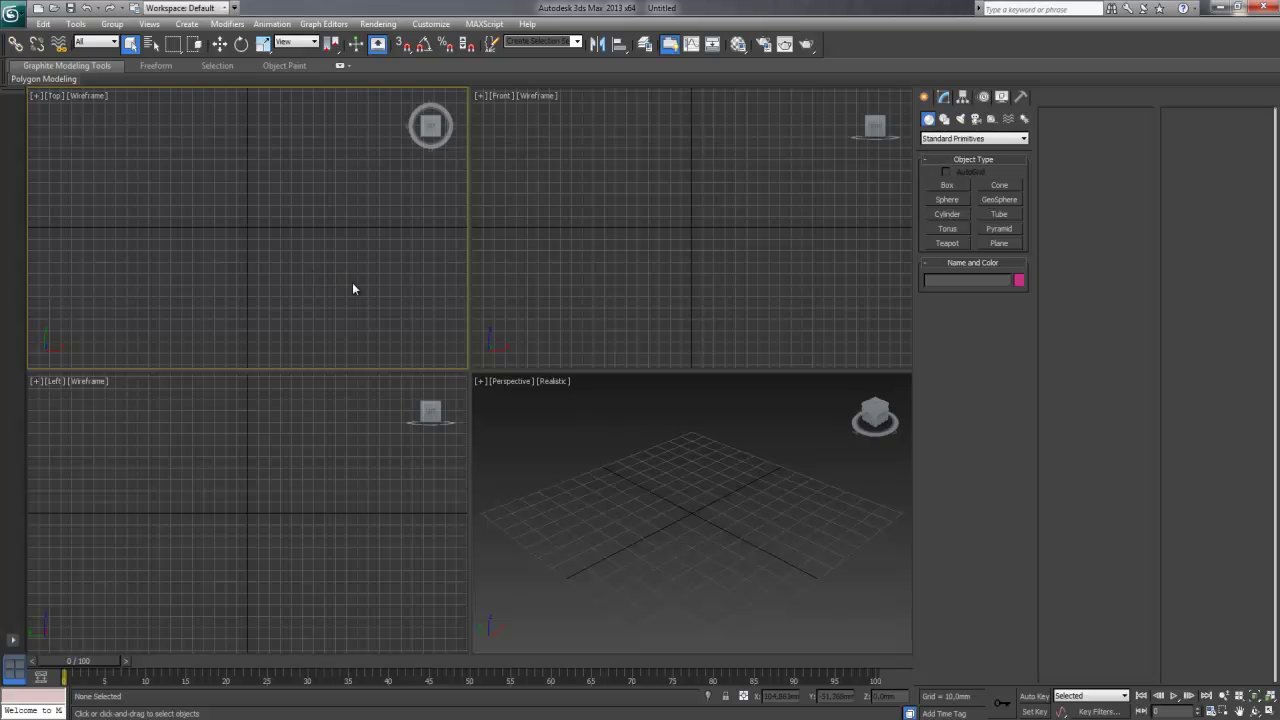
- Maximize the Top view, confirm millimetre system units, and bring up the spline shape types
{"action": "key", "text": "alt+w"}
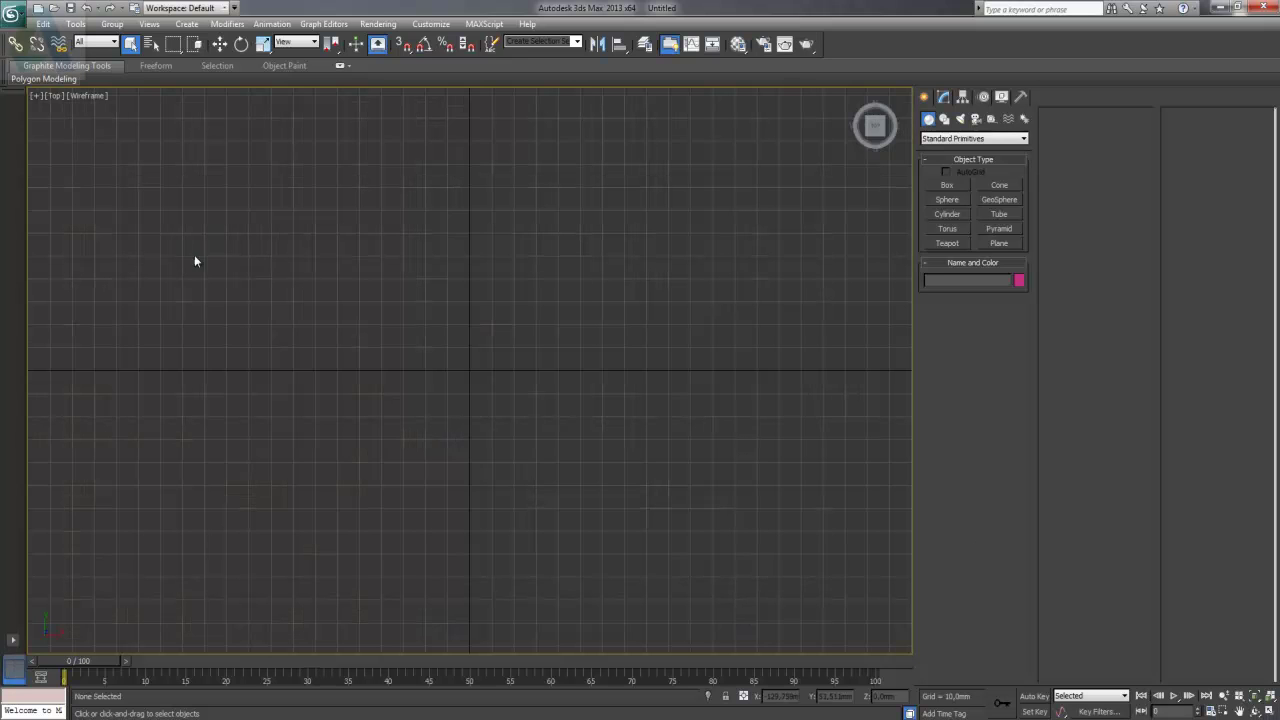
{"action": "left_click", "coordinate": [430, 24]}
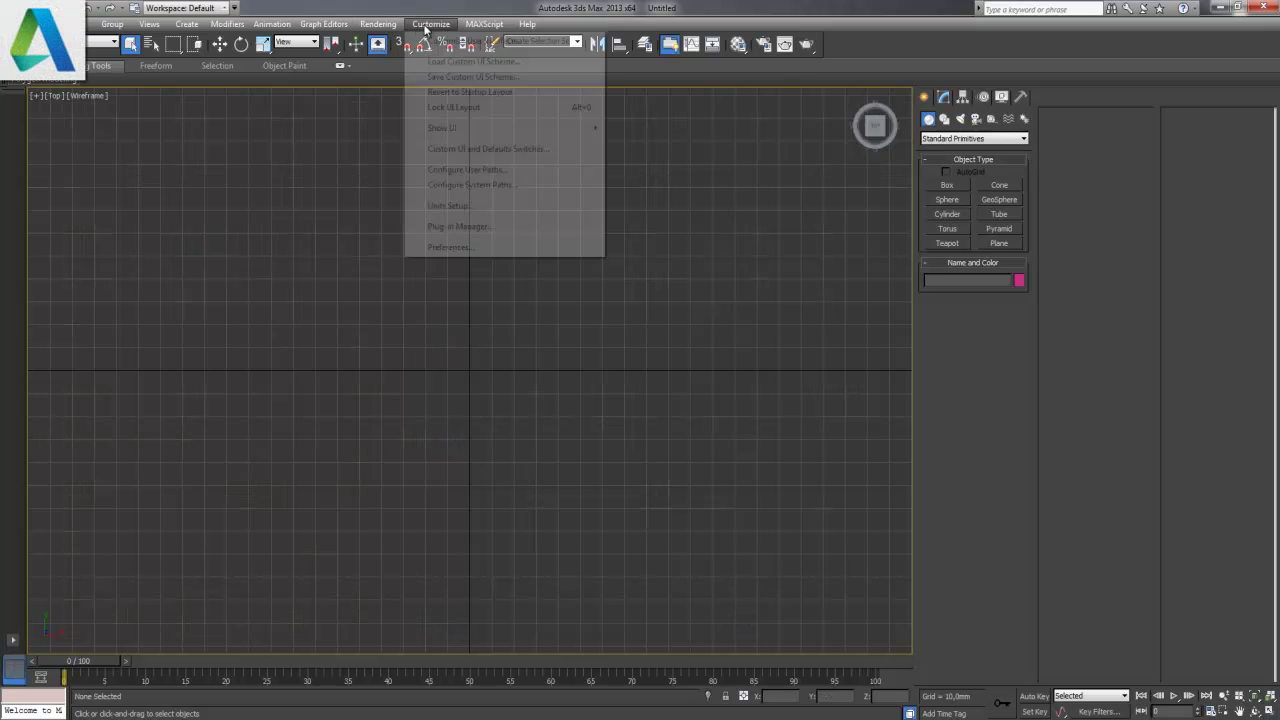
{"action": "left_click", "coordinate": [453, 206]}
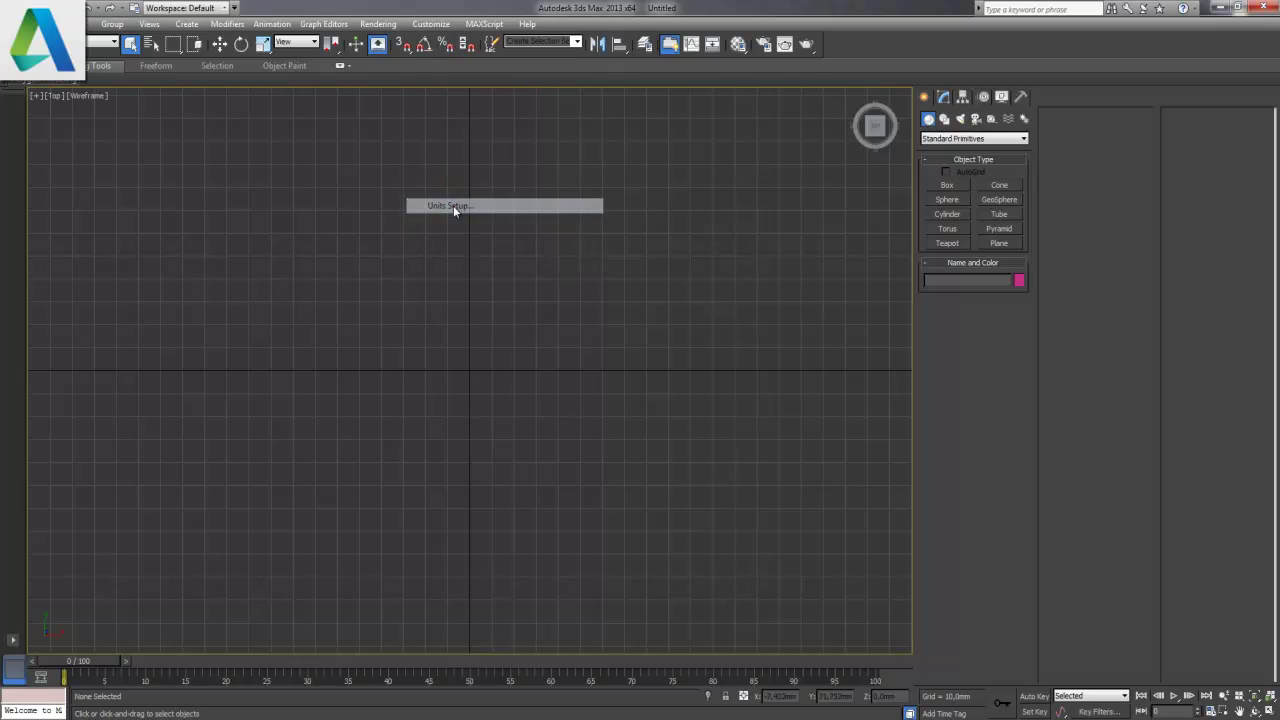
{"action": "left_click", "coordinate": [649, 253]}
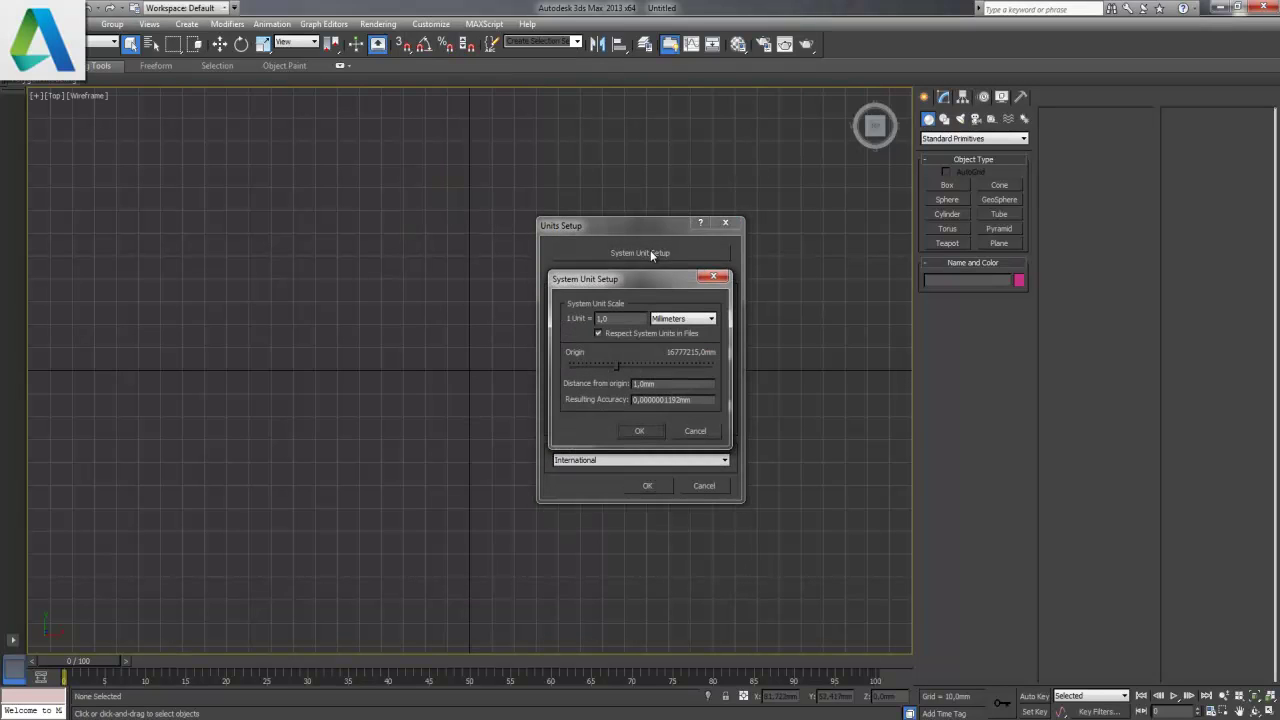
{"action": "left_click", "coordinate": [697, 431]}
{"action": "left_click", "coordinate": [699, 483]}
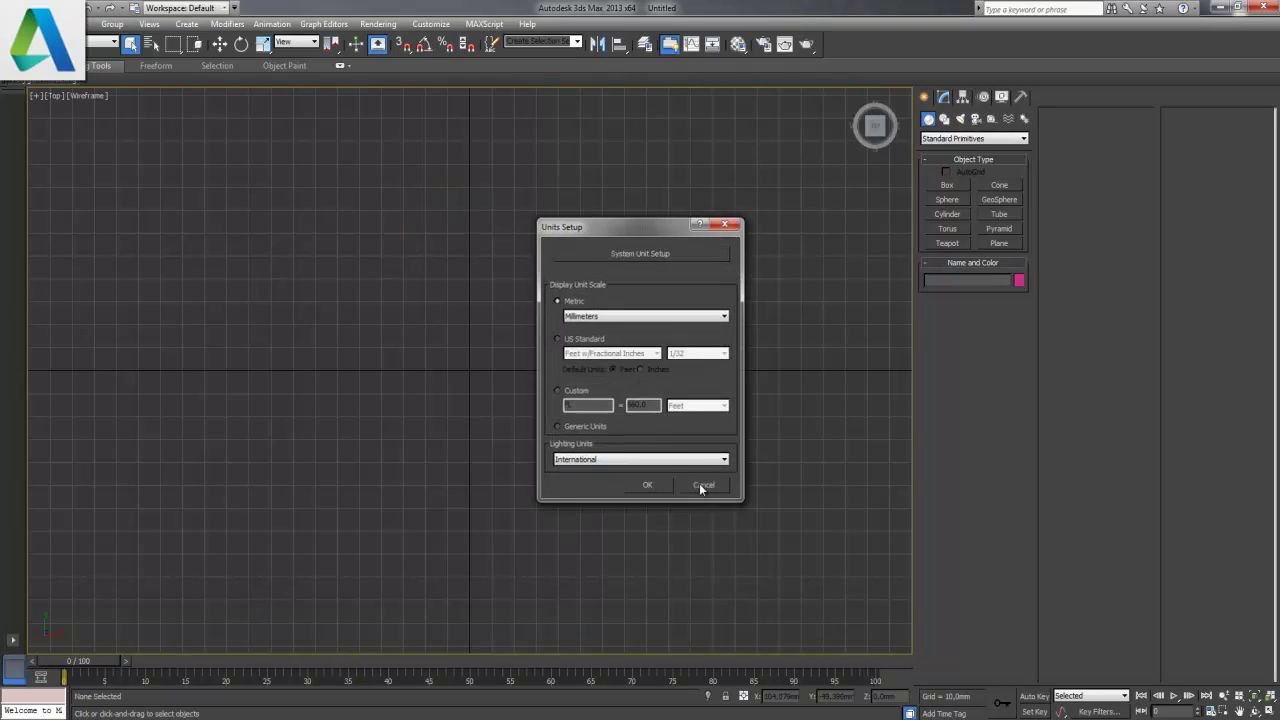
{"action": "left_click", "coordinate": [944, 118]}
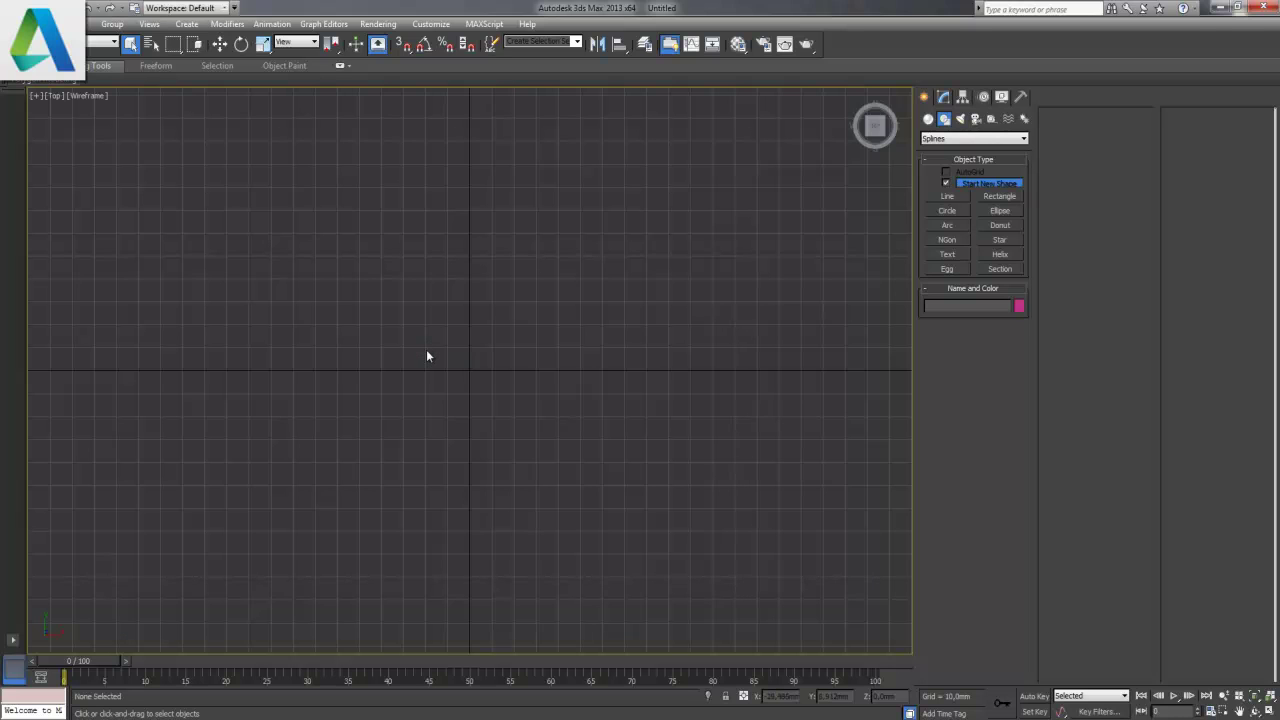
- Draw a long thin rectangle near the top with a 10000 mm width
{"action": "left_click", "coordinate": [999, 196]}
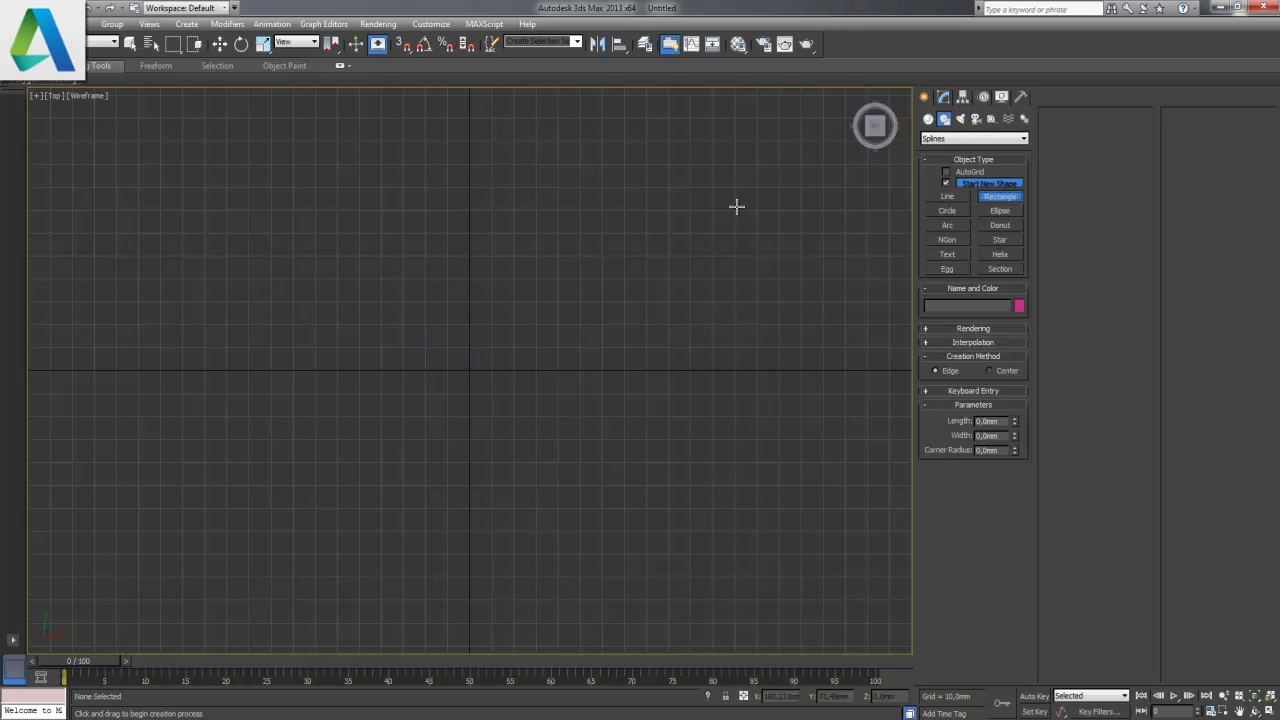
{"action": "left_click_drag", "start_coordinate": [107, 149], "coordinate": [787, 167]}
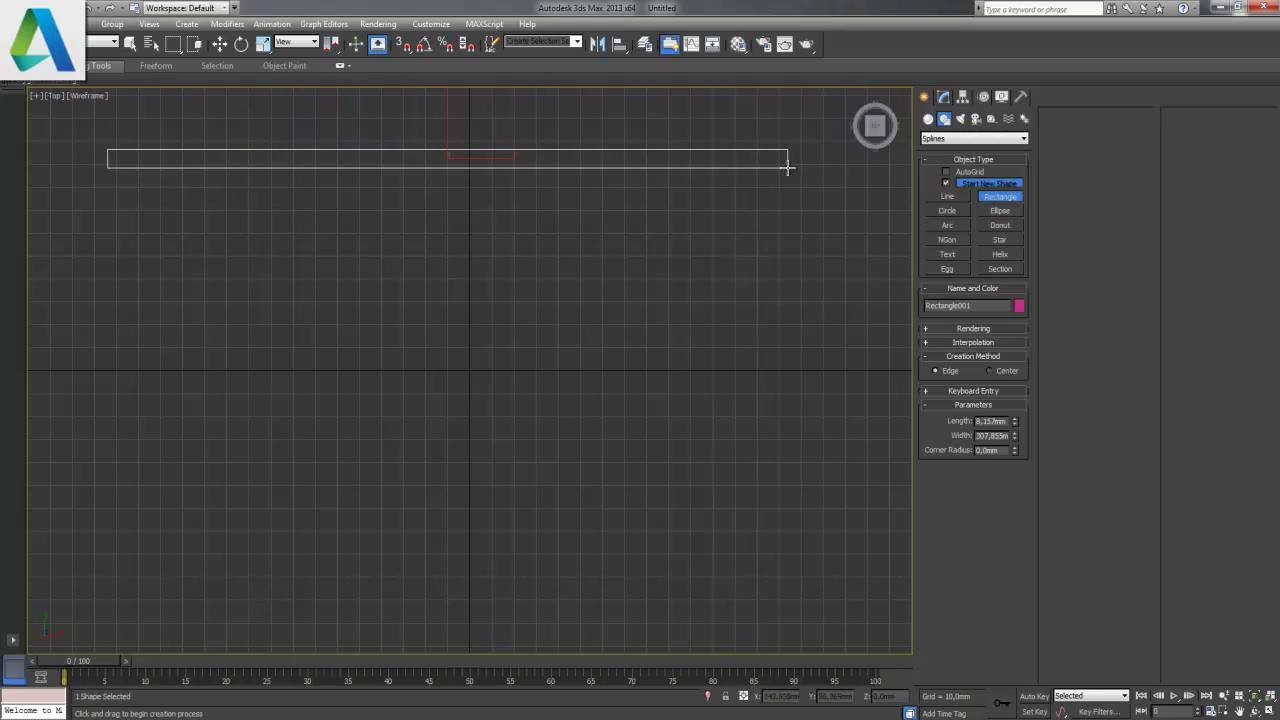
{"action": "double_click", "coordinate": [979, 436]}
{"action": "type", "text": "1"}
{"action": "key", "text": "Return"}
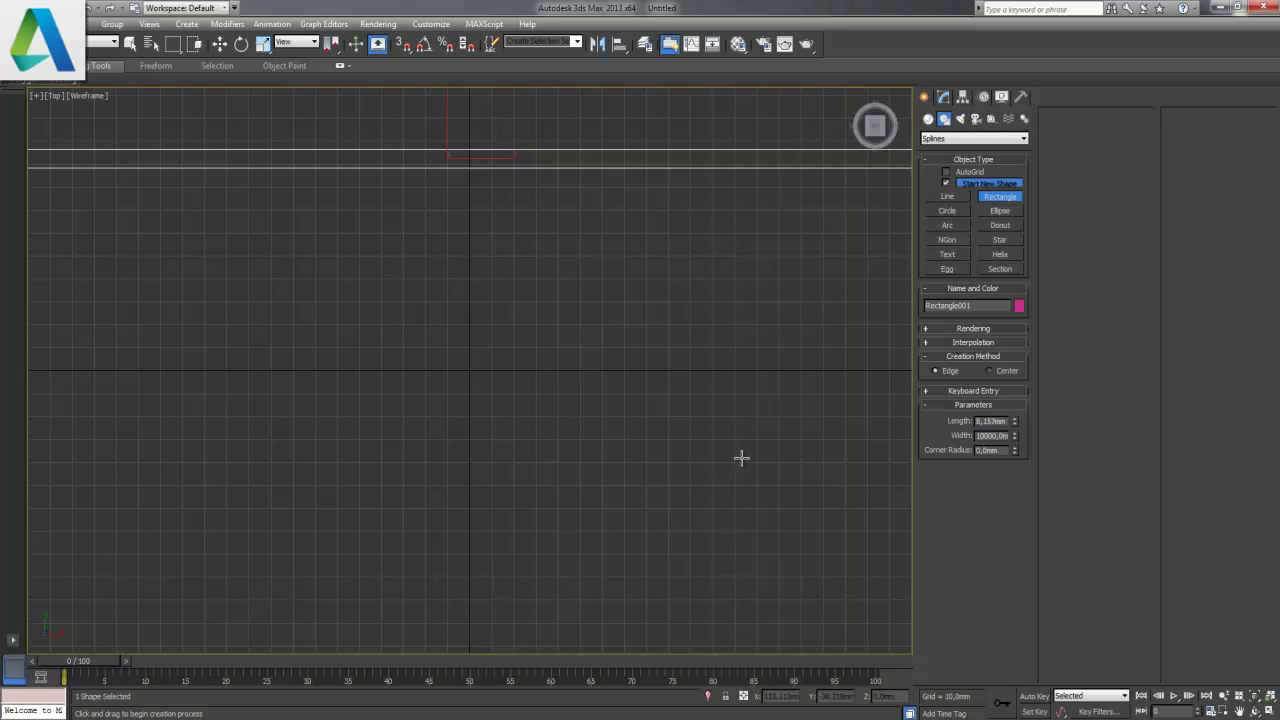
- Hide the grid and move the rectangle up toward the top of the plan
{"action": "key", "text": "w"}
{"action": "scroll", "coordinate": [666, 418], "scroll_direction": "down", "scroll_amount": 2}
{"action": "scroll", "coordinate": [665, 416], "scroll_direction": "down", "scroll_amount": 1}
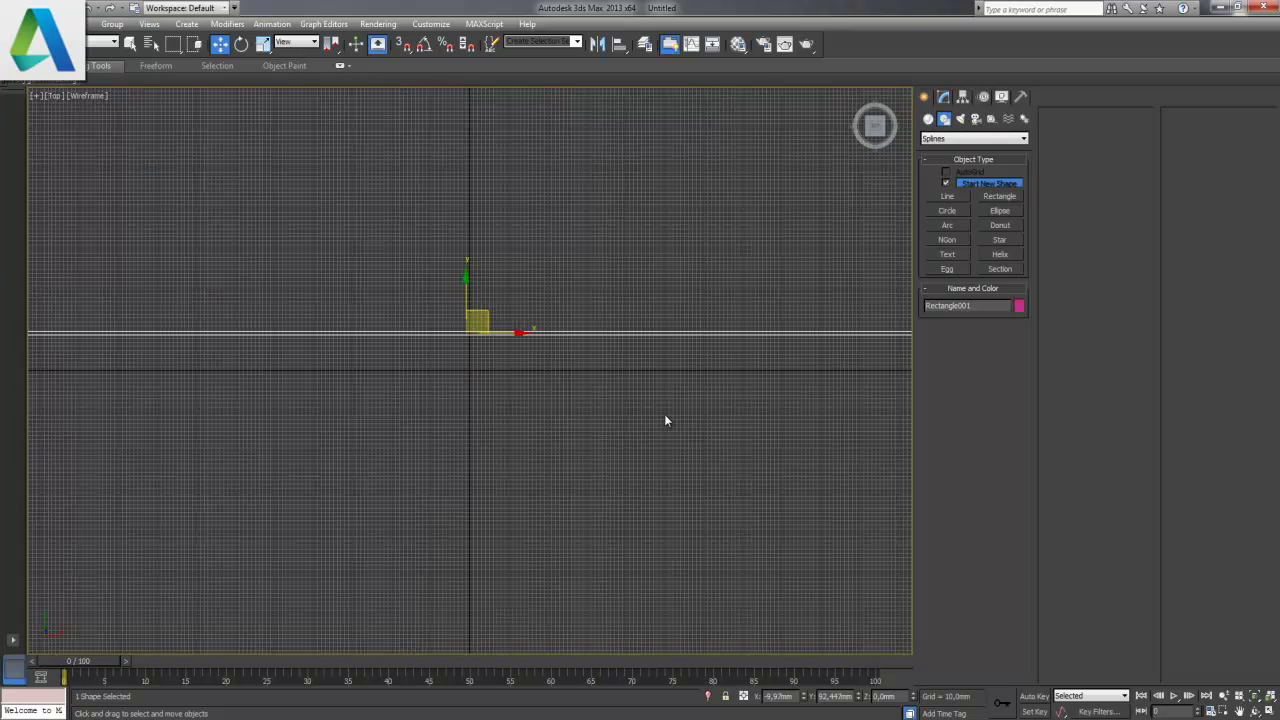
{"action": "scroll", "coordinate": [664, 418], "scroll_direction": "down", "scroll_amount": 1}
{"action": "scroll", "coordinate": [664, 428], "scroll_direction": "down", "scroll_amount": 1}
{"action": "scroll", "coordinate": [664, 428], "scroll_direction": "down", "scroll_amount": 1}
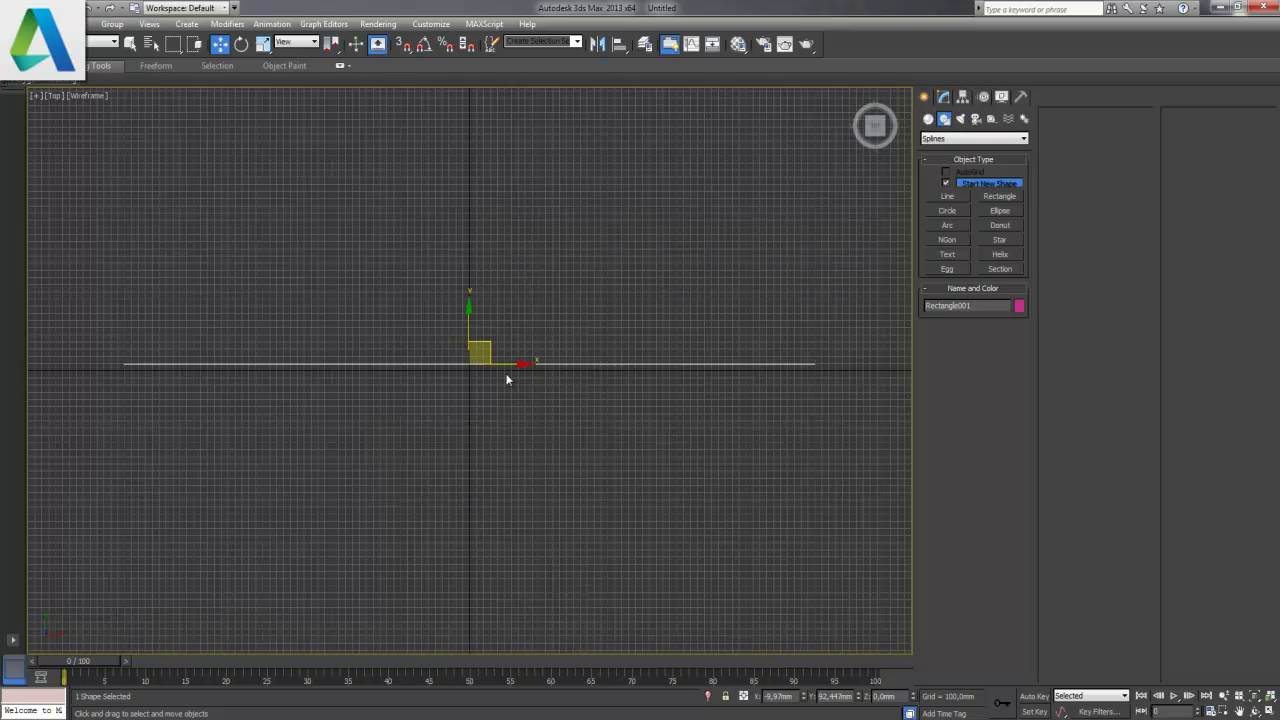
{"action": "key", "text": "g"}
{"action": "left_click_drag", "start_coordinate": [471, 328], "coordinate": [471, 161]}
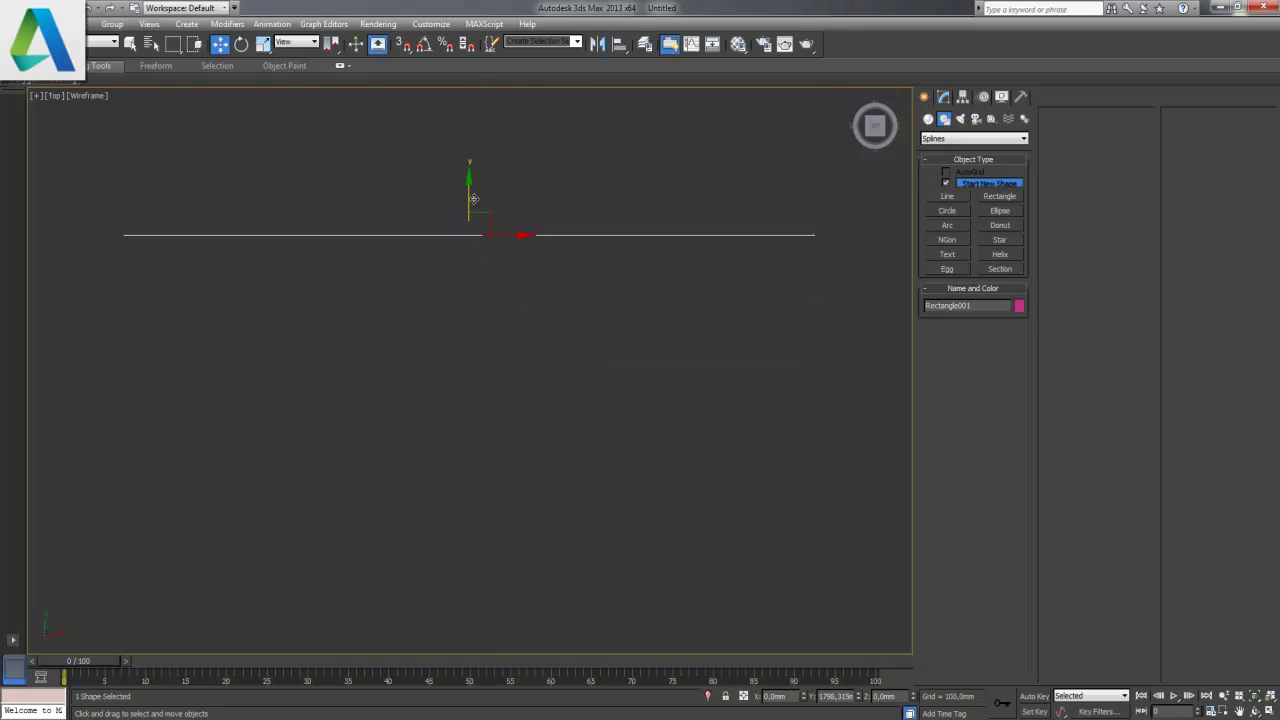
- Set the rectangle's length to 100 mm in its parameters
{"action": "left_click", "coordinate": [943, 96]}
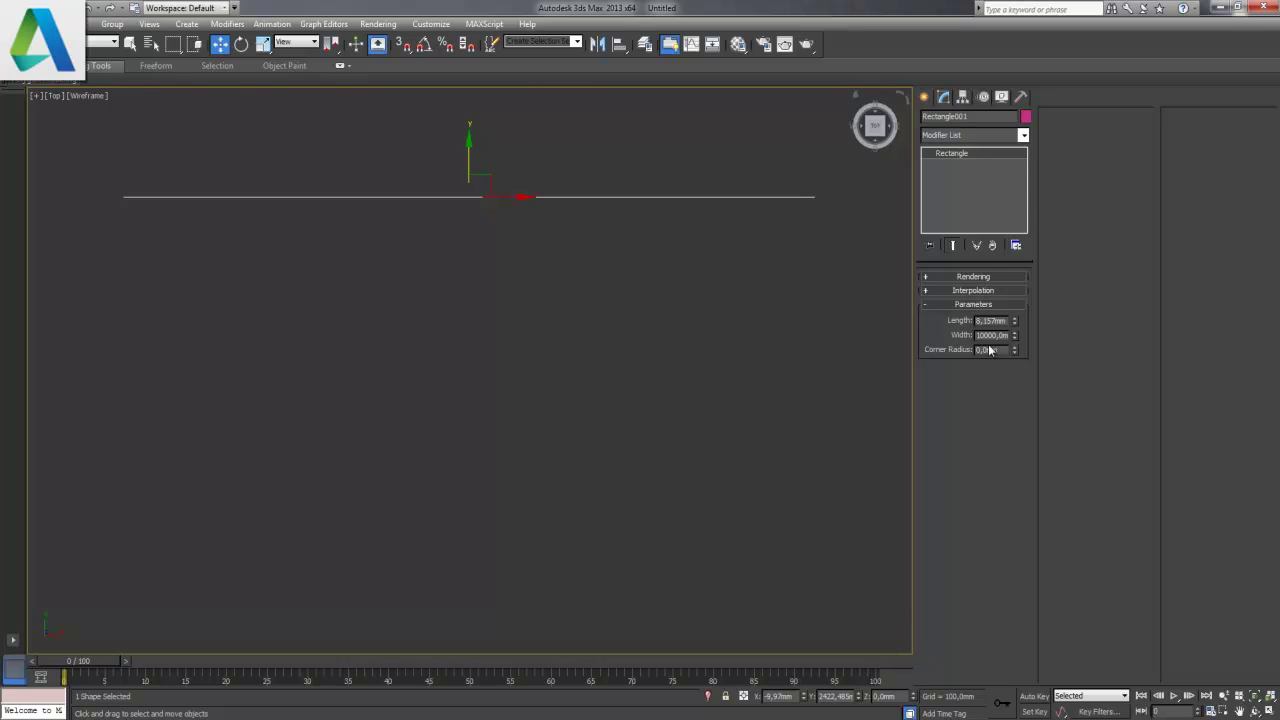
{"action": "left_click", "coordinate": [1000, 322]}
{"action": "type", "text": "50"}
{"action": "key", "text": "Return"}
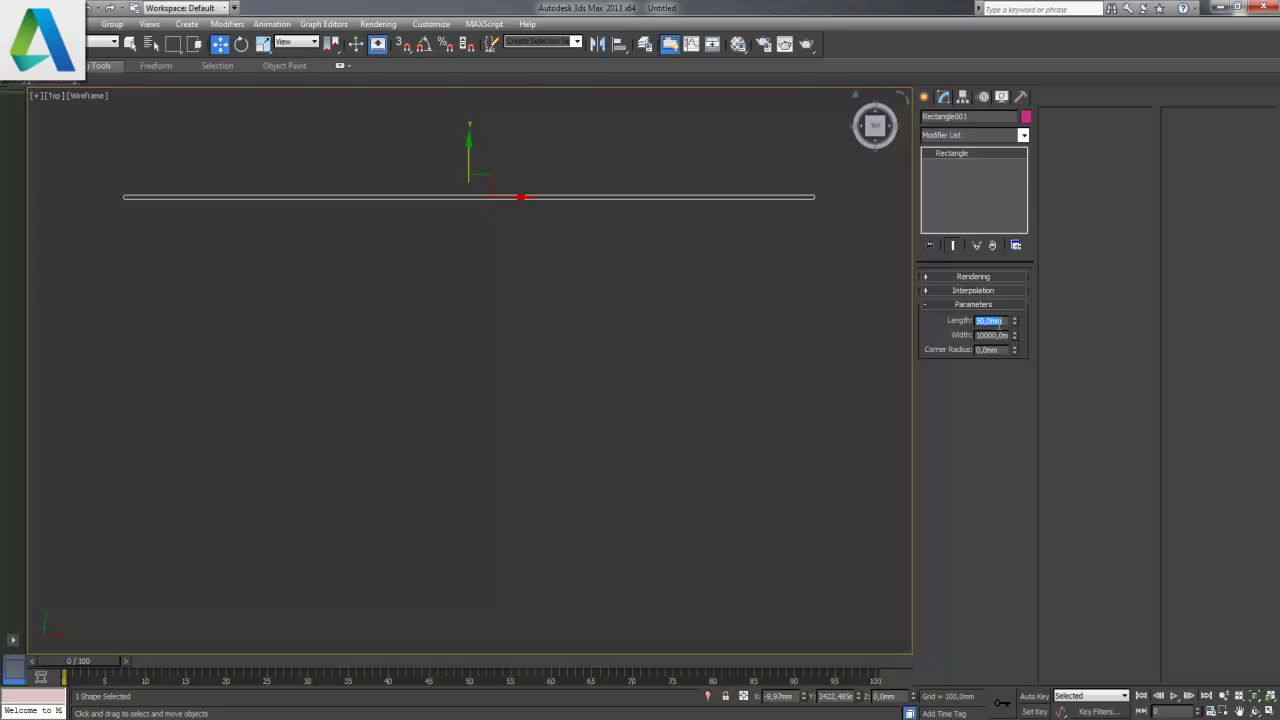
{"action": "type", "text": "100"}
{"action": "key", "text": "Return"}
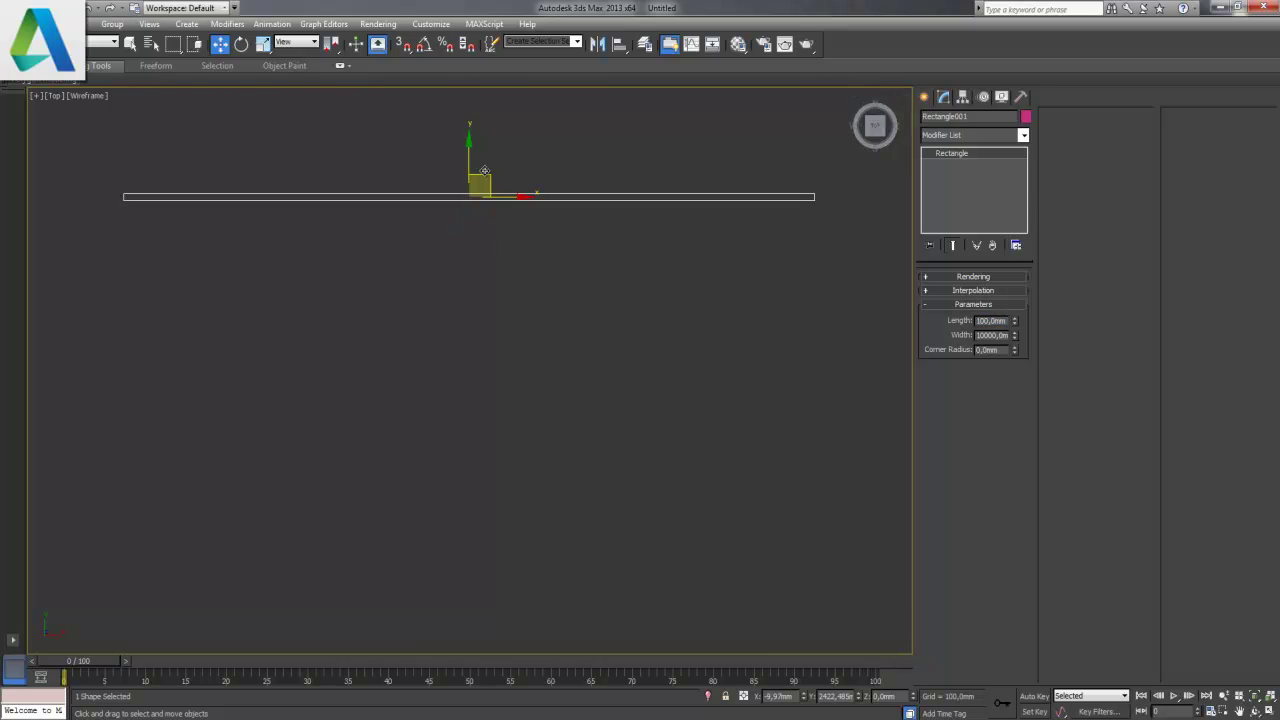
- Clone the wall rectangle below and set the angle snap to 90°
{"action": "left_click_drag", "start_coordinate": [465, 142], "coordinate": [460, 403], "text": "shift"}
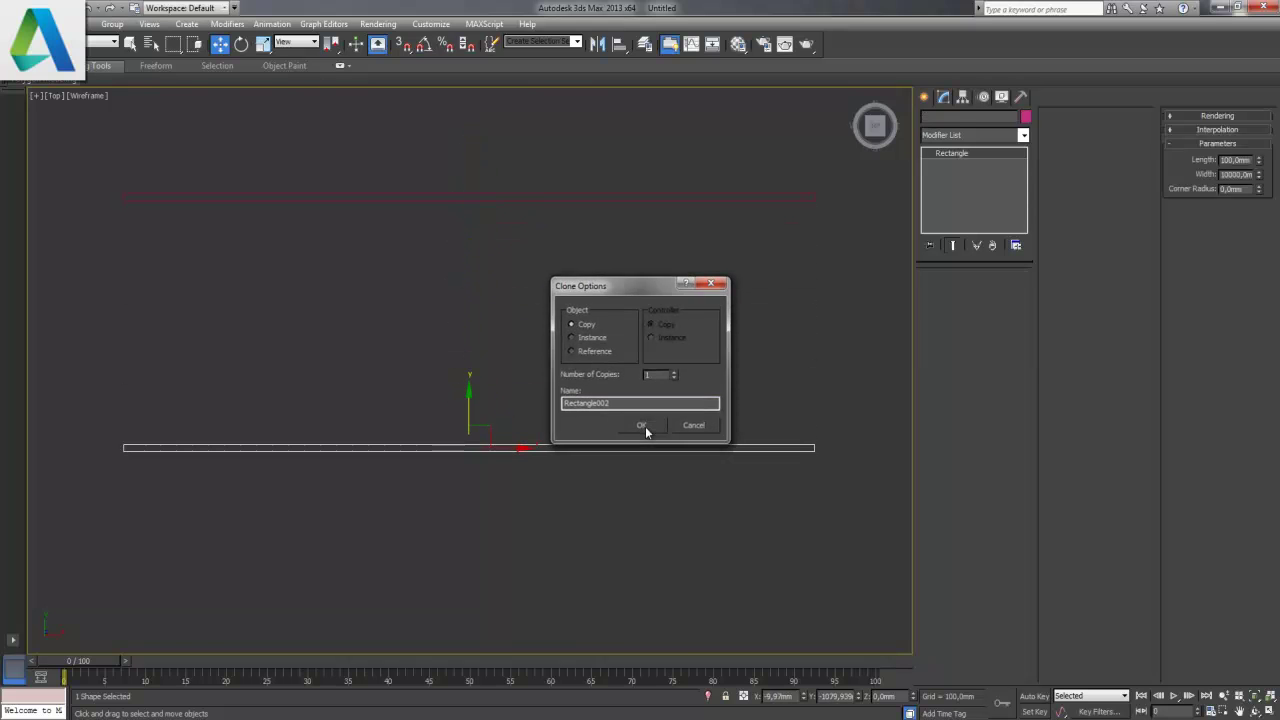
{"action": "left_click", "coordinate": [643, 426]}
{"action": "right_click", "coordinate": [422, 46]}
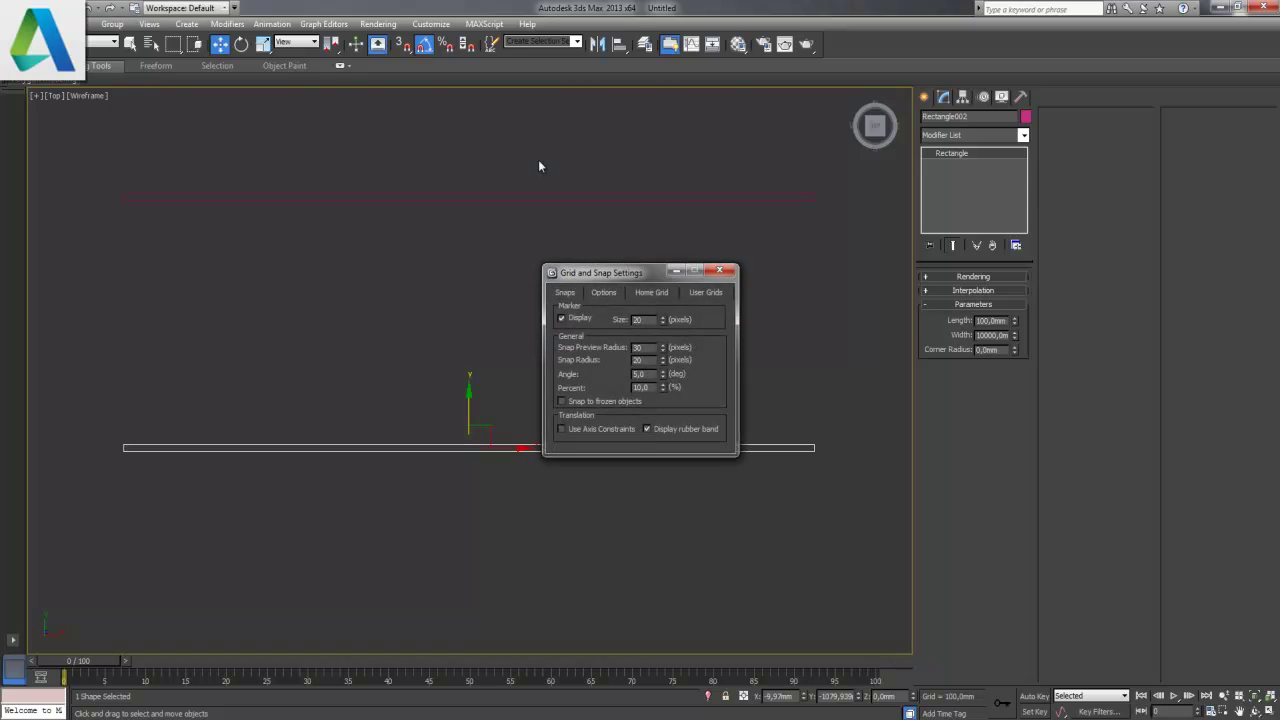
{"action": "double_click", "coordinate": [645, 374]}
{"action": "left_click", "coordinate": [719, 271]}
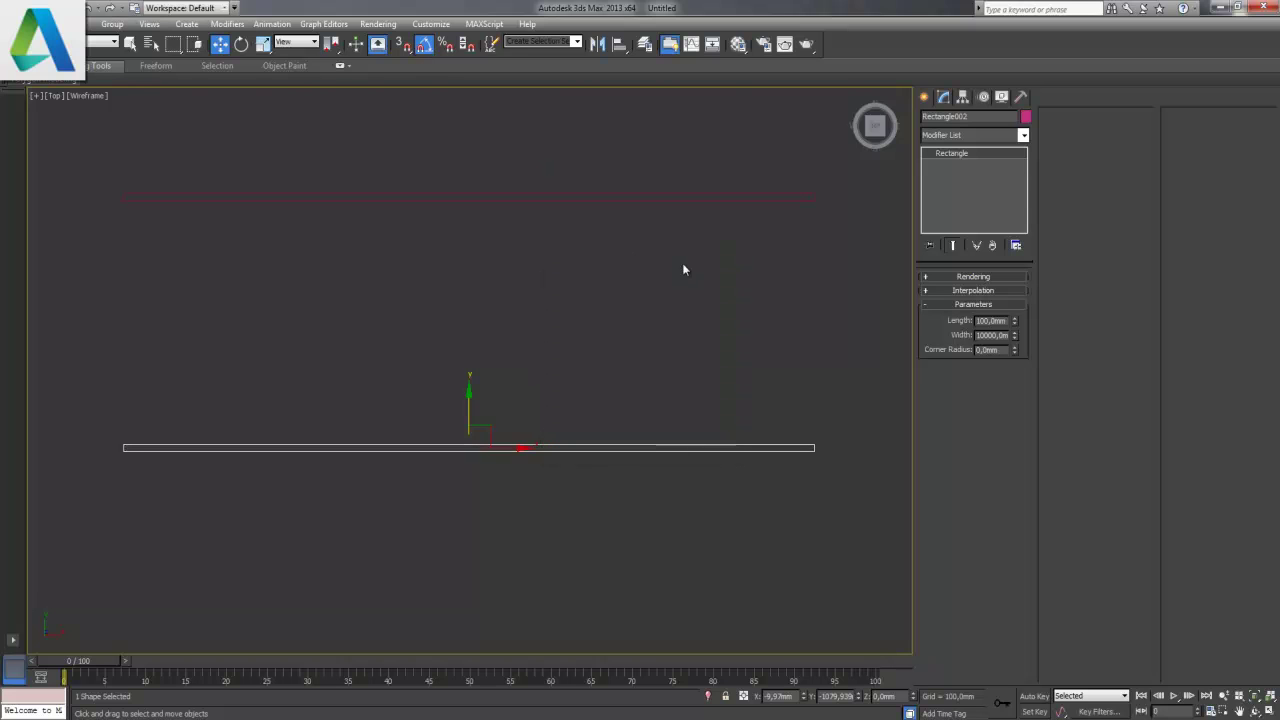
- Rotate the copy 90° into a vertical wall and move it to the left side
{"action": "left_click", "coordinate": [240, 44]}
{"action": "left_click_drag", "start_coordinate": [537, 440], "coordinate": [531, 414]}
{"action": "scroll", "coordinate": [534, 423], "scroll_direction": "down", "scroll_amount": 3}
{"action": "scroll", "coordinate": [533, 425], "scroll_direction": "down", "scroll_amount": 1}
{"action": "scroll", "coordinate": [534, 425], "scroll_direction": "up", "scroll_amount": 2}
{"action": "key", "text": "w"}
{"action": "left_click_drag", "start_coordinate": [496, 391], "coordinate": [320, 444]}
- Copy the top wall down to form the parallel bottom wall
{"action": "middle_click_drag", "start_coordinate": [431, 503], "coordinate": [440, 392]}
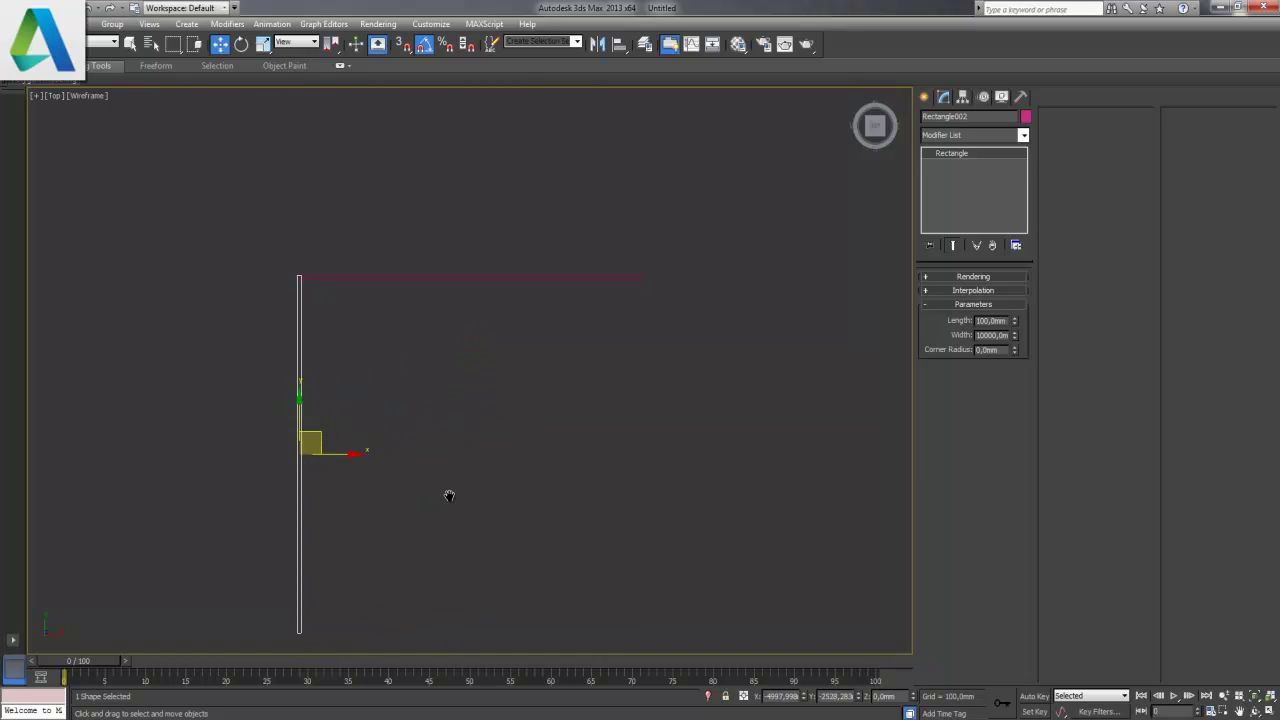
{"action": "left_click", "coordinate": [473, 397]}
{"action": "left_click", "coordinate": [497, 165]}
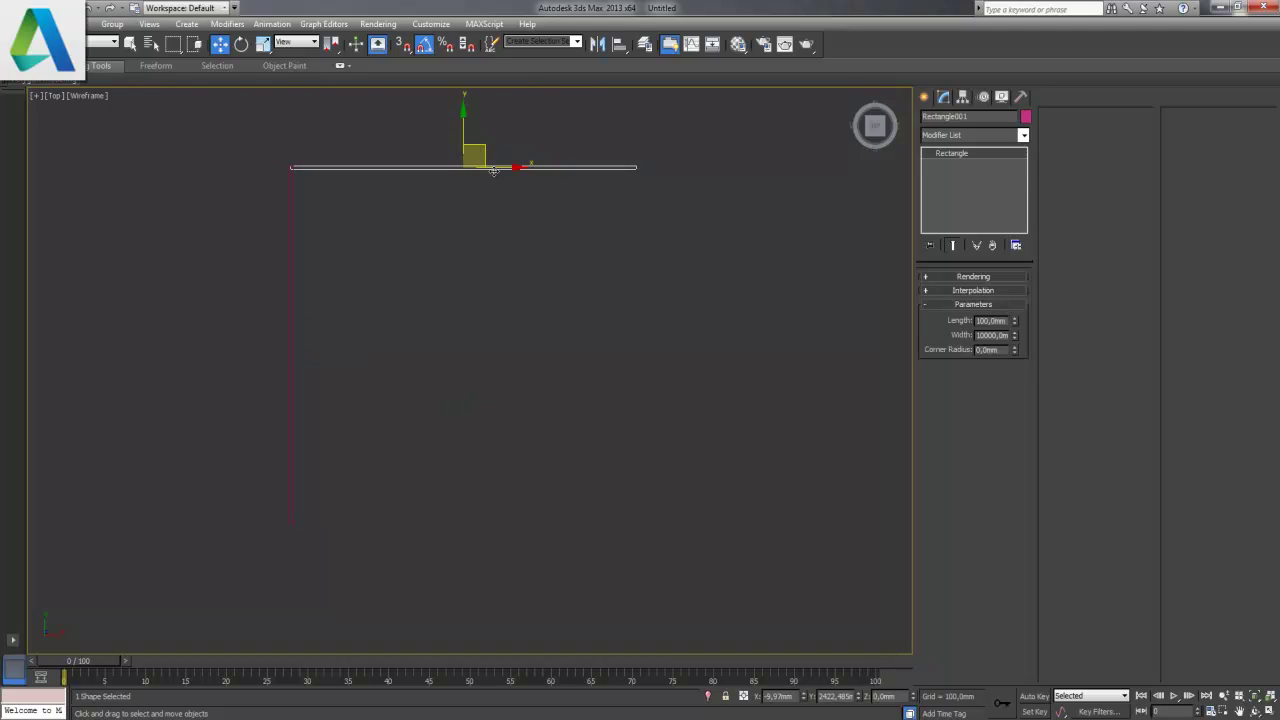
{"action": "left_click_drag", "start_coordinate": [471, 133], "coordinate": [433, 478], "text": "shift"}
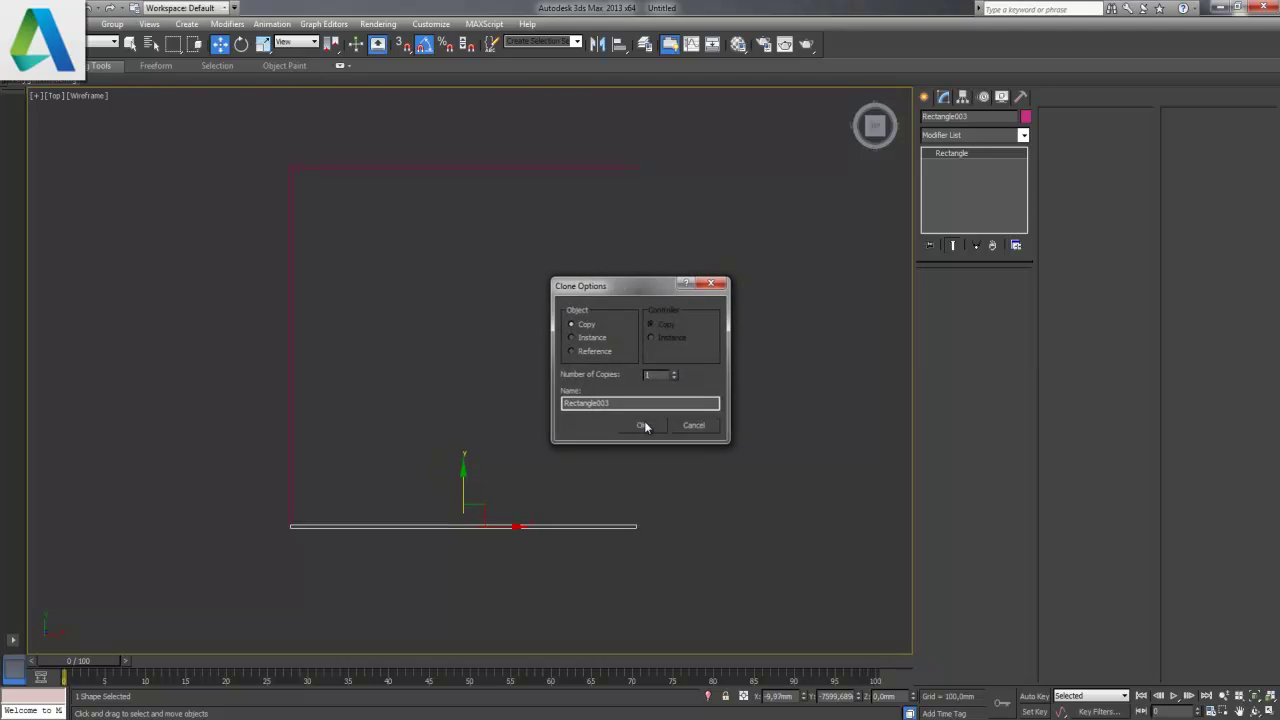
{"action": "left_click", "coordinate": [643, 425]}
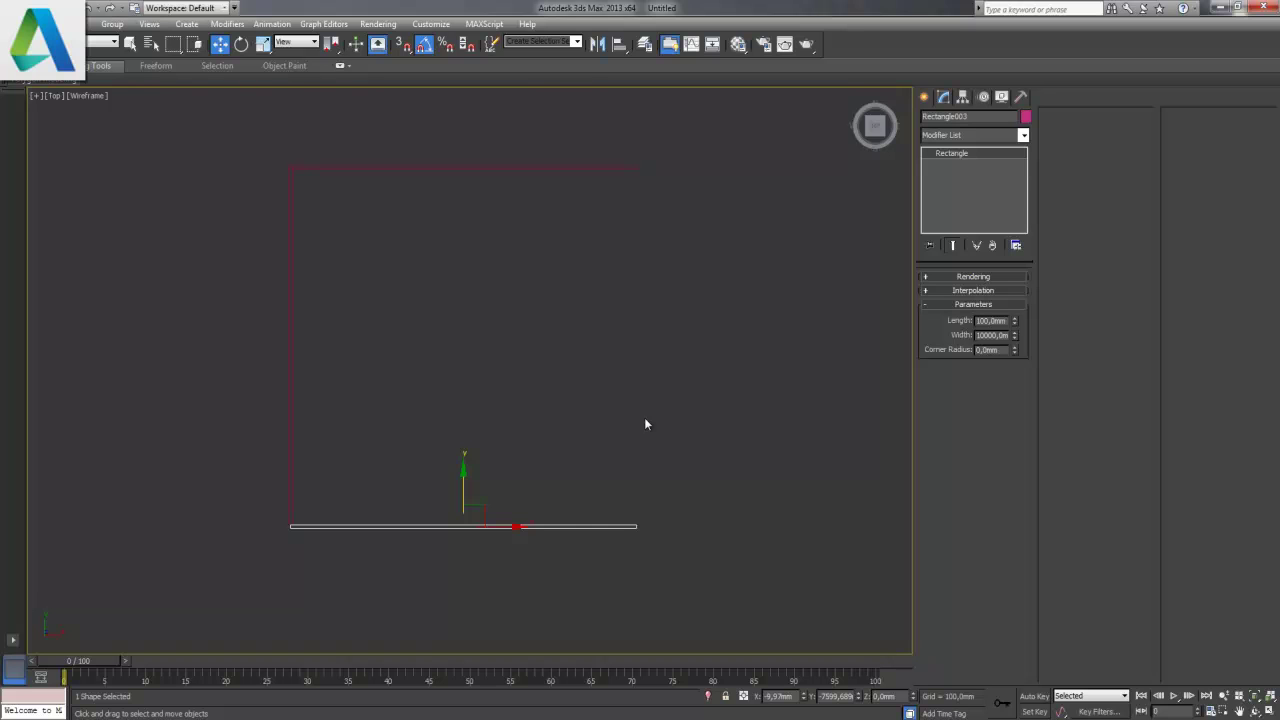
{"action": "left_click", "coordinate": [644, 420]}
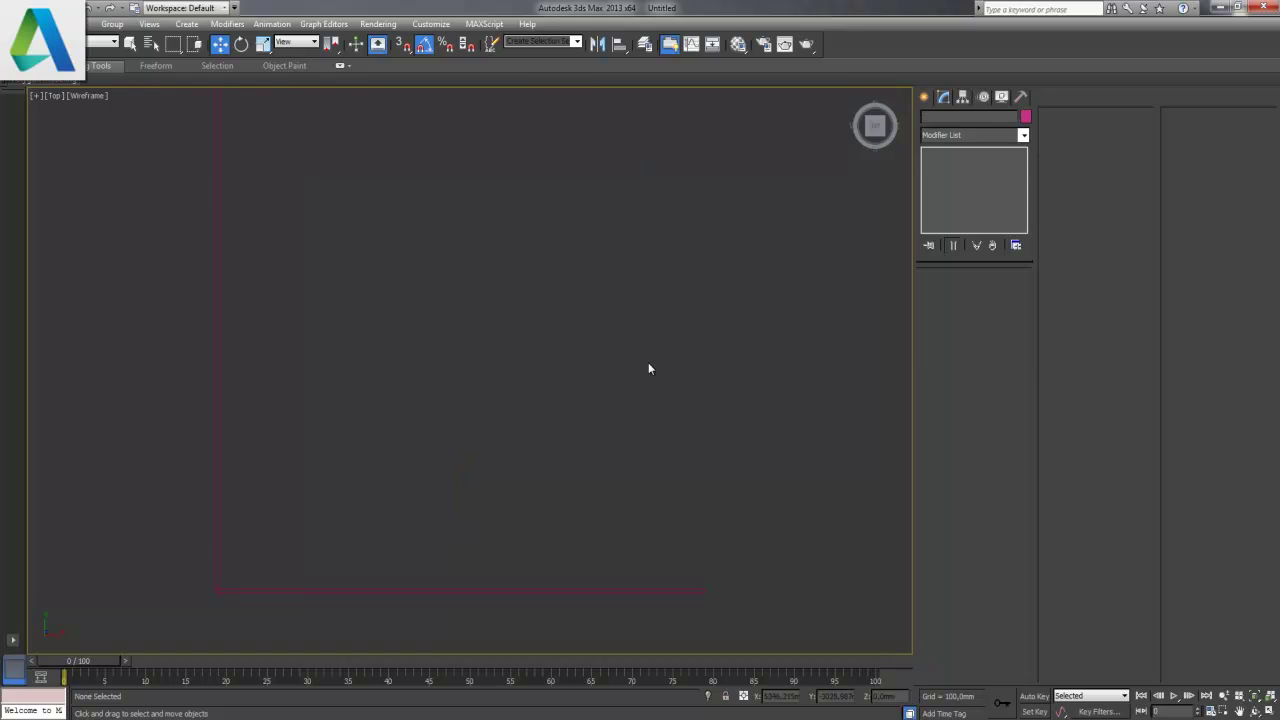
{"action": "middle_click_drag", "start_coordinate": [622, 302], "coordinate": [623, 343]}
- Start a Line outline at the top-right and trace the top and partition corners
{"action": "left_click", "coordinate": [928, 97]}
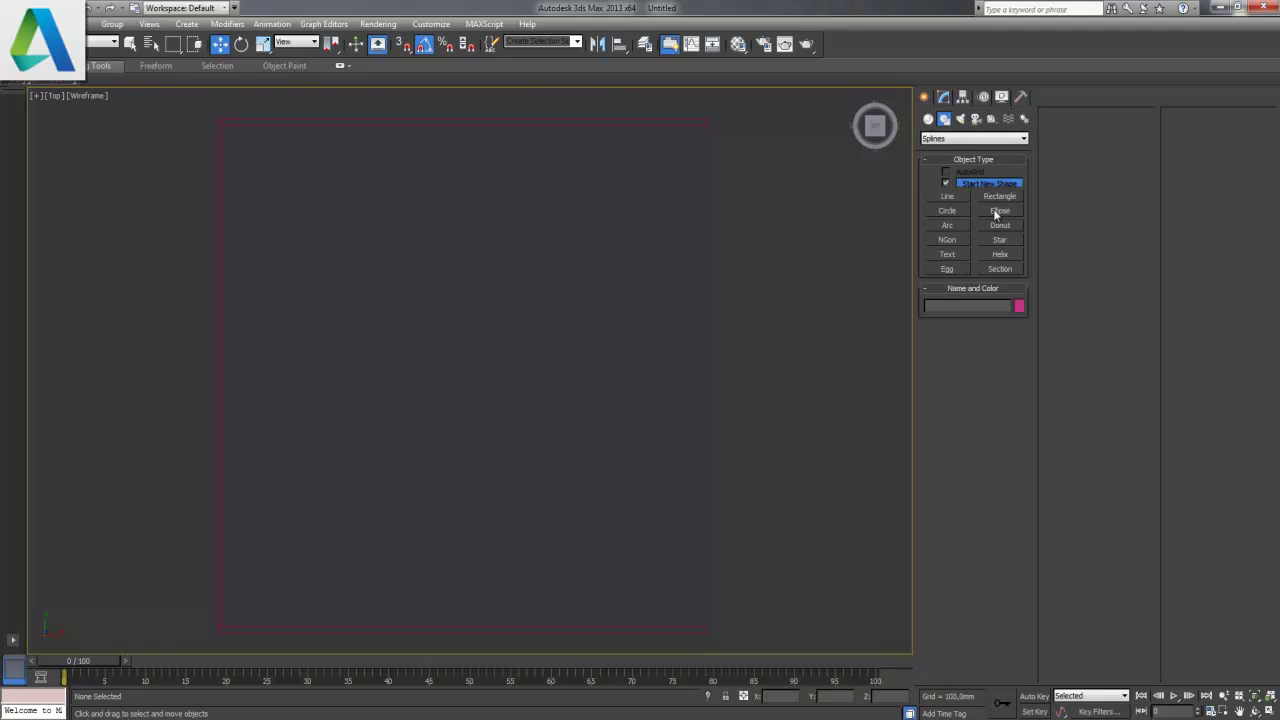
{"action": "left_click", "coordinate": [947, 196]}
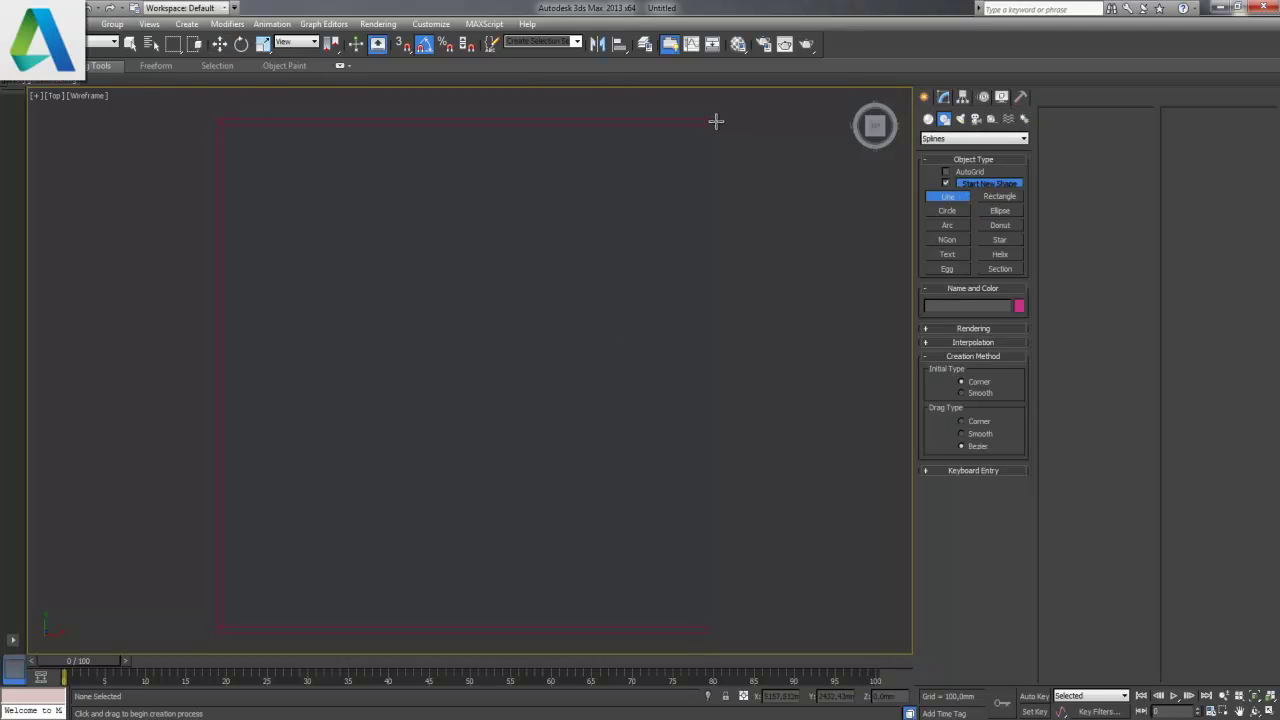
{"action": "left_click", "coordinate": [708, 119]}
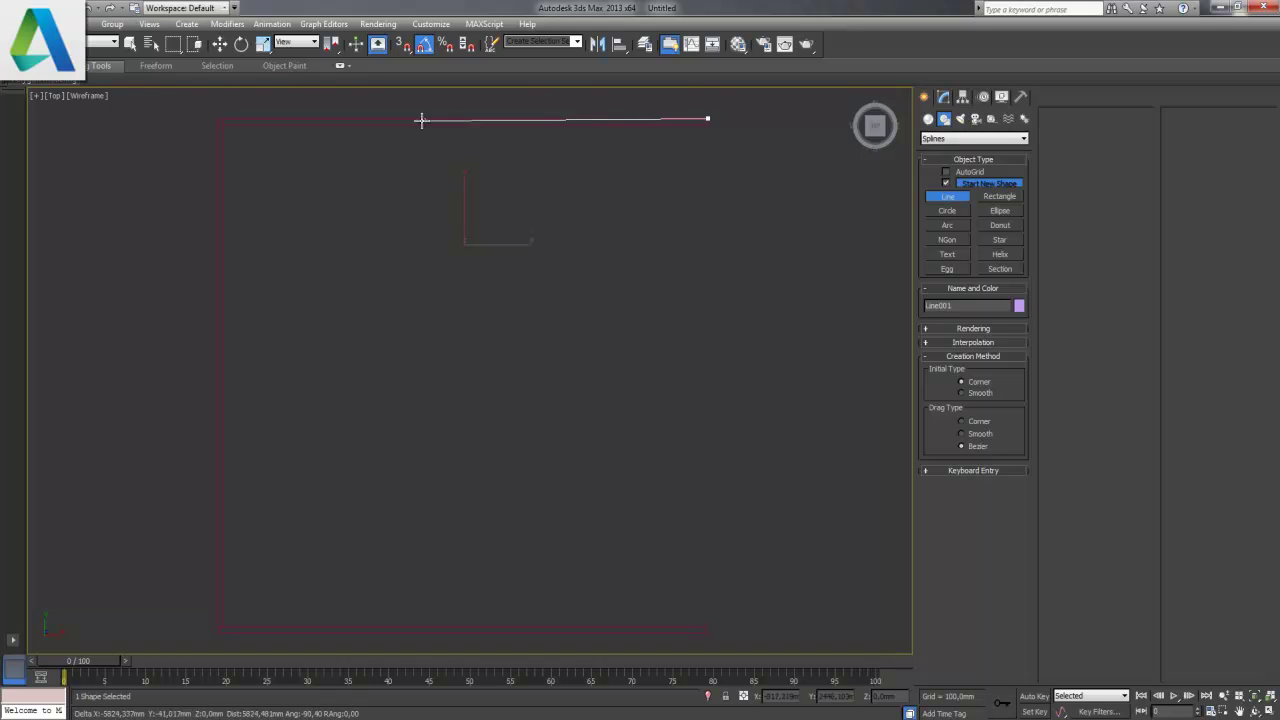
{"action": "left_click", "coordinate": [219, 138], "text": "shift"}
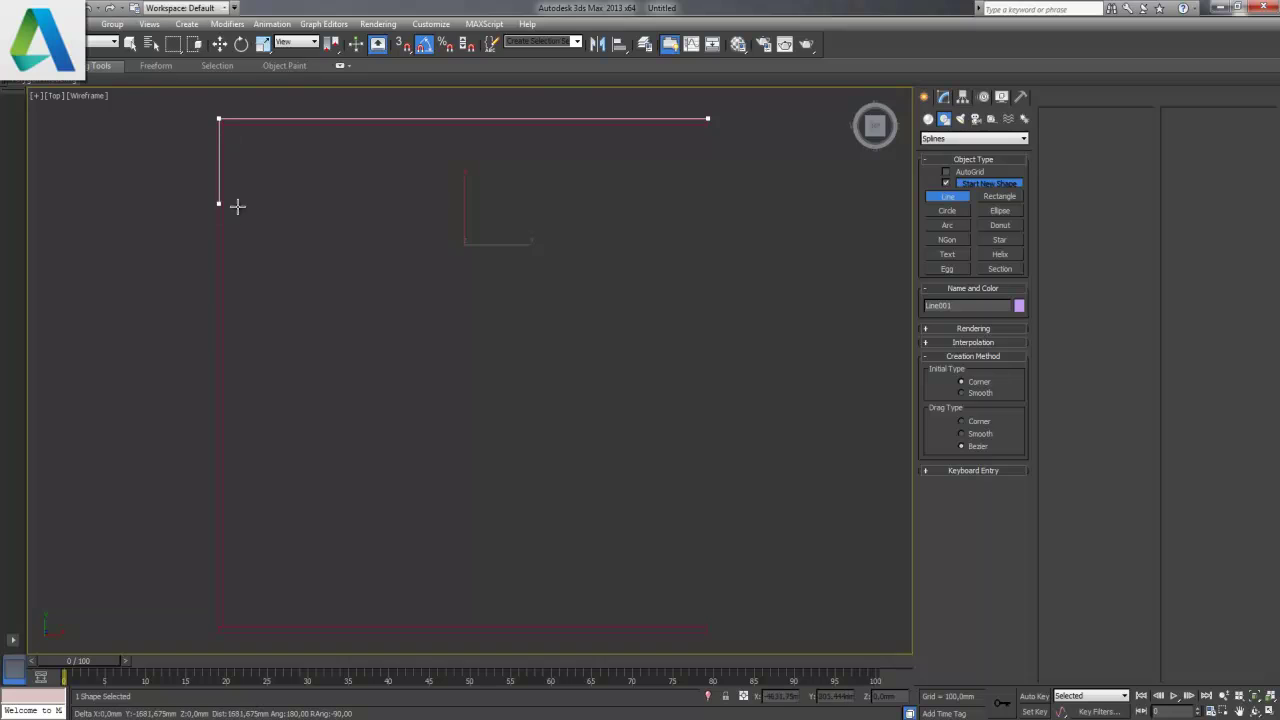
{"action": "left_click", "coordinate": [245, 263], "text": "shift"}
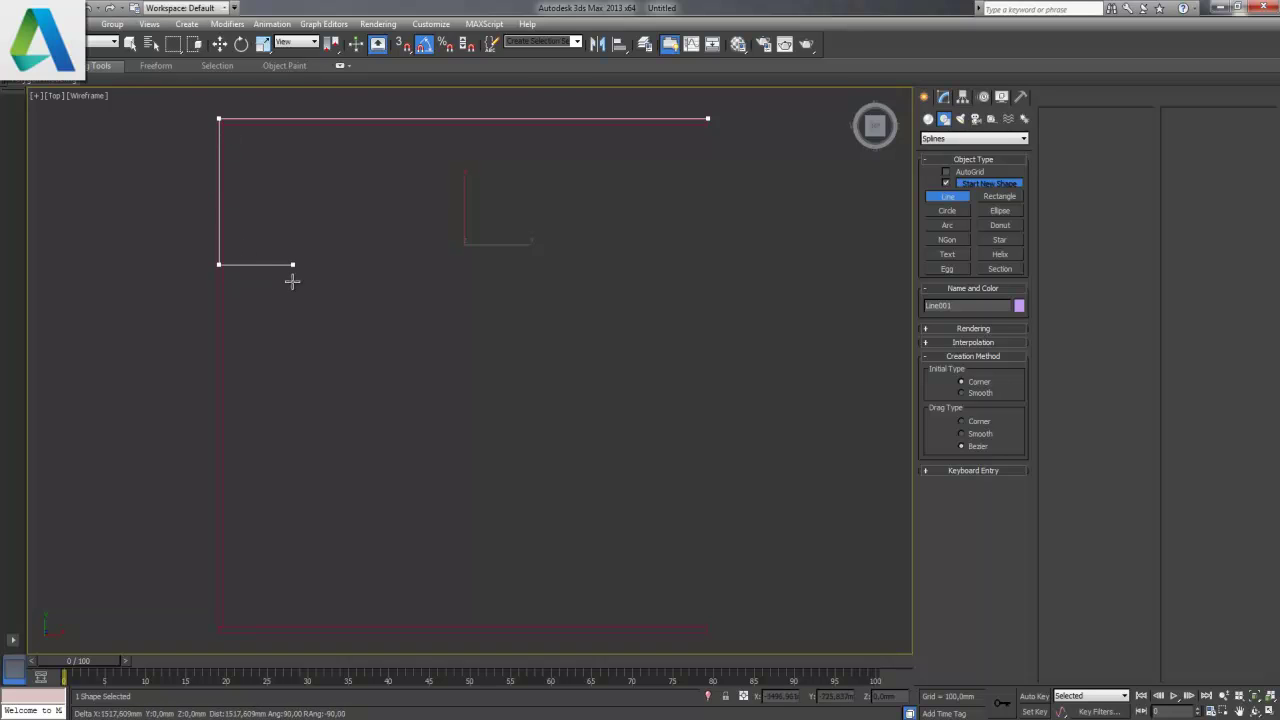
{"action": "left_click", "coordinate": [615, 304], "text": "shift"}
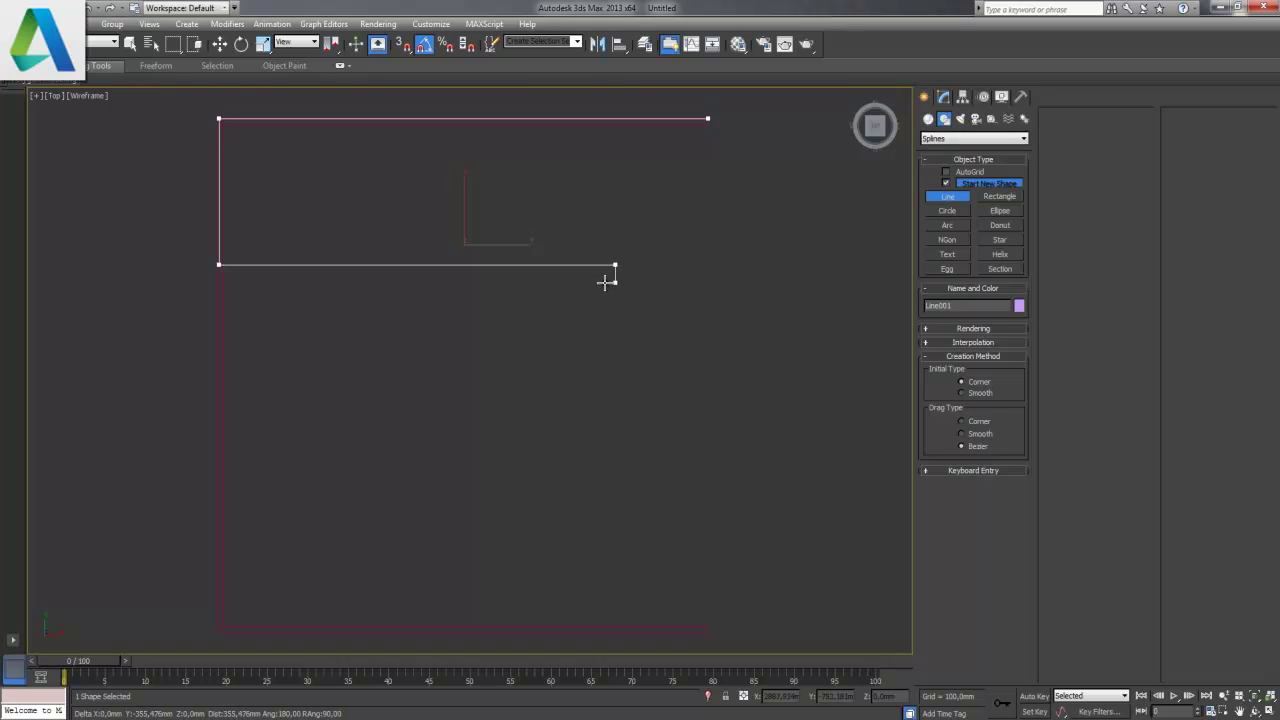
{"action": "left_click", "coordinate": [611, 276], "text": "shift"}
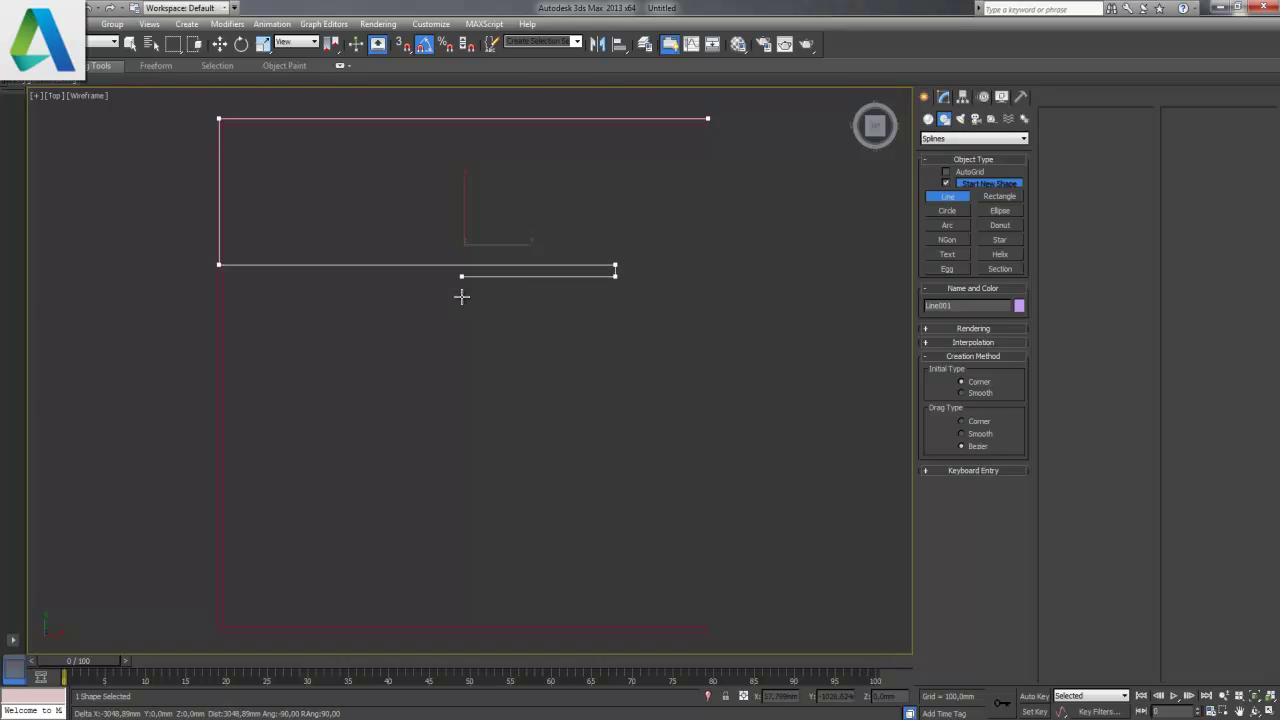
- Trace the remaining lower and outer corners and close the spline at the start vertex
{"action": "left_click", "coordinate": [219, 295], "text": "shift"}
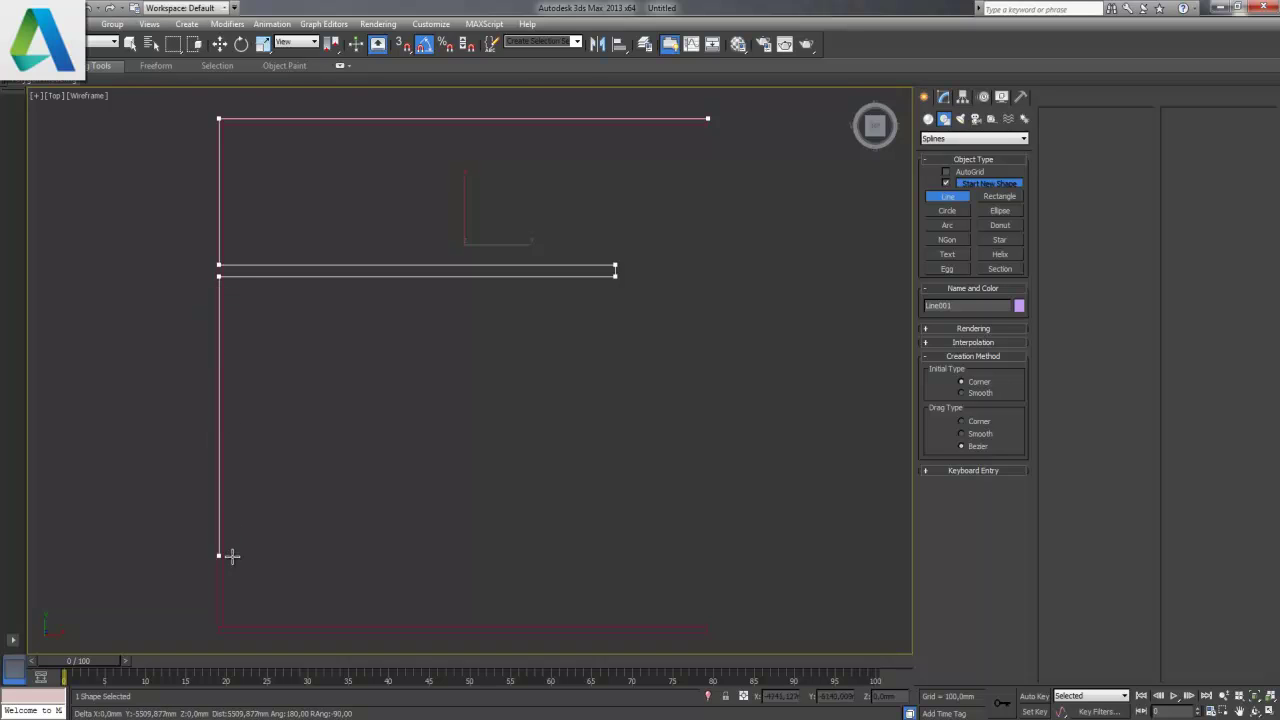
{"action": "left_click", "coordinate": [224, 624], "text": "shift"}
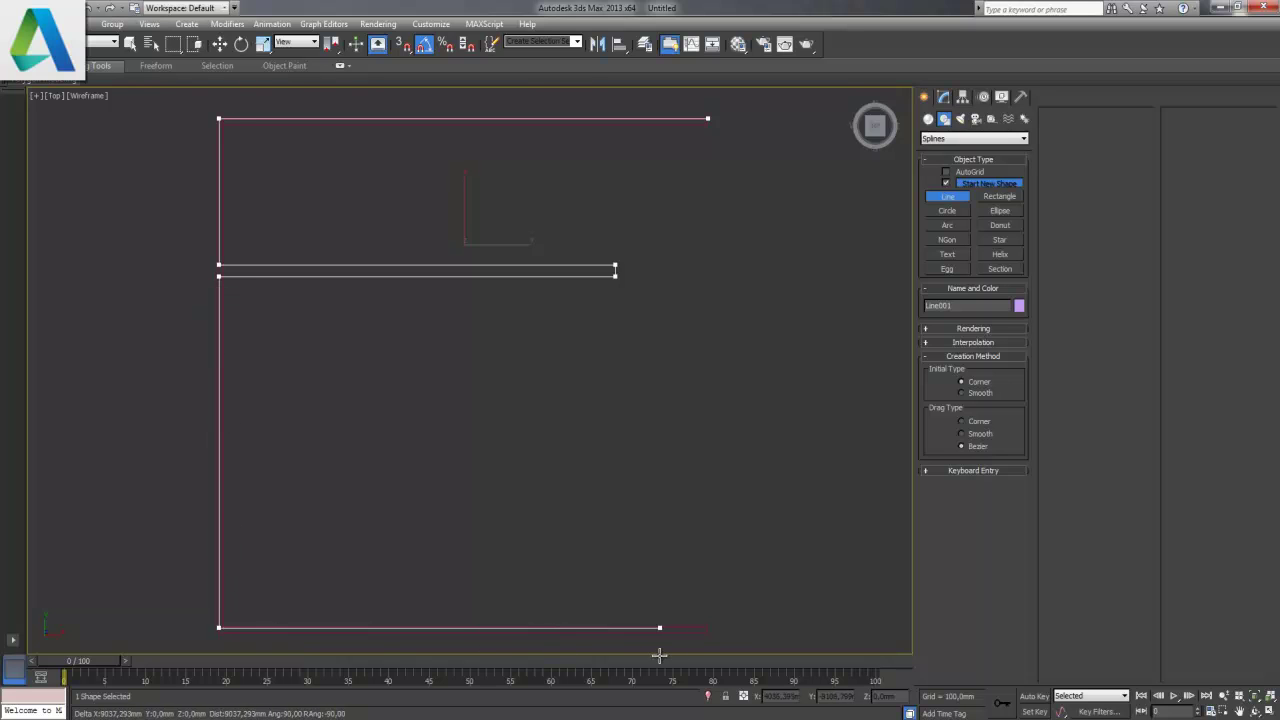
{"action": "left_click", "coordinate": [710, 655], "text": "shift"}
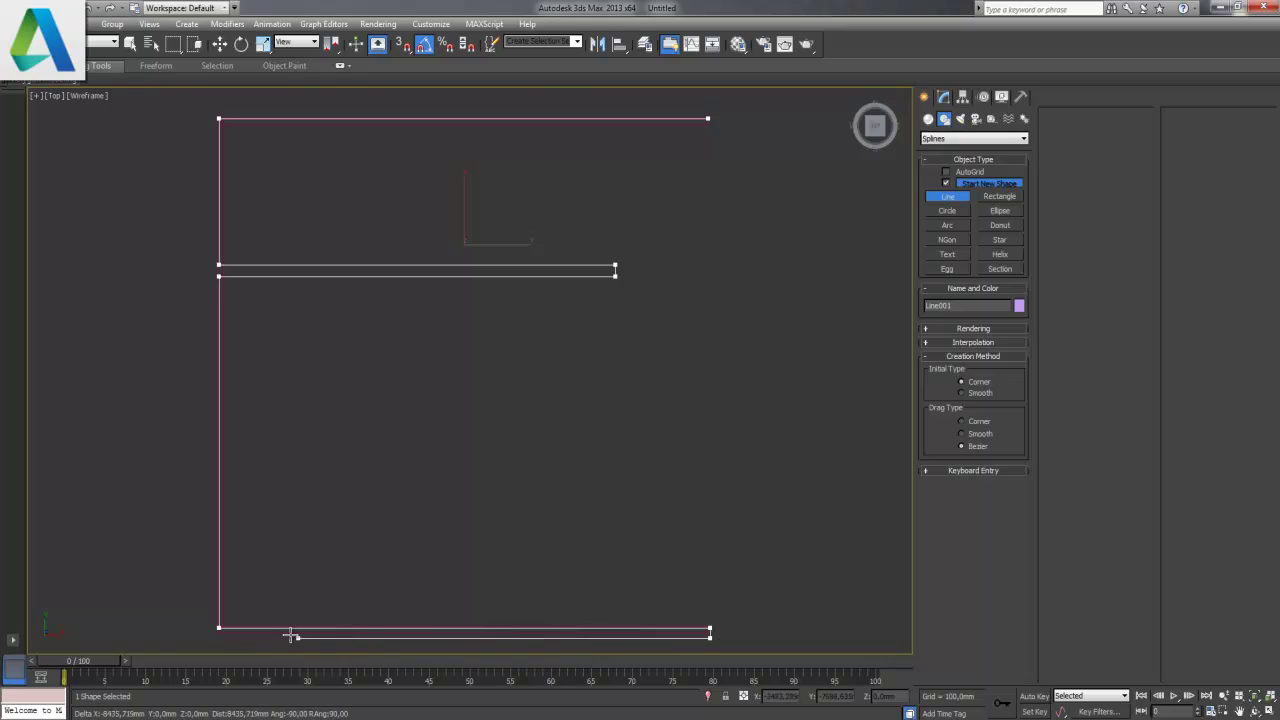
{"action": "left_click", "coordinate": [210, 637], "text": "shift"}
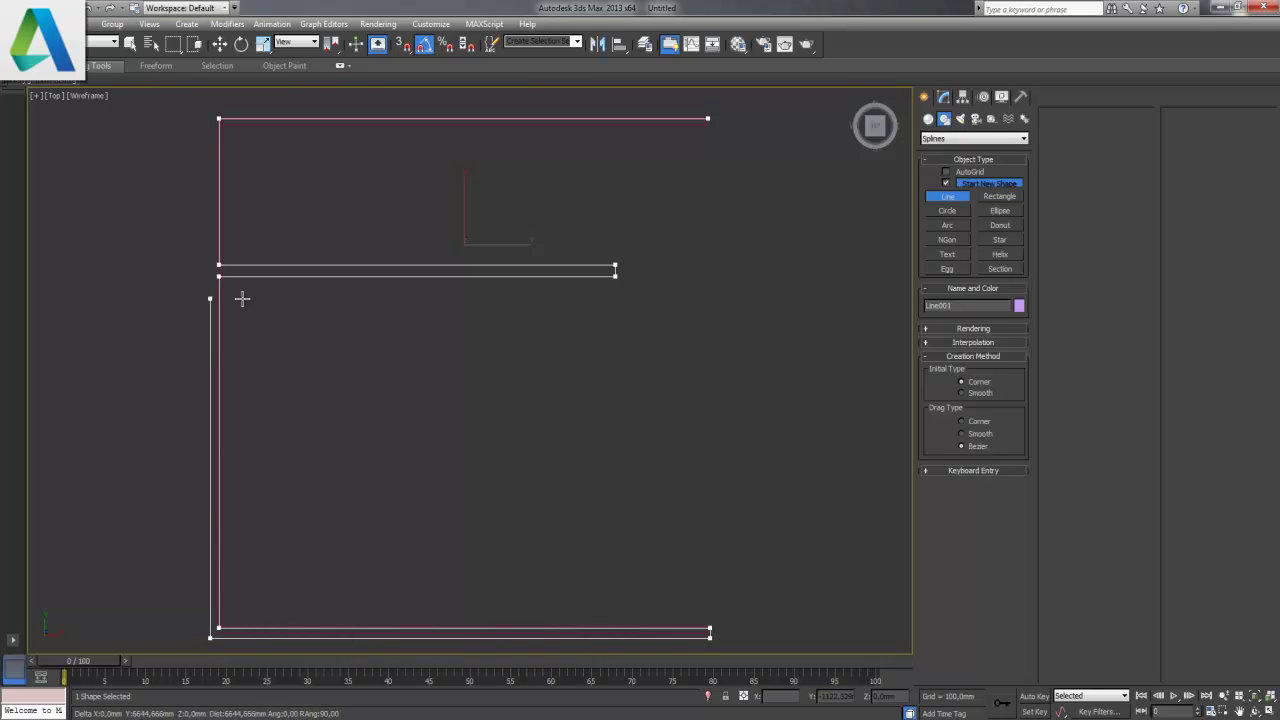
{"action": "left_click", "coordinate": [245, 107], "text": "shift"}
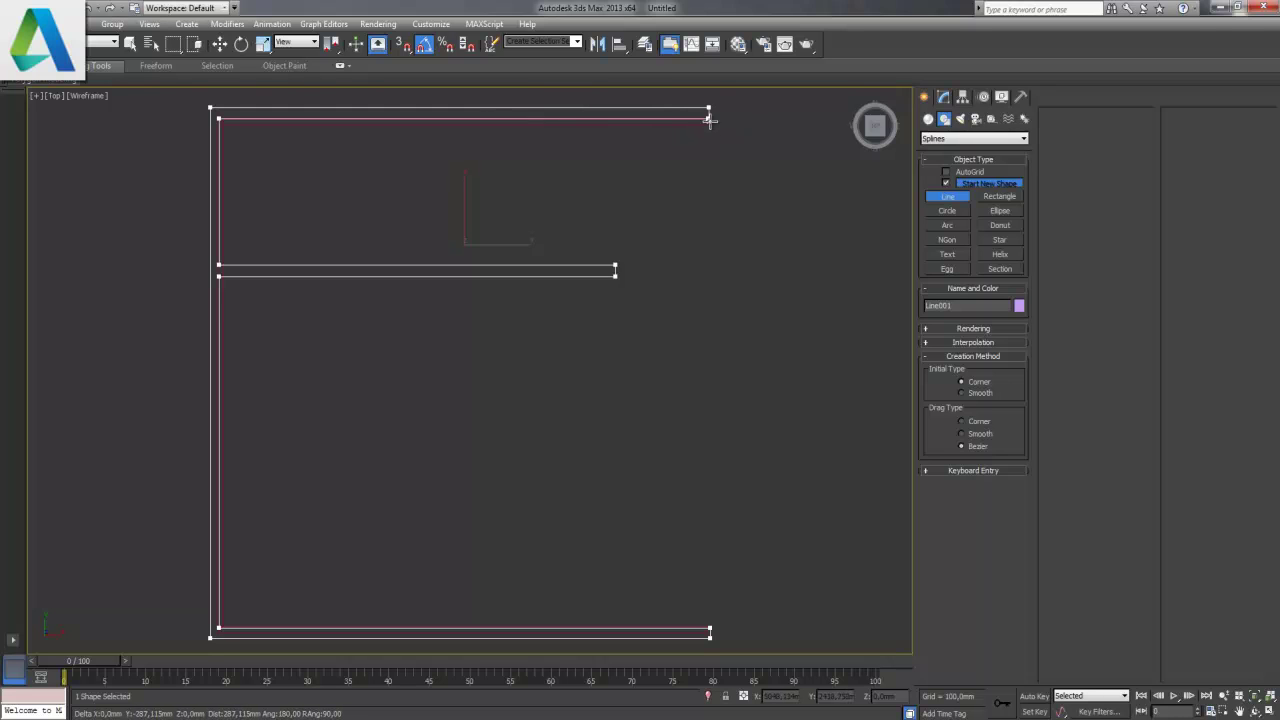
{"action": "left_click", "coordinate": [708, 119]}
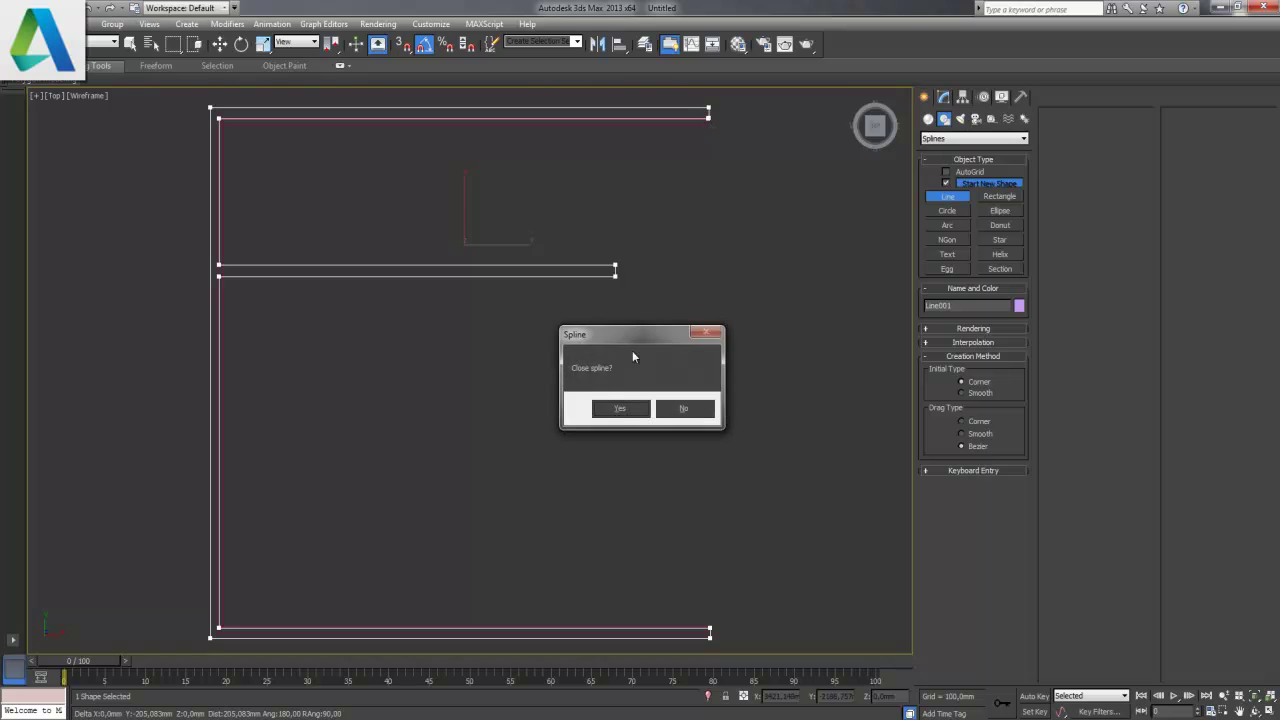
{"action": "left_click", "coordinate": [618, 407]}
- Move the wall outline's top-right vertex slightly left along X
{"action": "key", "text": "w"}
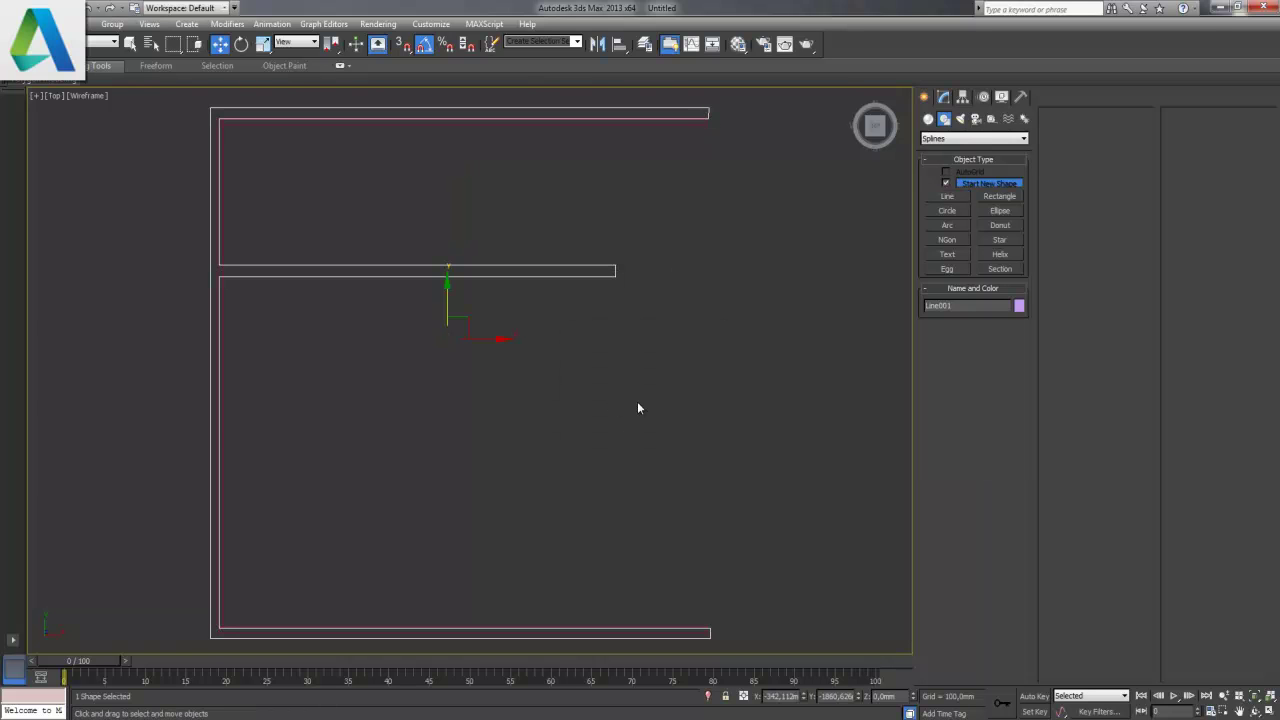
{"action": "left_click", "coordinate": [702, 358]}
{"action": "mouse_move", "coordinate": [719, 192]}
{"action": "middle_mouse_down"}
{"action": "mouse_move", "coordinate": [605, 451]}
{"action": "mouse_move", "coordinate": [689, 410]}
{"action": "middle_mouse_up"}
{"action": "left_click", "coordinate": [823, 357]}
{"action": "left_click", "coordinate": [943, 97]}
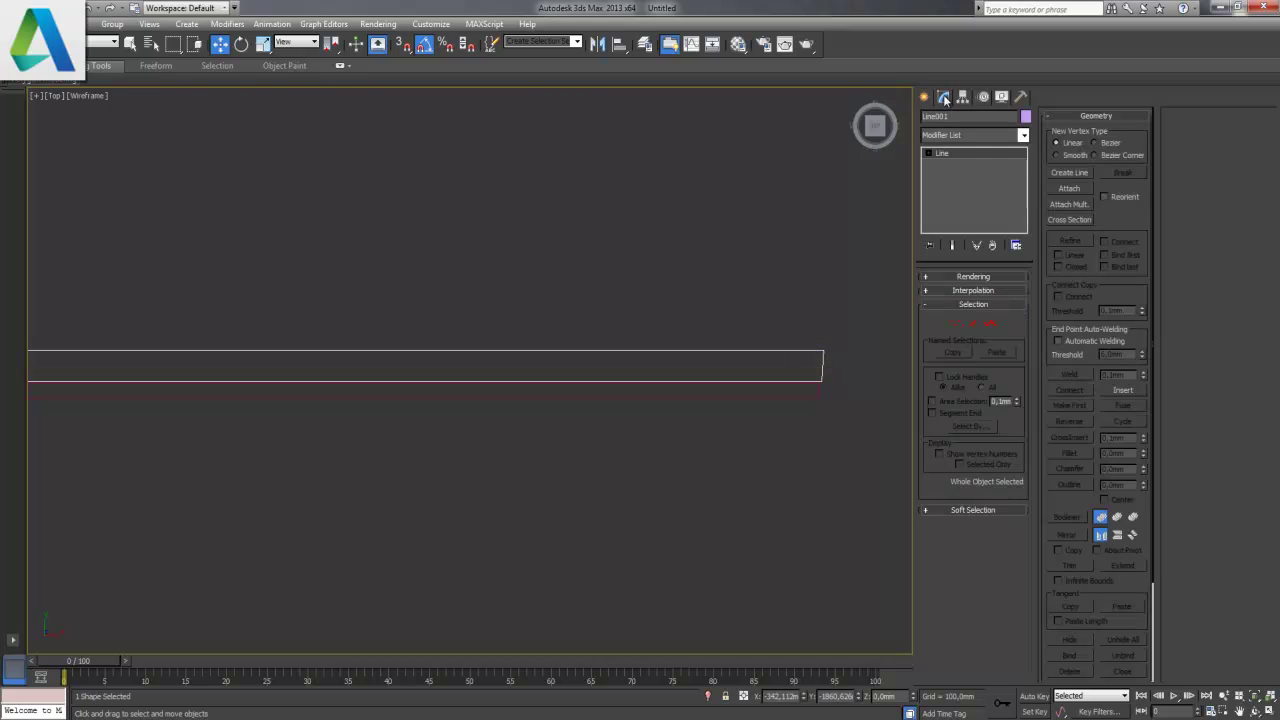
{"action": "left_click", "coordinate": [957, 323]}
{"action": "left_click", "coordinate": [822, 350]}
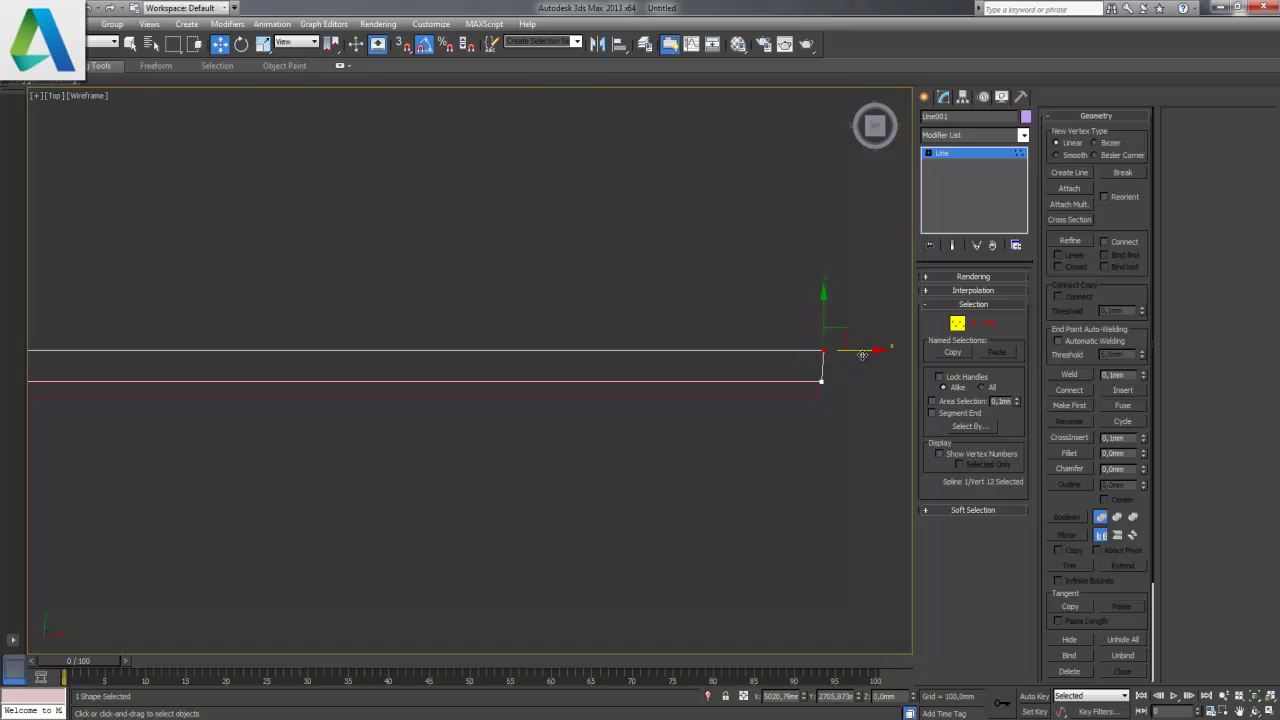
{"action": "left_click_drag", "start_coordinate": [866, 350], "coordinate": [864, 351]}
{"action": "left_click_drag", "start_coordinate": [863, 350], "coordinate": [864, 350]}
- Review the whole E-shaped outline and exit Vertex mode
{"action": "scroll", "coordinate": [822, 435], "scroll_direction": "down", "scroll_amount": 3}
{"action": "mouse_move", "coordinate": [698, 527]}
{"action": "middle_mouse_down"}
{"action": "mouse_move", "coordinate": [720, 443]}
{"action": "mouse_move", "coordinate": [730, 182]}
{"action": "middle_mouse_up"}
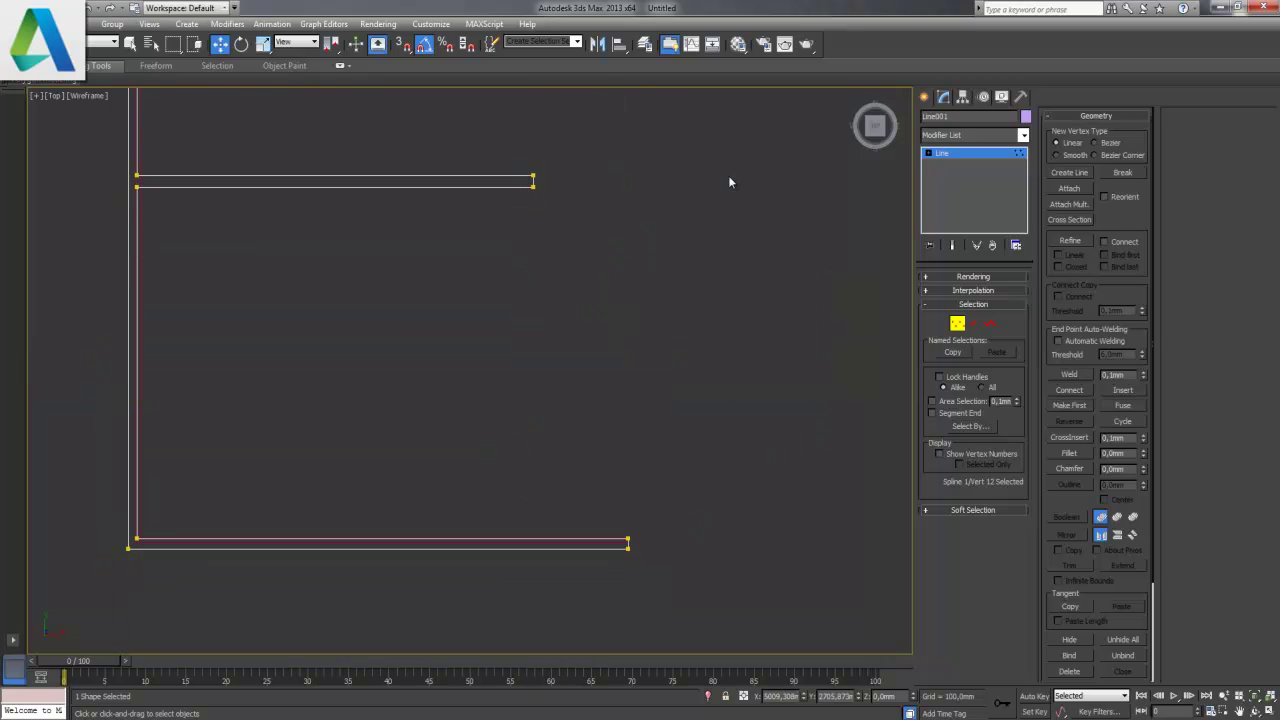
{"action": "middle_click_drag", "start_coordinate": [672, 497], "coordinate": [665, 344]}
{"action": "scroll", "coordinate": [658, 388], "scroll_direction": "up", "scroll_amount": 3}
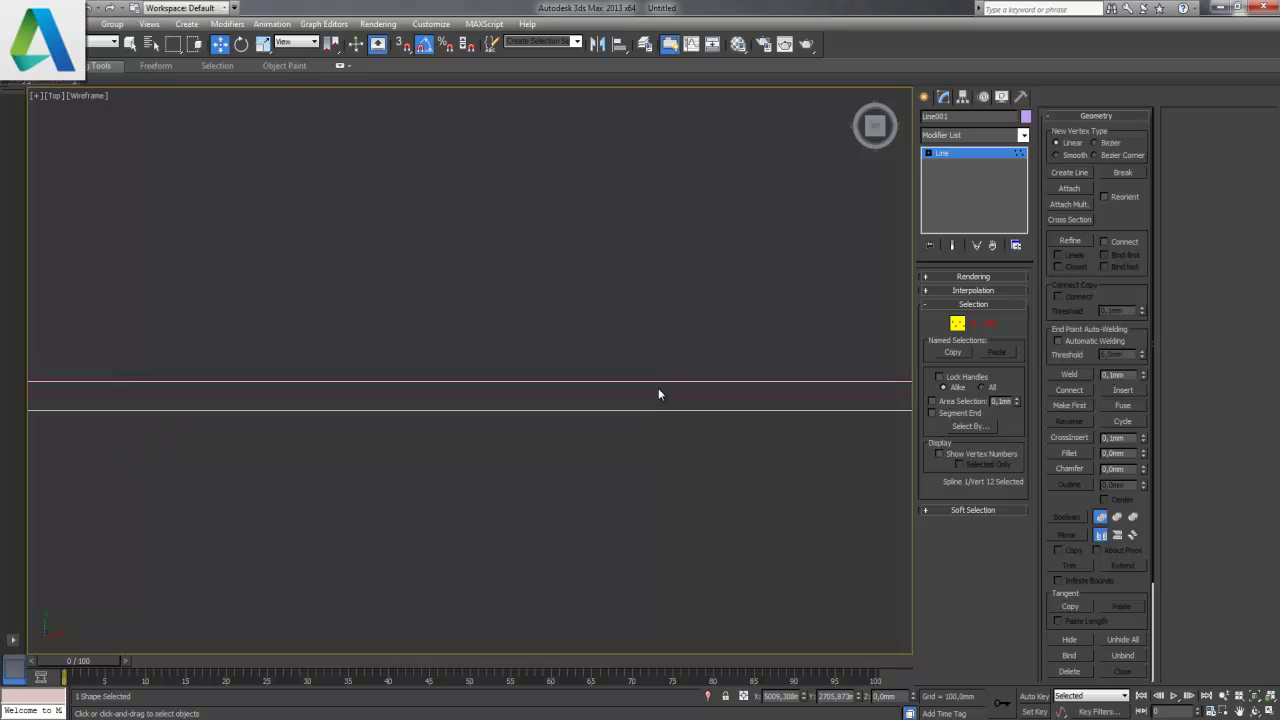
{"action": "scroll", "coordinate": [658, 388], "scroll_direction": "down", "scroll_amount": 3}
{"action": "scroll", "coordinate": [600, 330], "scroll_direction": "down", "scroll_amount": 2}
{"action": "middle_click_drag", "start_coordinate": [577, 289], "coordinate": [624, 484]}
{"action": "left_click", "coordinate": [957, 323]}
- Delete the leftover thin guide rectangle along the bottom edge
{"action": "left_click", "coordinate": [366, 226]}
{"action": "scroll", "coordinate": [464, 370], "scroll_direction": "up", "scroll_amount": 2}
{"action": "middle_click_drag", "start_coordinate": [210, 174], "coordinate": [434, 443]}
{"action": "scroll", "coordinate": [380, 392], "scroll_direction": "up", "scroll_amount": 3}
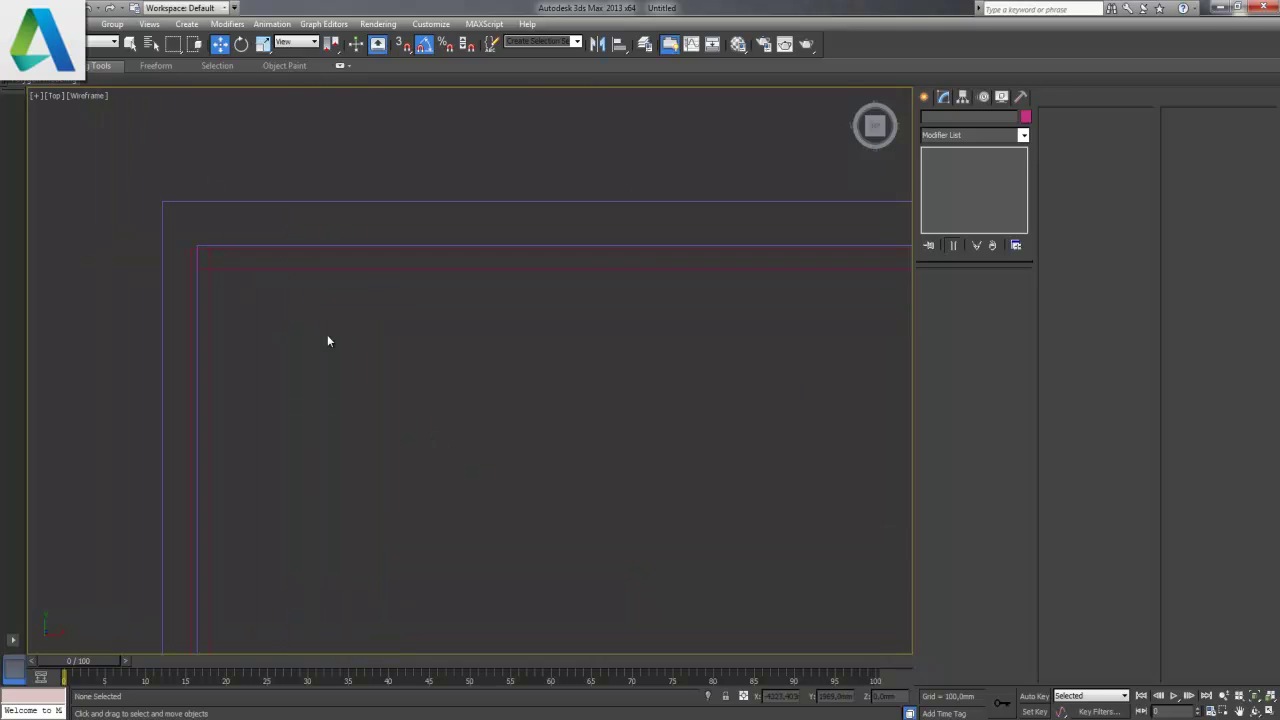
{"action": "left_click_drag", "start_coordinate": [241, 309], "coordinate": [207, 268]}
{"action": "scroll", "coordinate": [261, 356], "scroll_direction": "down", "scroll_amount": 2}
{"action": "middle_click_drag", "start_coordinate": [485, 515], "coordinate": [494, 391]}
{"action": "scroll", "coordinate": [403, 451], "scroll_direction": "down", "scroll_amount": 1}
{"action": "mouse_move", "coordinate": [403, 451]}
{"action": "middle_mouse_down"}
{"action": "mouse_move", "coordinate": [400, 347]}
{"action": "mouse_move", "coordinate": [284, 428]}
{"action": "middle_mouse_up"}
{"action": "left_click", "coordinate": [281, 429]}
{"action": "key", "text": "Delete"}
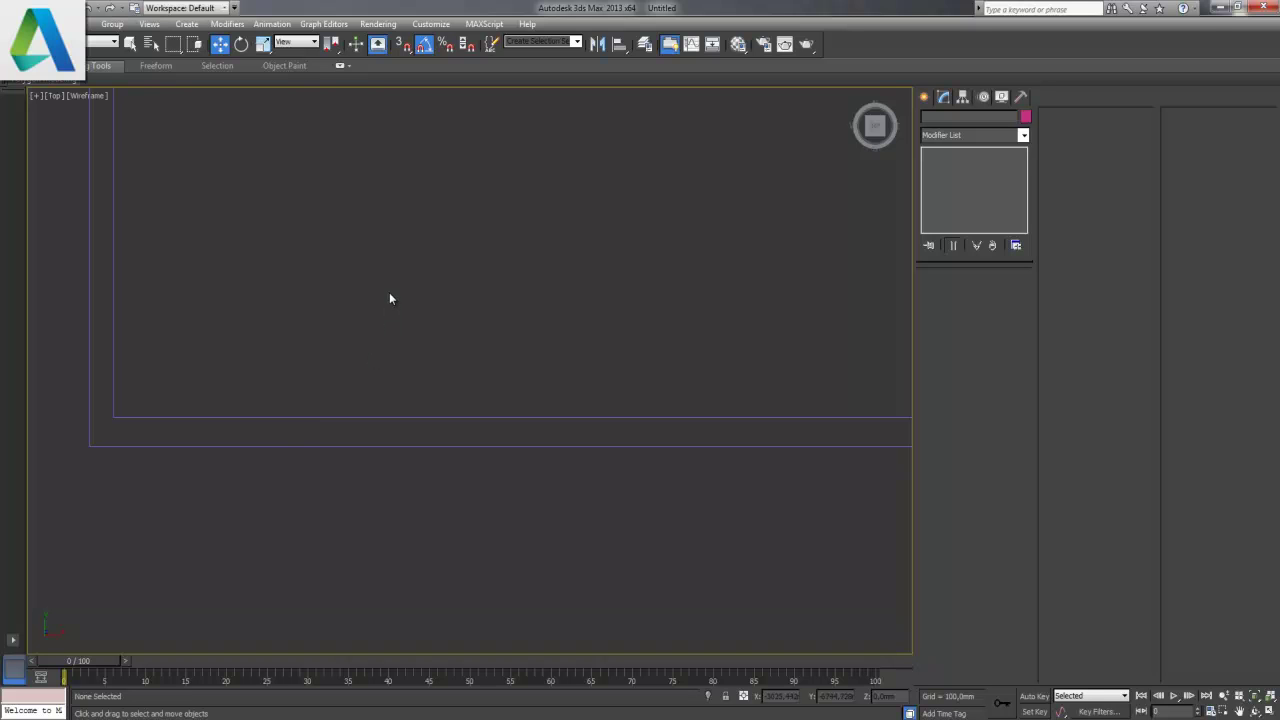
{"action": "scroll", "coordinate": [389, 290], "scroll_direction": "down", "scroll_amount": 4}
- Convert the E-shaped outline to an Editable Poly and select its face
{"action": "middle_click_drag", "start_coordinate": [457, 215], "coordinate": [329, 366]}
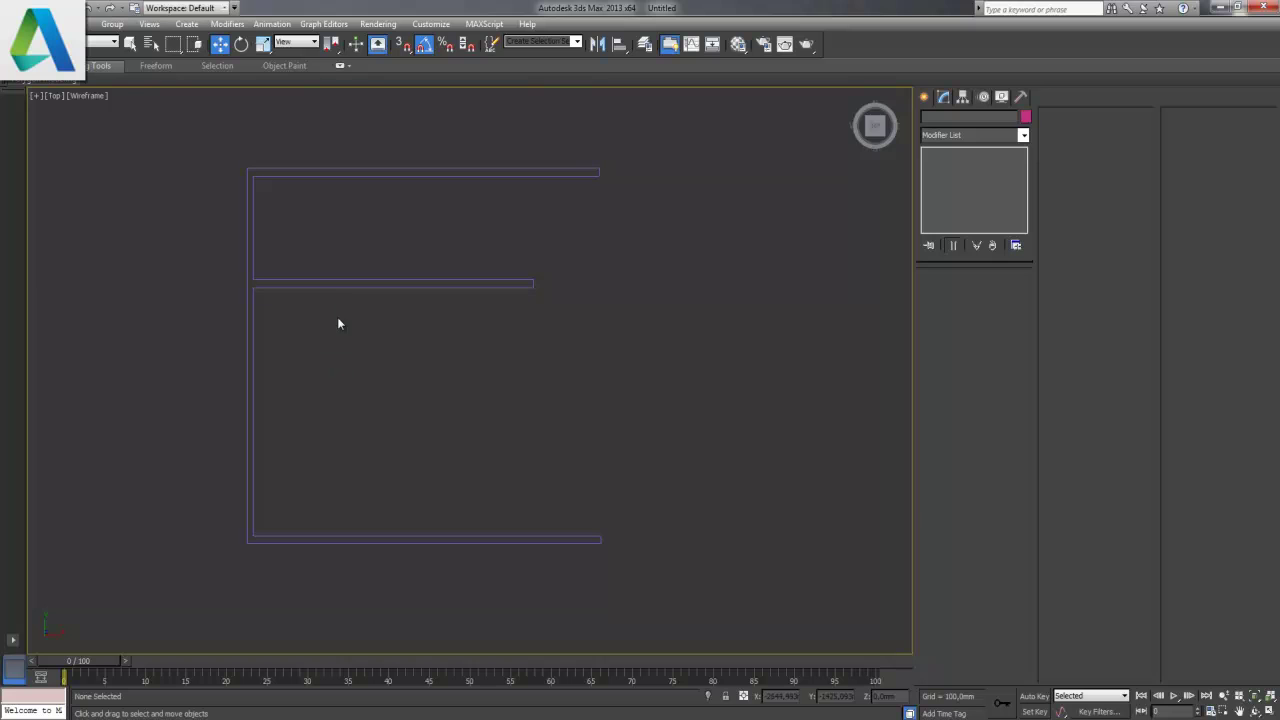
{"action": "left_click", "coordinate": [345, 289]}
{"action": "right_click", "coordinate": [345, 289]}
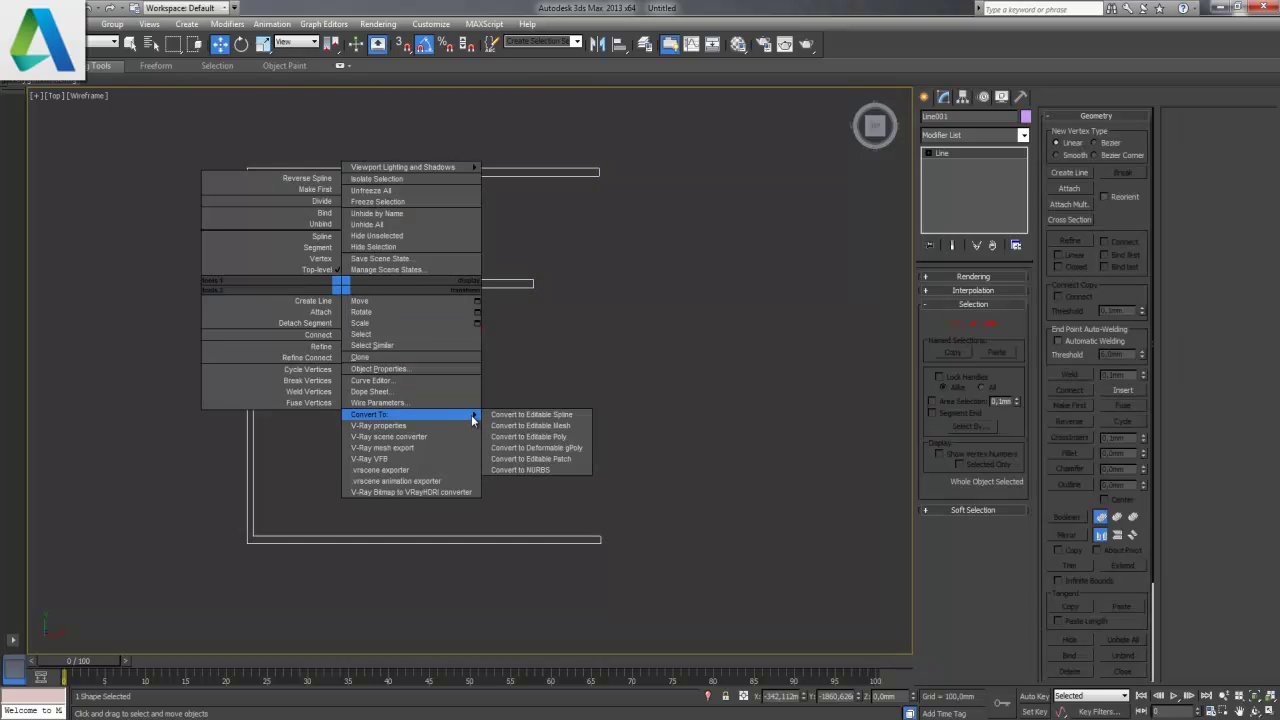
{"action": "left_click", "coordinate": [523, 438]}
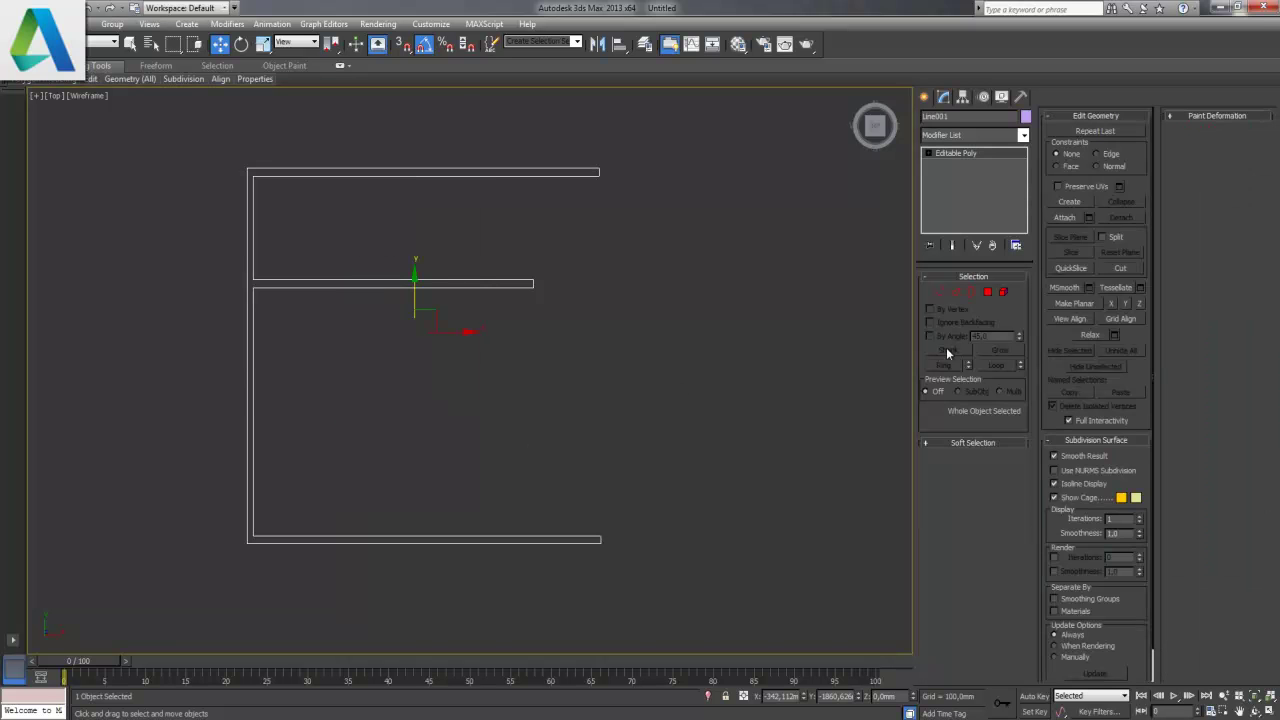
{"action": "left_click", "coordinate": [987, 293]}
{"action": "left_click", "coordinate": [491, 283]}
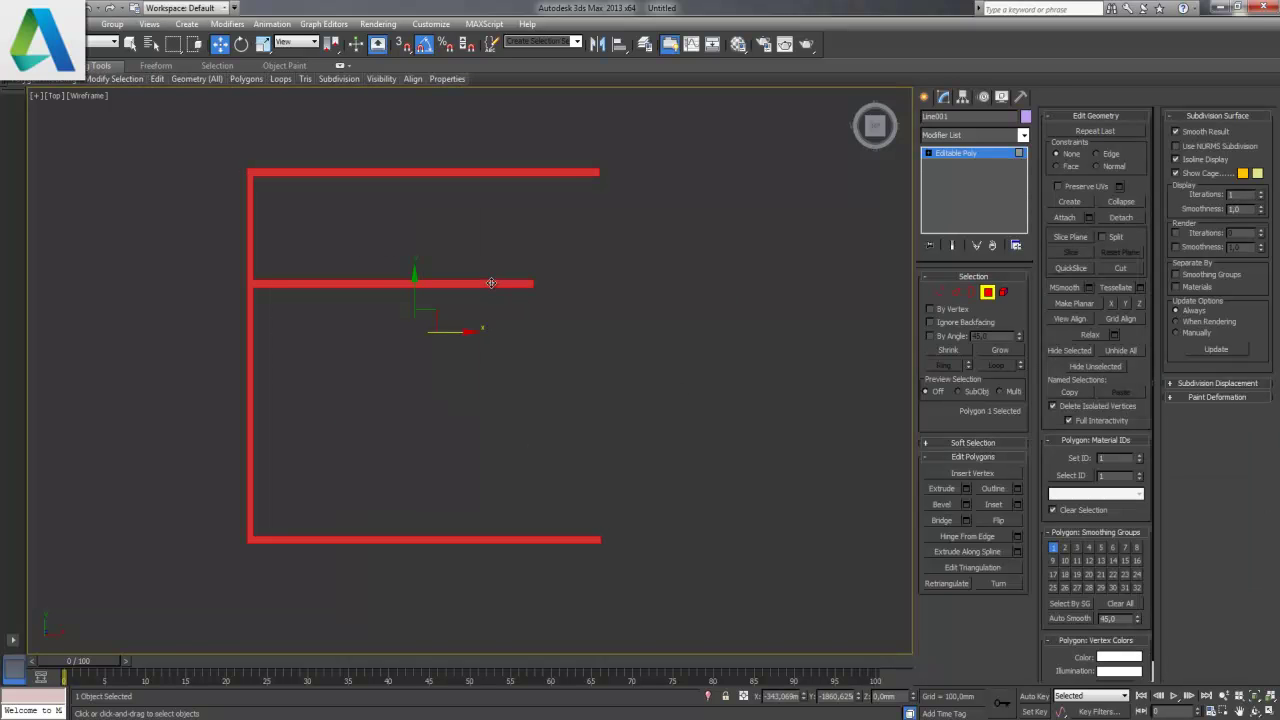
- Extrude the face 3000 mm high into solid walls
{"action": "left_click", "coordinate": [966, 489]}
{"action": "double_click", "coordinate": [505, 398]}
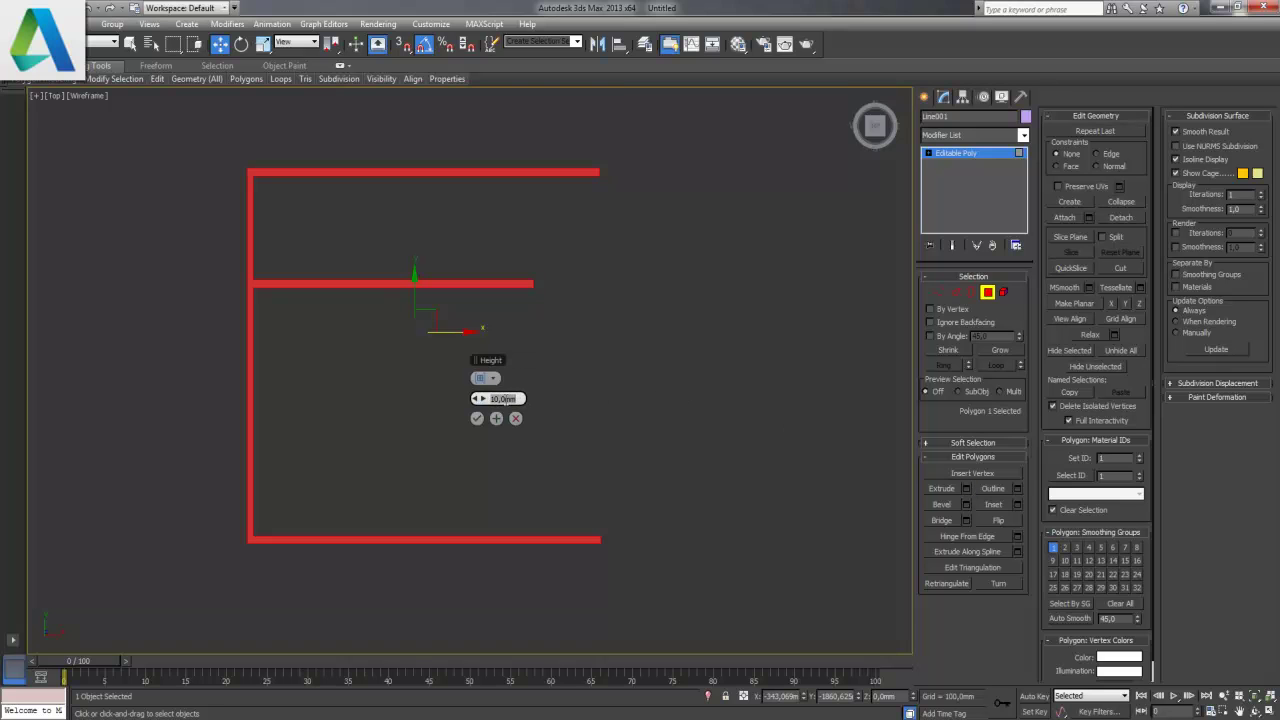
{"action": "type", "text": "3000"}
{"action": "key", "text": "Return"}
{"action": "left_click", "coordinate": [476, 418]}
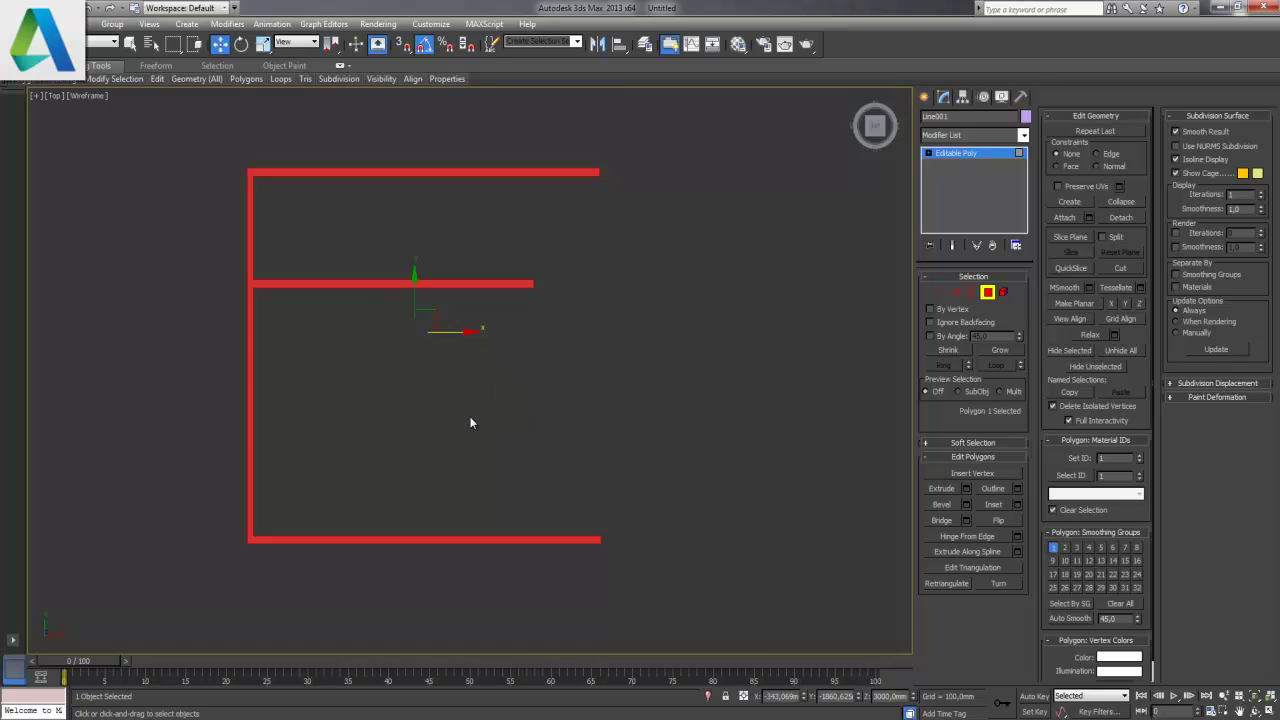
{"action": "left_click", "coordinate": [987, 292]}
- Draw a Plane about 10750 × 10460 mm over the wall layout as the floor
{"action": "left_click", "coordinate": [776, 303]}
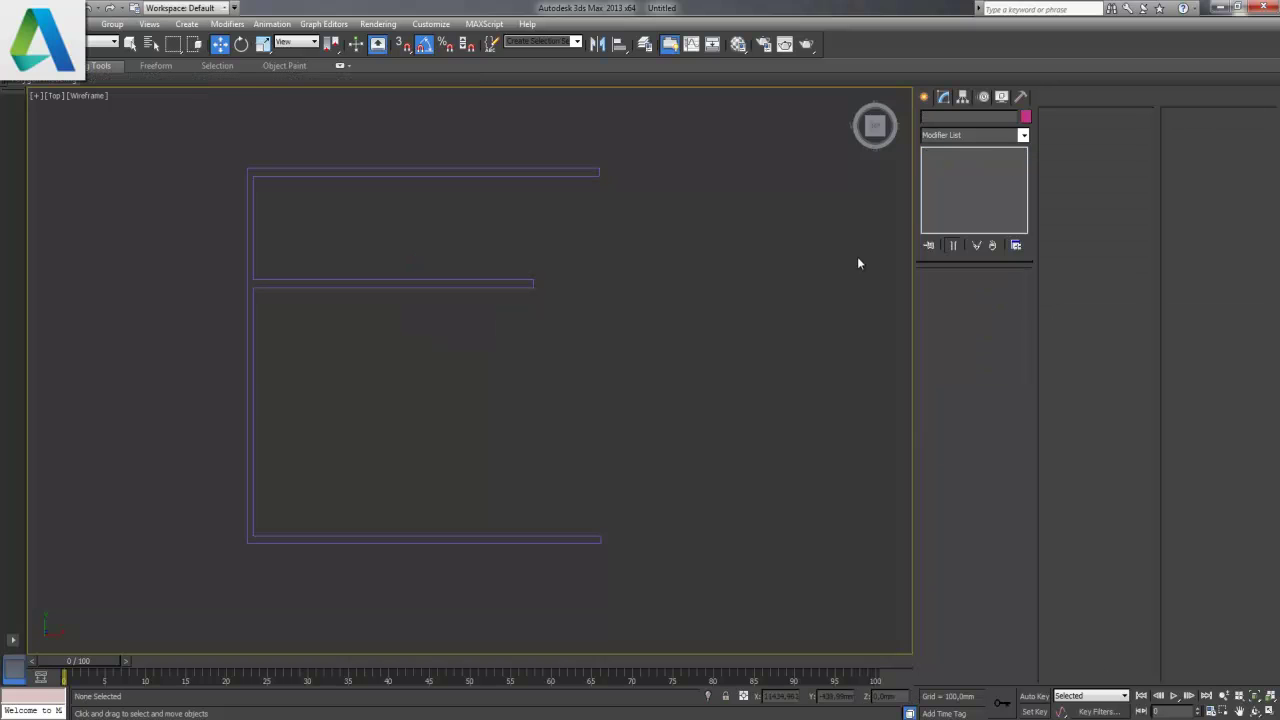
{"action": "left_click", "coordinate": [925, 98]}
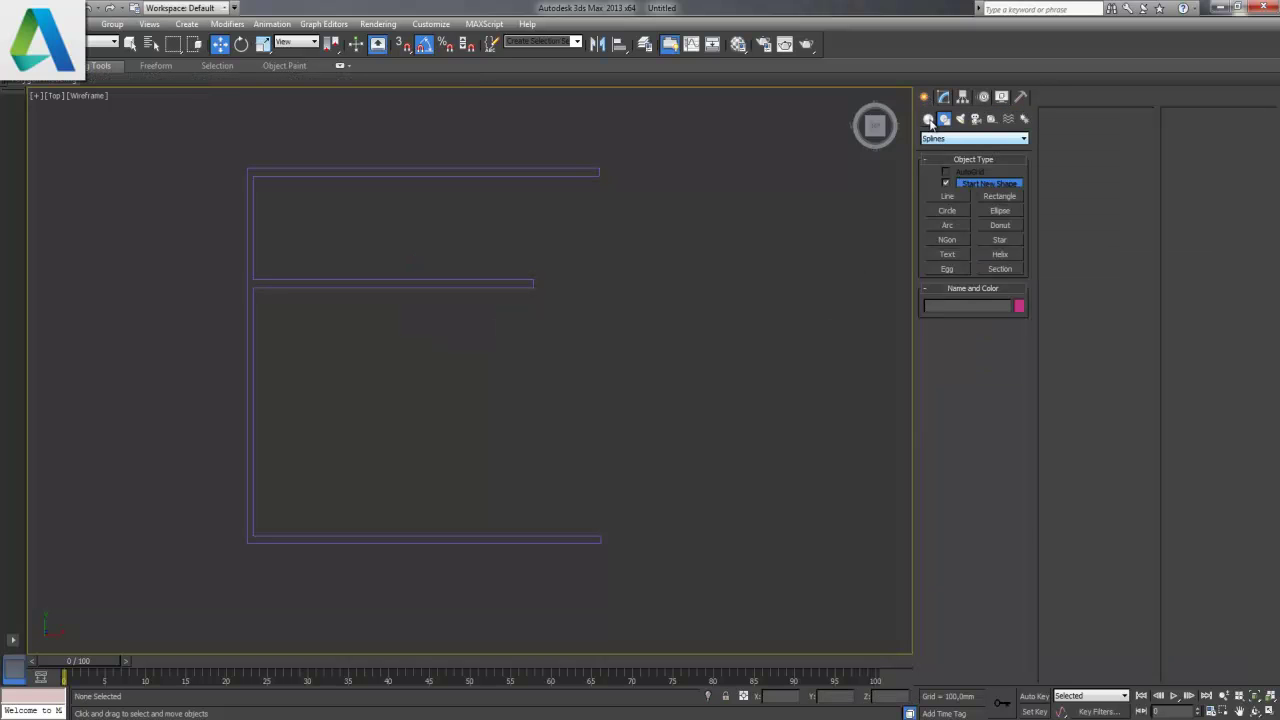
{"action": "left_click", "coordinate": [929, 119]}
{"action": "left_click", "coordinate": [999, 243]}
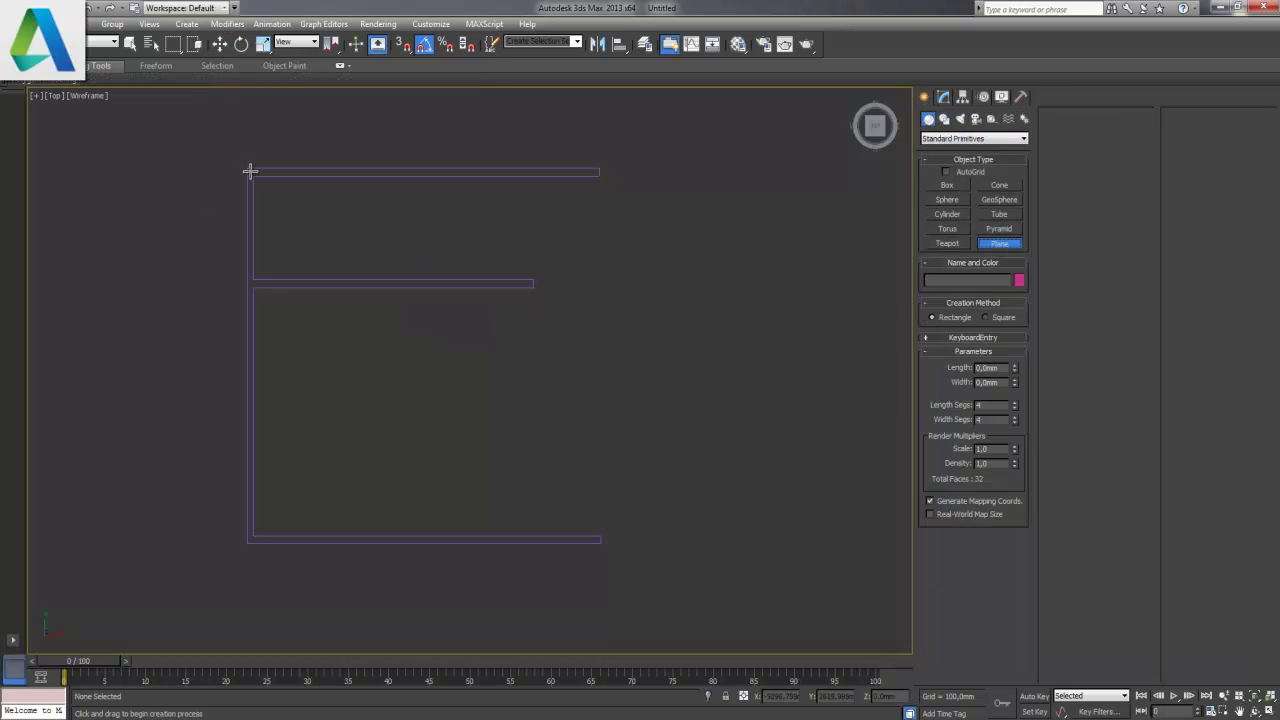
{"action": "mouse_move", "coordinate": [243, 163]}
{"action": "left_mouse_down"}
{"action": "mouse_move", "coordinate": [423, 414]}
{"action": "mouse_move", "coordinate": [630, 547]}
{"action": "mouse_move", "coordinate": [611, 549]}
{"action": "left_mouse_up"}
{"action": "left_click_drag", "start_coordinate": [610, 548], "coordinate": [604, 548]}
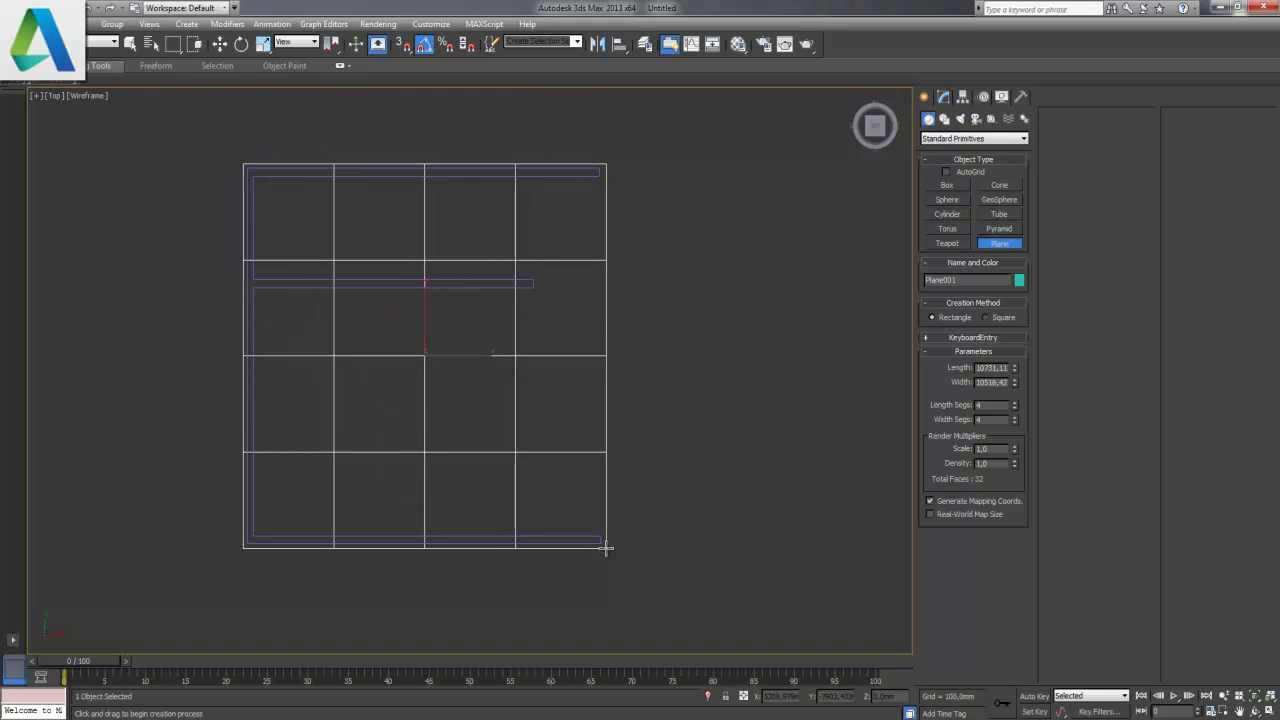
{"action": "left_click", "coordinate": [220, 45]}
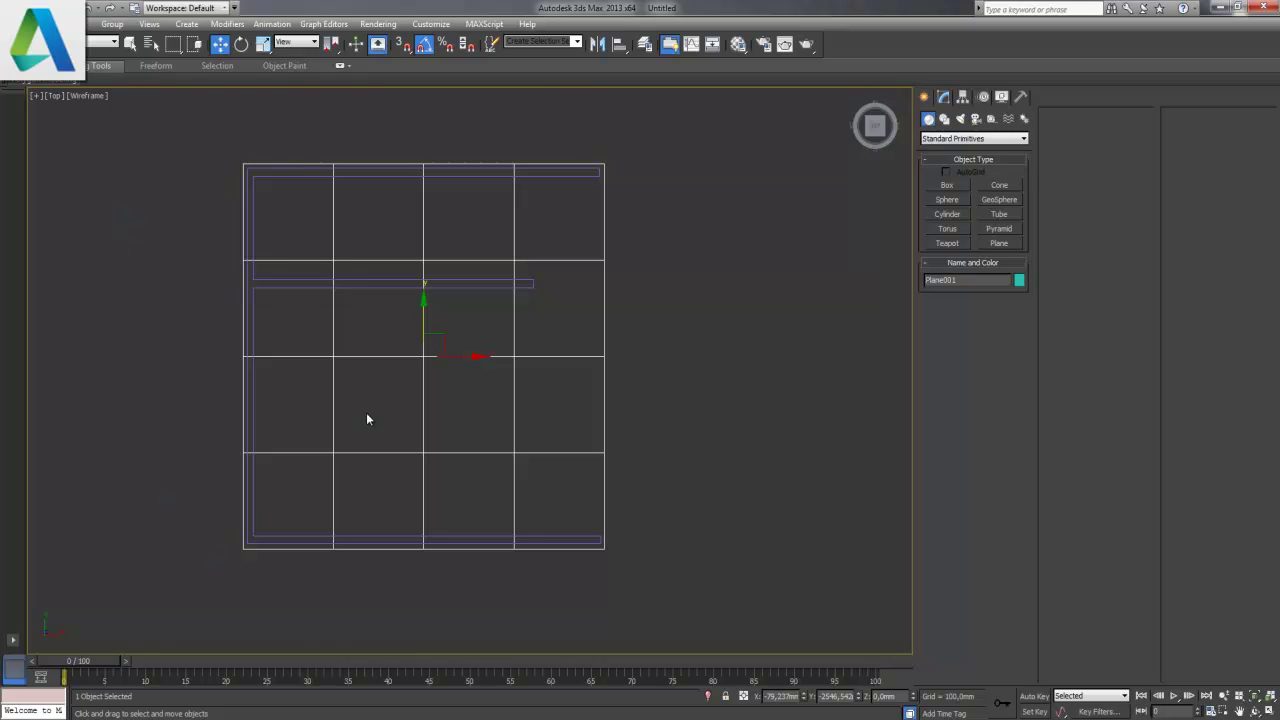
{"action": "left_click", "coordinate": [640, 427]}
- Orbit the maximized Perspective view to inspect walls and floor, then maximize Top again
{"action": "key", "text": "alt+w"}
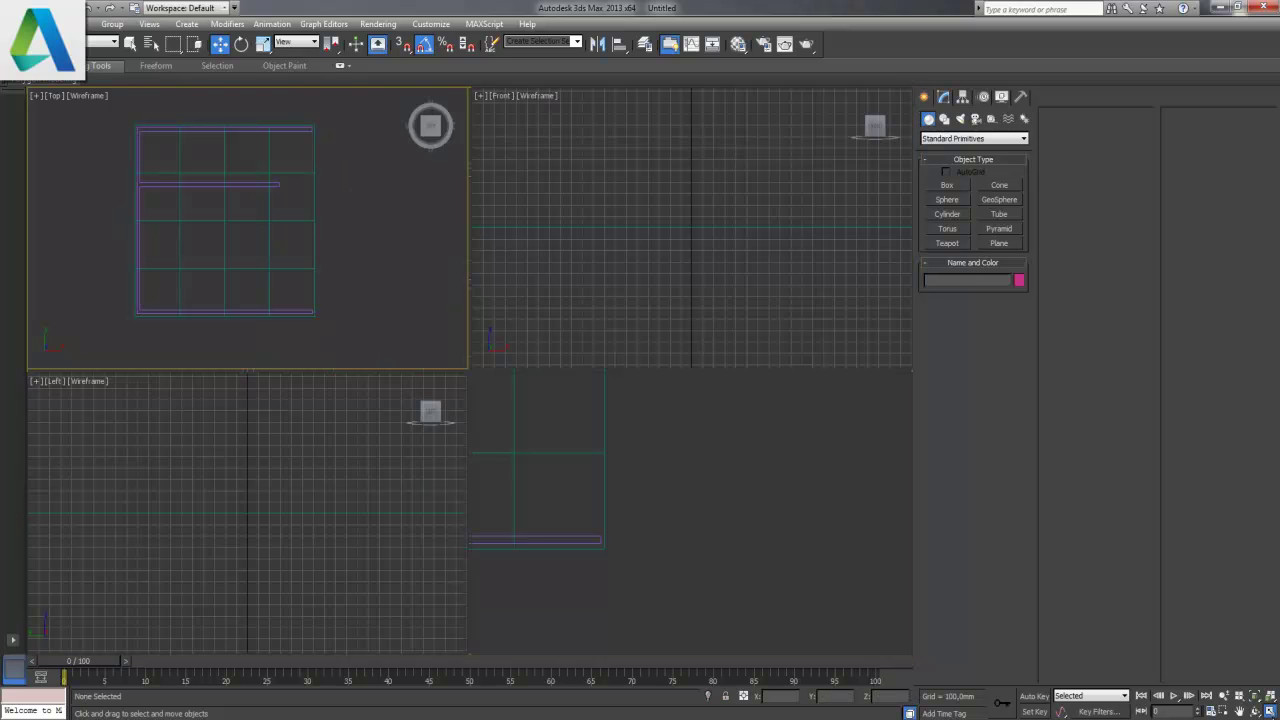
{"action": "left_click", "coordinate": [707, 506]}
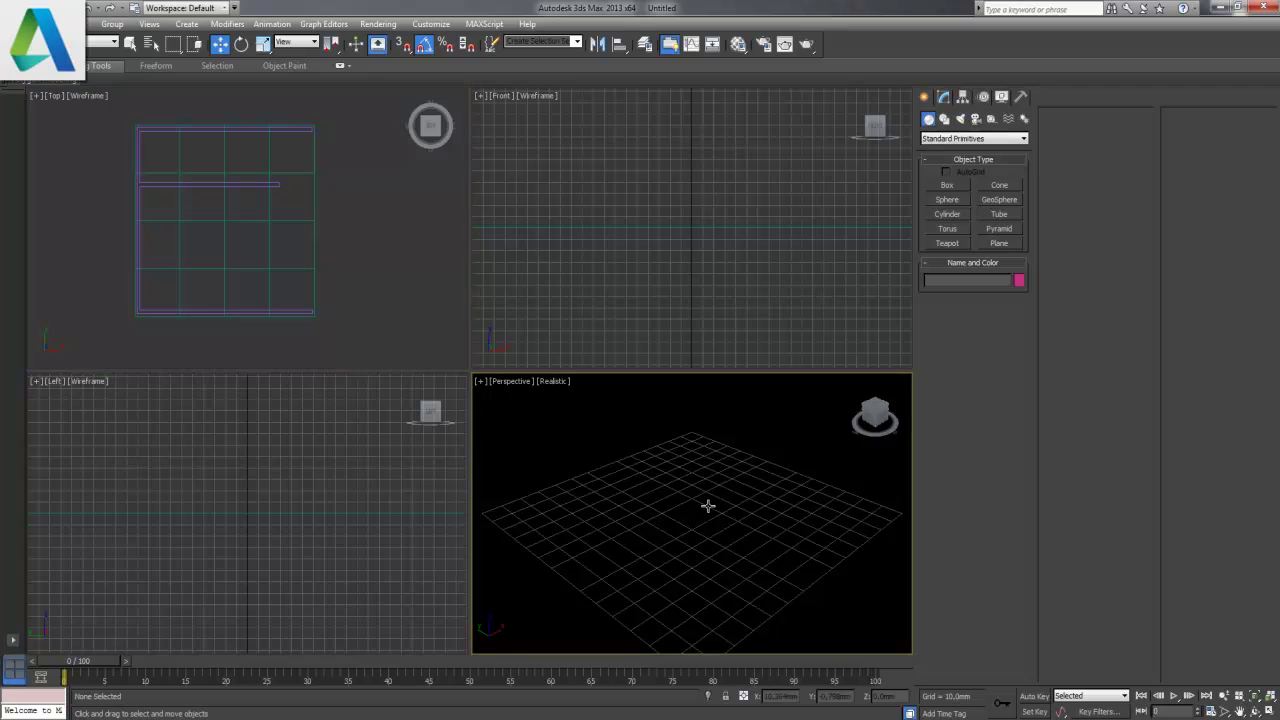
{"action": "scroll", "coordinate": [707, 506], "scroll_direction": "down", "scroll_amount": 3}
{"action": "scroll", "coordinate": [705, 505], "scroll_direction": "down", "scroll_amount": 3}
{"action": "scroll", "coordinate": [700, 503], "scroll_direction": "down", "scroll_amount": 2}
{"action": "scroll", "coordinate": [695, 500], "scroll_direction": "down", "scroll_amount": 2}
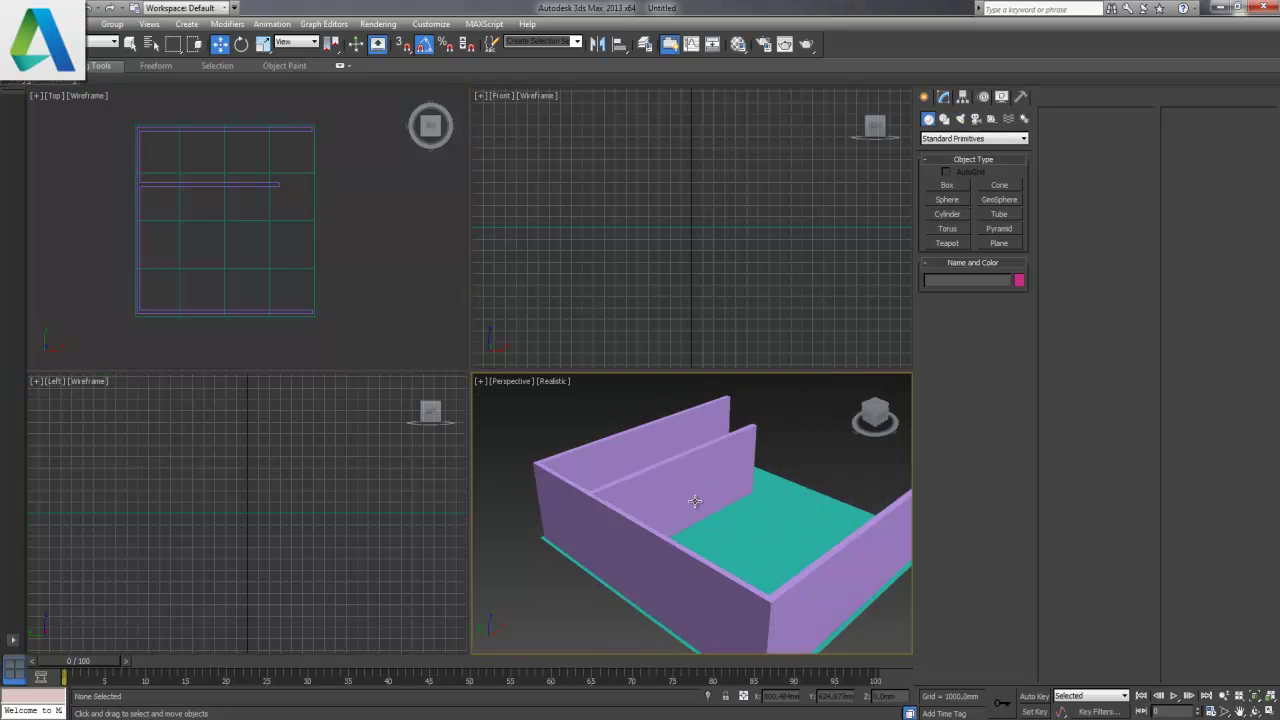
{"action": "left_click", "coordinate": [1271, 711]}
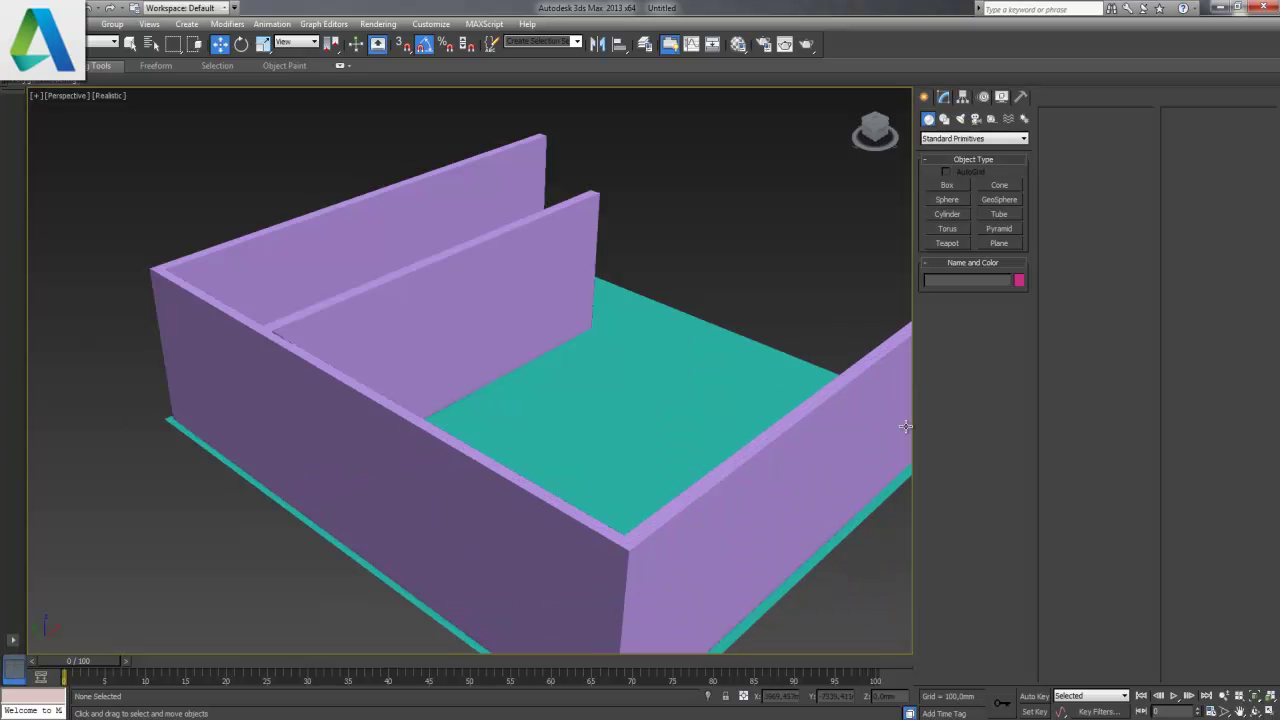
{"action": "mouse_move", "coordinate": [727, 333]}
{"action": "middle_mouse_down", "text": "alt"}
{"action": "mouse_move", "coordinate": [637, 337]}
{"action": "mouse_move", "coordinate": [586, 314]}
{"action": "mouse_move", "coordinate": [702, 323]}
{"action": "mouse_move", "coordinate": [617, 324]}
{"action": "middle_mouse_up", "text": "alt"}
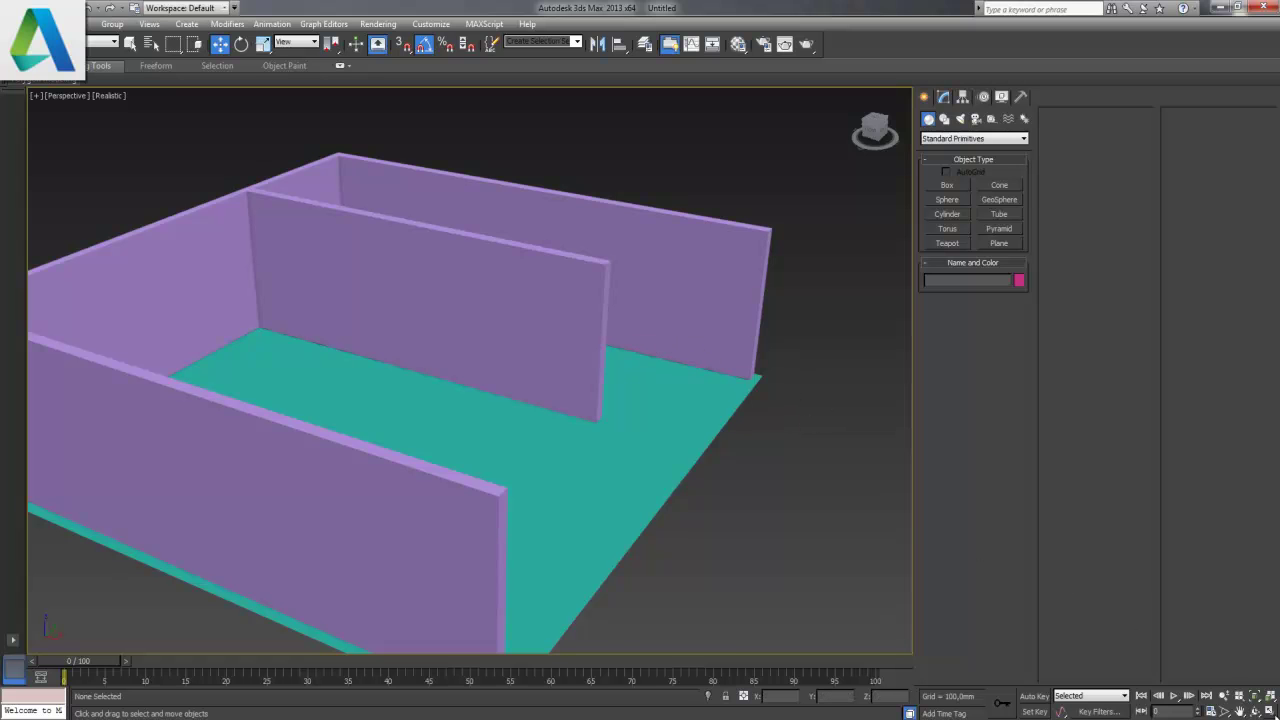
{"action": "left_click", "coordinate": [1268, 711]}
{"action": "left_click", "coordinate": [346, 221]}
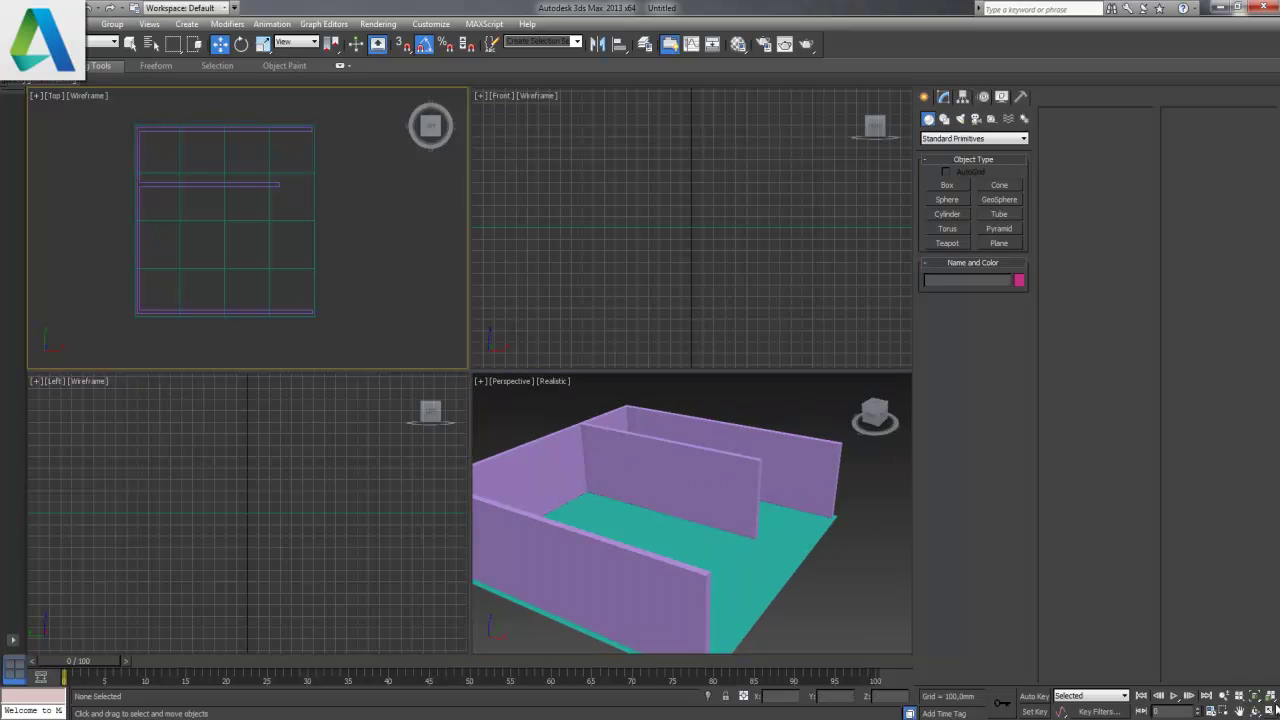
{"action": "left_click", "coordinate": [1268, 711]}
- Draw a thin Box along the room's right edge, 3000 mm high
{"action": "left_click", "coordinate": [947, 185]}
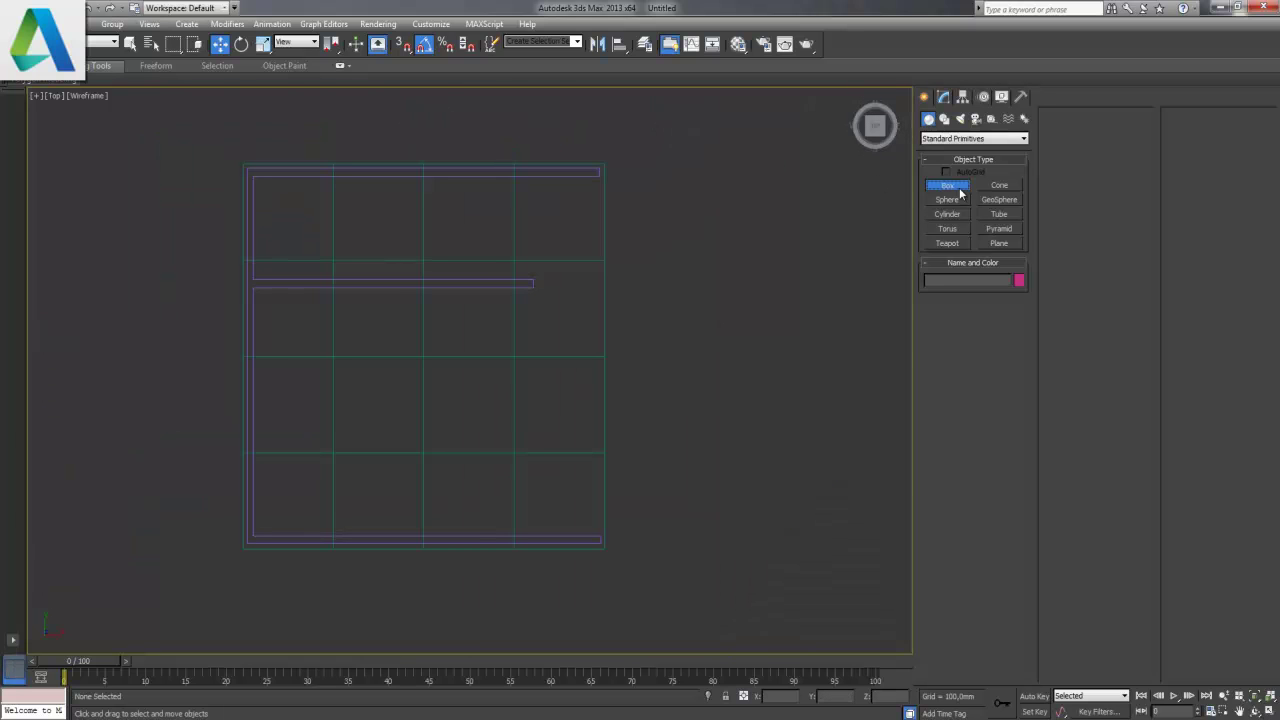
{"action": "left_click_drag", "start_coordinate": [591, 169], "coordinate": [596, 538]}
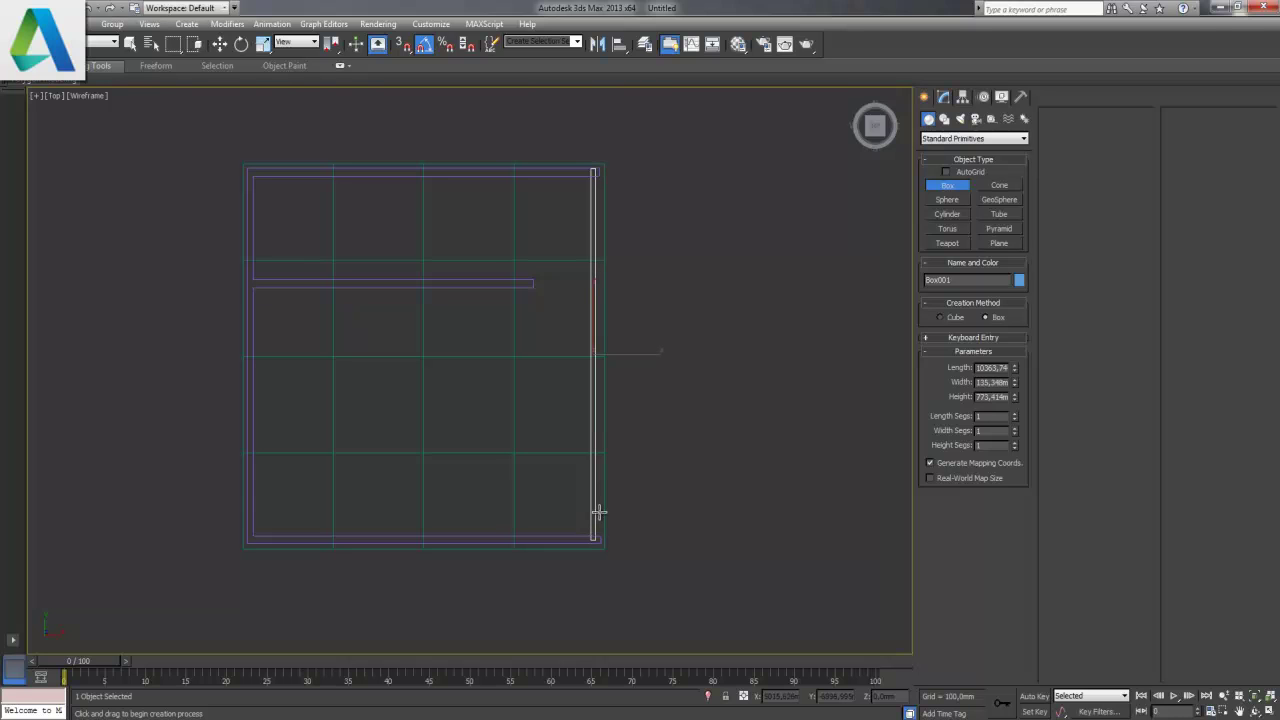
{"action": "double_click", "coordinate": [994, 397]}
{"action": "type", "text": "3000"}
{"action": "key", "text": "Return"}
- Maximize Perspective with edged faces and orbit to view the new wall
{"action": "left_click", "coordinate": [1269, 709]}
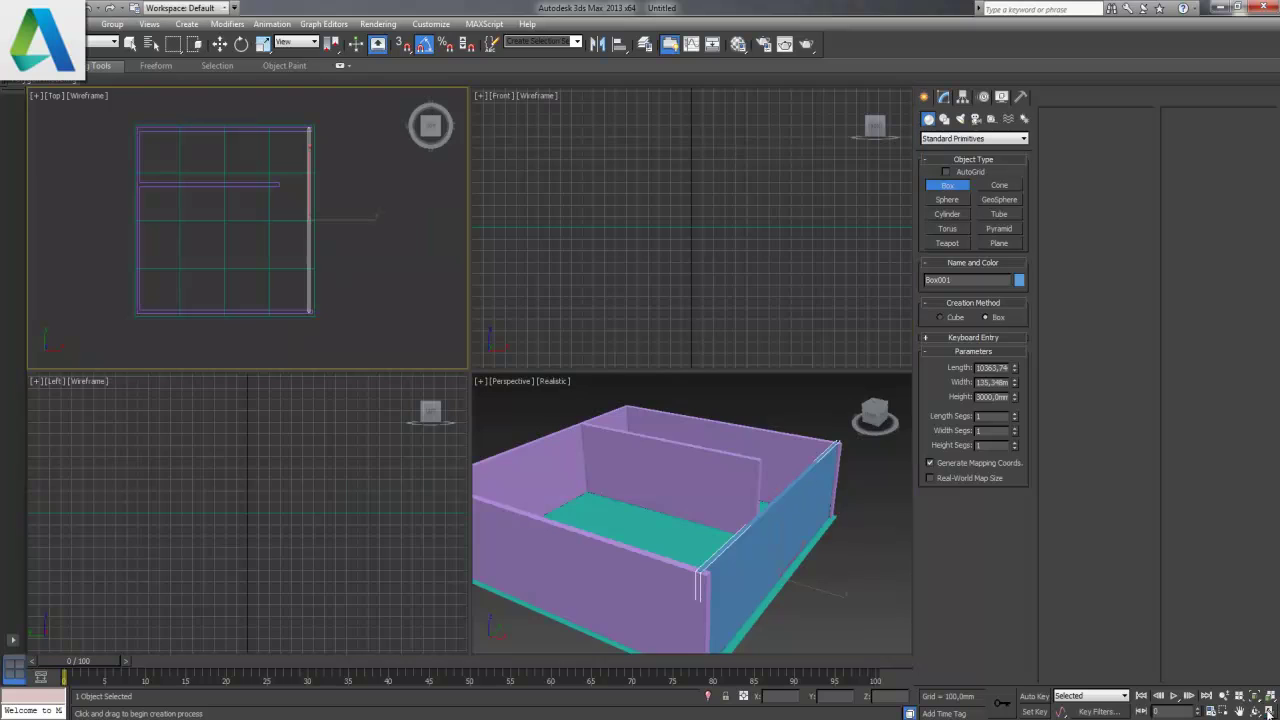
{"action": "right_click", "coordinate": [815, 483]}
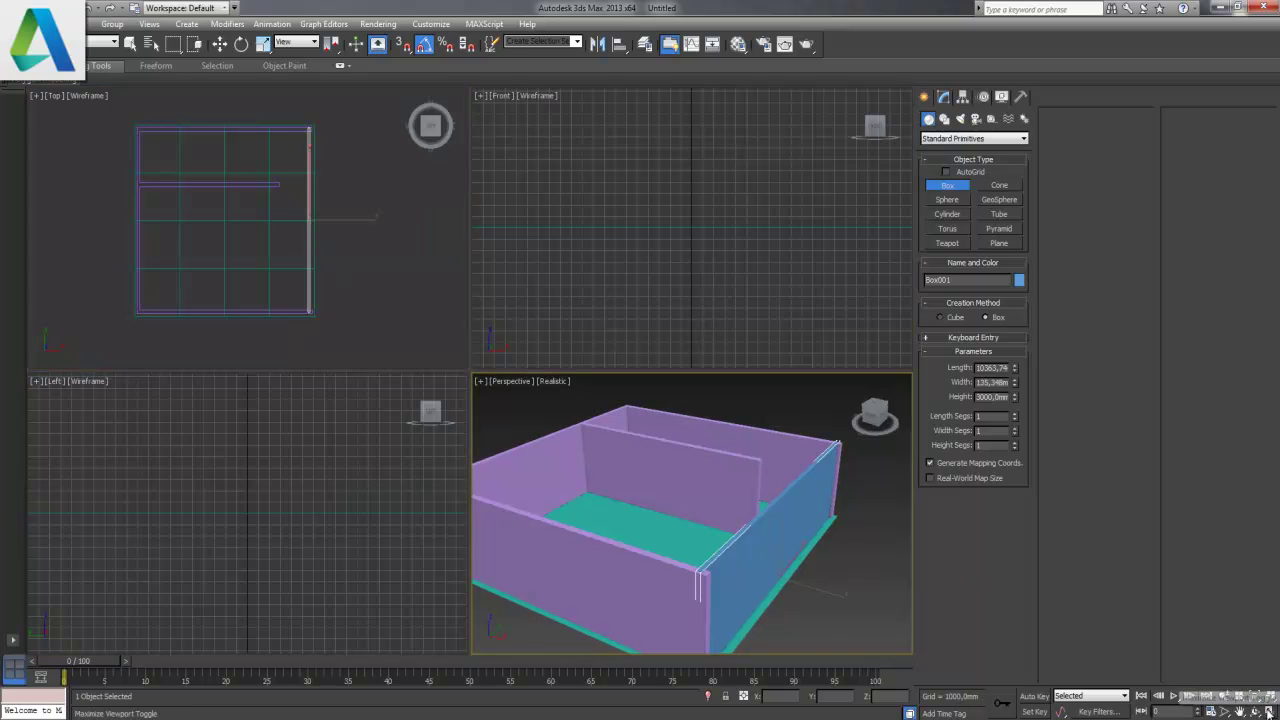
{"action": "left_click", "coordinate": [1267, 710]}
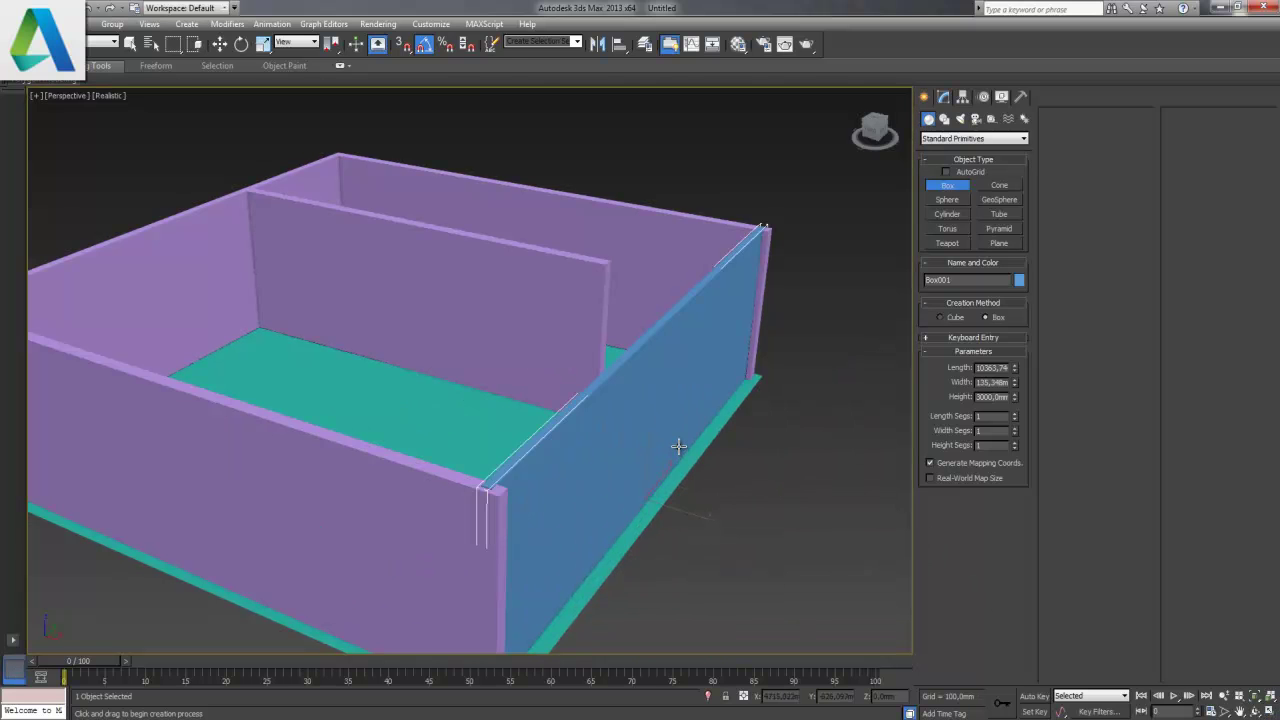
{"action": "key", "text": "F4"}
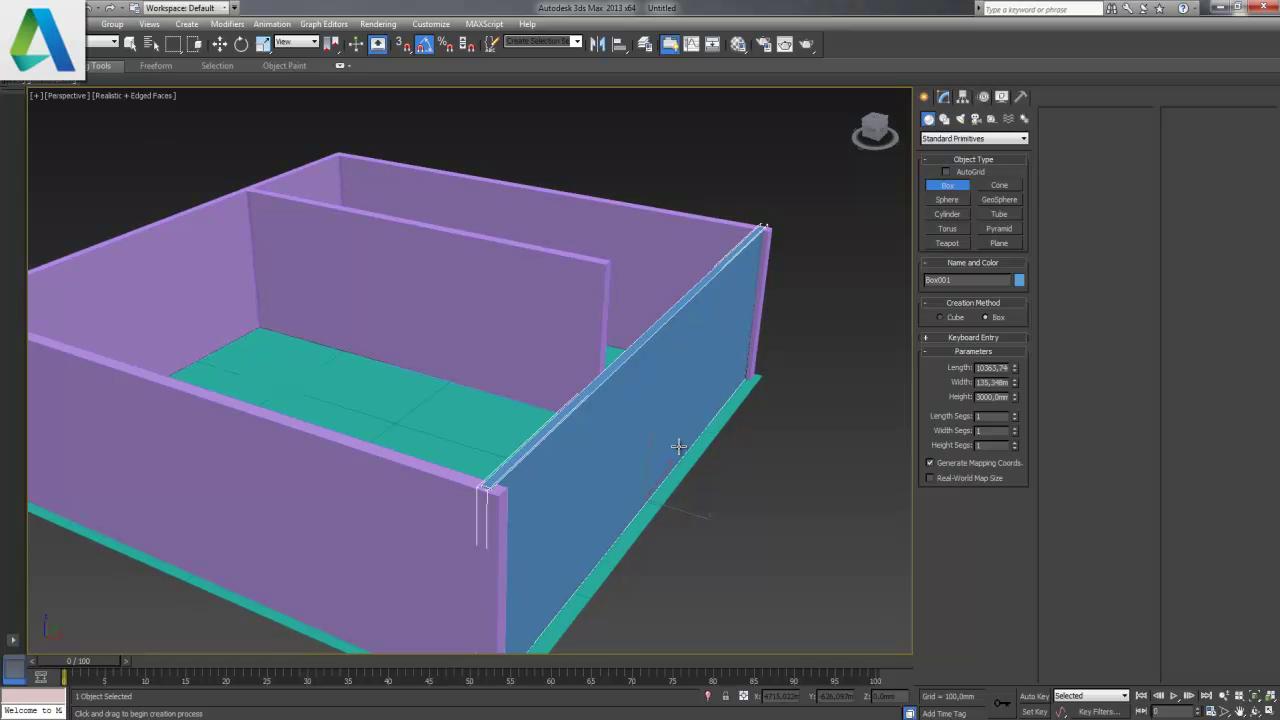
{"action": "key", "text": "w"}
{"action": "mouse_move", "coordinate": [492, 441]}
{"action": "middle_mouse_down", "text": "alt"}
{"action": "mouse_move", "coordinate": [635, 449]}
{"action": "mouse_move", "coordinate": [457, 369]}
{"action": "mouse_move", "coordinate": [444, 381]}
{"action": "middle_mouse_up", "text": "alt"}
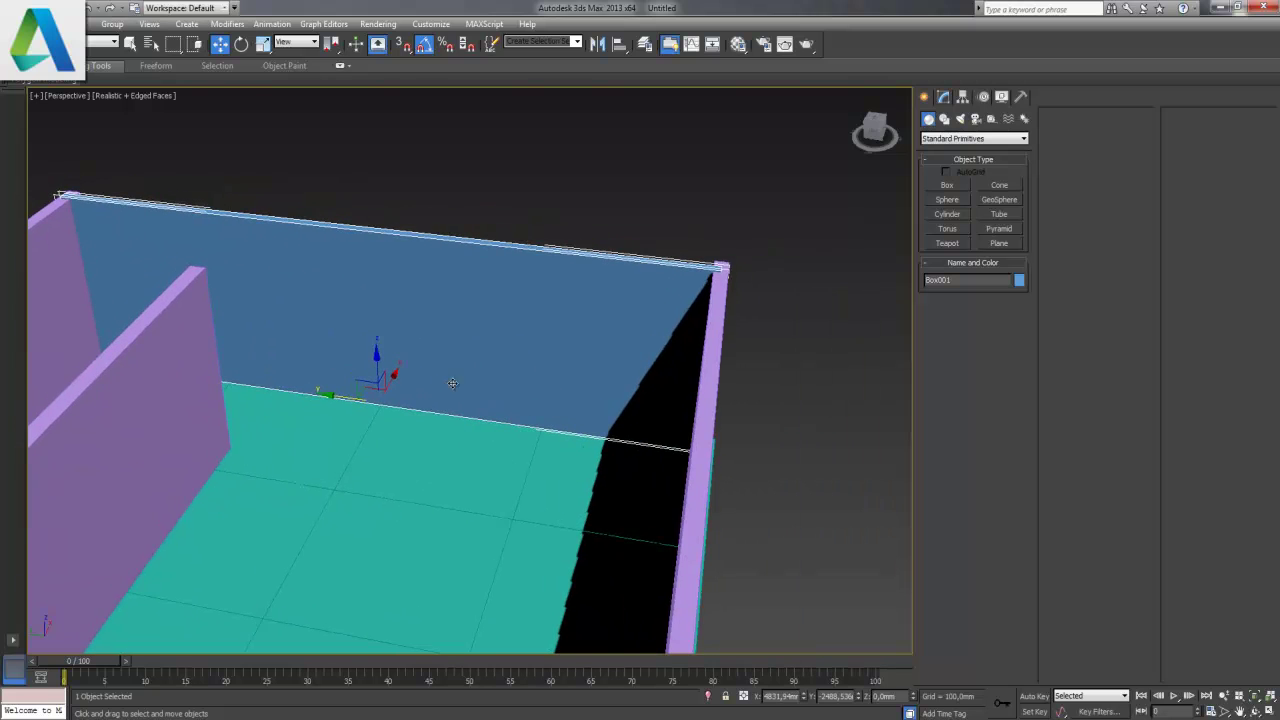
{"action": "middle_click_drag", "start_coordinate": [581, 391], "coordinate": [557, 391], "text": "alt"}
{"action": "mouse_move", "coordinate": [449, 363]}
{"action": "middle_mouse_down", "text": "alt"}
{"action": "mouse_move", "coordinate": [557, 380]}
{"action": "mouse_move", "coordinate": [550, 371]}
{"action": "middle_mouse_up", "text": "alt"}
- Convert Box001 to Editable Poly and inset its inner face about 250 mm
{"action": "right_click", "coordinate": [530, 338]}
{"action": "mouse_move", "coordinate": [552, 457]}
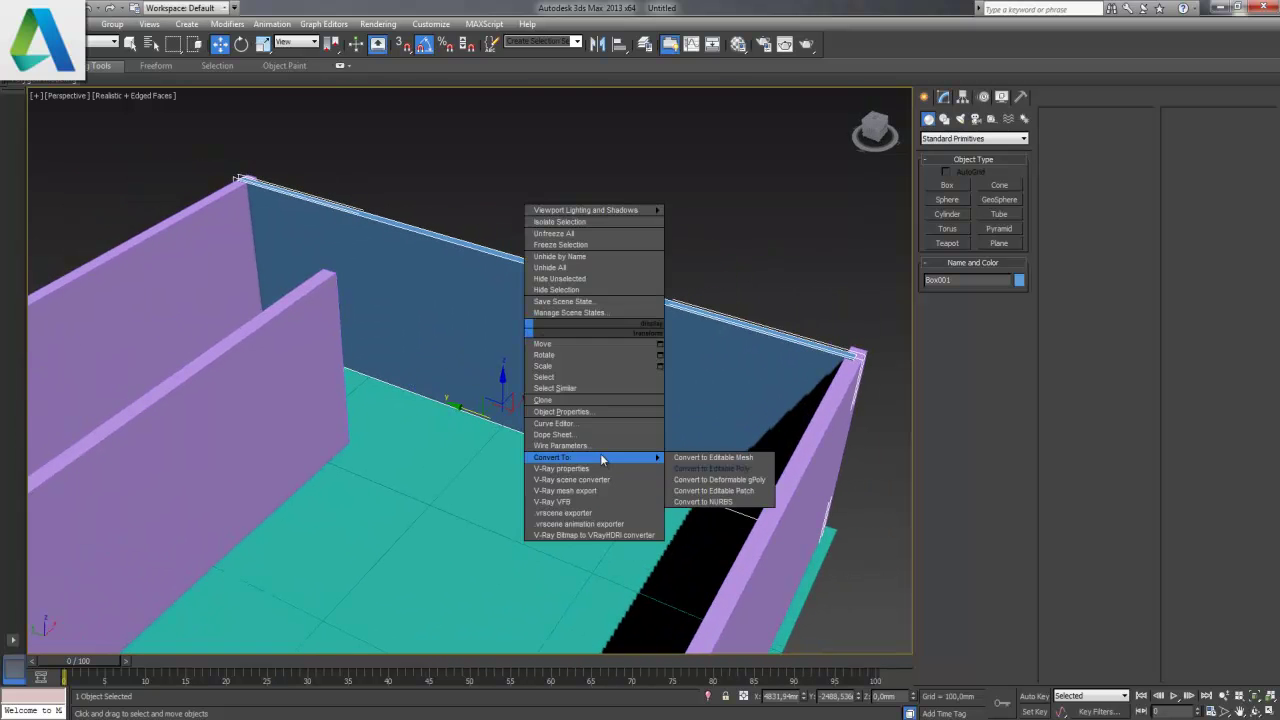
{"action": "left_click", "coordinate": [712, 468]}
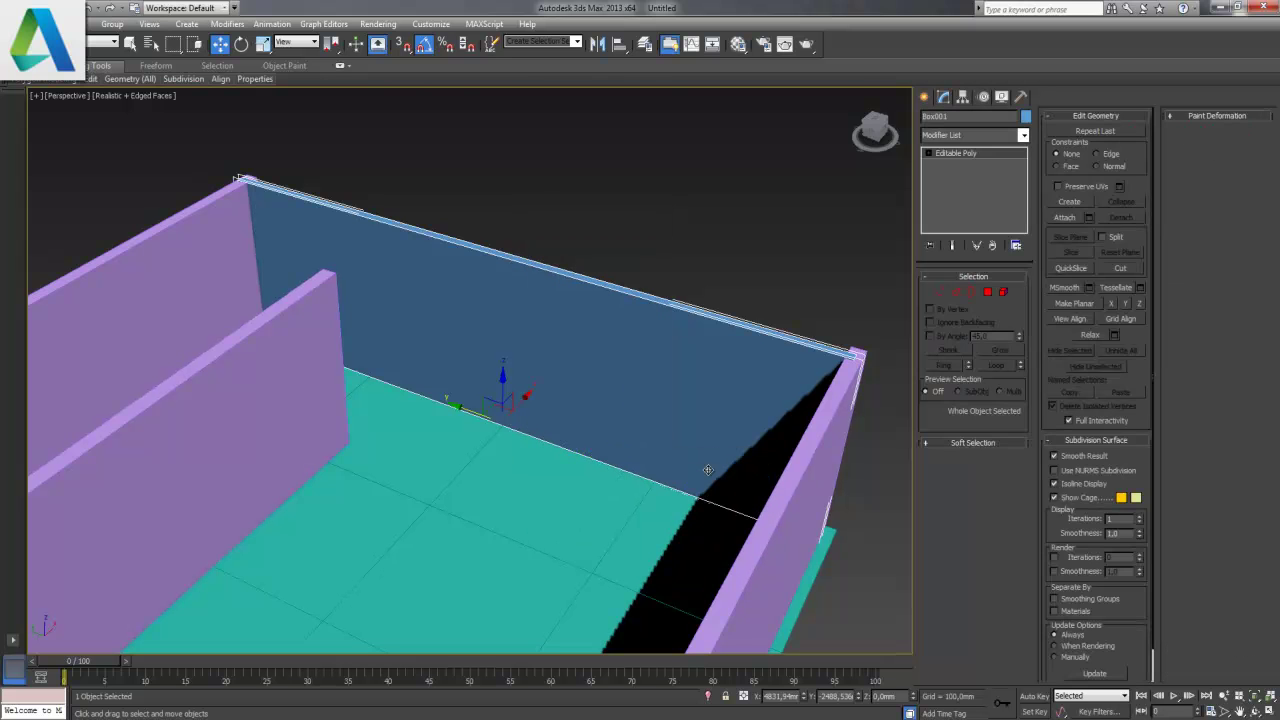
{"action": "key", "text": "4"}
{"action": "left_click", "coordinate": [689, 326]}
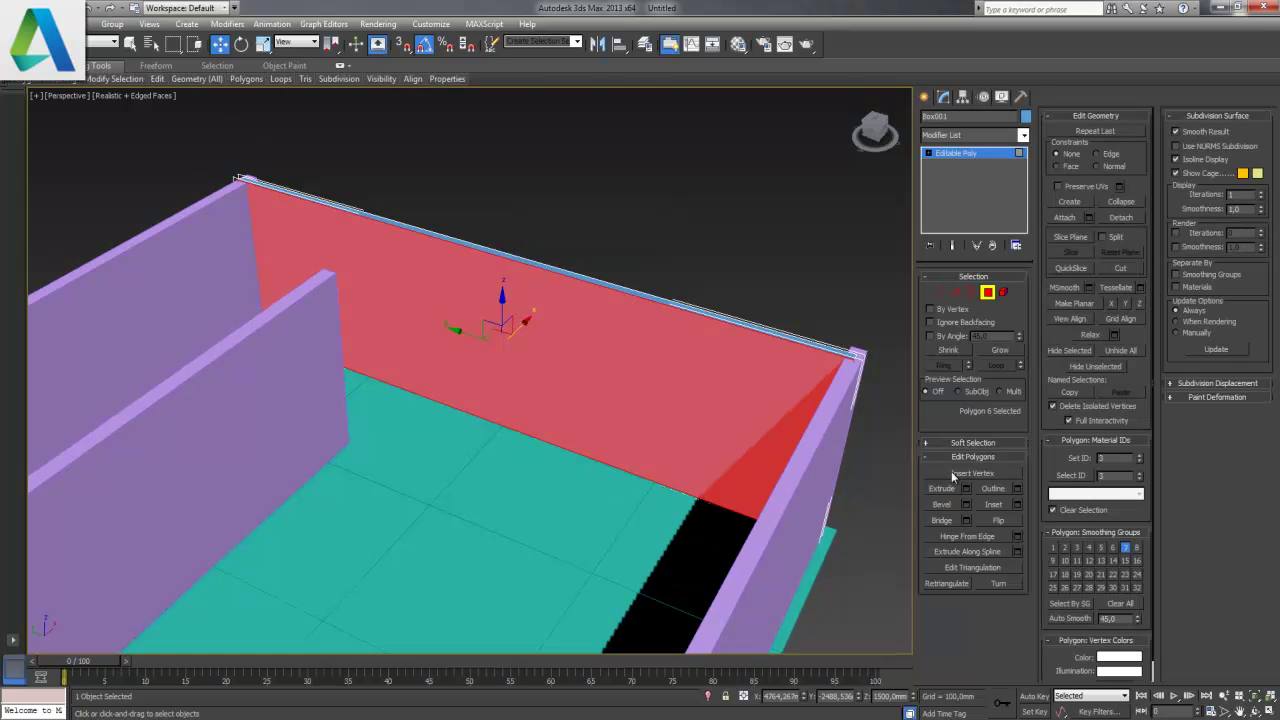
{"action": "left_click", "coordinate": [1016, 505]}
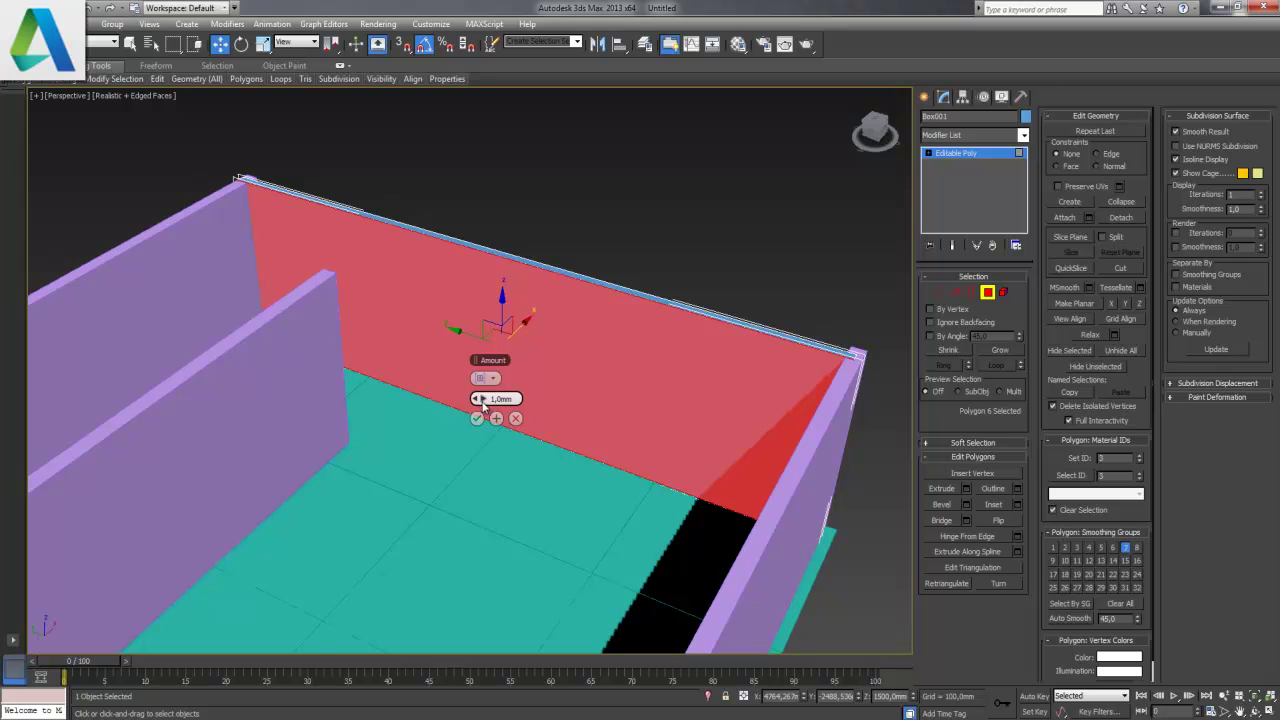
{"action": "mouse_move", "coordinate": [484, 398]}
{"action": "left_mouse_down"}
{"action": "mouse_move", "coordinate": [955, 411]}
{"action": "mouse_move", "coordinate": [187, 409]}
{"action": "mouse_move", "coordinate": [552, 437]}
{"action": "mouse_move", "coordinate": [534, 443]}
{"action": "left_mouse_up"}
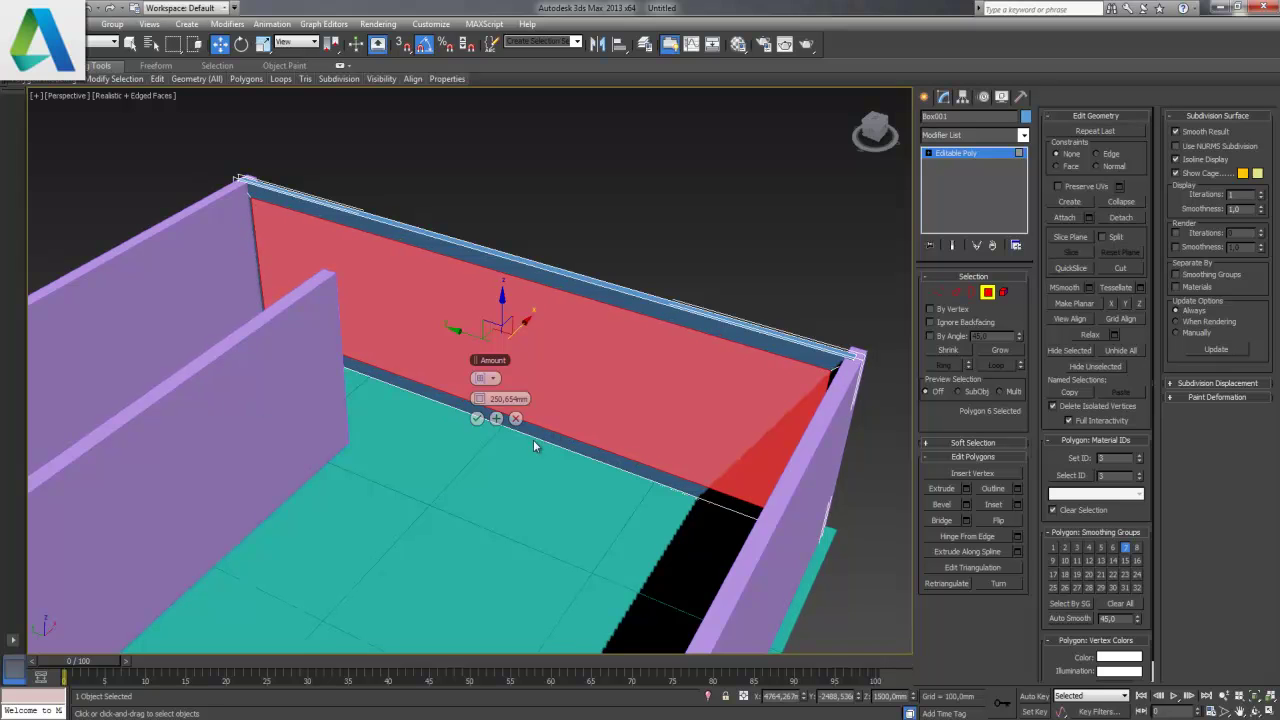
{"action": "left_click", "coordinate": [477, 419]}
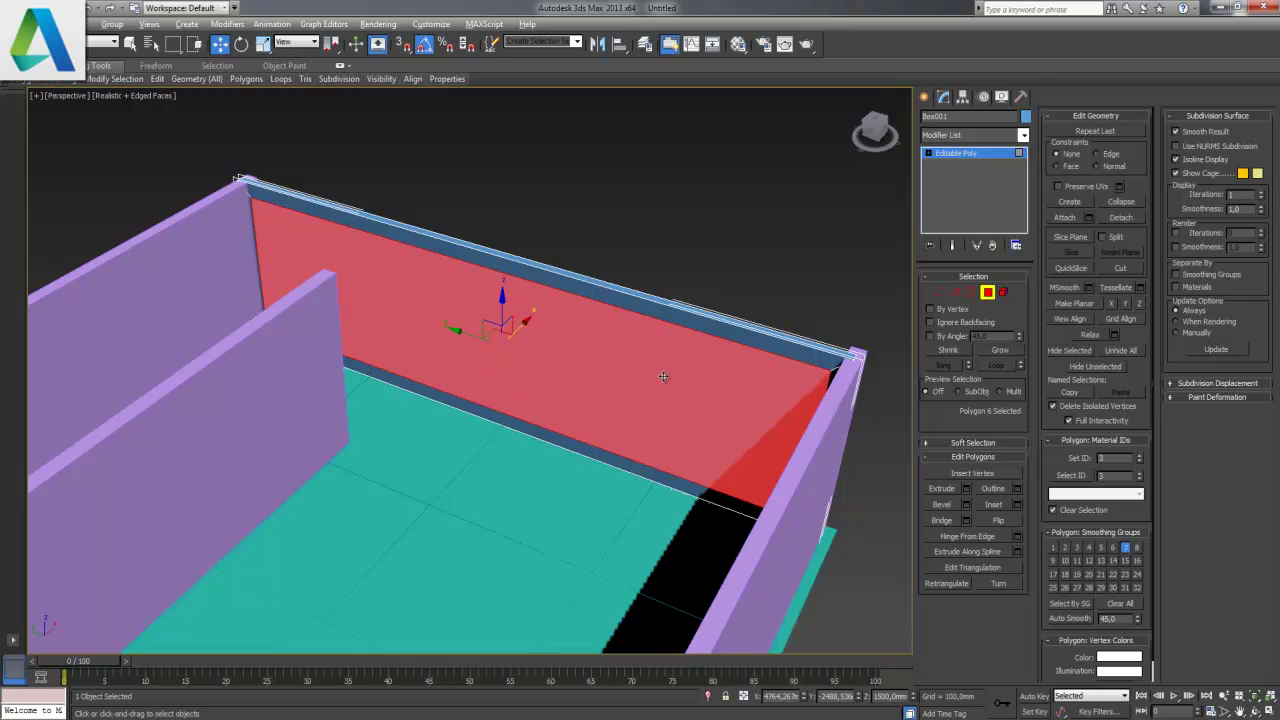
{"action": "mouse_move", "coordinate": [674, 382]}
{"action": "middle_mouse_down", "text": "alt"}
{"action": "mouse_move", "coordinate": [563, 371]}
{"action": "mouse_move", "coordinate": [549, 352]}
{"action": "middle_mouse_up", "text": "alt"}
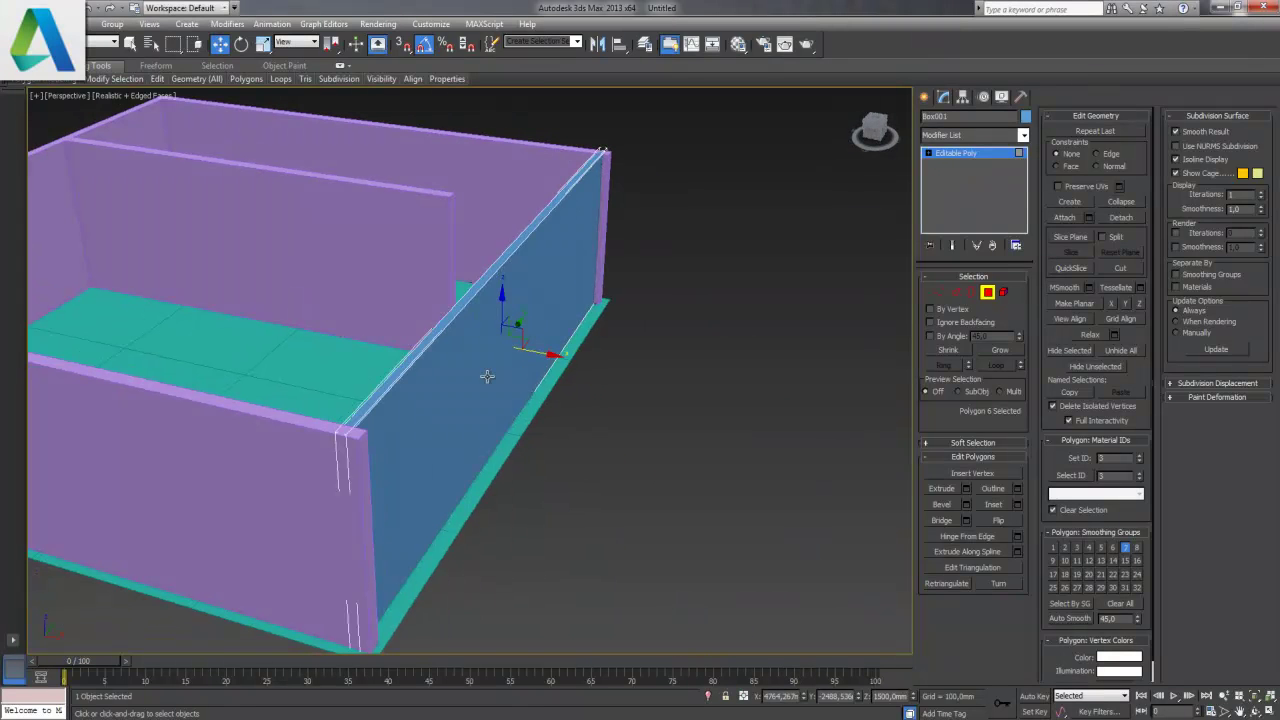
- Inset the wall's outer polygon to create an inner panel
{"action": "left_click", "coordinate": [474, 371]}
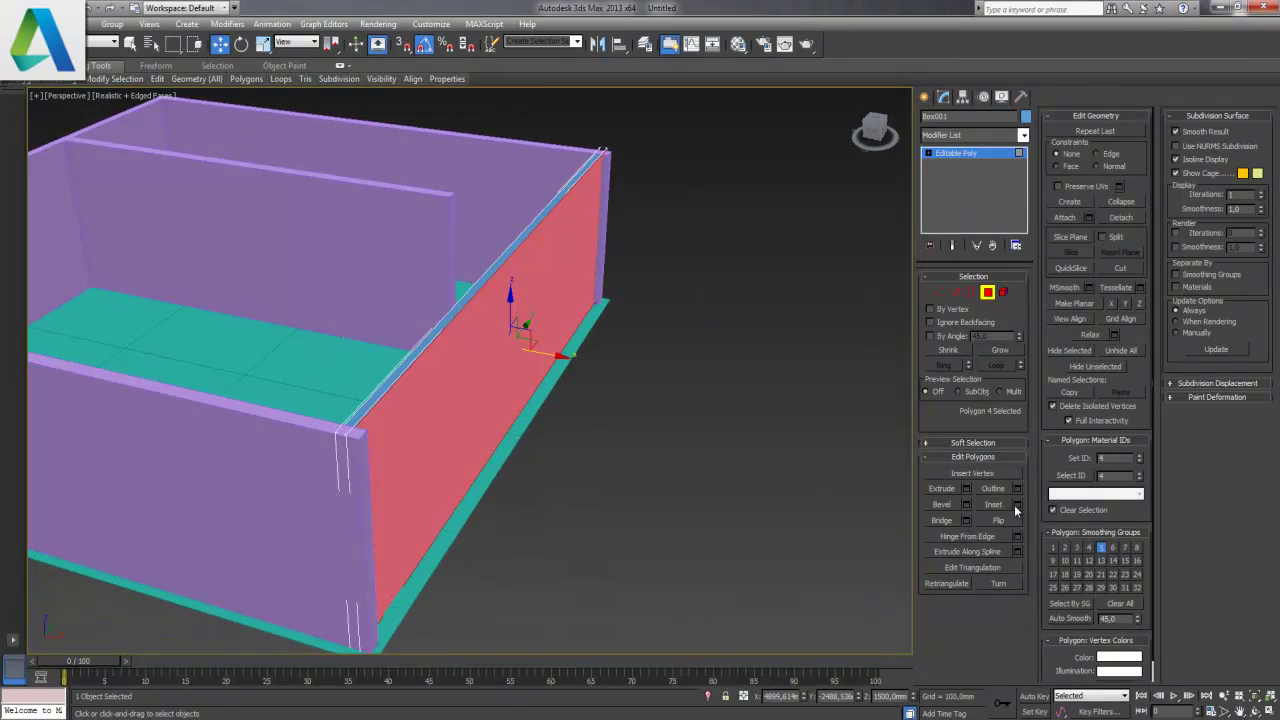
{"action": "left_click", "coordinate": [1019, 509]}
{"action": "left_click", "coordinate": [474, 418]}
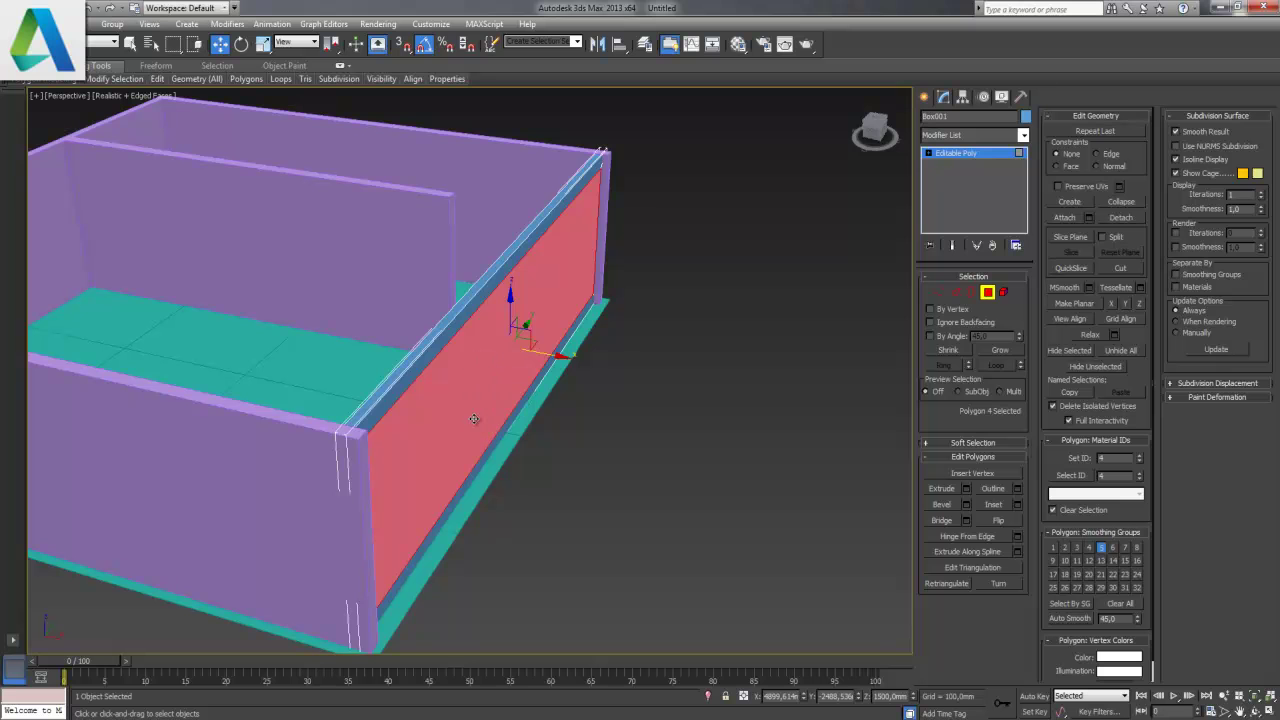
{"action": "key", "text": "ctrl+d"}
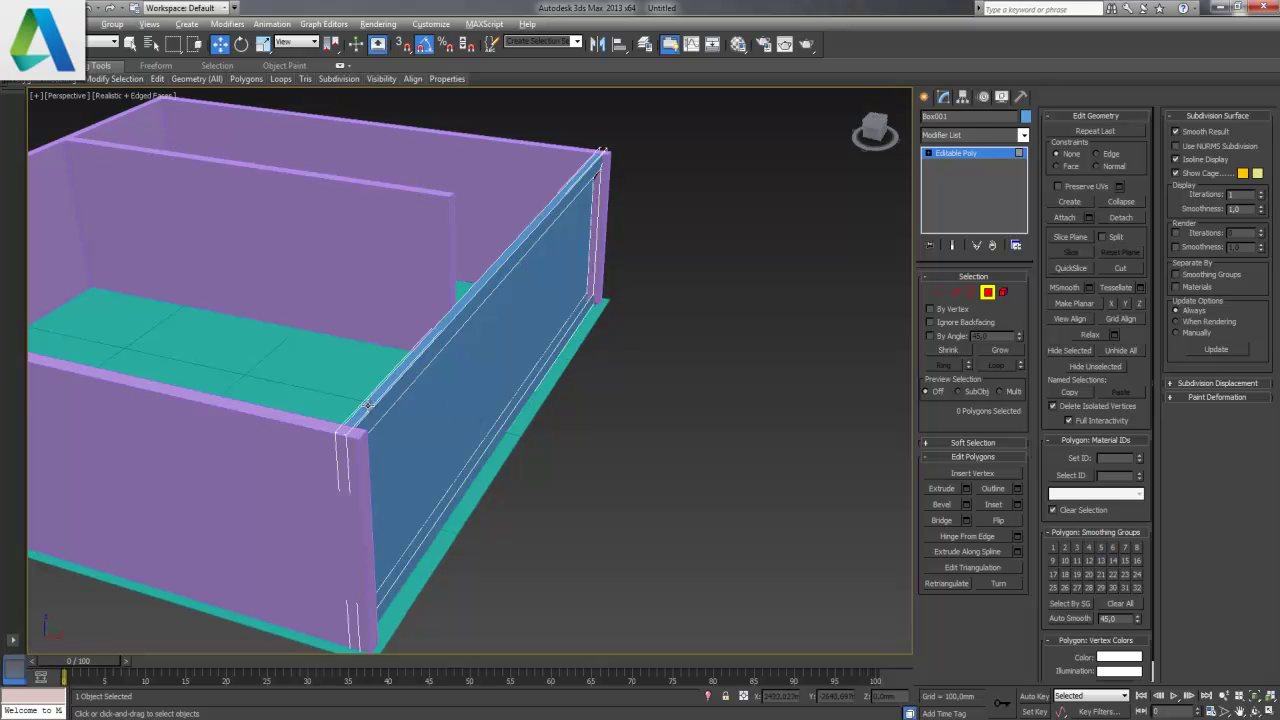
- Extrude the inset inner panel -146.425 mm back through the wall to form a niche
{"action": "middle_click_drag", "start_coordinate": [367, 405], "coordinate": [415, 416], "text": "alt"}
{"action": "left_click", "coordinate": [505, 378]}
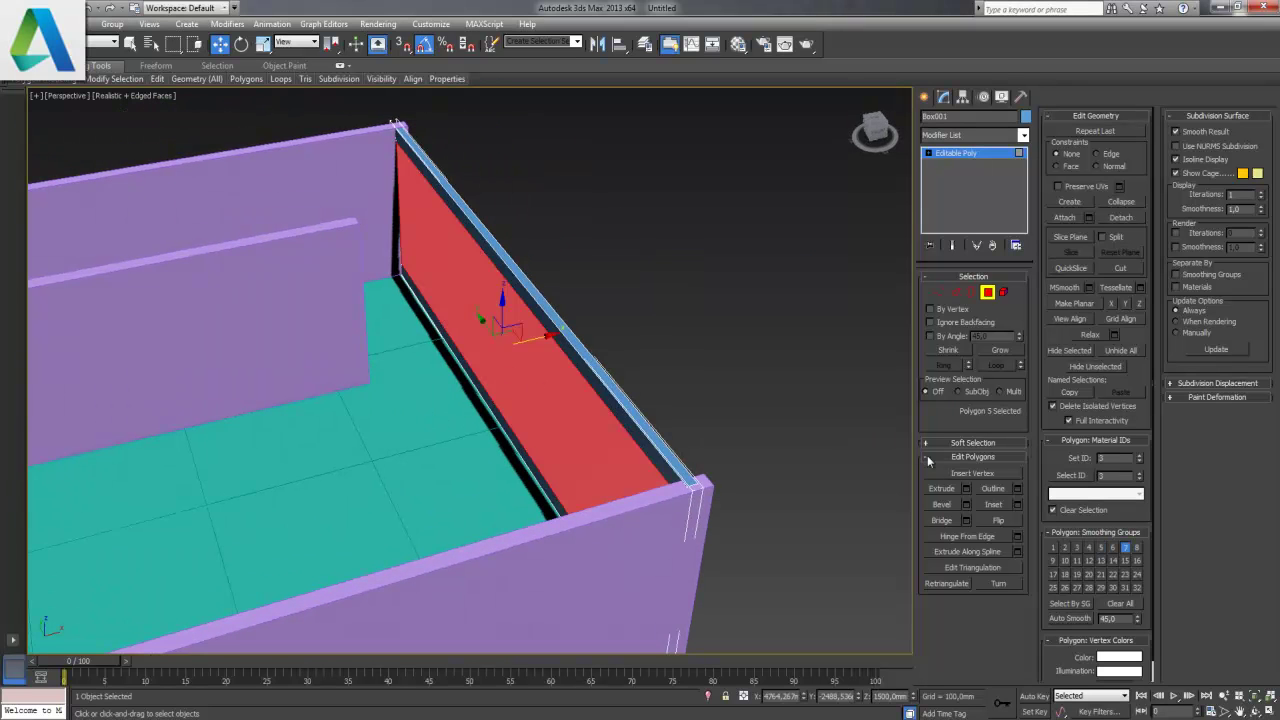
{"action": "left_click", "coordinate": [966, 488]}
{"action": "left_click_drag", "start_coordinate": [476, 398], "coordinate": [217, 366]}
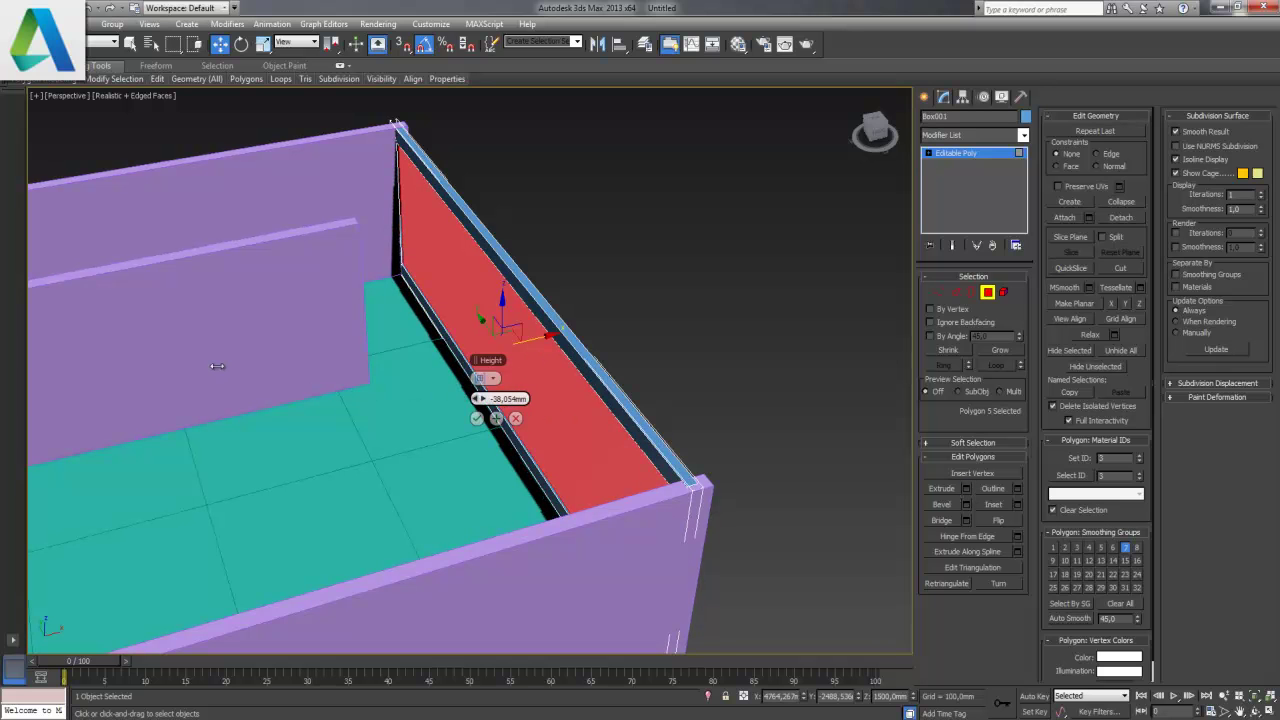
{"action": "mouse_move", "coordinate": [217, 366]}
{"action": "left_mouse_down"}
{"action": "mouse_move", "coordinate": [1260, 388]}
{"action": "mouse_move", "coordinate": [1110, 366]}
{"action": "left_mouse_up"}
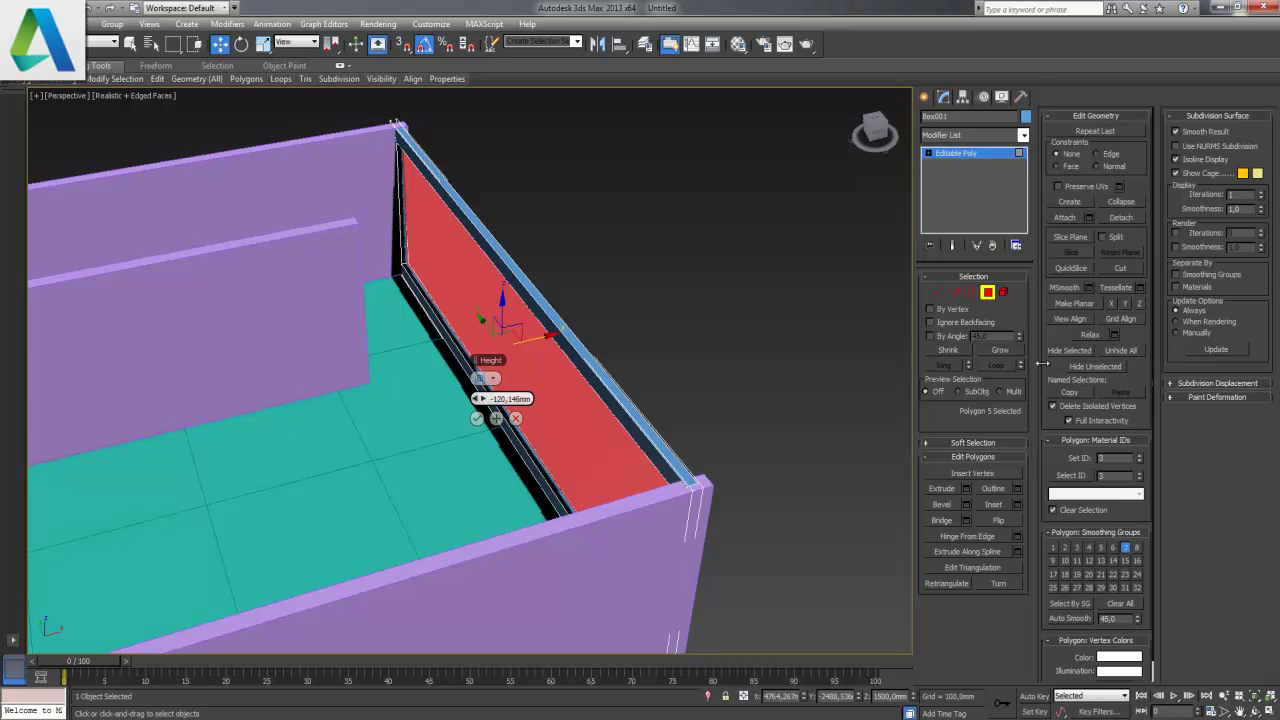
{"action": "left_click_drag", "start_coordinate": [1110, 366], "coordinate": [674, 386]}
{"action": "mouse_move", "coordinate": [674, 386]}
{"action": "middle_mouse_down", "text": "alt"}
{"action": "mouse_move", "coordinate": [760, 375]}
{"action": "mouse_move", "coordinate": [651, 370]}
{"action": "middle_mouse_up", "text": "alt"}
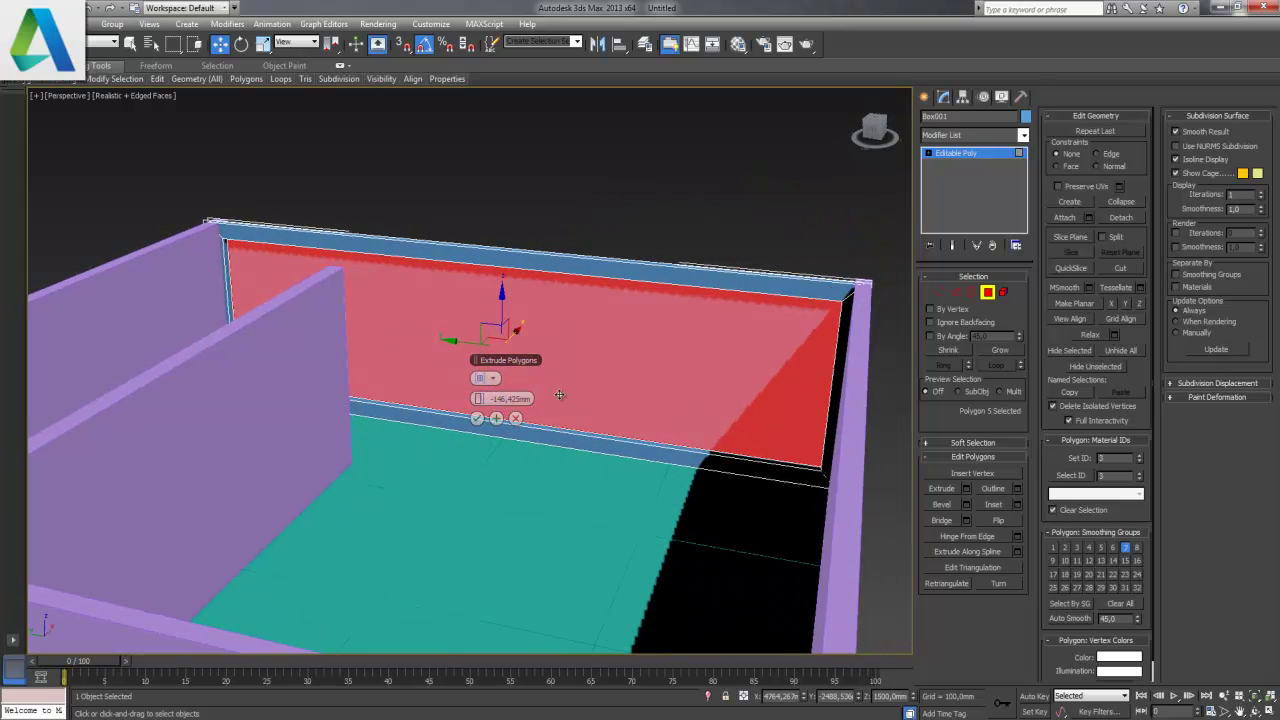
{"action": "left_click", "coordinate": [476, 418]}
{"action": "mouse_move", "coordinate": [600, 387]}
{"action": "middle_mouse_down", "text": "alt"}
{"action": "mouse_move", "coordinate": [602, 400]}
{"action": "mouse_move", "coordinate": [566, 403]}
{"action": "middle_mouse_up", "text": "alt"}
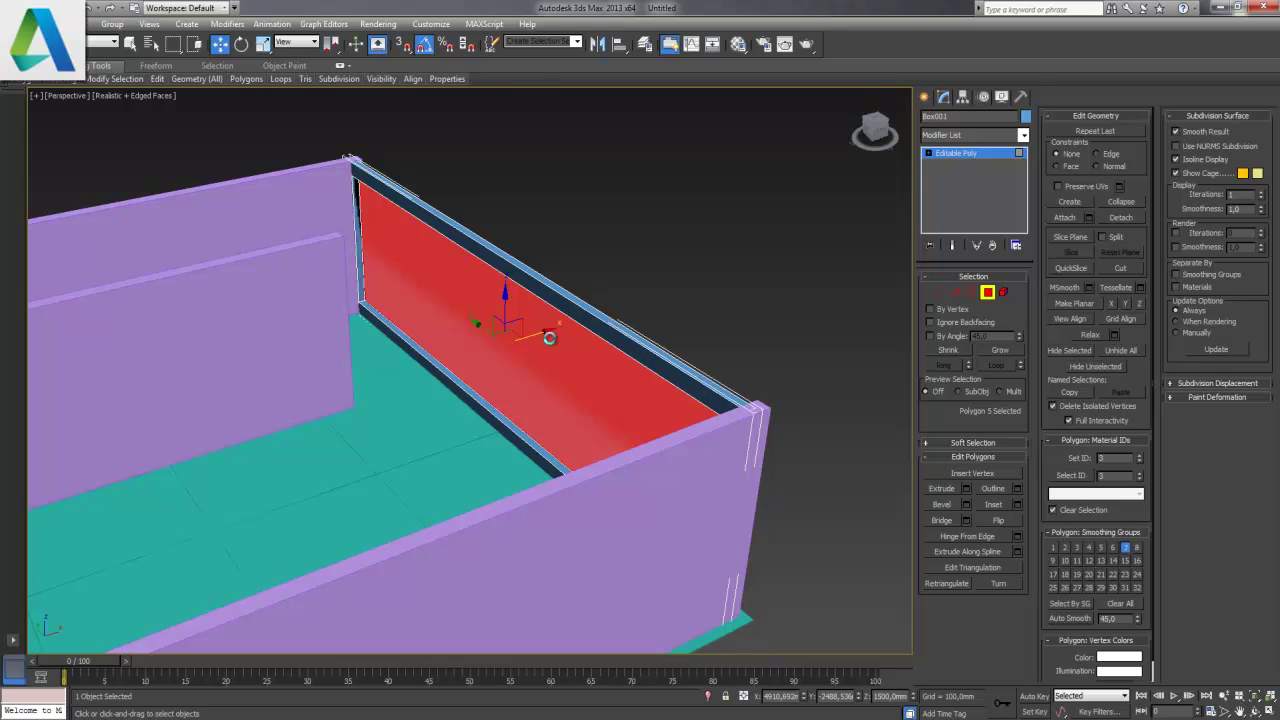
{"action": "key", "text": "ctrl+s"}
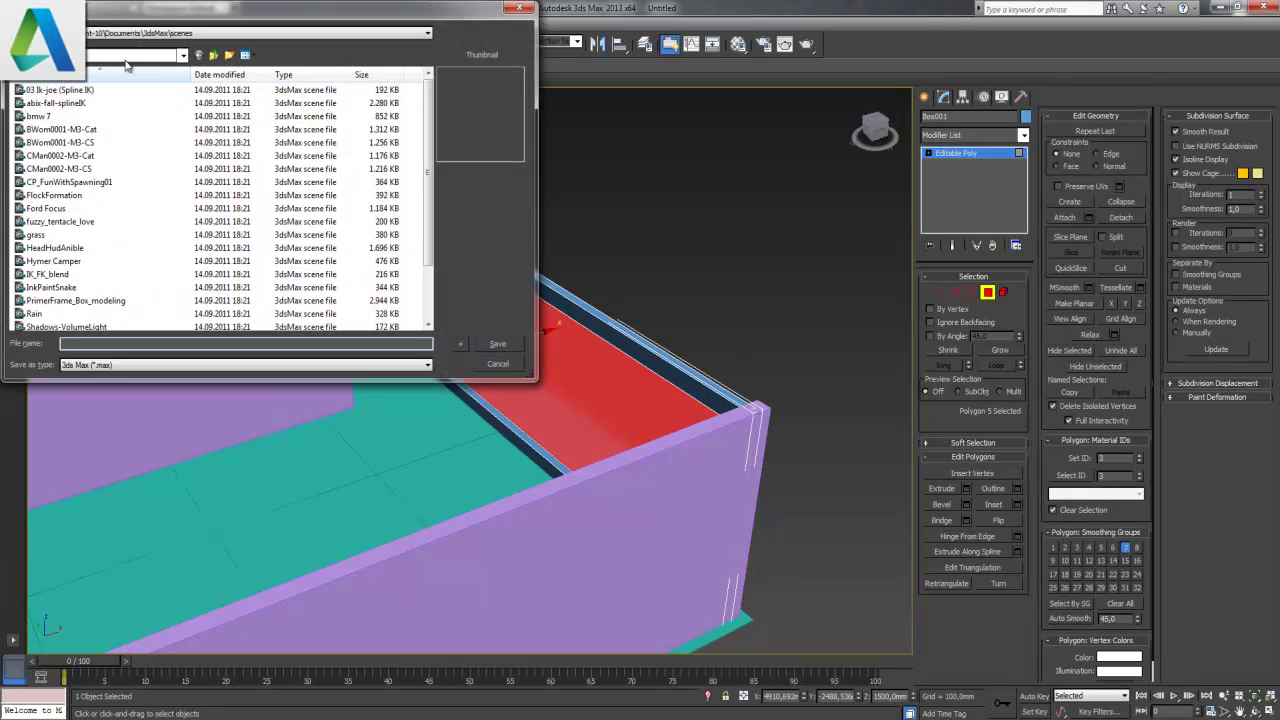
- In Save As, browse to Desktop > Grafik > Duschen > KAGE-NISCHE
{"action": "left_click", "coordinate": [128, 56]}
{"action": "left_click", "coordinate": [121, 74]}
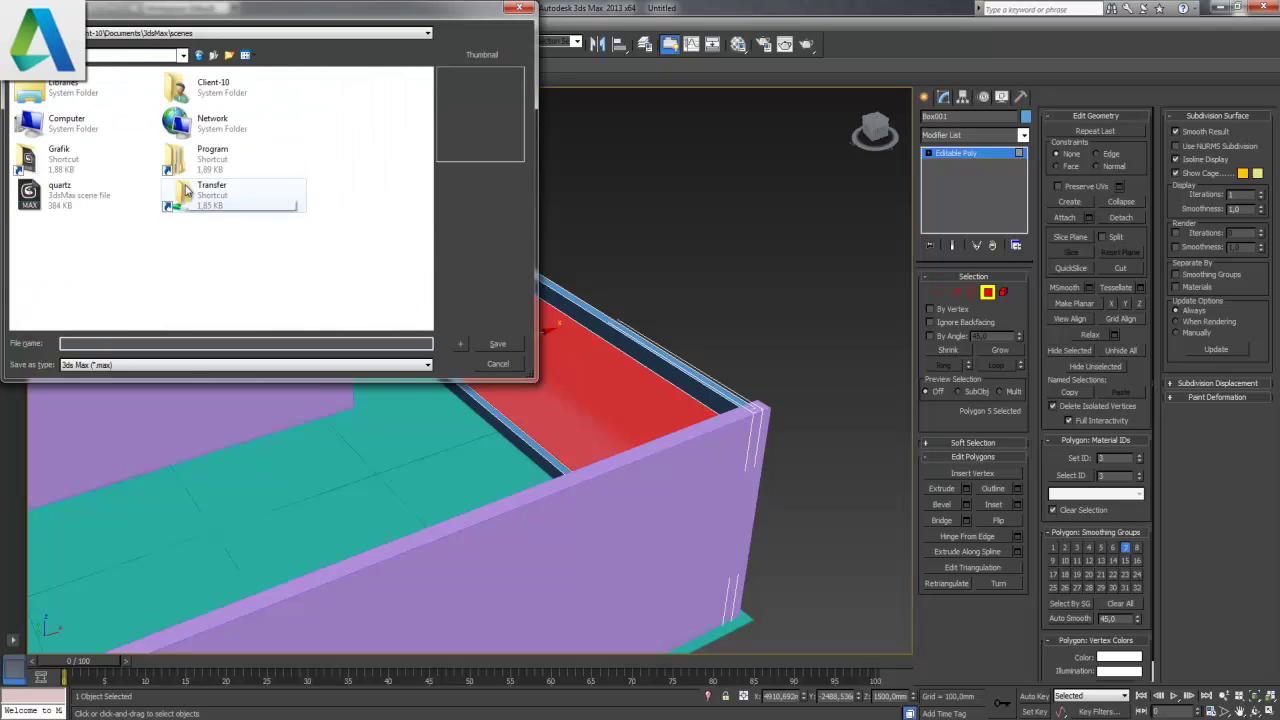
{"action": "left_click", "coordinate": [60, 158]}
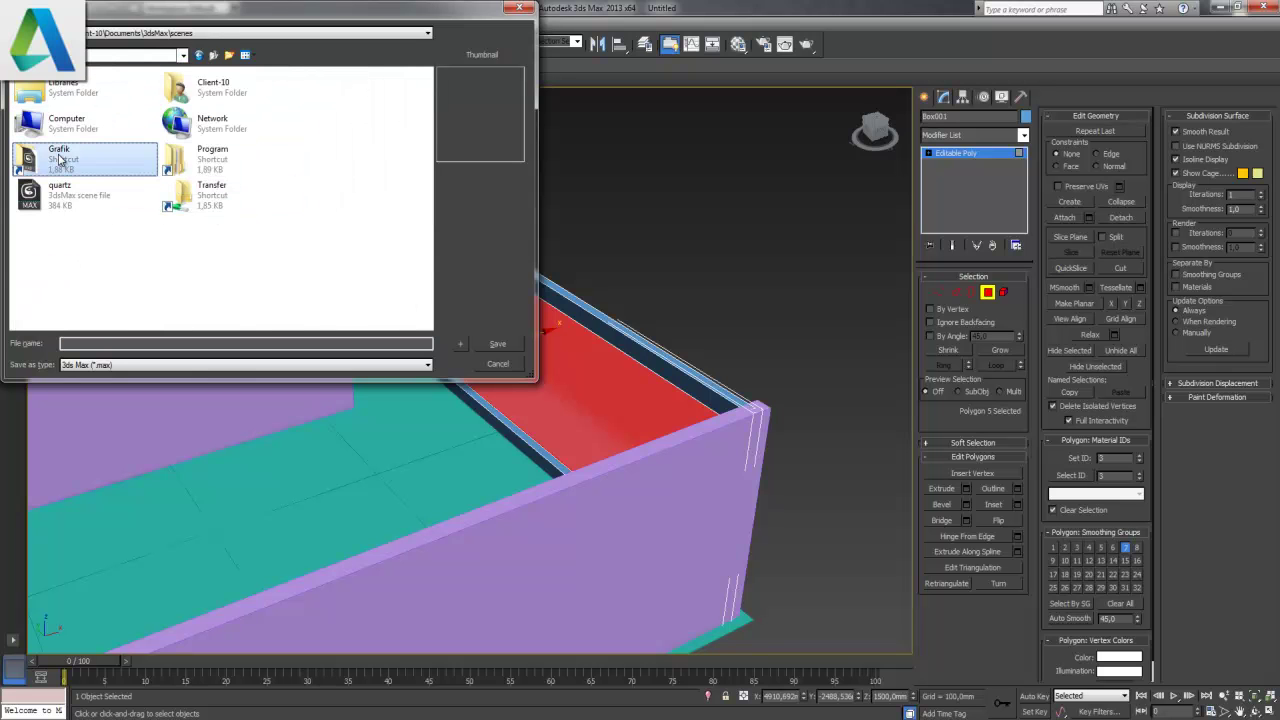
{"action": "double_click", "coordinate": [60, 158]}
{"action": "scroll", "coordinate": [94, 180], "scroll_direction": "down", "scroll_amount": 3}
{"action": "scroll", "coordinate": [93, 188], "scroll_direction": "down", "scroll_amount": 3}
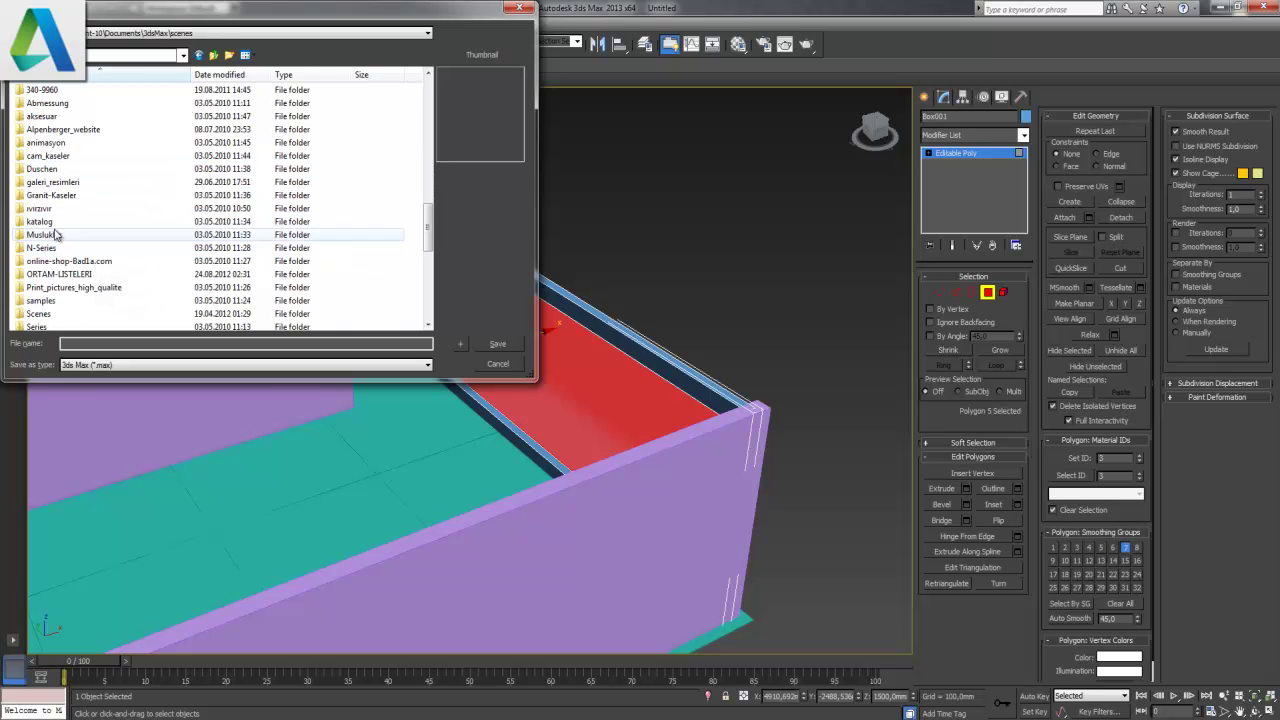
{"action": "double_click", "coordinate": [56, 172]}
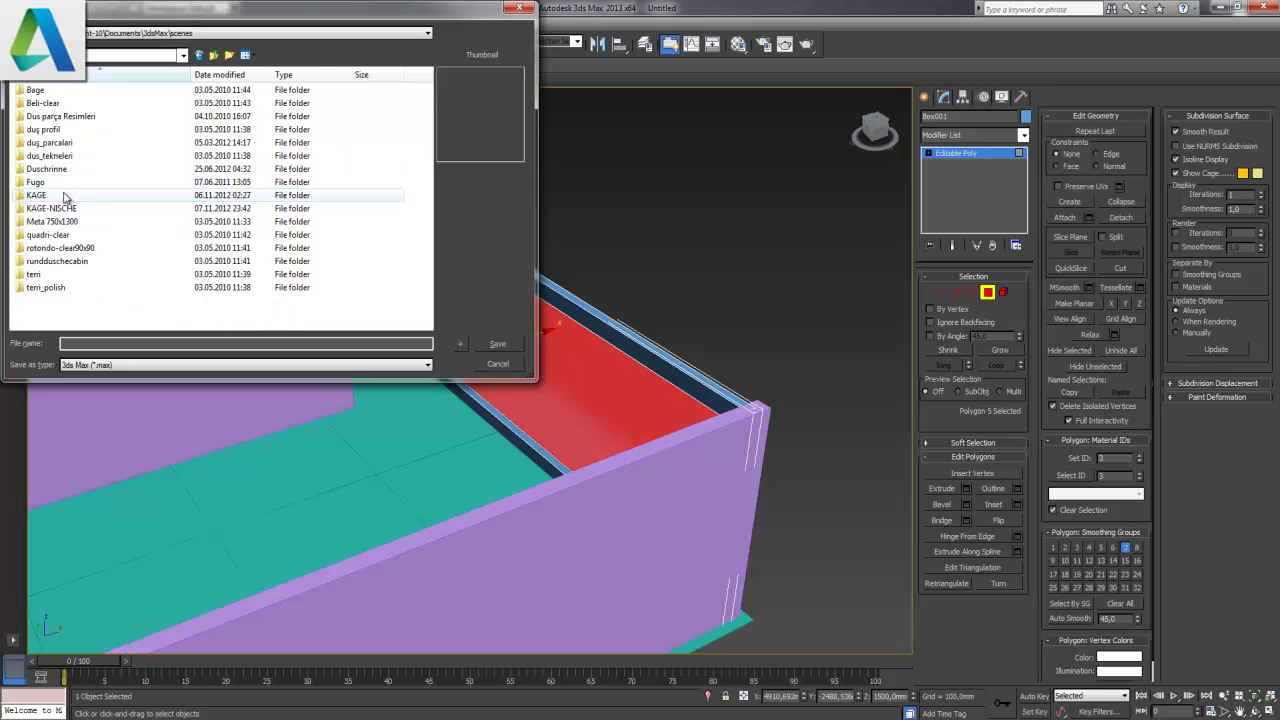
{"action": "double_click", "coordinate": [66, 196]}
{"action": "key", "text": "BackSpace"}
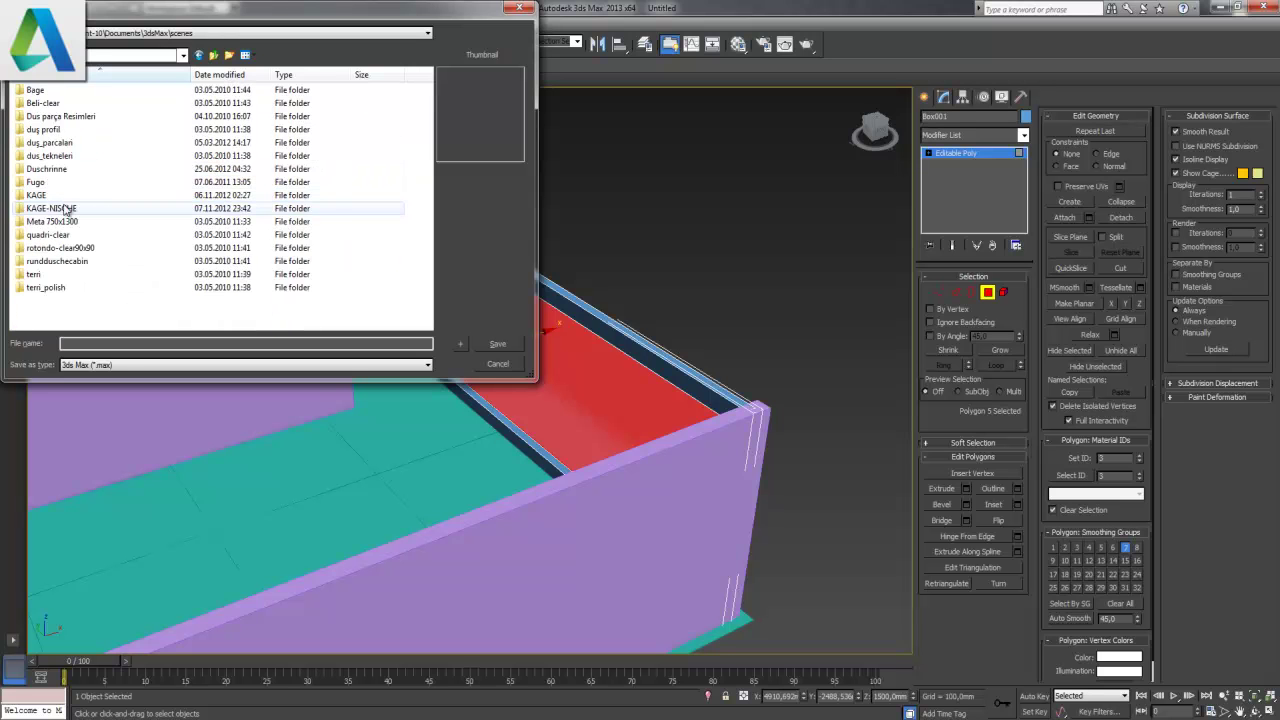
{"action": "double_click", "coordinate": [64, 208]}
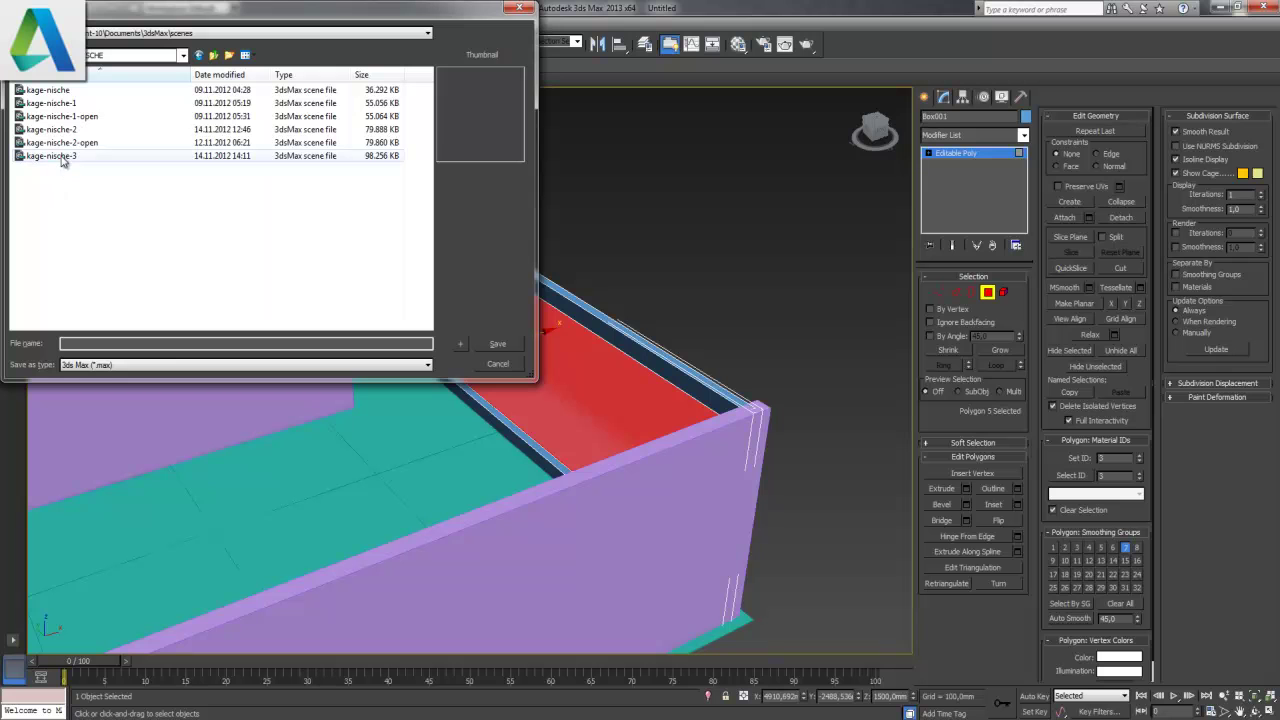
- Save the scene as kage-nische-4.max
{"action": "left_click", "coordinate": [60, 156]}
{"action": "left_click", "coordinate": [161, 343]}
{"action": "key", "text": "BackSpace"}
{"action": "type", "text": "4"}
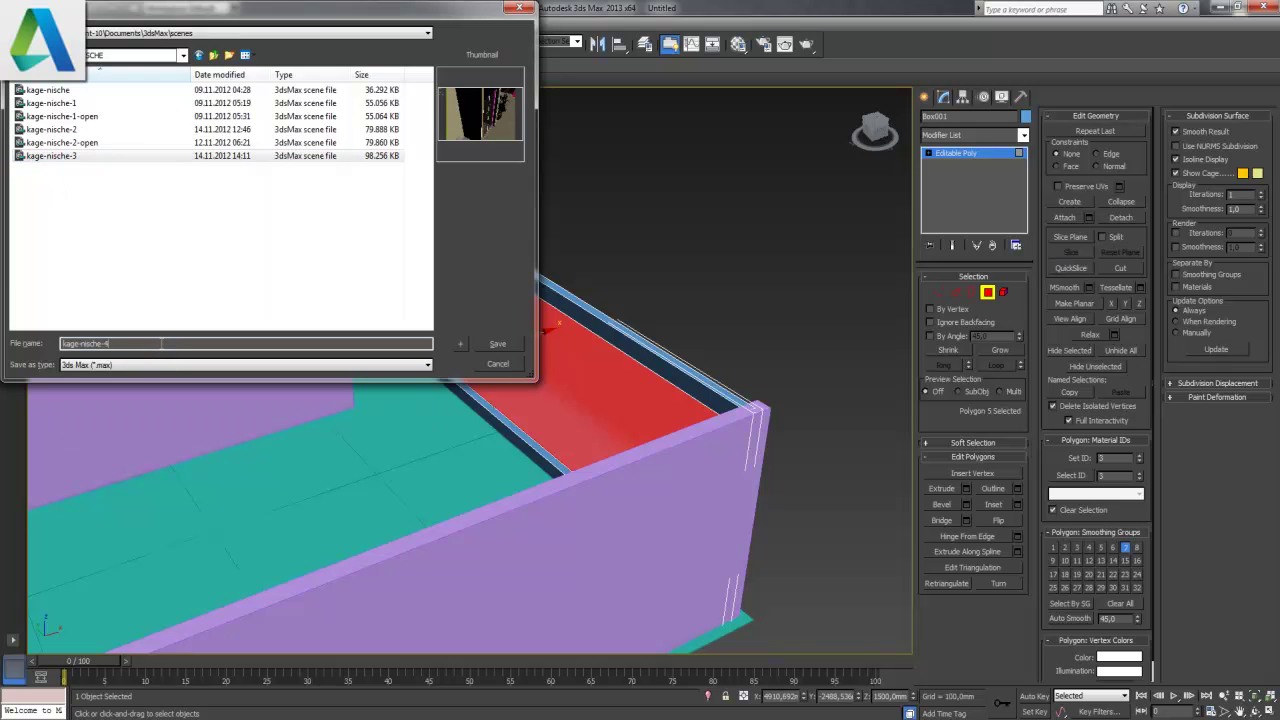
{"action": "key", "text": "Return"}
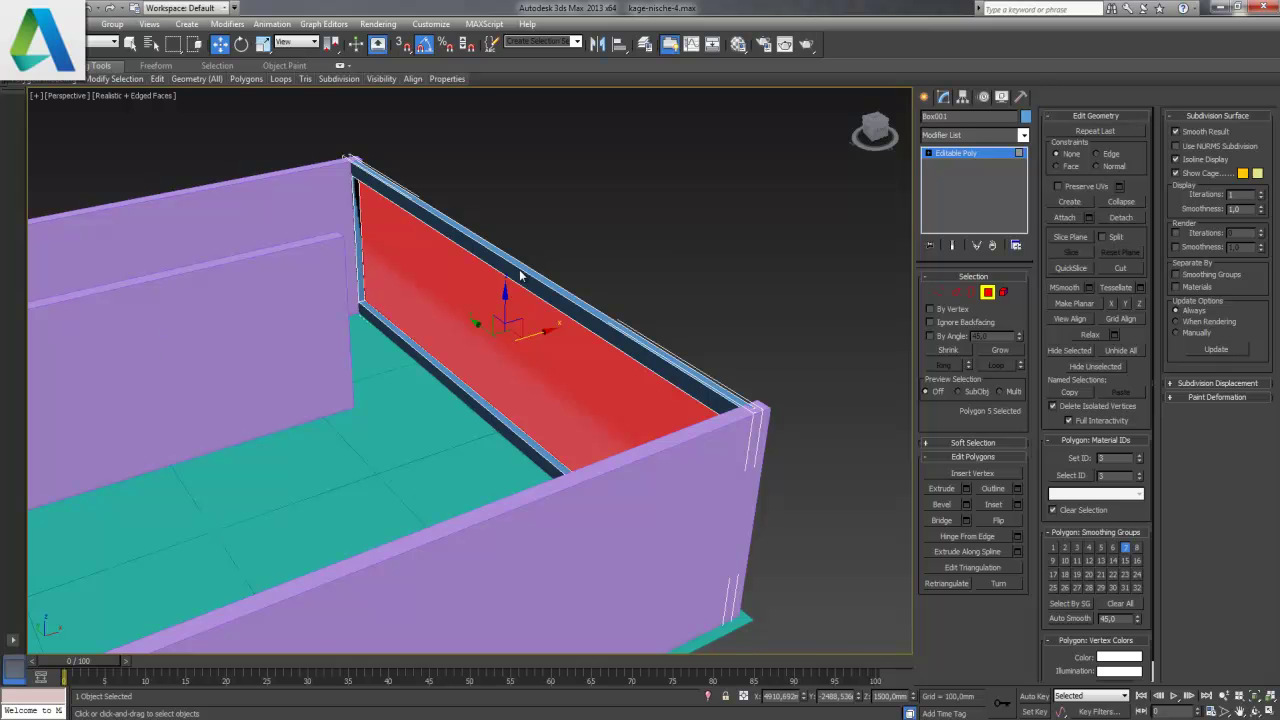
- Delete the red wall face, then select a ring of four parallel edges on the partition wall
{"action": "middle_click_drag", "start_coordinate": [520, 270], "coordinate": [185, 99], "text": "alt"}
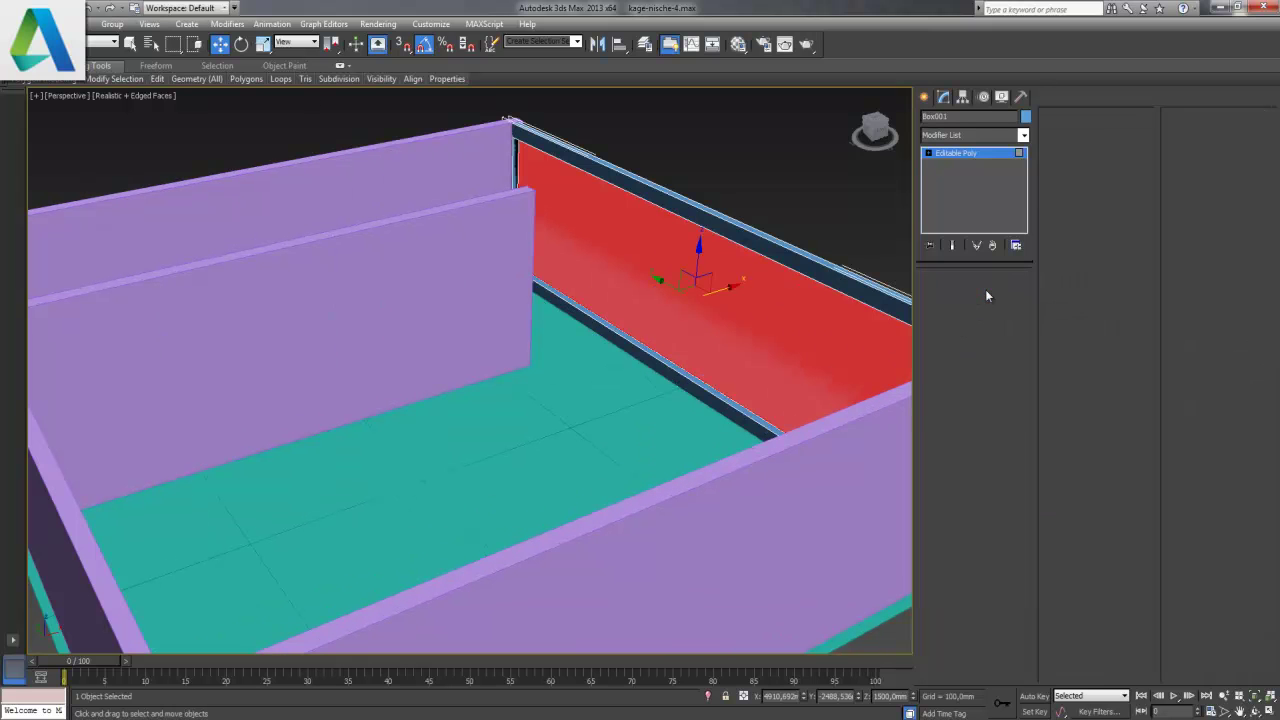
{"action": "key", "text": "Delete"}
{"action": "left_click", "coordinate": [735, 197]}
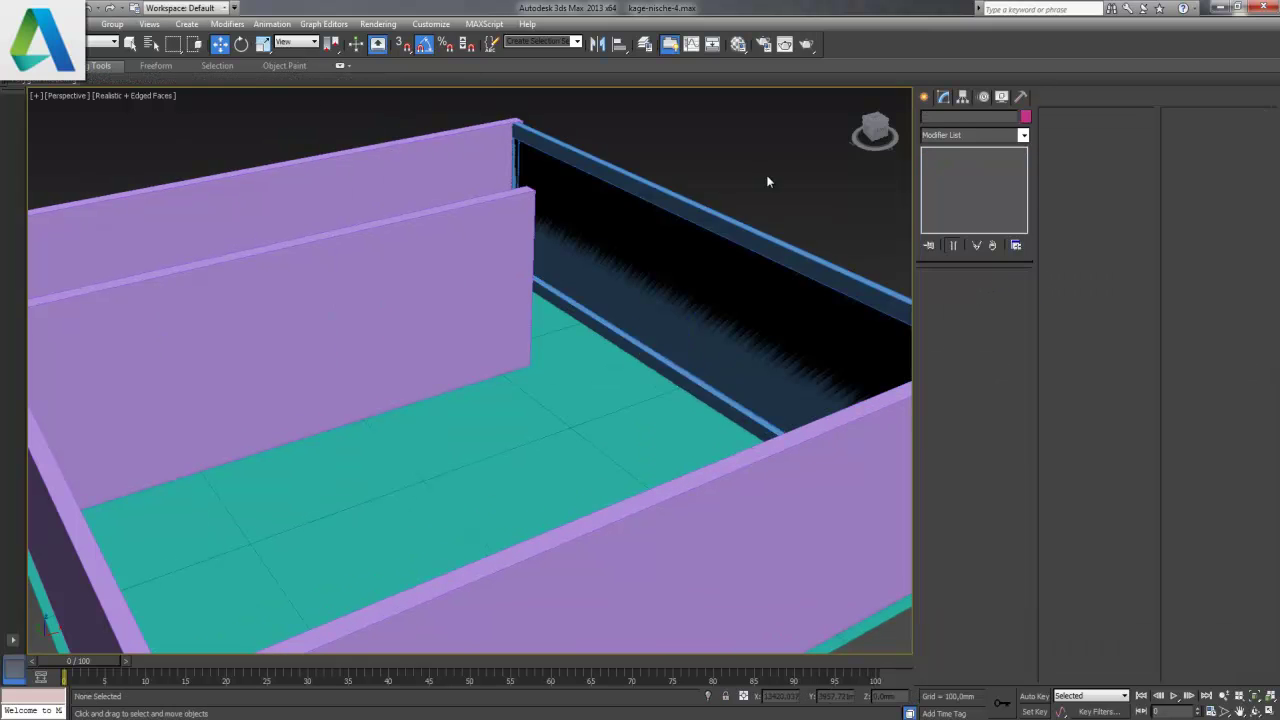
{"action": "left_click", "coordinate": [397, 318]}
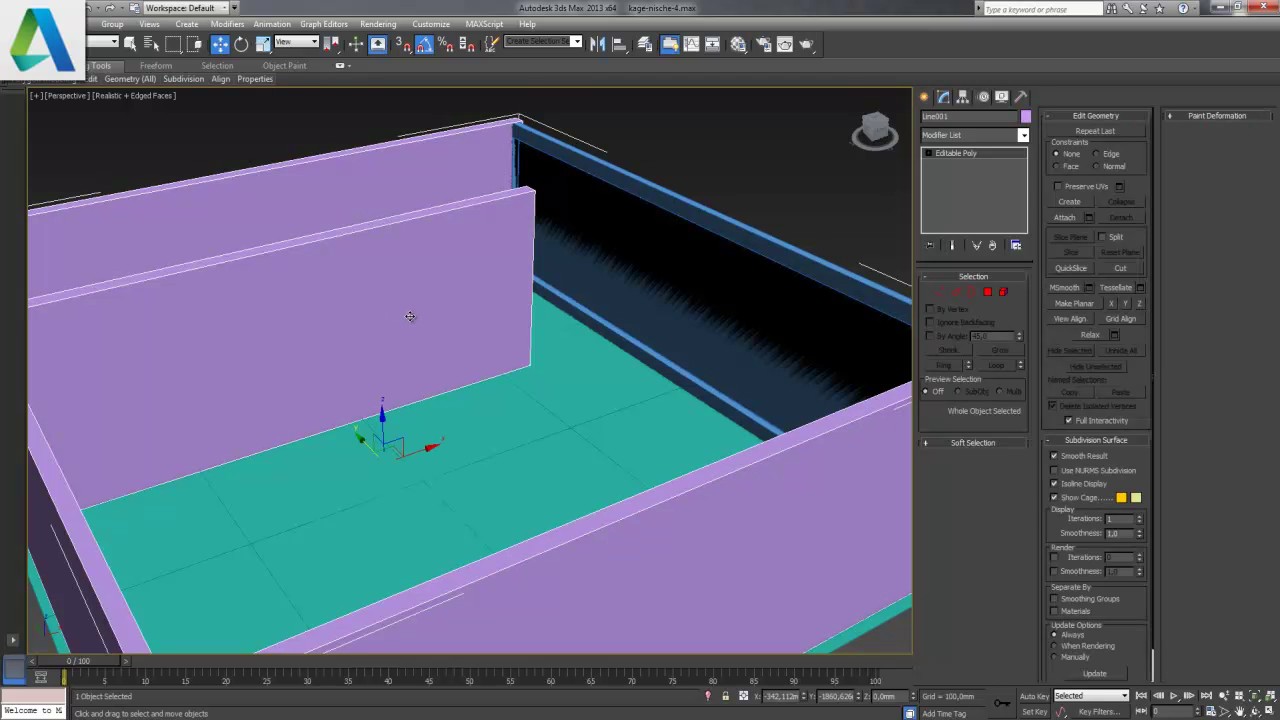
{"action": "left_click", "coordinate": [955, 292]}
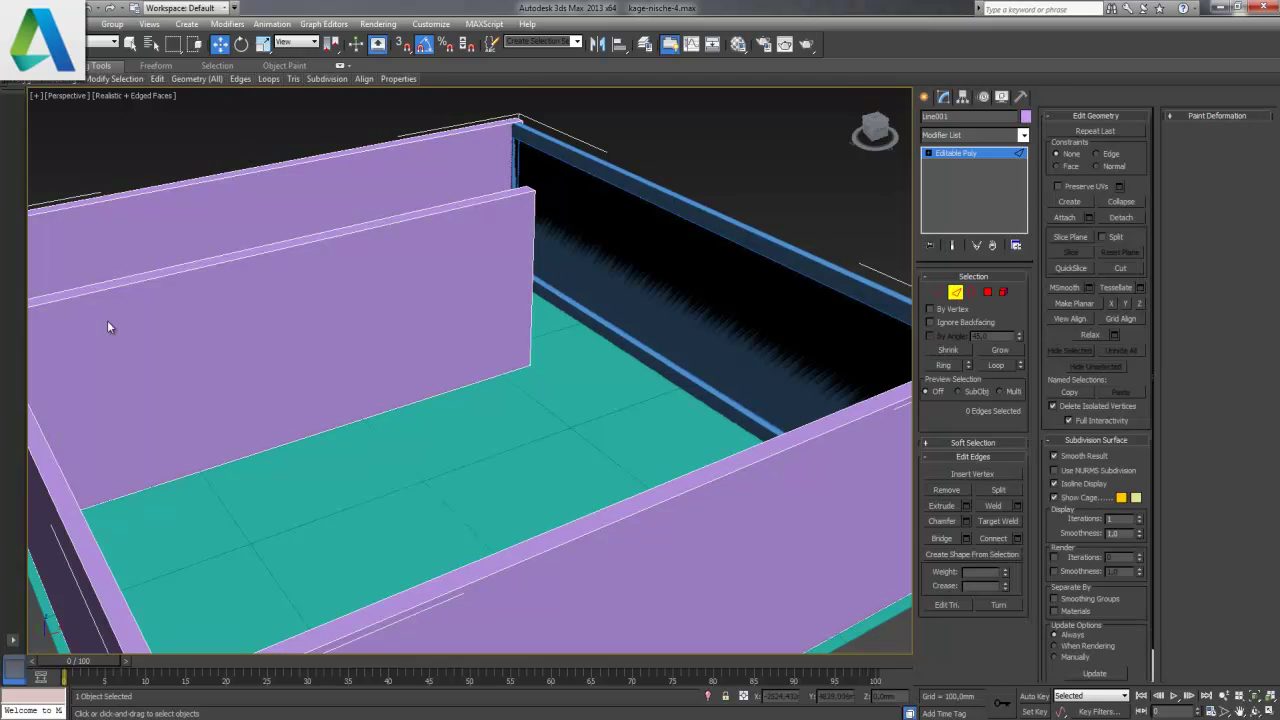
{"action": "left_click", "coordinate": [360, 417]}
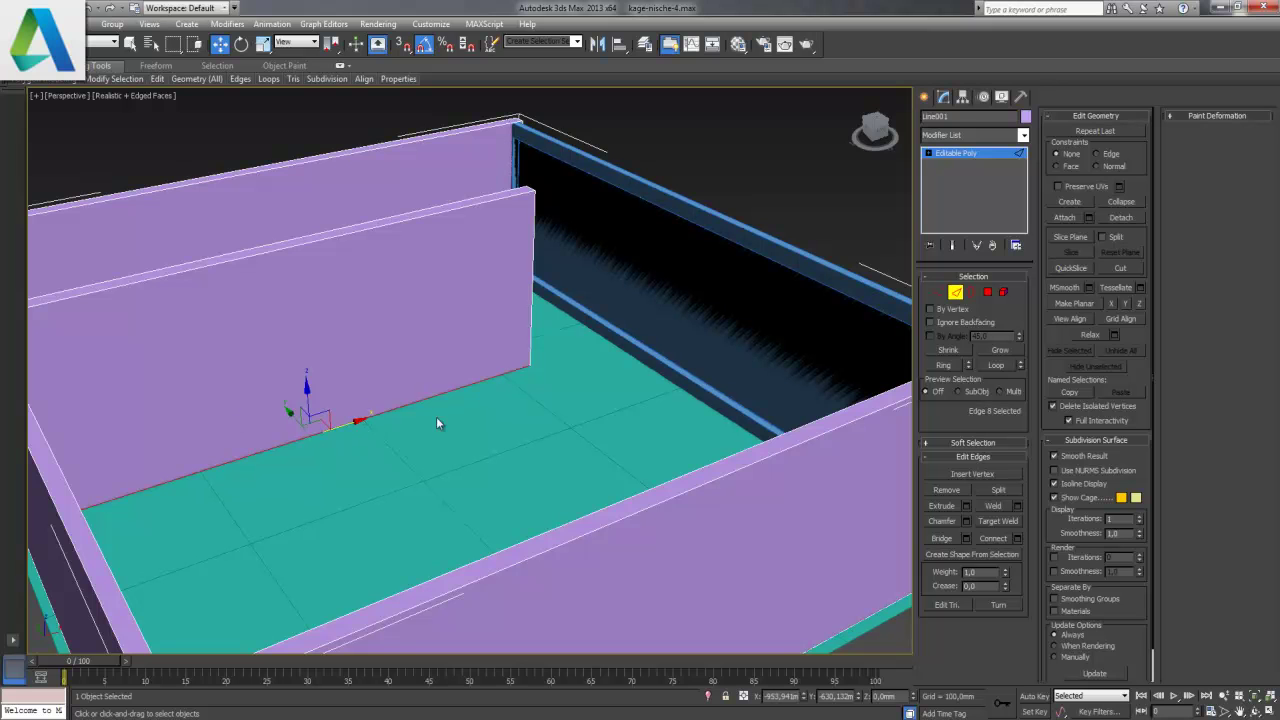
{"action": "left_click", "coordinate": [949, 371]}
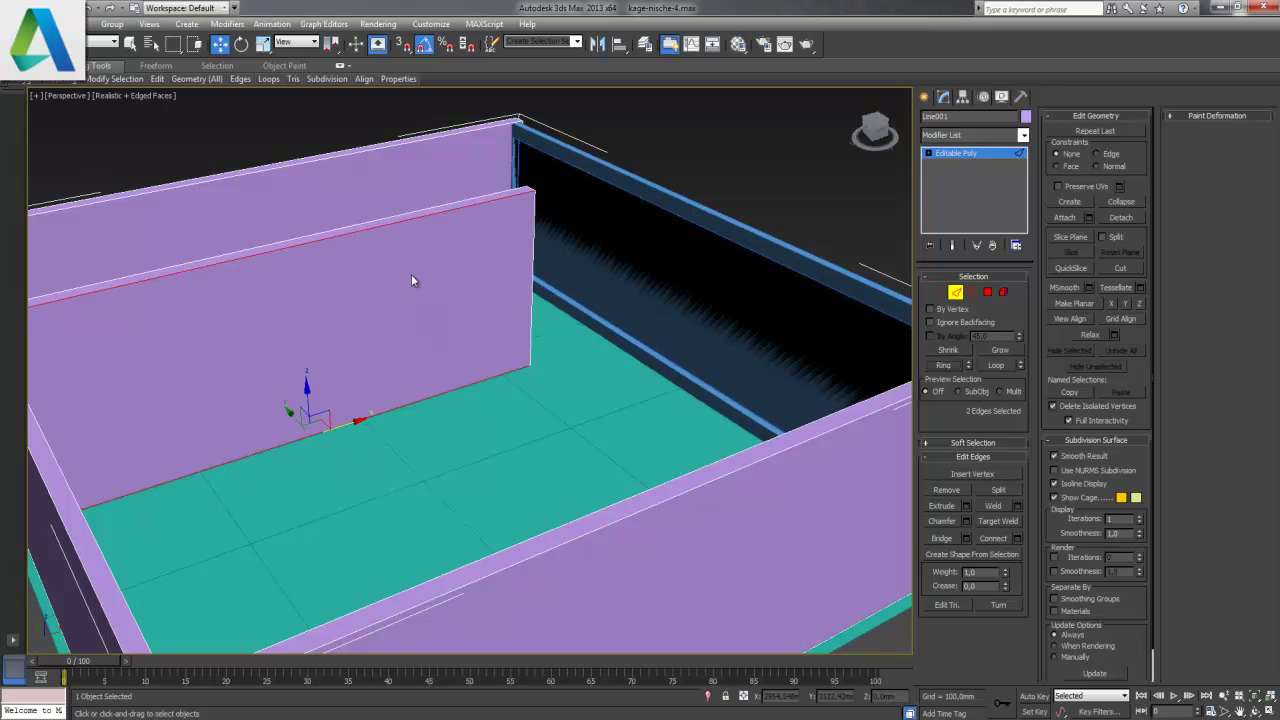
{"action": "left_click", "coordinate": [431, 209], "text": "ctrl"}
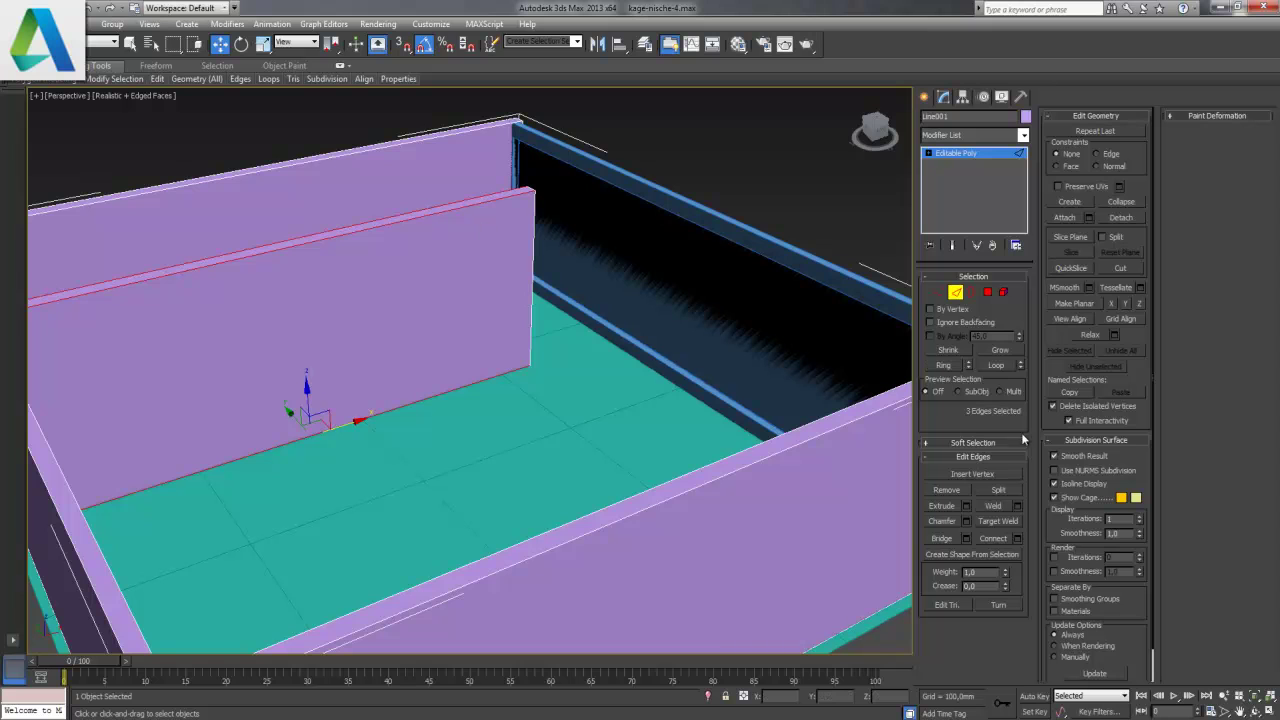
{"action": "left_click", "coordinate": [949, 365]}
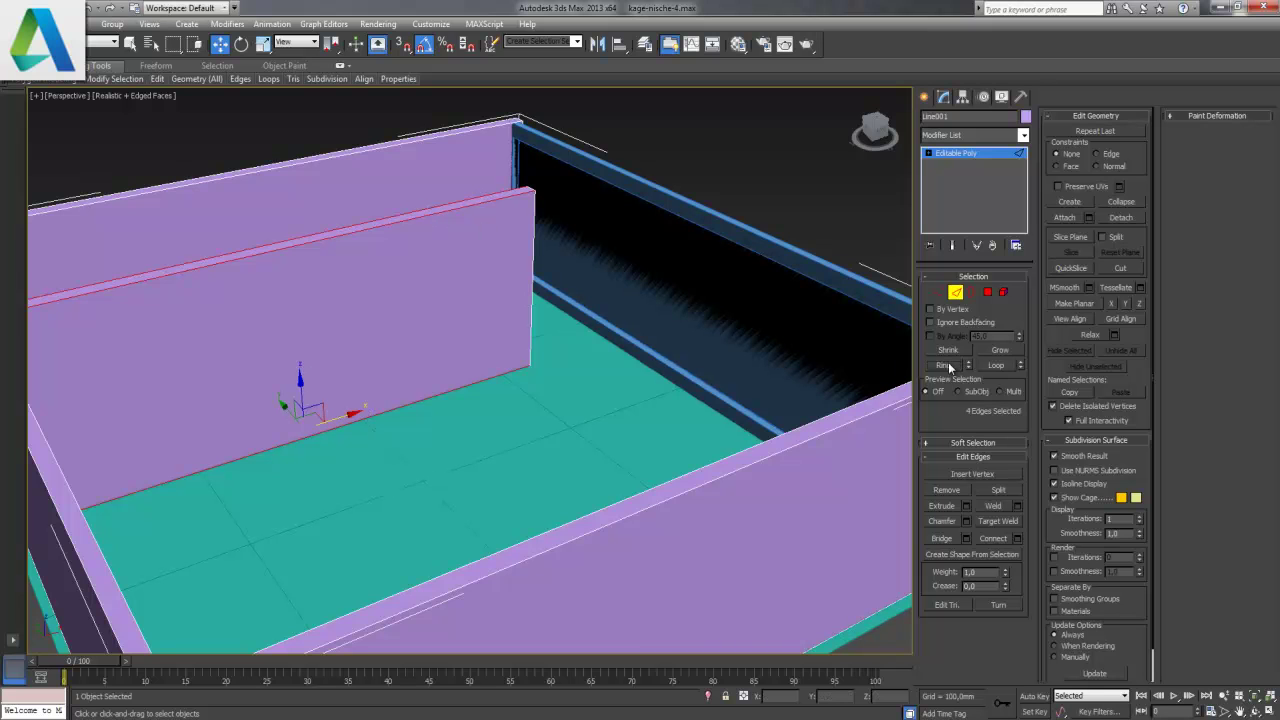
- Connect the selected edges with 2 segments, sliding them to 87 toward the wall's end
{"action": "left_click", "coordinate": [1018, 540]}
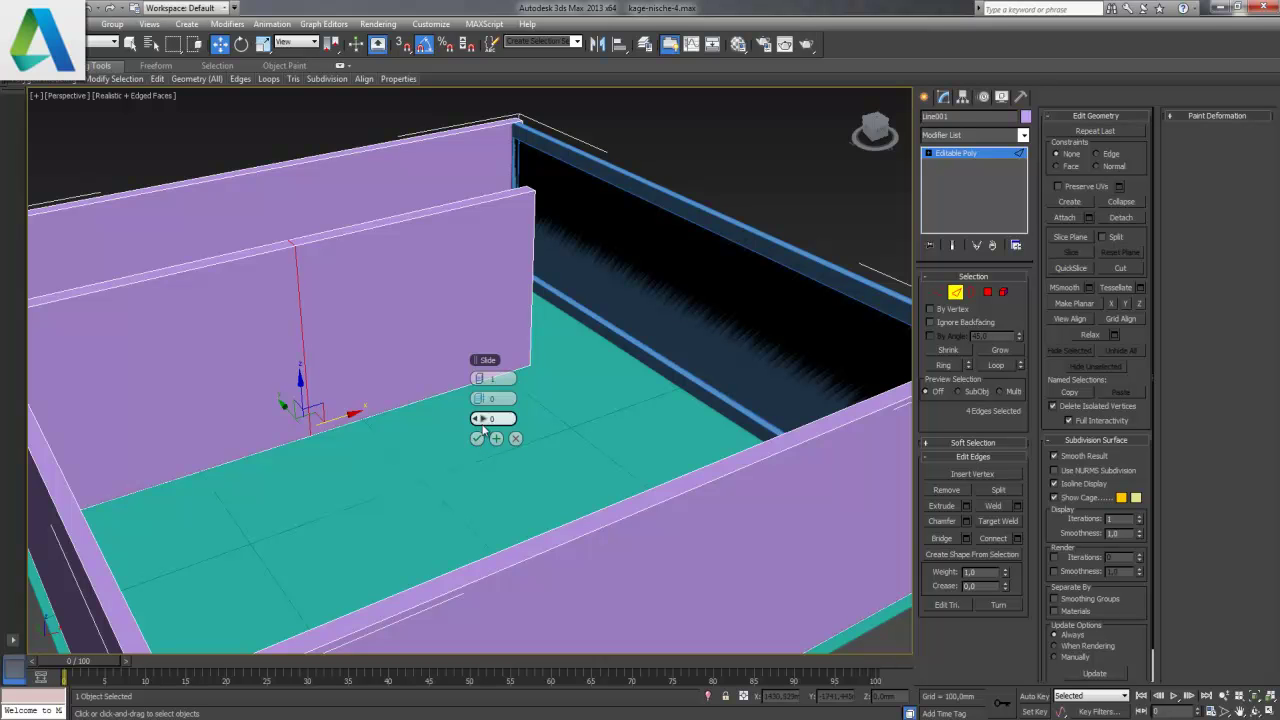
{"action": "left_click", "coordinate": [495, 378]}
{"action": "type", "text": "2"}
{"action": "left_click_drag", "start_coordinate": [480, 418], "coordinate": [571, 415]}
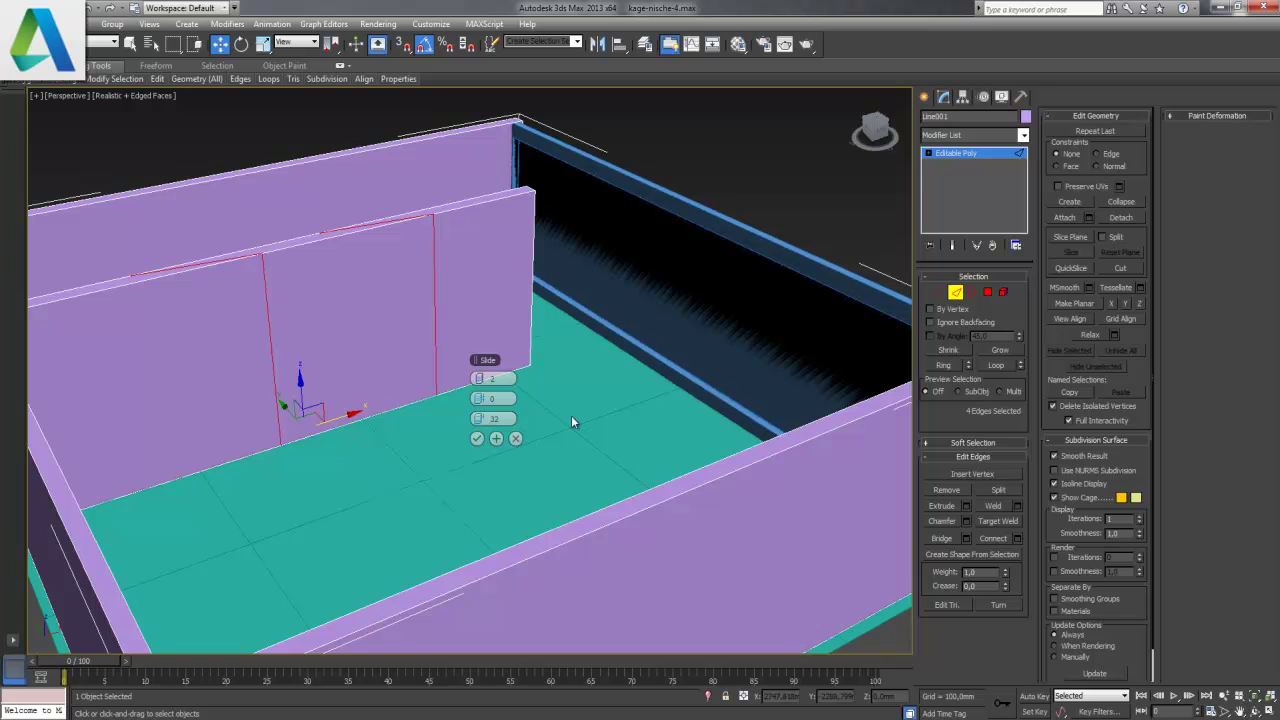
{"action": "left_click", "coordinate": [515, 438]}
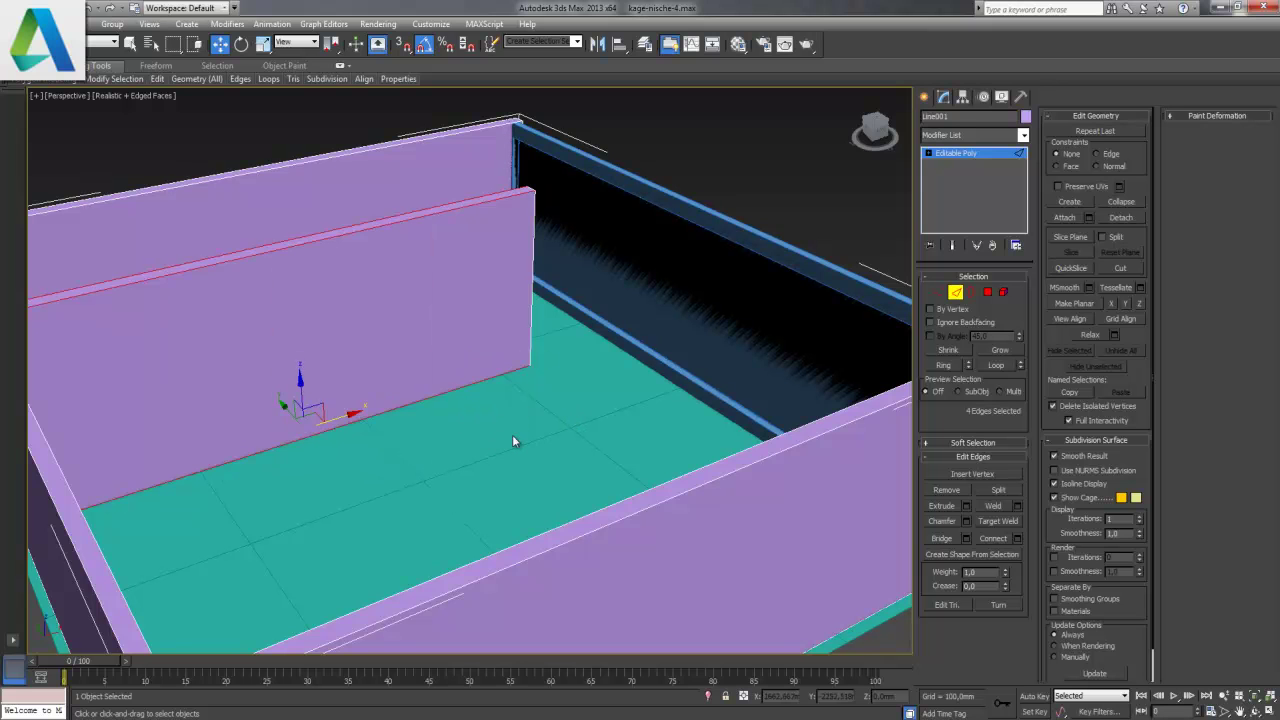
{"action": "left_click", "coordinate": [1017, 538]}
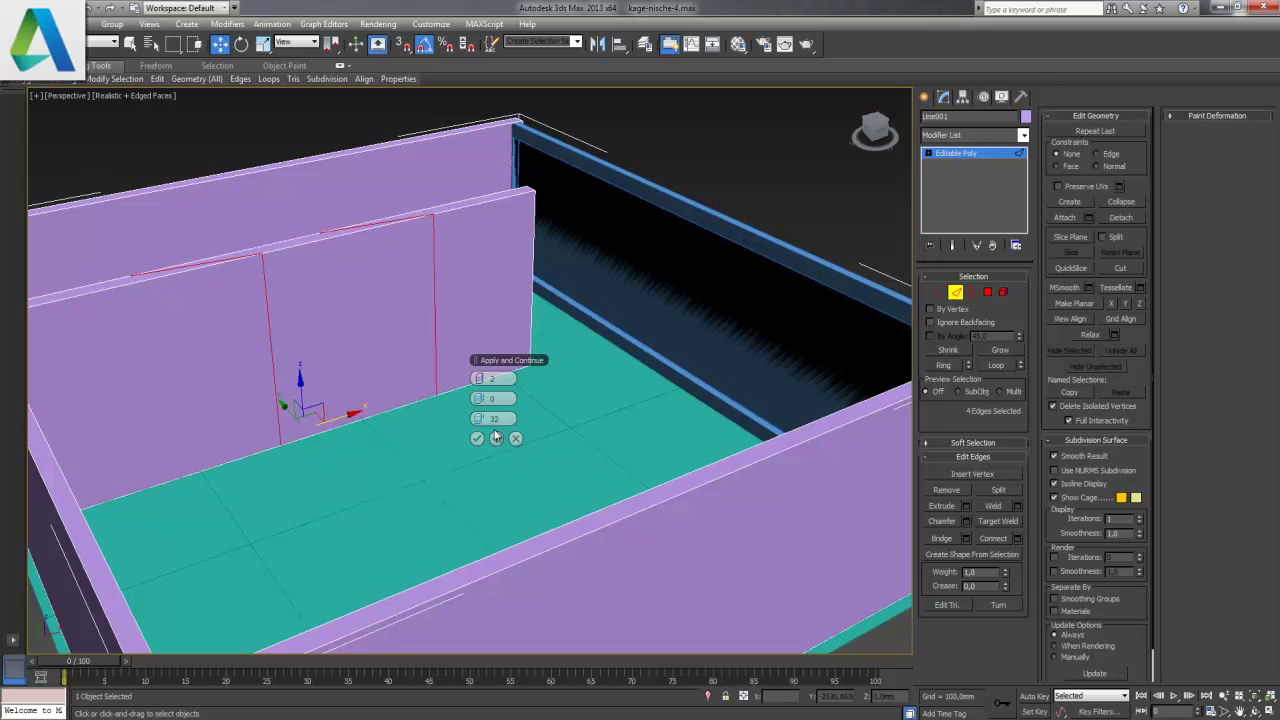
{"action": "left_click_drag", "start_coordinate": [484, 424], "coordinate": [615, 433]}
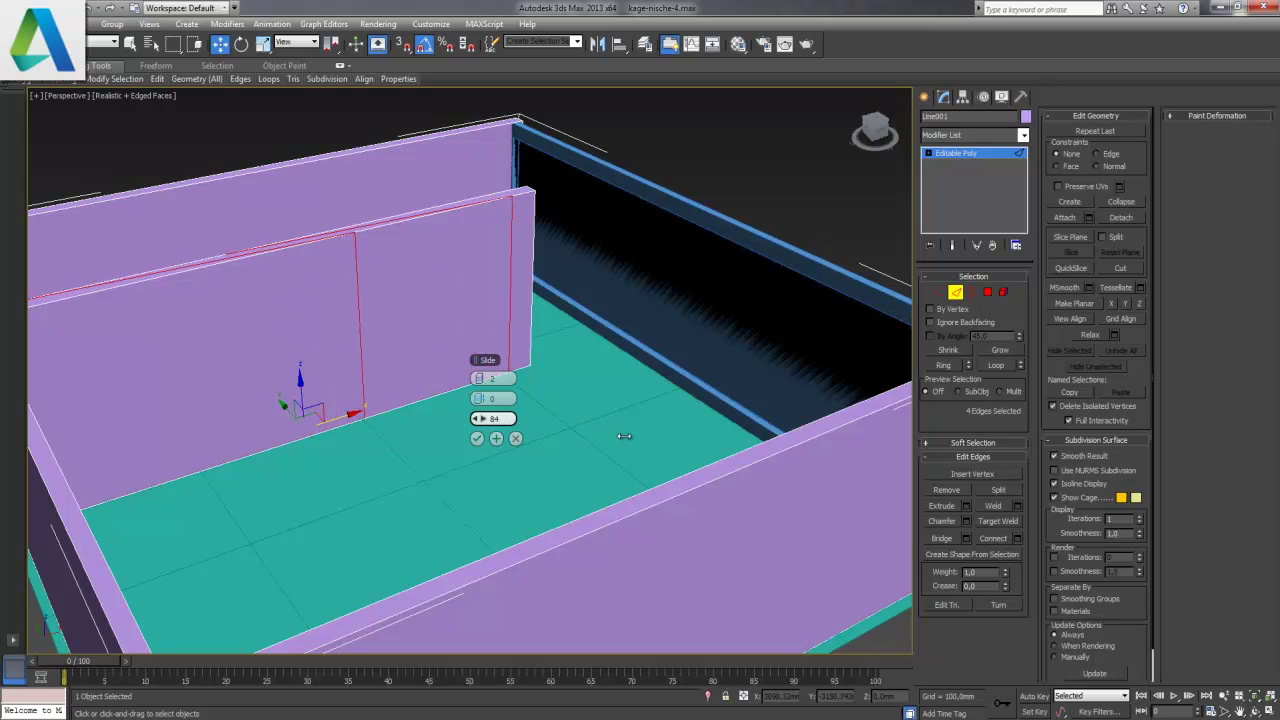
{"action": "left_click_drag", "start_coordinate": [615, 433], "coordinate": [618, 443]}
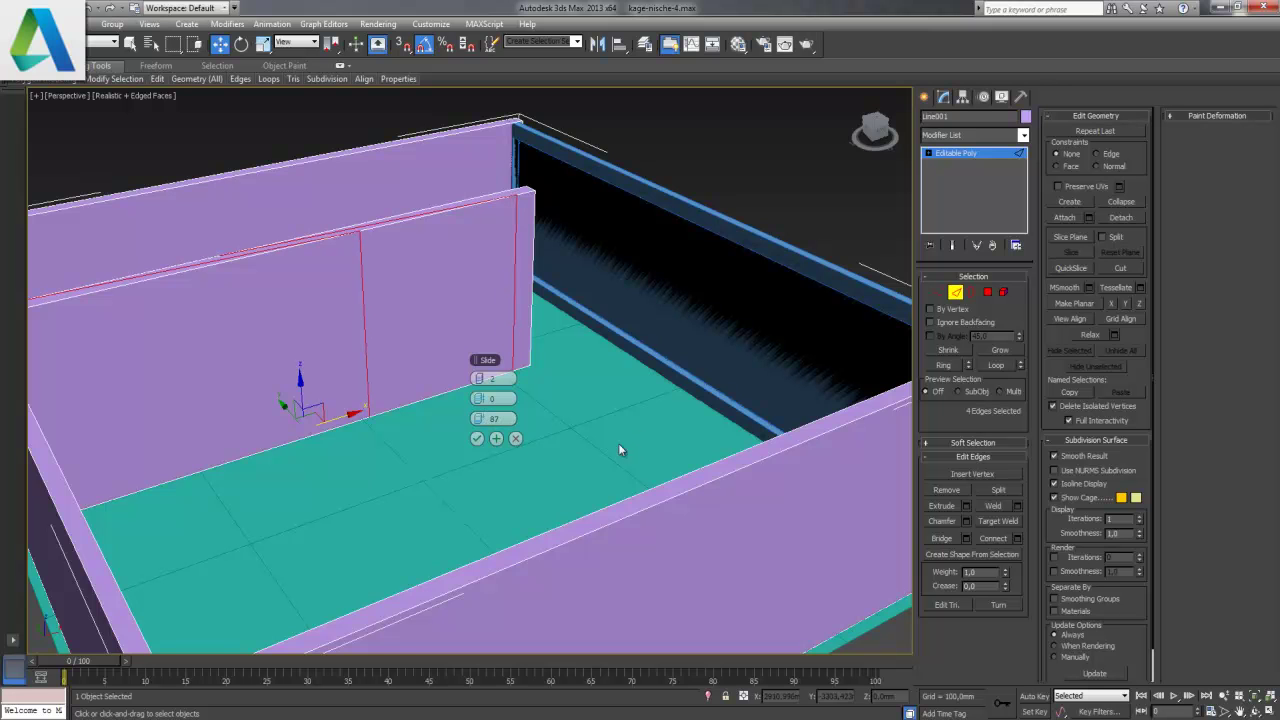
{"action": "left_click", "coordinate": [477, 438]}
- In the maximized Top view, move the left cut's vertices right along X
{"action": "key", "text": "alt+w"}
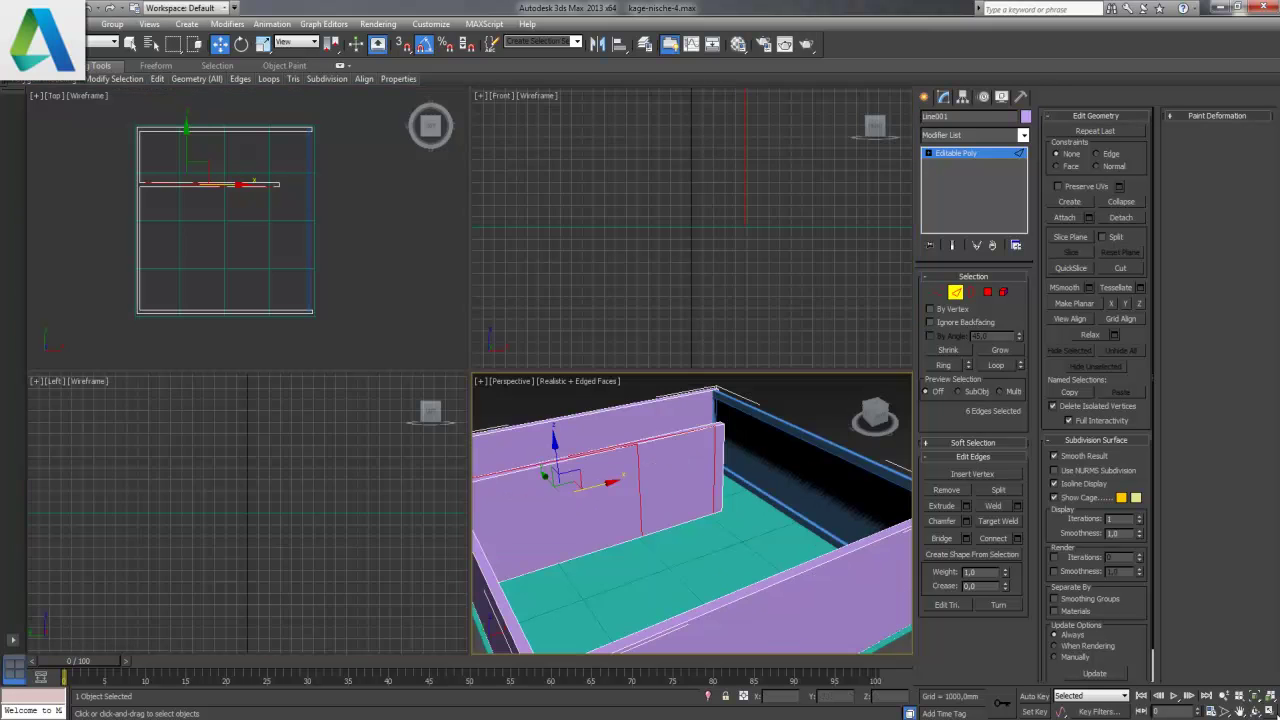
{"action": "right_click", "coordinate": [278, 214]}
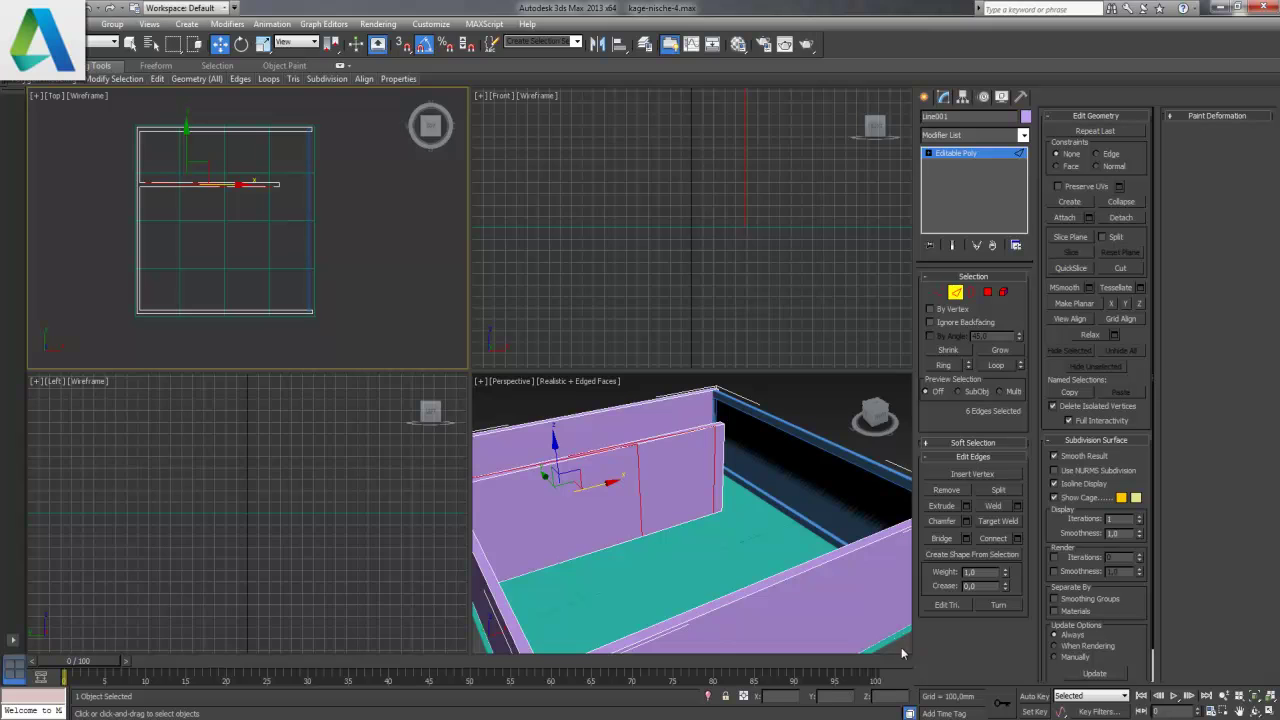
{"action": "left_click", "coordinate": [1270, 711]}
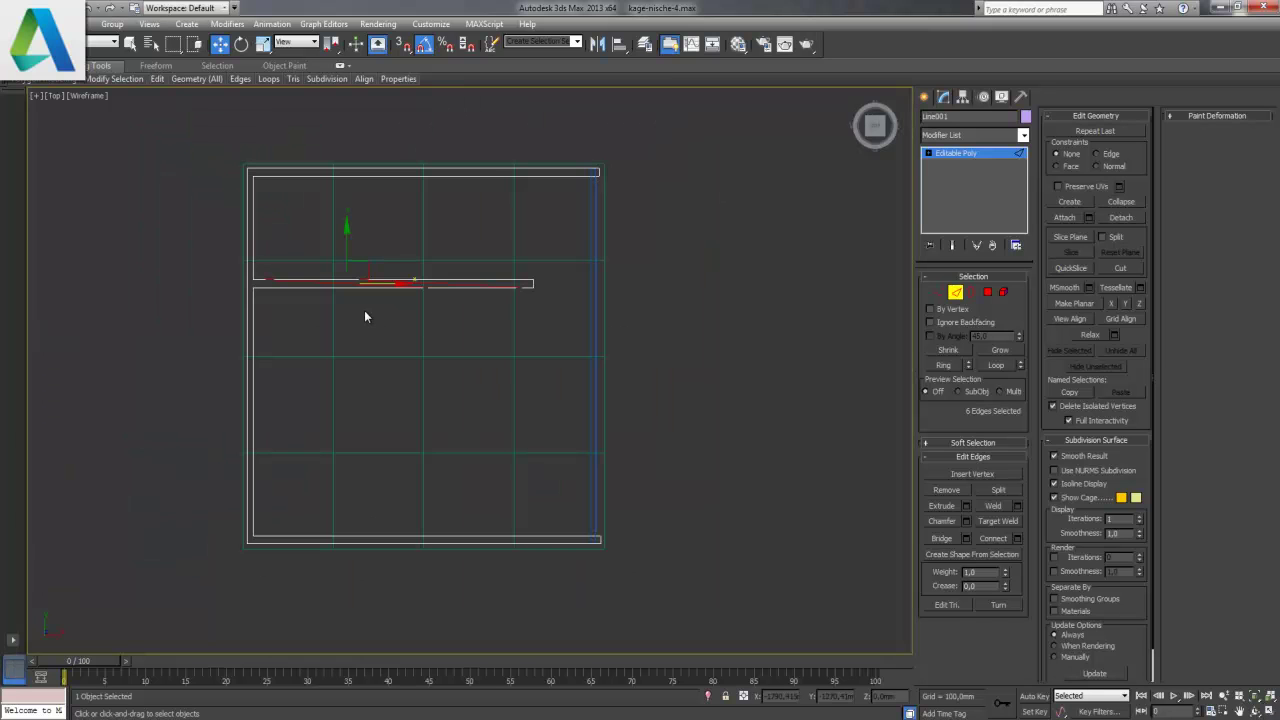
{"action": "middle_click_drag", "start_coordinate": [365, 309], "coordinate": [366, 396]}
{"action": "scroll", "coordinate": [366, 396], "scroll_direction": "up", "scroll_amount": 4}
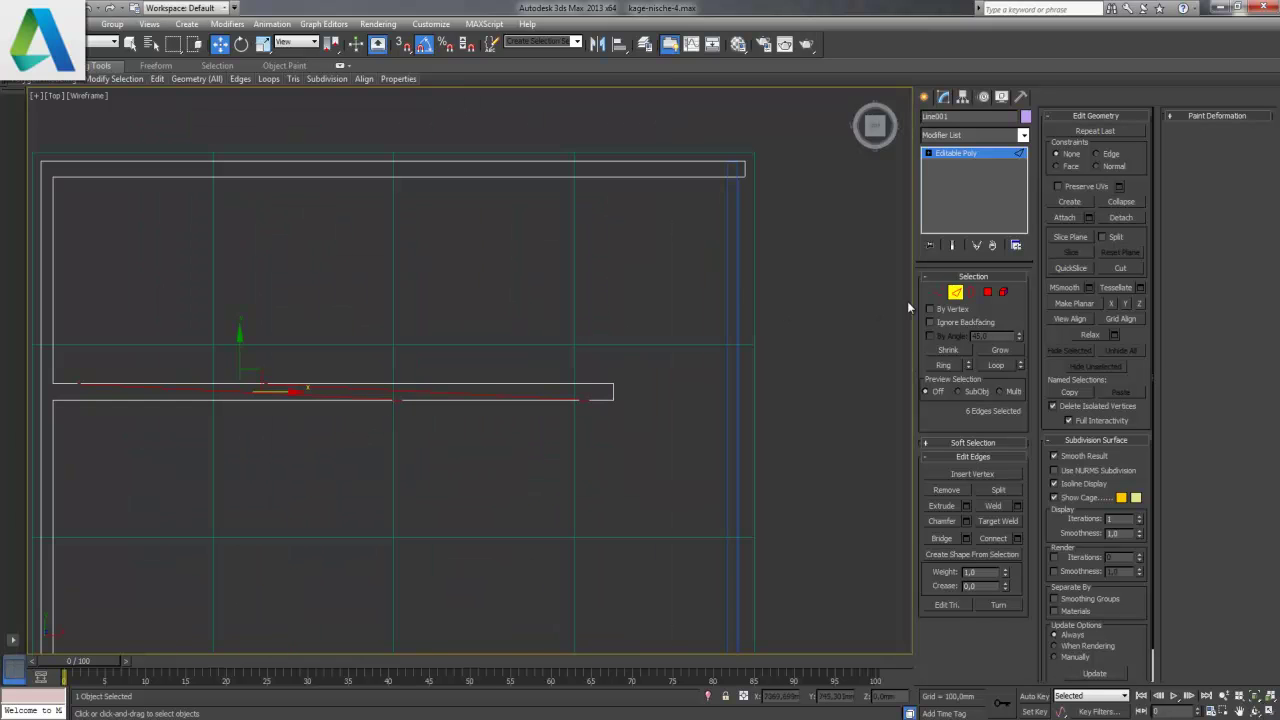
{"action": "key", "text": "1"}
{"action": "left_click_drag", "start_coordinate": [67, 367], "coordinate": [303, 397]}
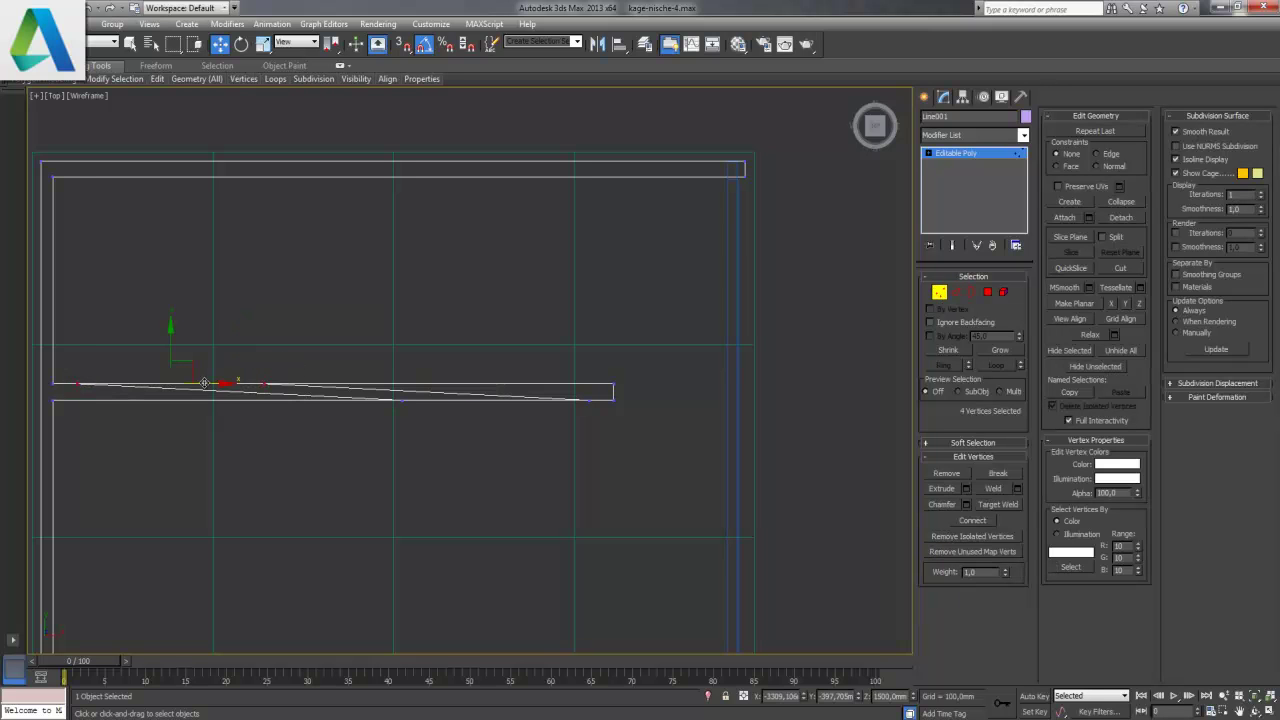
{"action": "left_click_drag", "start_coordinate": [208, 383], "coordinate": [531, 382]}
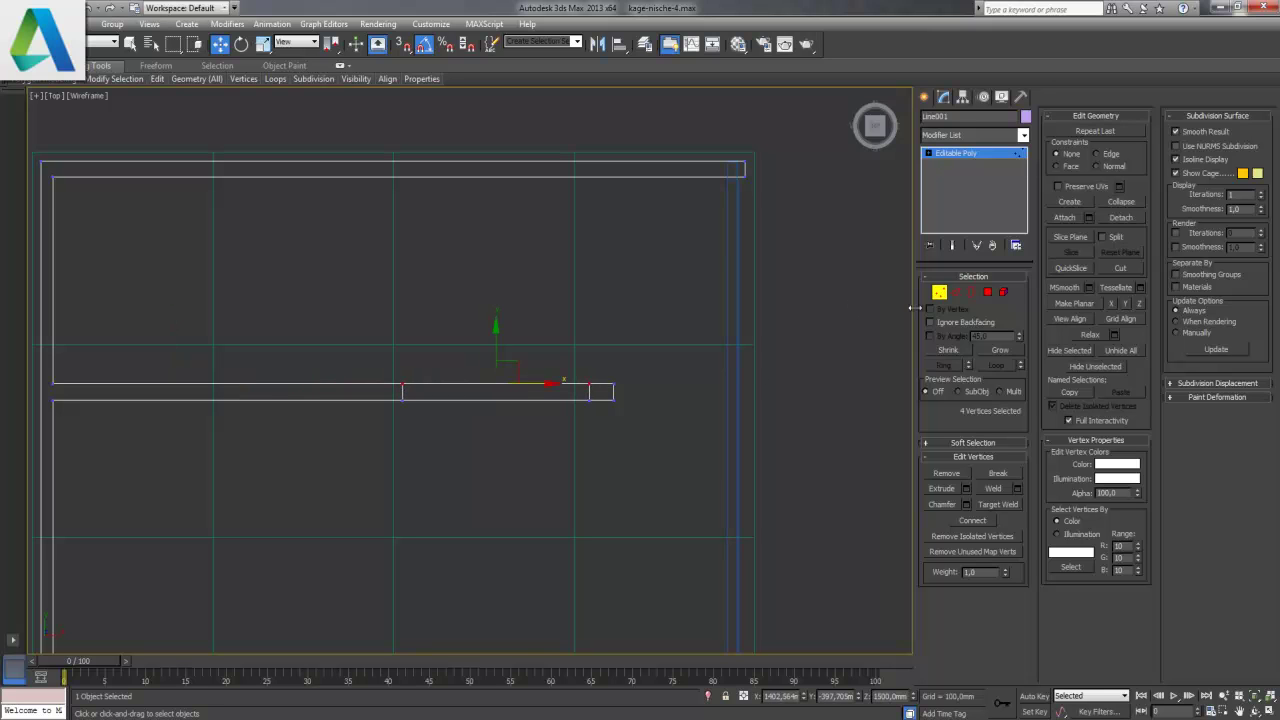
{"action": "left_click", "coordinate": [940, 292]}
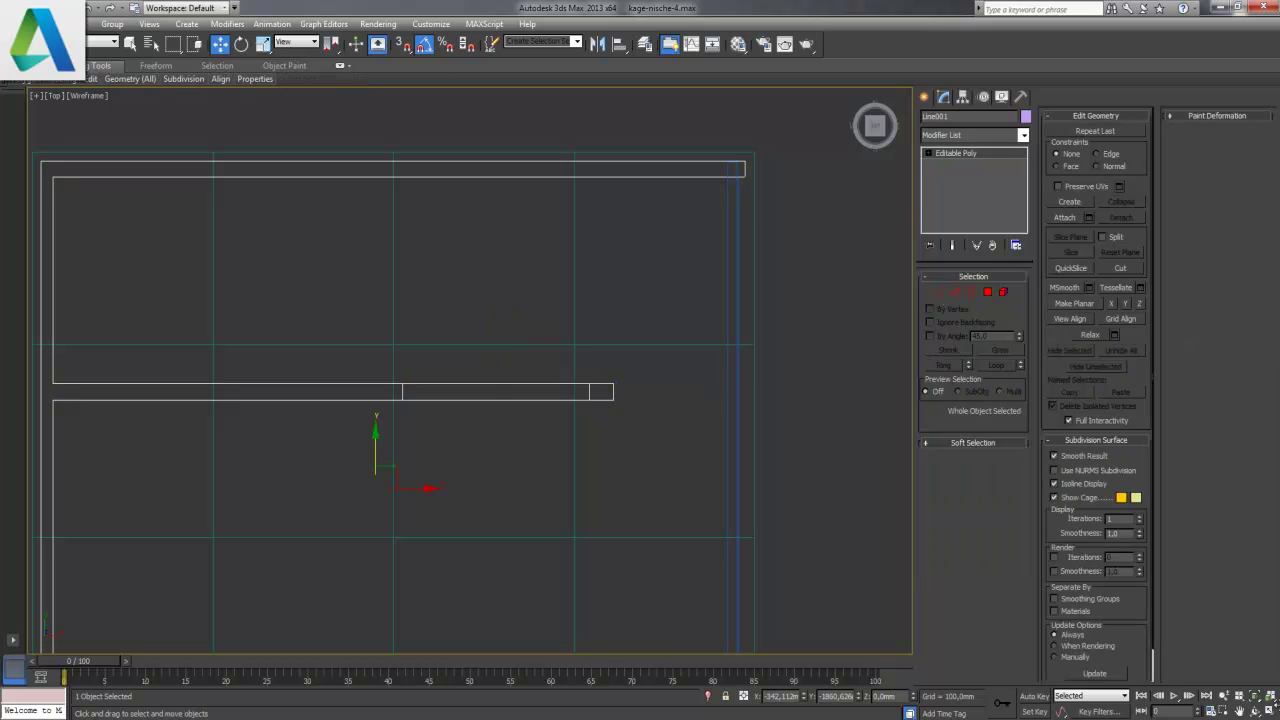
- Return to a maximized Perspective viewport
{"action": "key", "text": "alt+w"}
{"action": "left_click", "coordinate": [740, 490]}
{"action": "key", "text": "alt+w"}
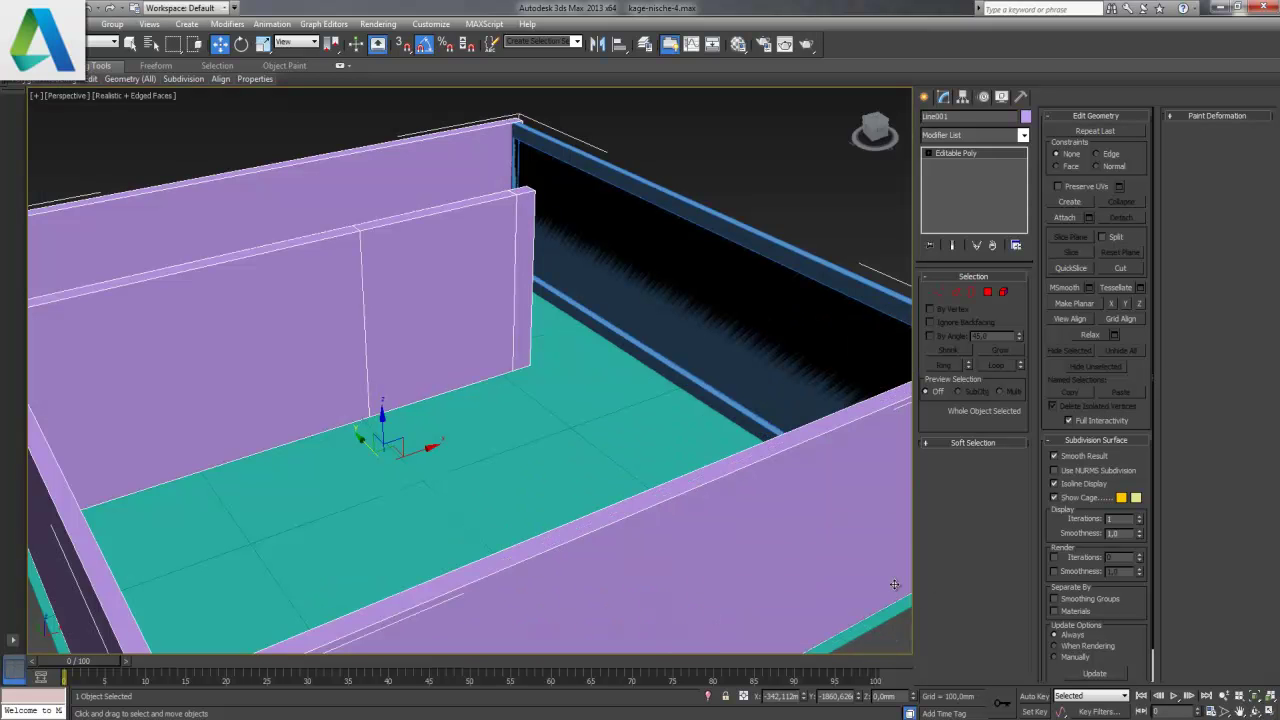
- Extrude the partition wall face between the cuts inward into the wall
{"action": "left_click", "coordinate": [987, 291]}
{"action": "left_click", "coordinate": [446, 304]}
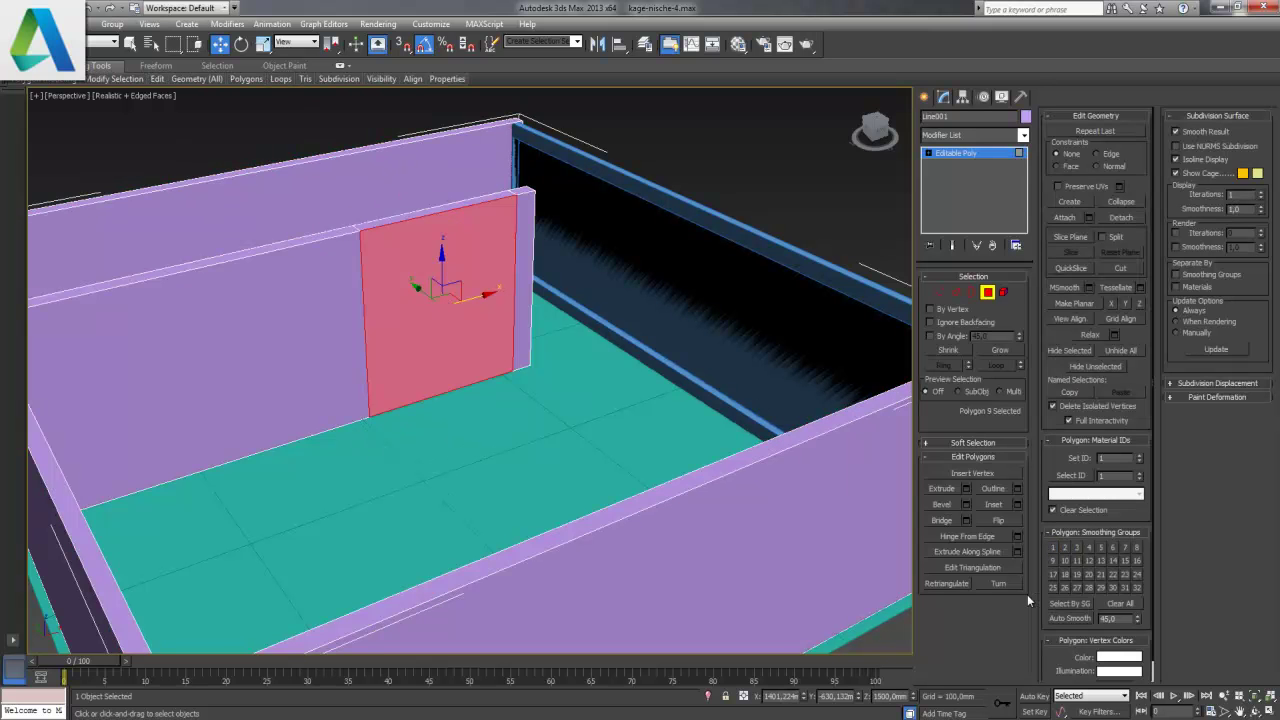
{"action": "left_click", "coordinate": [966, 488]}
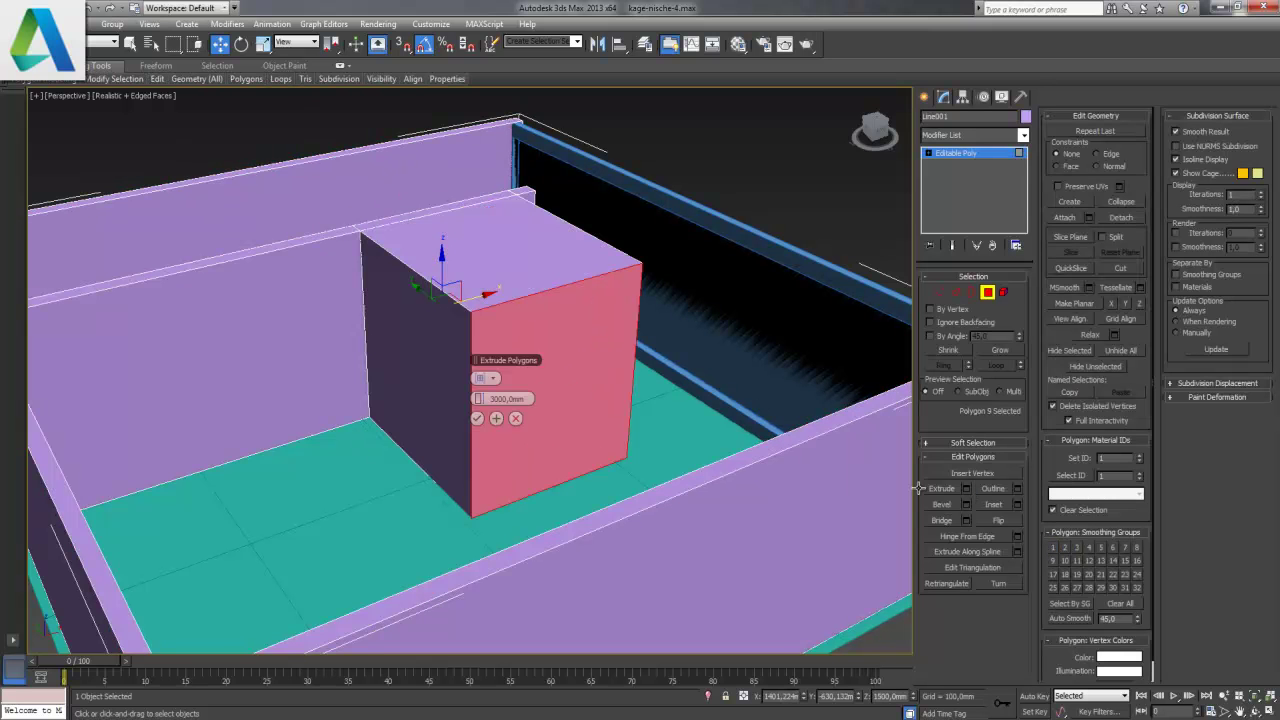
{"action": "left_click", "coordinate": [491, 398]}
{"action": "type", "text": "0"}
{"action": "key", "text": "Return"}
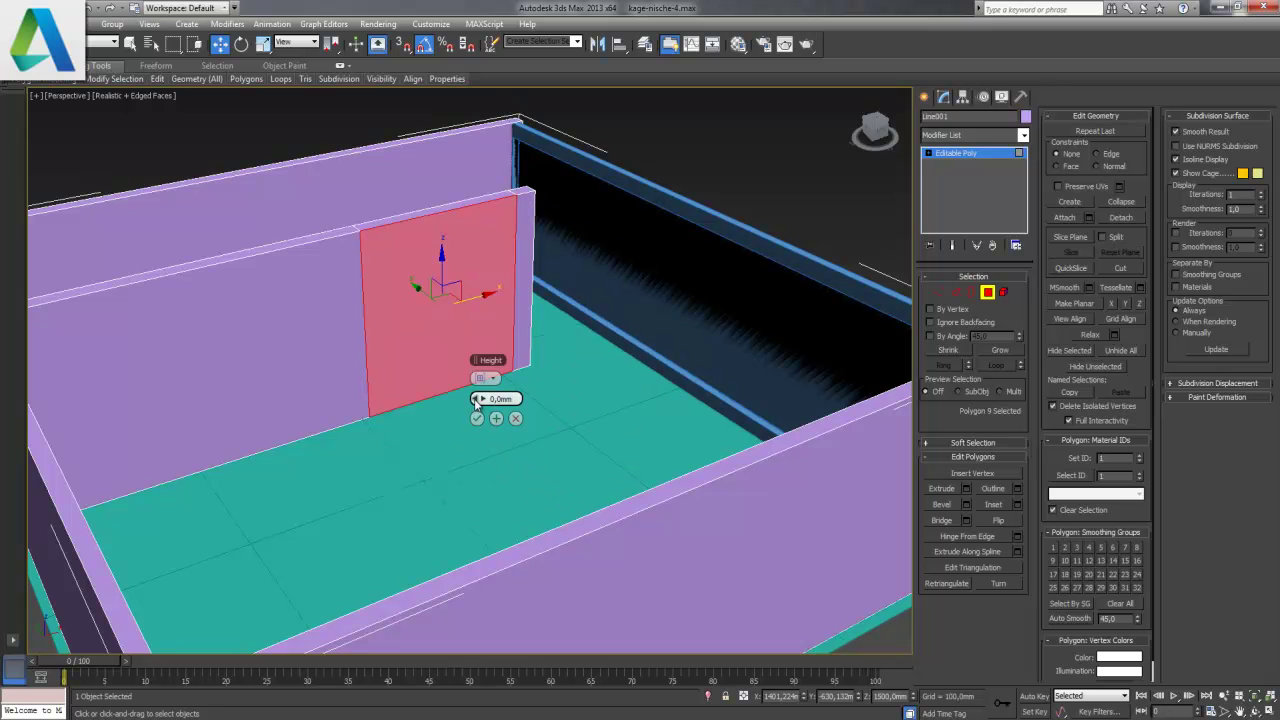
{"action": "mouse_move", "coordinate": [477, 399]}
{"action": "left_mouse_down"}
{"action": "mouse_move", "coordinate": [343, 397]}
{"action": "mouse_move", "coordinate": [597, 331]}
{"action": "mouse_move", "coordinate": [1157, 281]}
{"action": "mouse_move", "coordinate": [953, 268]}
{"action": "mouse_move", "coordinate": [1071, 254]}
{"action": "mouse_move", "coordinate": [81, 258]}
{"action": "mouse_move", "coordinate": [1040, 250]}
{"action": "mouse_move", "coordinate": [323, 233]}
{"action": "mouse_move", "coordinate": [1268, 214]}
{"action": "mouse_move", "coordinate": [1028, 228]}
{"action": "left_mouse_up"}
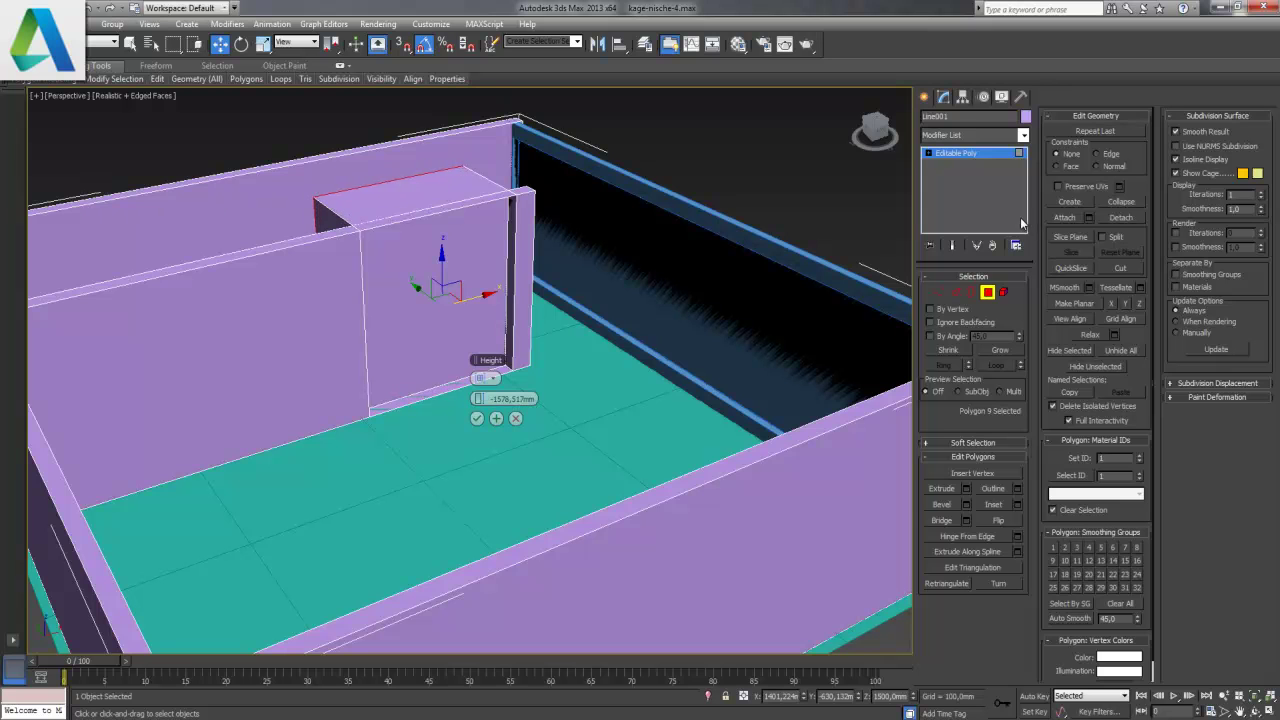
{"action": "left_click", "coordinate": [477, 419]}
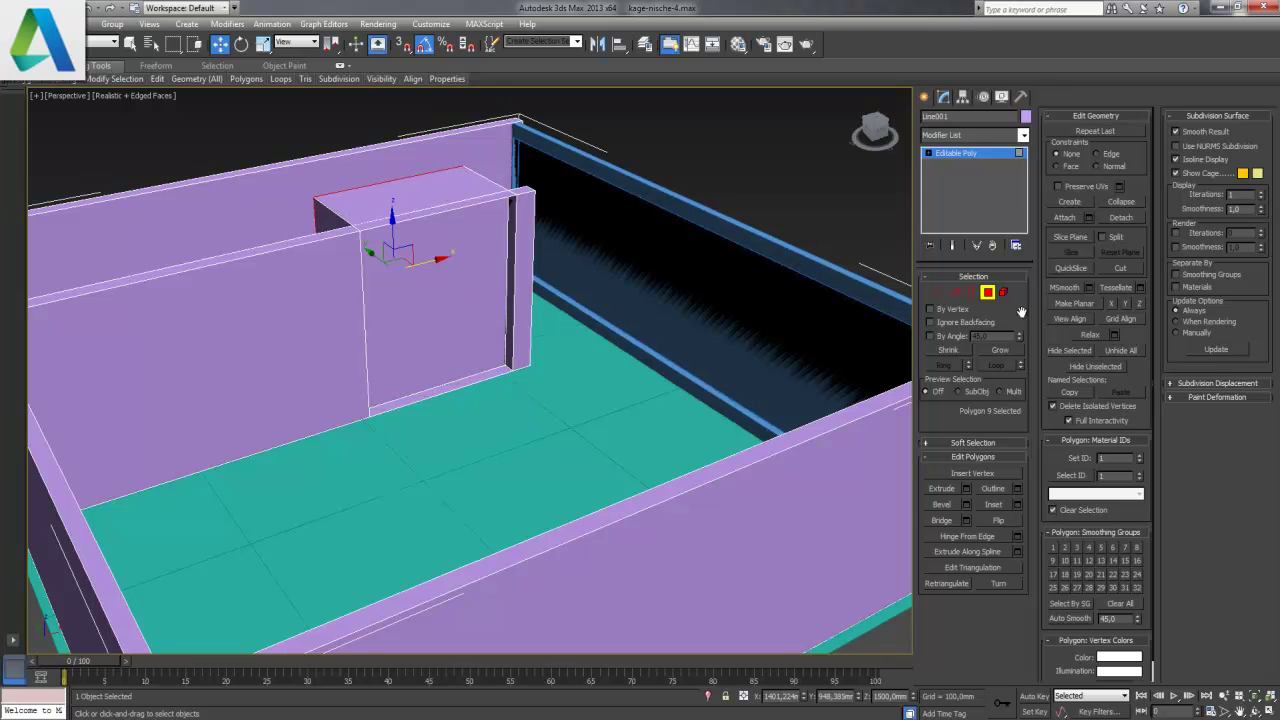
- Delete the niche's front and bottom faces to open a walk-through gap
{"action": "left_click", "coordinate": [472, 303]}
{"action": "key", "text": "Delete"}
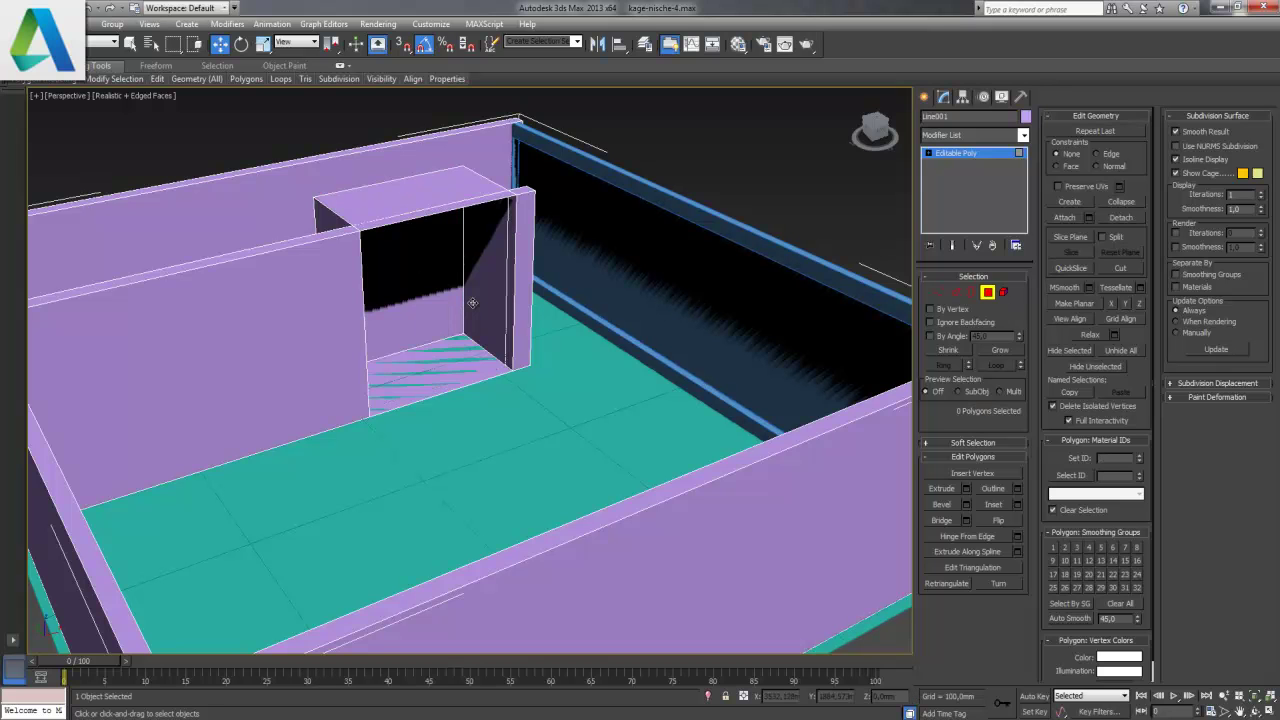
{"action": "left_click", "coordinate": [466, 378]}
{"action": "key", "text": "Delete"}
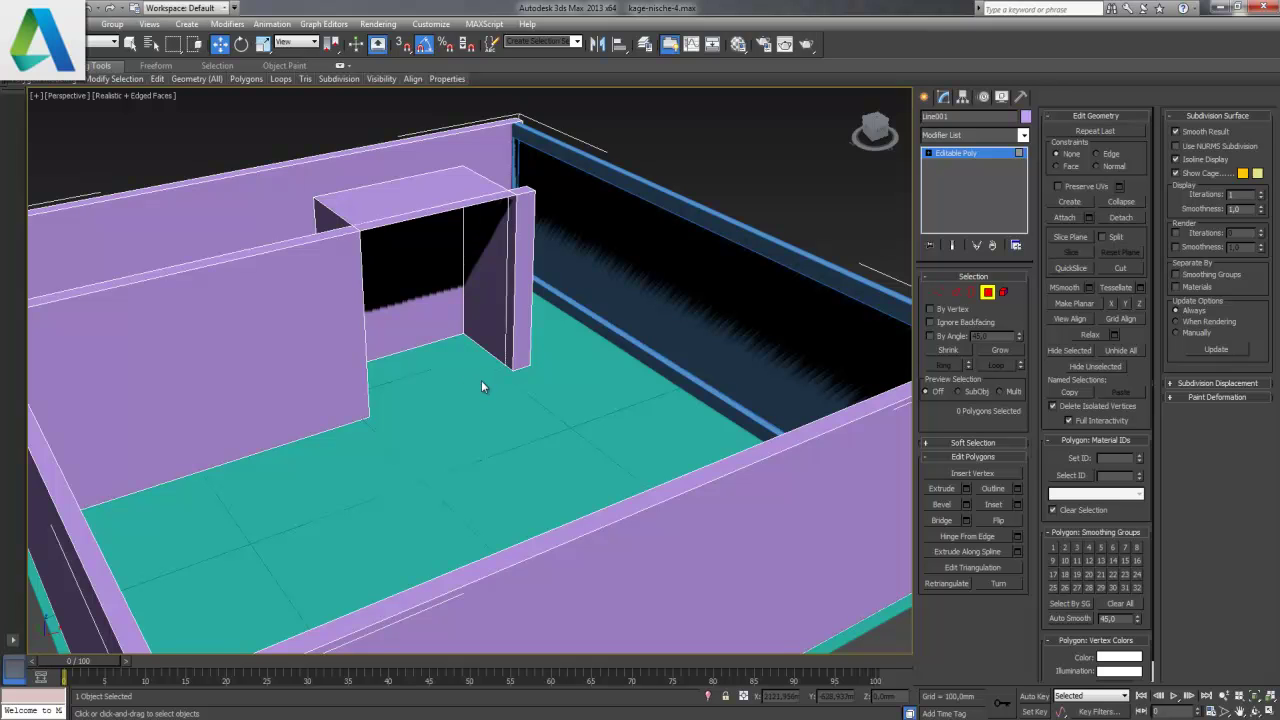
- Exit Polygon mode and restore the four-viewport layout with nothing selected
{"action": "left_click", "coordinate": [988, 292]}
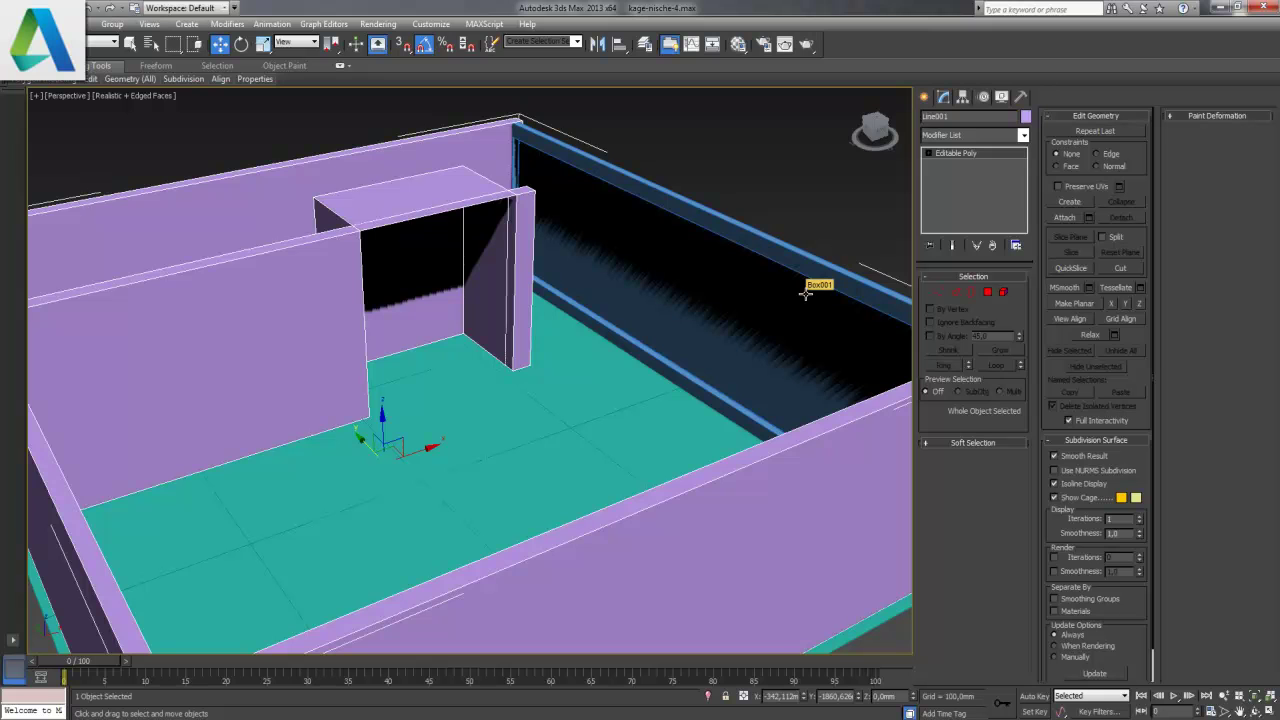
{"action": "left_click", "coordinate": [1269, 710]}
{"action": "left_click", "coordinate": [418, 244]}
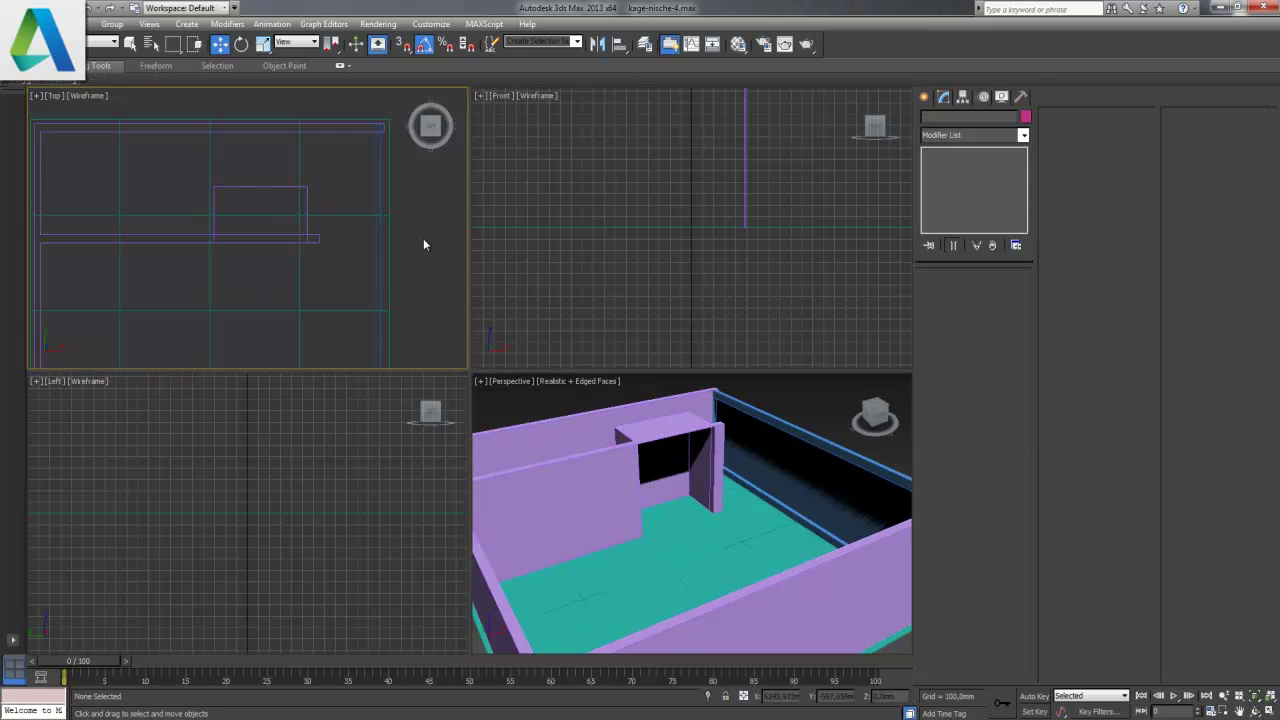
- Maximize the Top viewport, zoom extents, and begin an Import > Merge
{"action": "left_click", "coordinate": [1267, 710]}
{"action": "key", "text": "z"}
{"action": "left_click", "coordinate": [42, 40]}
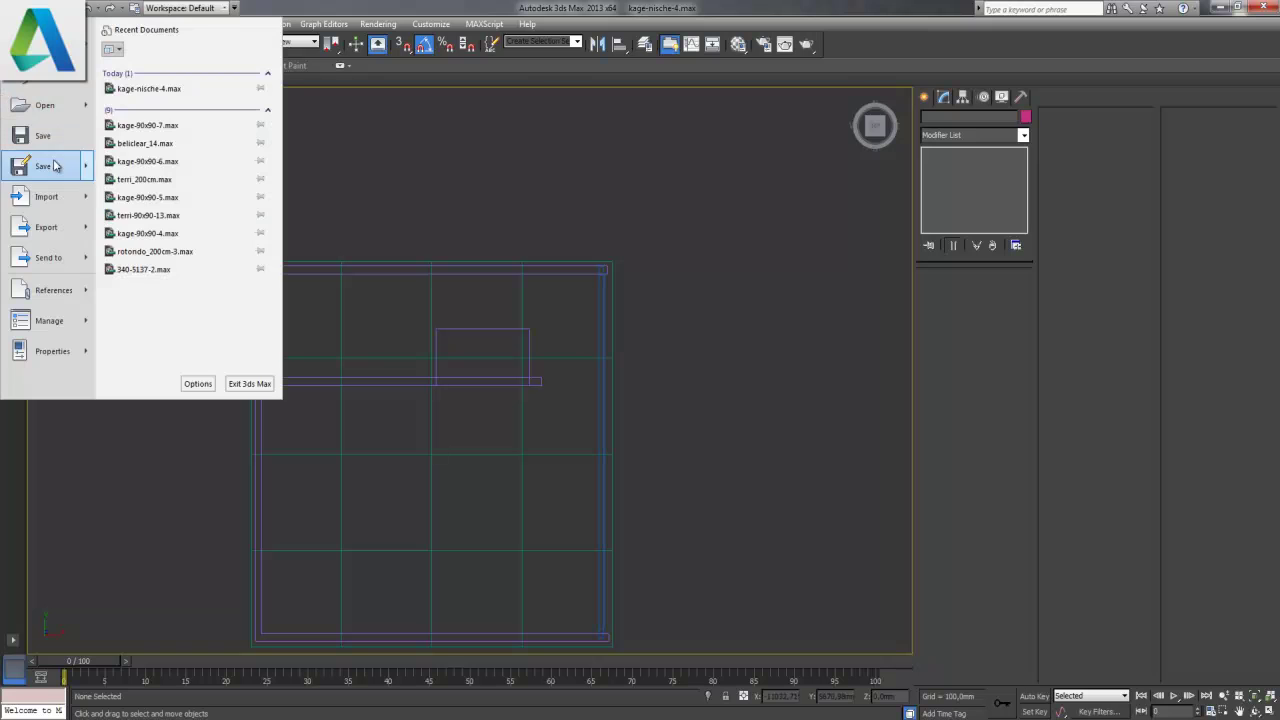
{"action": "mouse_move", "coordinate": [46, 196]}
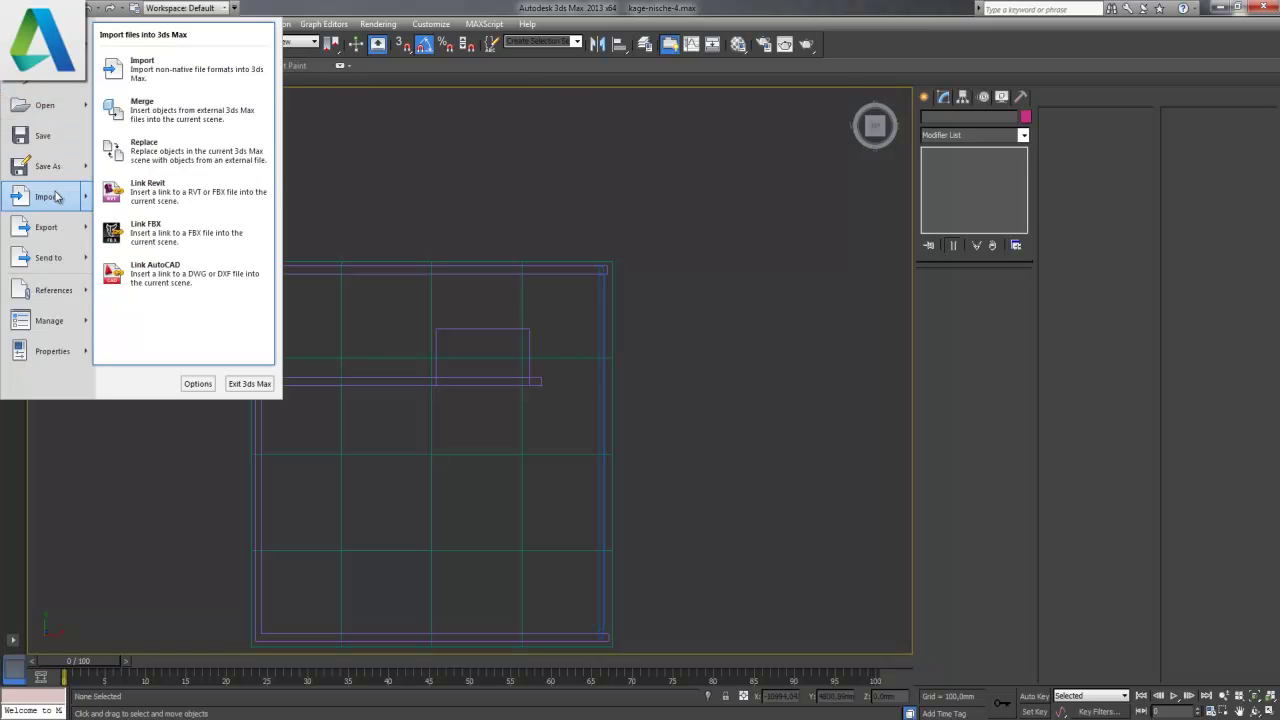
{"action": "left_click", "coordinate": [147, 108]}
- Browse to Desktop > Grafik > Duschen > KAGE-NISCHE and open kage-nische.max for merging
{"action": "left_click", "coordinate": [182, 55]}
{"action": "left_click", "coordinate": [50, 68]}
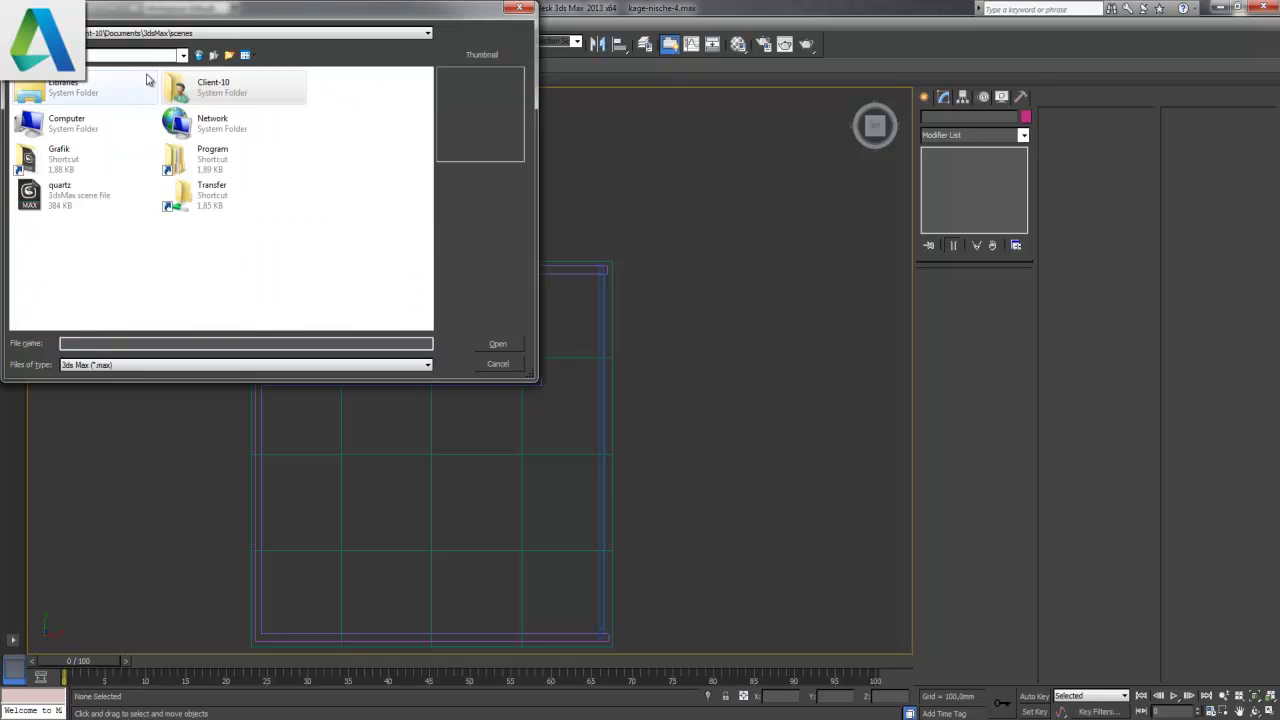
{"action": "double_click", "coordinate": [71, 166]}
{"action": "scroll", "coordinate": [115, 167], "scroll_direction": "down", "scroll_amount": 2}
{"action": "scroll", "coordinate": [115, 167], "scroll_direction": "down", "scroll_amount": 2}
{"action": "scroll", "coordinate": [115, 167], "scroll_direction": "down", "scroll_amount": 2}
{"action": "left_click", "coordinate": [90, 170]}
{"action": "double_click", "coordinate": [90, 169]}
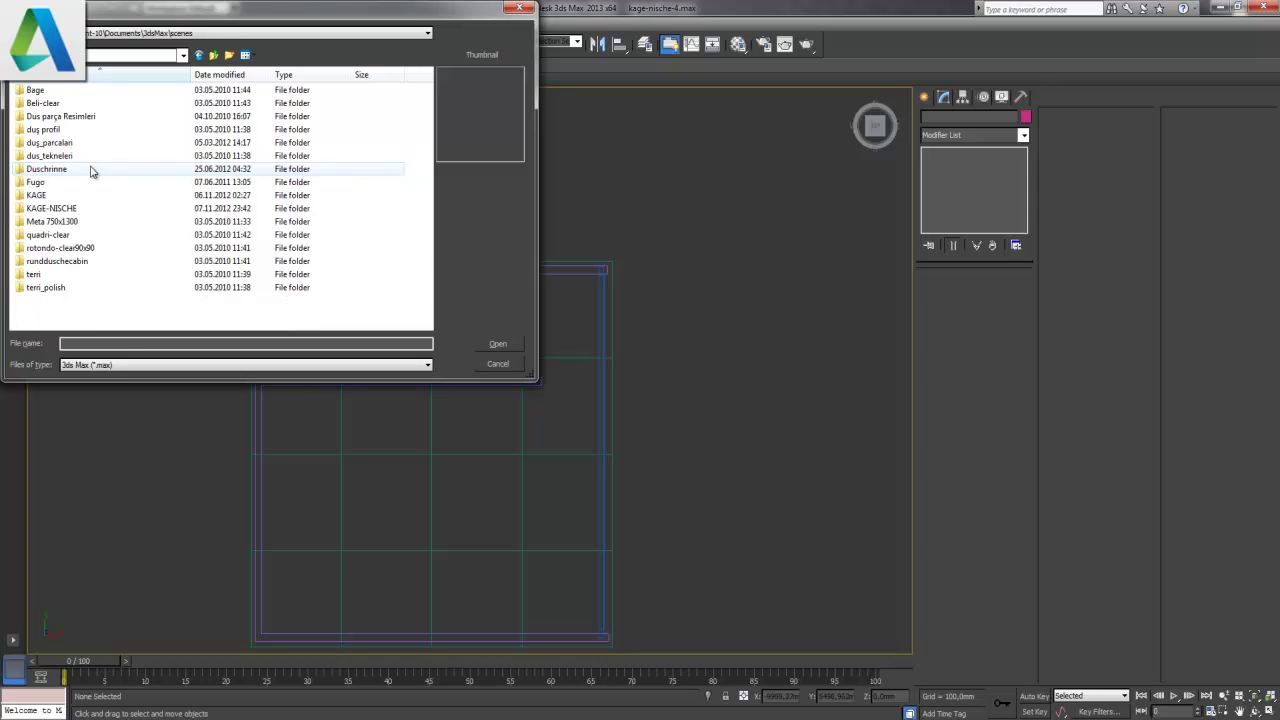
{"action": "double_click", "coordinate": [60, 208]}
{"action": "left_click", "coordinate": [48, 90]}
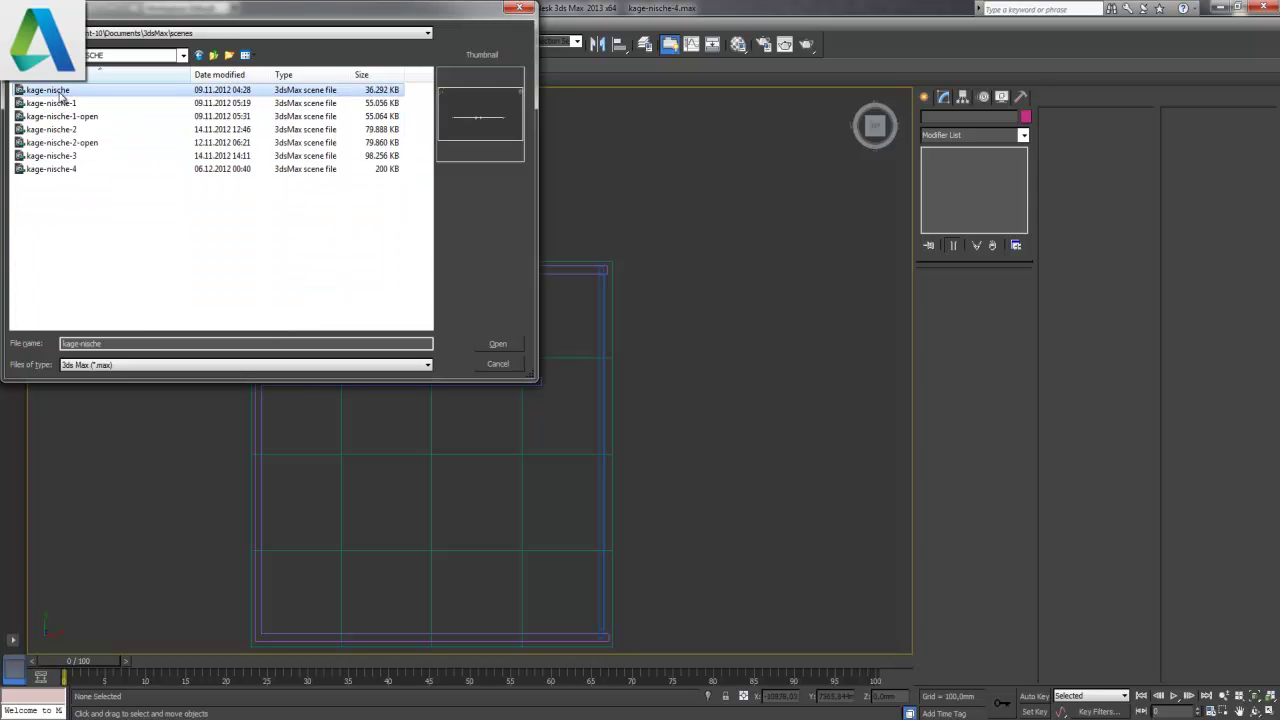
{"action": "left_click", "coordinate": [491, 344]}
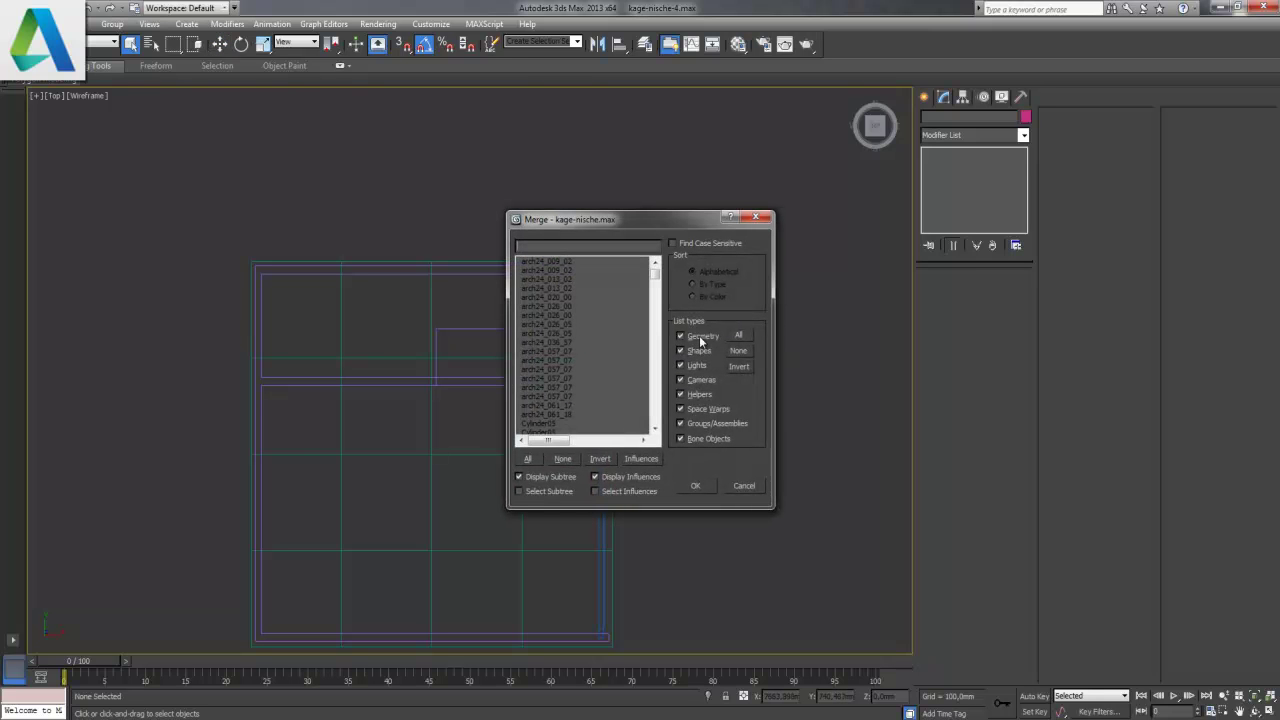
- Merge only the [KAGE-NISCHE] group, with Geometry unchecked in the list
{"action": "left_click", "coordinate": [700, 338]}
{"action": "left_click", "coordinate": [541, 263]}
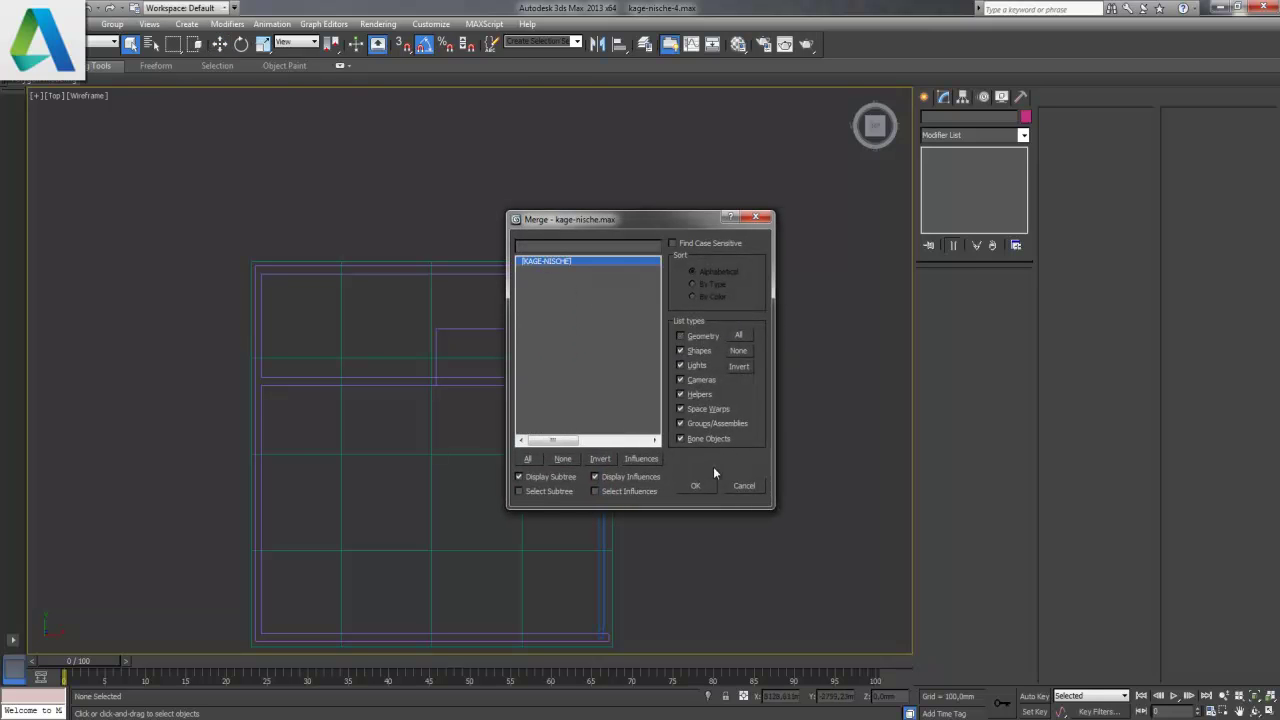
{"action": "left_click", "coordinate": [697, 486]}
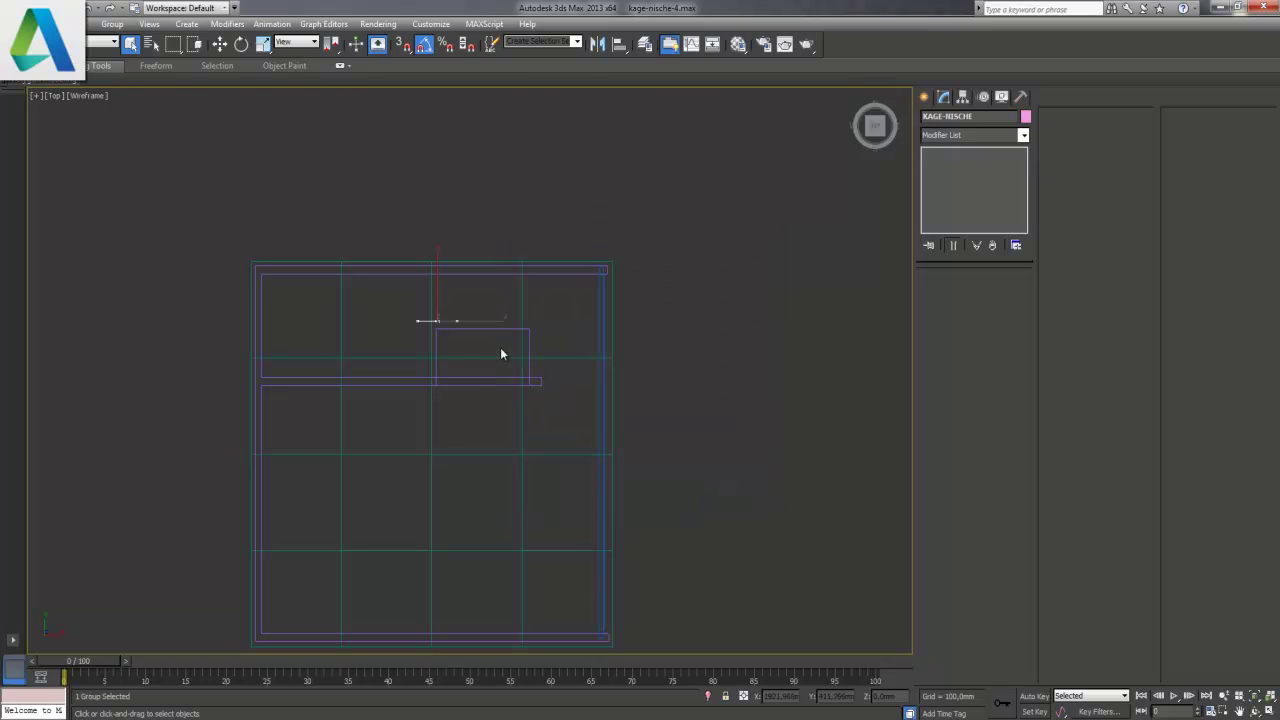
- Move the merged door group down onto the niche wall in the Top view
{"action": "key", "text": "w"}
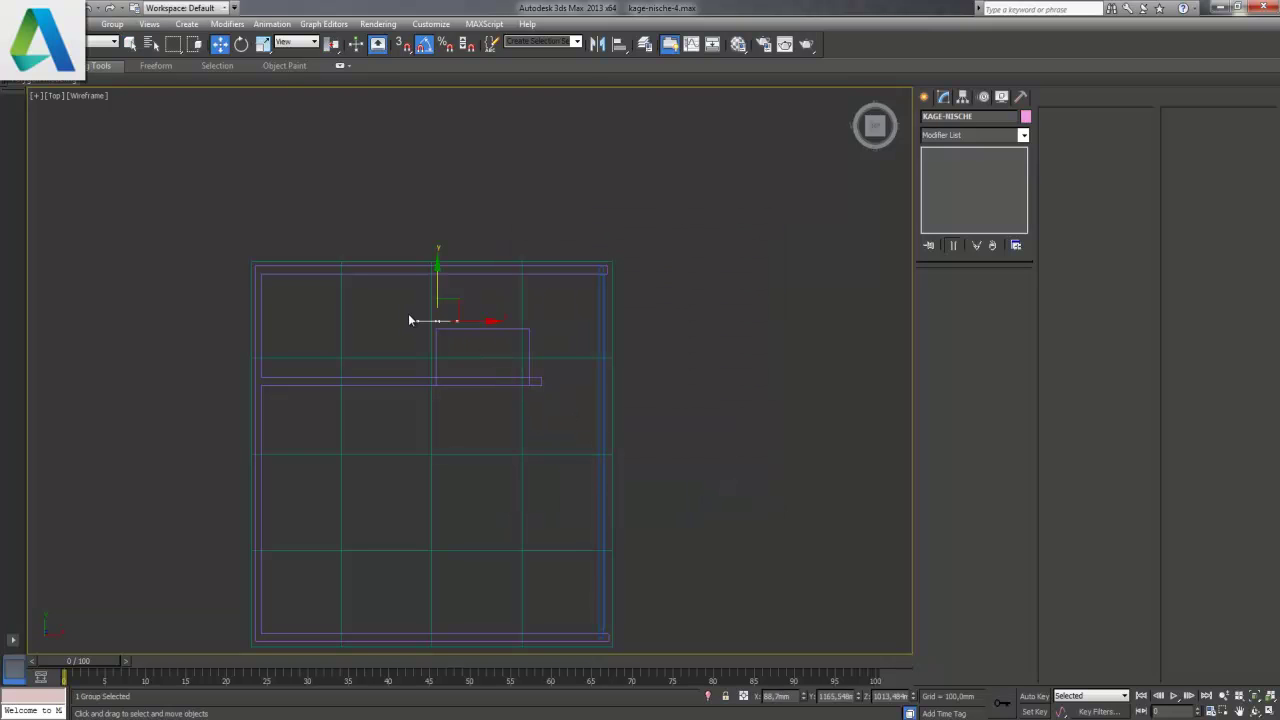
{"action": "scroll", "coordinate": [425, 358], "scroll_direction": "up", "scroll_amount": 2}
{"action": "scroll", "coordinate": [435, 366], "scroll_direction": "up", "scroll_amount": 2}
{"action": "scroll", "coordinate": [439, 370], "scroll_direction": "up", "scroll_amount": 3}
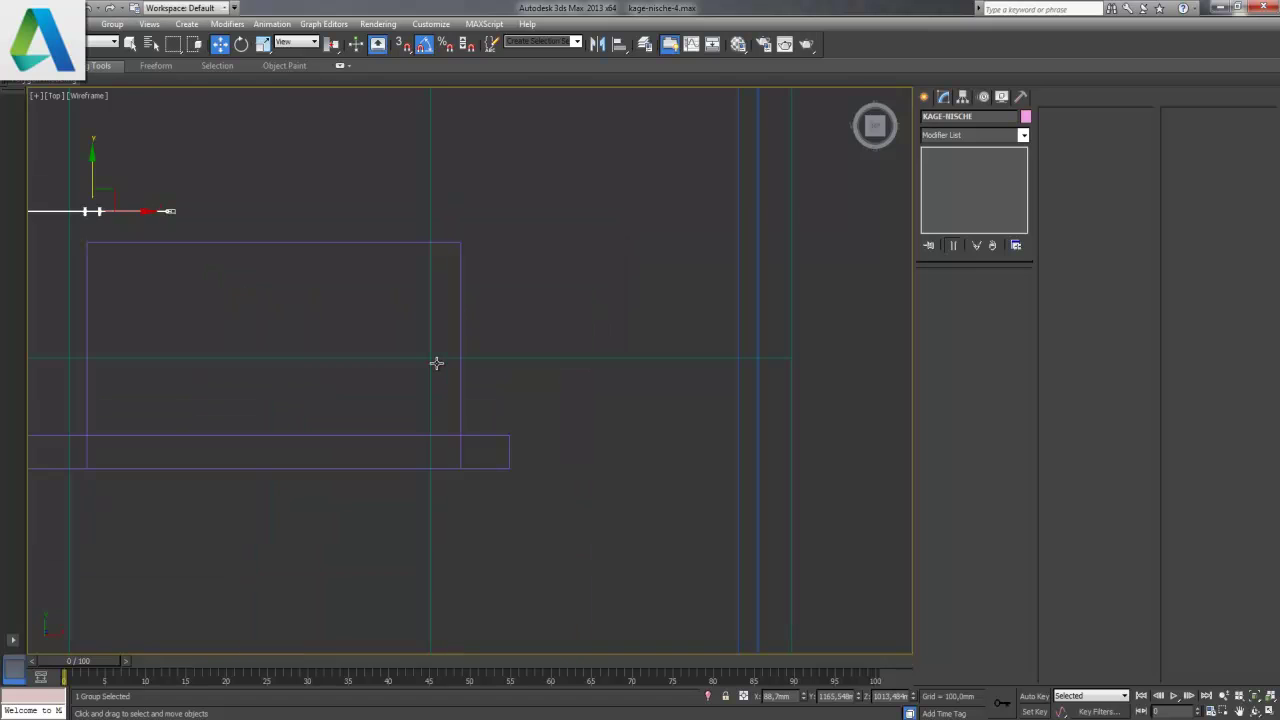
{"action": "left_click_drag", "start_coordinate": [119, 197], "coordinate": [305, 440]}
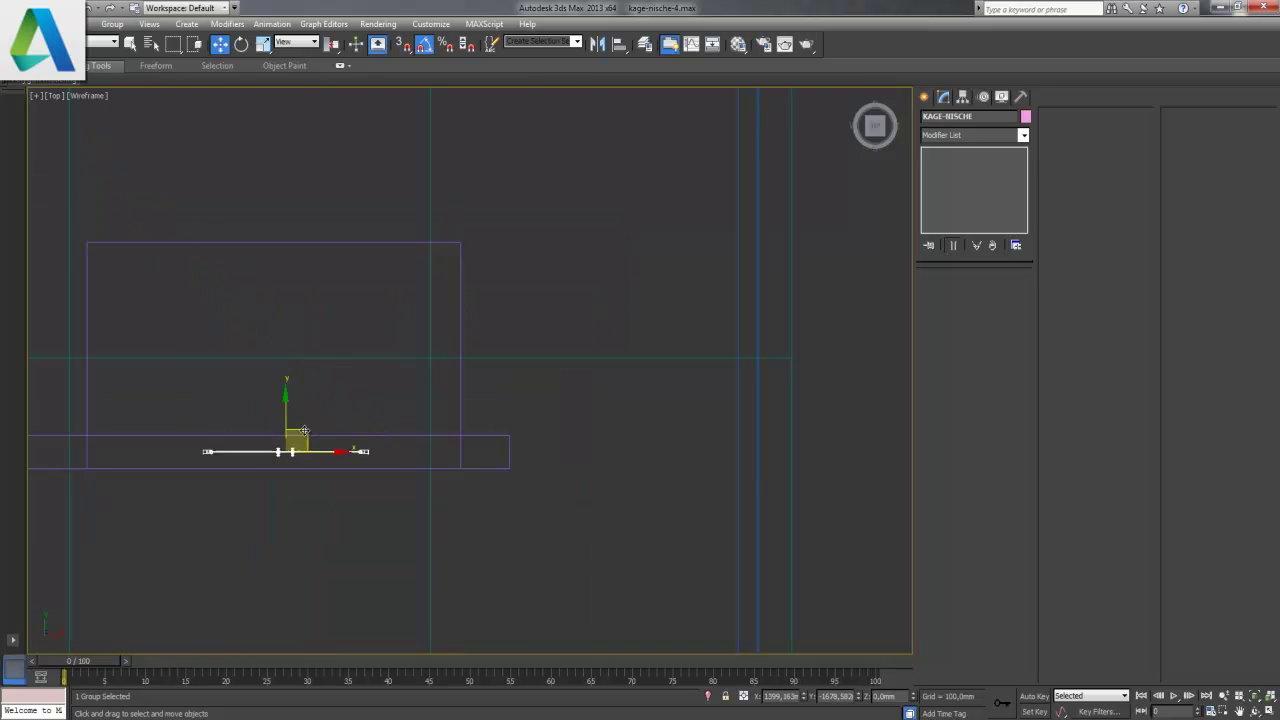
- Slide the KAGE-NISCHE group right and down into the niche opening, then deselect it
{"action": "middle_click_drag", "start_coordinate": [305, 440], "coordinate": [483, 374]}
{"action": "scroll", "coordinate": [483, 374], "scroll_direction": "up", "scroll_amount": 3}
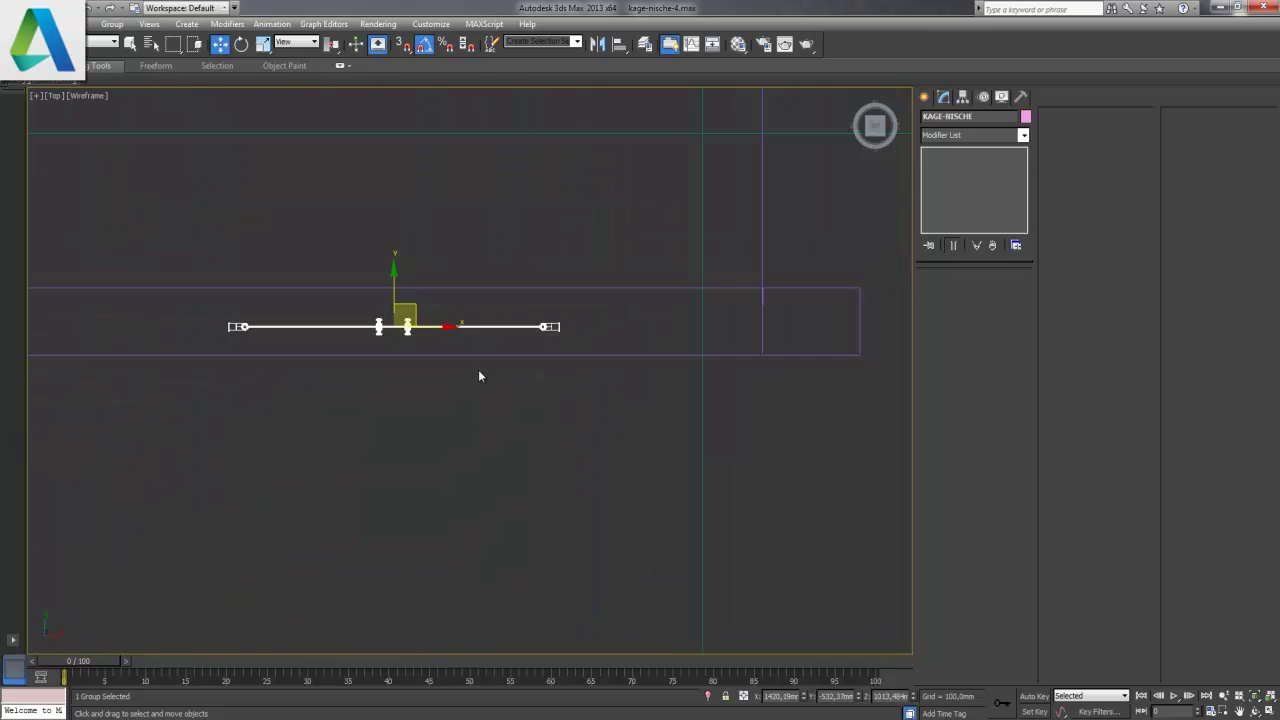
{"action": "left_click_drag", "start_coordinate": [424, 338], "coordinate": [635, 343]}
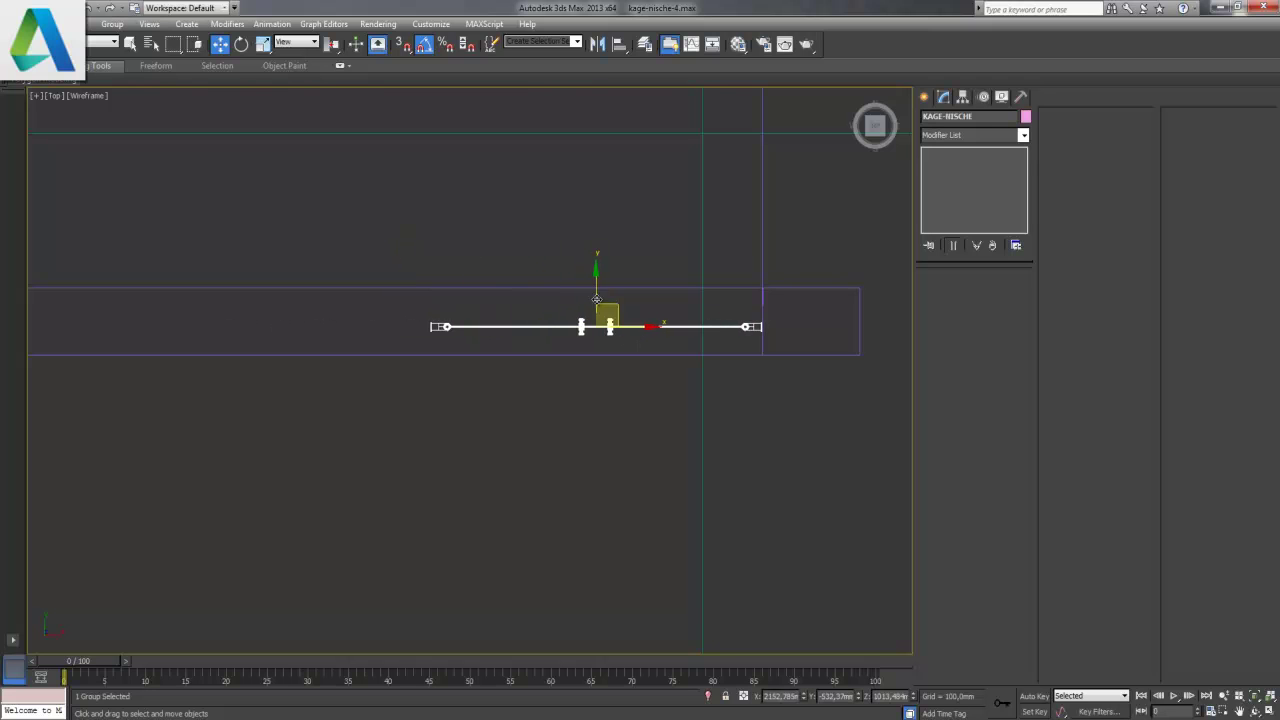
{"action": "left_click_drag", "start_coordinate": [595, 289], "coordinate": [592, 313]}
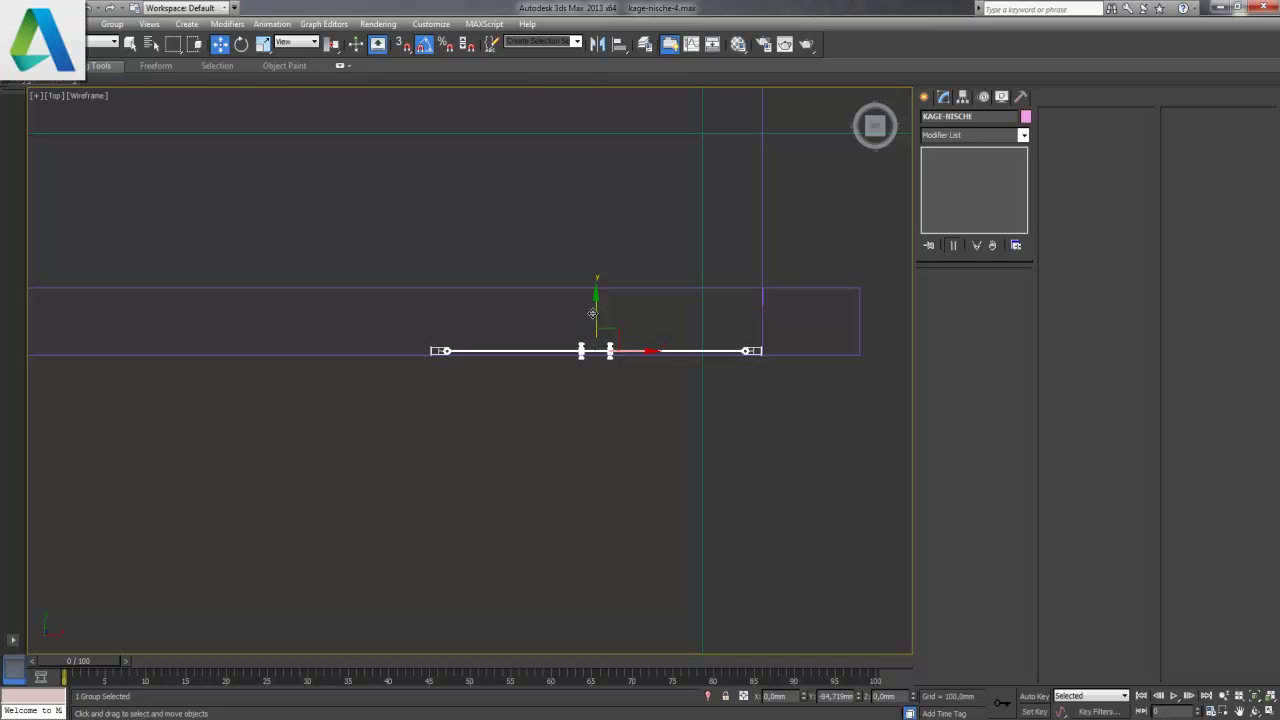
{"action": "left_click_drag", "start_coordinate": [592, 313], "coordinate": [594, 311]}
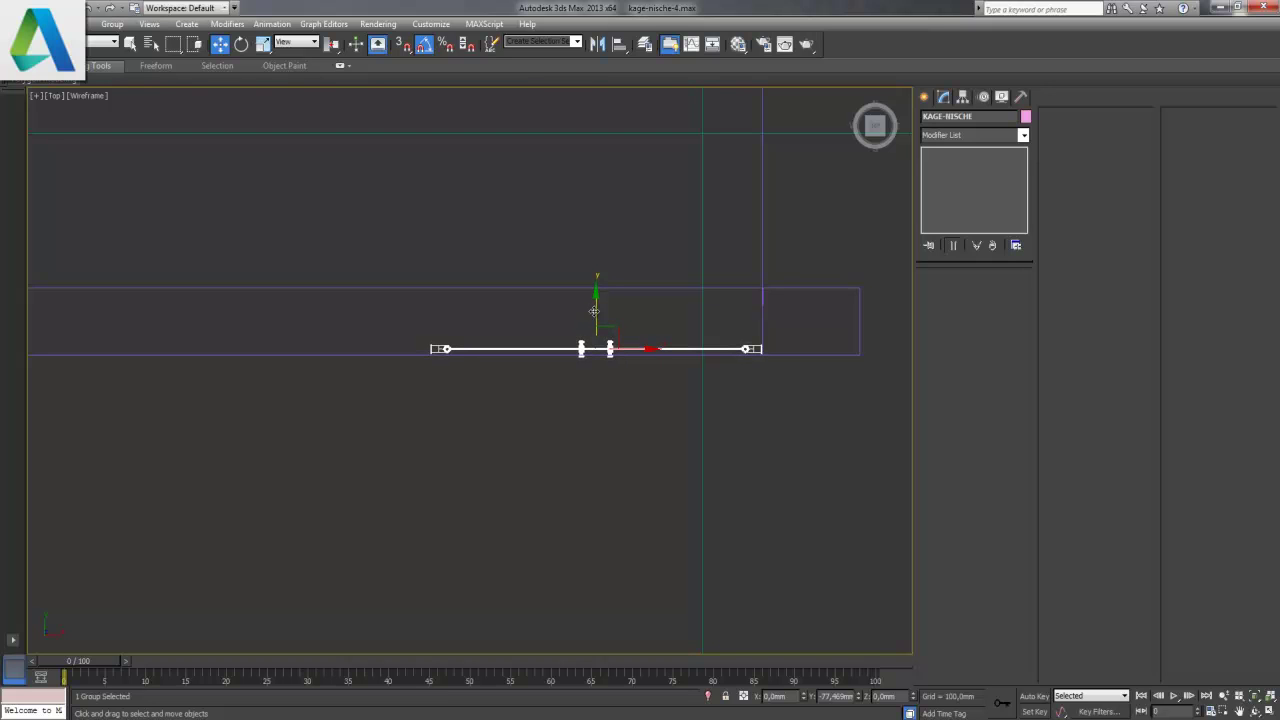
{"action": "middle_click_drag", "start_coordinate": [724, 381], "coordinate": [735, 408]}
{"action": "scroll", "coordinate": [697, 408], "scroll_direction": "down", "scroll_amount": 2}
{"action": "left_click", "coordinate": [364, 407]}
- Move Line001's left niche vertices right so the opening meets the door edge
{"action": "left_click", "coordinate": [365, 350]}
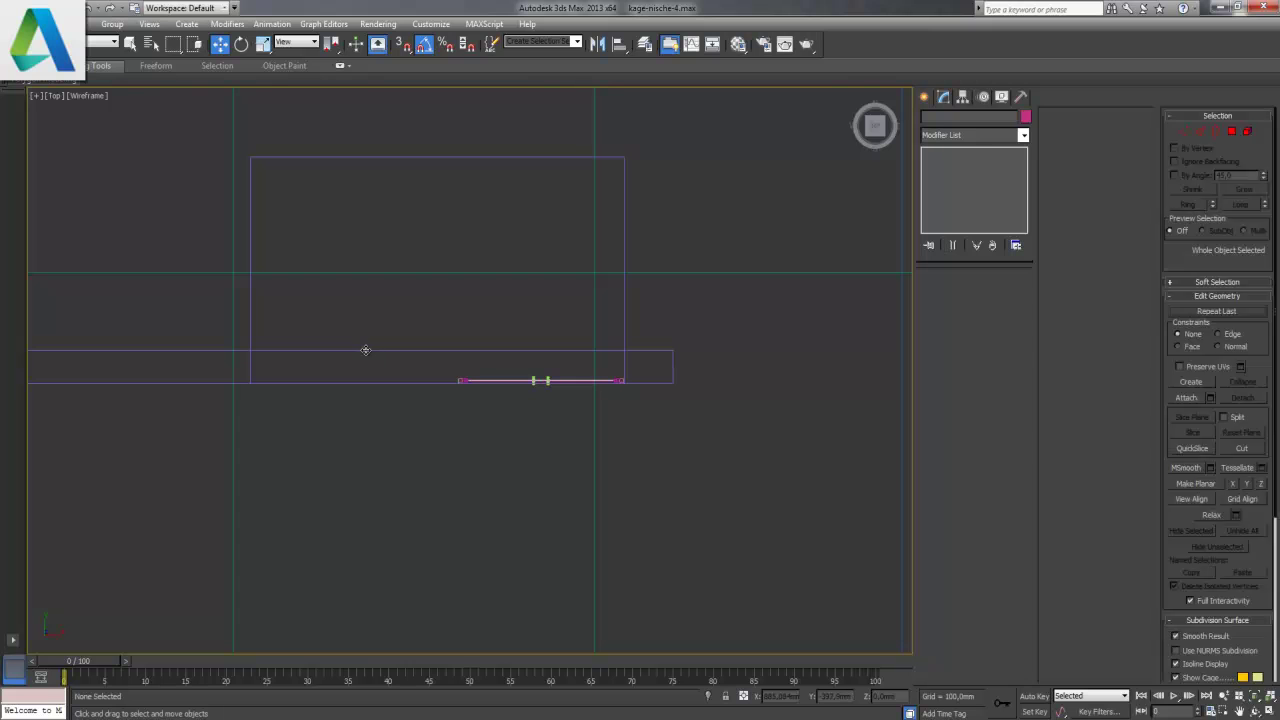
{"action": "left_click", "coordinate": [940, 292]}
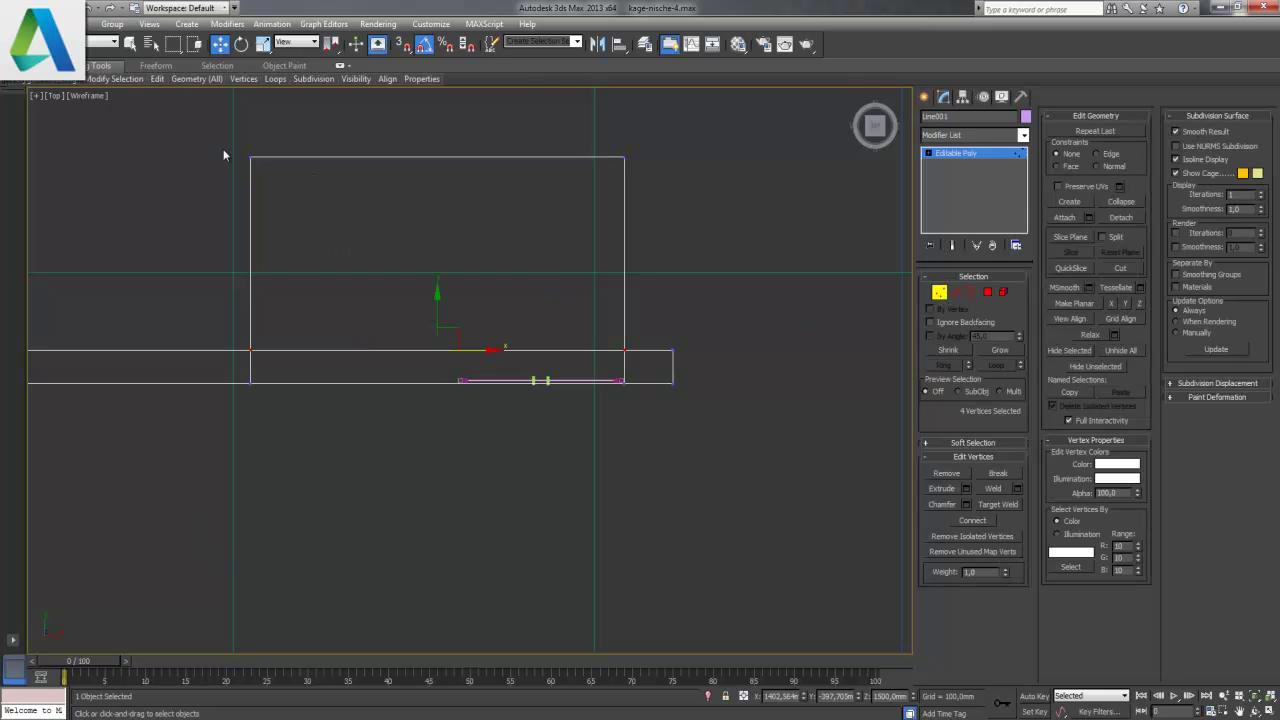
{"action": "left_click_drag", "start_coordinate": [293, 450], "coordinate": [293, 450]}
{"action": "mouse_move", "coordinate": [290, 296]}
{"action": "left_mouse_down"}
{"action": "mouse_move", "coordinate": [429, 297]}
{"action": "mouse_move", "coordinate": [491, 317]}
{"action": "left_mouse_up"}
{"action": "scroll", "coordinate": [520, 412], "scroll_direction": "up", "scroll_amount": 3}
{"action": "scroll", "coordinate": [520, 413], "scroll_direction": "up", "scroll_amount": 3}
{"action": "scroll", "coordinate": [498, 258], "scroll_direction": "up", "scroll_amount": 2}
{"action": "scroll", "coordinate": [503, 266], "scroll_direction": "down", "scroll_amount": 1}
{"action": "scroll", "coordinate": [454, 251], "scroll_direction": "up", "scroll_amount": 1}
{"action": "left_click_drag", "start_coordinate": [435, 214], "coordinate": [454, 219]}
- Exit Vertex mode and return to the four-viewport layout
{"action": "mouse_move", "coordinate": [708, 379]}
{"action": "middle_mouse_down"}
{"action": "mouse_move", "coordinate": [566, 337]}
{"action": "mouse_move", "coordinate": [396, 336]}
{"action": "middle_mouse_up"}
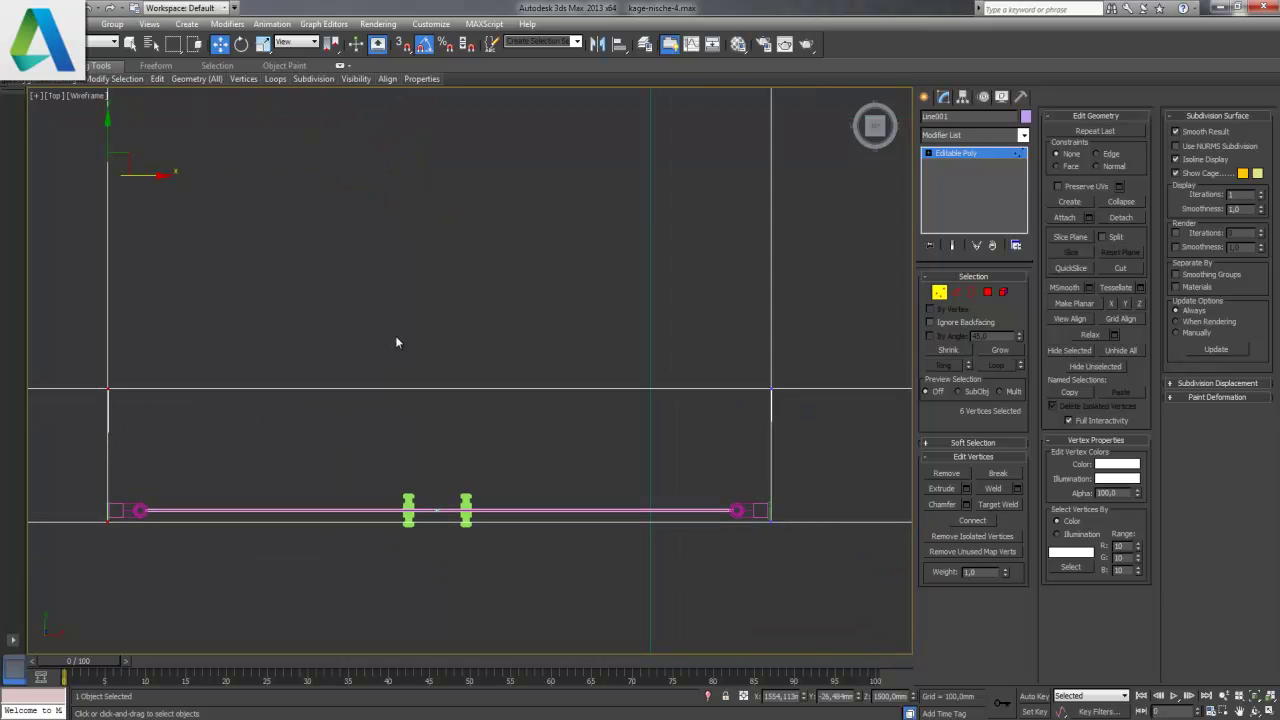
{"action": "left_click", "coordinate": [939, 292]}
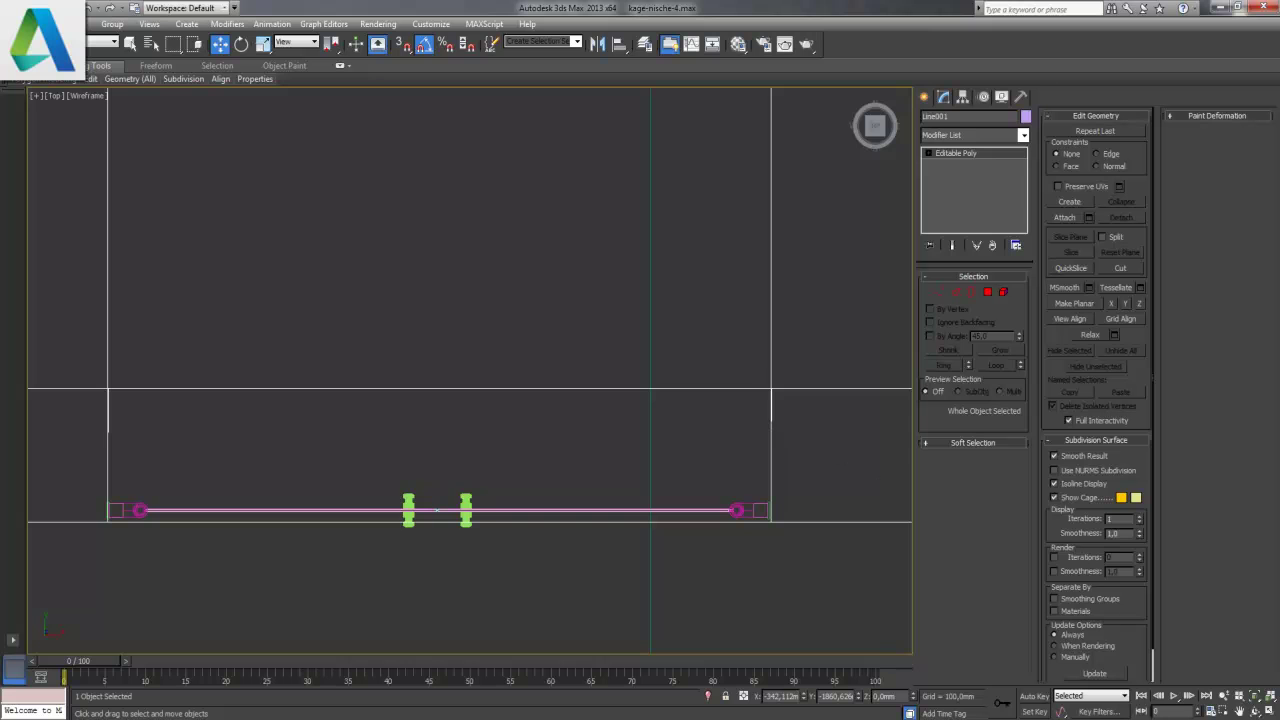
{"action": "key", "text": "alt+w"}
- Maximize the Perspective viewport and zoom in to frame the door in the niche
{"action": "left_click", "coordinate": [777, 494]}
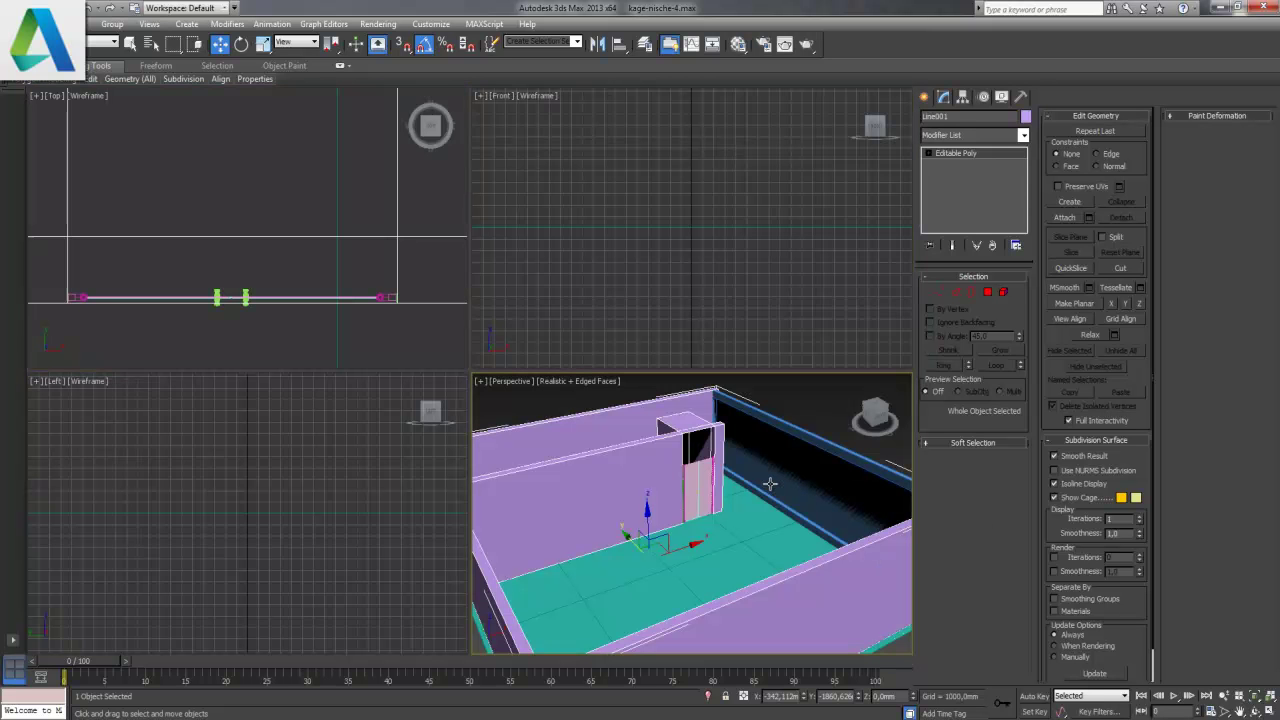
{"action": "key", "text": "alt+w"}
{"action": "key", "text": "alt+z"}
{"action": "mouse_move", "coordinate": [527, 465]}
{"action": "left_mouse_down"}
{"action": "mouse_move", "coordinate": [537, 429]}
{"action": "mouse_move", "coordinate": [581, 410]}
{"action": "left_mouse_up"}
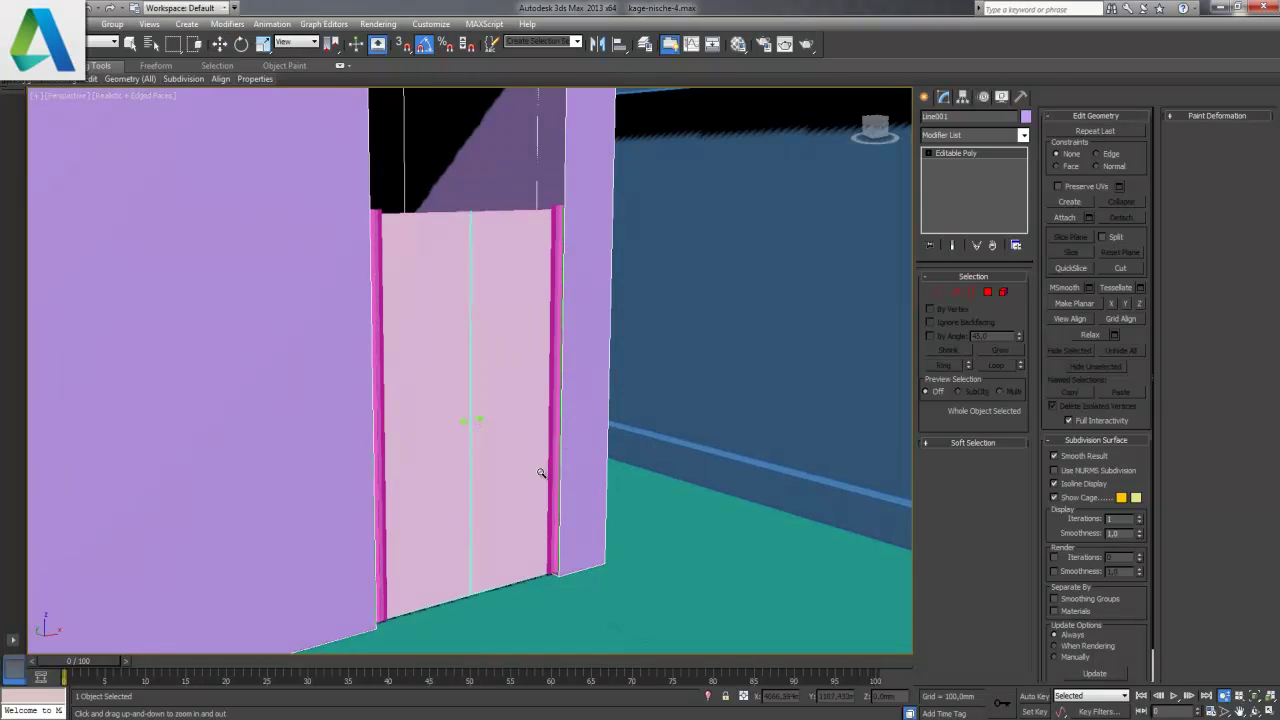
{"action": "left_click_drag", "start_coordinate": [534, 497], "coordinate": [574, 401]}
{"action": "mouse_move", "coordinate": [560, 473]}
{"action": "left_mouse_down"}
{"action": "mouse_move", "coordinate": [594, 400]}
{"action": "mouse_move", "coordinate": [582, 475]}
{"action": "left_mouse_up"}
{"action": "mouse_move", "coordinate": [582, 475]}
{"action": "middle_mouse_down"}
{"action": "mouse_move", "coordinate": [610, 507]}
{"action": "mouse_move", "coordinate": [603, 466]}
{"action": "middle_mouse_up"}
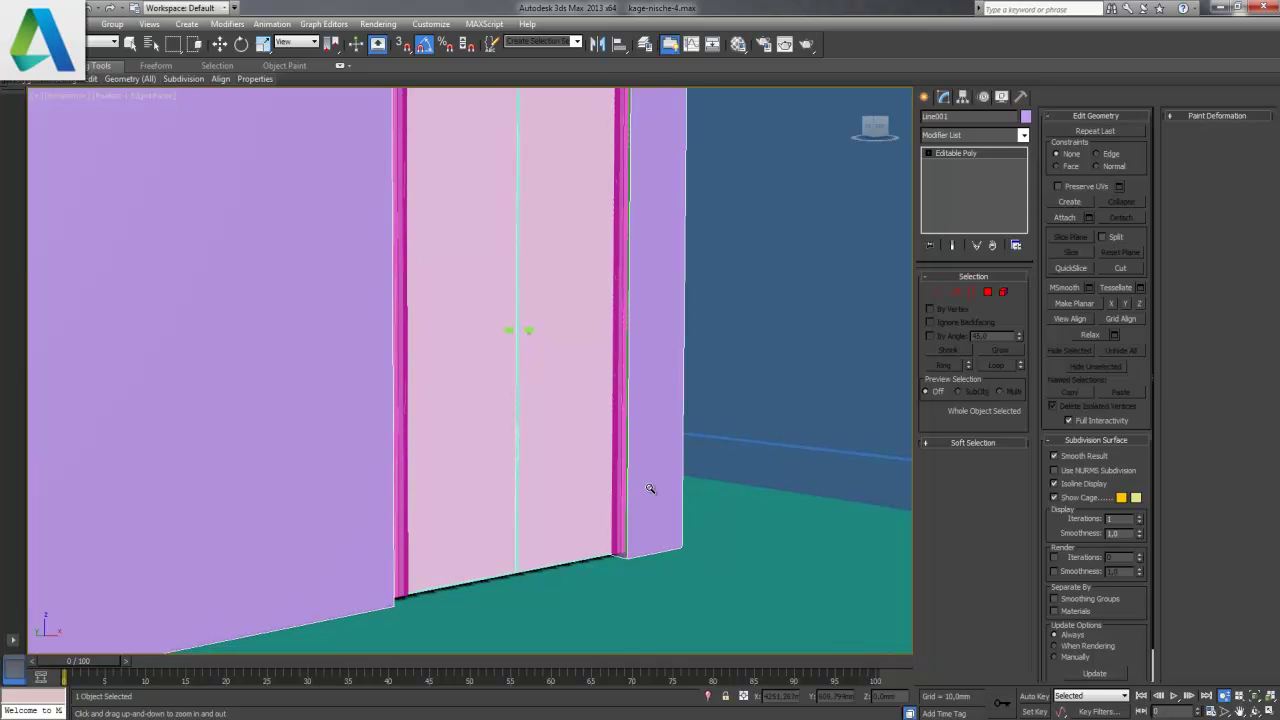
- Nudge the KAGE-NISCHE group sideways and down to Z ≈ 979.6 mm, then restore four viewports
{"action": "key", "text": "w"}
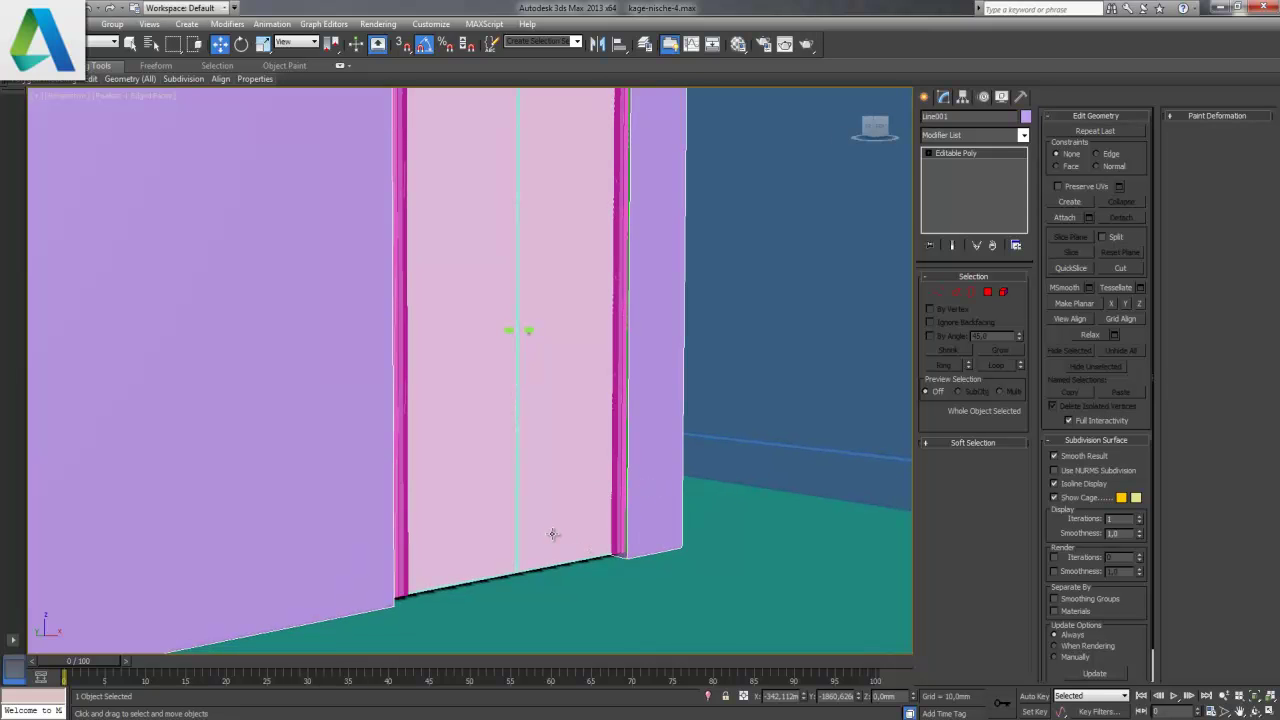
{"action": "left_click", "coordinate": [515, 415]}
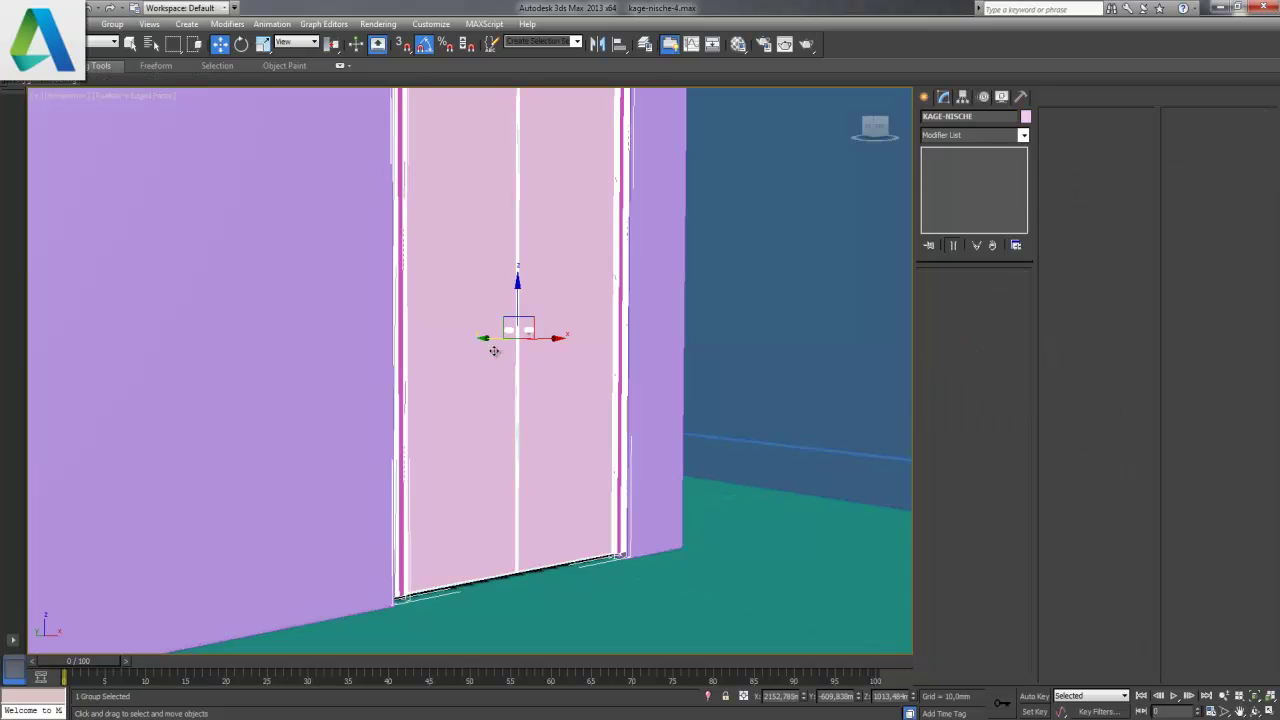
{"action": "left_click_drag", "start_coordinate": [490, 340], "coordinate": [492, 340]}
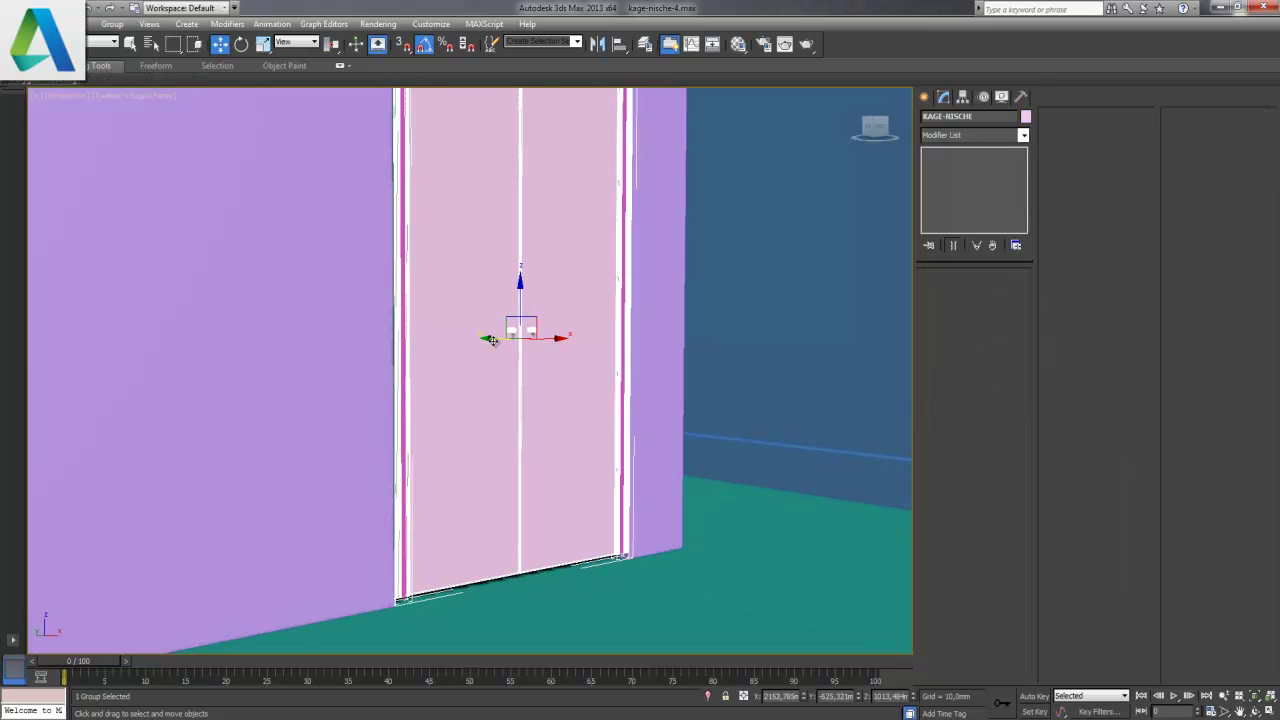
{"action": "left_click_drag", "start_coordinate": [519, 303], "coordinate": [519, 314]}
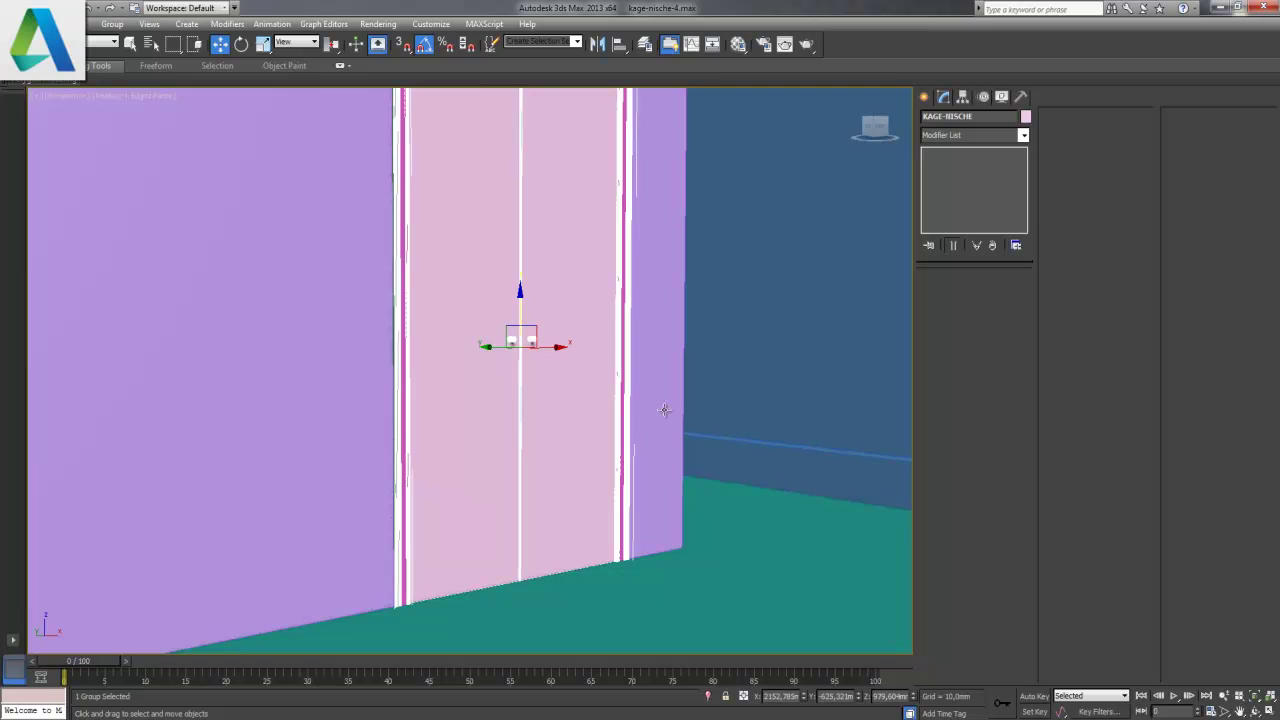
{"action": "left_click", "coordinate": [1270, 708]}
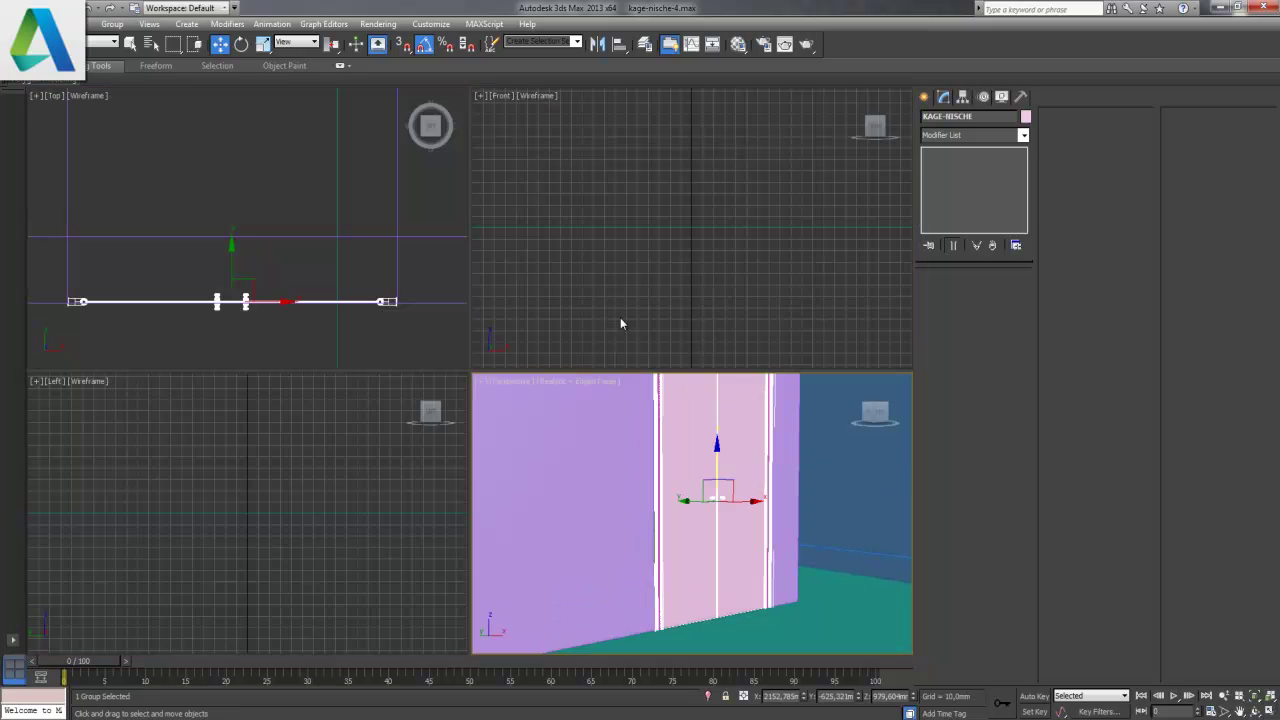
- Hide the grid, maximize and zoom the Front view, and raise the door group slightly
{"action": "scroll", "coordinate": [666, 257], "scroll_direction": "down", "scroll_amount": 3}
{"action": "scroll", "coordinate": [666, 260], "scroll_direction": "down", "scroll_amount": 2}
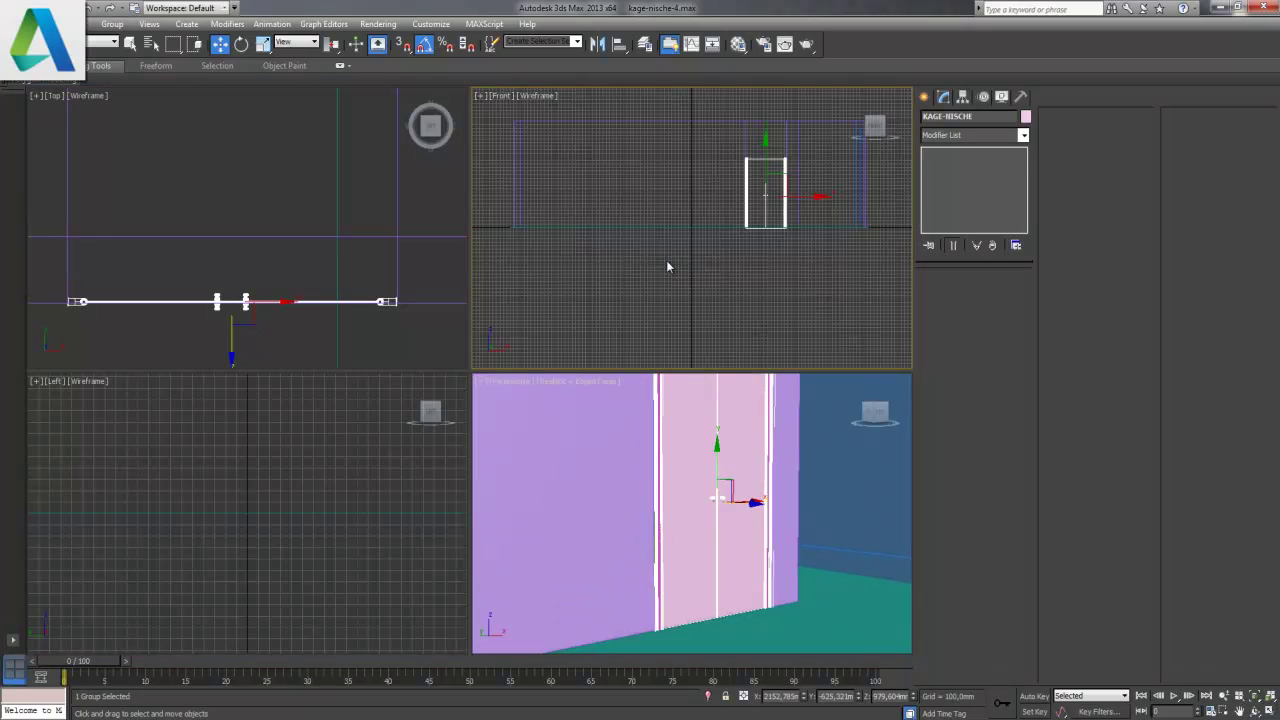
{"action": "key", "text": "g"}
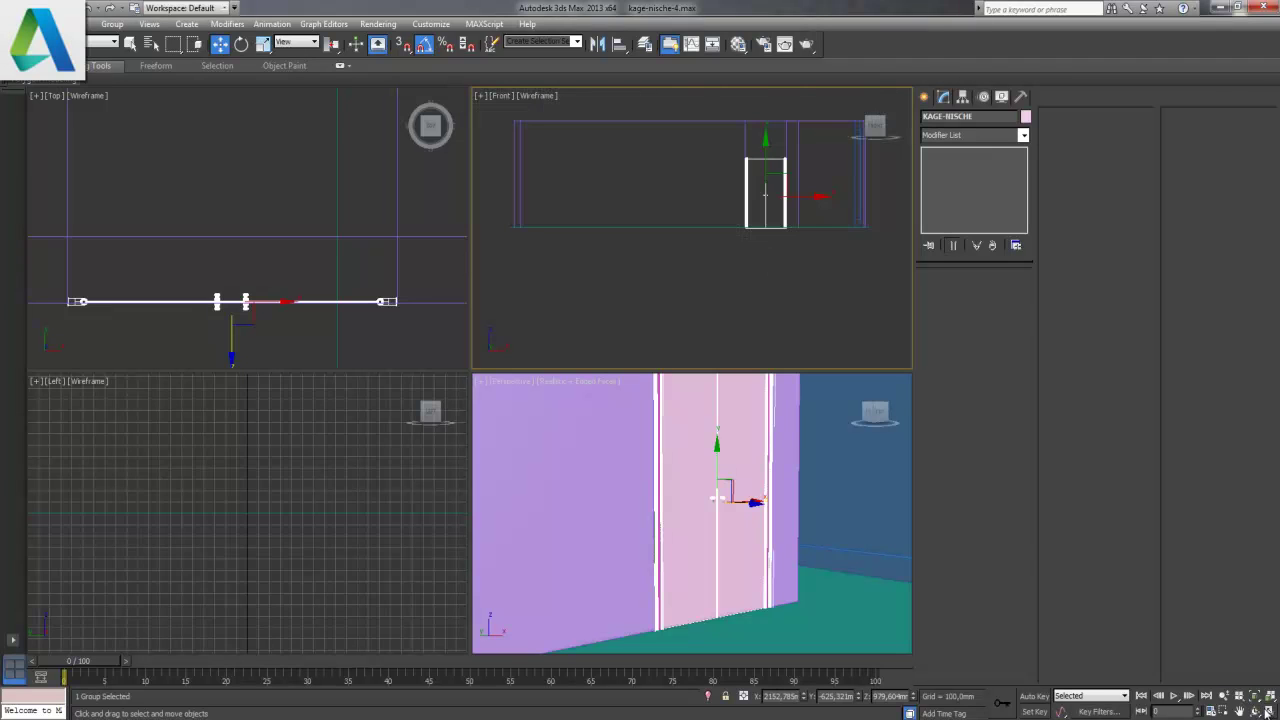
{"action": "left_click", "coordinate": [1270, 710]}
{"action": "mouse_move", "coordinate": [762, 497]}
{"action": "middle_mouse_down"}
{"action": "mouse_move", "coordinate": [646, 503]}
{"action": "mouse_move", "coordinate": [600, 483]}
{"action": "middle_mouse_up"}
{"action": "scroll", "coordinate": [600, 527], "scroll_direction": "up", "scroll_amount": 1}
{"action": "scroll", "coordinate": [593, 530], "scroll_direction": "up", "scroll_amount": 3}
{"action": "scroll", "coordinate": [593, 530], "scroll_direction": "up", "scroll_amount": 2}
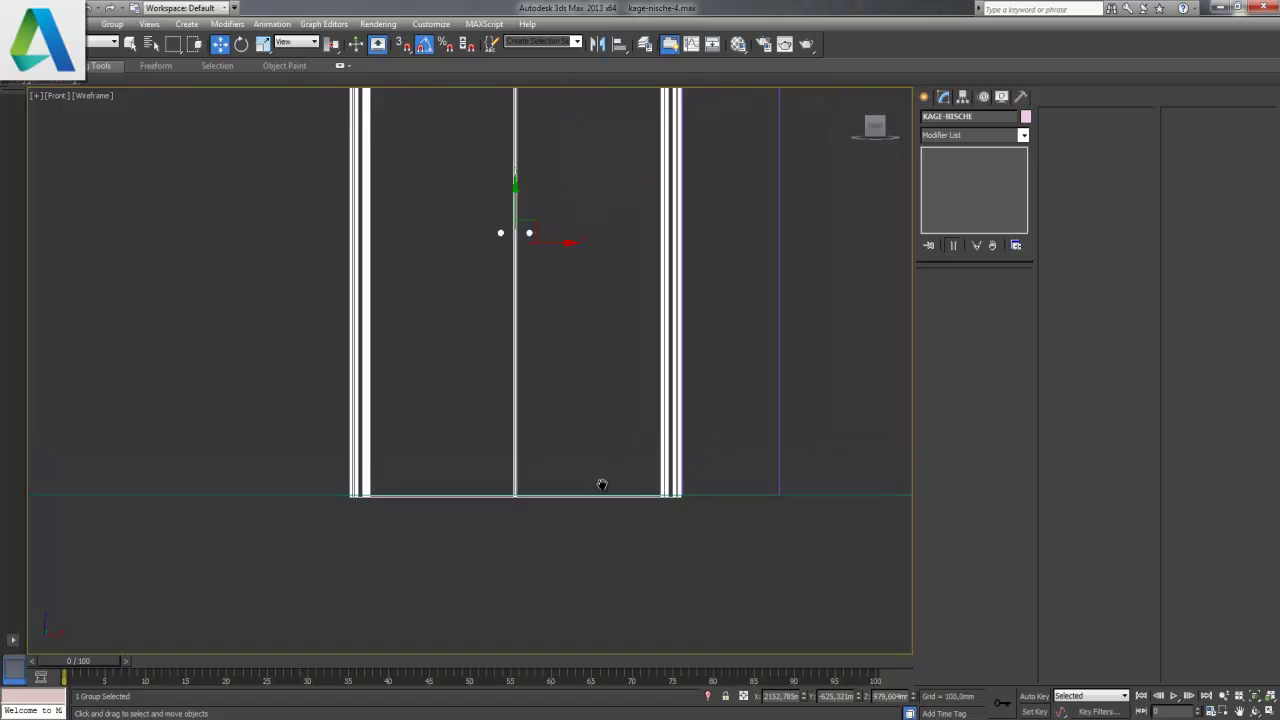
{"action": "scroll", "coordinate": [596, 496], "scroll_direction": "up", "scroll_amount": 1}
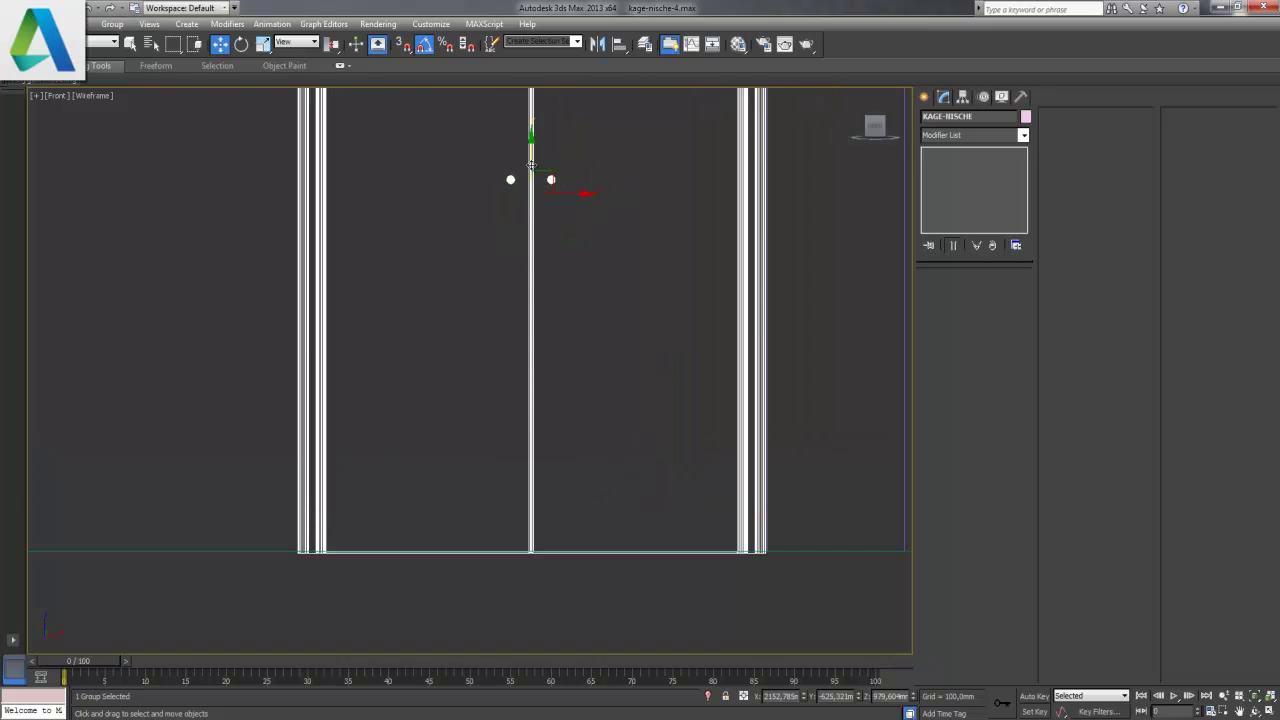
{"action": "left_click_drag", "start_coordinate": [531, 157], "coordinate": [531, 154]}
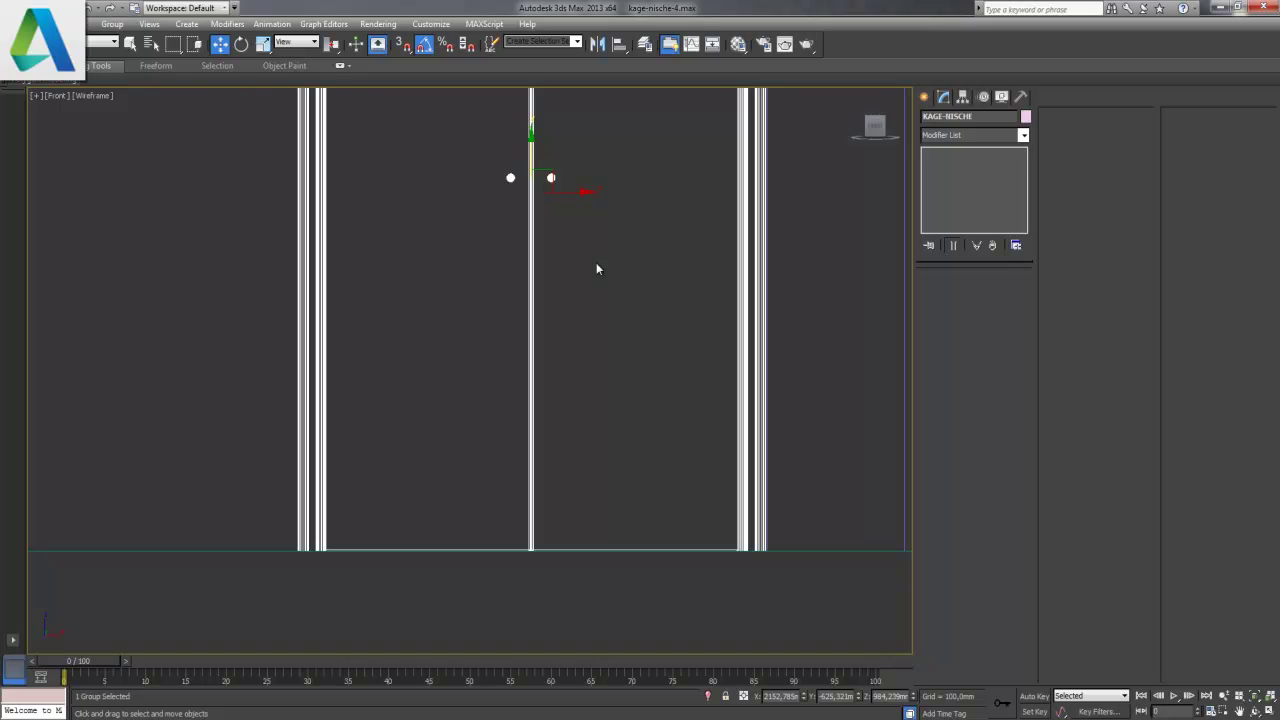
- Inspect the raised door and ceiling in a maximized Perspective view
{"action": "key", "text": "alt+w"}
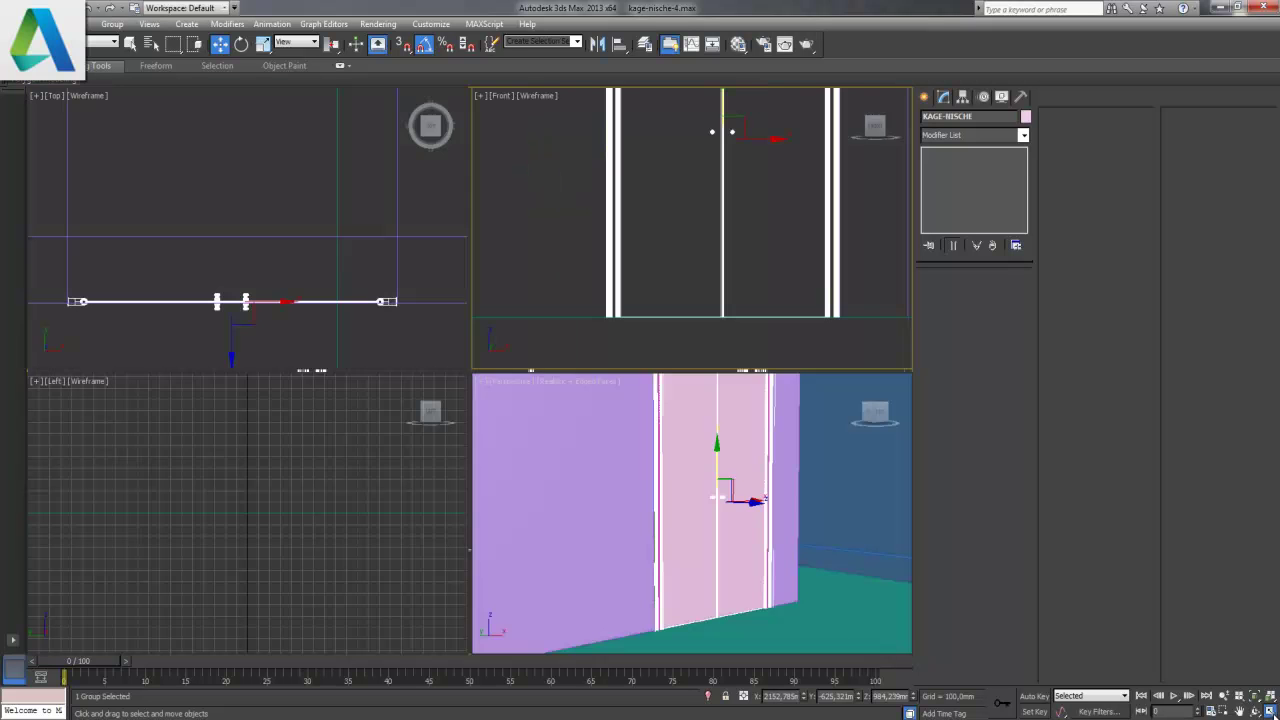
{"action": "right_click", "coordinate": [790, 548]}
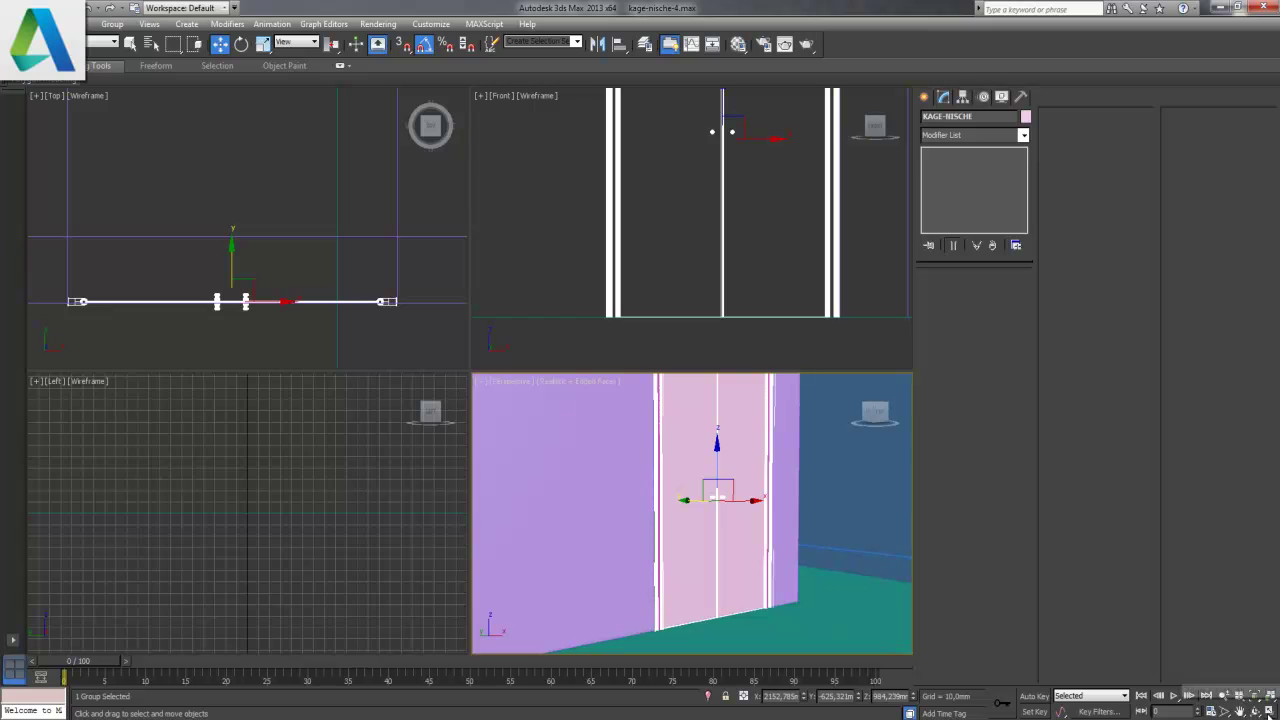
{"action": "left_click", "coordinate": [1269, 711]}
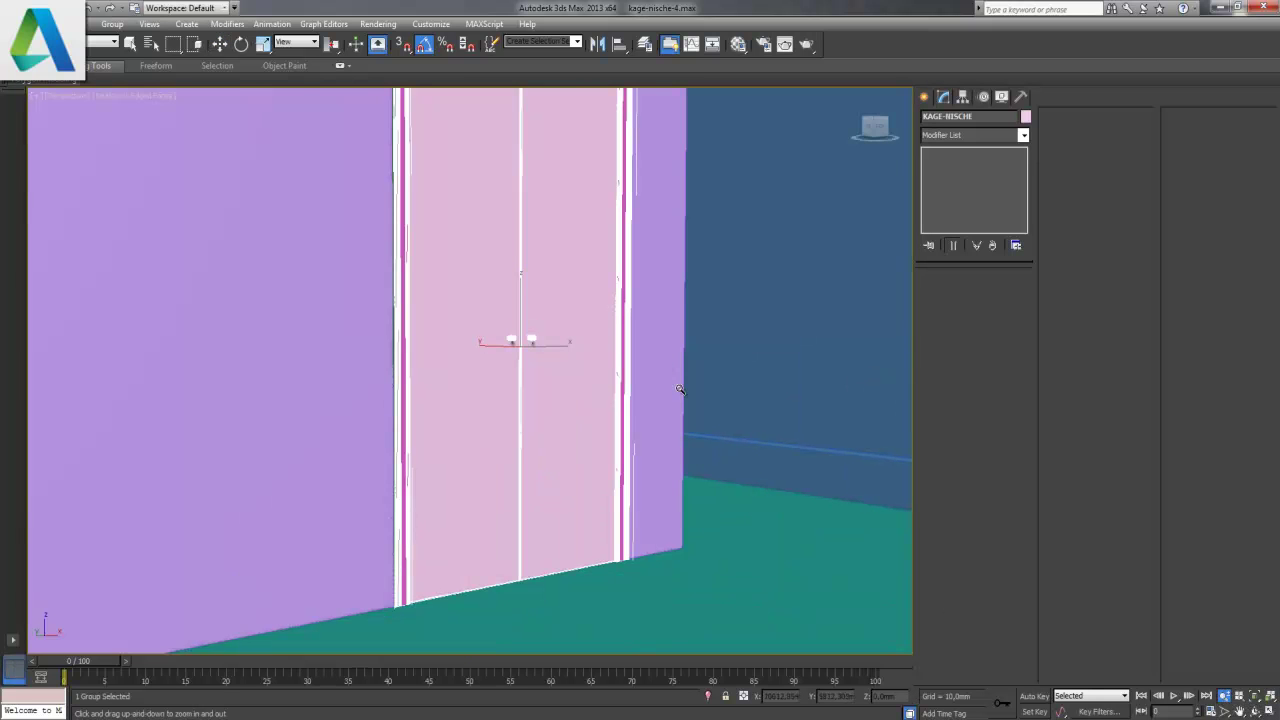
{"action": "left_click_drag", "start_coordinate": [681, 301], "coordinate": [677, 309]}
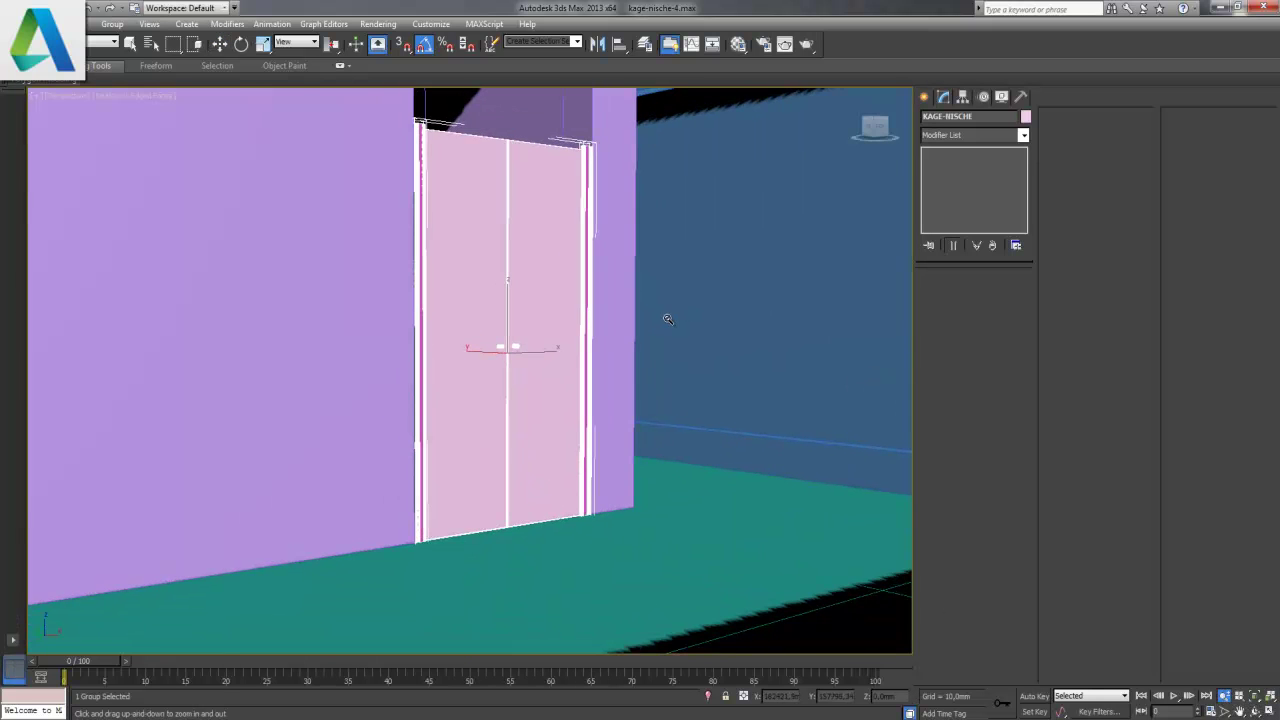
{"action": "middle_click_drag", "start_coordinate": [666, 318], "coordinate": [668, 369]}
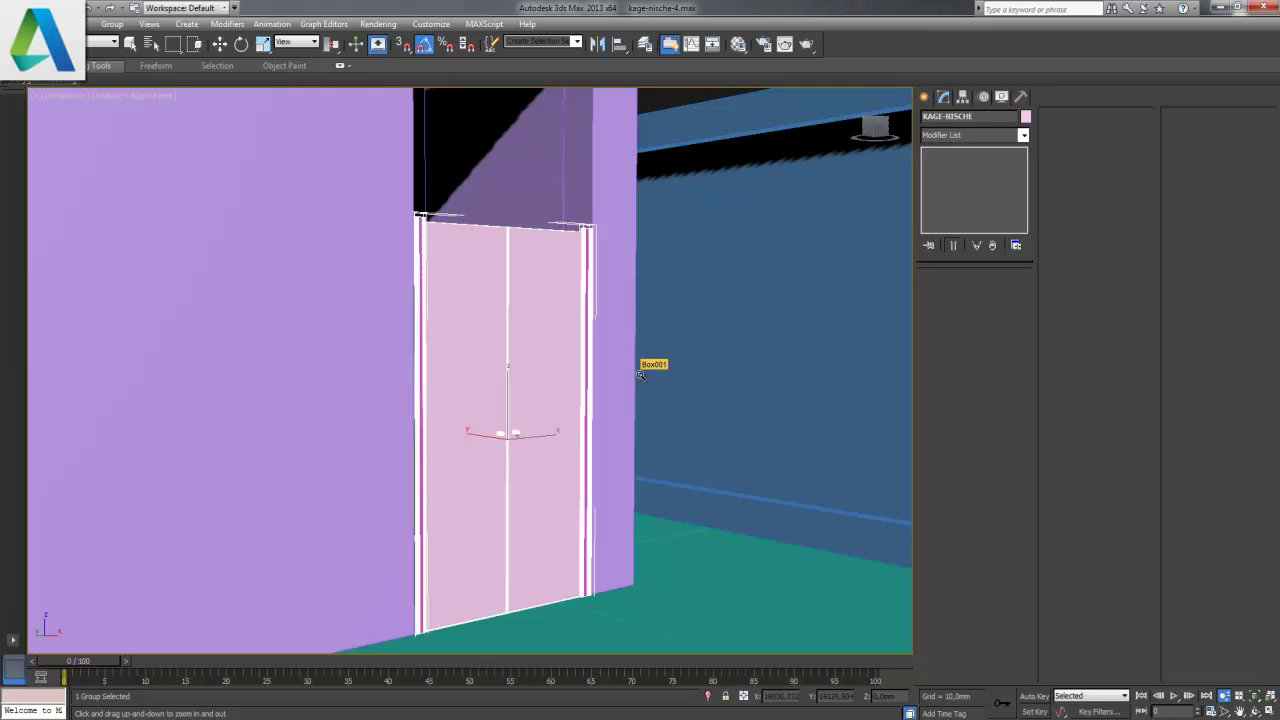
{"action": "left_click_drag", "start_coordinate": [684, 443], "coordinate": [689, 406]}
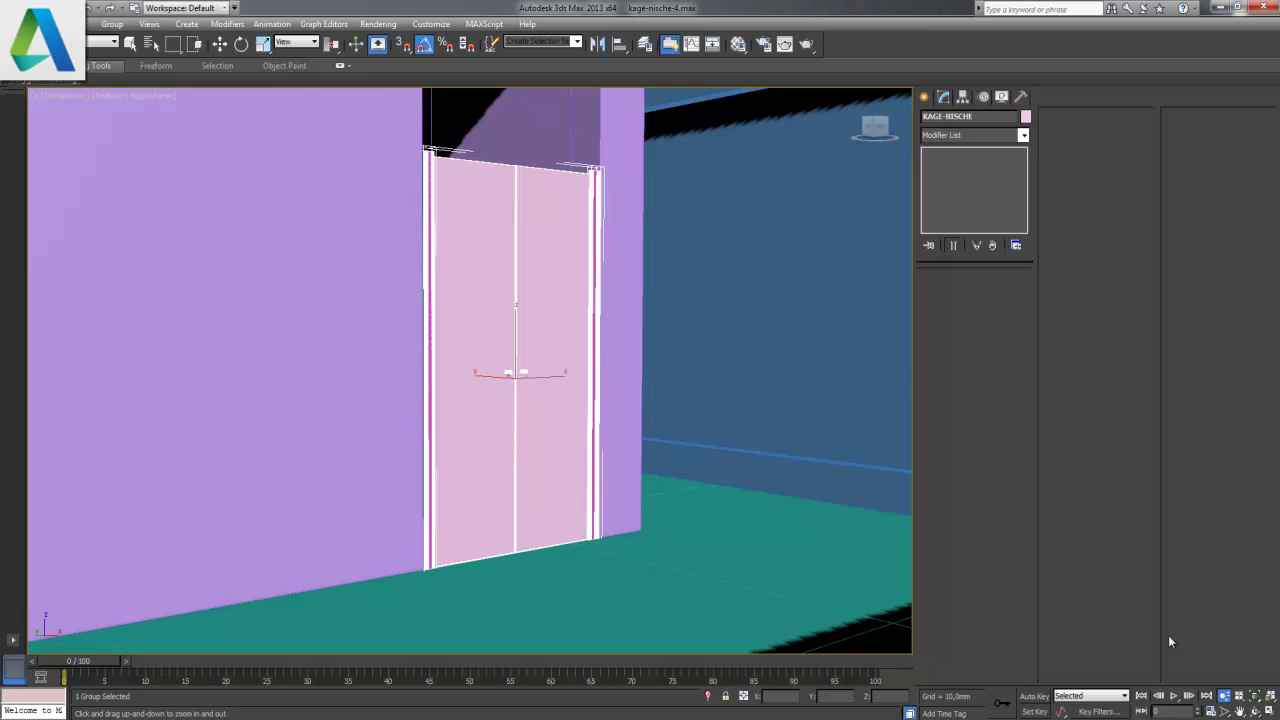
- Reframe the maximized Front view on the door and show the Standard Primitives object types
{"action": "left_click", "coordinate": [1270, 711]}
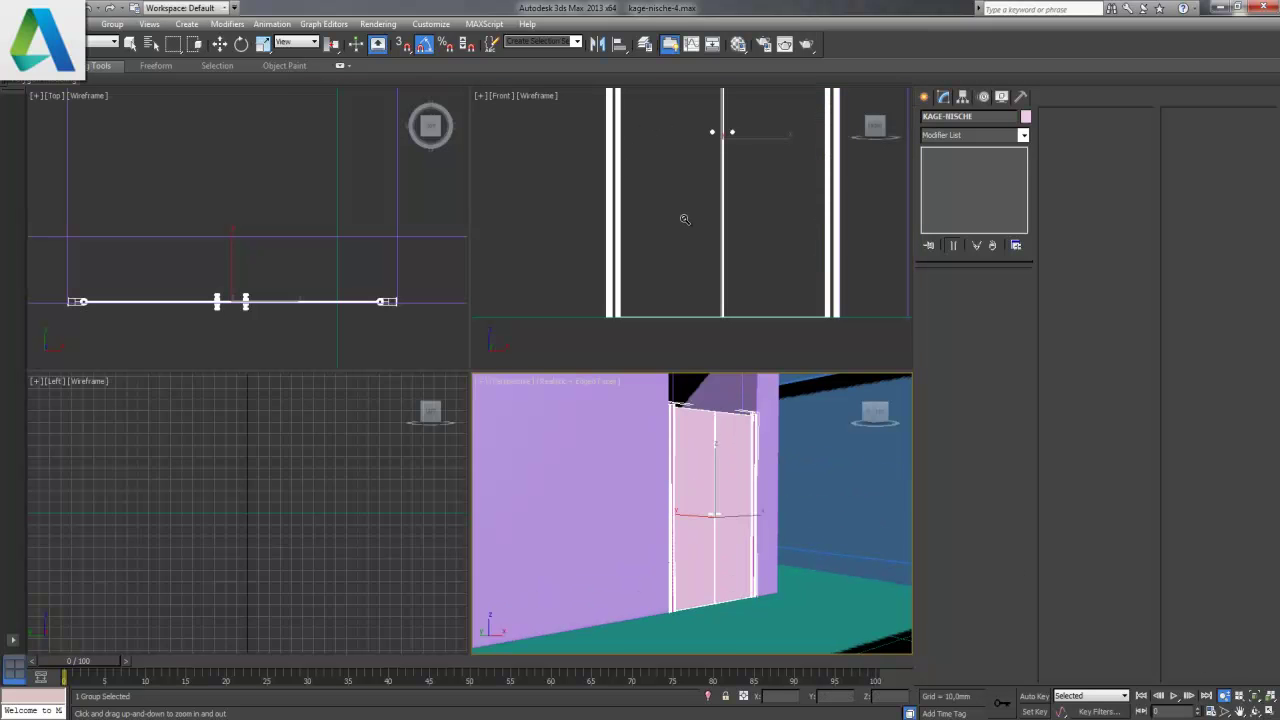
{"action": "left_click", "coordinate": [1270, 711]}
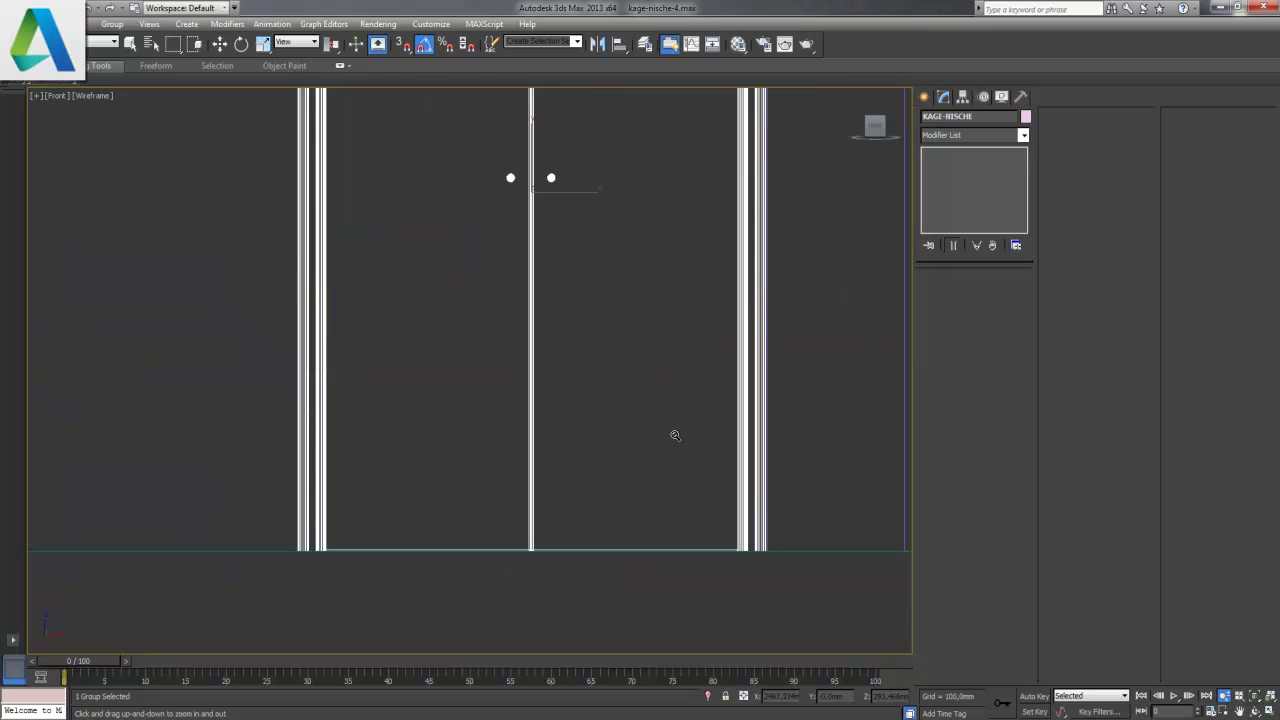
{"action": "left_click_drag", "start_coordinate": [600, 371], "coordinate": [604, 471]}
{"action": "mouse_move", "coordinate": [414, 306]}
{"action": "middle_mouse_down"}
{"action": "mouse_move", "coordinate": [500, 354]}
{"action": "mouse_move", "coordinate": [626, 381]}
{"action": "mouse_move", "coordinate": [769, 380]}
{"action": "mouse_move", "coordinate": [677, 371]}
{"action": "middle_mouse_up"}
{"action": "left_click_drag", "start_coordinate": [573, 426], "coordinate": [574, 420]}
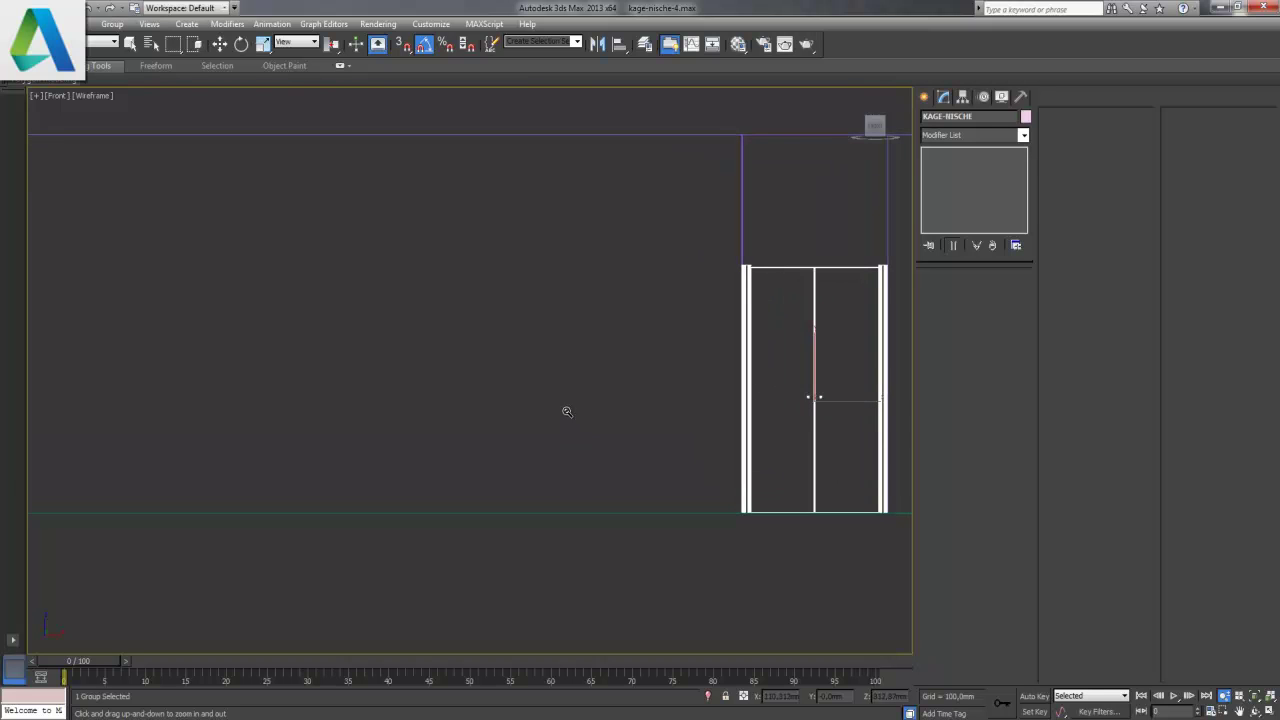
{"action": "left_click", "coordinate": [925, 98]}
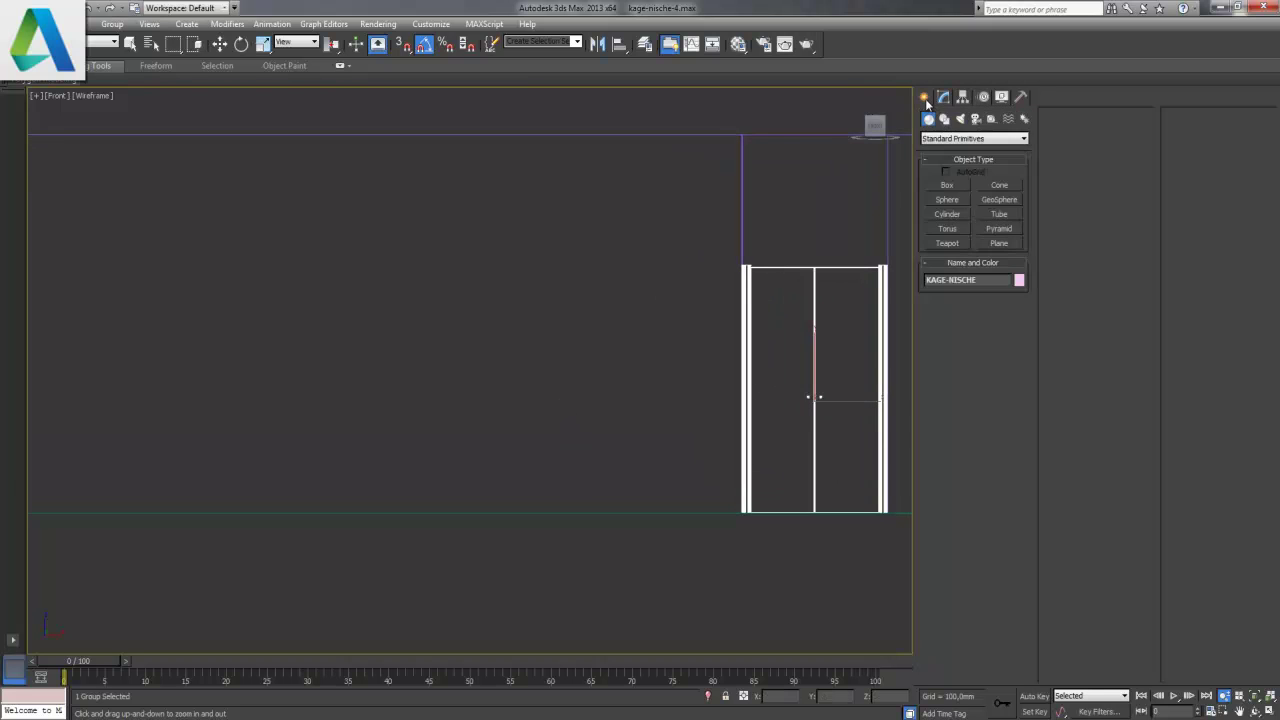
- Create Sphere001 just left of the niche door near its top and nudge it into place
{"action": "left_click", "coordinate": [947, 199]}
{"action": "left_click_drag", "start_coordinate": [640, 268], "coordinate": [677, 298]}
{"action": "right_click", "coordinate": [677, 298]}
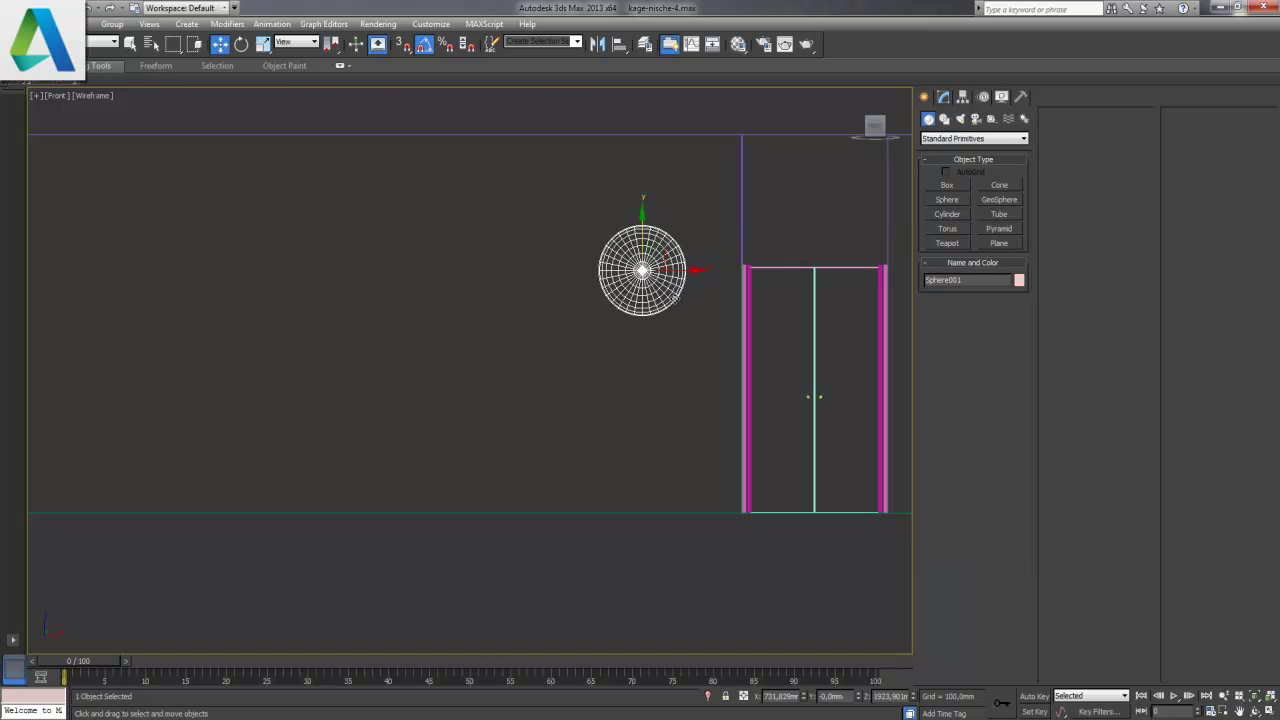
{"action": "left_click", "coordinate": [649, 234]}
{"action": "left_click", "coordinate": [649, 234]}
{"action": "left_click_drag", "start_coordinate": [641, 223], "coordinate": [642, 243]}
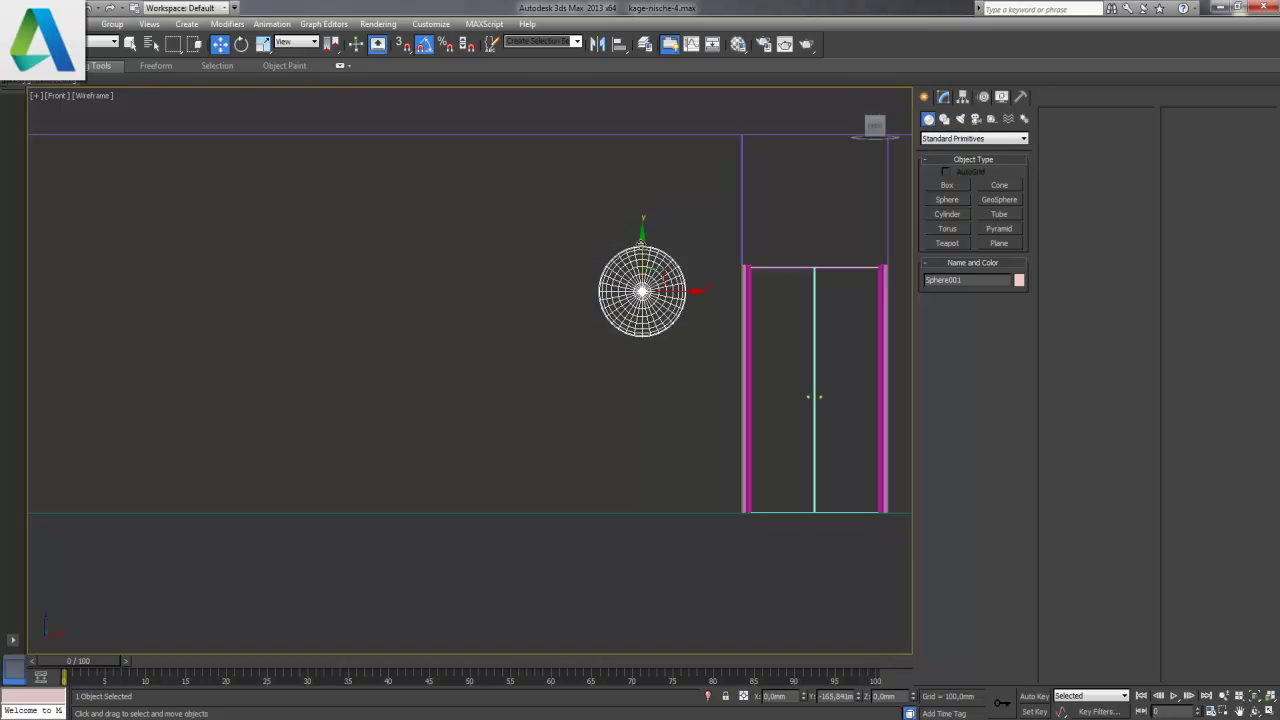
{"action": "left_click_drag", "start_coordinate": [690, 290], "coordinate": [674, 290]}
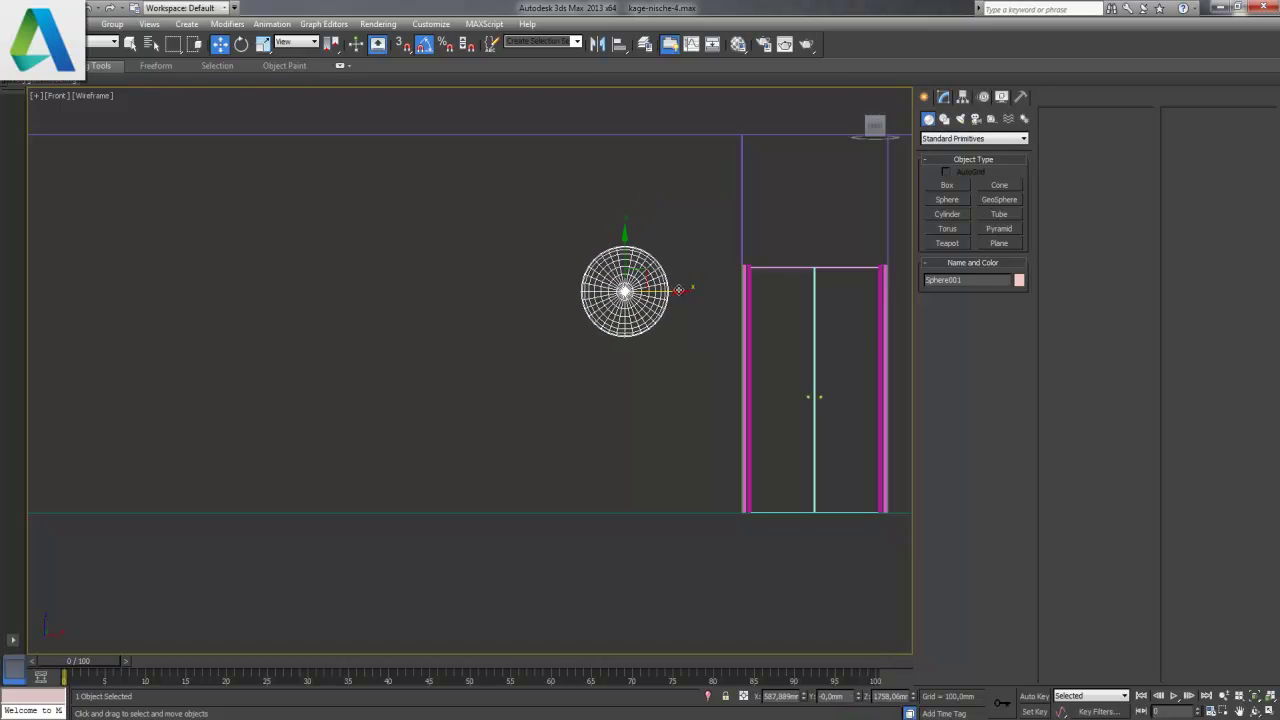
- Frame Sphere001 in a maximized, zoomed-in Left viewport
{"action": "left_click", "coordinate": [1268, 711]}
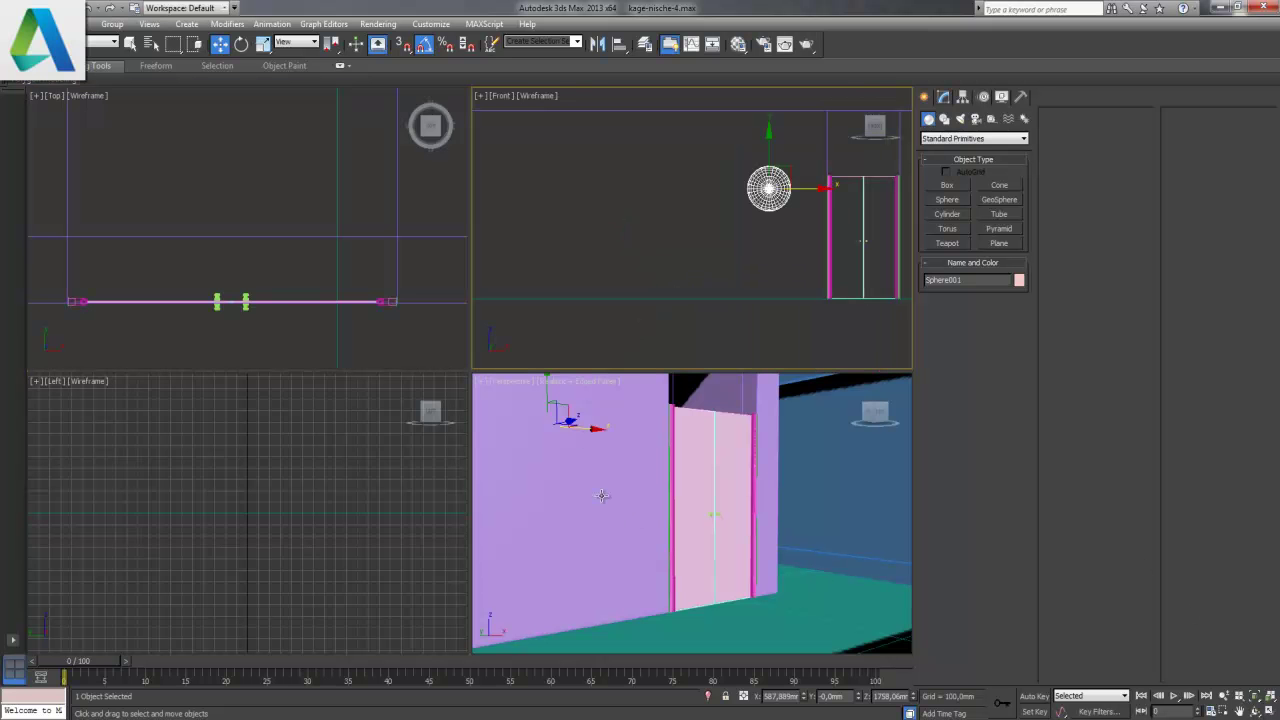
{"action": "right_click", "coordinate": [290, 471]}
{"action": "key", "text": "g"}
{"action": "key", "text": "z"}
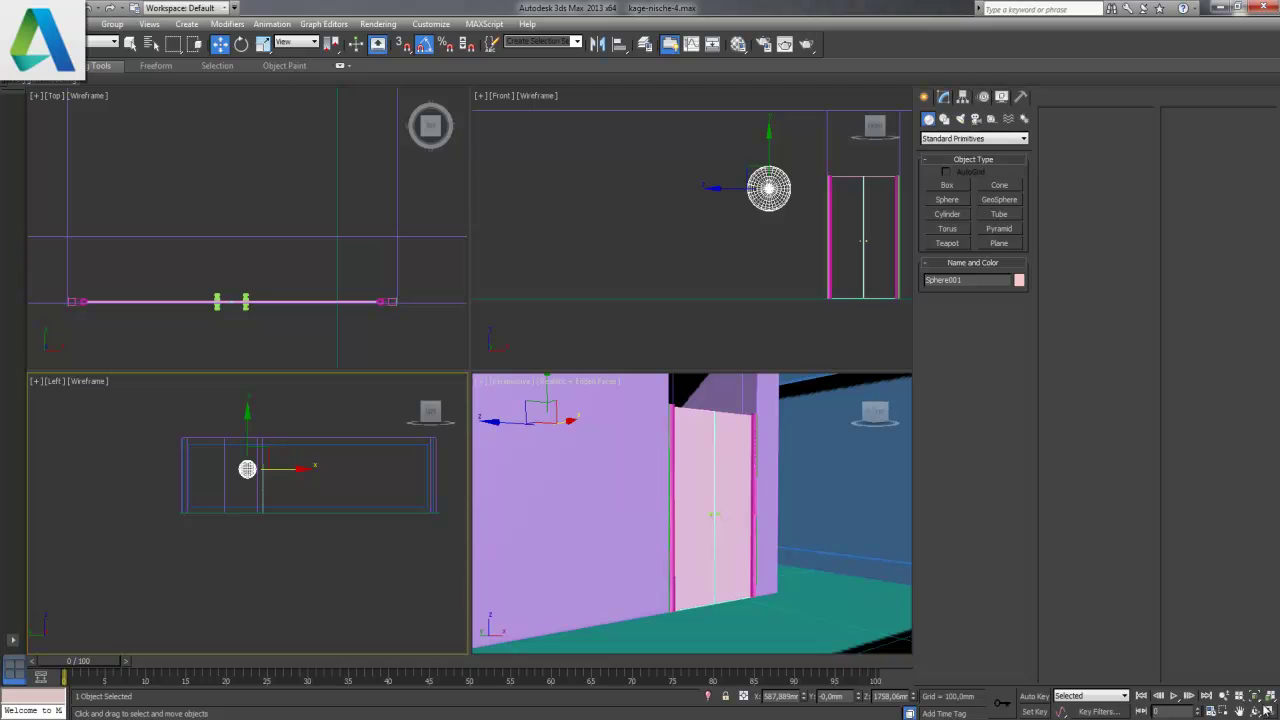
{"action": "left_click", "coordinate": [1268, 711]}
{"action": "middle_click_drag", "start_coordinate": [542, 341], "coordinate": [533, 435]}
{"action": "scroll", "coordinate": [533, 435], "scroll_direction": "up", "scroll_amount": 5}
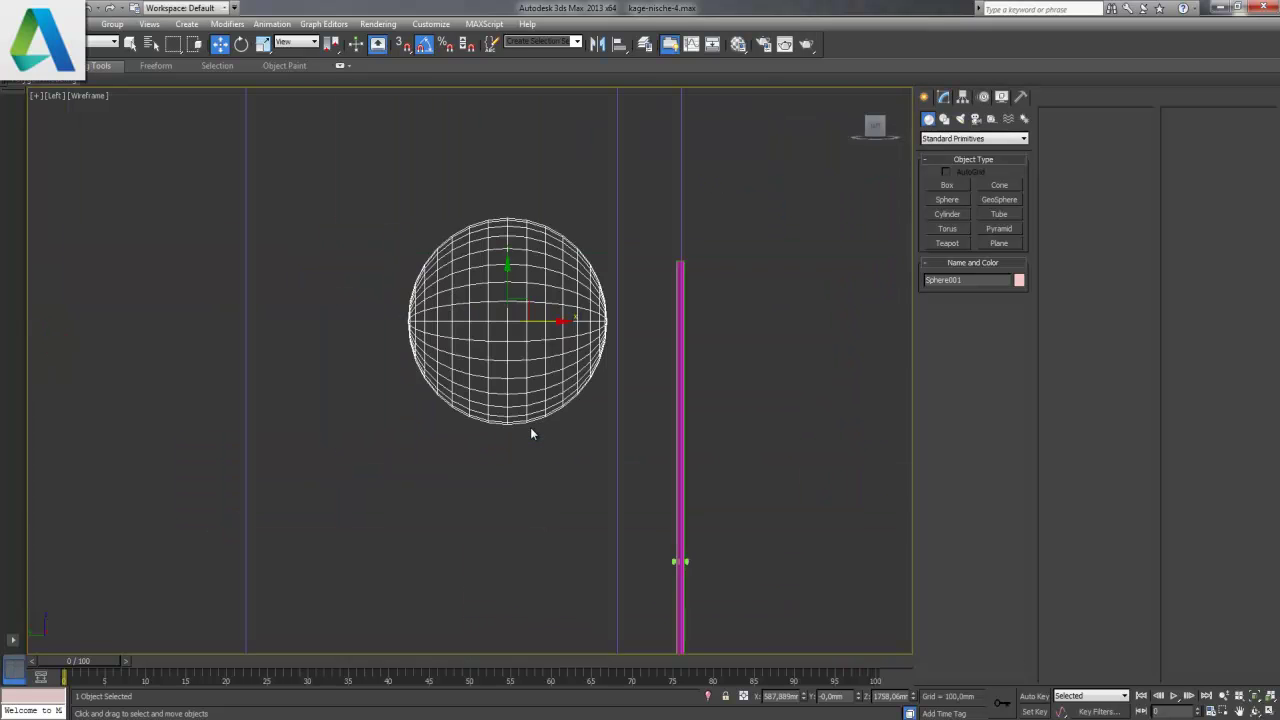
{"action": "scroll", "coordinate": [530, 427], "scroll_direction": "up", "scroll_amount": 3}
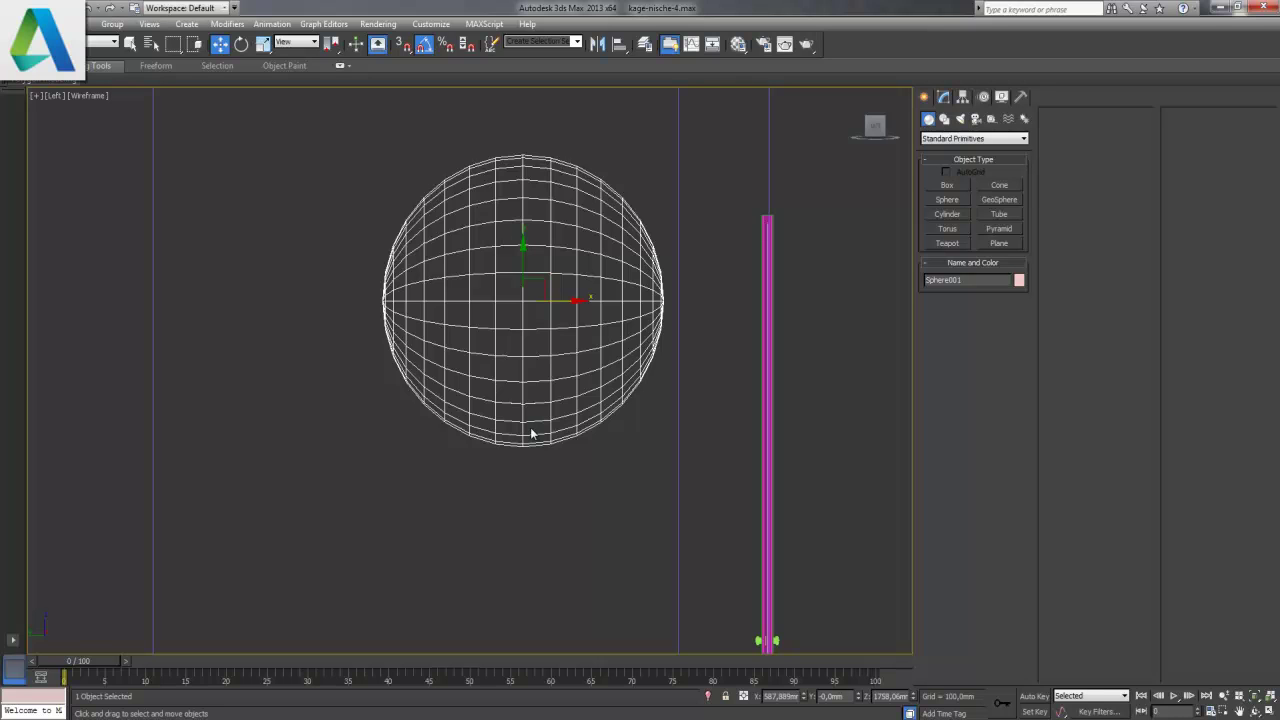
- Convert the sphere to Editable Poly and delete half its vertices, leaving a hemisphere
{"action": "right_click", "coordinate": [548, 310]}
{"action": "left_click", "coordinate": [735, 447]}
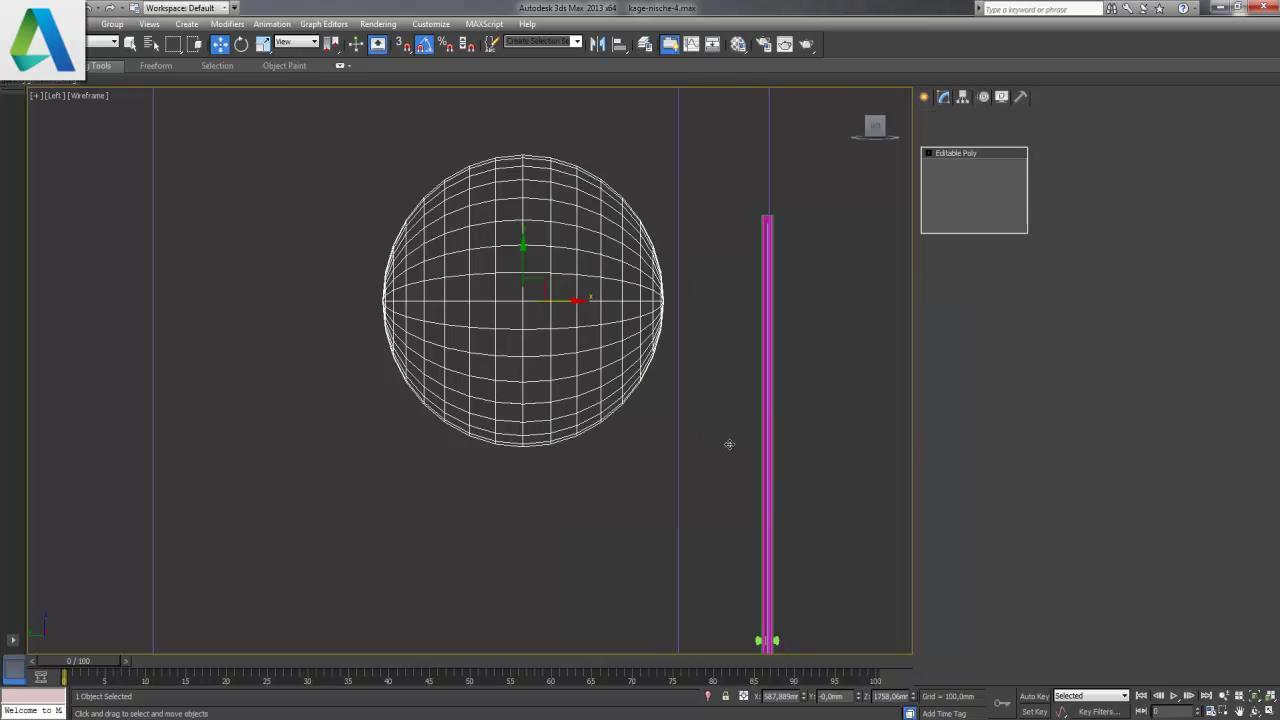
{"action": "left_click", "coordinate": [938, 292]}
{"action": "left_click_drag", "start_coordinate": [356, 136], "coordinate": [503, 505]}
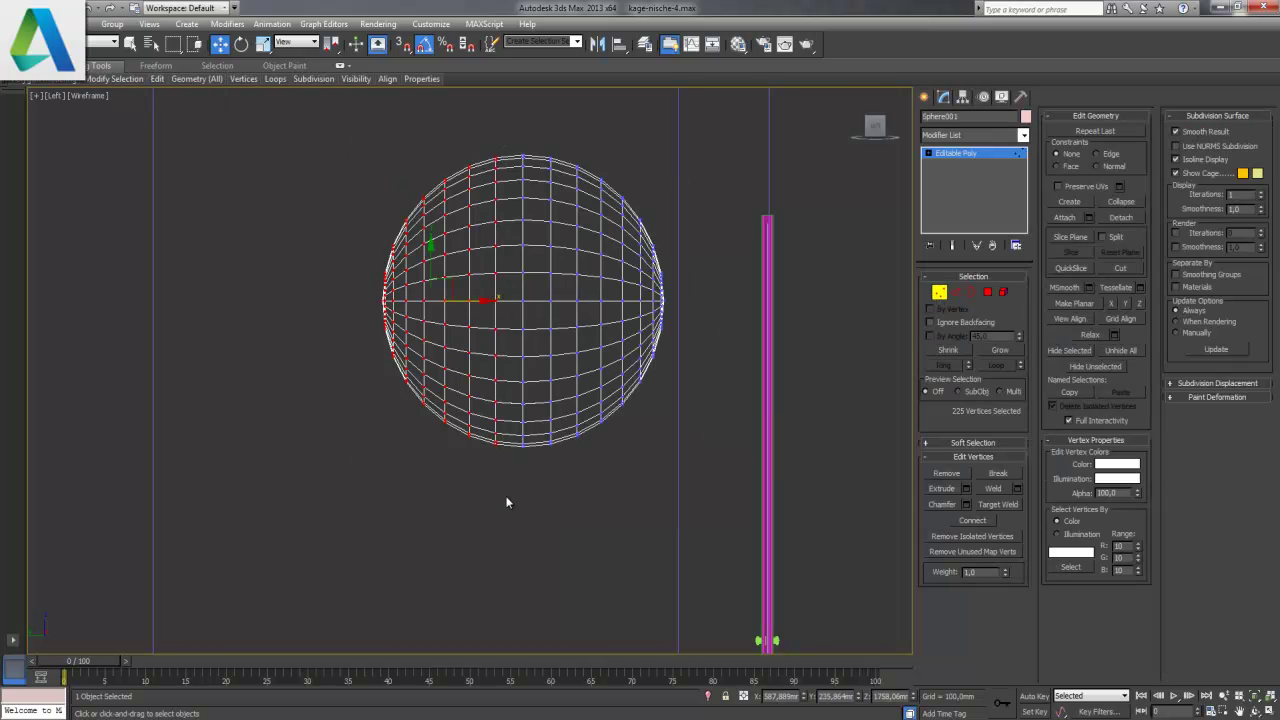
{"action": "key", "text": "Delete"}
{"action": "left_click", "coordinate": [938, 292]}
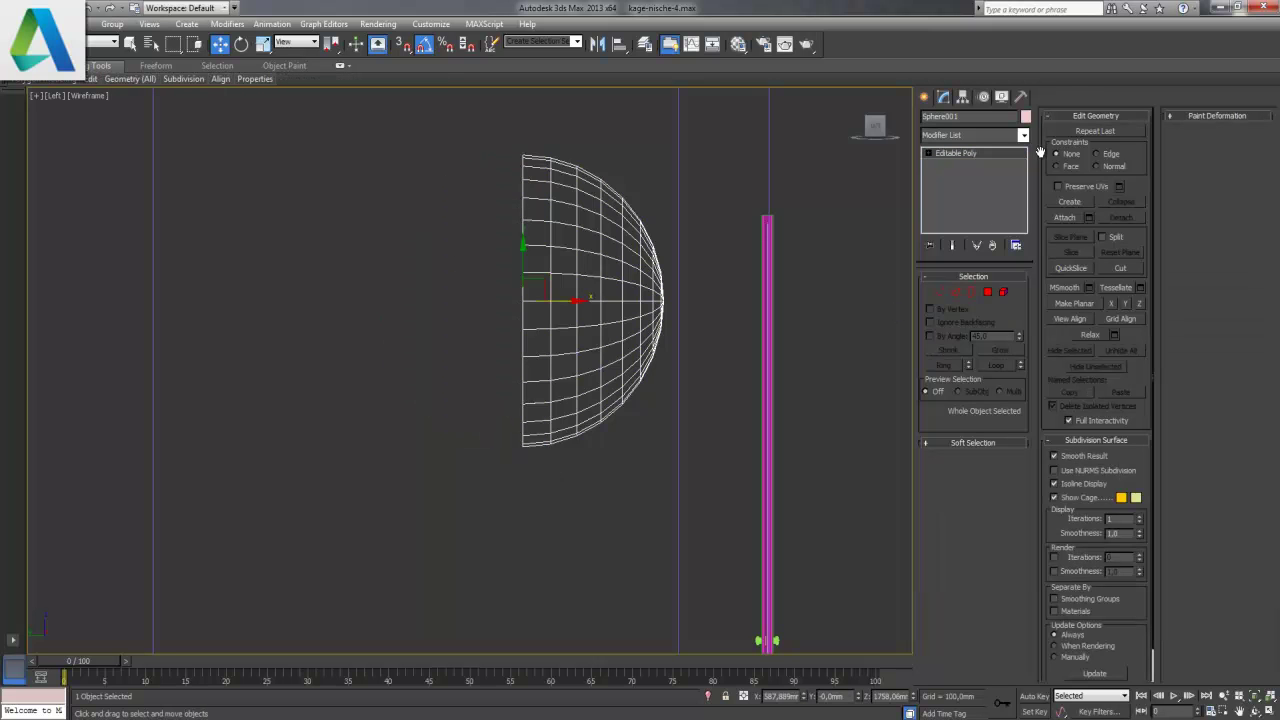
- Add an FFD 4x4x4 modifier and push its right control points left to flatten the dome
{"action": "left_click", "coordinate": [990, 136]}
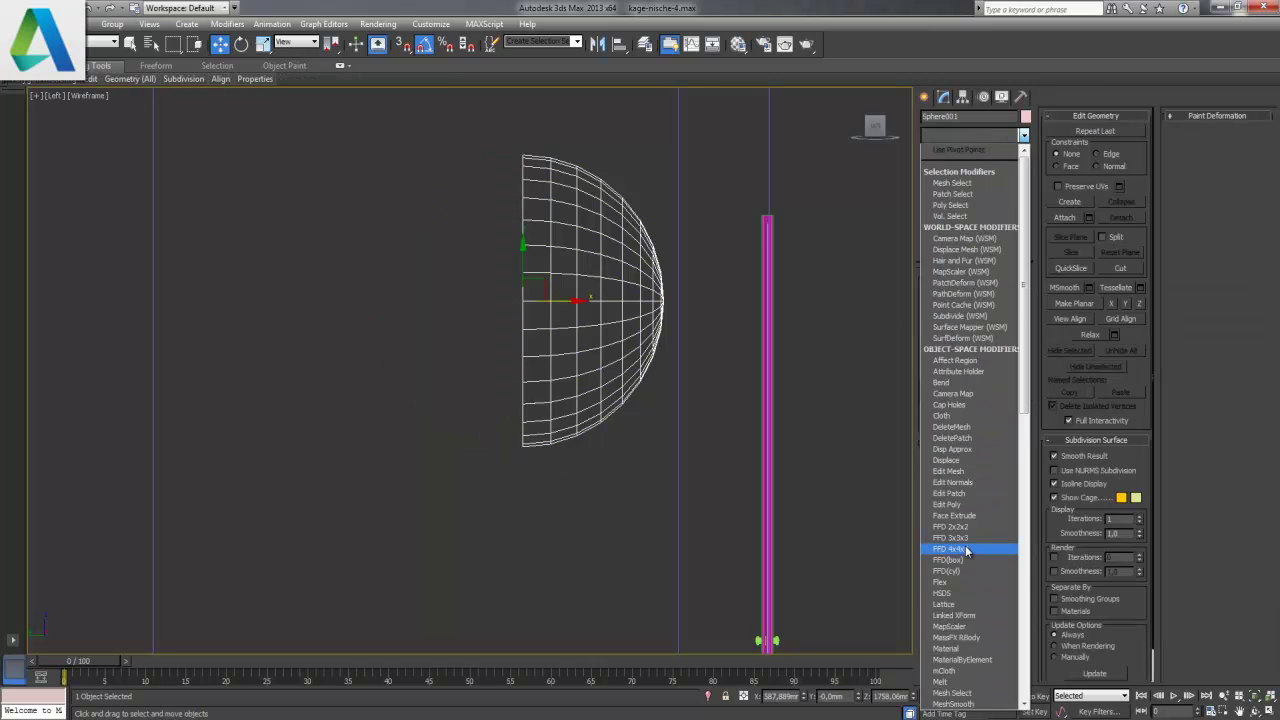
{"action": "left_click", "coordinate": [960, 548]}
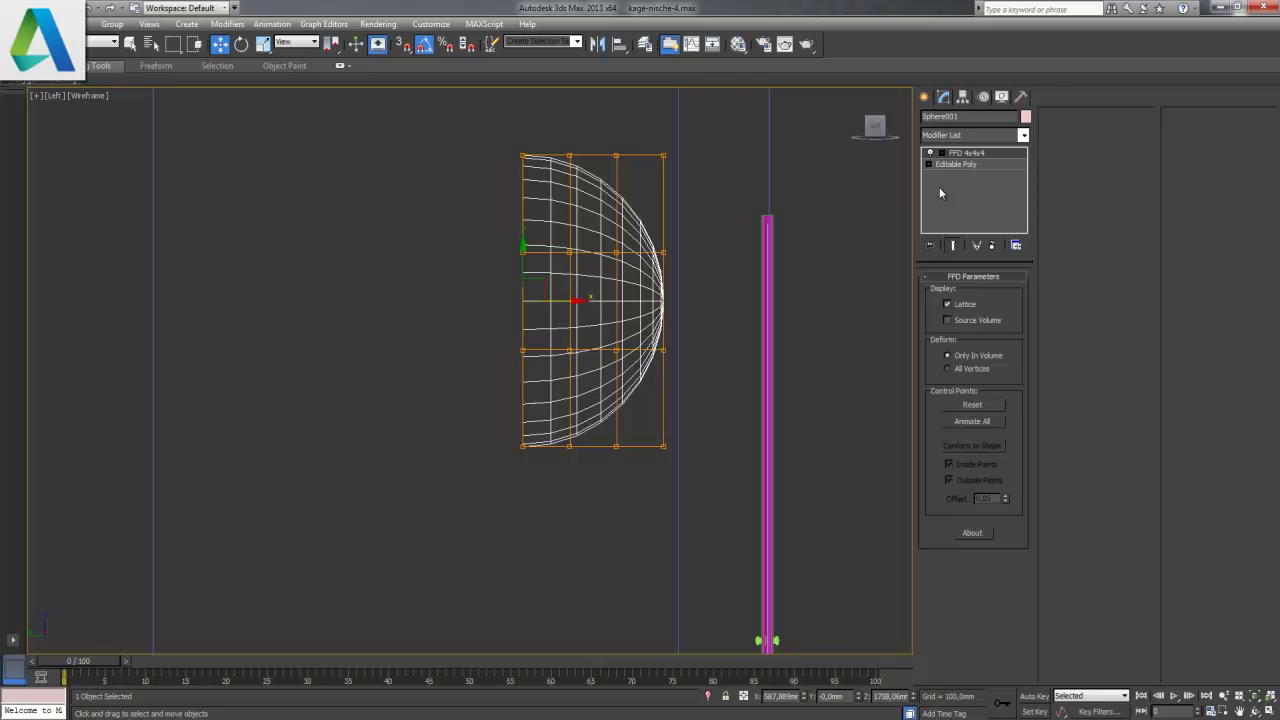
{"action": "left_click", "coordinate": [931, 152]}
{"action": "left_click", "coordinate": [978, 164]}
{"action": "mouse_move", "coordinate": [637, 123]}
{"action": "left_mouse_down"}
{"action": "mouse_move", "coordinate": [704, 517]}
{"action": "mouse_move", "coordinate": [530, 466]}
{"action": "left_mouse_up"}
{"action": "left_click_drag", "start_coordinate": [714, 430], "coordinate": [600, 230]}
{"action": "left_click_drag", "start_coordinate": [667, 300], "coordinate": [627, 294]}
- Keep pulling control point columns left to thin the dome, then exit the lattice sub-level
{"action": "left_click_drag", "start_coordinate": [709, 529], "coordinate": [568, 133]}
{"action": "left_click_drag", "start_coordinate": [651, 300], "coordinate": [614, 300]}
{"action": "mouse_move", "coordinate": [666, 508]}
{"action": "left_mouse_down"}
{"action": "mouse_move", "coordinate": [587, 311]}
{"action": "mouse_move", "coordinate": [535, 129]}
{"action": "left_mouse_up"}
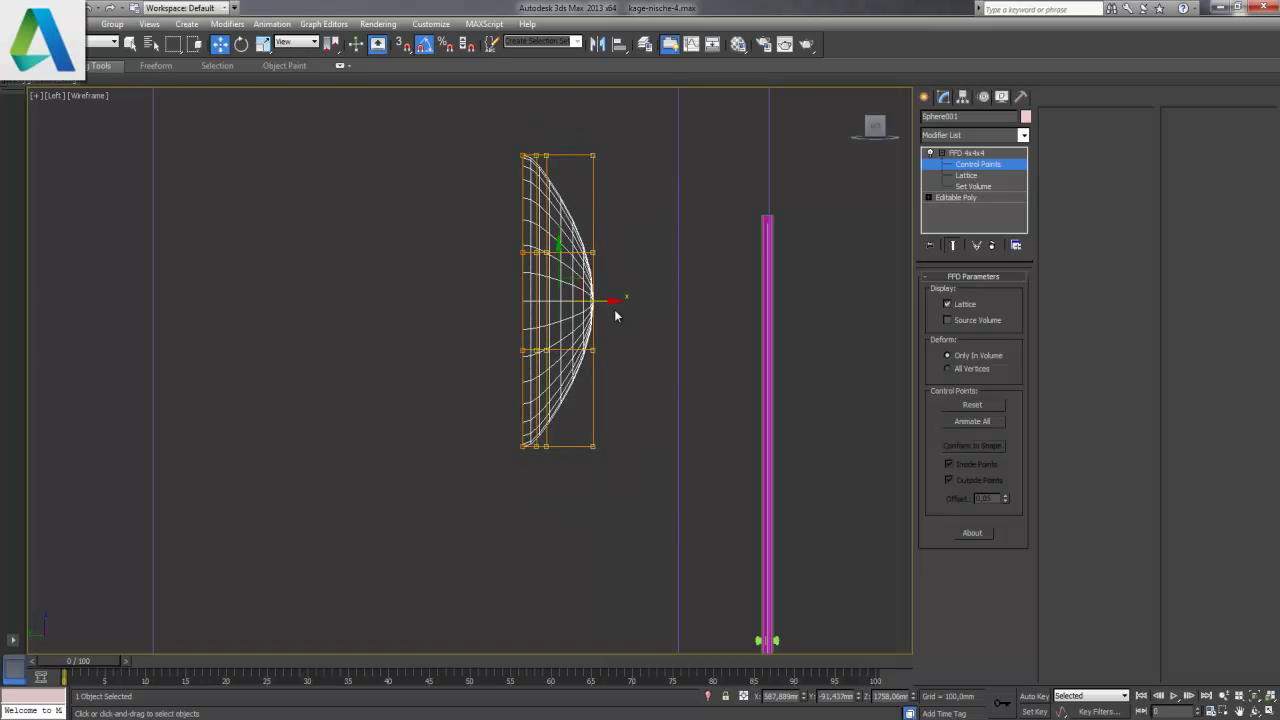
{"action": "left_click_drag", "start_coordinate": [607, 301], "coordinate": [603, 301]}
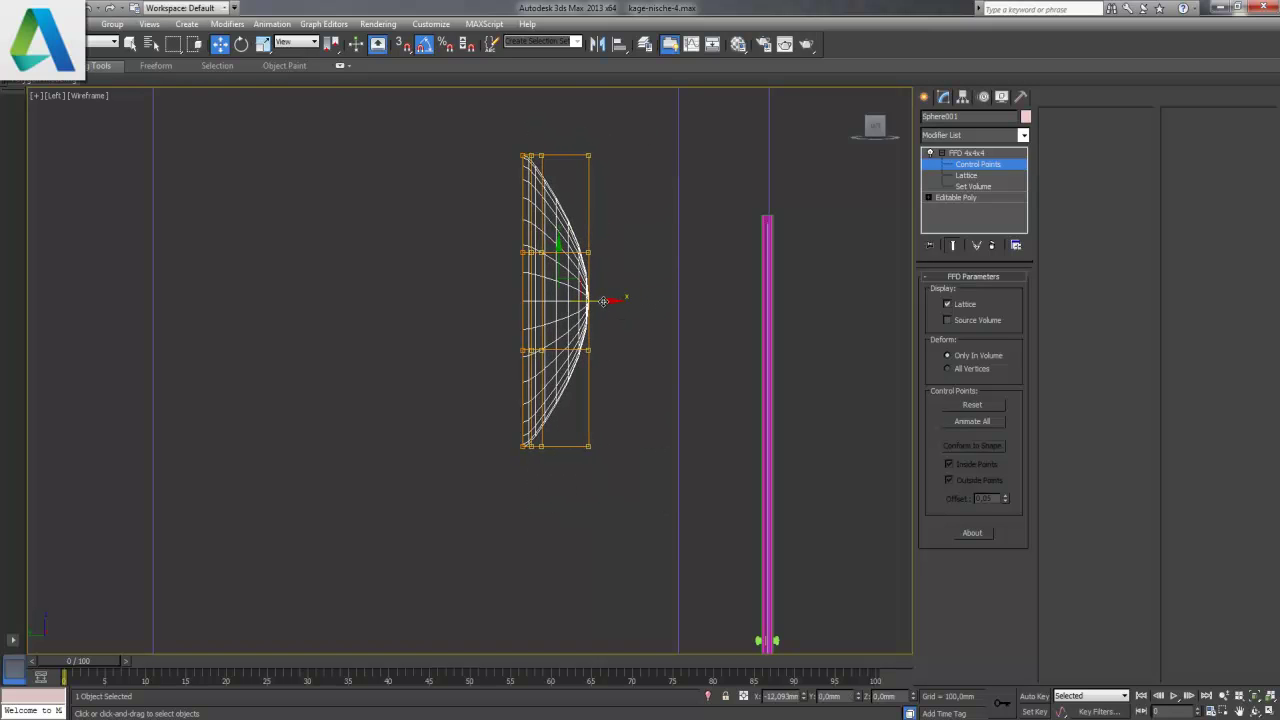
{"action": "mouse_move", "coordinate": [631, 506]}
{"action": "left_mouse_down"}
{"action": "mouse_move", "coordinate": [600, 248]}
{"action": "mouse_move", "coordinate": [562, 127]}
{"action": "left_mouse_up"}
{"action": "left_click_drag", "start_coordinate": [631, 299], "coordinate": [595, 297]}
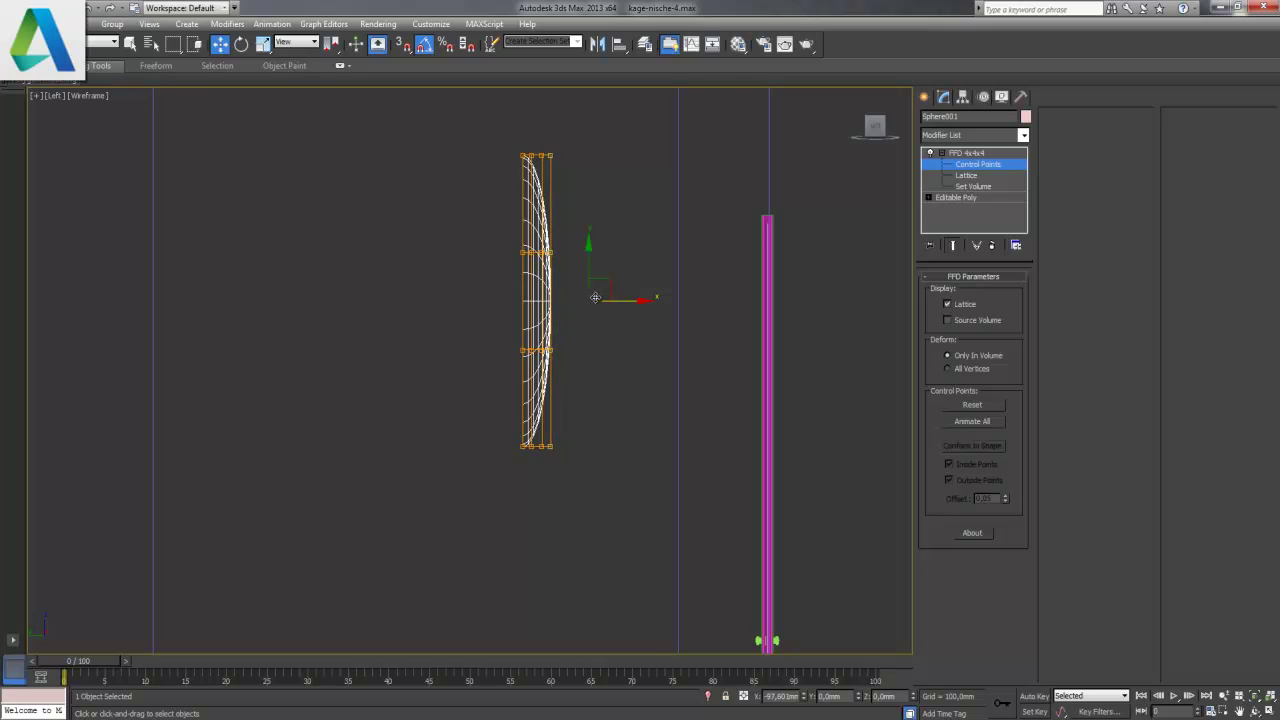
{"action": "left_click", "coordinate": [939, 153]}
{"action": "left_click", "coordinate": [939, 153]}
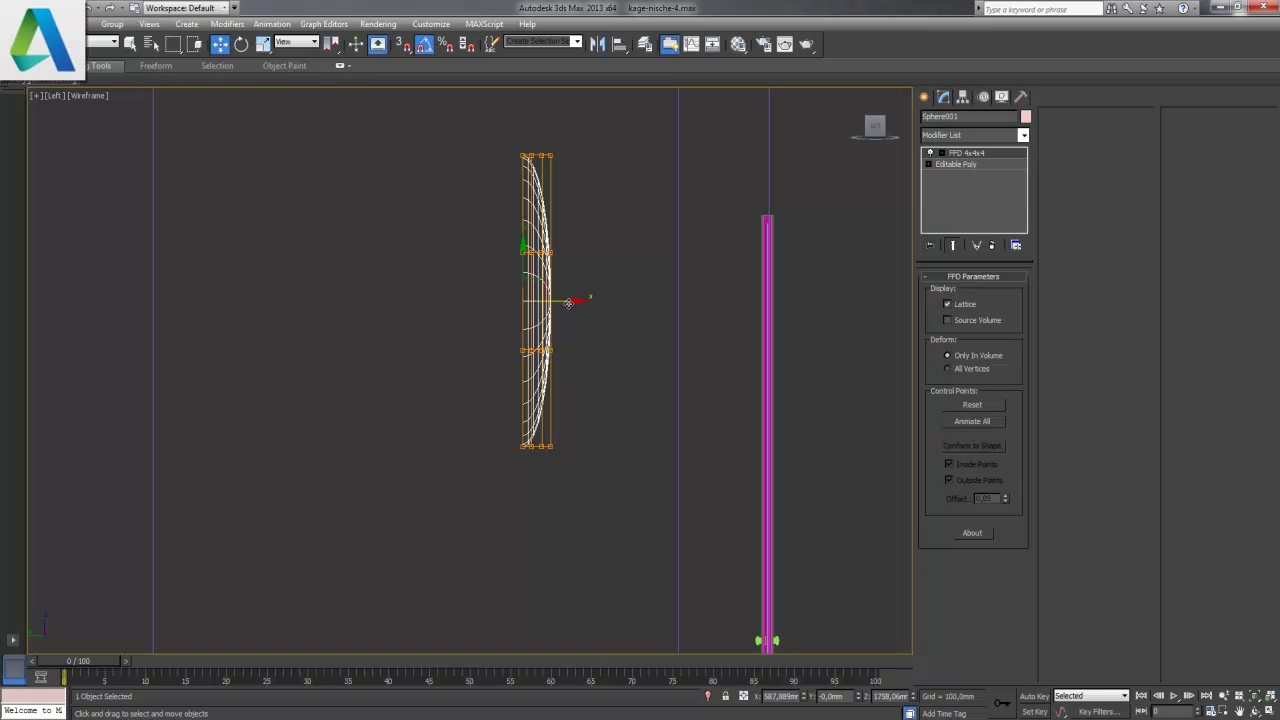
- Shift the flattened dome along X, then move it along Y in Top view flat against the wall
{"action": "left_click_drag", "start_coordinate": [568, 302], "coordinate": [725, 300]}
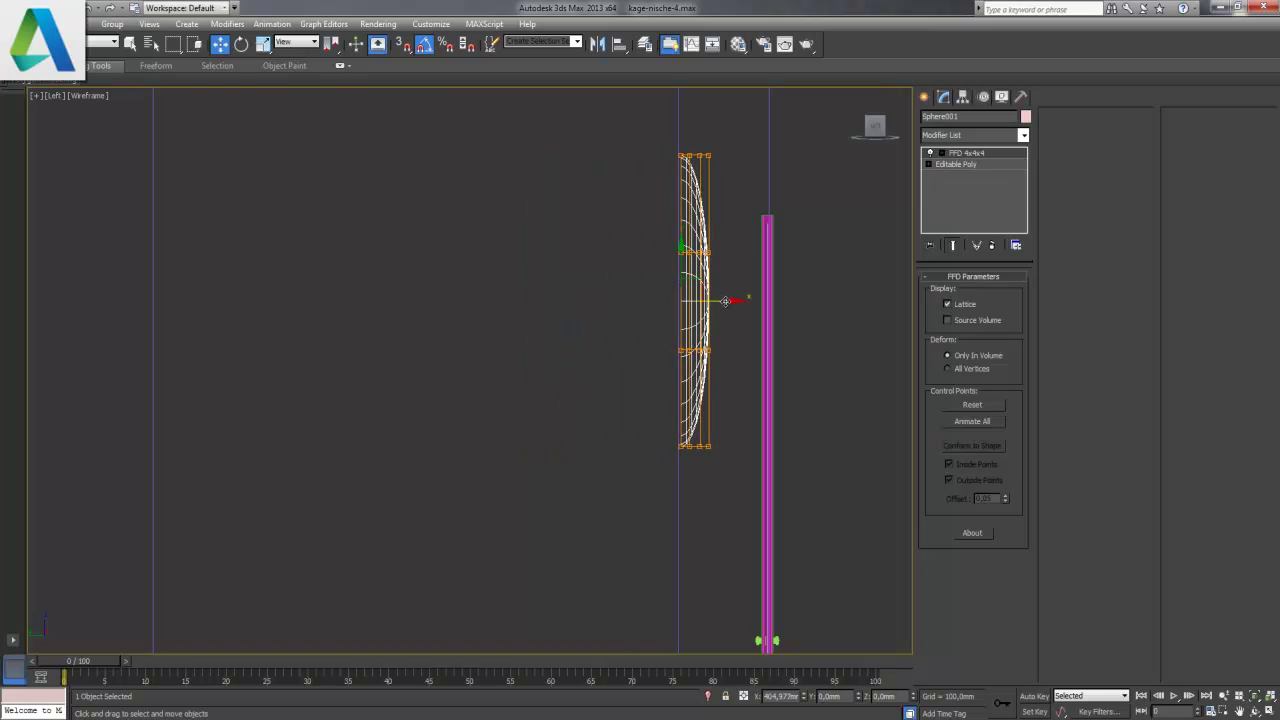
{"action": "key", "text": "alt+w"}
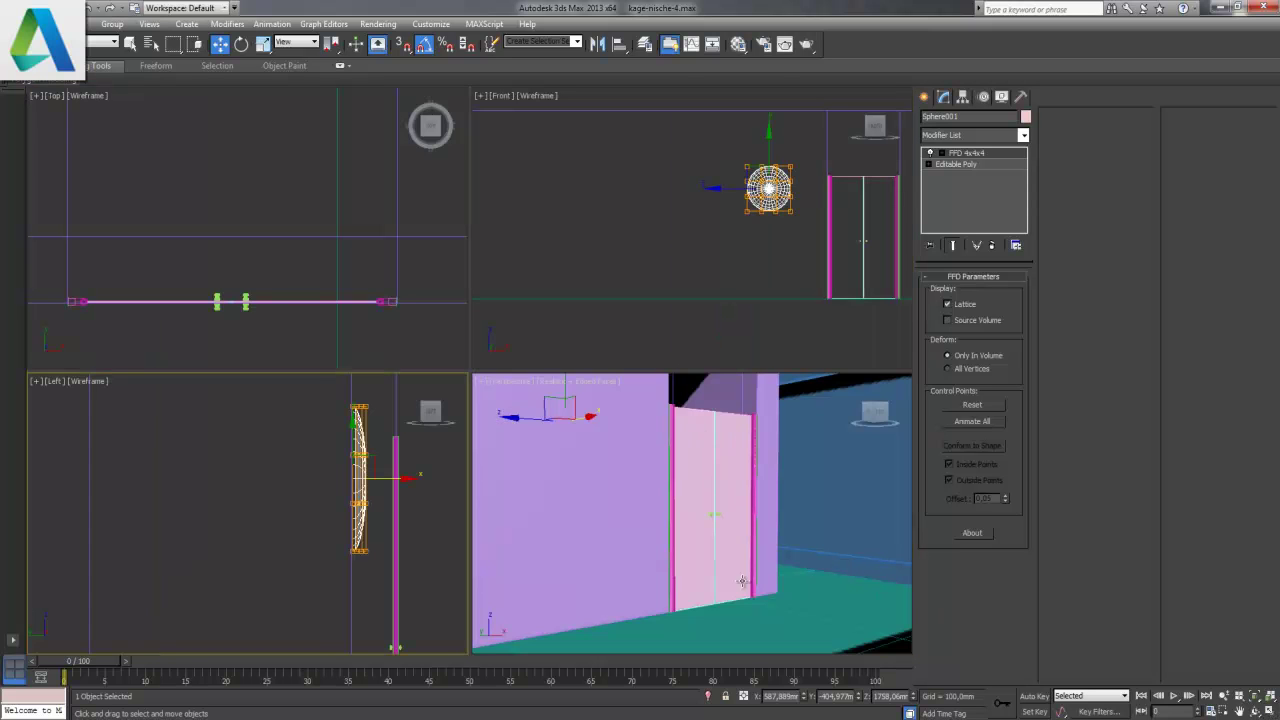
{"action": "scroll", "coordinate": [349, 237], "scroll_direction": "down", "scroll_amount": 4}
{"action": "scroll", "coordinate": [357, 240], "scroll_direction": "down", "scroll_amount": 2}
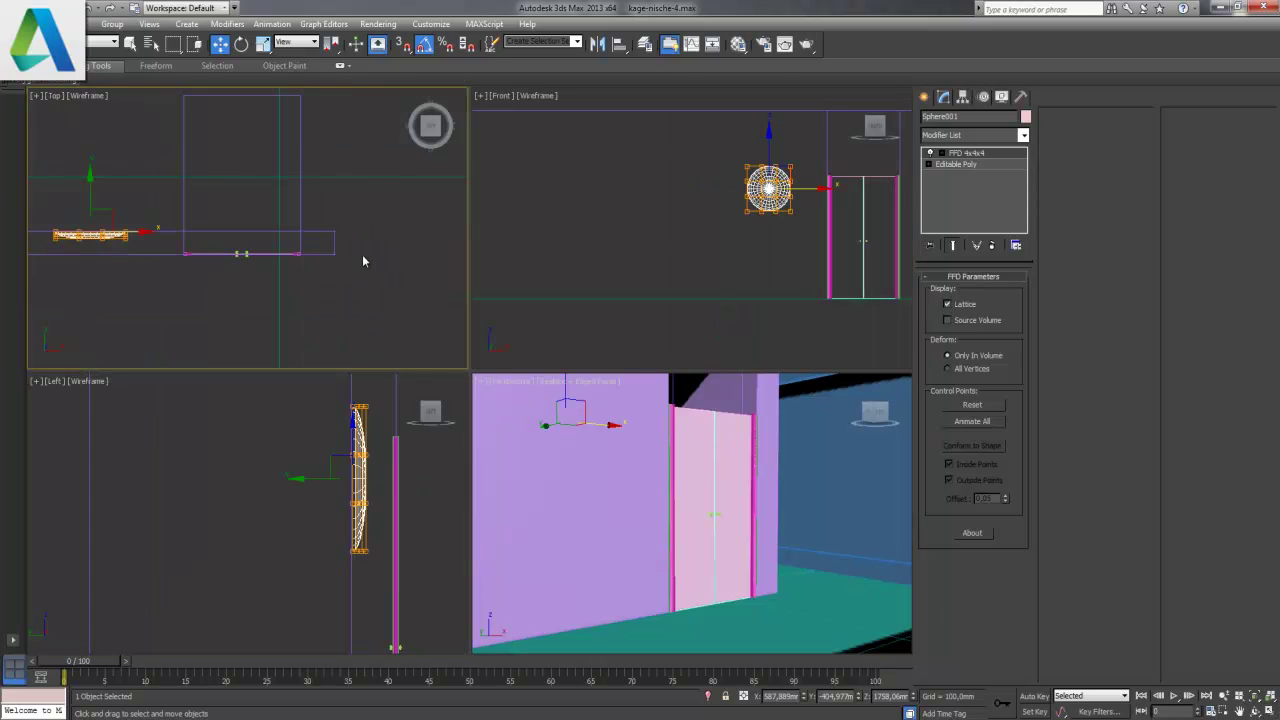
{"action": "key", "text": "z"}
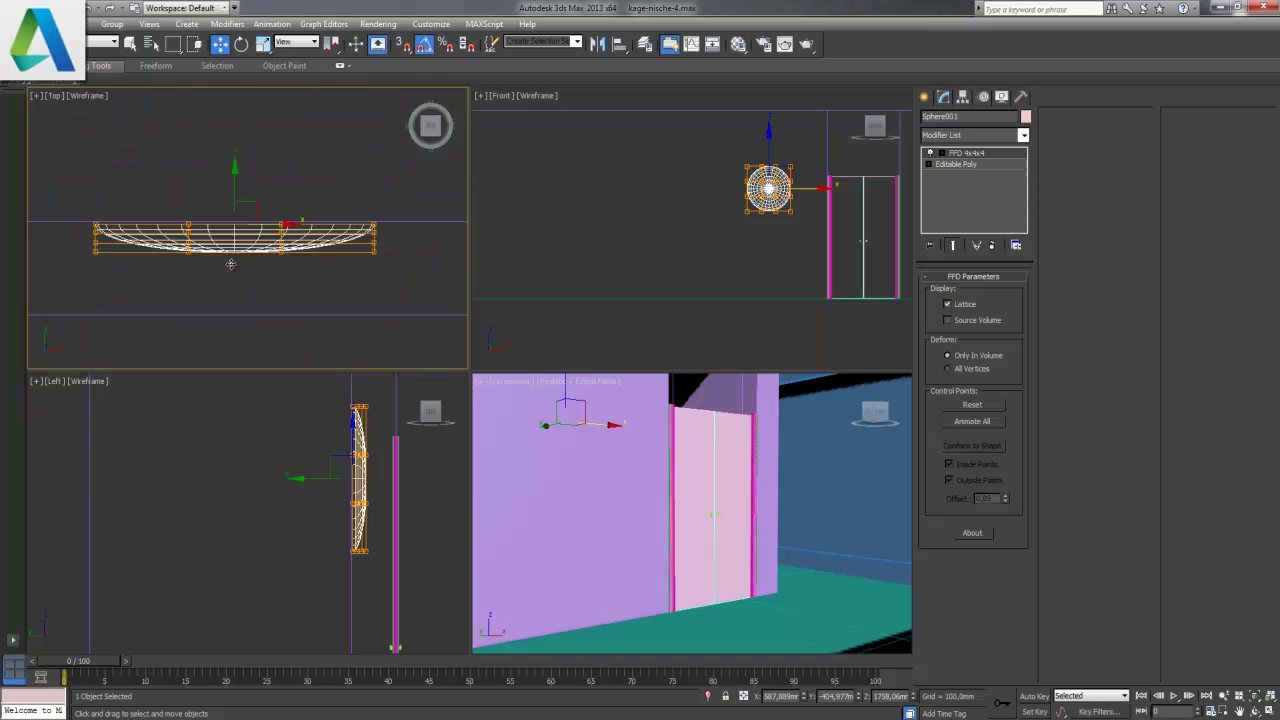
{"action": "left_click_drag", "start_coordinate": [232, 177], "coordinate": [226, 269]}
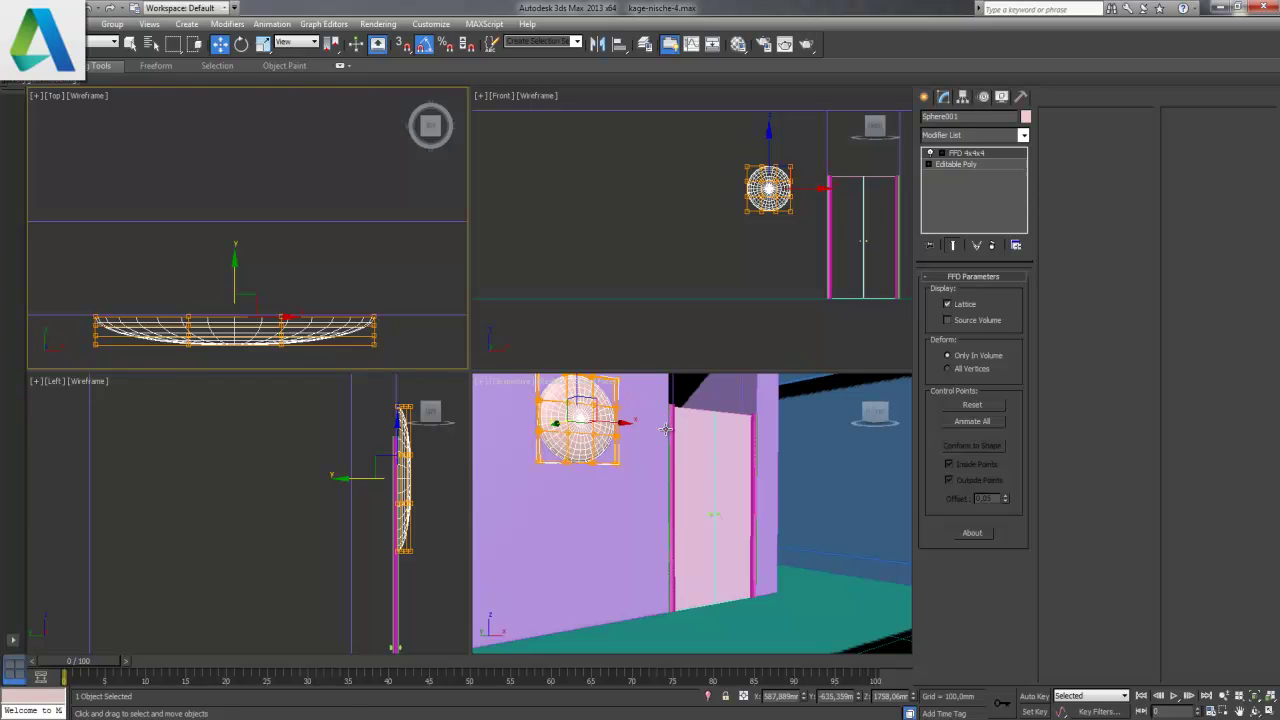
{"action": "right_click", "coordinate": [748, 455]}
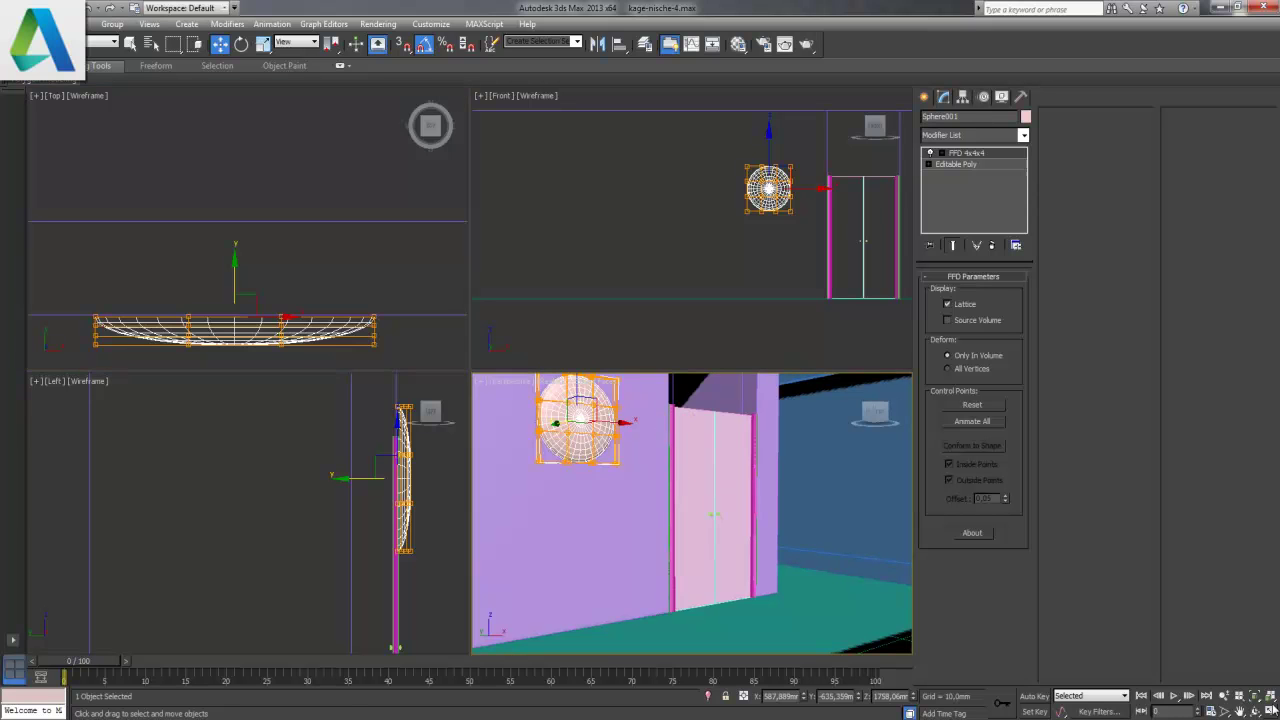
{"action": "left_click", "coordinate": [1270, 711]}
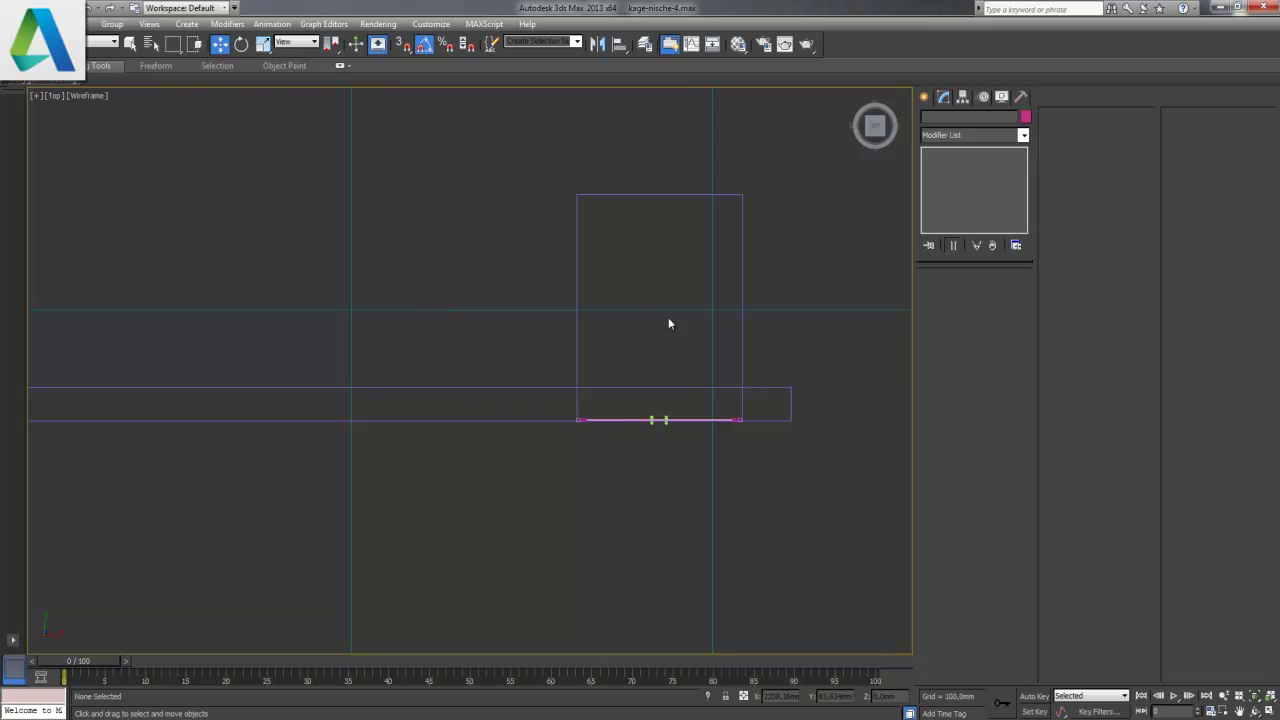
- Move Line001's back-edge vertices down in Top view to make the niche shallower
{"action": "middle_click_drag", "start_coordinate": [668, 320], "coordinate": [543, 379]}
{"action": "scroll", "coordinate": [543, 379], "scroll_direction": "up", "scroll_amount": 3}
{"action": "left_click", "coordinate": [513, 184]}
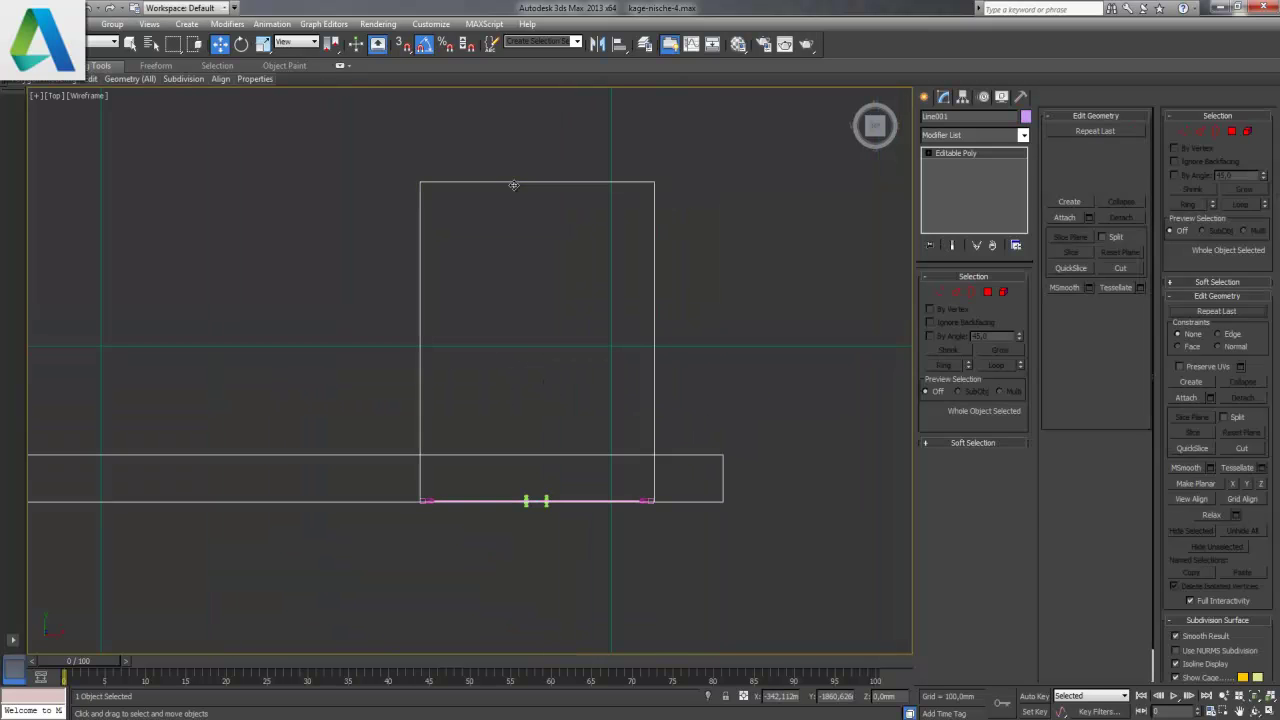
{"action": "left_click", "coordinate": [935, 294]}
{"action": "left_click_drag", "start_coordinate": [390, 148], "coordinate": [711, 235]}
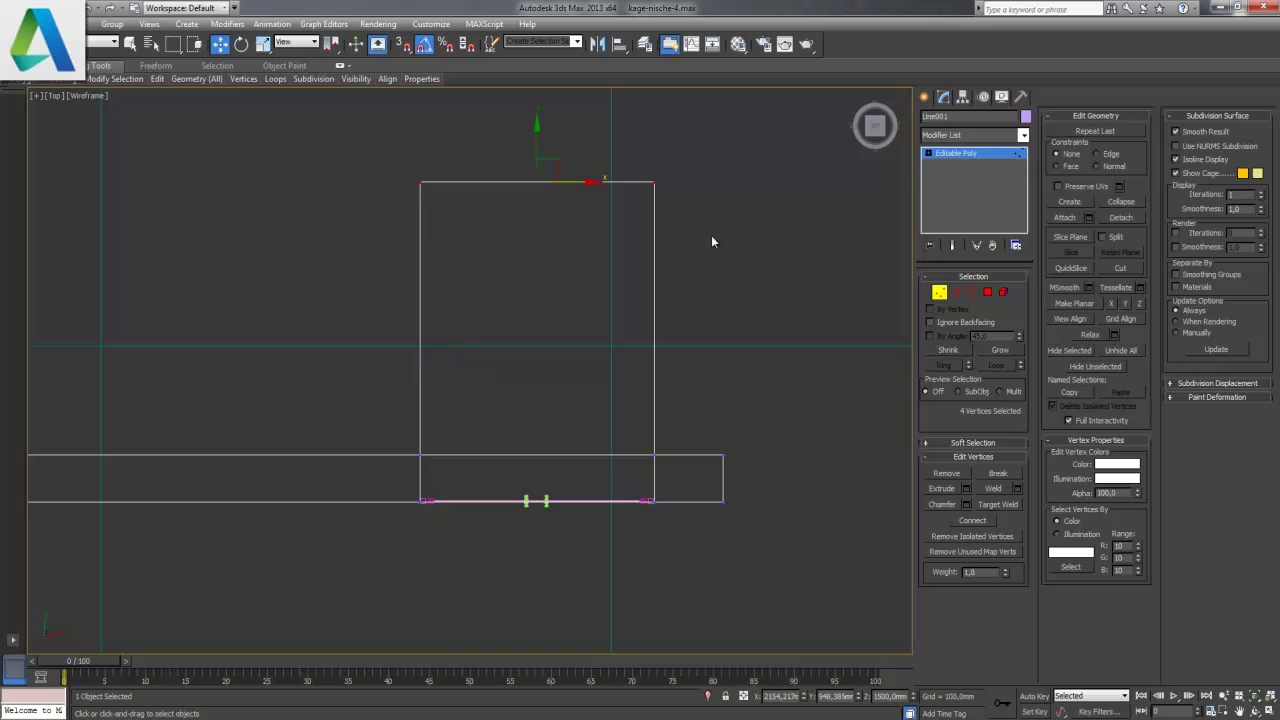
{"action": "left_click_drag", "start_coordinate": [537, 140], "coordinate": [537, 265]}
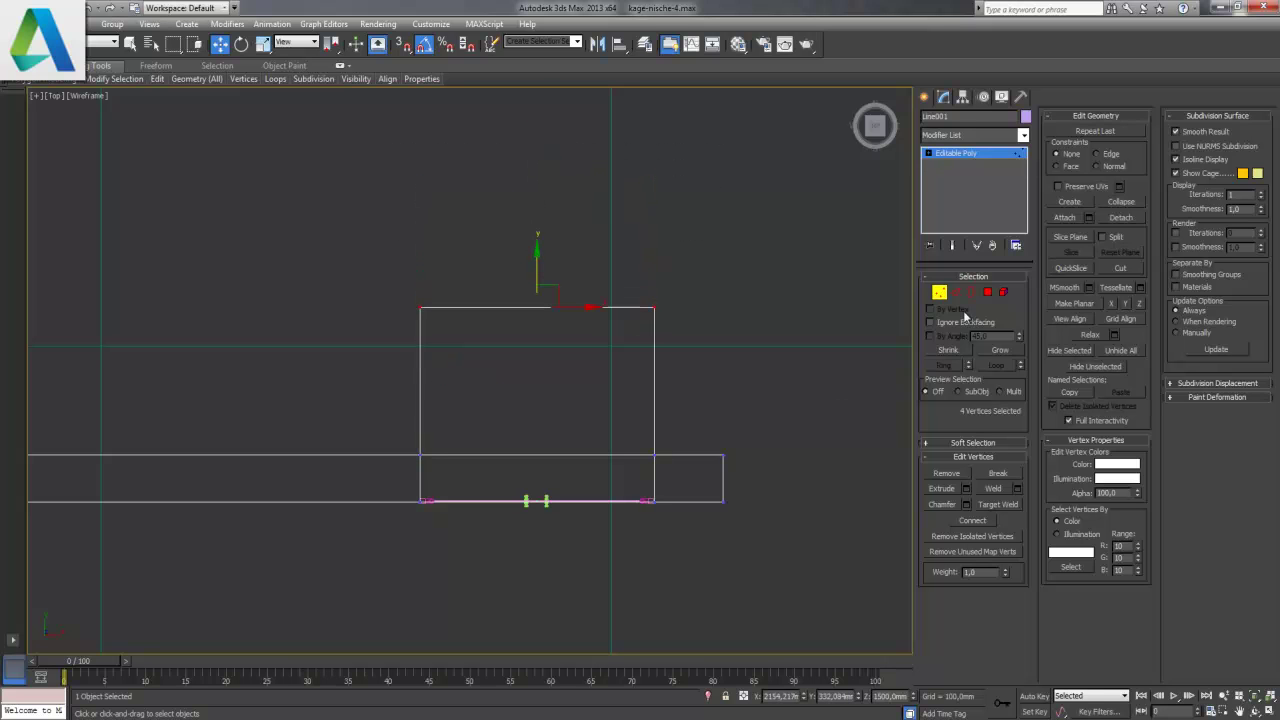
{"action": "left_click", "coordinate": [940, 292]}
{"action": "left_click", "coordinate": [785, 404]}
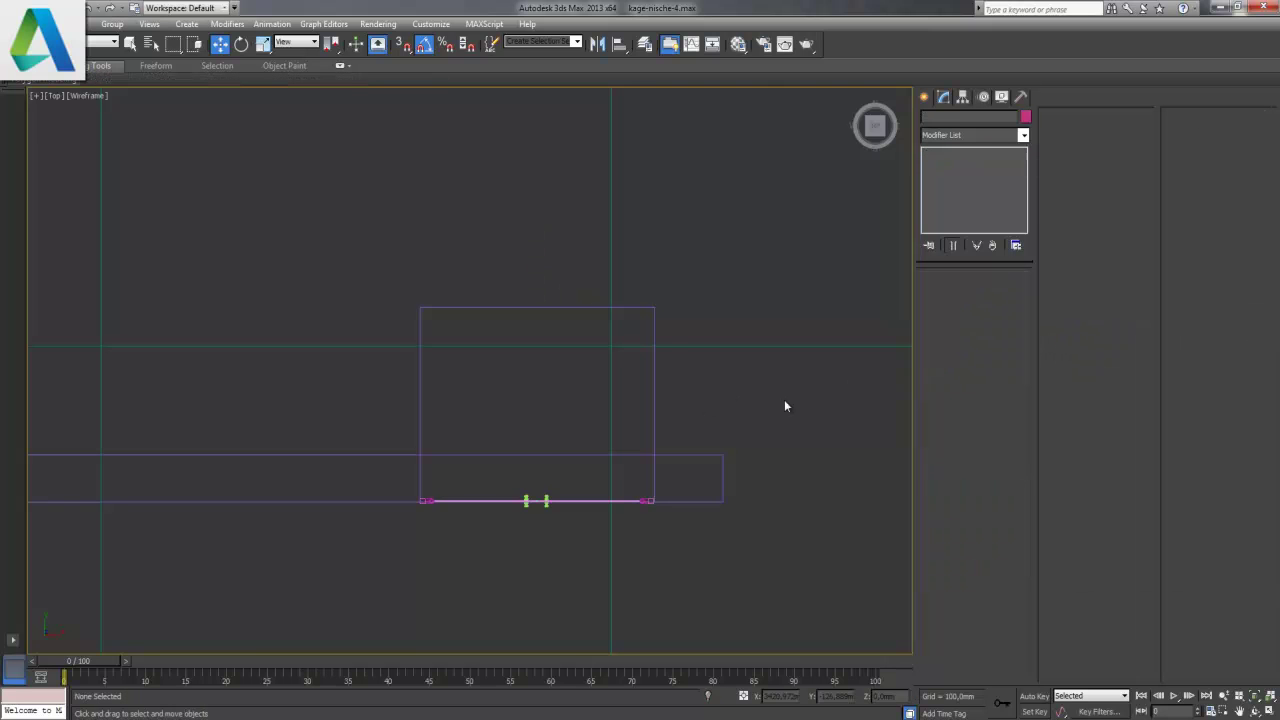
- Inspect the door in a maximized Perspective view, then return to four views with Top active
{"action": "left_click", "coordinate": [1268, 710]}
{"action": "right_click", "coordinate": [757, 525]}
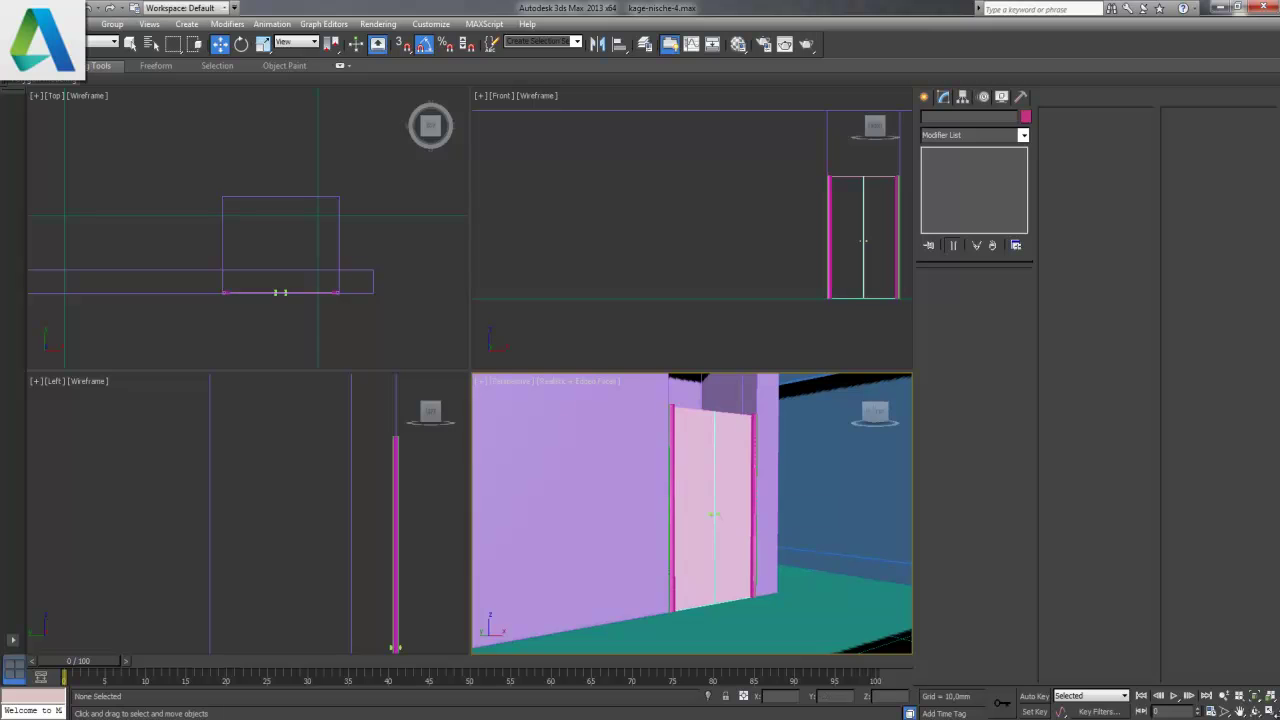
{"action": "left_click", "coordinate": [1268, 710]}
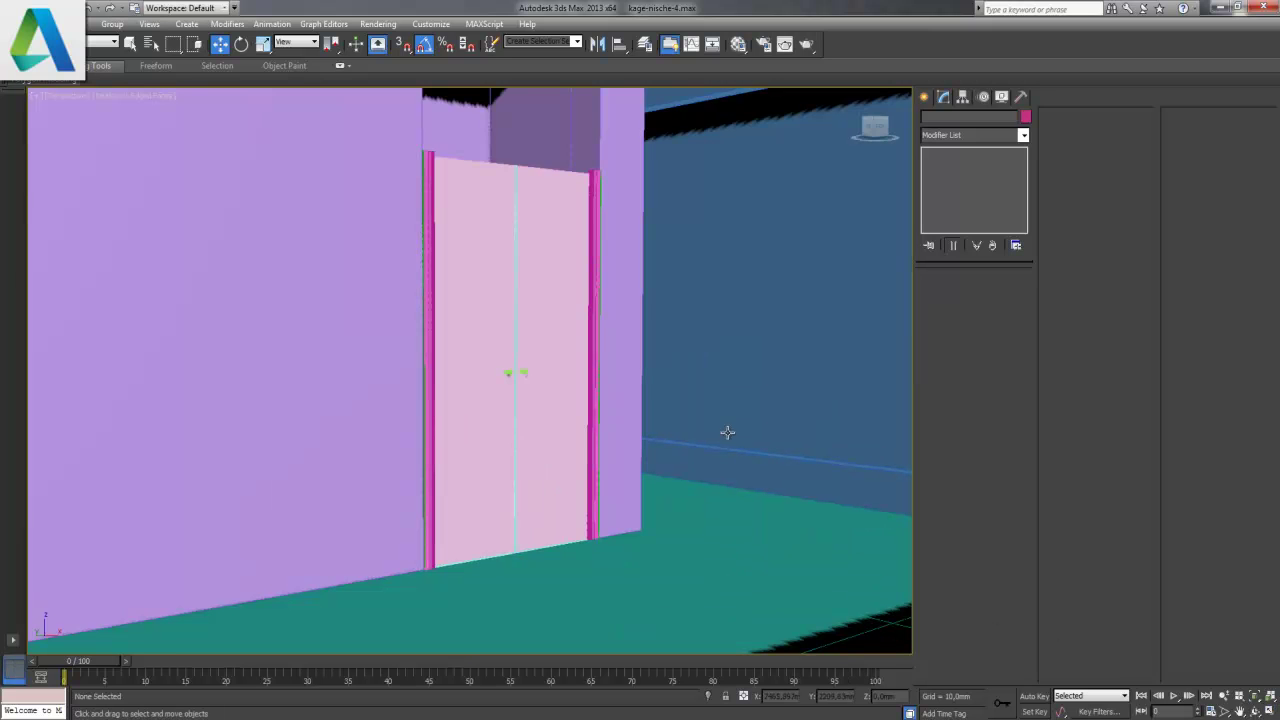
{"action": "middle_click_drag", "start_coordinate": [665, 336], "coordinate": [662, 350]}
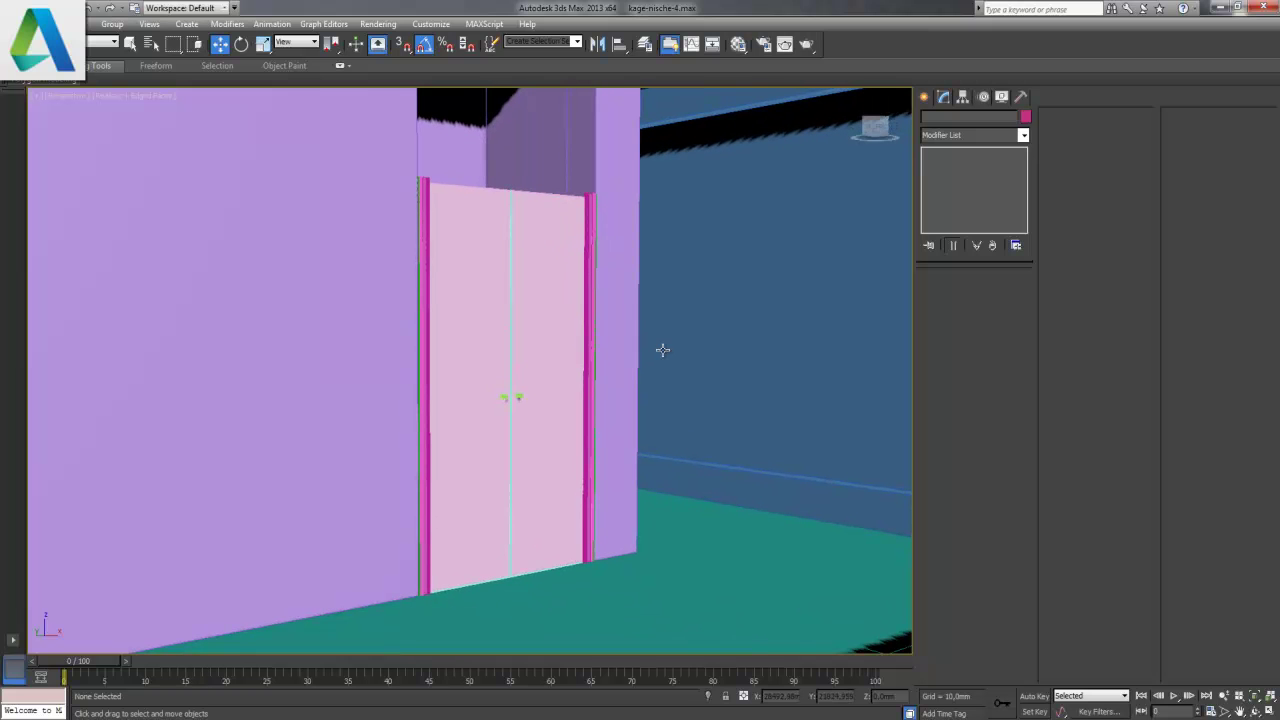
{"action": "middle_click_drag", "start_coordinate": [656, 407], "coordinate": [651, 402]}
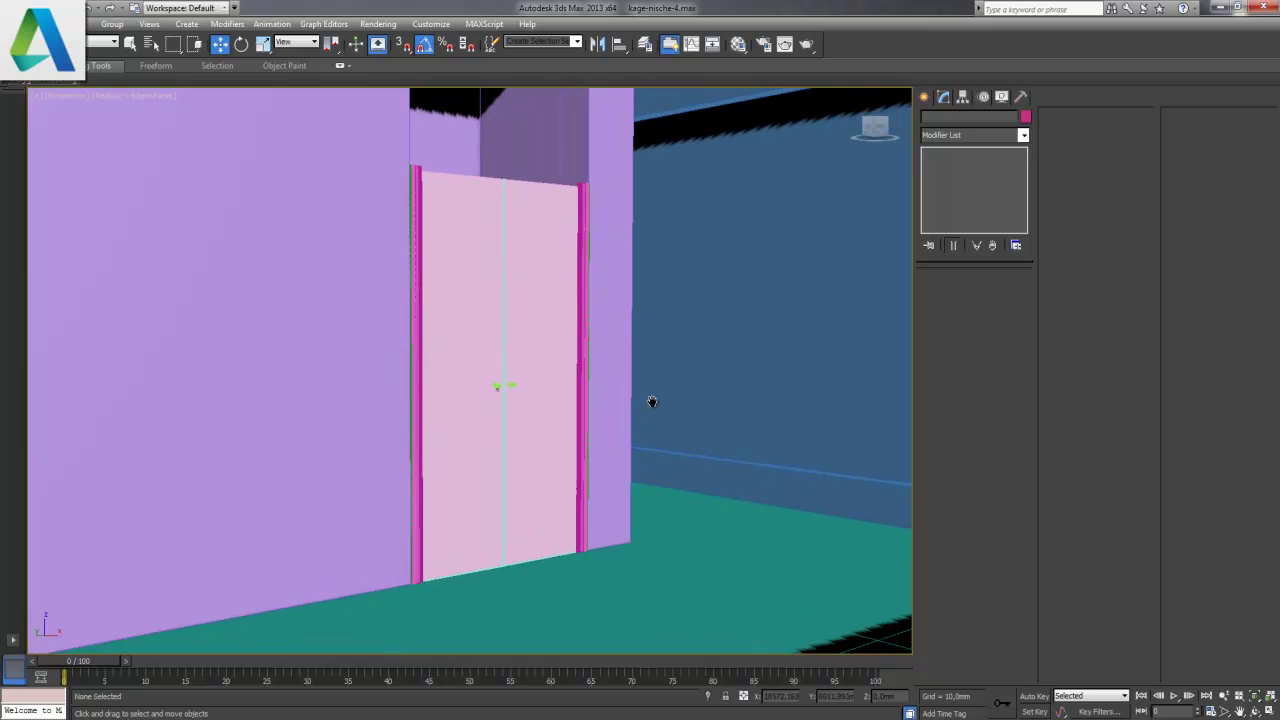
{"action": "left_click", "coordinate": [1269, 709]}
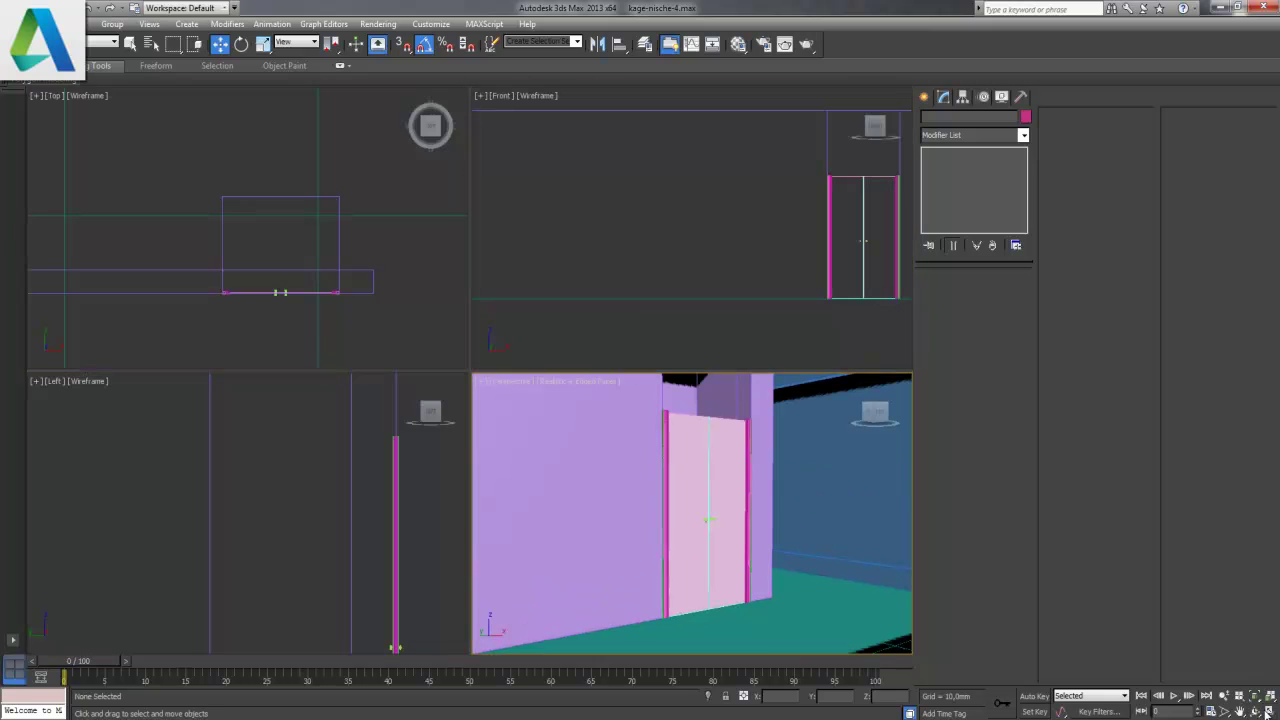
{"action": "left_click", "coordinate": [337, 245]}
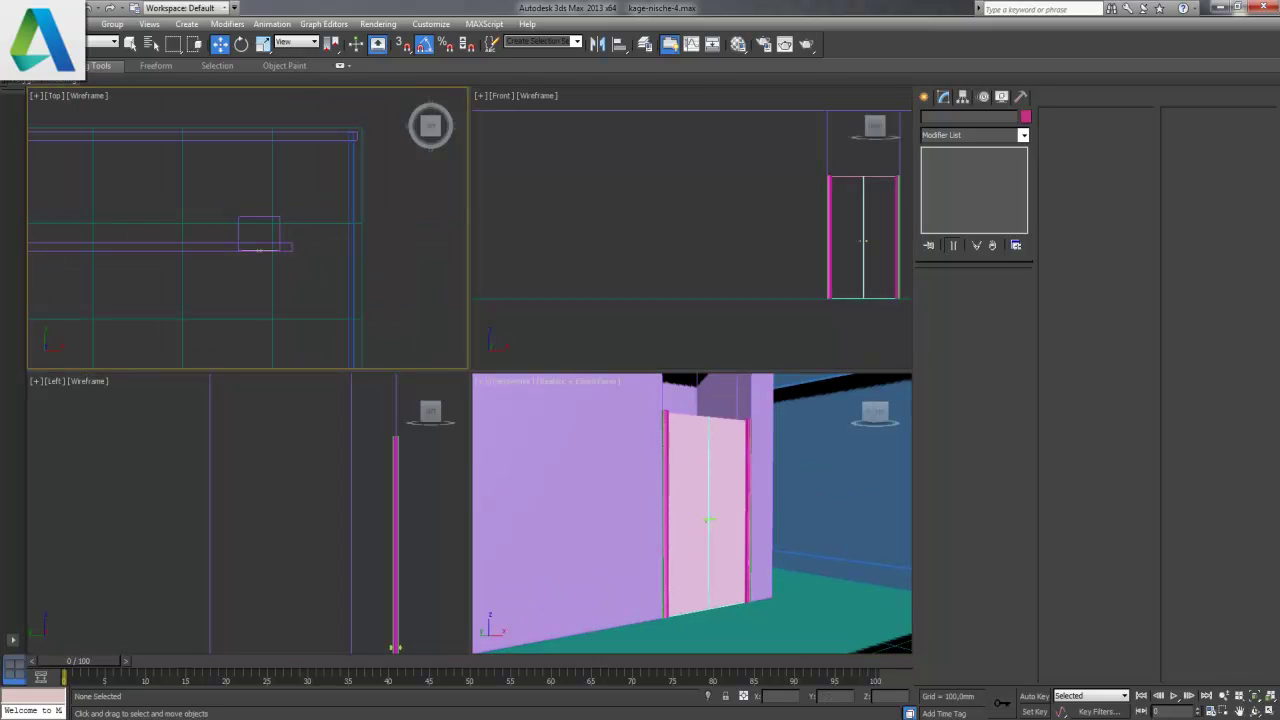
- Maximize the Top view and draw a plane covering the whole room
{"action": "key", "text": "alt+w"}
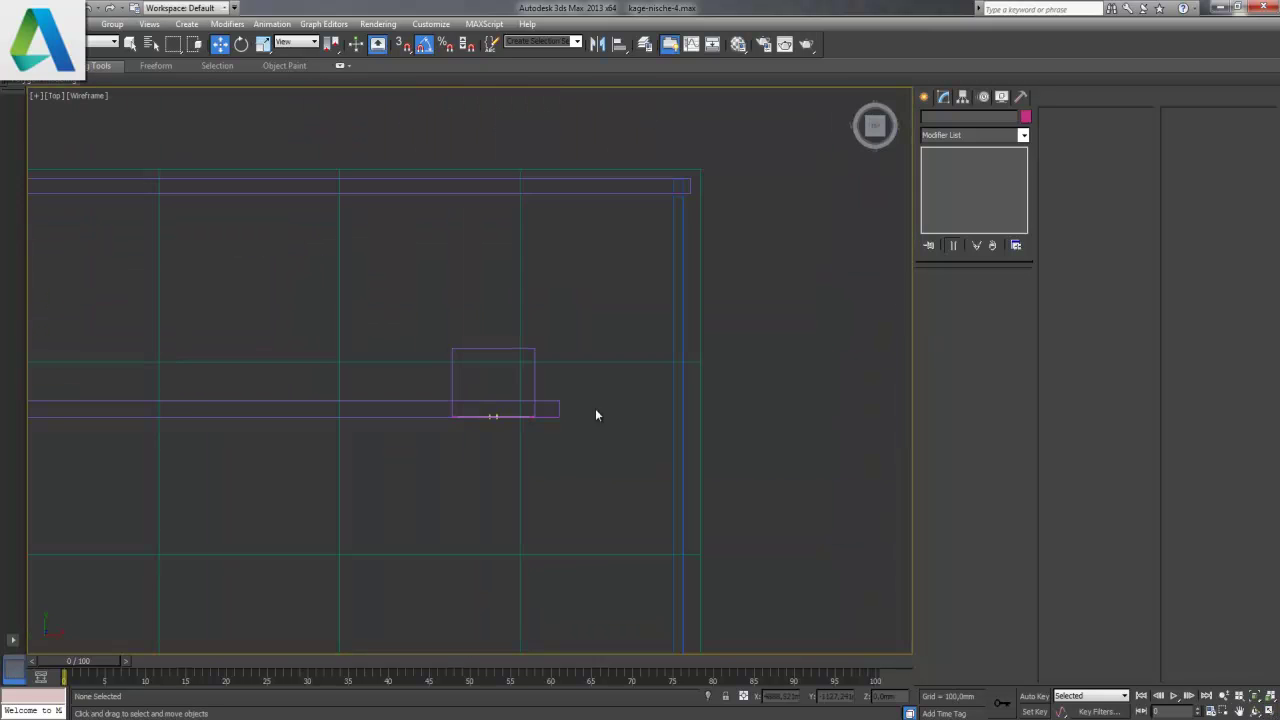
{"action": "scroll", "coordinate": [491, 314], "scroll_direction": "down", "scroll_amount": 2}
{"action": "scroll", "coordinate": [489, 337], "scroll_direction": "down", "scroll_amount": 2}
{"action": "scroll", "coordinate": [489, 334], "scroll_direction": "down", "scroll_amount": 3}
{"action": "scroll", "coordinate": [482, 364], "scroll_direction": "up", "scroll_amount": 2}
{"action": "left_click", "coordinate": [924, 97]}
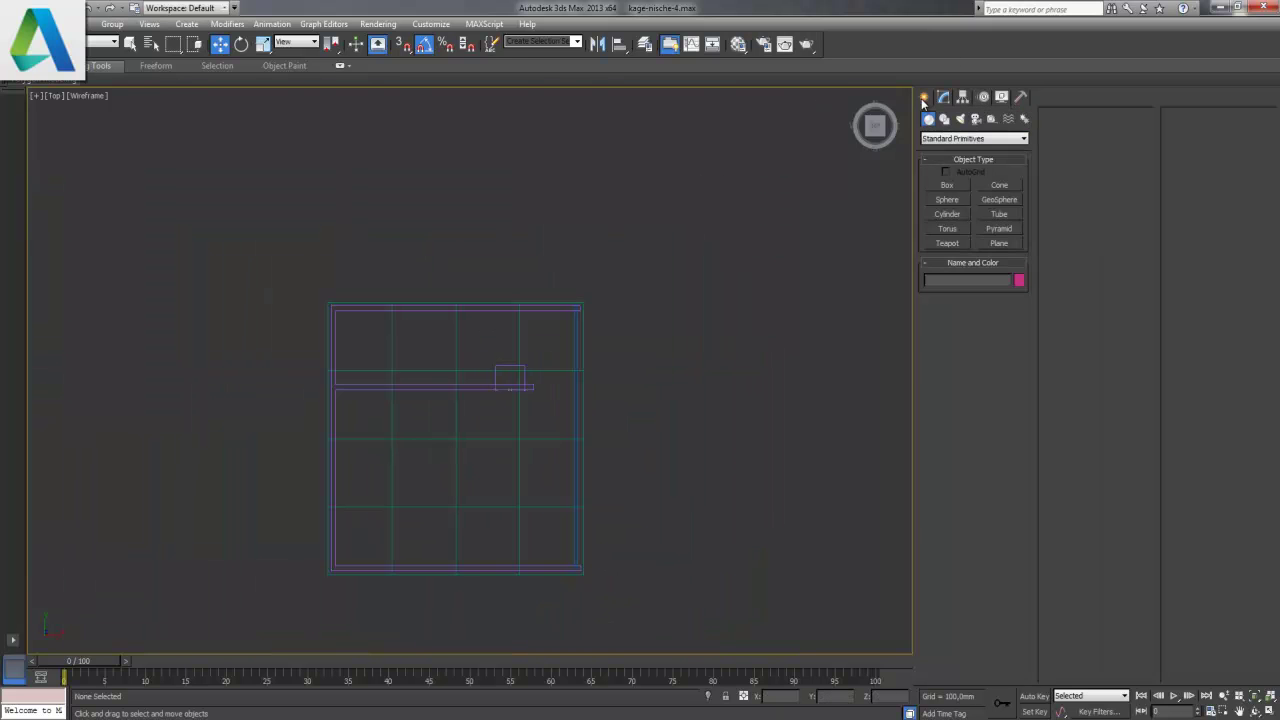
{"action": "left_click", "coordinate": [999, 243]}
{"action": "left_click_drag", "start_coordinate": [326, 298], "coordinate": [585, 578]}
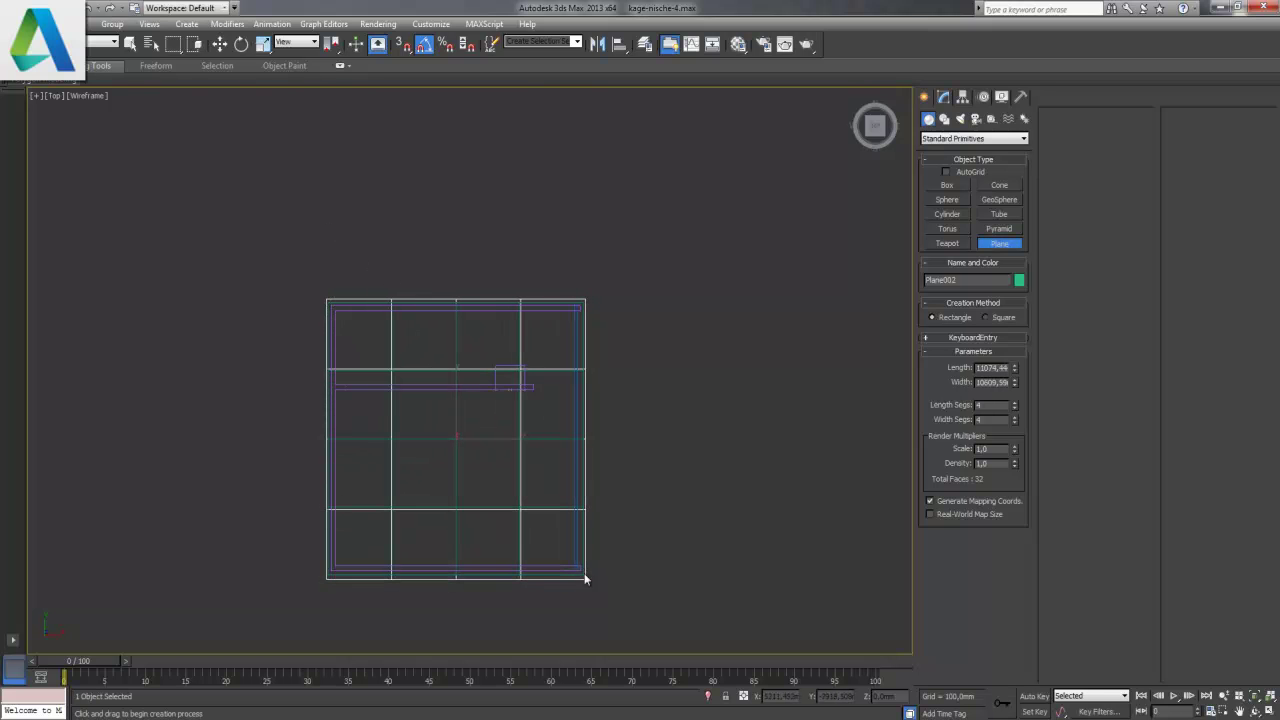
{"action": "right_click", "coordinate": [585, 578]}
- Rotate the plane 90° about X and raise it to ceiling height in the Front view
{"action": "left_click", "coordinate": [241, 43]}
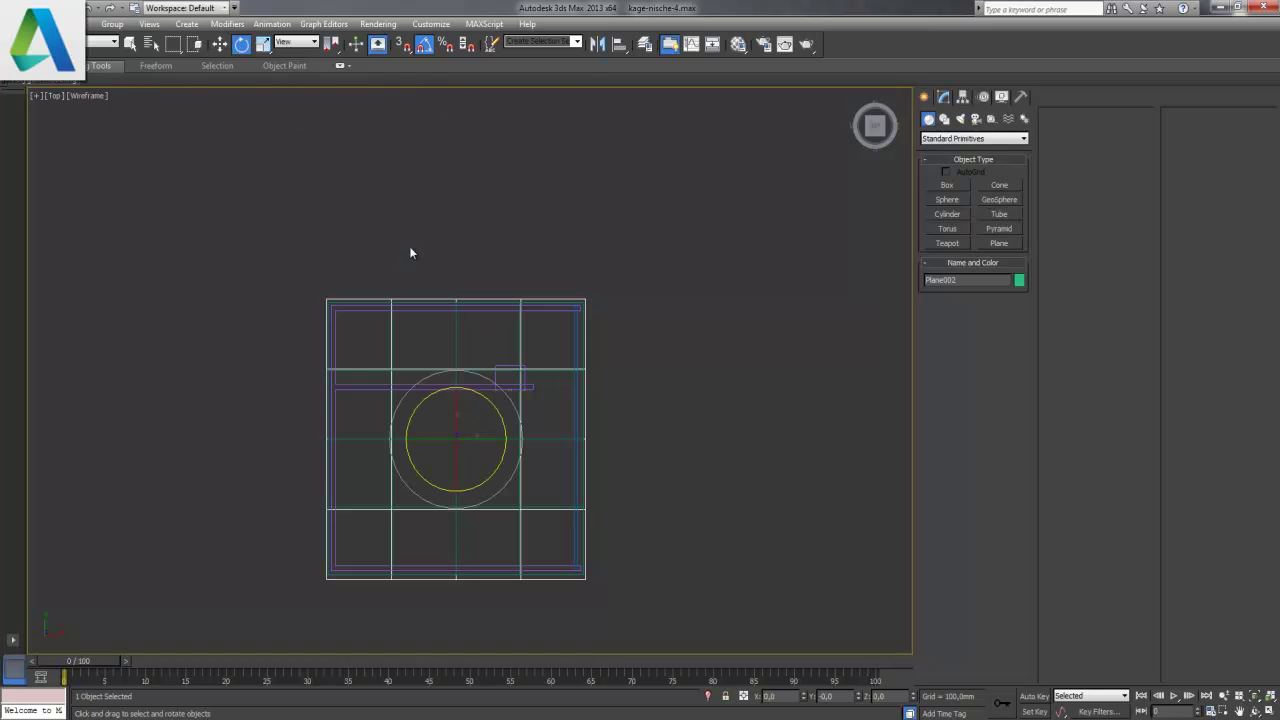
{"action": "left_click_drag", "start_coordinate": [456, 420], "coordinate": [455, 410]}
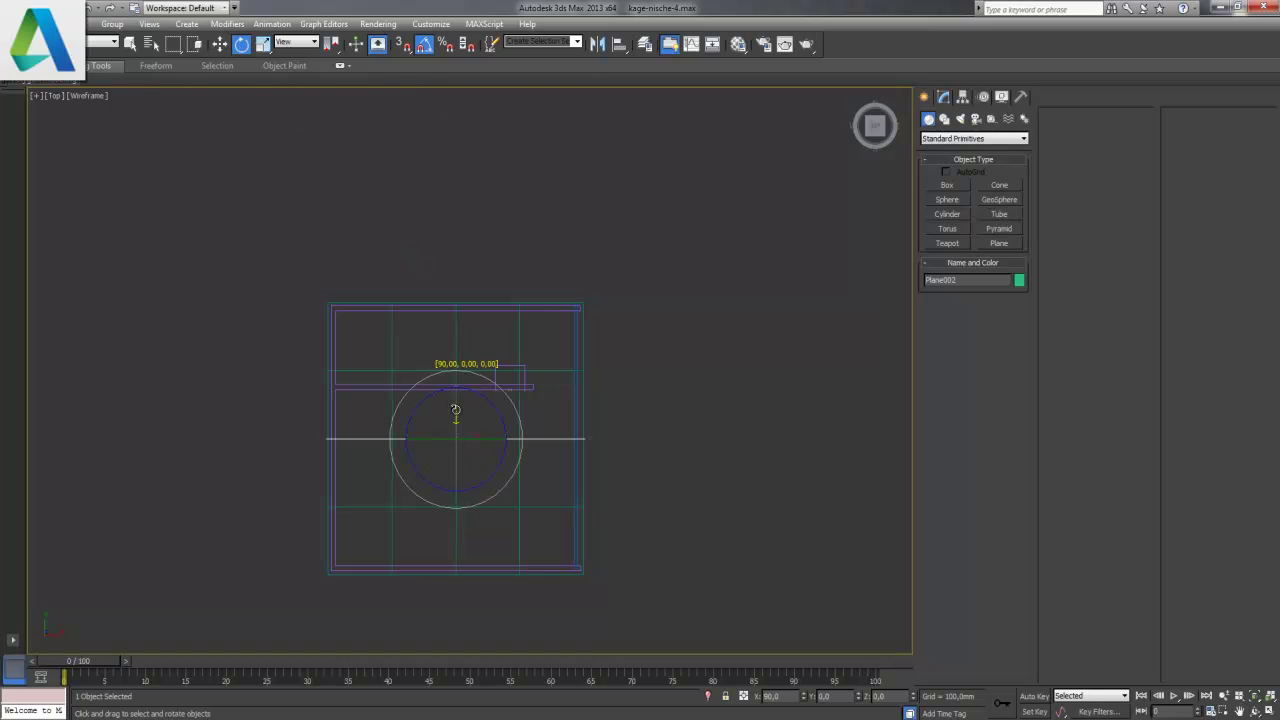
{"action": "key", "text": "w"}
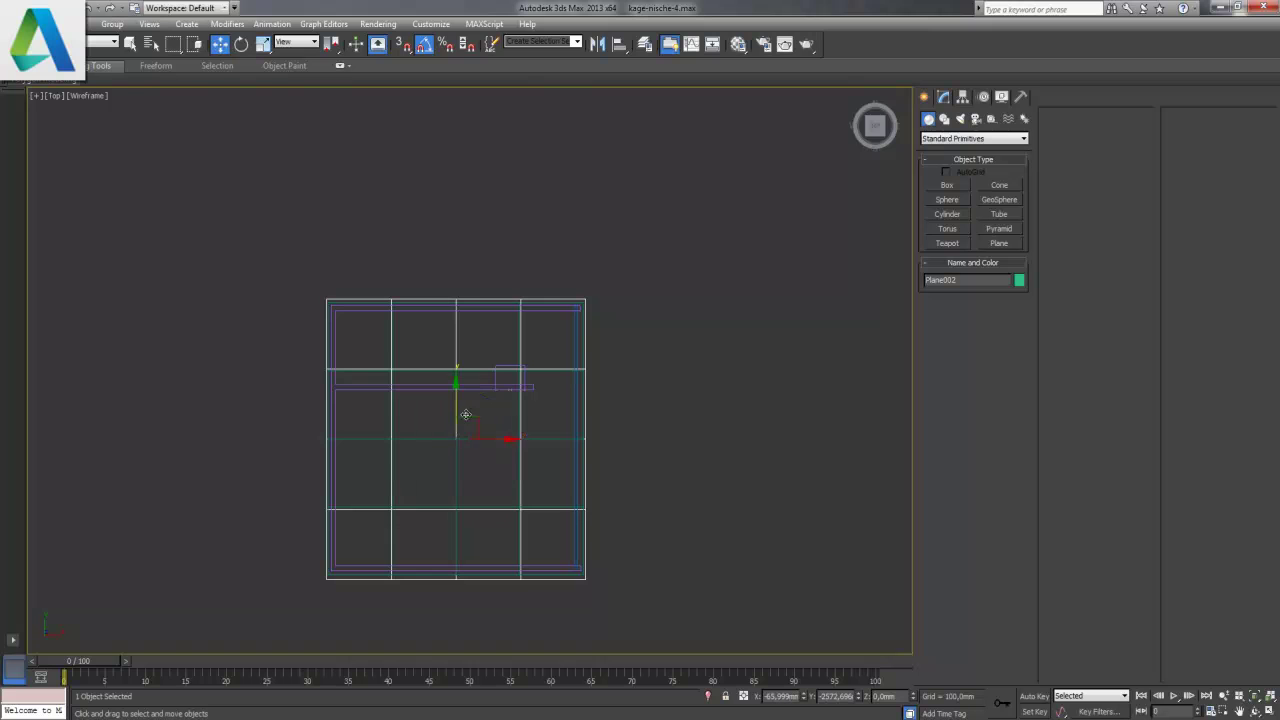
{"action": "left_click", "coordinate": [1270, 711]}
{"action": "right_click", "coordinate": [768, 291]}
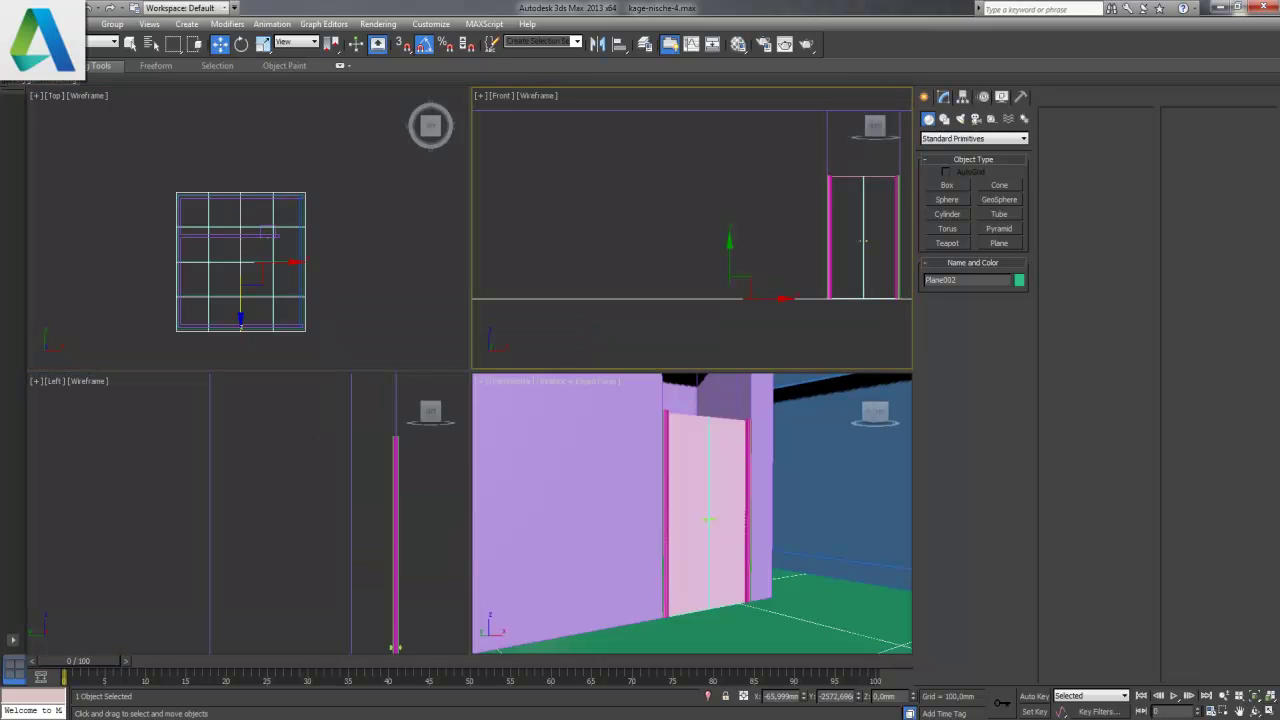
{"action": "left_click", "coordinate": [1270, 711]}
{"action": "left_click_drag", "start_coordinate": [549, 478], "coordinate": [552, 115]}
{"action": "mouse_move", "coordinate": [675, 248]}
{"action": "middle_mouse_down"}
{"action": "mouse_move", "coordinate": [466, 420]}
{"action": "mouse_move", "coordinate": [180, 434]}
{"action": "mouse_move", "coordinate": [263, 448]}
{"action": "middle_mouse_up"}
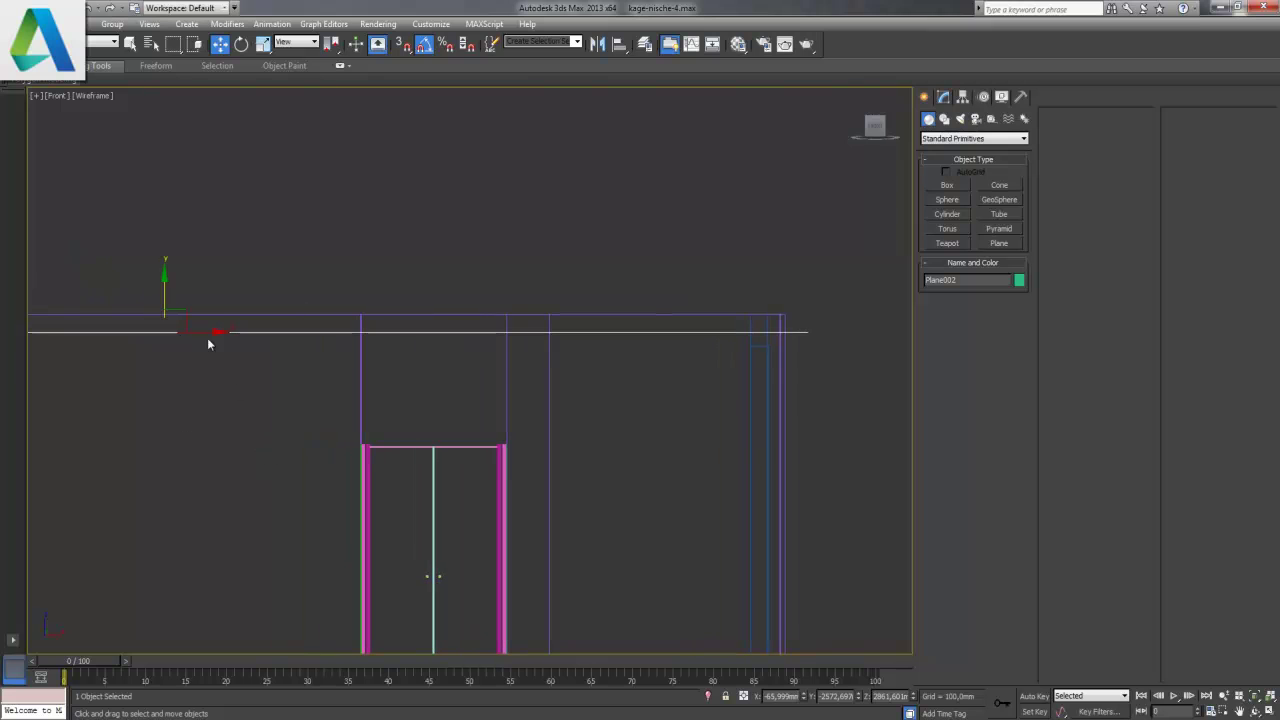
{"action": "left_click_drag", "start_coordinate": [161, 291], "coordinate": [166, 277]}
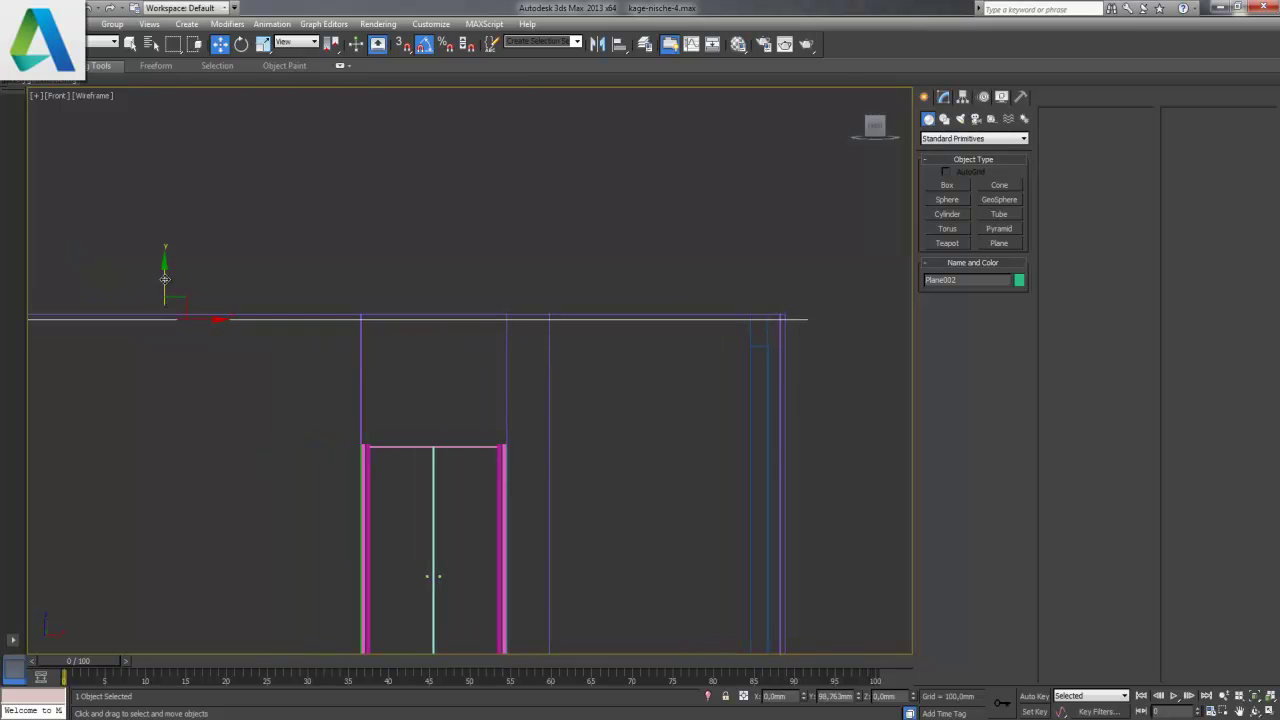
- Check the scene in Perspective, then maximize and centre the Top view on the room
{"action": "key", "text": "alt+w"}
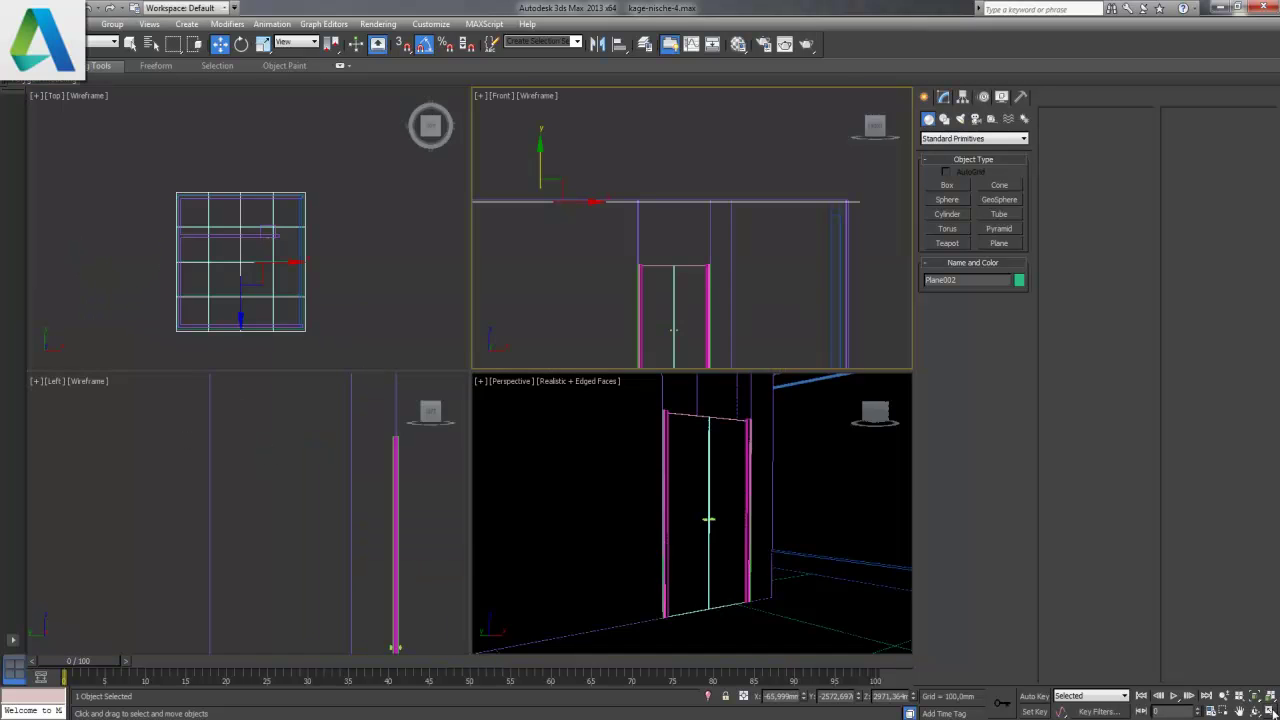
{"action": "right_click", "coordinate": [811, 528]}
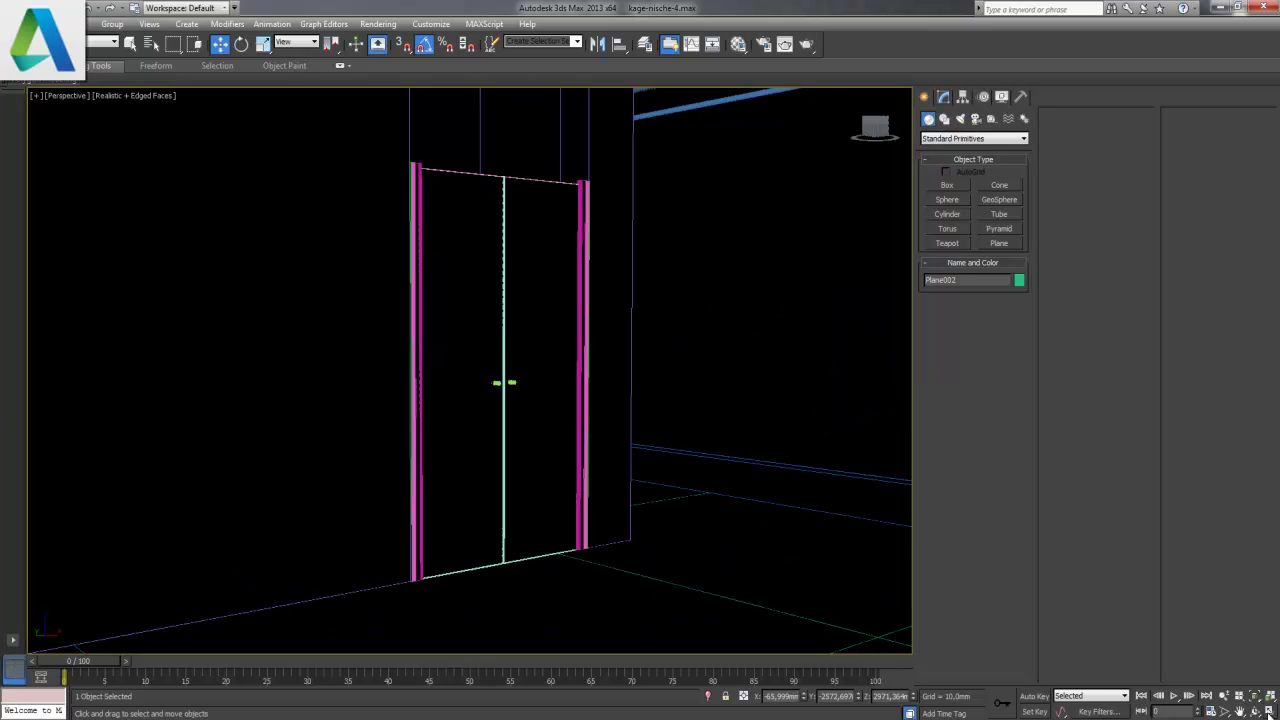
{"action": "left_click", "coordinate": [1270, 710]}
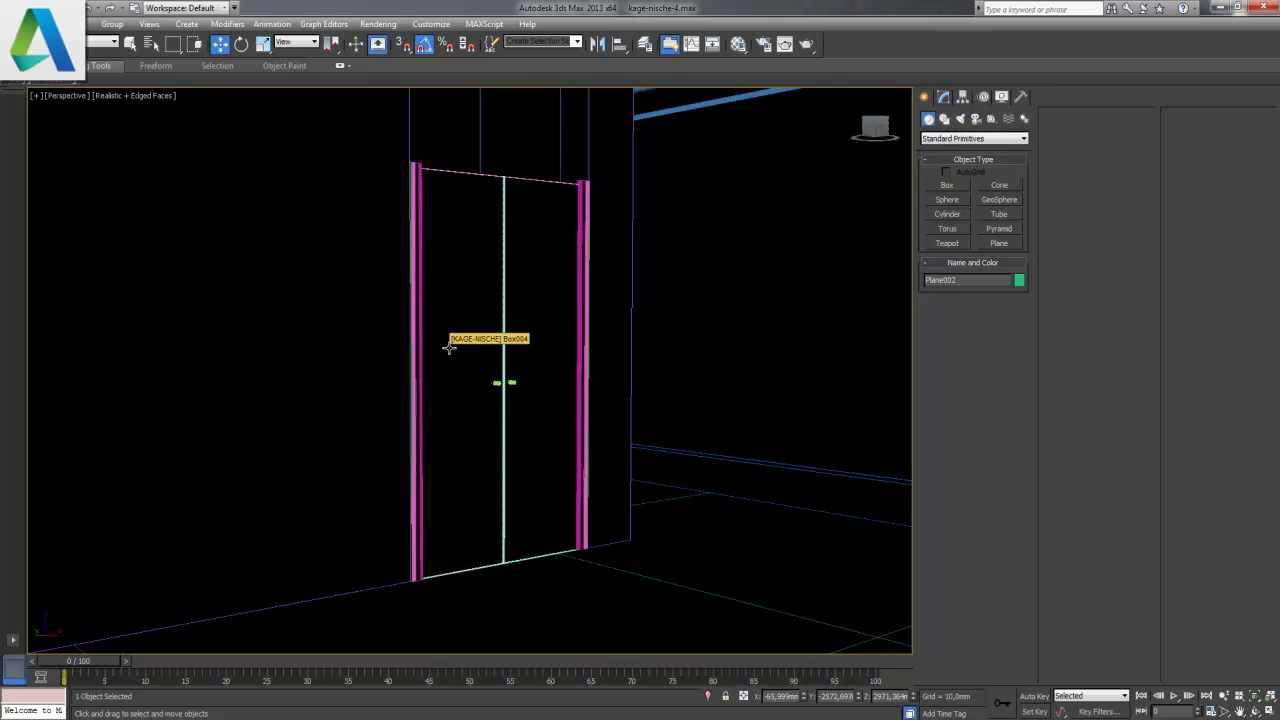
{"action": "left_click", "coordinate": [377, 24]}
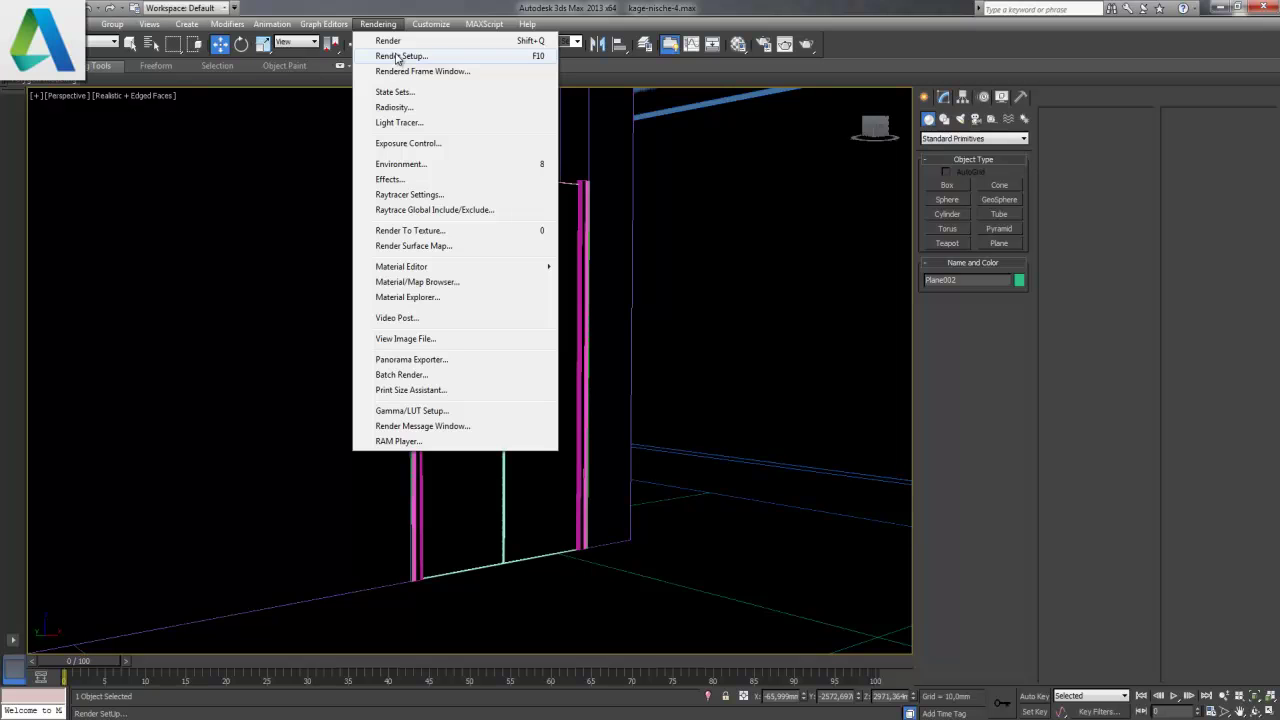
{"action": "left_click", "coordinate": [397, 57]}
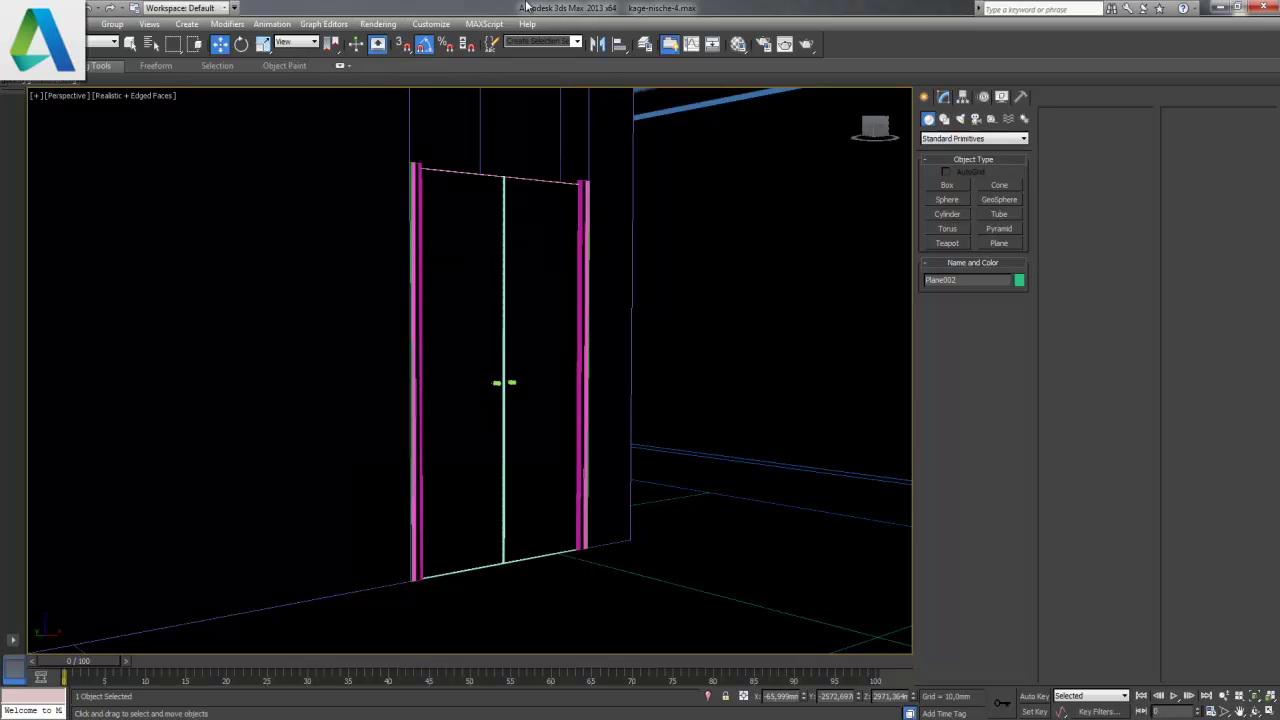
{"action": "left_click", "coordinate": [1270, 709]}
{"action": "left_click", "coordinate": [337, 229]}
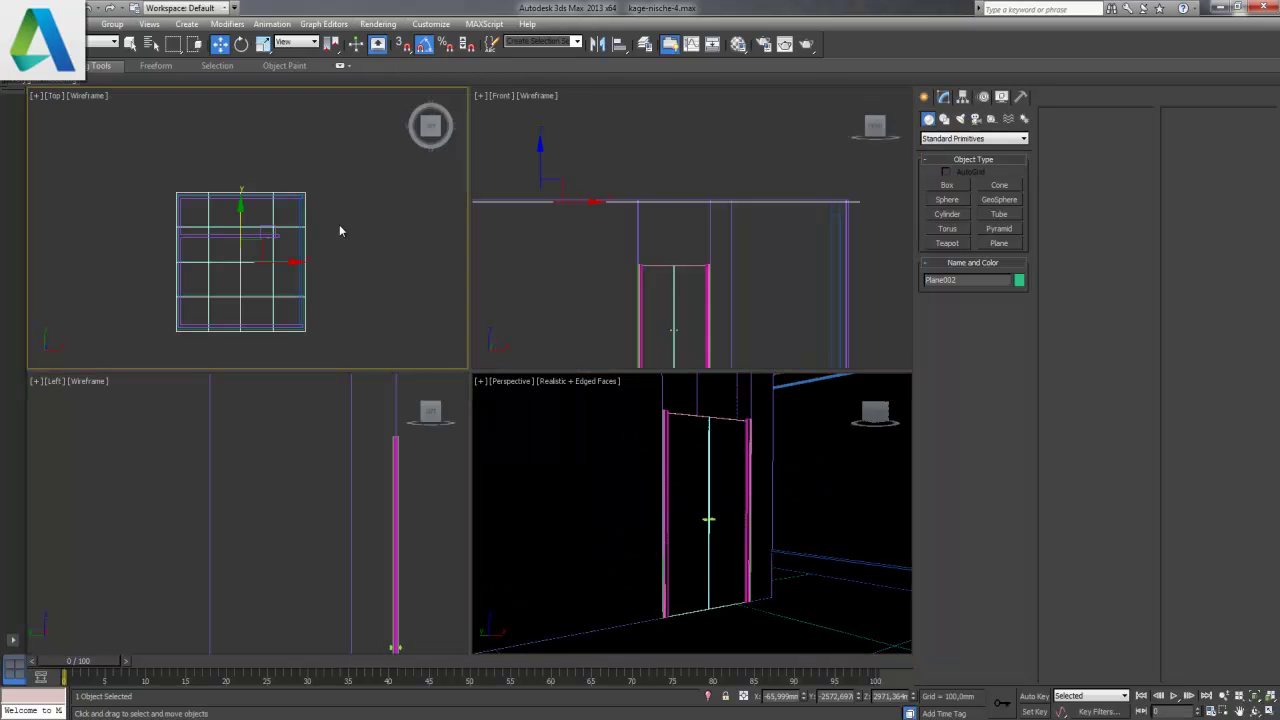
{"action": "left_click", "coordinate": [1270, 710]}
{"action": "scroll", "coordinate": [631, 477], "scroll_direction": "up", "scroll_amount": 2}
{"action": "middle_click_drag", "start_coordinate": [534, 486], "coordinate": [549, 417]}
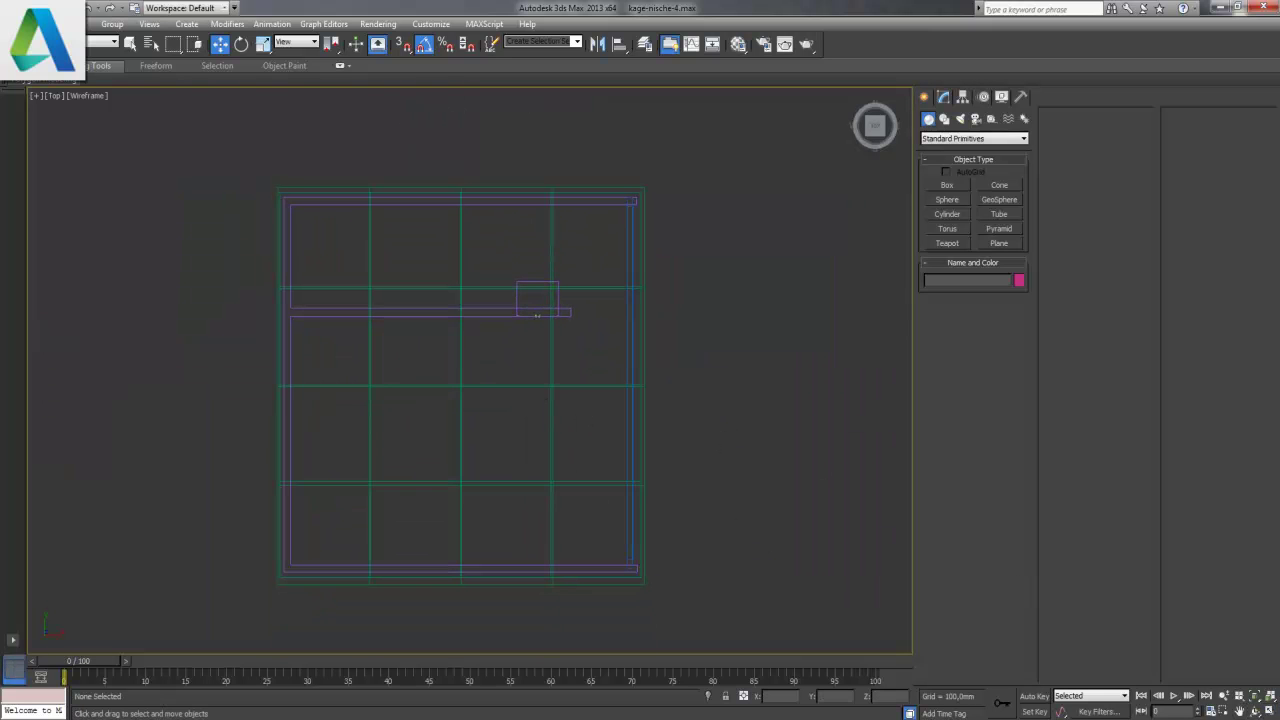
- Start a Merge and choose 340-9946-6.max from the 340-9946 folder
{"action": "left_click", "coordinate": [20, 15]}
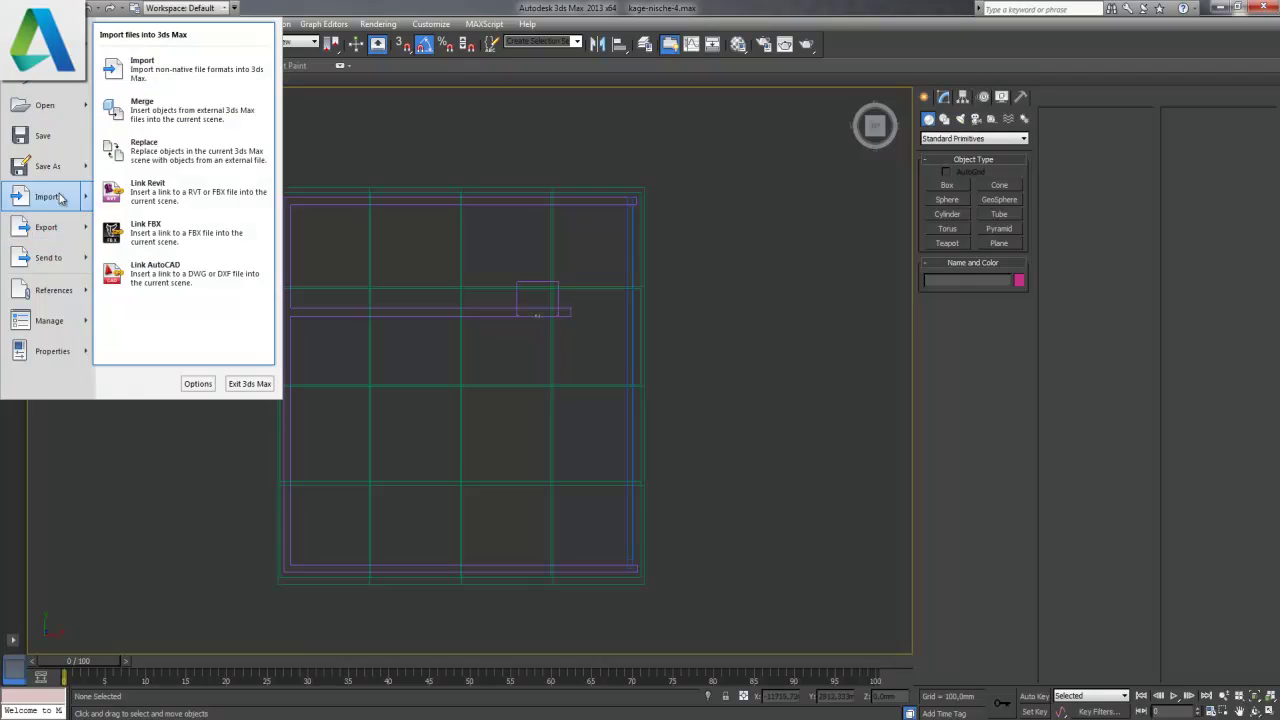
{"action": "left_click", "coordinate": [159, 105]}
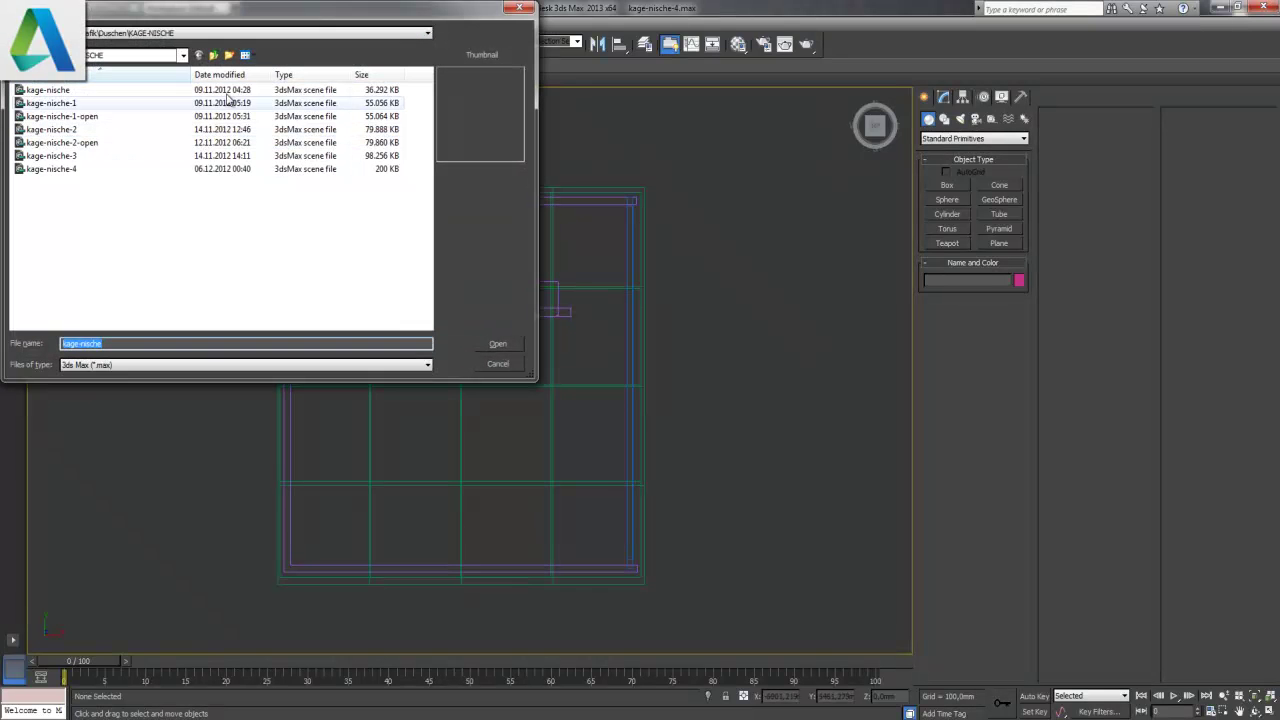
{"action": "left_click", "coordinate": [214, 55]}
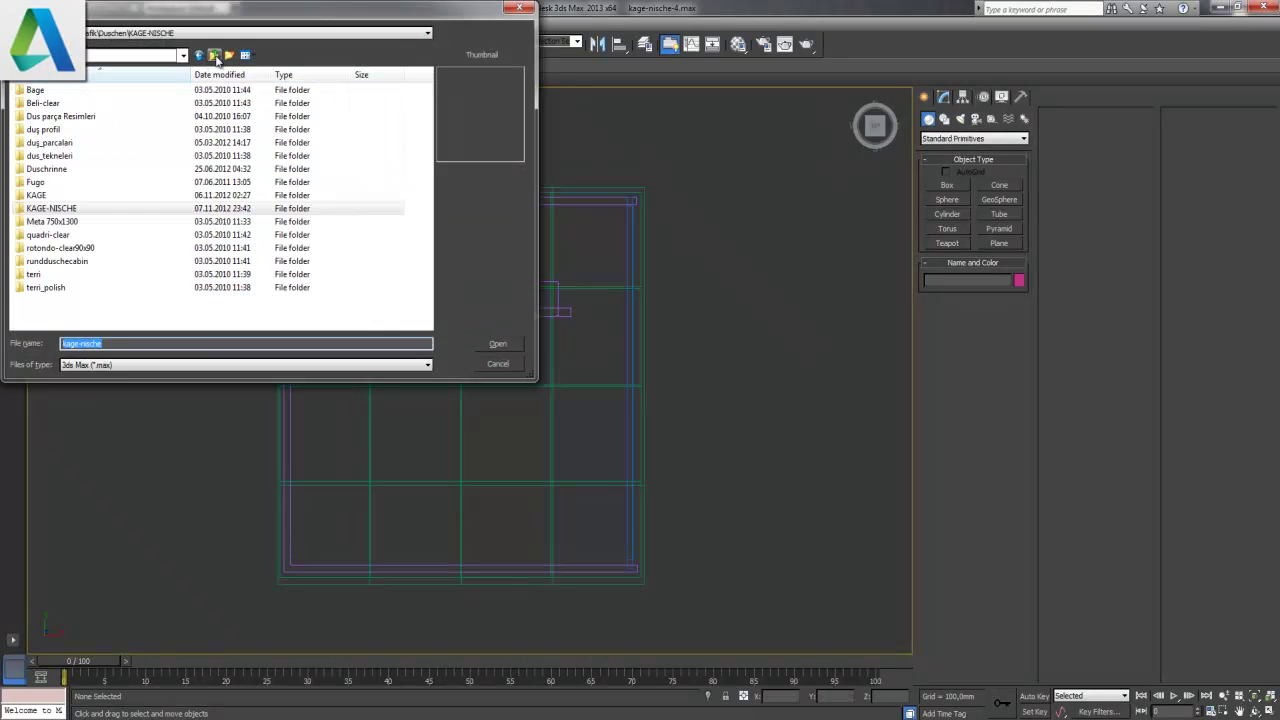
{"action": "left_click", "coordinate": [214, 55]}
{"action": "double_click", "coordinate": [79, 224]}
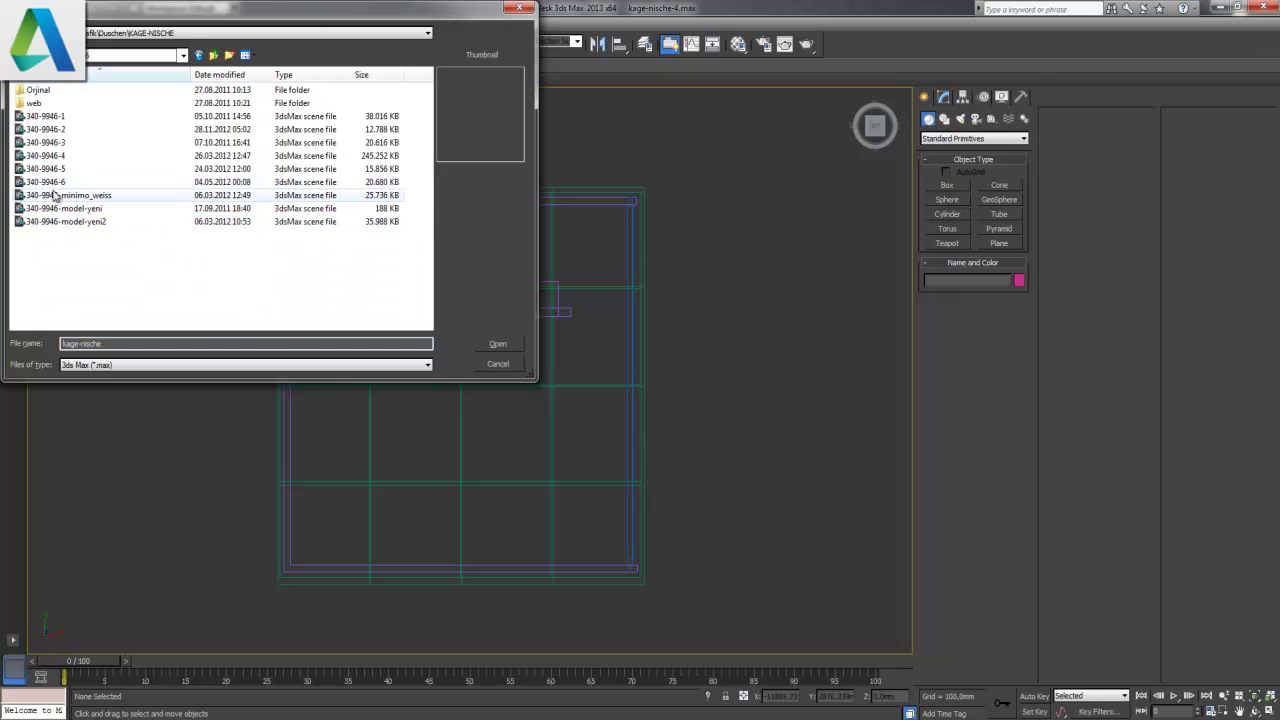
{"action": "left_click", "coordinate": [58, 183]}
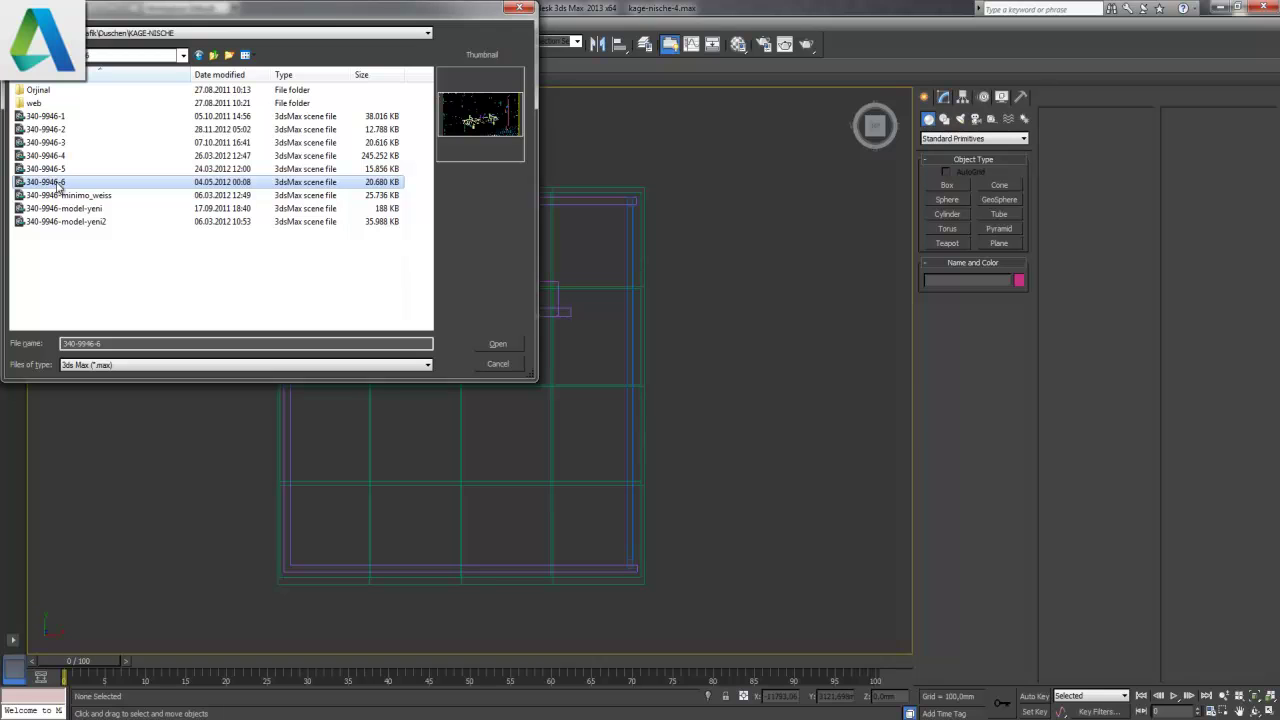
{"action": "left_click", "coordinate": [60, 195]}
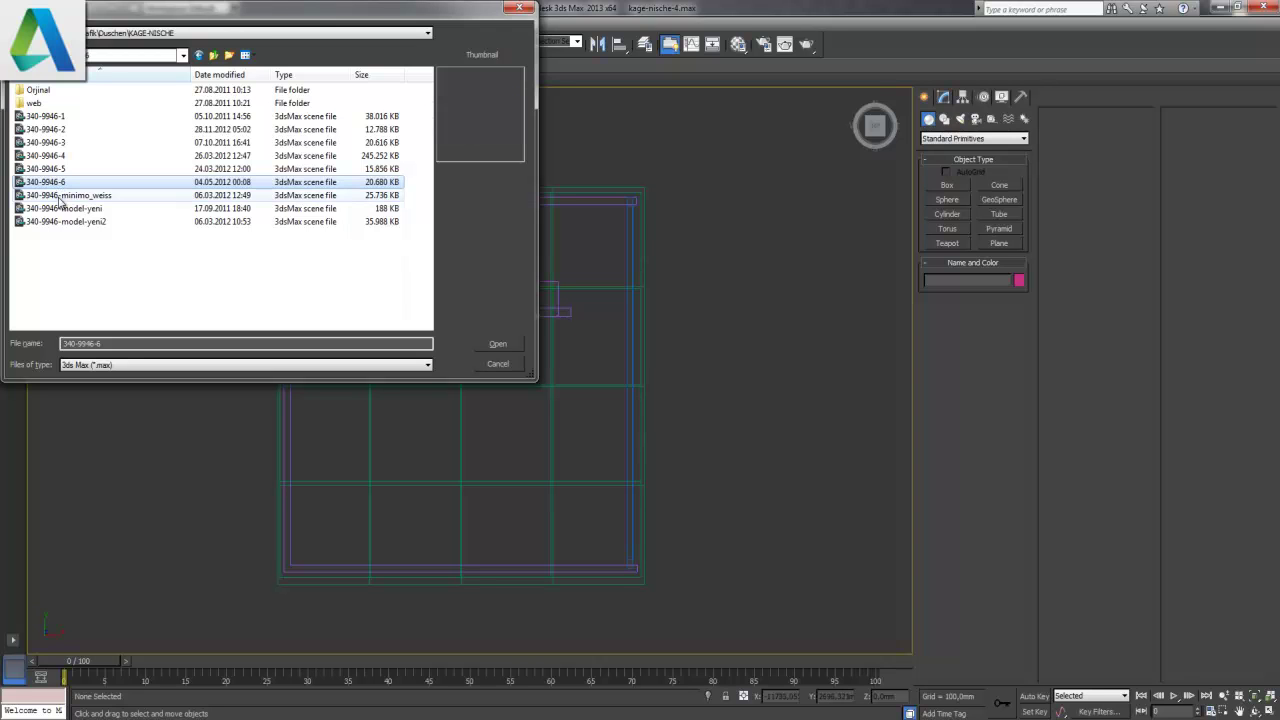
{"action": "left_click", "coordinate": [62, 208]}
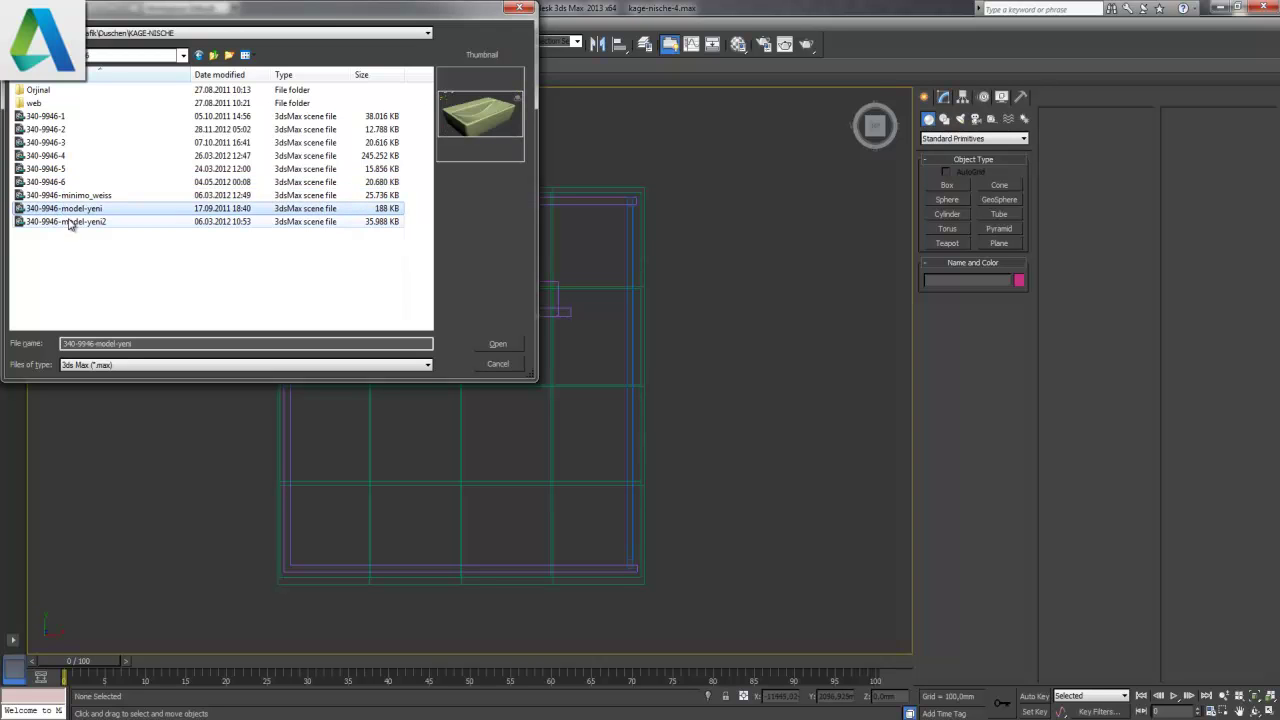
{"action": "left_click", "coordinate": [62, 221]}
{"action": "double_click", "coordinate": [43, 183]}
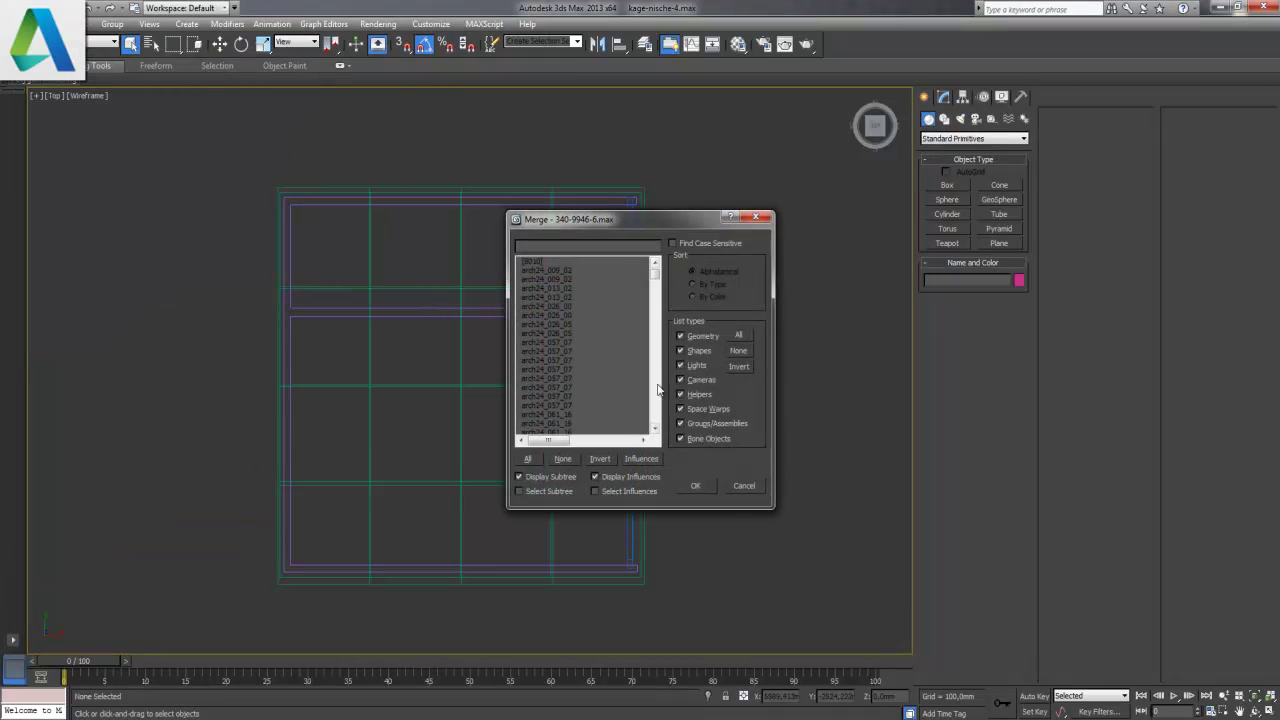
- Merge all objects except lights and cameras, accepting the duplicate Box001 and material prompts
{"action": "left_click", "coordinate": [698, 366]}
{"action": "left_click", "coordinate": [700, 381]}
{"action": "left_click", "coordinate": [696, 353]}
{"action": "left_click", "coordinate": [695, 353]}
{"action": "left_click", "coordinate": [529, 458]}
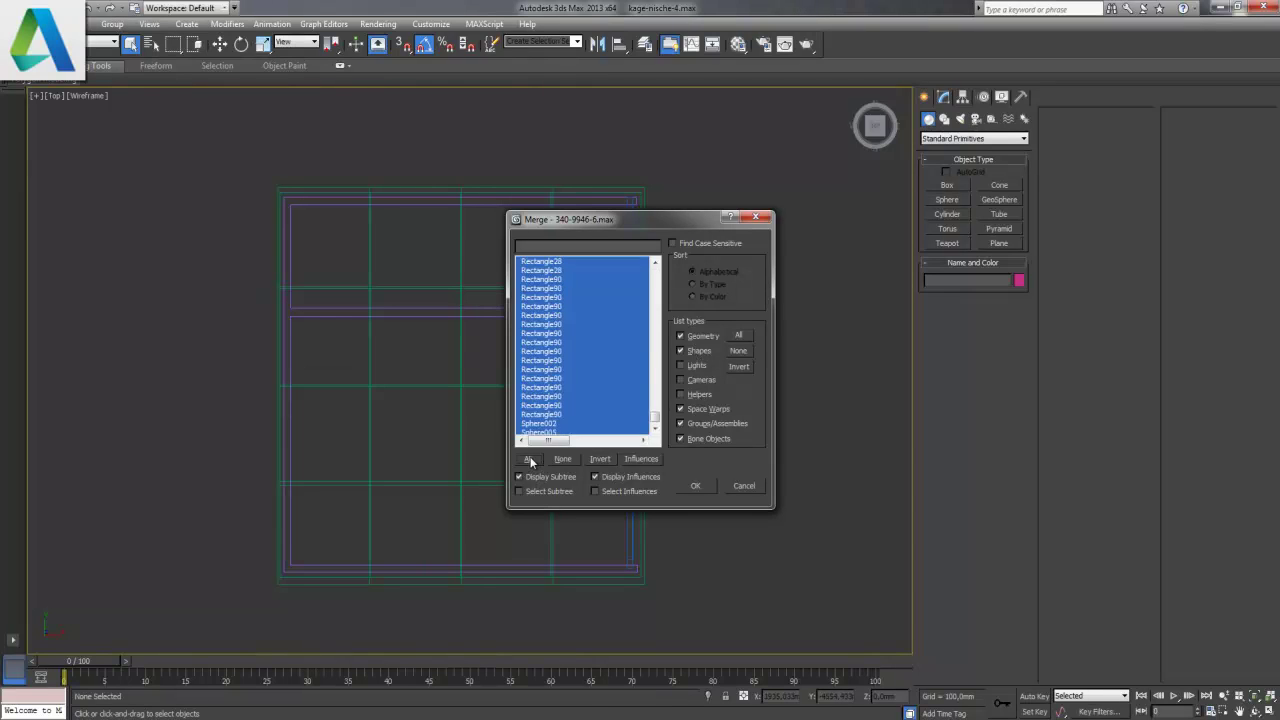
{"action": "left_click", "coordinate": [695, 486]}
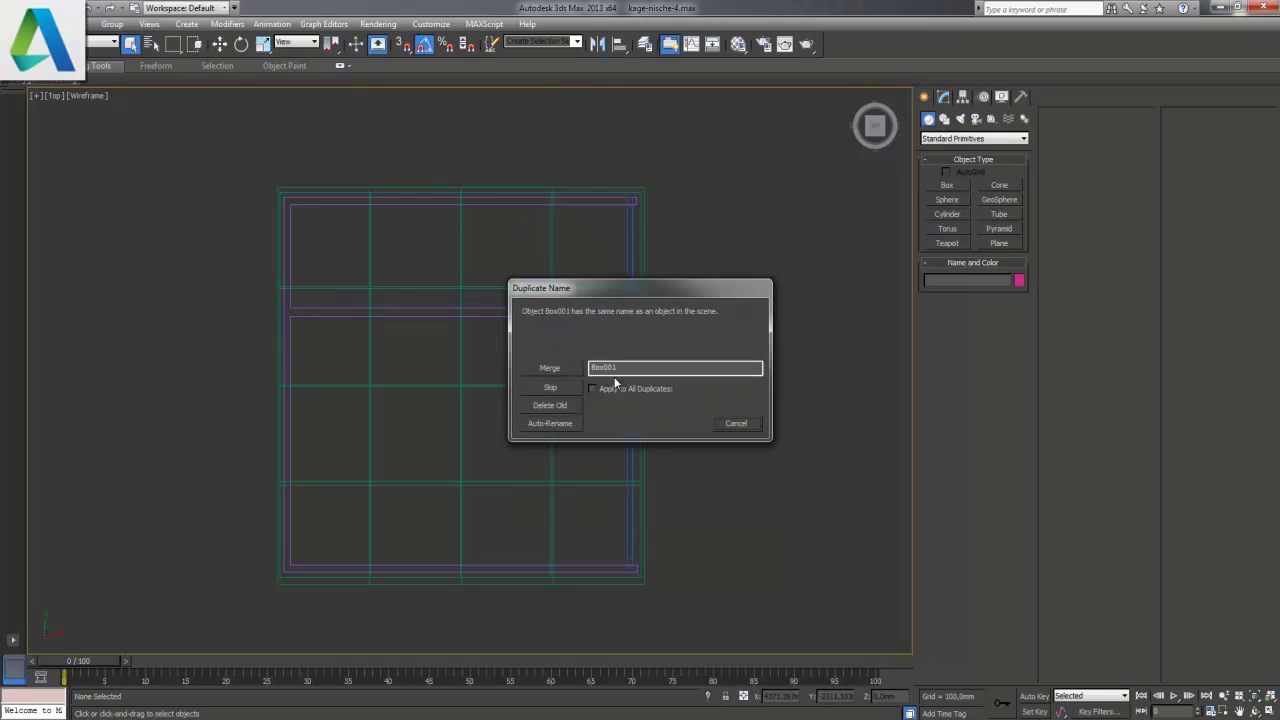
{"action": "left_click", "coordinate": [549, 369]}
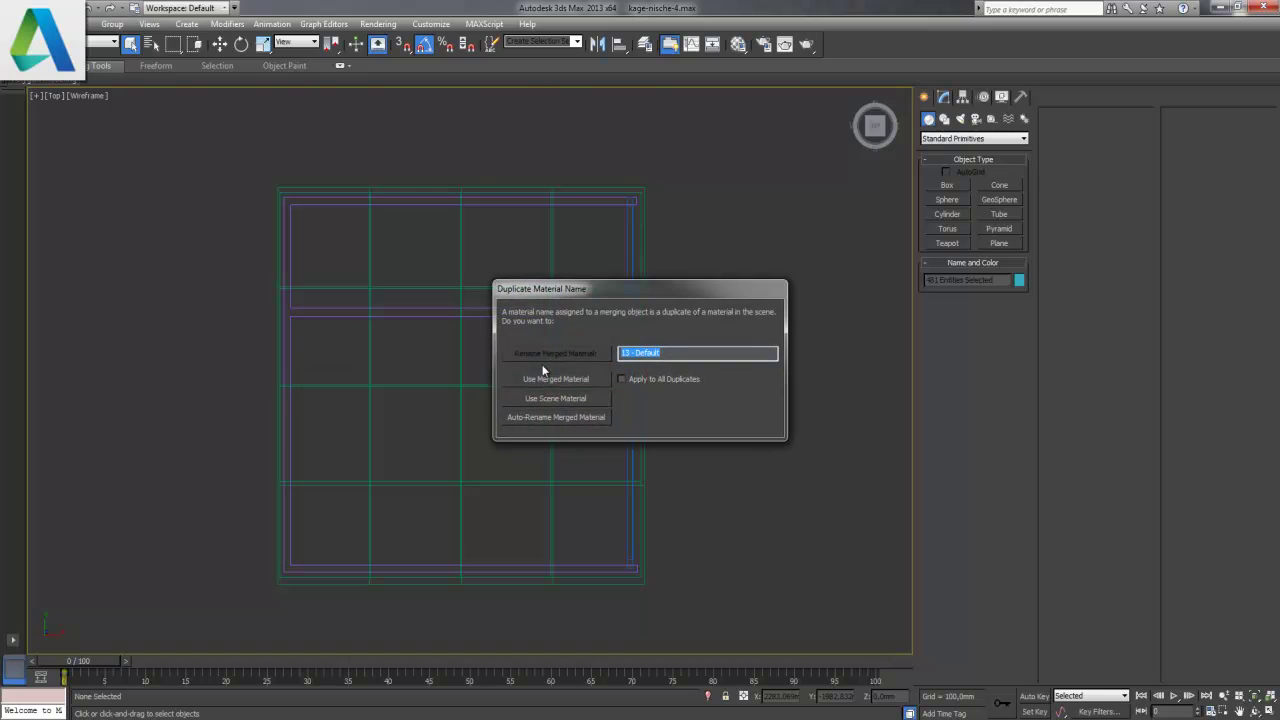
{"action": "key", "text": "Return"}
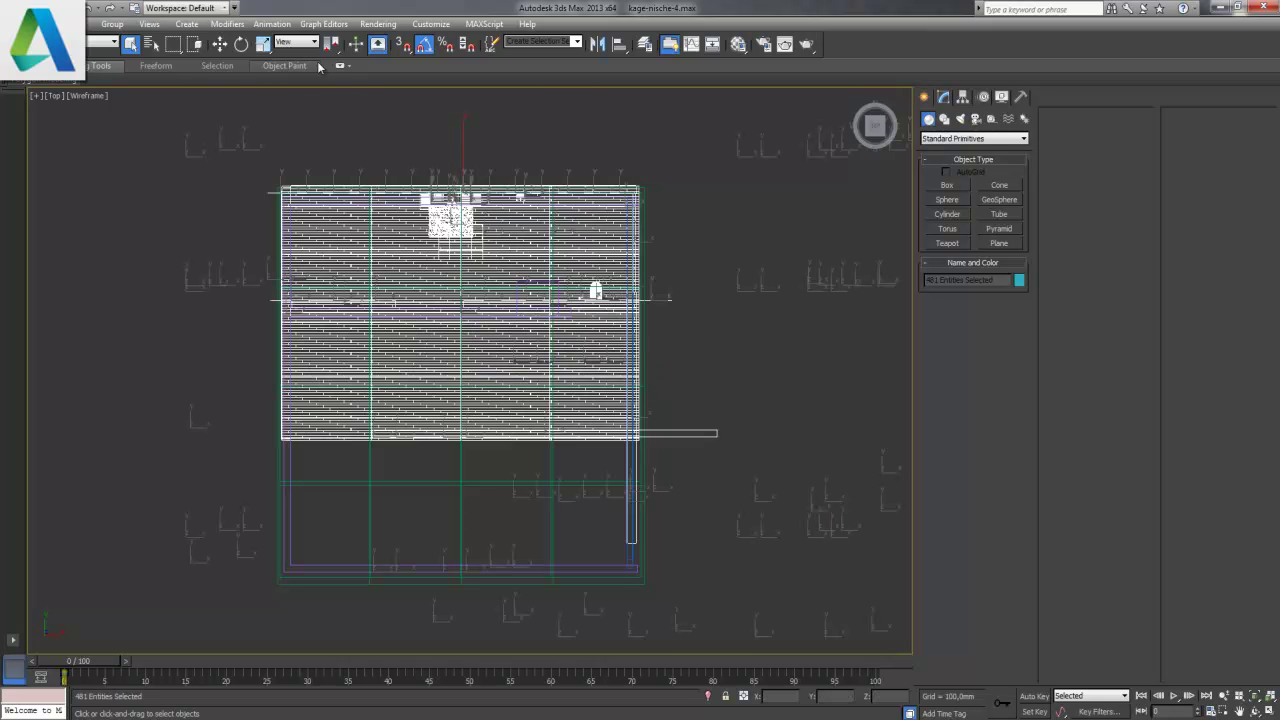
- Move the merged objects up clear of the room and delete their brick wall
{"action": "left_click", "coordinate": [219, 43]}
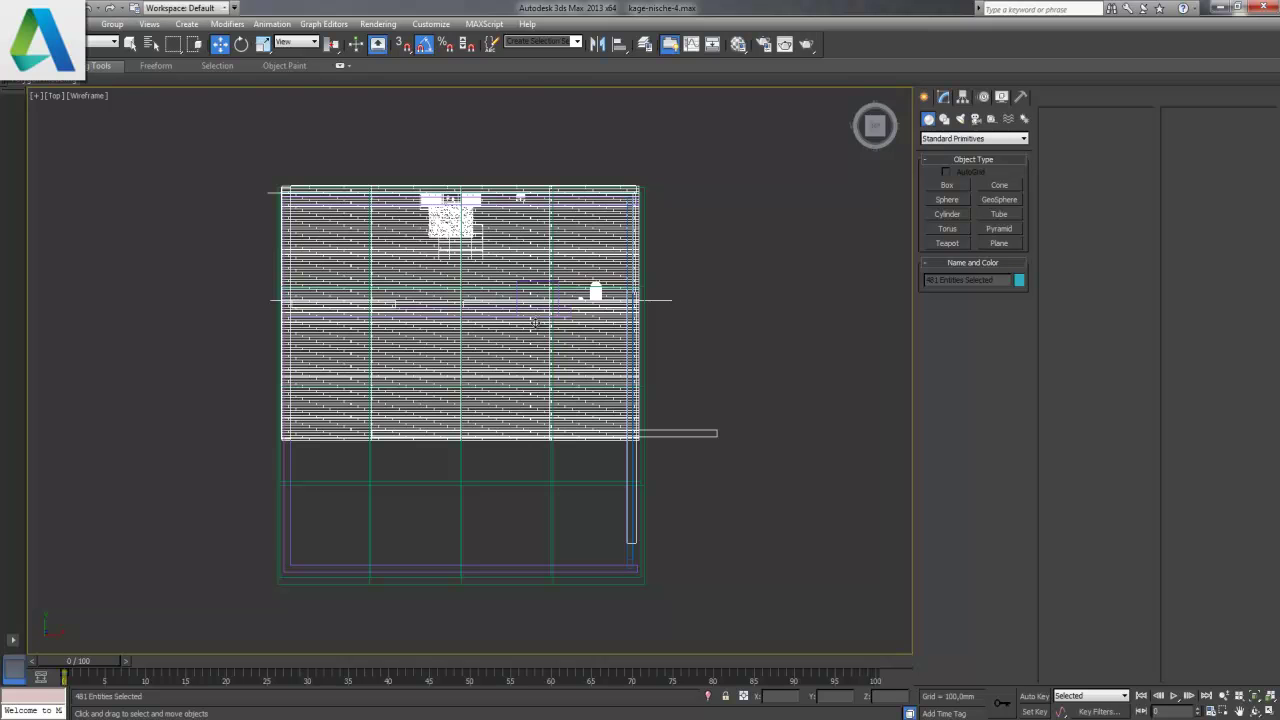
{"action": "left_click_drag", "start_coordinate": [502, 350], "coordinate": [620, 103]}
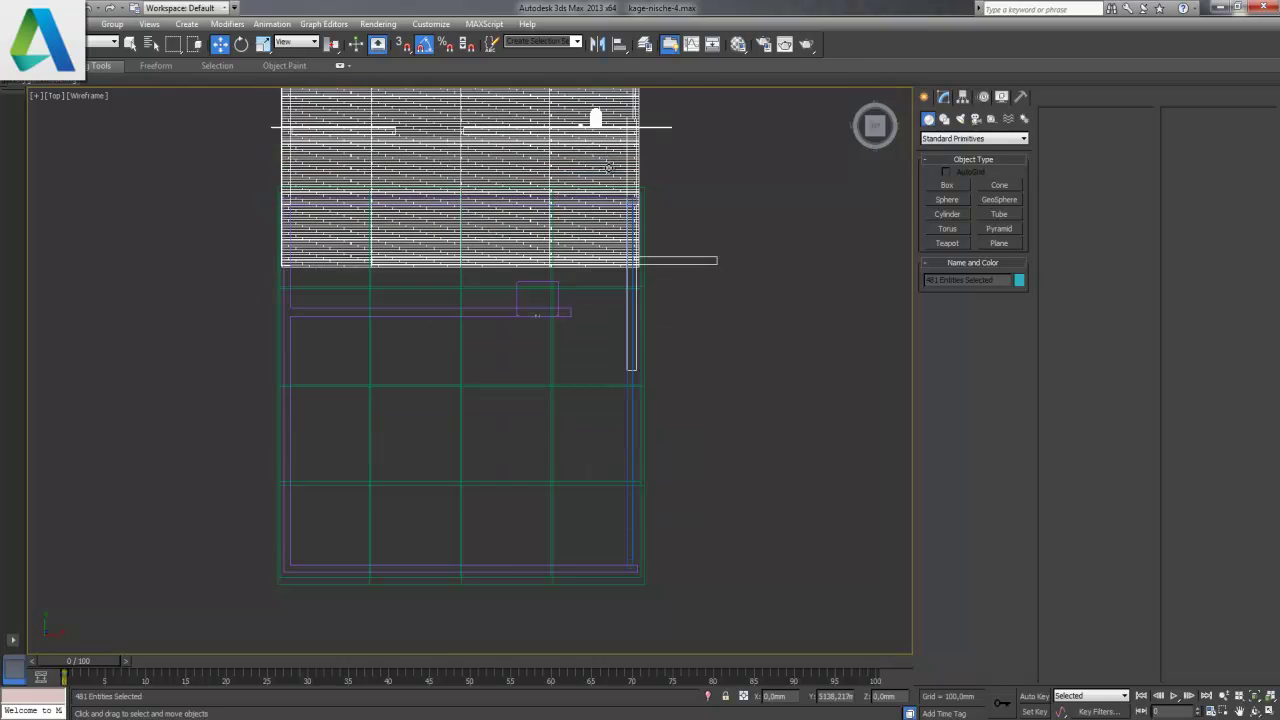
{"action": "middle_click_drag", "start_coordinate": [730, 258], "coordinate": [728, 530]}
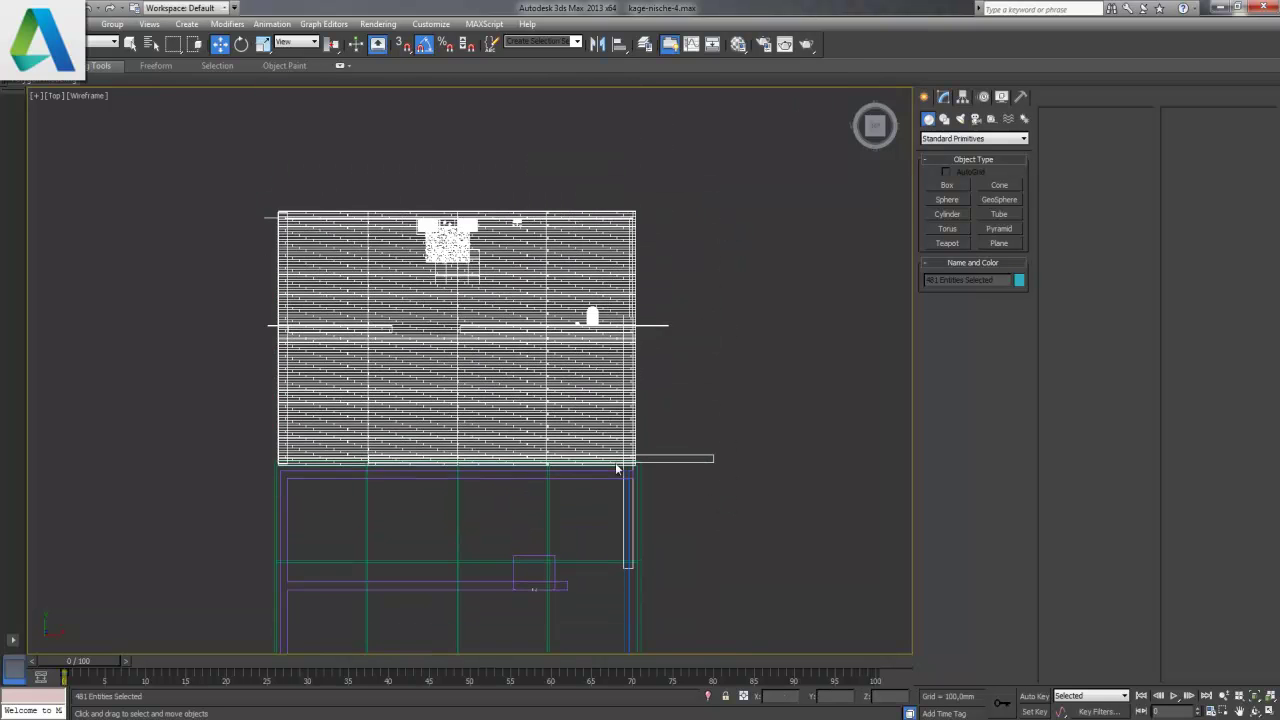
{"action": "left_click_drag", "start_coordinate": [516, 388], "coordinate": [516, 220]}
{"action": "mouse_move", "coordinate": [819, 420]}
{"action": "left_mouse_down"}
{"action": "mouse_move", "coordinate": [244, 270]}
{"action": "mouse_move", "coordinate": [175, 215]}
{"action": "left_mouse_up"}
{"action": "key", "text": "Delete"}
- Delete the lower wall lines from the merged set
{"action": "middle_click_drag", "start_coordinate": [418, 217], "coordinate": [466, 389]}
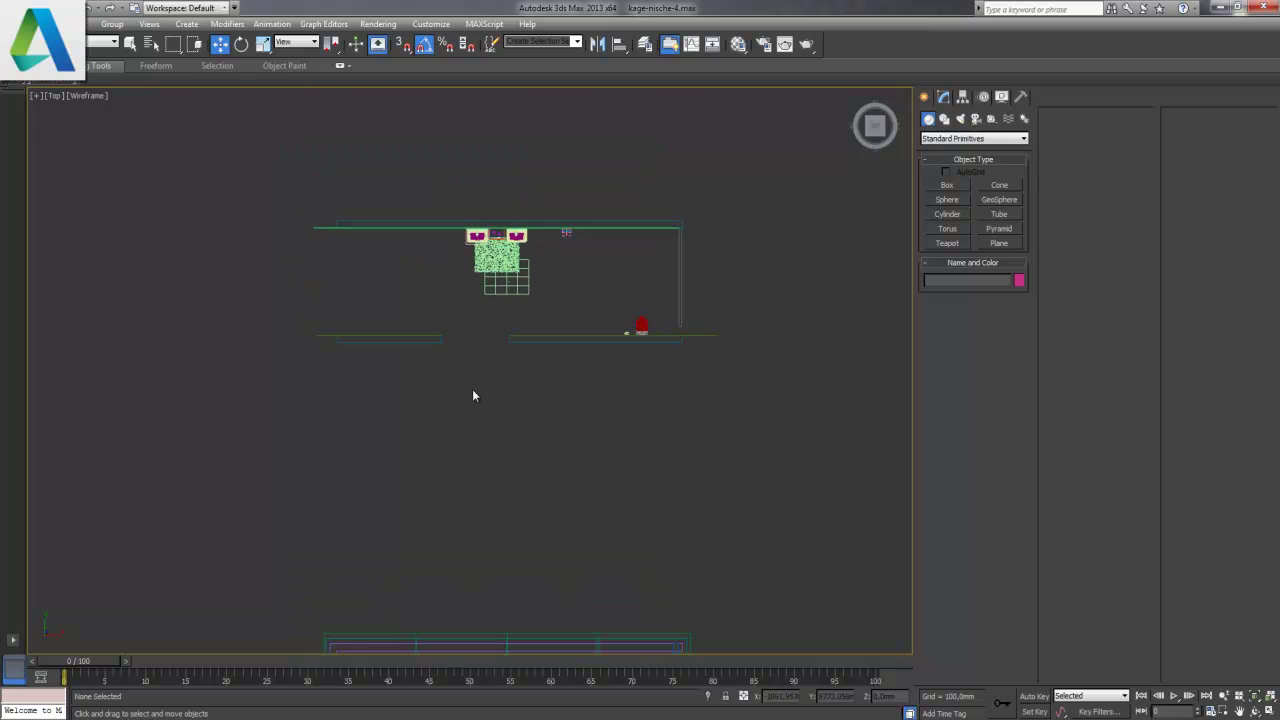
{"action": "middle_click_drag", "start_coordinate": [446, 259], "coordinate": [448, 421]}
{"action": "left_click_drag", "start_coordinate": [536, 448], "coordinate": [267, 380]}
{"action": "key", "text": "Delete"}
- Delete the upper and vertical wall lines, including the remaining segment
{"action": "left_click_drag", "start_coordinate": [721, 269], "coordinate": [530, 337]}
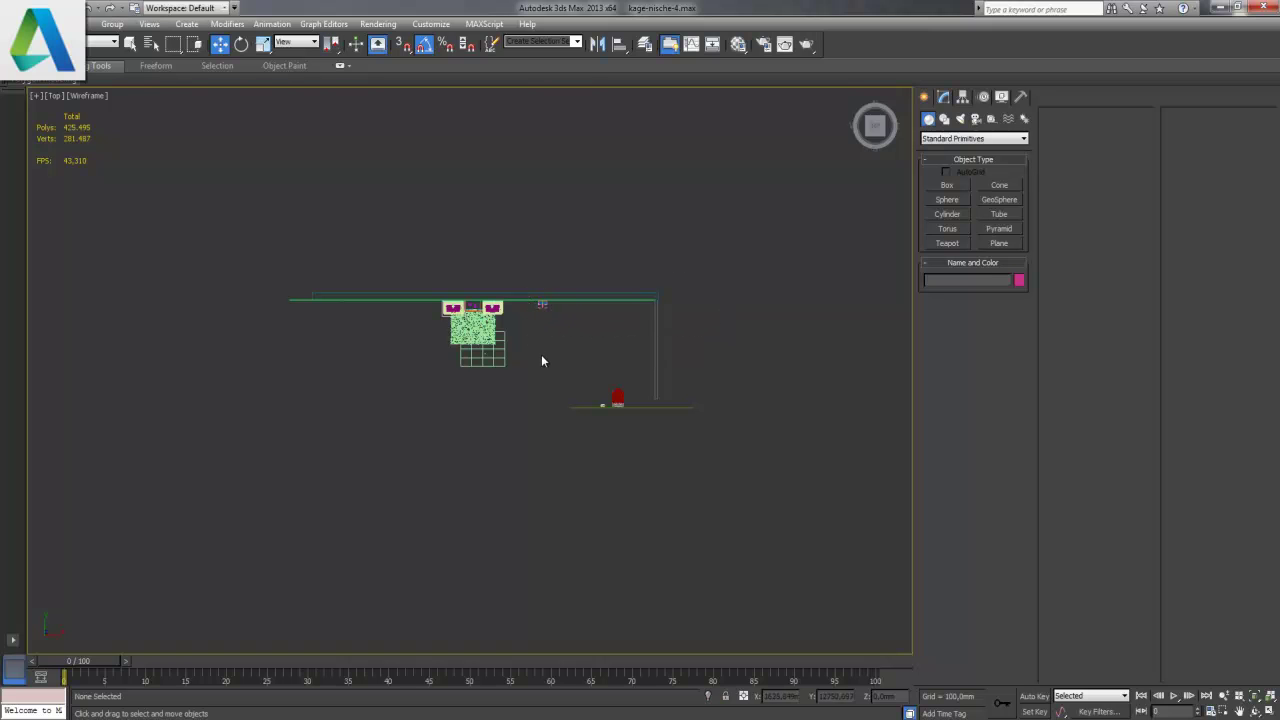
{"action": "left_click_drag", "start_coordinate": [688, 278], "coordinate": [608, 327]}
{"action": "key", "text": "Delete"}
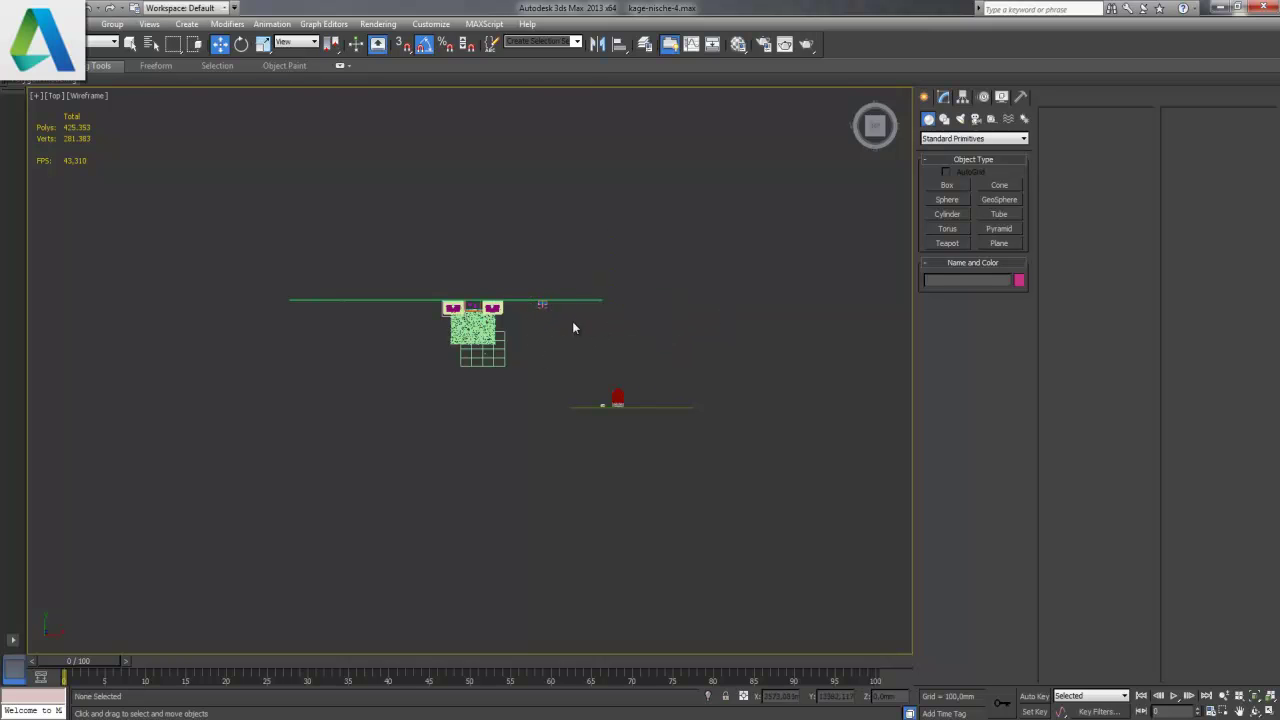
{"action": "left_click_drag", "start_coordinate": [525, 284], "coordinate": [529, 284]}
{"action": "key", "text": "Delete"}
- Delete the stray line next to the red object
{"action": "scroll", "coordinate": [661, 443], "scroll_direction": "up", "scroll_amount": 3}
{"action": "mouse_move", "coordinate": [737, 451]}
{"action": "middle_mouse_down"}
{"action": "mouse_move", "coordinate": [443, 374]}
{"action": "mouse_move", "coordinate": [706, 449]}
{"action": "middle_mouse_up"}
{"action": "scroll", "coordinate": [706, 449], "scroll_direction": "up", "scroll_amount": 2}
{"action": "left_click_drag", "start_coordinate": [821, 470], "coordinate": [426, 476]}
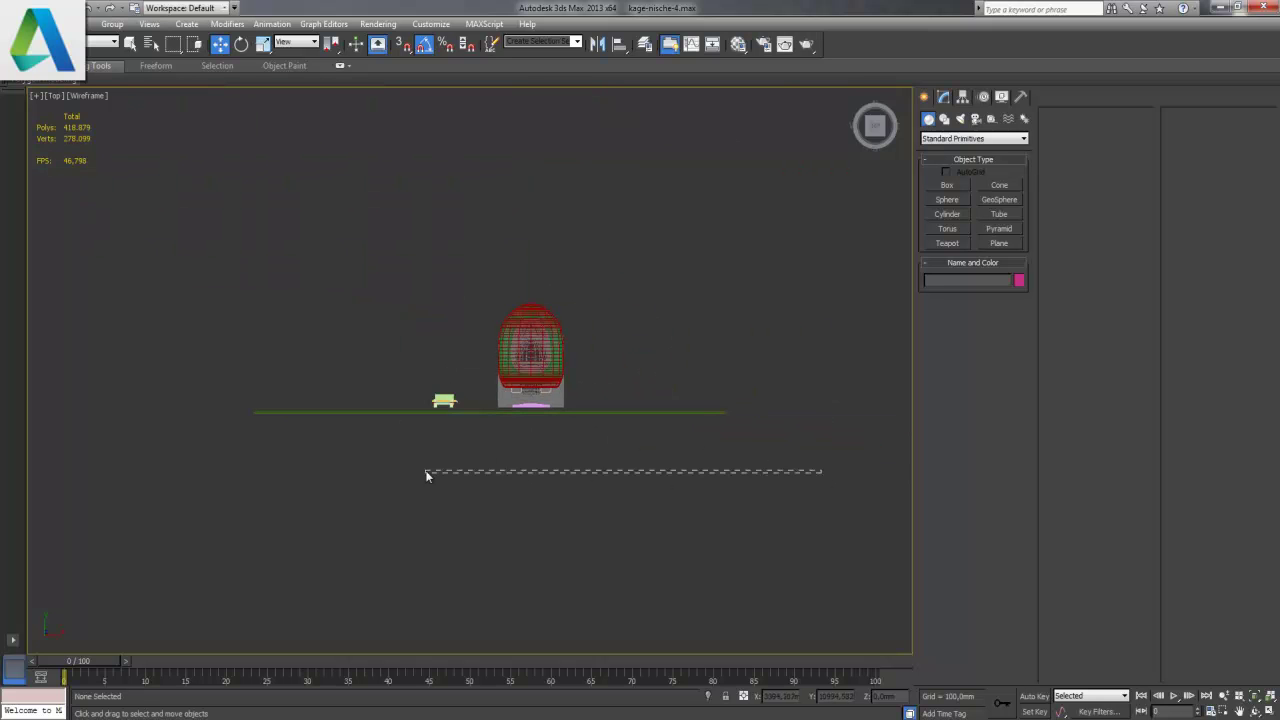
{"action": "left_click_drag", "start_coordinate": [203, 407], "coordinate": [200, 411]}
{"action": "key", "text": "Delete"}
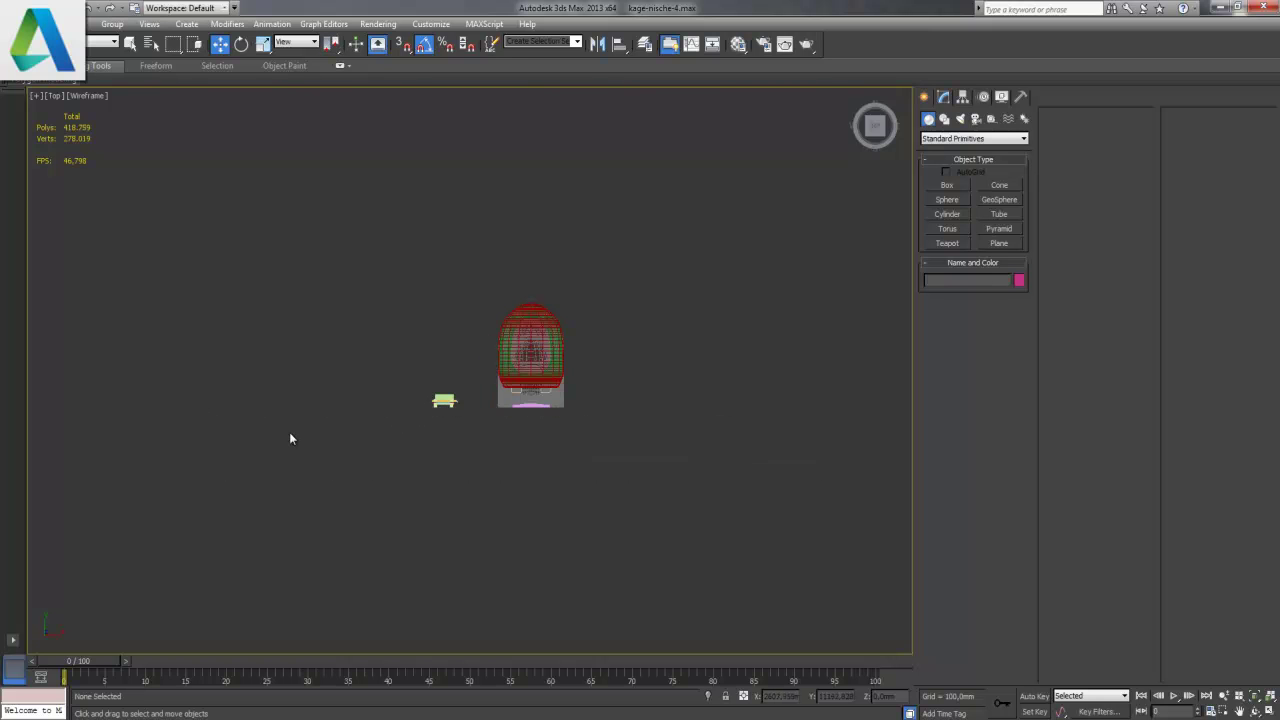
- Delete the green block and grid, leaving the twin sinks in view
{"action": "scroll", "coordinate": [290, 432], "scroll_direction": "down", "scroll_amount": 3}
{"action": "middle_click_drag", "start_coordinate": [226, 363], "coordinate": [565, 468]}
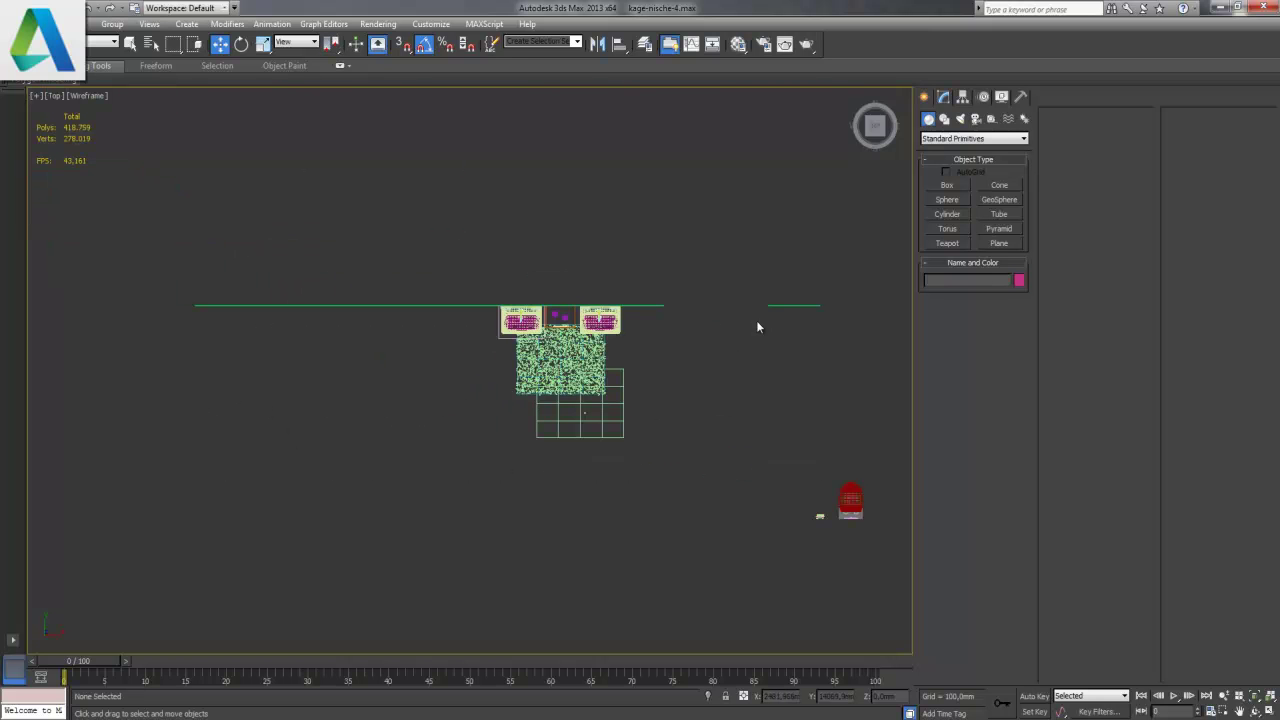
{"action": "left_click_drag", "start_coordinate": [773, 345], "coordinate": [770, 348]}
{"action": "left_click_drag", "start_coordinate": [674, 471], "coordinate": [478, 352]}
{"action": "key", "text": "Delete"}
{"action": "scroll", "coordinate": [640, 423], "scroll_direction": "up", "scroll_amount": 3}
{"action": "middle_click_drag", "start_coordinate": [686, 343], "coordinate": [523, 406]}
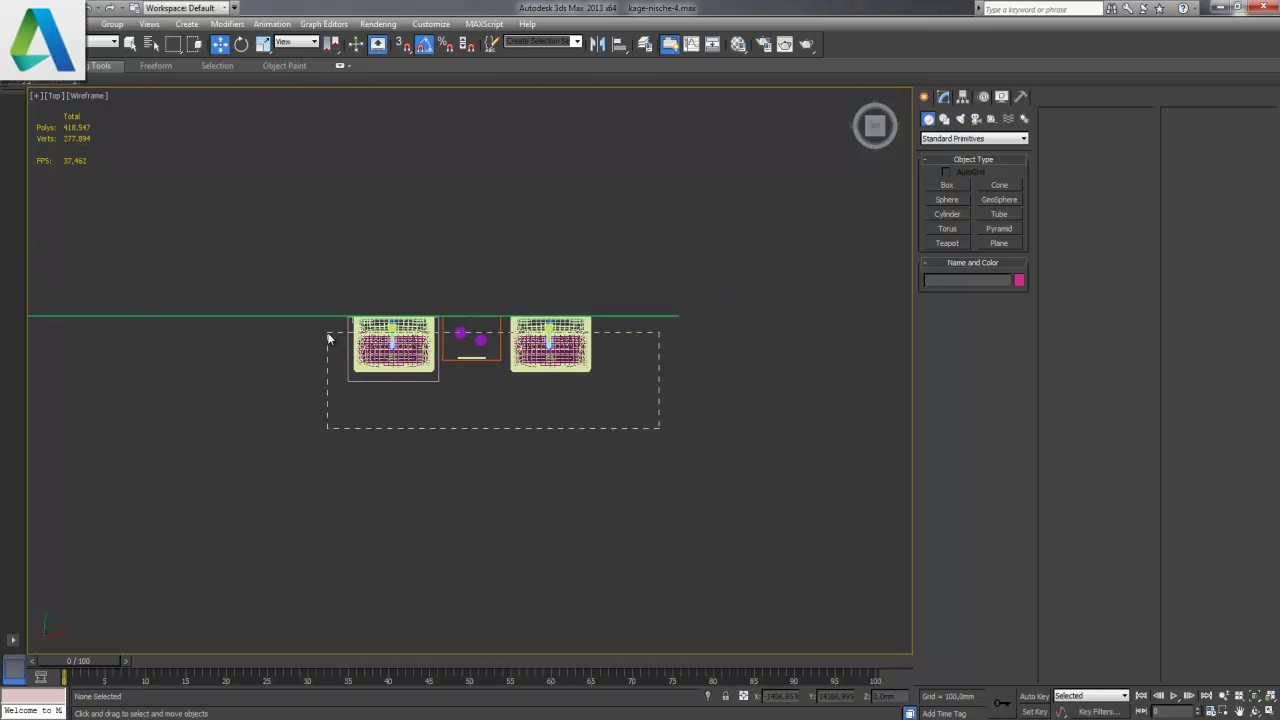
- Delete the Line008 shape between the sinks, then undo the deletion
{"action": "left_click_drag", "start_coordinate": [395, 367], "coordinate": [326, 335]}
{"action": "left_click", "coordinate": [600, 398]}
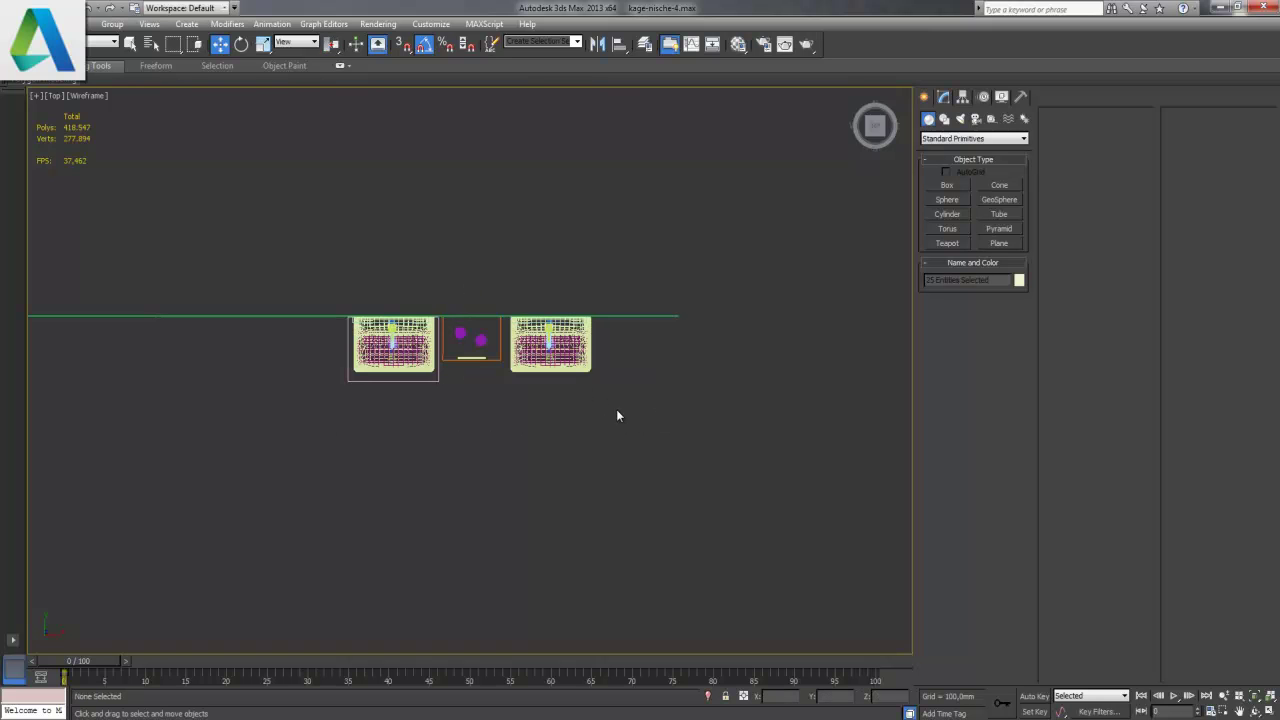
{"action": "left_click_drag", "start_coordinate": [82, 370], "coordinate": [84, 368]}
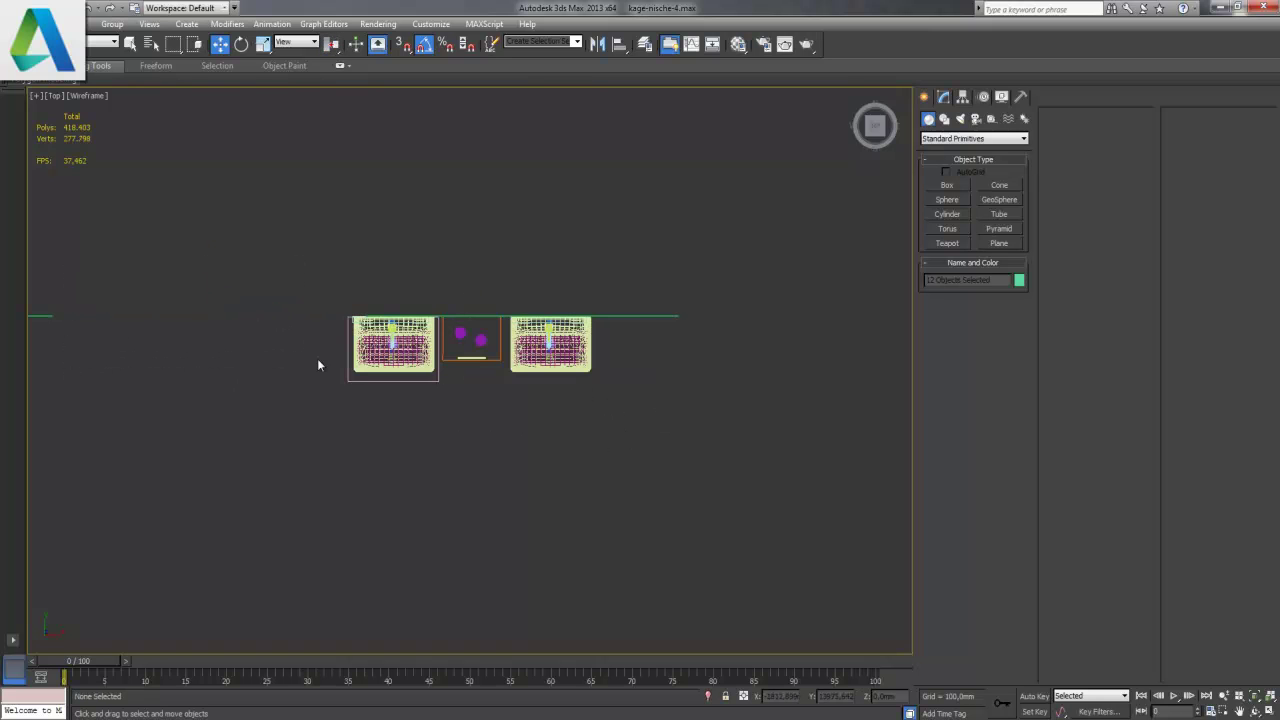
{"action": "scroll", "coordinate": [468, 368], "scroll_direction": "up", "scroll_amount": 3}
{"action": "scroll", "coordinate": [468, 372], "scroll_direction": "up", "scroll_amount": 3}
{"action": "middle_click_drag", "start_coordinate": [522, 283], "coordinate": [478, 421]}
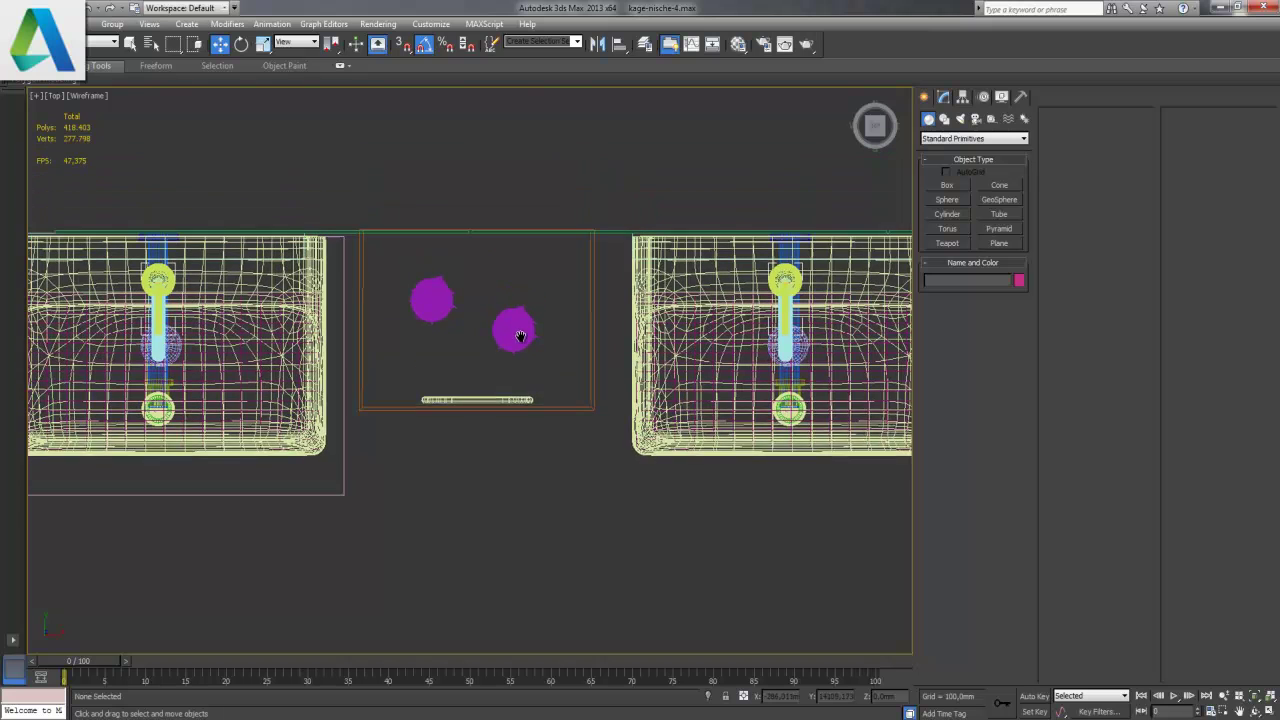
{"action": "left_click", "coordinate": [473, 423]}
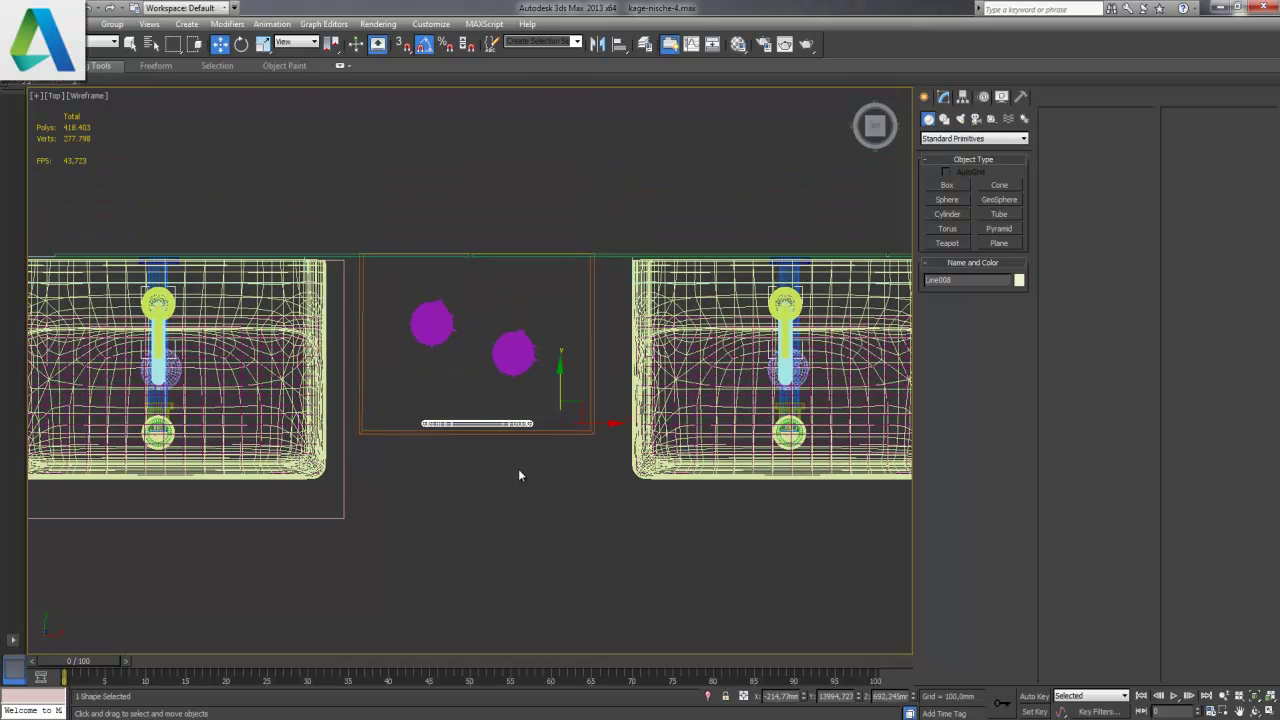
{"action": "key", "text": "Delete"}
{"action": "key", "text": "ctrl+z"}
{"action": "key", "text": "ctrl+z"}
- Delete the thin horizontal line and the stray green line near the sinks
{"action": "left_click", "coordinate": [454, 258]}
{"action": "key", "text": "Delete"}
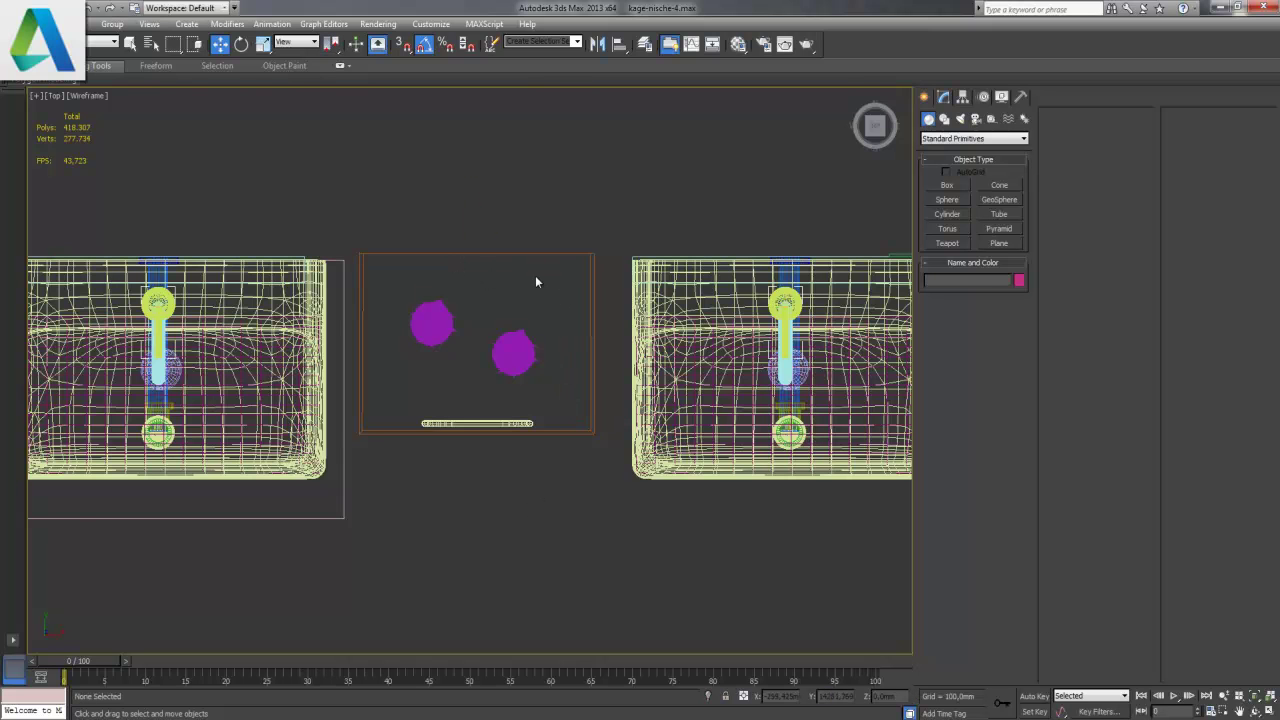
{"action": "middle_click_drag", "start_coordinate": [366, 280], "coordinate": [633, 282]}
{"action": "middle_click_drag", "start_coordinate": [709, 334], "coordinate": [285, 341]}
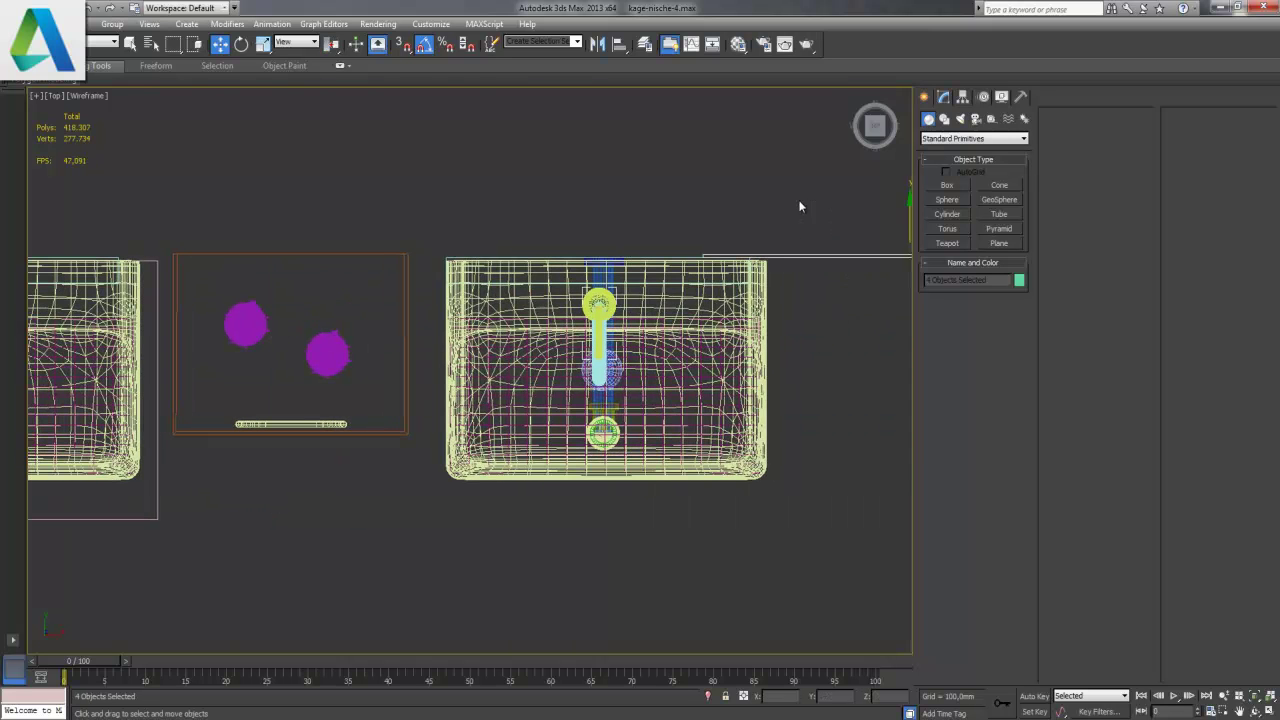
{"action": "scroll", "coordinate": [809, 289], "scroll_direction": "down", "scroll_amount": 5}
{"action": "scroll", "coordinate": [809, 289], "scroll_direction": "down", "scroll_amount": 3}
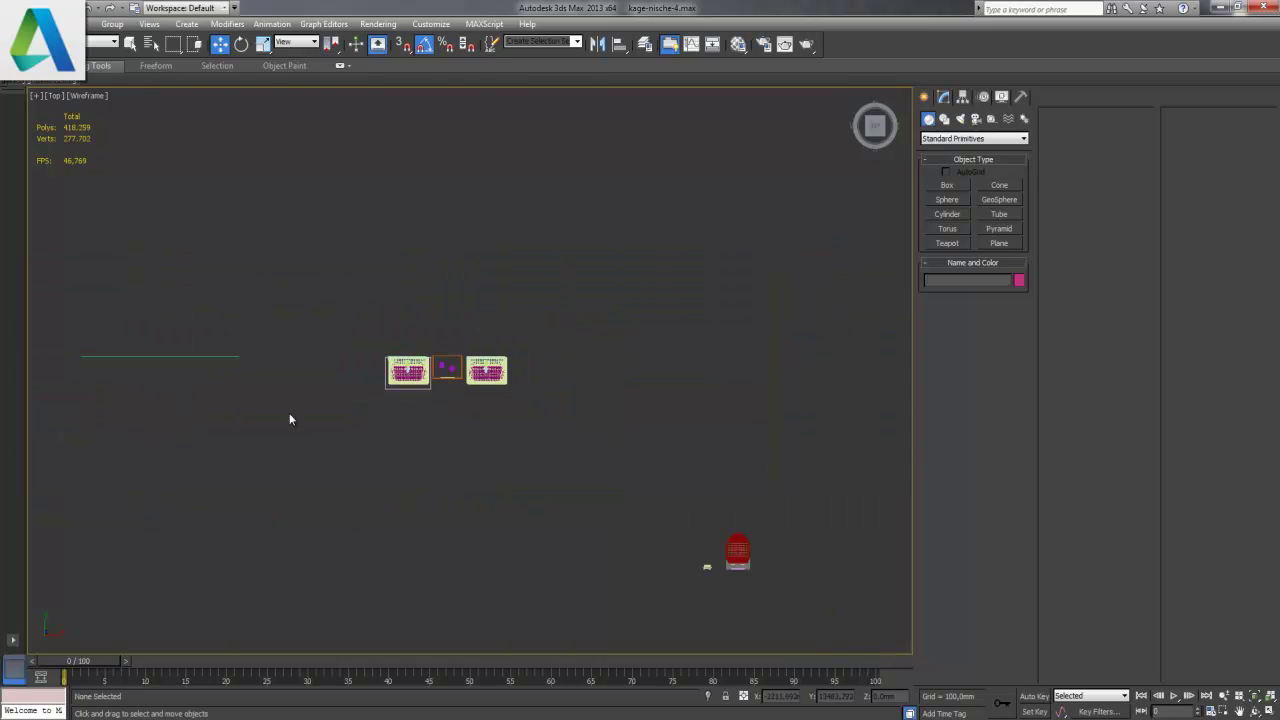
{"action": "left_click_drag", "start_coordinate": [47, 302], "coordinate": [50, 303]}
{"action": "key", "text": "Delete"}
- Move all merged fixtures down toward the room, then select only the toilet
{"action": "scroll", "coordinate": [335, 323], "scroll_direction": "down", "scroll_amount": 2}
{"action": "scroll", "coordinate": [360, 330], "scroll_direction": "down", "scroll_amount": 3}
{"action": "mouse_move", "coordinate": [434, 386]}
{"action": "left_mouse_down"}
{"action": "mouse_move", "coordinate": [461, 358]}
{"action": "mouse_move", "coordinate": [481, 429]}
{"action": "left_mouse_up"}
{"action": "mouse_move", "coordinate": [637, 497]}
{"action": "middle_mouse_down"}
{"action": "mouse_move", "coordinate": [662, 441]}
{"action": "mouse_move", "coordinate": [648, 385]}
{"action": "middle_mouse_up"}
{"action": "scroll", "coordinate": [646, 384], "scroll_direction": "up", "scroll_amount": 3}
{"action": "left_click_drag", "start_coordinate": [645, 374], "coordinate": [588, 338]}
- Rotate the toilet to face into the room and move it down inside
{"action": "left_click", "coordinate": [240, 44]}
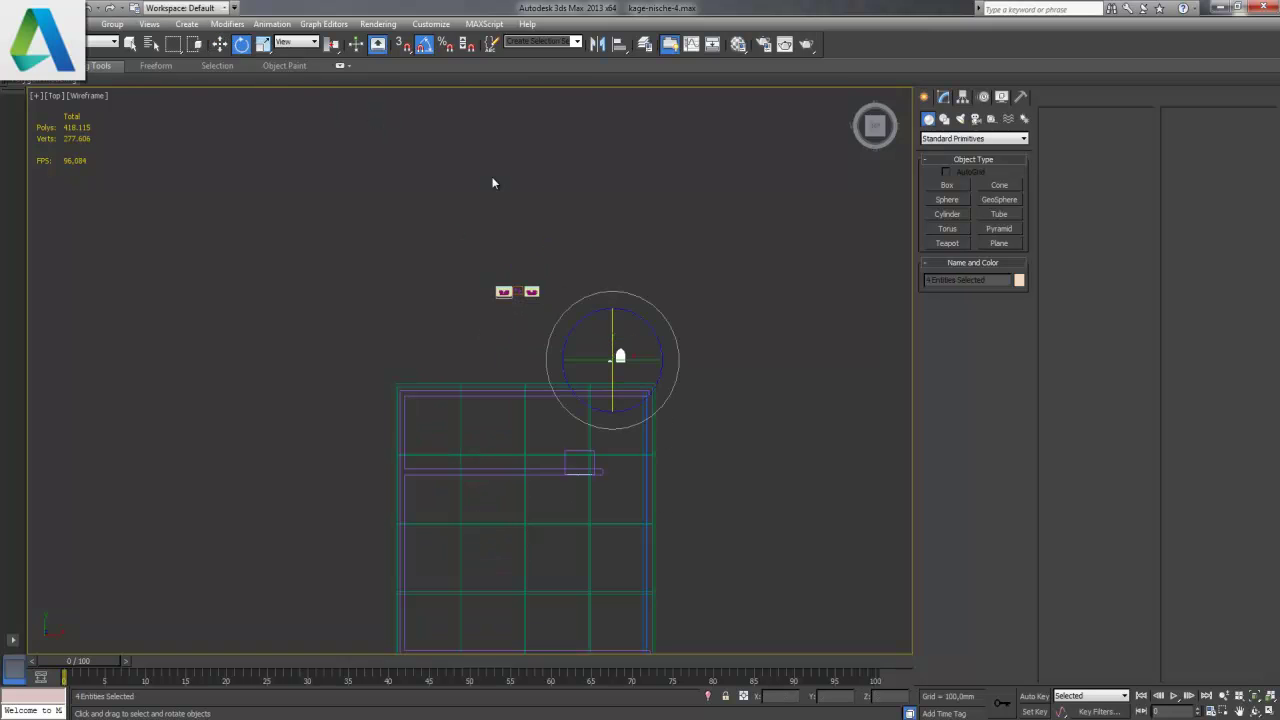
{"action": "left_click_drag", "start_coordinate": [670, 344], "coordinate": [669, 315]}
{"action": "key", "text": "w"}
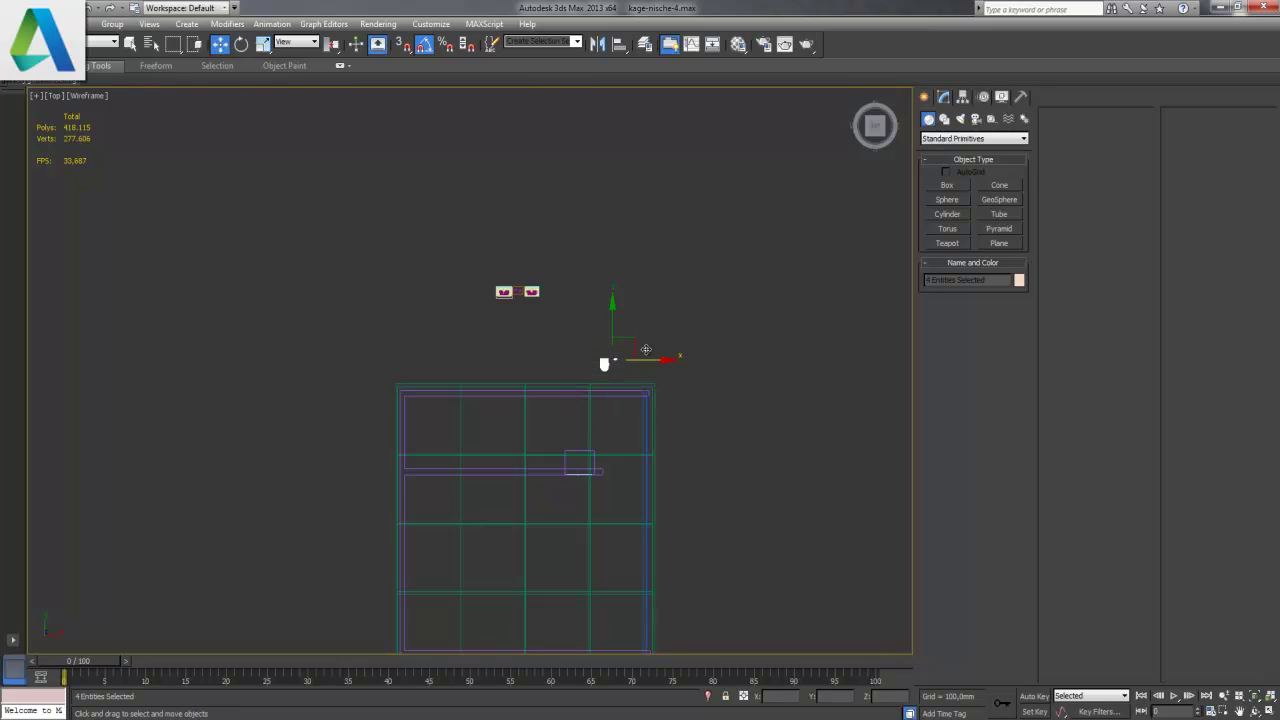
{"action": "left_click_drag", "start_coordinate": [634, 340], "coordinate": [577, 461]}
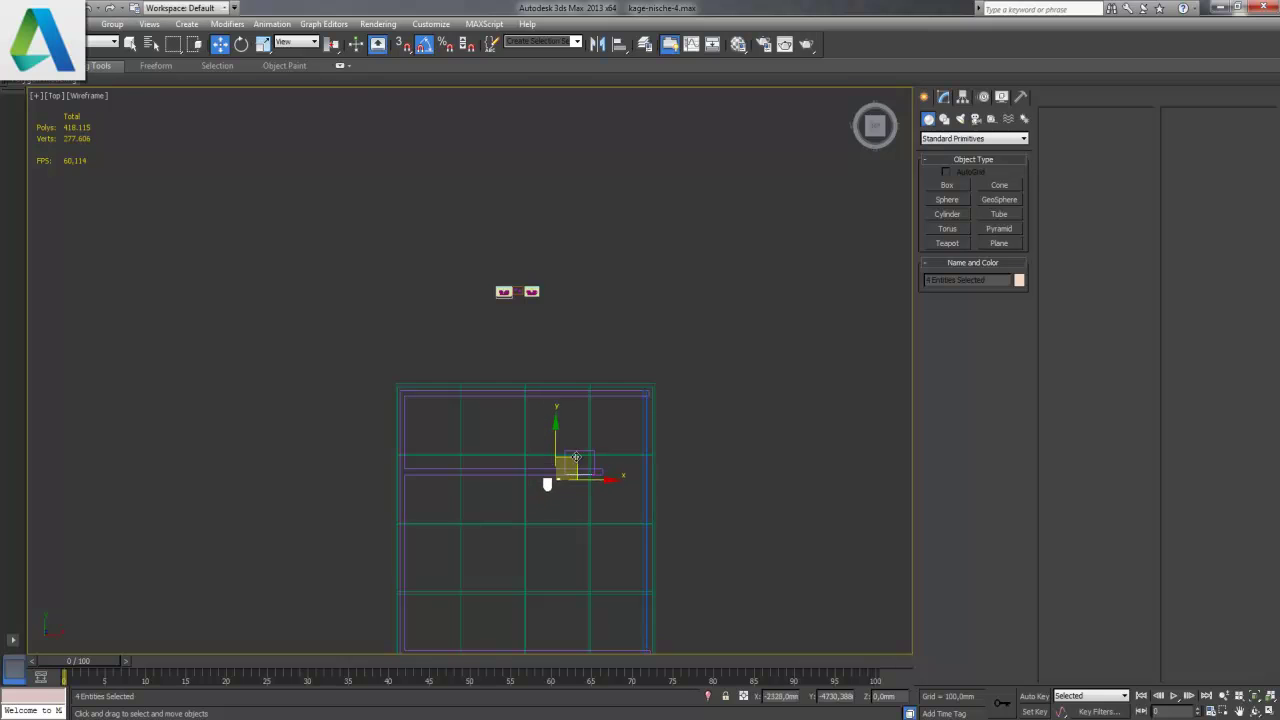
- Push the toilet up against the room wall
{"action": "scroll", "coordinate": [643, 401], "scroll_direction": "up", "scroll_amount": 3}
{"action": "scroll", "coordinate": [733, 377], "scroll_direction": "up", "scroll_amount": 3}
{"action": "middle_click_drag", "start_coordinate": [733, 377], "coordinate": [480, 388]}
{"action": "scroll", "coordinate": [480, 388], "scroll_direction": "up", "scroll_amount": 3}
{"action": "middle_click_drag", "start_coordinate": [723, 369], "coordinate": [566, 414]}
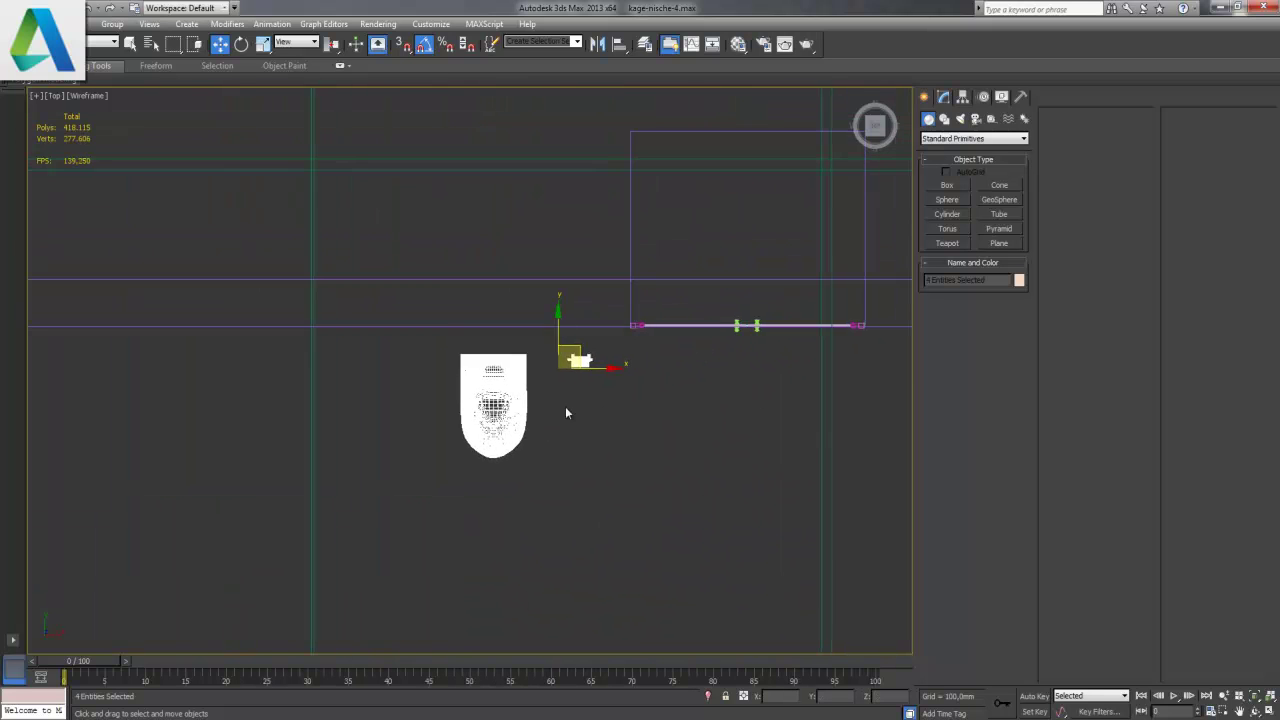
{"action": "scroll", "coordinate": [600, 345], "scroll_direction": "up", "scroll_amount": 2}
{"action": "left_click_drag", "start_coordinate": [600, 345], "coordinate": [595, 297]}
{"action": "scroll", "coordinate": [586, 306], "scroll_direction": "down", "scroll_amount": 3}
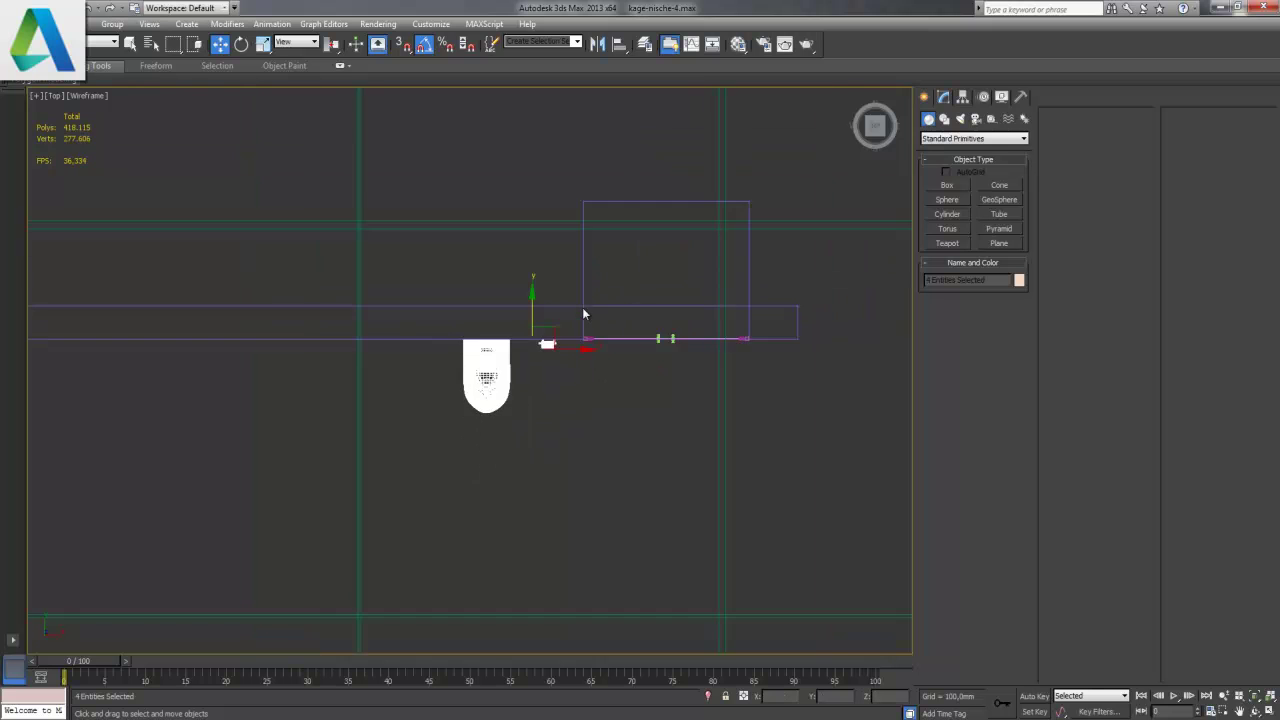
{"action": "scroll", "coordinate": [583, 311], "scroll_direction": "down", "scroll_amount": 3}
- Move the sinks, plant shelf and mirrors down into the room
{"action": "left_click_drag", "start_coordinate": [360, 101], "coordinate": [374, 116]}
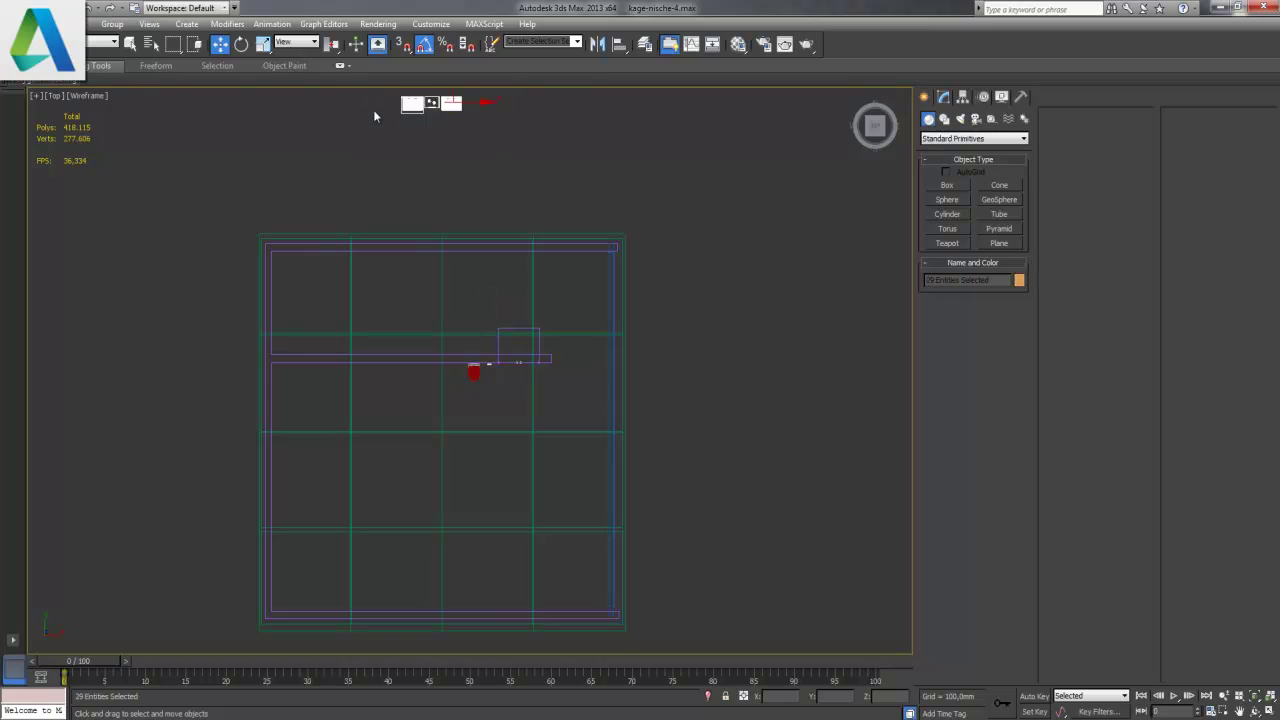
{"action": "middle_click_drag", "start_coordinate": [453, 157], "coordinate": [447, 166]}
{"action": "left_click_drag", "start_coordinate": [435, 105], "coordinate": [456, 413]}
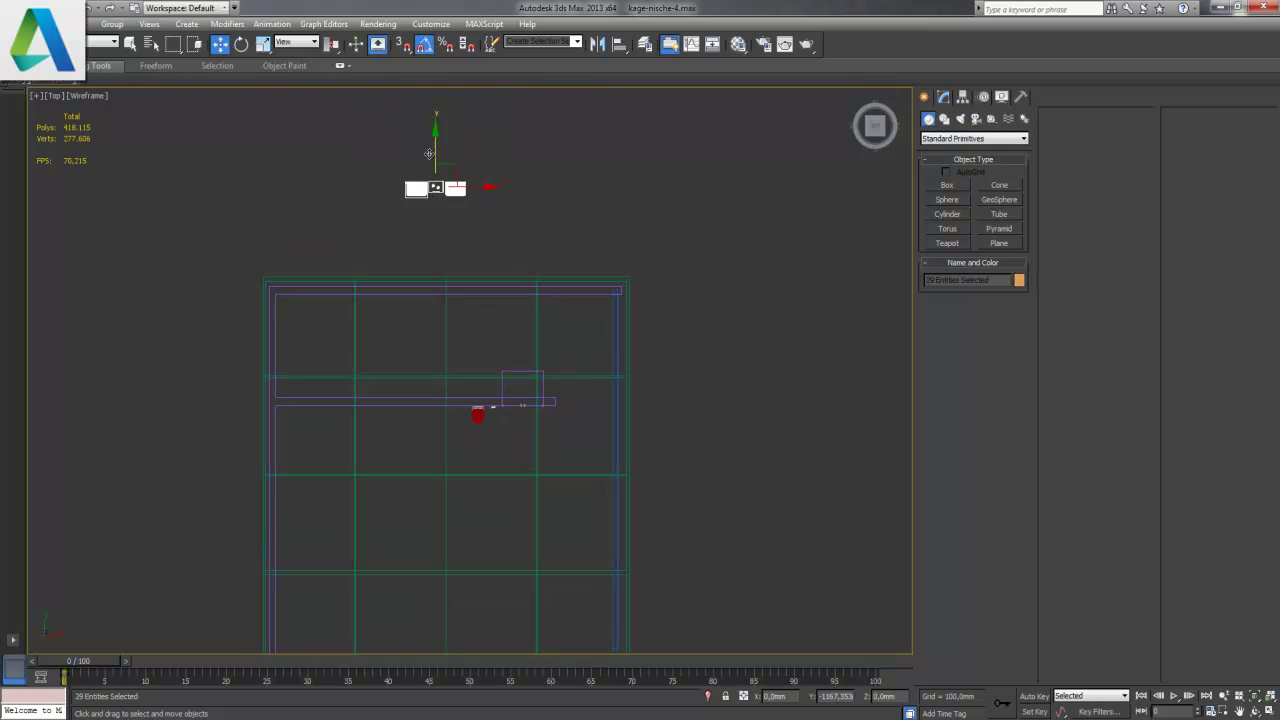
{"action": "scroll", "coordinate": [456, 413], "scroll_direction": "up", "scroll_amount": 2}
{"action": "scroll", "coordinate": [457, 411], "scroll_direction": "up", "scroll_amount": 2}
{"action": "scroll", "coordinate": [466, 441], "scroll_direction": "up", "scroll_amount": 2}
{"action": "scroll", "coordinate": [482, 355], "scroll_direction": "up", "scroll_amount": 2}
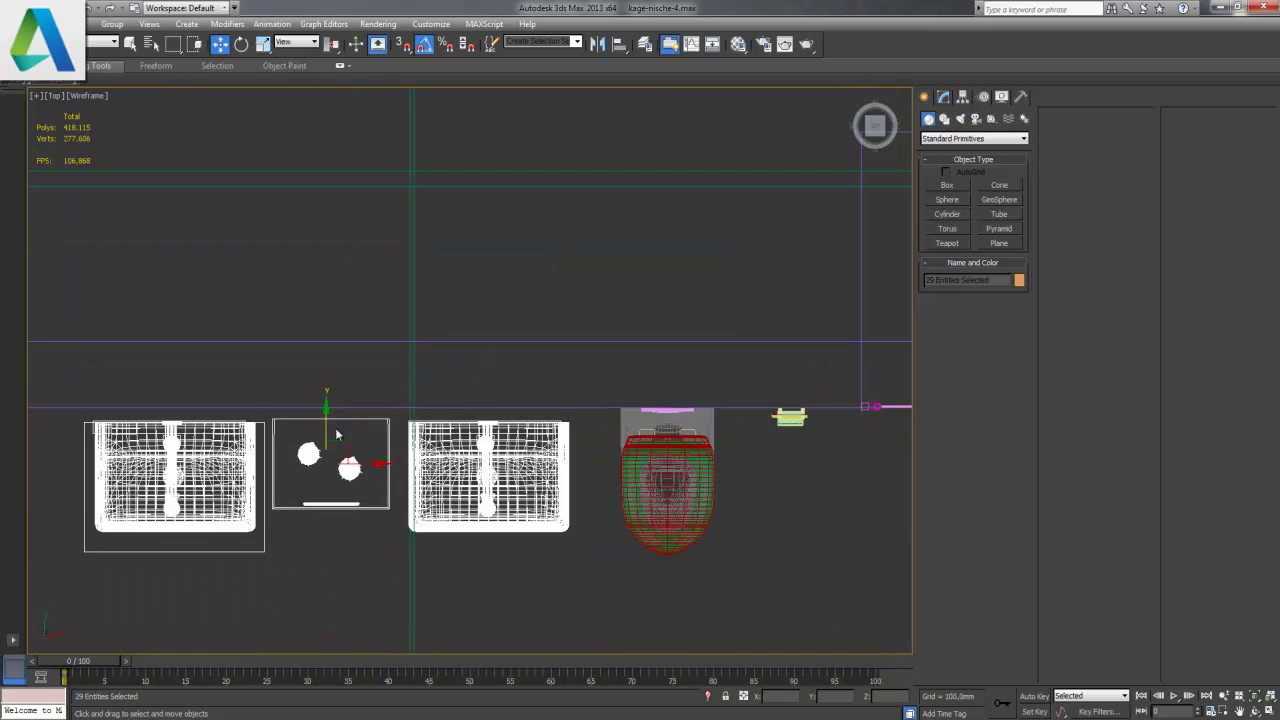
- Nudge the sinks and shelf flush against the wall line and deselect
{"action": "left_click_drag", "start_coordinate": [330, 421], "coordinate": [331, 411]}
{"action": "scroll", "coordinate": [331, 411], "scroll_direction": "up", "scroll_amount": 2}
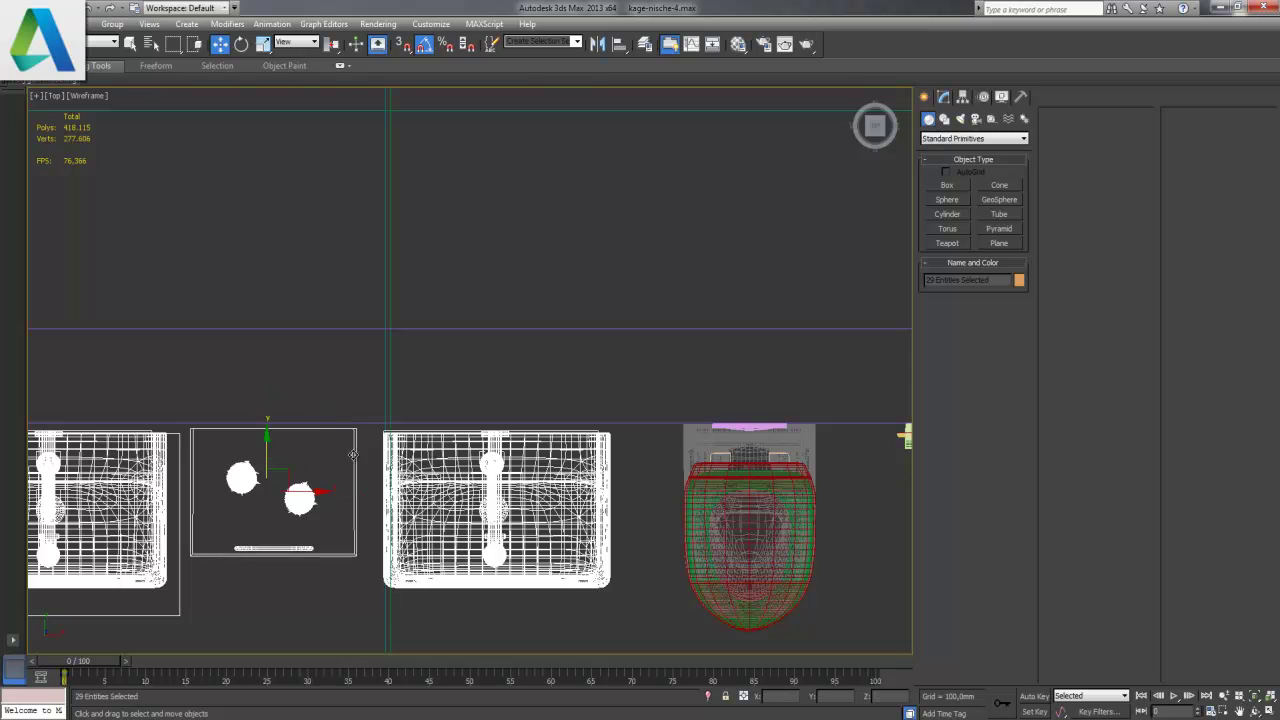
{"action": "middle_click_drag", "start_coordinate": [331, 411], "coordinate": [564, 379]}
{"action": "scroll", "coordinate": [502, 407], "scroll_direction": "up", "scroll_amount": 2}
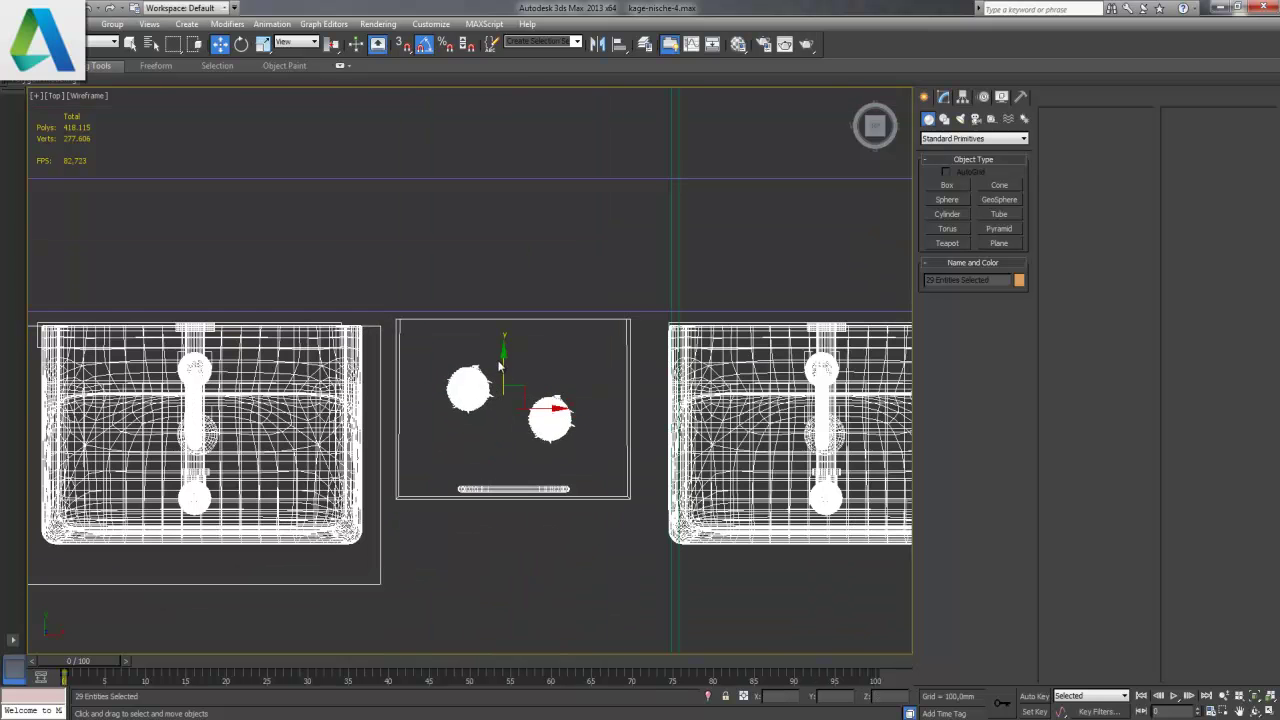
{"action": "left_click_drag", "start_coordinate": [503, 360], "coordinate": [505, 354]}
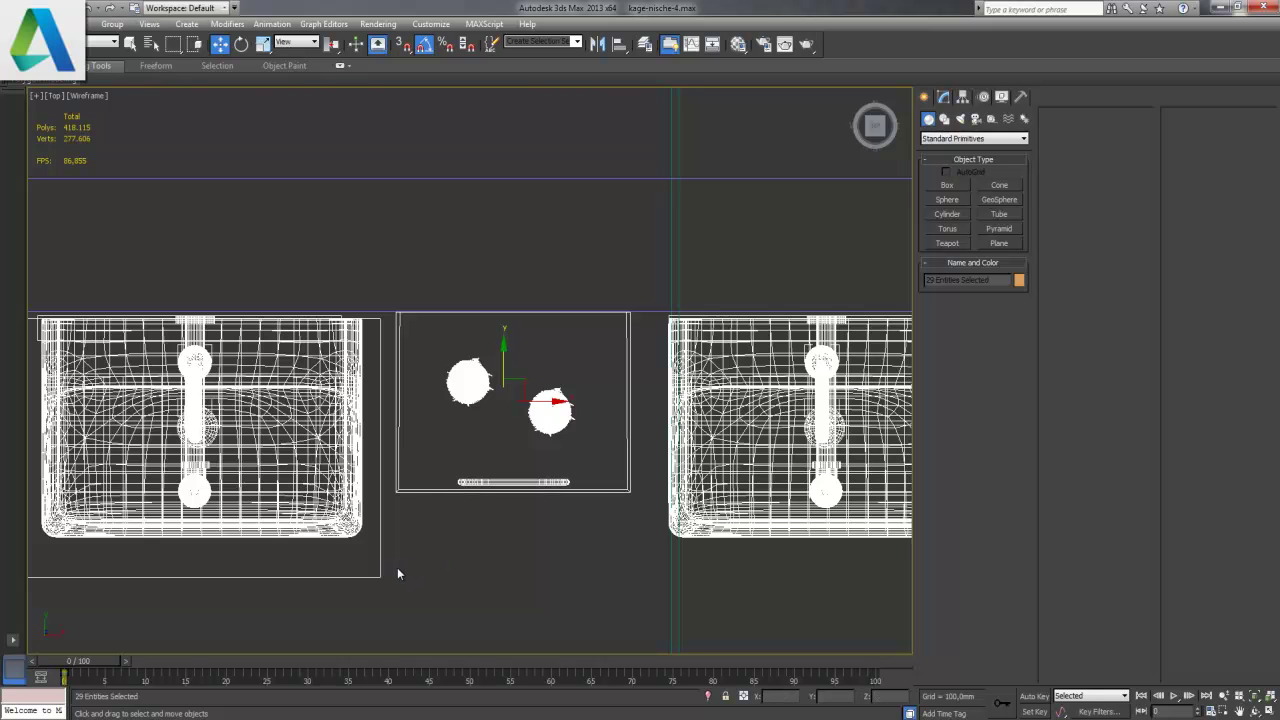
{"action": "left_click", "coordinate": [448, 576]}
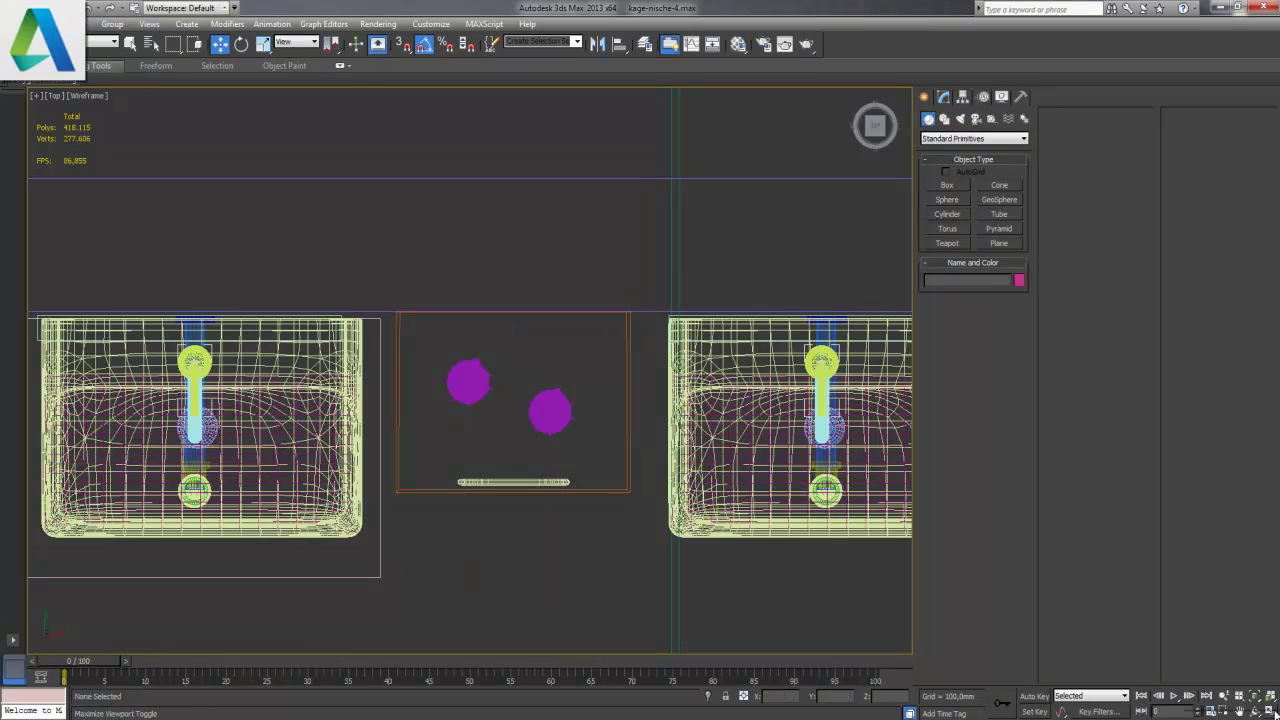
- Maximize the Front view and inspect both sinks with the plant shelf between them
{"action": "key", "text": "alt+w"}
{"action": "left_click", "coordinate": [637, 316]}
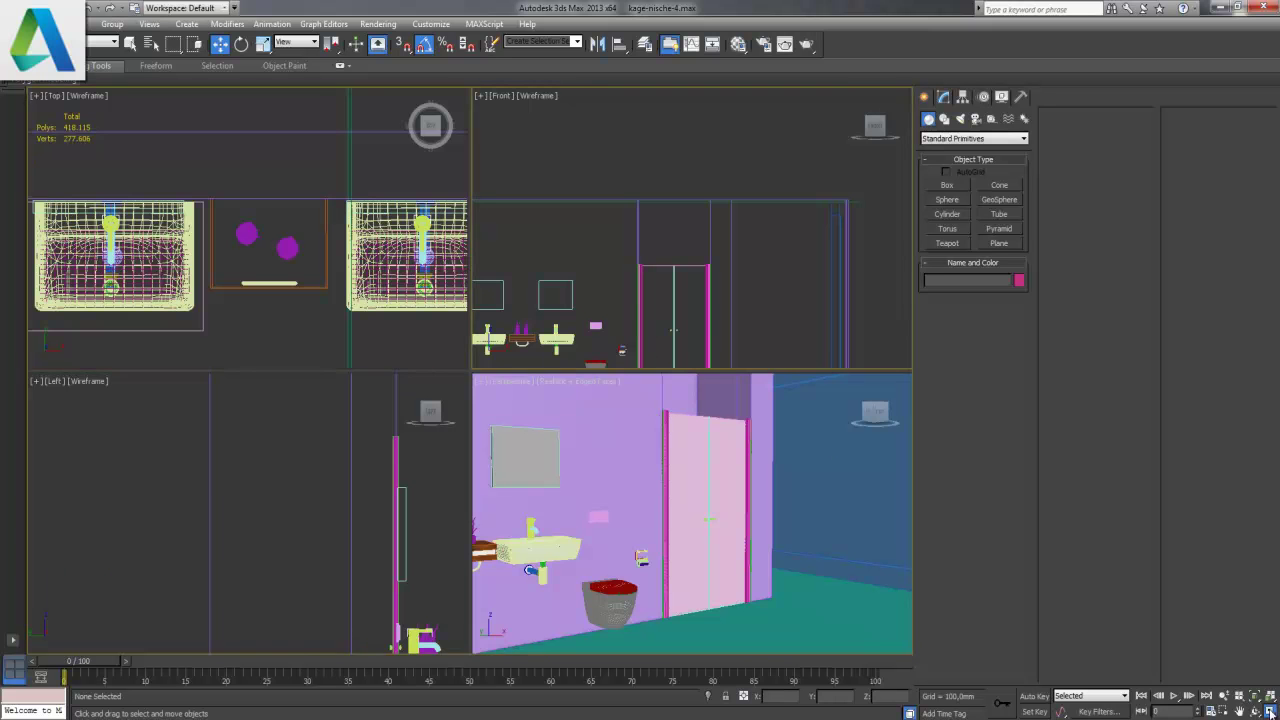
{"action": "key", "text": "alt+w"}
{"action": "scroll", "coordinate": [560, 486], "scroll_direction": "up", "scroll_amount": 2}
{"action": "scroll", "coordinate": [669, 424], "scroll_direction": "up", "scroll_amount": 2}
{"action": "scroll", "coordinate": [500, 456], "scroll_direction": "up", "scroll_amount": 2}
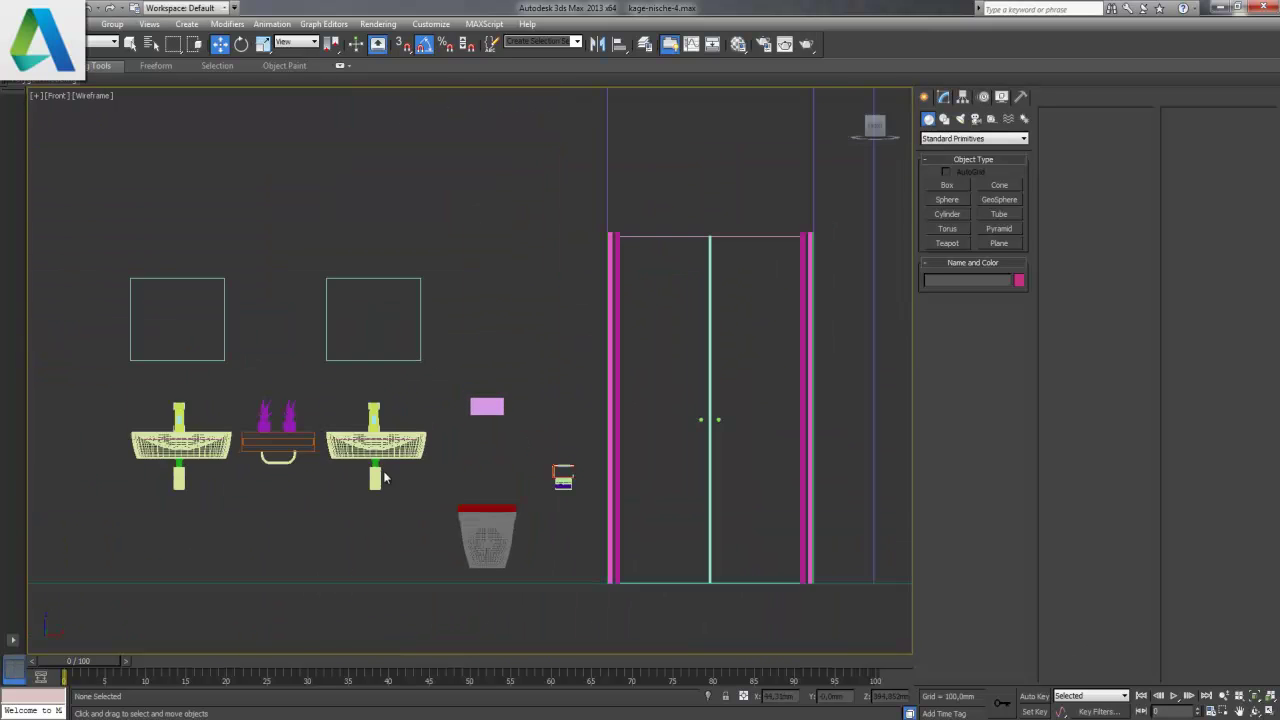
{"action": "middle_click_drag", "start_coordinate": [263, 480], "coordinate": [520, 380]}
{"action": "scroll", "coordinate": [470, 385], "scroll_direction": "up", "scroll_amount": 3}
{"action": "scroll", "coordinate": [490, 400], "scroll_direction": "up", "scroll_amount": 3}
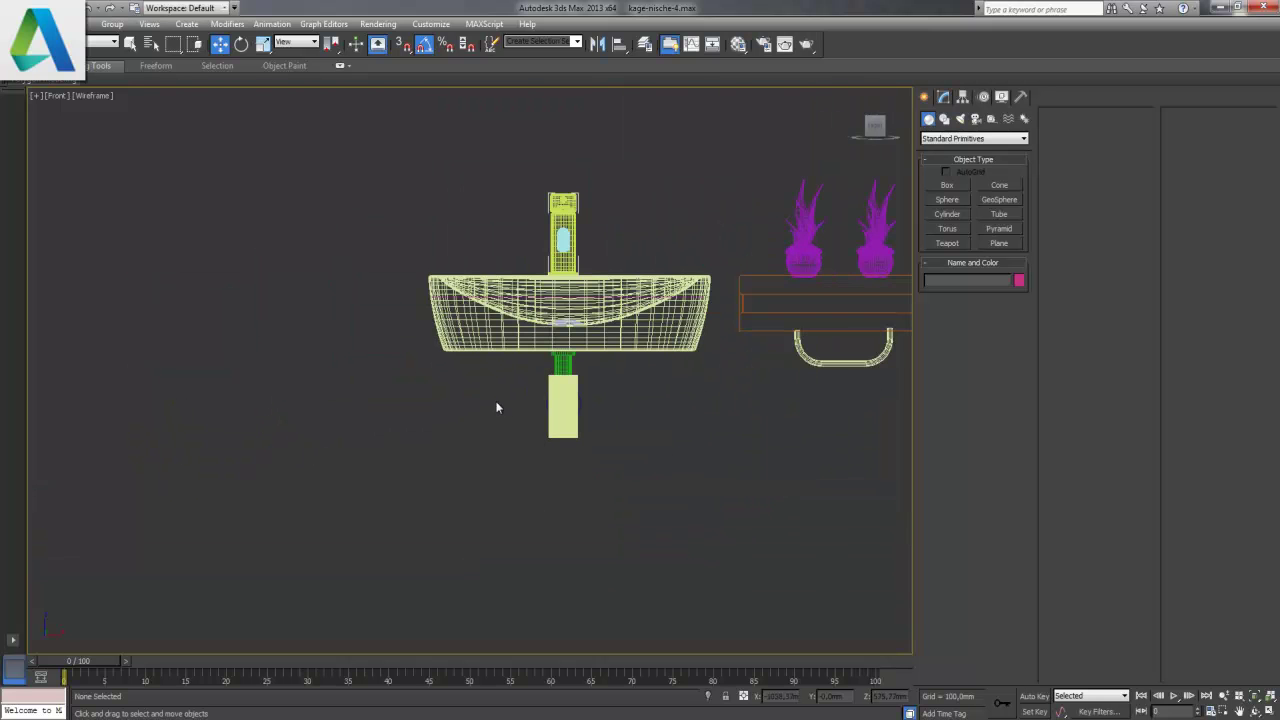
{"action": "middle_click_drag", "start_coordinate": [642, 411], "coordinate": [436, 423]}
{"action": "scroll", "coordinate": [436, 423], "scroll_direction": "up", "scroll_amount": 2}
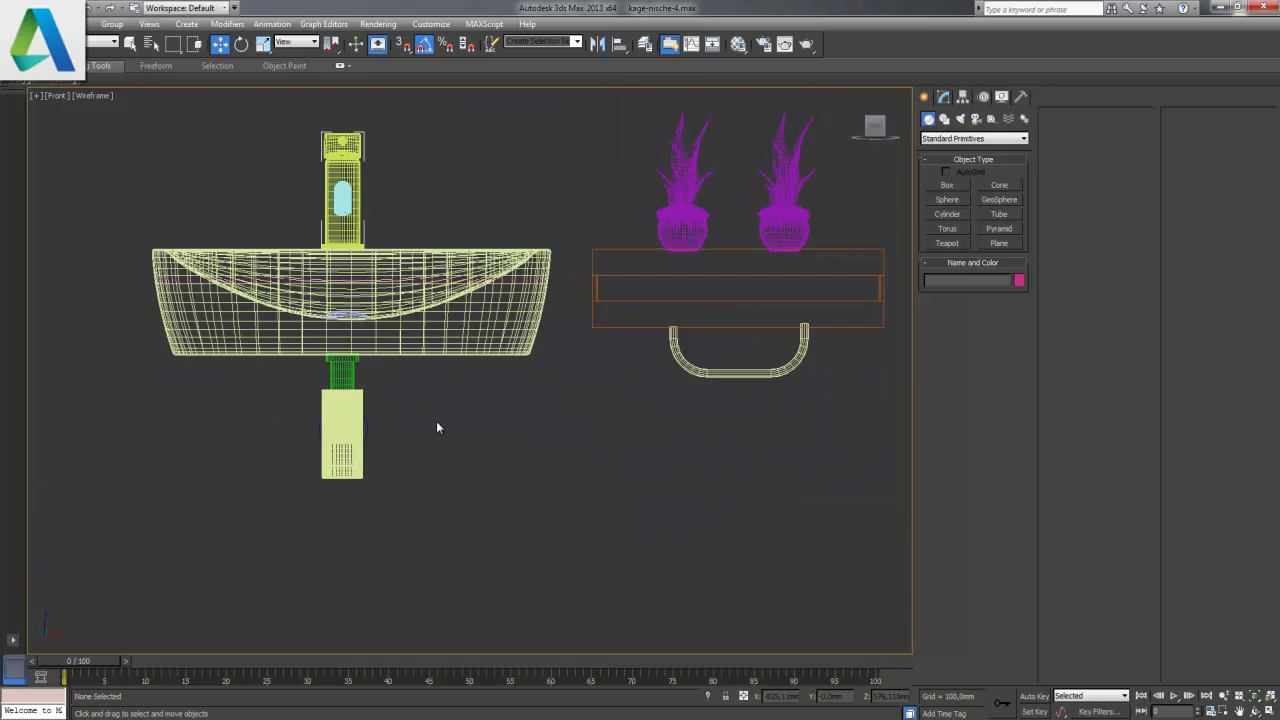
{"action": "scroll", "coordinate": [586, 420], "scroll_direction": "down", "scroll_amount": 2}
{"action": "mouse_move", "coordinate": [640, 420]}
{"action": "middle_mouse_down"}
{"action": "mouse_move", "coordinate": [569, 440]}
{"action": "mouse_move", "coordinate": [434, 446]}
{"action": "middle_mouse_up"}
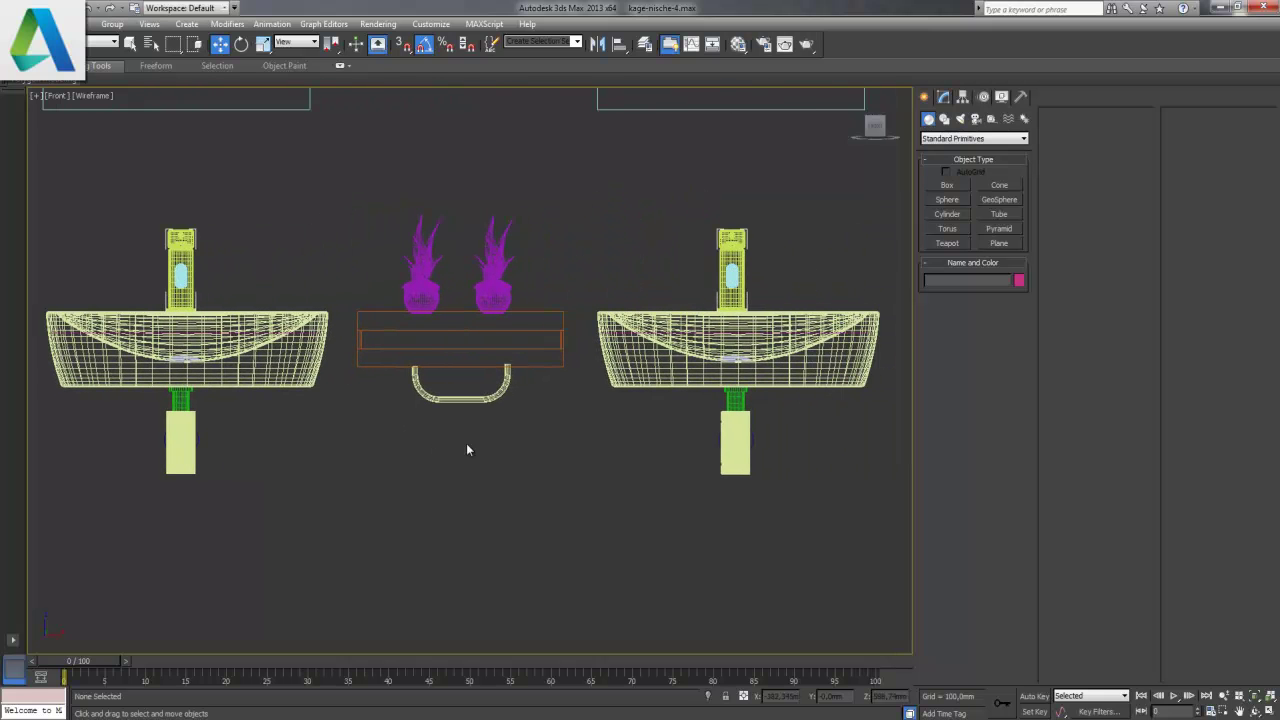
- Maximize the Perspective view, angled on the sinks, toilet and door corner
{"action": "key", "text": "alt+w"}
{"action": "middle_click", "coordinate": [790, 545]}
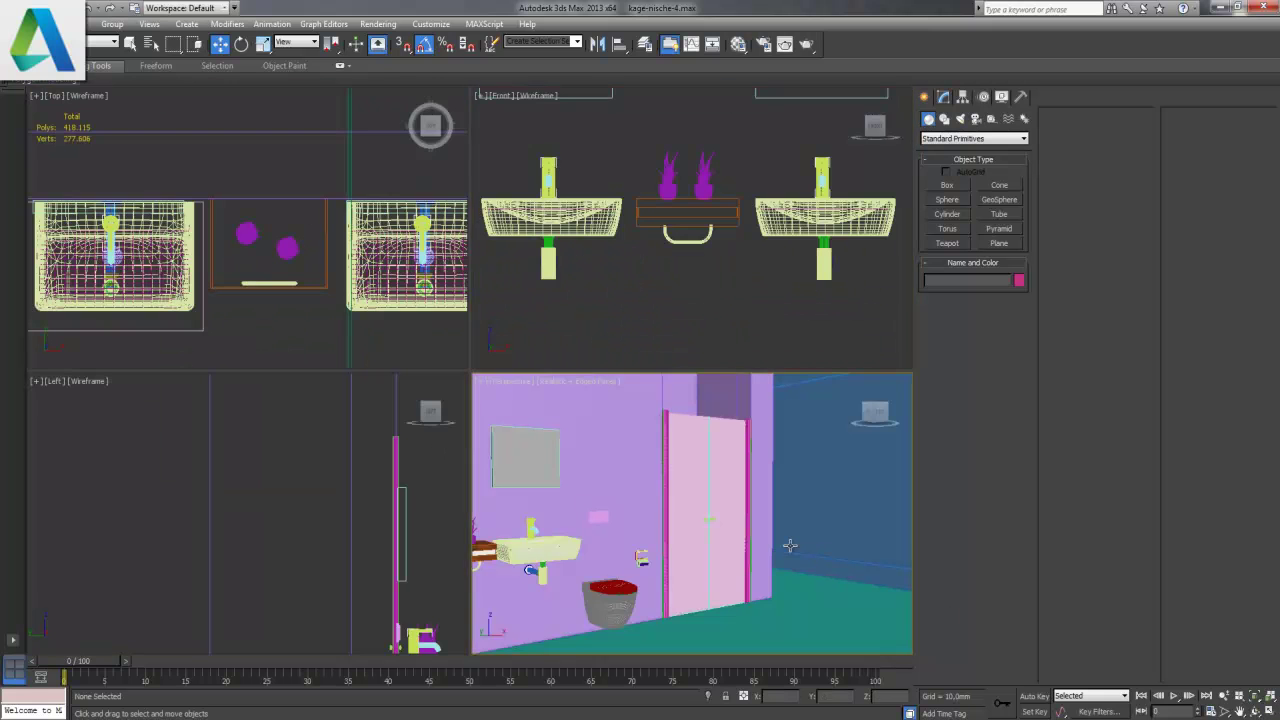
{"action": "key", "text": "alt+w"}
{"action": "middle_click_drag", "start_coordinate": [467, 533], "coordinate": [601, 521], "text": "alt"}
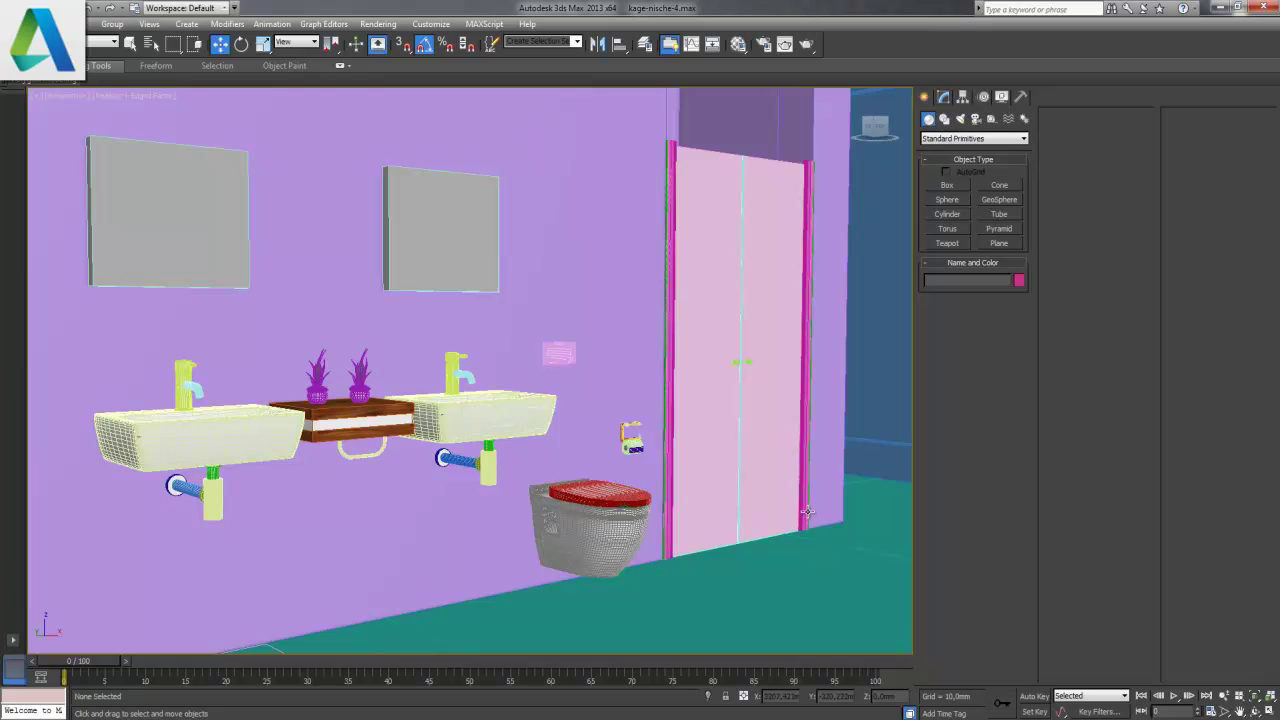
{"action": "middle_click_drag", "start_coordinate": [802, 519], "coordinate": [716, 507]}
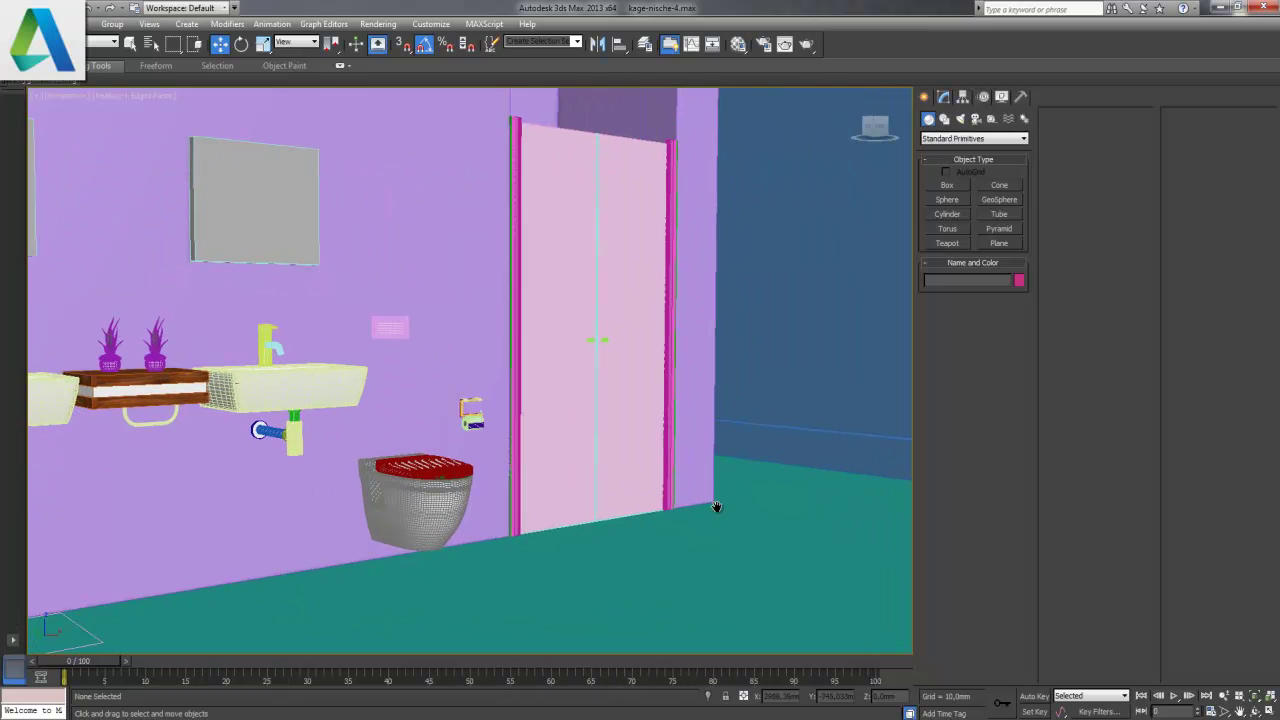
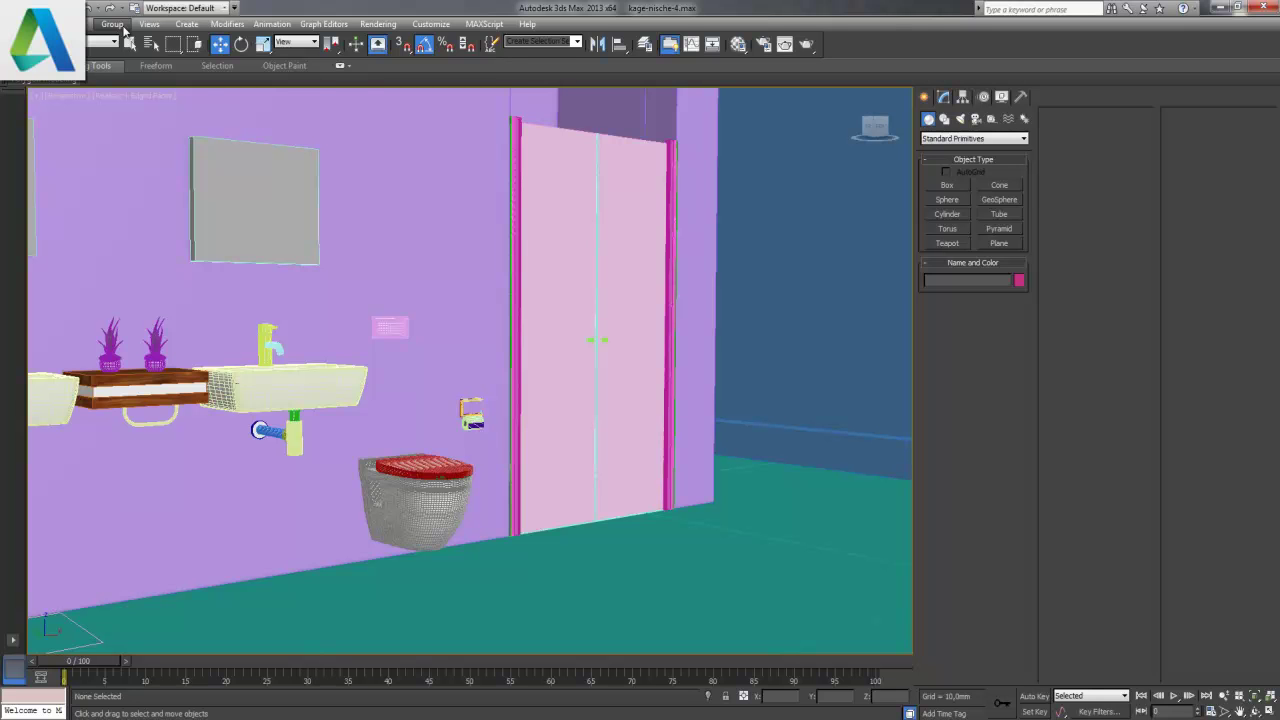
- Assign V-Ray Adv 2.30.01 as the production renderer in Render Setup
{"action": "left_click", "coordinate": [70, 24]}
{"action": "left_click", "coordinate": [70, 24]}
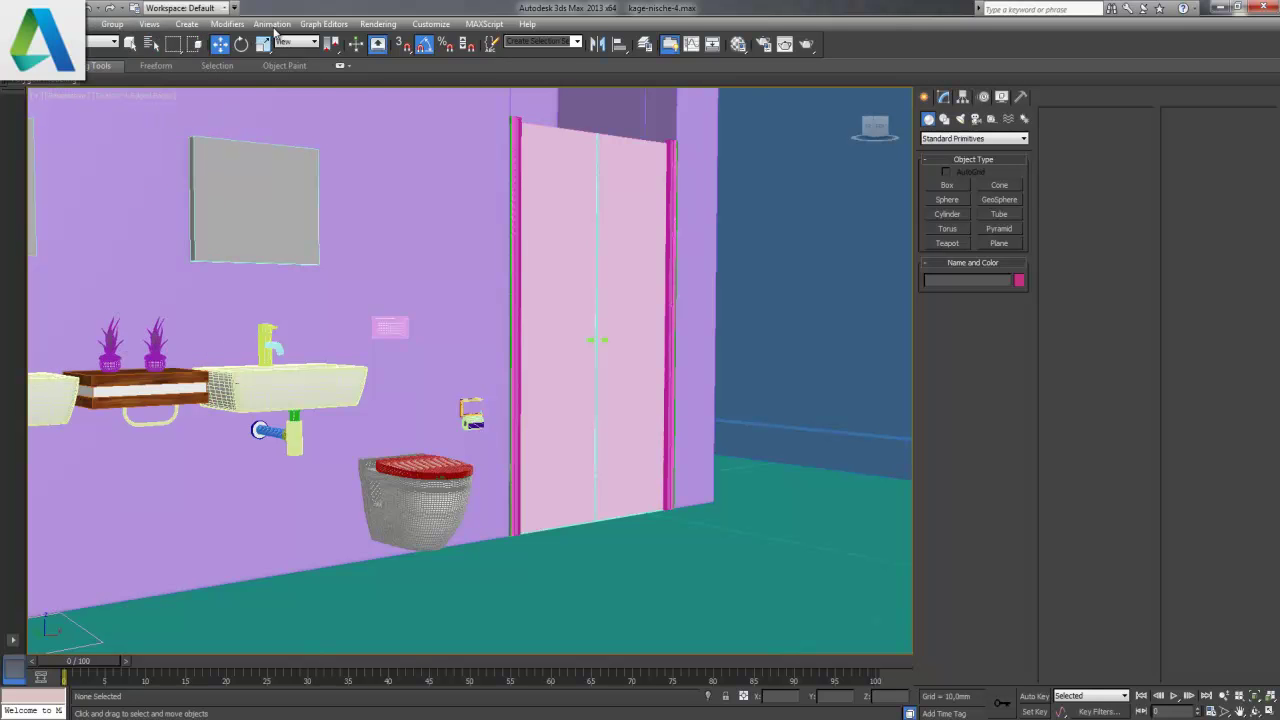
{"action": "left_click", "coordinate": [378, 24]}
{"action": "left_click", "coordinate": [393, 59]}
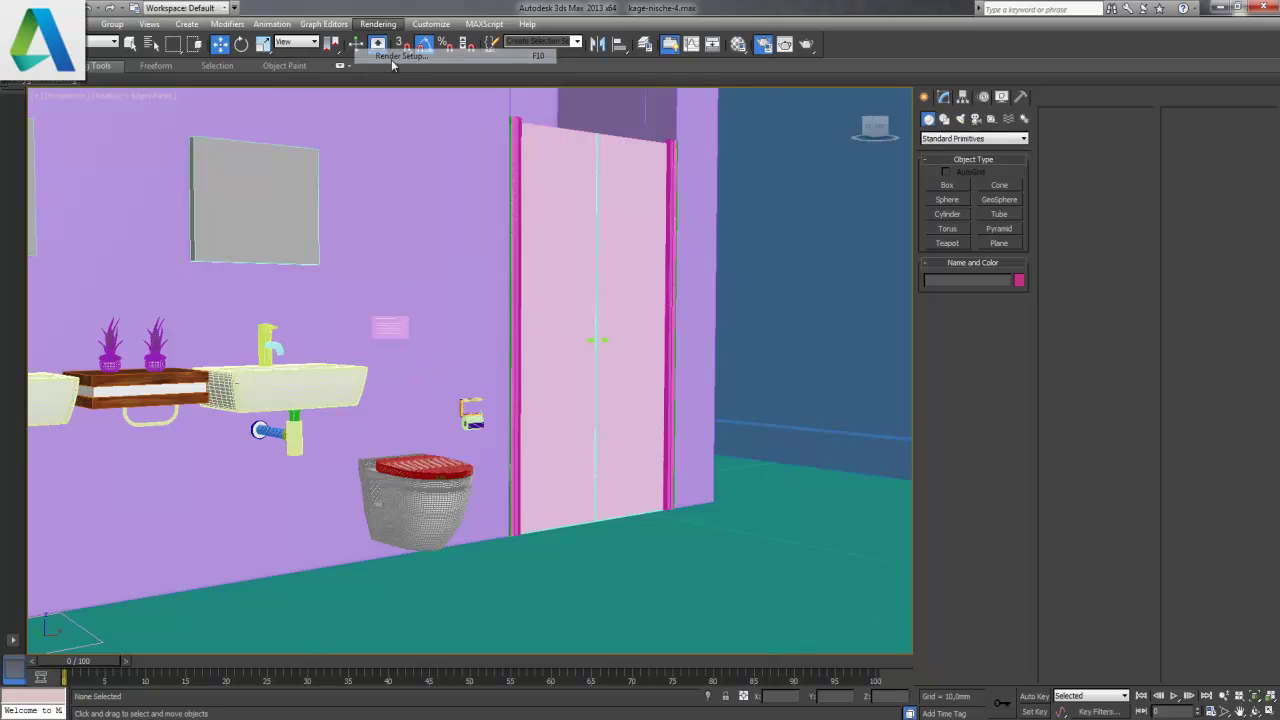
{"action": "left_click_drag", "start_coordinate": [644, 564], "coordinate": [652, 338]}
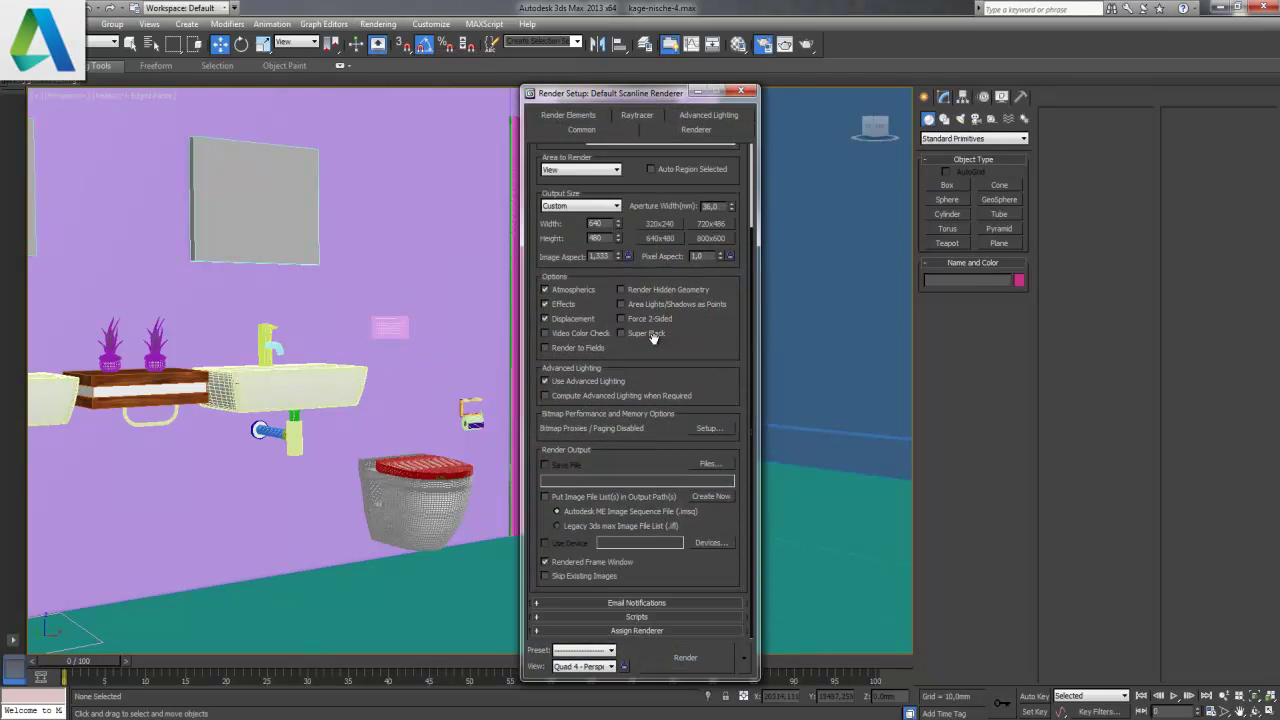
{"action": "left_click", "coordinate": [637, 631]}
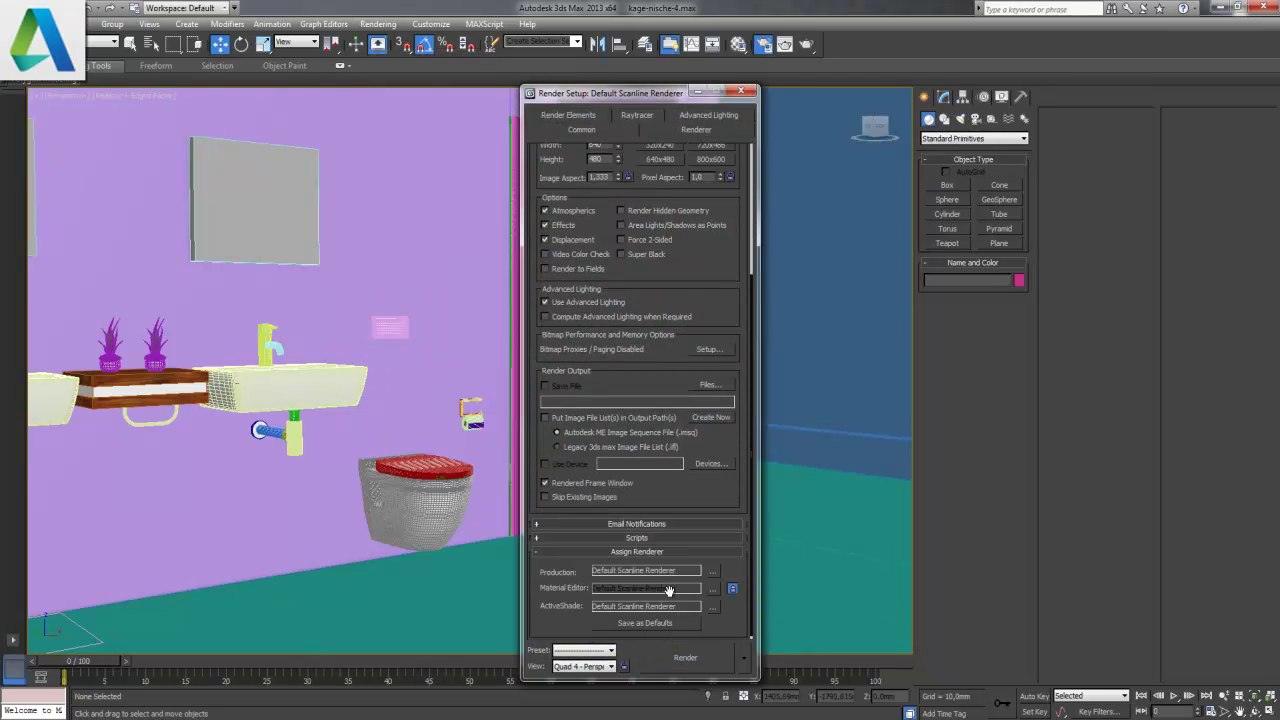
{"action": "left_click", "coordinate": [713, 572]}
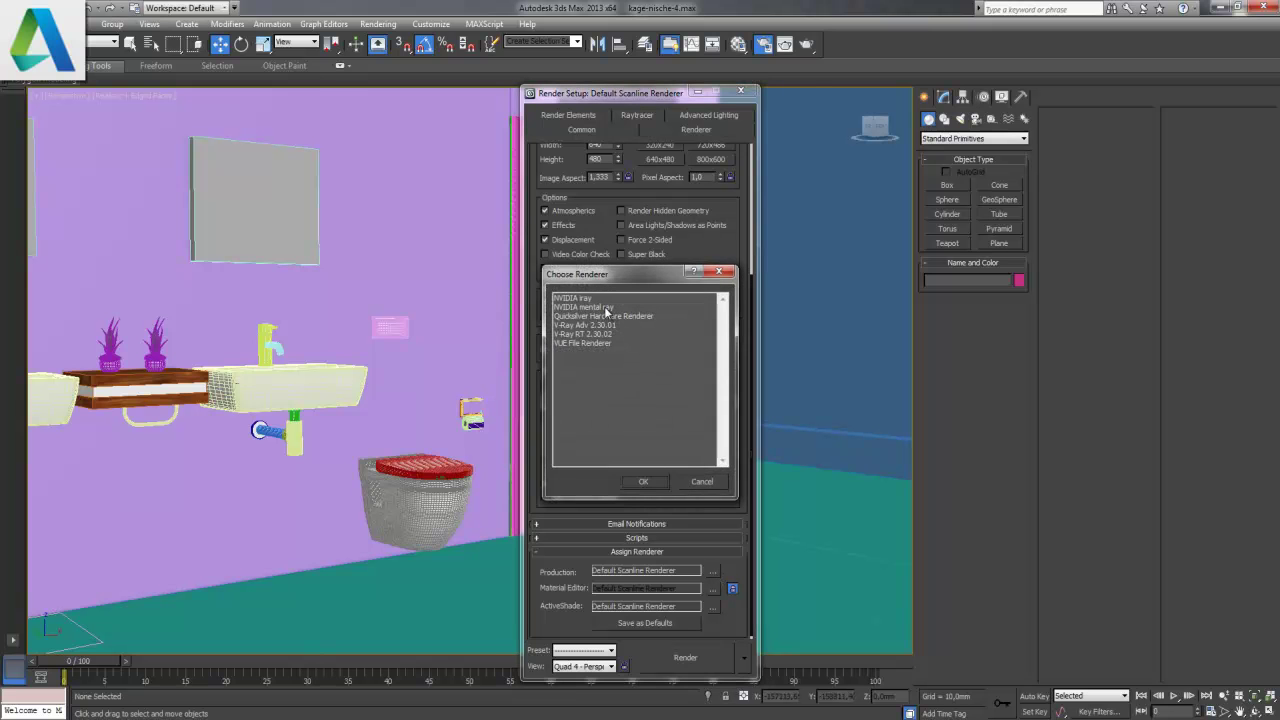
{"action": "double_click", "coordinate": [605, 325]}
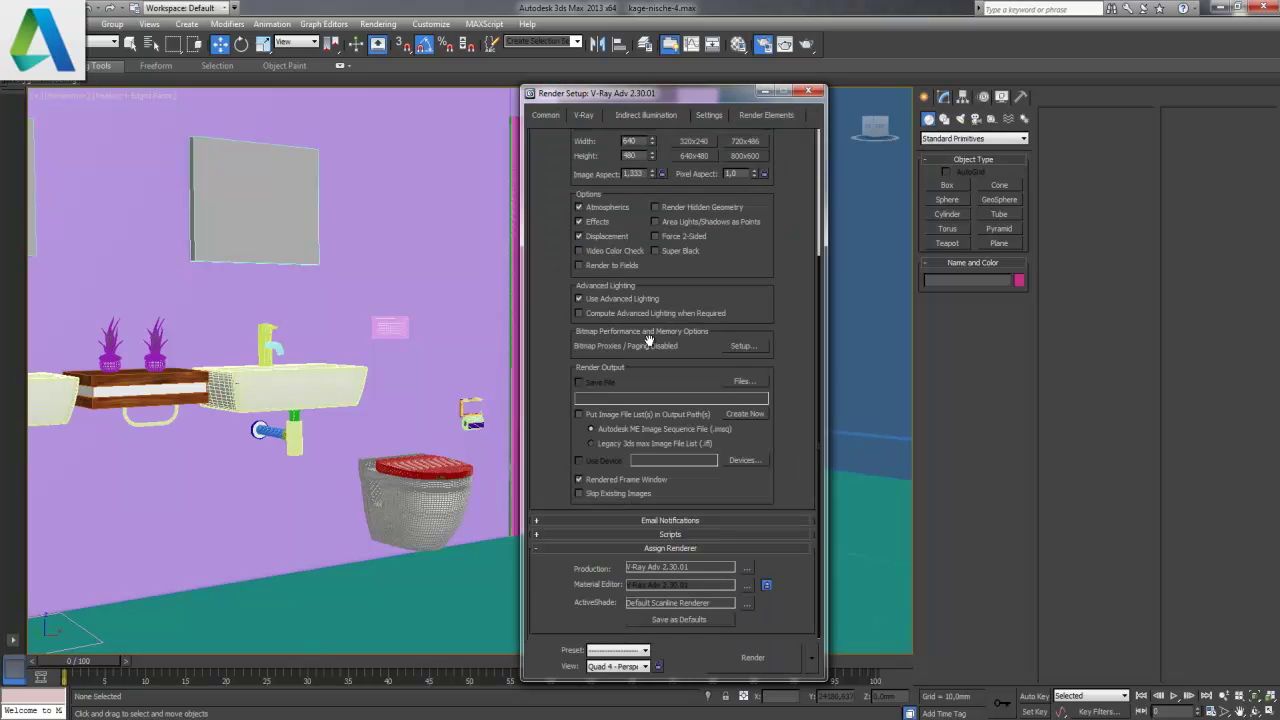
{"action": "left_click", "coordinate": [597, 115]}
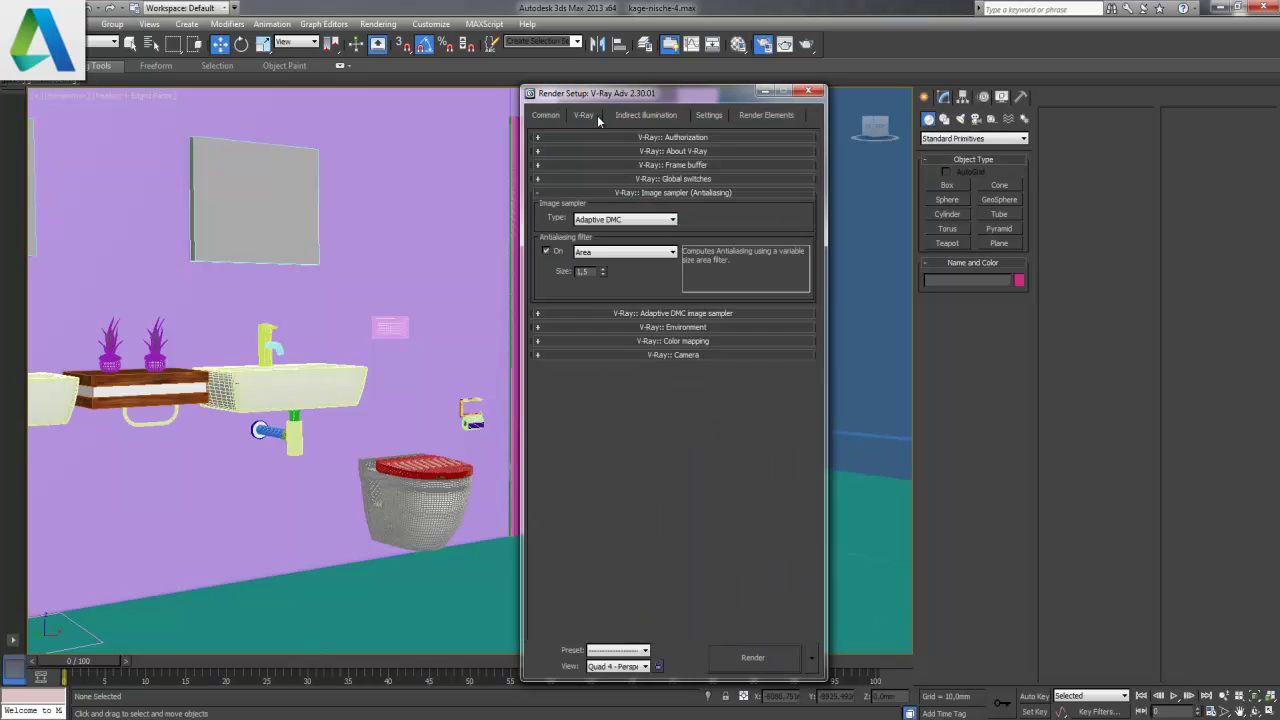
- Set the V-Ray antialiasing filter to Catmull-Rom
{"action": "left_click", "coordinate": [623, 256]}
{"action": "left_click", "coordinate": [620, 287]}
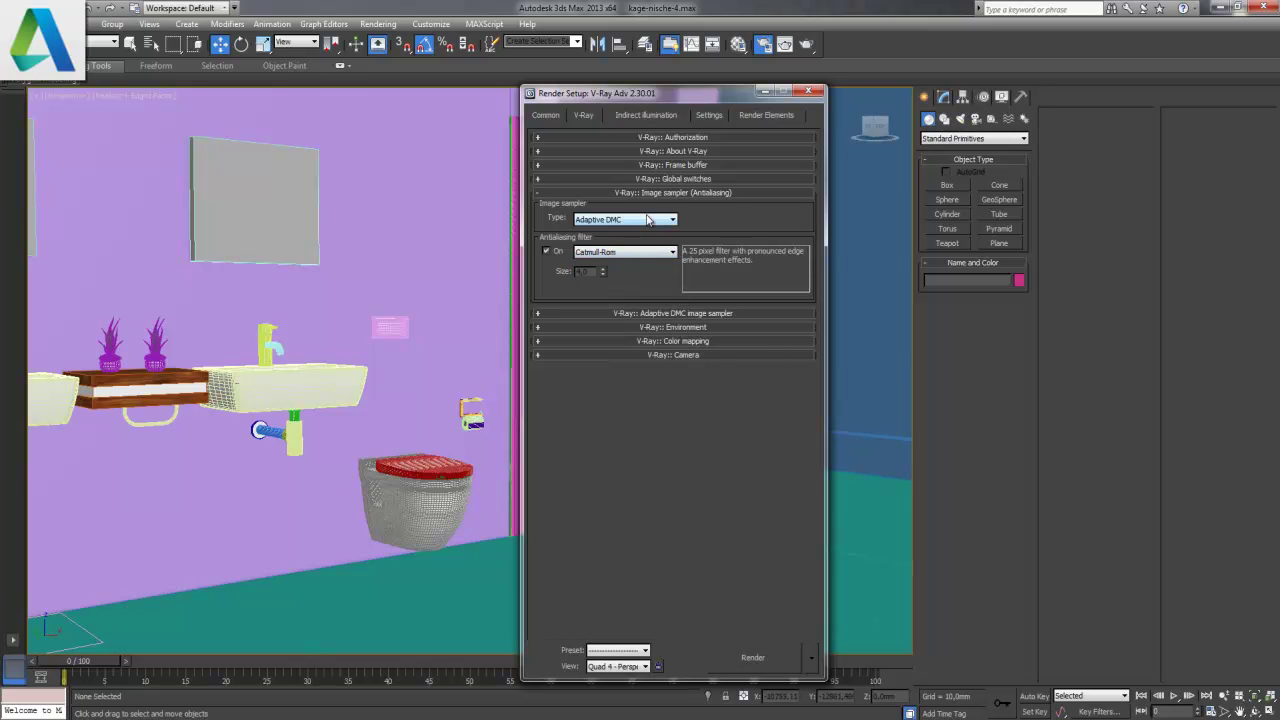
{"action": "left_click", "coordinate": [705, 176]}
{"action": "left_click", "coordinate": [670, 176]}
- Enable GI with a Very low irradiance map, detail enhancement, and Light cache secondary bounces
{"action": "left_click", "coordinate": [649, 114]}
{"action": "left_click", "coordinate": [540, 155]}
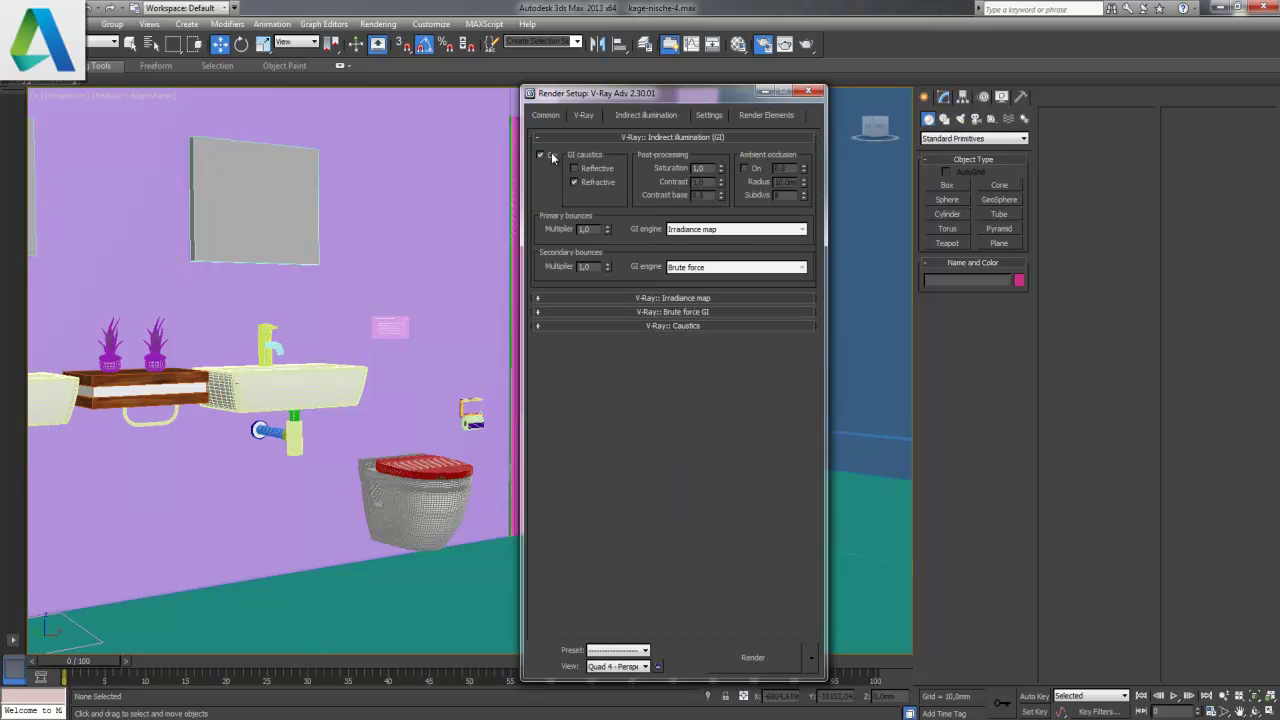
{"action": "left_click", "coordinate": [672, 298]}
{"action": "left_click", "coordinate": [685, 241]}
{"action": "left_click", "coordinate": [690, 258]}
{"action": "left_click", "coordinate": [610, 331]}
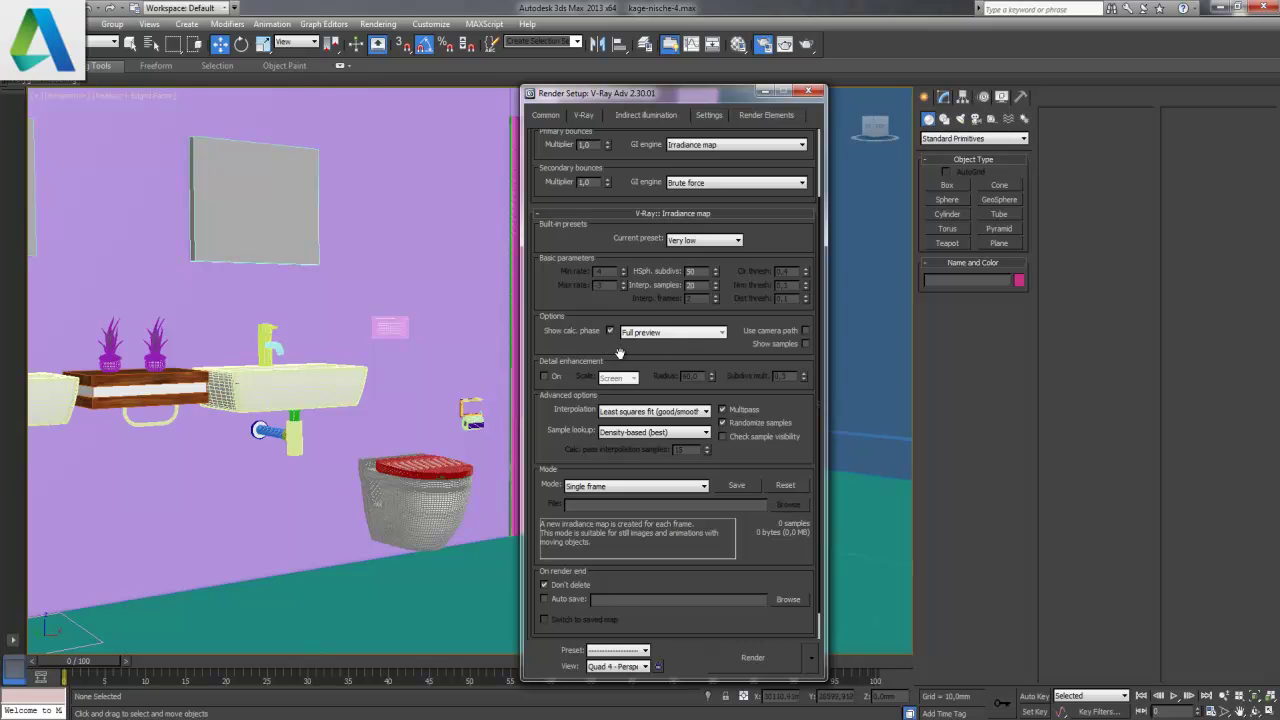
{"action": "left_click", "coordinate": [545, 376]}
{"action": "left_click", "coordinate": [726, 183]}
{"action": "left_click", "coordinate": [708, 225]}
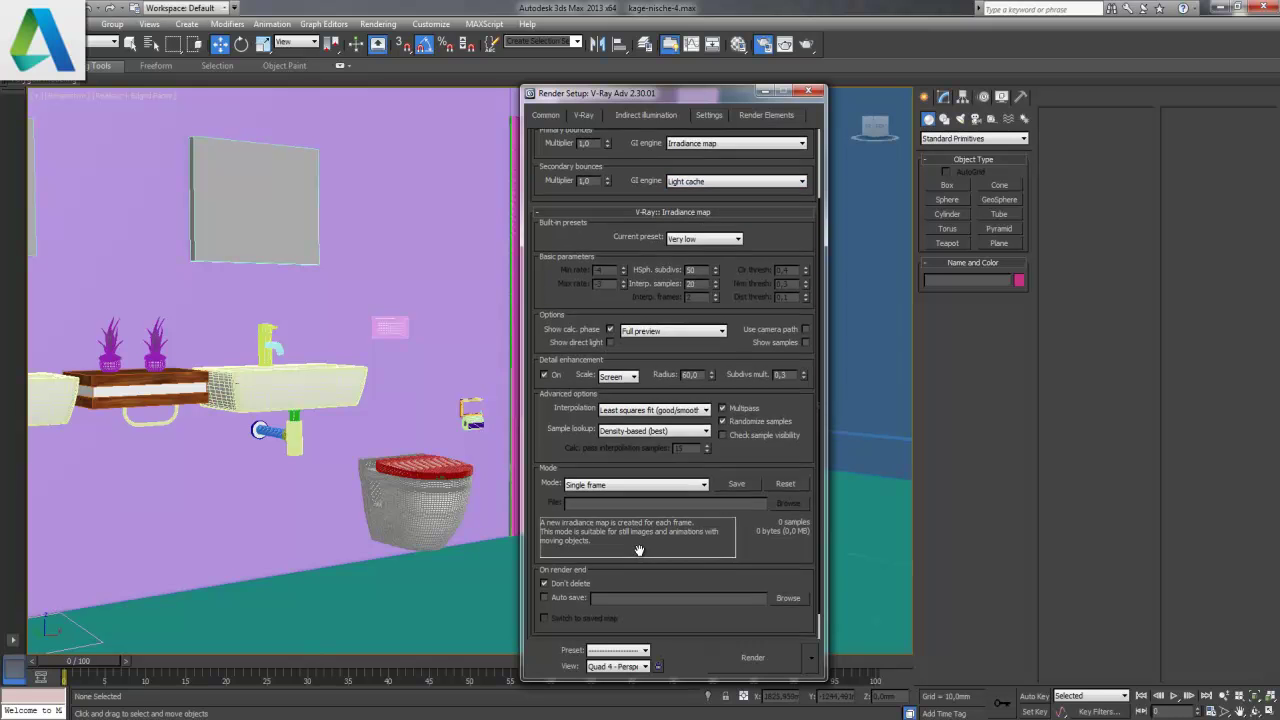
{"action": "scroll", "coordinate": [630, 562], "scroll_direction": "down", "scroll_amount": 1}
{"action": "left_click", "coordinate": [684, 616]}
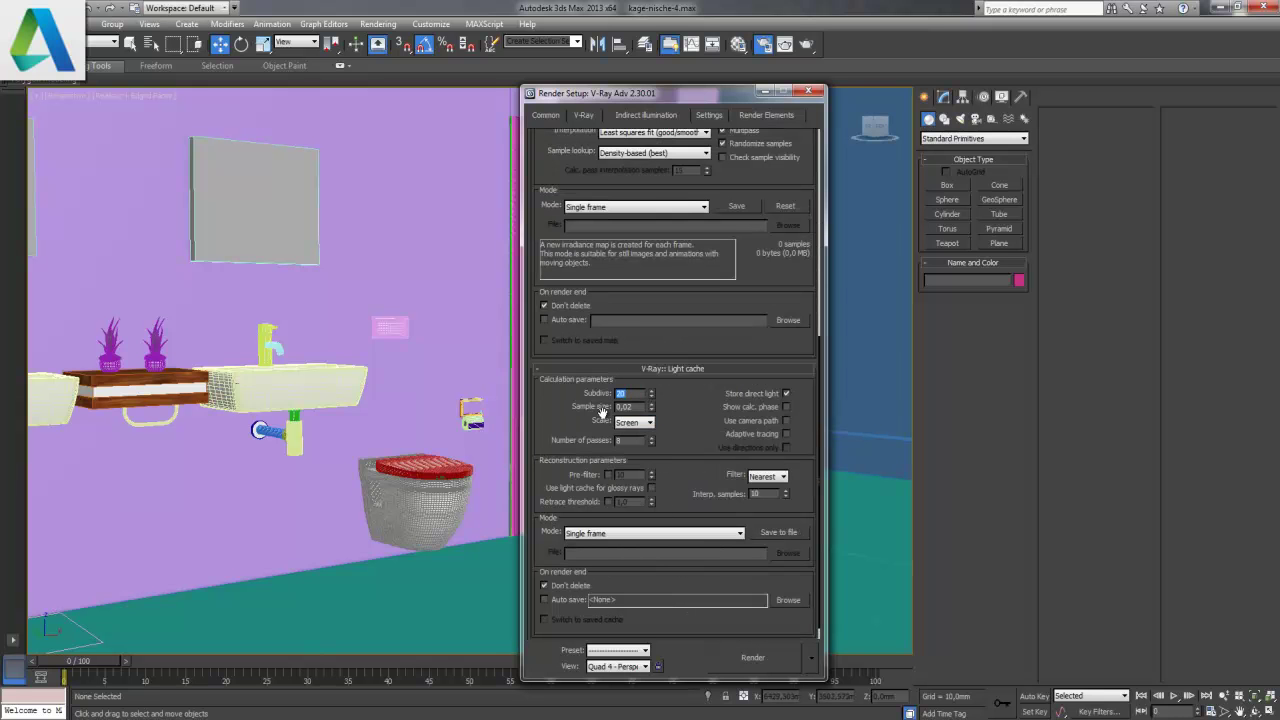
- Test-render the perspective view with safe frame shown, then close the render windows
{"action": "left_click", "coordinate": [435, 92]}
{"action": "key", "text": "shift+f"}
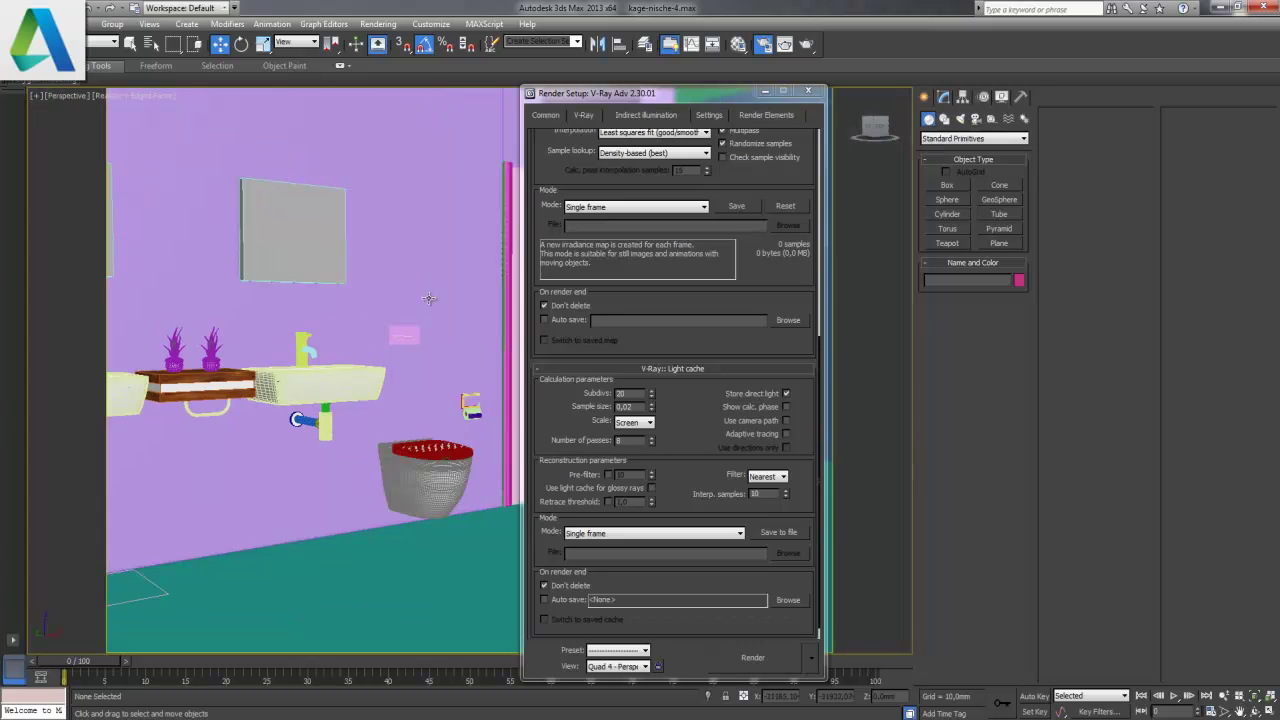
{"action": "left_click", "coordinate": [763, 665]}
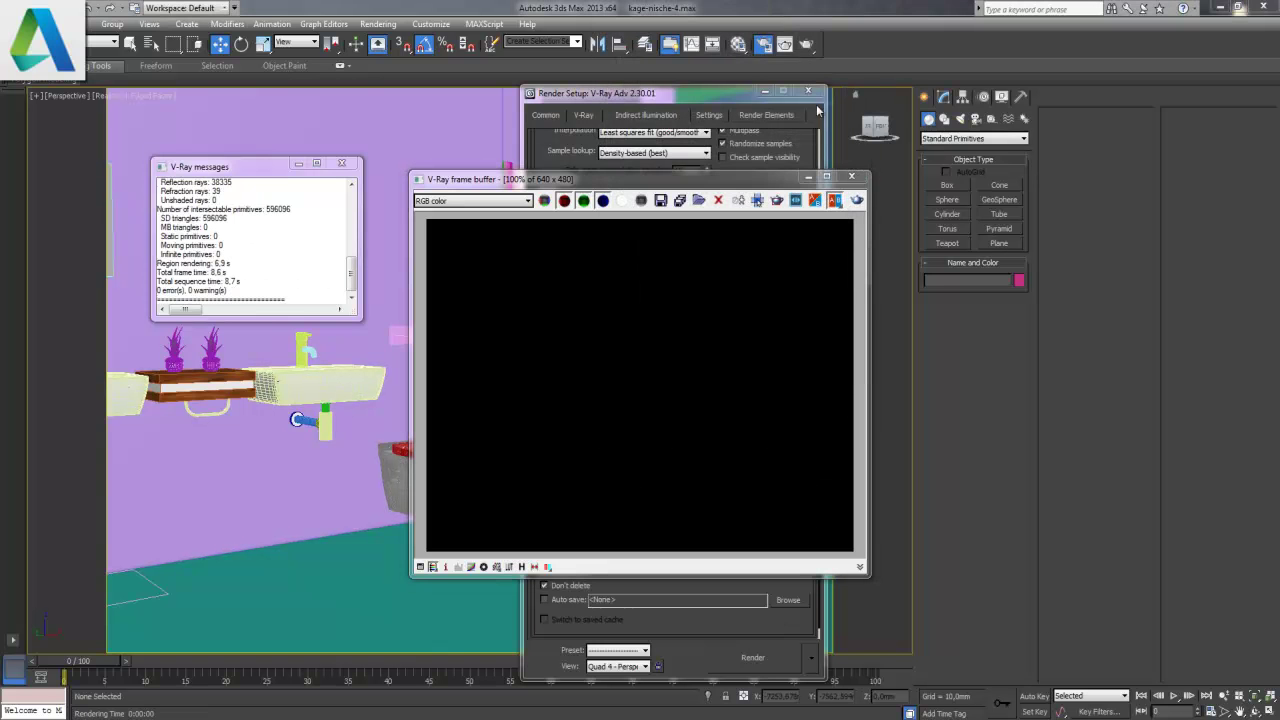
{"action": "left_click", "coordinate": [817, 110]}
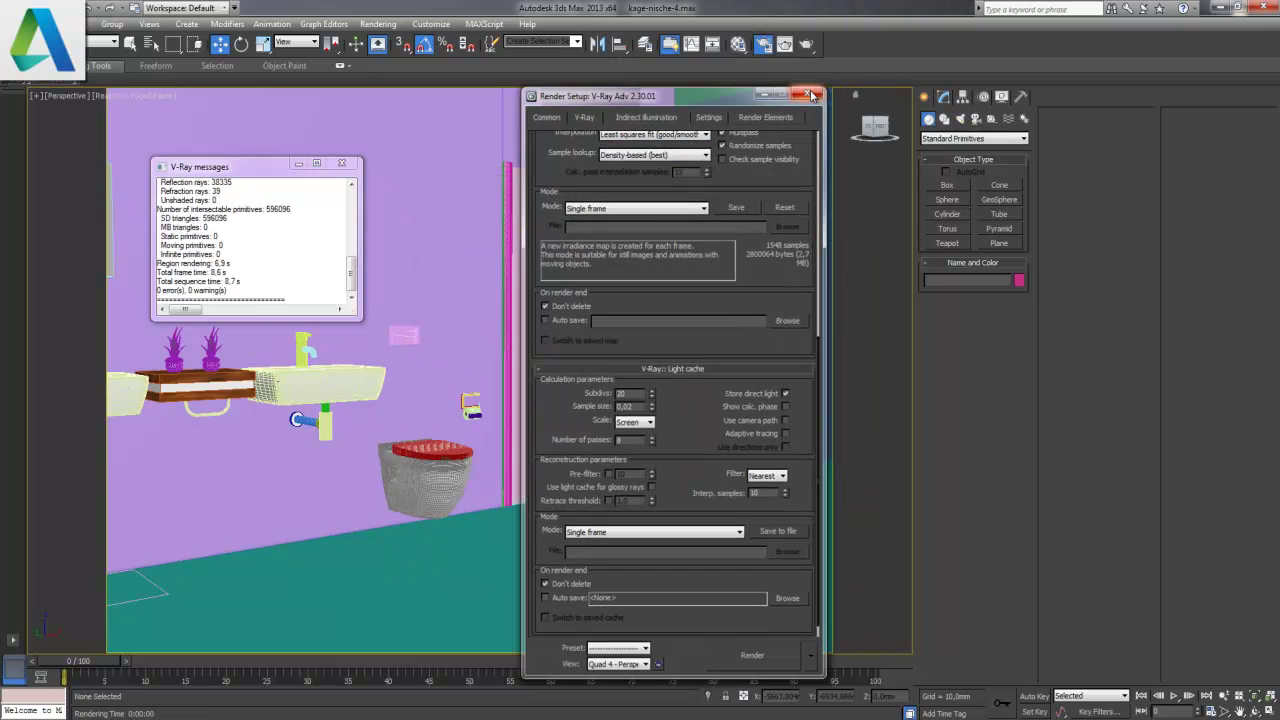
{"action": "left_click", "coordinate": [812, 95]}
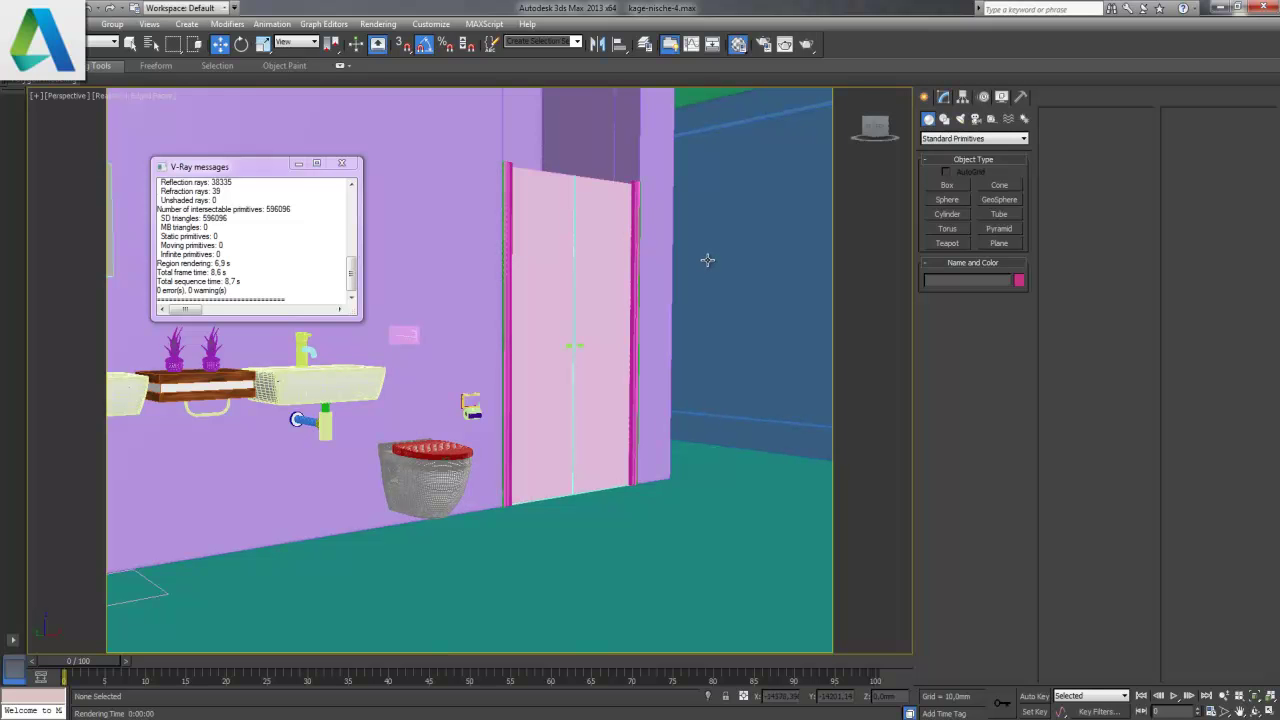
- Create a VRayLightMtl material named light-1 in the Material Editor
{"action": "key", "text": "m"}
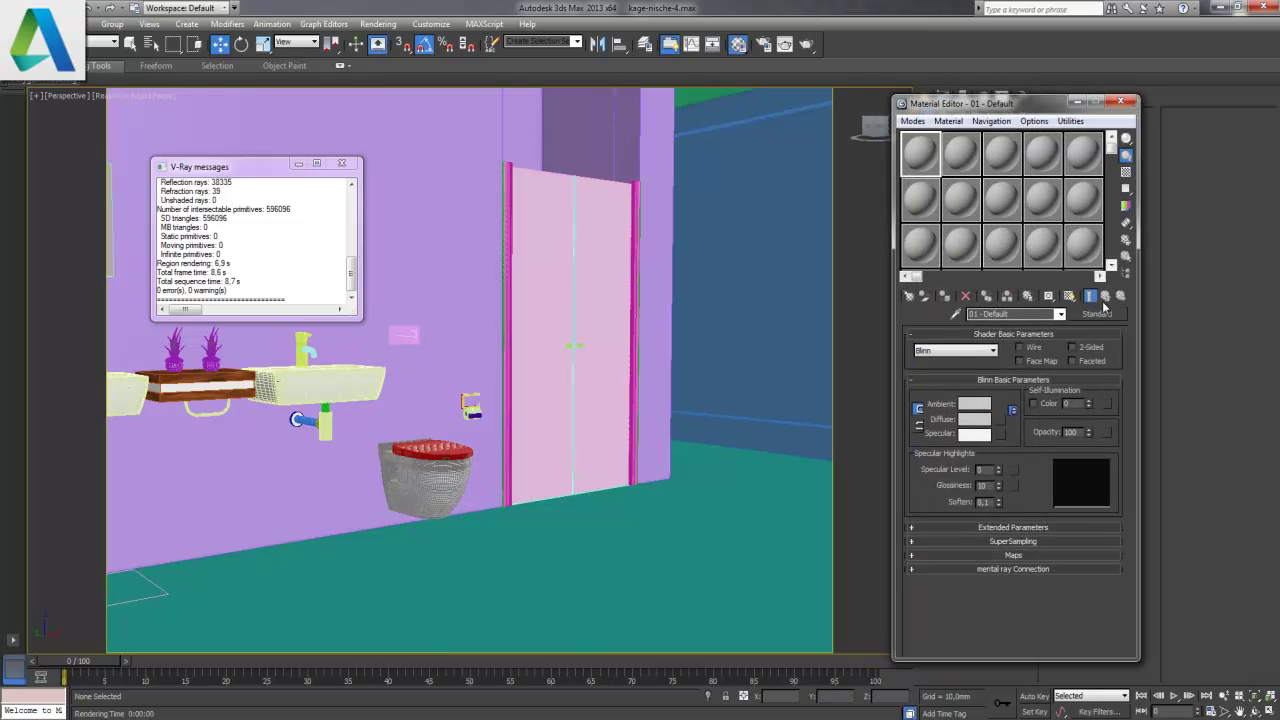
{"action": "left_click_drag", "start_coordinate": [1005, 314], "coordinate": [887, 311]}
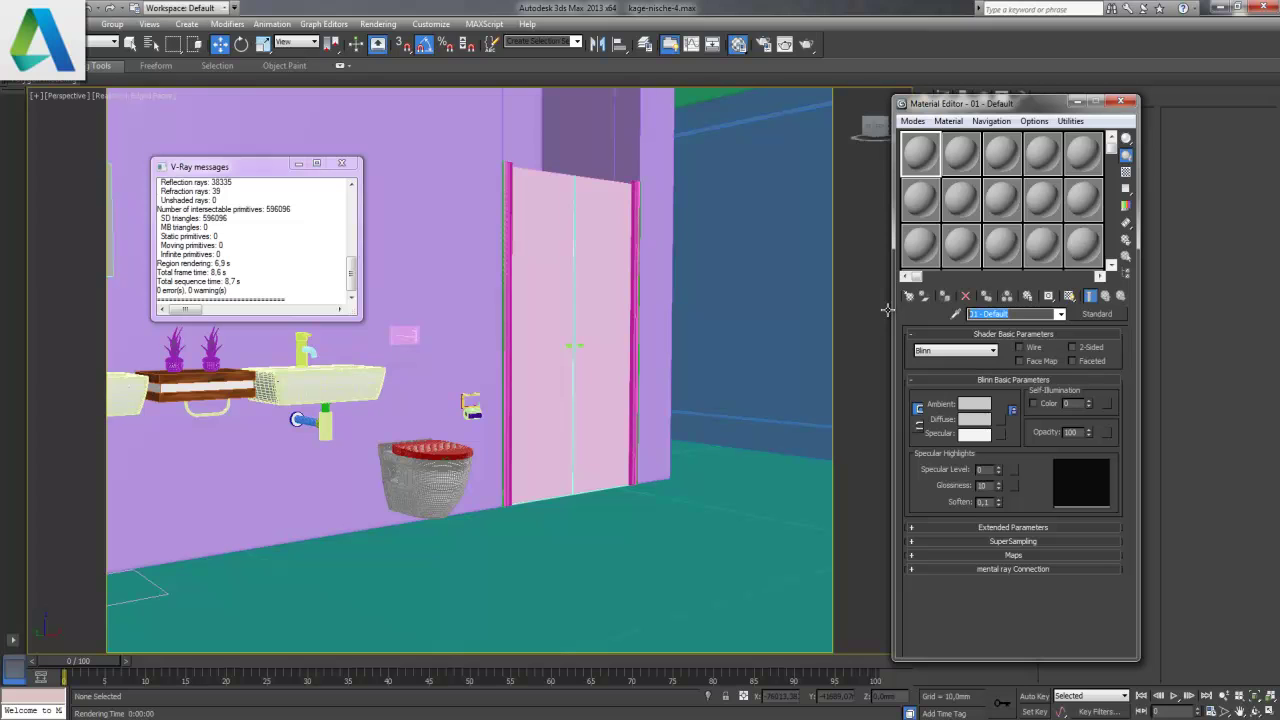
{"action": "type", "text": "light-"}
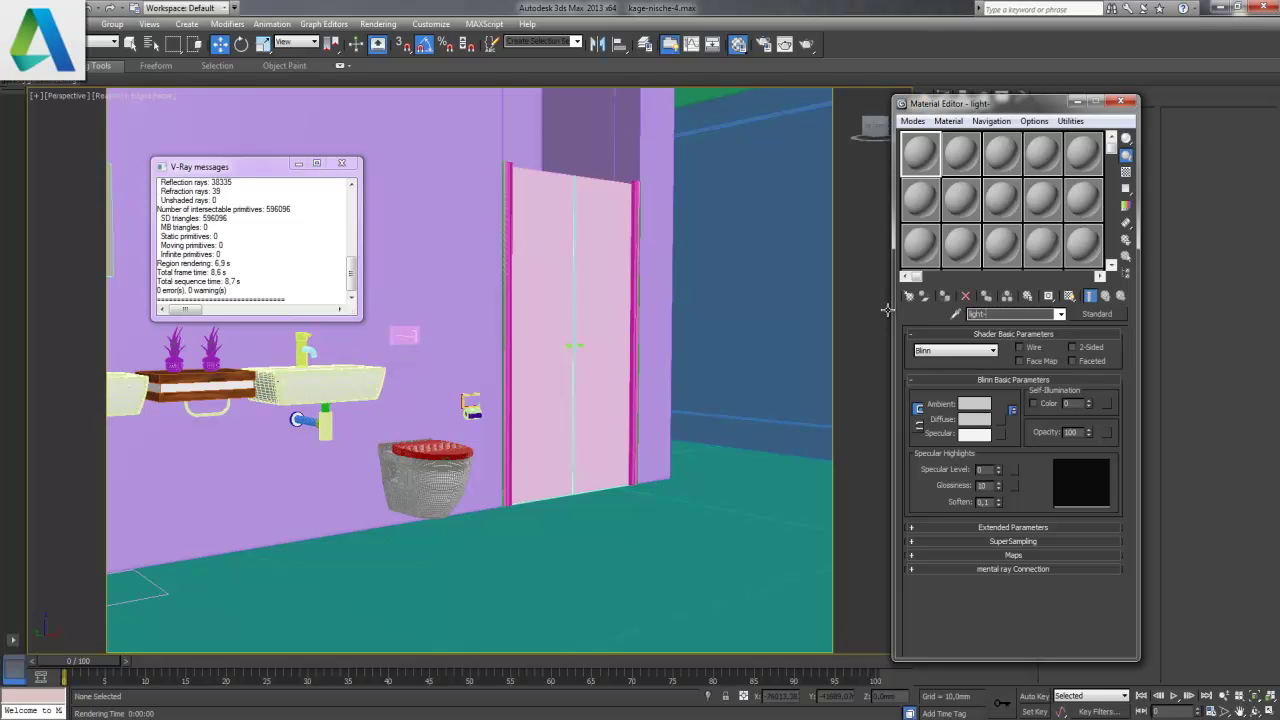
{"action": "left_click", "coordinate": [1097, 314]}
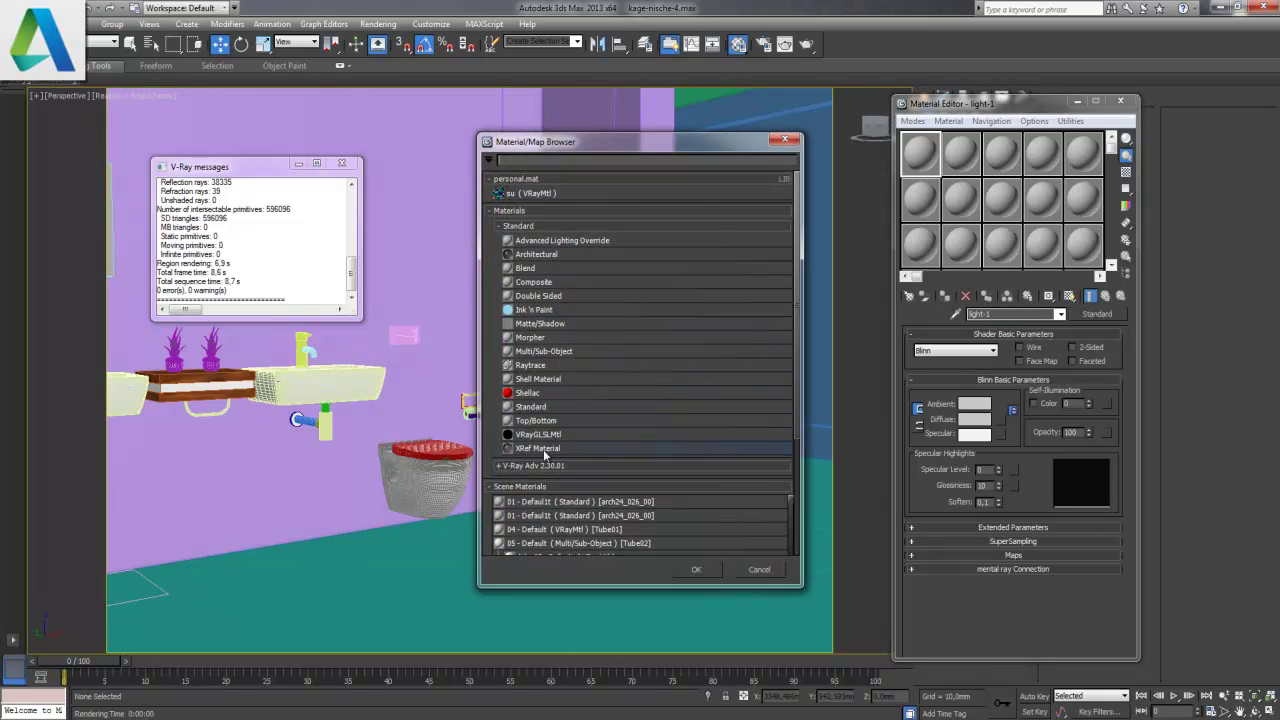
{"action": "left_click", "coordinate": [572, 226]}
{"action": "left_click", "coordinate": [553, 248]}
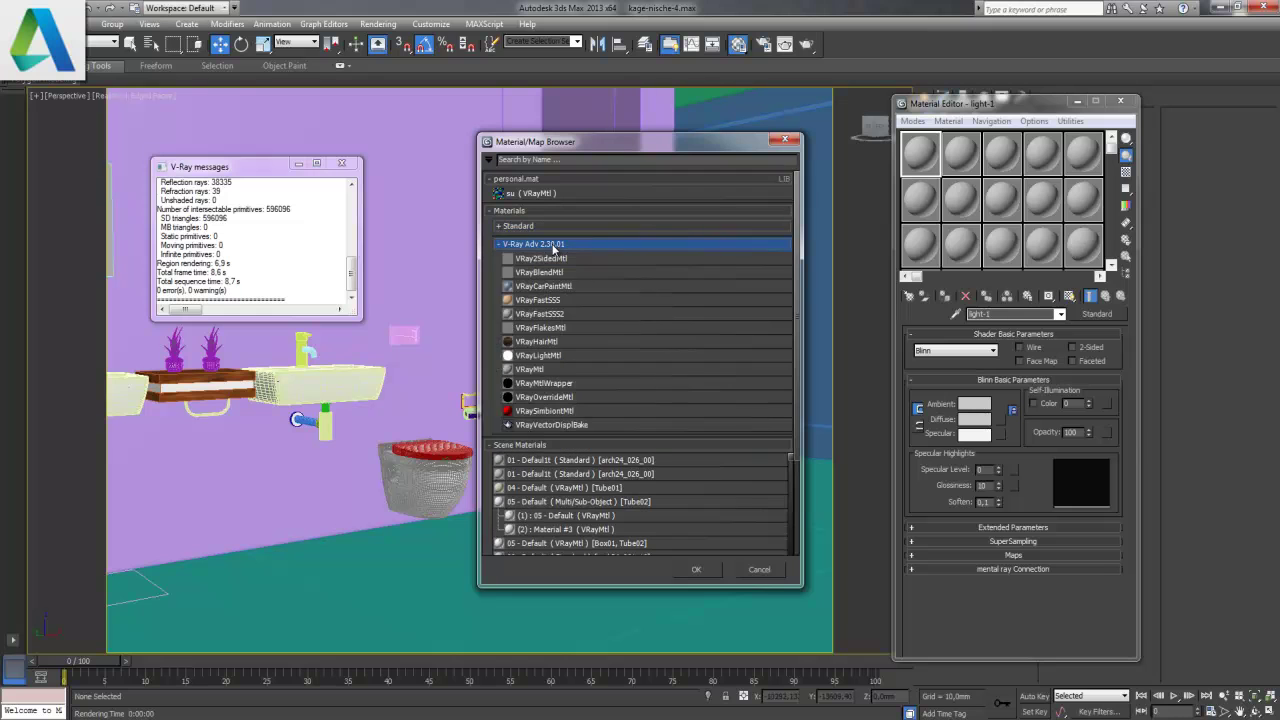
{"action": "left_click", "coordinate": [540, 355]}
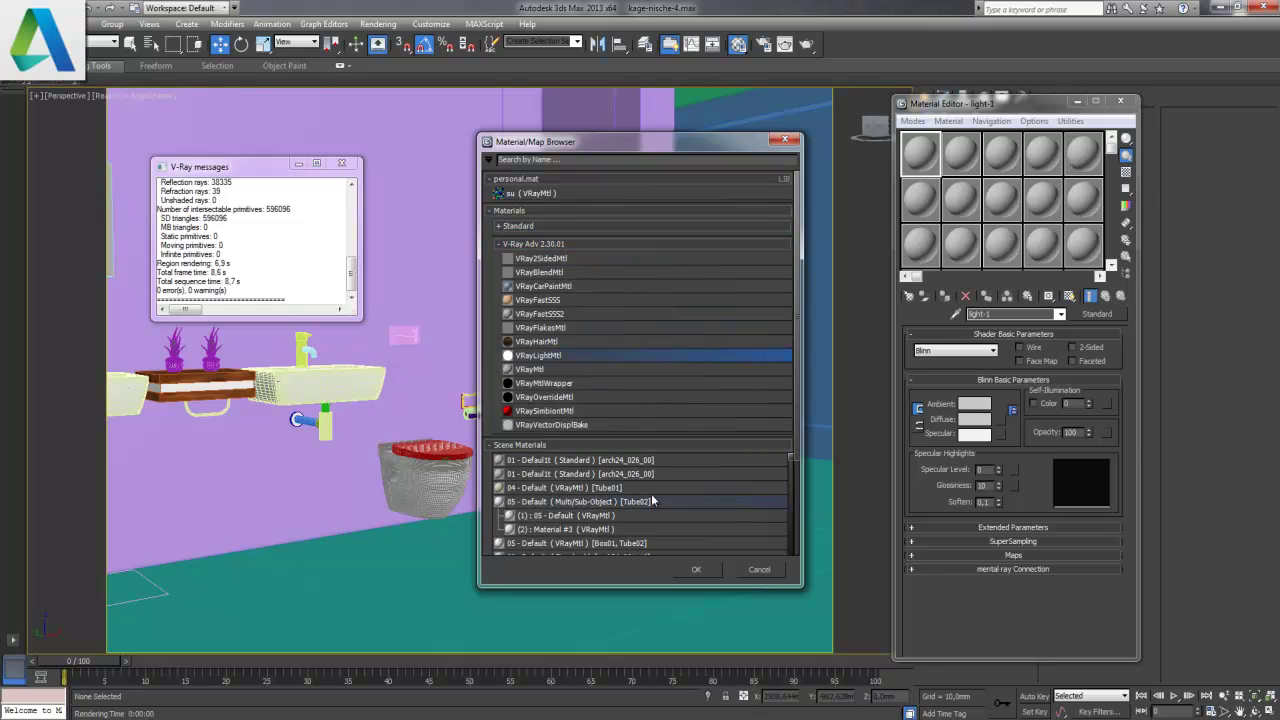
{"action": "left_click", "coordinate": [697, 569]}
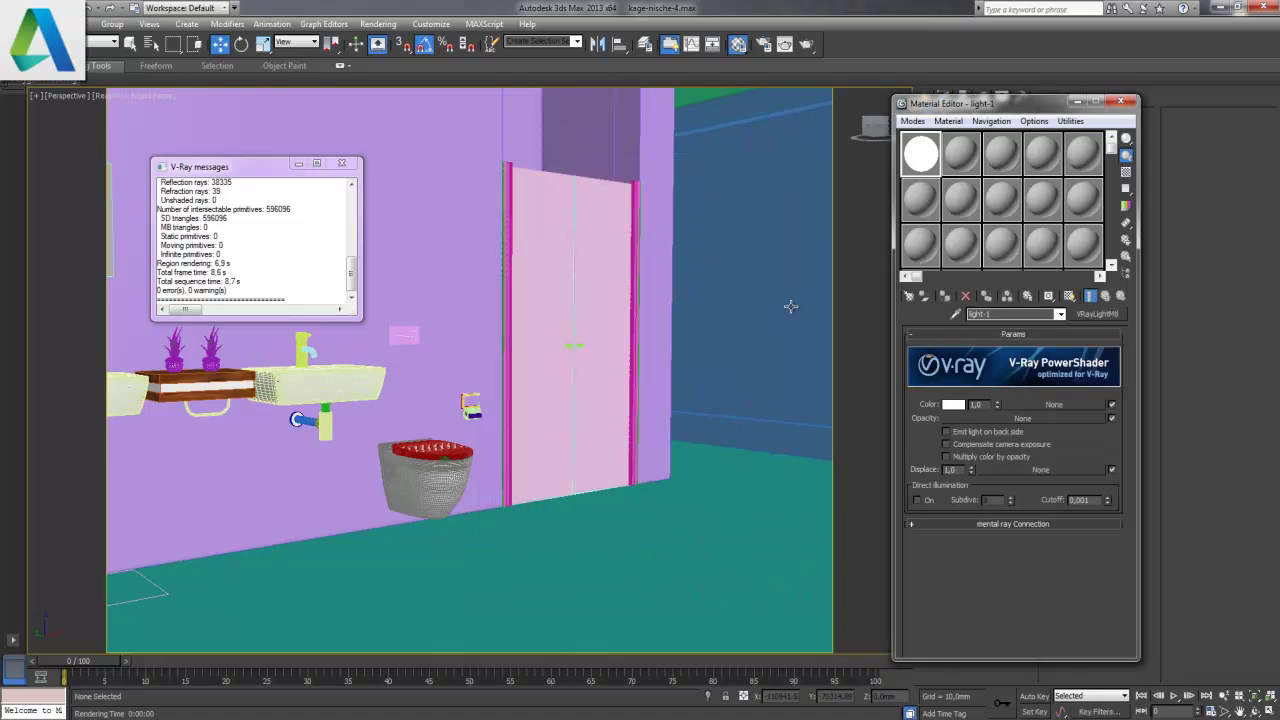
- Apply light-1 to the right wall polygon of Box001
{"action": "left_click_drag", "start_coordinate": [966, 105], "coordinate": [304, 112]}
{"action": "left_click", "coordinate": [943, 97]}
{"action": "left_click", "coordinate": [986, 291]}
{"action": "left_click", "coordinate": [749, 291]}
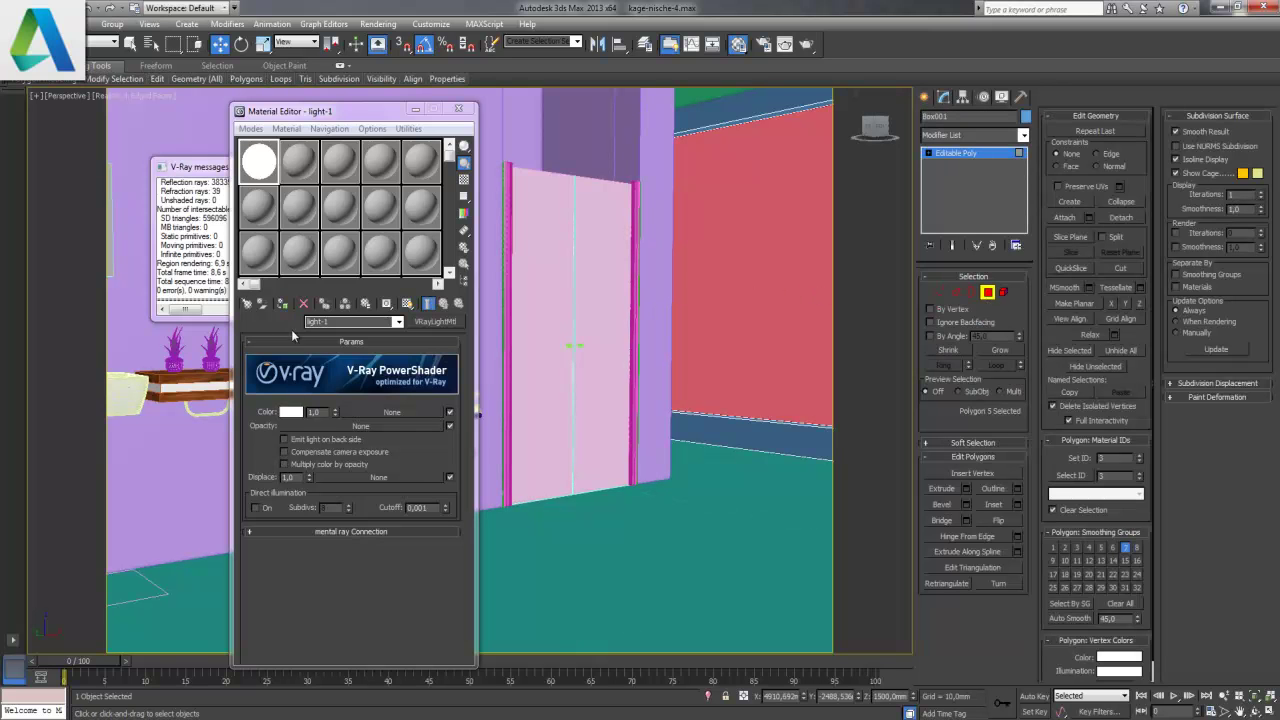
{"action": "left_click", "coordinate": [284, 304]}
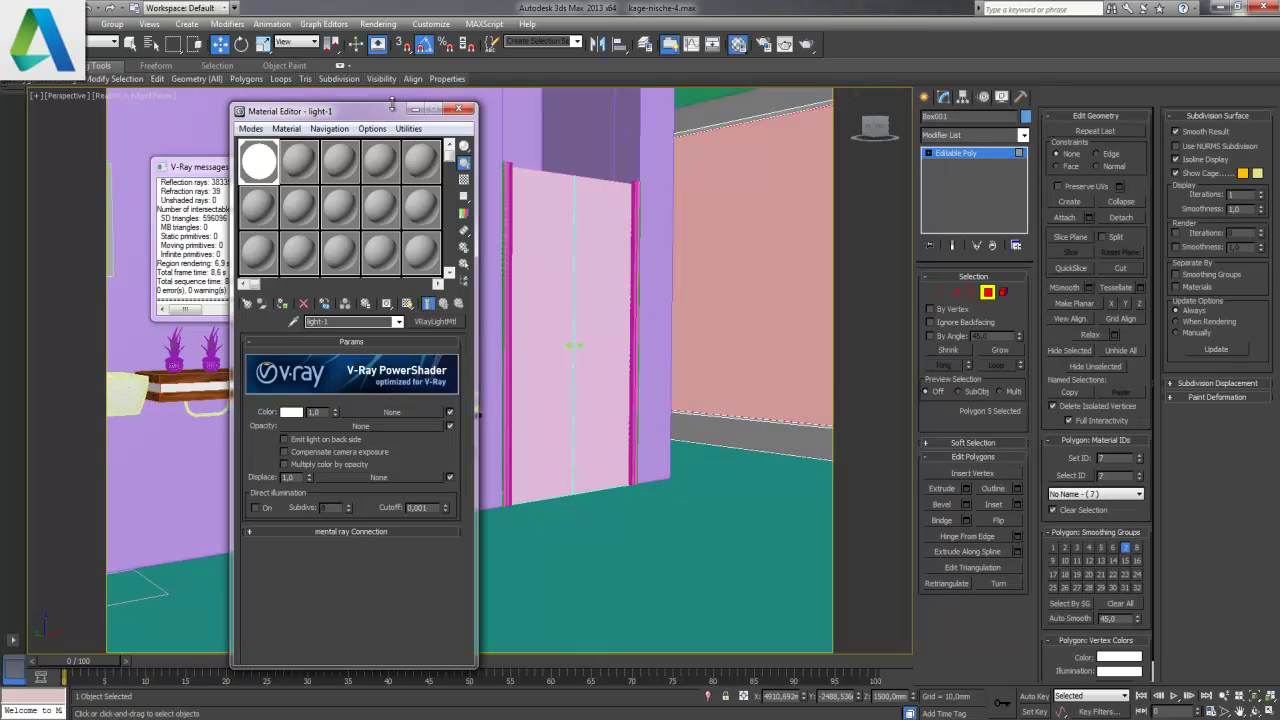
{"action": "left_click", "coordinate": [987, 293]}
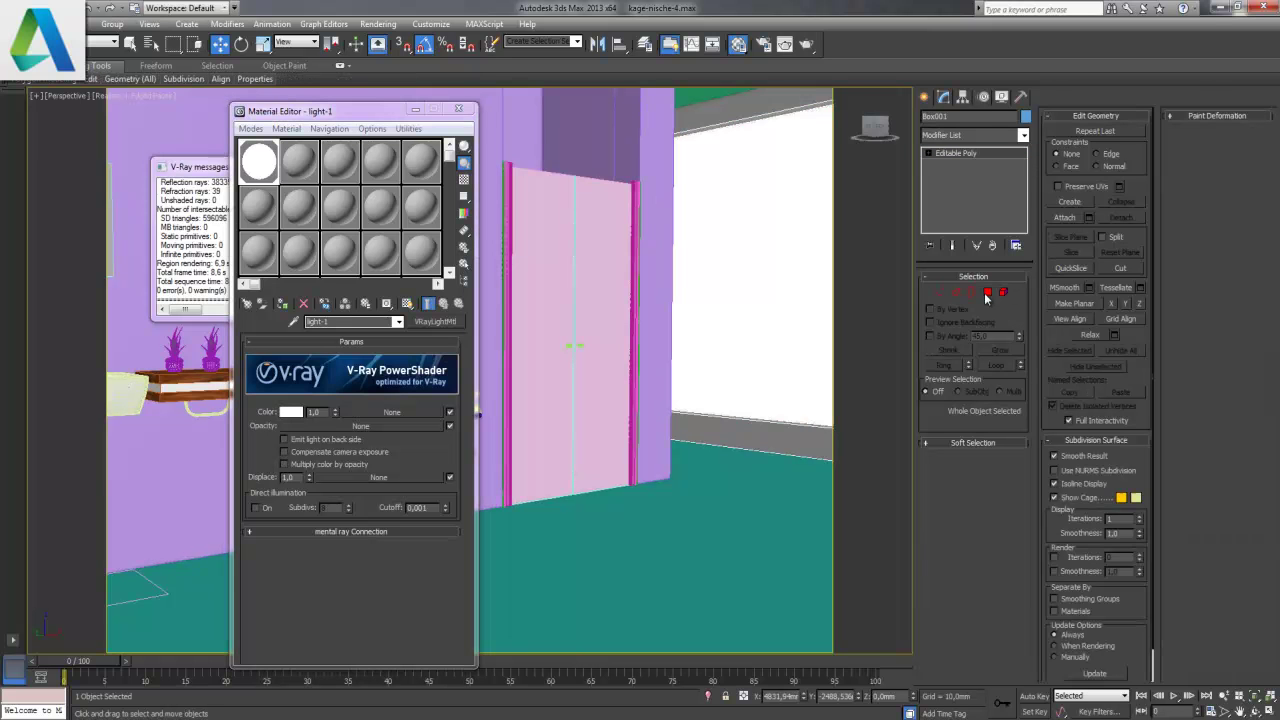
{"action": "left_click", "coordinate": [415, 109]}
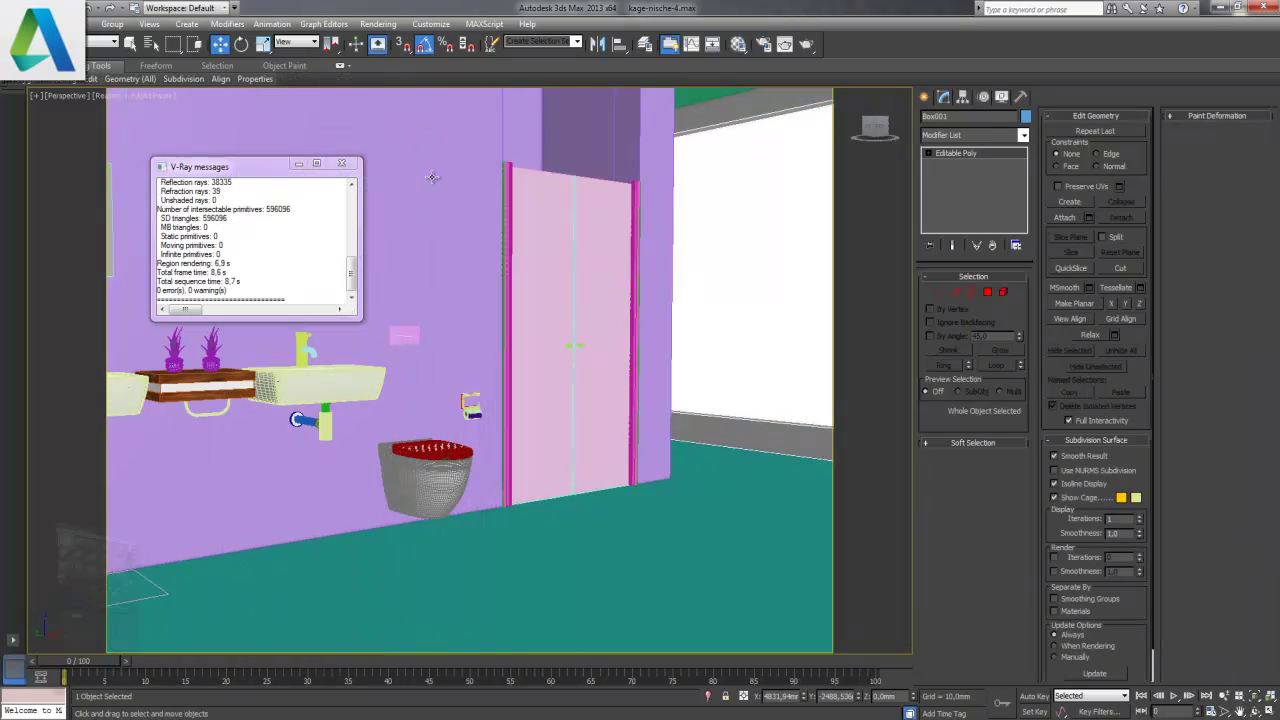
- Render a test image with the glowing wall, then close the frame buffer and V-Ray messages
{"action": "key", "text": "shift+q"}
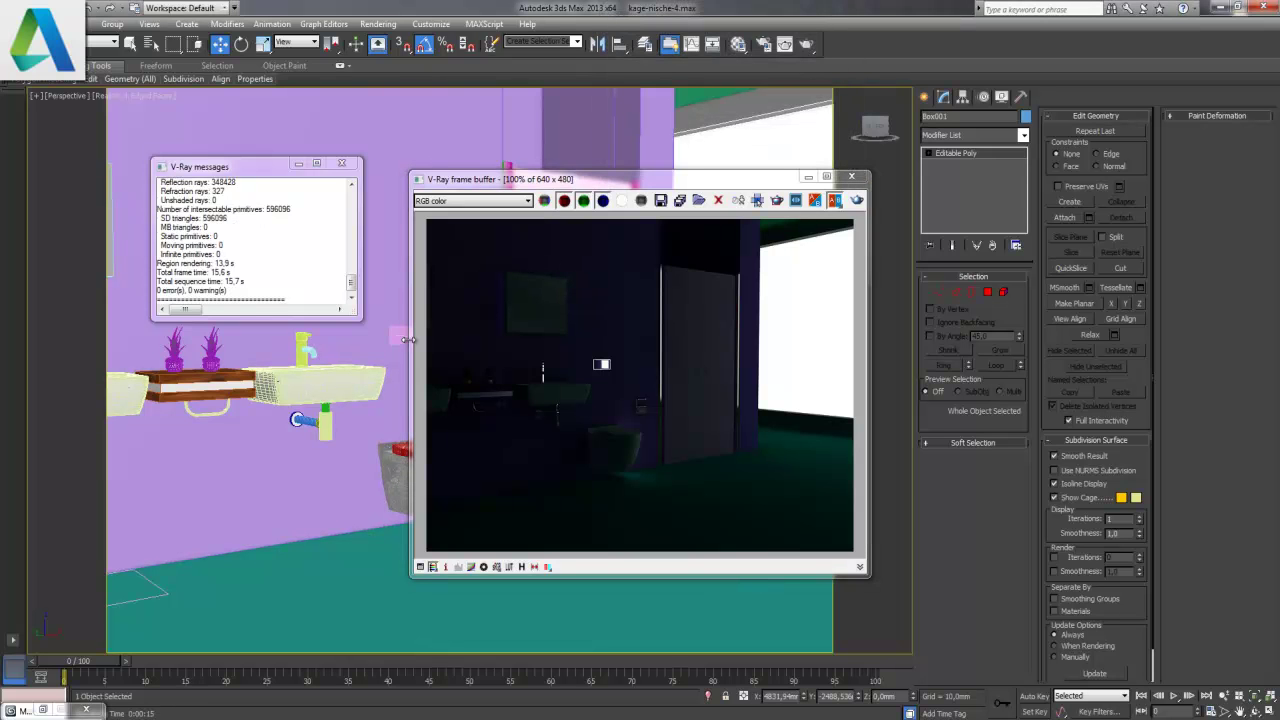
{"action": "left_click", "coordinate": [851, 177]}
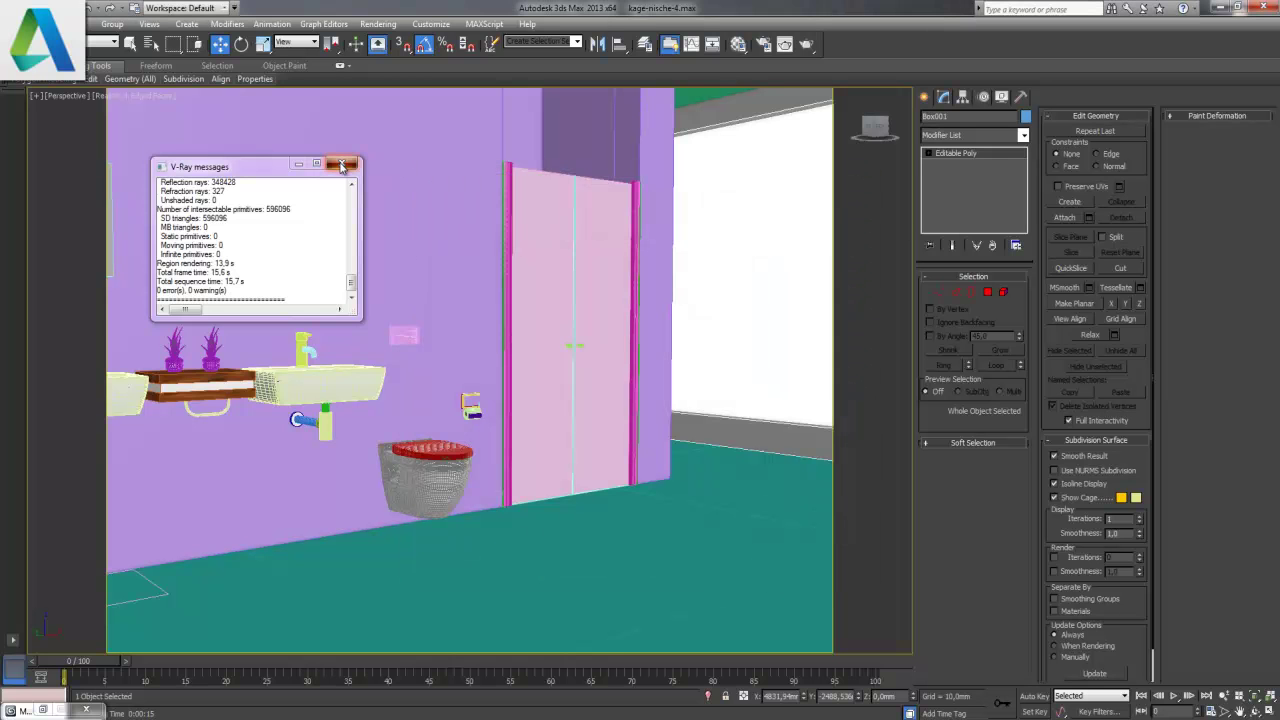
{"action": "left_click", "coordinate": [341, 165]}
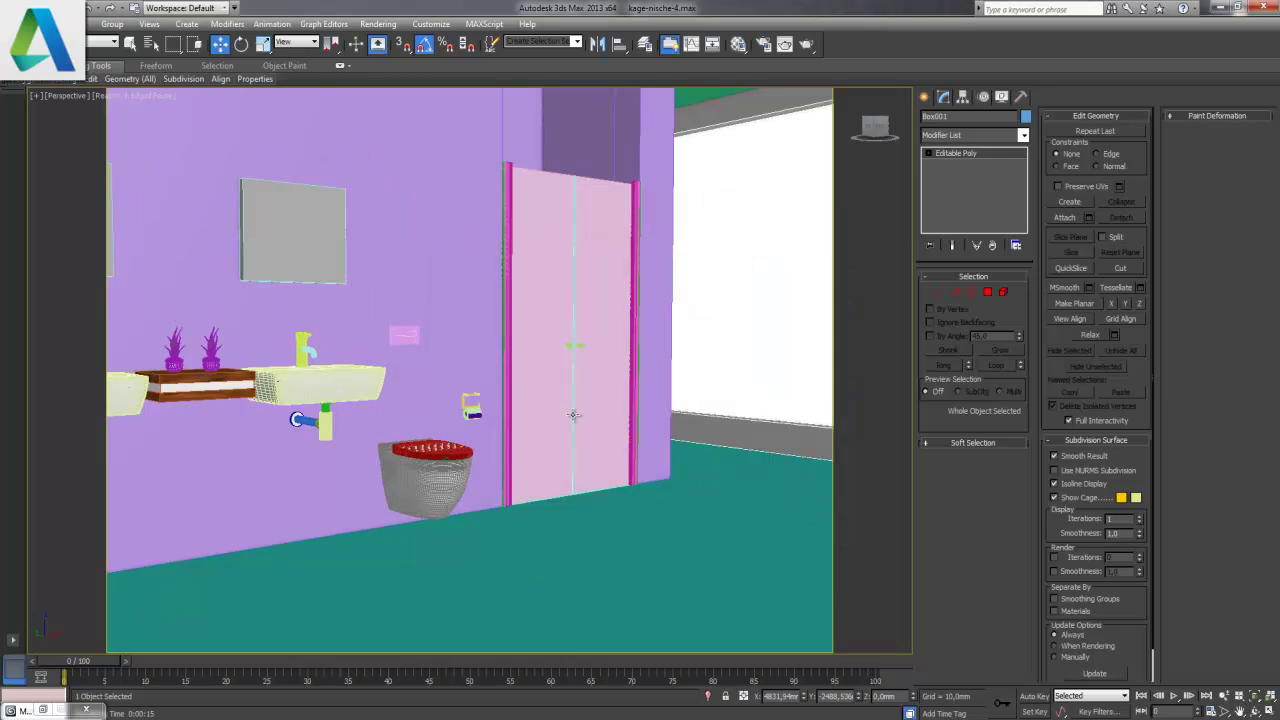
{"action": "key", "text": "alt+f"}
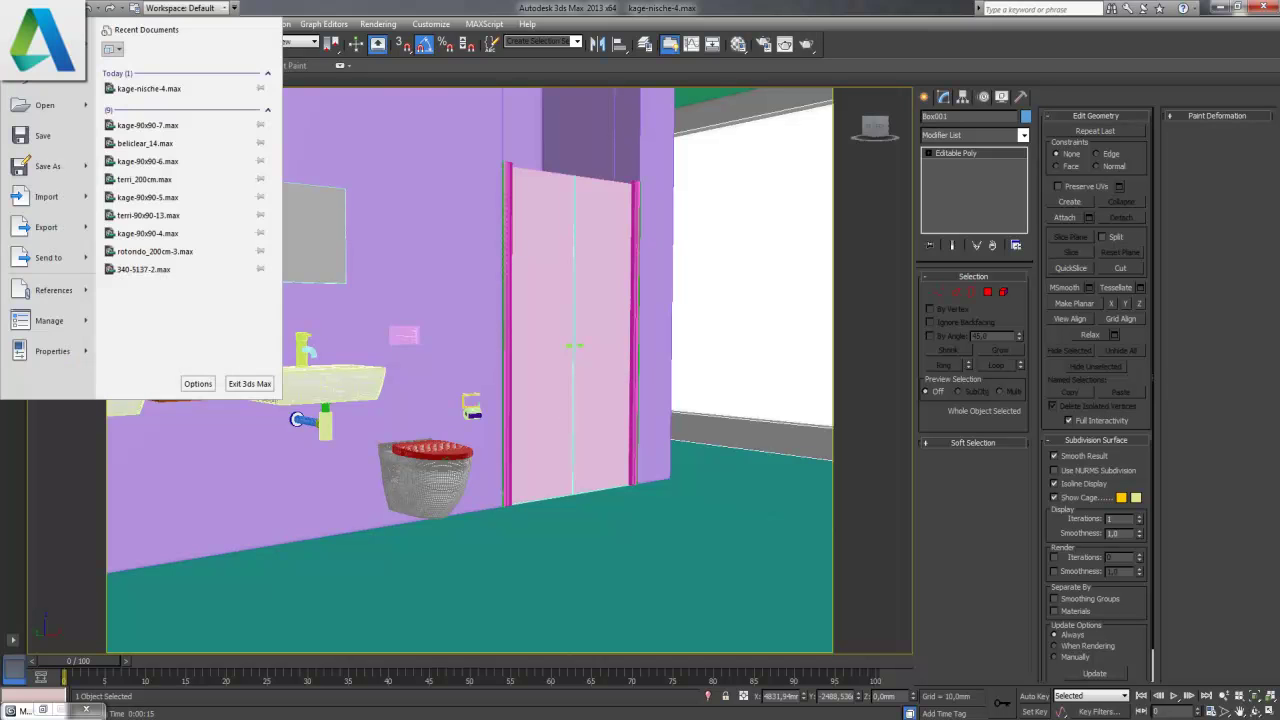
{"action": "key", "text": "Escape"}
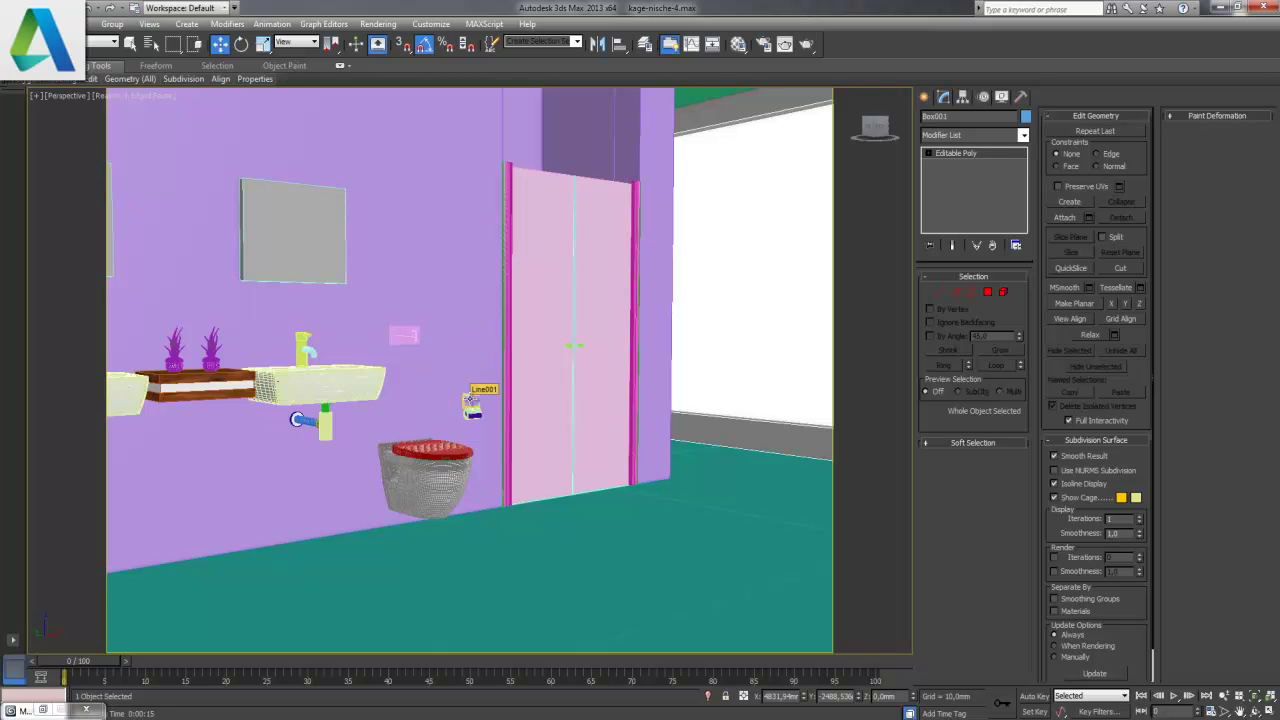
{"action": "key", "text": "m"}
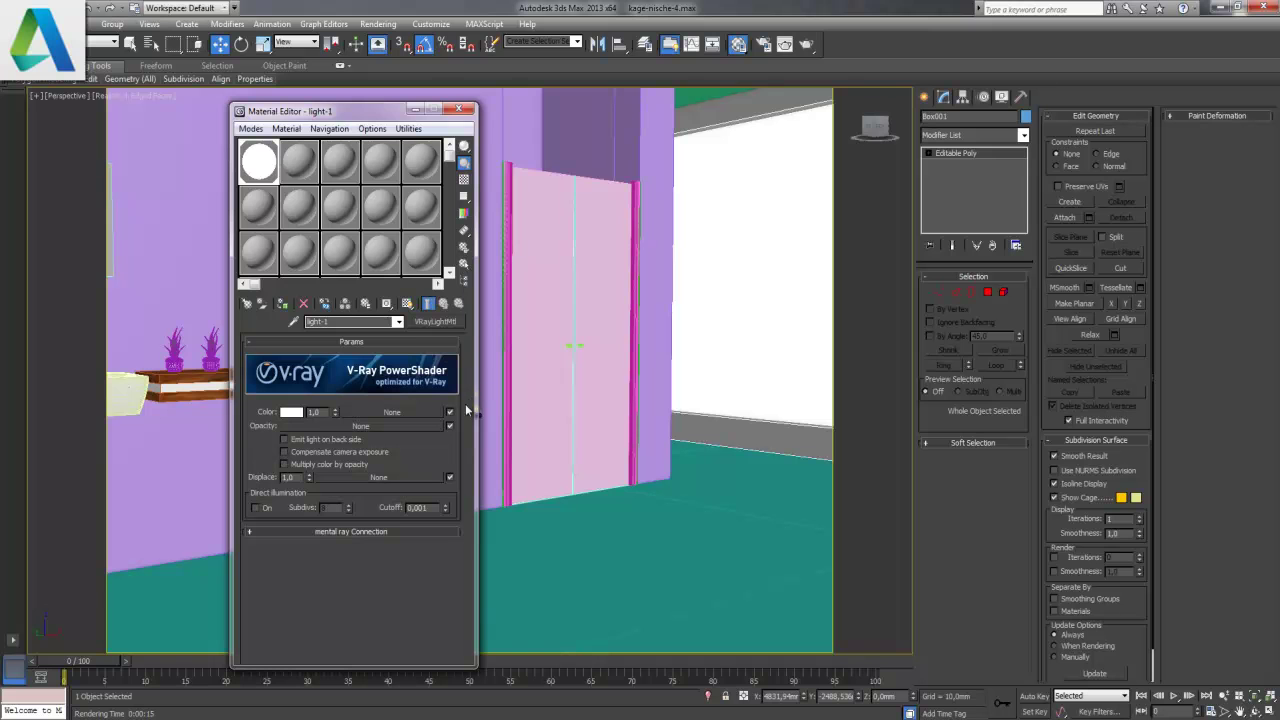
{"action": "left_click", "coordinate": [248, 304]}
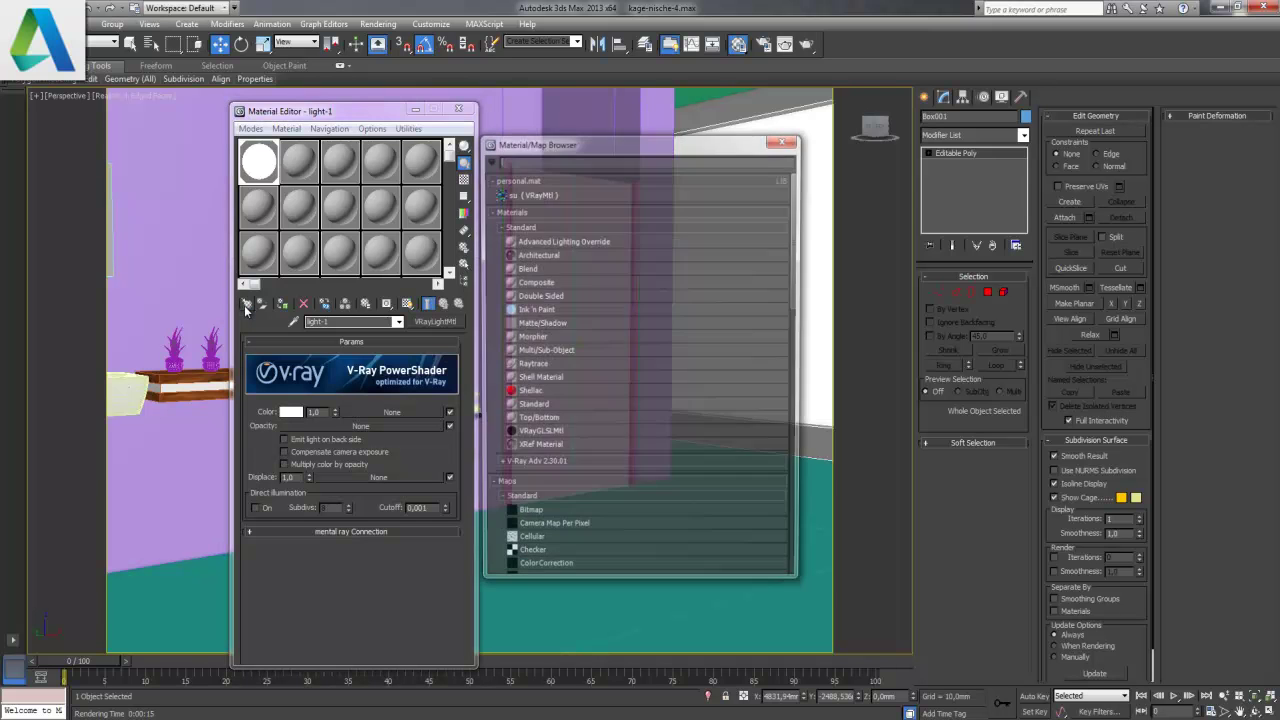
{"action": "left_click", "coordinate": [785, 138]}
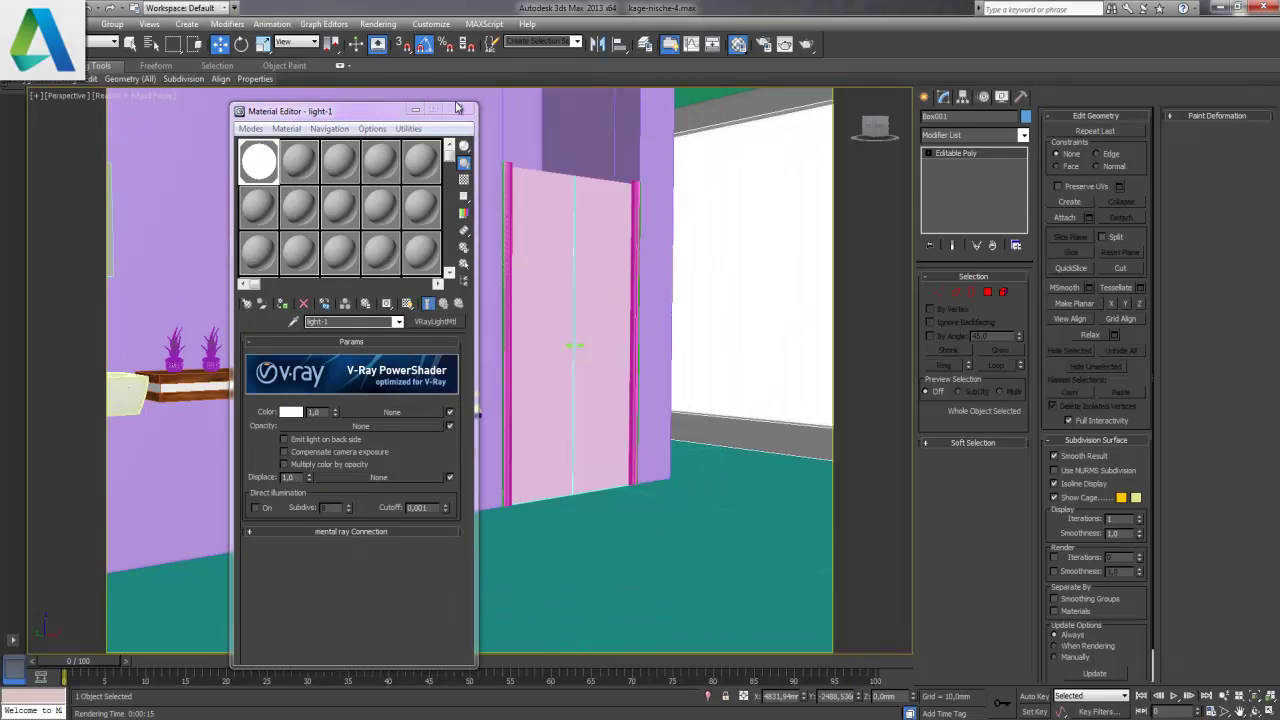
{"action": "left_click", "coordinate": [457, 109]}
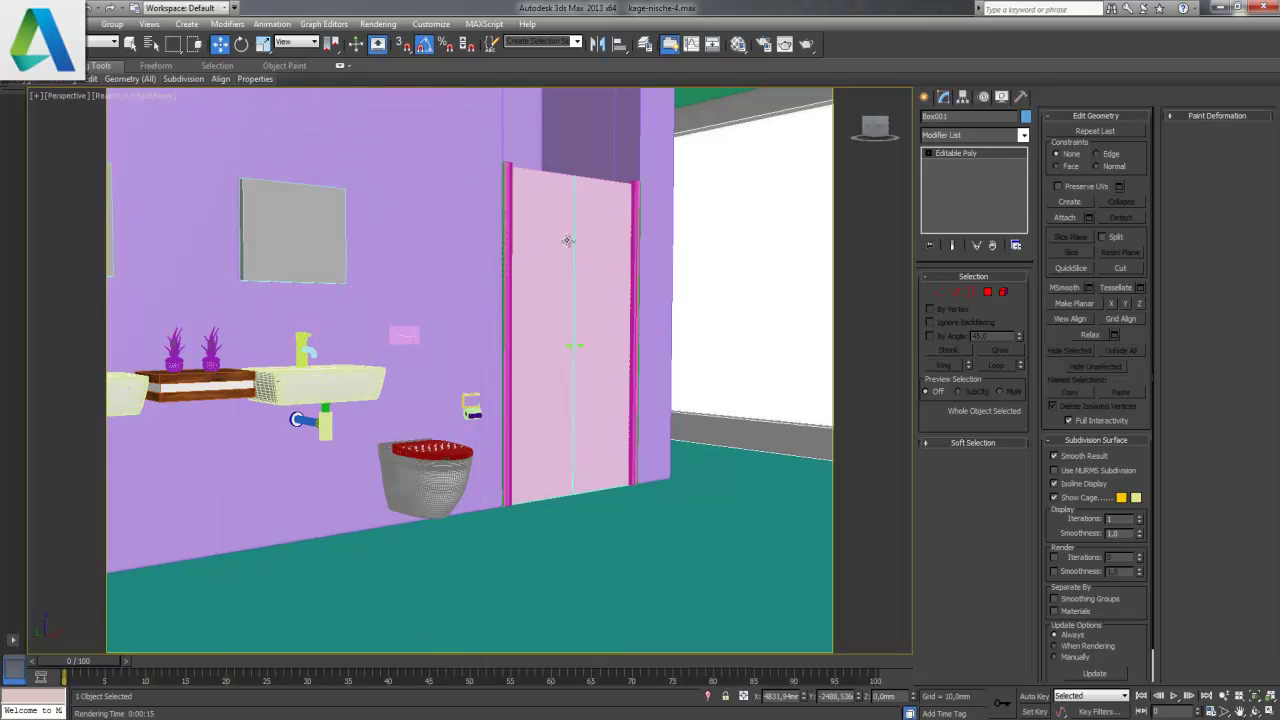
- Rename a free material slot to floor-1 and make it a VRayMtl
{"action": "left_click", "coordinate": [737, 44]}
{"action": "left_click", "coordinate": [300, 160]}
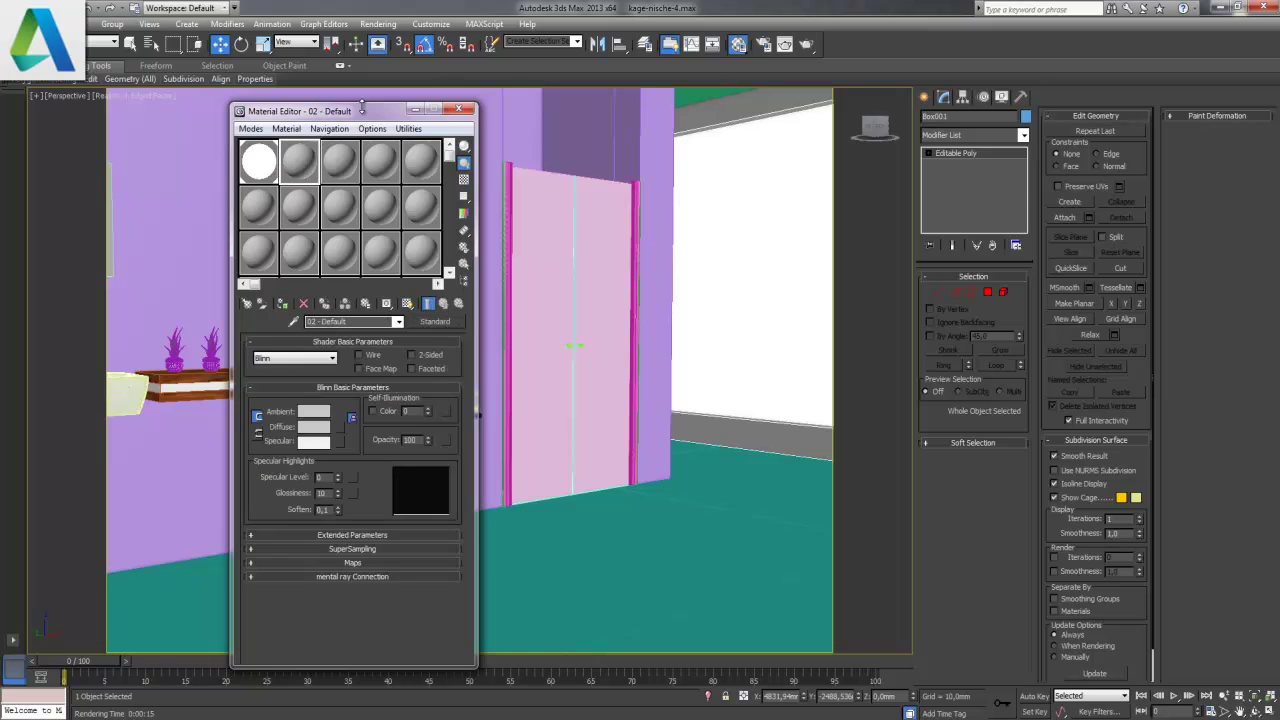
{"action": "left_click_drag", "start_coordinate": [360, 115], "coordinate": [817, 112]}
{"action": "left_click_drag", "start_coordinate": [788, 318], "coordinate": [675, 313]}
{"action": "type", "text": "floor-1"}
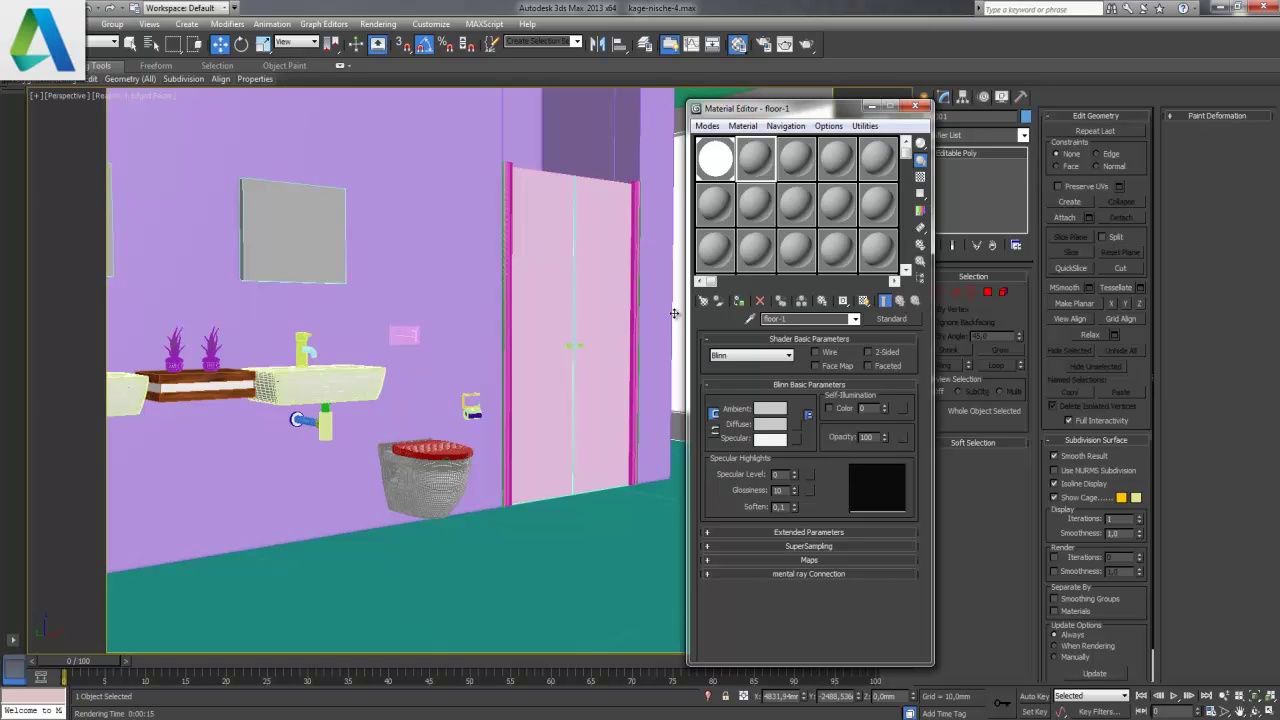
{"action": "left_click", "coordinate": [533, 446]}
{"action": "double_click", "coordinate": [532, 370]}
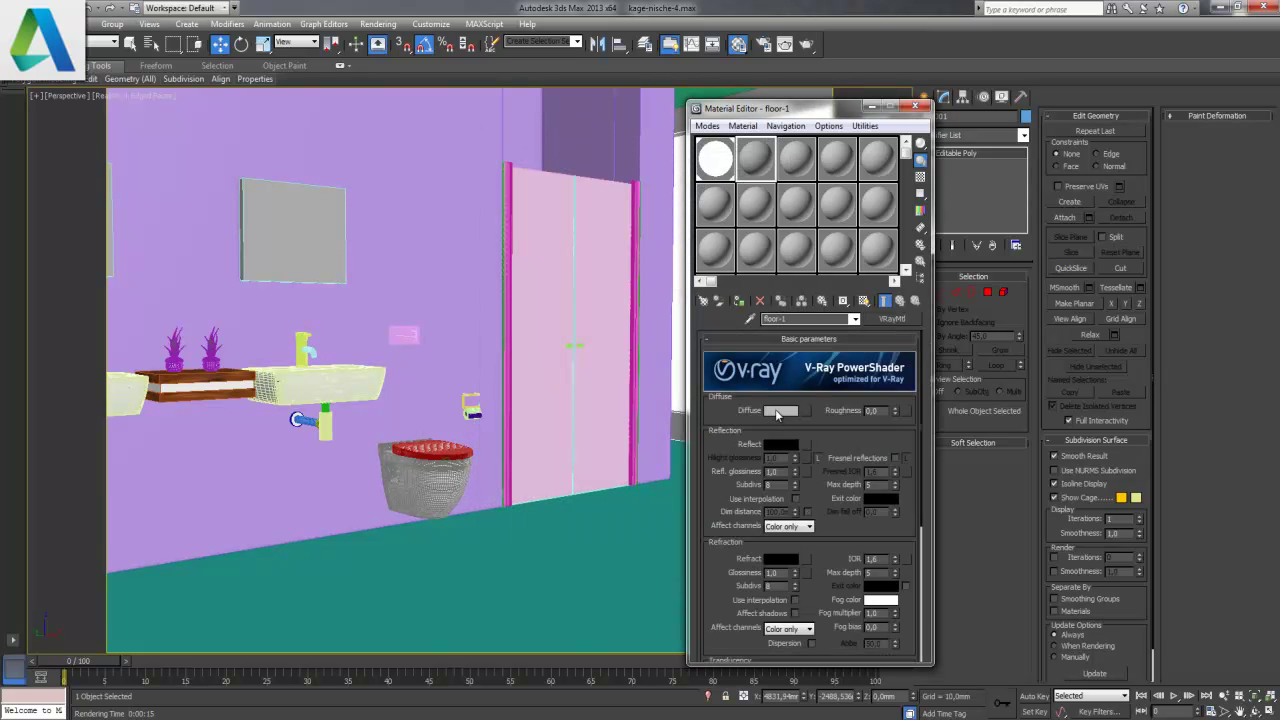
- Assign a Tiles map to floor-1's diffuse colour
{"action": "left_click", "coordinate": [812, 411]}
{"action": "left_click", "coordinate": [555, 515]}
{"action": "scroll", "coordinate": [560, 505], "scroll_direction": "down", "scroll_amount": 2}
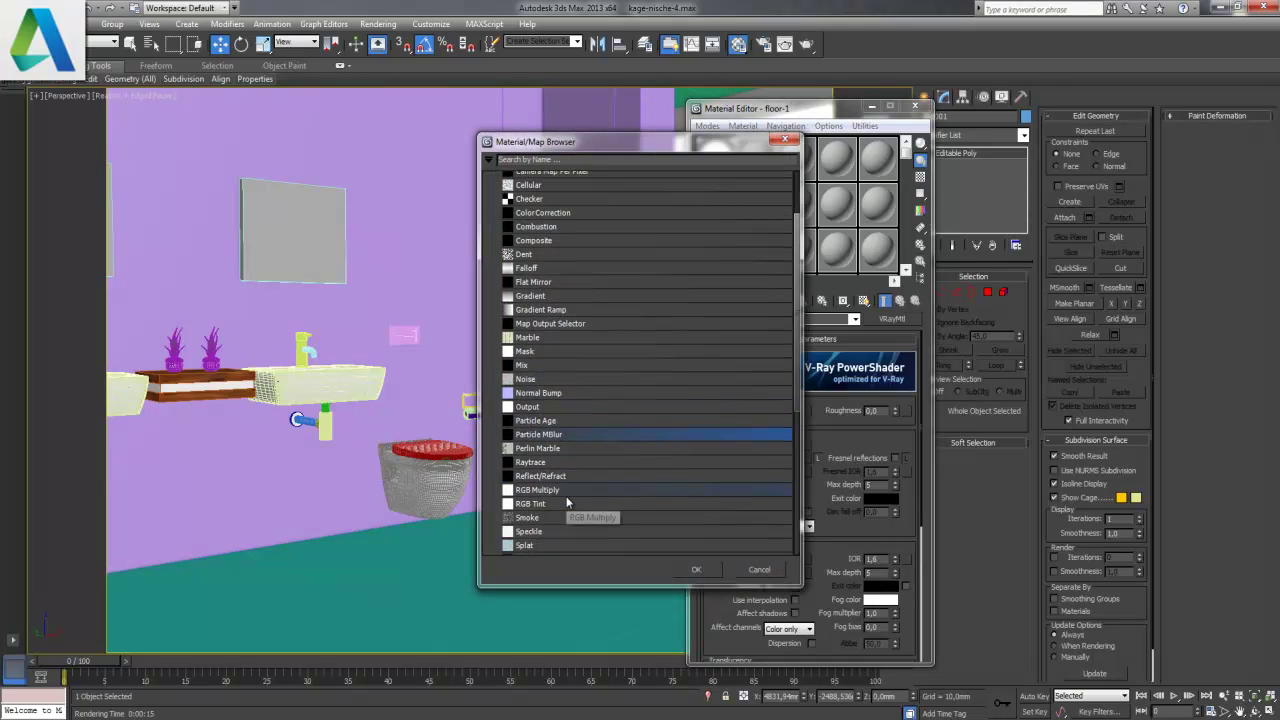
{"action": "scroll", "coordinate": [545, 520], "scroll_direction": "down", "scroll_amount": 2}
{"action": "scroll", "coordinate": [541, 530], "scroll_direction": "down", "scroll_amount": 2}
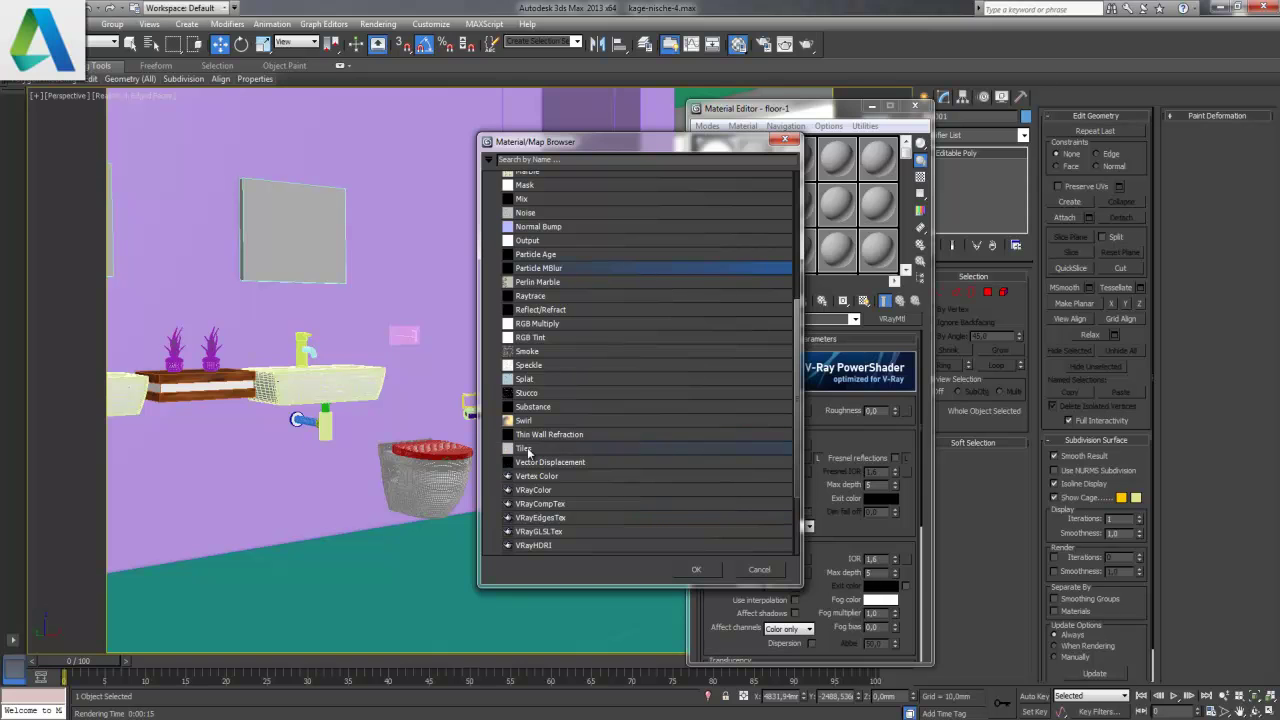
{"action": "double_click", "coordinate": [540, 446]}
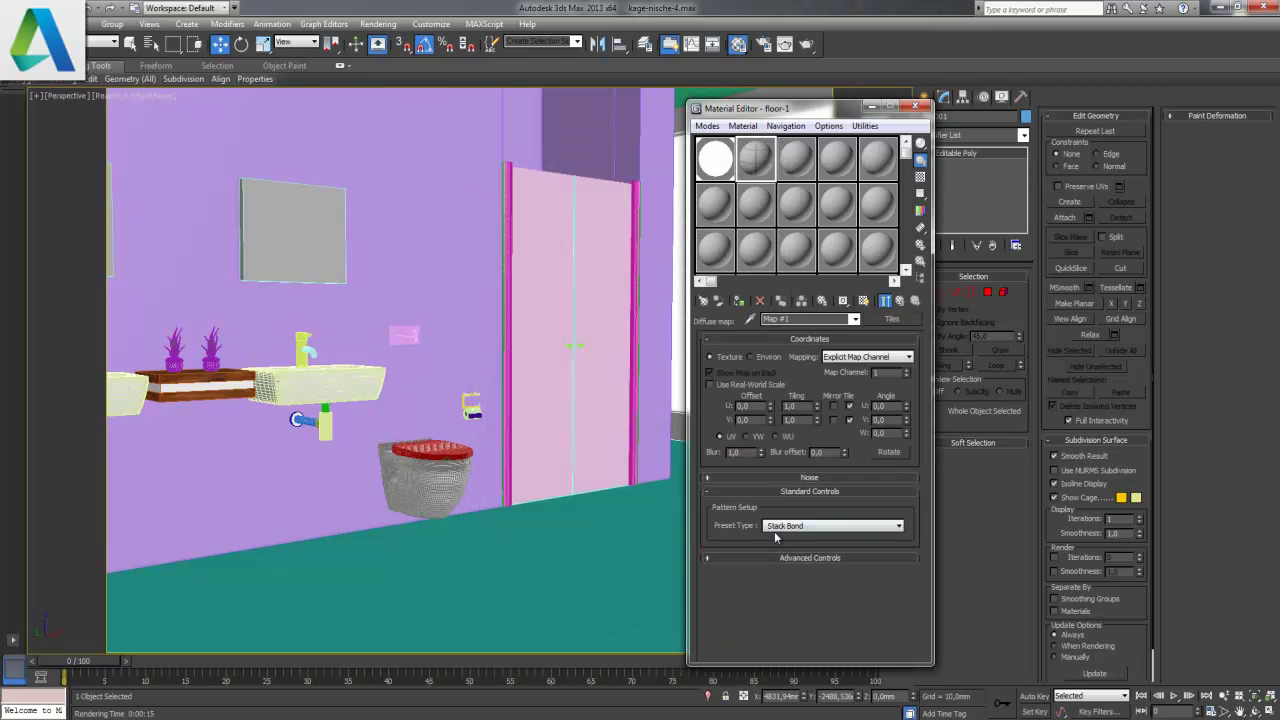
- Assign floor-1 to the floor plane and show its tile map in the viewport
{"action": "left_click", "coordinate": [625, 562]}
{"action": "left_click", "coordinate": [739, 301]}
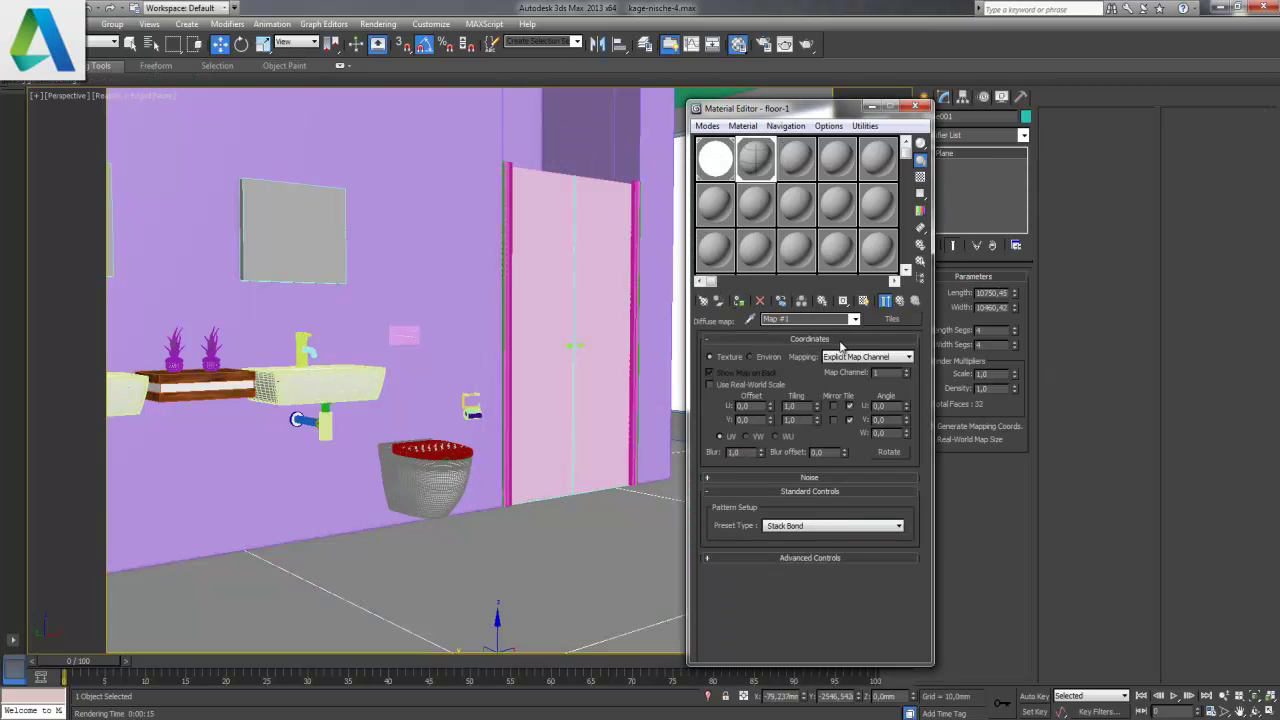
{"action": "left_click", "coordinate": [864, 301]}
{"action": "type", "text": "5"}
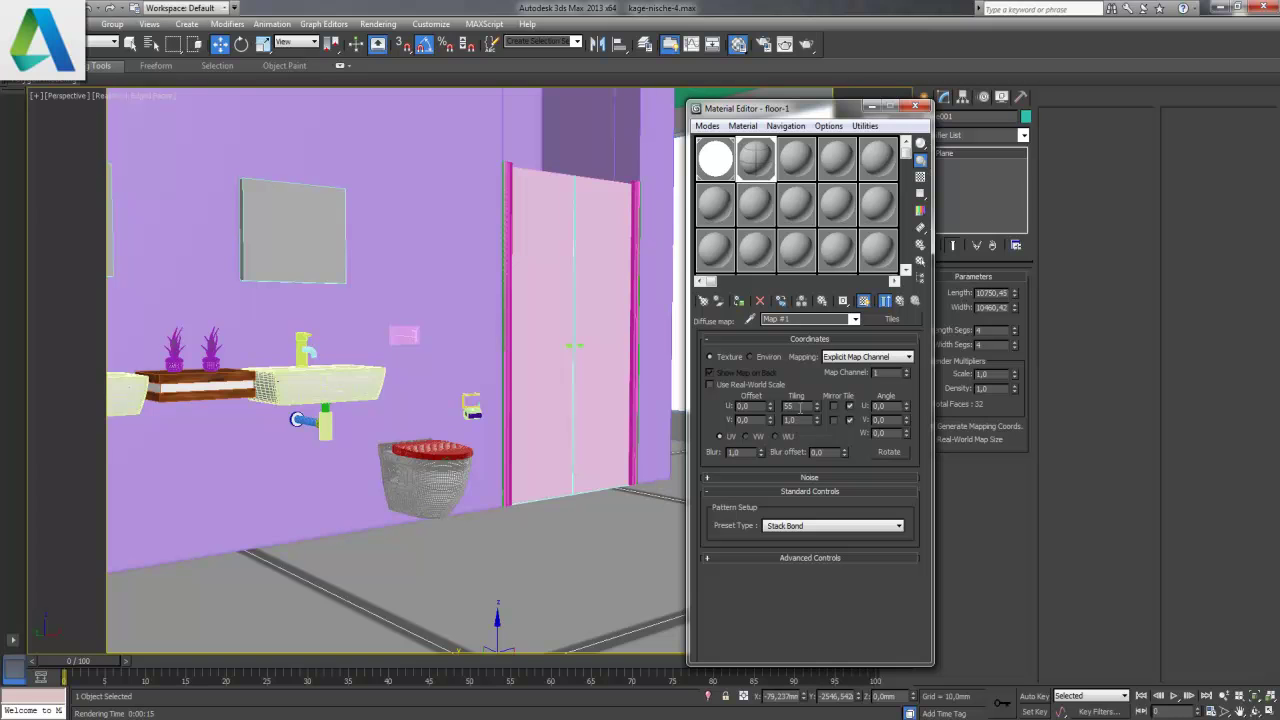
- Set the Tiles map tiling to 2,5 in both U and V
{"action": "key", "text": "Tab"}
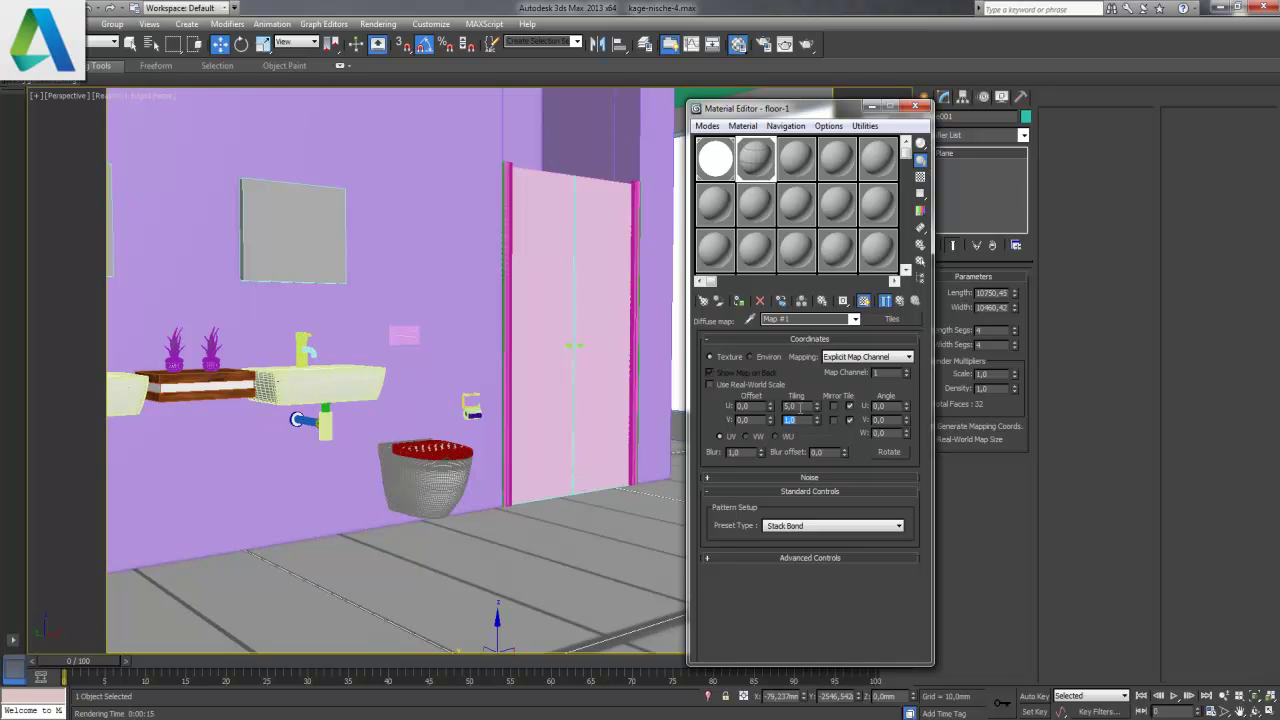
{"action": "type", "text": "5"}
{"action": "key", "text": "Return"}
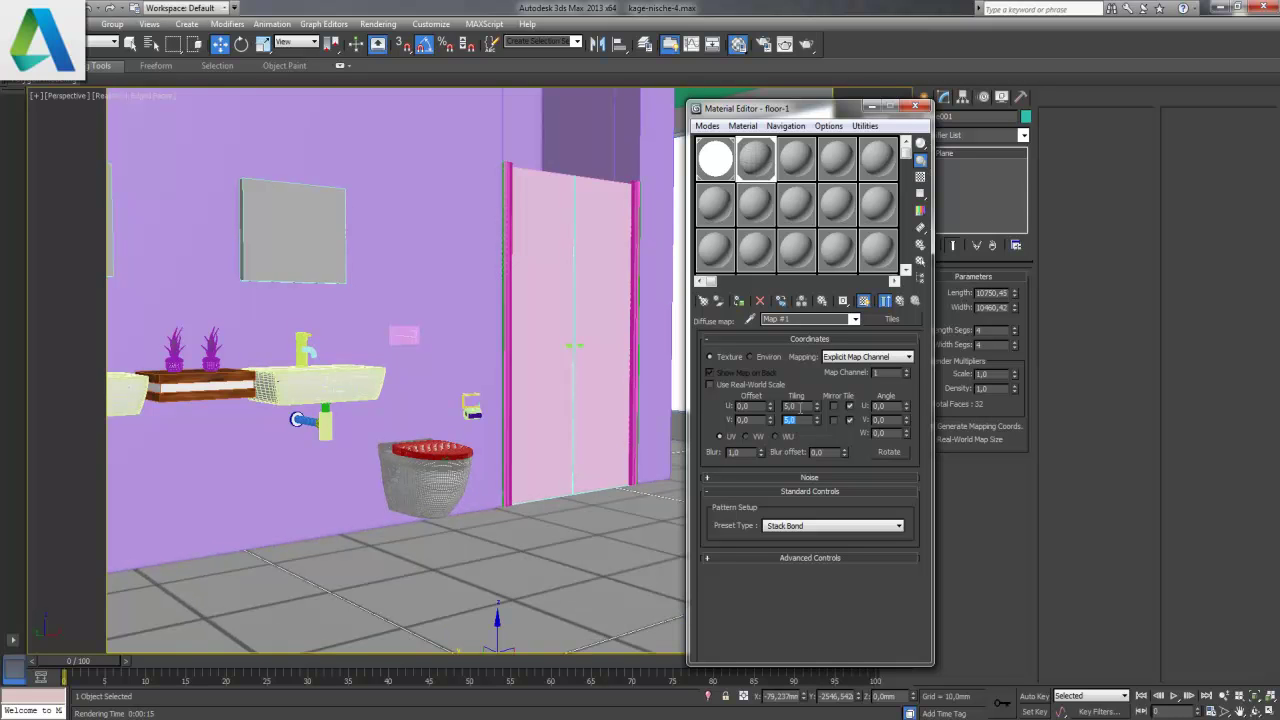
{"action": "type", "text": "3"}
{"action": "key", "text": "Tab"}
{"action": "type", "text": "3"}
{"action": "key", "text": "Return"}
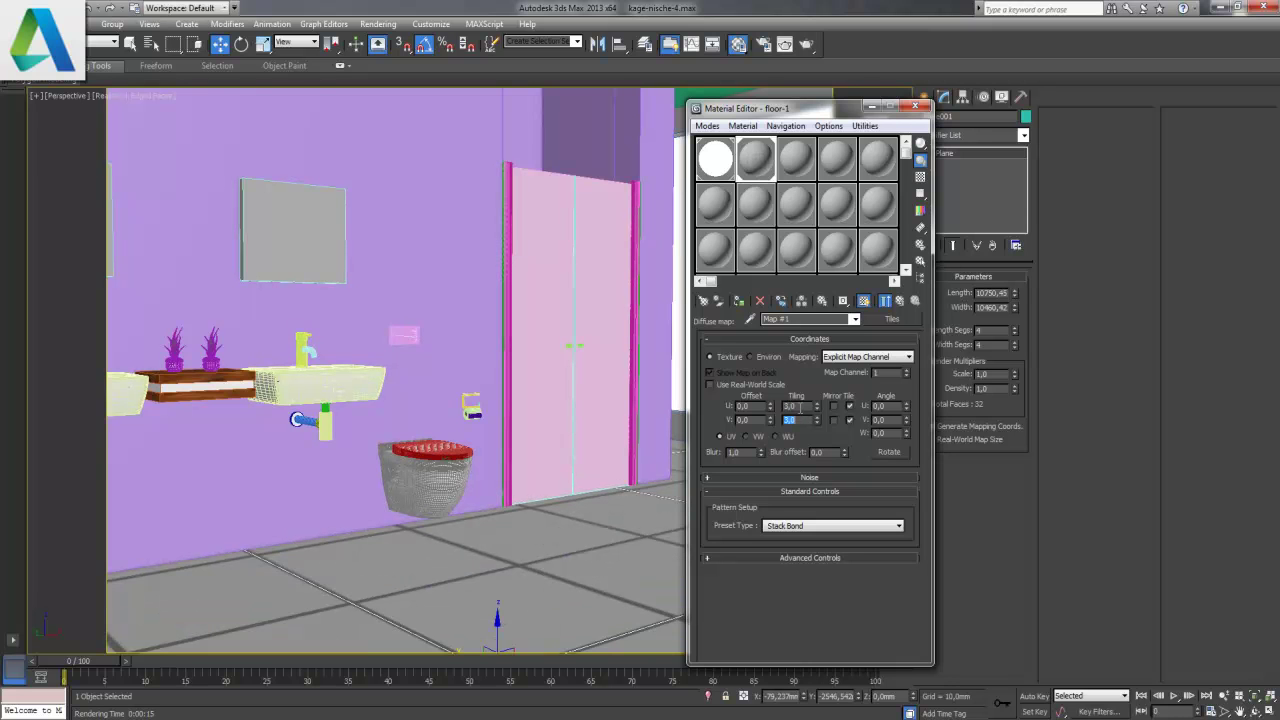
{"action": "type", "text": "2"}
{"action": "type", "text": "2"}
{"action": "left_click", "coordinate": [800, 408]}
{"action": "key", "text": "Return"}
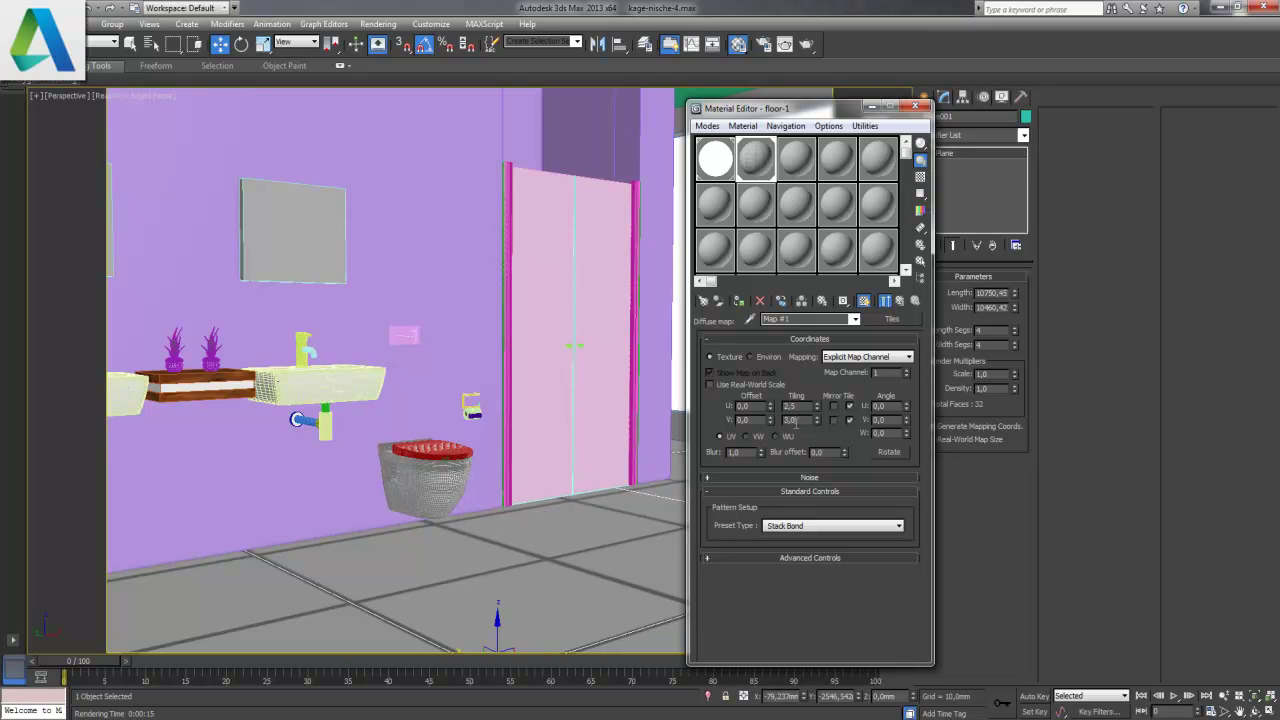
{"action": "type", "text": "2,5"}
{"action": "key", "text": "Return"}
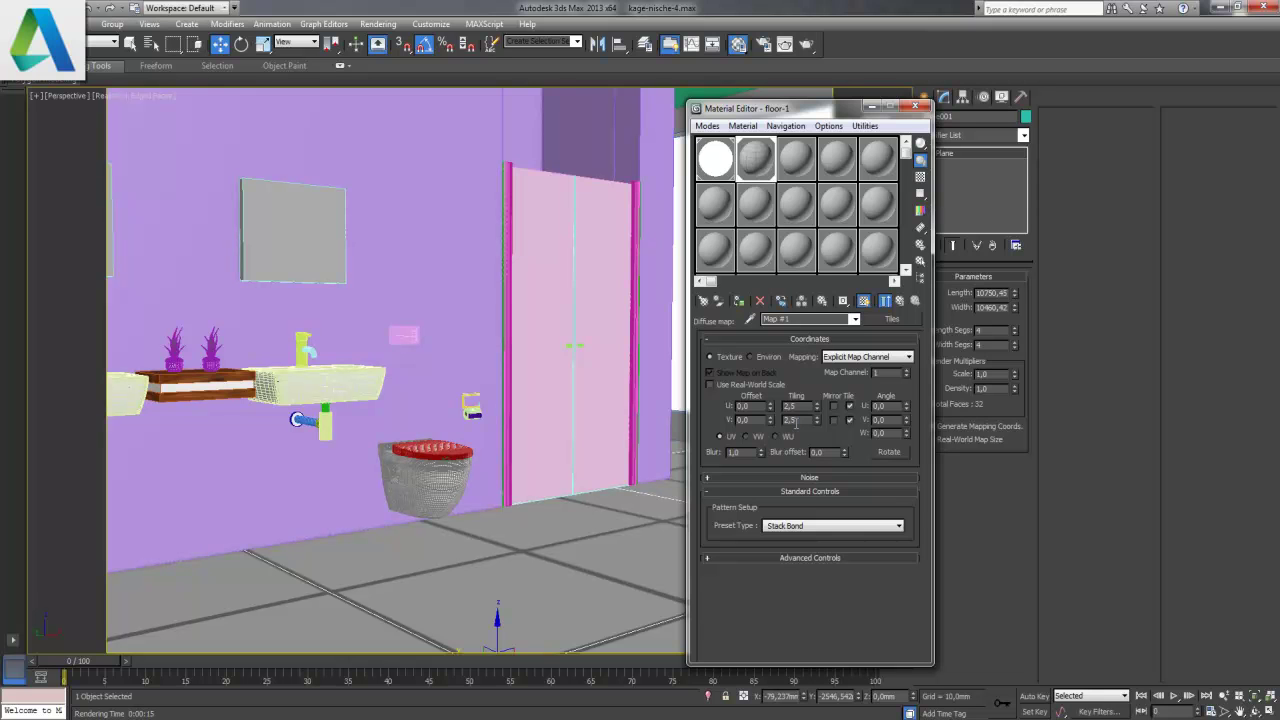
- Set grout gaps to 0,1 and the tile colour to dark grey (22)
{"action": "left_click", "coordinate": [851, 556]}
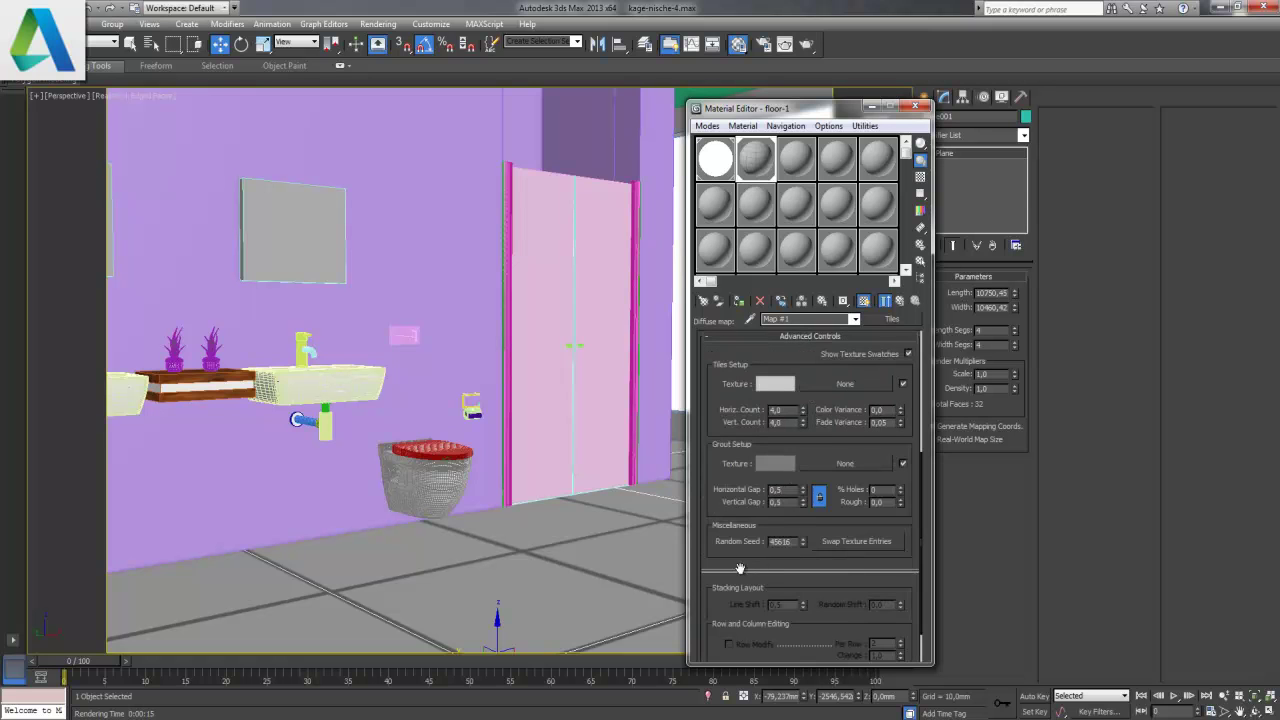
{"action": "scroll", "coordinate": [730, 560], "scroll_direction": "down", "scroll_amount": 2}
{"action": "scroll", "coordinate": [710, 510], "scroll_direction": "up", "scroll_amount": 3}
{"action": "type", "text": "0,1"}
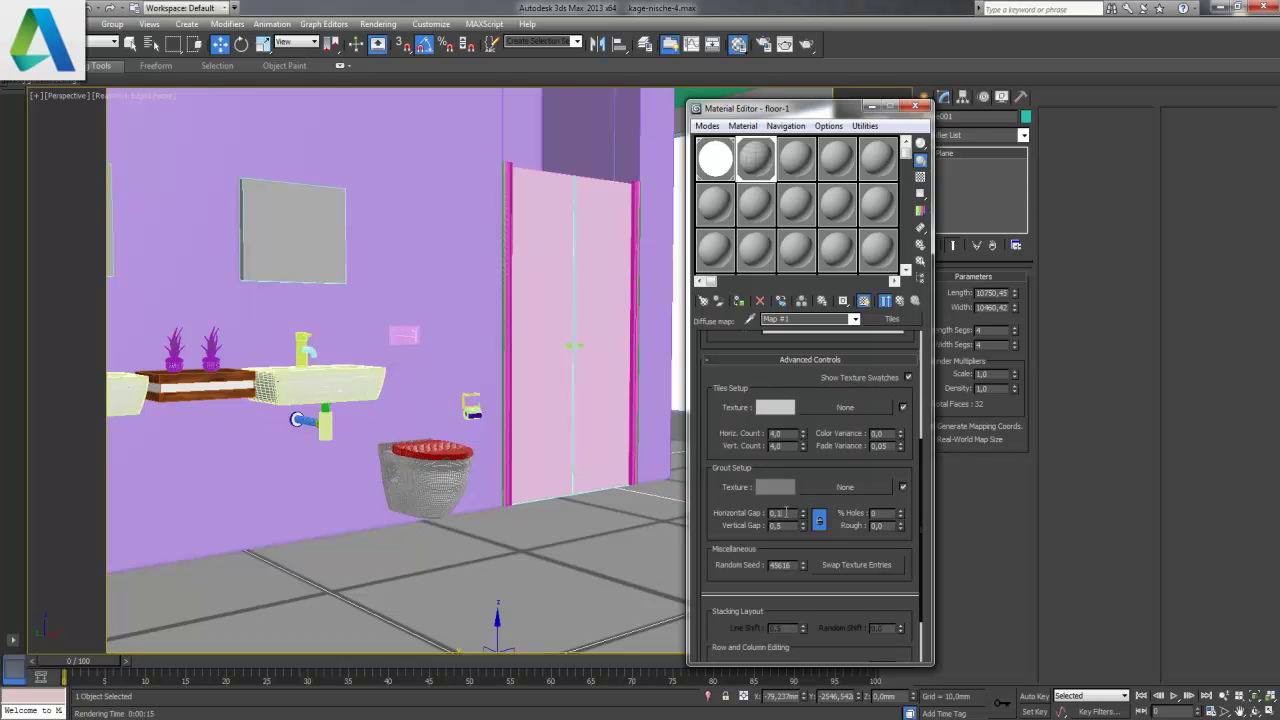
{"action": "left_click", "coordinate": [784, 410]}
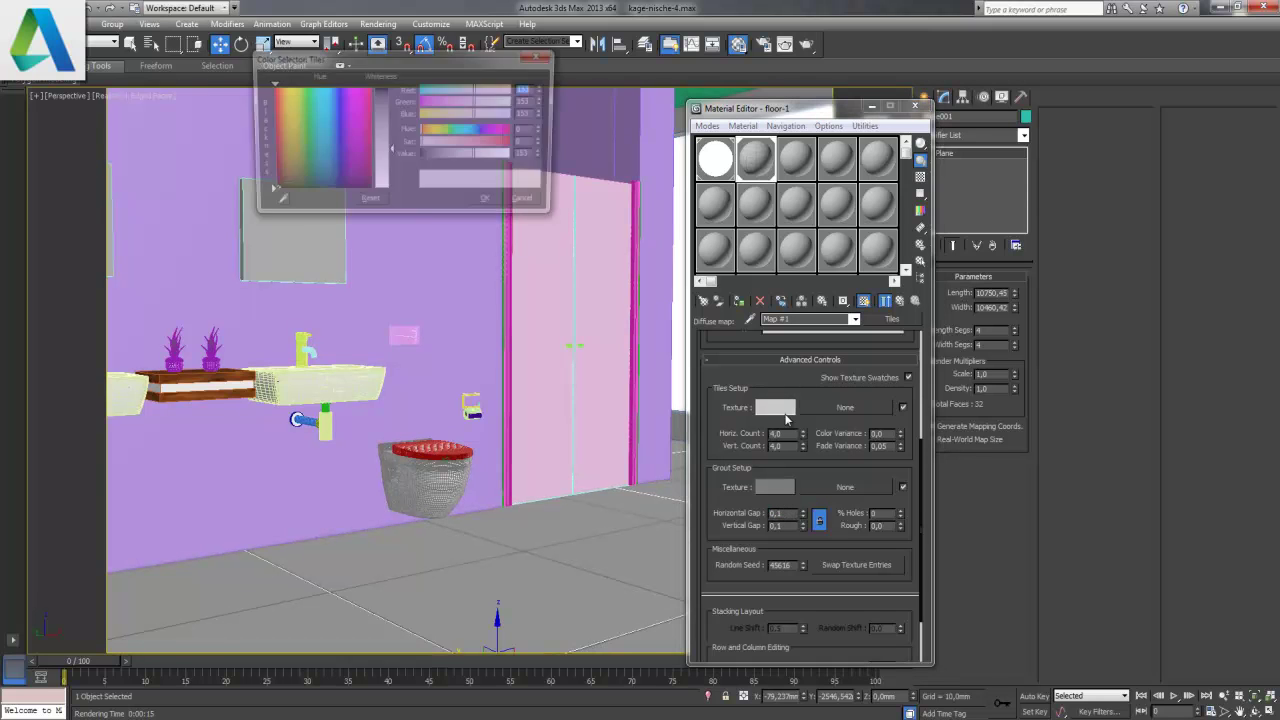
{"action": "left_click_drag", "start_coordinate": [380, 155], "coordinate": [394, 104]}
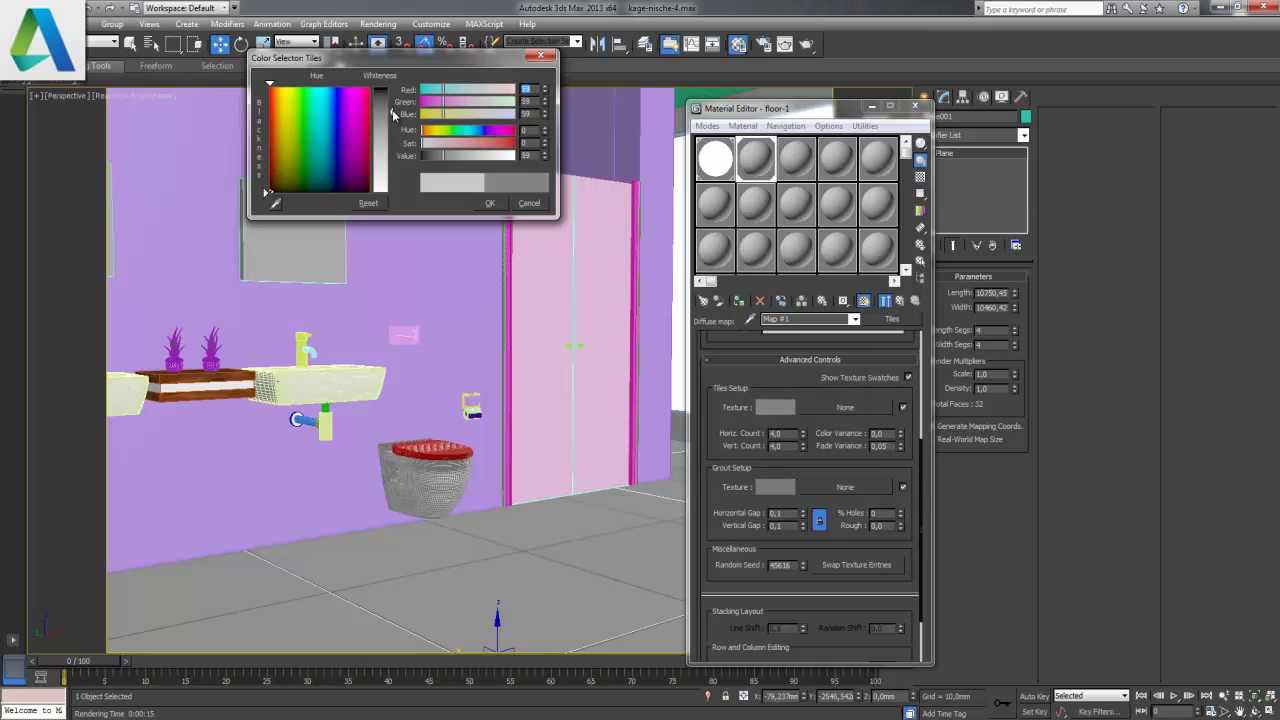
{"action": "left_click_drag", "start_coordinate": [394, 104], "coordinate": [391, 96]}
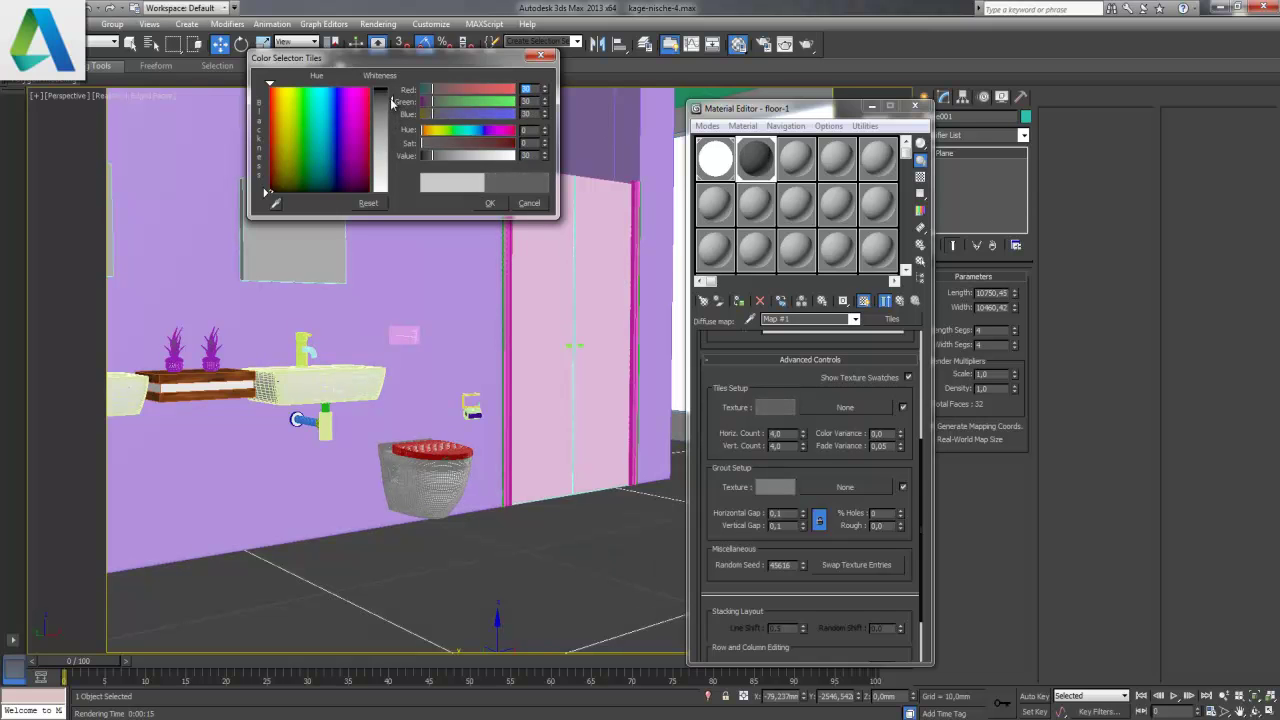
{"action": "left_click", "coordinate": [490, 203]}
- Set floor-1's reflection colour to grey 50
{"action": "left_click", "coordinate": [900, 302]}
{"action": "left_click", "coordinate": [781, 445]}
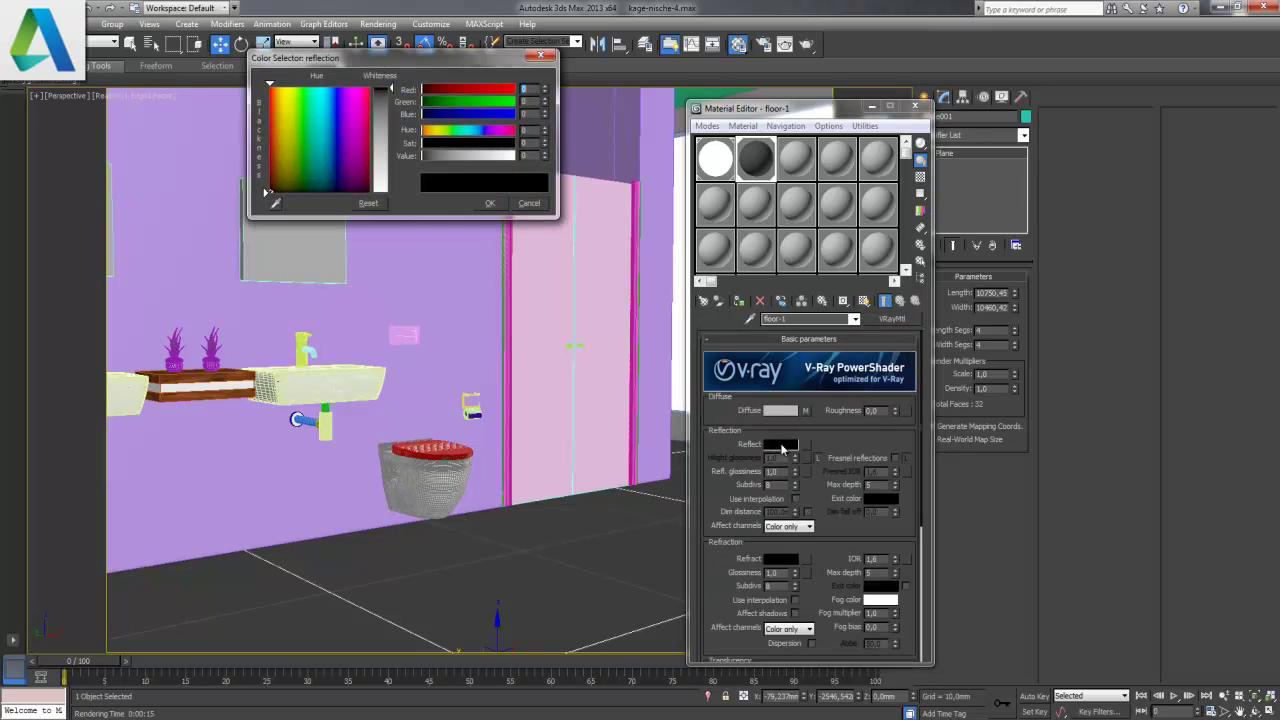
{"action": "type", "text": "50"}
{"action": "key", "text": "Tab"}
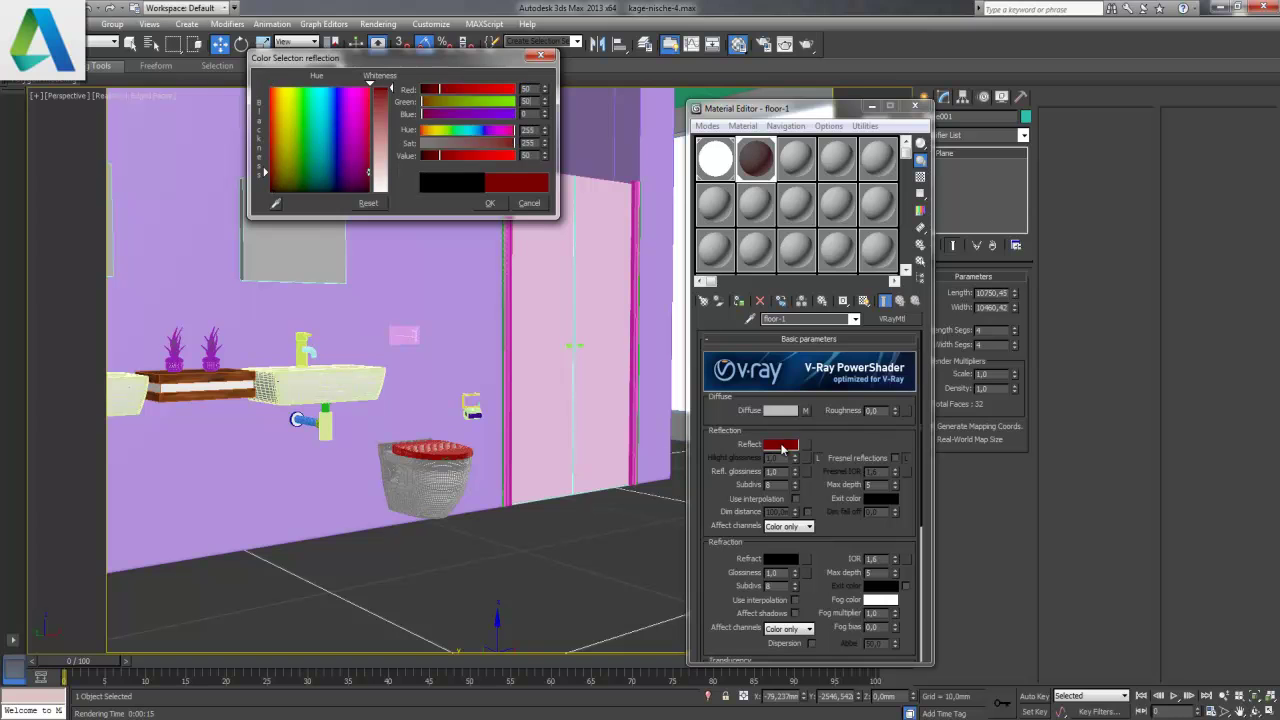
{"action": "type", "text": "50"}
{"action": "key", "text": "Tab"}
{"action": "type", "text": "50"}
{"action": "key", "text": "Tab"}
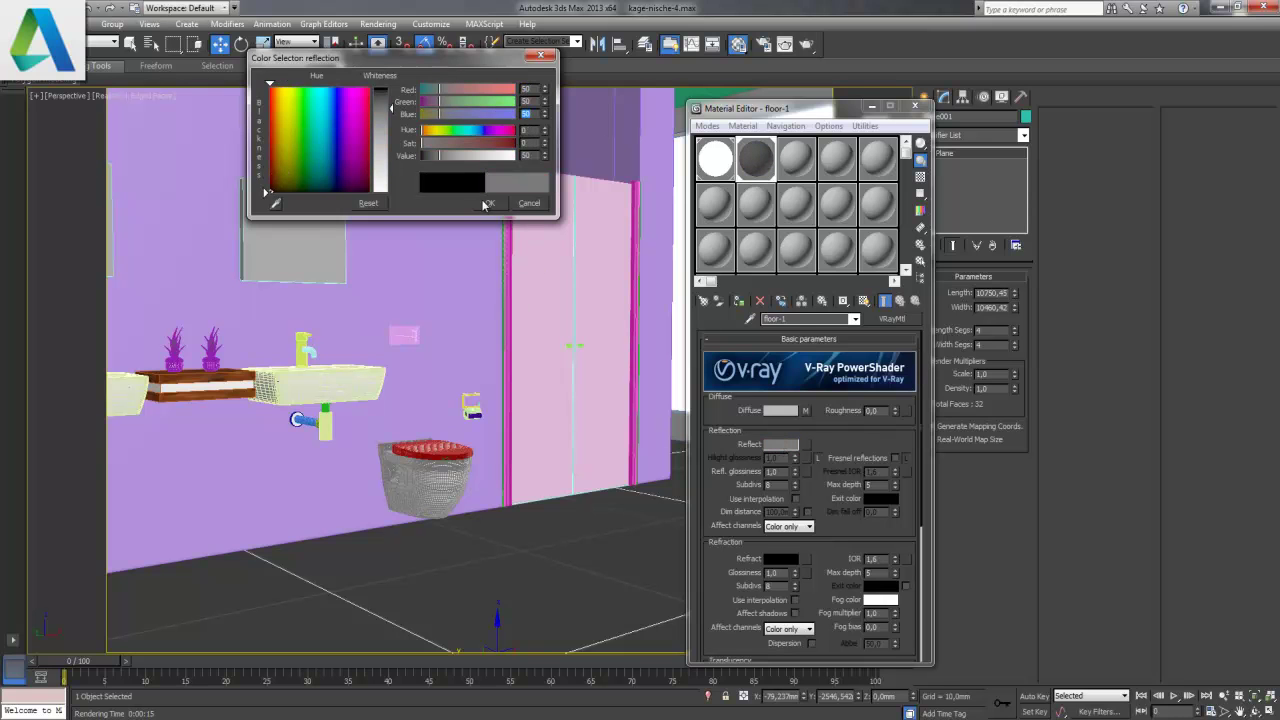
{"action": "left_click", "coordinate": [489, 203]}
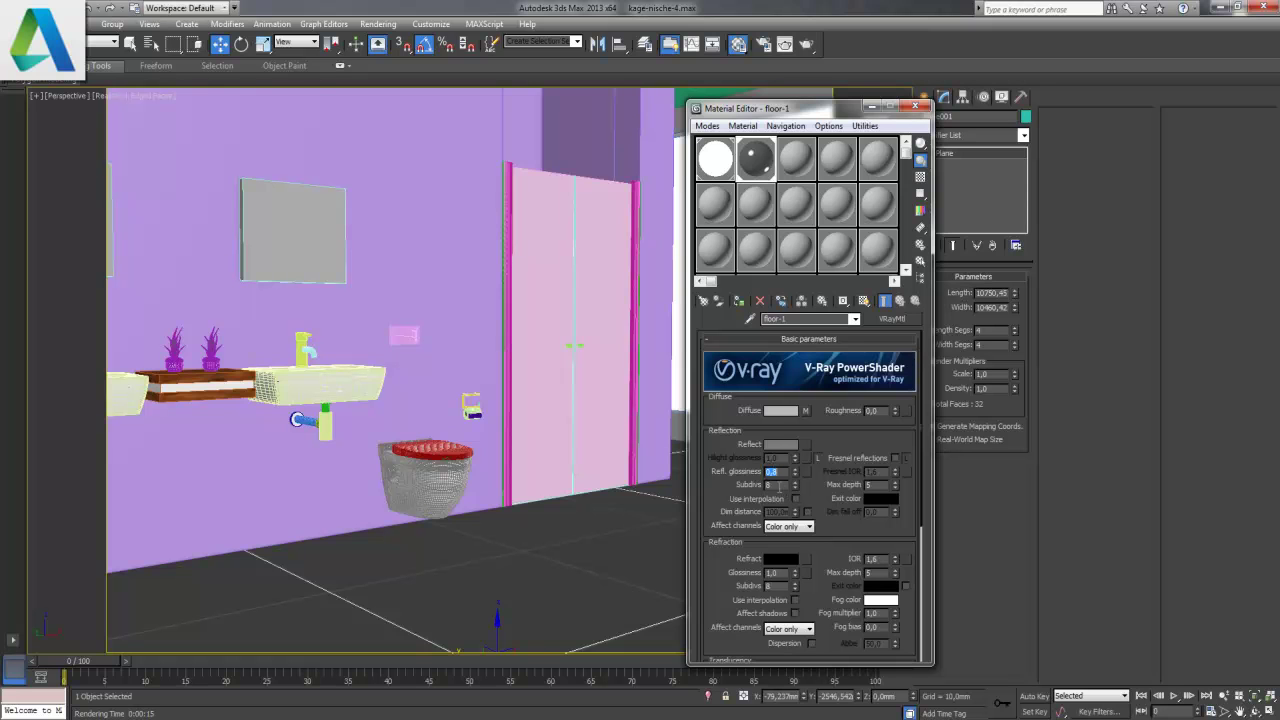
- Copy the diffuse Tiles map into the bump slot with bump amount 90
{"action": "left_click_drag", "start_coordinate": [727, 572], "coordinate": [722, 326]}
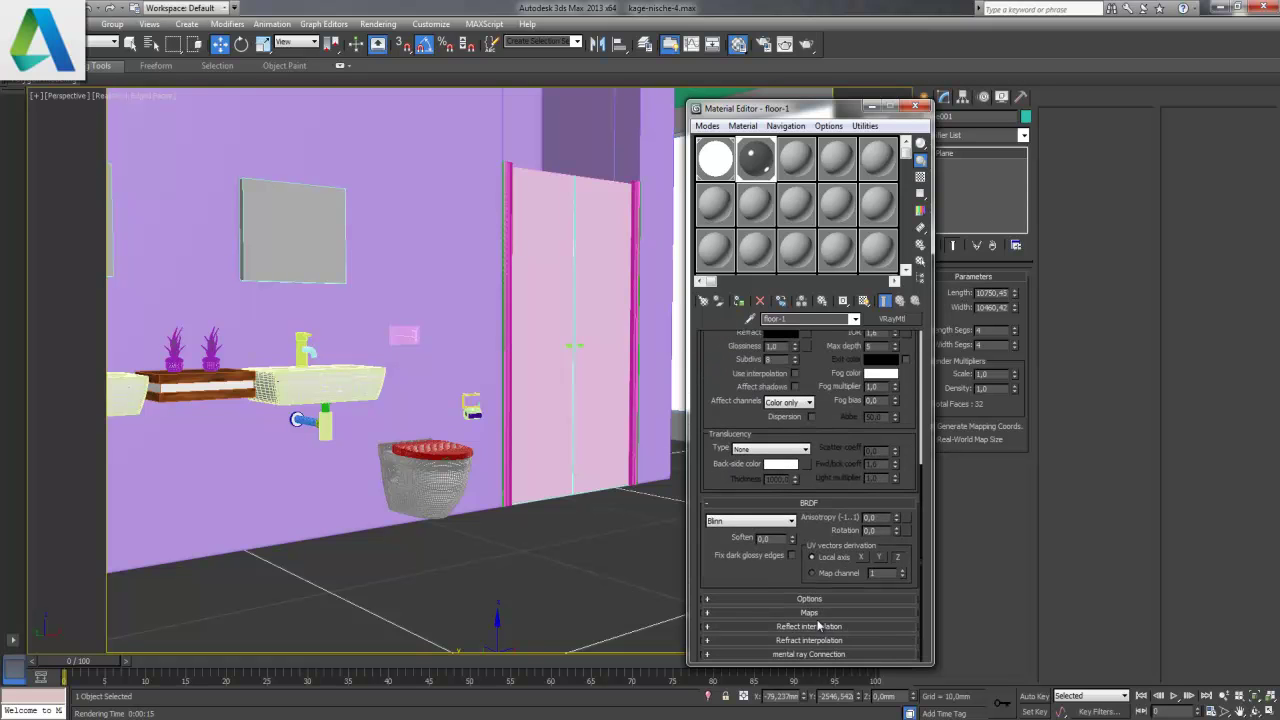
{"action": "left_click", "coordinate": [838, 503]}
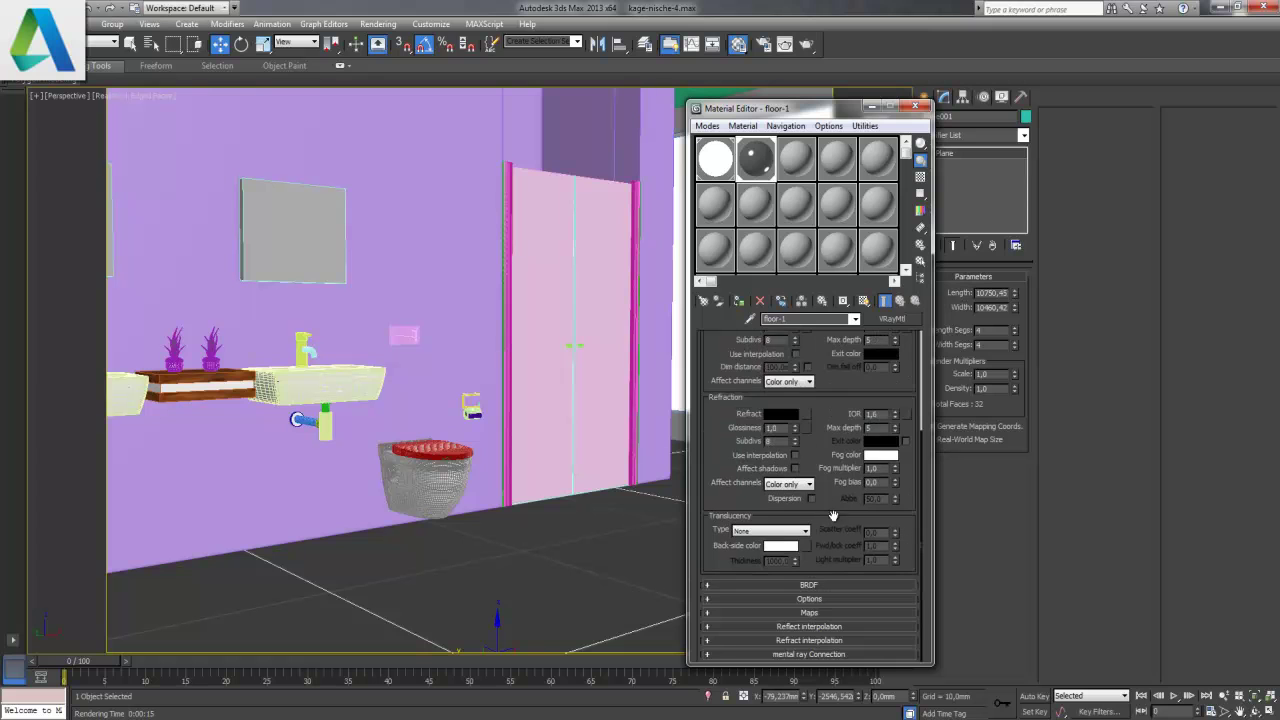
{"action": "left_click", "coordinate": [810, 612]}
{"action": "left_click_drag", "start_coordinate": [848, 448], "coordinate": [821, 612]}
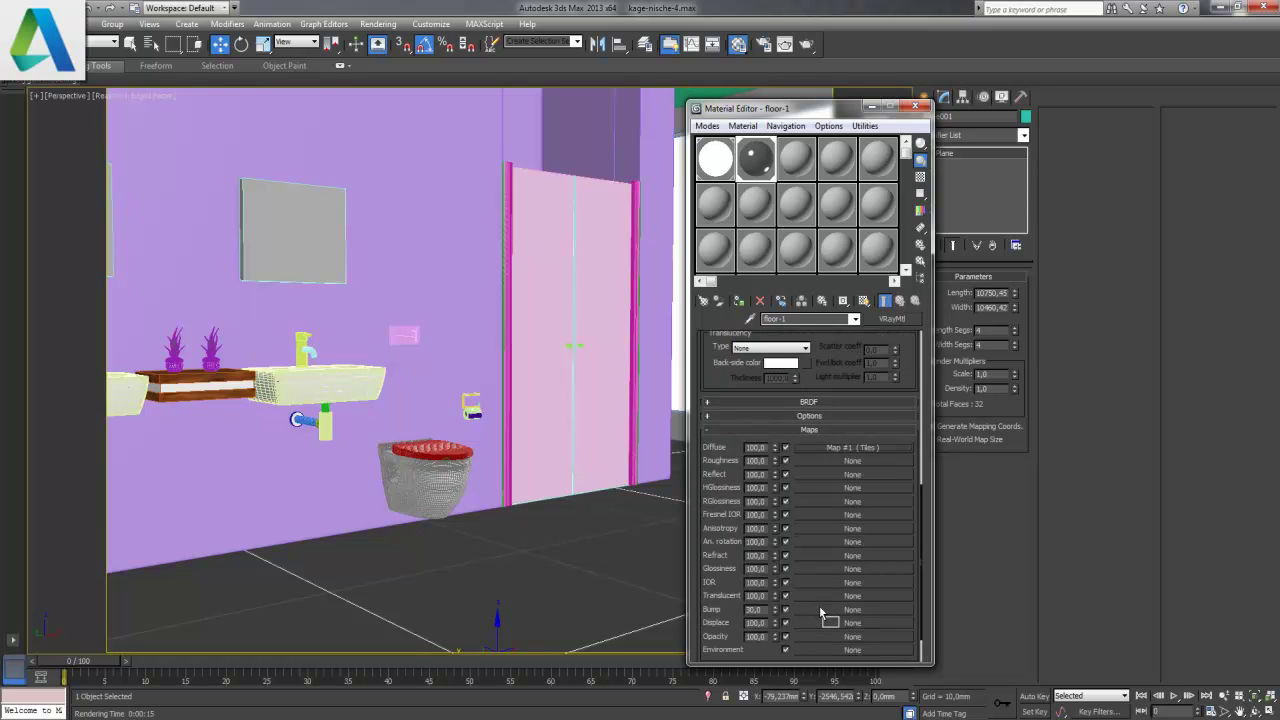
{"action": "left_click", "coordinate": [781, 427]}
- Test-render the bathroom, then open floor-1's diffuse Tiles map (Map #1)
{"action": "key", "text": "shift+q"}
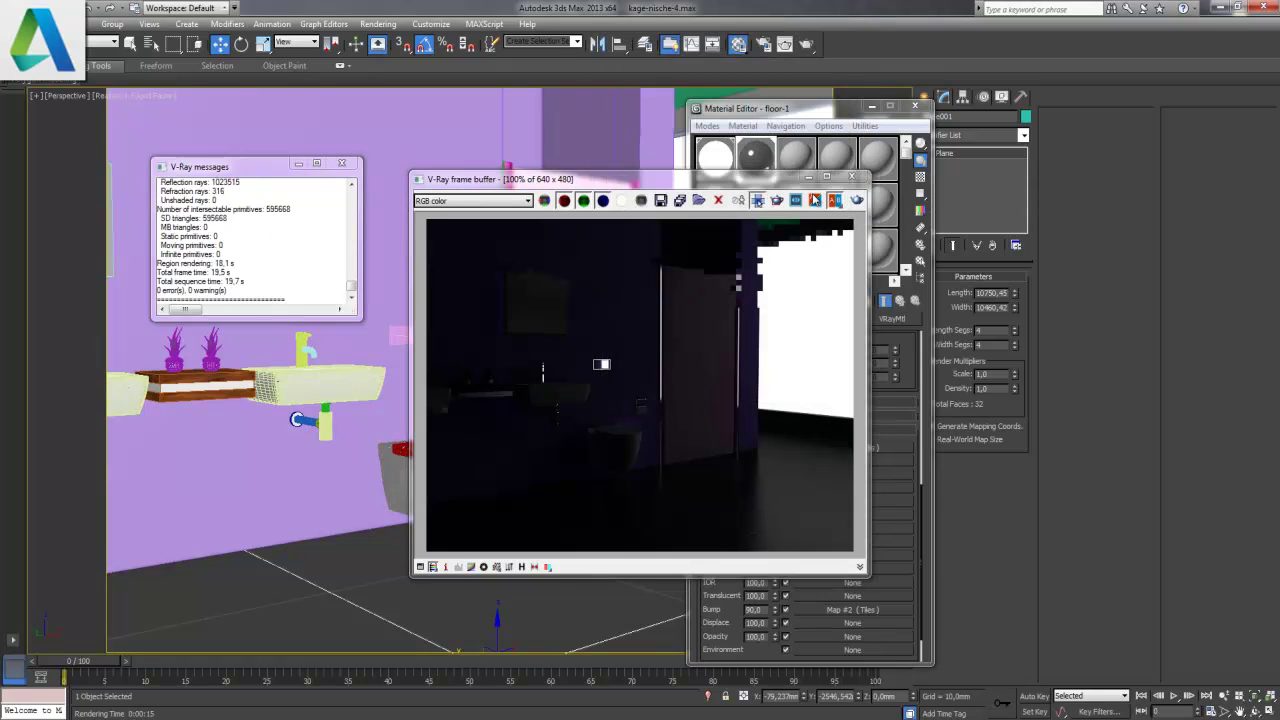
{"action": "left_click", "coordinate": [852, 178]}
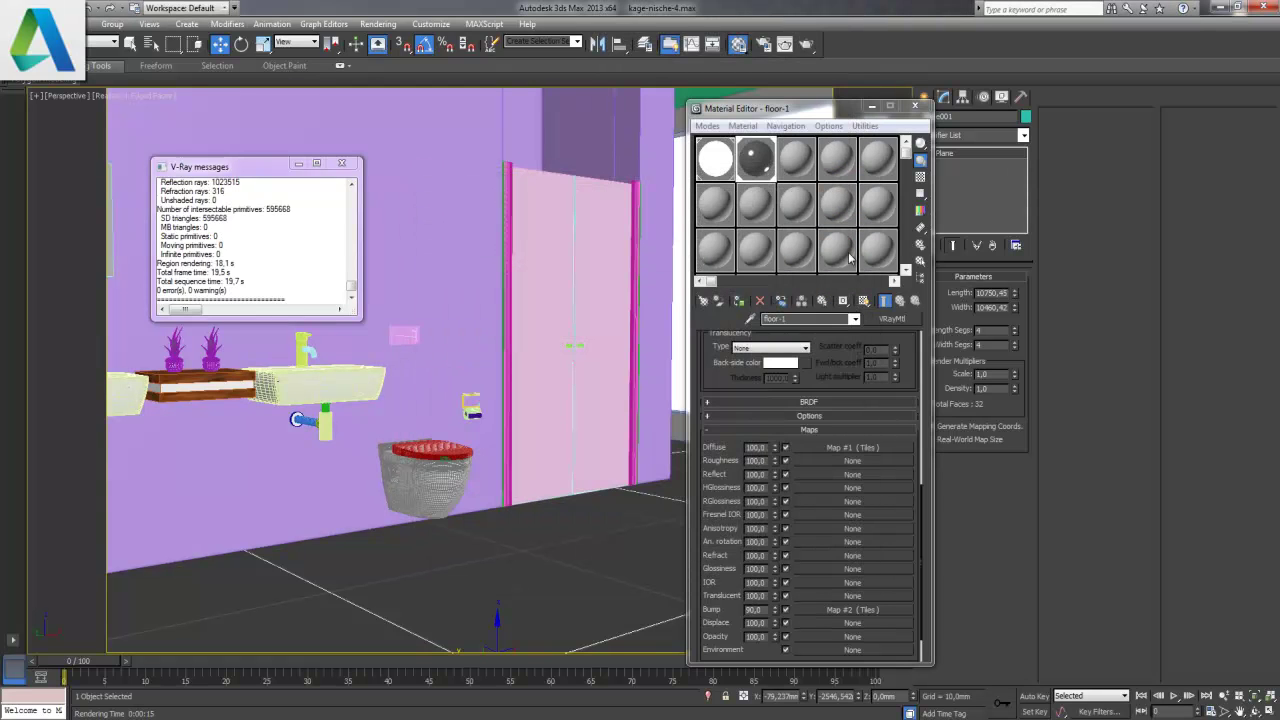
{"action": "left_click", "coordinate": [857, 452]}
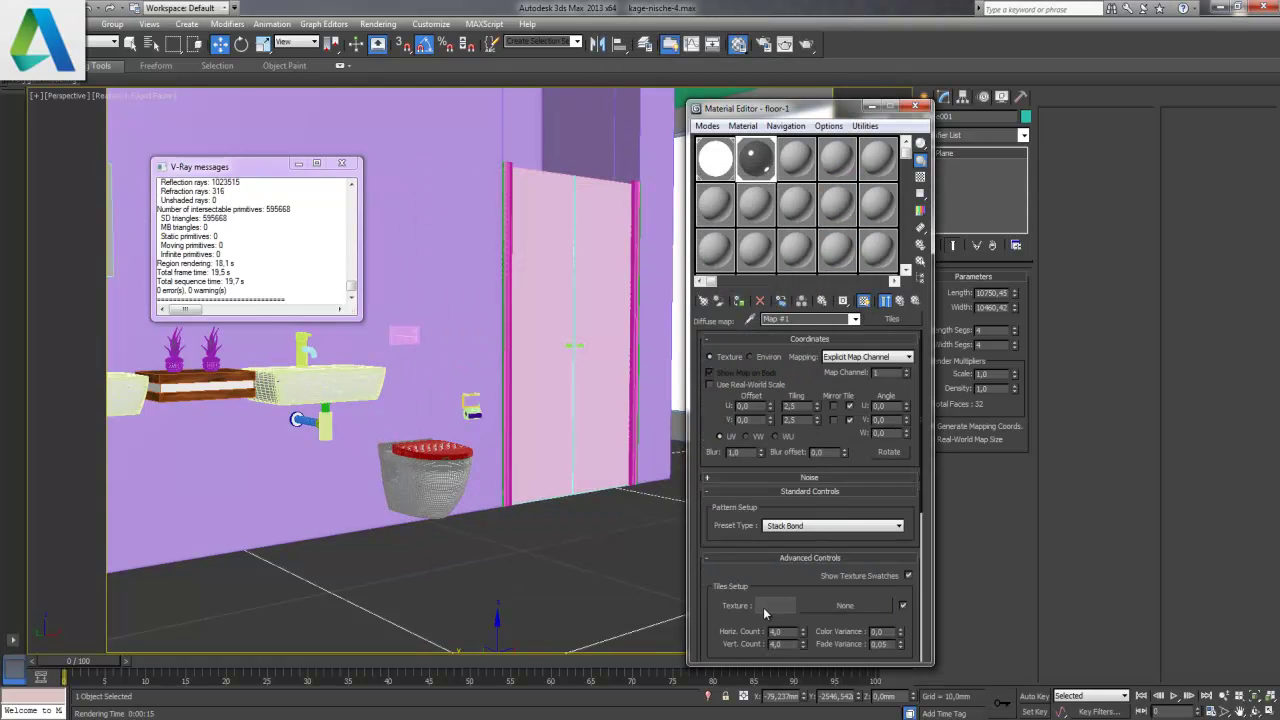
- Set the Tiles map tile colour to pure white
{"action": "left_click", "coordinate": [763, 607]}
{"action": "left_click_drag", "start_coordinate": [393, 97], "coordinate": [393, 192]}
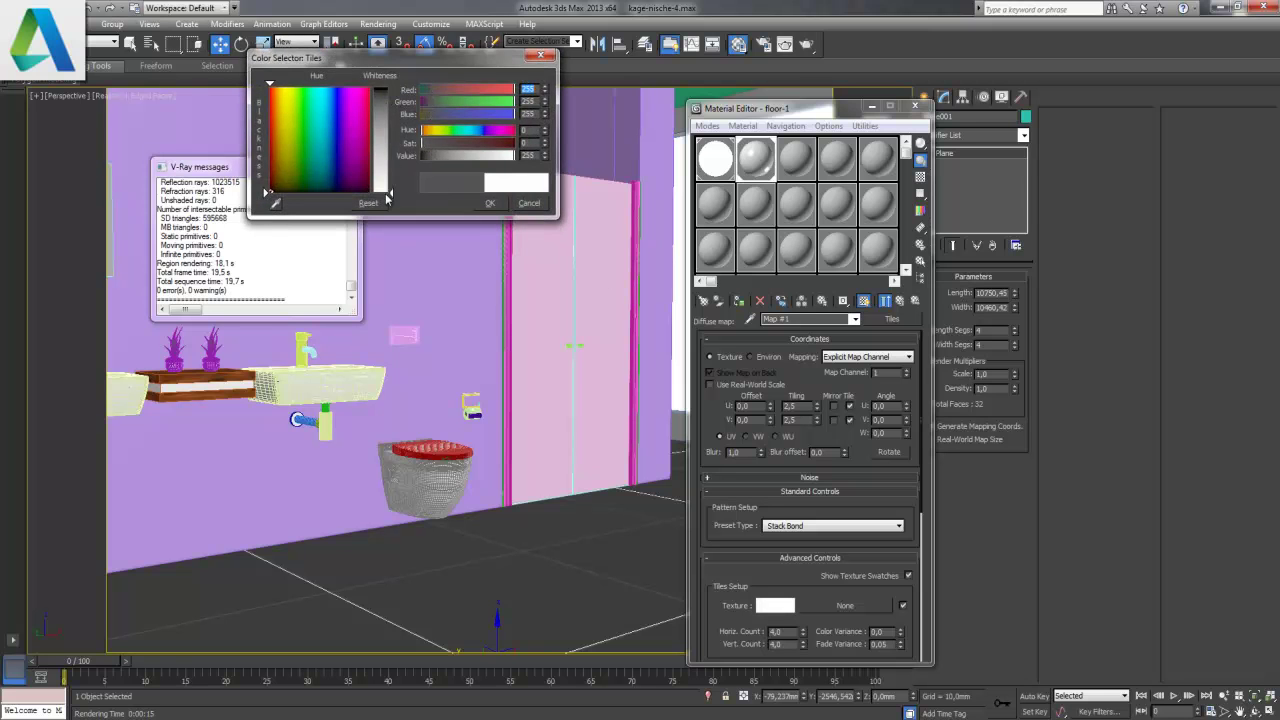
{"action": "left_click", "coordinate": [485, 204]}
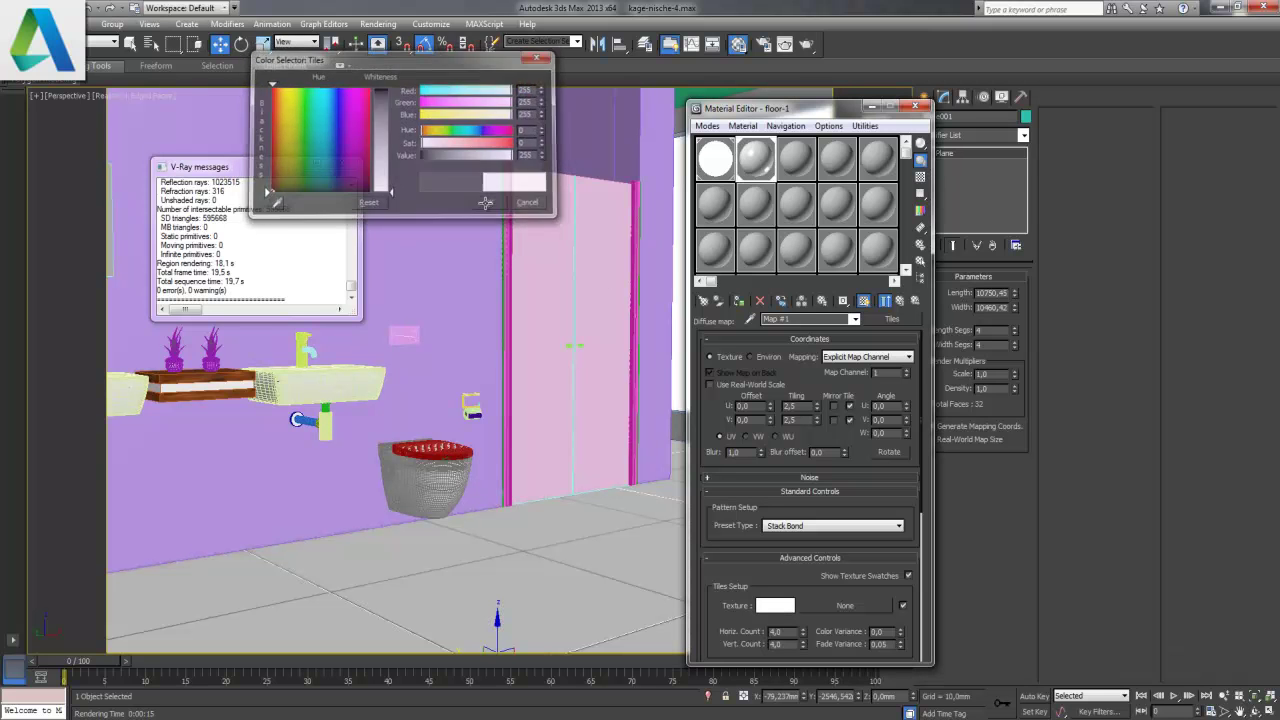
- Copy the updated Tiles map into bump and run a test render
{"action": "left_click", "coordinate": [899, 301]}
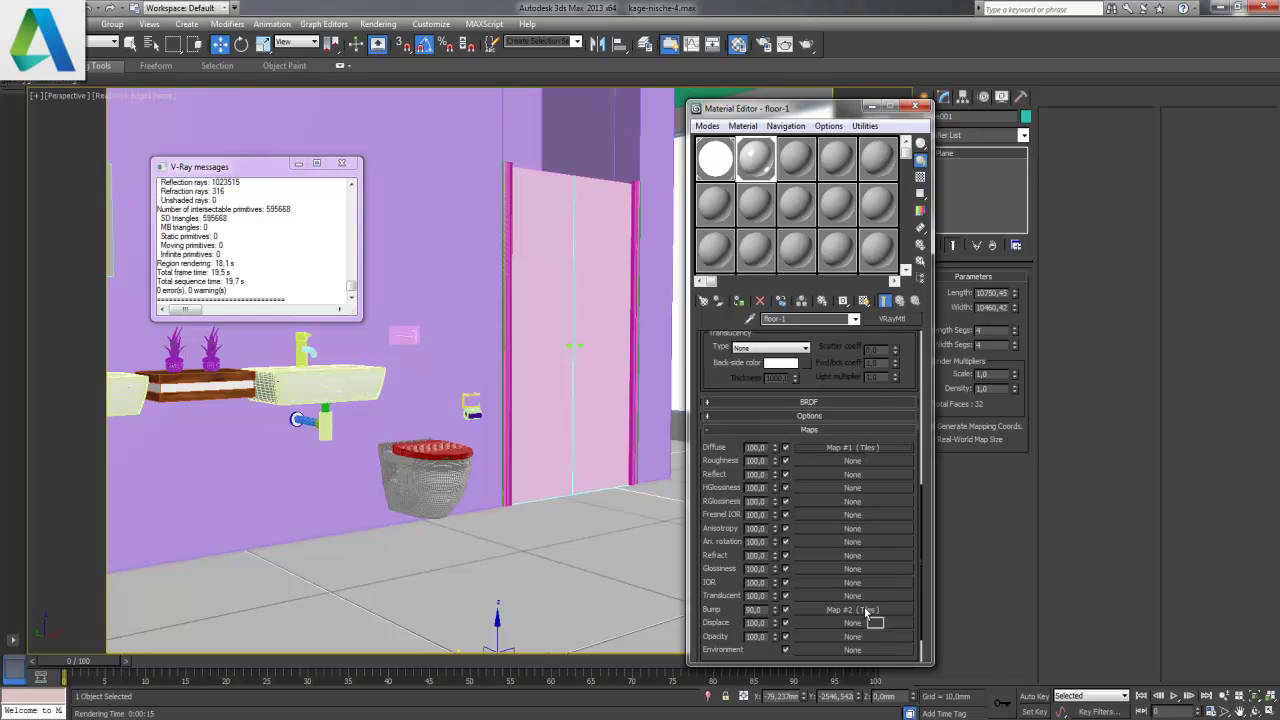
{"action": "left_click_drag", "start_coordinate": [868, 612], "coordinate": [867, 611]}
{"action": "left_click", "coordinate": [797, 440]}
{"action": "left_click_drag", "start_coordinate": [714, 380], "coordinate": [719, 590]}
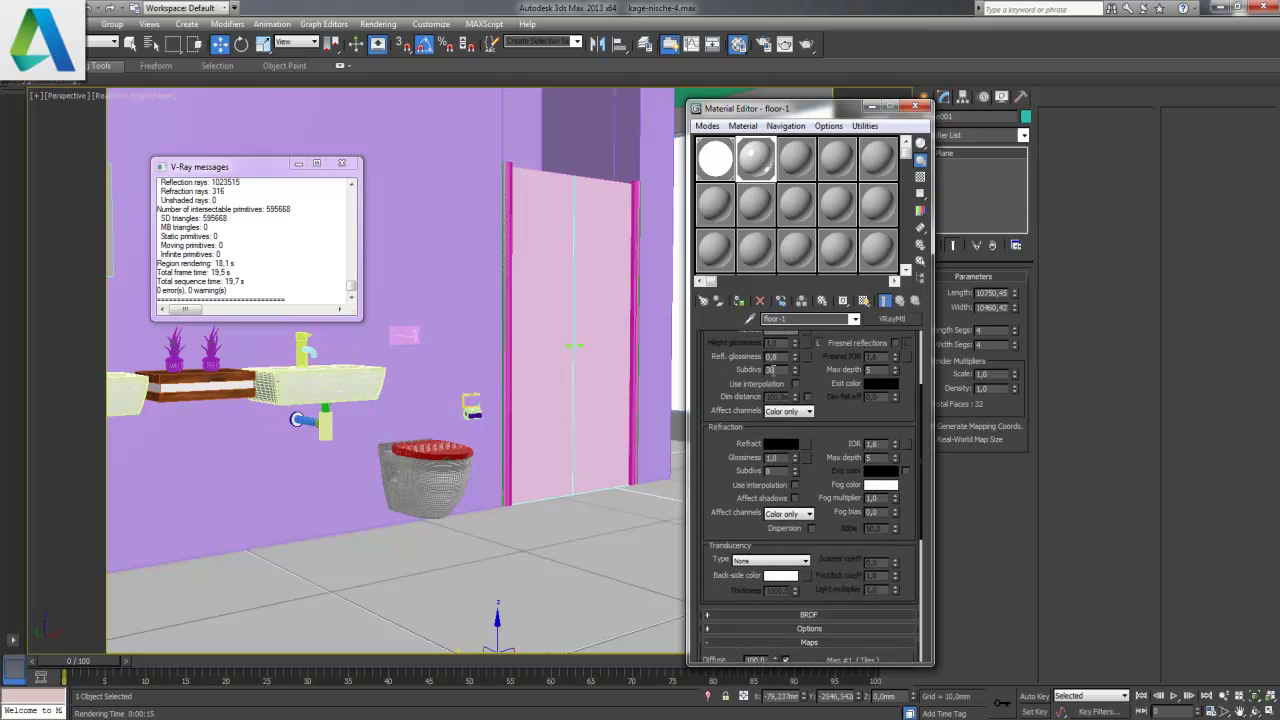
{"action": "key", "text": "shift+q"}
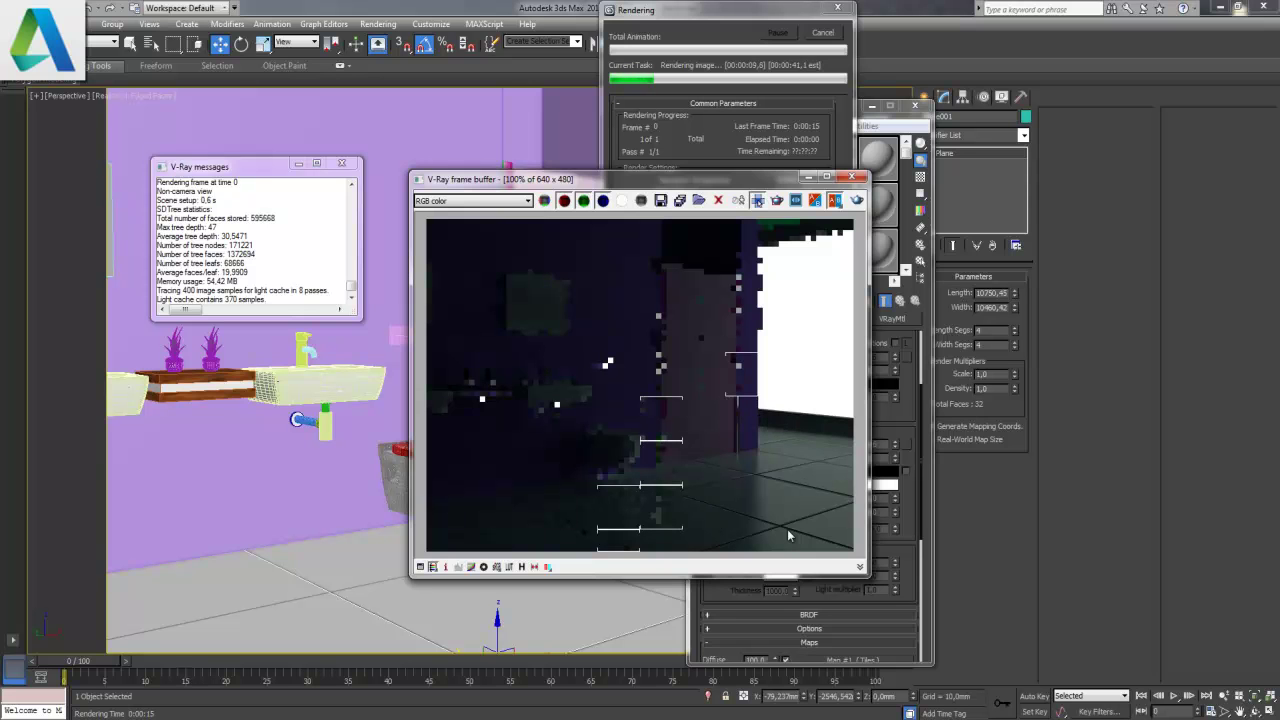
{"action": "left_click", "coordinate": [830, 34]}
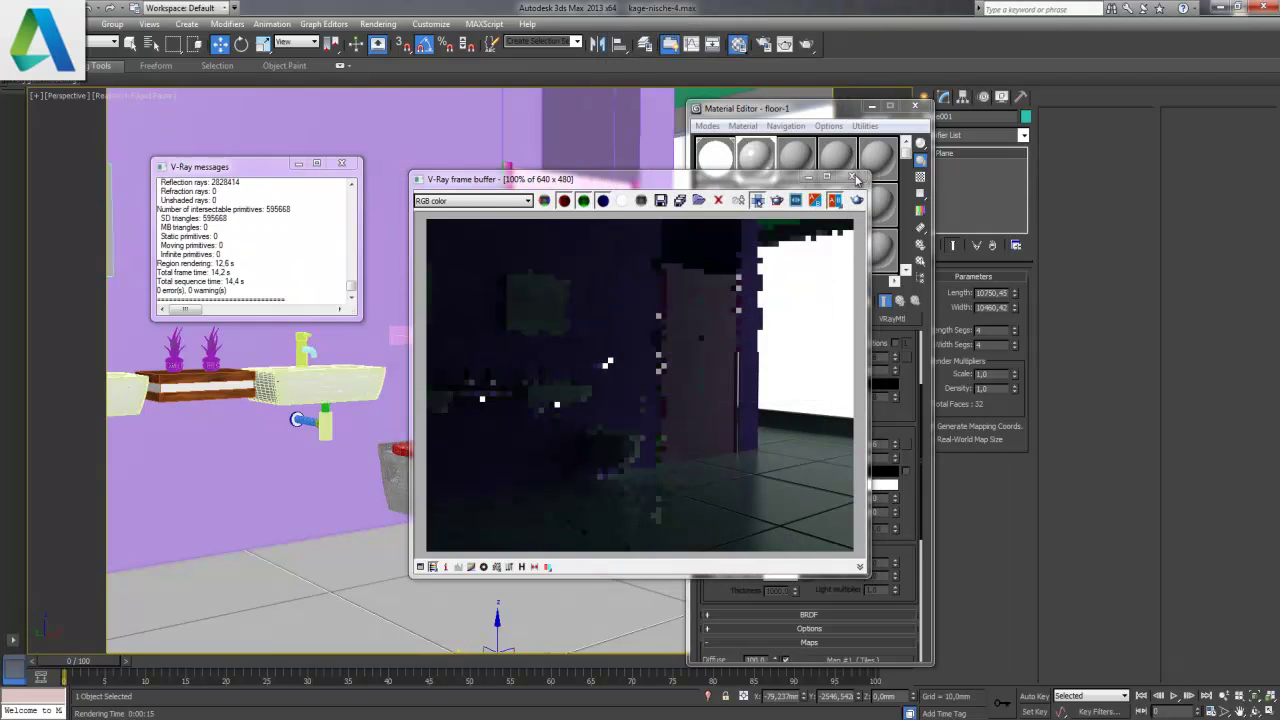
- Set the Tiles map horizontal and vertical grout gaps to 0,01
{"action": "left_click", "coordinate": [807, 409]}
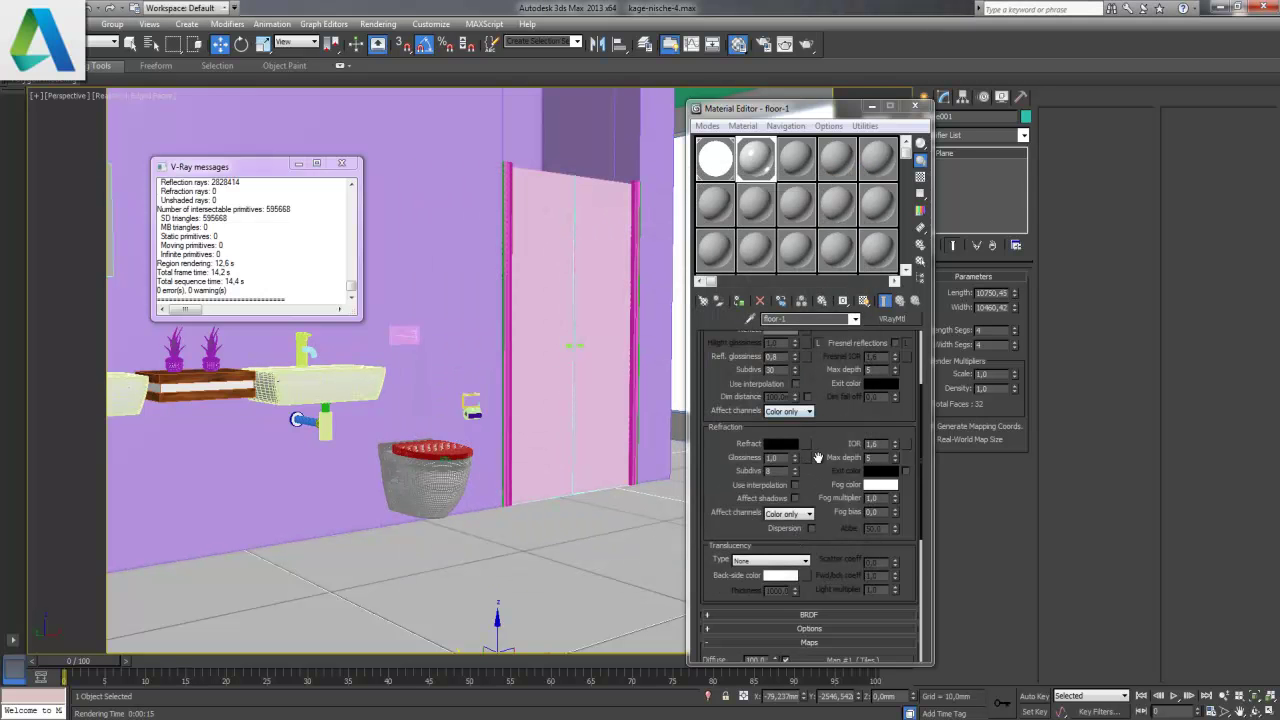
{"action": "scroll", "coordinate": [826, 473], "scroll_direction": "up", "scroll_amount": 10}
{"action": "left_click", "coordinate": [805, 410]}
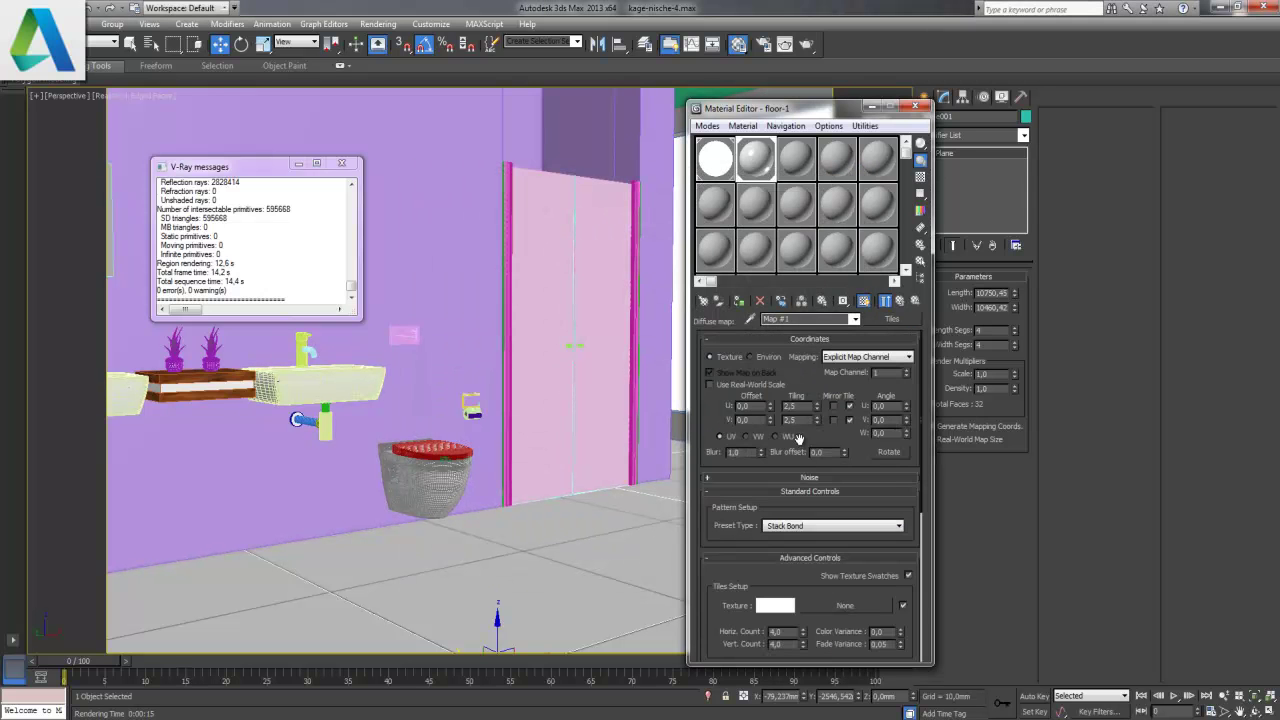
{"action": "scroll", "coordinate": [733, 523], "scroll_direction": "down", "scroll_amount": 2}
{"action": "scroll", "coordinate": [733, 523], "scroll_direction": "down", "scroll_amount": 3}
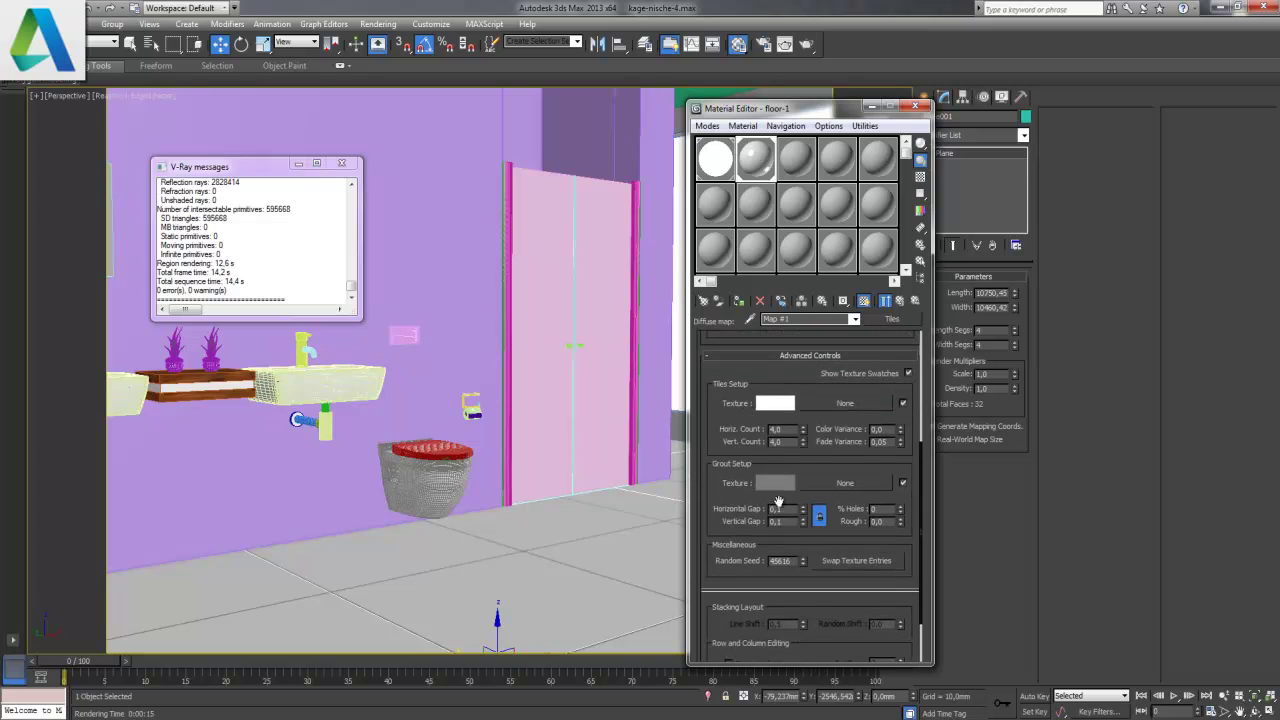
{"action": "type", "text": "0,01"}
{"action": "key", "text": "Return"}
{"action": "left_click", "coordinate": [900, 301]}
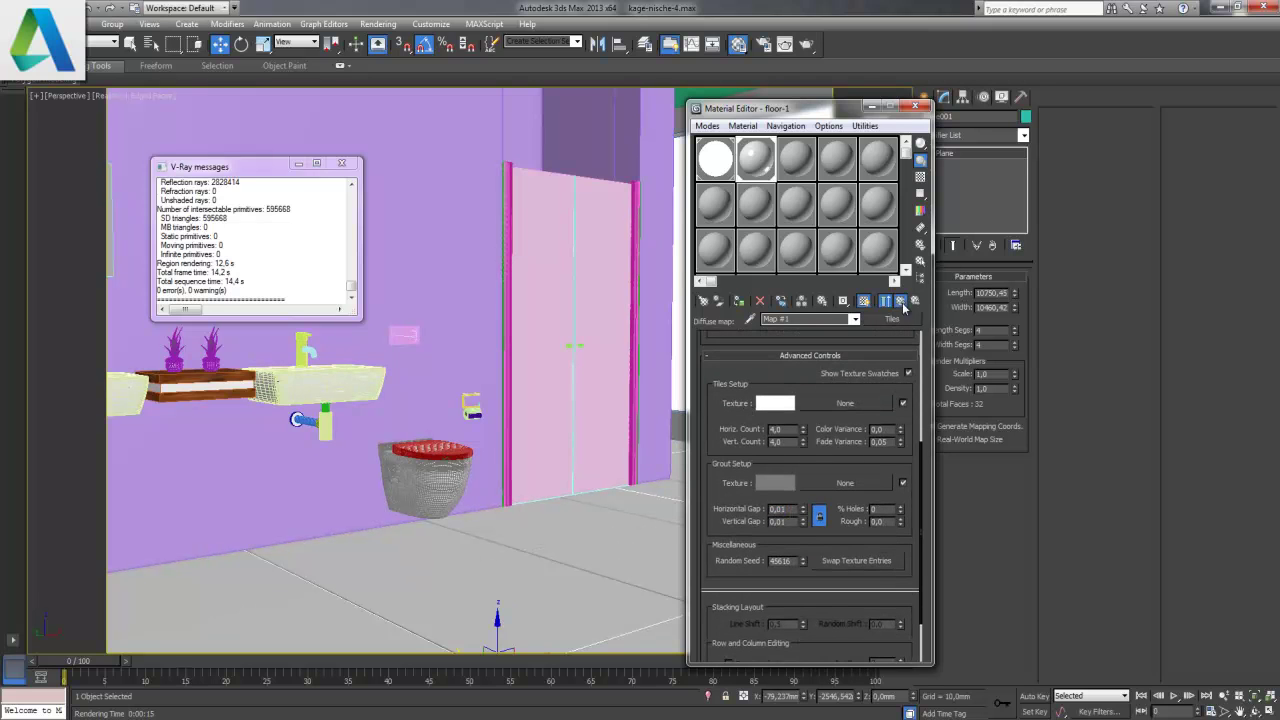
- Copy the updated Tiles map into floor-1's bump slot and render a test image
{"action": "left_click", "coordinate": [901, 302]}
{"action": "scroll", "coordinate": [760, 490], "scroll_direction": "down", "scroll_amount": 7}
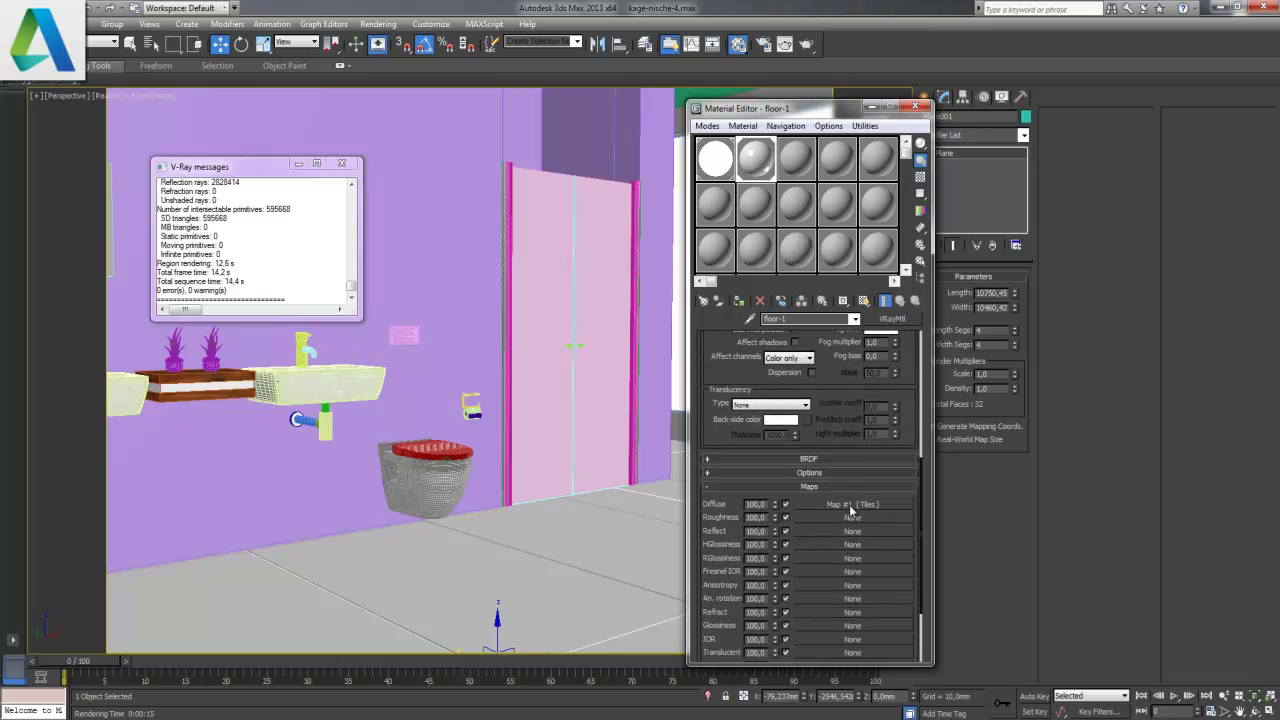
{"action": "scroll", "coordinate": [851, 511], "scroll_direction": "down", "scroll_amount": 3}
{"action": "left_click_drag", "start_coordinate": [851, 402], "coordinate": [851, 555]}
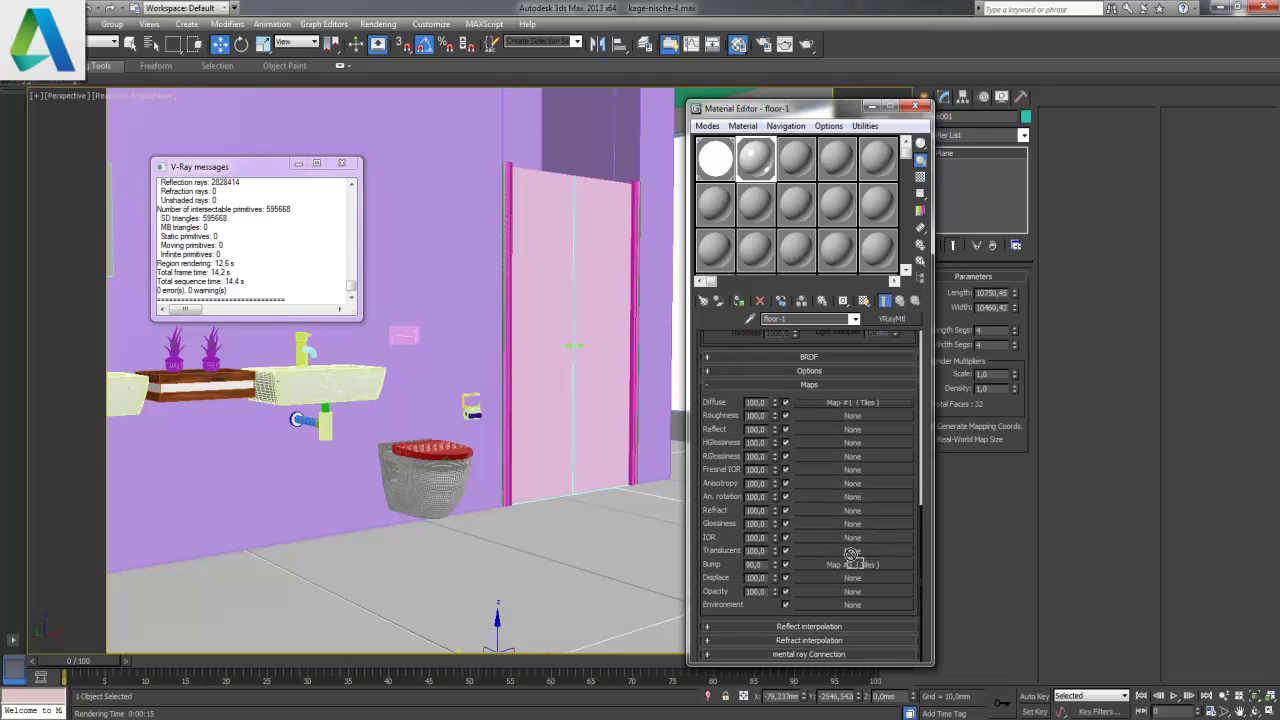
{"action": "left_click", "coordinate": [799, 432]}
{"action": "key", "text": "shift+q"}
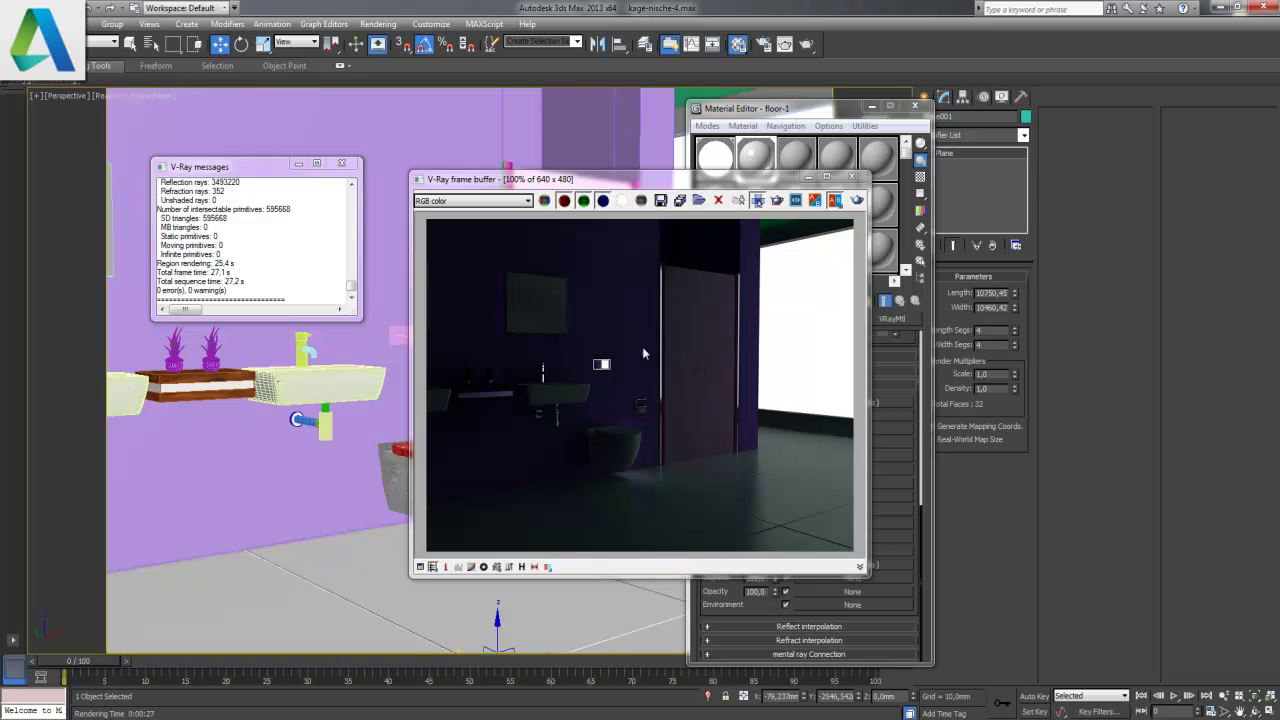
- Create a new VRayMtl named tavan in an unused sample slot
{"action": "left_click", "coordinate": [851, 177]}
{"action": "left_click", "coordinate": [822, 112]}
{"action": "left_click_drag", "start_coordinate": [822, 112], "coordinate": [1085, 131]}
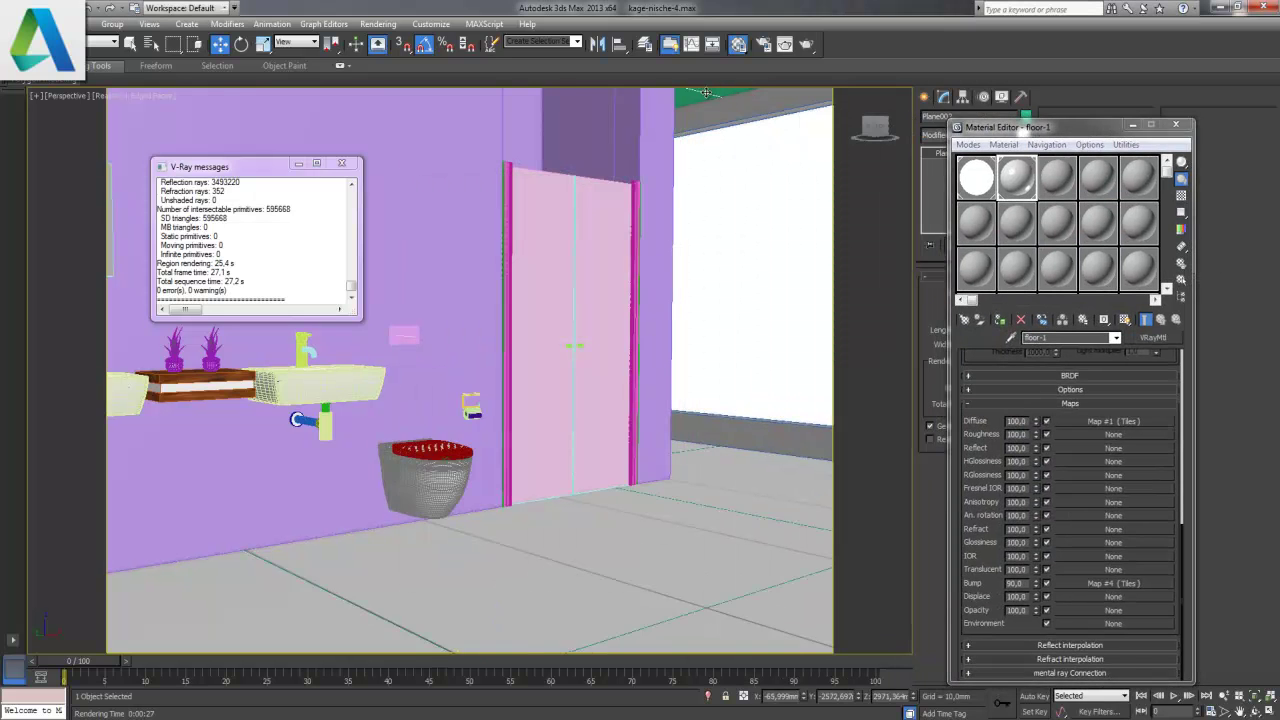
{"action": "left_click", "coordinate": [1056, 177]}
{"action": "left_click", "coordinate": [1045, 337]}
{"action": "type", "text": "tavan"}
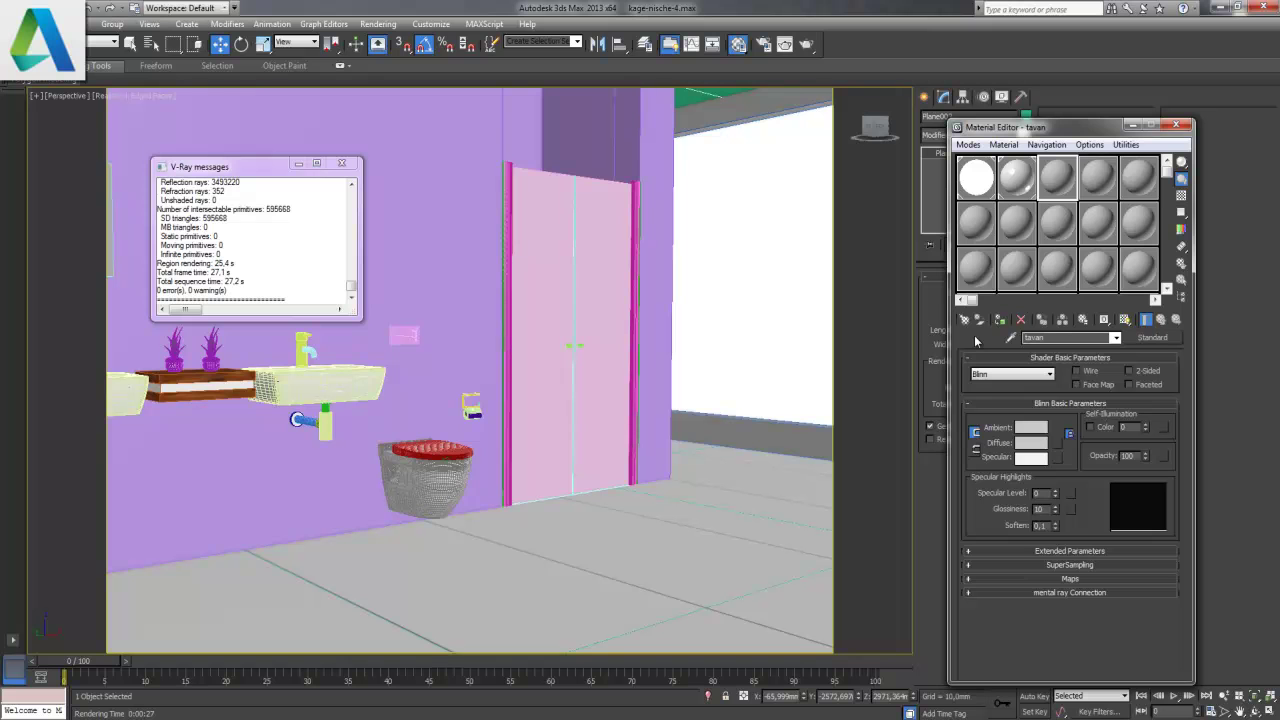
{"action": "left_click", "coordinate": [1152, 338]}
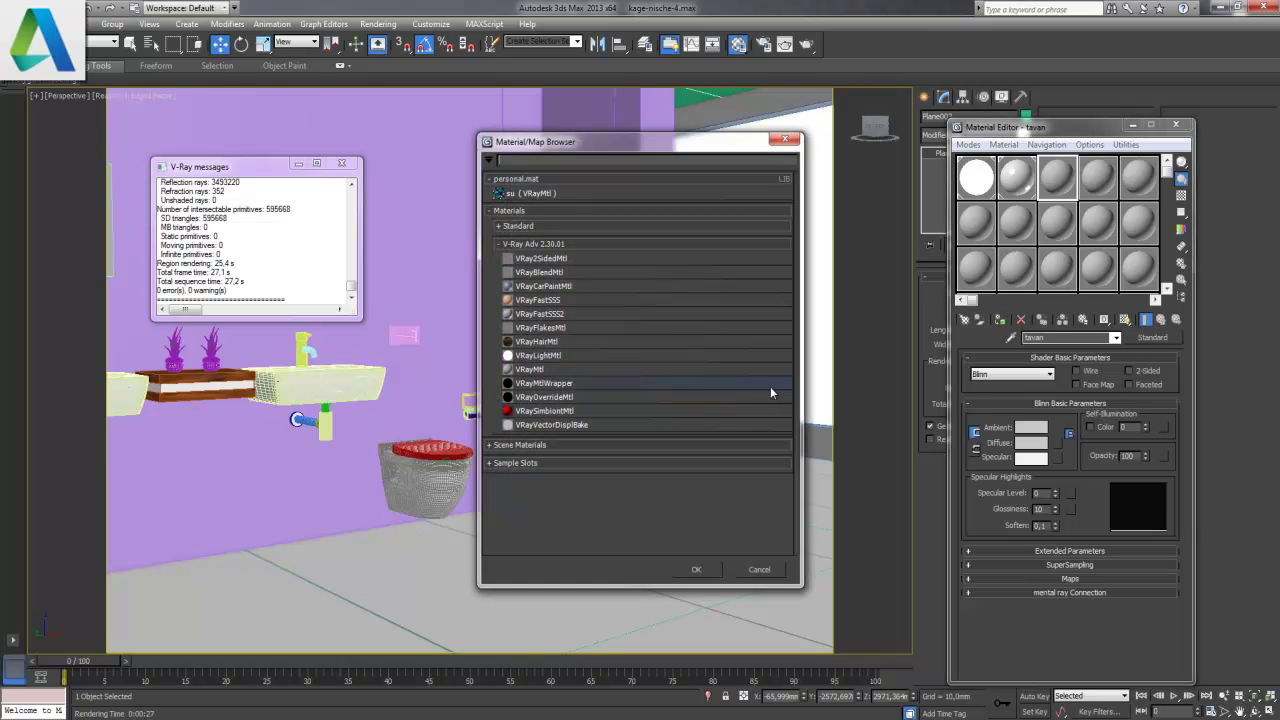
{"action": "double_click", "coordinate": [620, 370]}
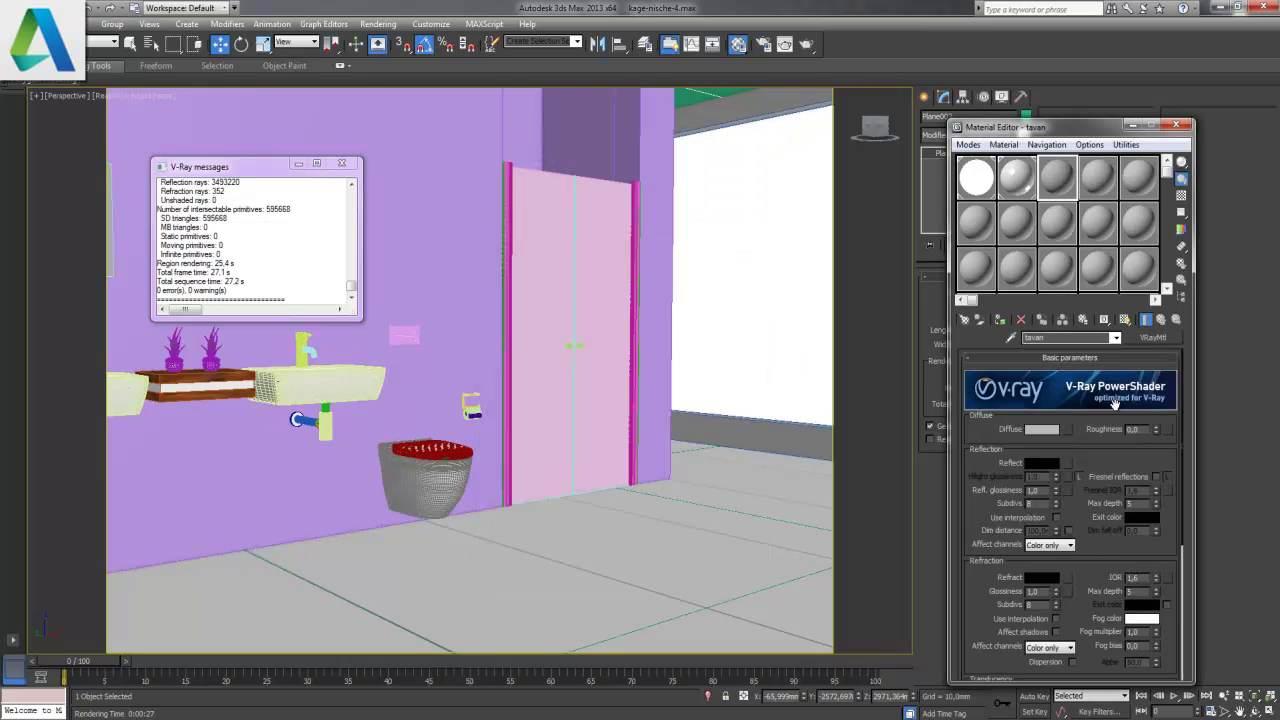
- Set tavan's diffuse colour to white and start a test render
{"action": "left_click", "coordinate": [1036, 433]}
{"action": "left_click_drag", "start_coordinate": [391, 85], "coordinate": [391, 192]}
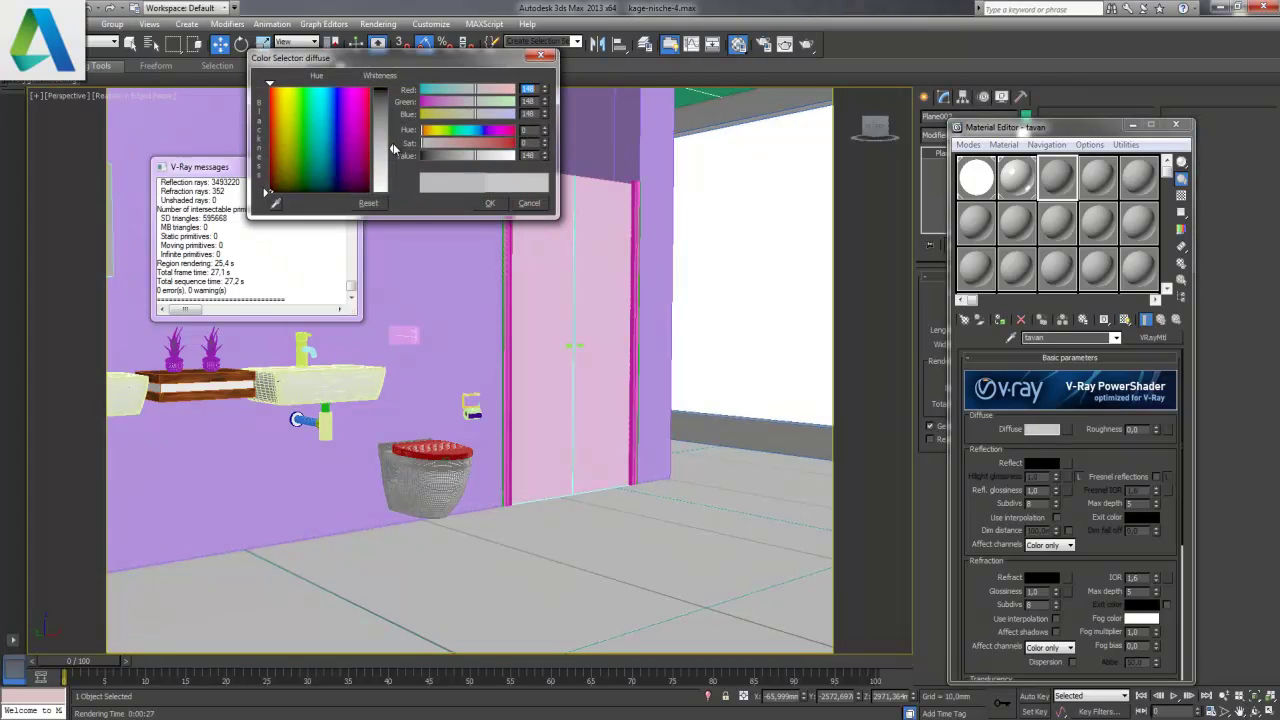
{"action": "left_click", "coordinate": [490, 203]}
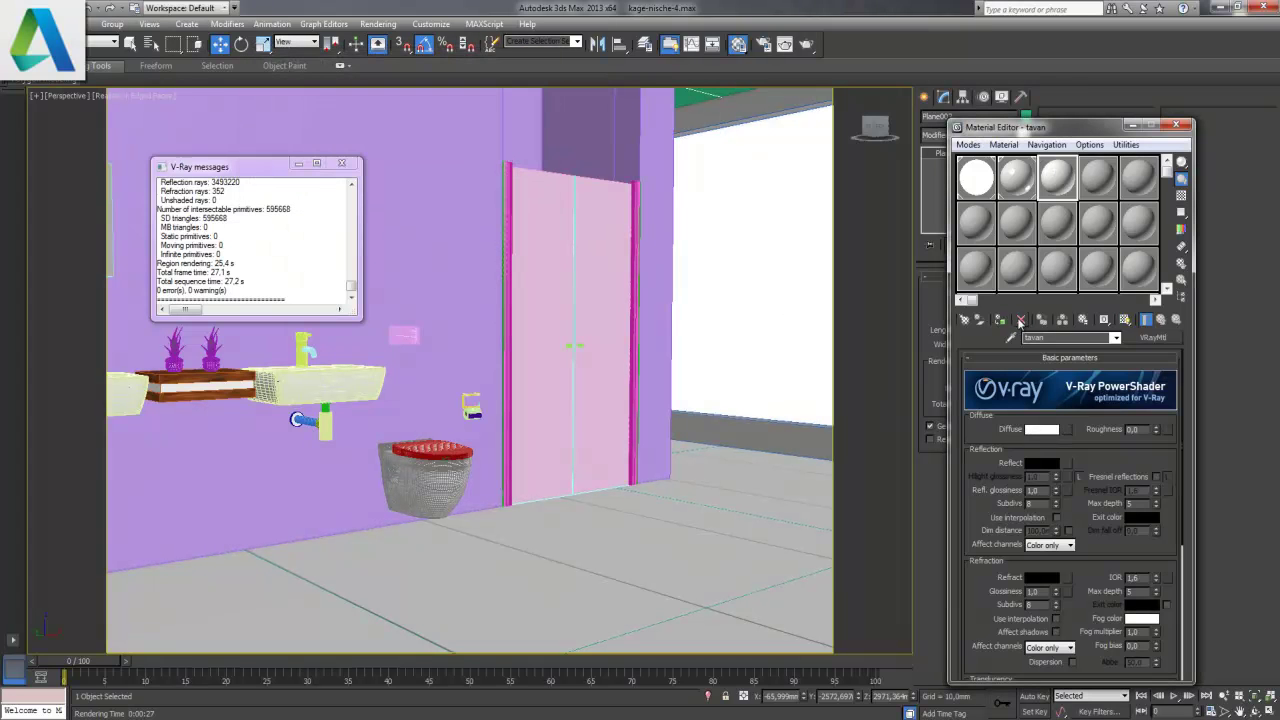
{"action": "key", "text": "shift+q"}
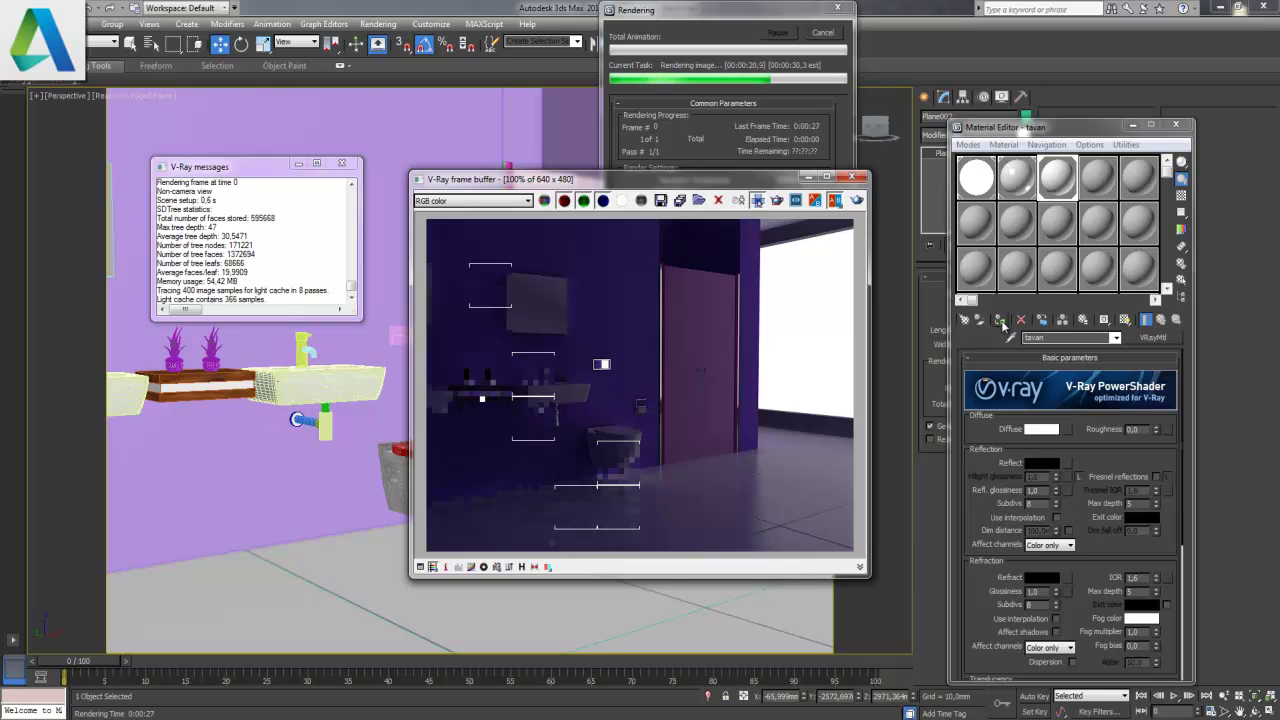
- Close the render and make a new VRayMtl named wall in an unused slot
{"action": "left_click", "coordinate": [822, 33]}
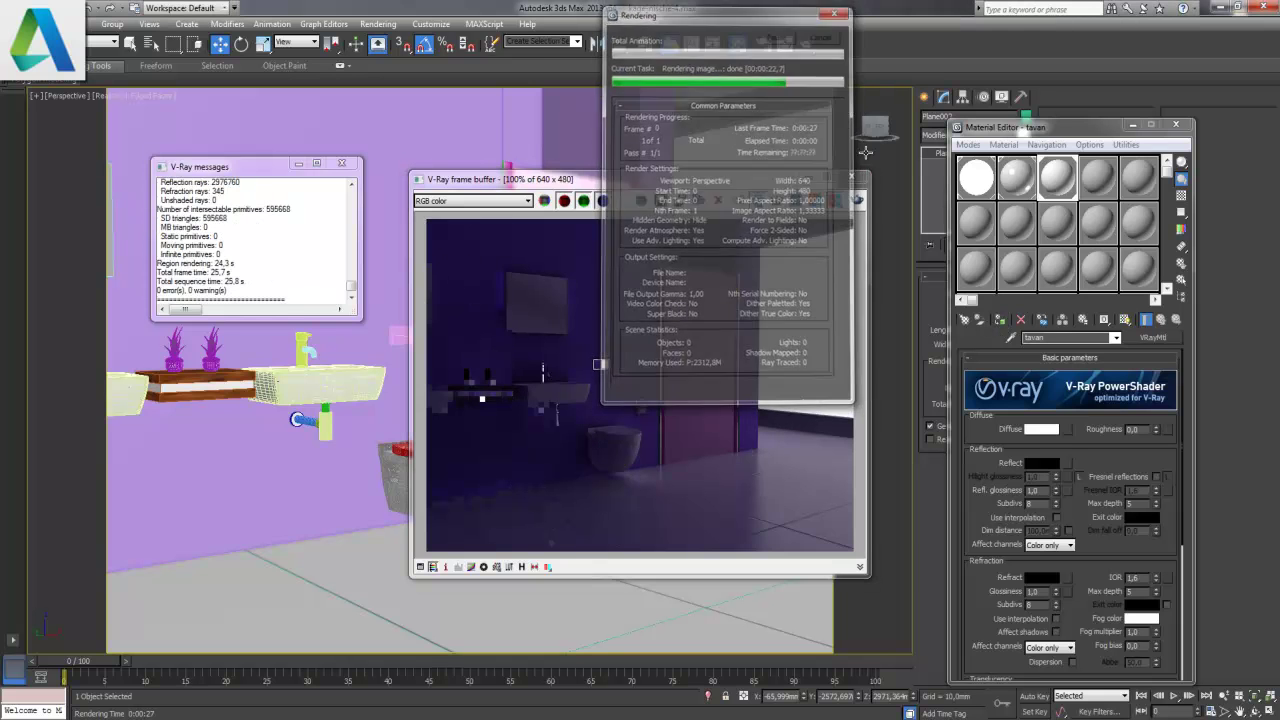
{"action": "left_click", "coordinate": [851, 178]}
{"action": "left_click", "coordinate": [1097, 177]}
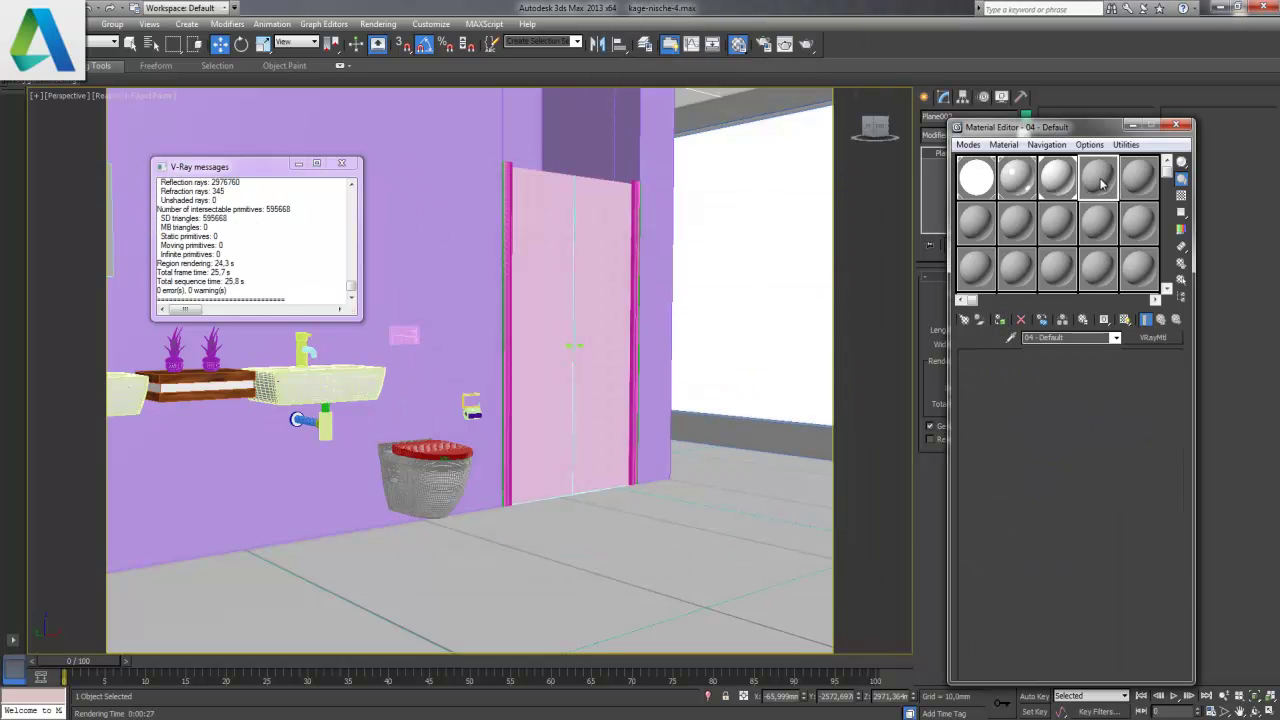
{"action": "type", "text": "wall"}
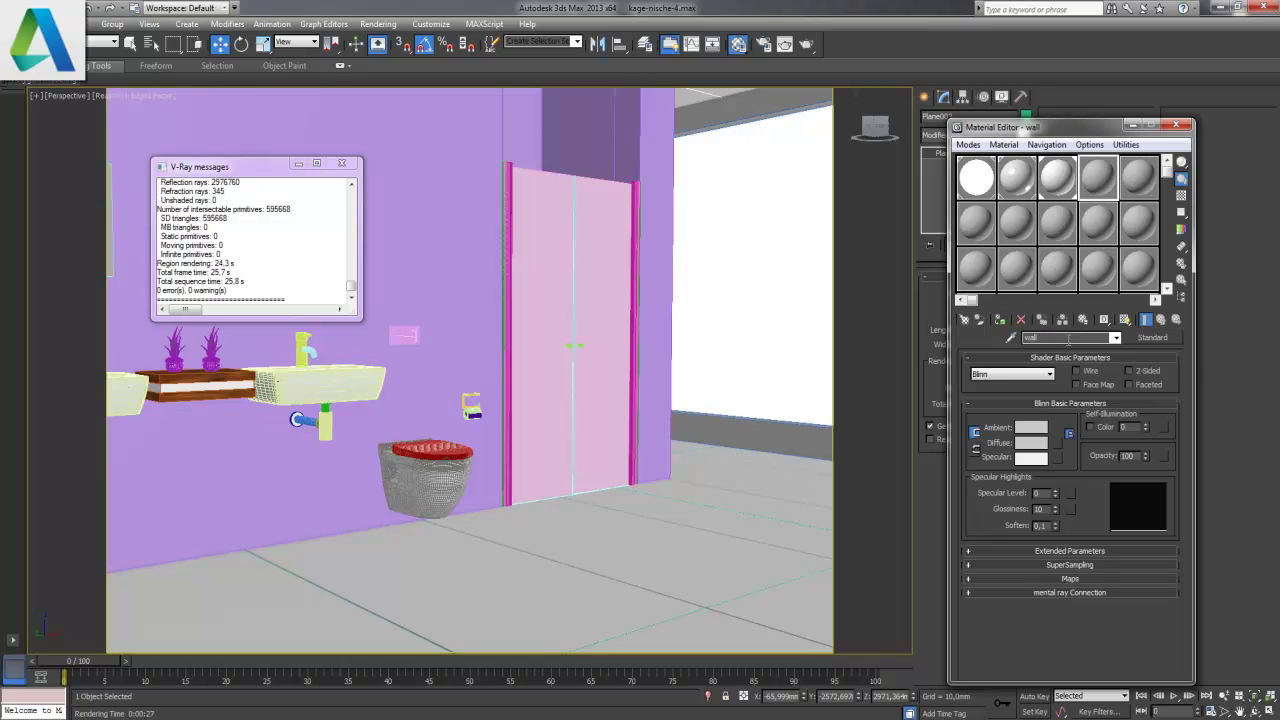
{"action": "left_click", "coordinate": [1155, 340]}
{"action": "double_click", "coordinate": [529, 369]}
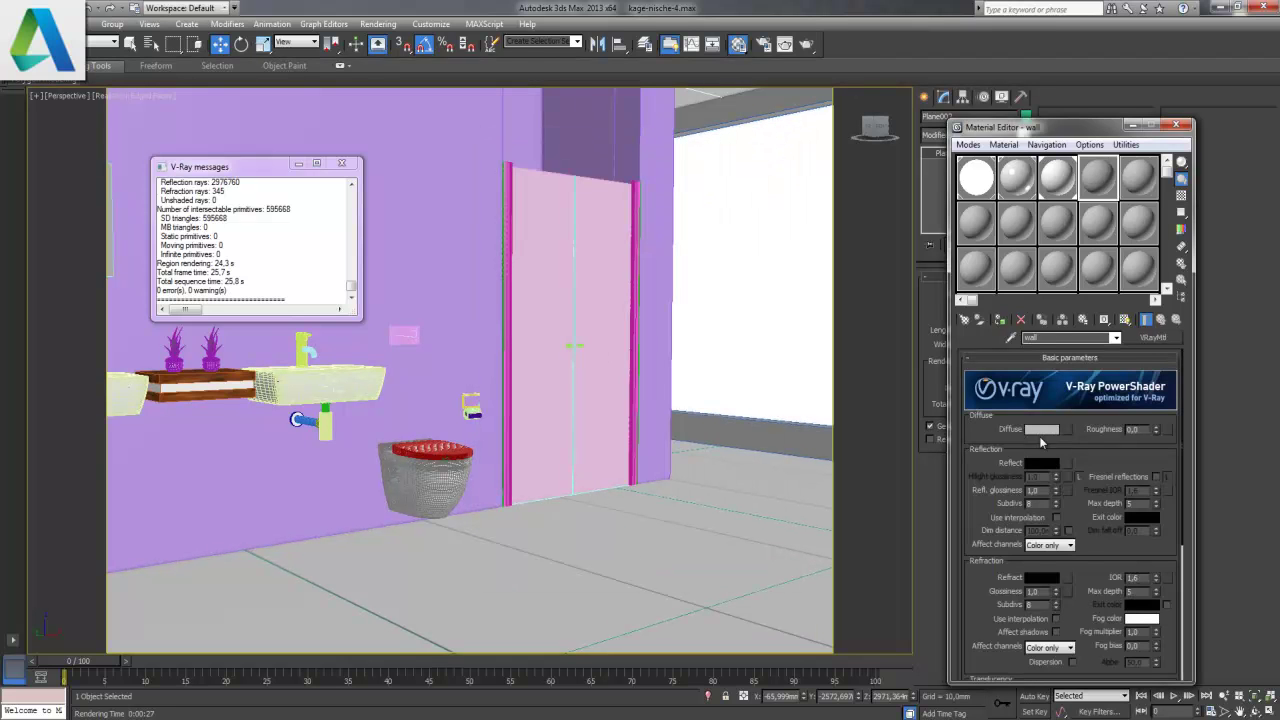
- Give the wall material a near-black diffuse (RGB 13) and apply it to the purple wall
{"action": "left_click", "coordinate": [1041, 430]}
{"action": "left_click_drag", "start_coordinate": [391, 143], "coordinate": [391, 92]}
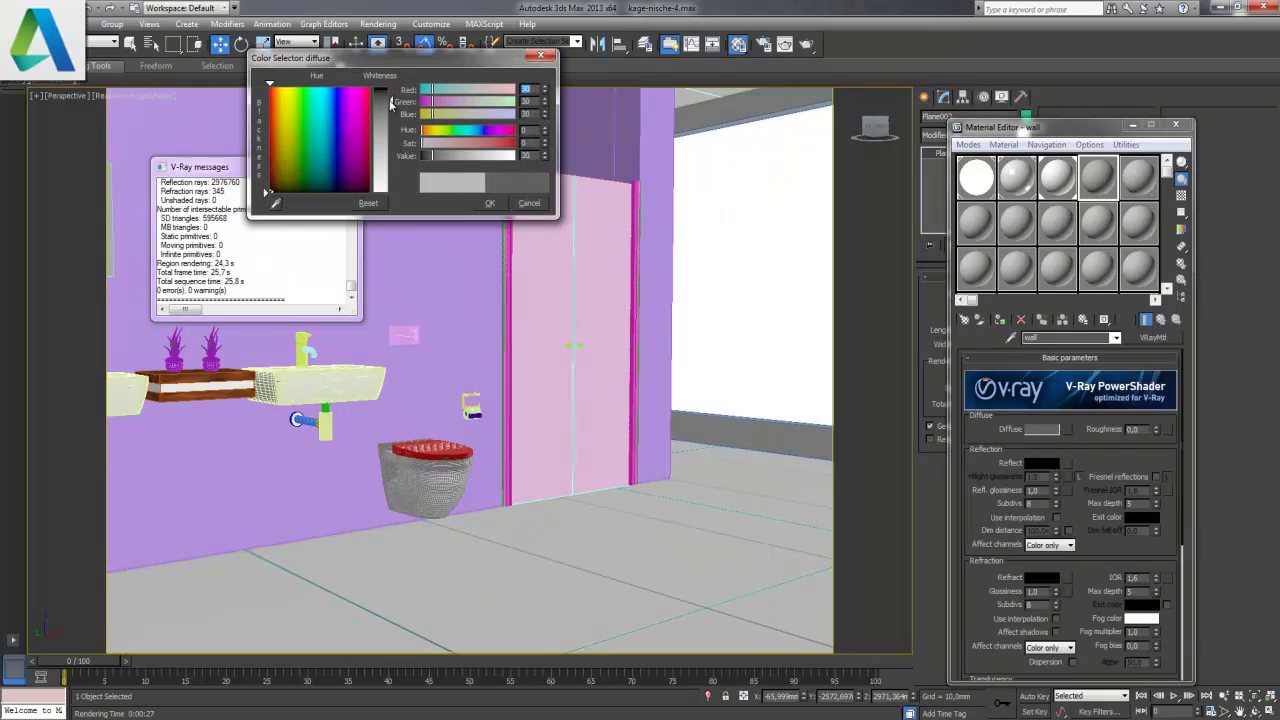
{"action": "left_click", "coordinate": [504, 204]}
{"action": "left_click", "coordinate": [655, 300]}
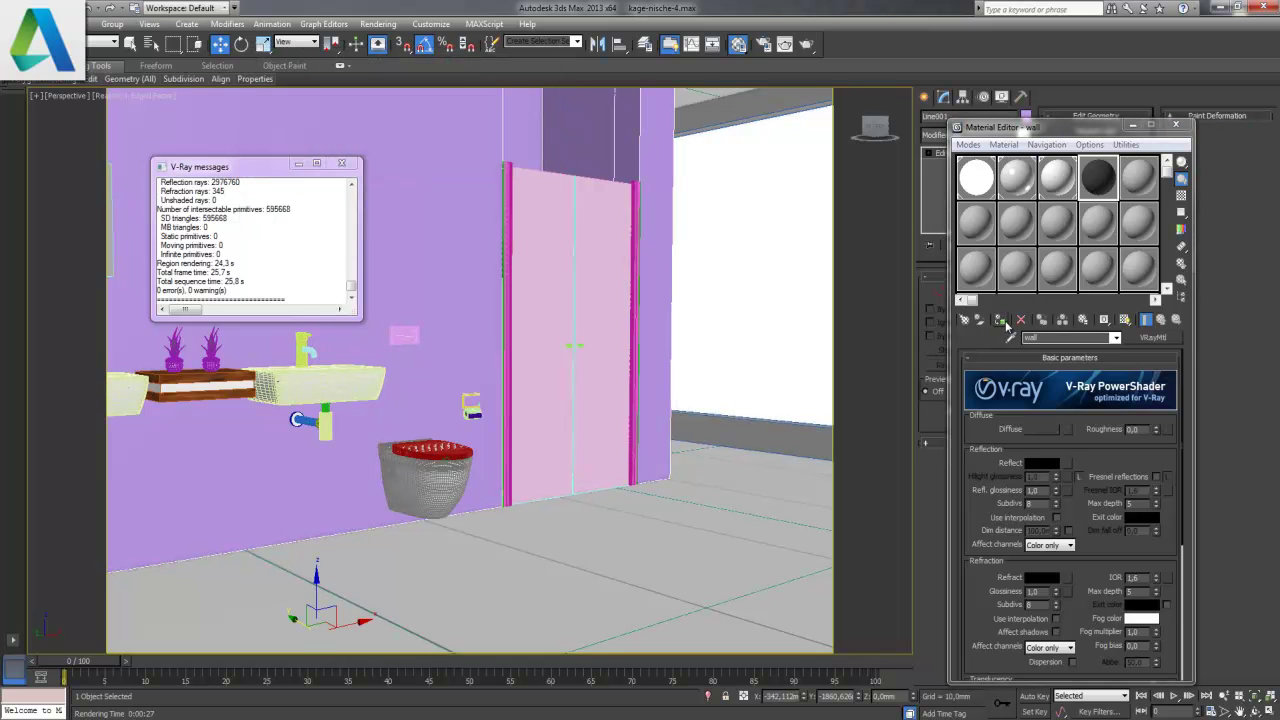
{"action": "left_click", "coordinate": [1006, 324]}
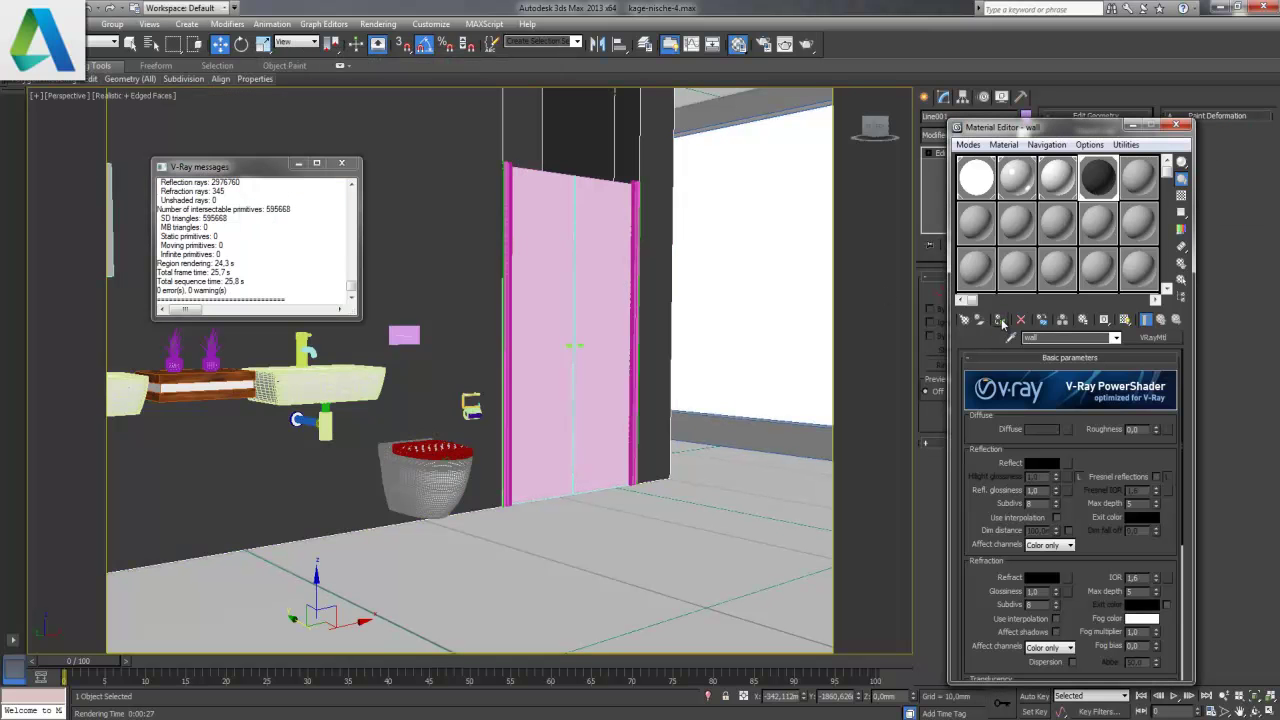
{"action": "left_click", "coordinate": [1140, 177]}
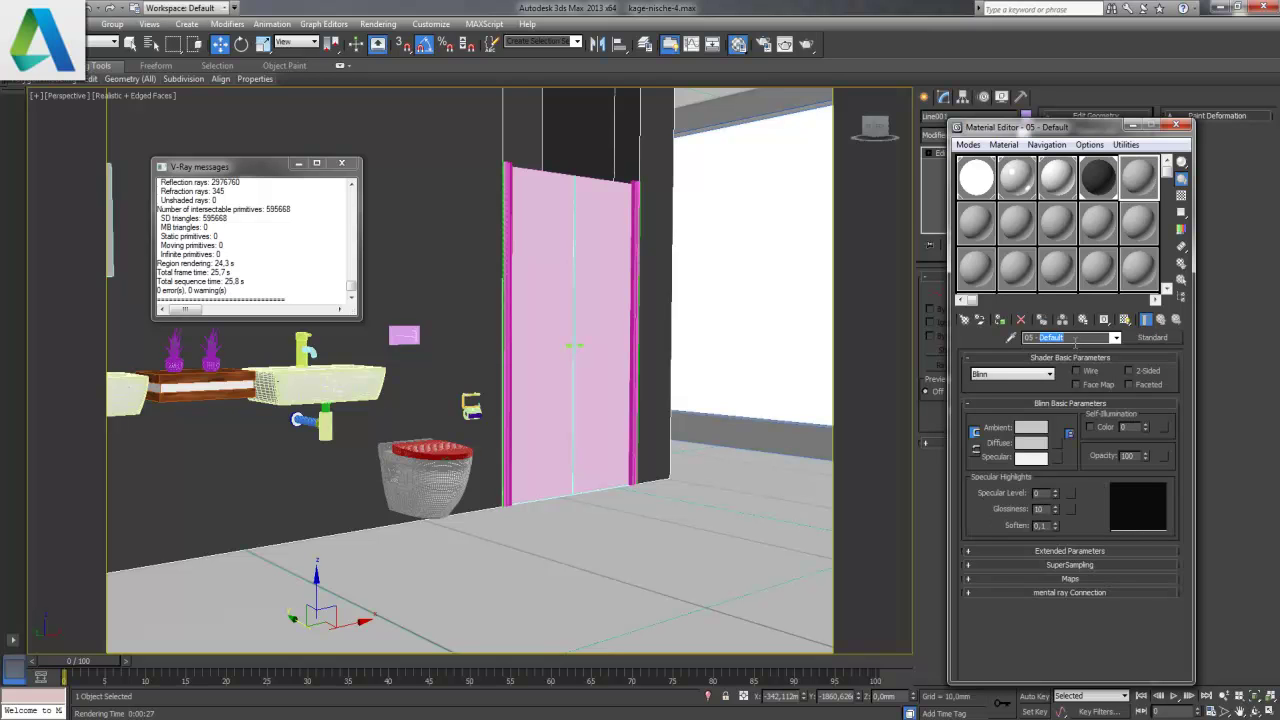
- Make a new VRayMtl named window with a black diffuse colour
{"action": "type", "text": "window"}
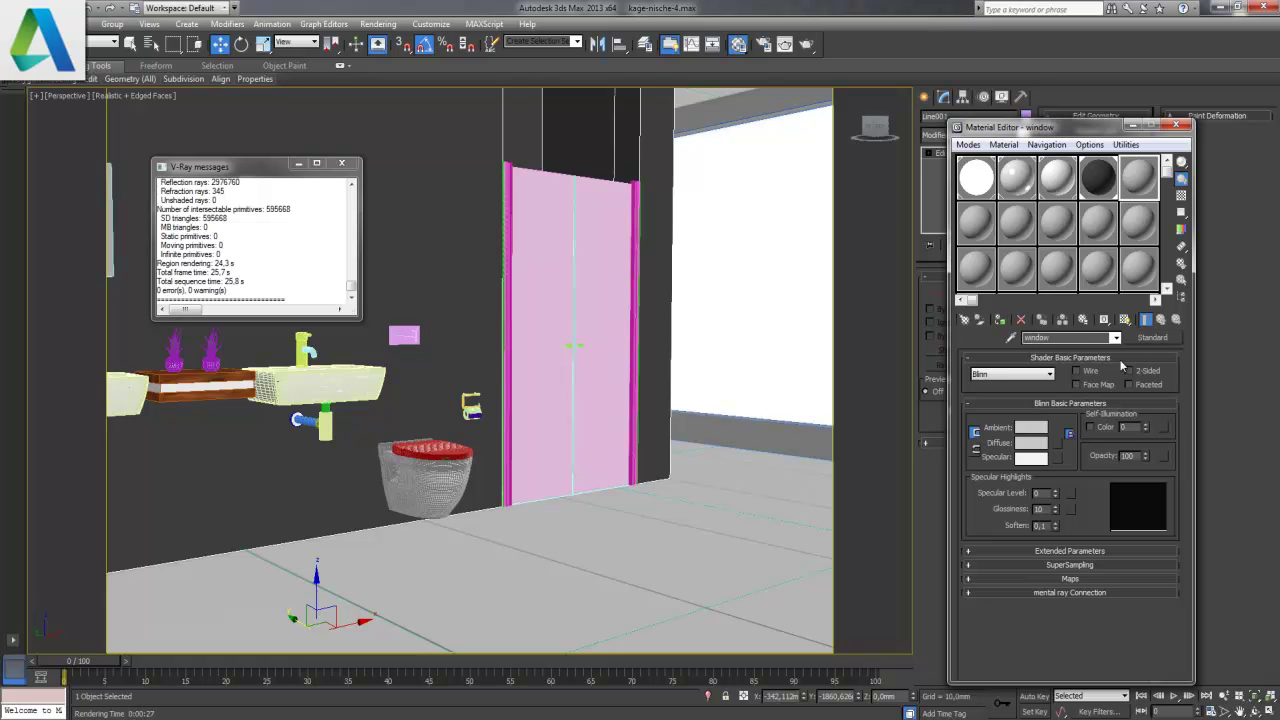
{"action": "left_click", "coordinate": [1150, 337]}
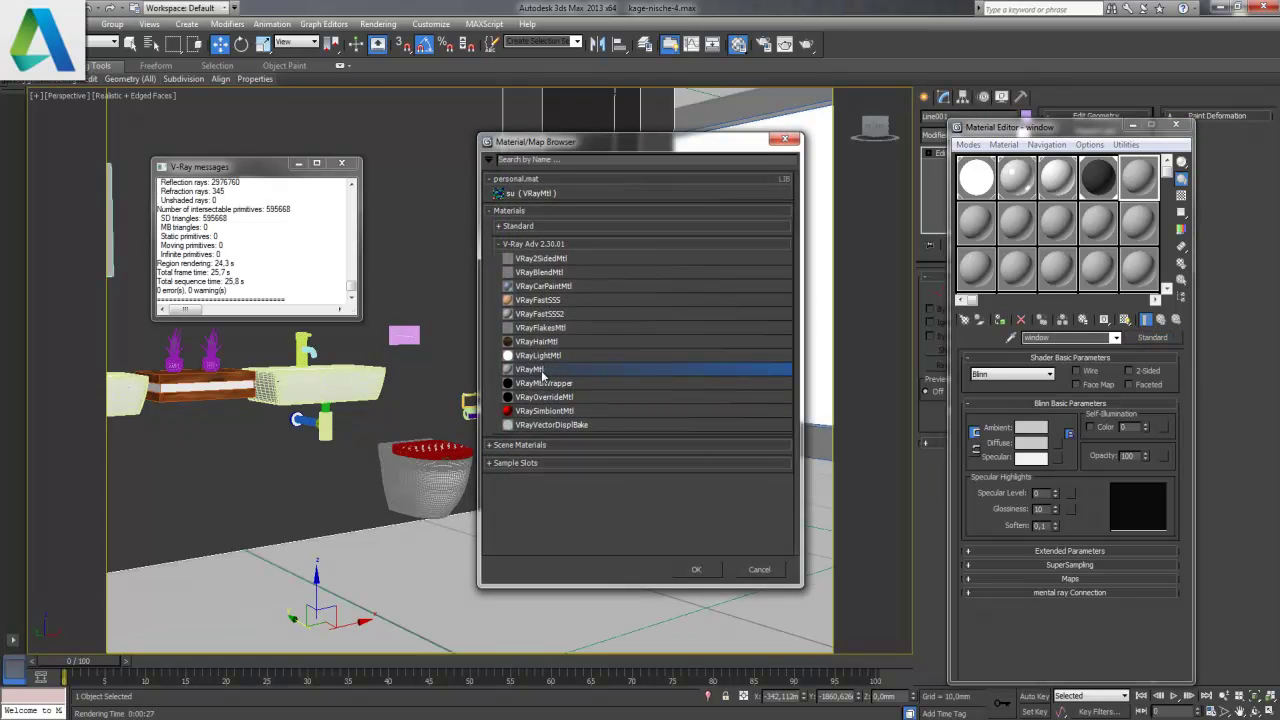
{"action": "double_click", "coordinate": [541, 370]}
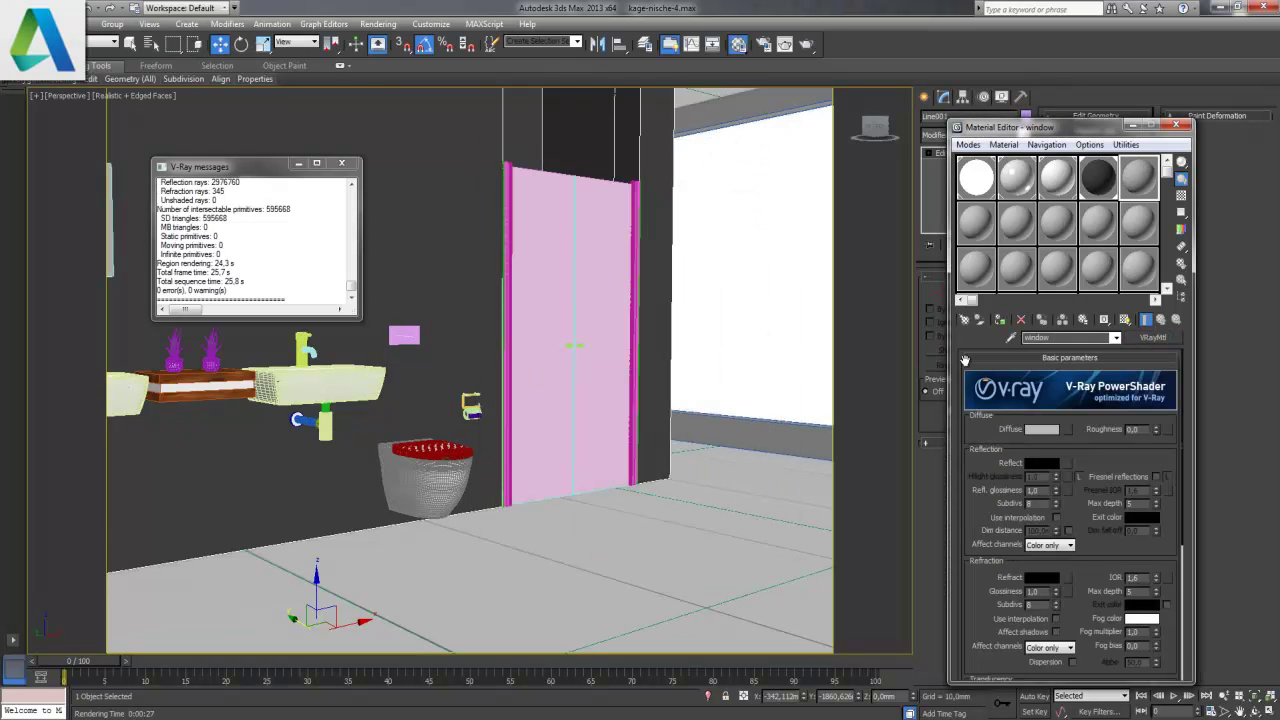
{"action": "left_click", "coordinate": [1041, 429]}
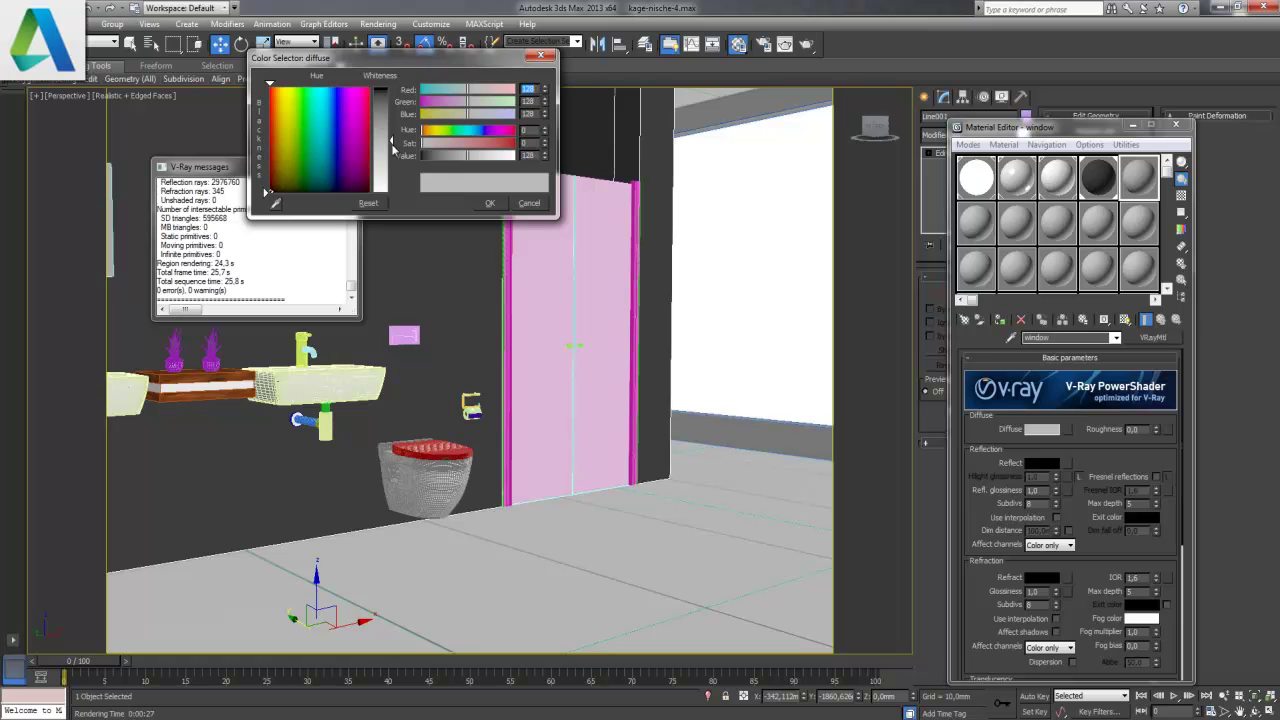
{"action": "left_click_drag", "start_coordinate": [391, 143], "coordinate": [393, 92]}
{"action": "left_click", "coordinate": [490, 203]}
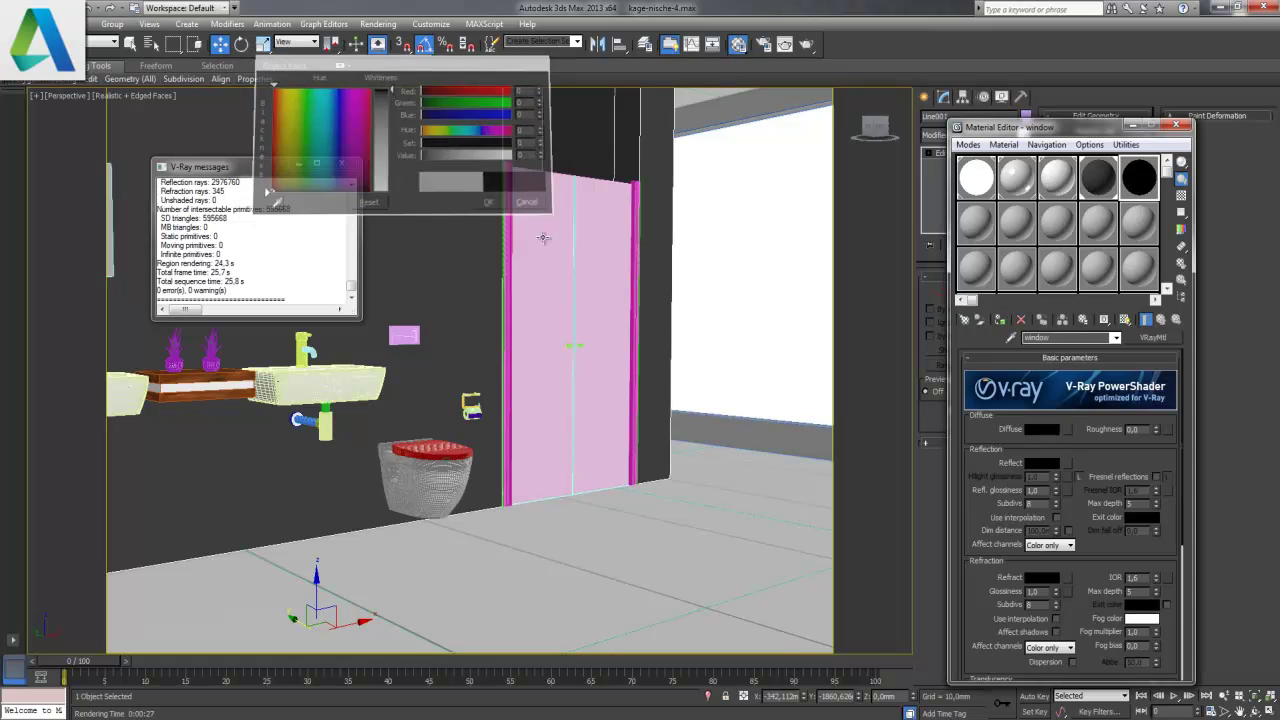
- Apply the black window material to the window pane
{"action": "left_click", "coordinate": [726, 430]}
{"action": "left_click", "coordinate": [1000, 319]}
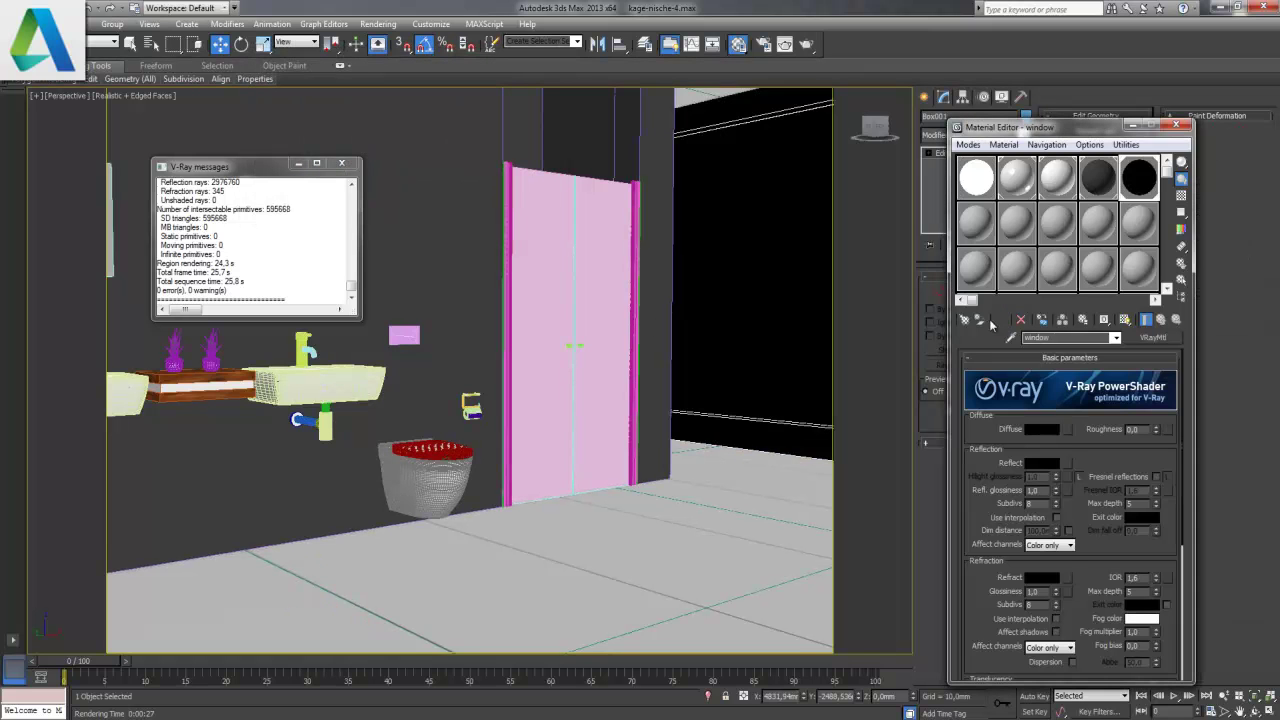
{"action": "left_click", "coordinate": [985, 182]}
{"action": "left_click_drag", "start_coordinate": [1012, 128], "coordinate": [1095, 127]}
- Assign the light-1 material to the window's polygon face and start a test render
{"action": "left_click_drag", "start_coordinate": [1052, 200], "coordinate": [820, 268]}
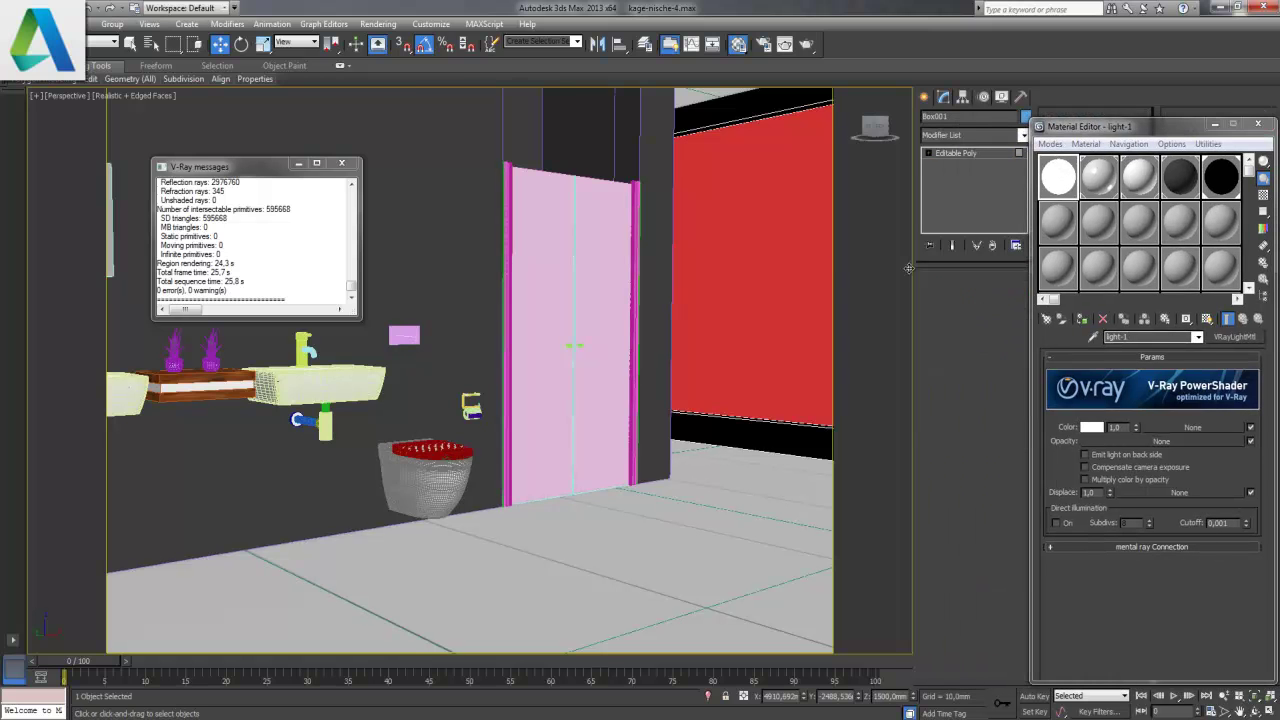
{"action": "key", "text": "4"}
{"action": "left_click", "coordinate": [1081, 318]}
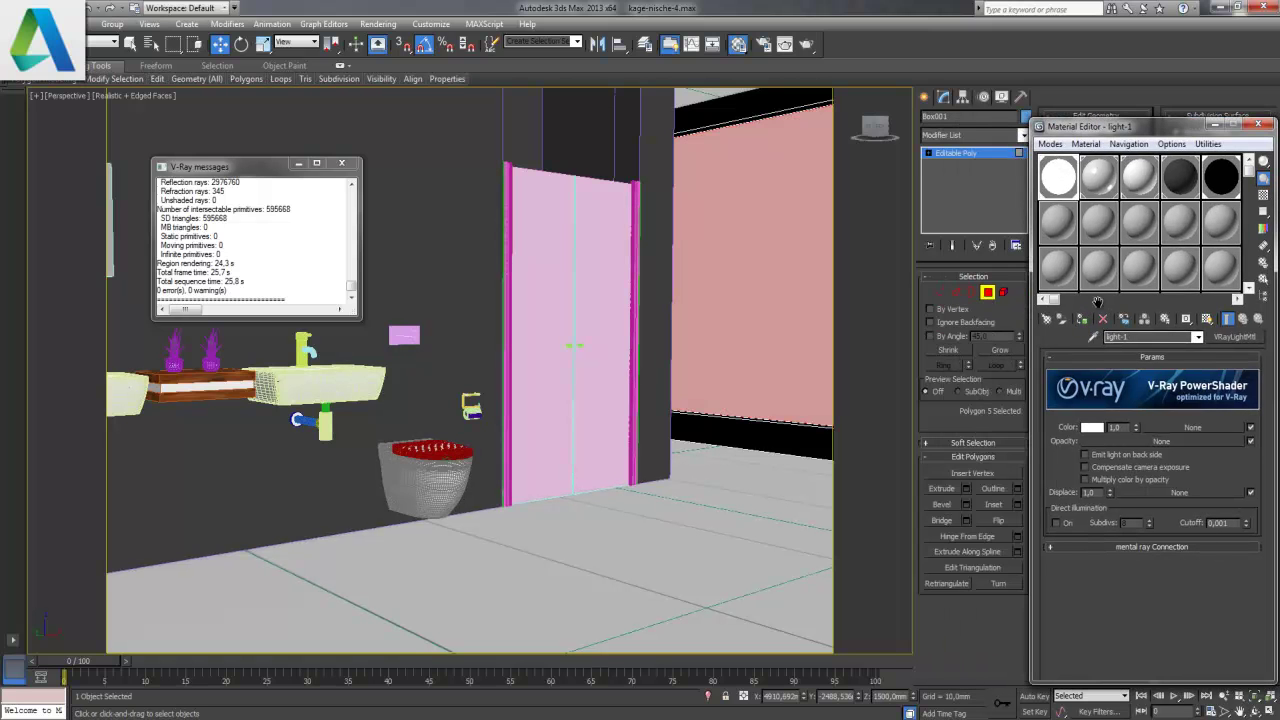
{"action": "left_click", "coordinate": [987, 292]}
{"action": "key", "text": "shift+q"}
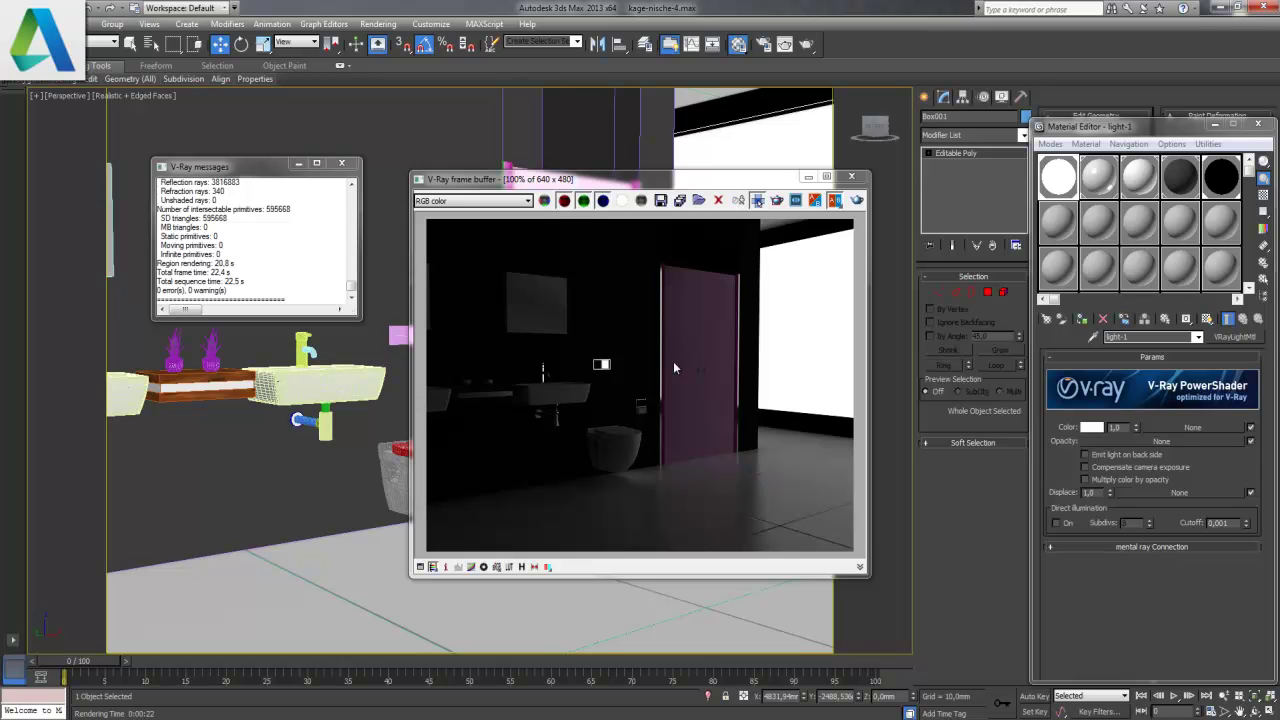
- Expand V-Ray:: Color mapping in Render Setup's V-Ray tab and render again
{"action": "left_click", "coordinate": [378, 23]}
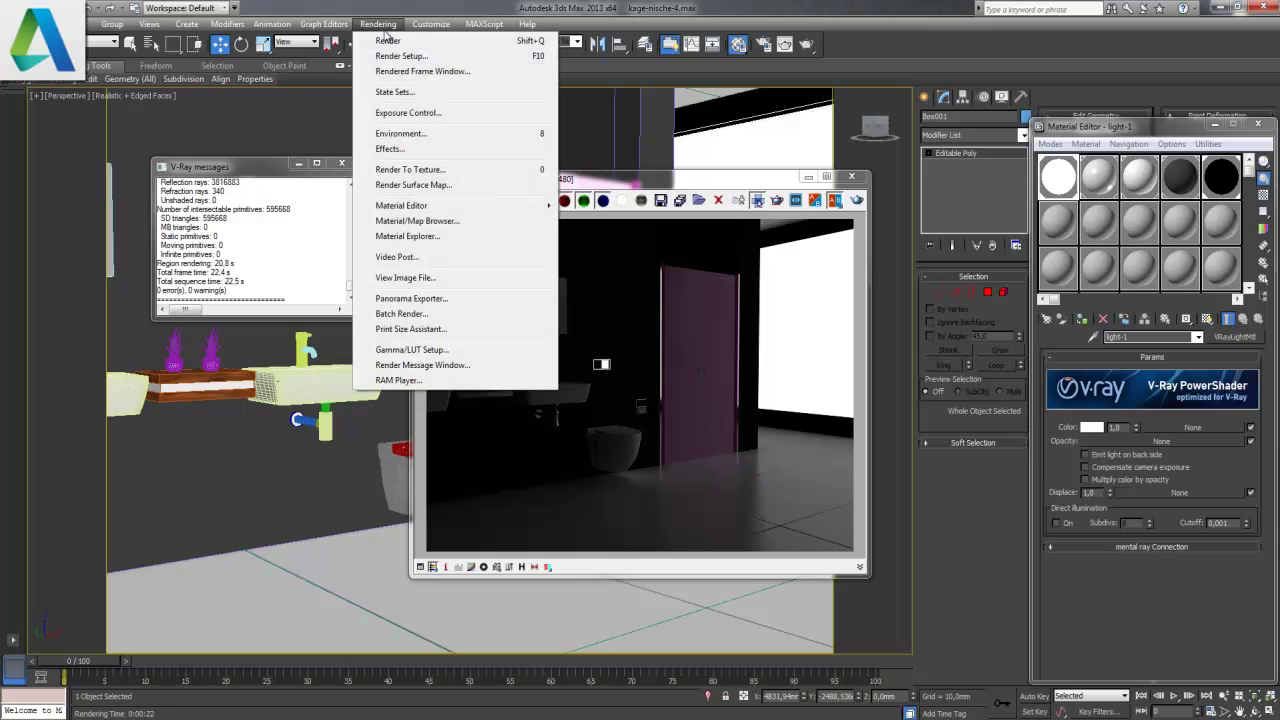
{"action": "left_click", "coordinate": [395, 55]}
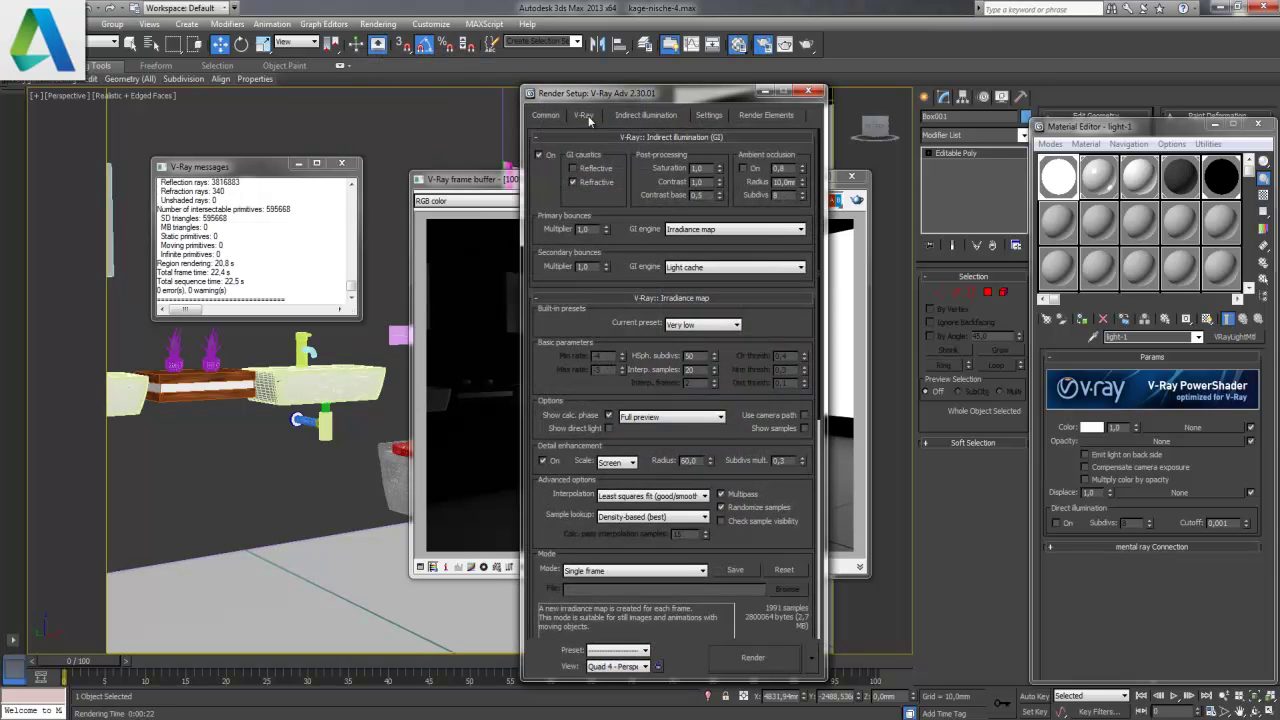
{"action": "left_click", "coordinate": [586, 116]}
{"action": "left_click", "coordinate": [693, 341]}
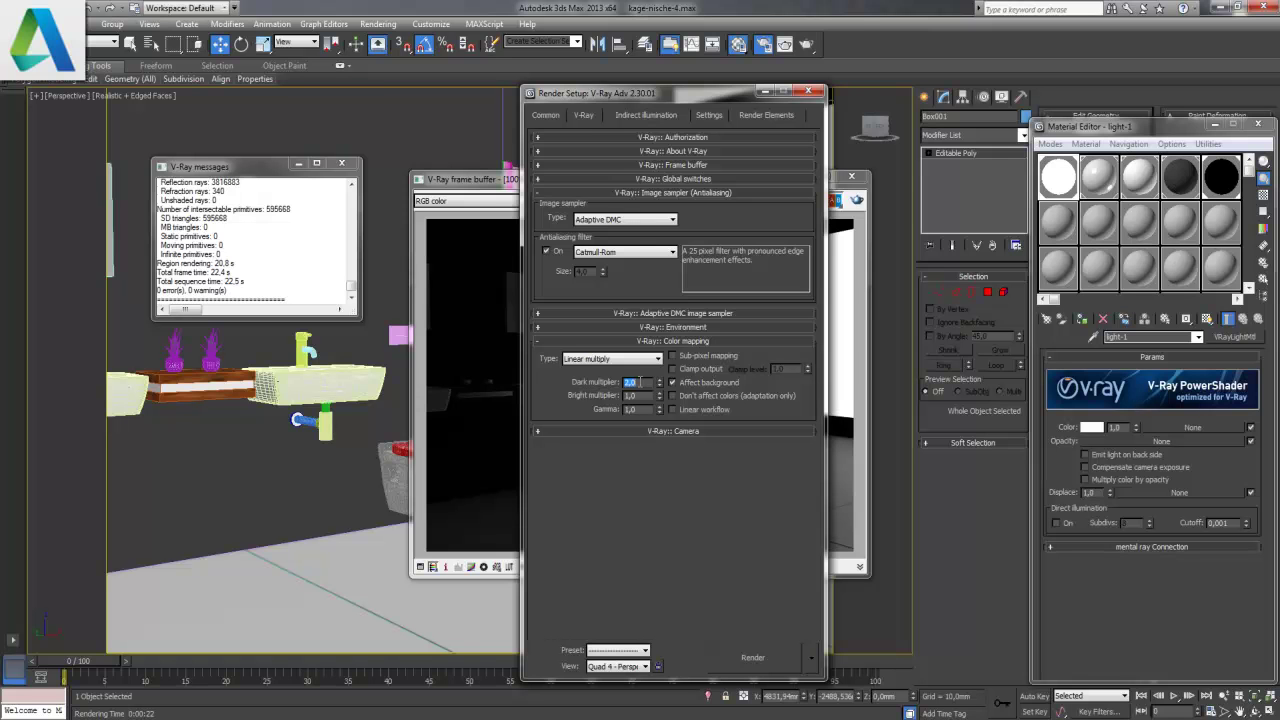
{"action": "left_click", "coordinate": [775, 665]}
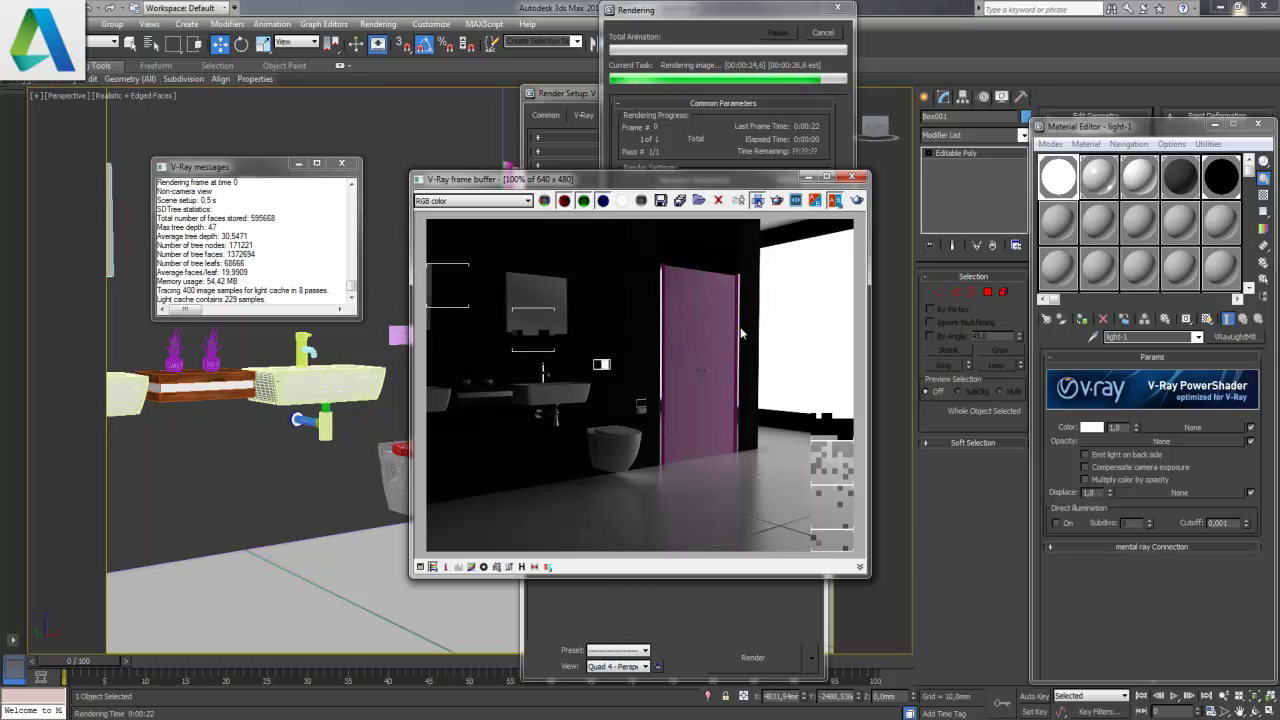
- Lighten the wall material's diffuse to grey value 49 and re-render
{"action": "left_click", "coordinate": [1185, 178]}
{"action": "left_click", "coordinate": [1115, 430]}
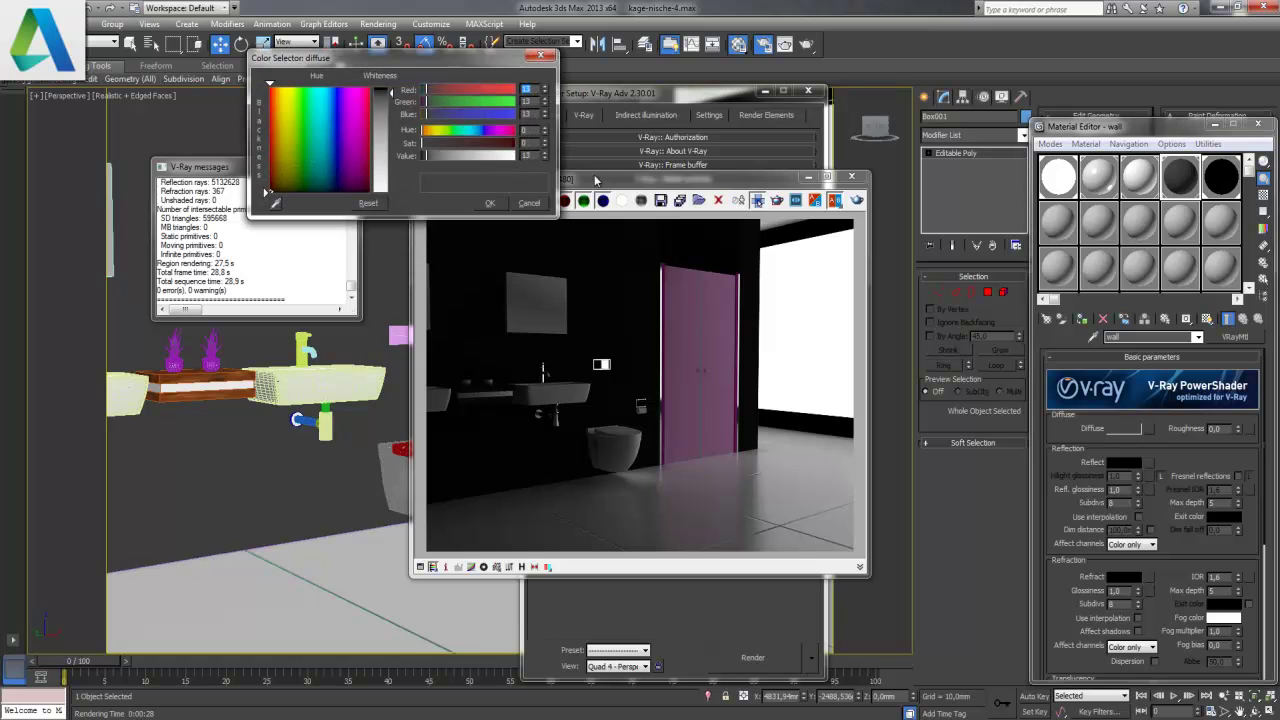
{"action": "left_click_drag", "start_coordinate": [393, 95], "coordinate": [391, 106]}
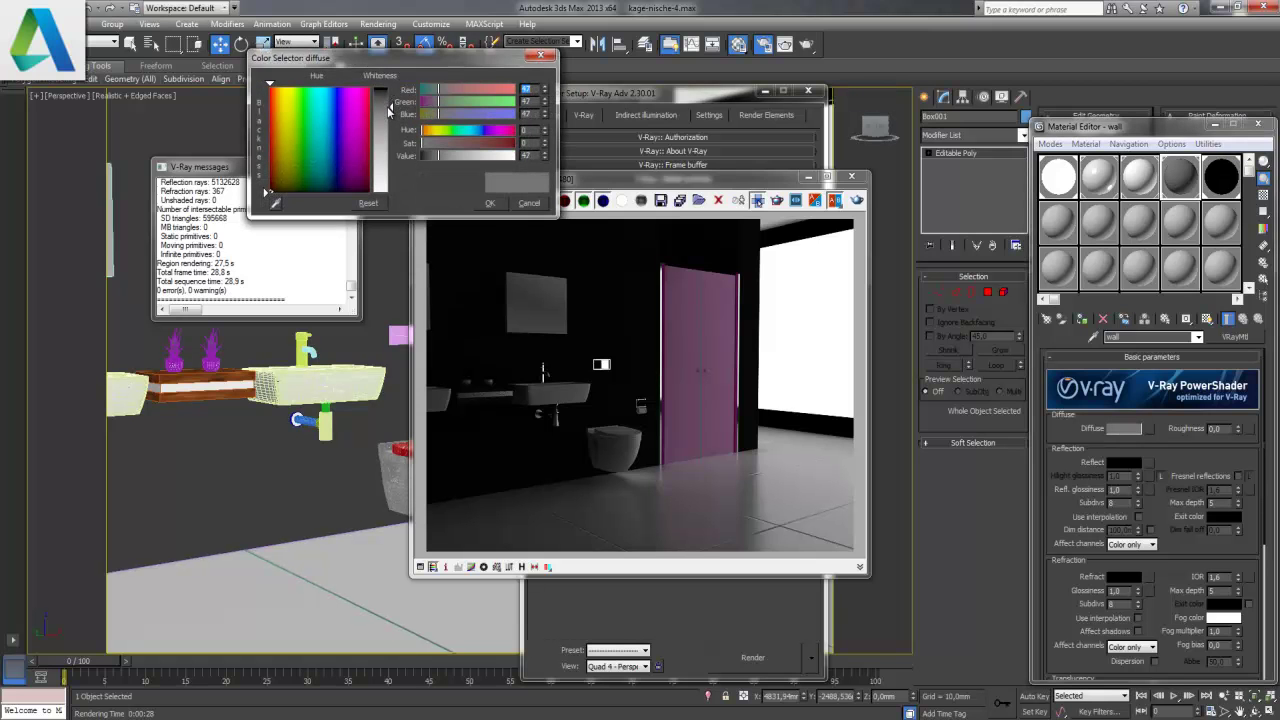
{"action": "left_click_drag", "start_coordinate": [395, 114], "coordinate": [394, 111]}
{"action": "left_click", "coordinate": [490, 203]}
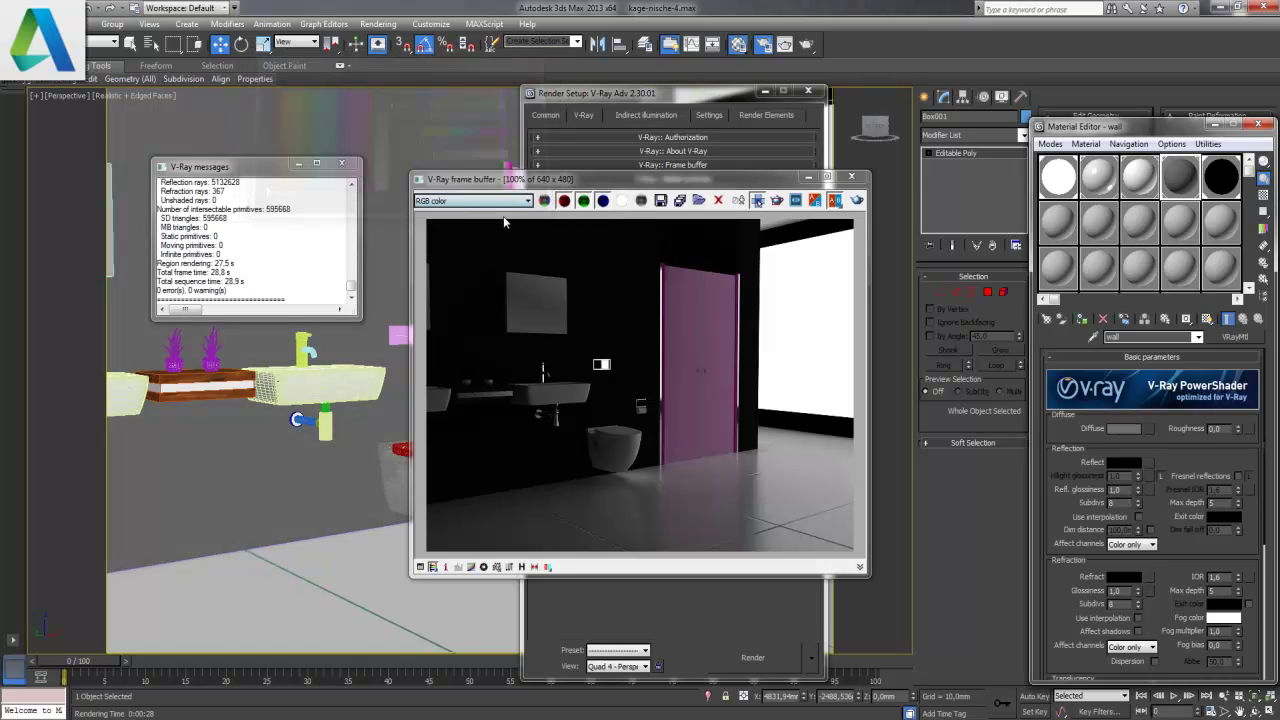
{"action": "left_click", "coordinate": [858, 201]}
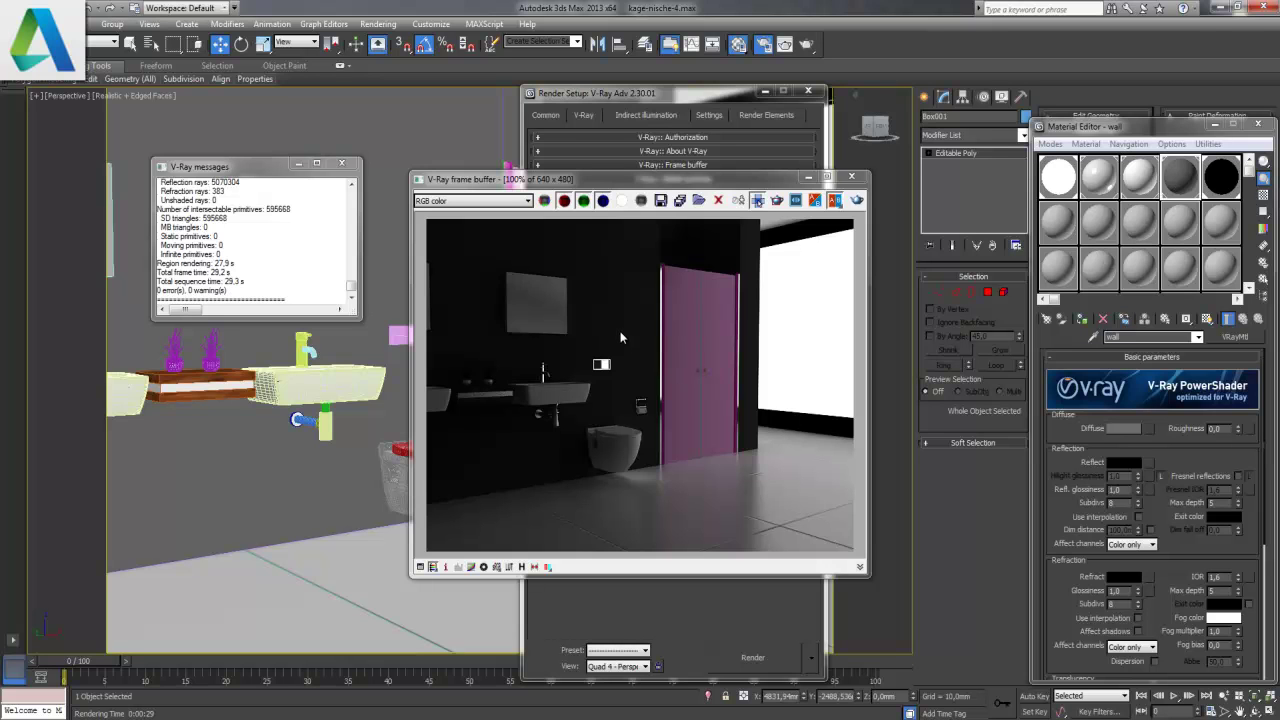
- Set floor-1's tile gap to 0,001, copy its tile map into Bump, and re-render
{"action": "left_click", "coordinate": [1108, 178]}
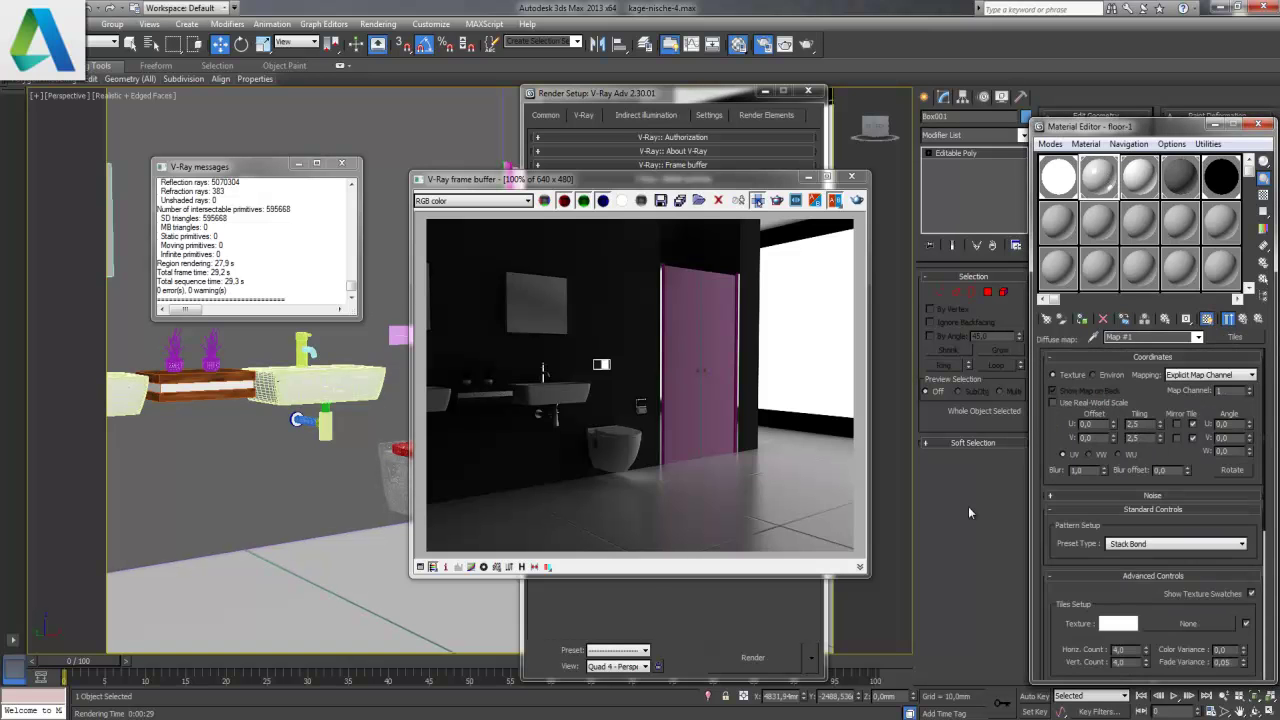
{"action": "scroll", "coordinate": [1100, 596], "scroll_direction": "down", "scroll_amount": 5}
{"action": "type", "text": "0,001"}
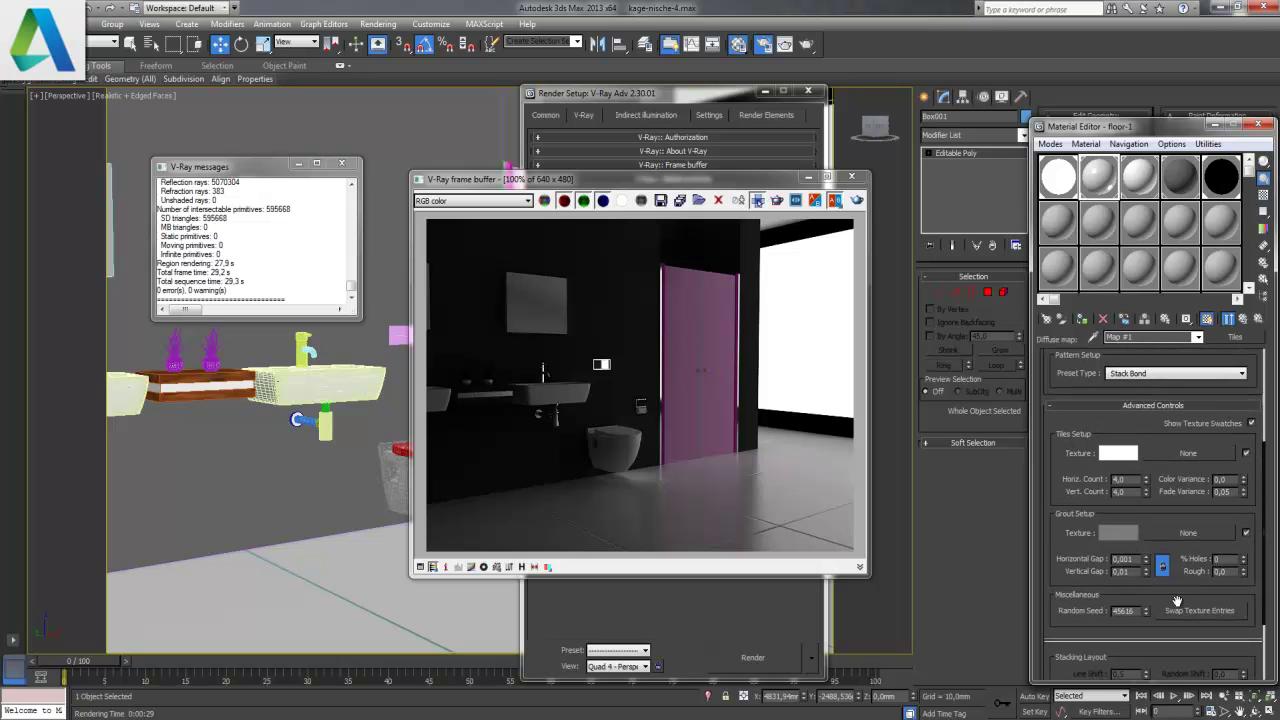
{"action": "key", "text": "Return"}
{"action": "left_click", "coordinate": [1242, 319]}
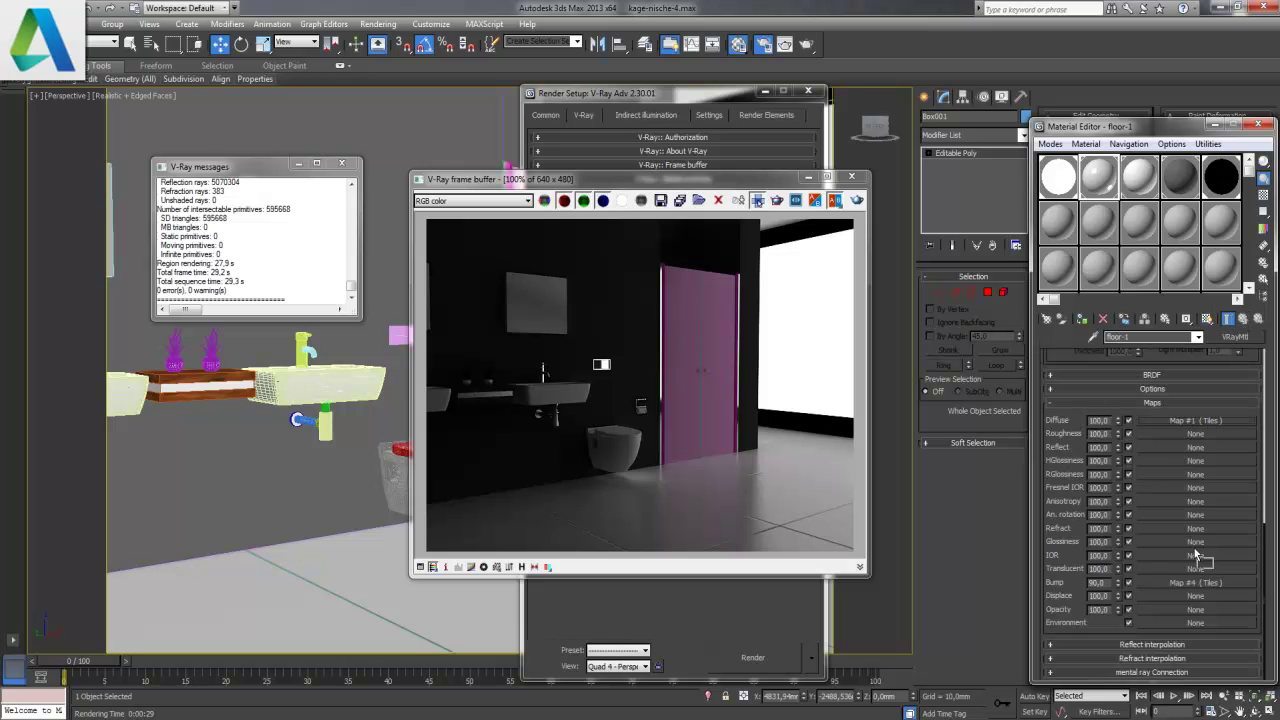
{"action": "left_click_drag", "start_coordinate": [1196, 421], "coordinate": [1200, 582]}
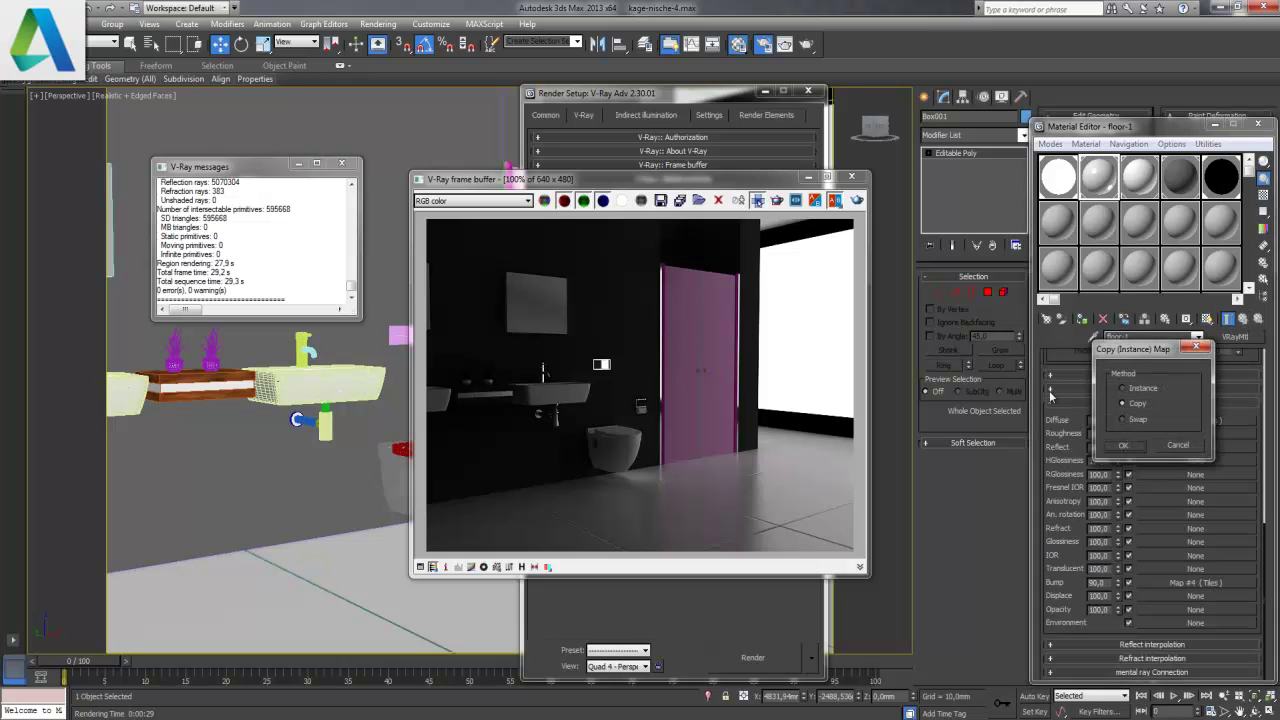
{"action": "left_click", "coordinate": [1125, 445]}
{"action": "left_click", "coordinate": [857, 200]}
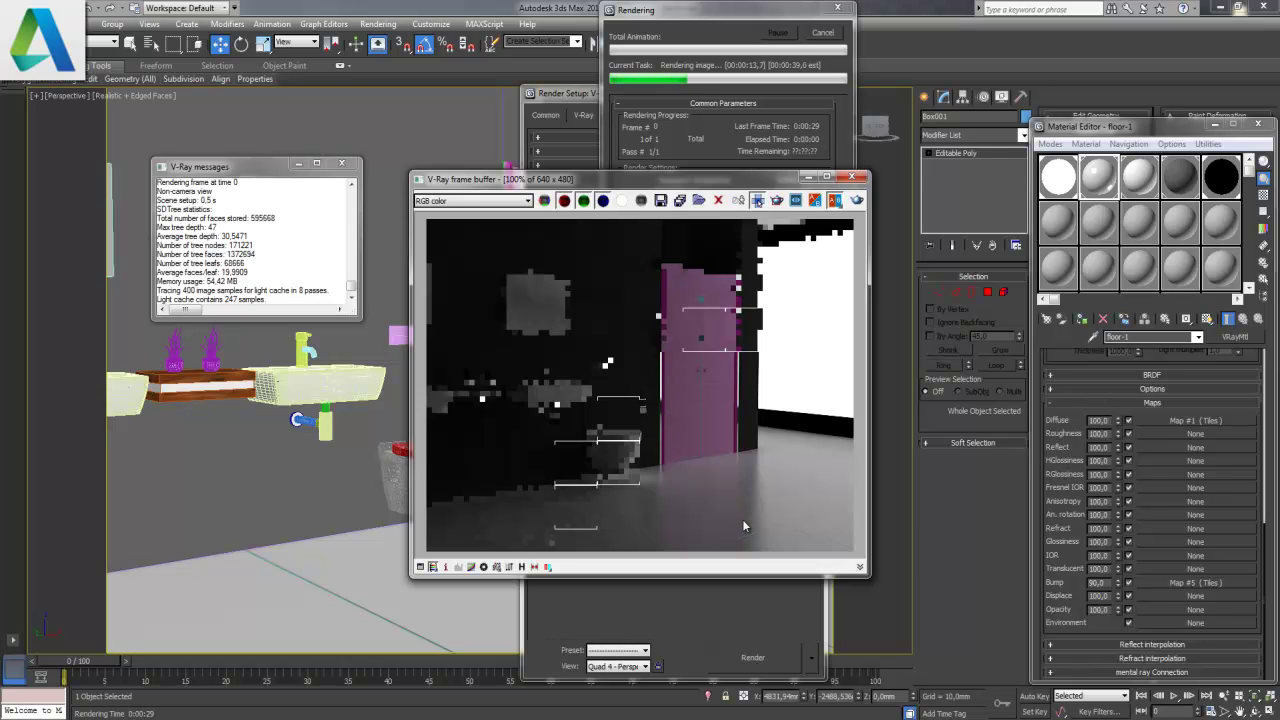
- Set the floor material's bump amount to 120 and start a render
{"action": "left_click", "coordinate": [851, 177]}
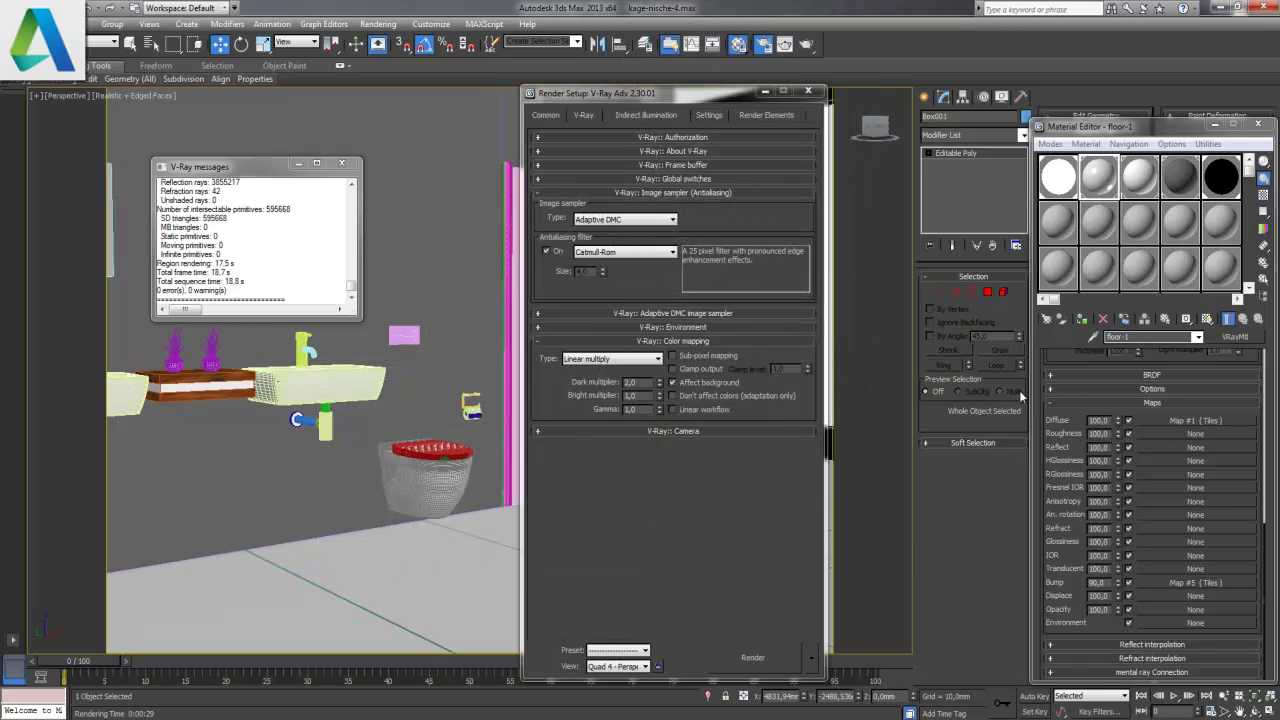
{"action": "double_click", "coordinate": [1098, 584]}
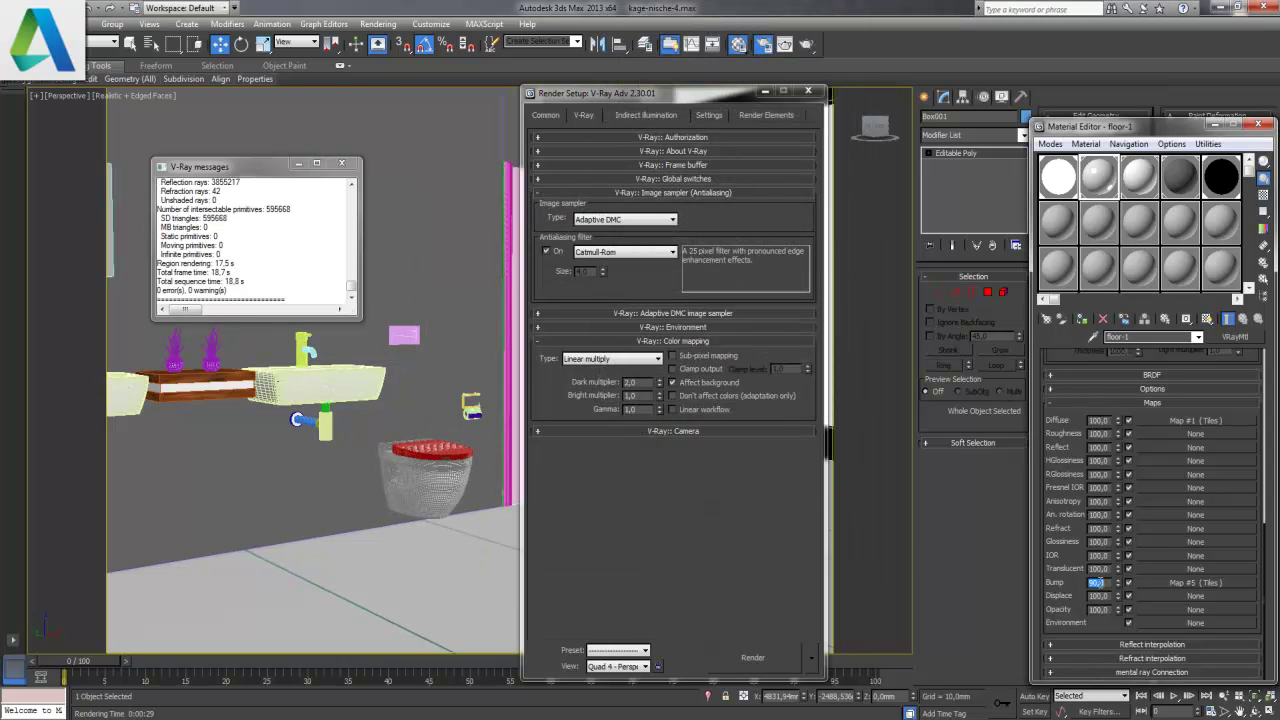
{"action": "type", "text": "12"}
{"action": "left_click", "coordinate": [760, 657]}
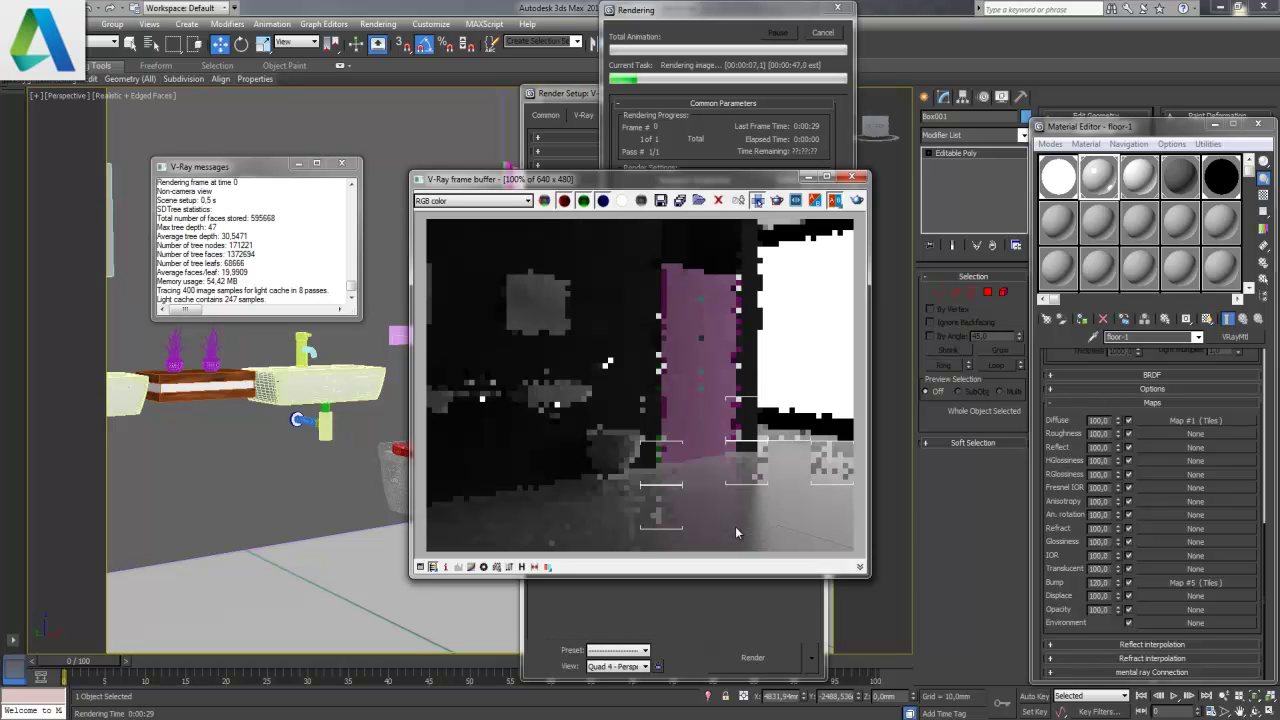
- Cancel the render, switch the image sampler to Adaptive subdivision, and render again
{"action": "left_click", "coordinate": [826, 35]}
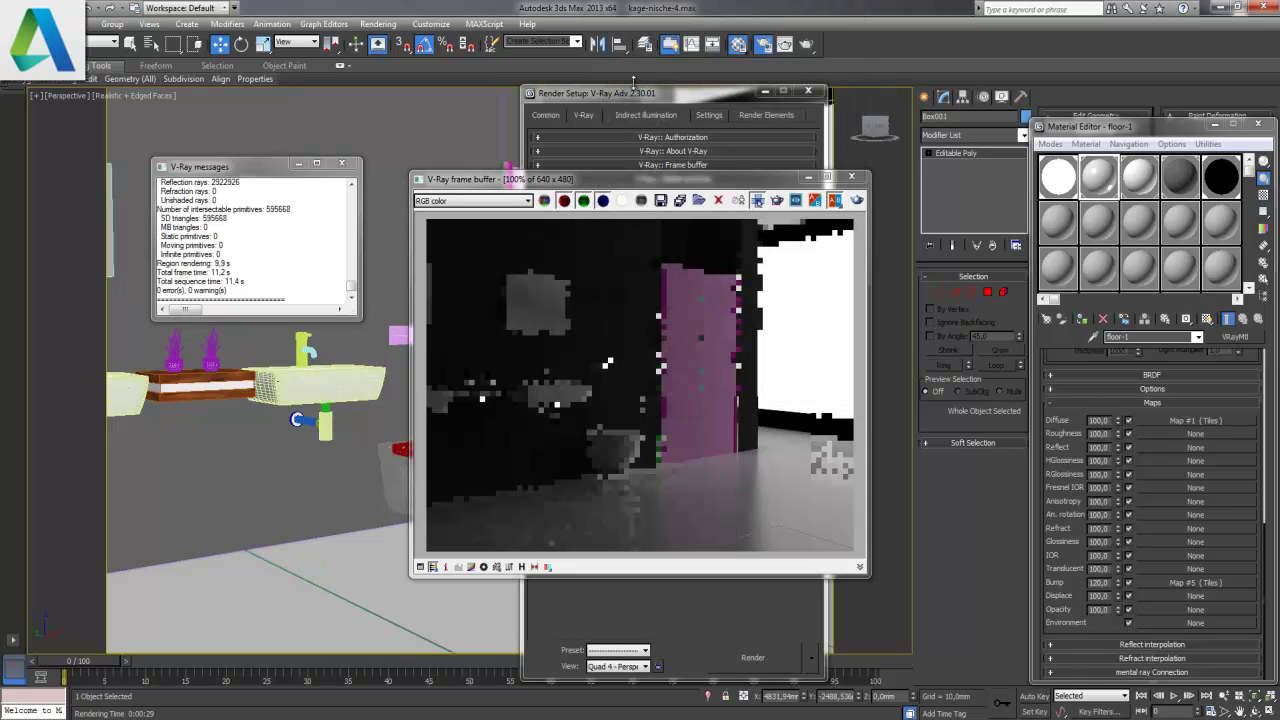
{"action": "left_click", "coordinate": [614, 105]}
{"action": "left_click", "coordinate": [623, 220]}
{"action": "left_click", "coordinate": [607, 250]}
{"action": "left_click", "coordinate": [764, 658]}
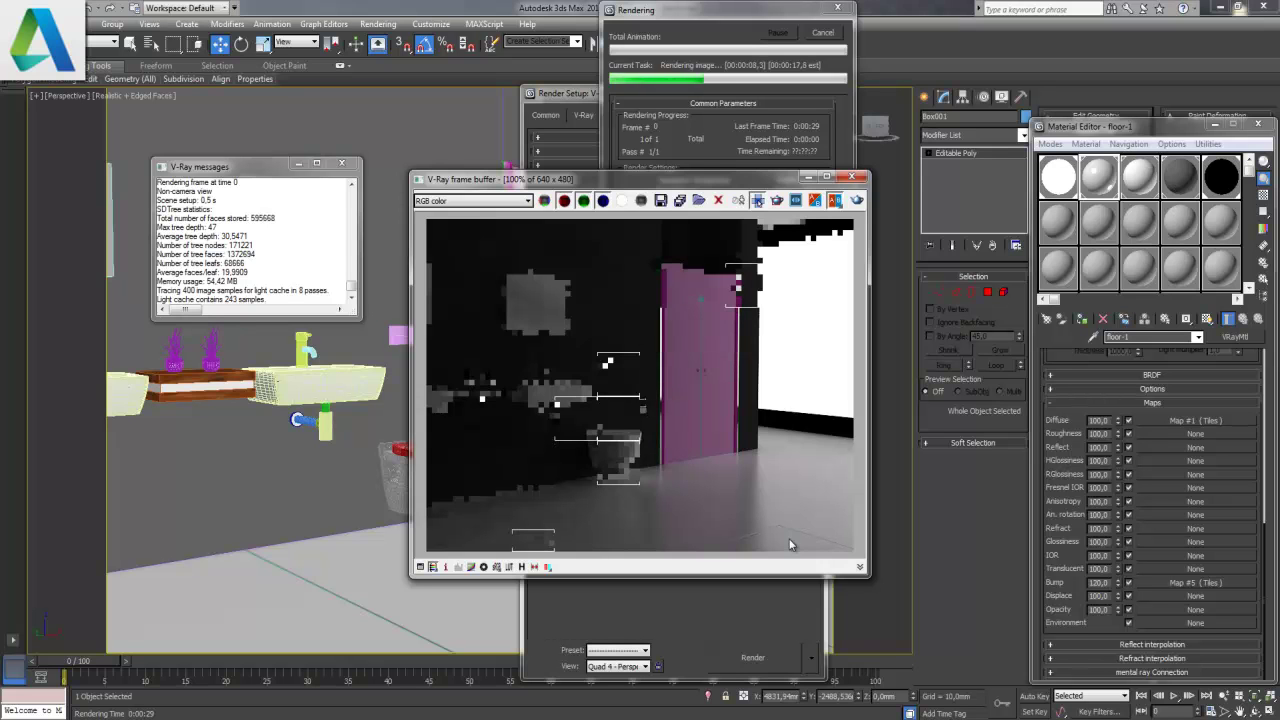
- Set the V-Ray image sampler to Adaptive DMC, then close the render and messages windows
{"action": "left_click", "coordinate": [850, 179]}
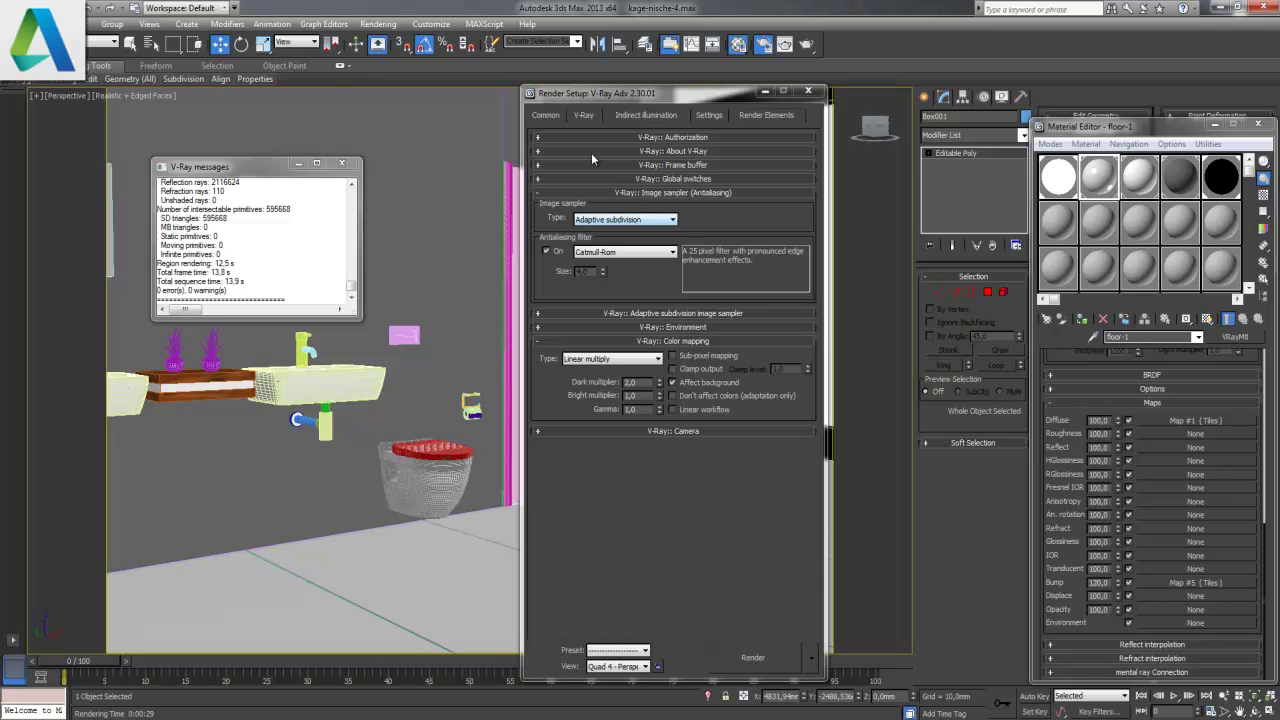
{"action": "left_click", "coordinate": [686, 314]}
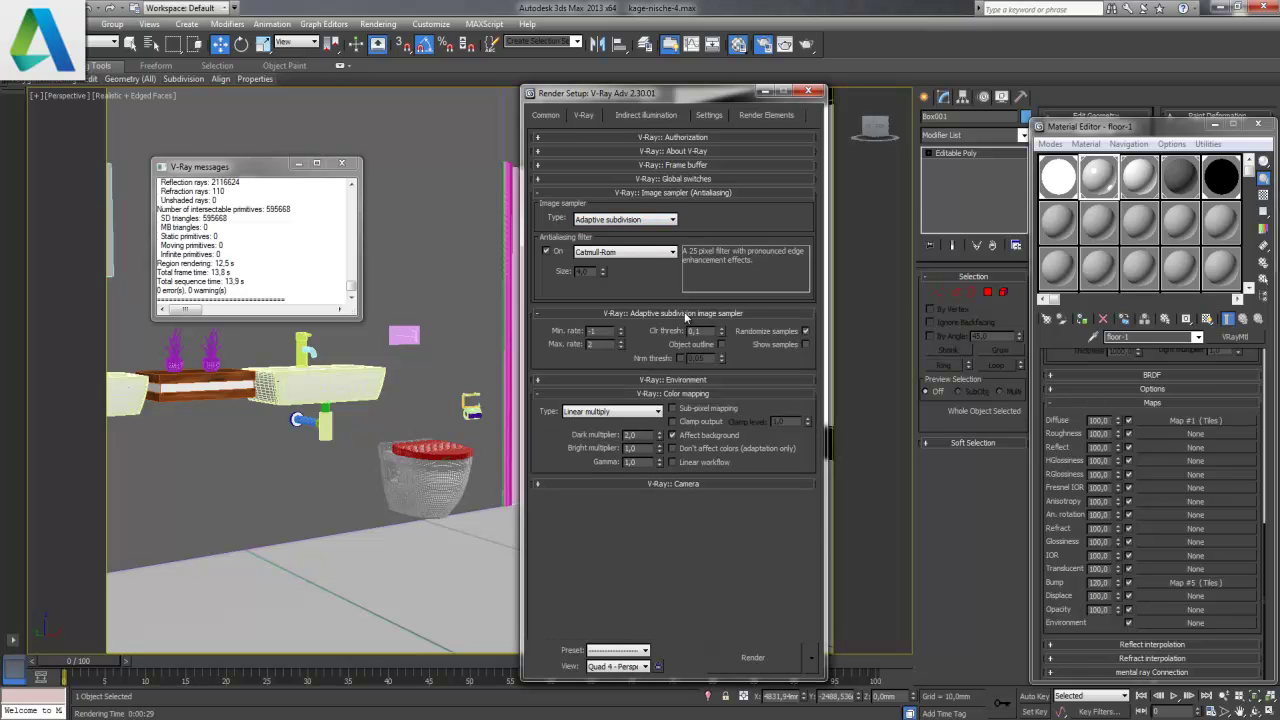
{"action": "left_click", "coordinate": [686, 314]}
{"action": "left_click", "coordinate": [640, 220]}
{"action": "left_click", "coordinate": [630, 241]}
{"action": "left_click", "coordinate": [661, 314]}
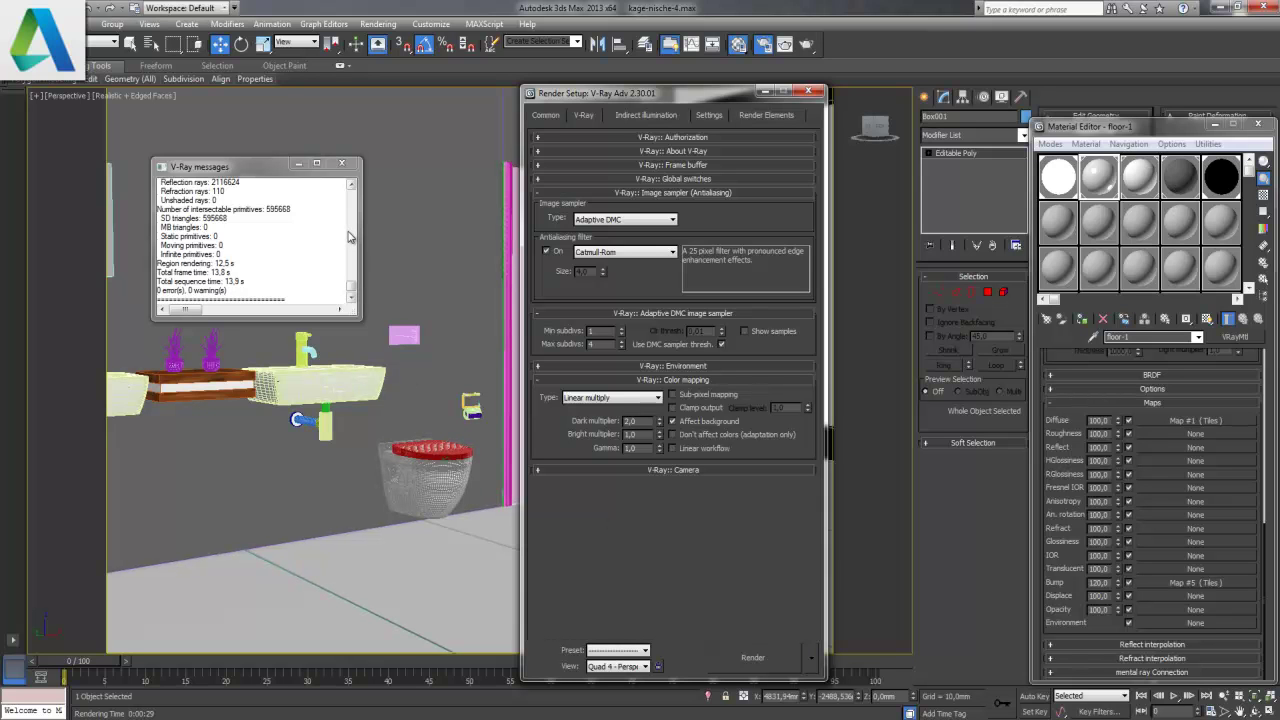
{"action": "left_click", "coordinate": [346, 165]}
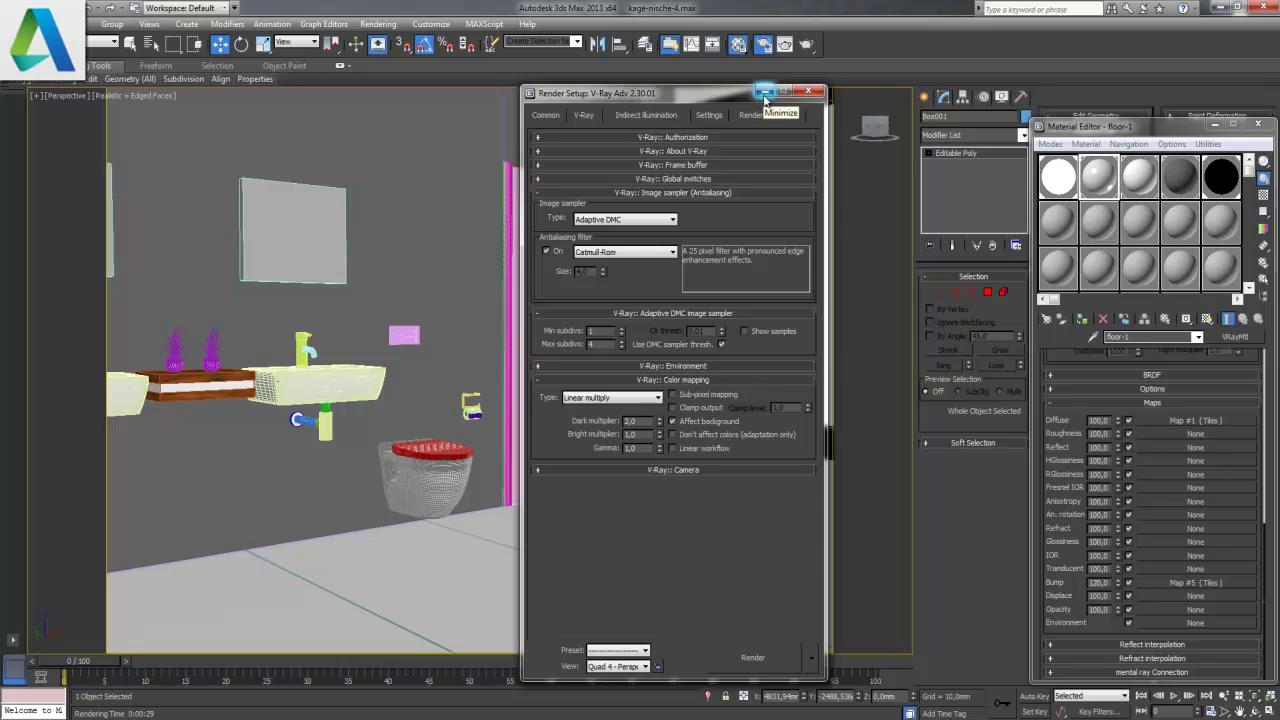
{"action": "left_click", "coordinate": [764, 93]}
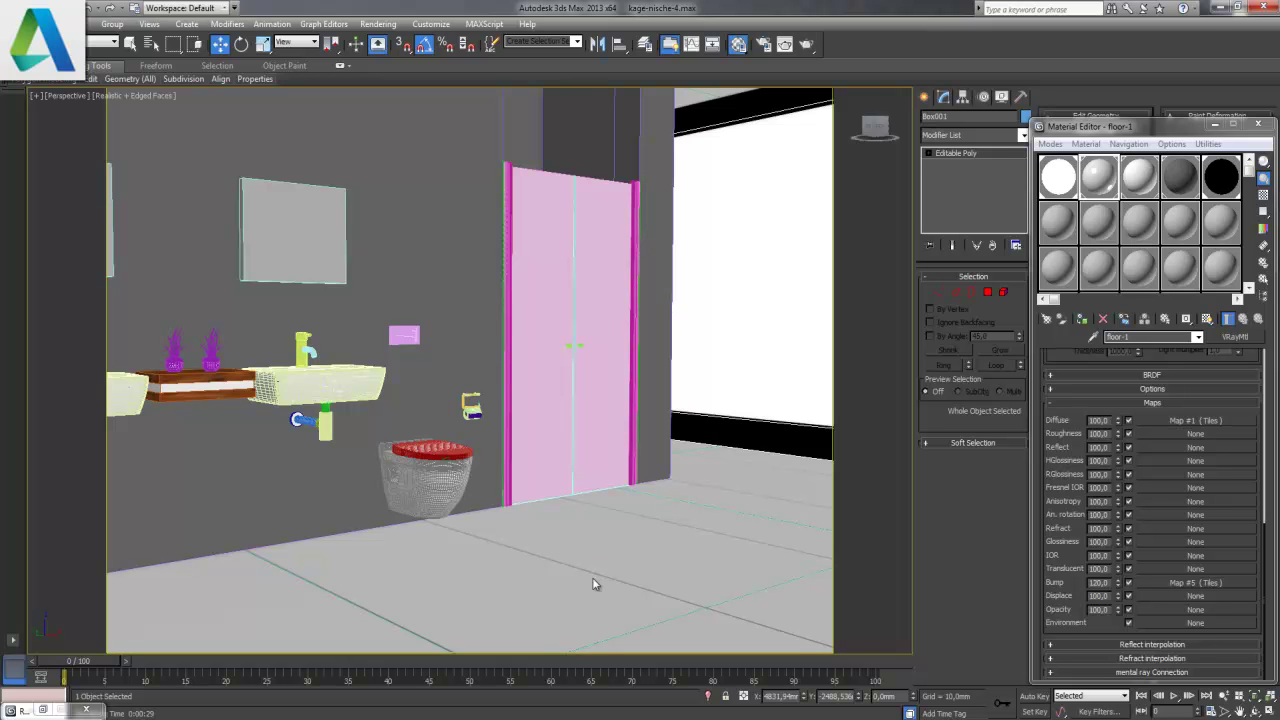
- Name a fresh material cam and convert it to a VRayMtl
{"action": "left_click_drag", "start_coordinate": [1097, 299], "coordinate": [1137, 300]}
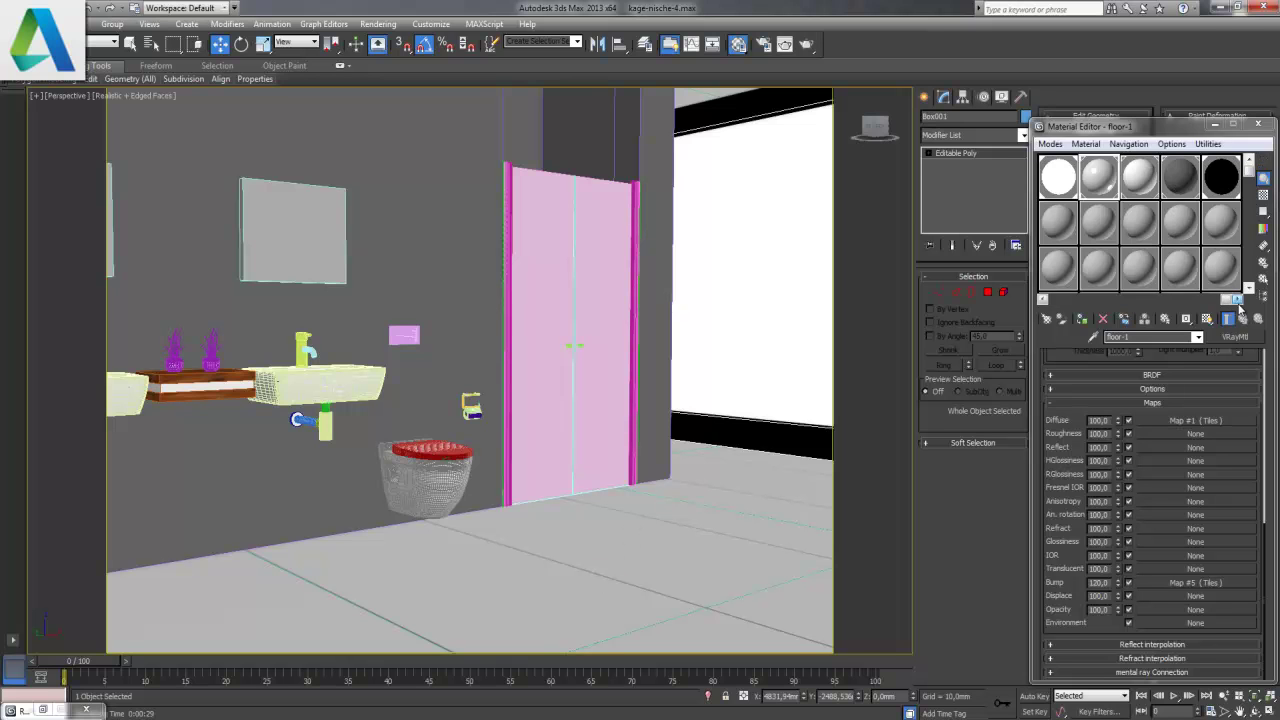
{"action": "left_click", "coordinate": [1159, 337]}
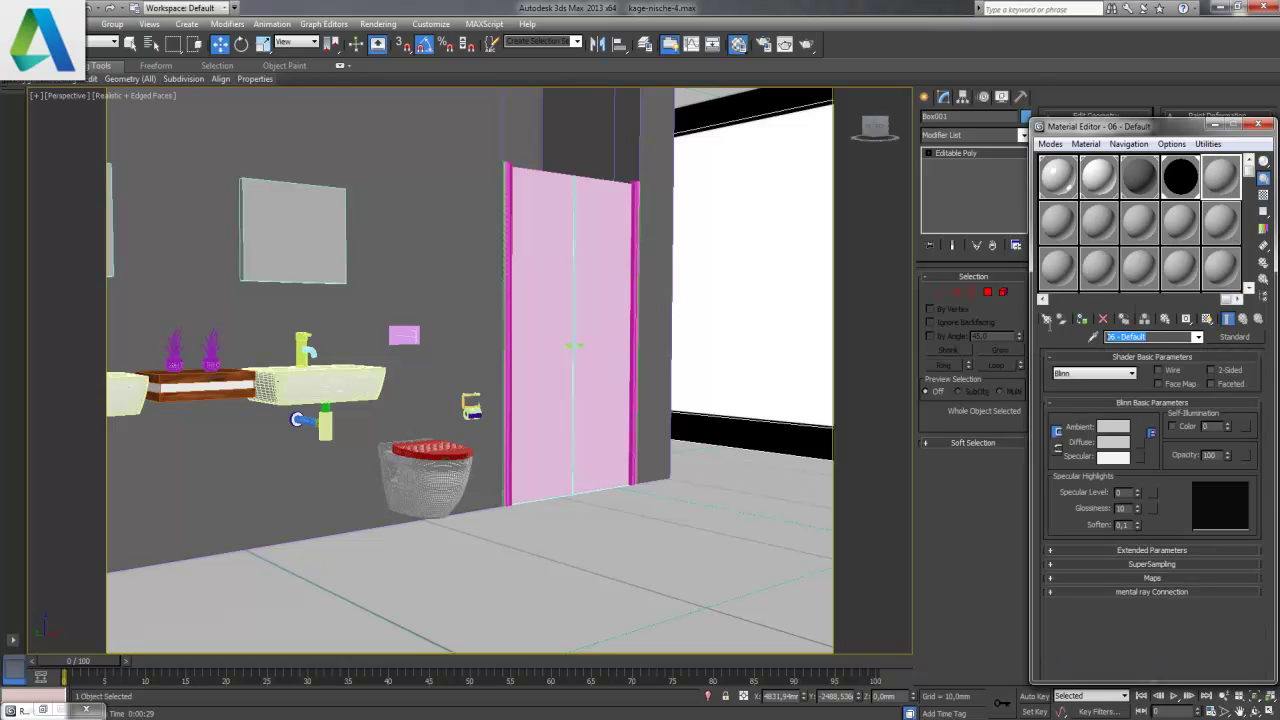
{"action": "type", "text": "cam"}
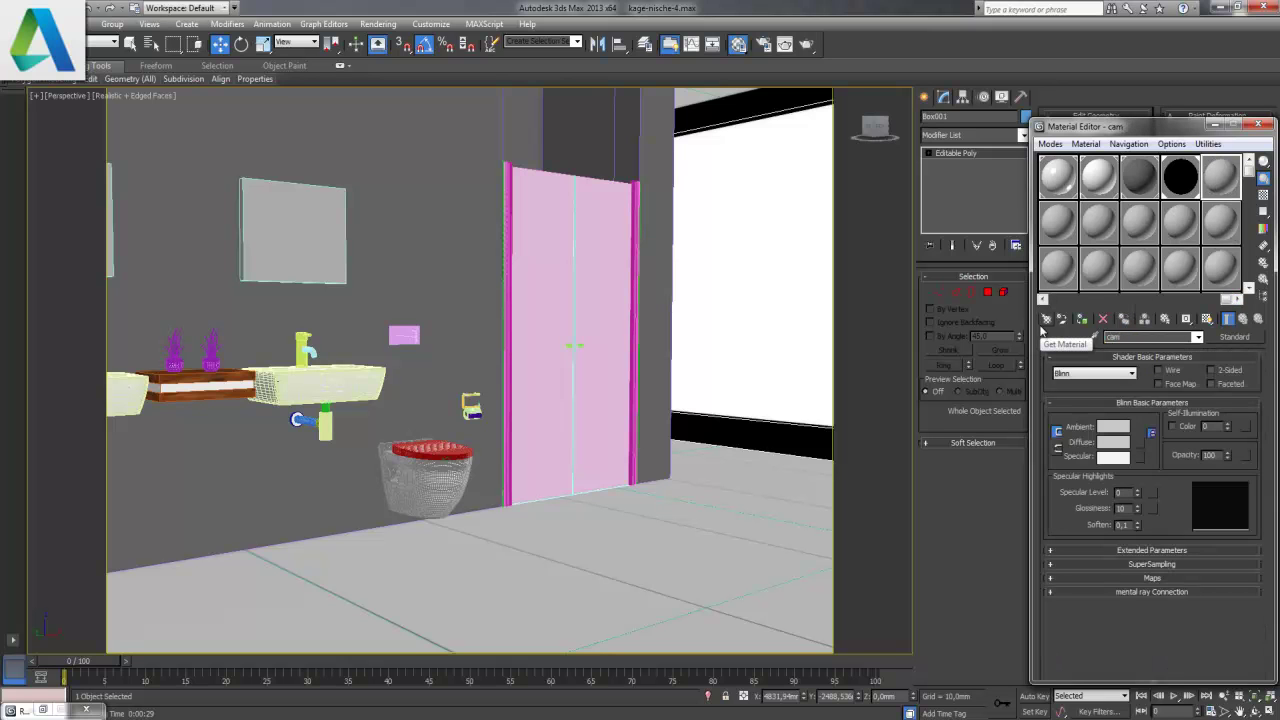
{"action": "left_click", "coordinate": [1230, 338]}
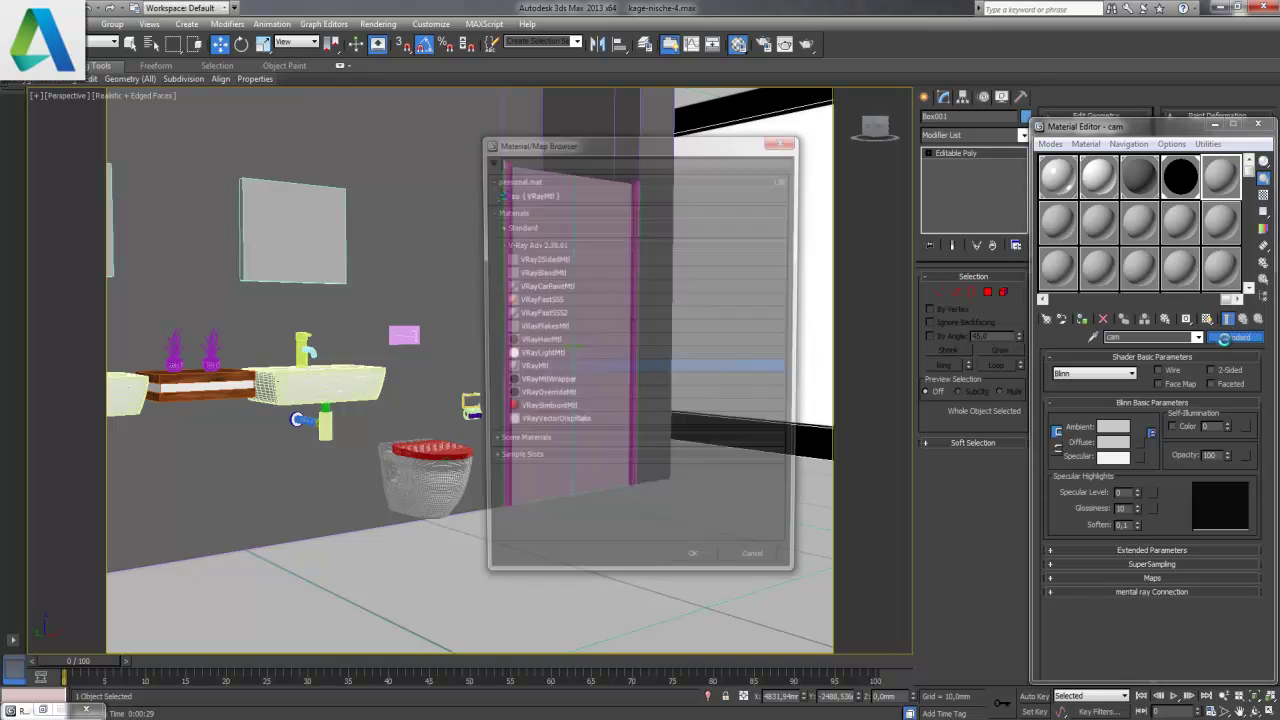
{"action": "double_click", "coordinate": [557, 369]}
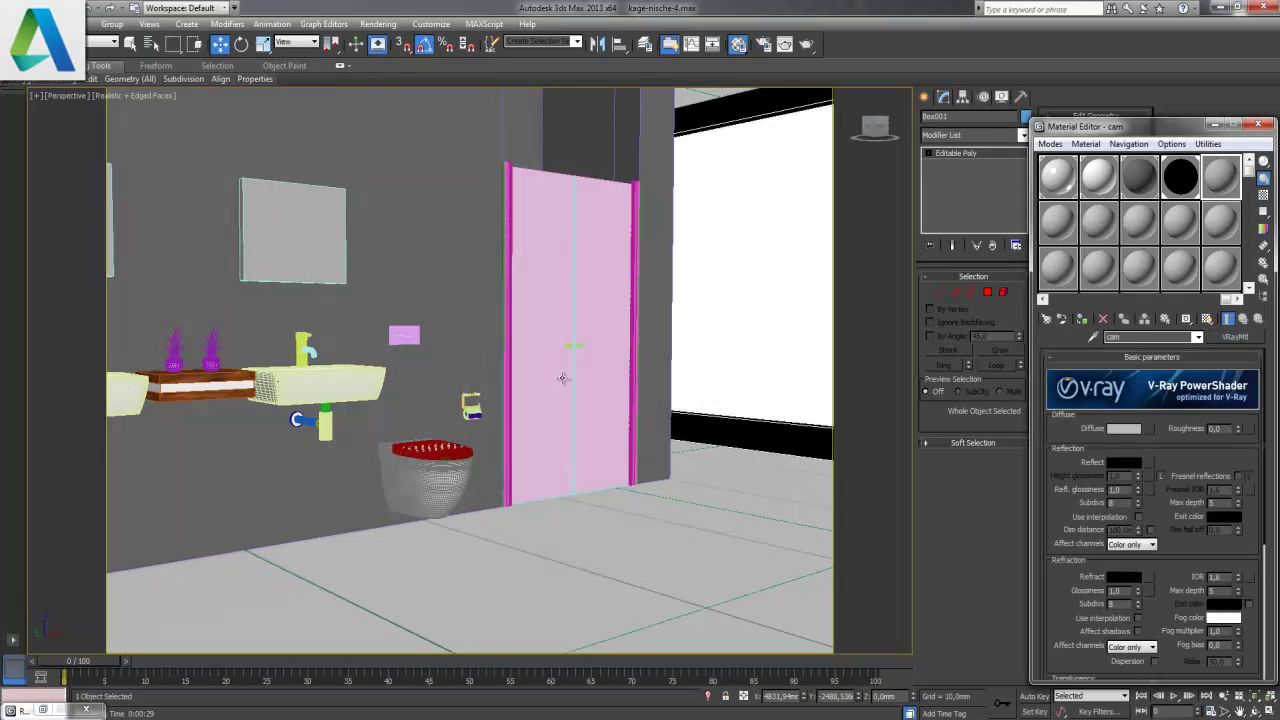
- Set cam's diffuse and refraction colours to white
{"action": "left_click", "coordinate": [1124, 430]}
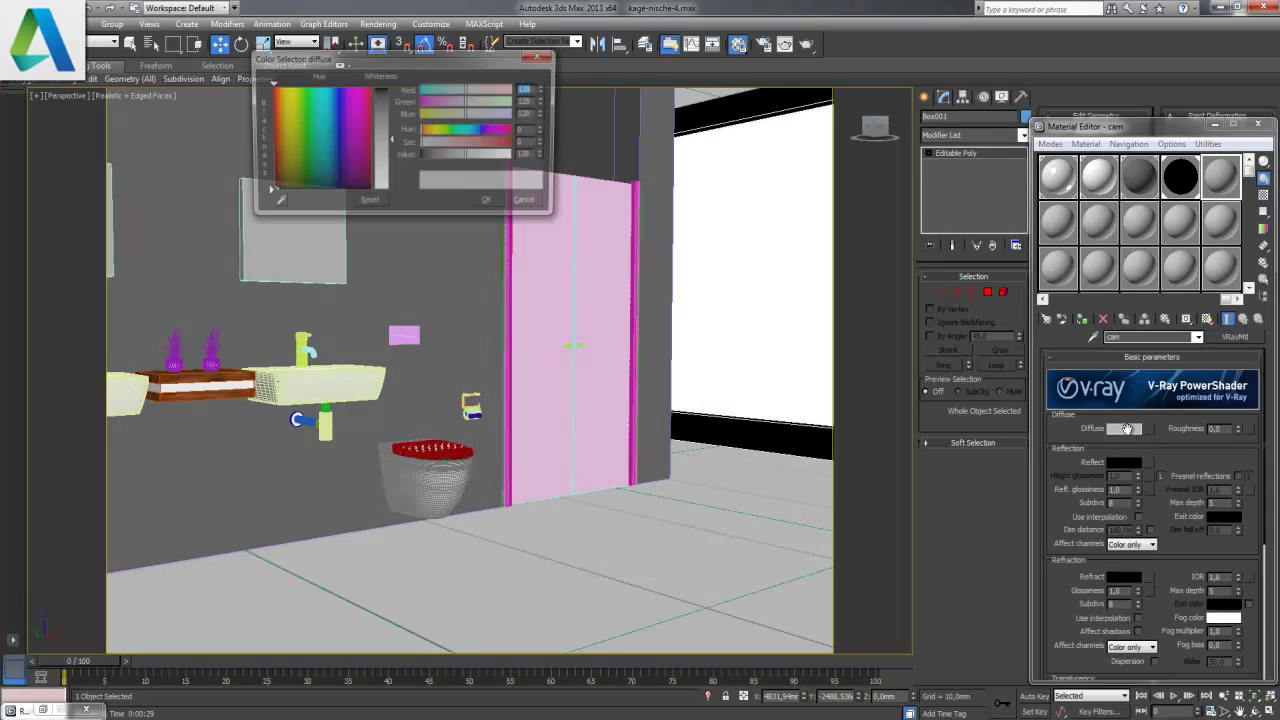
{"action": "left_click_drag", "start_coordinate": [392, 143], "coordinate": [392, 90]}
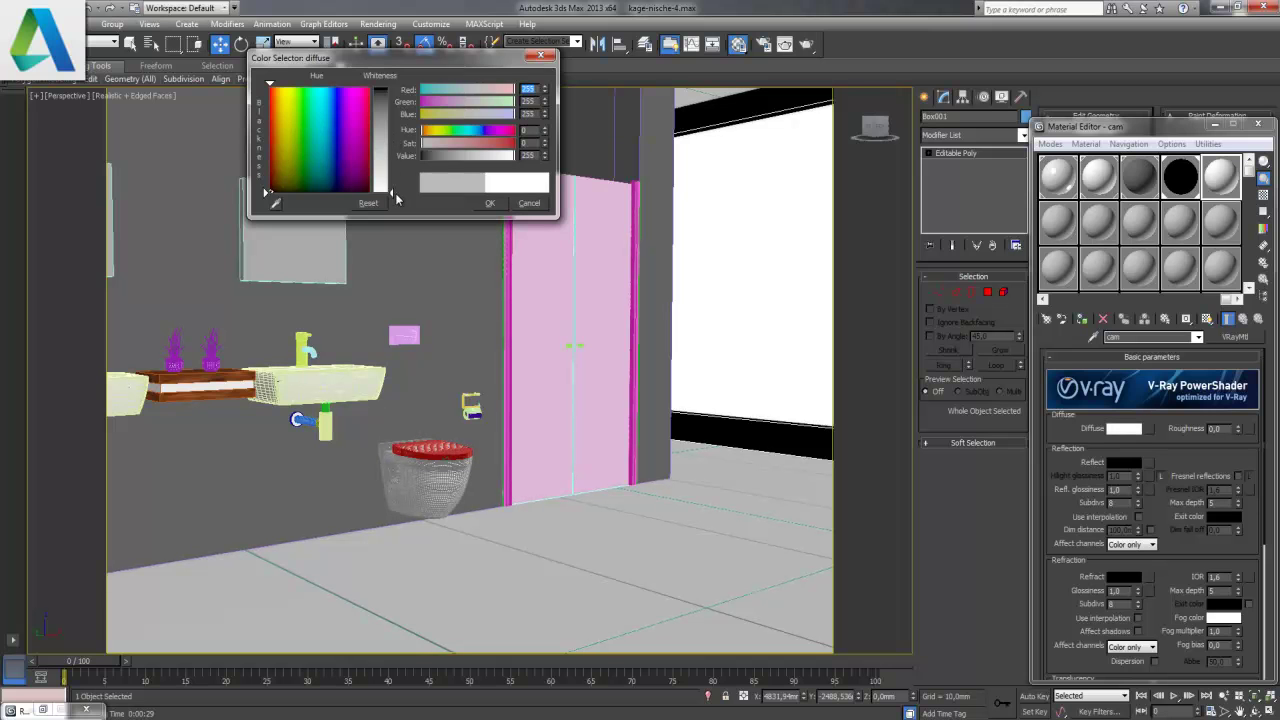
{"action": "left_click", "coordinate": [490, 203]}
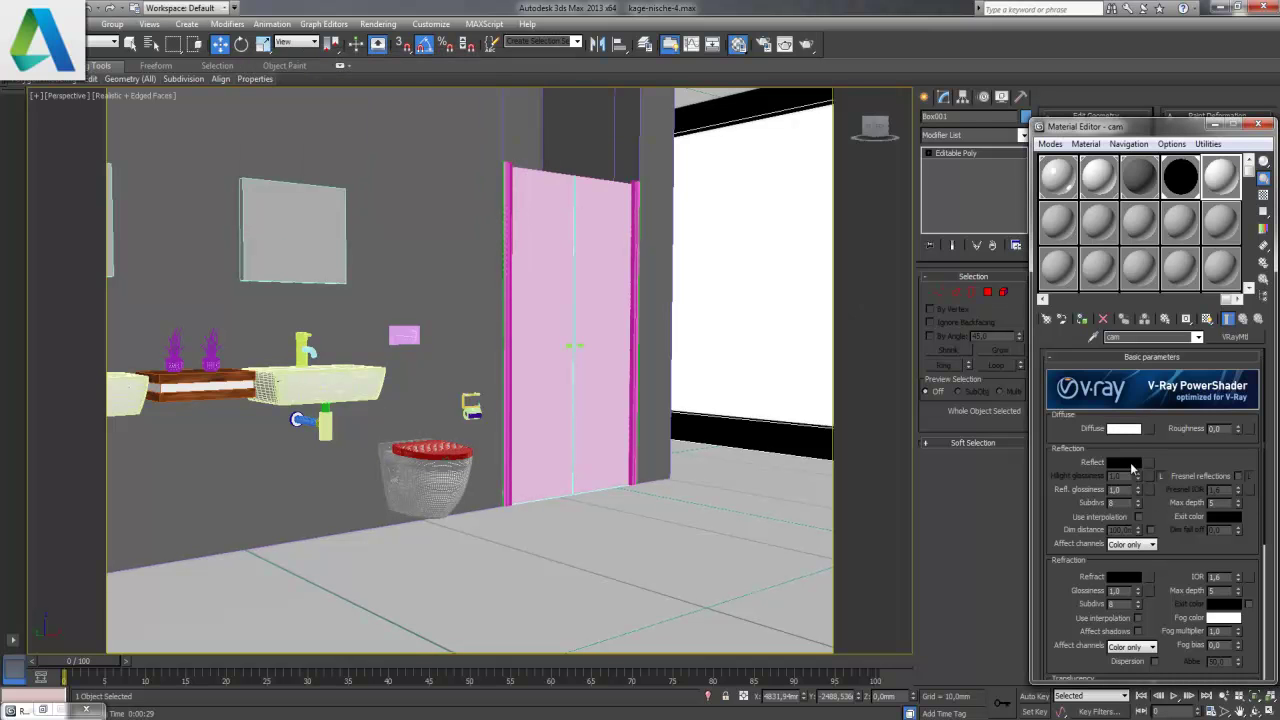
{"action": "left_click", "coordinate": [1124, 463]}
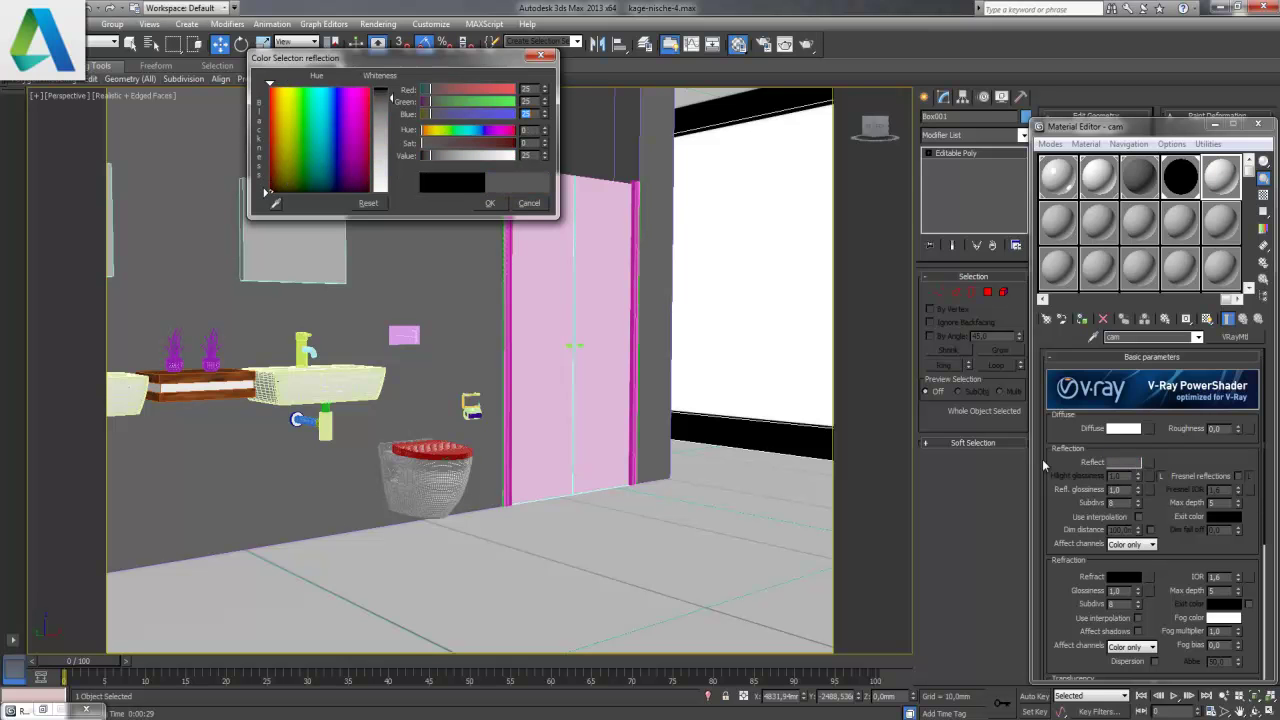
{"action": "left_click", "coordinate": [490, 203]}
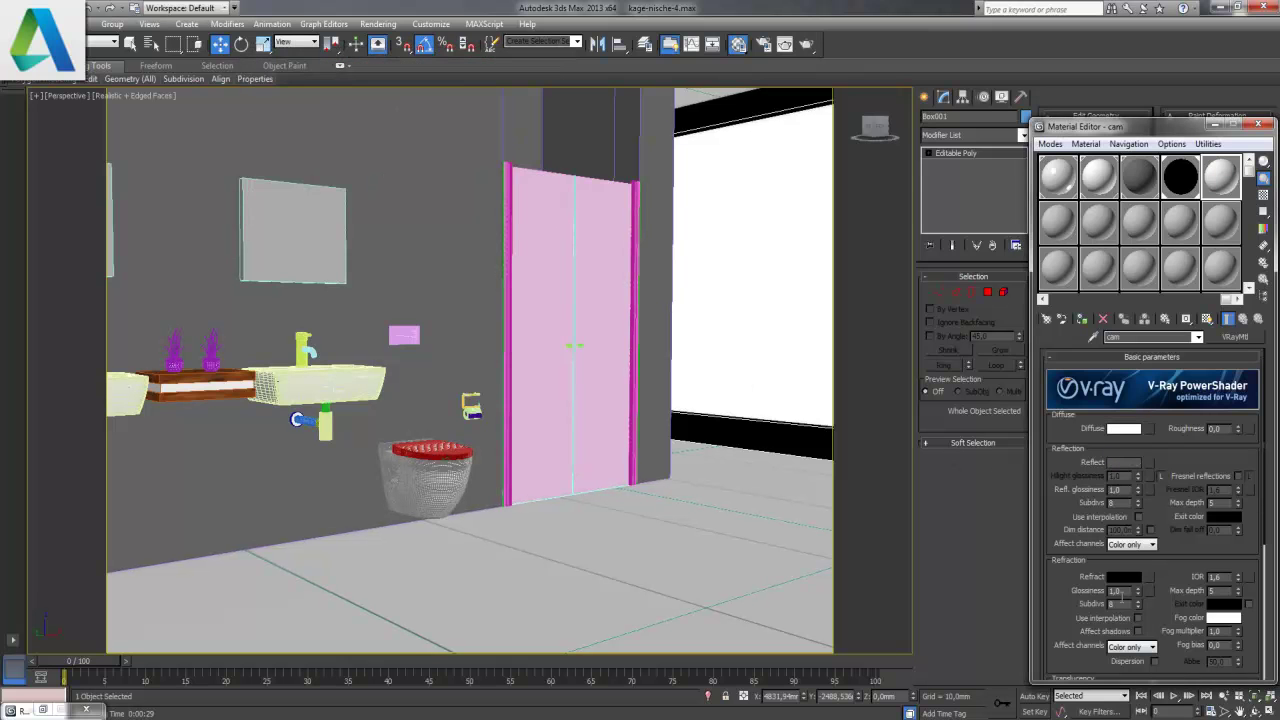
{"action": "left_click", "coordinate": [1123, 578]}
{"action": "left_click_drag", "start_coordinate": [394, 89], "coordinate": [394, 191]}
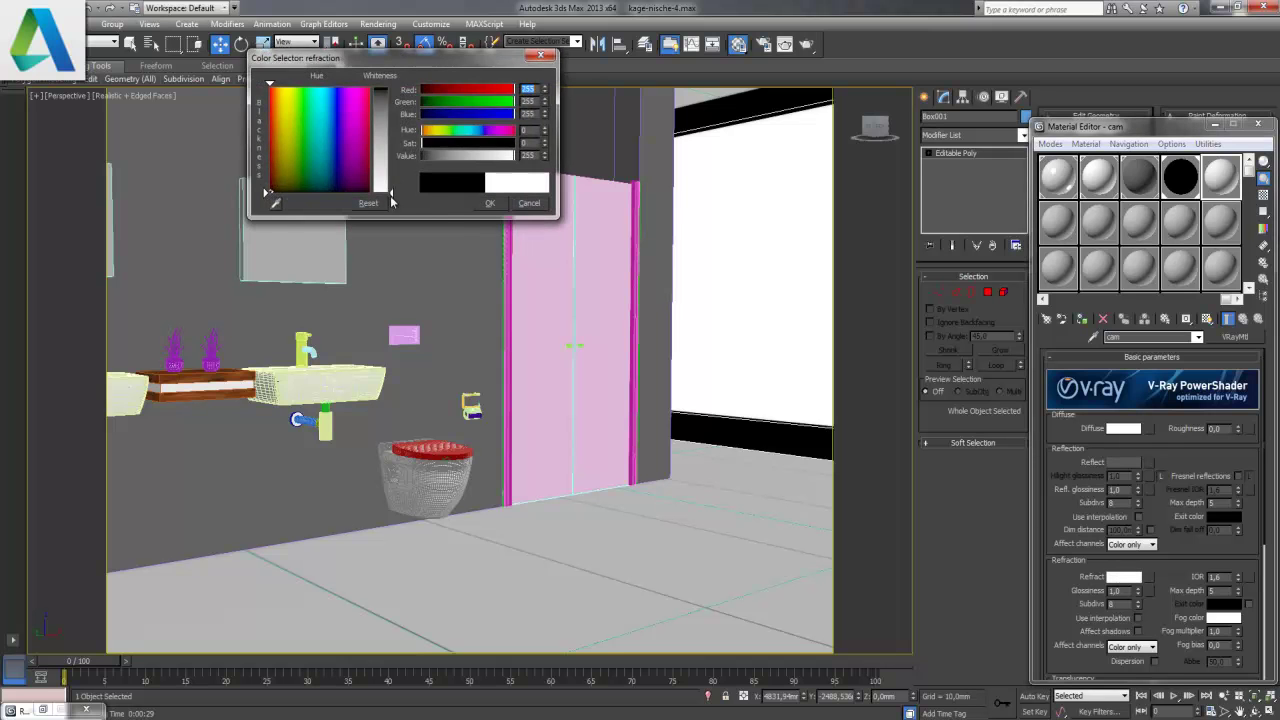
{"action": "left_click", "coordinate": [490, 203]}
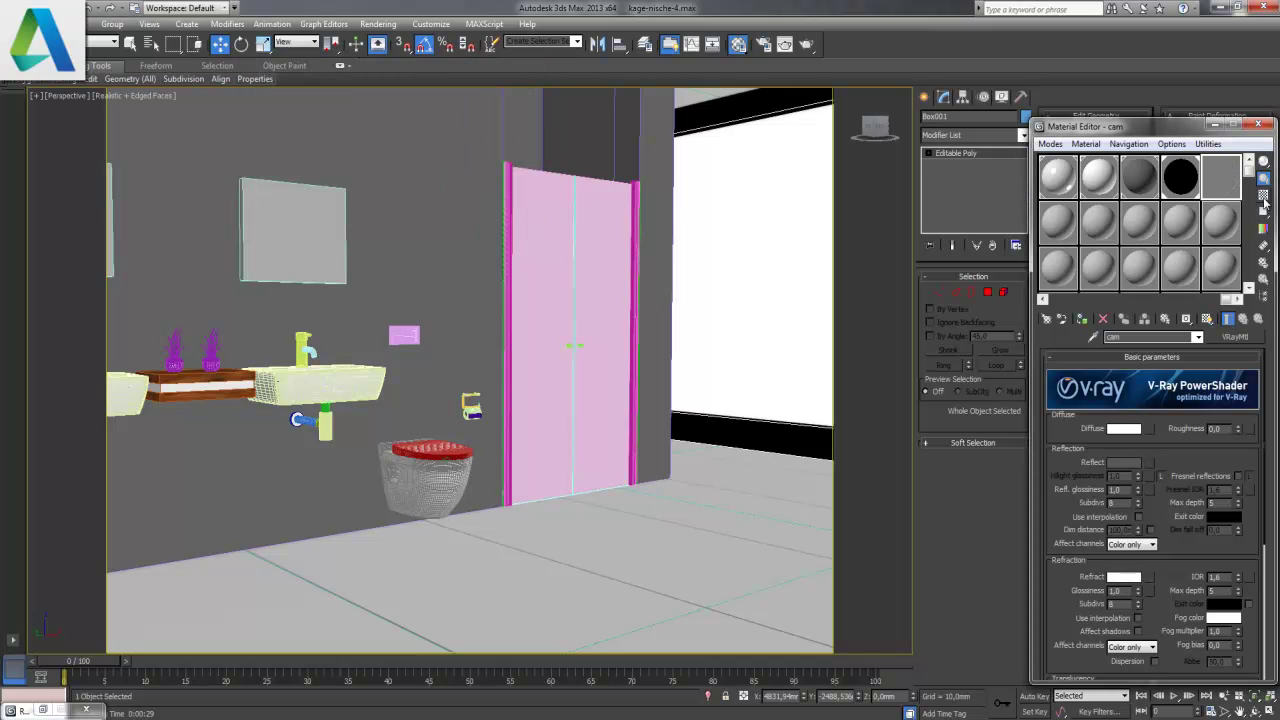
- Turn on the sample background and unlock Hilight glossiness at 0,85
{"action": "left_click", "coordinate": [1263, 197]}
{"action": "left_click", "coordinate": [1160, 477]}
{"action": "type", "text": "0,85"}
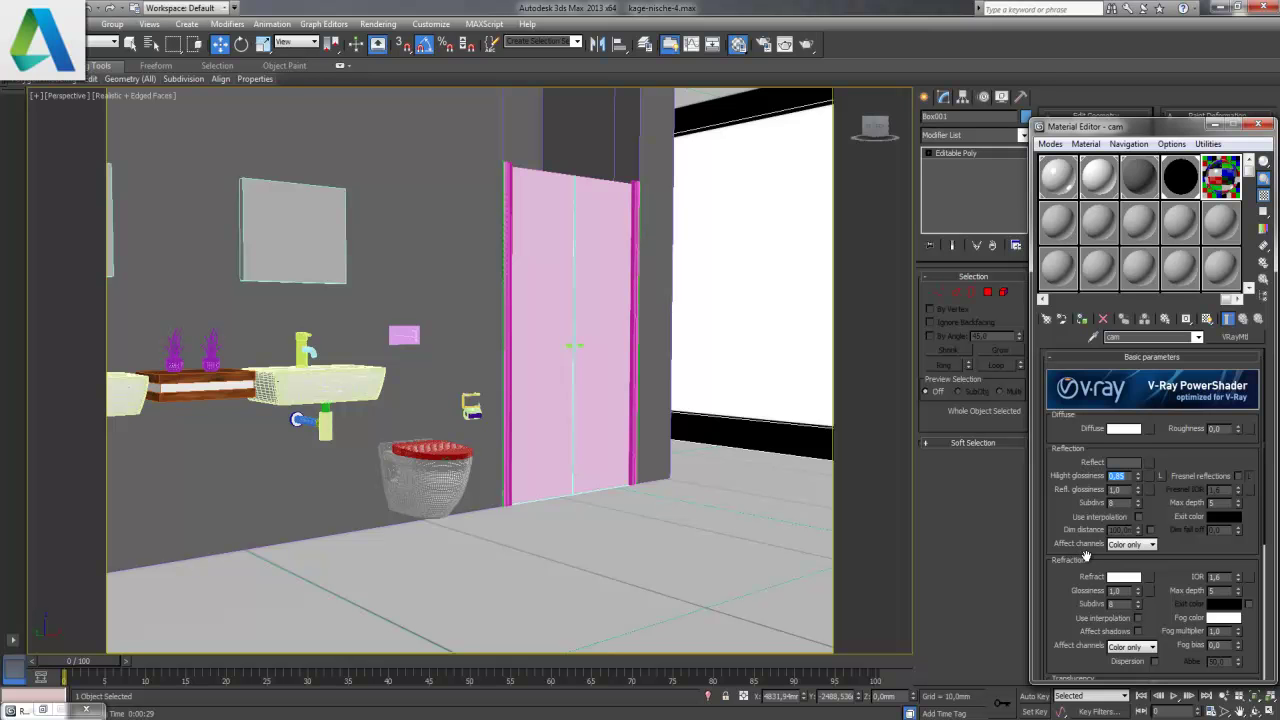
{"action": "scroll", "coordinate": [1059, 615], "scroll_direction": "down", "scroll_amount": 1}
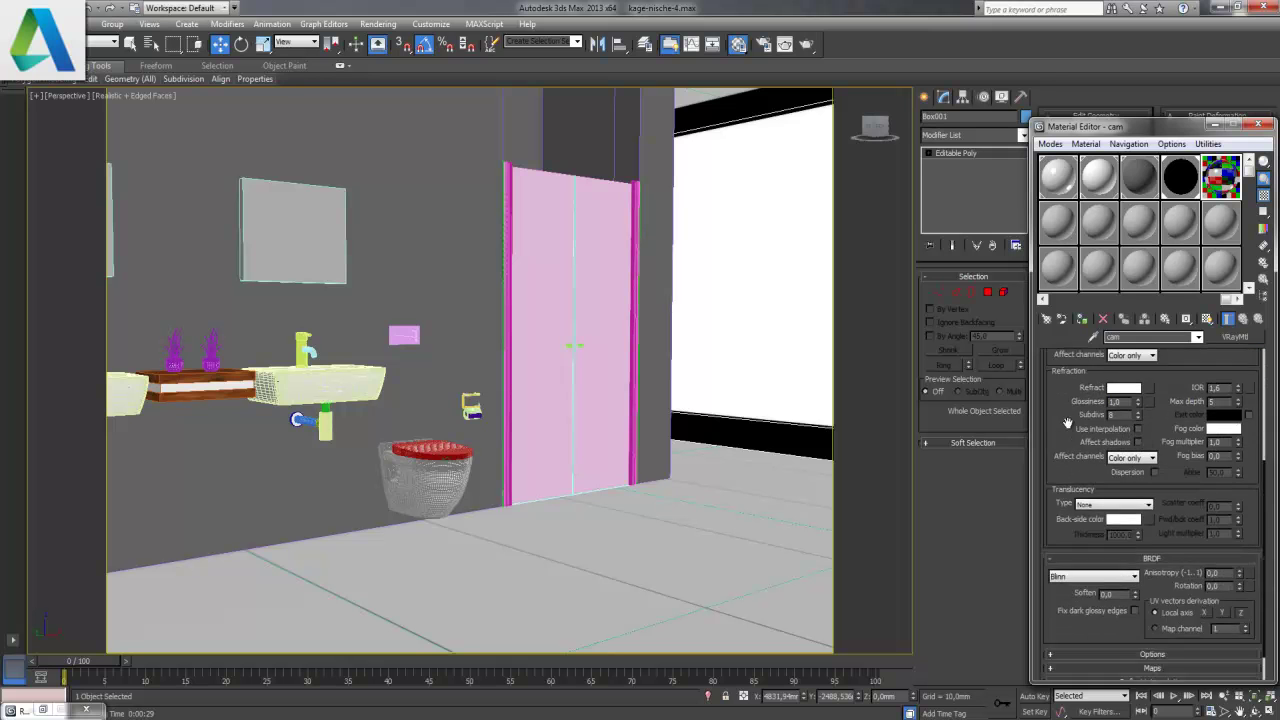
- Open the shower door group and assign cam glass to its panels, replacing the same-named material
{"action": "left_click", "coordinate": [541, 259]}
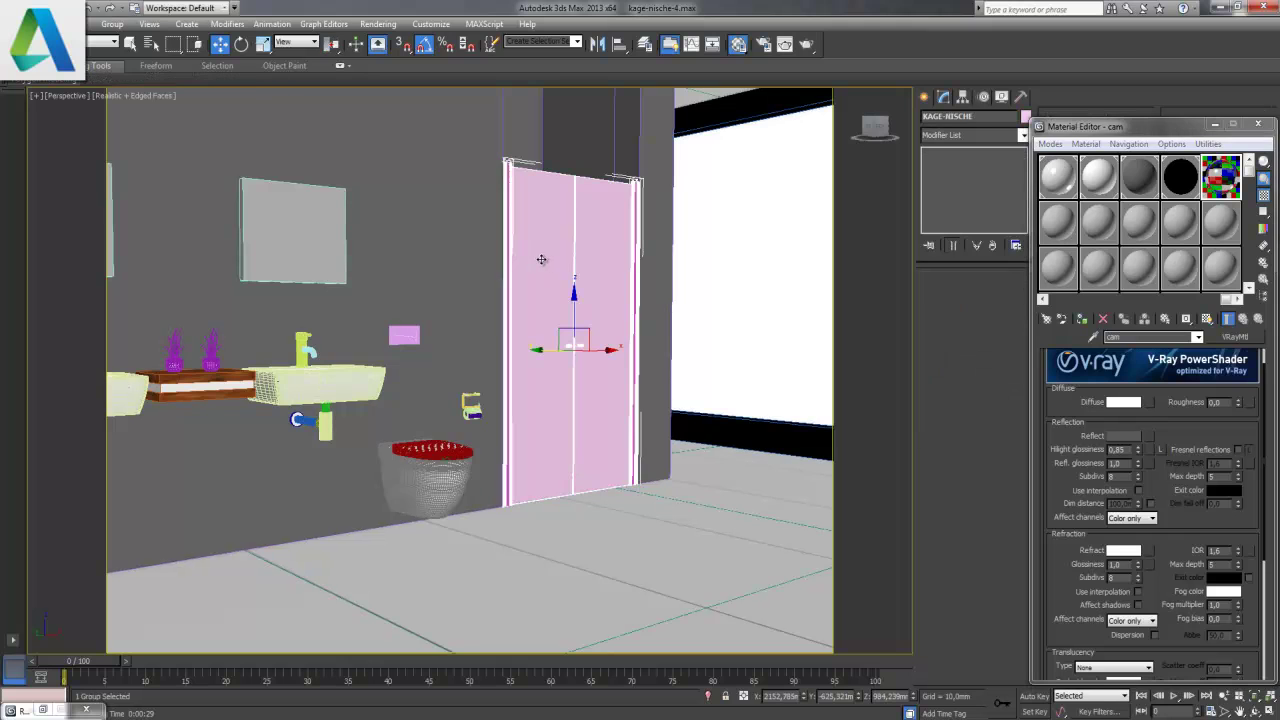
{"action": "left_click", "coordinate": [112, 23]}
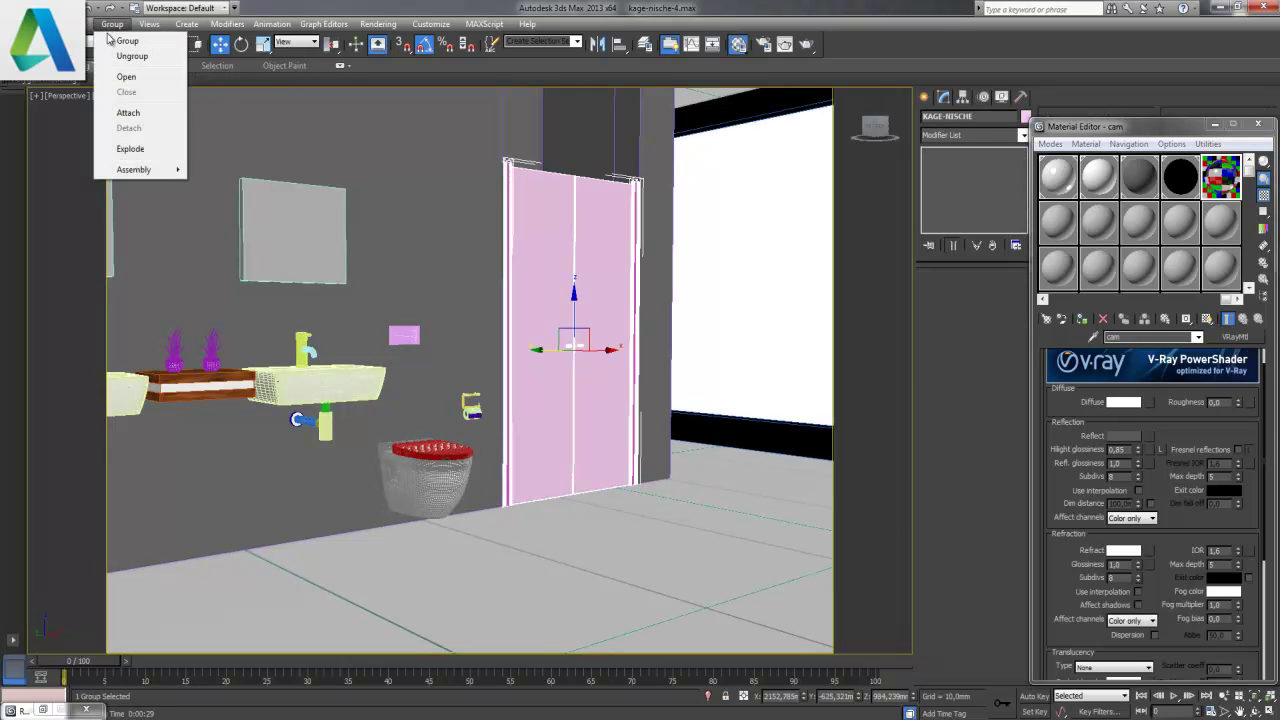
{"action": "left_click", "coordinate": [127, 78]}
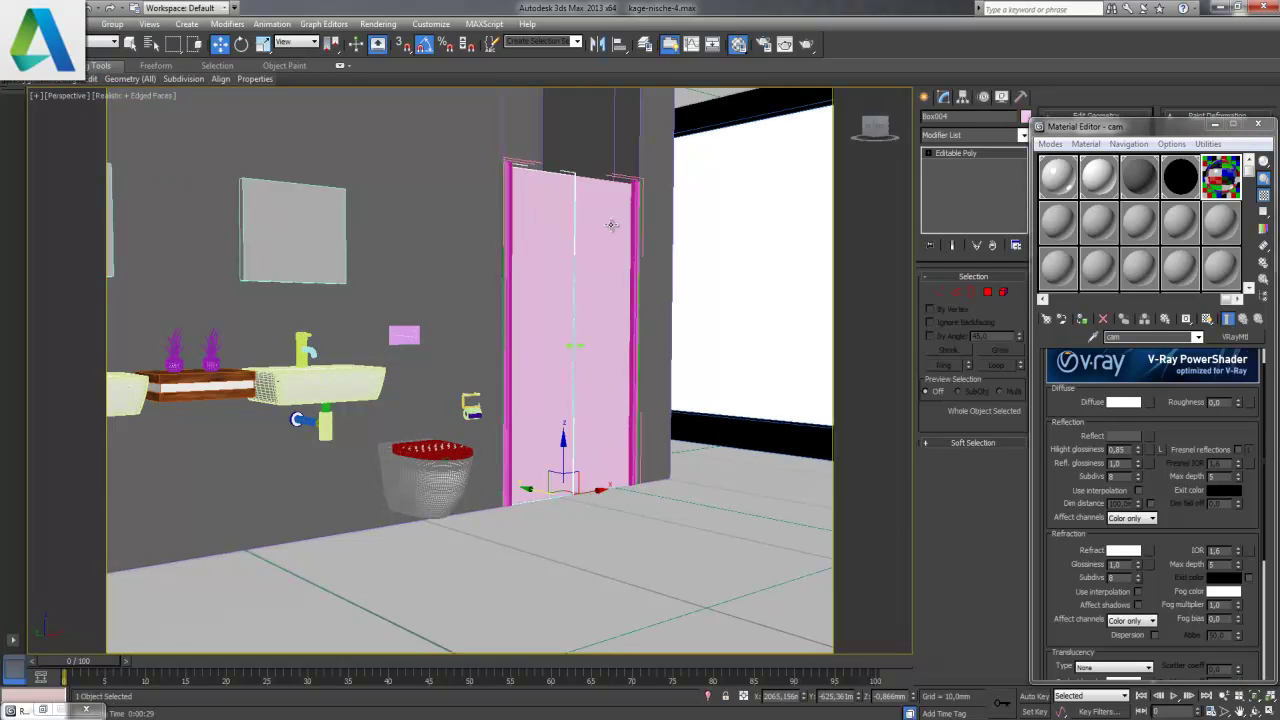
{"action": "left_click", "coordinate": [1083, 318]}
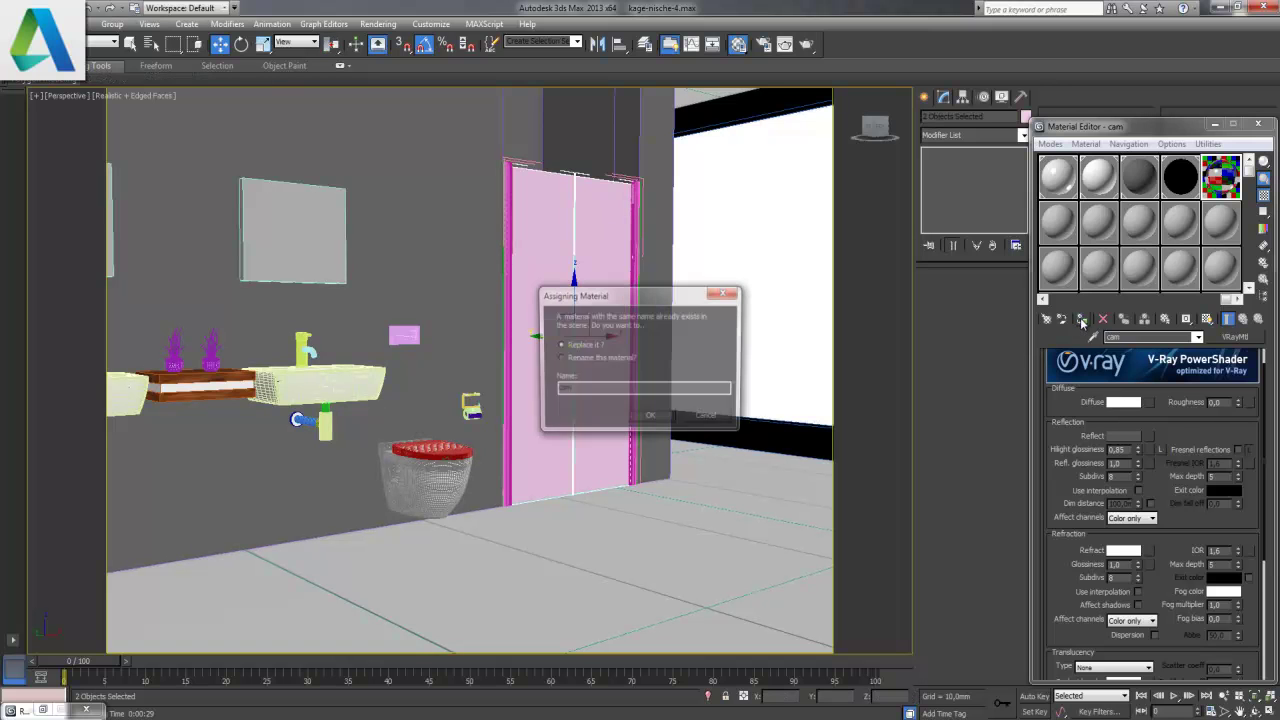
{"action": "left_click", "coordinate": [650, 418]}
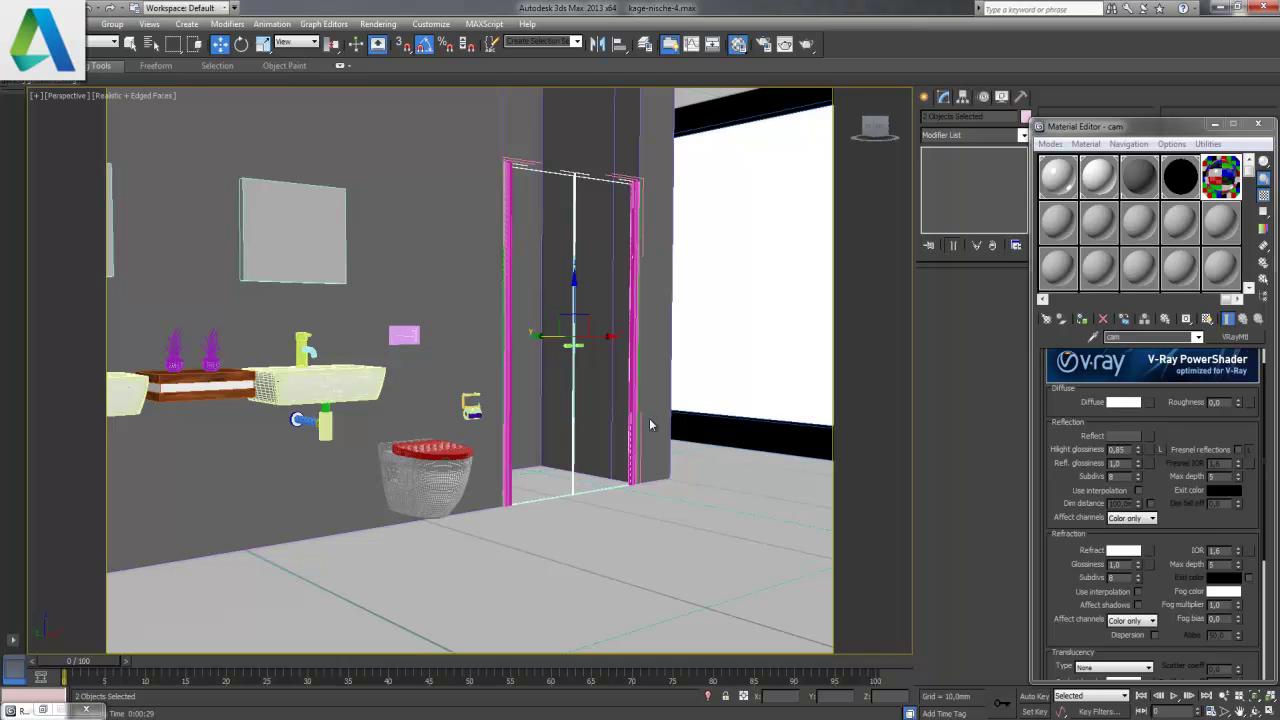
- Render a test image of the glass-door bathroom, close it, and select an unused material slot
{"action": "key", "text": "shift+q"}
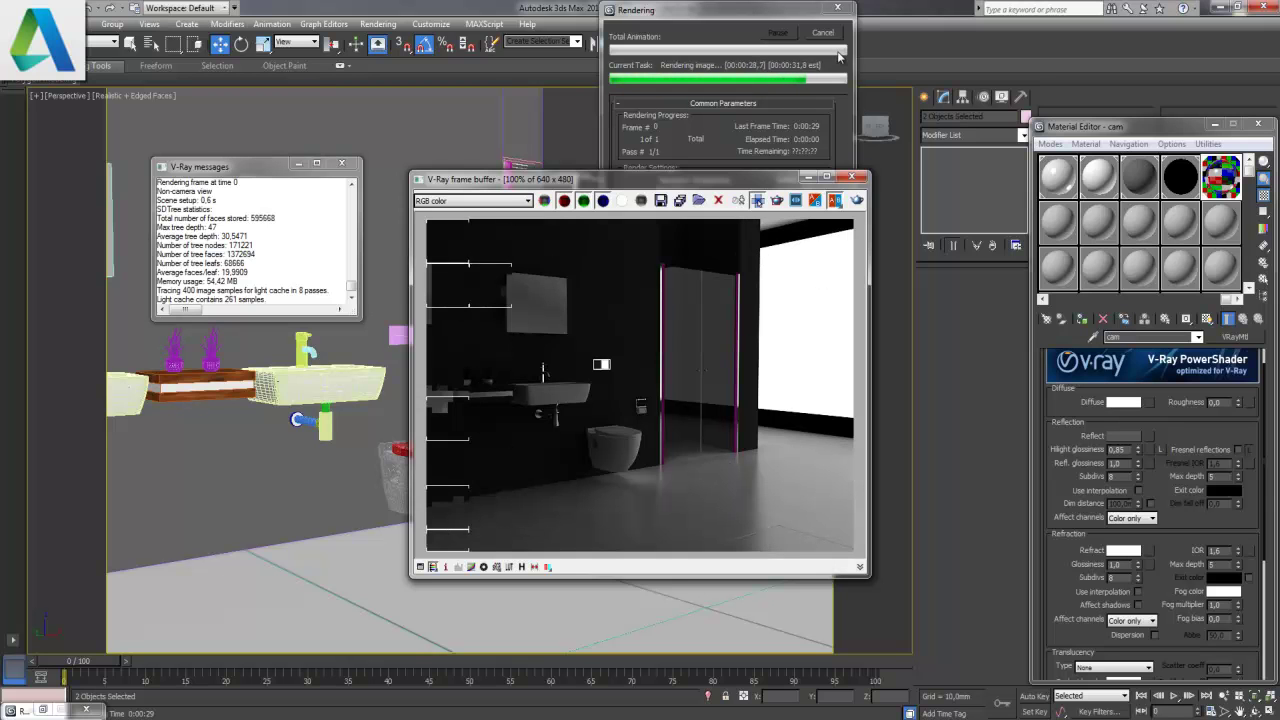
{"action": "left_click", "coordinate": [851, 177]}
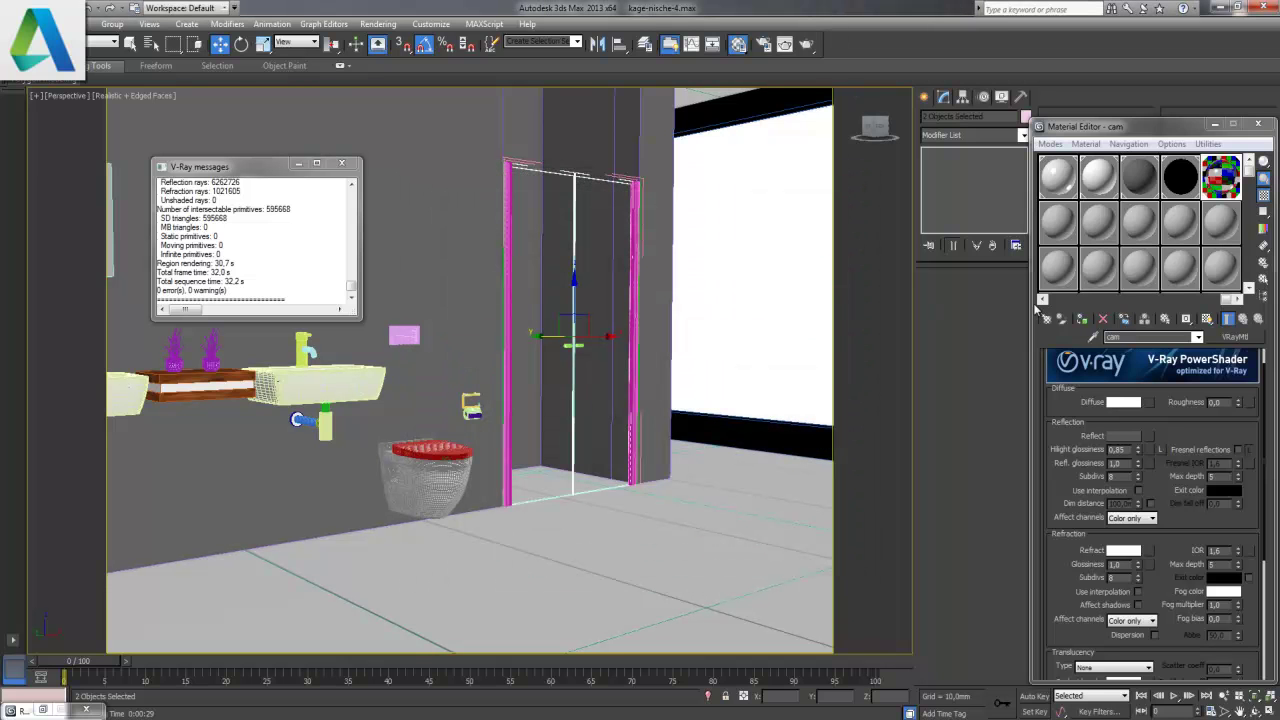
{"action": "left_click", "coordinate": [1043, 299]}
{"action": "left_click", "coordinate": [1065, 229]}
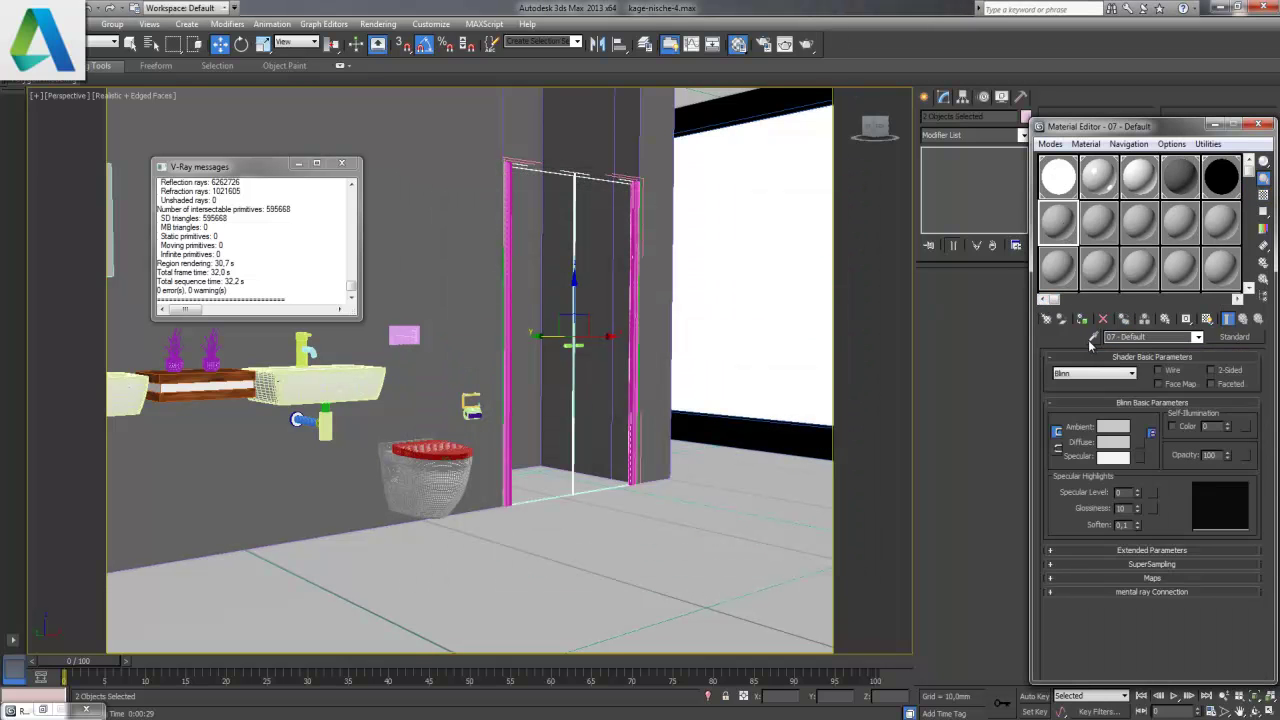
- Pick the 13 - Default material from the scene and zoom in on the shower door frame
{"action": "left_click", "coordinate": [1093, 338]}
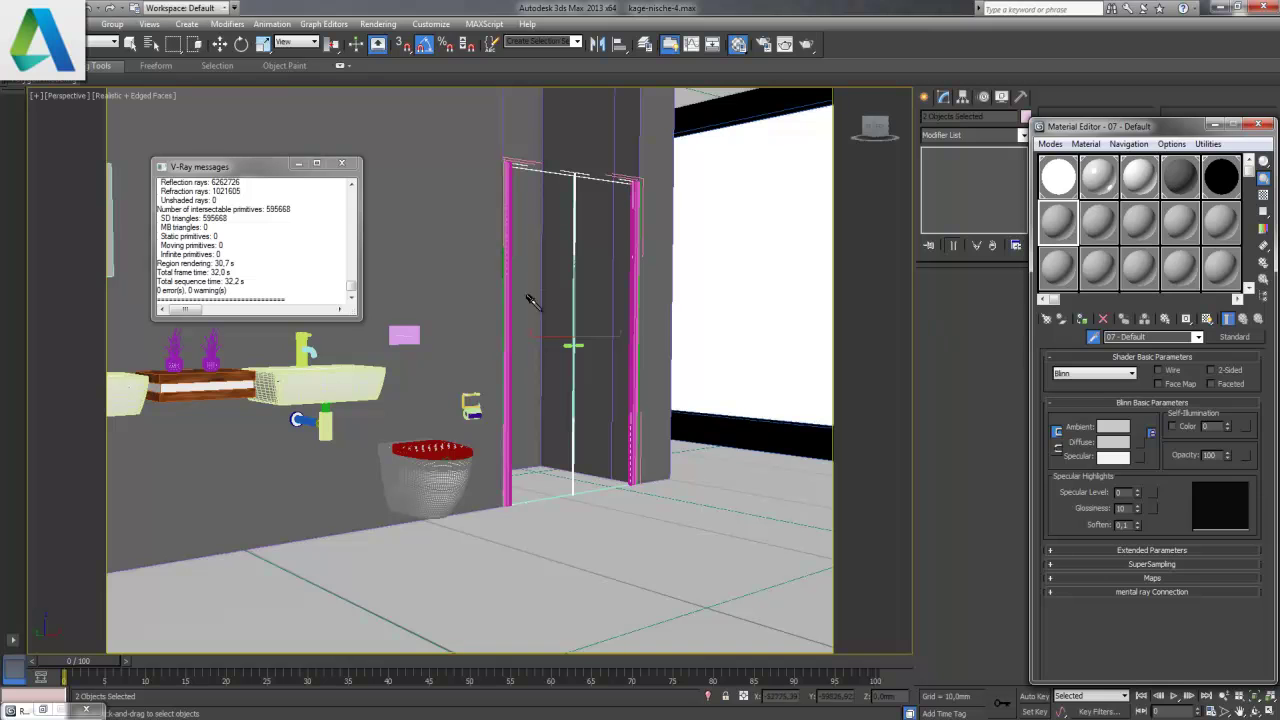
{"action": "left_click", "coordinate": [493, 197]}
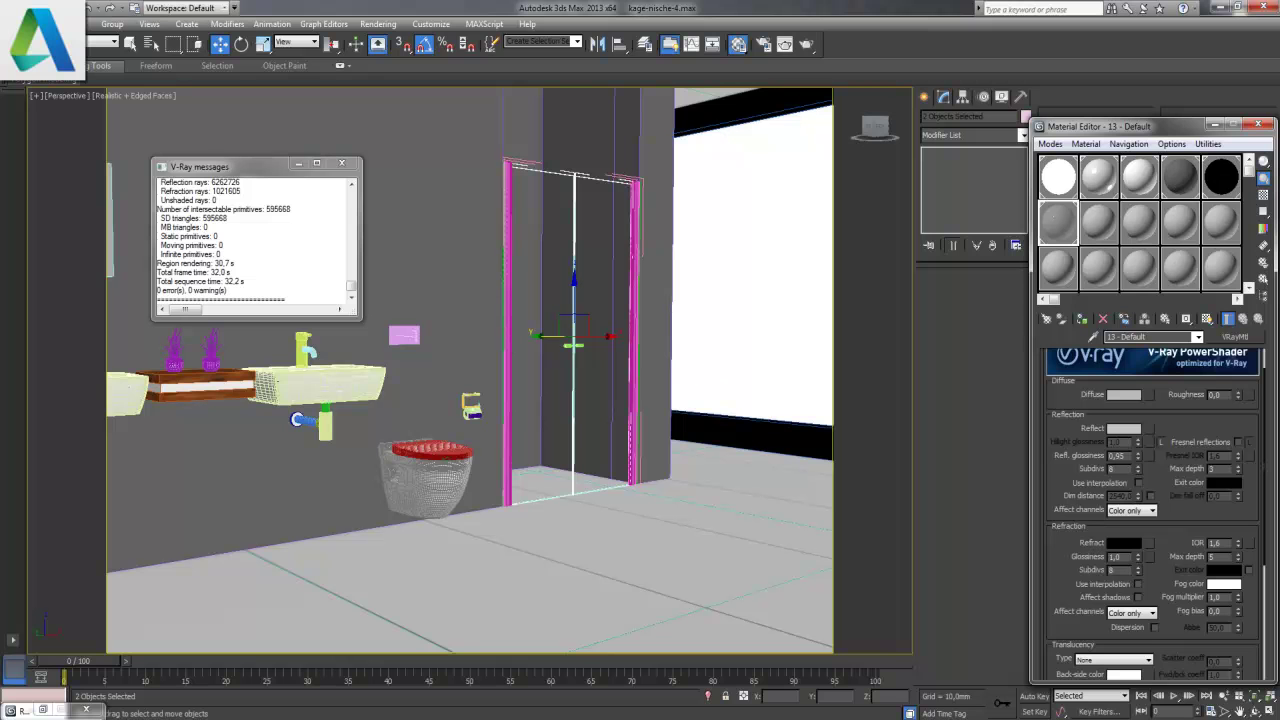
{"action": "left_click", "coordinate": [1225, 695]}
{"action": "left_click_drag", "start_coordinate": [588, 430], "coordinate": [597, 405]}
{"action": "mouse_move", "coordinate": [702, 257]}
{"action": "middle_mouse_down"}
{"action": "mouse_move", "coordinate": [581, 396]}
{"action": "mouse_move", "coordinate": [606, 423]}
{"action": "middle_mouse_up"}
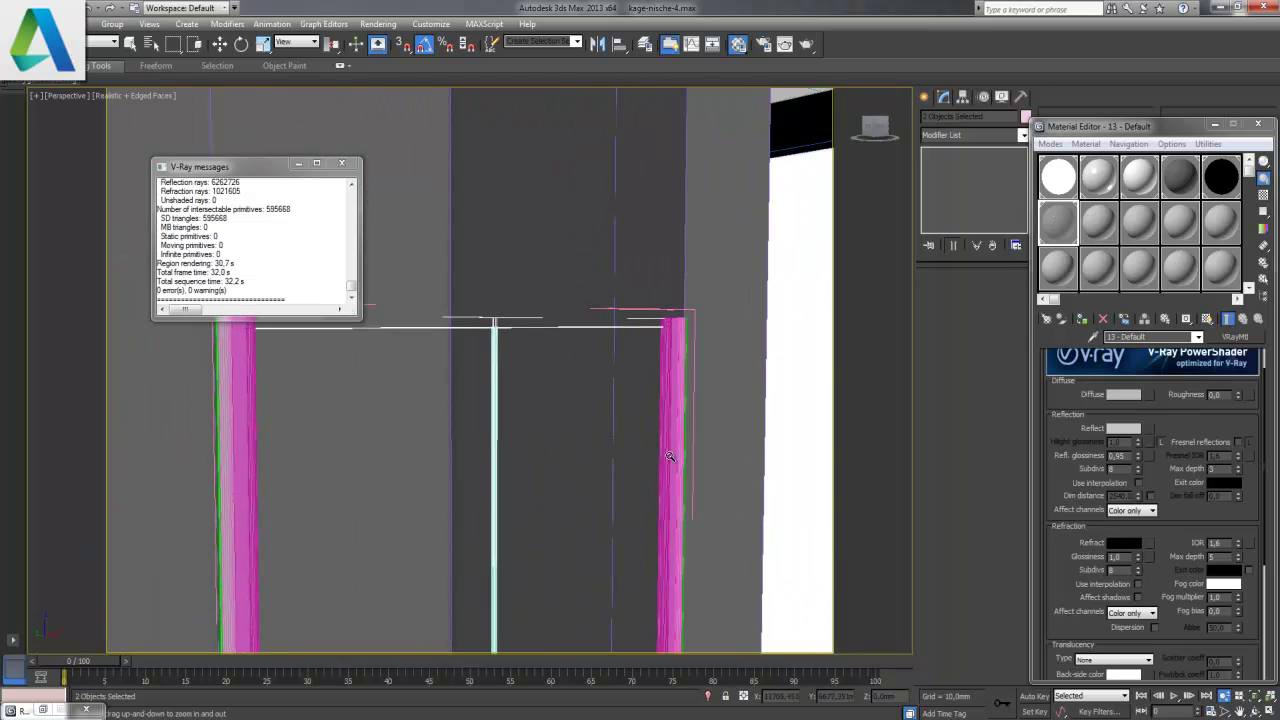
{"action": "left_click", "coordinate": [341, 163]}
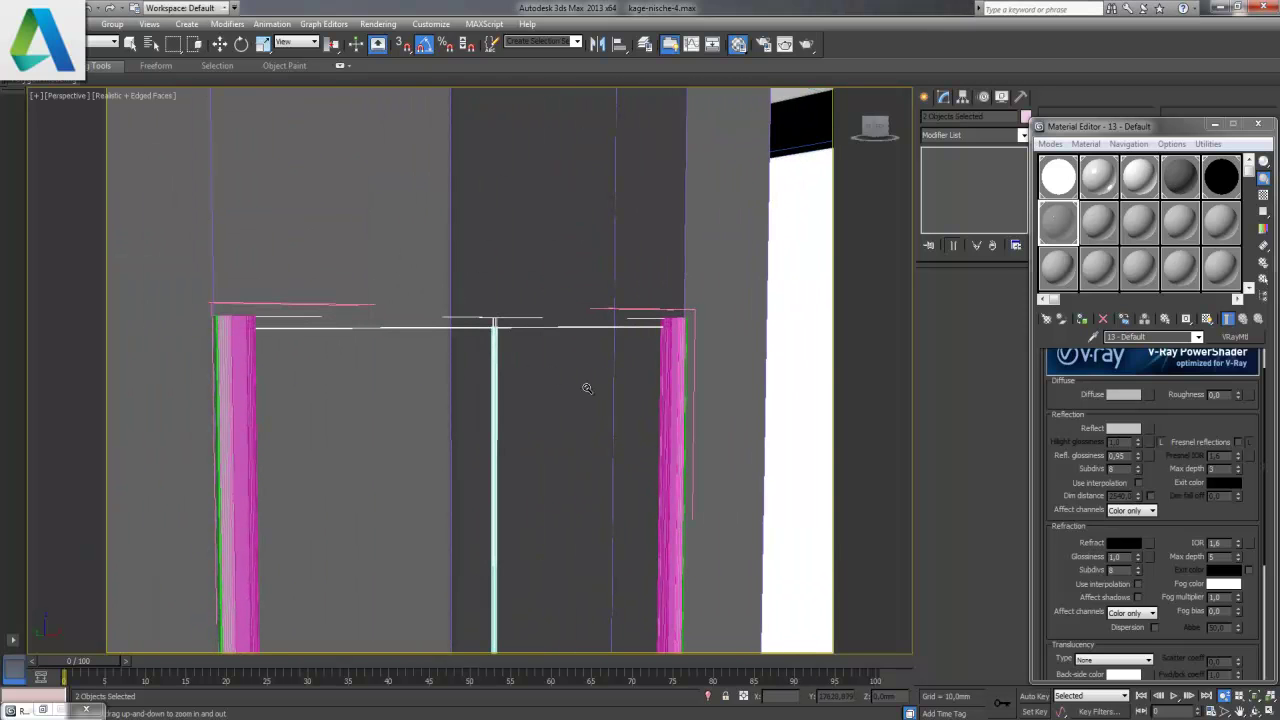
{"action": "left_click_drag", "start_coordinate": [660, 413], "coordinate": [631, 410]}
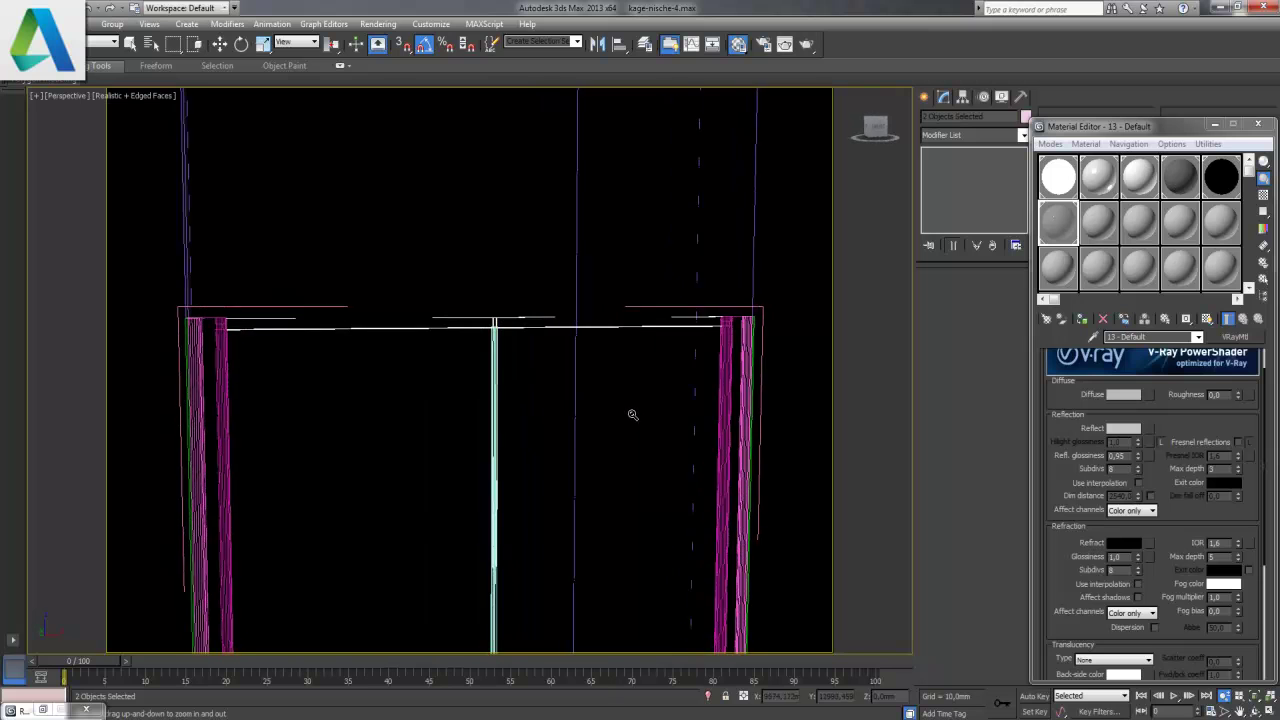
{"action": "middle_click_drag", "start_coordinate": [548, 437], "coordinate": [564, 414]}
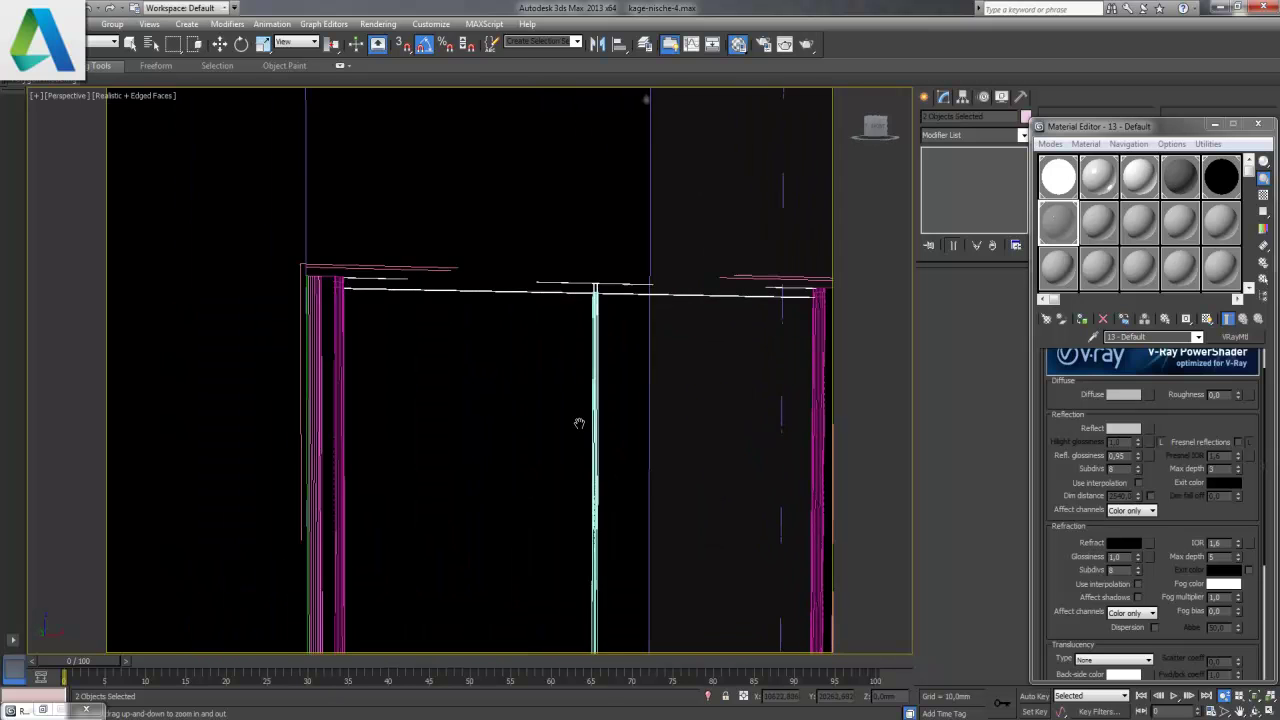
- Open the left pillar group, select its parts, and assign the material to the right pillars
{"action": "key", "text": "w"}
{"action": "left_click", "coordinate": [278, 286]}
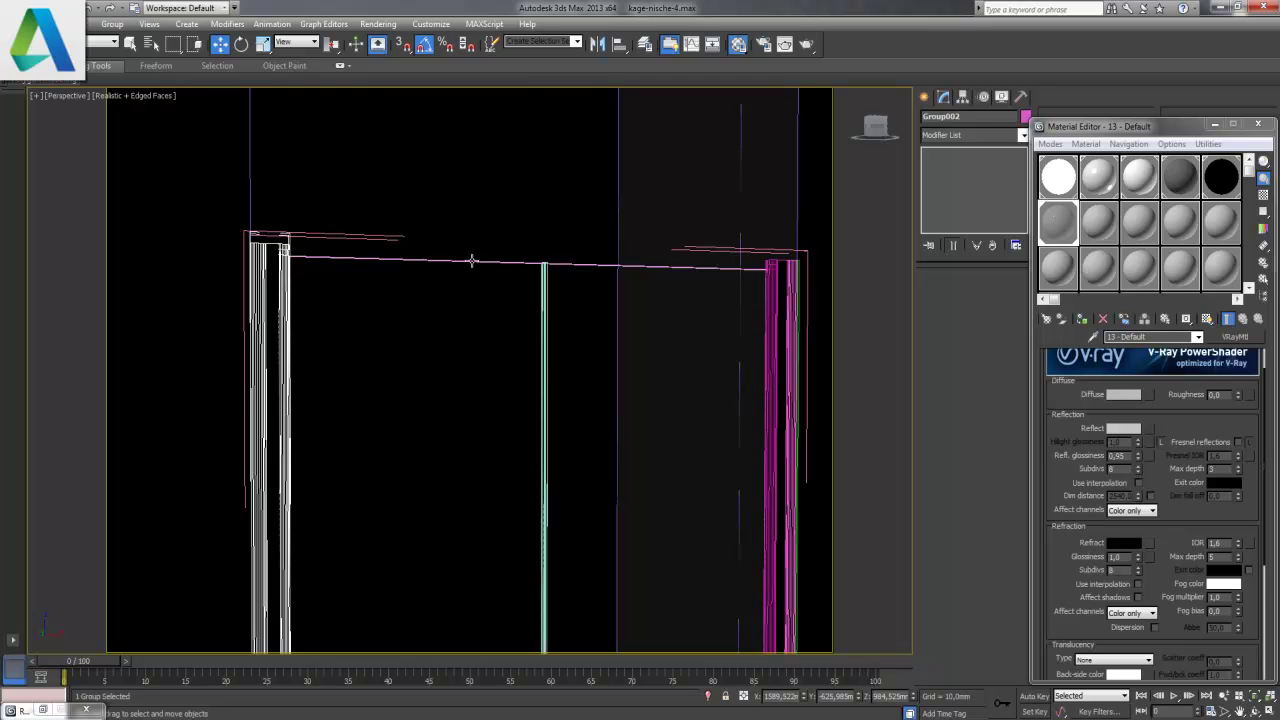
{"action": "left_click", "coordinate": [112, 23]}
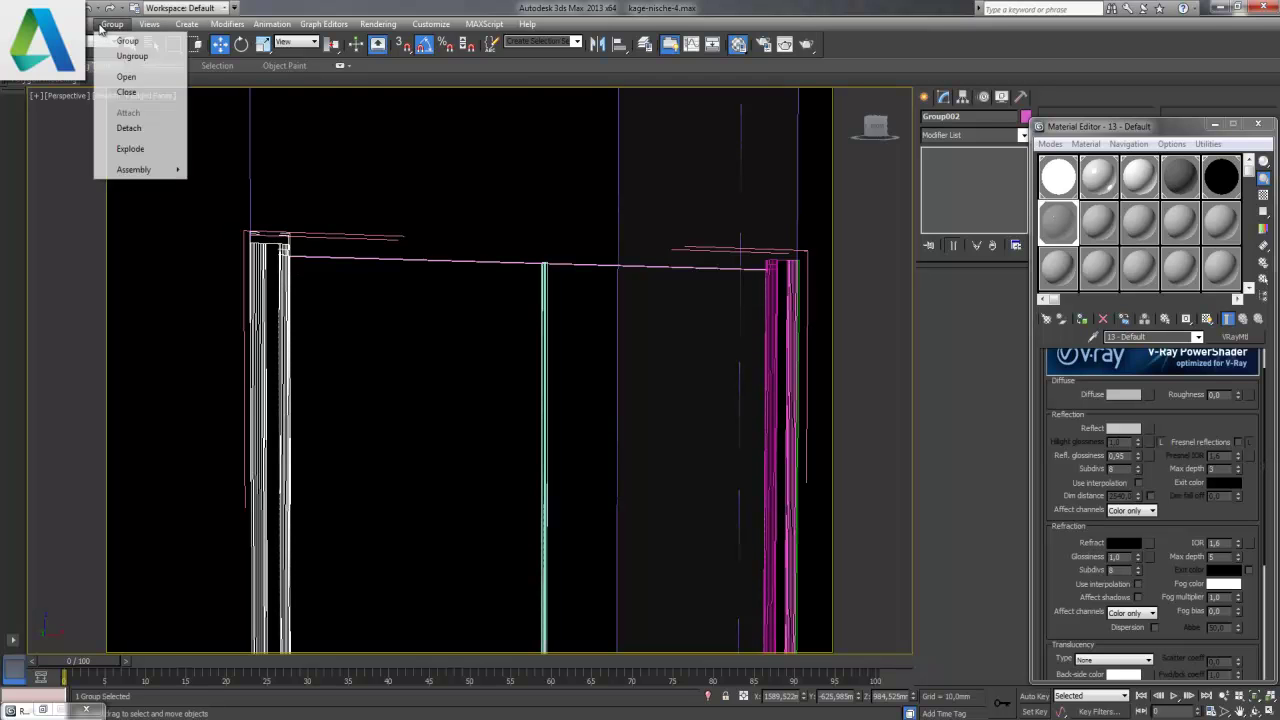
{"action": "left_click", "coordinate": [126, 77]}
{"action": "left_click", "coordinate": [268, 288]}
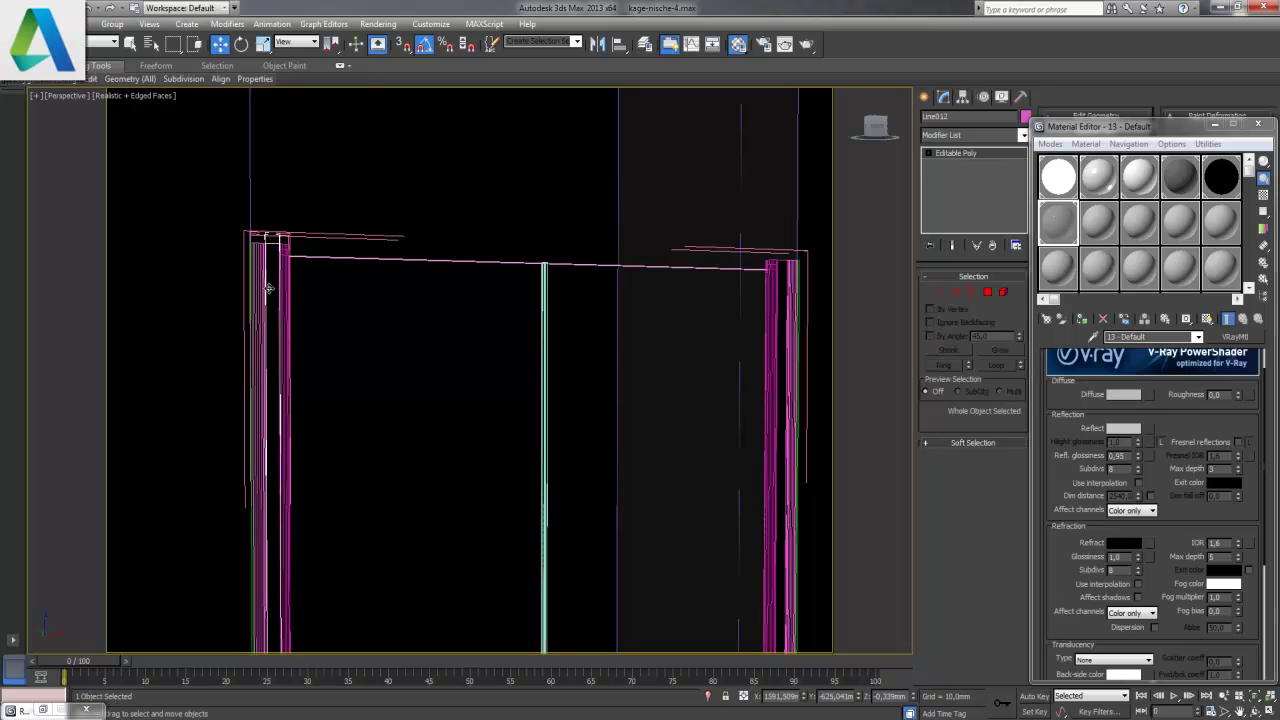
{"action": "left_click", "coordinate": [282, 285], "text": "ctrl"}
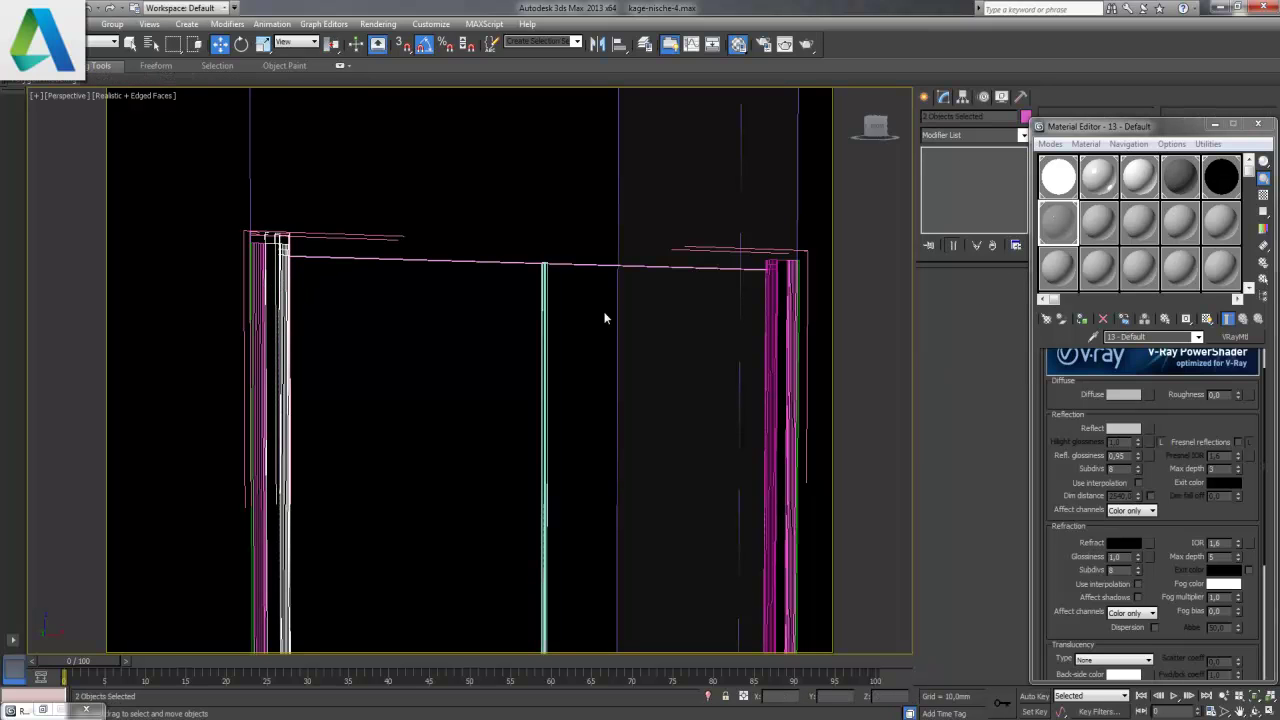
{"action": "left_click", "coordinate": [1082, 320]}
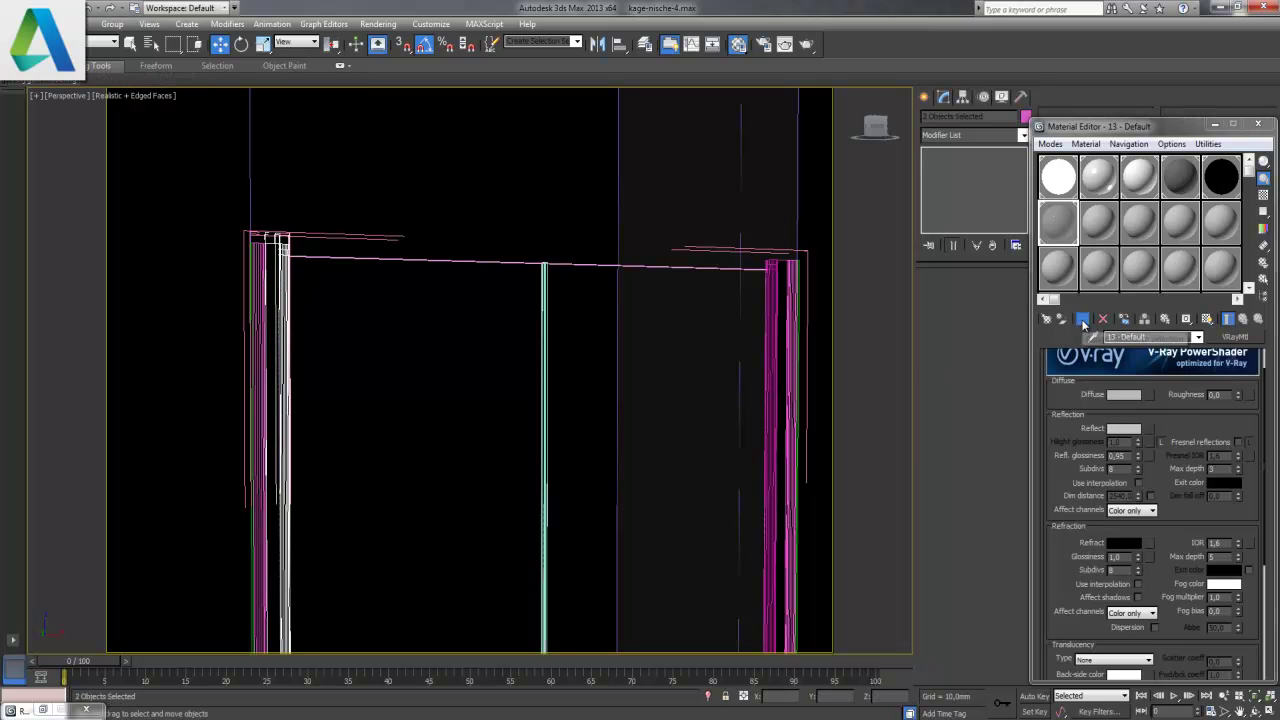
{"action": "left_click", "coordinate": [789, 285]}
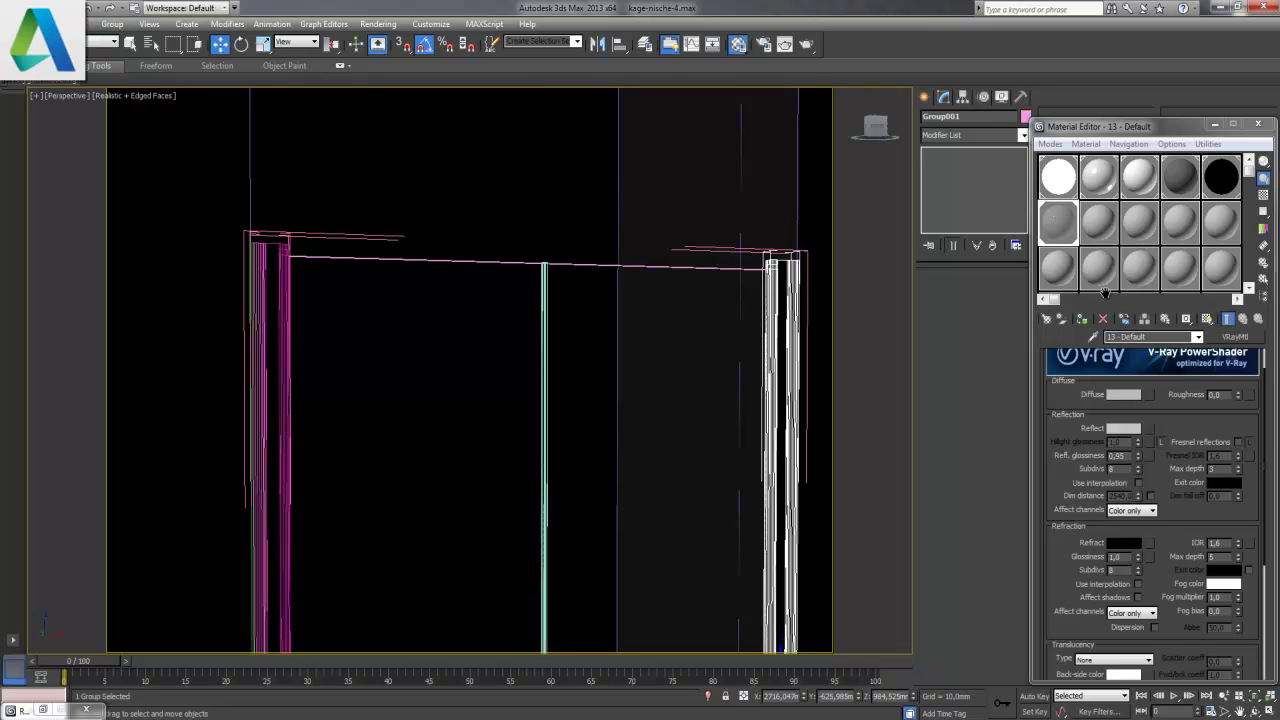
{"action": "left_click", "coordinate": [1086, 320]}
- Close the left pillar group, assign it the material, and name a fresh material 'metal'
{"action": "left_click", "coordinate": [263, 291]}
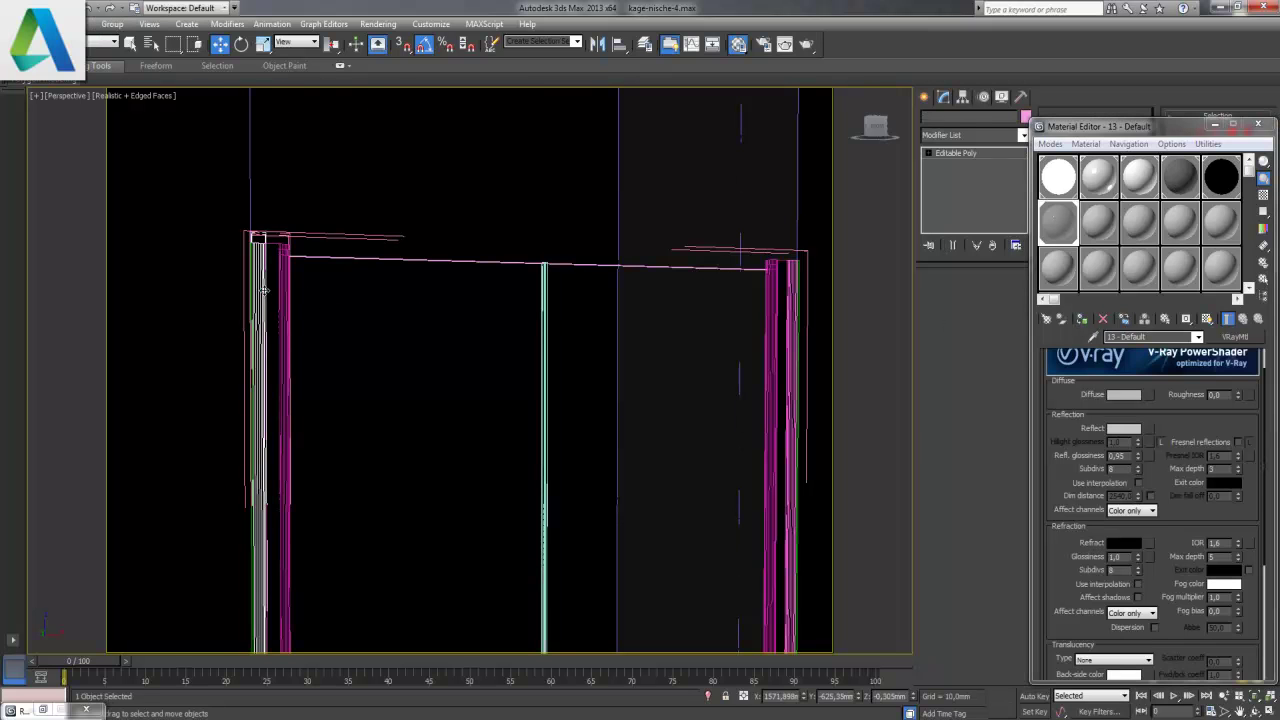
{"action": "left_click", "coordinate": [112, 23]}
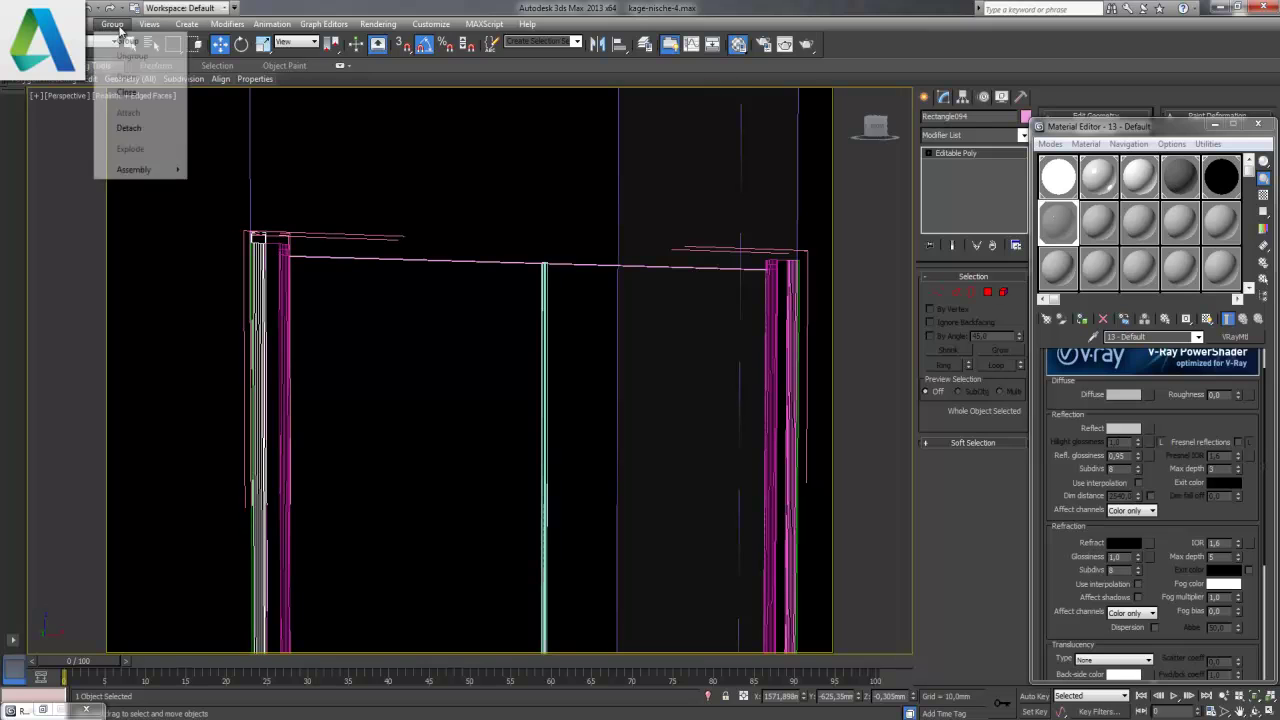
{"action": "left_click", "coordinate": [127, 91]}
{"action": "left_click", "coordinate": [1082, 319]}
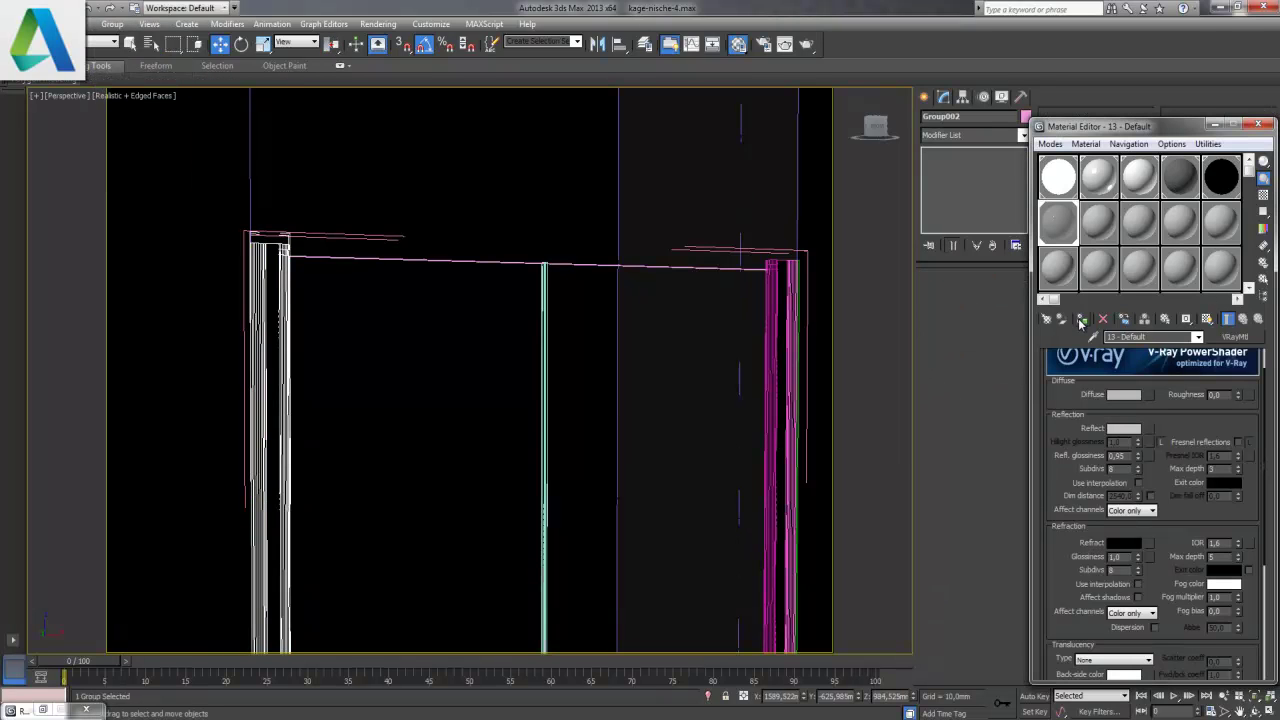
{"action": "left_click", "coordinate": [1100, 222]}
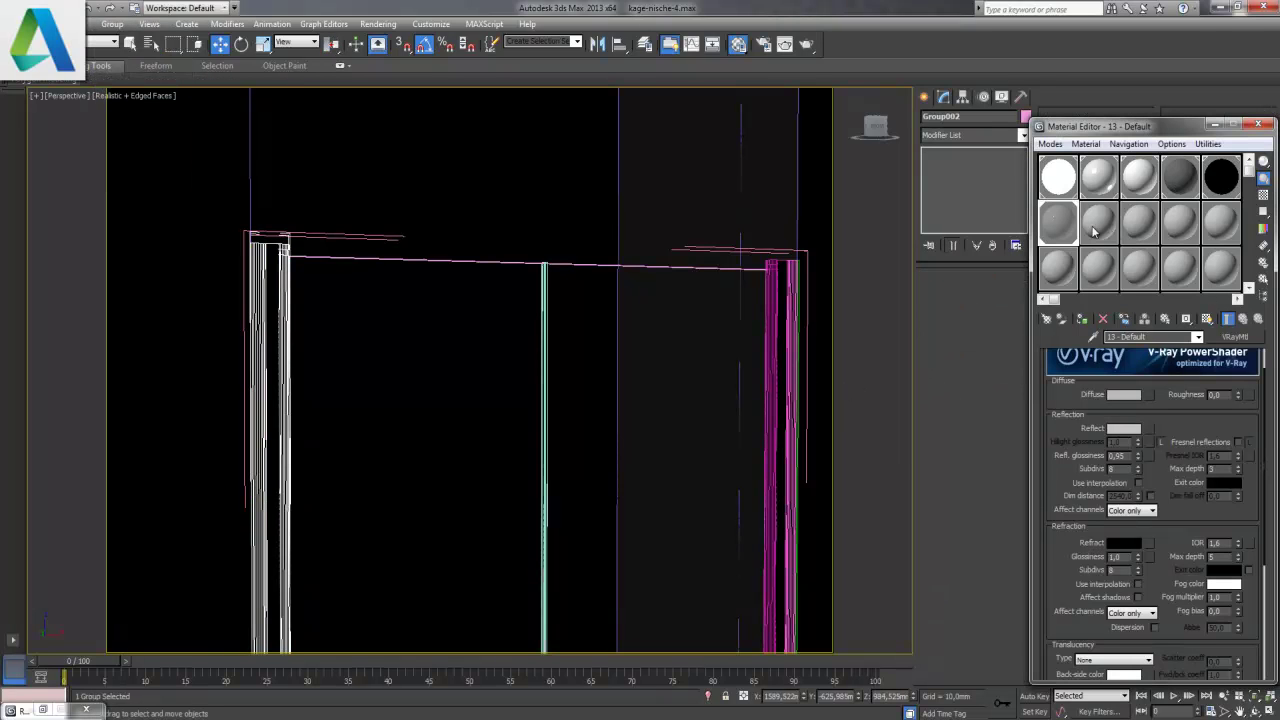
{"action": "type", "text": "metal"}
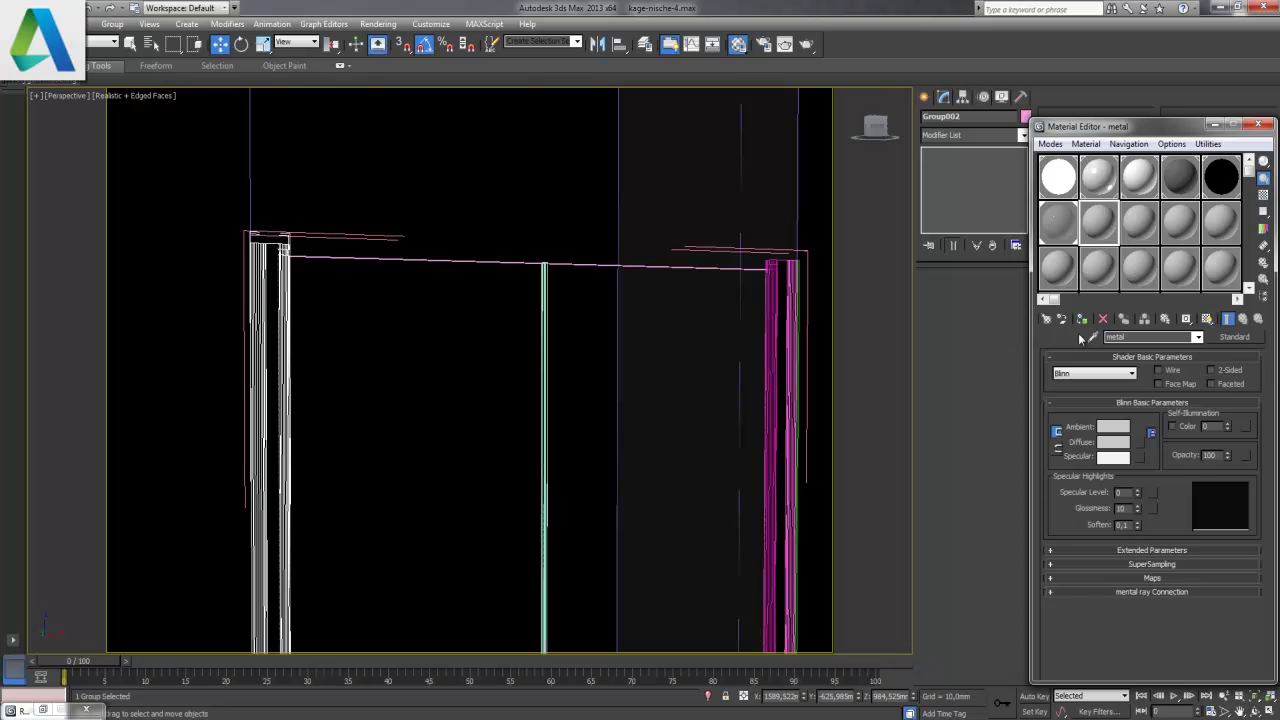
- Convert metal to a VRayMtl with pure white (255) diffuse and reflection colours
{"action": "left_click", "coordinate": [1234, 337]}
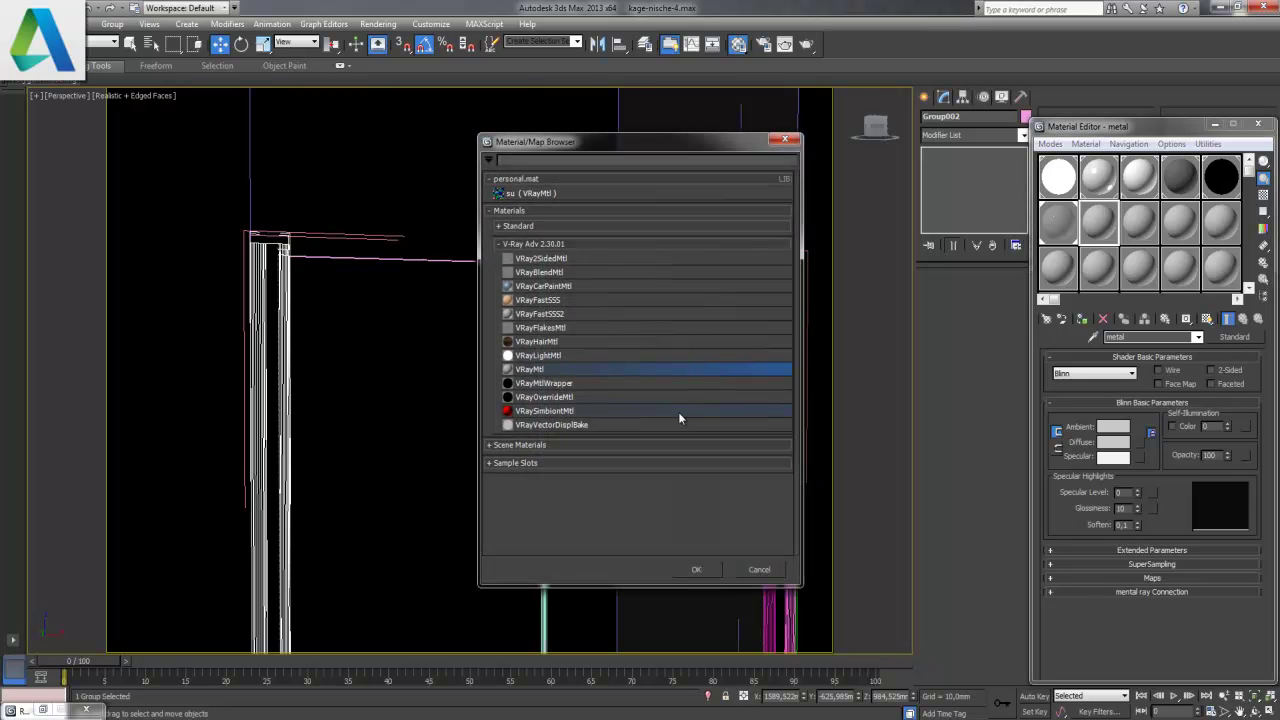
{"action": "double_click", "coordinate": [540, 369]}
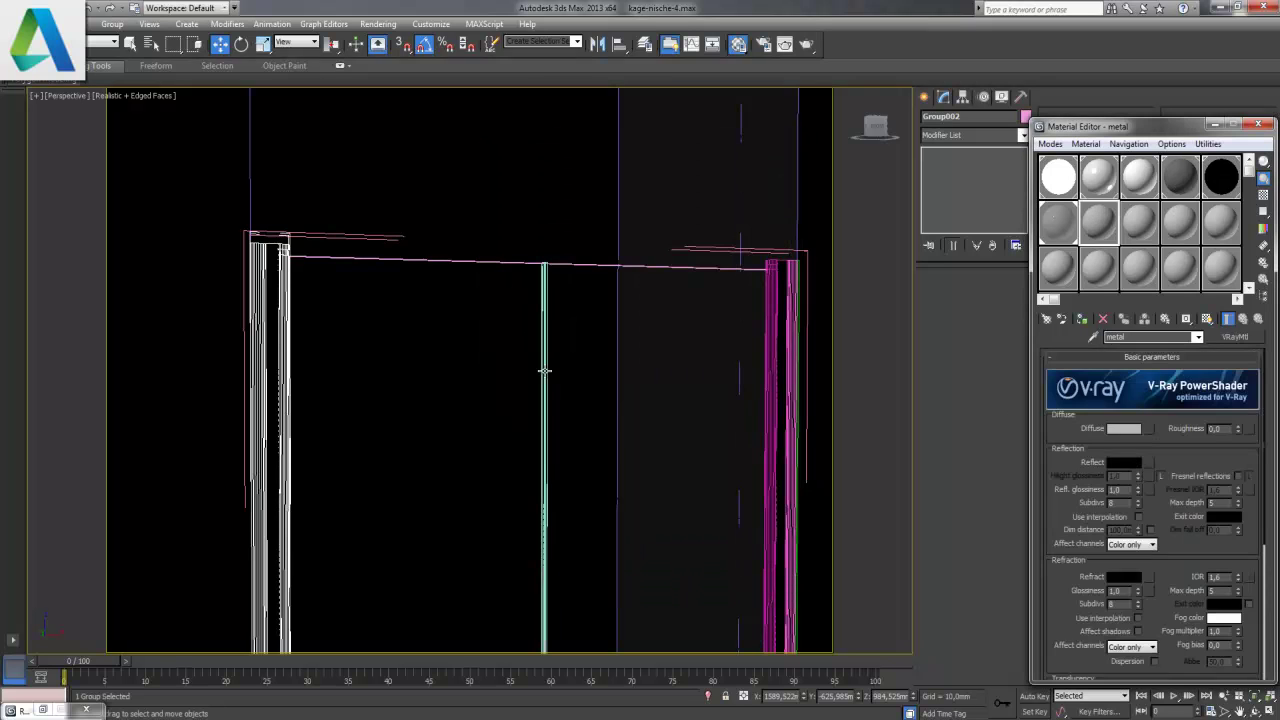
{"action": "left_click", "coordinate": [1122, 429]}
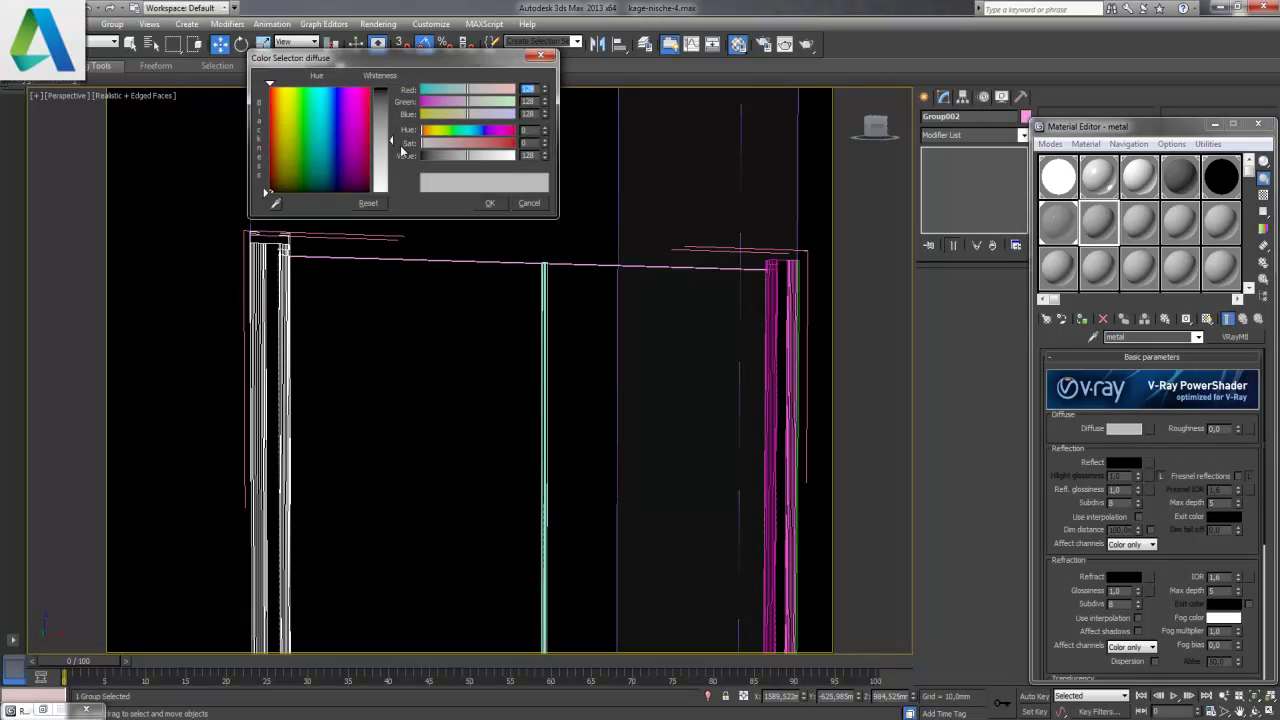
{"action": "left_click_drag", "start_coordinate": [394, 143], "coordinate": [391, 192]}
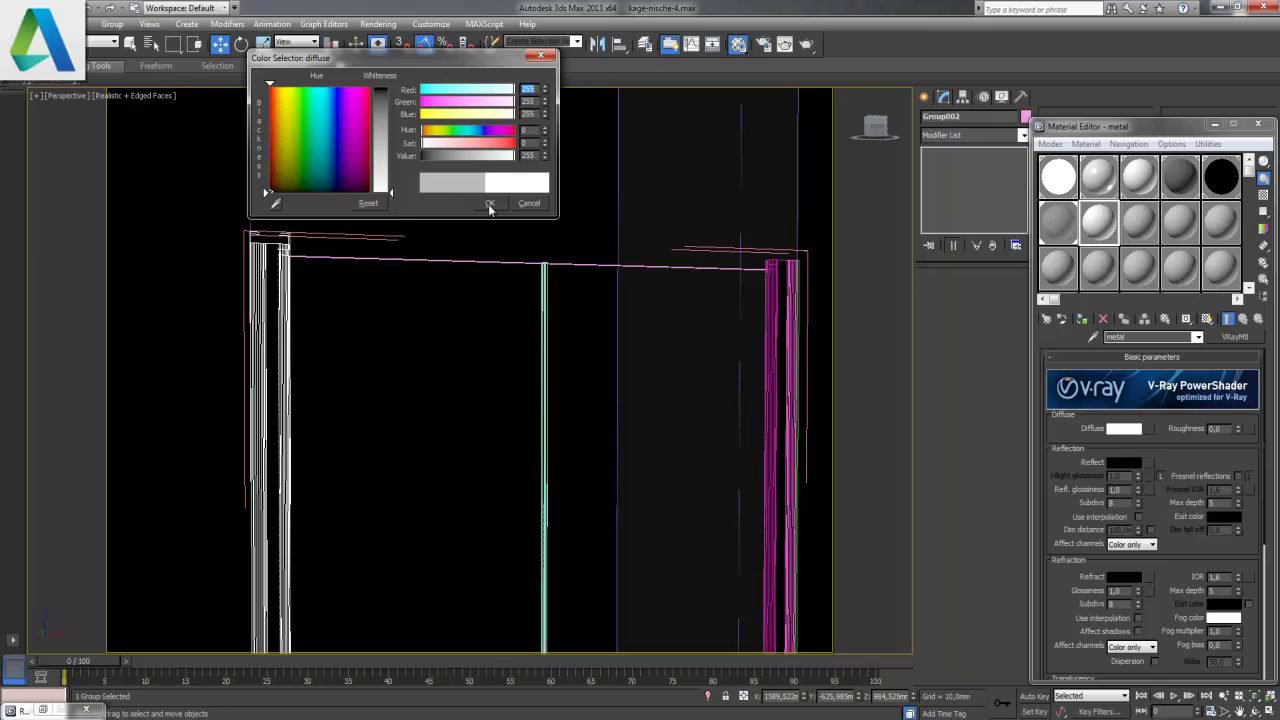
{"action": "left_click", "coordinate": [490, 204]}
{"action": "left_click", "coordinate": [1131, 465]}
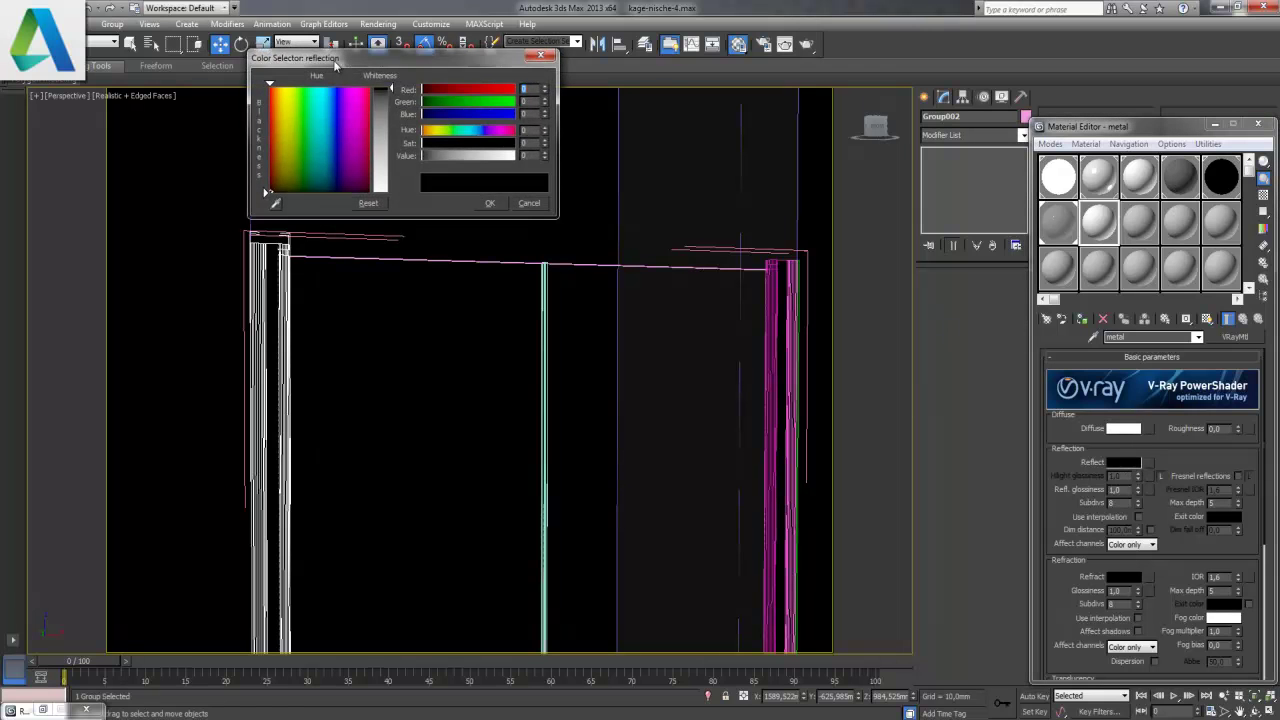
{"action": "left_click_drag", "start_coordinate": [394, 92], "coordinate": [390, 192]}
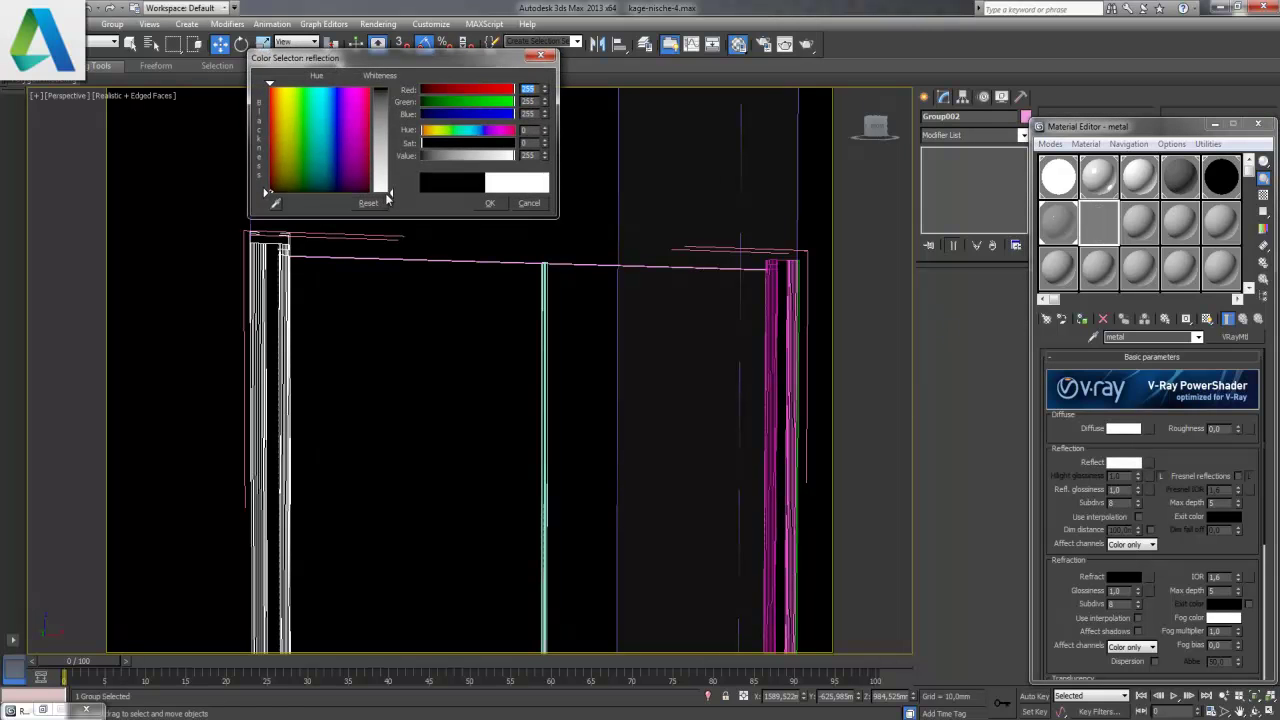
{"action": "left_click", "coordinate": [490, 203]}
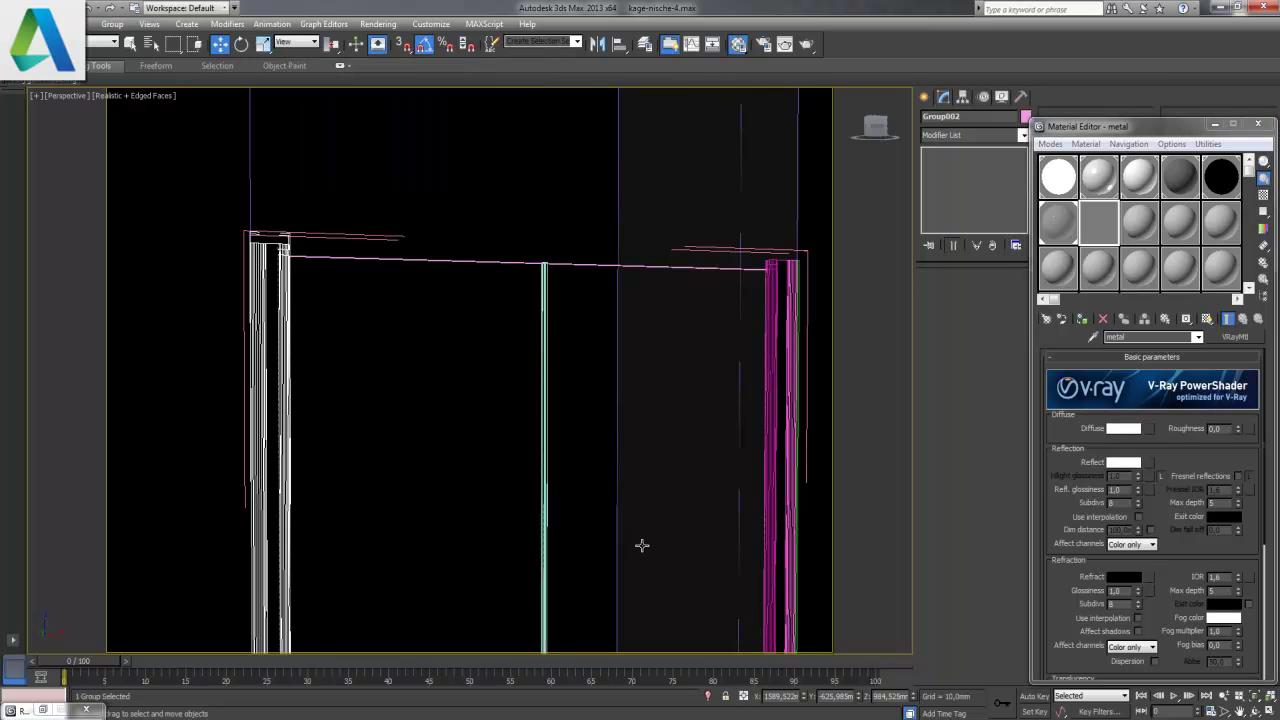
{"action": "middle_click_drag", "start_coordinate": [640, 543], "coordinate": [649, 436]}
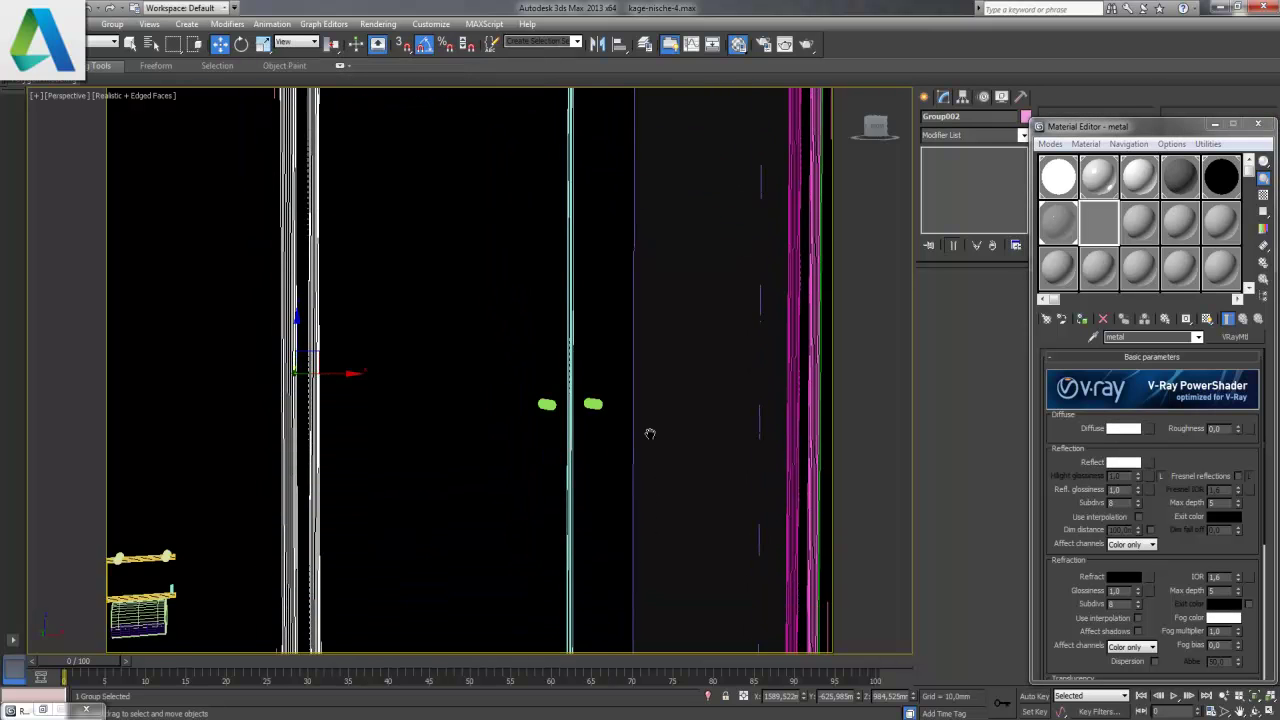
{"action": "left_click", "coordinate": [1267, 711]}
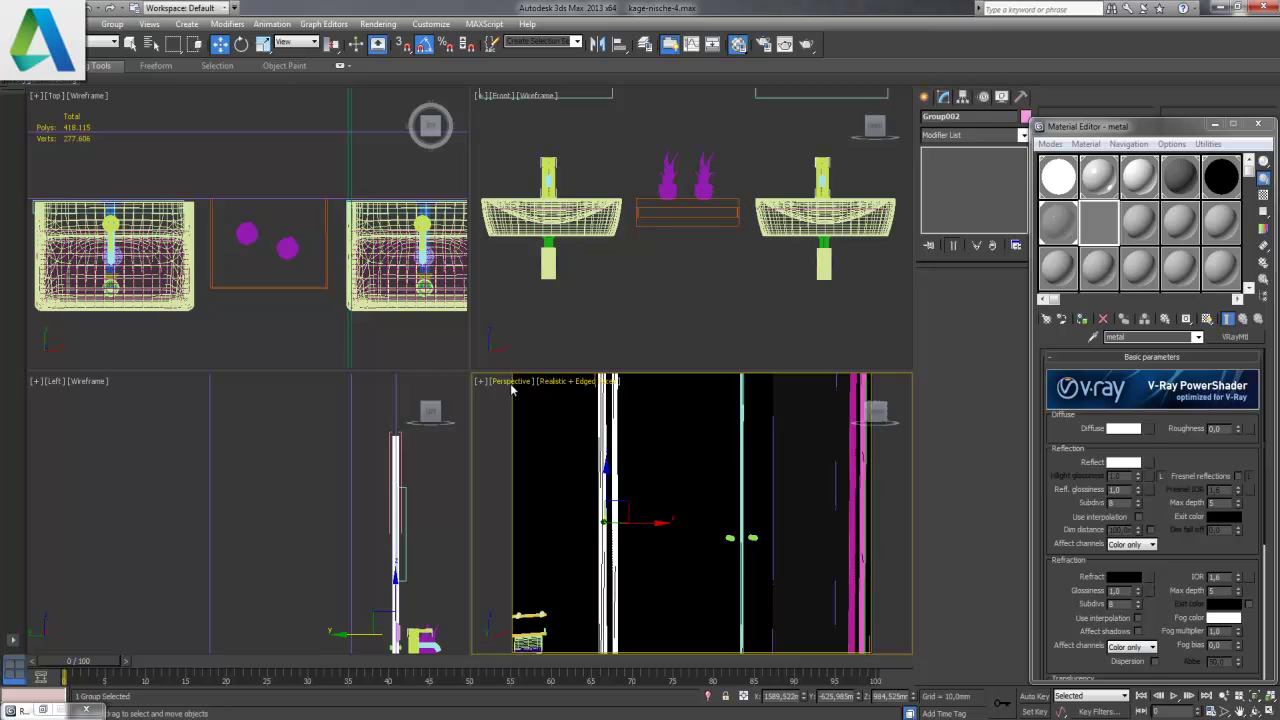
- In the Top view, box-select the shower door posts and lower handles
{"action": "mouse_move", "coordinate": [381, 270]}
{"action": "middle_mouse_down"}
{"action": "mouse_move", "coordinate": [182, 288]}
{"action": "mouse_move", "coordinate": [311, 330]}
{"action": "mouse_move", "coordinate": [369, 333]}
{"action": "mouse_move", "coordinate": [206, 294]}
{"action": "middle_mouse_up"}
{"action": "scroll", "coordinate": [311, 330], "scroll_direction": "up", "scroll_amount": 3}
{"action": "scroll", "coordinate": [234, 306], "scroll_direction": "up", "scroll_amount": 3}
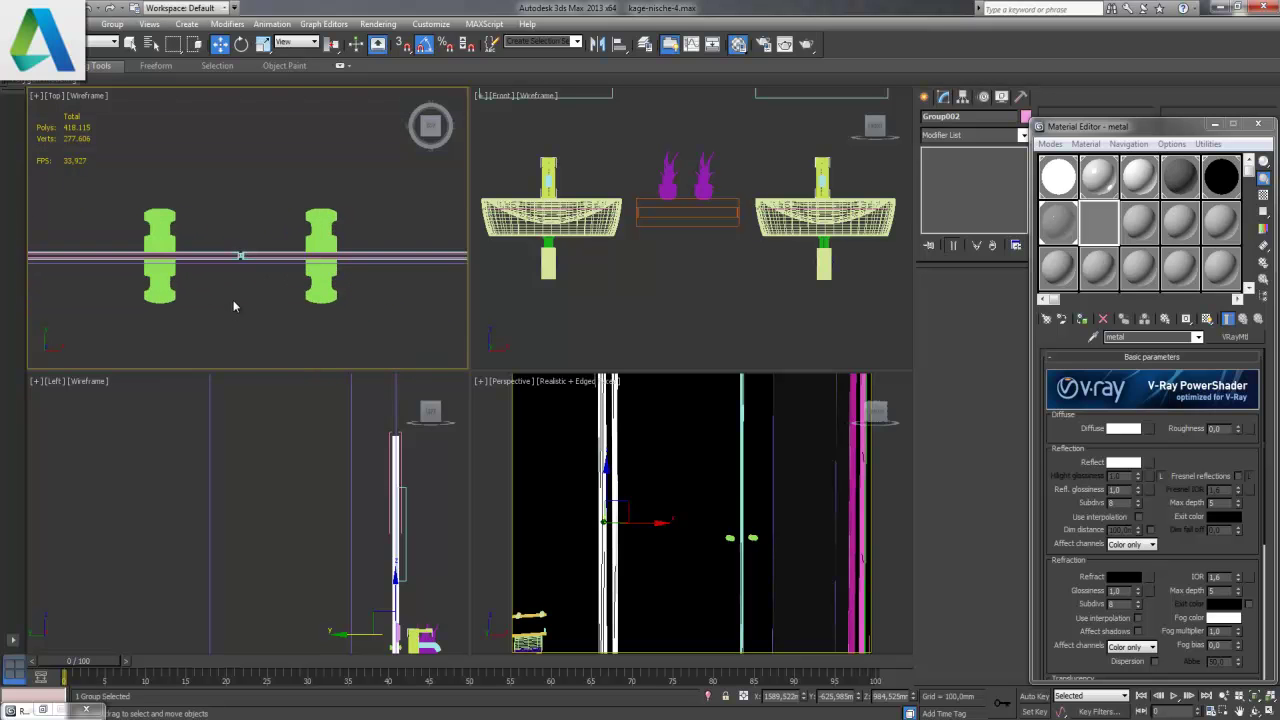
{"action": "left_click_drag", "start_coordinate": [178, 213], "coordinate": [131, 230]}
{"action": "left_click_drag", "start_coordinate": [367, 345], "coordinate": [131, 285]}
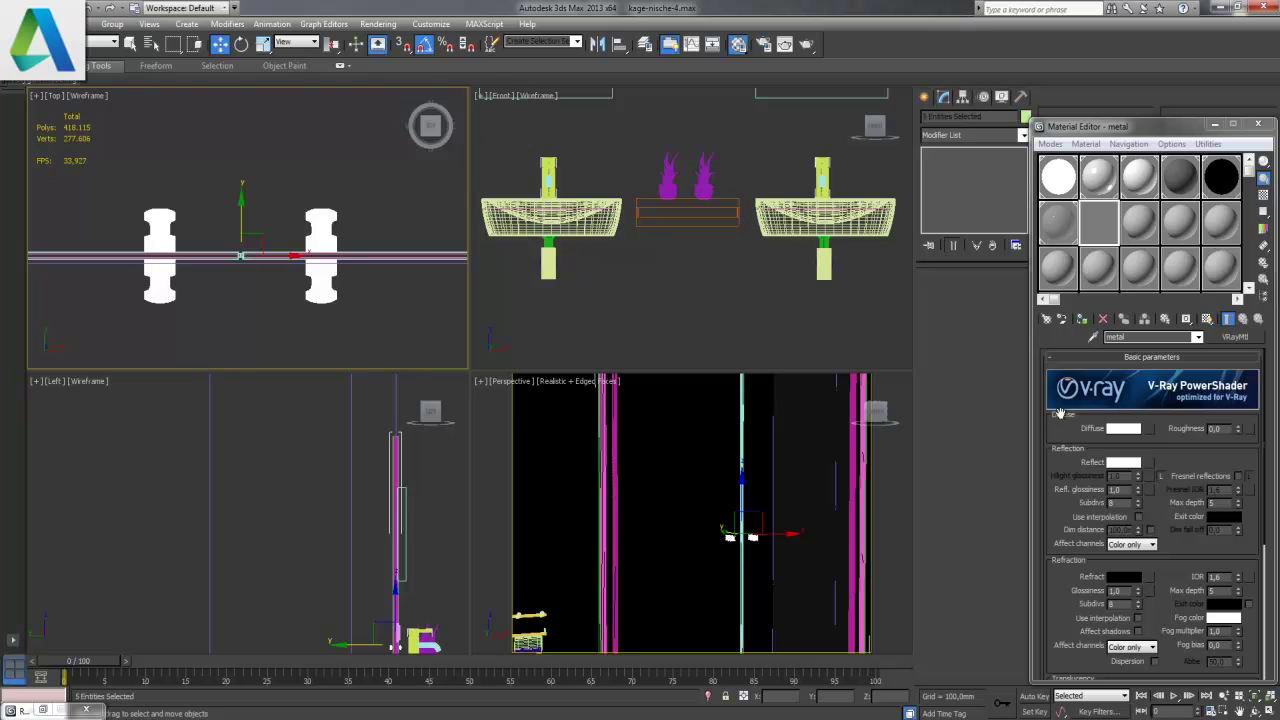
- Set metal's hilight glossiness to 0,8, assign it to the posts replacing the old metal, and maximize Perspective
{"action": "left_click", "coordinate": [1161, 477]}
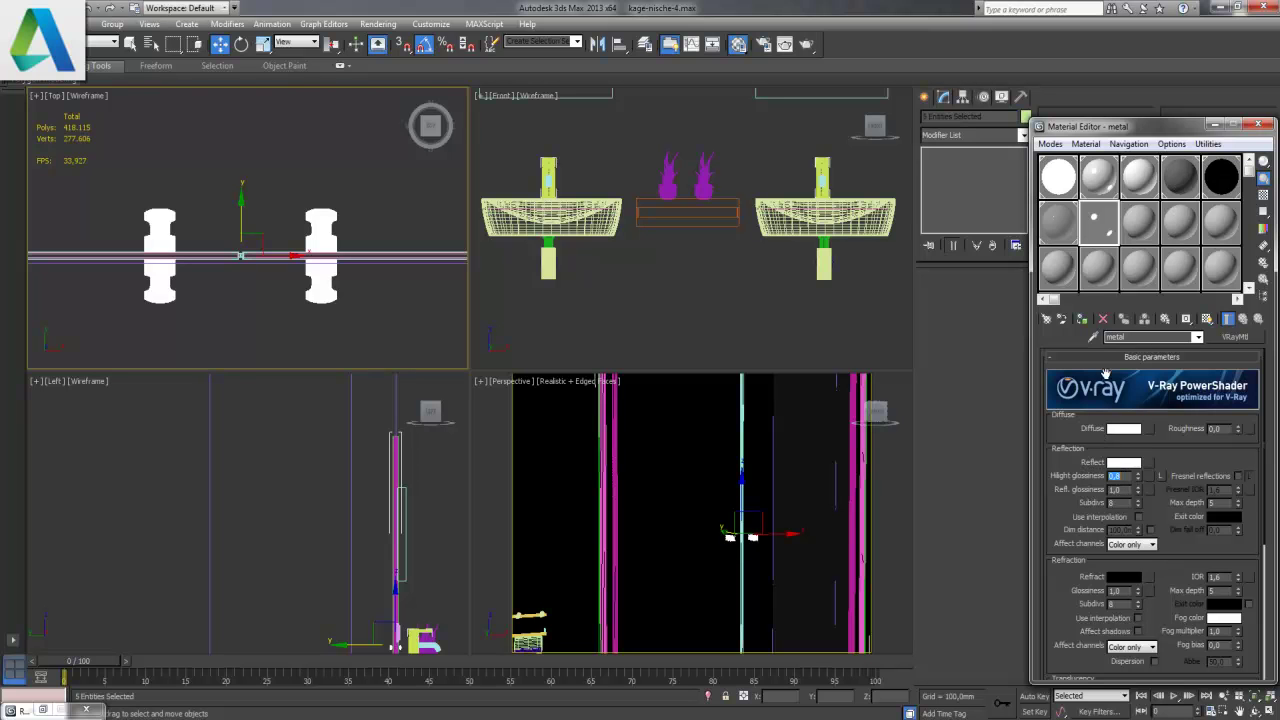
{"action": "left_click", "coordinate": [1083, 318]}
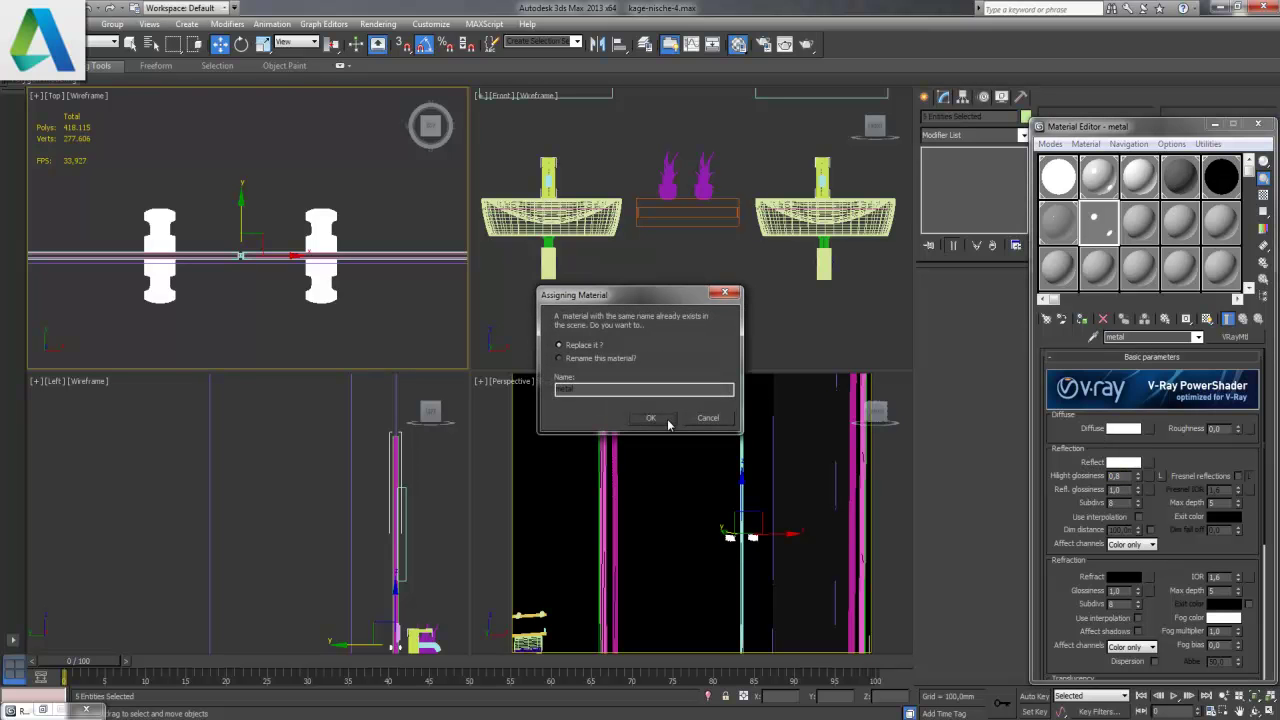
{"action": "left_click", "coordinate": [652, 418]}
{"action": "middle_click", "coordinate": [697, 494]}
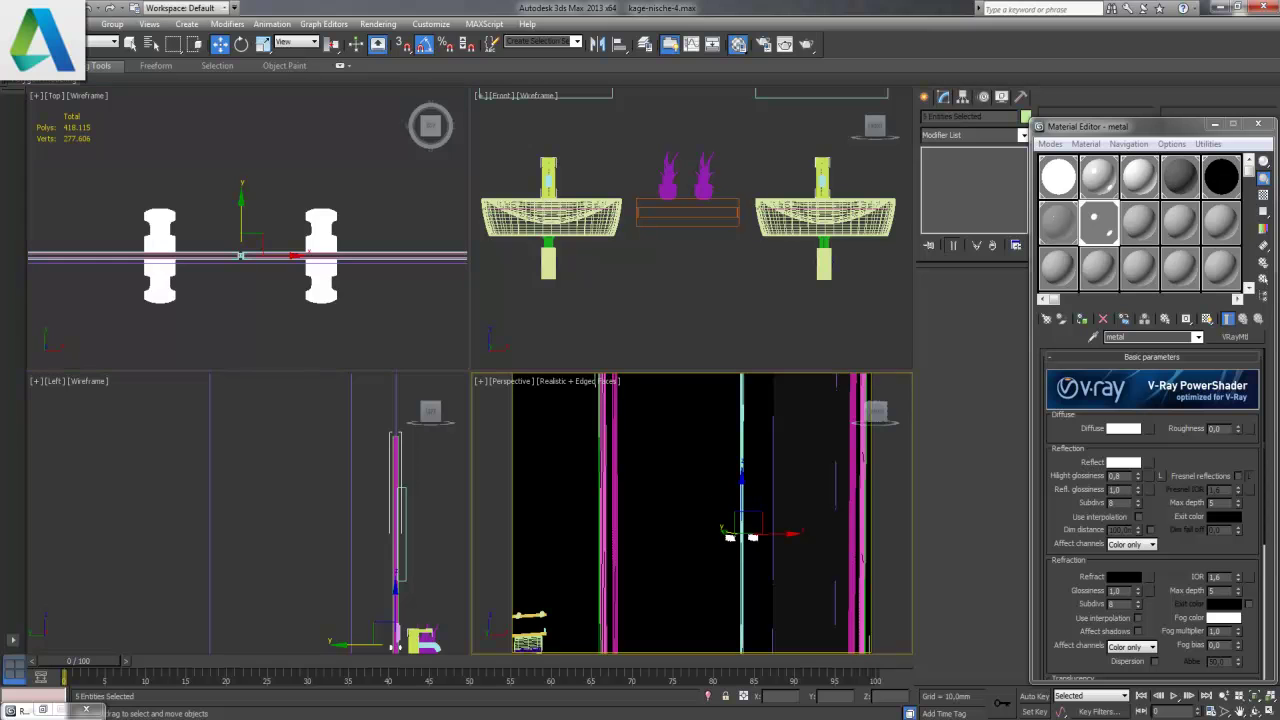
{"action": "left_click", "coordinate": [1268, 711]}
{"action": "left_click", "coordinate": [1224, 696]}
{"action": "mouse_move", "coordinate": [664, 371]}
{"action": "left_mouse_down"}
{"action": "mouse_move", "coordinate": [643, 353]}
{"action": "mouse_move", "coordinate": [640, 368]}
{"action": "left_mouse_up"}
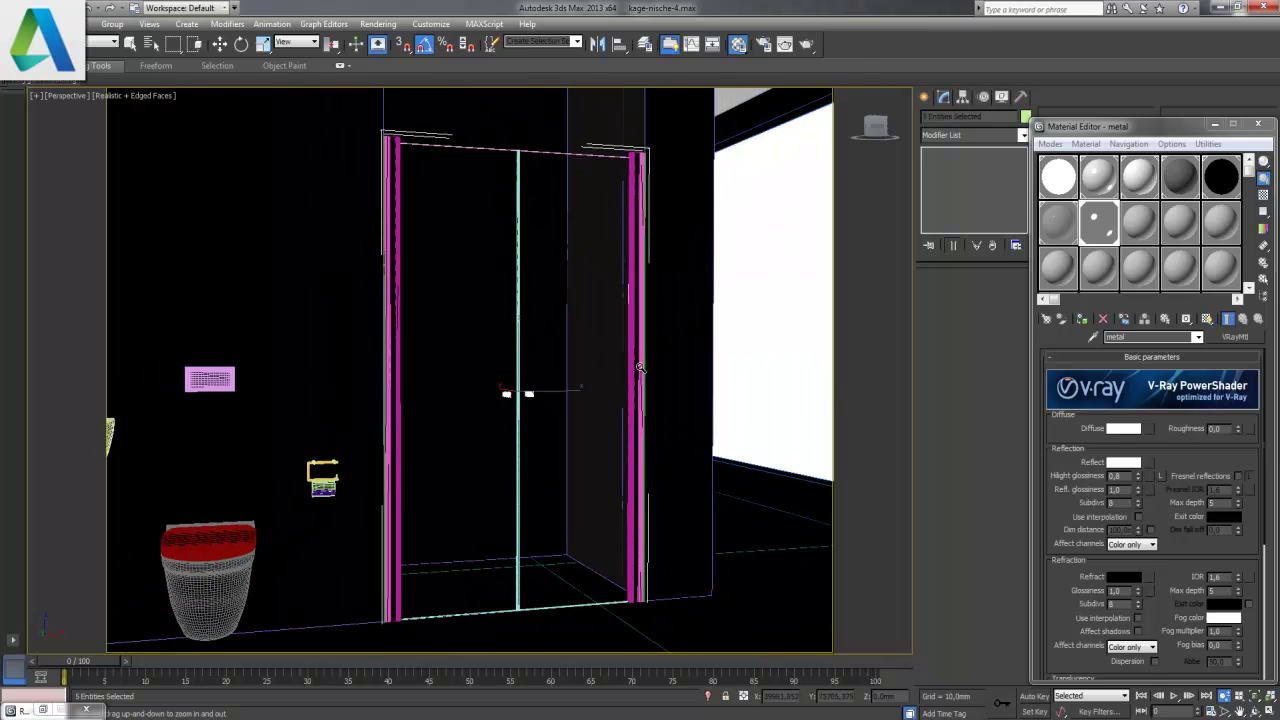
- Render a test image with the metal door frames, then name a new material 'plastic'
{"action": "key", "text": "shift+q"}
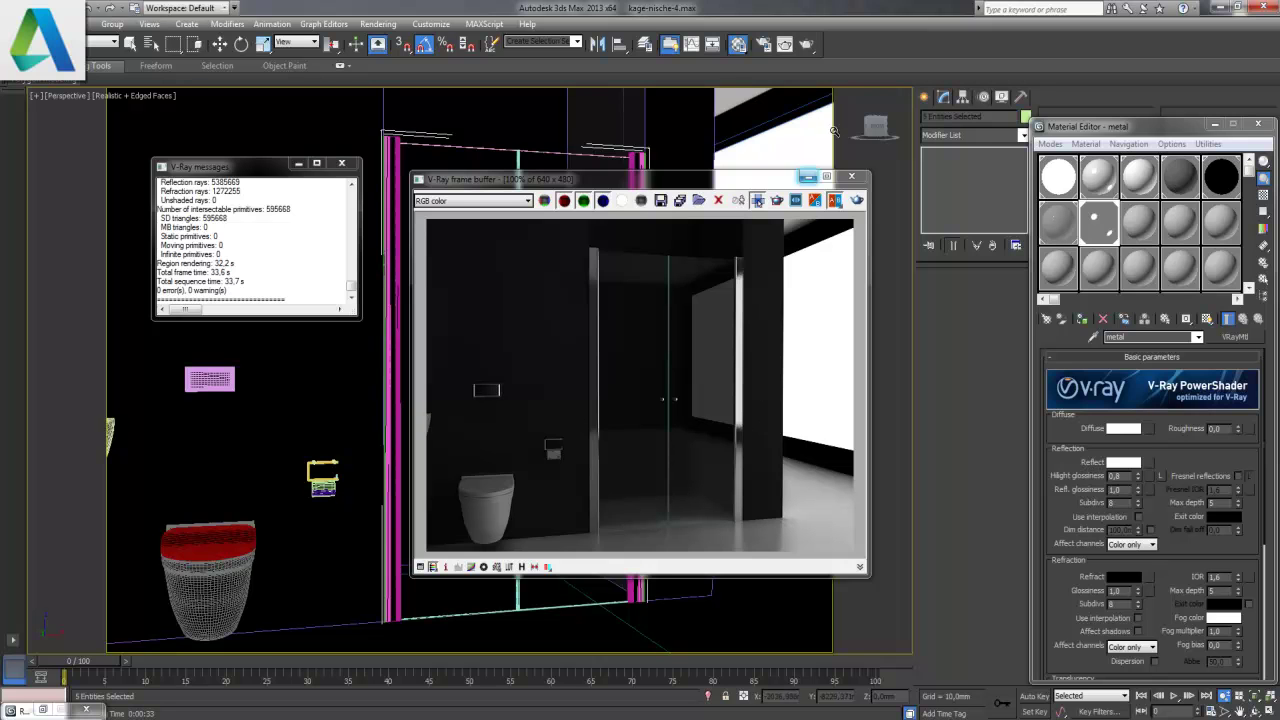
{"action": "left_click", "coordinate": [1138, 222]}
{"action": "left_click", "coordinate": [1158, 336]}
{"action": "type", "text": "plastic"}
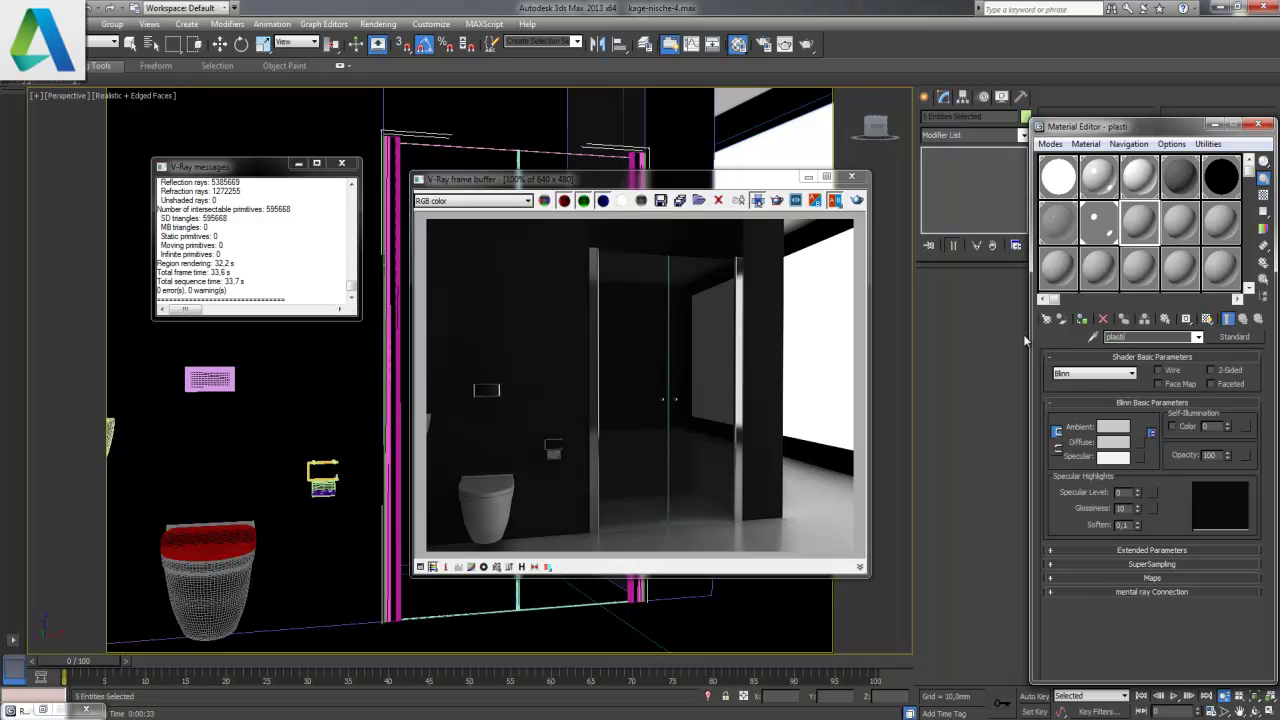
- Make plastic a VRayMtl with a grey (86) refraction colour and close the render windows
{"action": "left_click", "coordinate": [1250, 337]}
{"action": "double_click", "coordinate": [531, 370]}
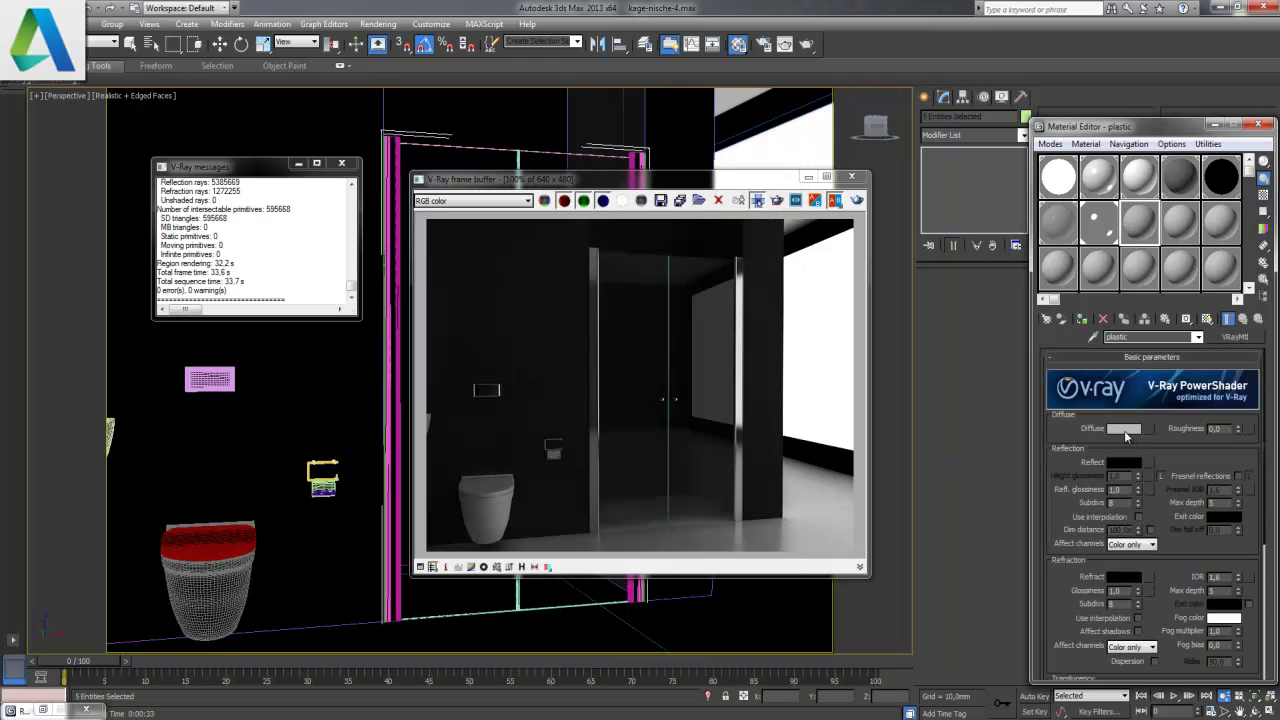
{"action": "left_click", "coordinate": [1132, 579]}
{"action": "left_click_drag", "start_coordinate": [395, 92], "coordinate": [390, 127]}
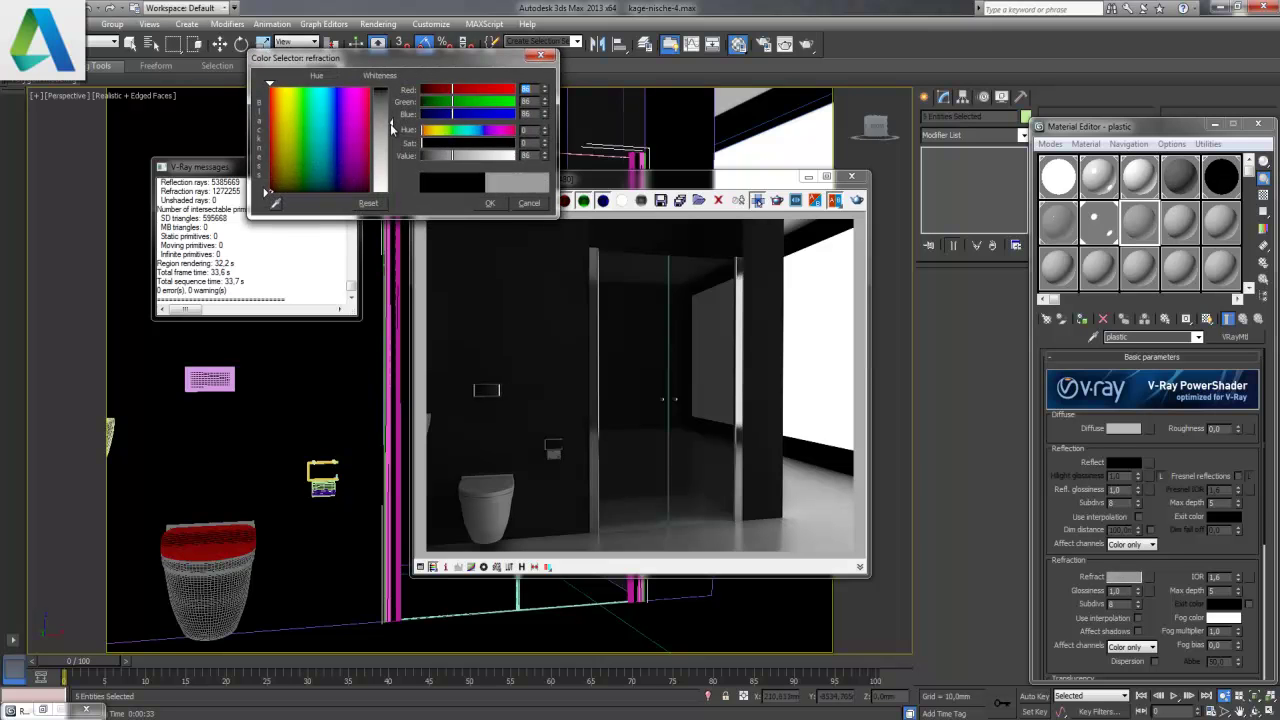
{"action": "left_click", "coordinate": [490, 203]}
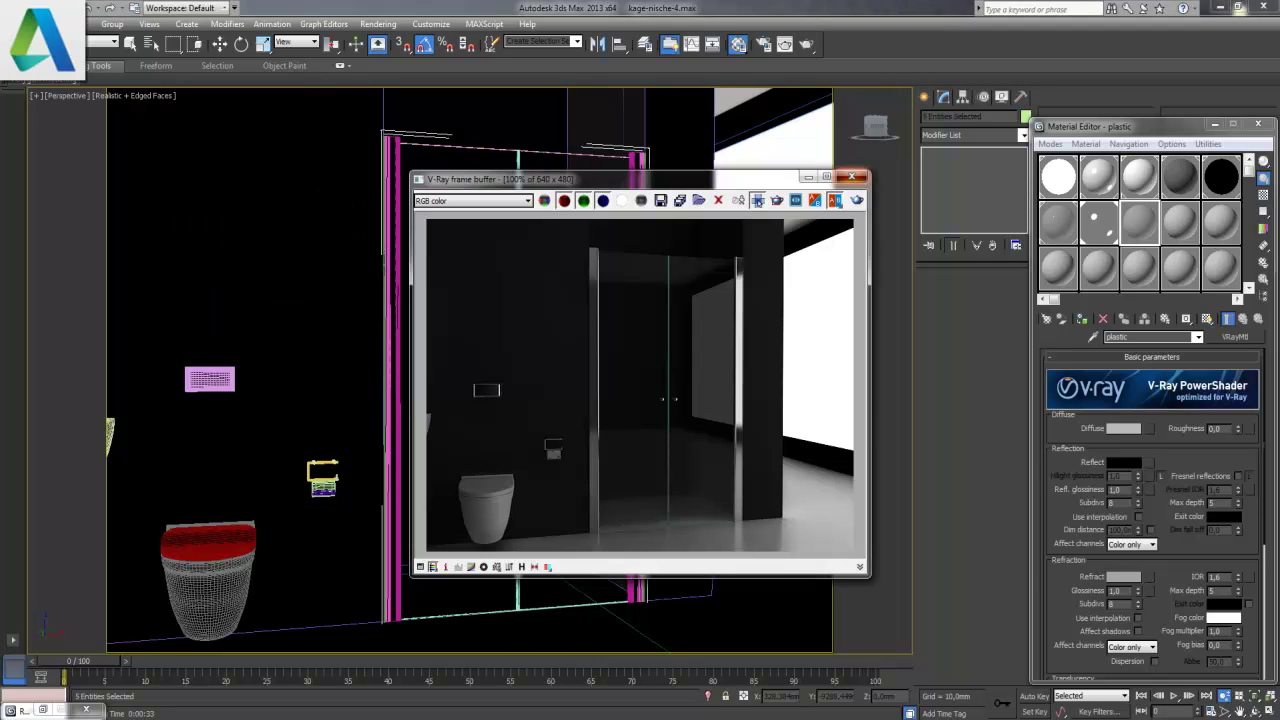
{"action": "left_click", "coordinate": [851, 177]}
{"action": "left_click", "coordinate": [1268, 712]}
- Maximize the Top view and zoom in on the shower wall opening
{"action": "right_click", "coordinate": [297, 255]}
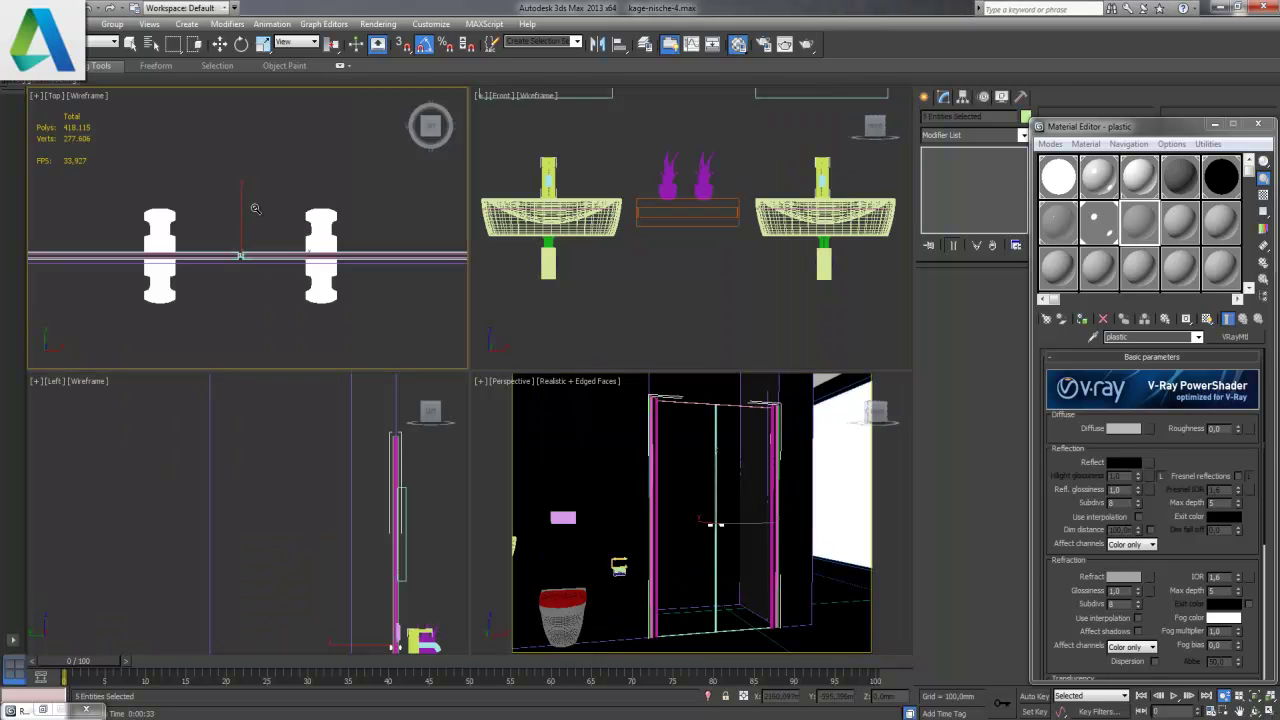
{"action": "key", "text": "alt+w"}
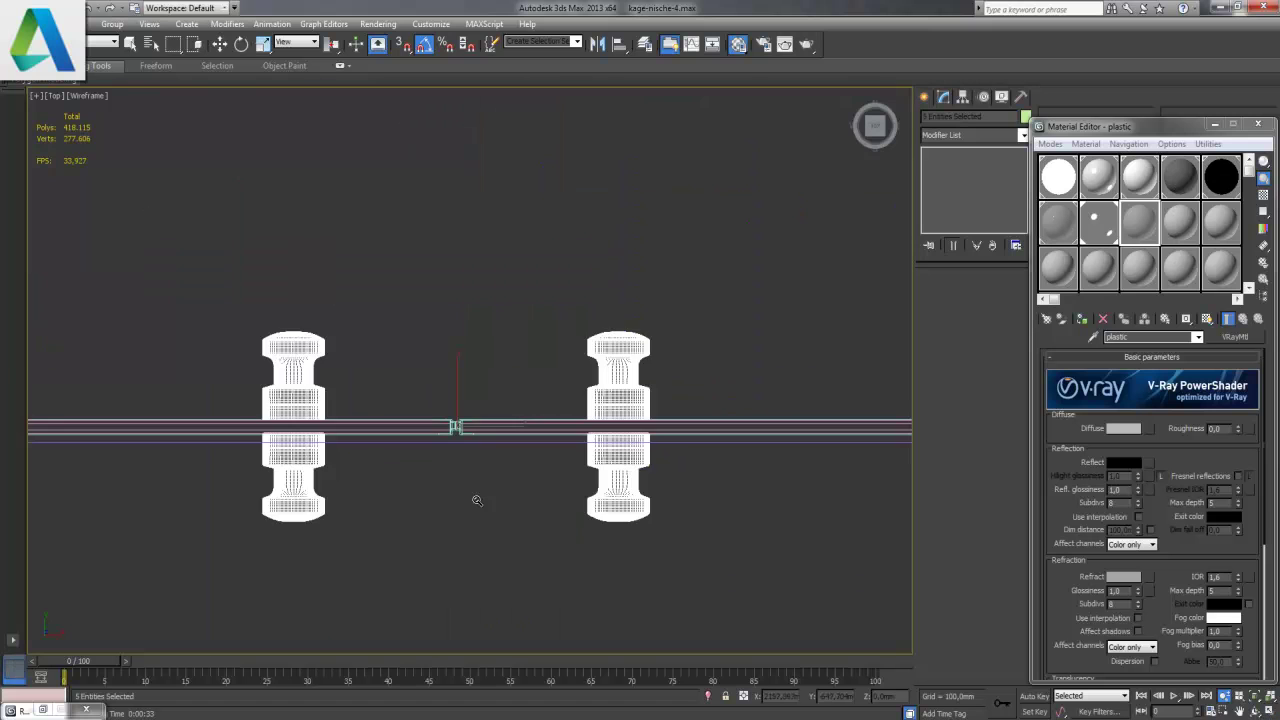
{"action": "scroll", "coordinate": [480, 503], "scroll_direction": "up", "scroll_amount": 3}
{"action": "scroll", "coordinate": [490, 470], "scroll_direction": "up", "scroll_amount": 4}
{"action": "scroll", "coordinate": [500, 440], "scroll_direction": "up", "scroll_amount": 2}
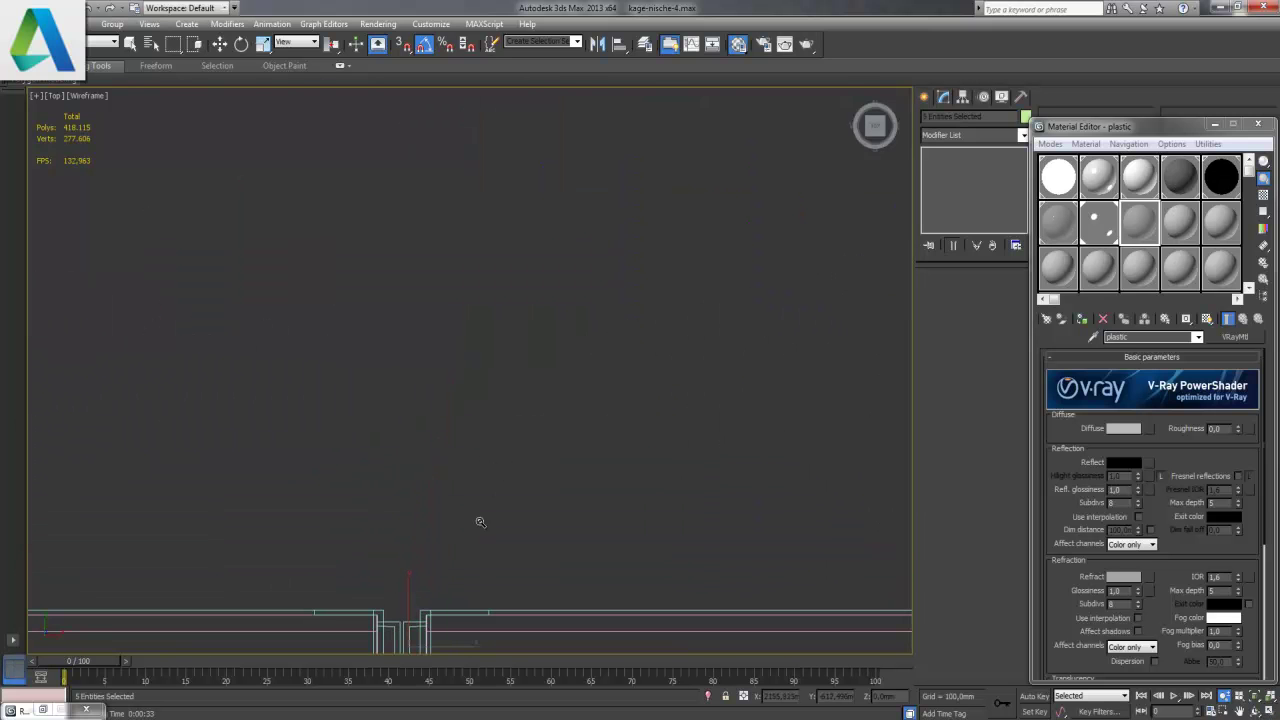
{"action": "middle_click_drag", "start_coordinate": [480, 521], "coordinate": [509, 383]}
{"action": "scroll", "coordinate": [423, 411], "scroll_direction": "up", "scroll_amount": 2}
{"action": "scroll", "coordinate": [426, 403], "scroll_direction": "up", "scroll_amount": 1}
{"action": "key", "text": "w"}
- Select the six wall and frame pieces, assign plastic to them, and maximize Perspective
{"action": "left_click", "coordinate": [490, 280]}
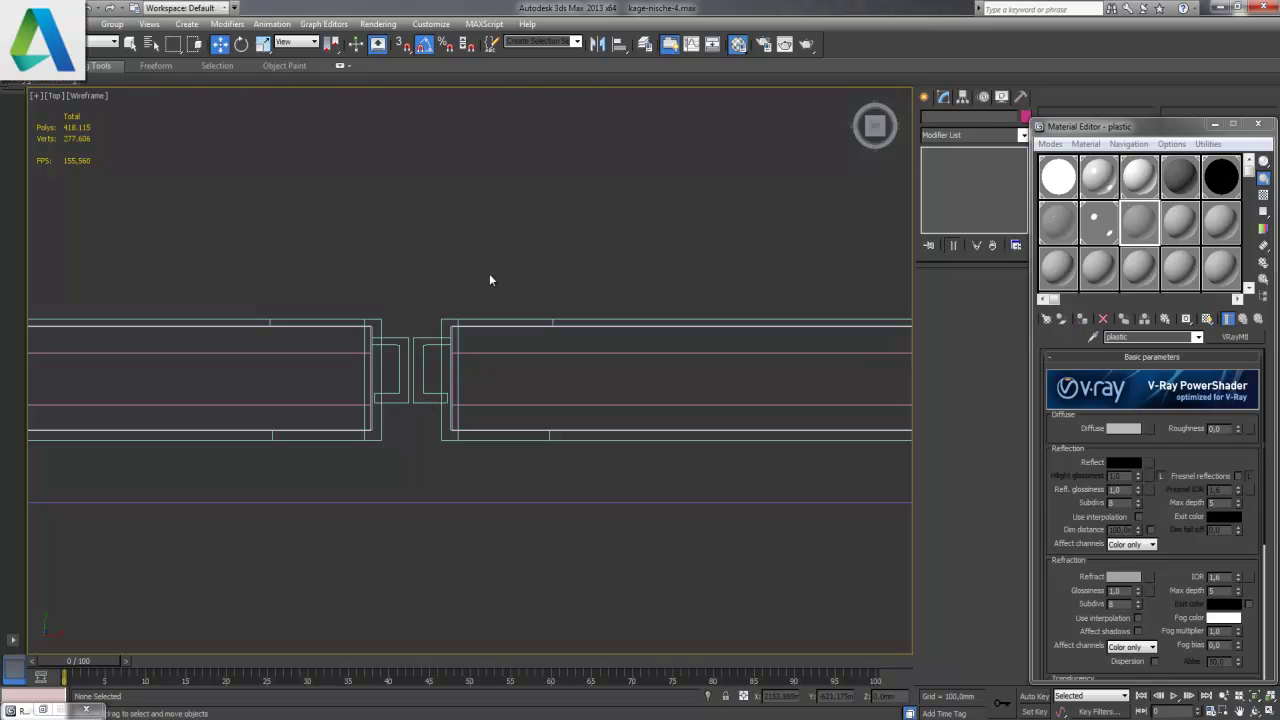
{"action": "left_click", "coordinate": [240, 318]}
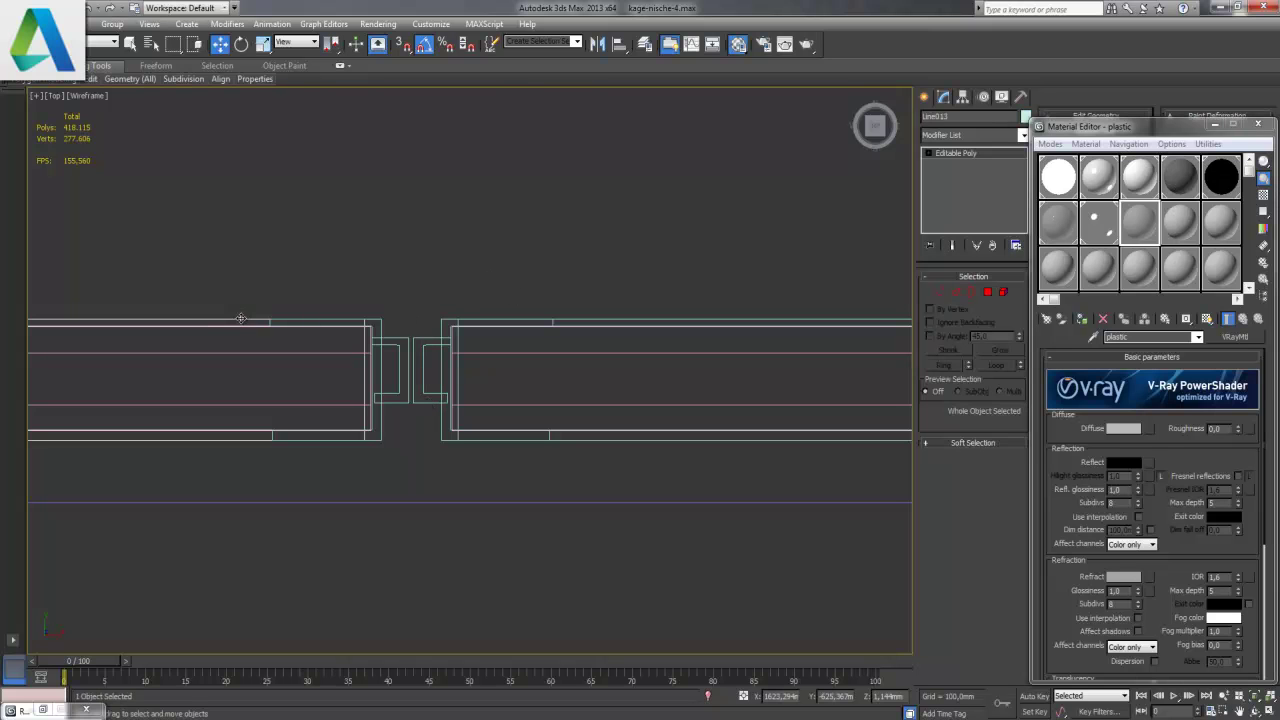
{"action": "left_click", "coordinate": [324, 318], "text": "ctrl"}
{"action": "left_click", "coordinate": [398, 340], "text": "ctrl"}
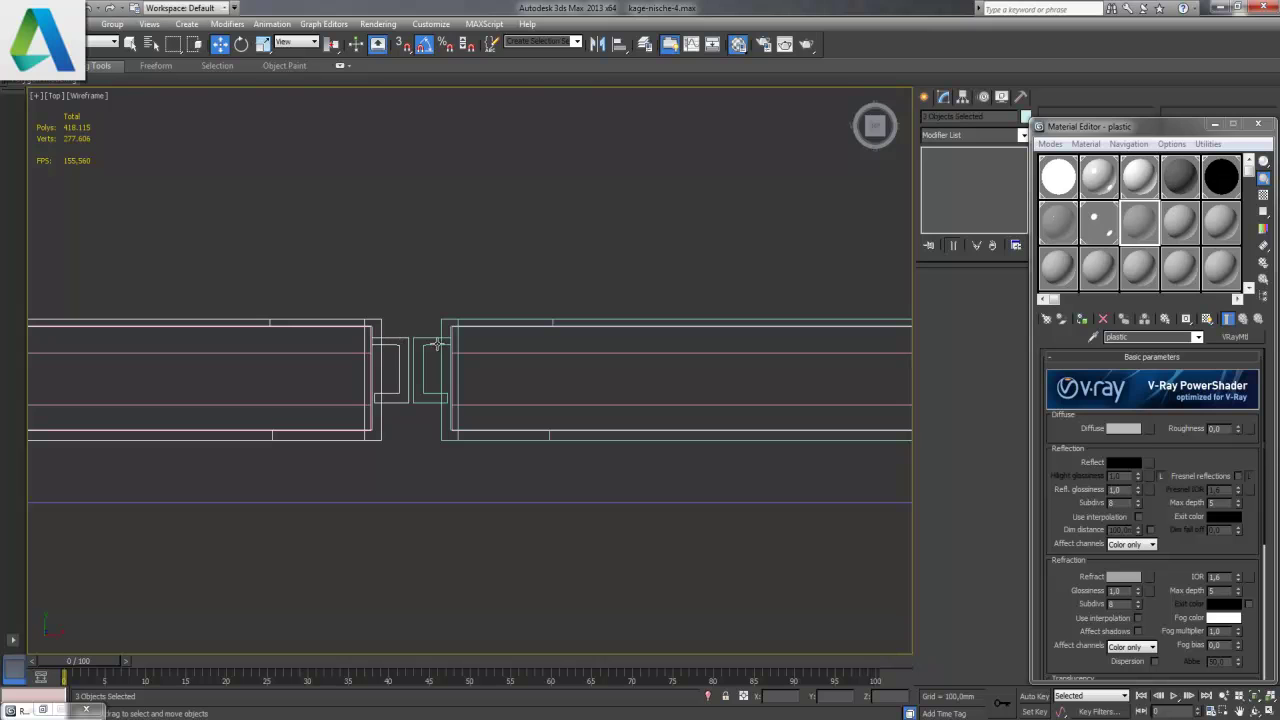
{"action": "left_click", "coordinate": [516, 323], "text": "ctrl"}
{"action": "left_click", "coordinate": [580, 319], "text": "ctrl"}
{"action": "left_click", "coordinate": [412, 403], "text": "ctrl"}
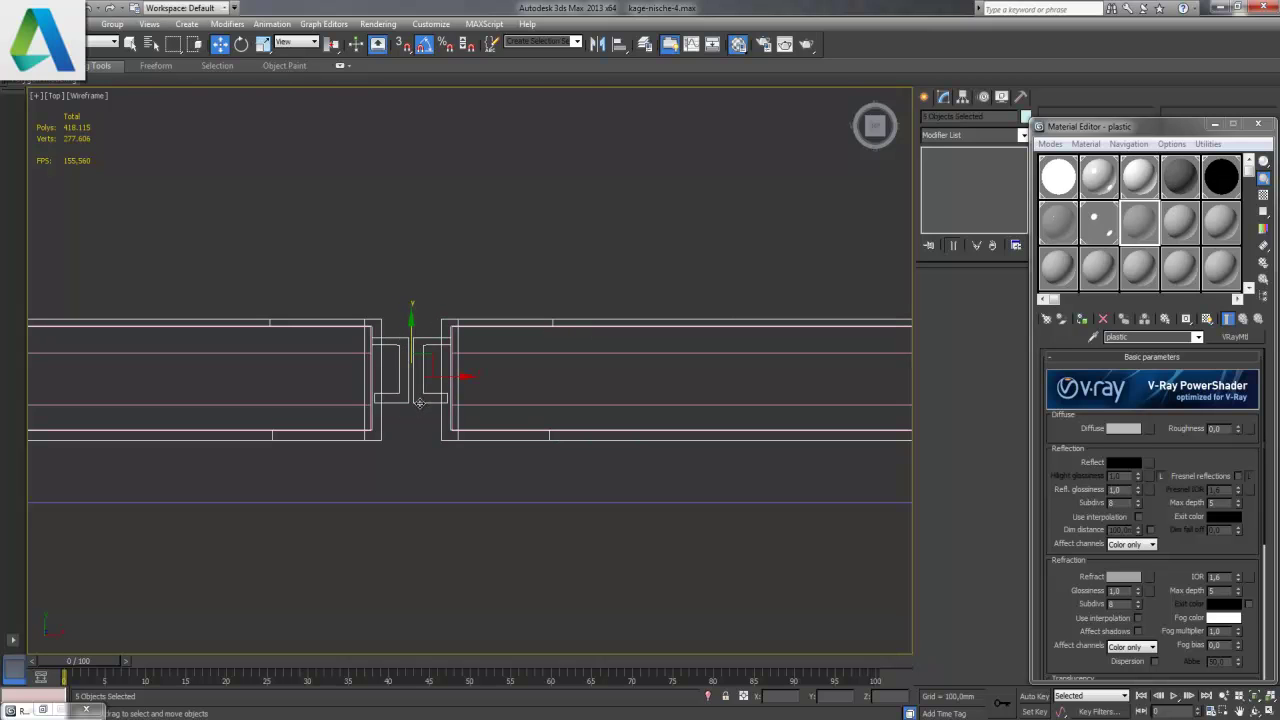
{"action": "left_click", "coordinate": [1081, 318]}
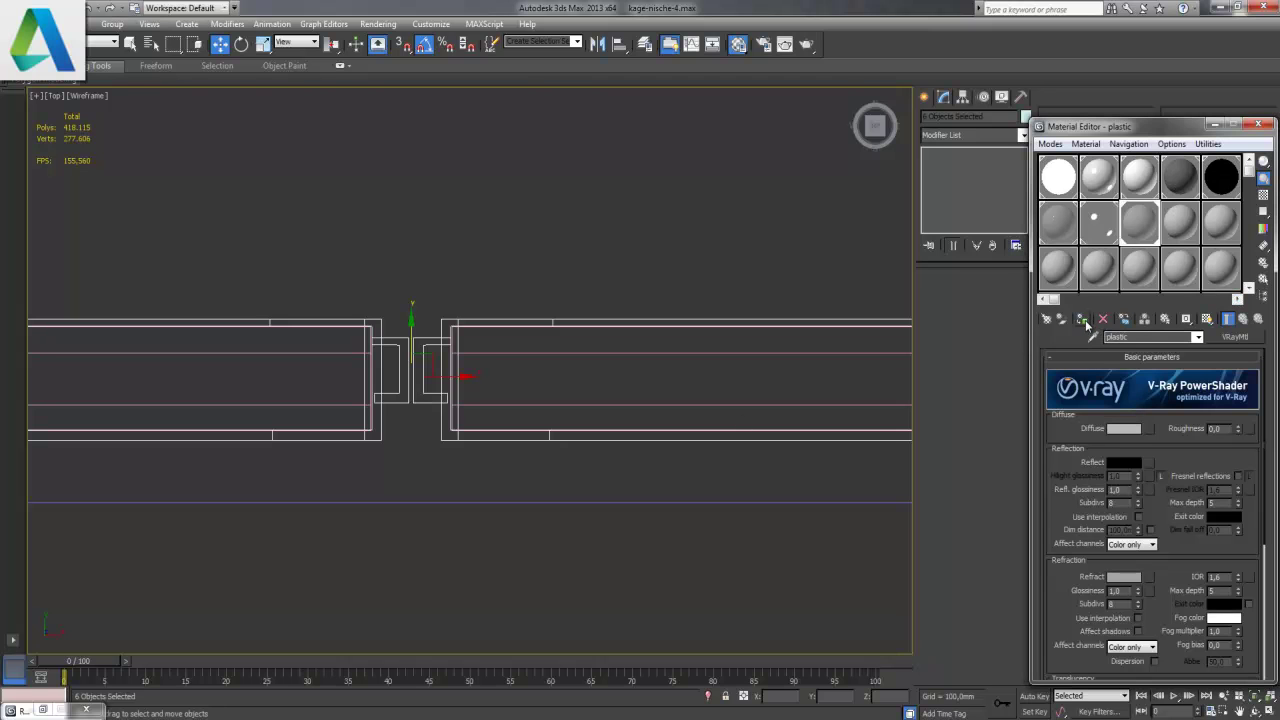
{"action": "left_click", "coordinate": [1255, 712]}
{"action": "right_click", "coordinate": [768, 504]}
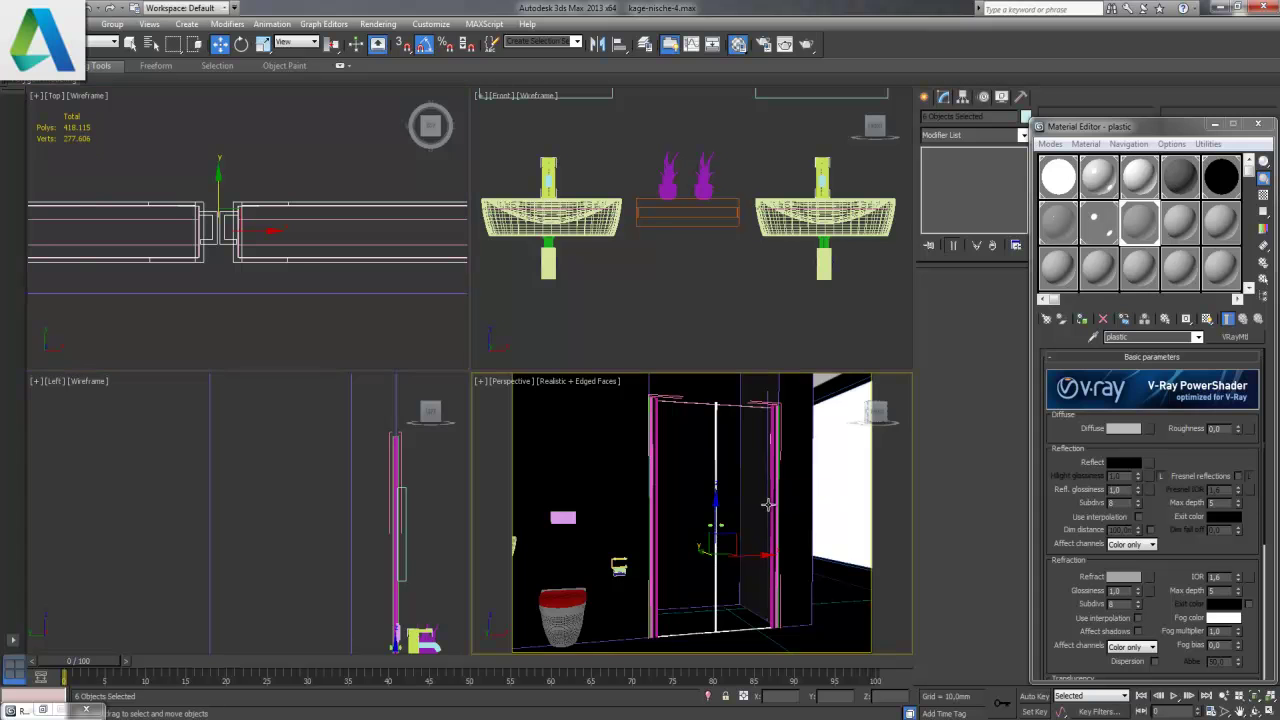
{"action": "left_click", "coordinate": [1255, 712]}
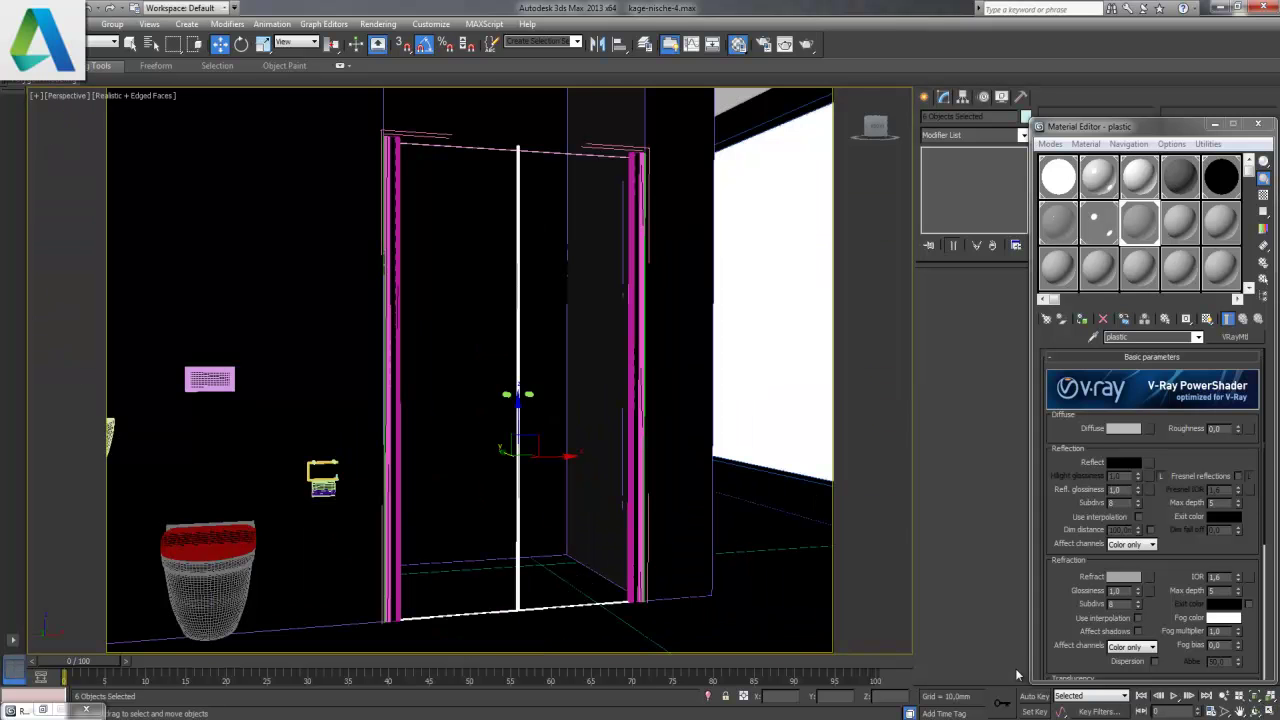
- Test-render the shower with plastic joints (26,9 s), close the render windows, and maximize Top
{"action": "key", "text": "shift+q"}
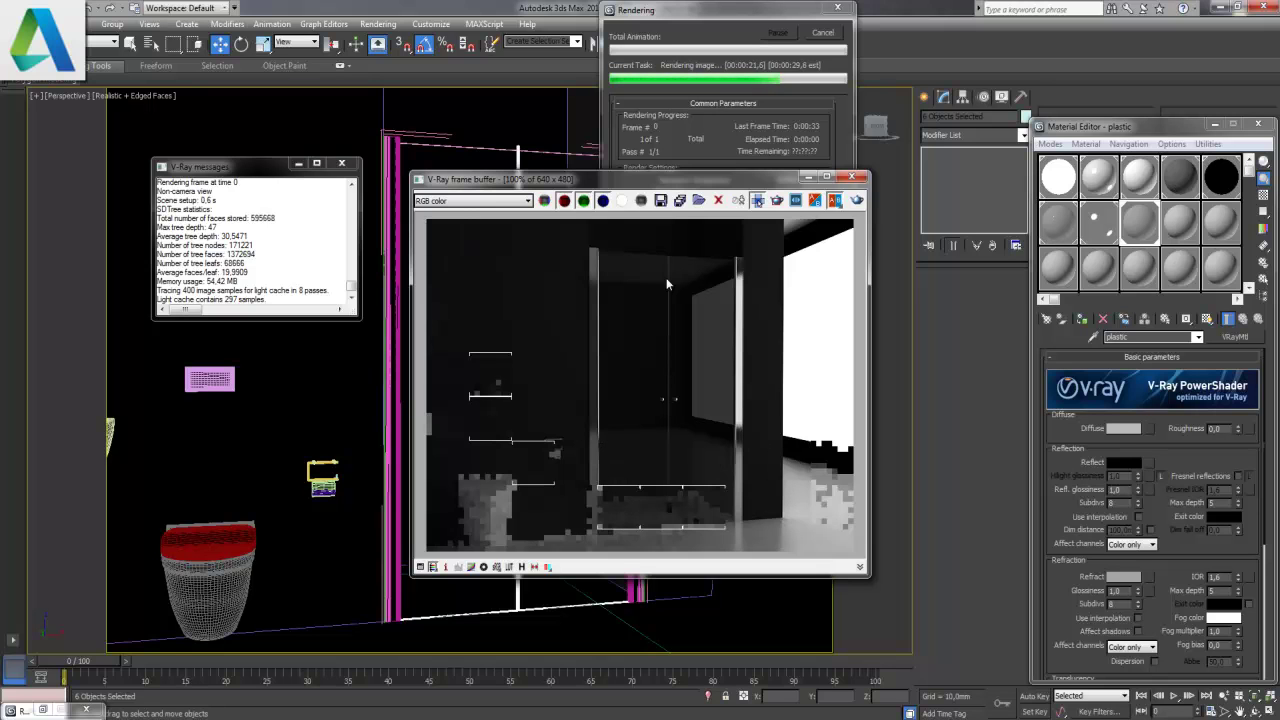
{"action": "left_click", "coordinate": [852, 178]}
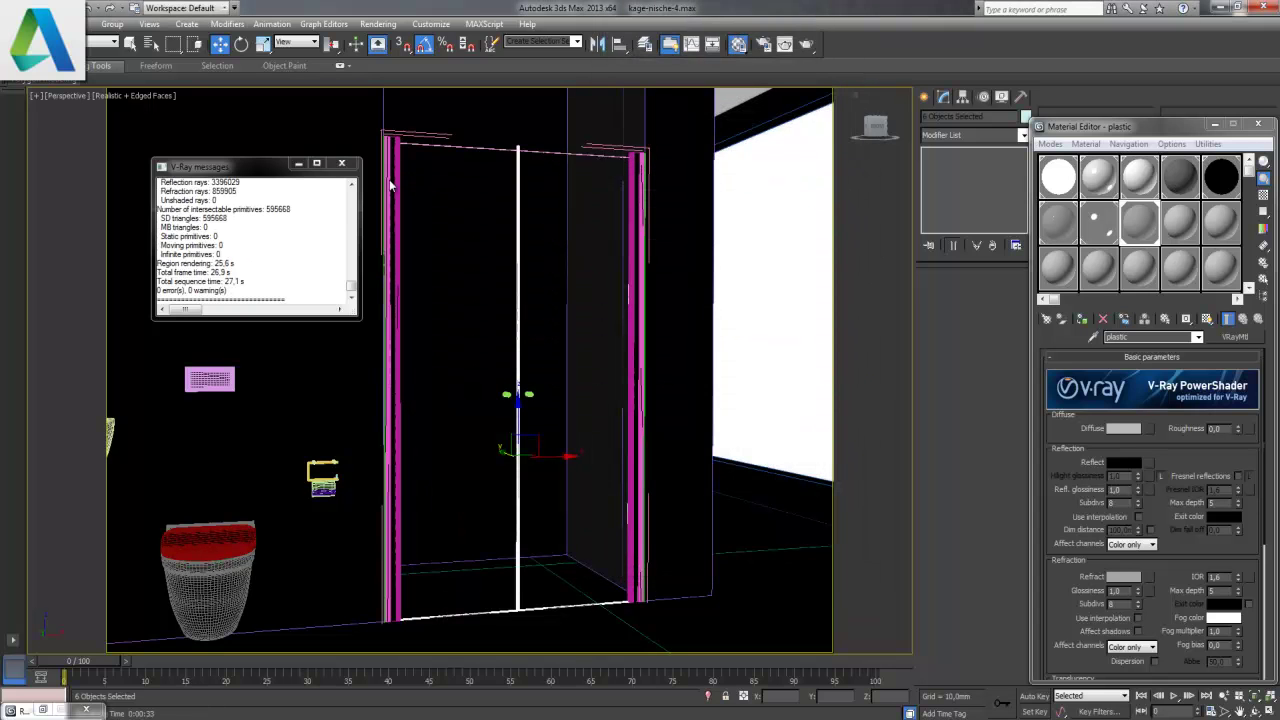
{"action": "left_click", "coordinate": [341, 163]}
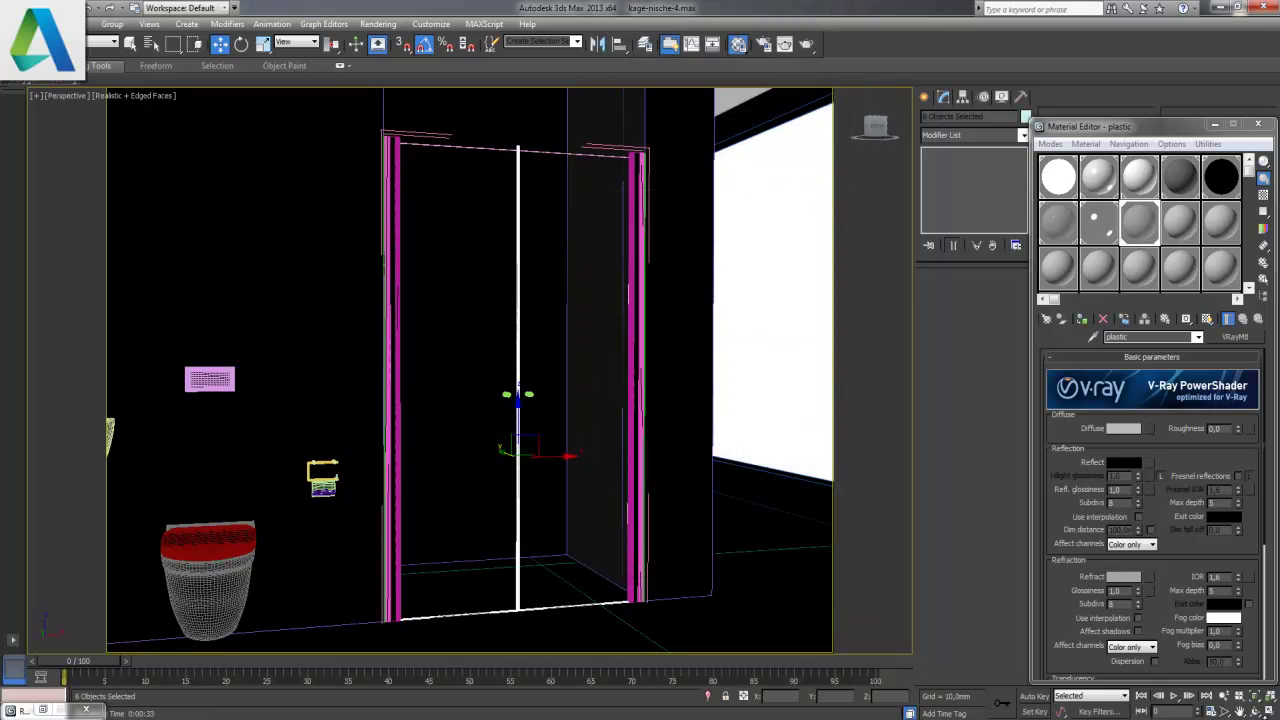
{"action": "left_click", "coordinate": [1271, 705]}
{"action": "right_click", "coordinate": [321, 180]}
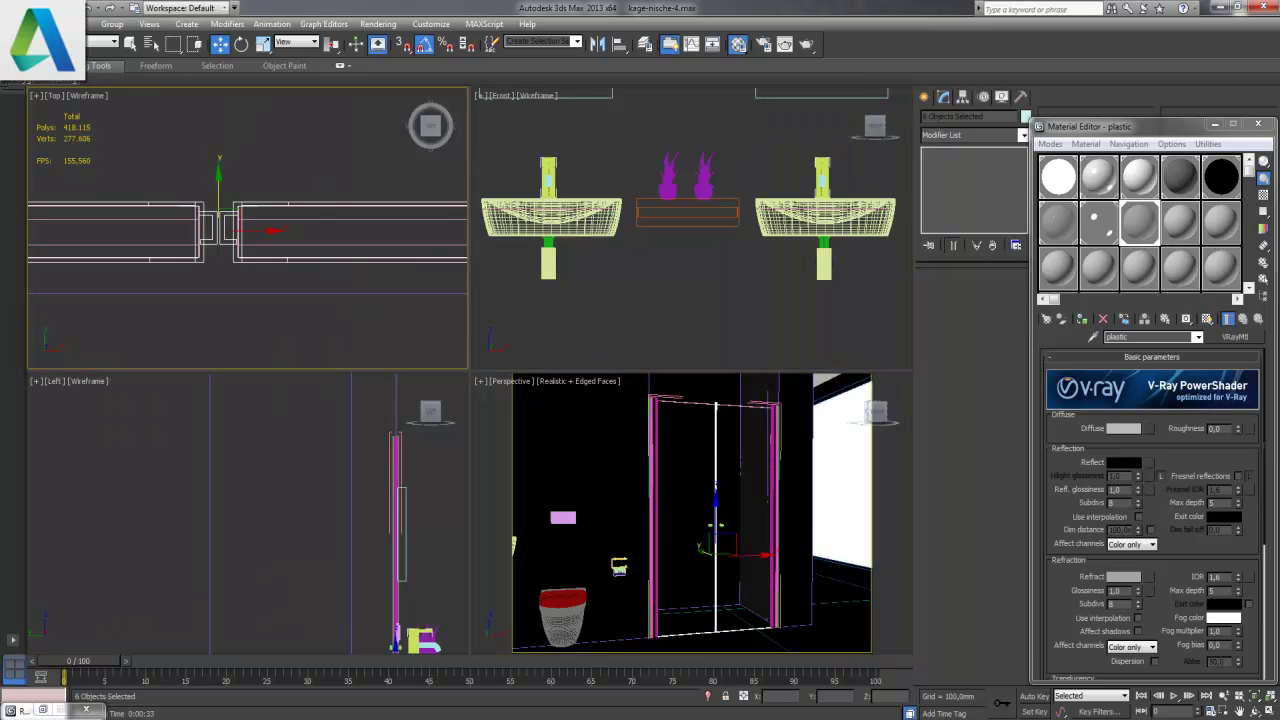
{"action": "left_click", "coordinate": [1269, 710]}
- Select the wall in the open Group002 door group, close the group, and deselect
{"action": "left_click", "coordinate": [716, 269]}
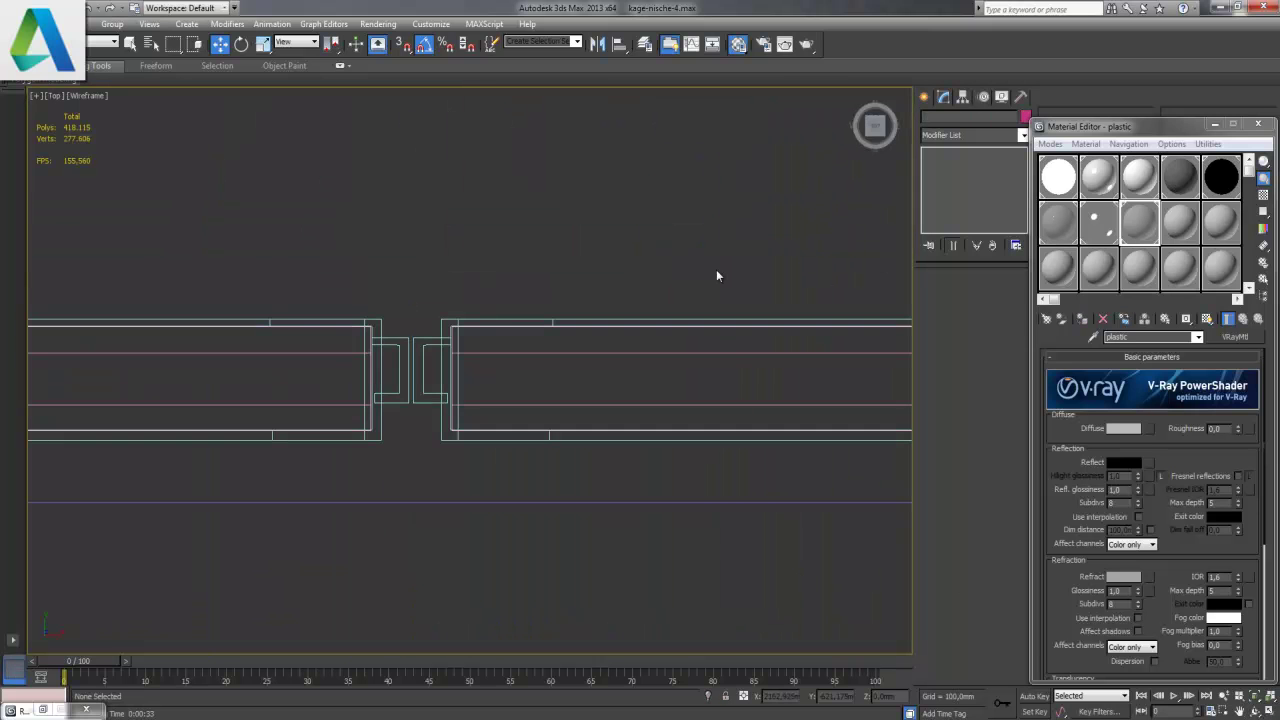
{"action": "scroll", "coordinate": [716, 269], "scroll_direction": "down", "scroll_amount": 3}
{"action": "scroll", "coordinate": [712, 265], "scroll_direction": "down", "scroll_amount": 2}
{"action": "scroll", "coordinate": [690, 268], "scroll_direction": "down", "scroll_amount": 2}
{"action": "scroll", "coordinate": [640, 277], "scroll_direction": "down", "scroll_amount": 1}
{"action": "scroll", "coordinate": [594, 391], "scroll_direction": "down", "scroll_amount": 1}
{"action": "scroll", "coordinate": [597, 408], "scroll_direction": "down", "scroll_amount": 1}
{"action": "scroll", "coordinate": [419, 474], "scroll_direction": "down", "scroll_amount": 1}
{"action": "left_click", "coordinate": [419, 474]}
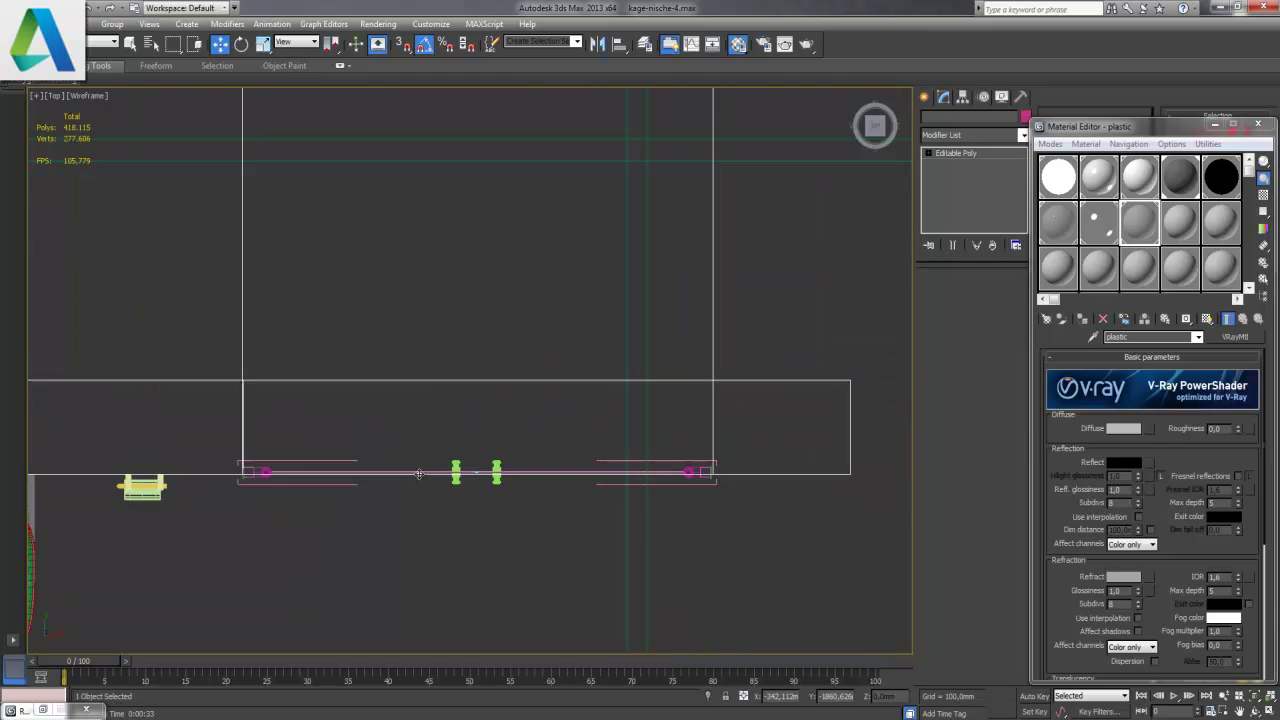
{"action": "left_click", "coordinate": [390, 473]}
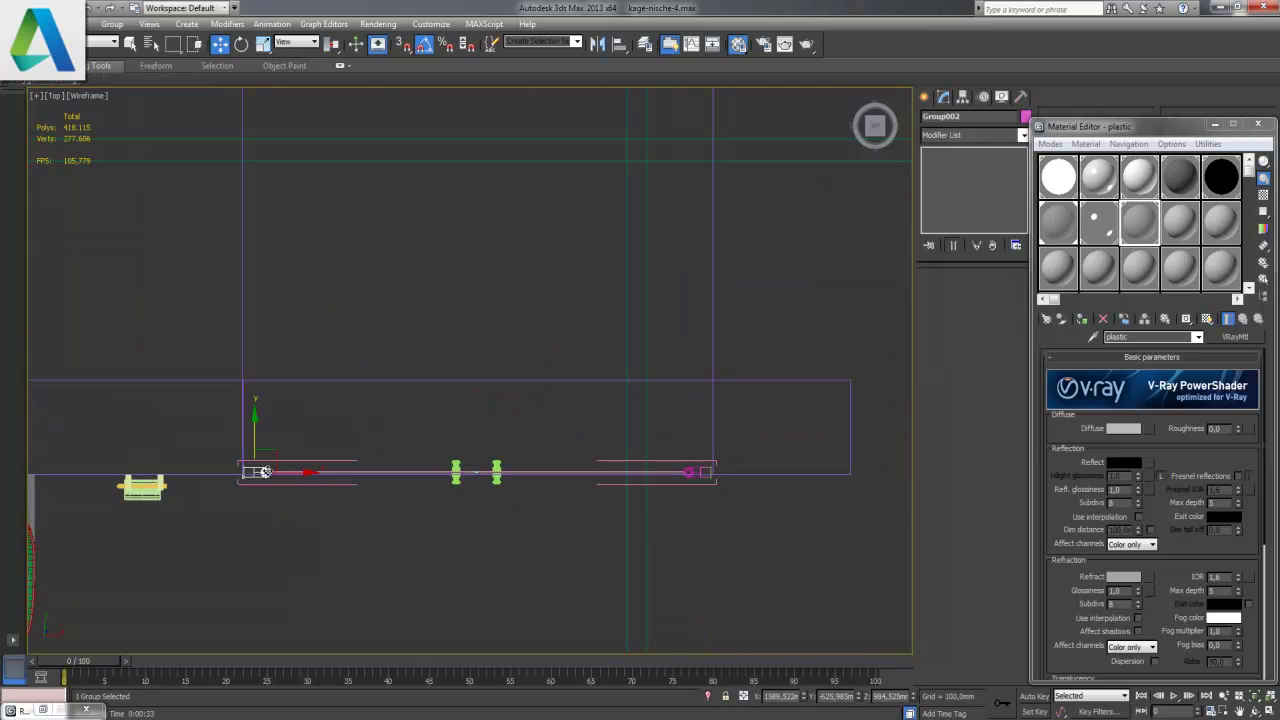
{"action": "left_click", "coordinate": [108, 22]}
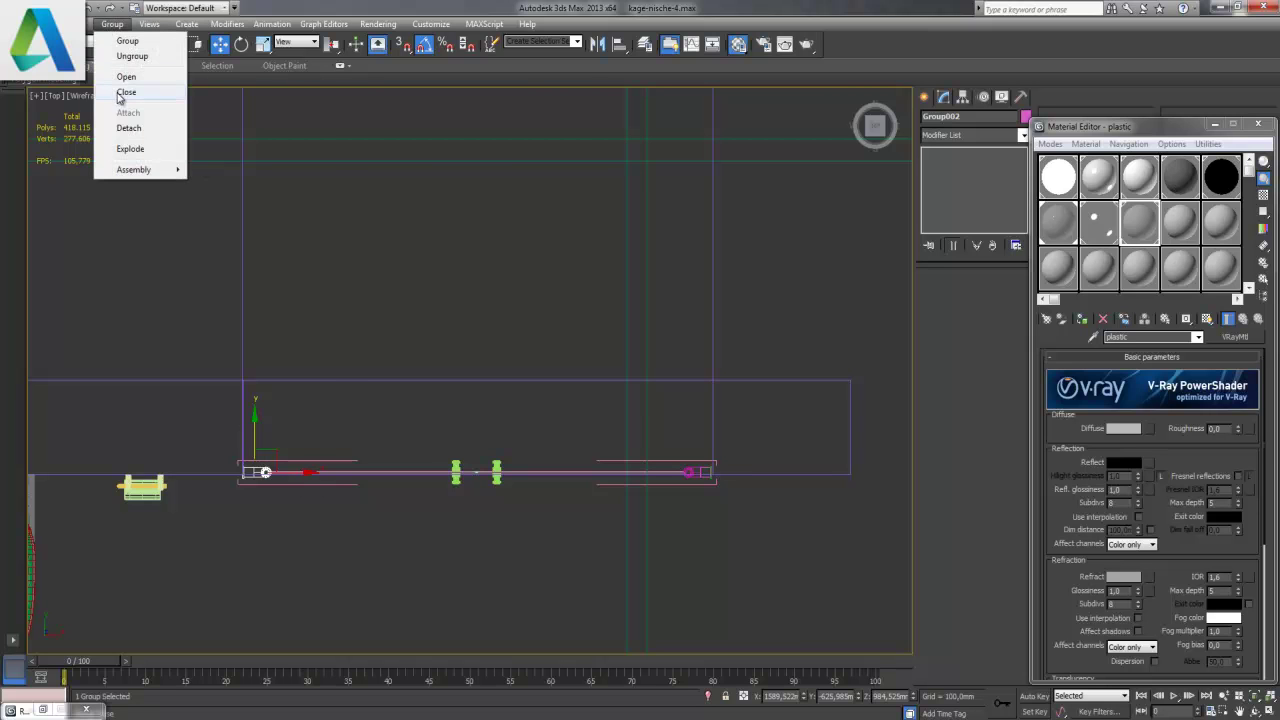
{"action": "left_click", "coordinate": [120, 95]}
{"action": "left_click", "coordinate": [431, 551]}
{"action": "scroll", "coordinate": [441, 302], "scroll_direction": "down", "scroll_amount": 1}
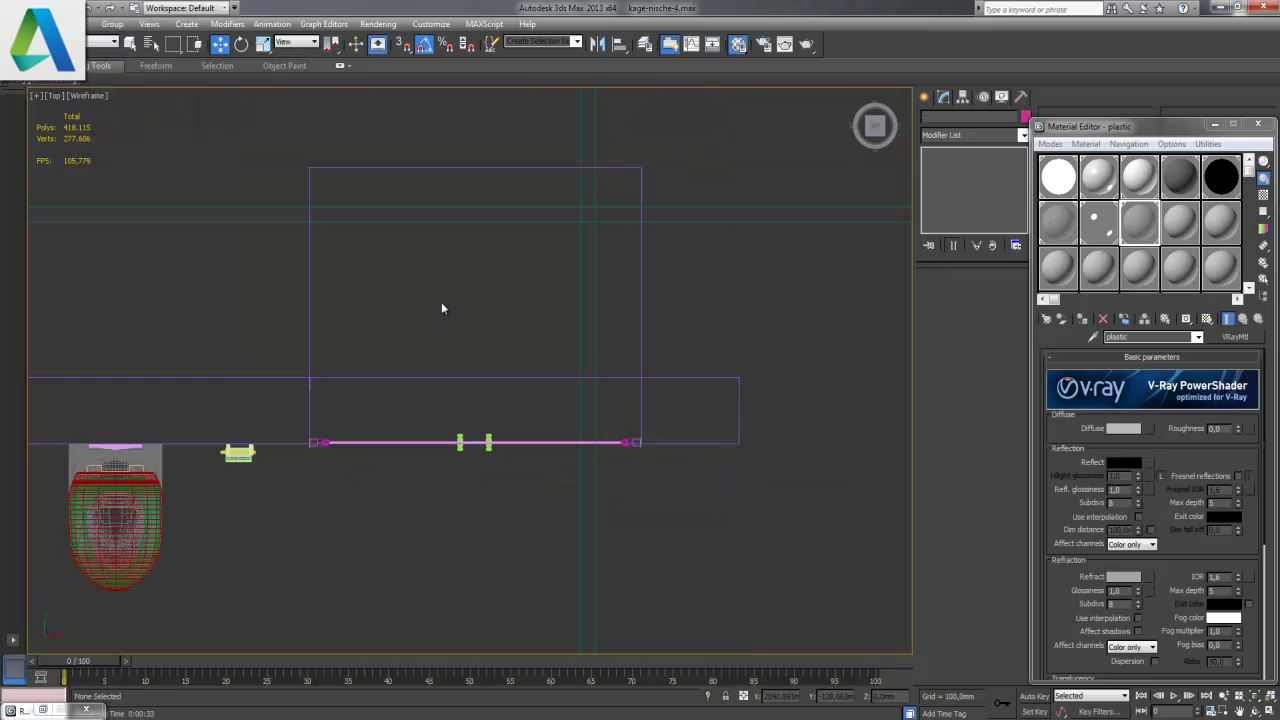
{"action": "scroll", "coordinate": [440, 323], "scroll_direction": "down", "scroll_amount": 1}
{"action": "scroll", "coordinate": [440, 323], "scroll_direction": "down", "scroll_amount": 1}
- Draw a V-Ray plane light over the shower area
{"action": "left_click", "coordinate": [925, 97]}
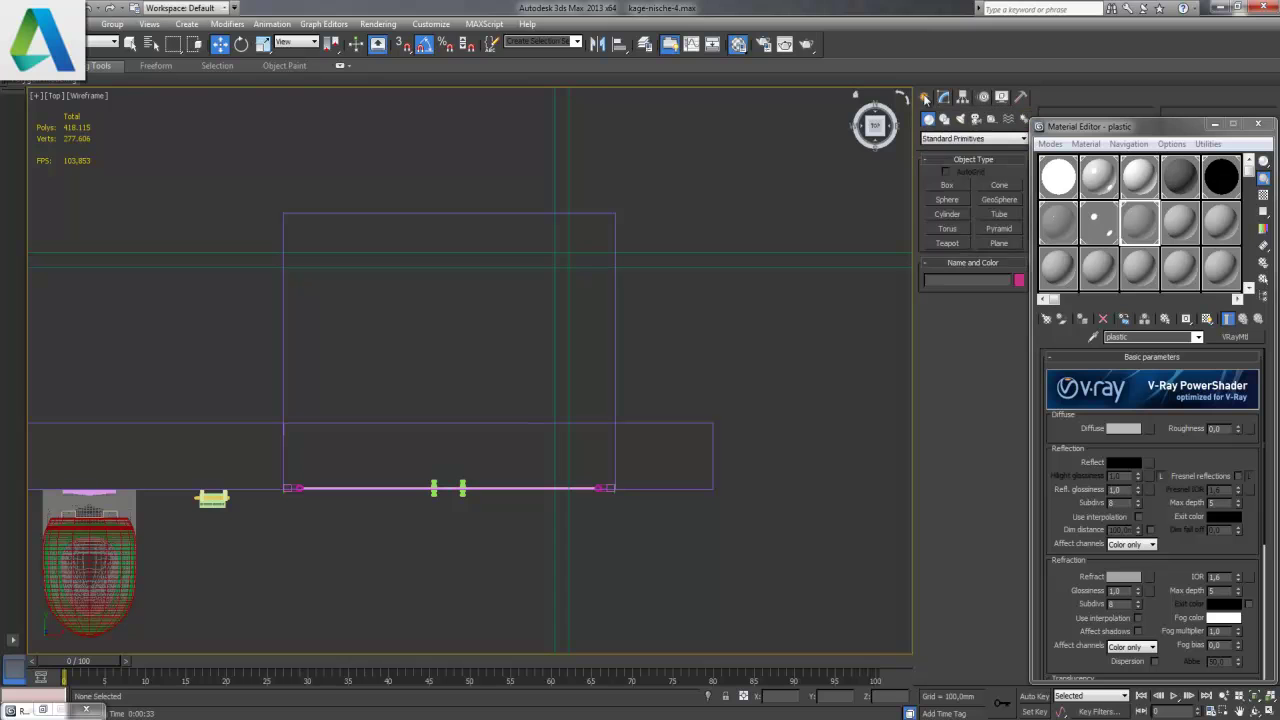
{"action": "left_click", "coordinate": [960, 119]}
{"action": "left_click", "coordinate": [972, 138]}
{"action": "left_click", "coordinate": [950, 170]}
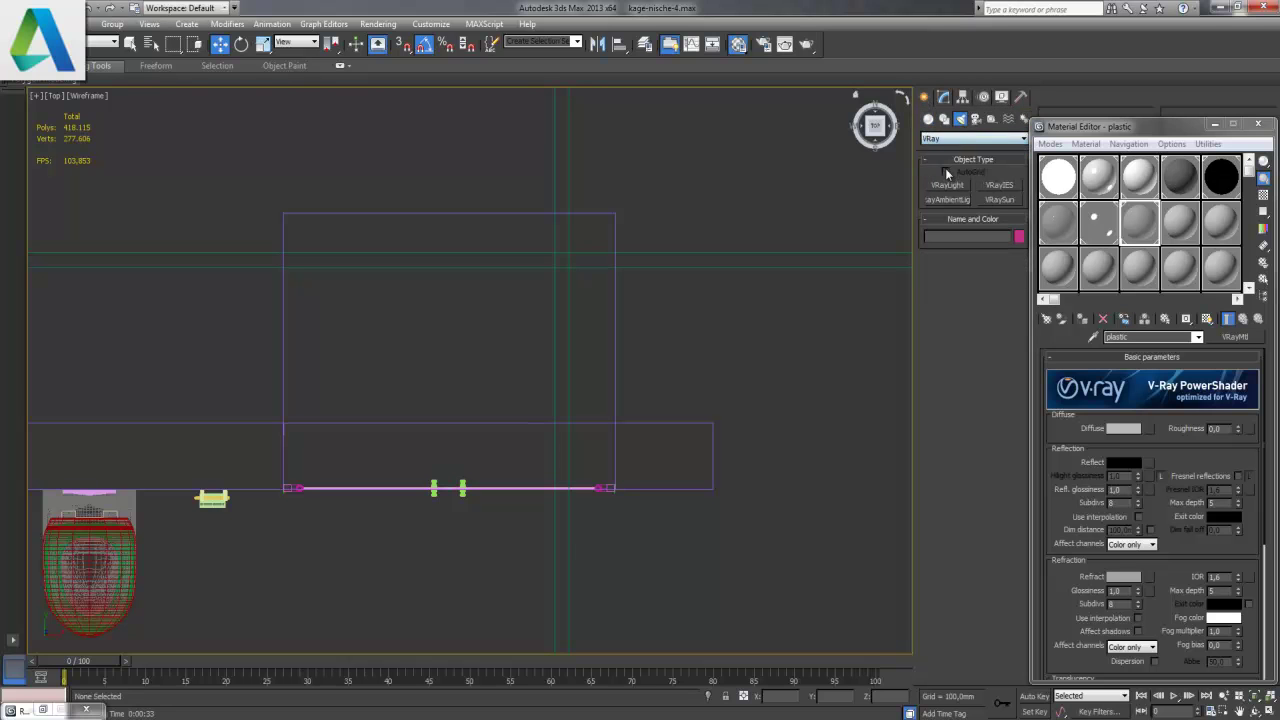
{"action": "left_click", "coordinate": [948, 186]}
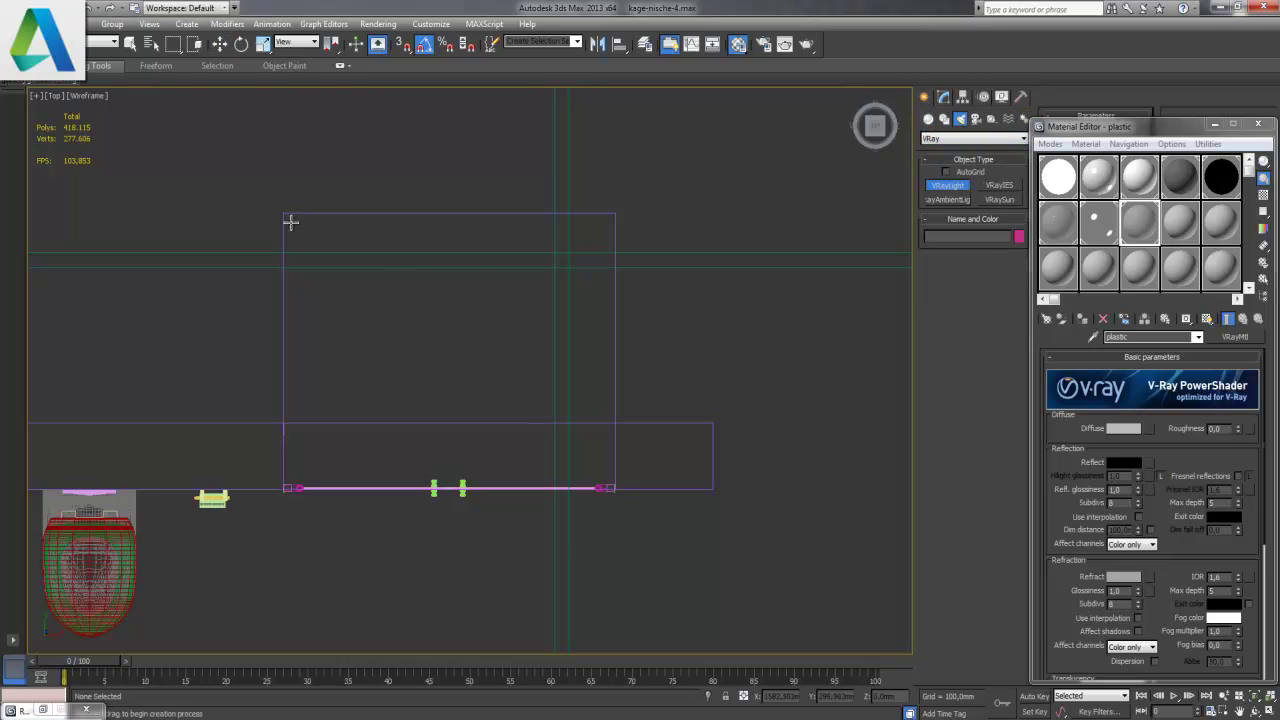
{"action": "left_click_drag", "start_coordinate": [288, 217], "coordinate": [611, 472]}
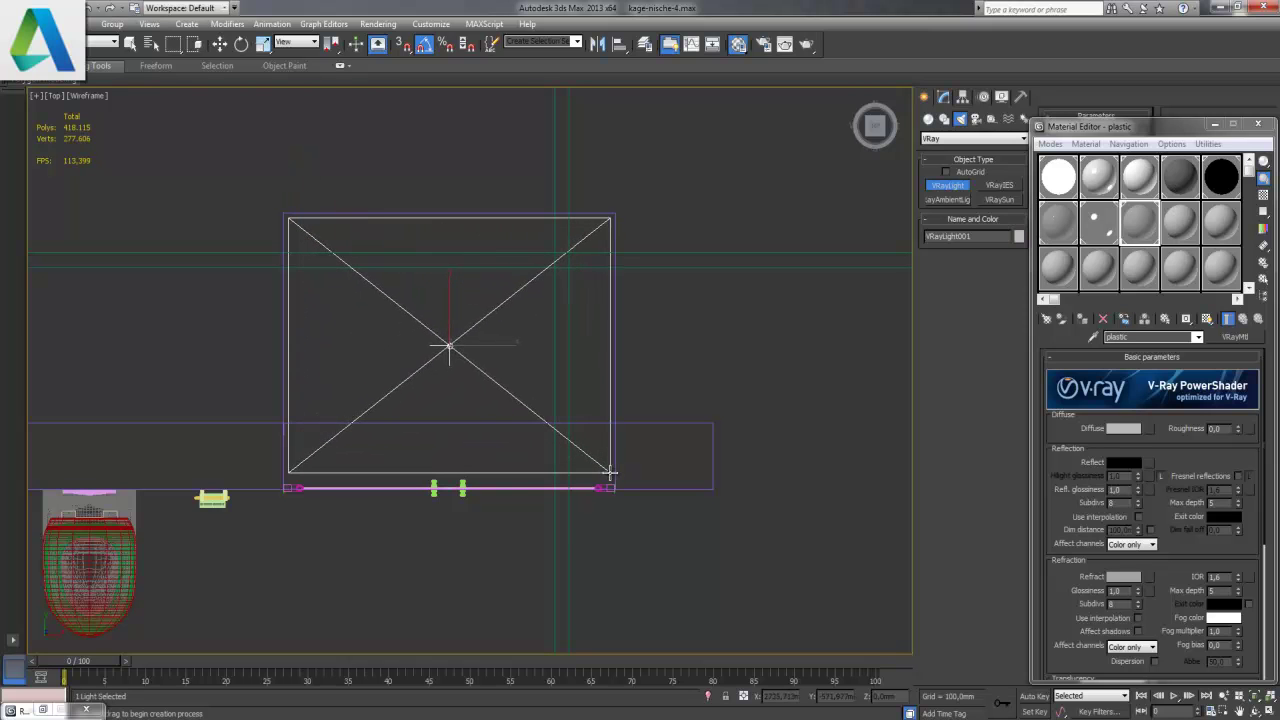
{"action": "left_click", "coordinate": [219, 43]}
- In a maximized Front view, raise the plane light above the door frame
{"action": "left_click", "coordinate": [1257, 709]}
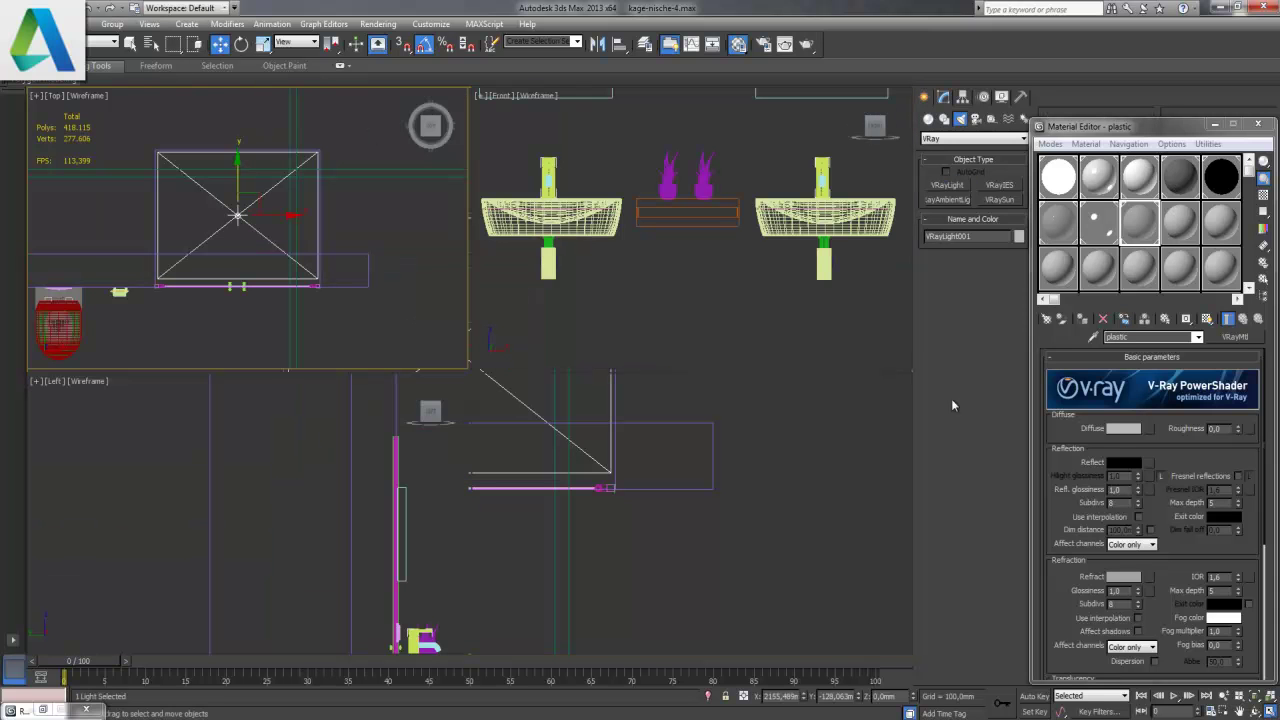
{"action": "right_click", "coordinate": [741, 254]}
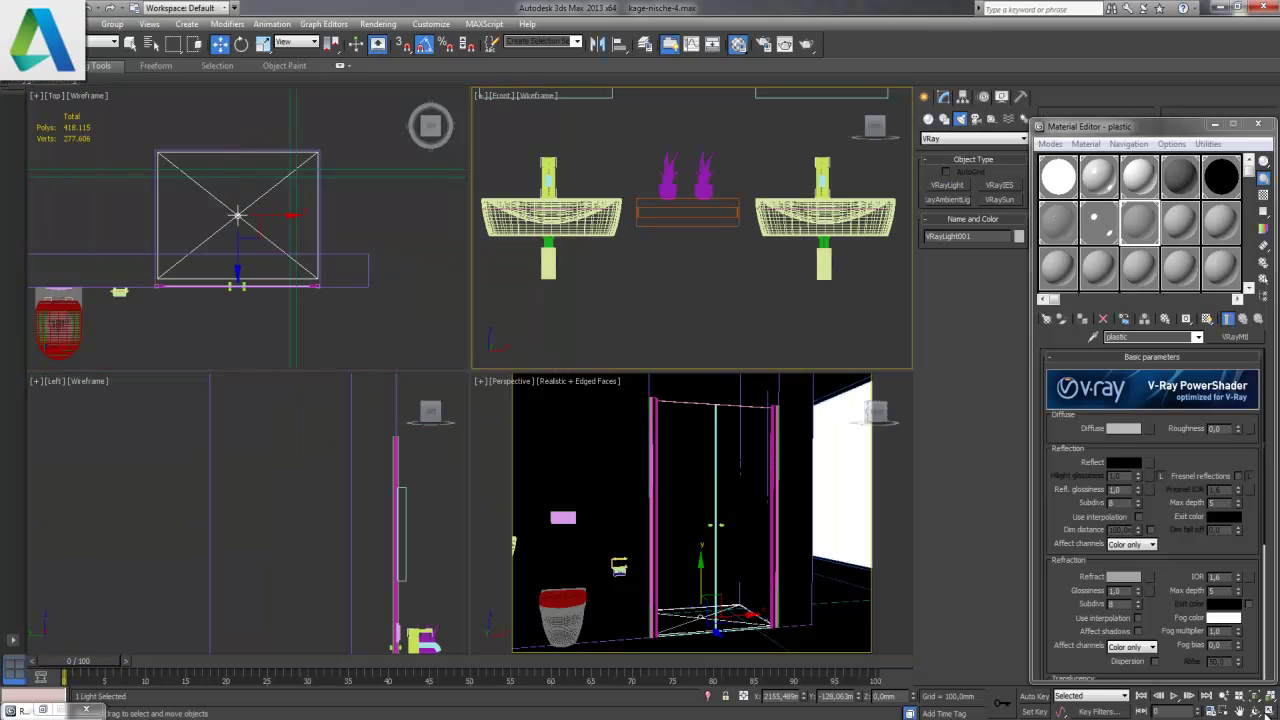
{"action": "key", "text": "alt+w"}
{"action": "middle_click_drag", "start_coordinate": [680, 478], "coordinate": [349, 466]}
{"action": "scroll", "coordinate": [399, 464], "scroll_direction": "down", "scroll_amount": 3}
{"action": "scroll", "coordinate": [399, 464], "scroll_direction": "down", "scroll_amount": 3}
{"action": "middle_click_drag", "start_coordinate": [549, 481], "coordinate": [379, 558]}
{"action": "left_click_drag", "start_coordinate": [544, 496], "coordinate": [555, 131]}
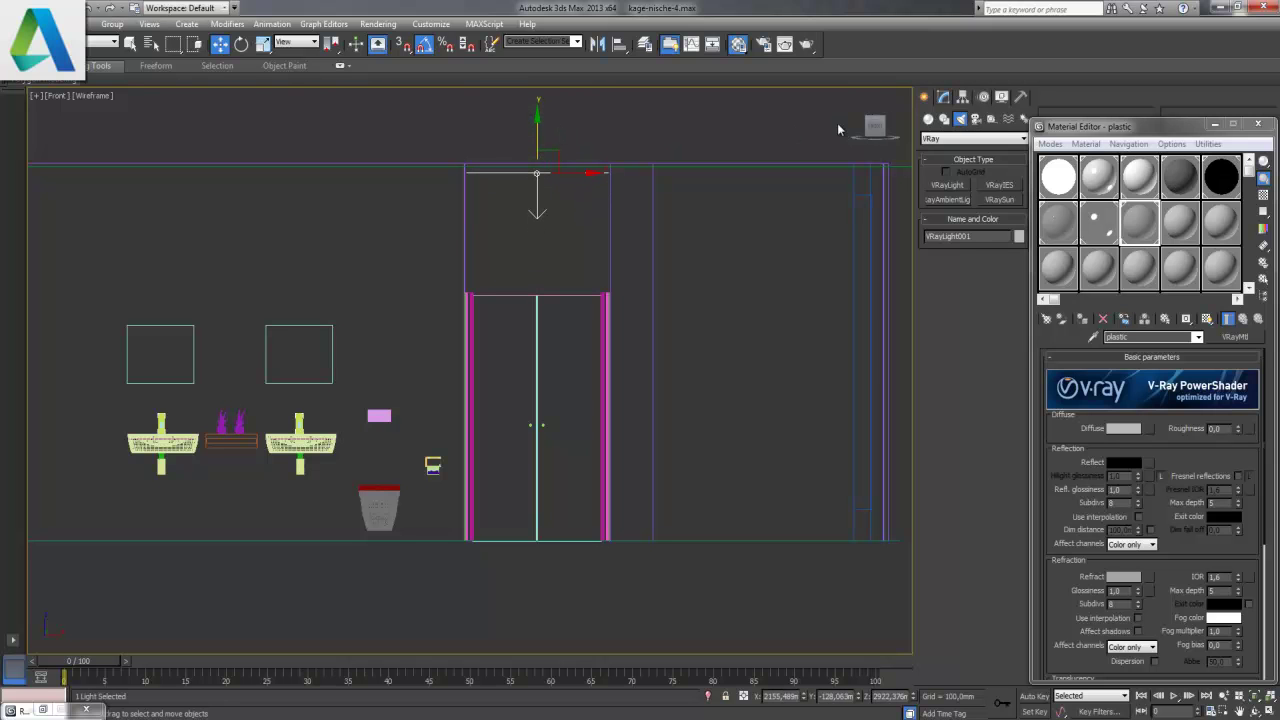
- Maximize the Perspective view so the shower fills the viewport
{"action": "left_click", "coordinate": [943, 99]}
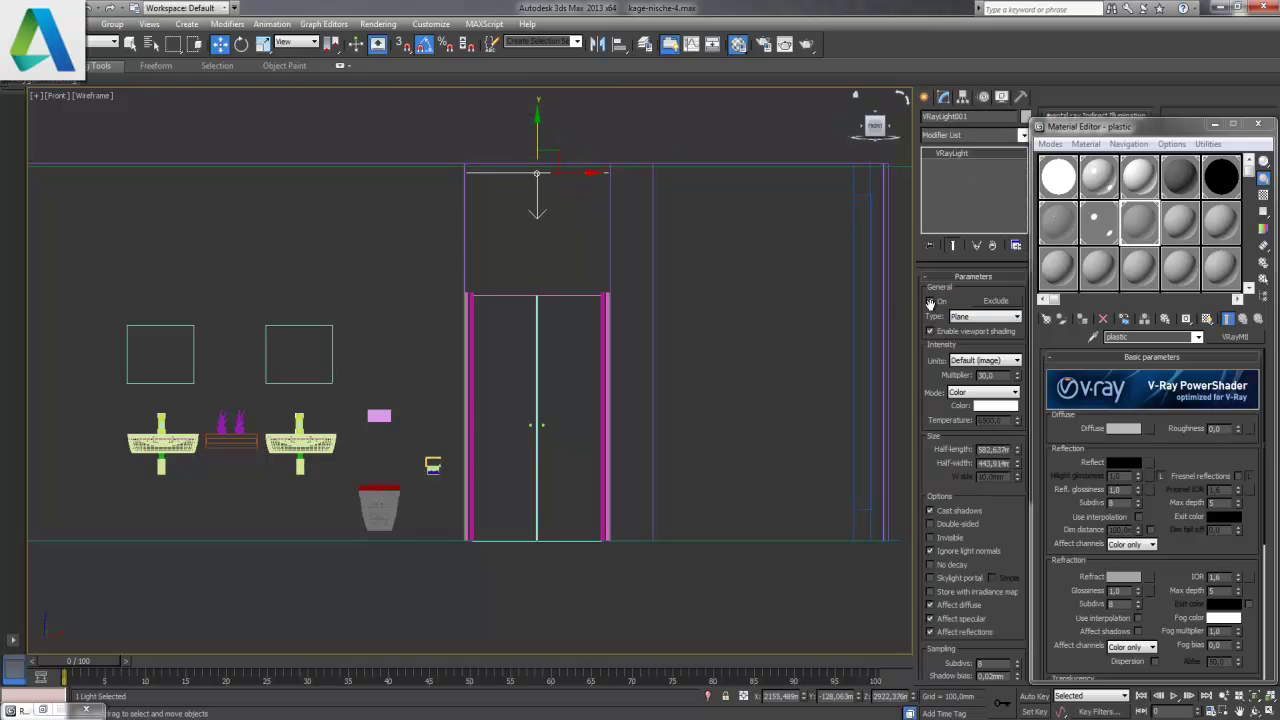
{"action": "left_click", "coordinate": [1268, 709]}
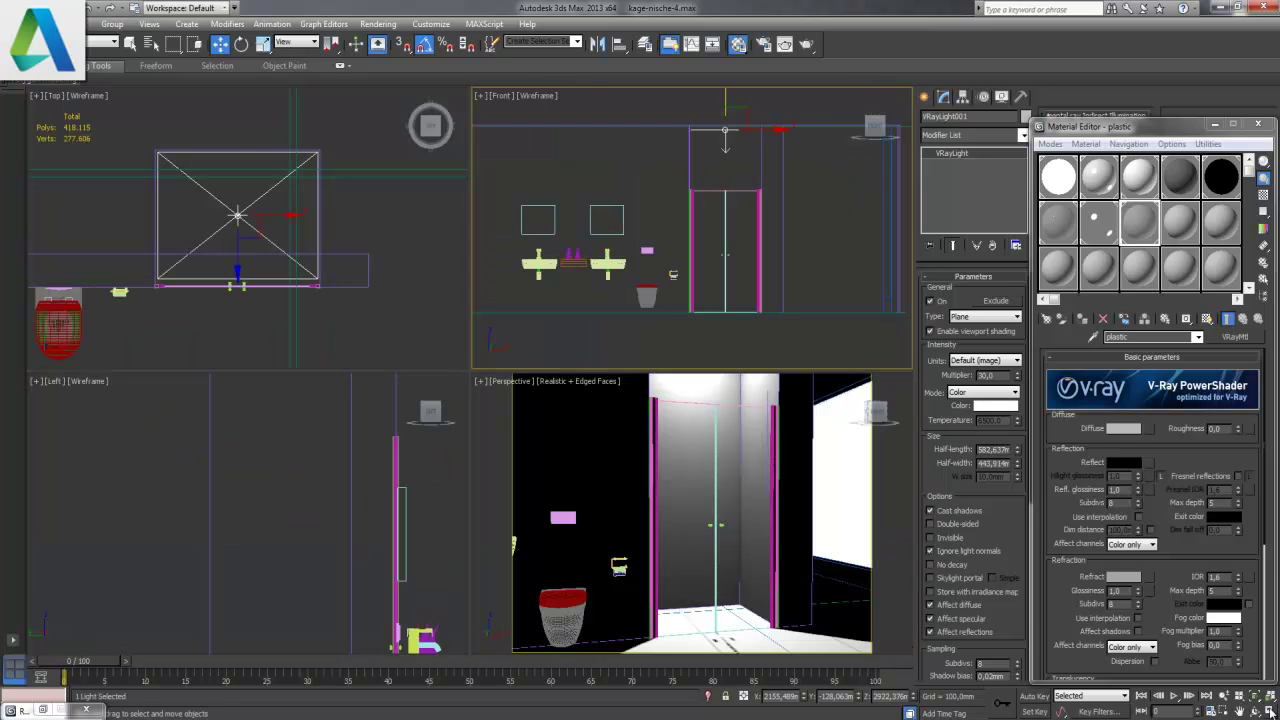
{"action": "left_click", "coordinate": [736, 527]}
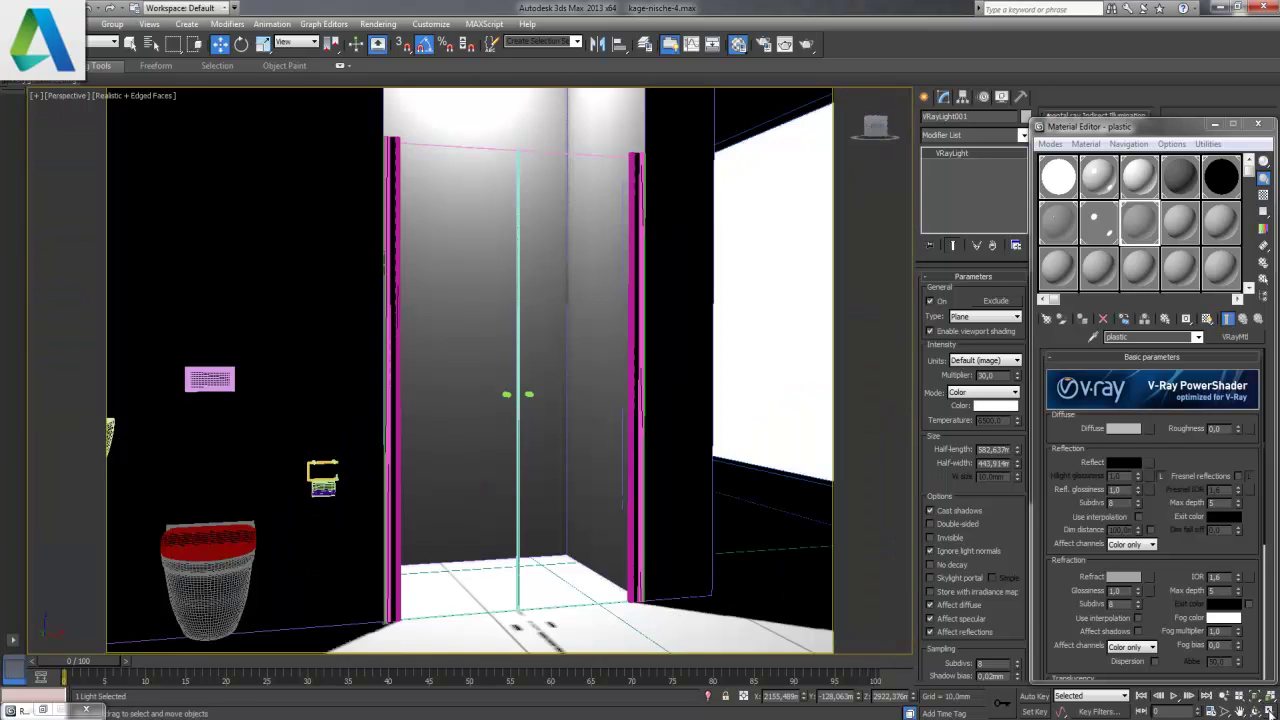
{"action": "left_click", "coordinate": [1268, 709]}
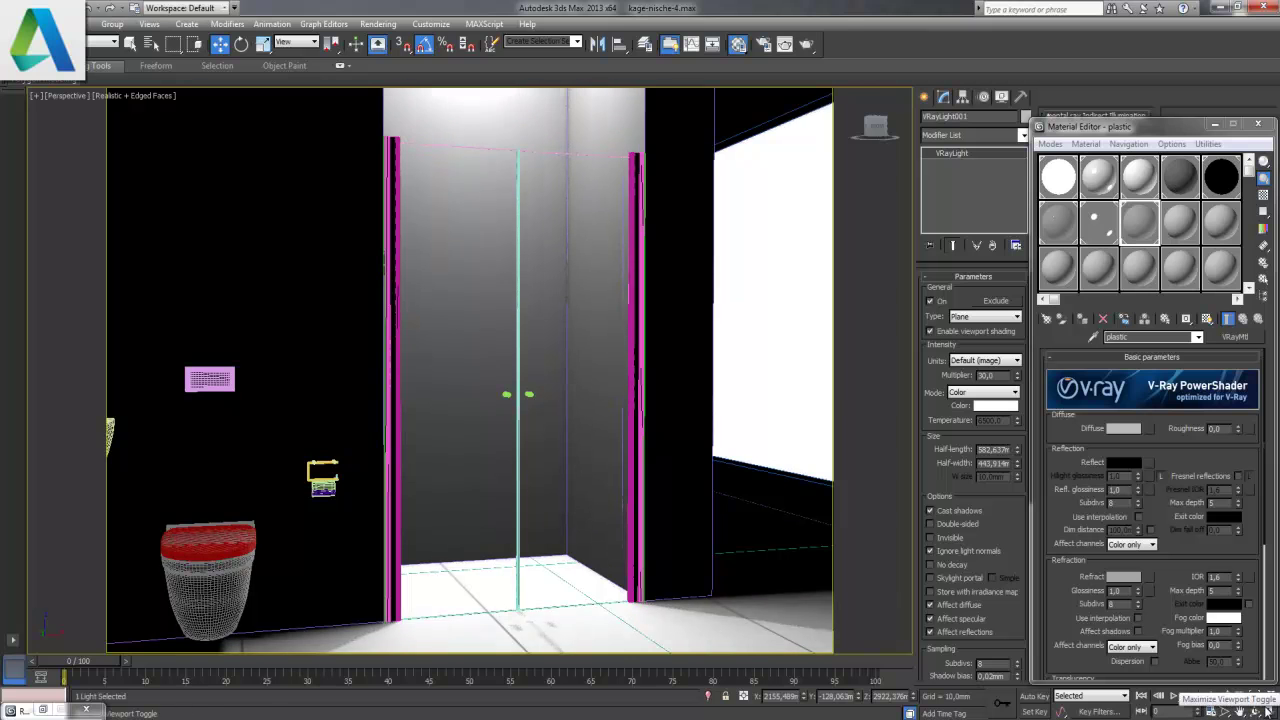
- Cancel the test render and set the VRayLight multiplier to 5
{"action": "key", "text": "shift+q"}
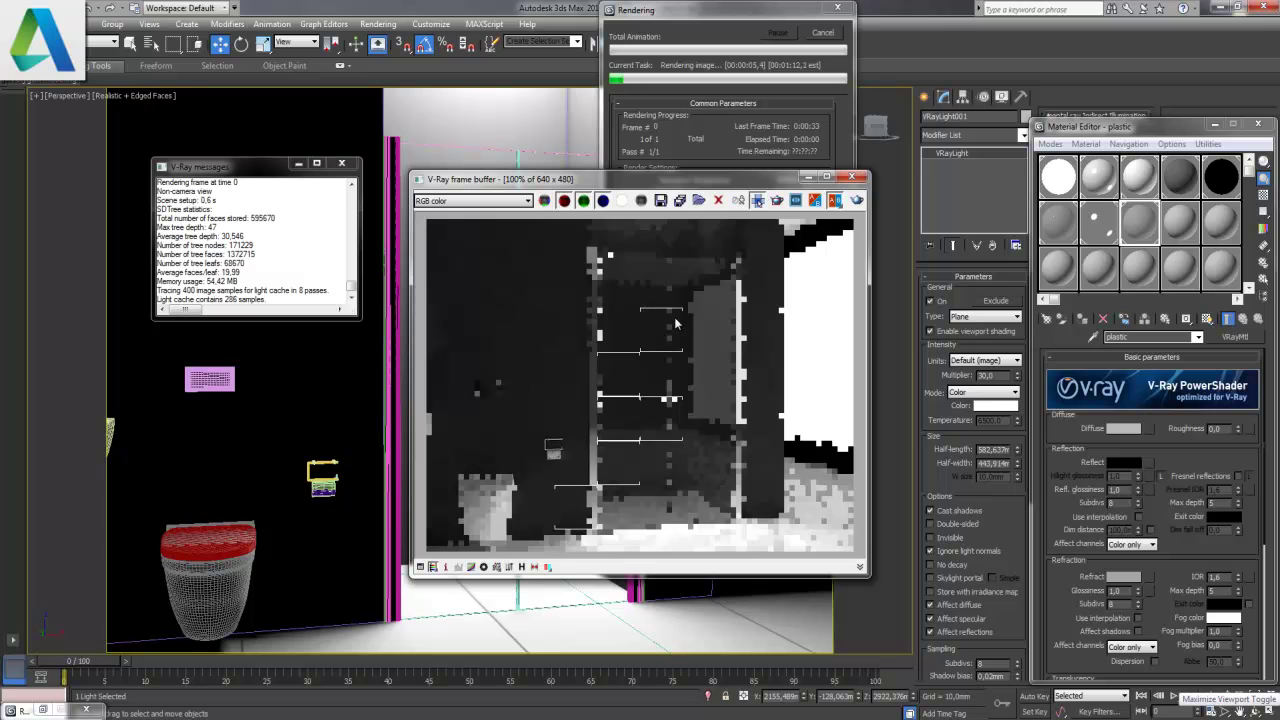
{"action": "left_click", "coordinate": [841, 34]}
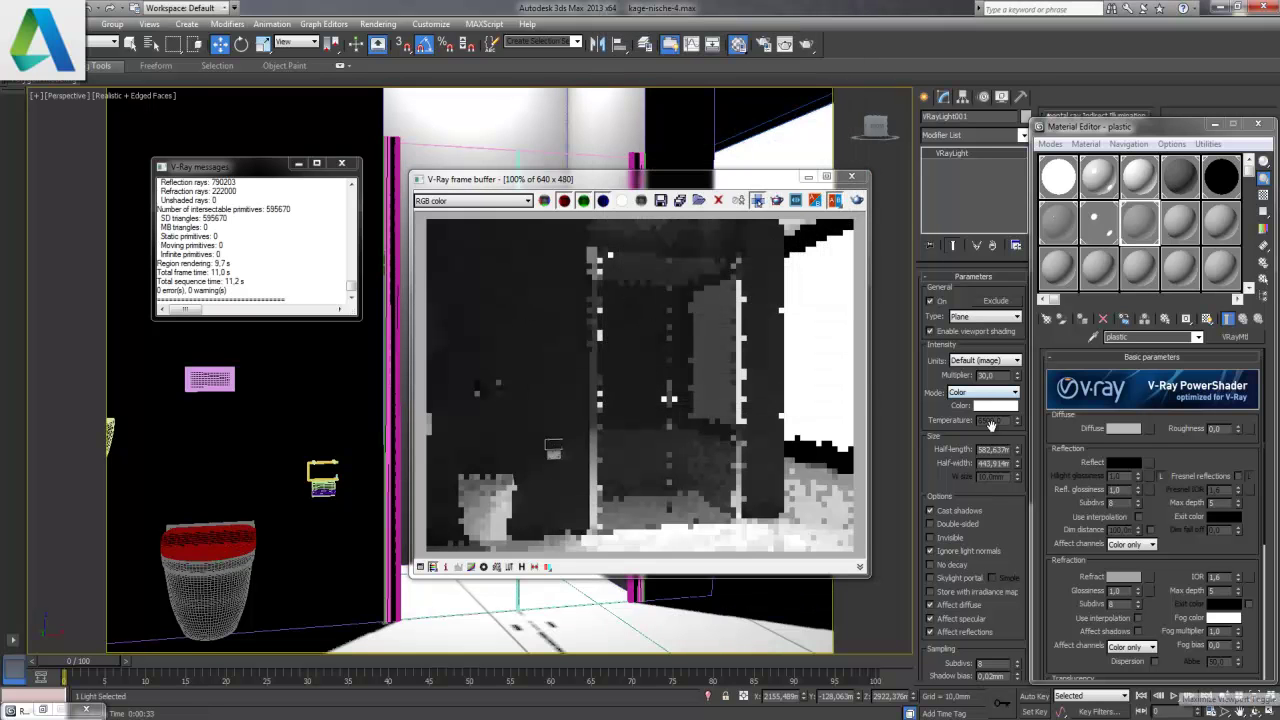
{"action": "type", "text": "5"}
{"action": "key", "text": "Return"}
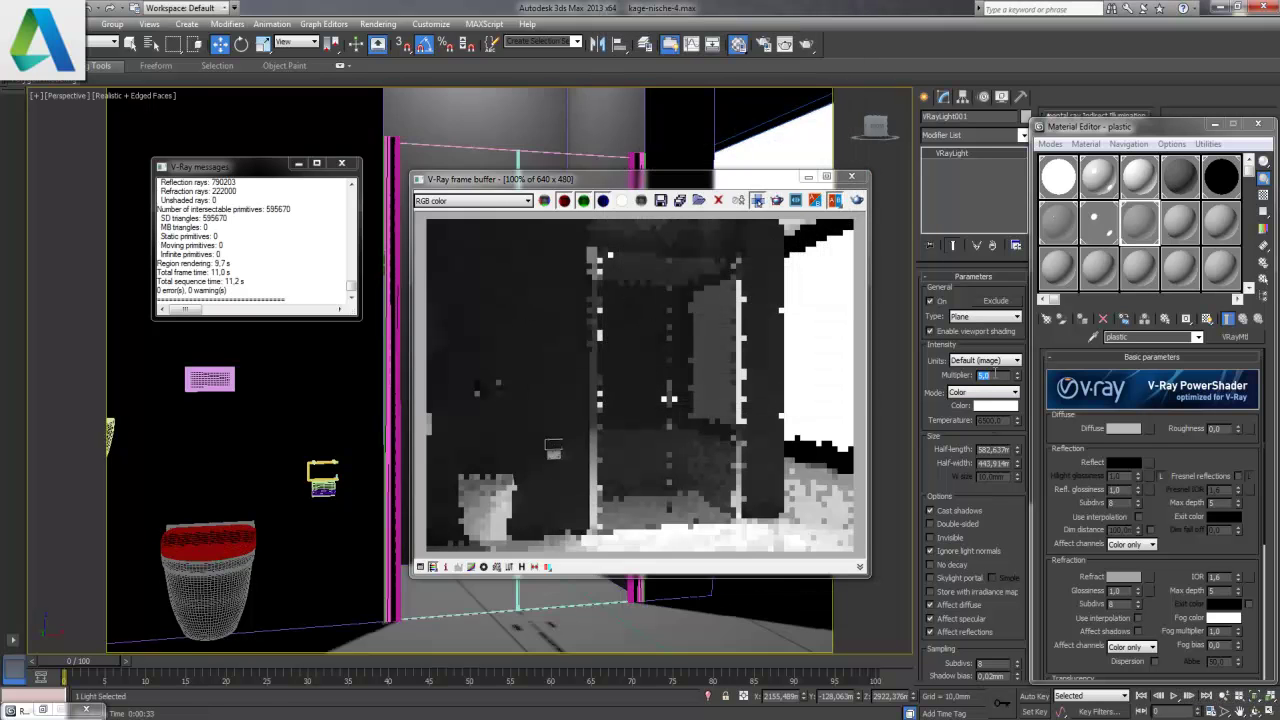
- Re-render the shower with the dimmer light, then close the frame buffer and log
{"action": "left_click", "coordinate": [858, 200]}
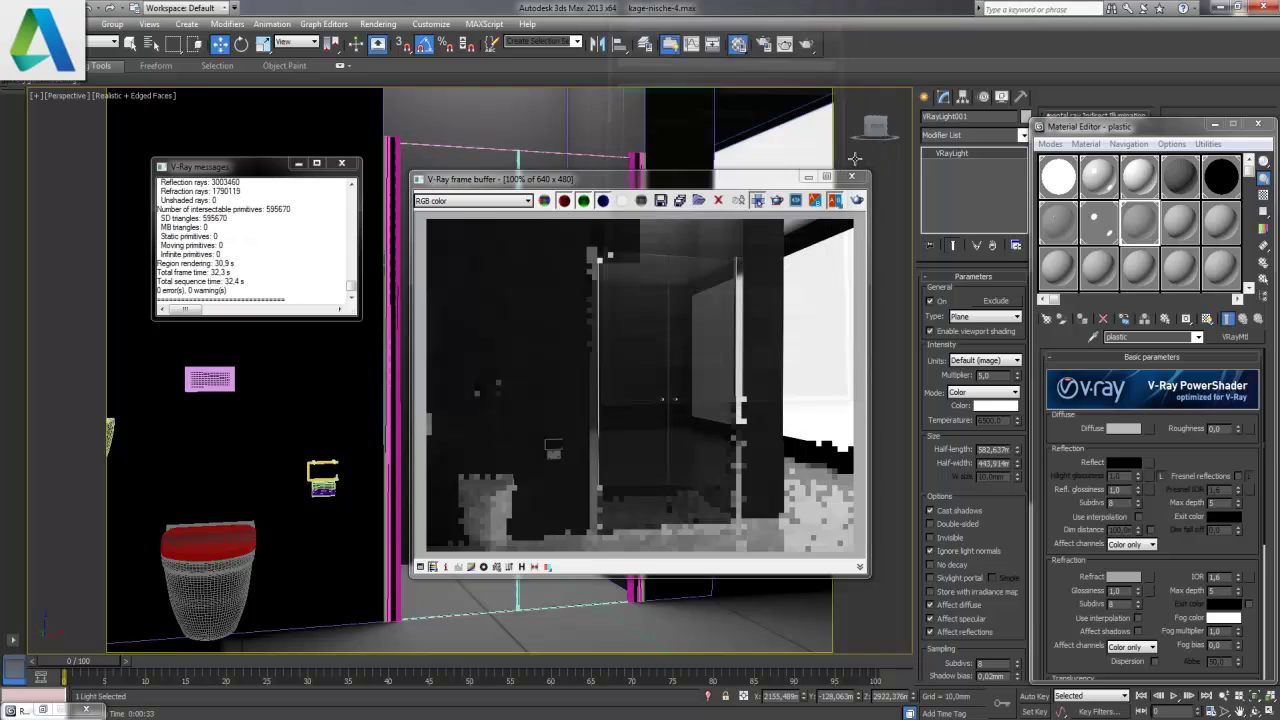
{"action": "left_click", "coordinate": [205, 190]}
{"action": "left_click", "coordinate": [341, 163]}
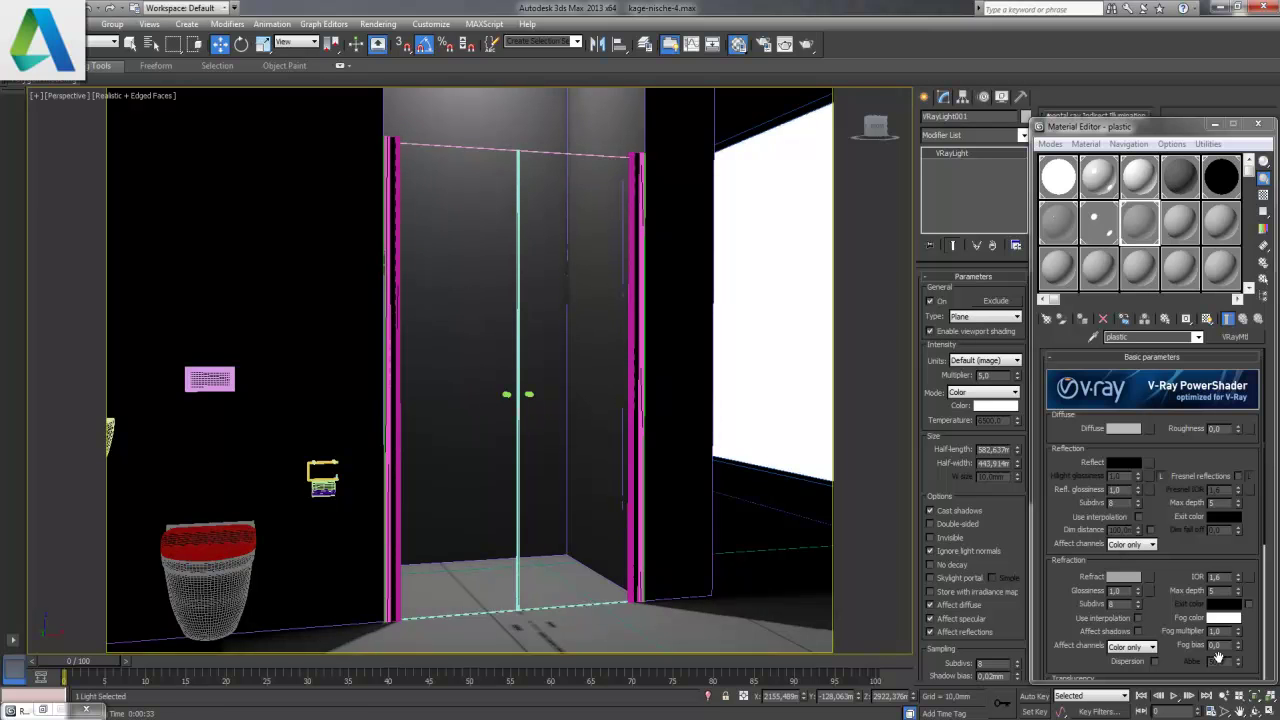
- Frame the whole bathroom plan in a maximized Top view and open the Application menu
{"action": "left_click", "coordinate": [1268, 708]}
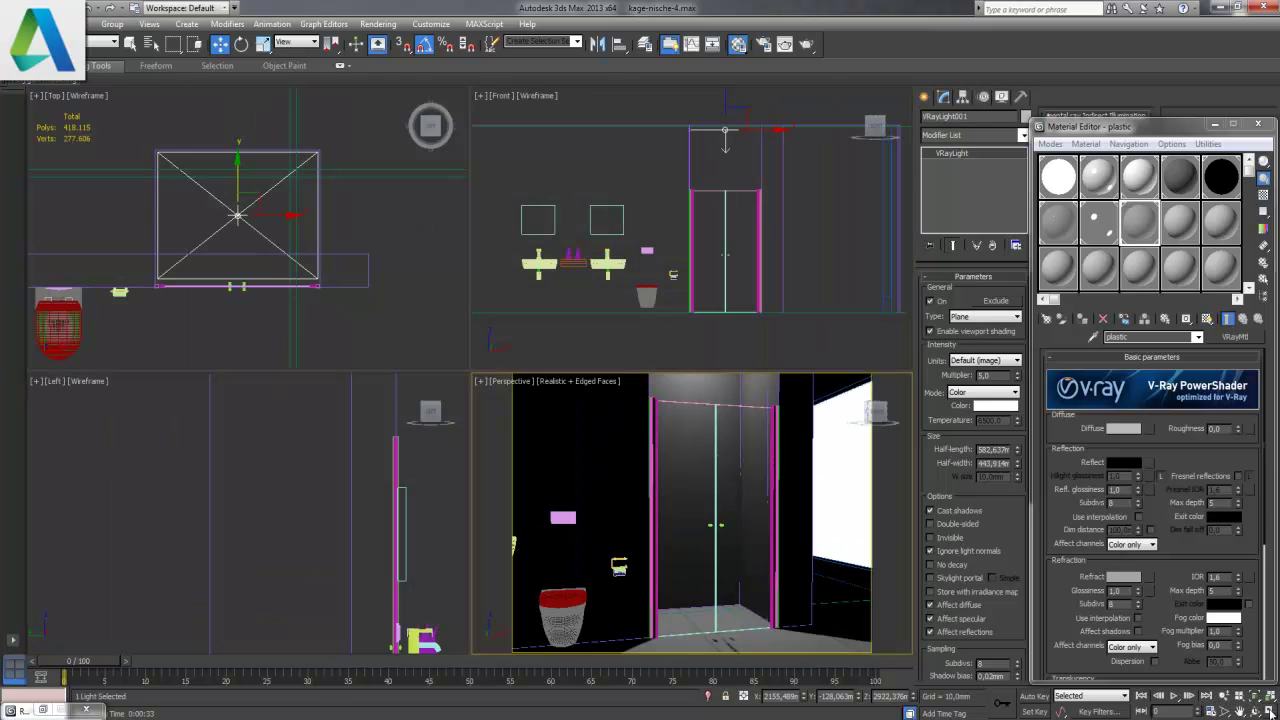
{"action": "left_click", "coordinate": [367, 222]}
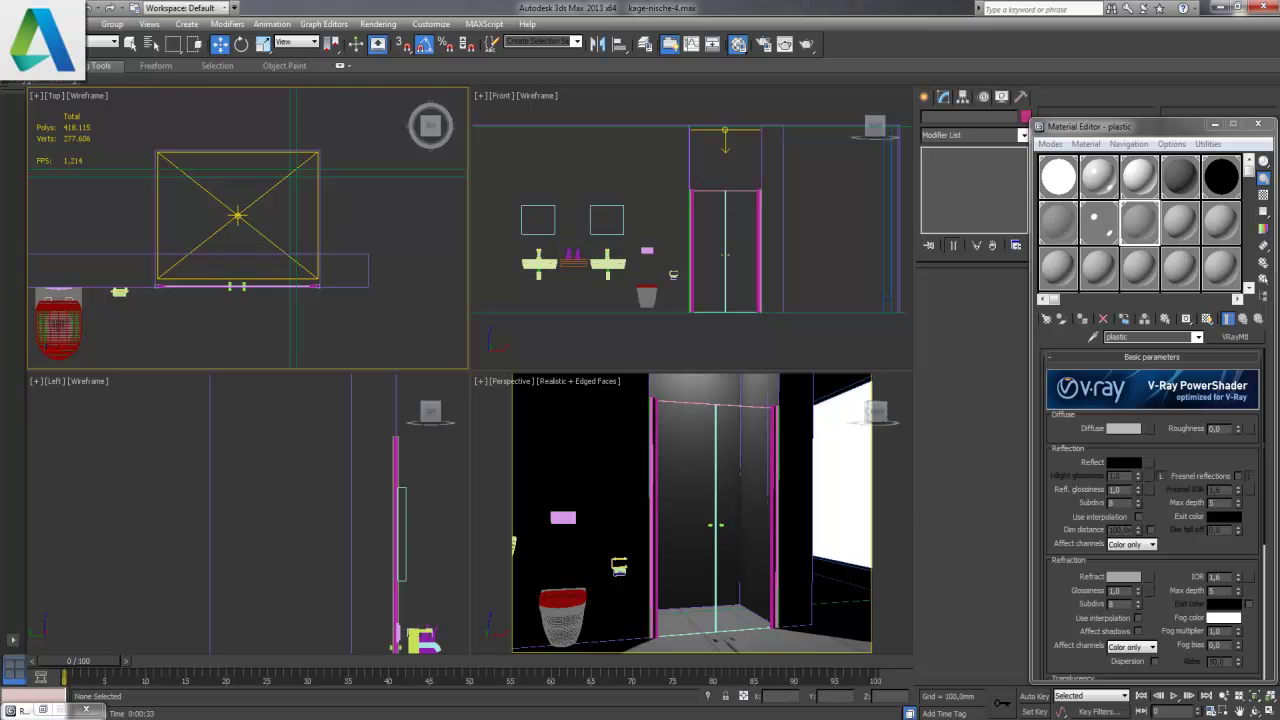
{"action": "left_click", "coordinate": [1256, 710]}
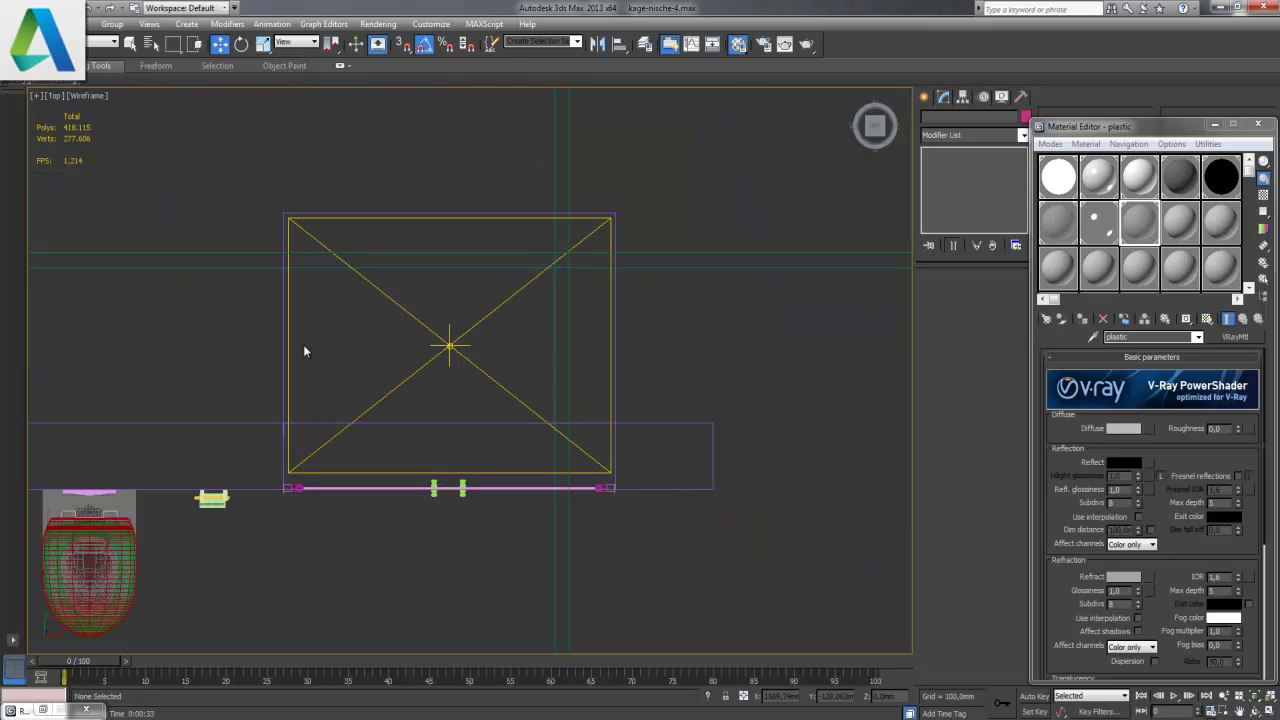
{"action": "scroll", "coordinate": [321, 346], "scroll_direction": "down", "scroll_amount": 5}
{"action": "scroll", "coordinate": [325, 348], "scroll_direction": "down", "scroll_amount": 2}
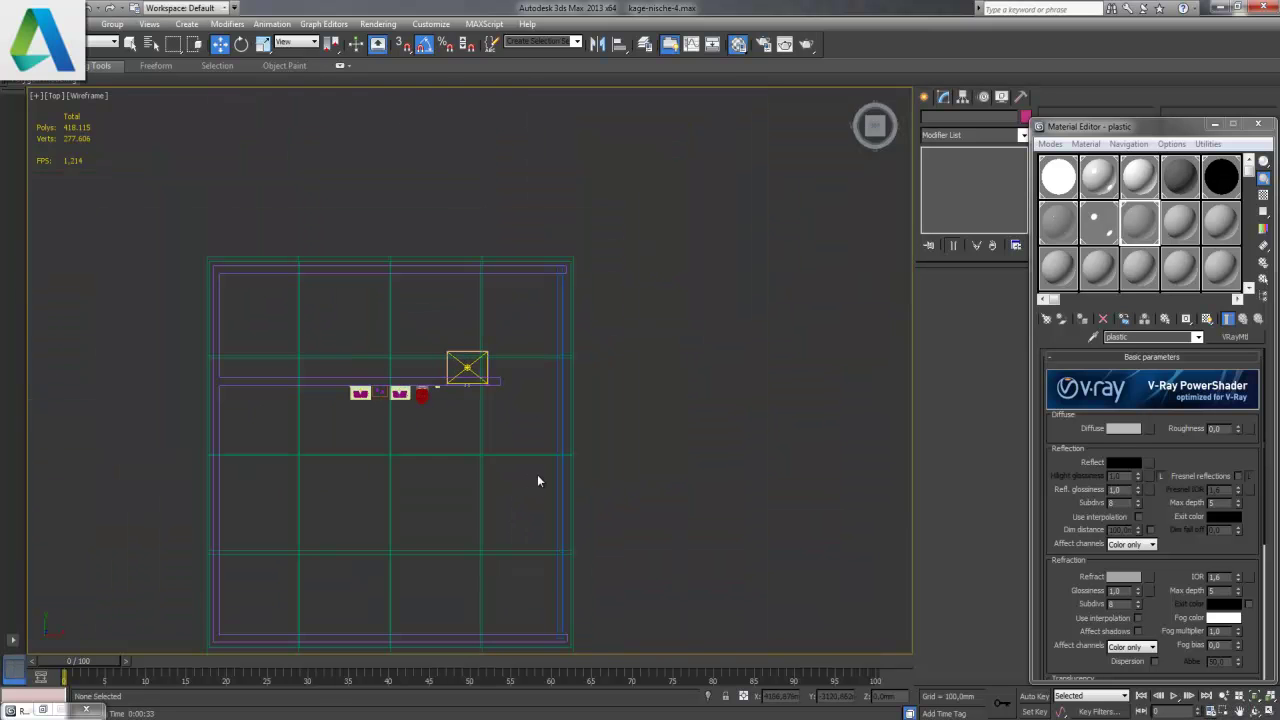
{"action": "middle_click_drag", "start_coordinate": [537, 481], "coordinate": [503, 389]}
{"action": "left_click", "coordinate": [40, 40]}
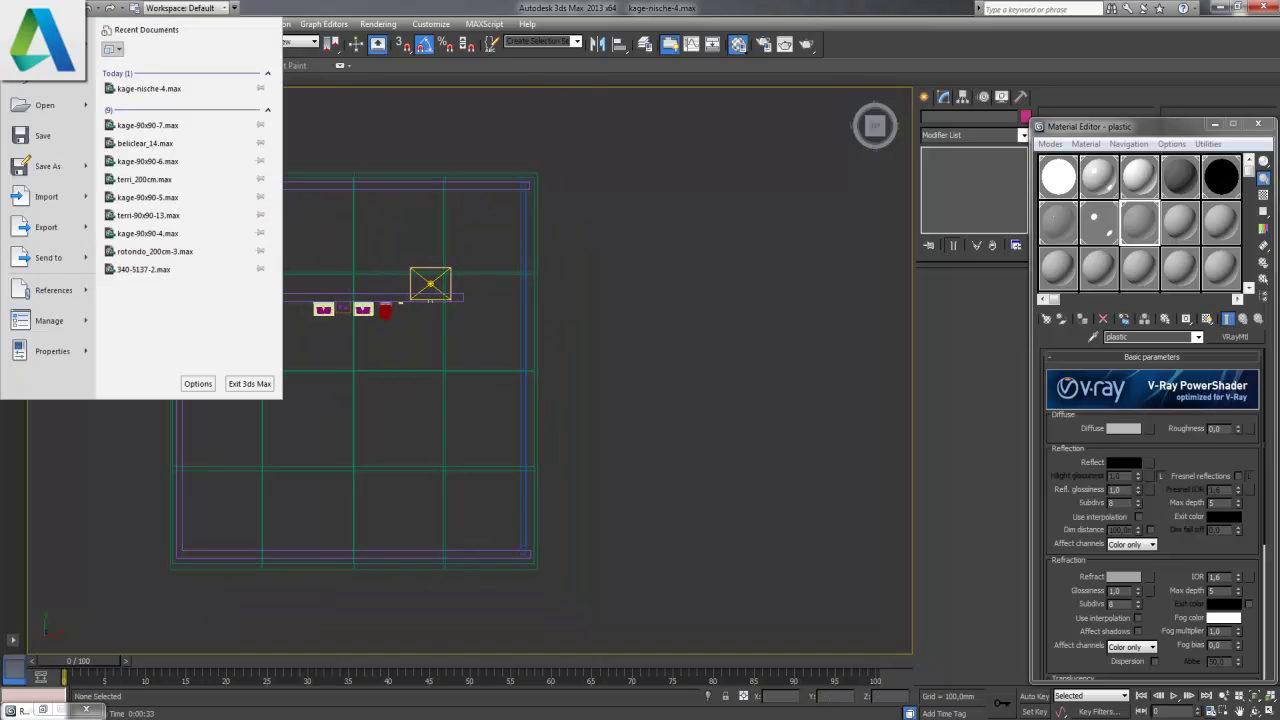
{"action": "mouse_move", "coordinate": [46, 196]}
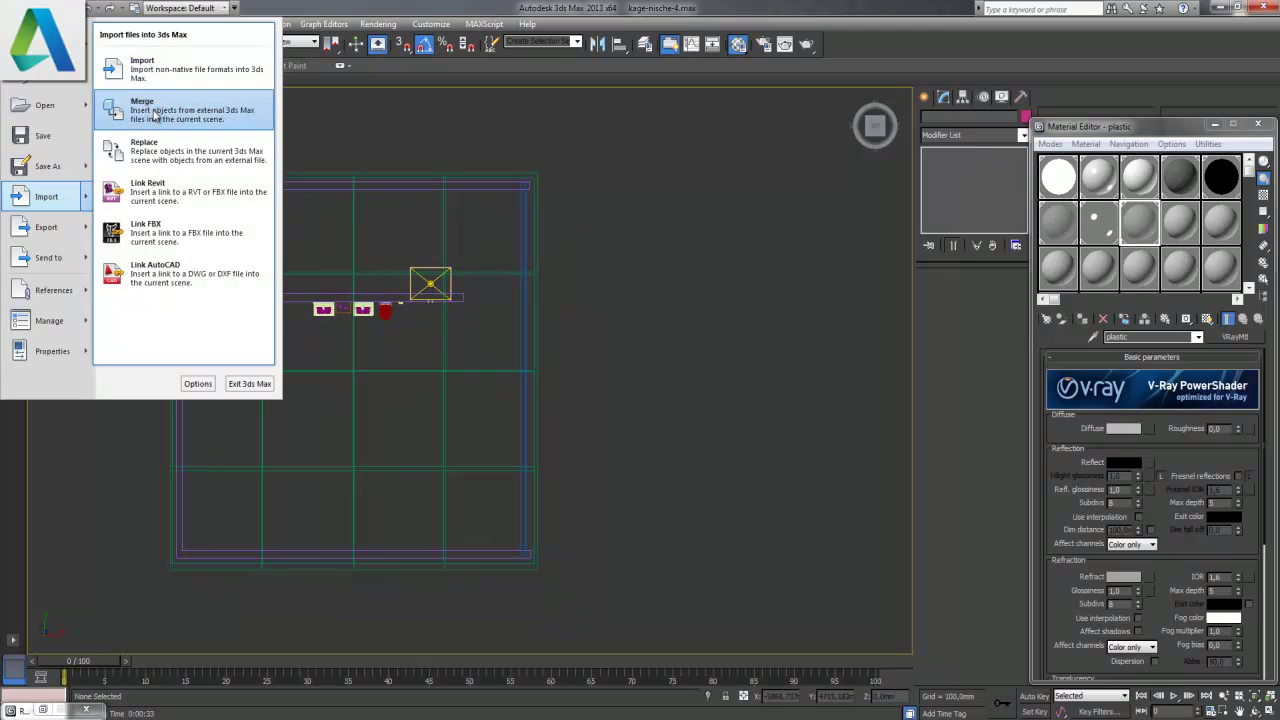
- Start Import > Merge and browse up to the Grafik folder
{"action": "left_click", "coordinate": [153, 115]}
{"action": "left_click_drag", "start_coordinate": [255, 22], "coordinate": [689, 186]}
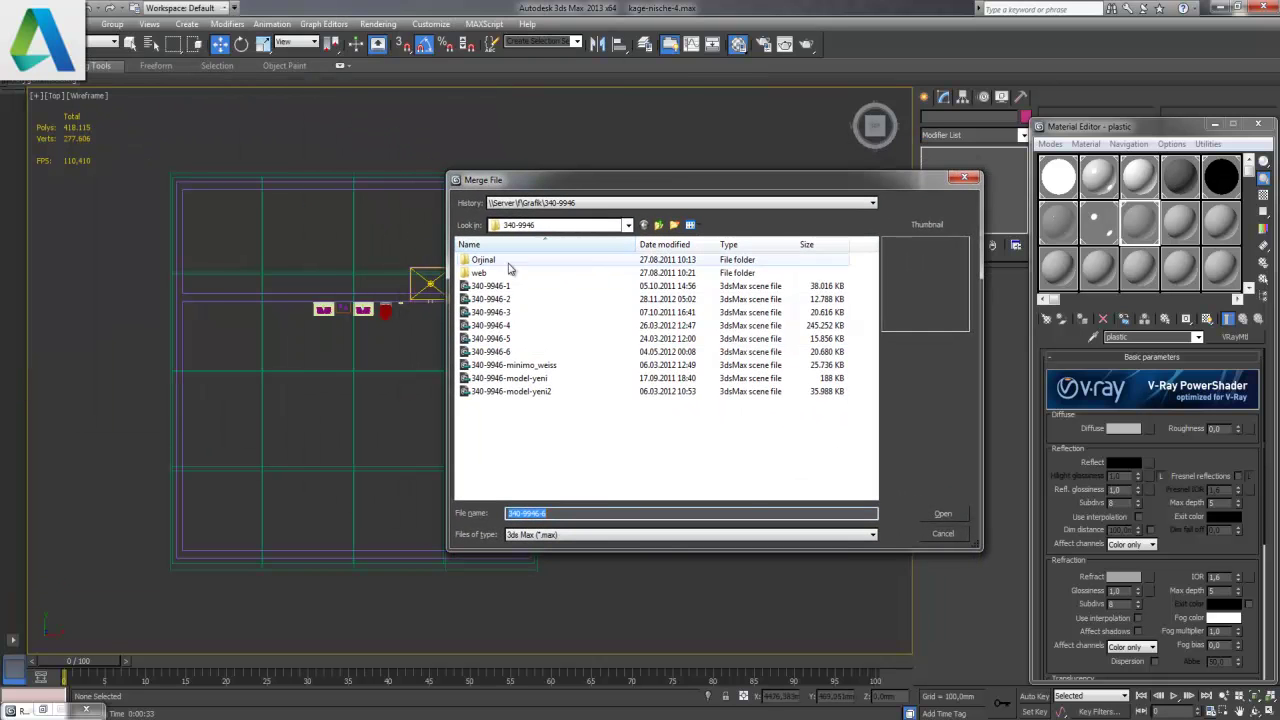
{"action": "left_click", "coordinate": [659, 224]}
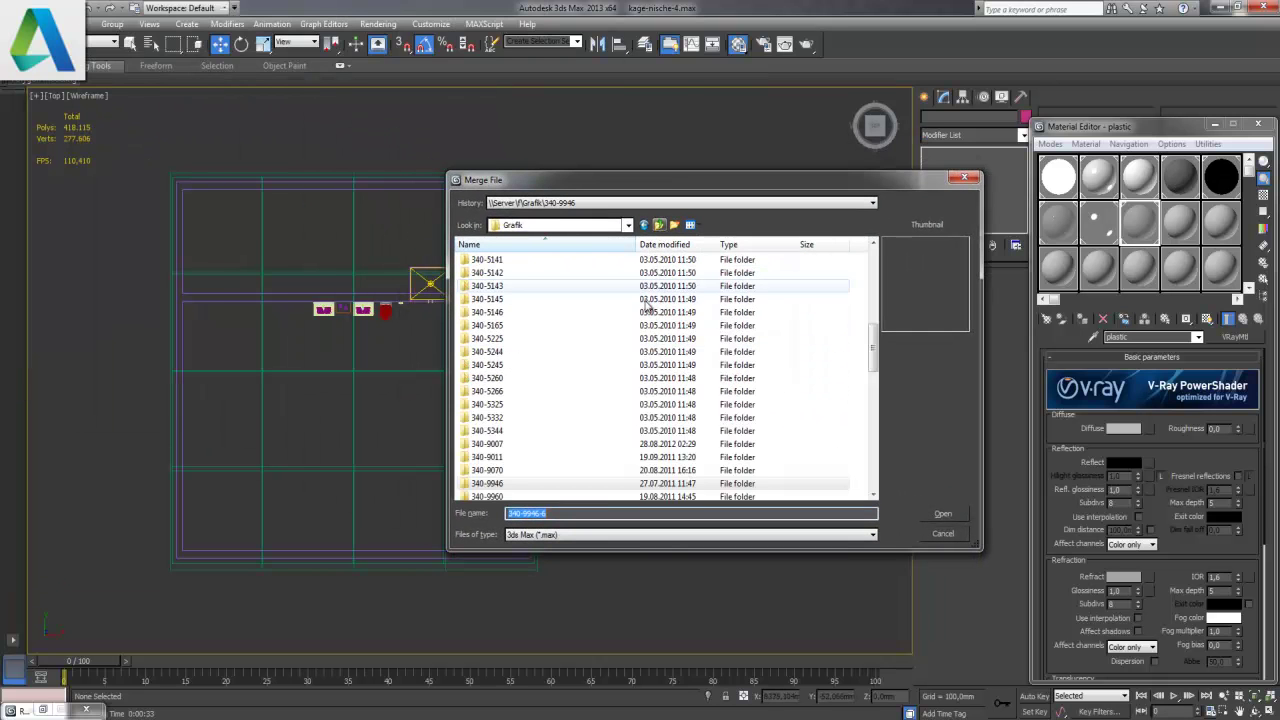
{"action": "scroll", "coordinate": [578, 355], "scroll_direction": "down", "scroll_amount": 2}
{"action": "scroll", "coordinate": [584, 356], "scroll_direction": "down", "scroll_amount": 2}
{"action": "scroll", "coordinate": [586, 357], "scroll_direction": "up", "scroll_amount": 2}
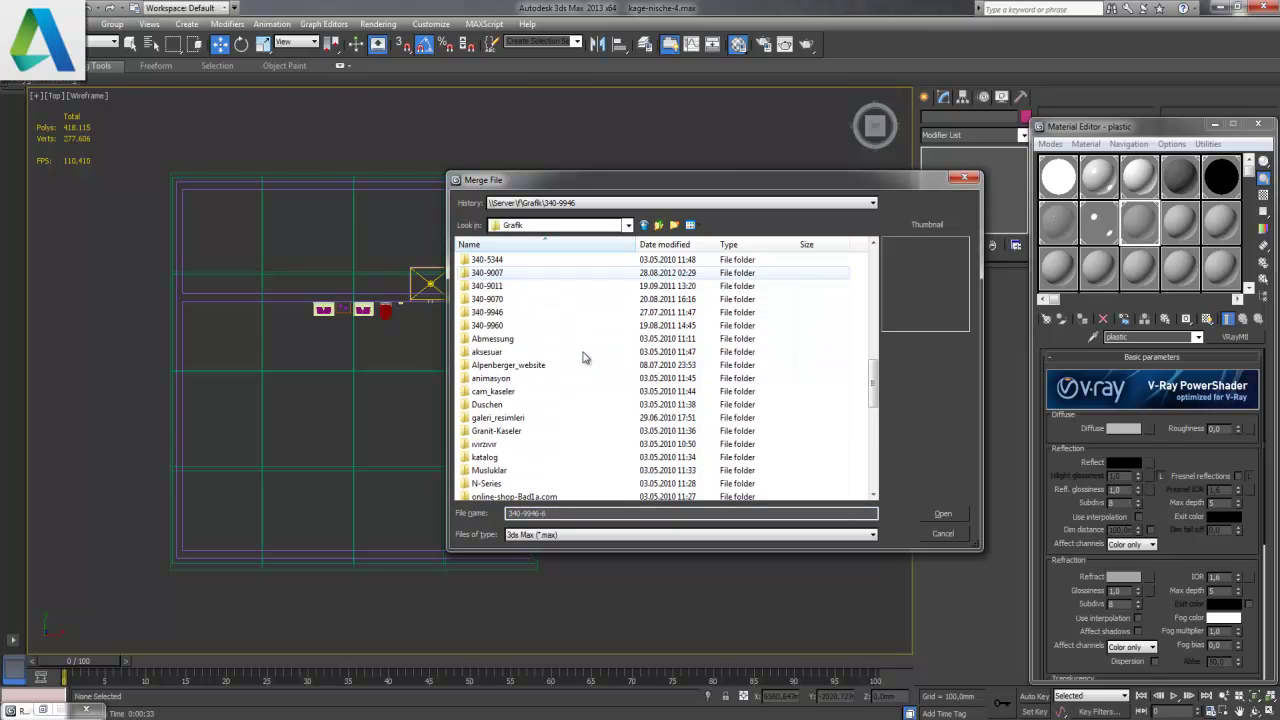
- Open Duschen > KAGE, preview the kage-90x90 files and pick kage-90x90-8
{"action": "double_click", "coordinate": [507, 406]}
{"action": "left_click", "coordinate": [514, 379]}
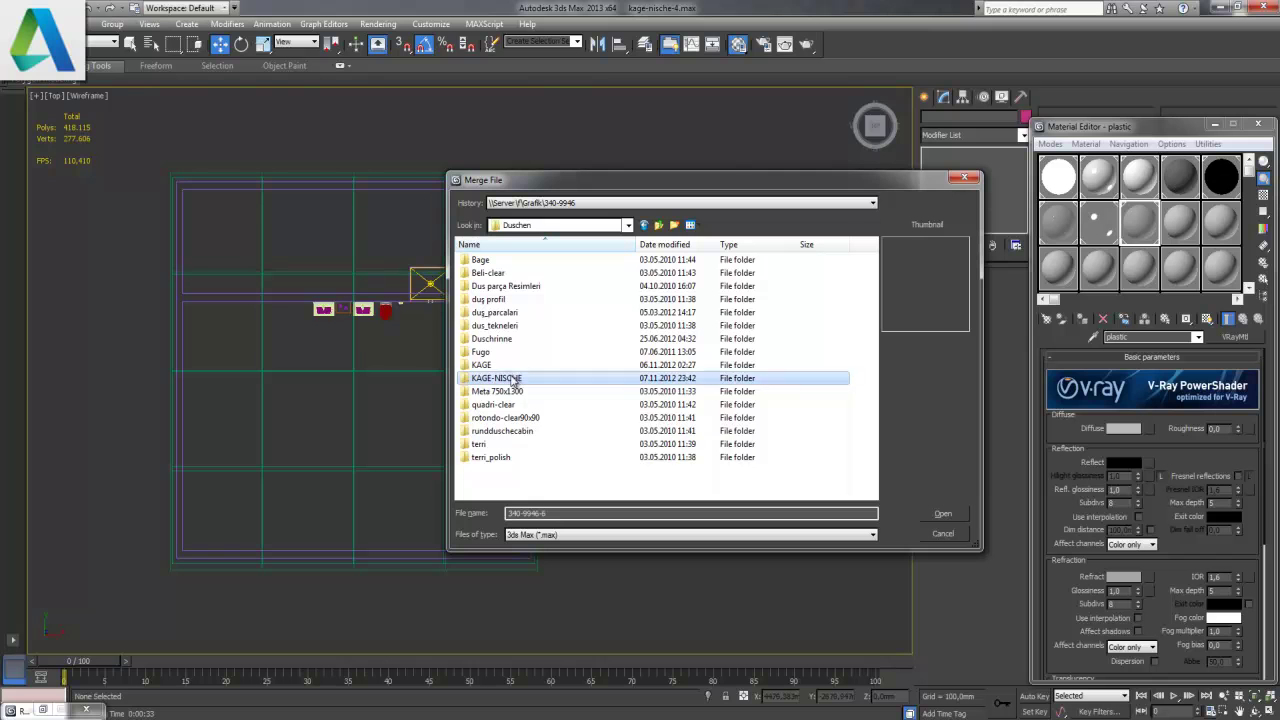
{"action": "double_click", "coordinate": [500, 365]}
{"action": "left_click", "coordinate": [508, 287]}
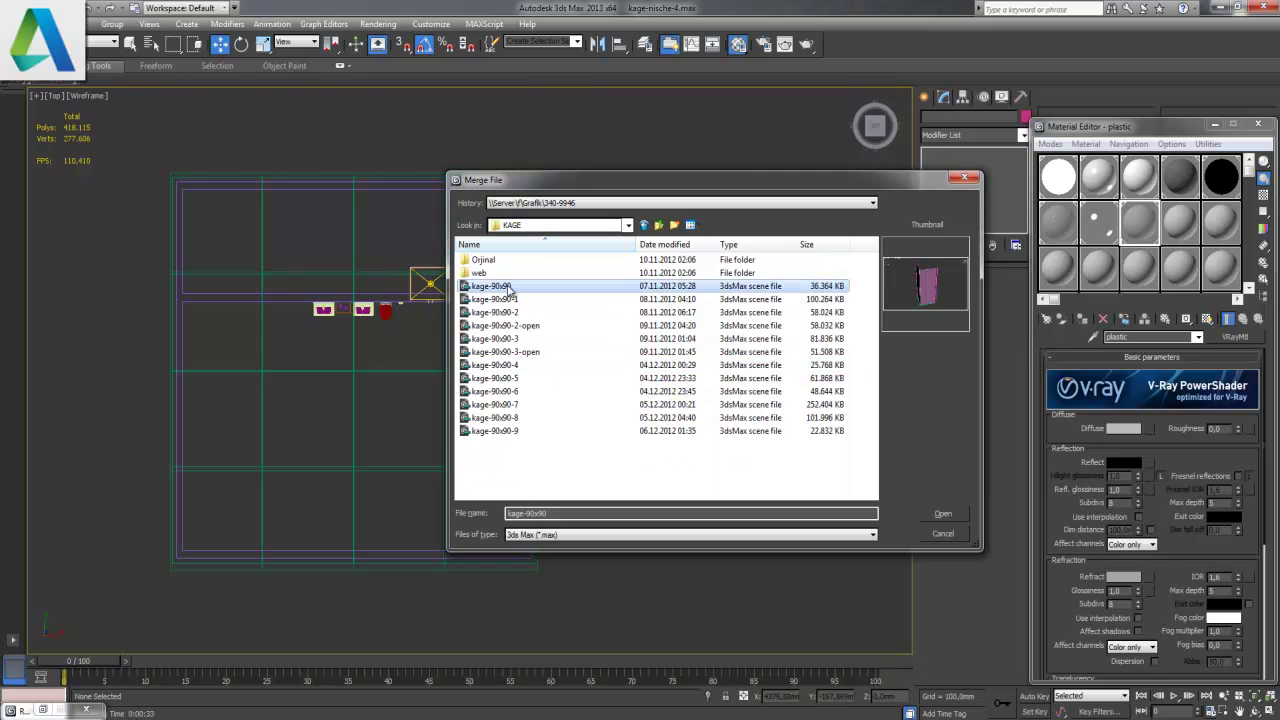
{"action": "key", "text": "Down"}
{"action": "key", "text": "Down"}
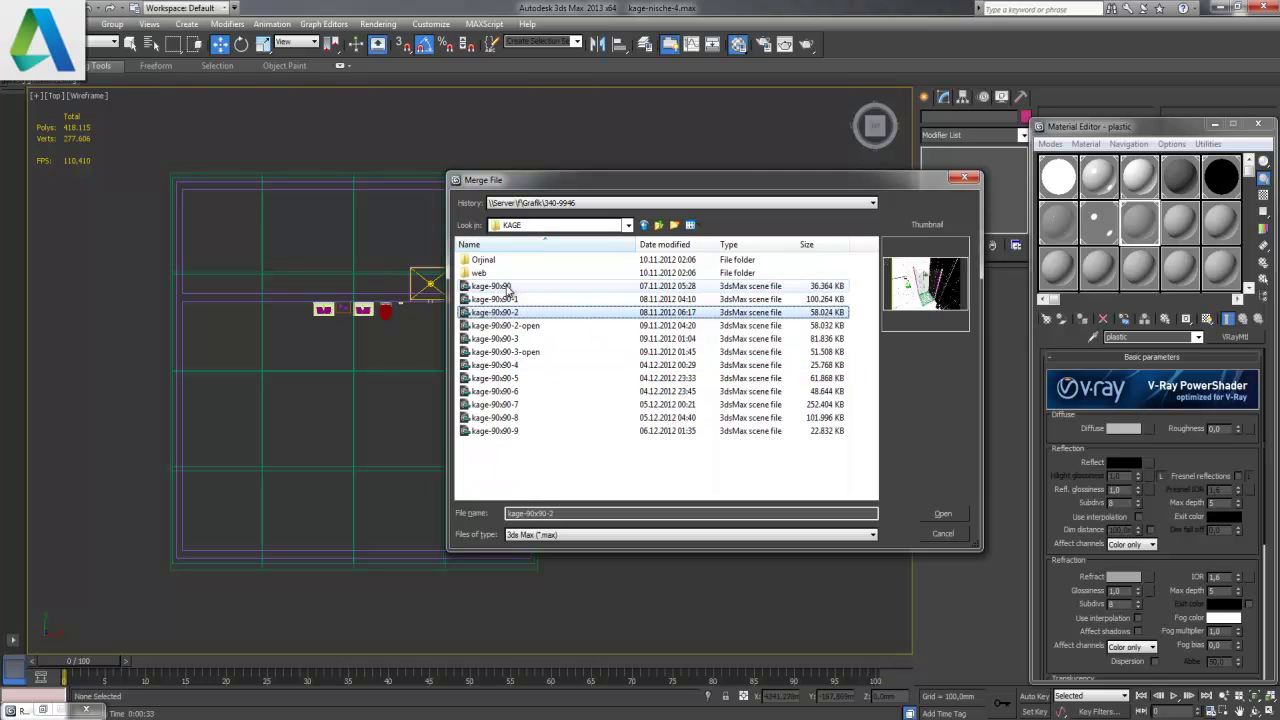
{"action": "key", "text": "Down"}
{"action": "key", "text": "Down"}
{"action": "key", "text": "Down"}
{"action": "key", "text": "Down"}
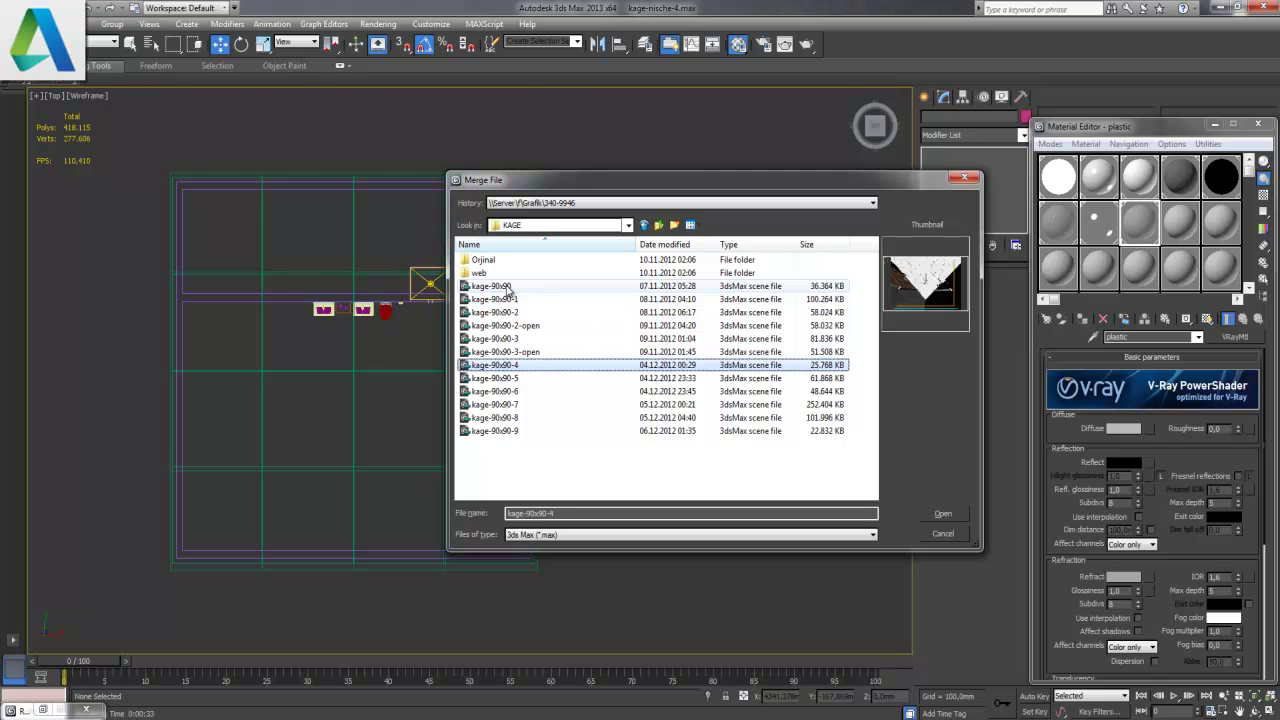
{"action": "key", "text": "Up"}
{"action": "key", "text": "Down"}
{"action": "key", "text": "Down"}
{"action": "key", "text": "Down"}
{"action": "key", "text": "Down"}
{"action": "key", "text": "Down"}
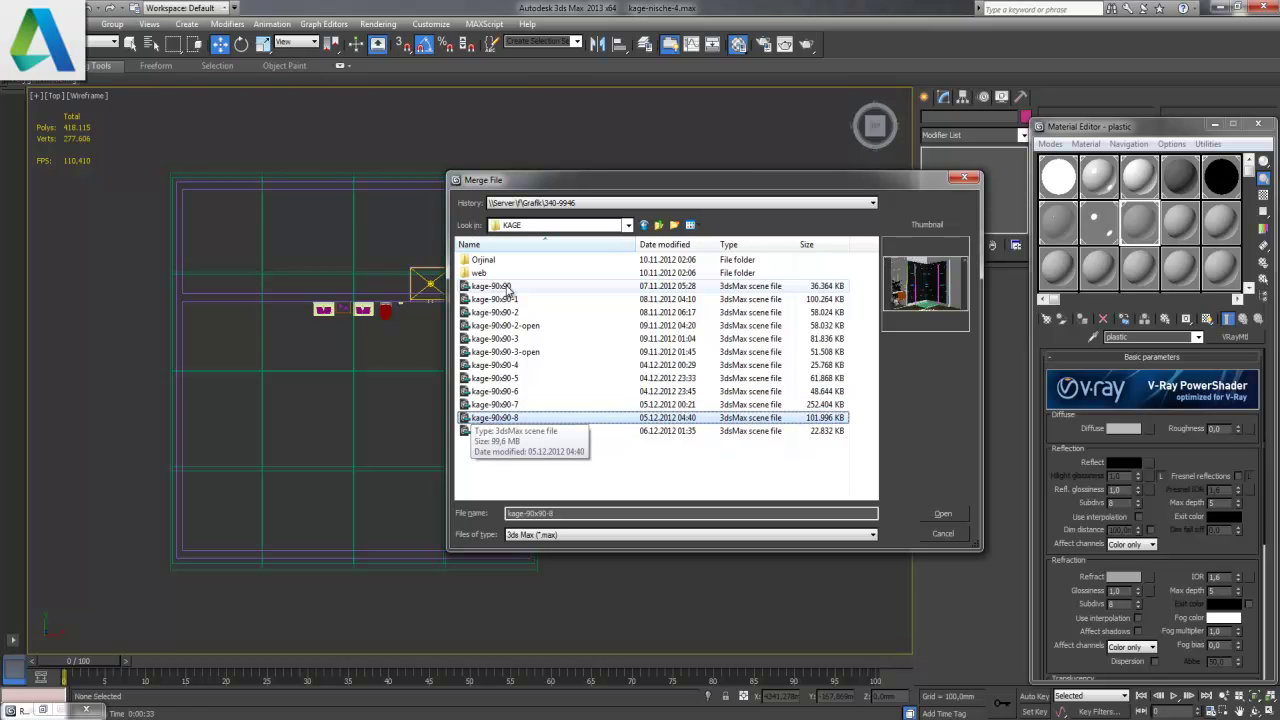
{"action": "key", "text": "Escape"}
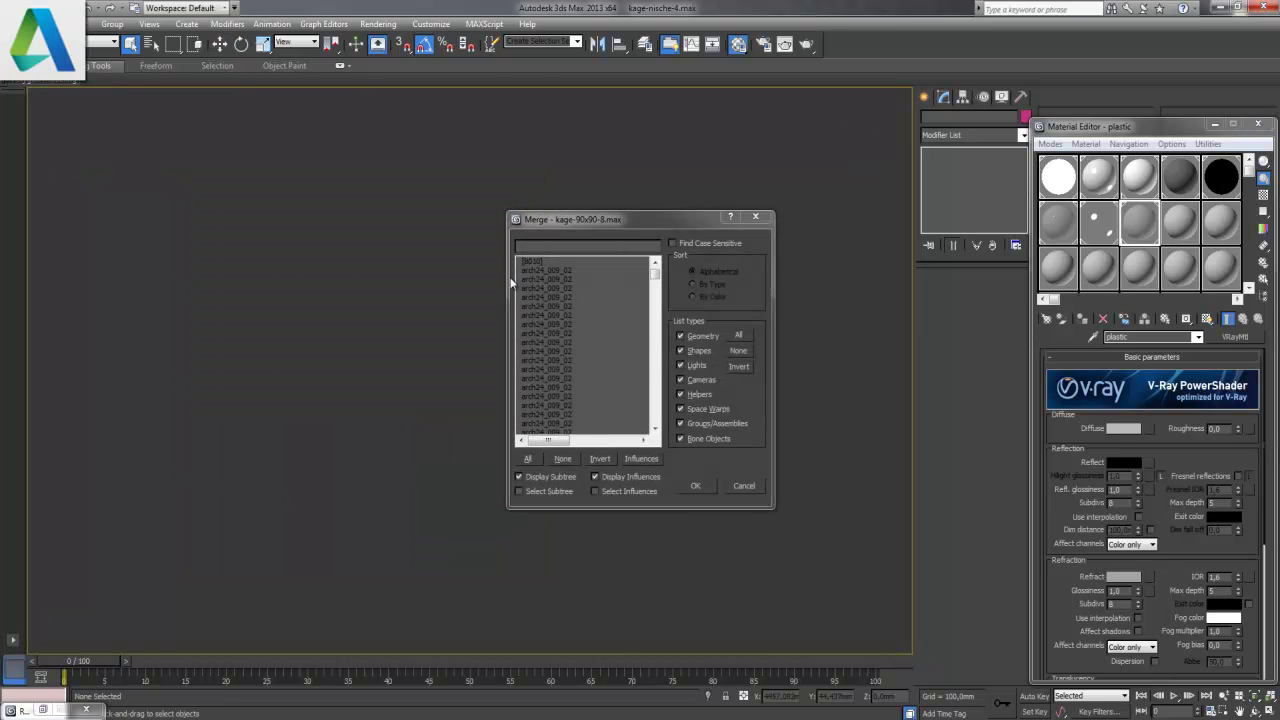
- Merge all kage-90x90-8 objects except lights, accepting the Plane001 and tavan duplicate prompts
{"action": "left_click", "coordinate": [697, 367]}
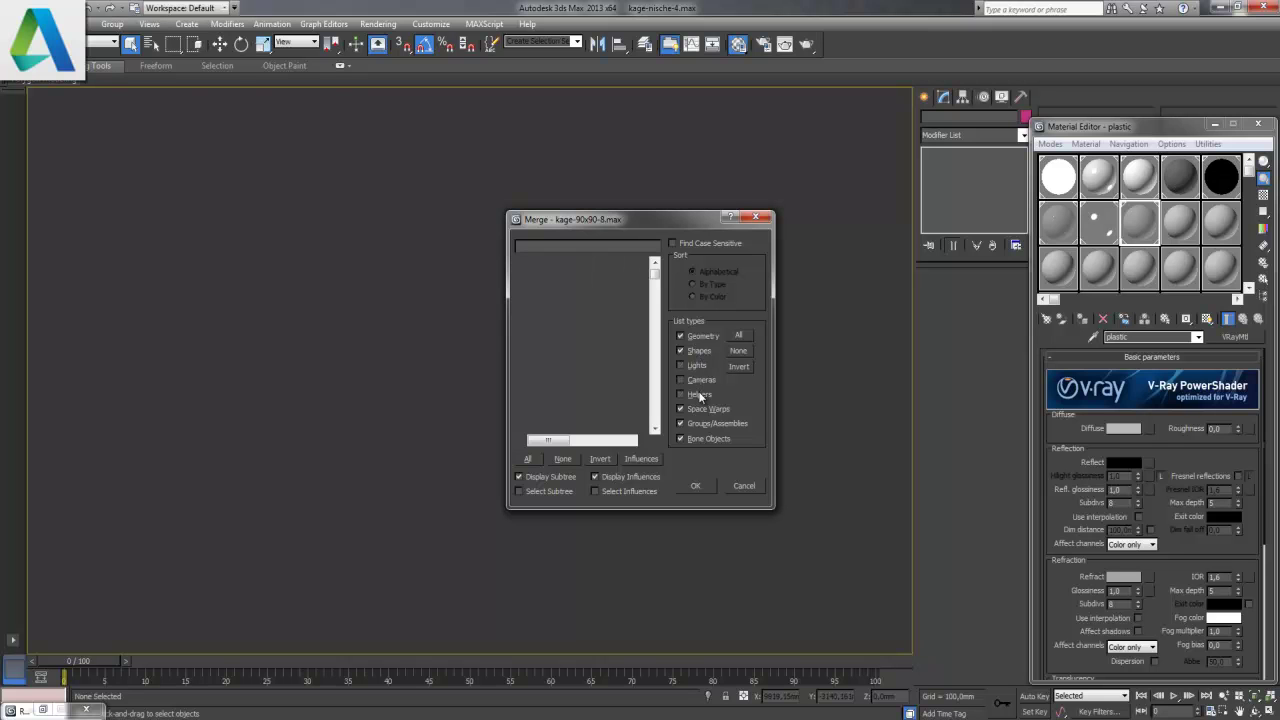
{"action": "left_click", "coordinate": [528, 458]}
{"action": "scroll", "coordinate": [533, 455], "scroll_direction": "down", "scroll_amount": 5}
{"action": "left_click", "coordinate": [697, 486]}
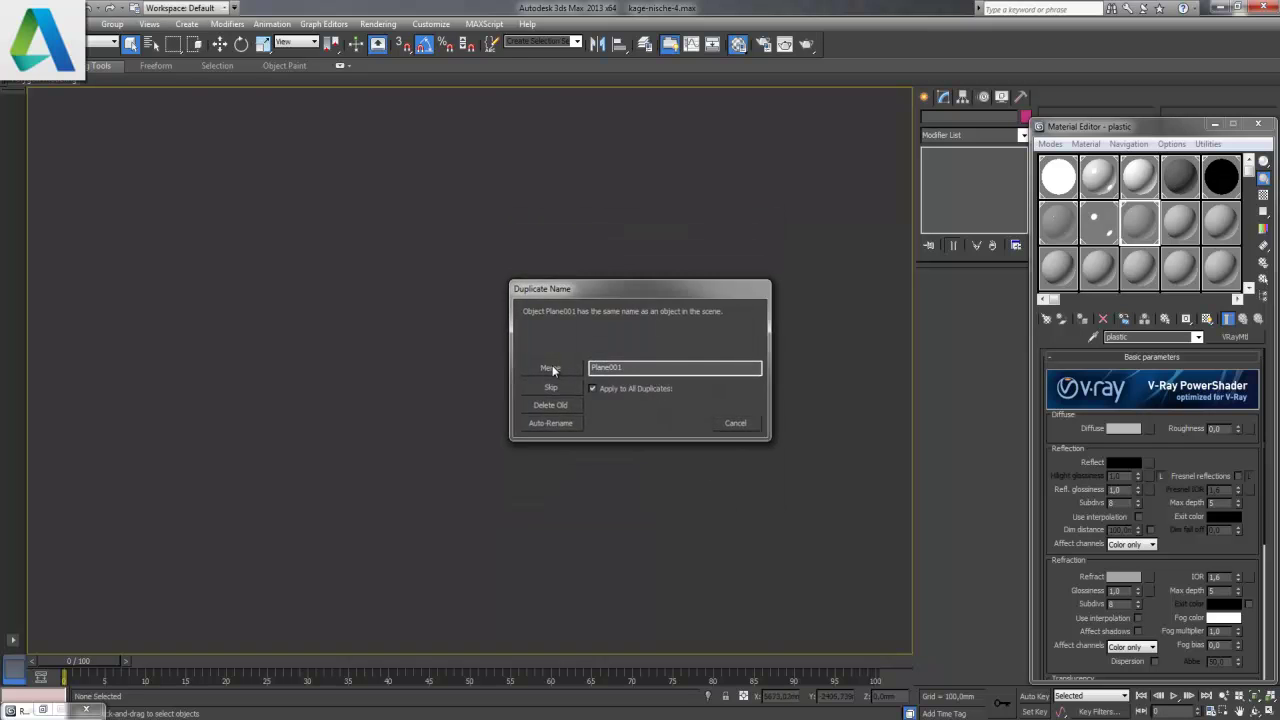
{"action": "left_click", "coordinate": [550, 368]}
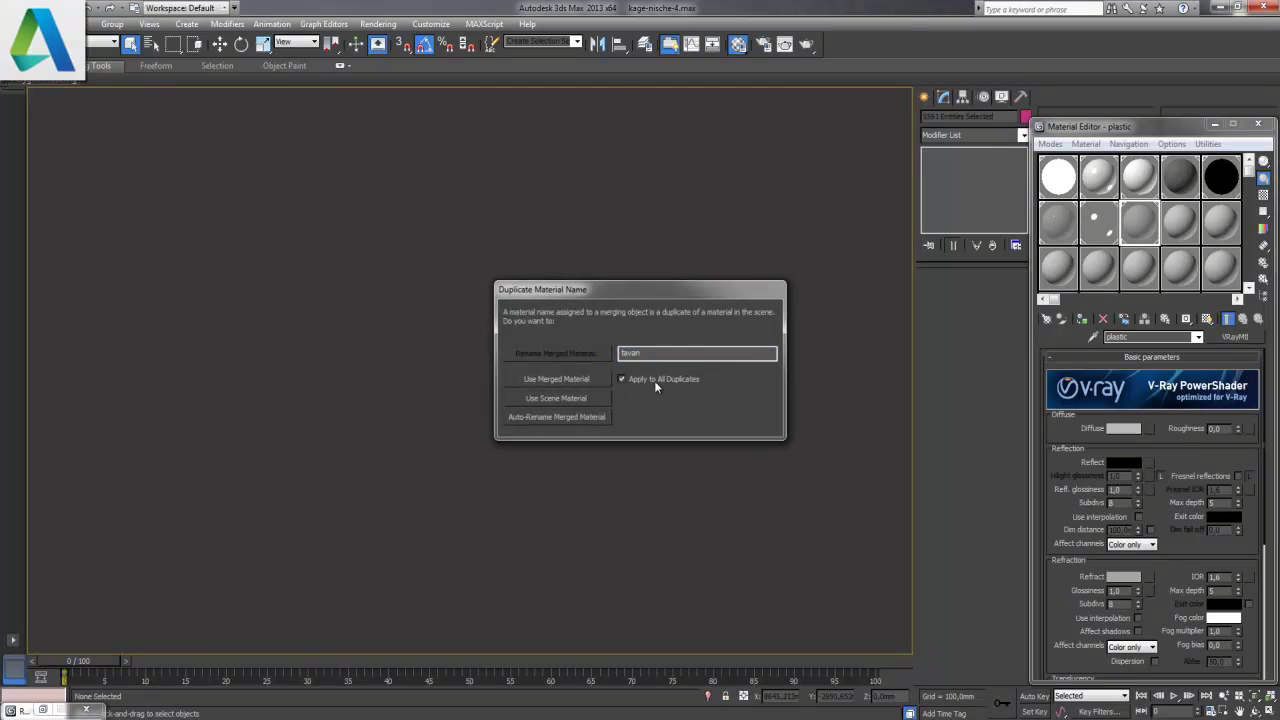
{"action": "key", "text": "Return"}
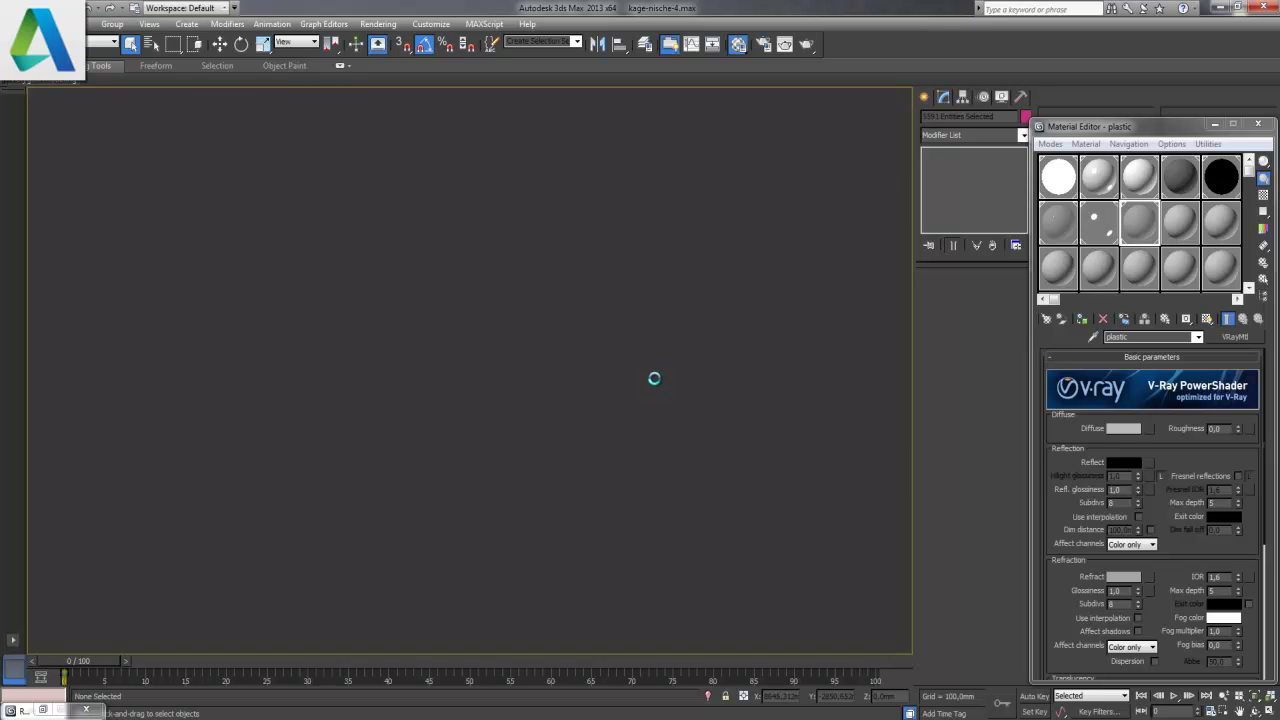
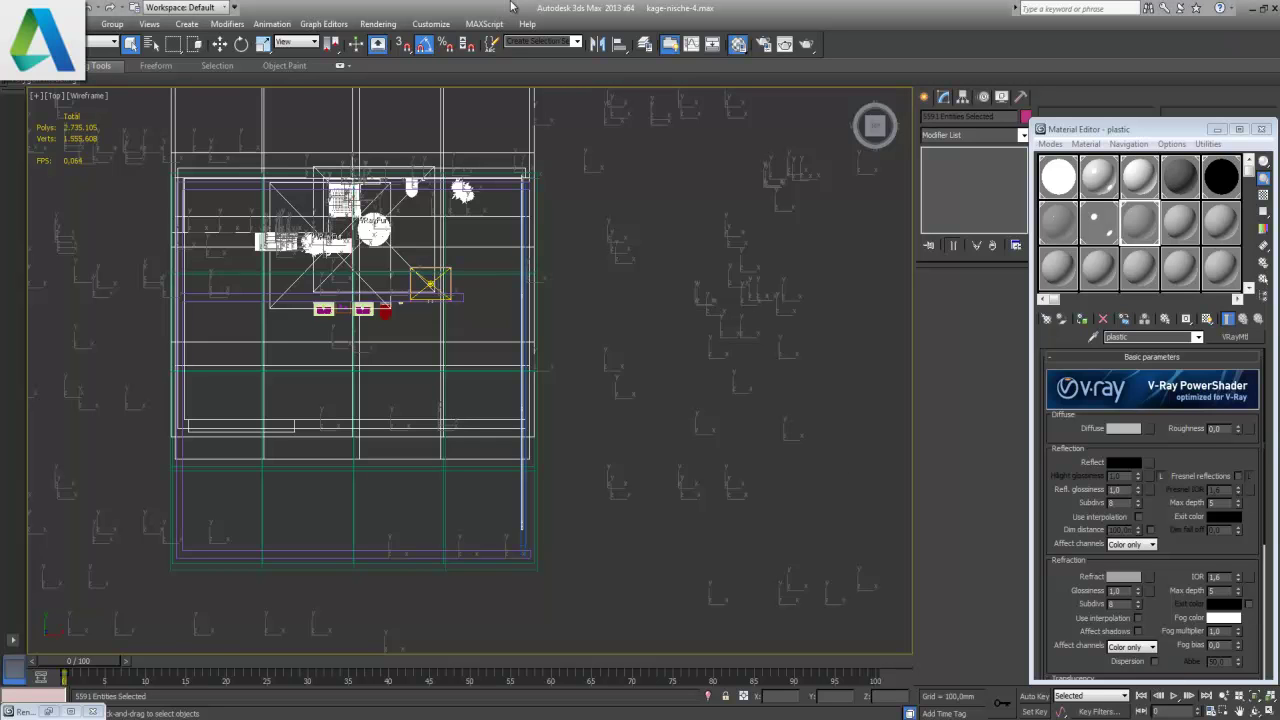
- Test-move the floor plane Plane002 downward, then undo that move
{"action": "left_click", "coordinate": [219, 43]}
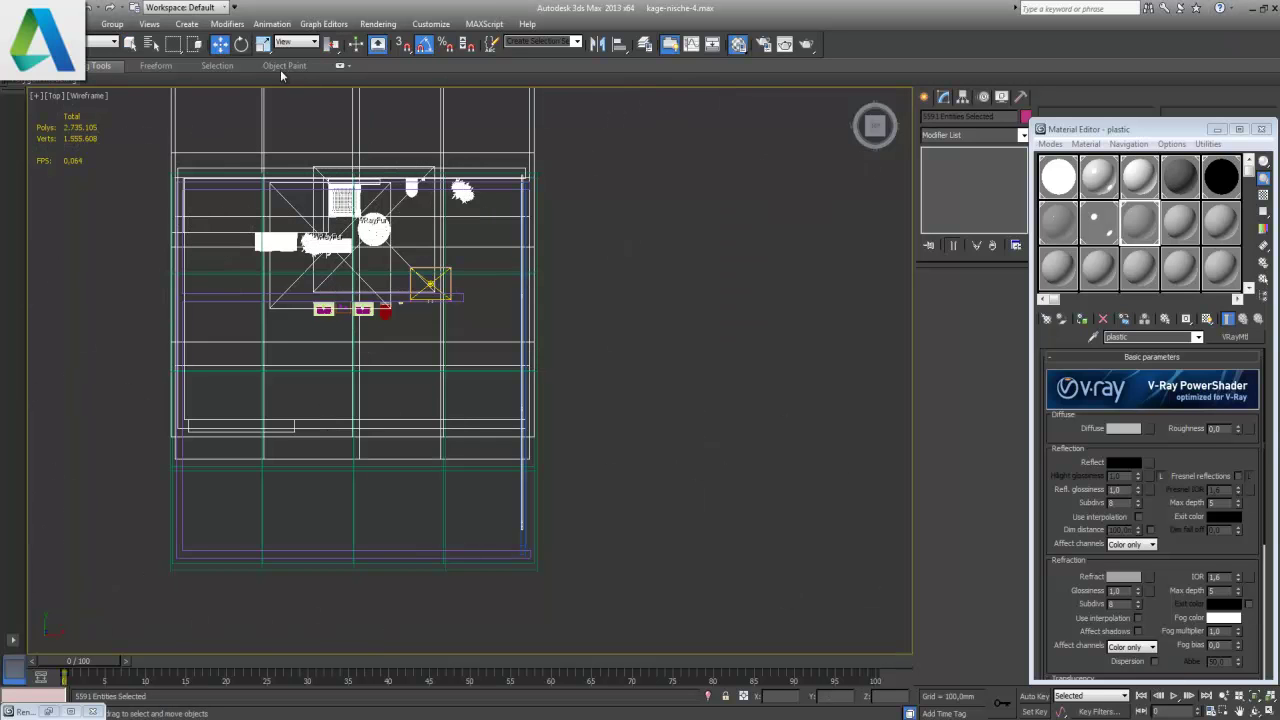
{"action": "scroll", "coordinate": [405, 245], "scroll_direction": "down", "scroll_amount": 3}
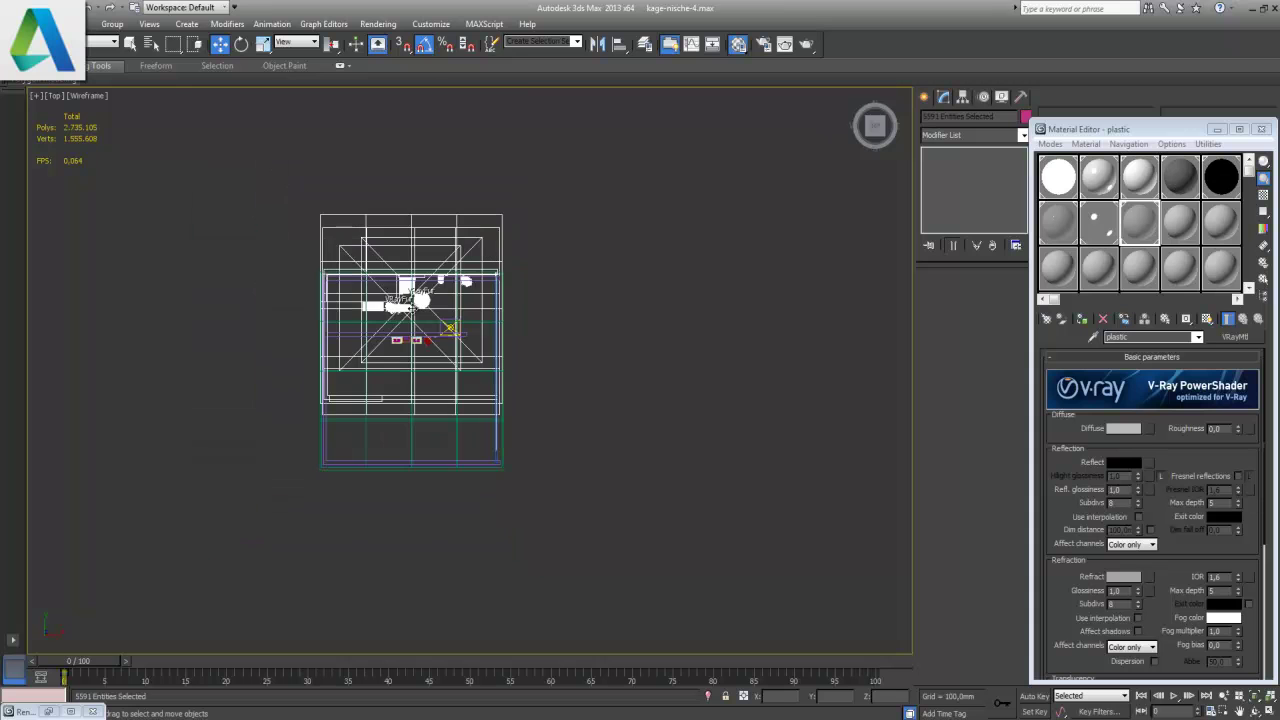
{"action": "left_click", "coordinate": [412, 305]}
{"action": "left_click_drag", "start_coordinate": [481, 273], "coordinate": [478, 410]}
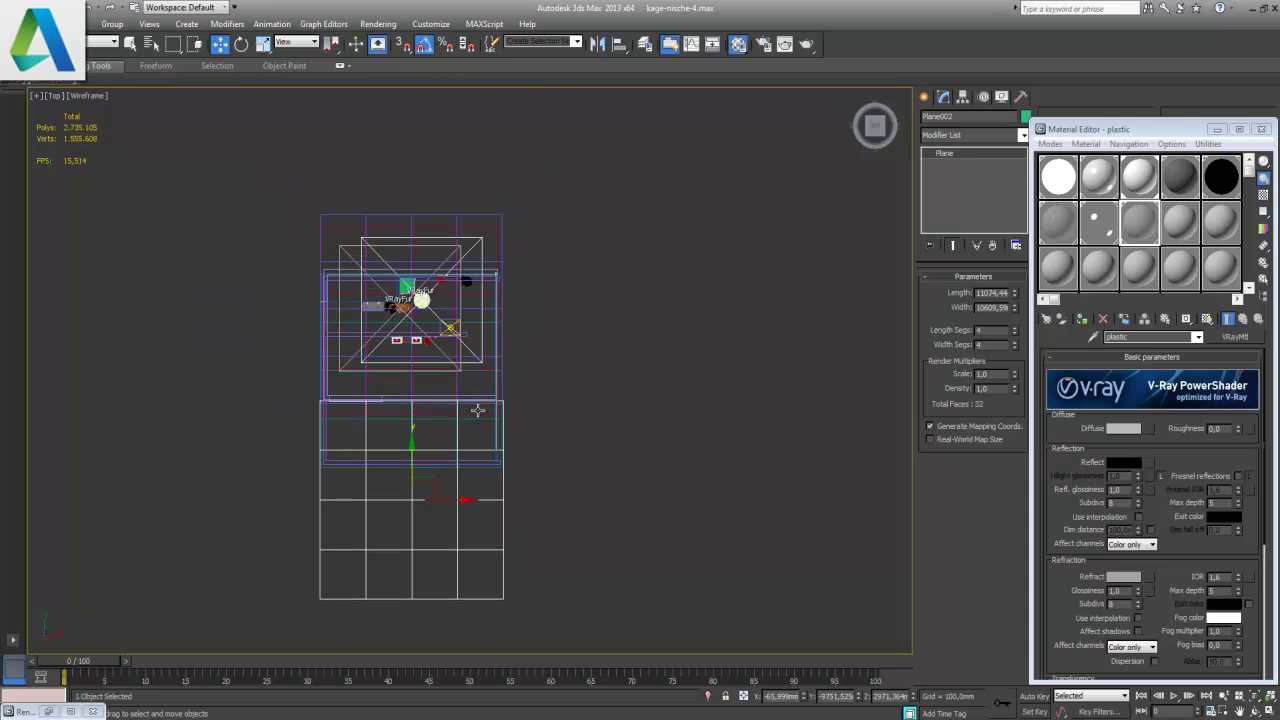
{"action": "key", "text": "ctrl+z"}
{"action": "key", "text": "ctrl+z"}
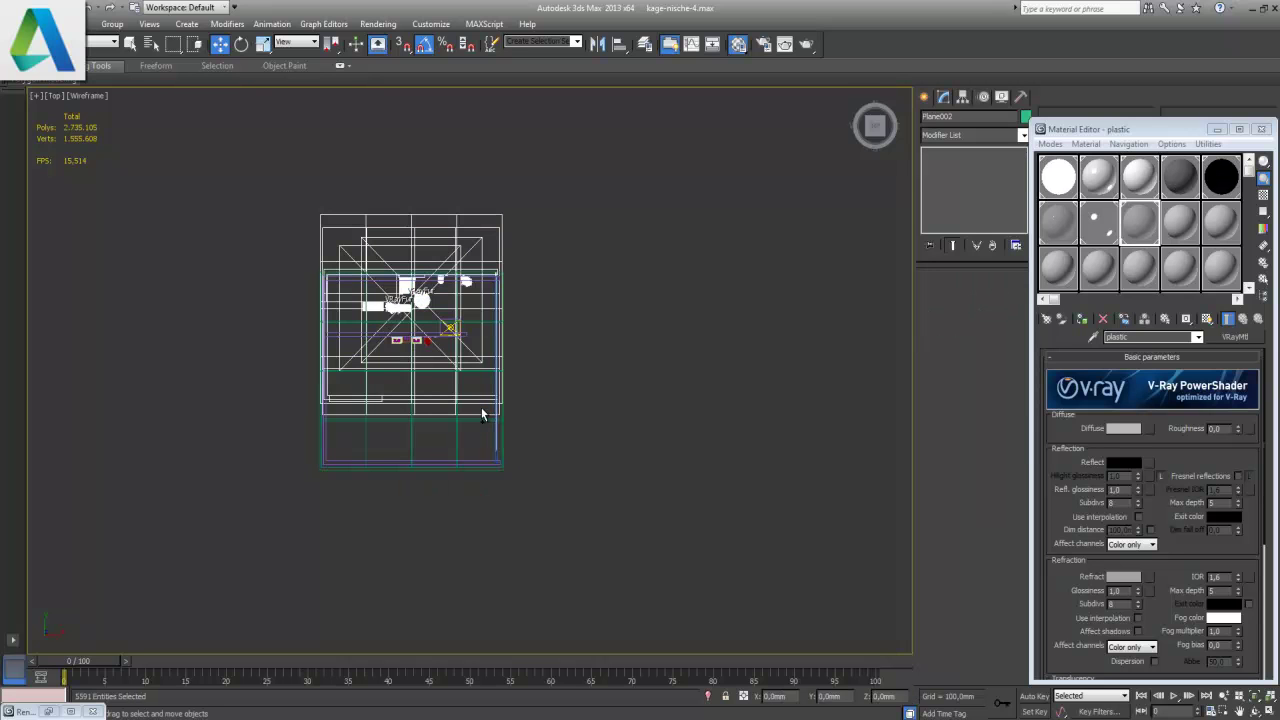
- Drag the selected block of 5591 scene objects far below the room in the Top view
{"action": "scroll", "coordinate": [484, 390], "scroll_direction": "down", "scroll_amount": 5}
{"action": "scroll", "coordinate": [484, 390], "scroll_direction": "up", "scroll_amount": 1}
{"action": "scroll", "coordinate": [480, 393], "scroll_direction": "up", "scroll_amount": 2}
{"action": "scroll", "coordinate": [476, 397], "scroll_direction": "up", "scroll_amount": 2}
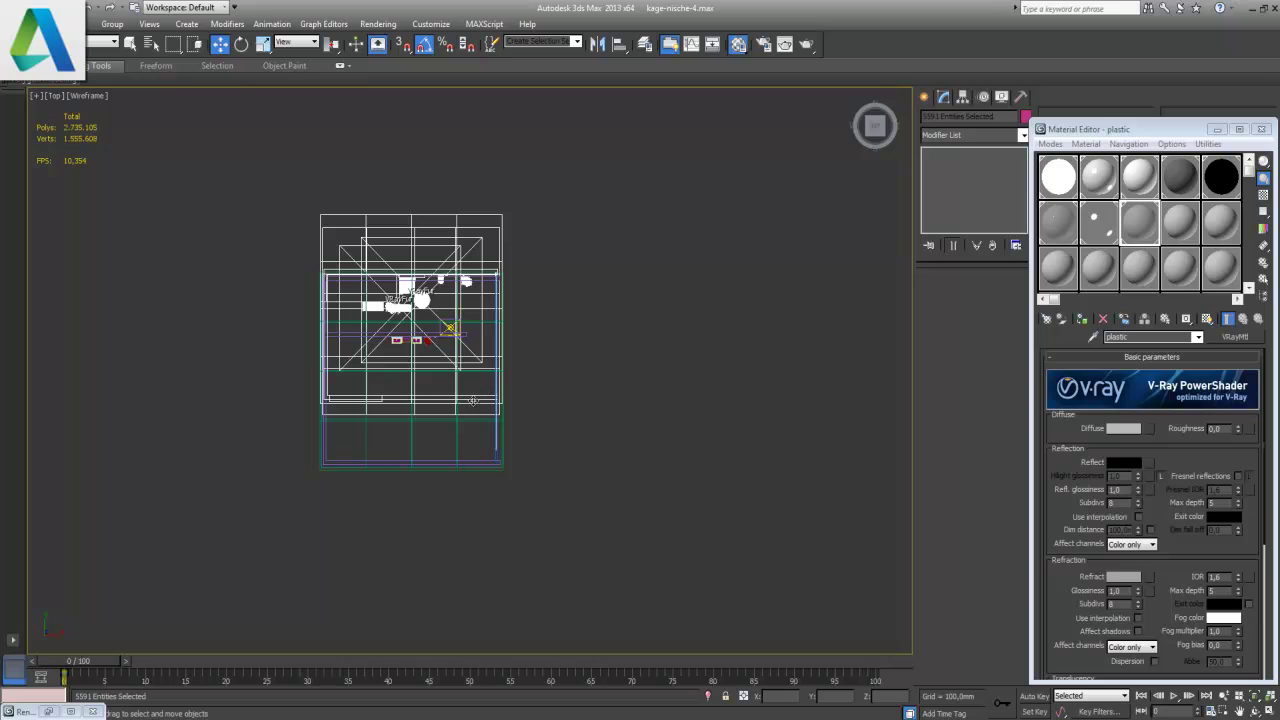
{"action": "middle_click_drag", "start_coordinate": [472, 400], "coordinate": [487, 536]}
{"action": "mouse_move", "coordinate": [487, 536]}
{"action": "left_mouse_down"}
{"action": "mouse_move", "coordinate": [492, 632]}
{"action": "mouse_move", "coordinate": [548, 660]}
{"action": "left_mouse_up"}
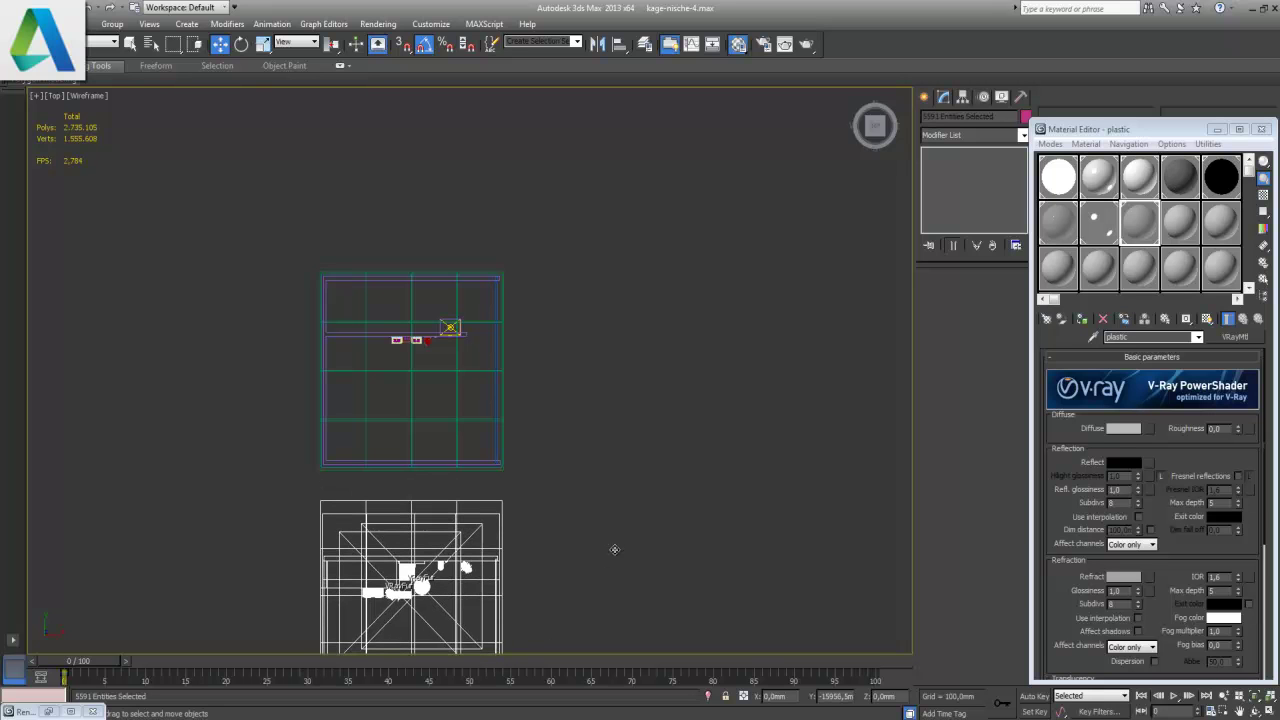
{"action": "middle_click_drag", "start_coordinate": [601, 578], "coordinate": [614, 409]}
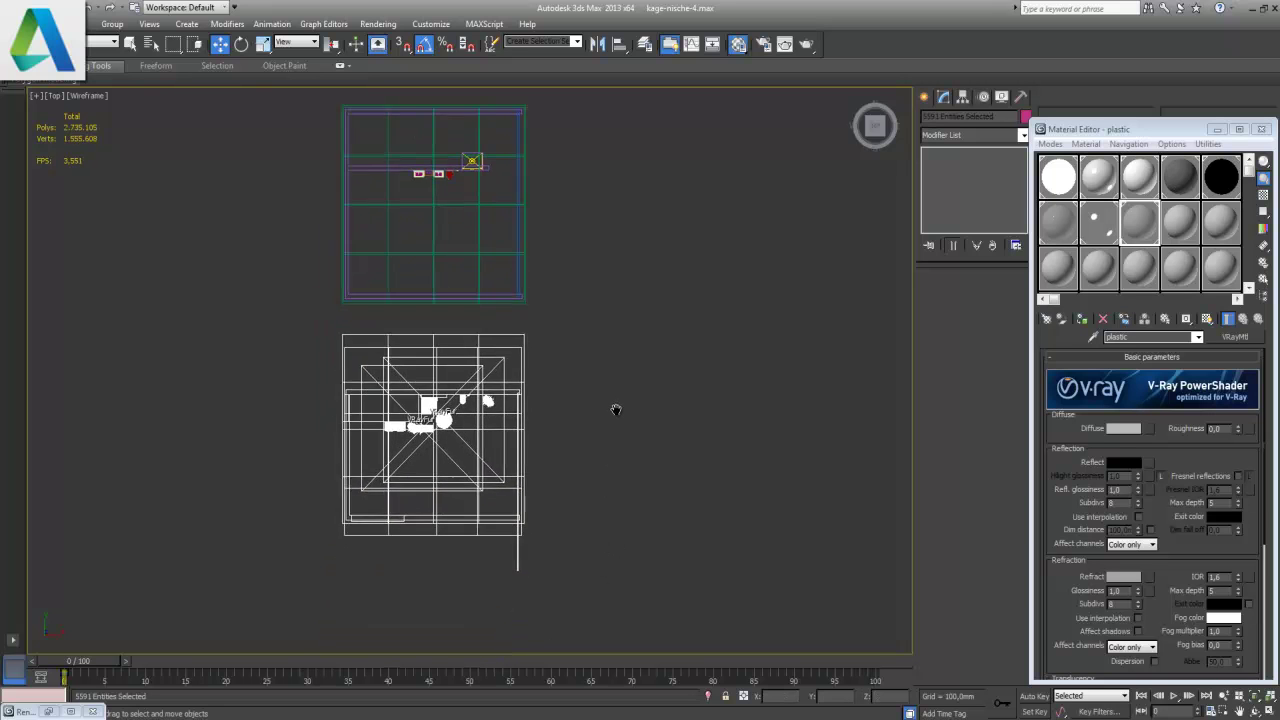
- Delete the block of geometry moved below the room
{"action": "left_click", "coordinate": [572, 522]}
{"action": "mouse_move", "coordinate": [606, 582]}
{"action": "left_mouse_down"}
{"action": "mouse_move", "coordinate": [310, 487]}
{"action": "mouse_move", "coordinate": [286, 464]}
{"action": "left_mouse_up"}
{"action": "key", "text": "Delete"}
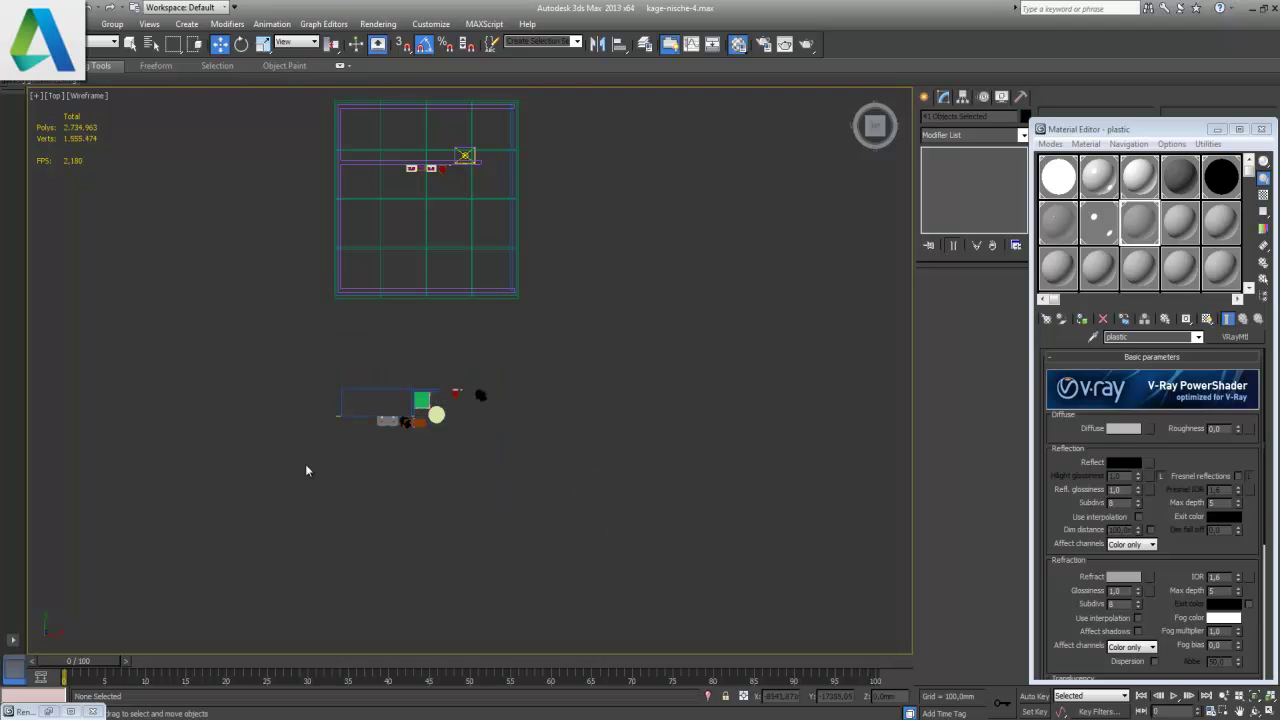
- Delete the large box and grid object, undoing once and deleting it again
{"action": "scroll", "coordinate": [530, 457], "scroll_direction": "up", "scroll_amount": 2}
{"action": "scroll", "coordinate": [530, 457], "scroll_direction": "up", "scroll_amount": 3}
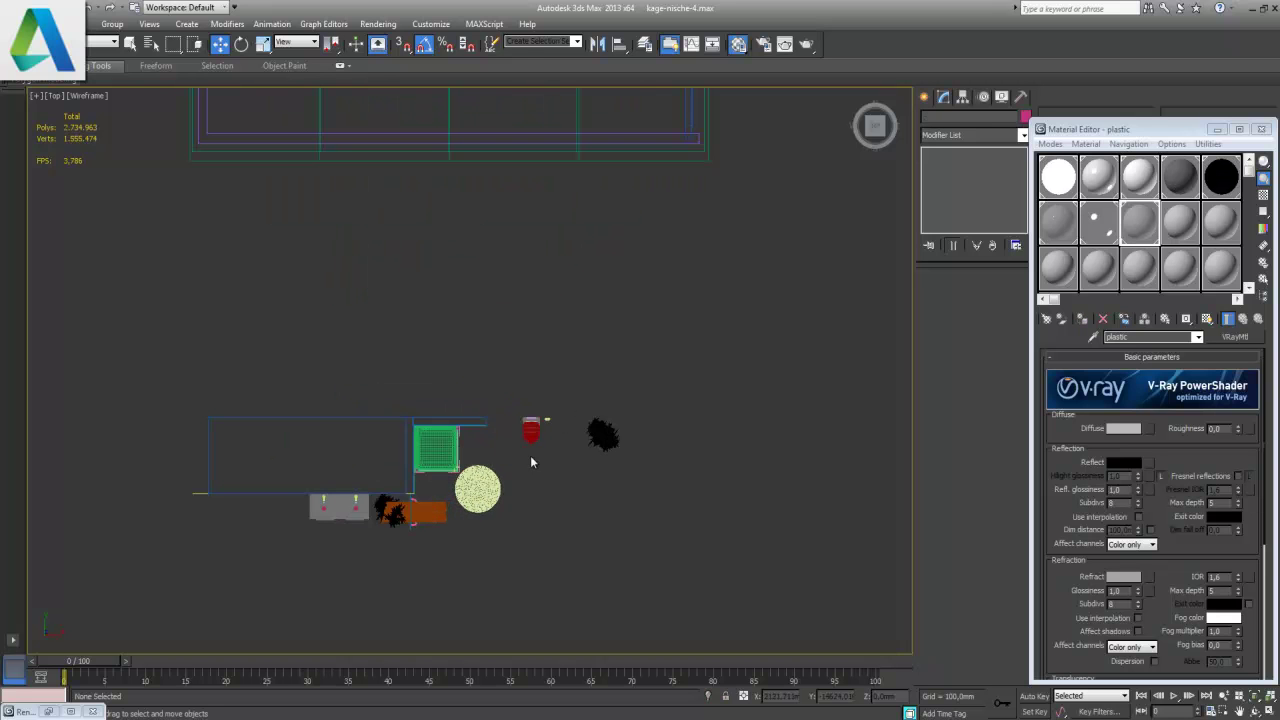
{"action": "middle_click_drag", "start_coordinate": [532, 524], "coordinate": [524, 452]}
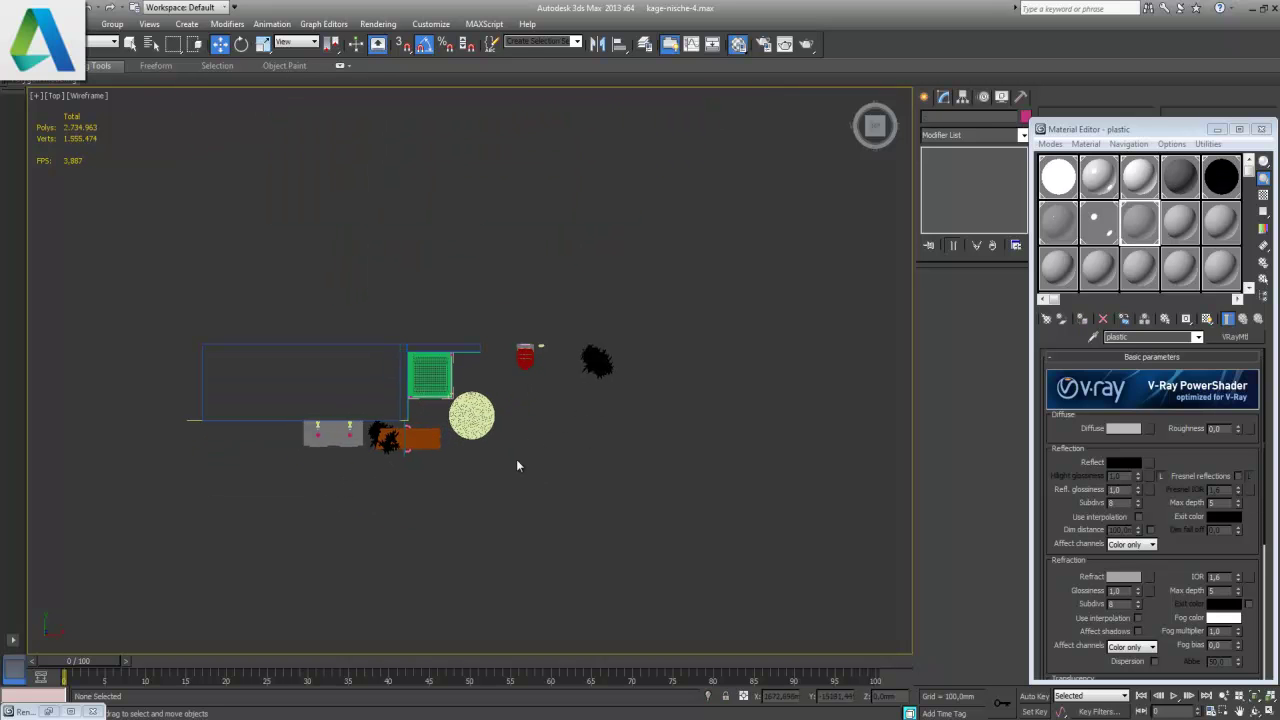
{"action": "scroll", "coordinate": [516, 465], "scroll_direction": "up", "scroll_amount": 3}
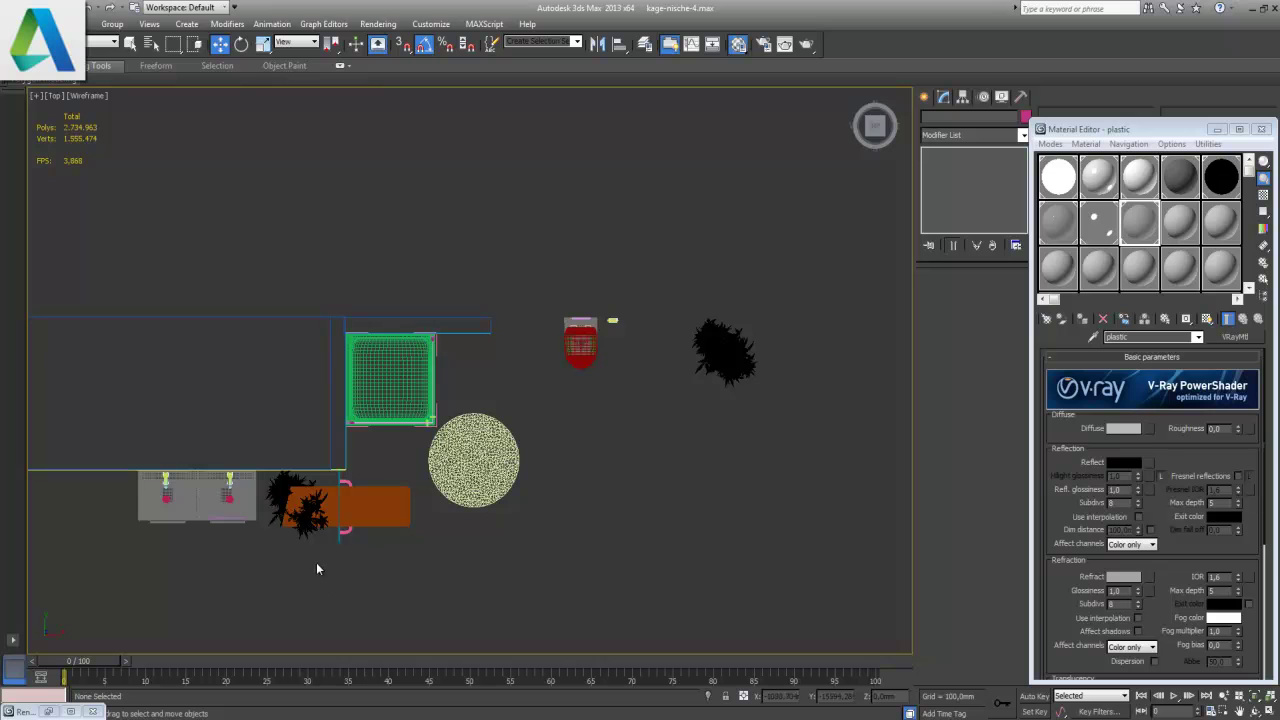
{"action": "left_click_drag", "start_coordinate": [371, 443], "coordinate": [307, 269]}
{"action": "key", "text": "Delete"}
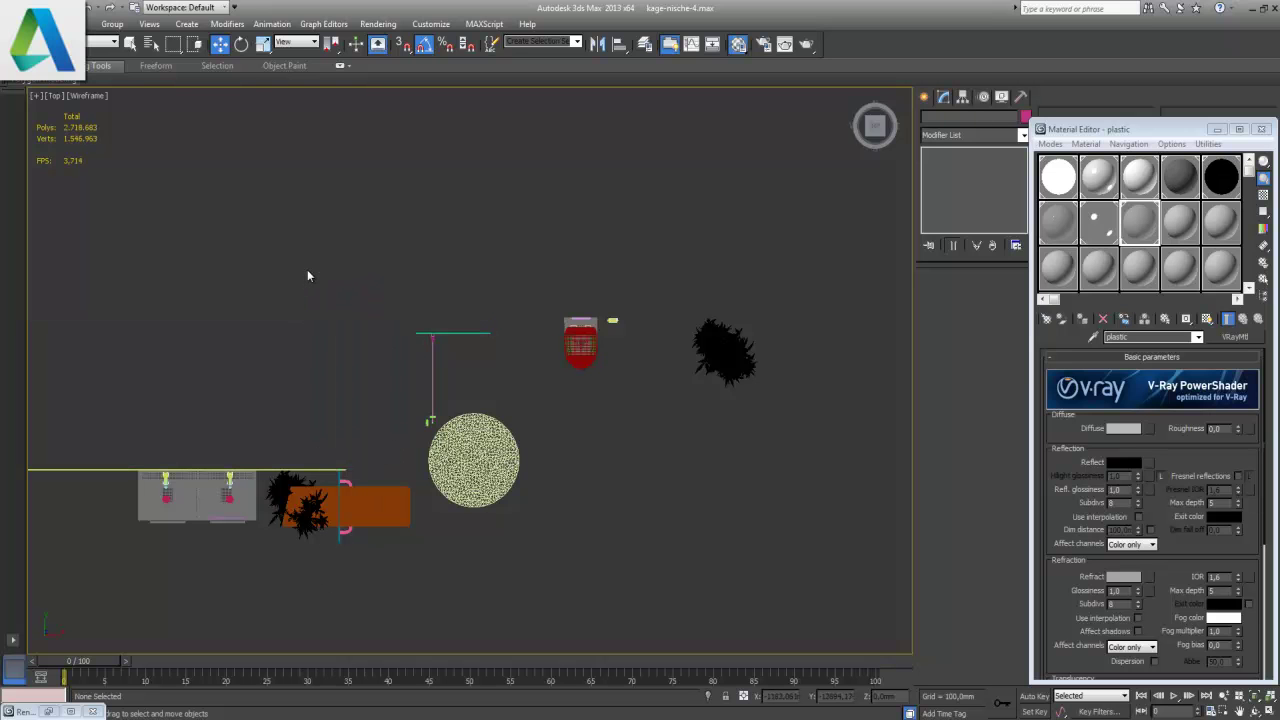
{"action": "key", "text": "ctrl+z"}
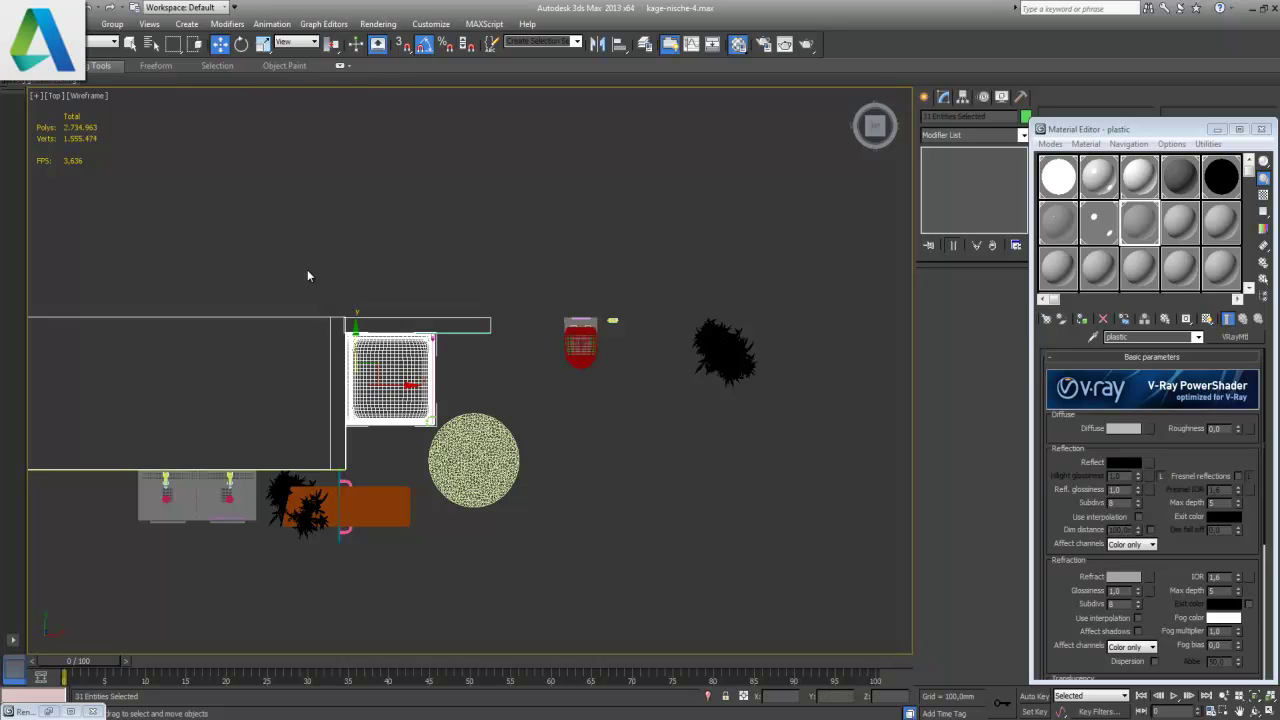
{"action": "key", "text": "Delete"}
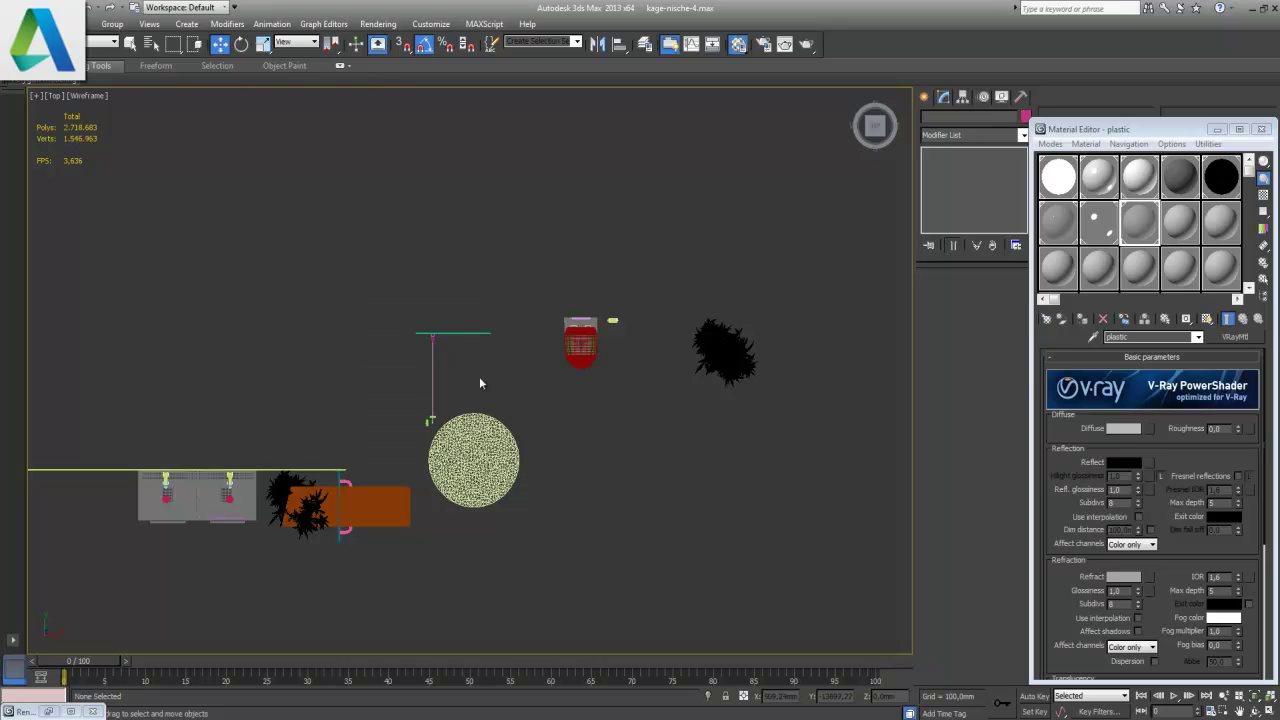
- Delete the small line-and-grid object, the red object, and the grey object with two lights
{"action": "left_click_drag", "start_coordinate": [397, 302], "coordinate": [387, 294]}
{"action": "key", "text": "Delete"}
{"action": "left_click_drag", "start_coordinate": [612, 388], "coordinate": [561, 290]}
{"action": "key", "text": "Delete"}
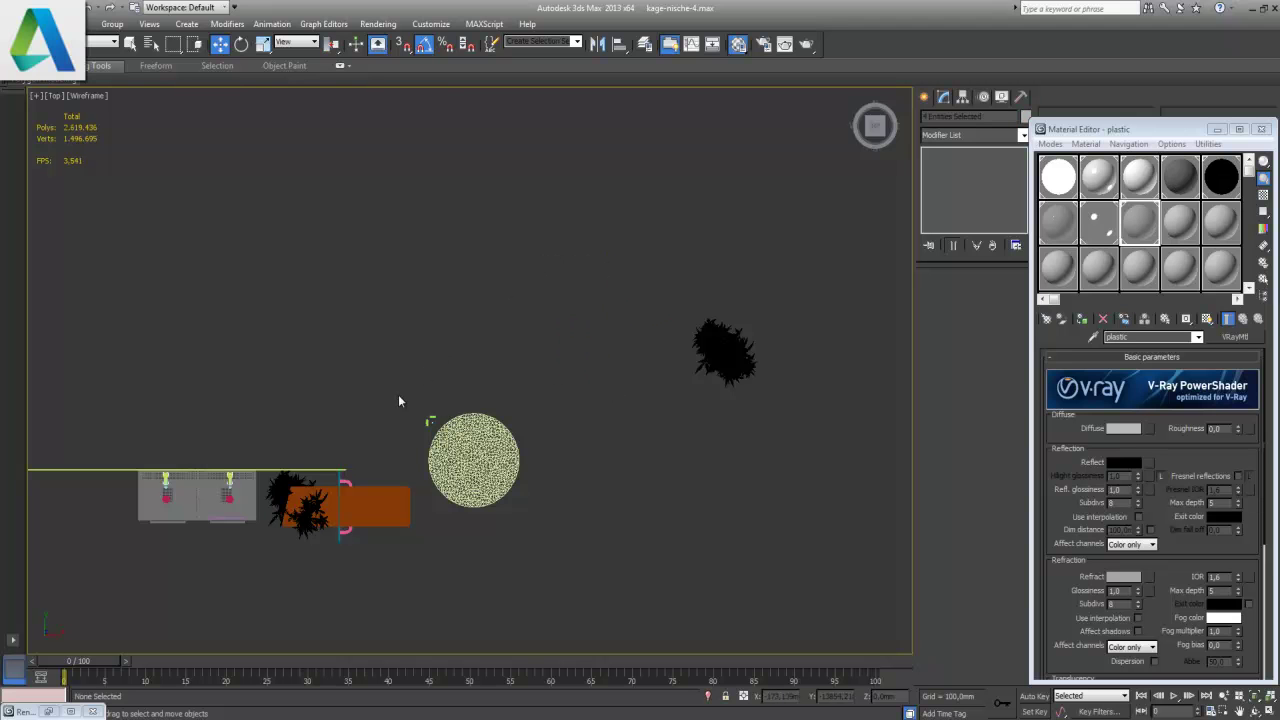
{"action": "middle_click_drag", "start_coordinate": [428, 400], "coordinate": [665, 349]}
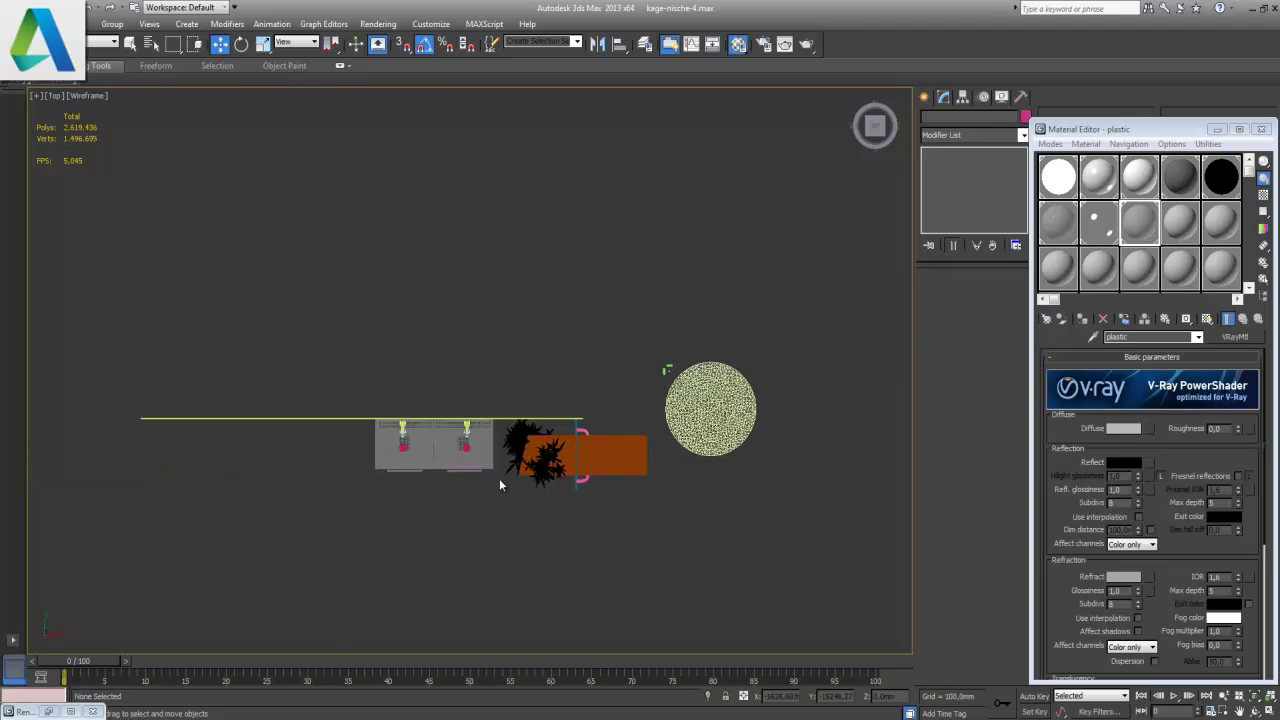
{"action": "left_click_drag", "start_coordinate": [491, 477], "coordinate": [324, 367]}
{"action": "key", "text": "Delete"}
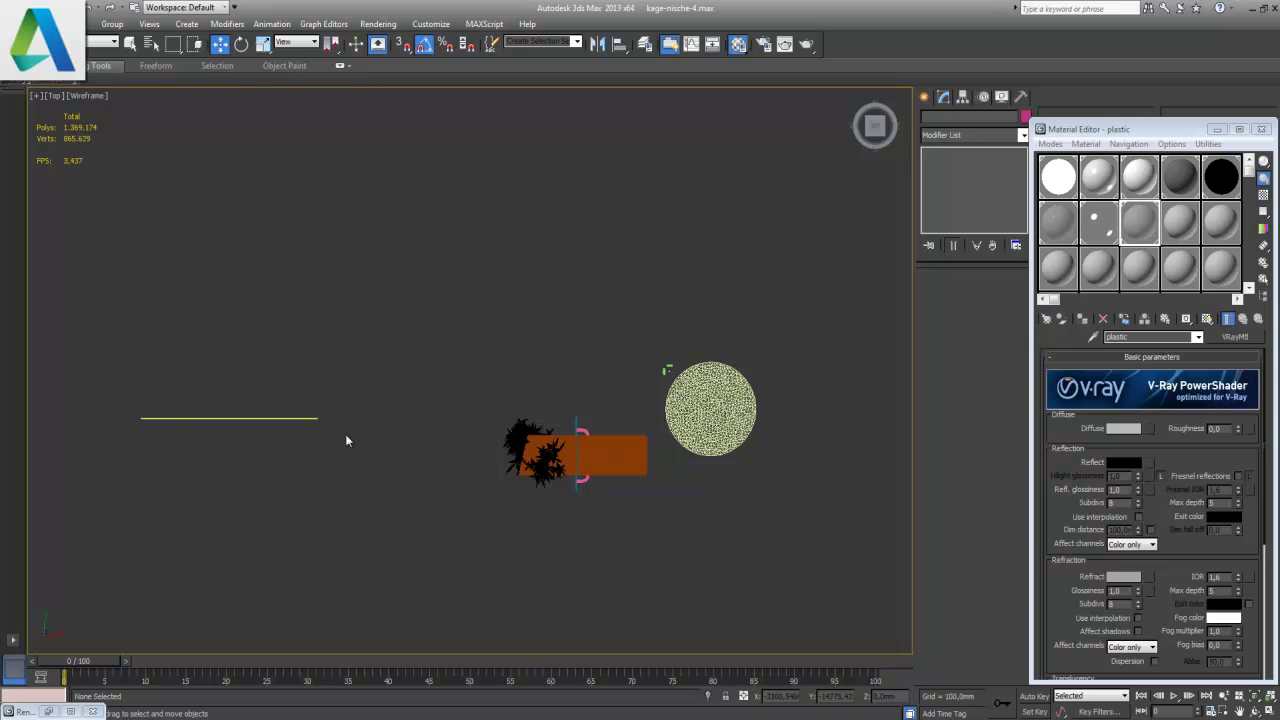
- Delete the yellow line and the small green object
{"action": "left_click_drag", "start_coordinate": [181, 383], "coordinate": [88, 330]}
{"action": "key", "text": "Delete"}
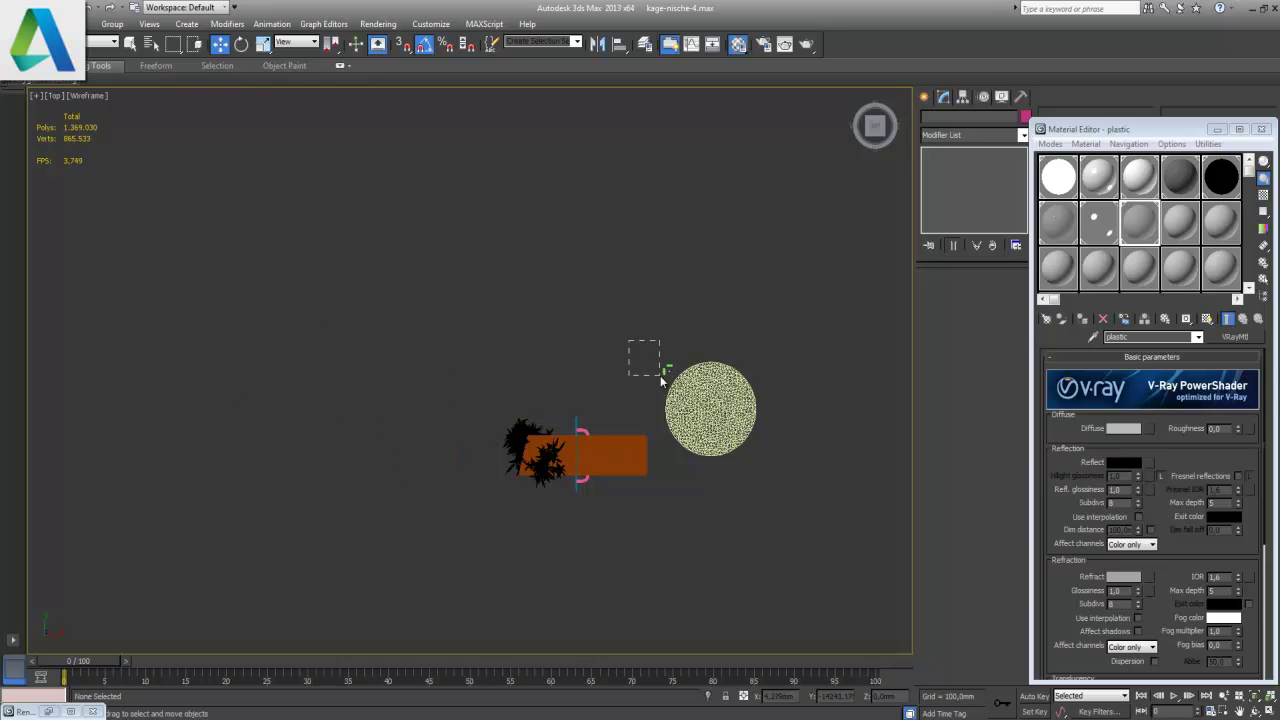
{"action": "left_click_drag", "start_coordinate": [661, 381], "coordinate": [662, 382]}
{"action": "key", "text": "Delete"}
- Delete the textured sphere and scrub the timeline to watch the towel cloth deform
{"action": "left_click_drag", "start_coordinate": [774, 472], "coordinate": [665, 350]}
{"action": "key", "text": "Delete"}
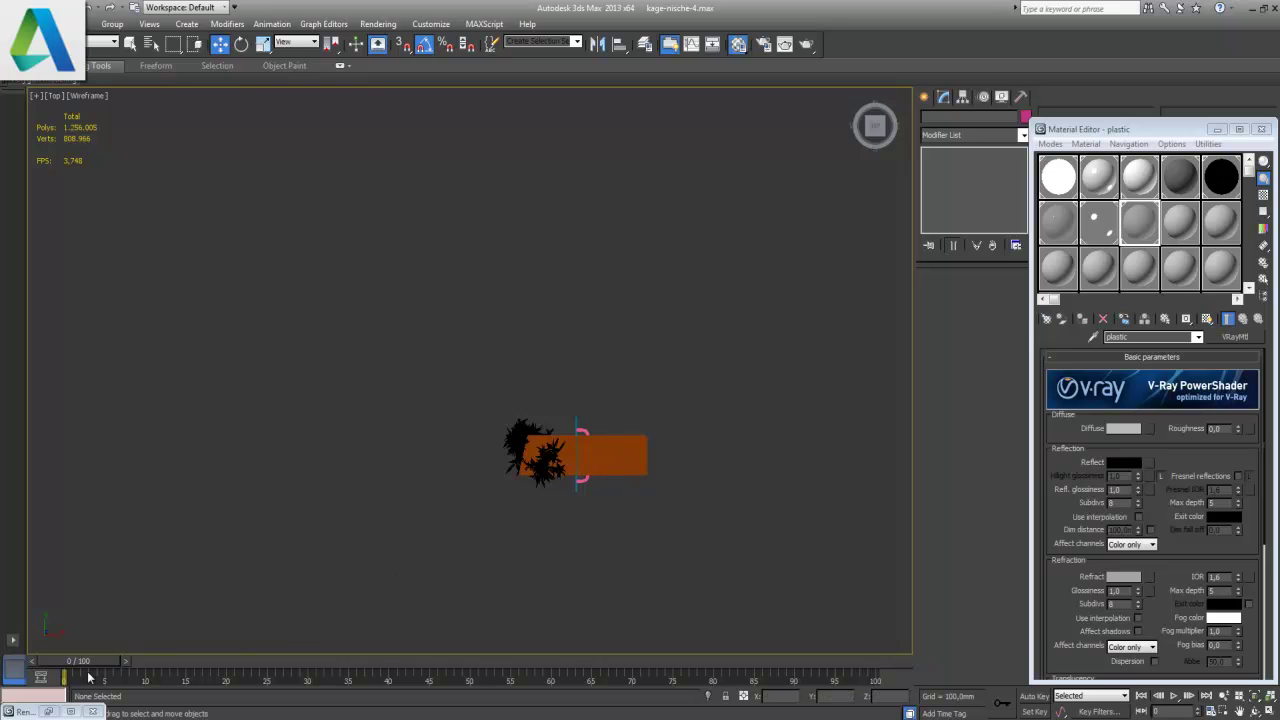
{"action": "left_click_drag", "start_coordinate": [87, 664], "coordinate": [357, 680]}
{"action": "key", "text": "w"}
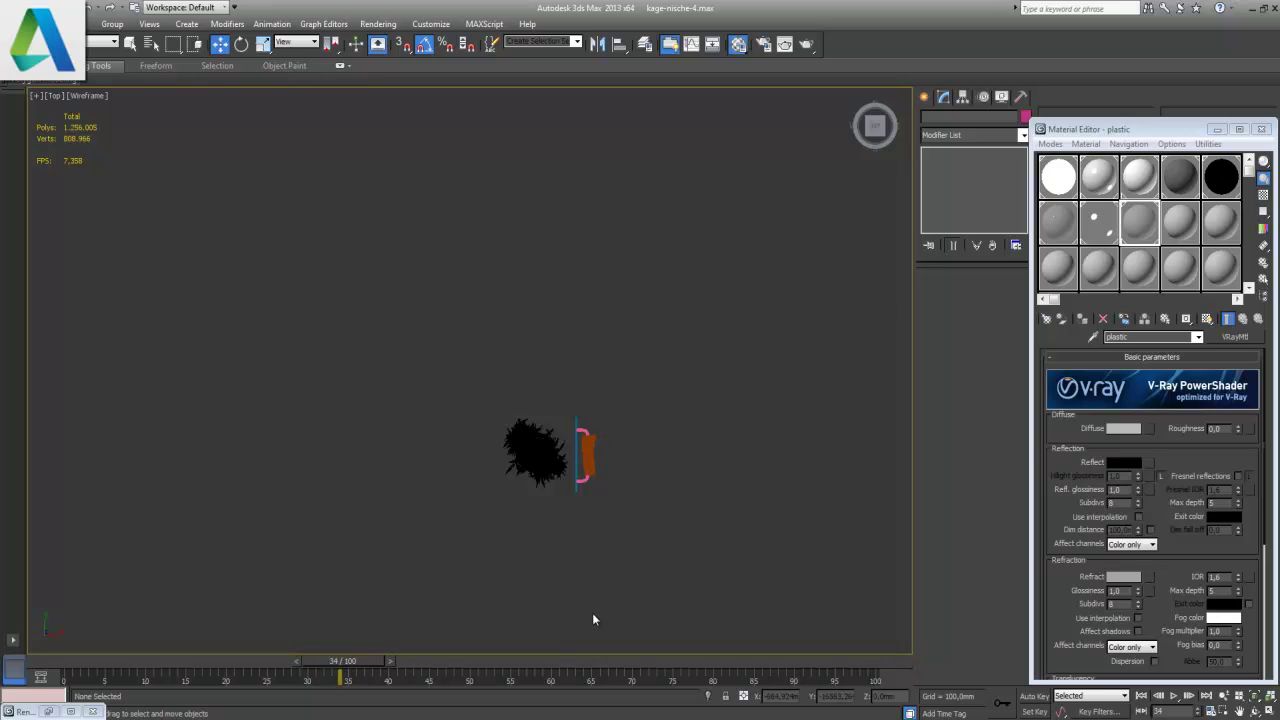
{"action": "middle_click_drag", "start_coordinate": [650, 534], "coordinate": [478, 467]}
{"action": "scroll", "coordinate": [476, 462], "scroll_direction": "up", "scroll_amount": 3}
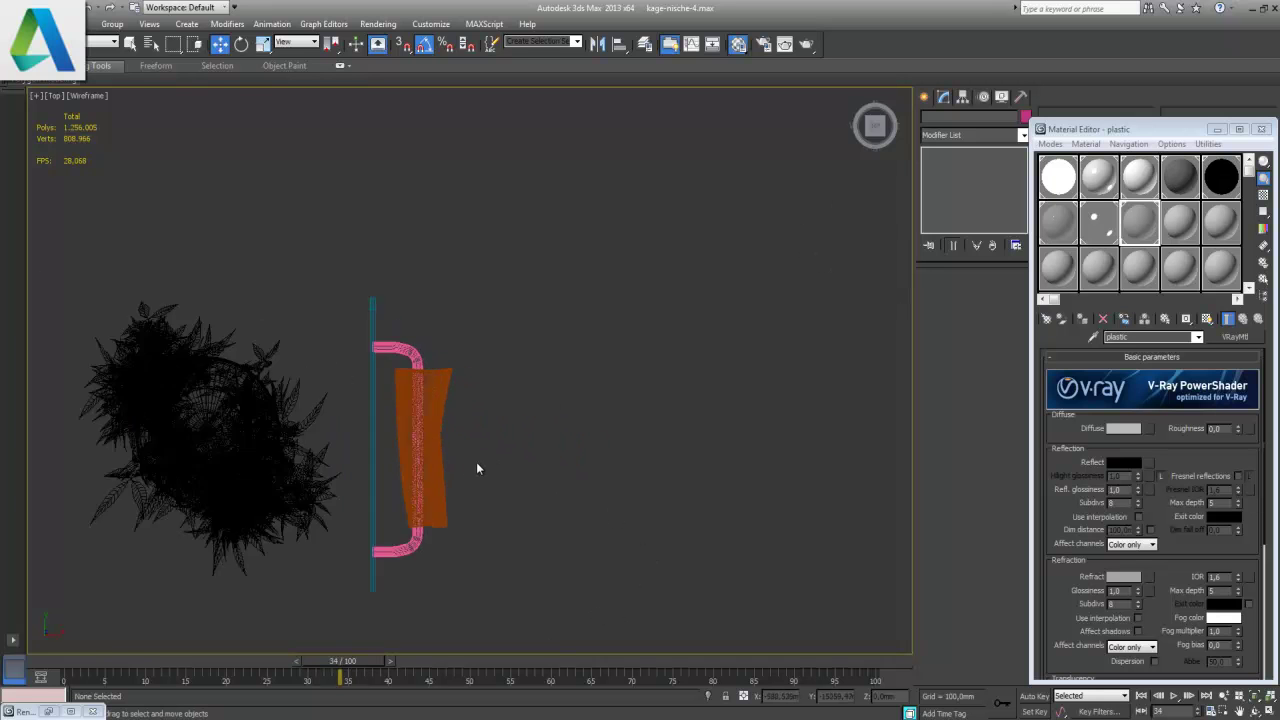
{"action": "scroll", "coordinate": [476, 480], "scroll_direction": "up", "scroll_amount": 3}
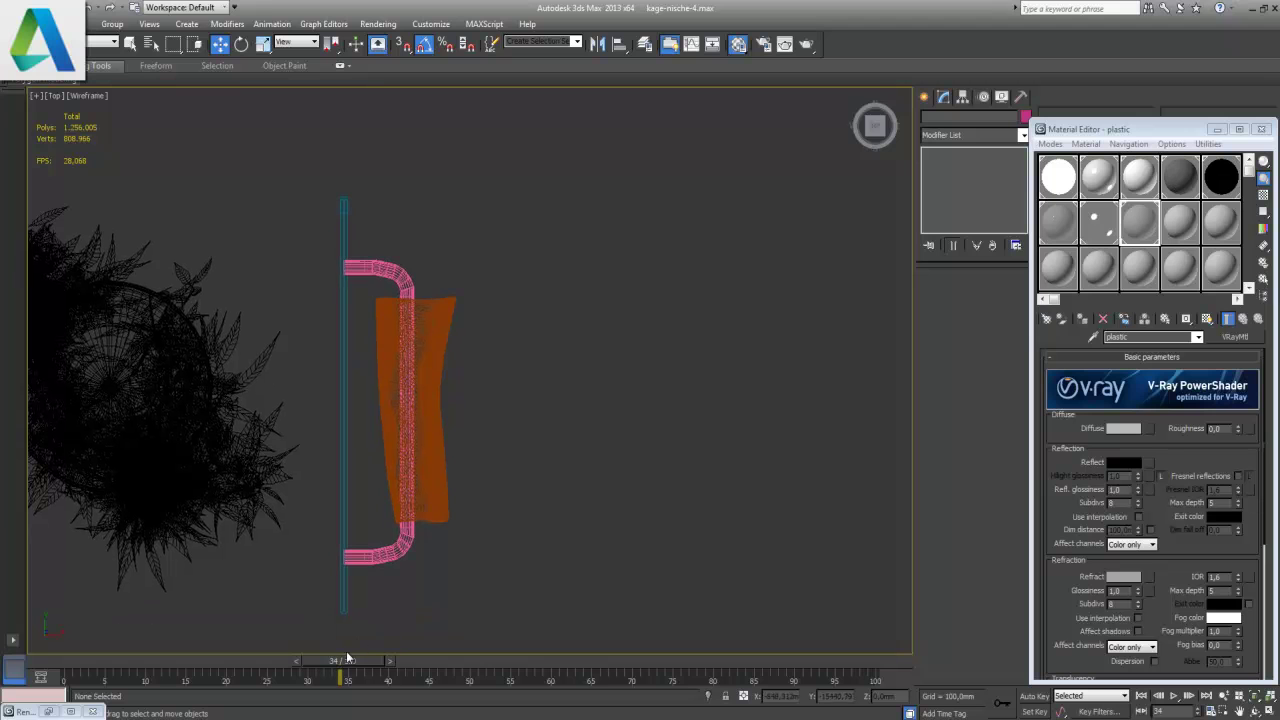
{"action": "mouse_move", "coordinate": [347, 662]}
{"action": "left_mouse_down"}
{"action": "mouse_move", "coordinate": [466, 690]}
{"action": "mouse_move", "coordinate": [446, 686]}
{"action": "left_mouse_up"}
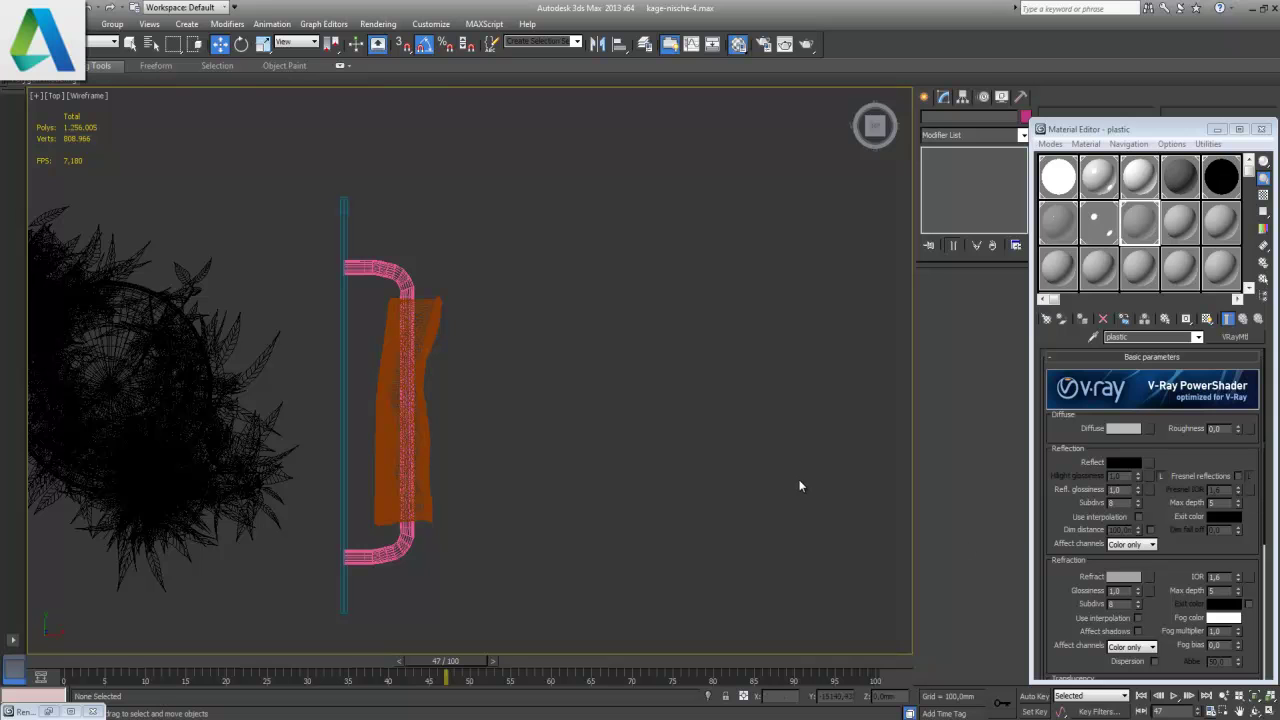
- Delete the extra plant at the upper right of the plan
{"action": "scroll", "coordinate": [795, 490], "scroll_direction": "down", "scroll_amount": 5}
{"action": "scroll", "coordinate": [788, 495], "scroll_direction": "down", "scroll_amount": 2}
{"action": "left_click_drag", "start_coordinate": [758, 338], "coordinate": [686, 229]}
{"action": "key", "text": "Delete"}
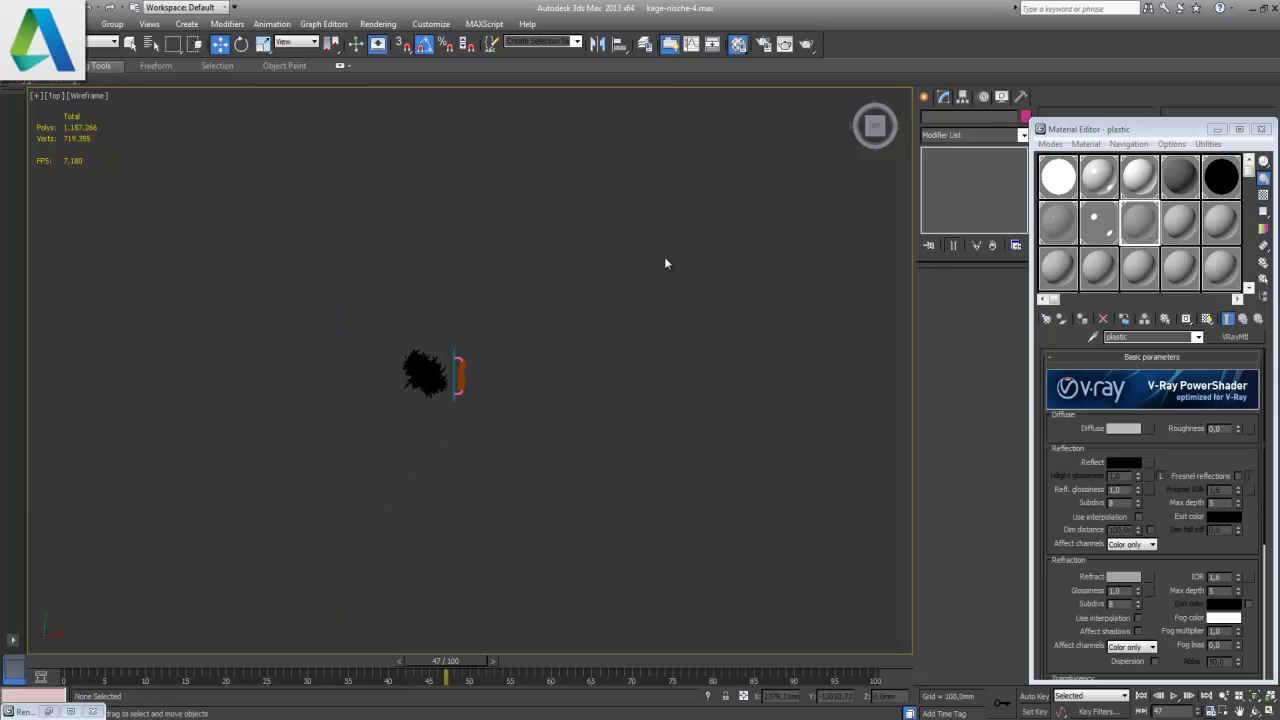
{"action": "scroll", "coordinate": [624, 338], "scroll_direction": "down", "scroll_amount": 3}
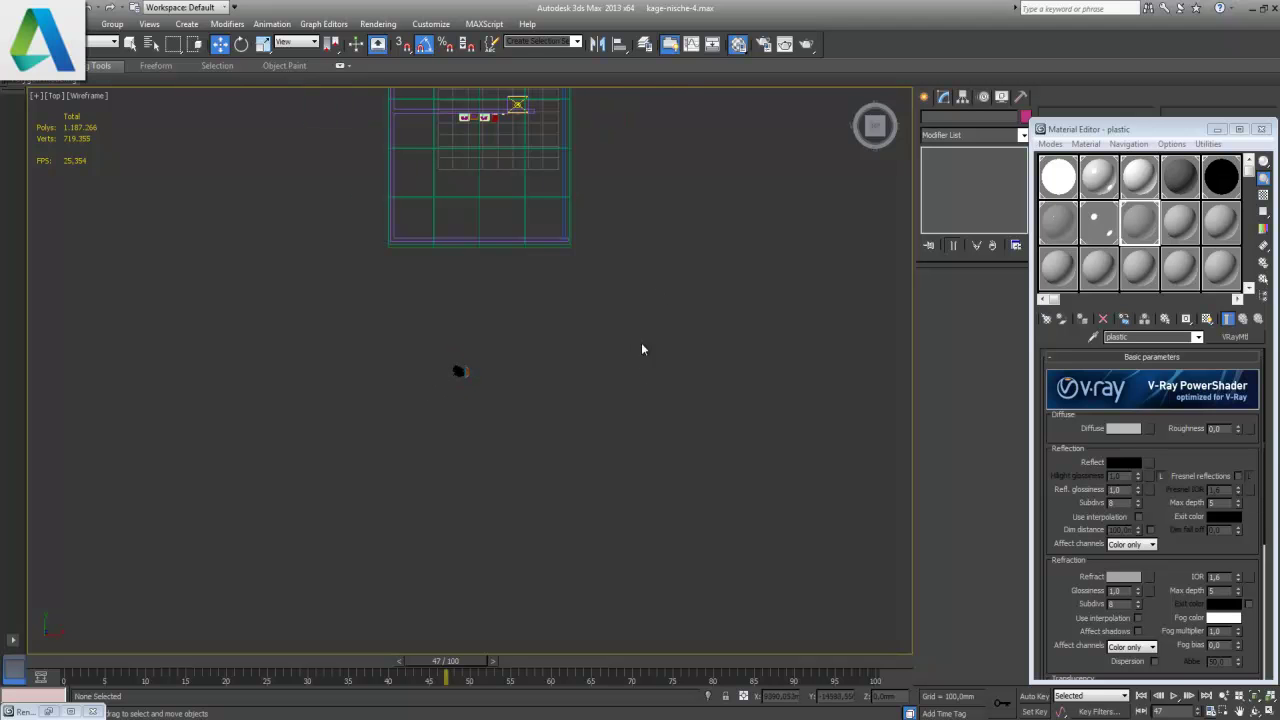
- Delete the grey grid plane inside the room
{"action": "middle_click_drag", "start_coordinate": [640, 283], "coordinate": [659, 484]}
{"action": "scroll", "coordinate": [628, 459], "scroll_direction": "up", "scroll_amount": 3}
{"action": "scroll", "coordinate": [628, 459], "scroll_direction": "up", "scroll_amount": 2}
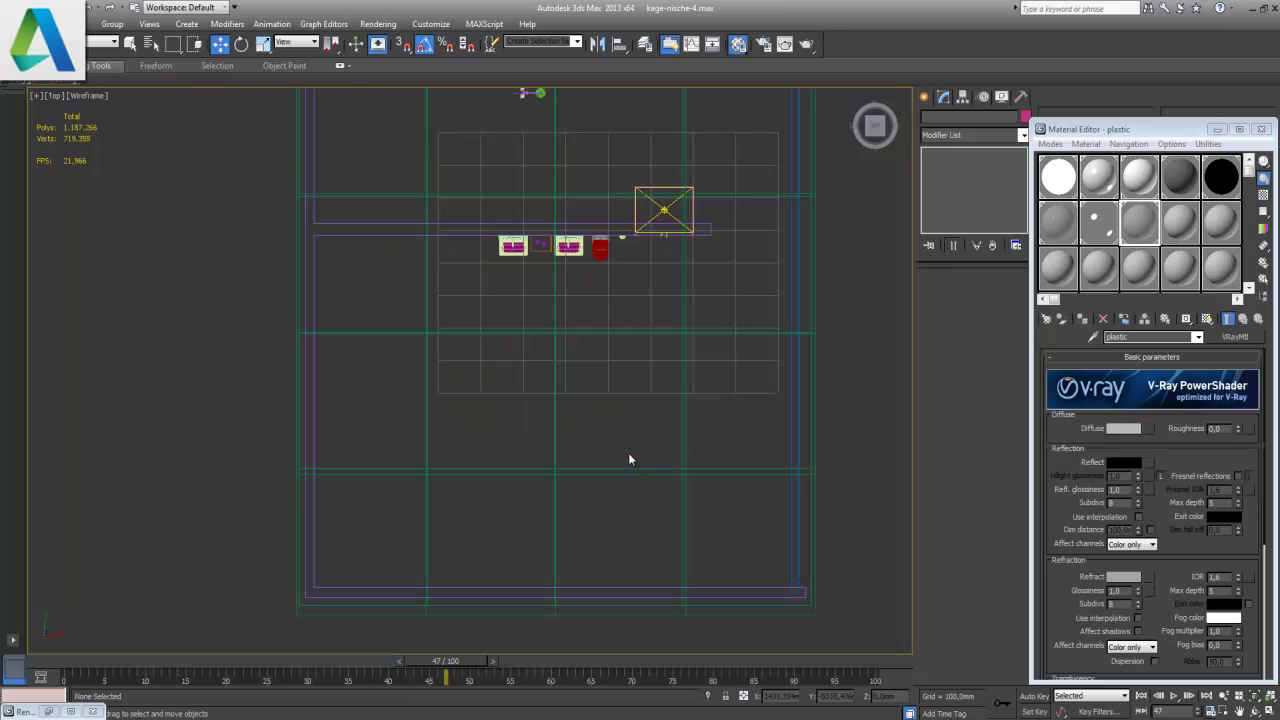
{"action": "left_click", "coordinate": [616, 392]}
{"action": "key", "text": "Delete"}
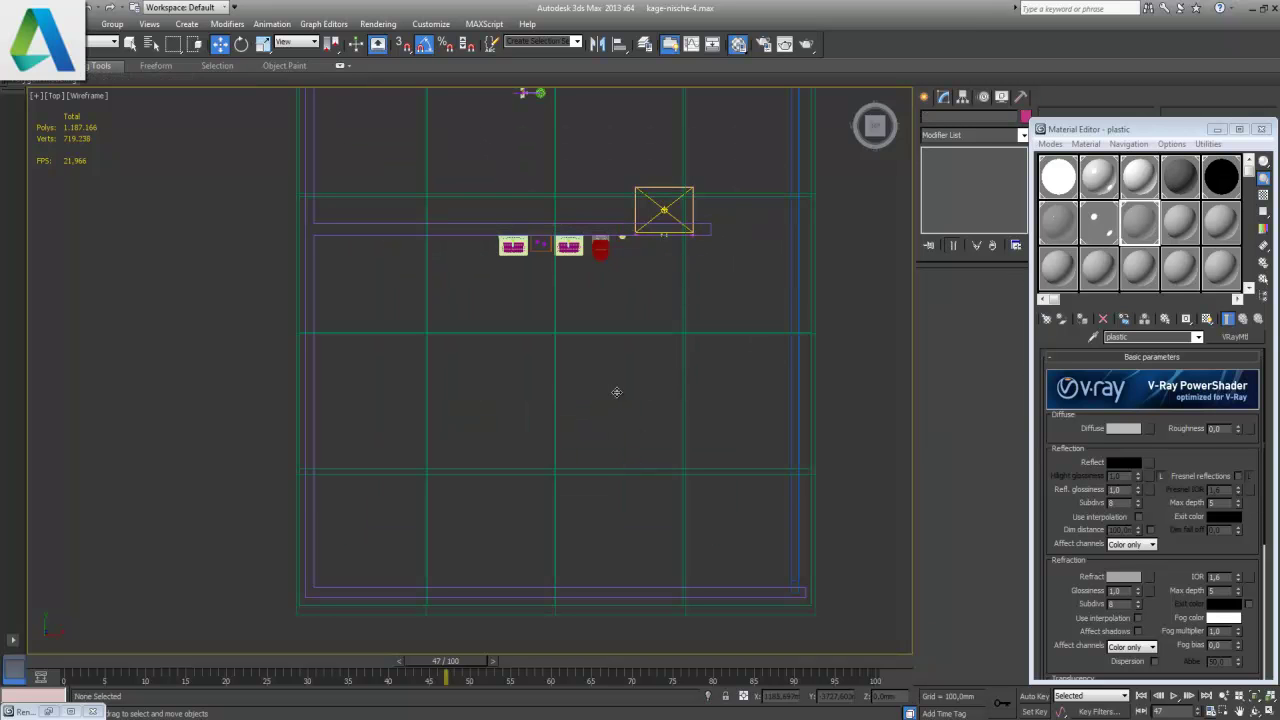
- Select the shower fixture group 'dus' and open it for editing
{"action": "middle_click_drag", "start_coordinate": [621, 305], "coordinate": [614, 549]}
{"action": "scroll", "coordinate": [591, 423], "scroll_direction": "up", "scroll_amount": 2}
{"action": "scroll", "coordinate": [592, 419], "scroll_direction": "up", "scroll_amount": 4}
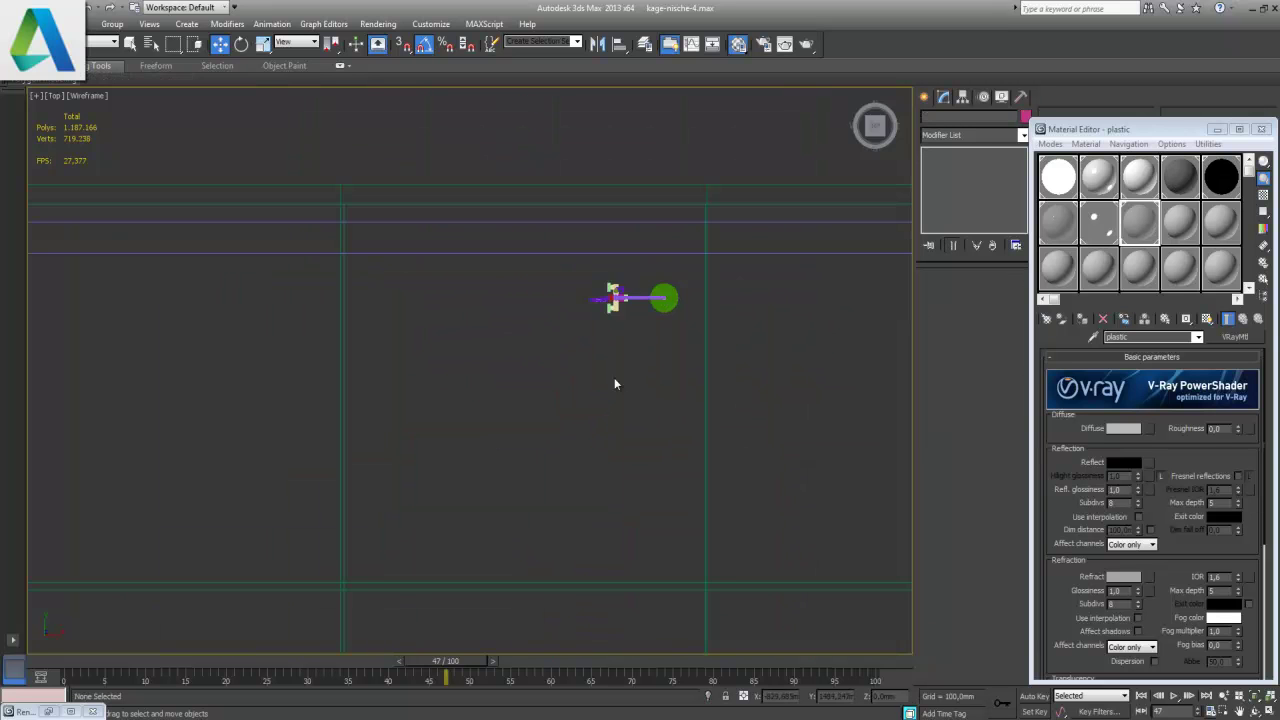
{"action": "scroll", "coordinate": [662, 350], "scroll_direction": "up", "scroll_amount": 1}
{"action": "scroll", "coordinate": [620, 400], "scroll_direction": "up", "scroll_amount": 2}
{"action": "scroll", "coordinate": [594, 434], "scroll_direction": "up", "scroll_amount": 1}
{"action": "middle_click_drag", "start_coordinate": [600, 430], "coordinate": [515, 481]}
{"action": "scroll", "coordinate": [571, 477], "scroll_direction": "up", "scroll_amount": 3}
{"action": "scroll", "coordinate": [708, 463], "scroll_direction": "up", "scroll_amount": 2}
{"action": "middle_click_drag", "start_coordinate": [708, 463], "coordinate": [180, 429]}
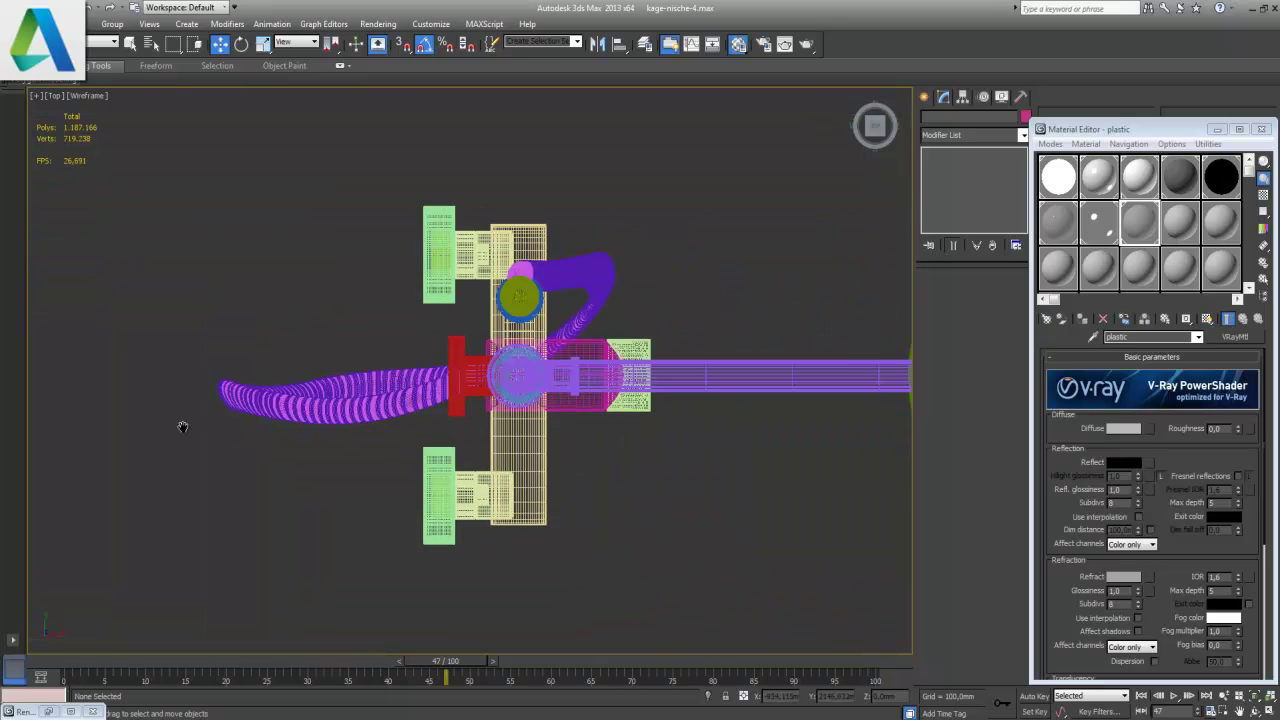
{"action": "left_click", "coordinate": [340, 405]}
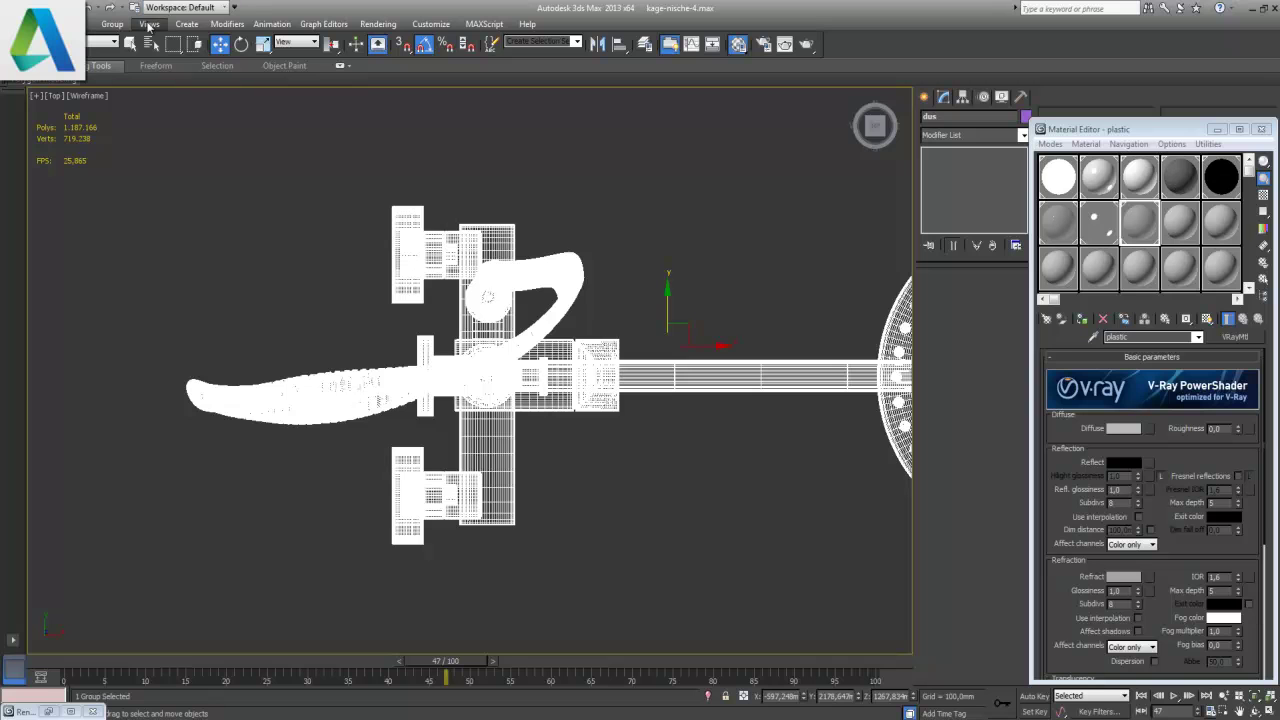
{"action": "left_click", "coordinate": [112, 24]}
{"action": "left_click", "coordinate": [126, 76]}
- Delete the curved hose, the olive sphere and the blue ring inside the group
{"action": "left_click_drag", "start_coordinate": [347, 455], "coordinate": [231, 333]}
{"action": "key", "text": "Delete"}
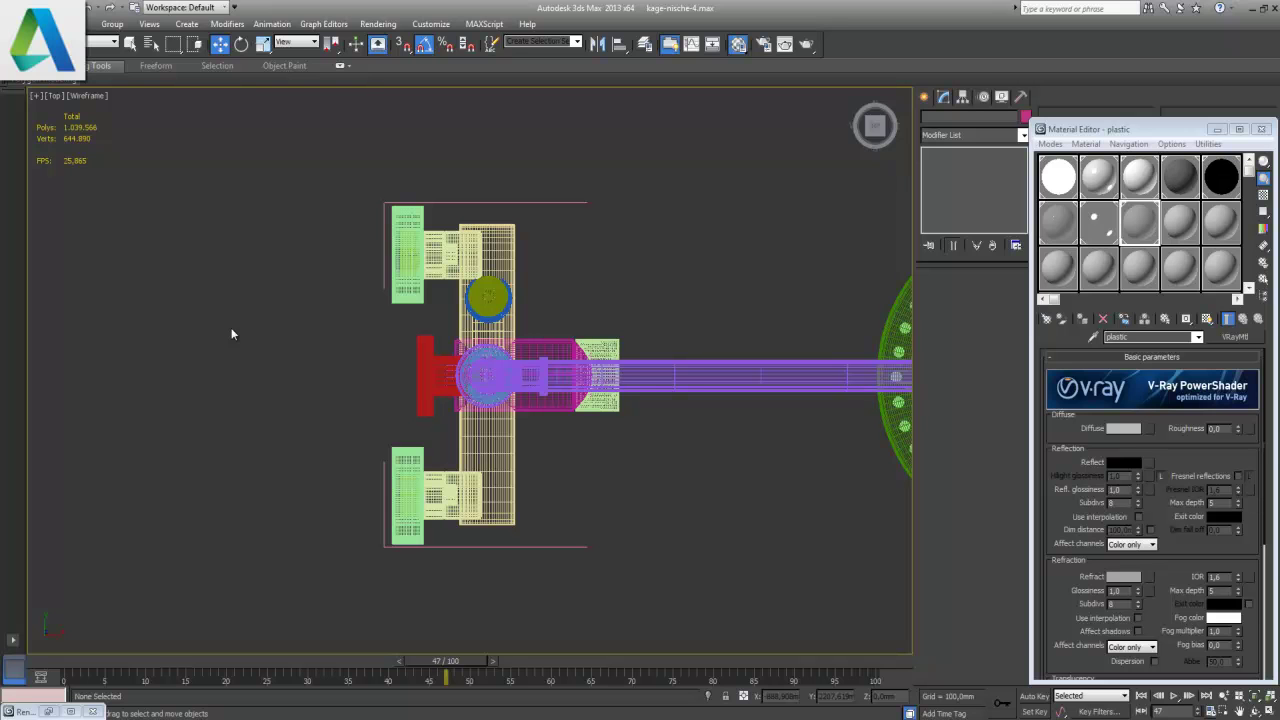
{"action": "left_click", "coordinate": [488, 291]}
{"action": "key", "text": "Delete"}
{"action": "left_click", "coordinate": [493, 317]}
{"action": "left_click", "coordinate": [494, 315]}
{"action": "left_click", "coordinate": [495, 313]}
{"action": "key", "text": "Delete"}
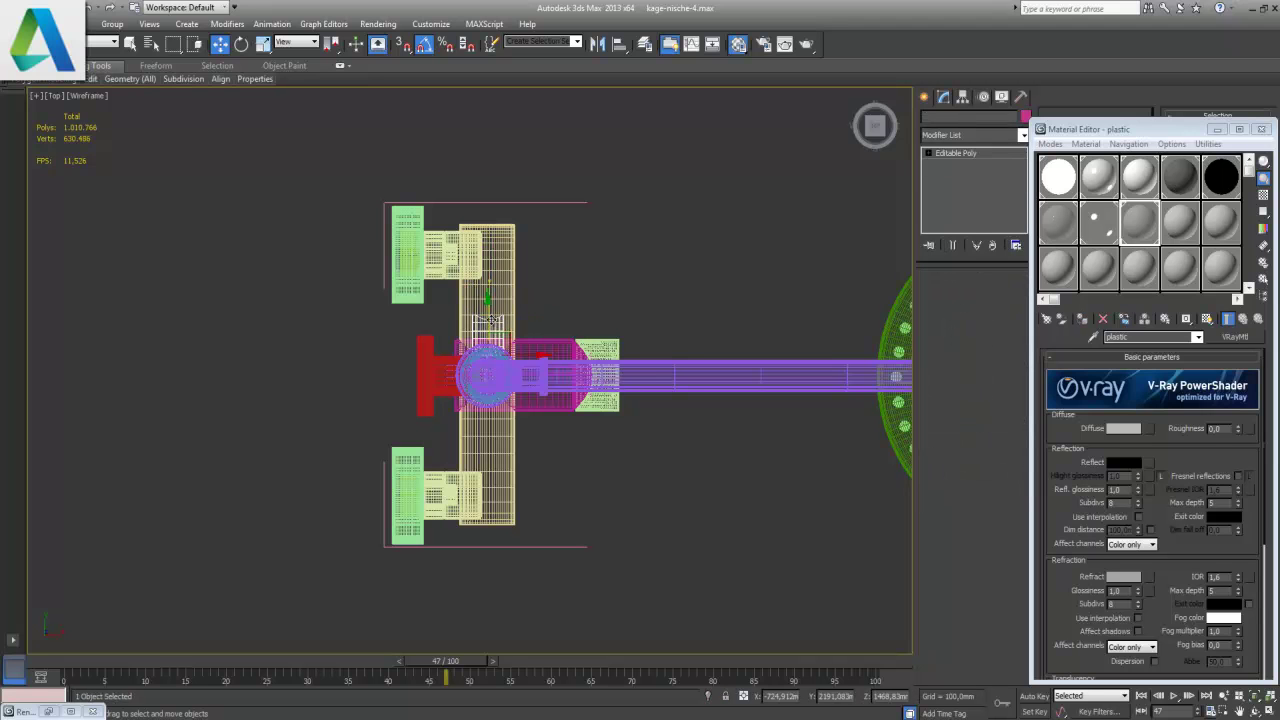
- Close group 'dus' back into a single unit
{"action": "left_click", "coordinate": [492, 322]}
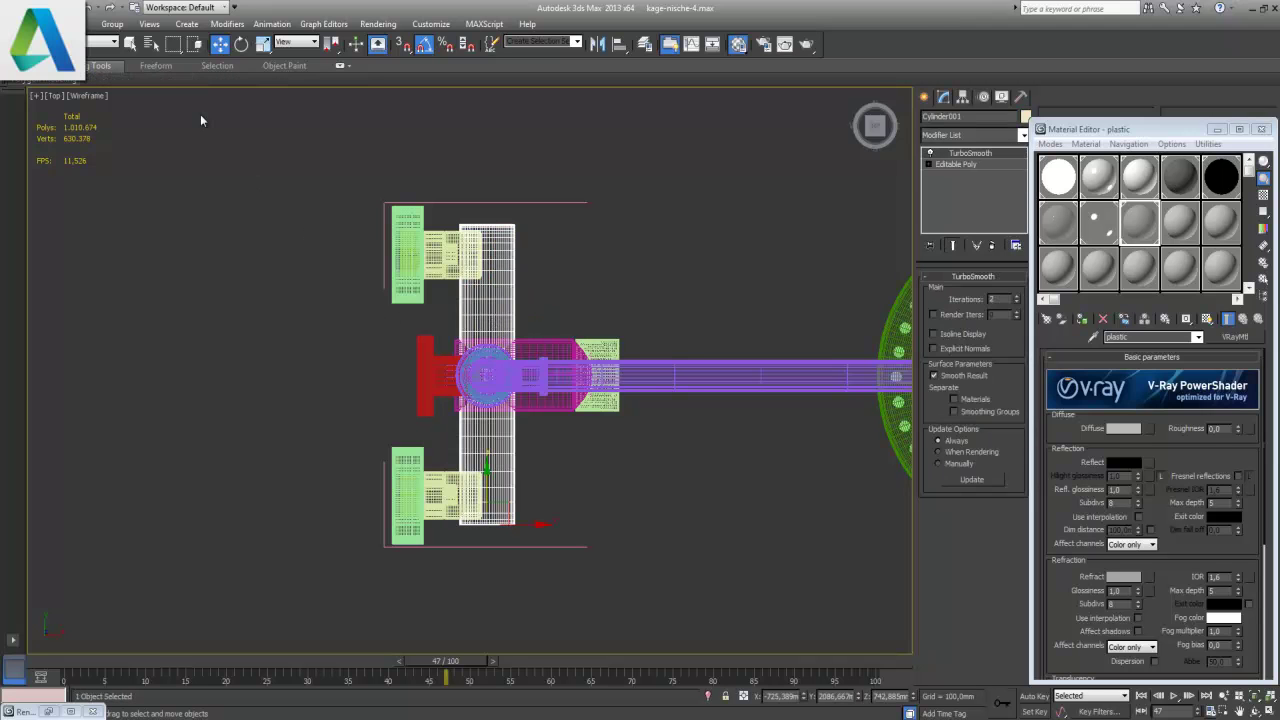
{"action": "left_click", "coordinate": [111, 26]}
{"action": "left_click", "coordinate": [138, 100]}
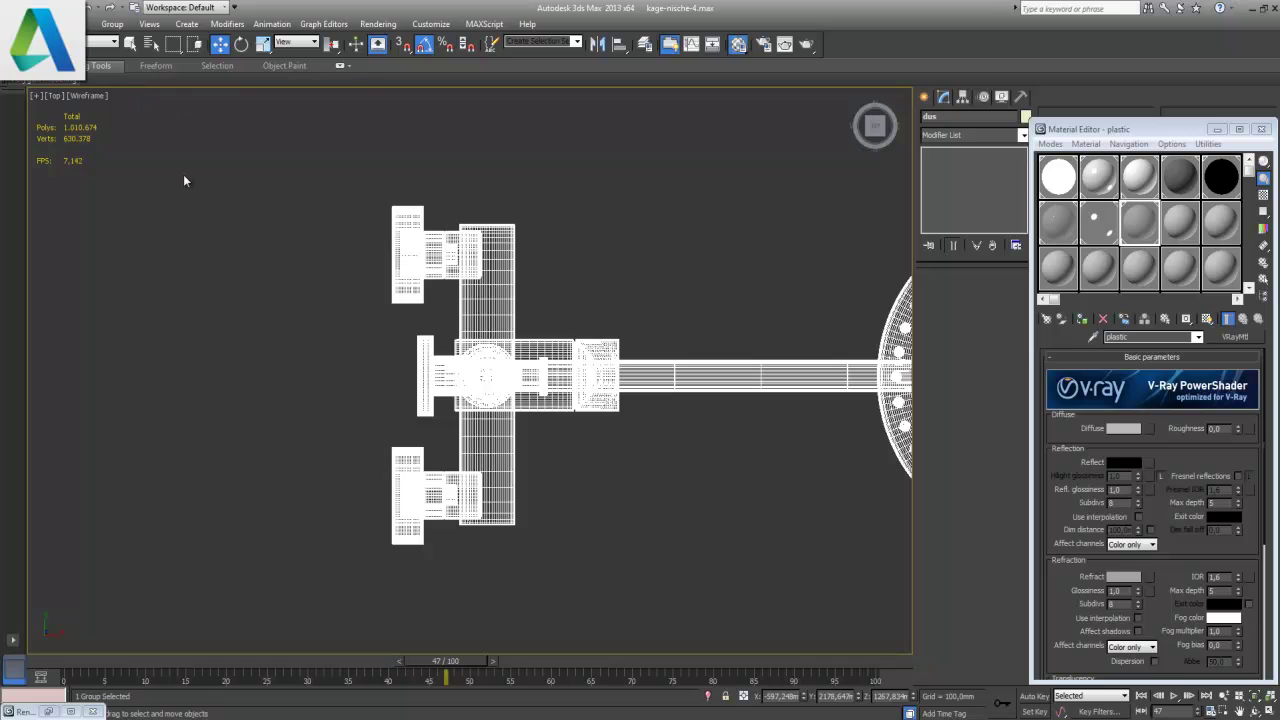
- Rotate the shower fixture group 180° about Z
{"action": "left_click", "coordinate": [290, 273]}
{"action": "scroll", "coordinate": [290, 273], "scroll_direction": "down", "scroll_amount": 3}
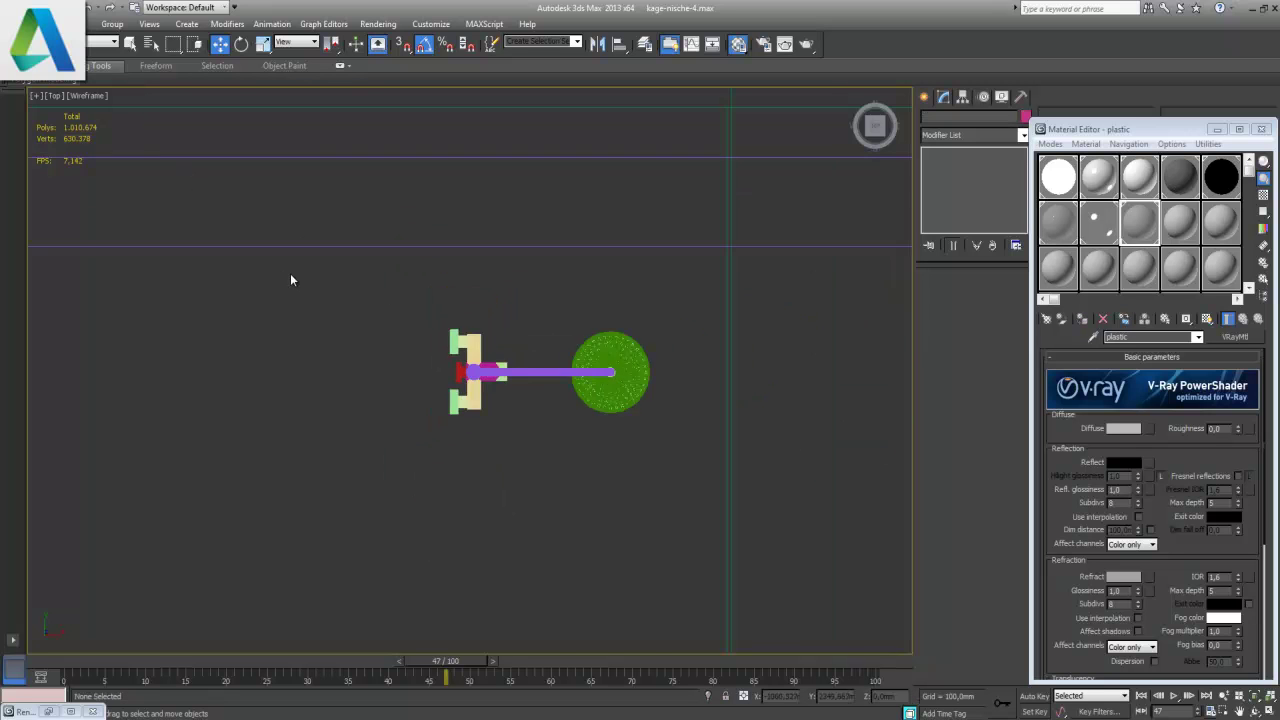
{"action": "scroll", "coordinate": [290, 273], "scroll_direction": "down", "scroll_amount": 3}
{"action": "left_click", "coordinate": [500, 378]}
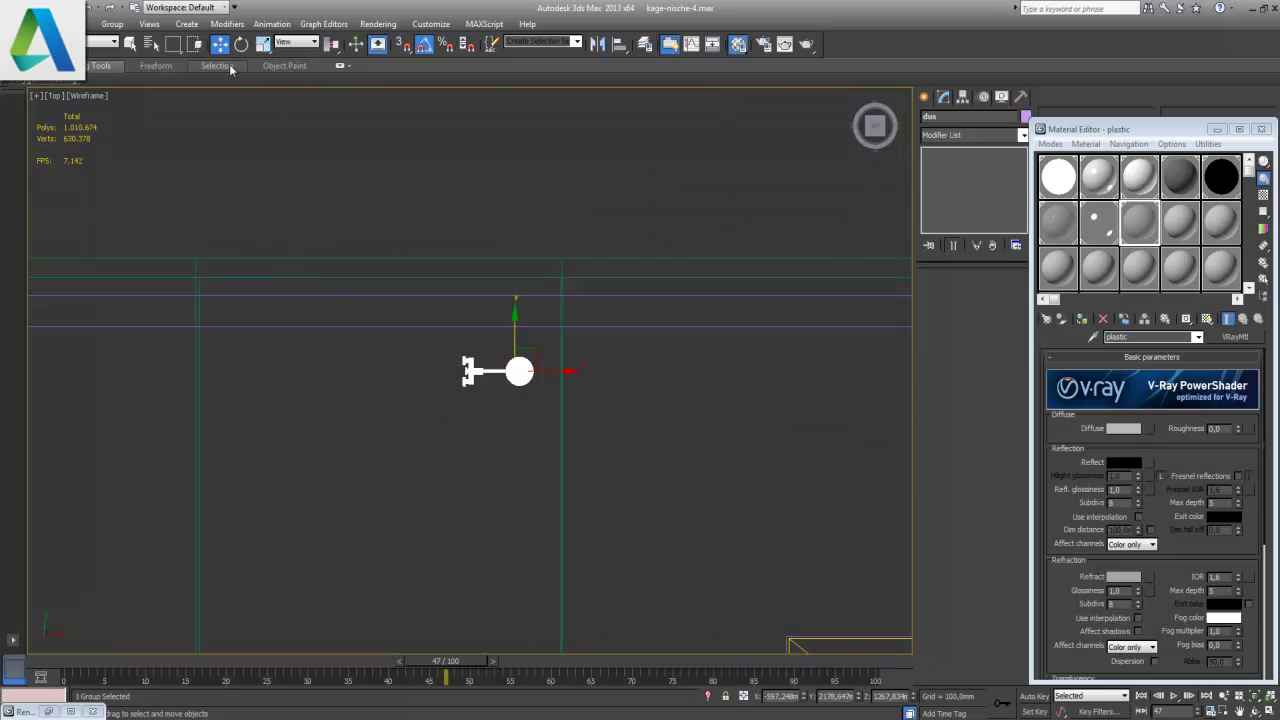
{"action": "left_click", "coordinate": [241, 46]}
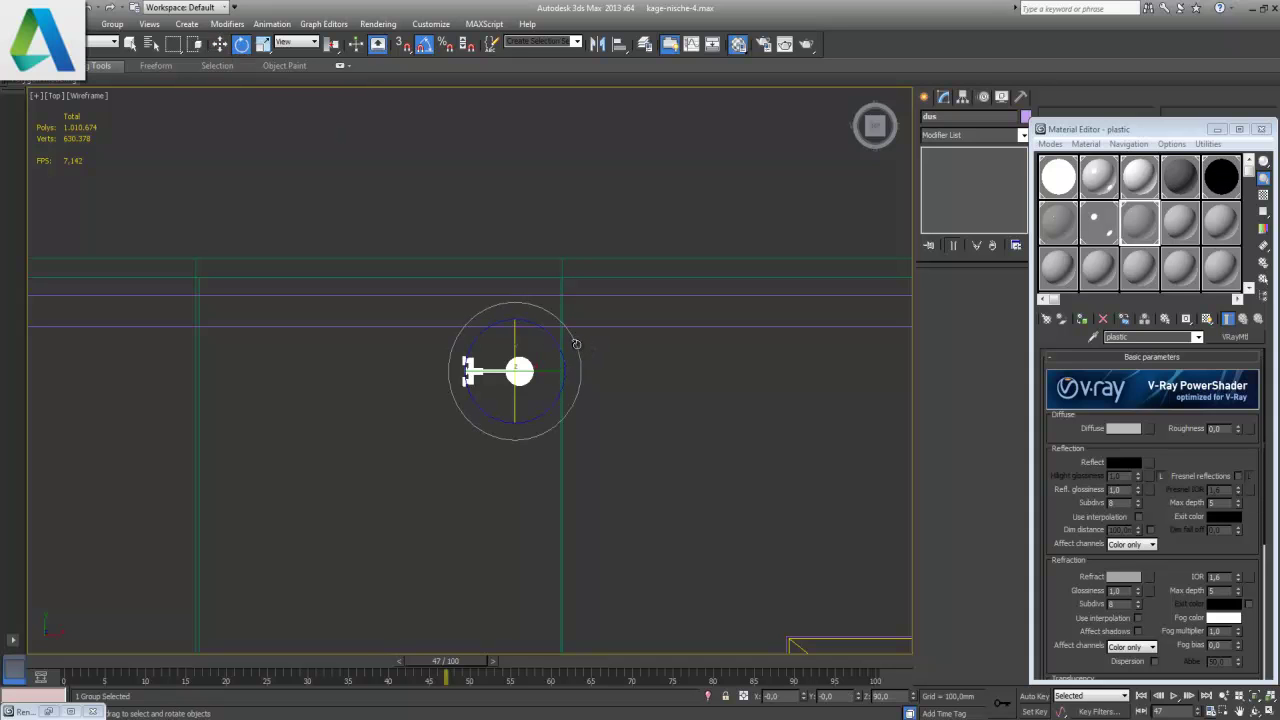
{"action": "left_click_drag", "start_coordinate": [576, 344], "coordinate": [569, 331]}
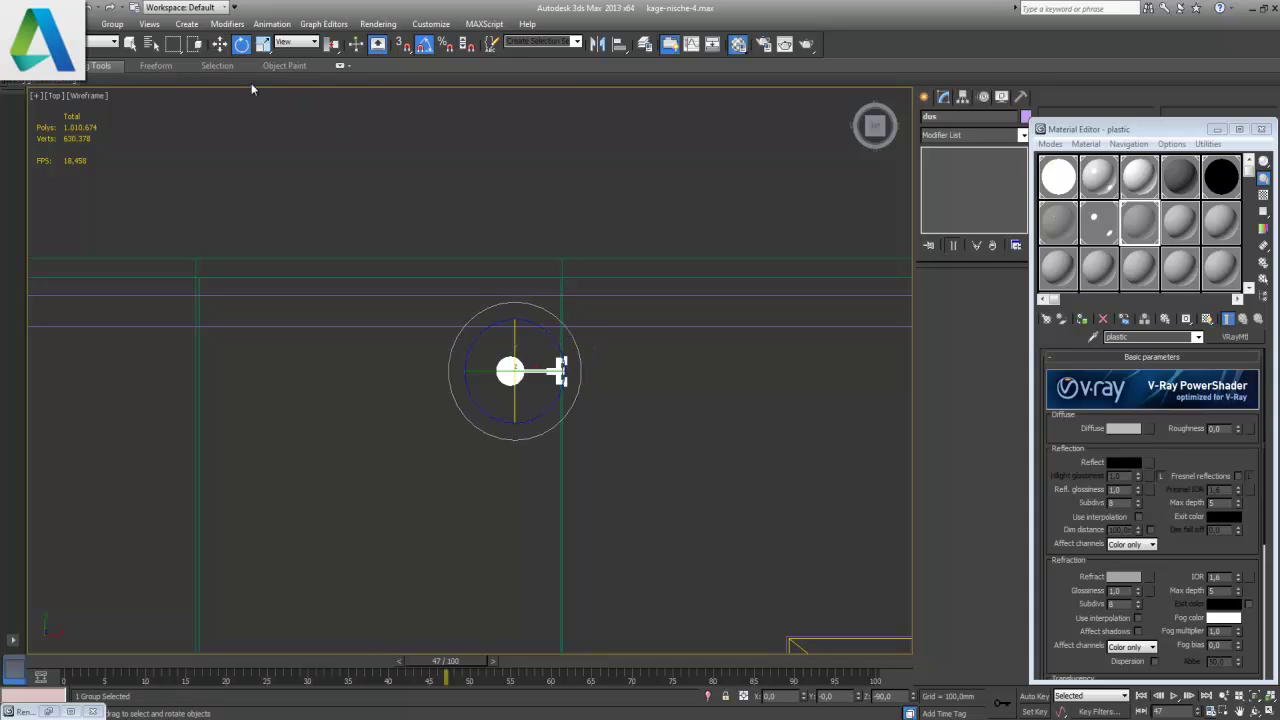
- Move the fixture group into the shower enclosure rectangle
{"action": "left_click", "coordinate": [219, 44]}
{"action": "middle_click_drag", "start_coordinate": [657, 360], "coordinate": [417, 263]}
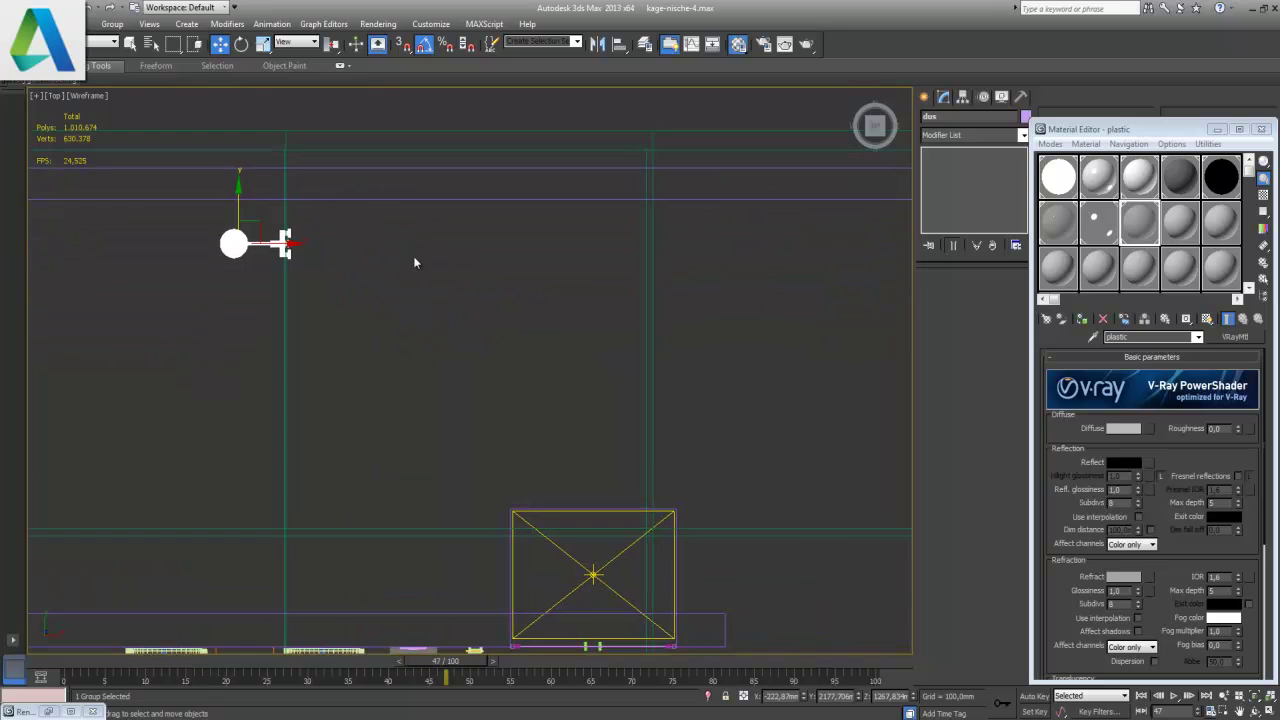
{"action": "scroll", "coordinate": [417, 263], "scroll_direction": "down", "scroll_amount": 2}
{"action": "left_click_drag", "start_coordinate": [323, 278], "coordinate": [404, 386]}
{"action": "left_click_drag", "start_coordinate": [500, 433], "coordinate": [667, 551]}
{"action": "scroll", "coordinate": [667, 551], "scroll_direction": "up", "scroll_amount": 2}
{"action": "scroll", "coordinate": [667, 551], "scroll_direction": "up", "scroll_amount": 1}
{"action": "mouse_move", "coordinate": [667, 551]}
{"action": "middle_mouse_down"}
{"action": "mouse_move", "coordinate": [680, 472]}
{"action": "mouse_move", "coordinate": [563, 209]}
{"action": "middle_mouse_up"}
{"action": "scroll", "coordinate": [472, 341], "scroll_direction": "up", "scroll_amount": 3}
{"action": "scroll", "coordinate": [625, 317], "scroll_direction": "up", "scroll_amount": 2}
{"action": "scroll", "coordinate": [714, 323], "scroll_direction": "down", "scroll_amount": 1}
{"action": "middle_click_drag", "start_coordinate": [714, 323], "coordinate": [304, 403]}
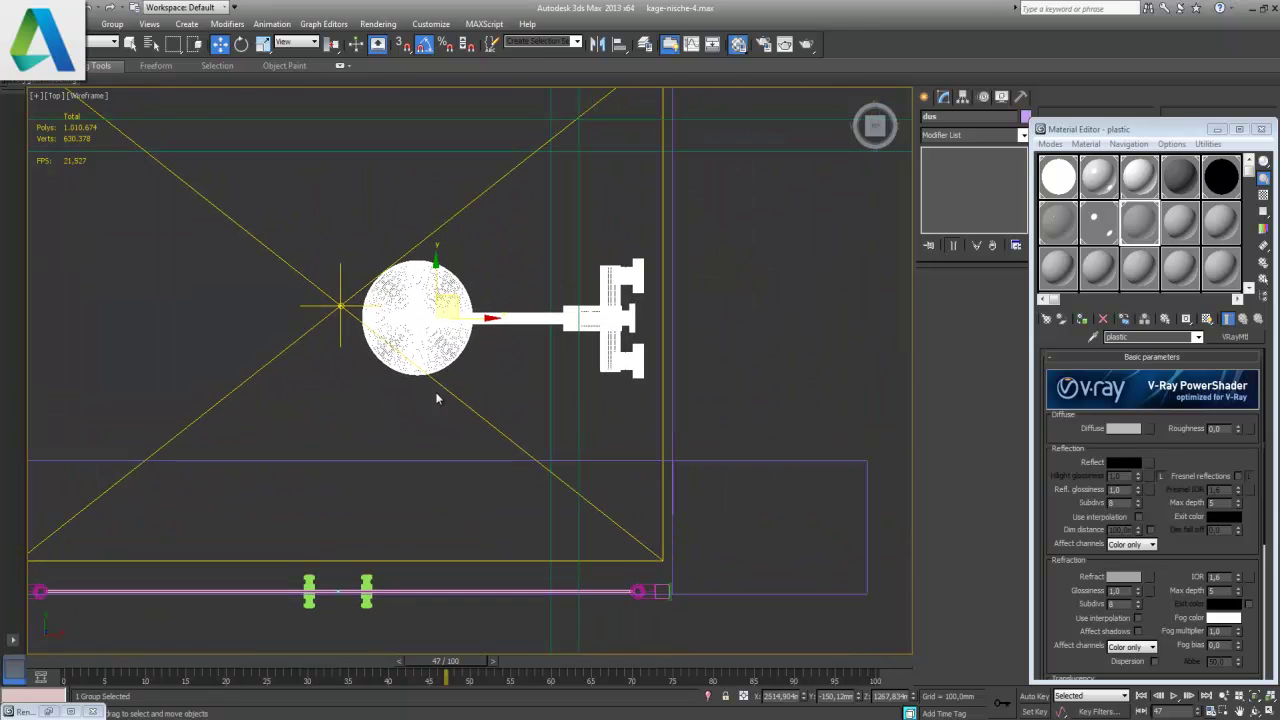
{"action": "left_click_drag", "start_coordinate": [480, 318], "coordinate": [507, 331]}
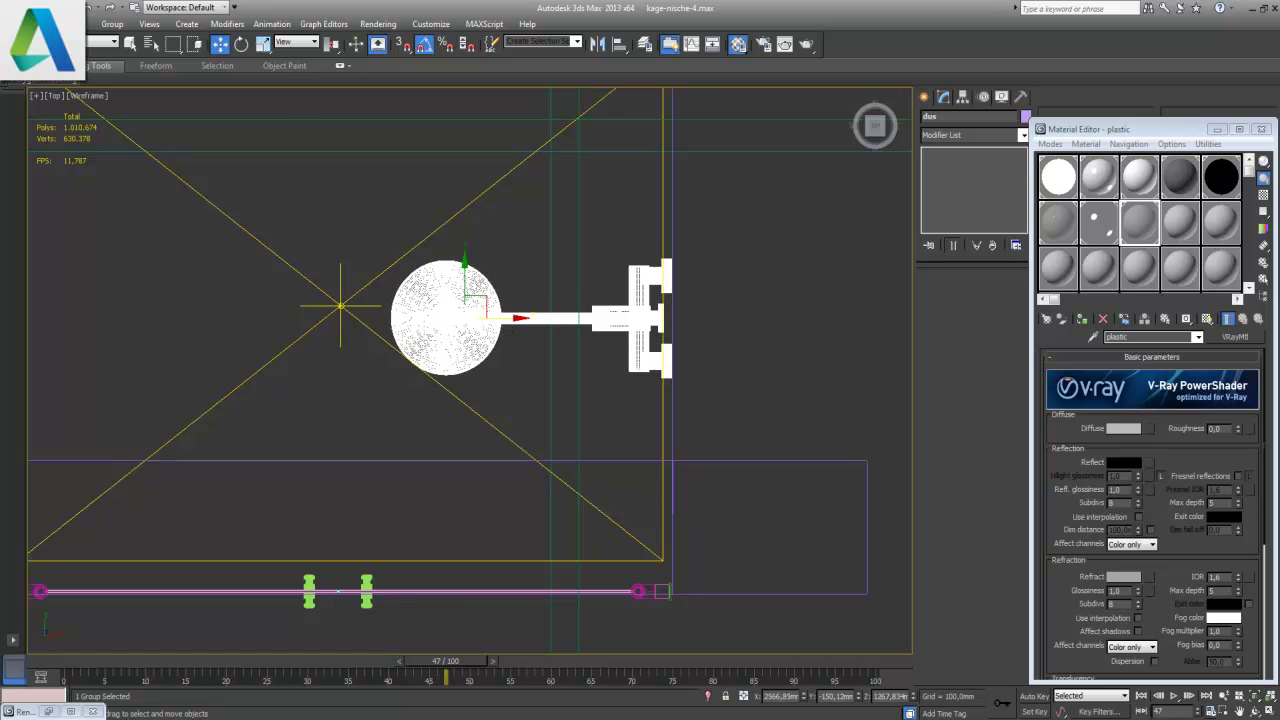
- Check the placement in four viewports, then return to the single Top view
{"action": "left_click", "coordinate": [1270, 711]}
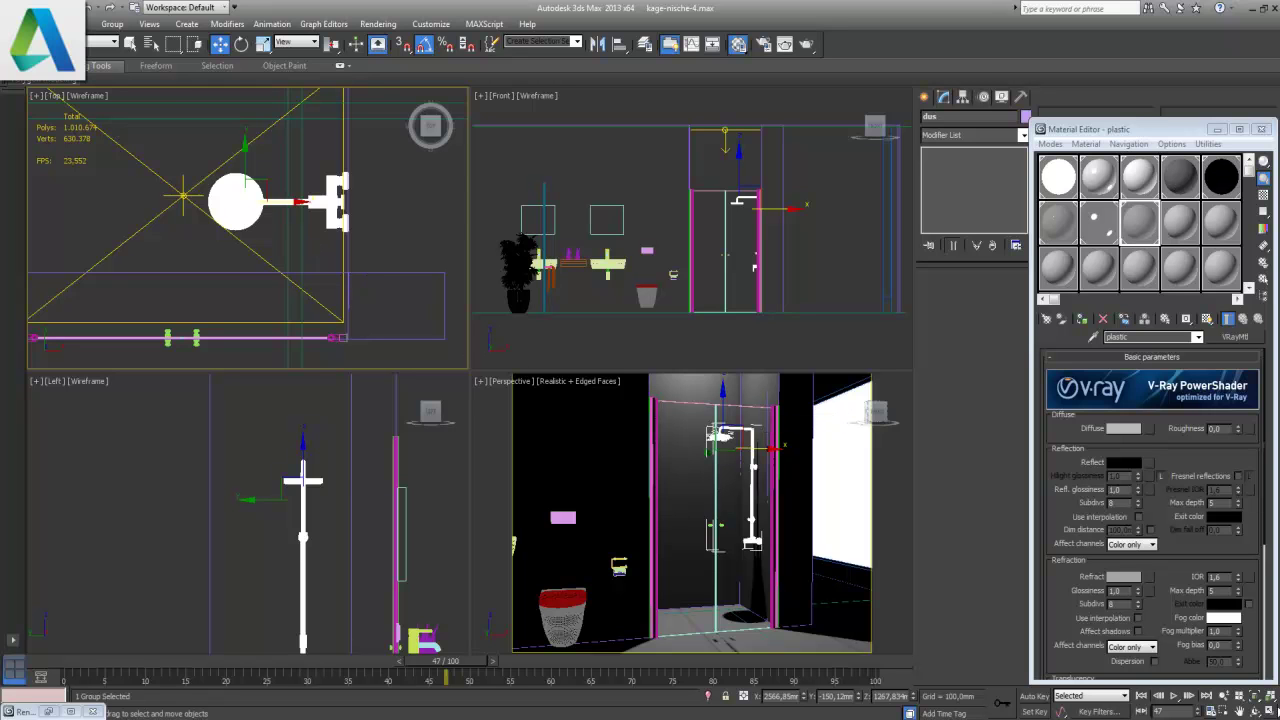
{"action": "left_click", "coordinate": [1270, 711]}
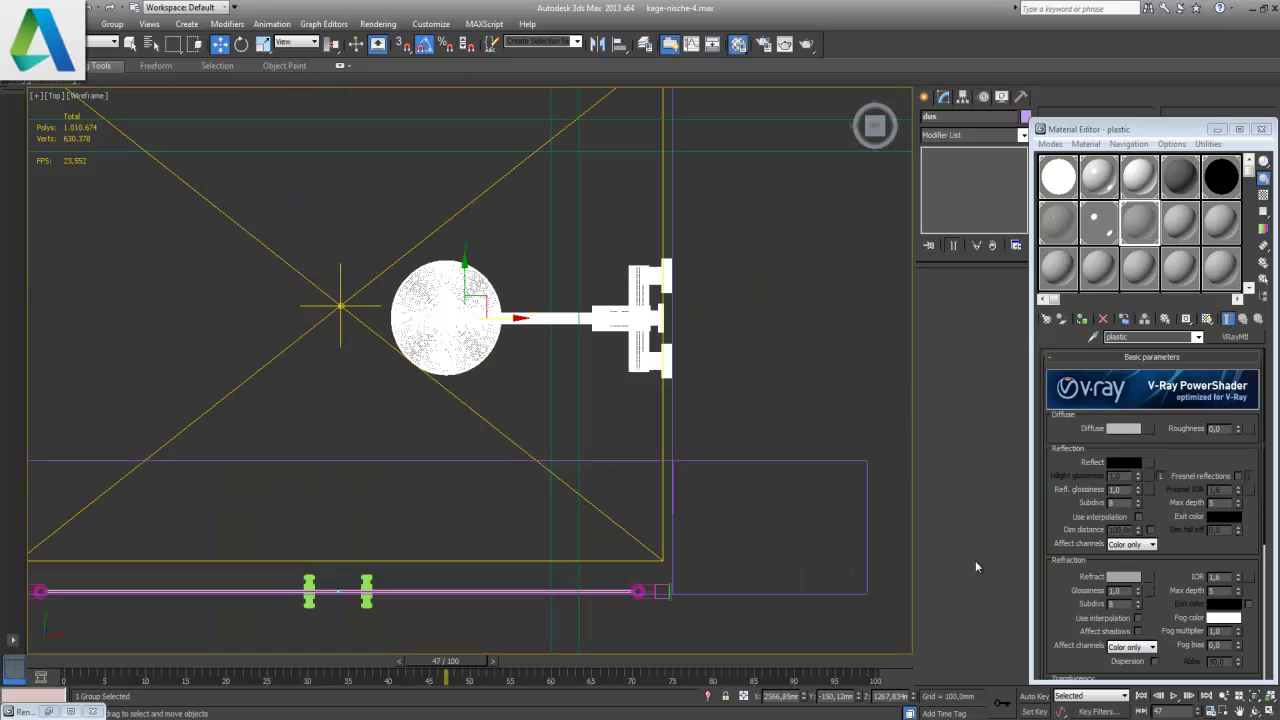
{"action": "scroll", "coordinate": [482, 318], "scroll_direction": "down", "scroll_amount": 2}
{"action": "scroll", "coordinate": [482, 318], "scroll_direction": "down", "scroll_amount": 4}
{"action": "scroll", "coordinate": [482, 318], "scroll_direction": "down", "scroll_amount": 4}
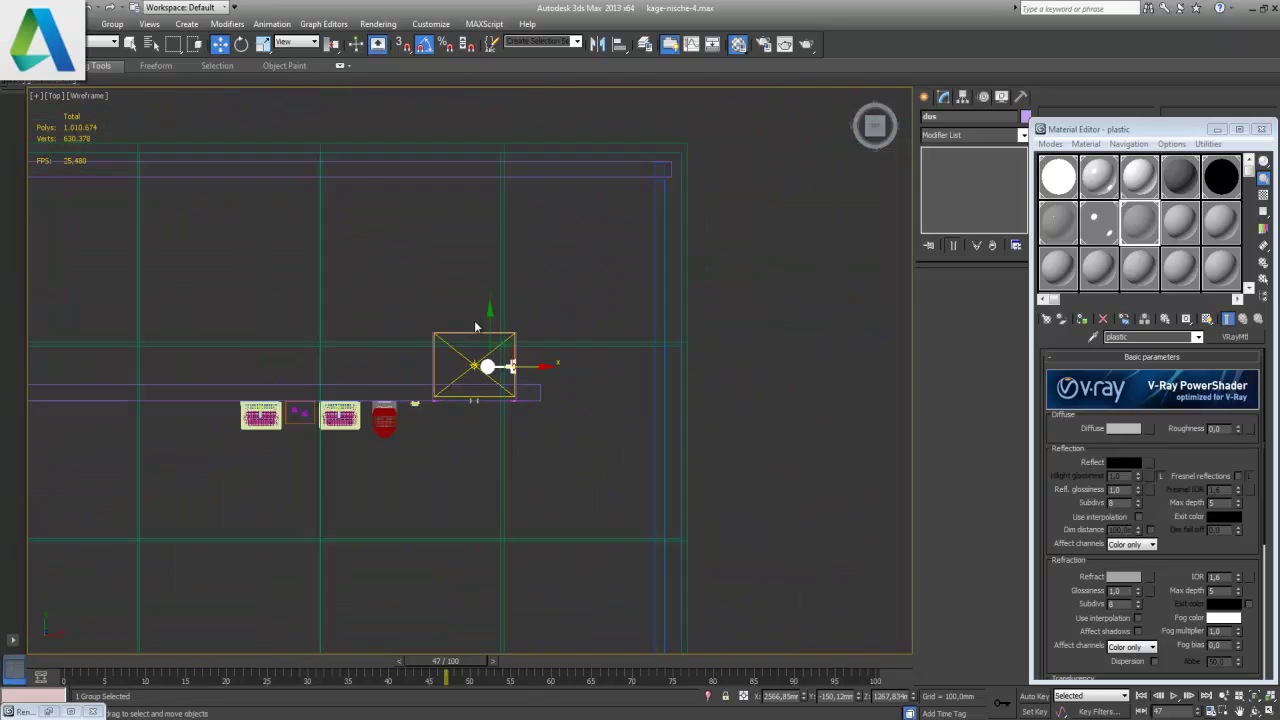
{"action": "scroll", "coordinate": [476, 326], "scroll_direction": "down", "scroll_amount": 4}
- Move the small outside object up beside the room and shift the plant up-left
{"action": "middle_click_drag", "start_coordinate": [591, 480], "coordinate": [548, 291]}
{"action": "left_click_drag", "start_coordinate": [340, 445], "coordinate": [400, 543]}
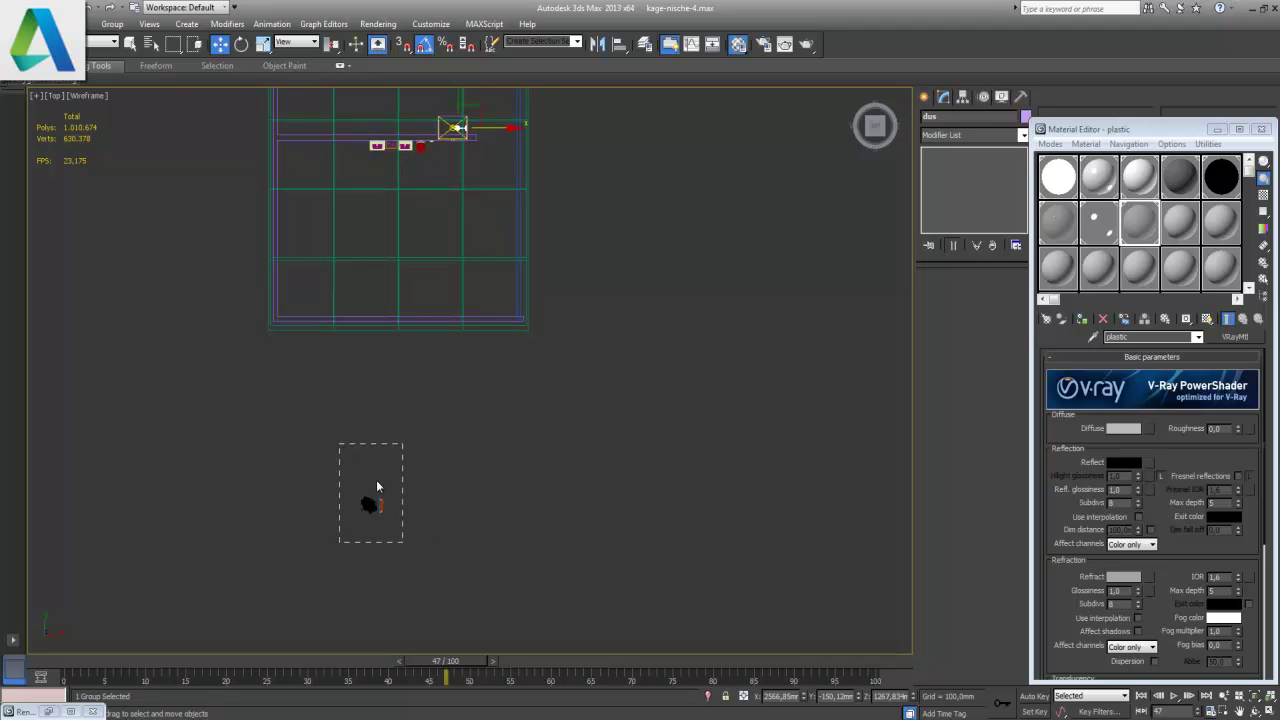
{"action": "left_click_drag", "start_coordinate": [663, 404], "coordinate": [633, 134]}
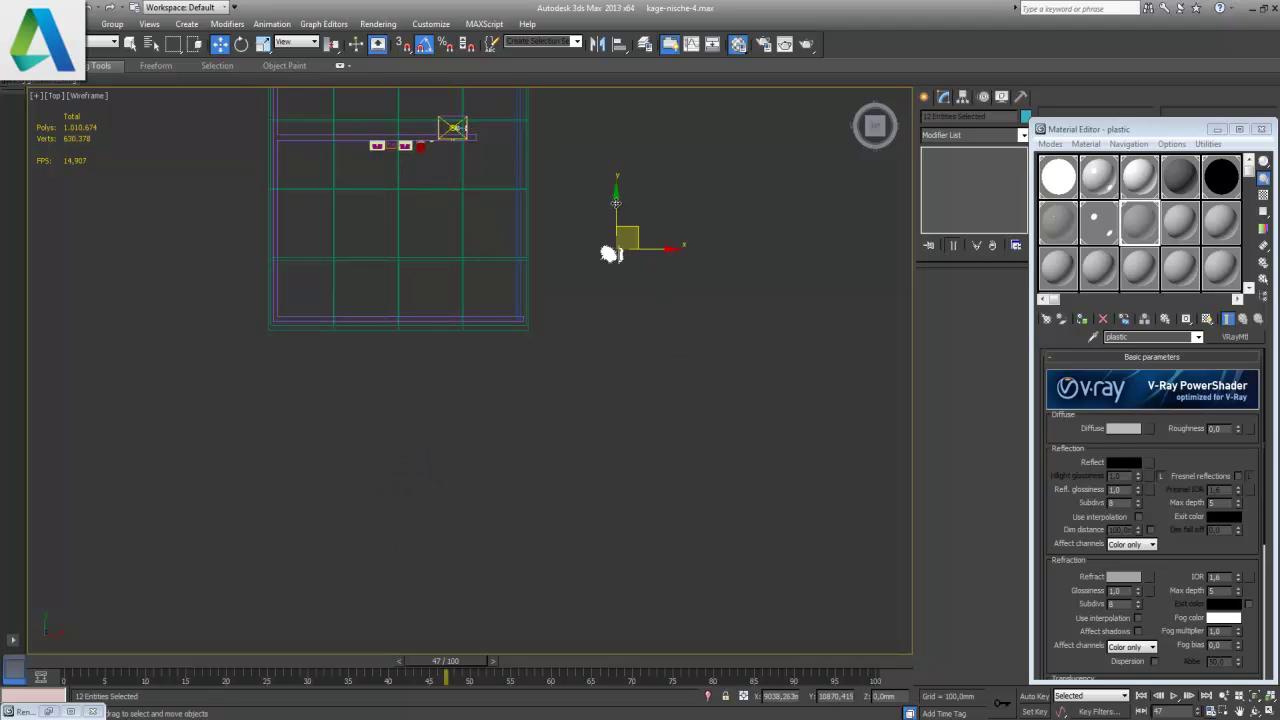
{"action": "middle_click_drag", "start_coordinate": [582, 258], "coordinate": [584, 452]}
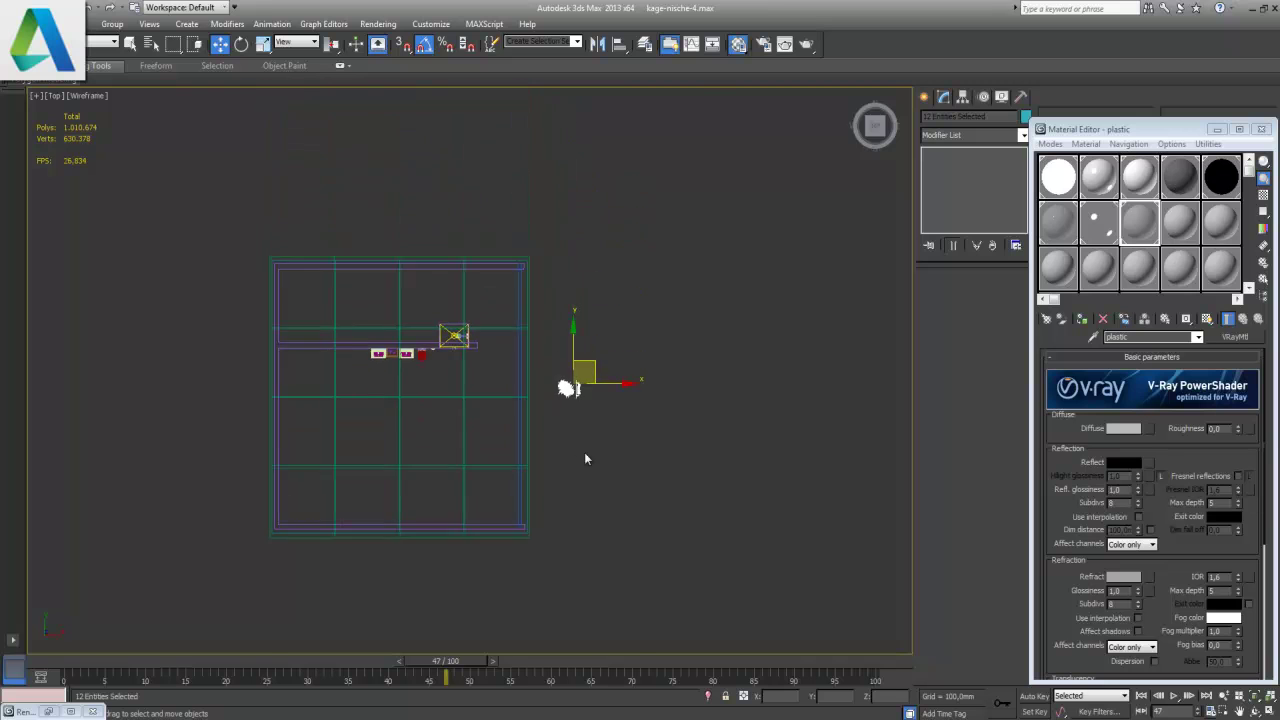
{"action": "scroll", "coordinate": [586, 454], "scroll_direction": "up", "scroll_amount": 5}
{"action": "left_click", "coordinate": [754, 473]}
{"action": "mouse_move", "coordinate": [754, 473]}
{"action": "left_mouse_down"}
{"action": "mouse_move", "coordinate": [708, 337]}
{"action": "mouse_move", "coordinate": [638, 349]}
{"action": "mouse_move", "coordinate": [548, 261]}
{"action": "left_mouse_up"}
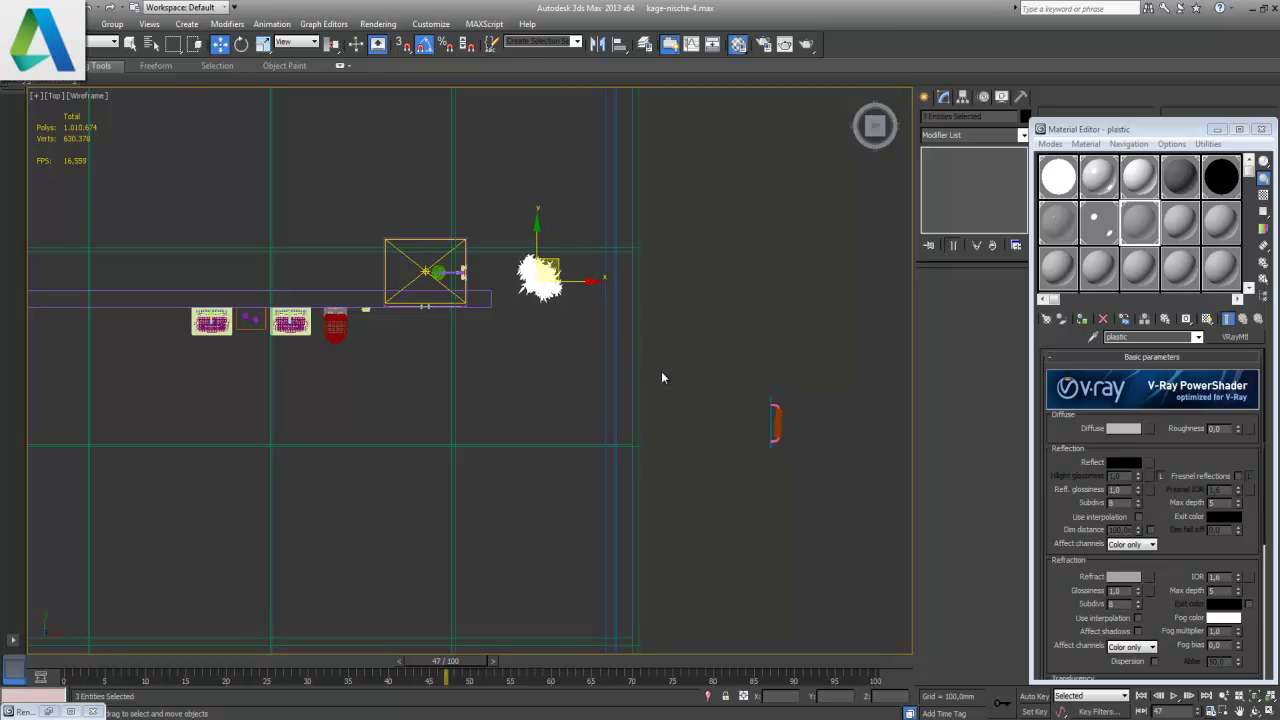
- Rotate the towel rail to lie horizontally and place it beside the shower
{"action": "left_click_drag", "start_coordinate": [816, 472], "coordinate": [728, 368]}
{"action": "left_click", "coordinate": [241, 43]}
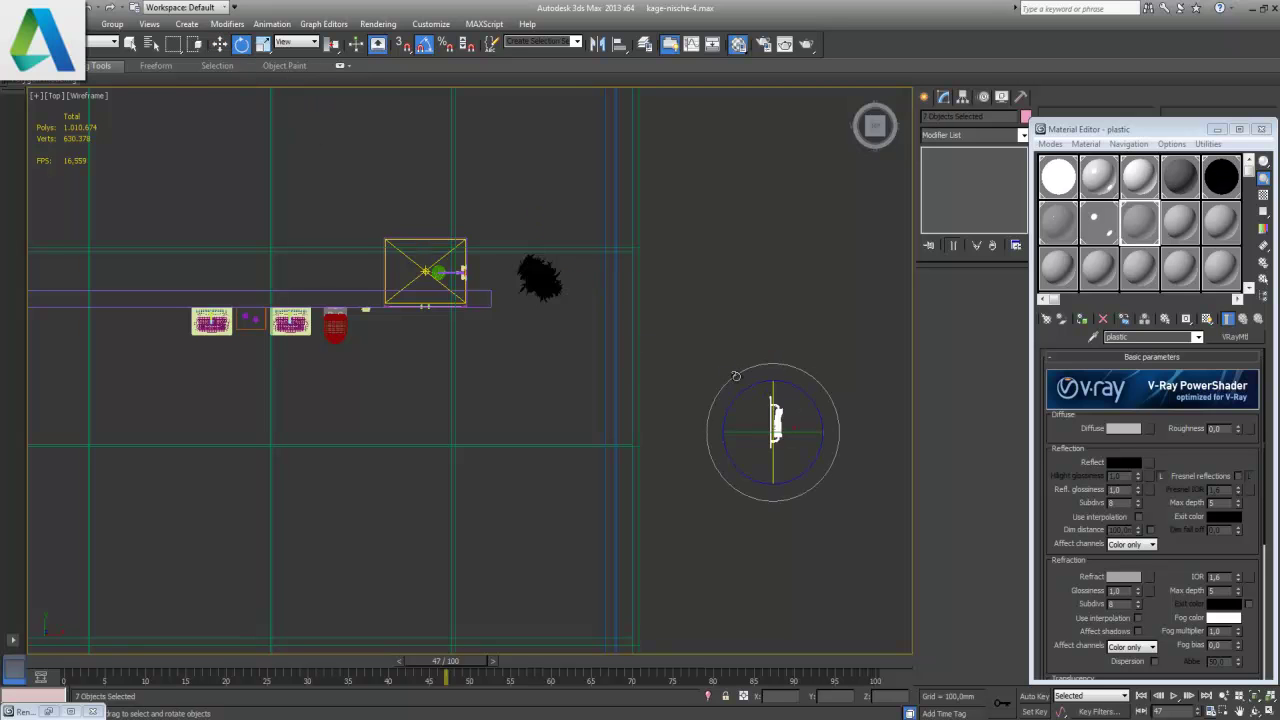
{"action": "left_click_drag", "start_coordinate": [821, 393], "coordinate": [826, 391]}
{"action": "key", "text": "w"}
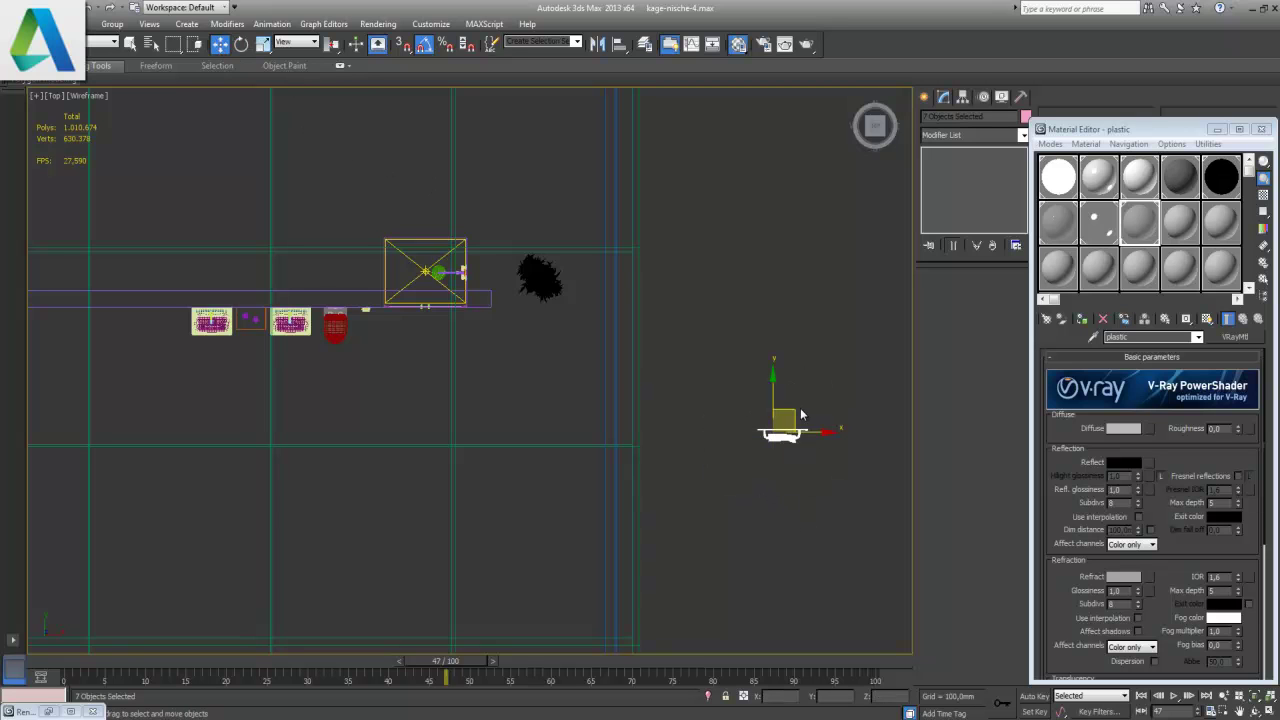
{"action": "left_click_drag", "start_coordinate": [793, 407], "coordinate": [453, 318]}
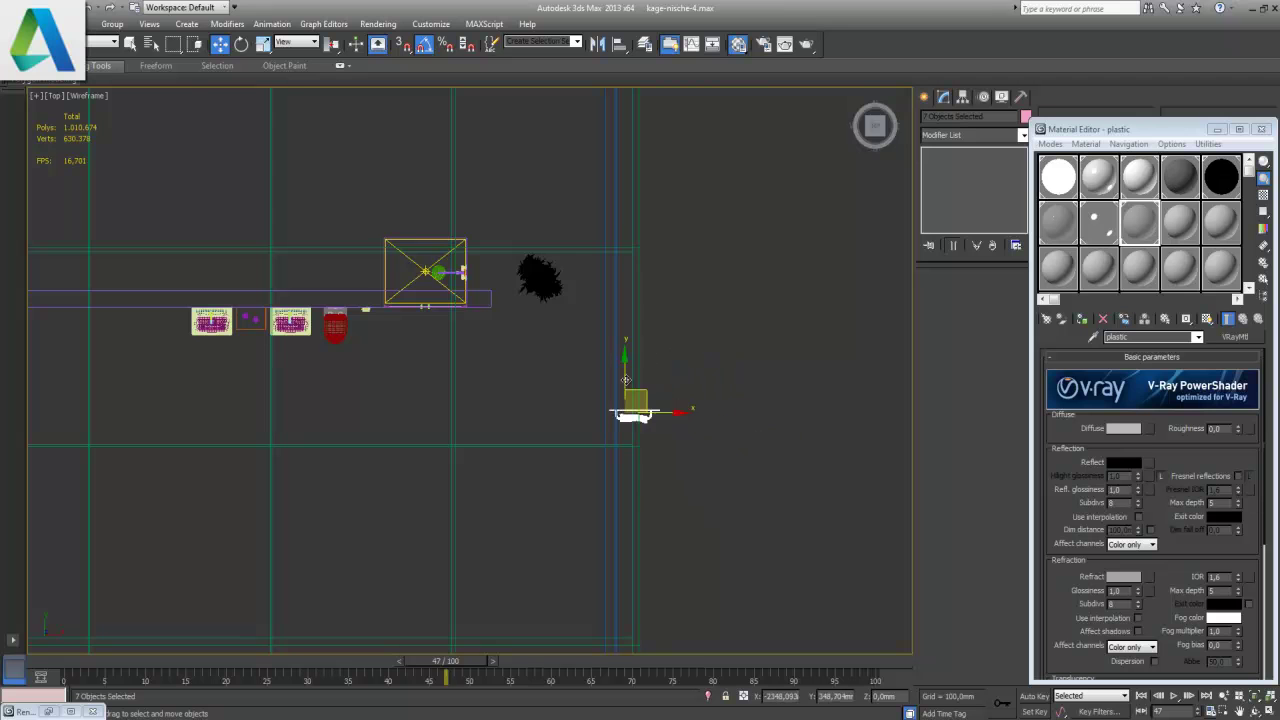
{"action": "scroll", "coordinate": [475, 378], "scroll_direction": "up", "scroll_amount": 4}
{"action": "scroll", "coordinate": [473, 380], "scroll_direction": "up", "scroll_amount": 2}
{"action": "middle_click_drag", "start_coordinate": [519, 327], "coordinate": [549, 437]}
{"action": "scroll", "coordinate": [544, 444], "scroll_direction": "up", "scroll_amount": 4}
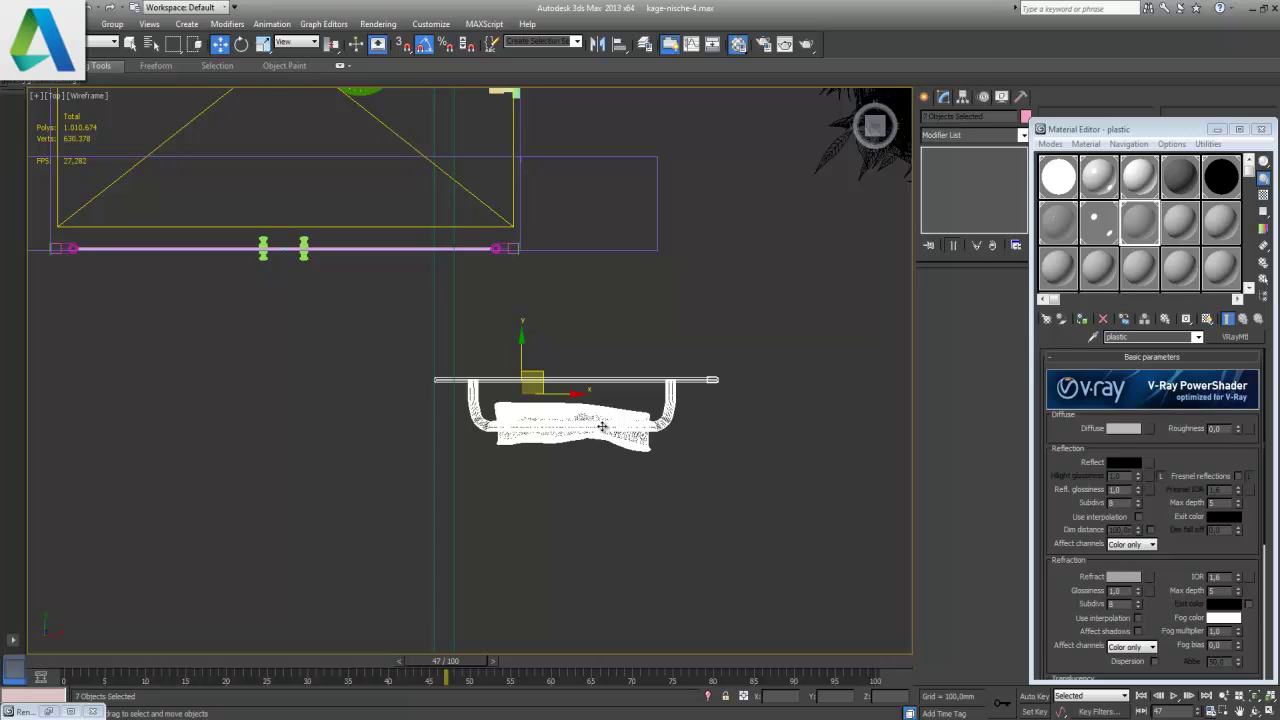
{"action": "mouse_move", "coordinate": [537, 372]}
{"action": "left_mouse_down"}
{"action": "mouse_move", "coordinate": [632, 265]}
{"action": "mouse_move", "coordinate": [632, 248]}
{"action": "left_mouse_up"}
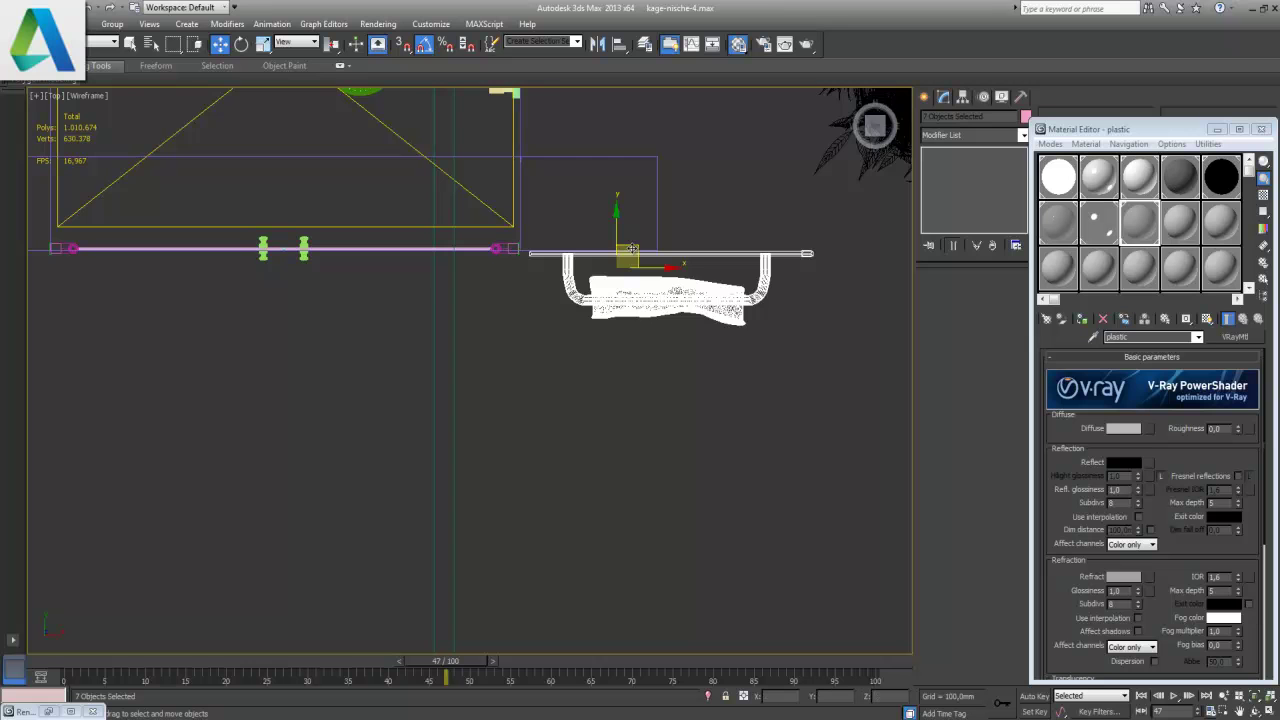
- Stretch the Line001 rectangle's right-edge vertices rightward so it extends past the towel rail
{"action": "middle_click_drag", "start_coordinate": [703, 305], "coordinate": [563, 400]}
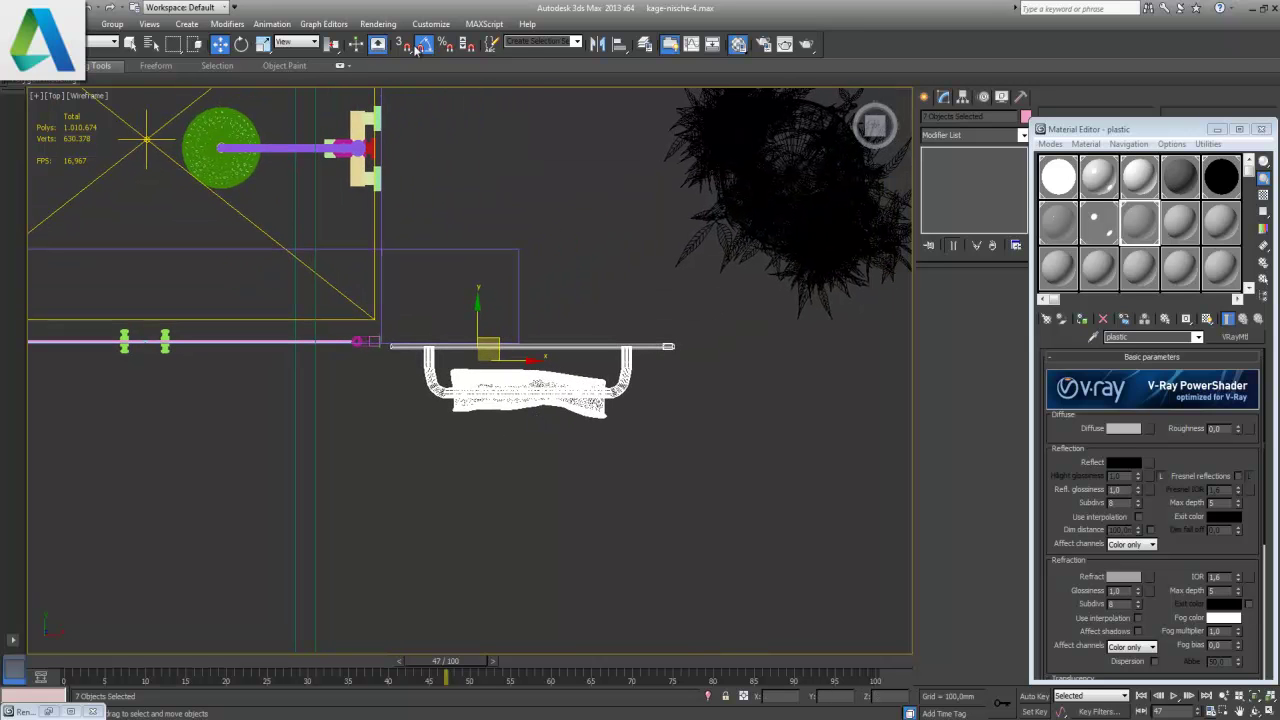
{"action": "left_click", "coordinate": [516, 285]}
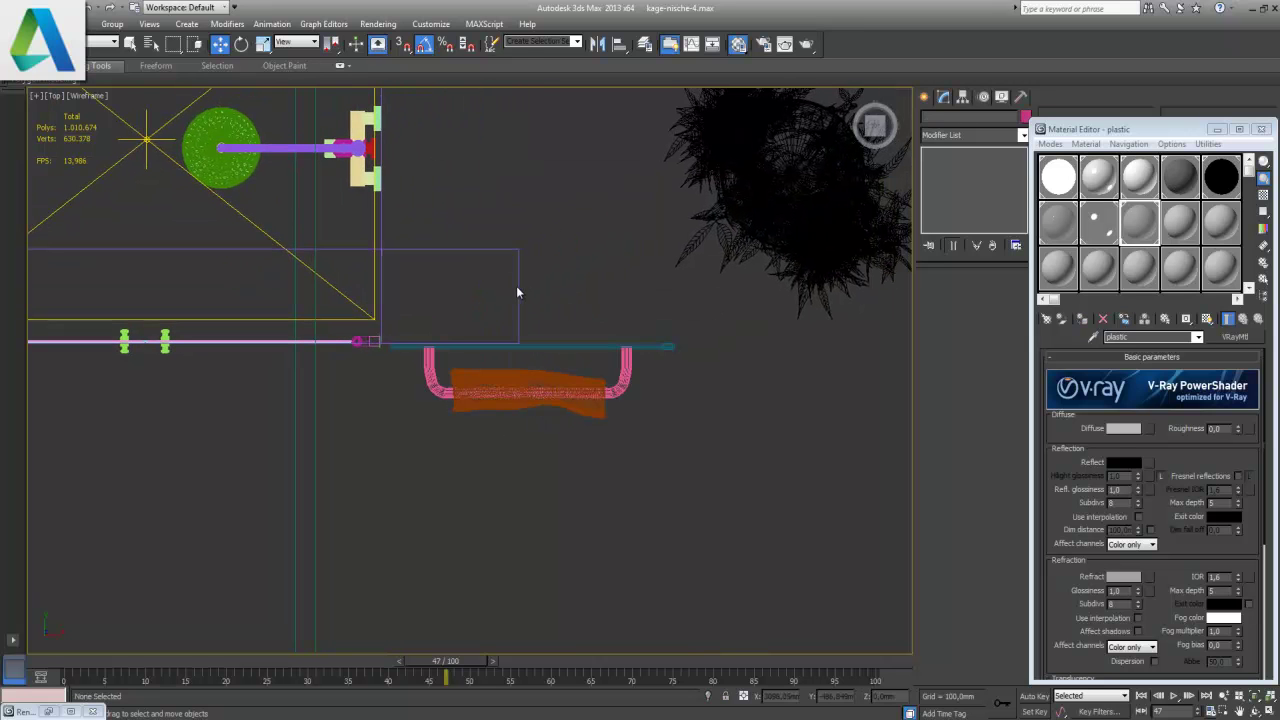
{"action": "left_click", "coordinate": [939, 292]}
{"action": "left_click_drag", "start_coordinate": [490, 212], "coordinate": [549, 372]}
{"action": "left_click_drag", "start_coordinate": [565, 293], "coordinate": [754, 313]}
{"action": "left_click", "coordinate": [786, 400]}
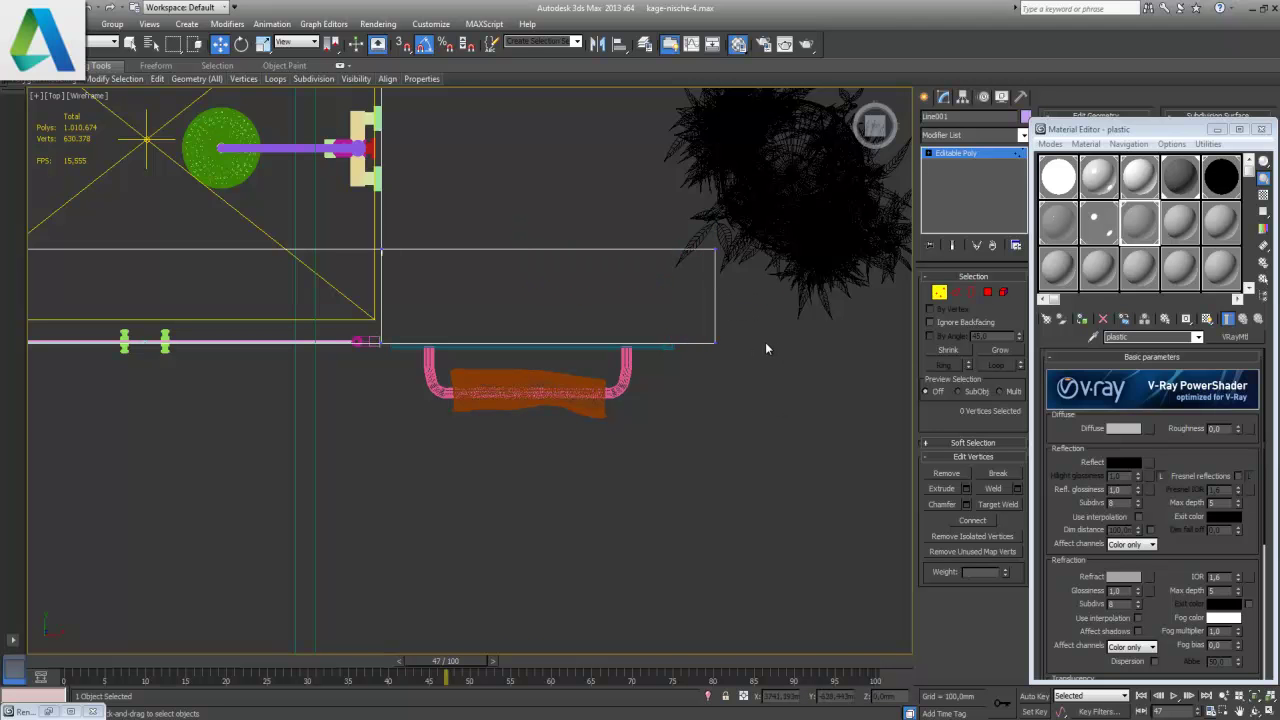
{"action": "key", "text": "bracketright"}
{"action": "left_click", "coordinate": [940, 293]}
- Shift plant group Group005 right toward the window and check it in the Perspective view
{"action": "left_click", "coordinate": [652, 284]}
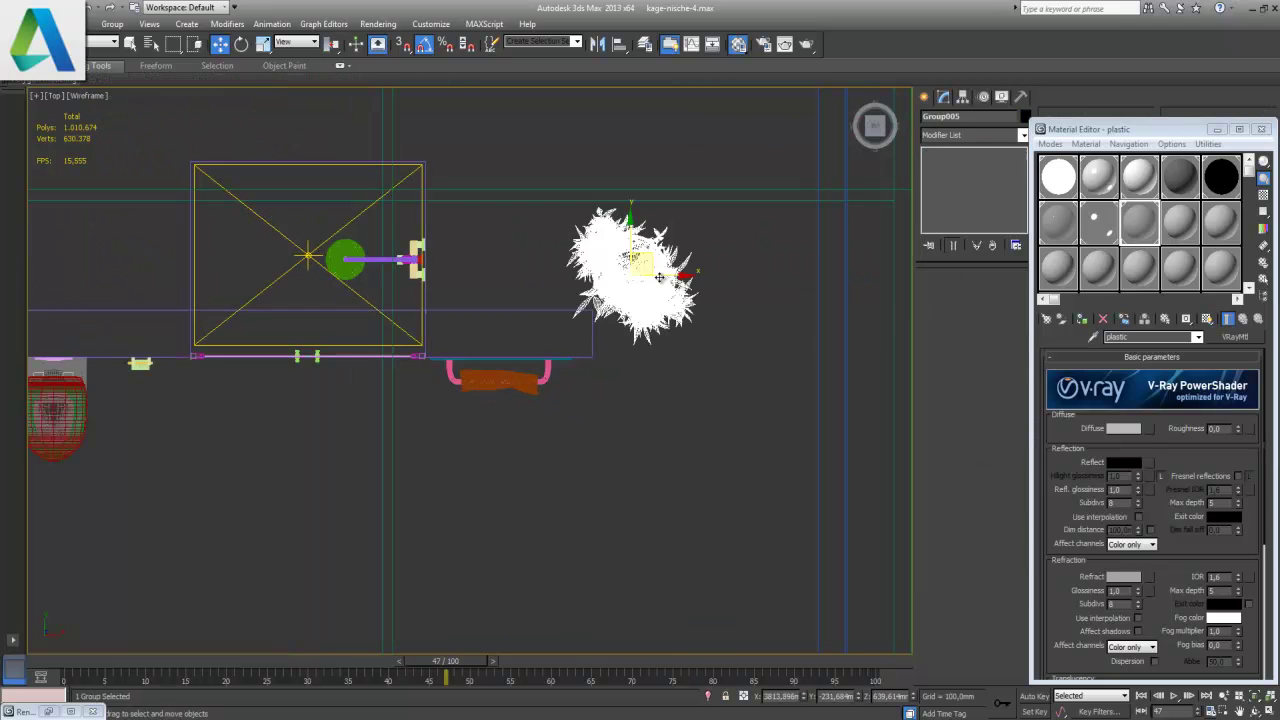
{"action": "left_click_drag", "start_coordinate": [668, 283], "coordinate": [713, 283]}
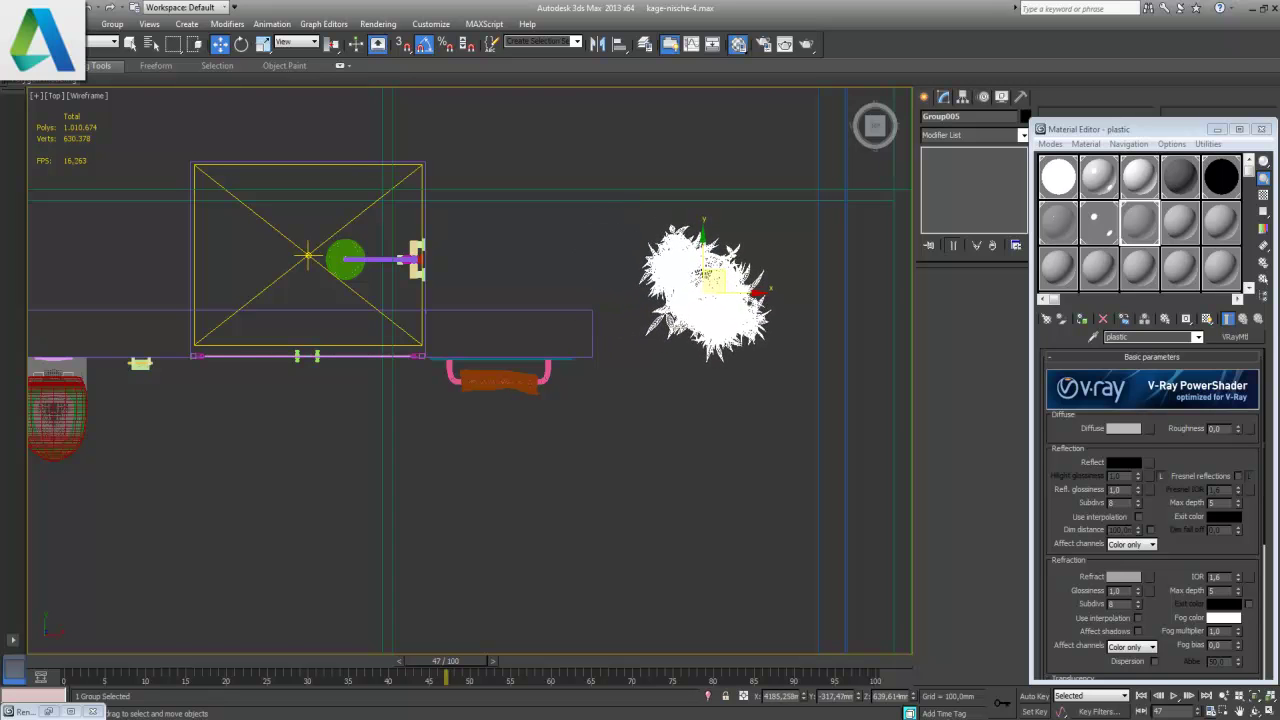
{"action": "left_click", "coordinate": [1268, 711]}
{"action": "right_click", "coordinate": [755, 552]}
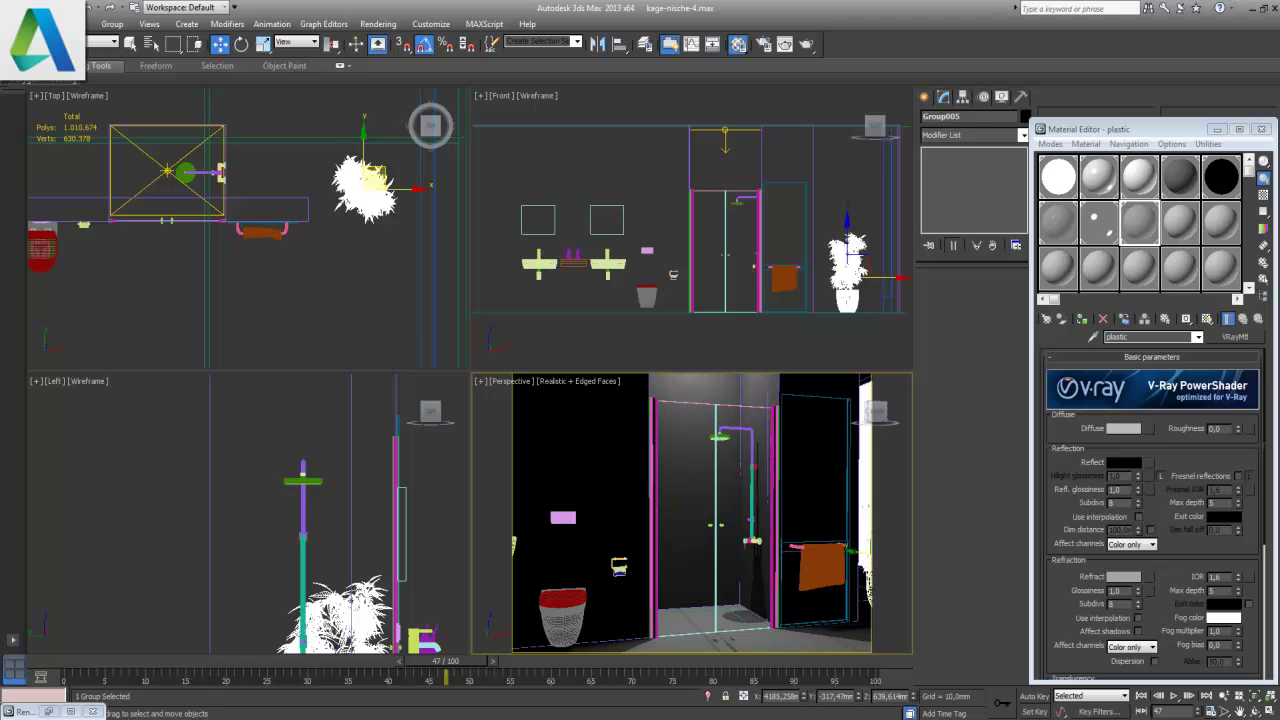
{"action": "left_click", "coordinate": [1268, 711]}
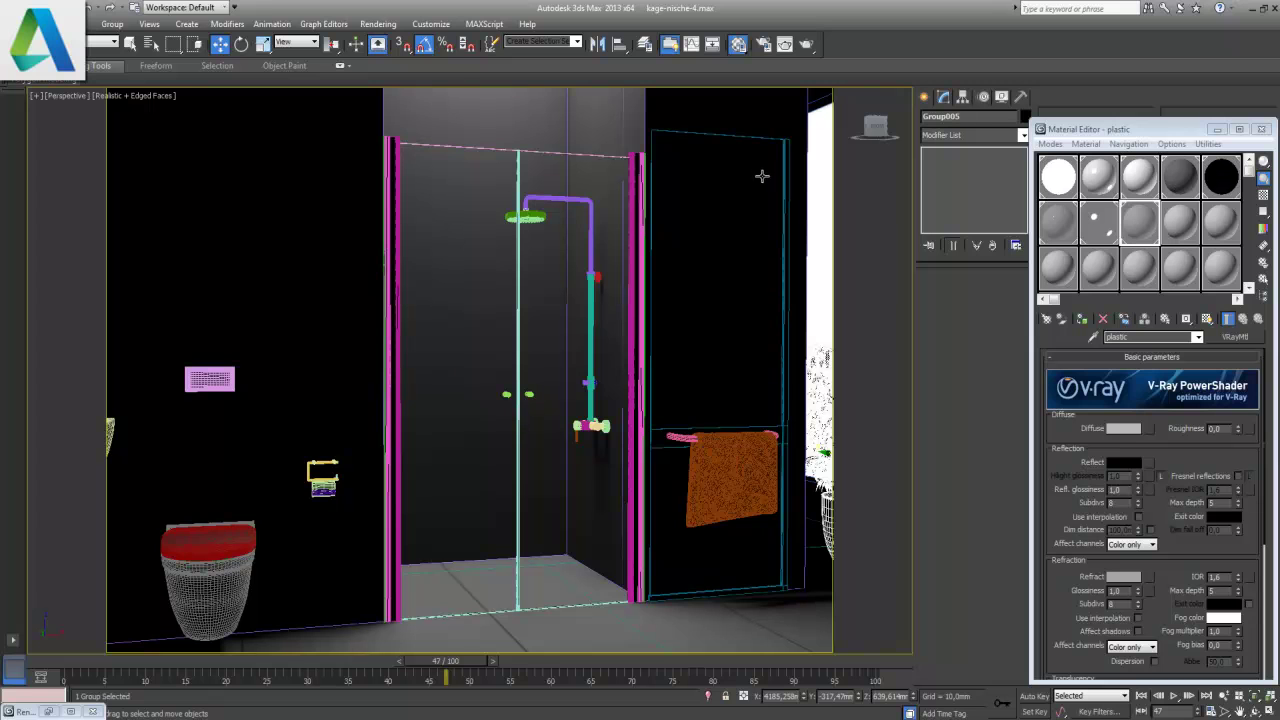
{"action": "left_click", "coordinate": [890, 450]}
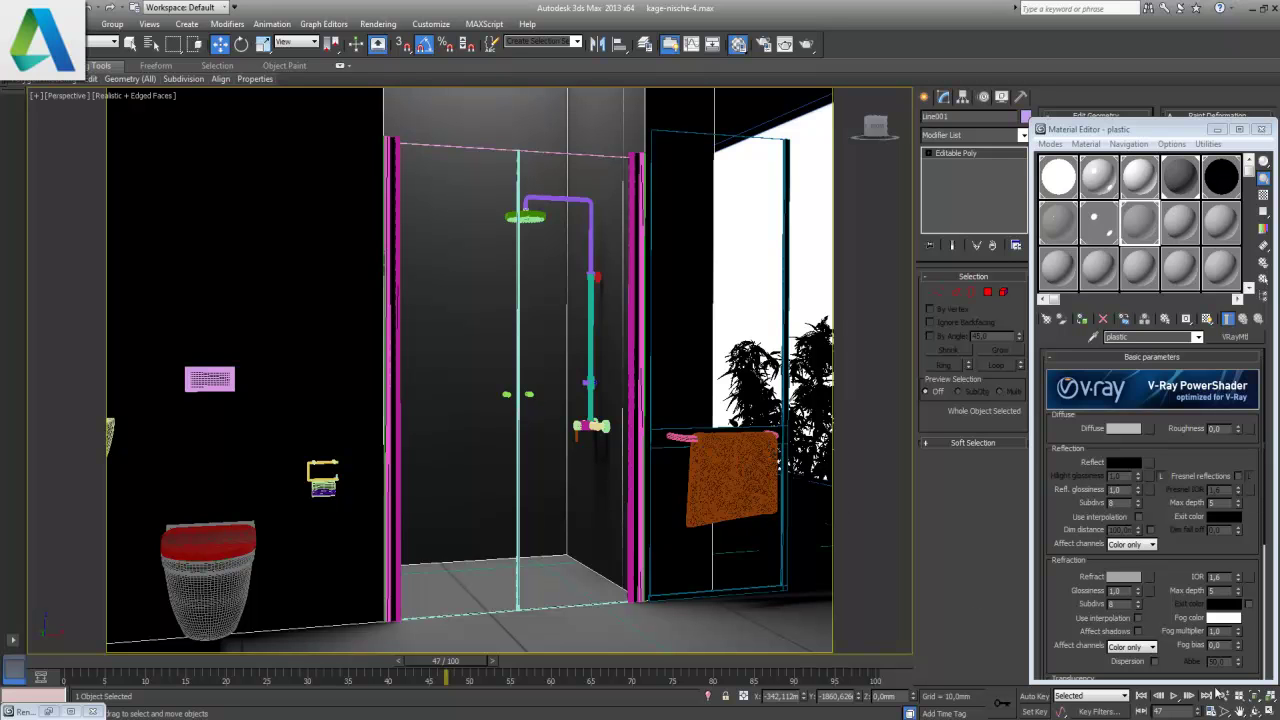
{"action": "key", "text": "alt+w"}
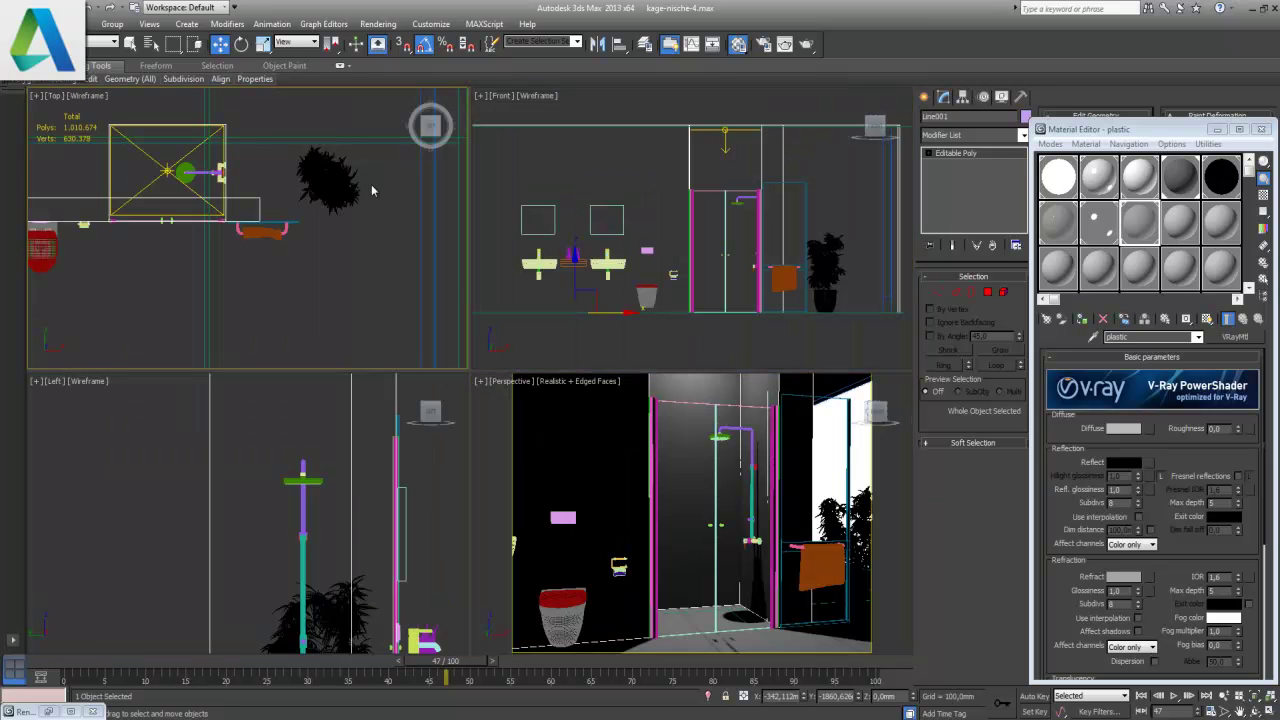
- In the maximized Top view, shift the towel and its rail to the right
{"action": "left_click", "coordinate": [1270, 712]}
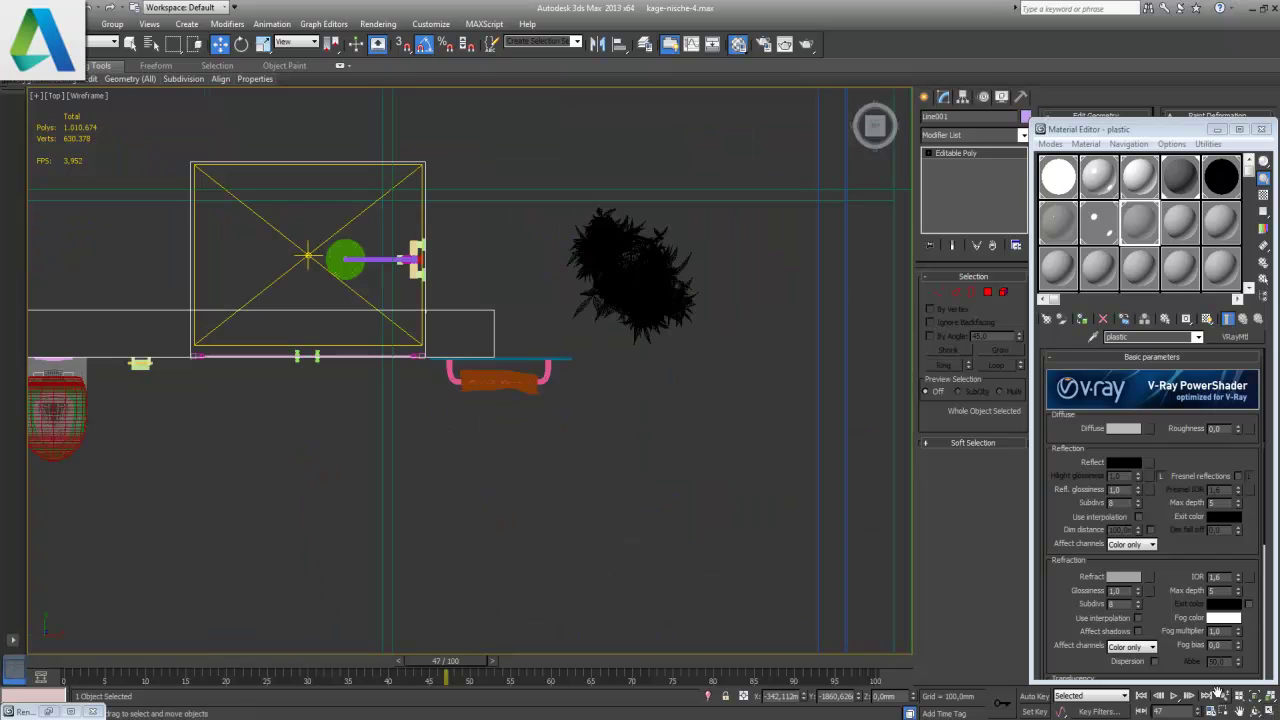
{"action": "left_click_drag", "start_coordinate": [619, 456], "coordinate": [437, 364]}
{"action": "scroll", "coordinate": [481, 390], "scroll_direction": "up", "scroll_amount": 4}
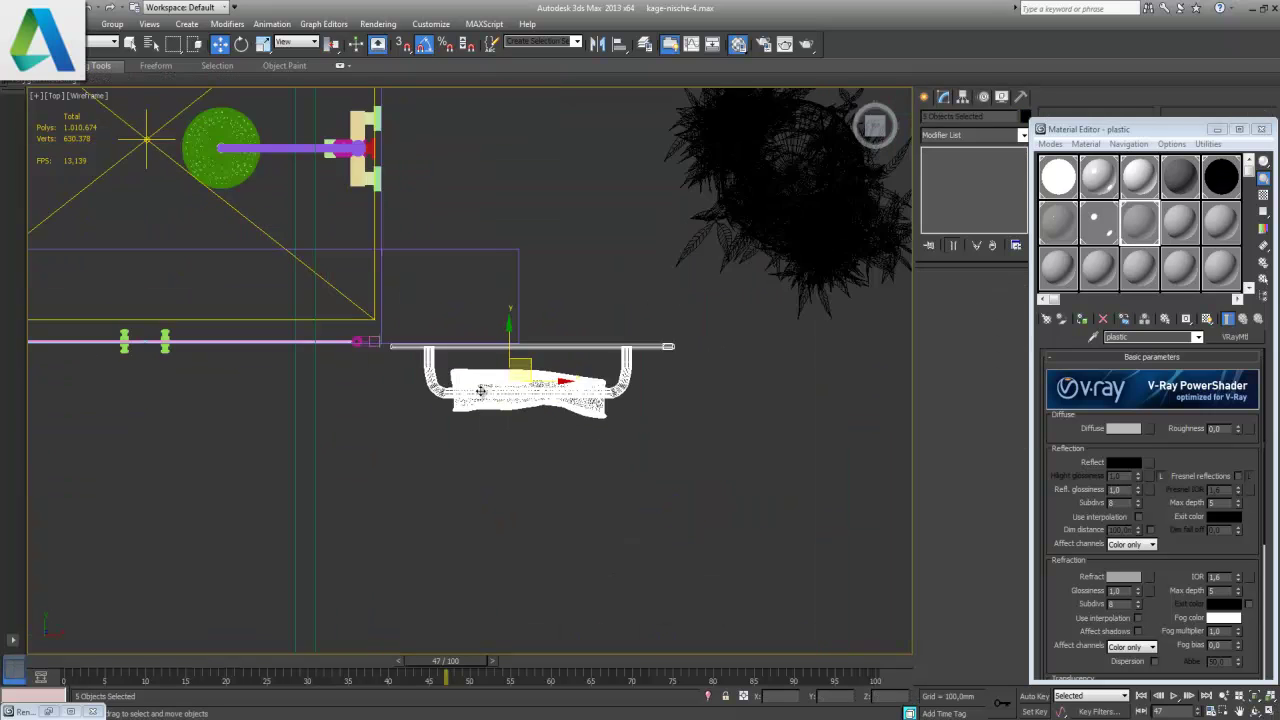
{"action": "scroll", "coordinate": [512, 345], "scroll_direction": "up", "scroll_amount": 2}
{"action": "left_click_drag", "start_coordinate": [541, 366], "coordinate": [699, 373]}
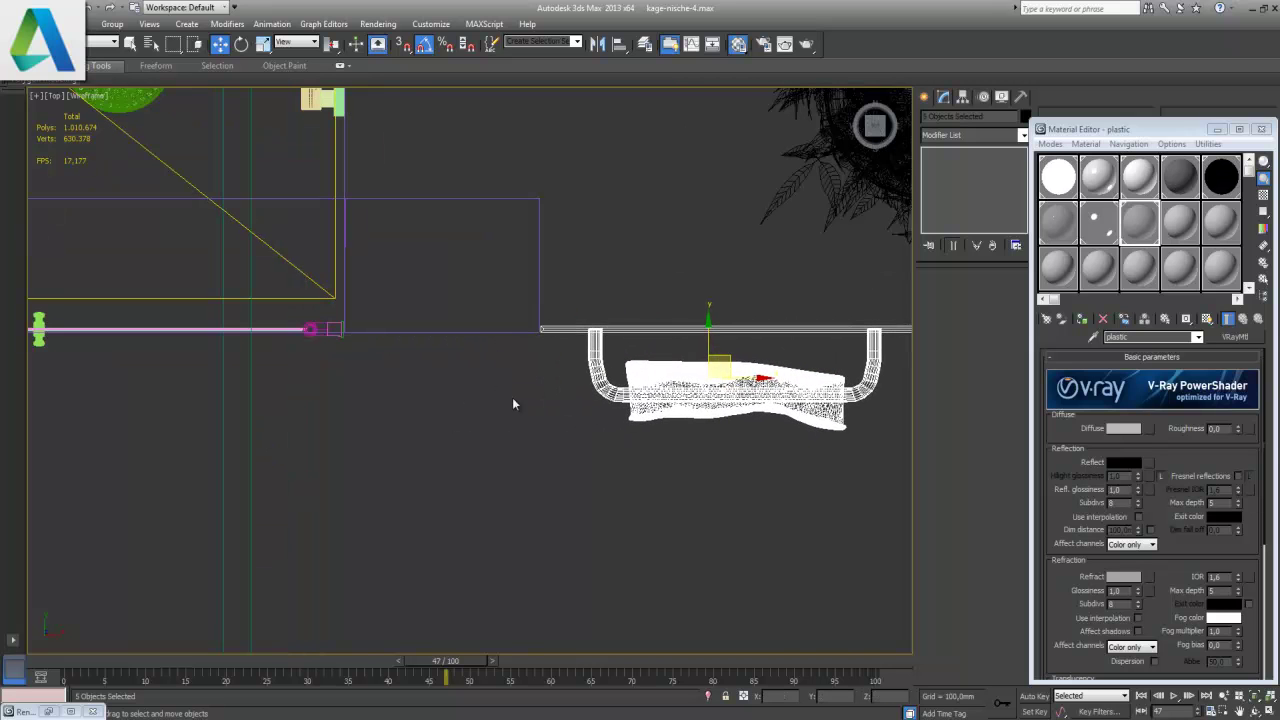
- Move Line001's four right-edge vertices left to narrow the rectangle
{"action": "left_click", "coordinate": [483, 332]}
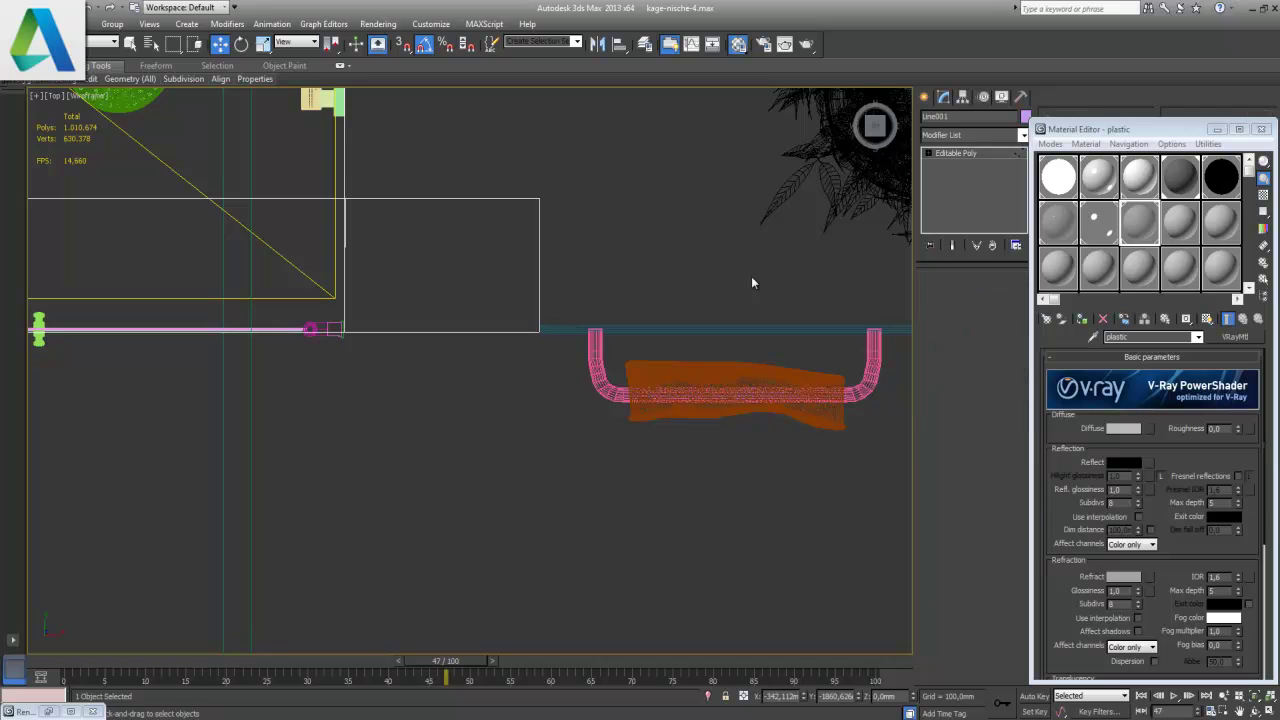
{"action": "key", "text": "1"}
{"action": "left_click_drag", "start_coordinate": [504, 155], "coordinate": [591, 358]}
{"action": "left_click_drag", "start_coordinate": [579, 265], "coordinate": [497, 264]}
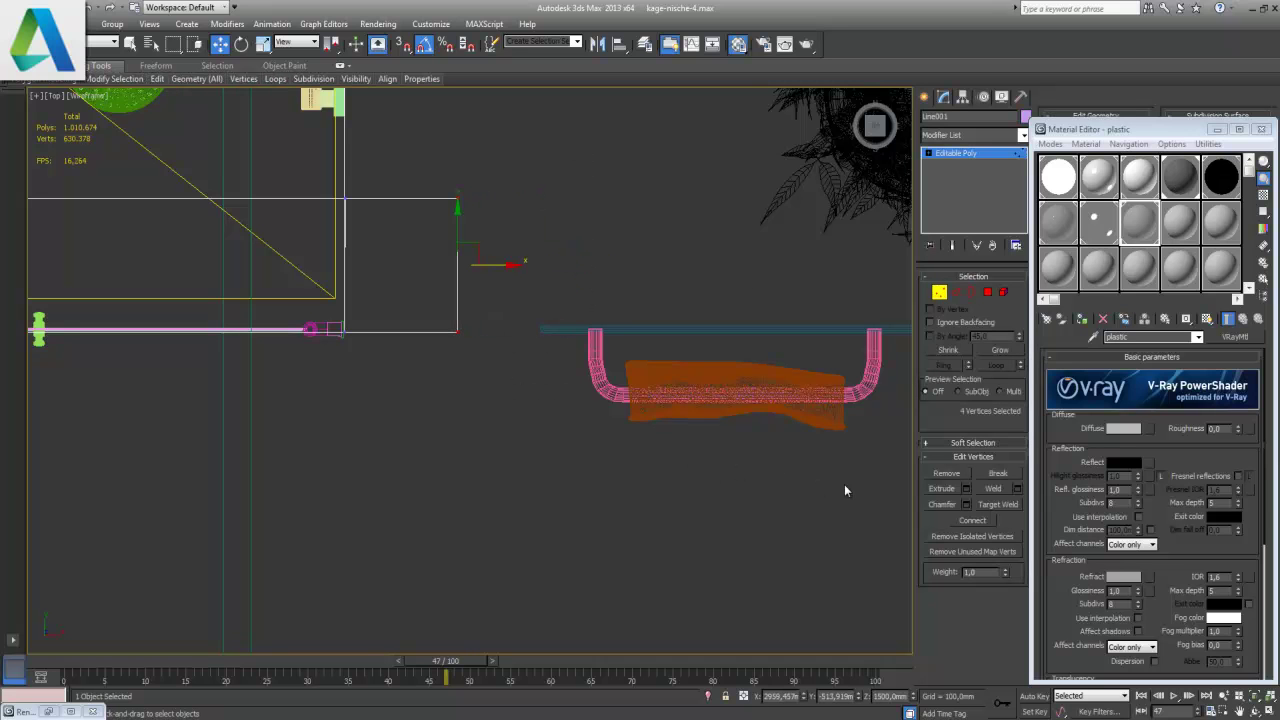
{"action": "middle_click_drag", "start_coordinate": [844, 490], "coordinate": [714, 476]}
{"action": "left_click_drag", "start_coordinate": [847, 517], "coordinate": [438, 321]}
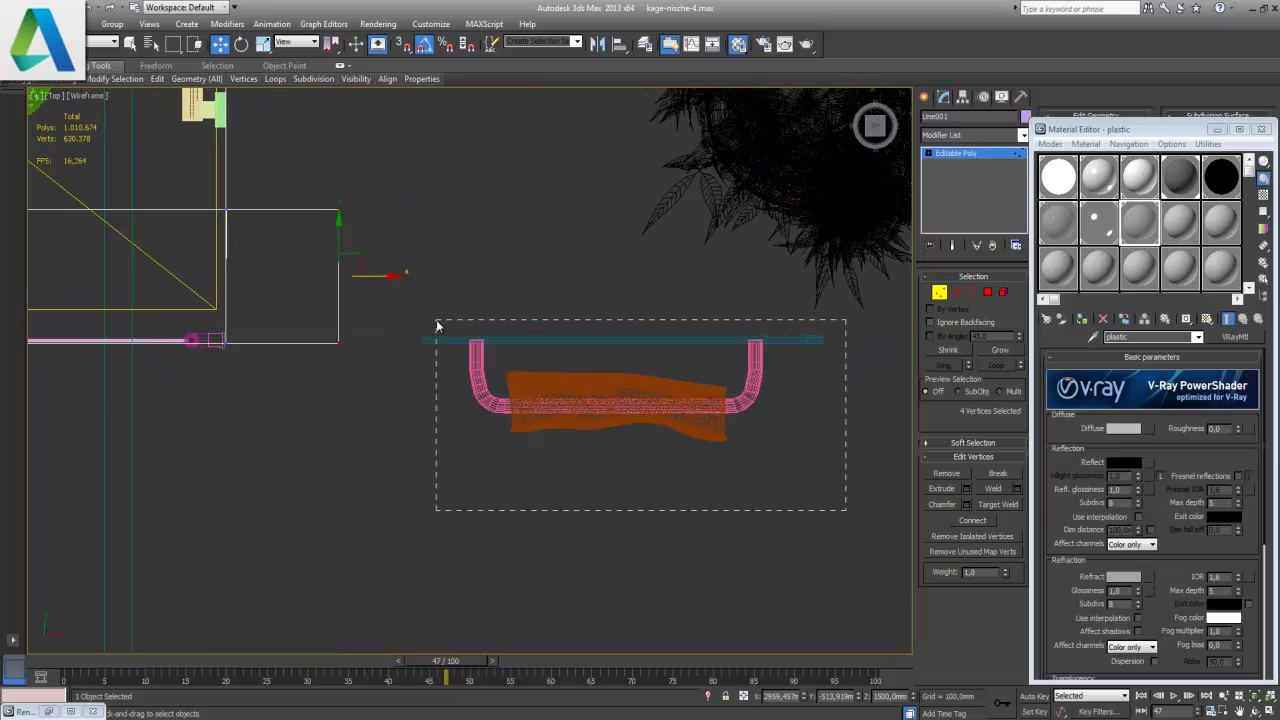
- Move the towel and rail back left, and move Group005 down and right
{"action": "left_click_drag", "start_coordinate": [825, 493], "coordinate": [426, 318]}
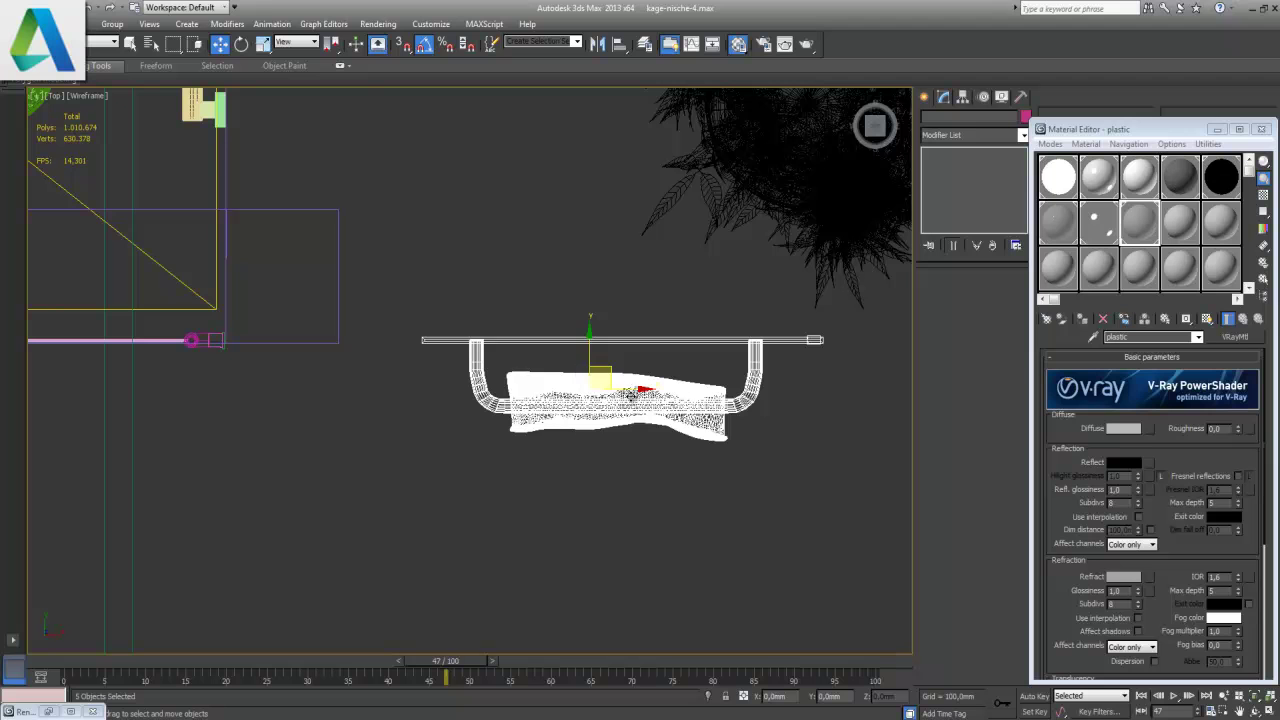
{"action": "left_click_drag", "start_coordinate": [627, 392], "coordinate": [545, 392]}
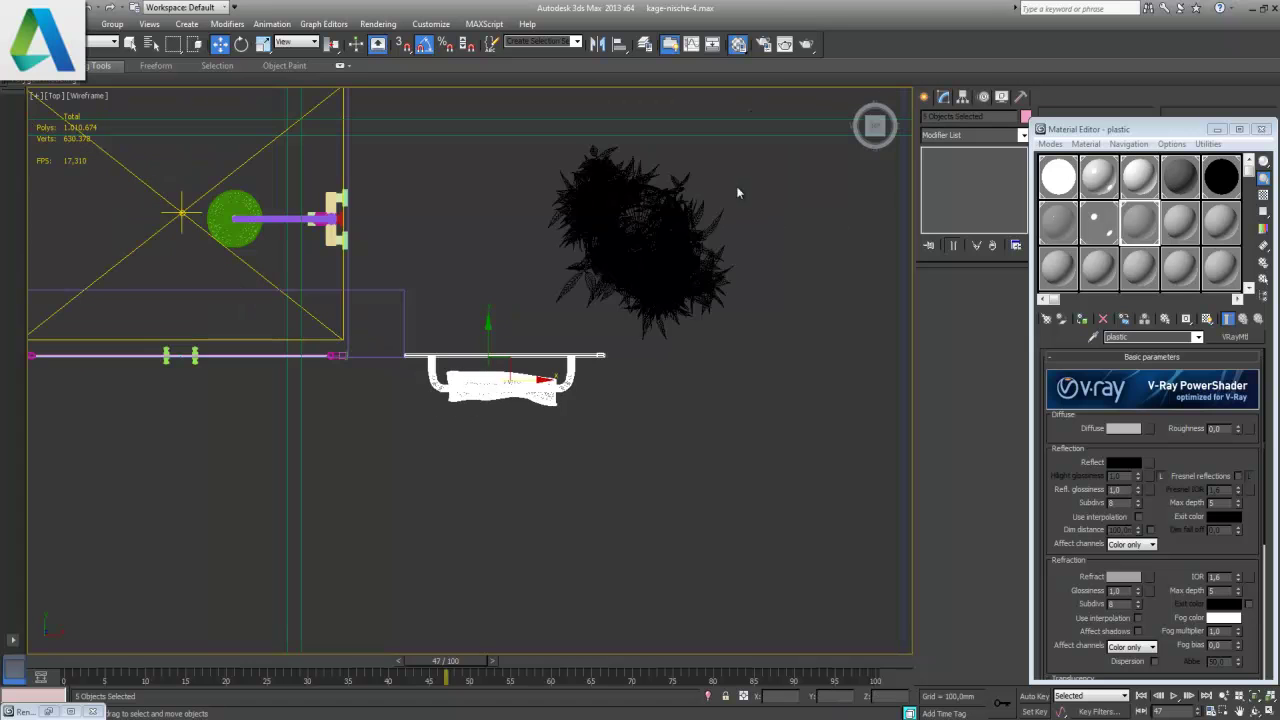
{"action": "left_click_drag", "start_coordinate": [741, 194], "coordinate": [564, 274]}
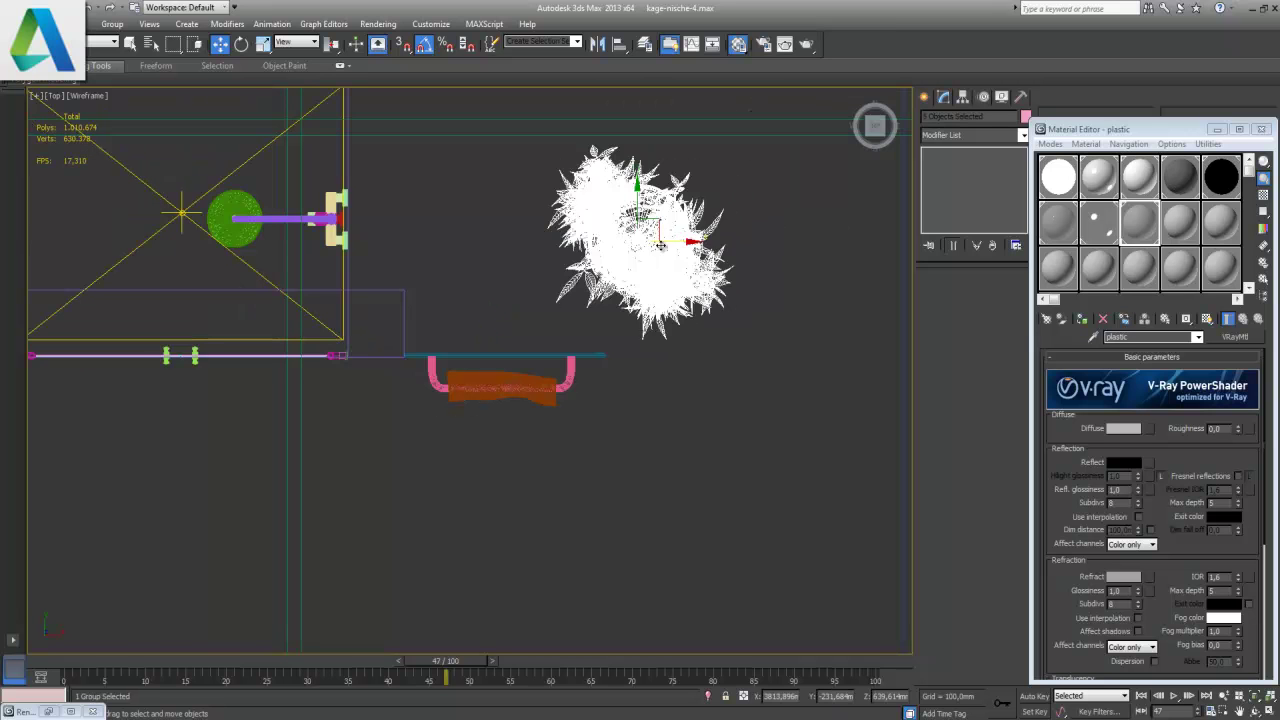
{"action": "mouse_move", "coordinate": [660, 245]}
{"action": "left_mouse_down"}
{"action": "mouse_move", "coordinate": [672, 340]}
{"action": "mouse_move", "coordinate": [730, 430]}
{"action": "mouse_move", "coordinate": [771, 462]}
{"action": "left_mouse_up"}
- Run a V-Ray test render of the maximized Perspective view
{"action": "key", "text": "alt+w"}
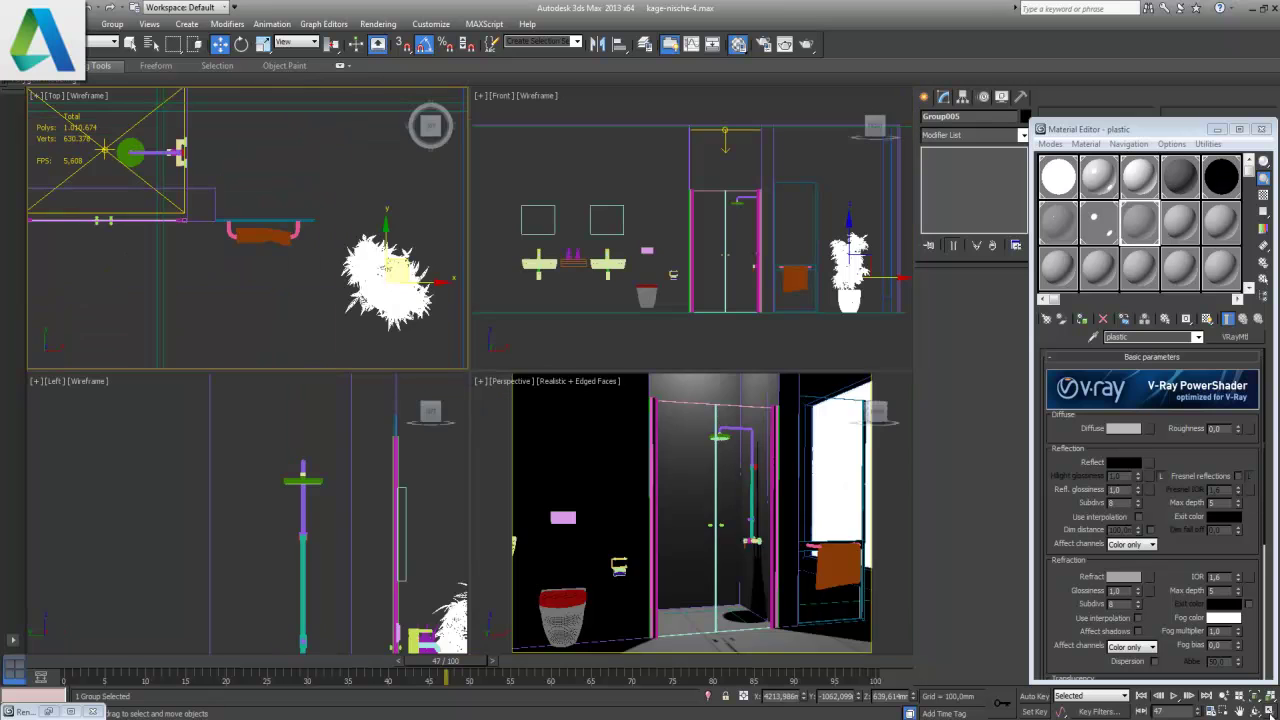
{"action": "right_click", "coordinate": [812, 548]}
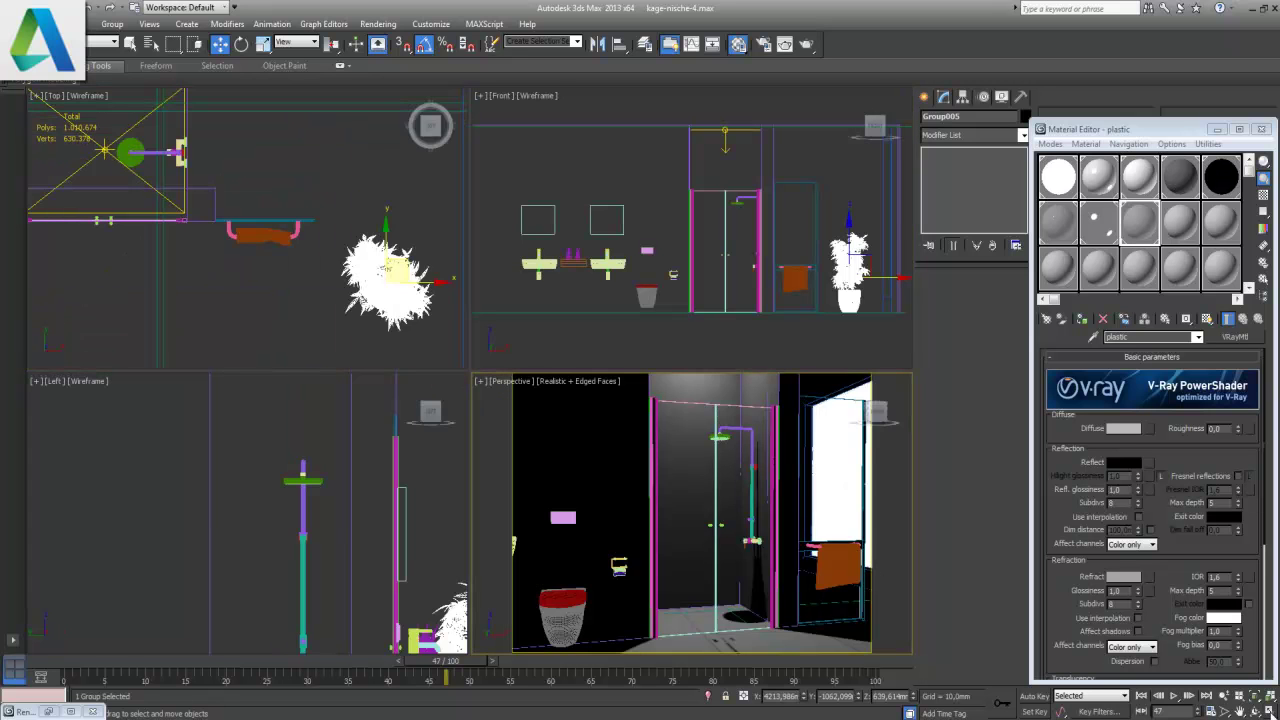
{"action": "key", "text": "alt+w"}
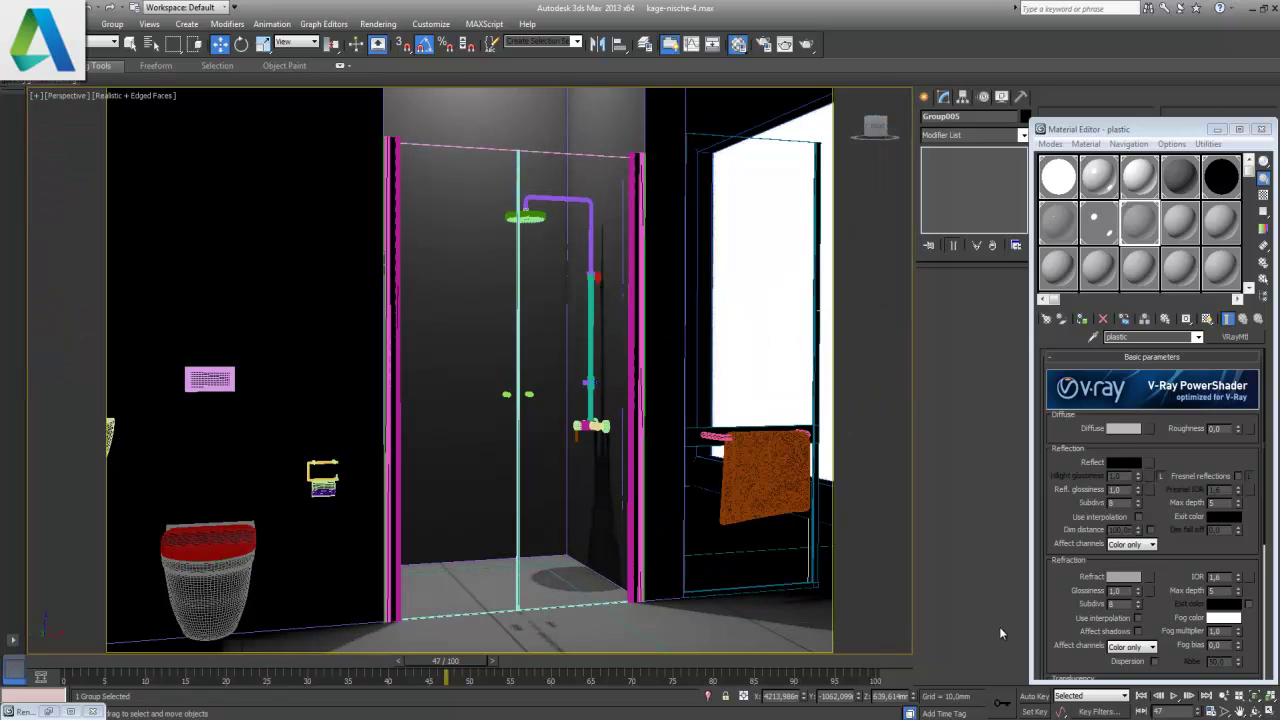
{"action": "key", "text": "shift+q"}
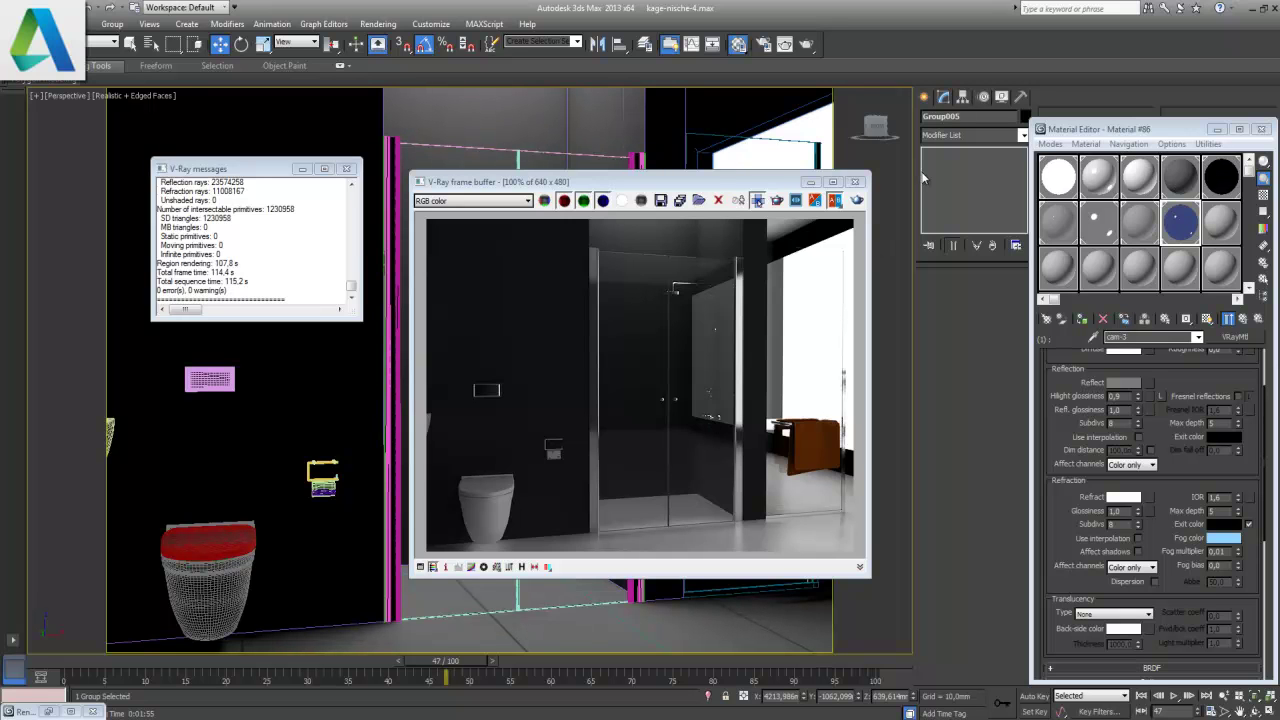
- Close the V-Ray frame buffer and messages windows, returning to the four-view layout
{"action": "left_click", "coordinate": [855, 182]}
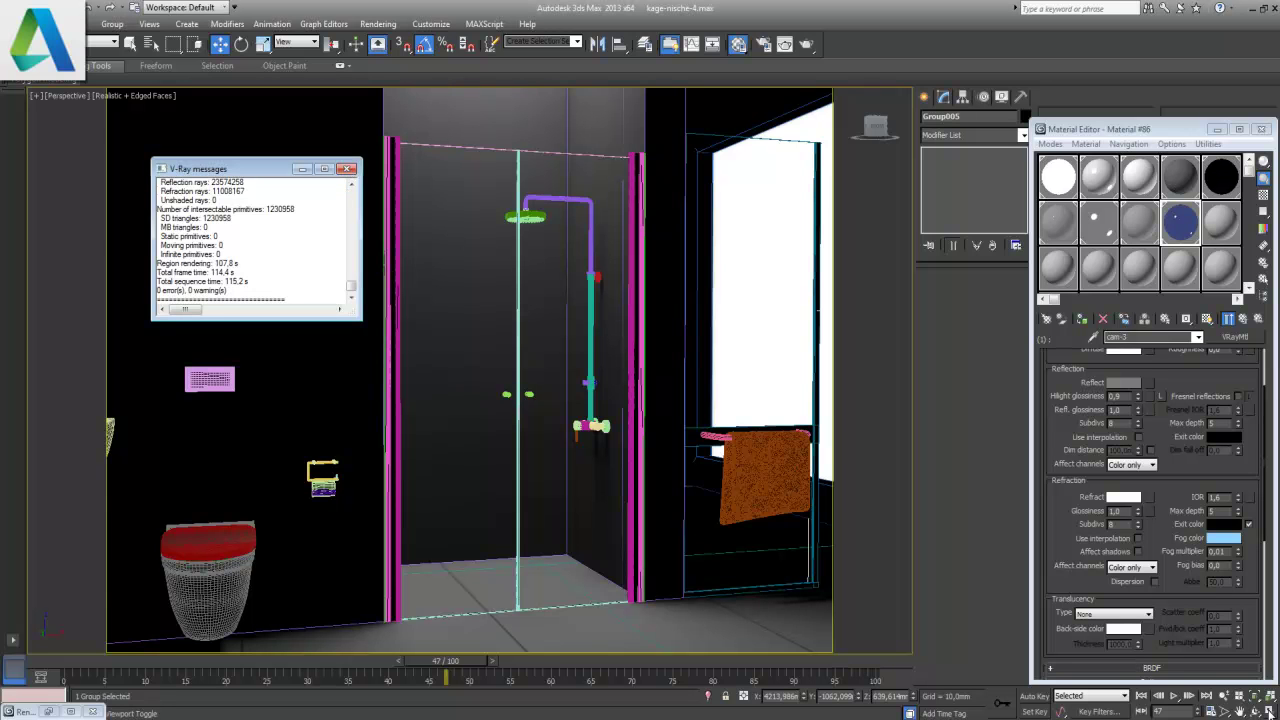
{"action": "key", "text": "alt+w"}
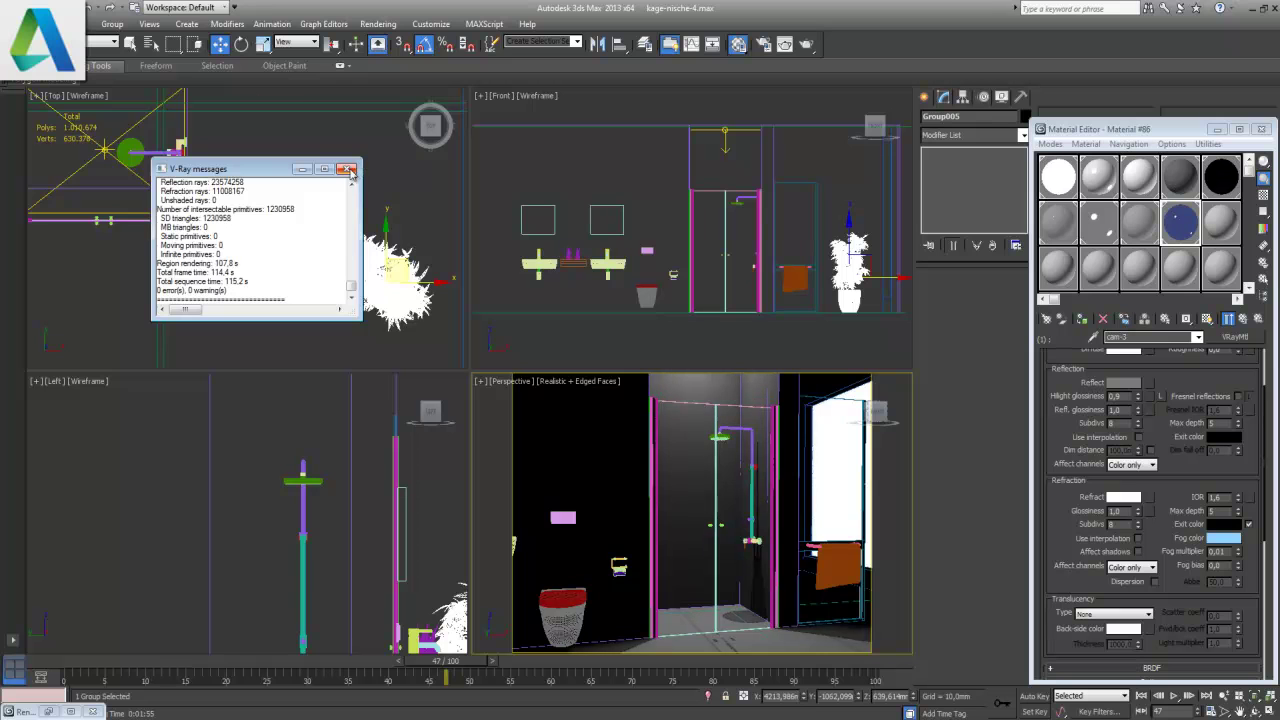
{"action": "left_click", "coordinate": [347, 168]}
{"action": "left_click", "coordinate": [416, 197]}
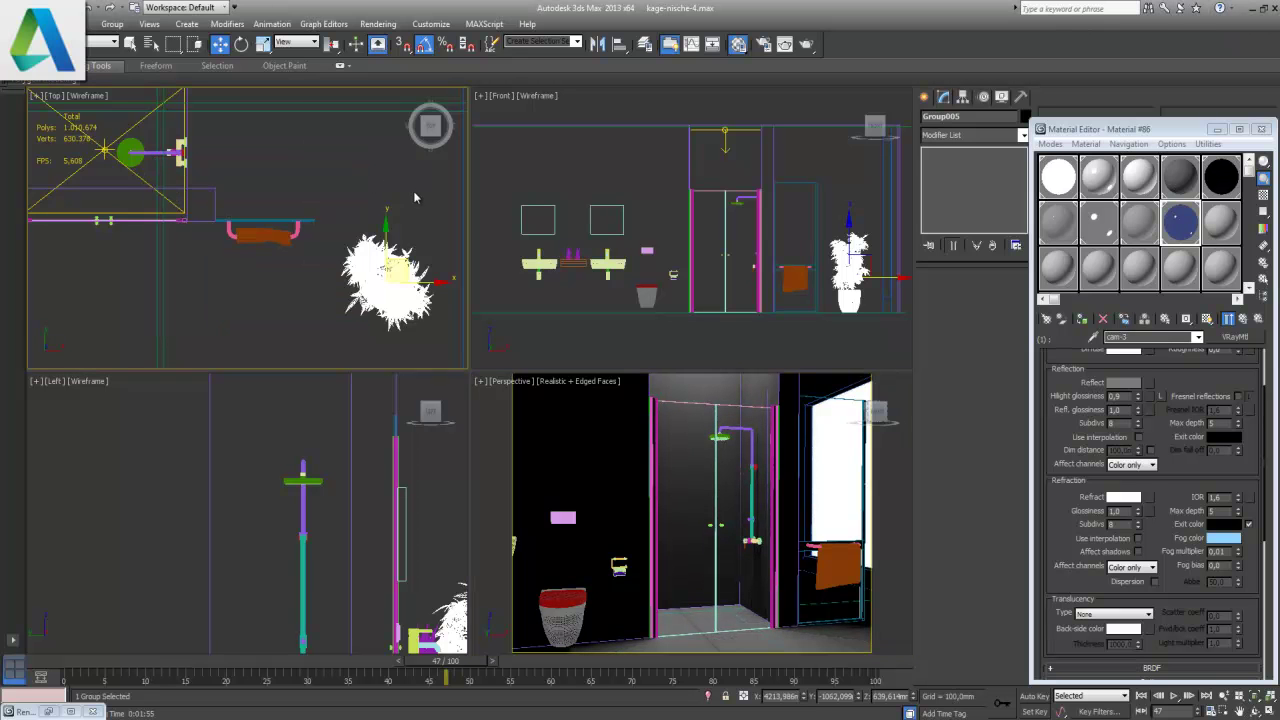
{"action": "key", "text": "alt+w"}
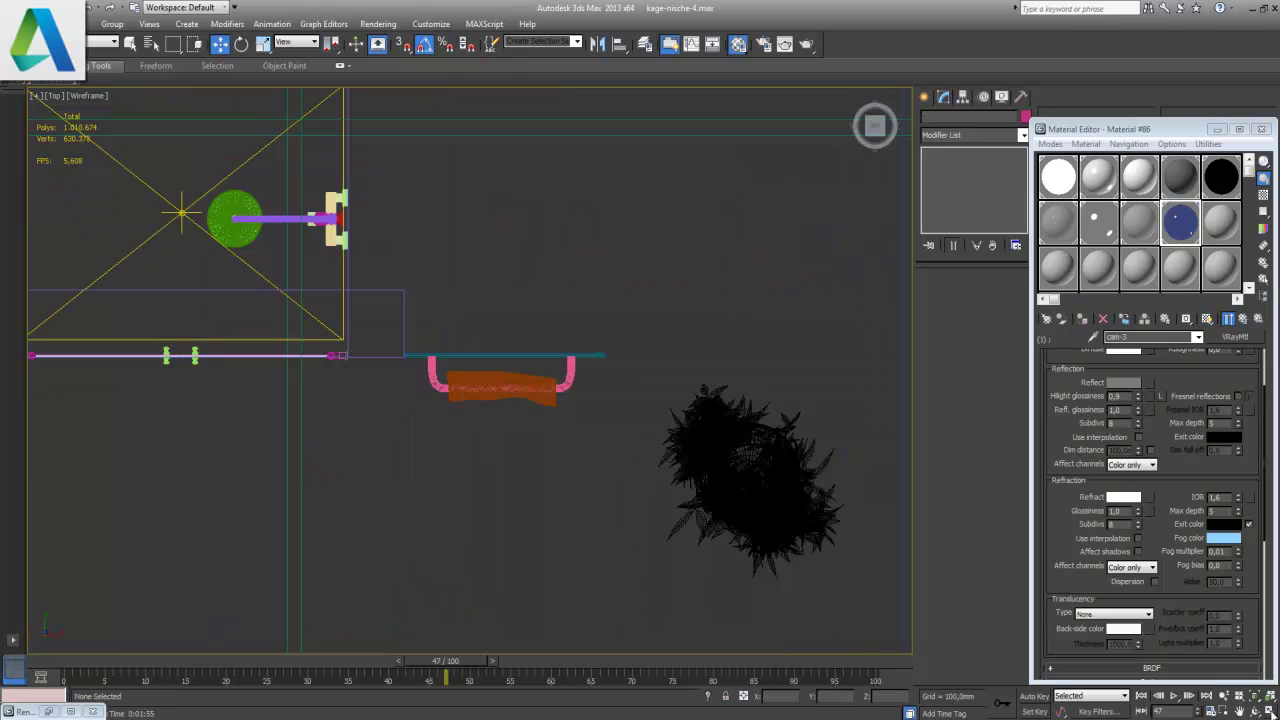
{"action": "left_click", "coordinate": [729, 462]}
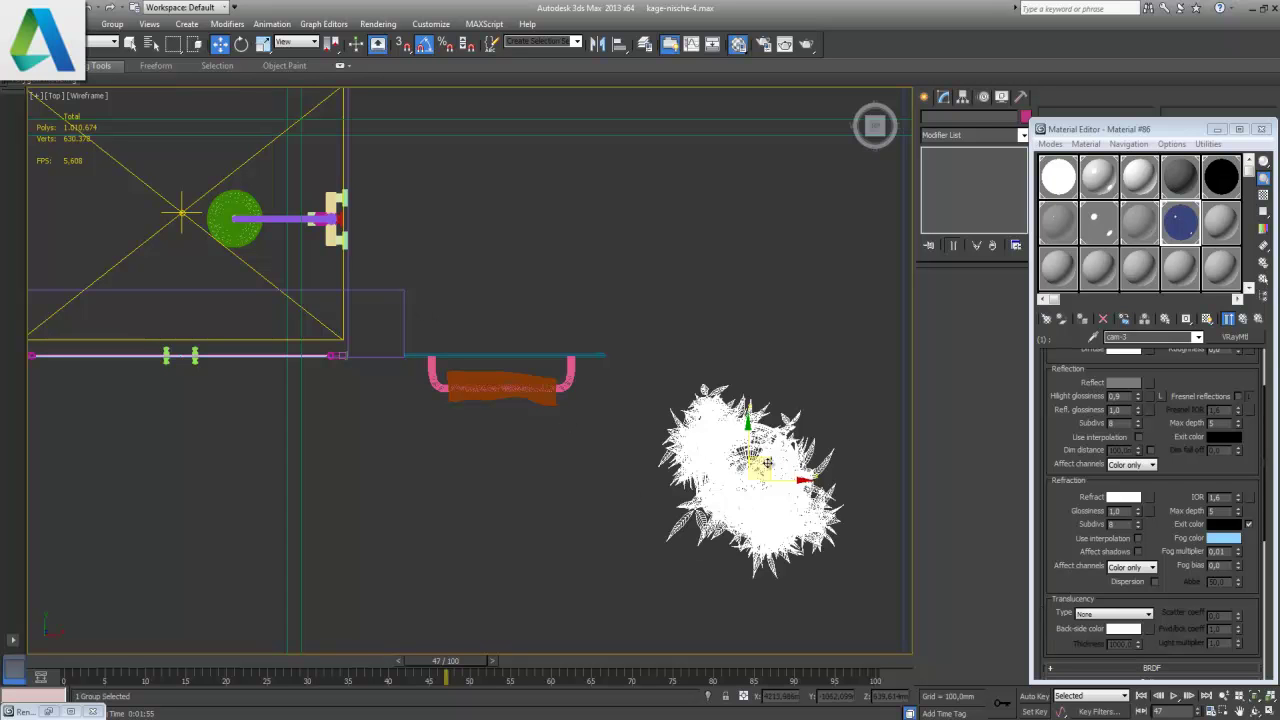
{"action": "left_click_drag", "start_coordinate": [767, 463], "coordinate": [745, 354]}
{"action": "left_click", "coordinate": [1267, 711]}
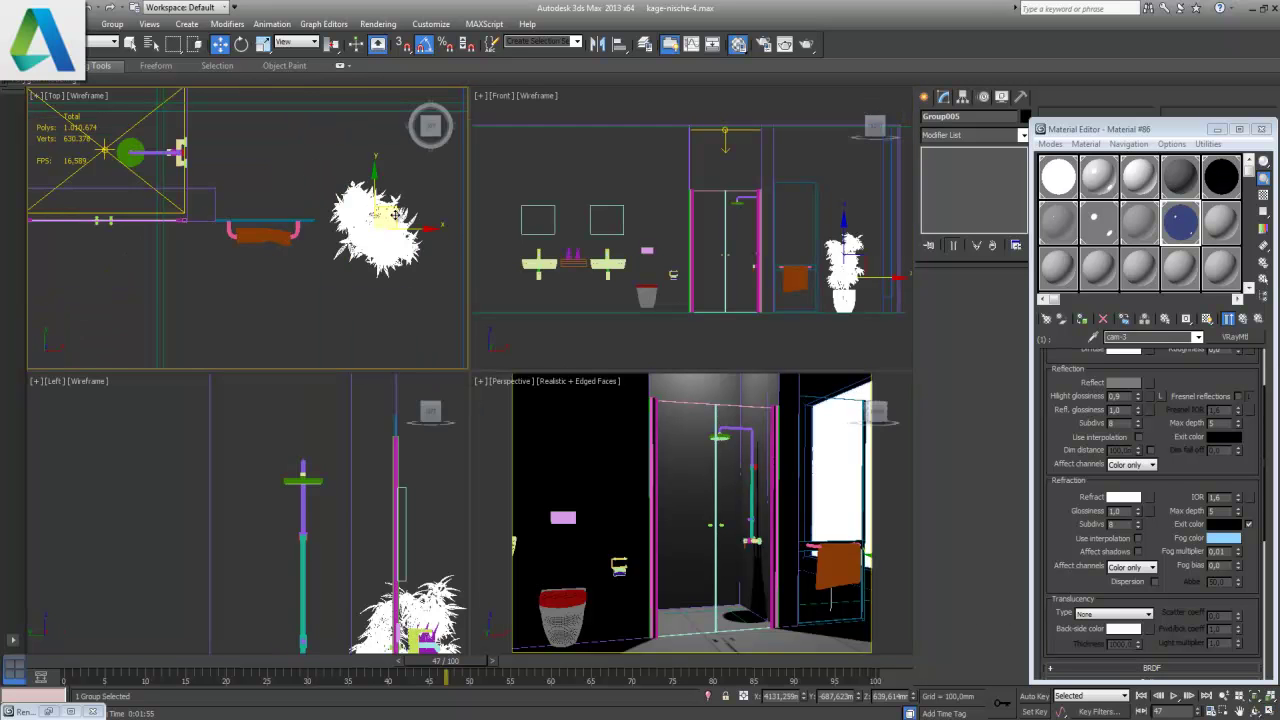
{"action": "mouse_move", "coordinate": [397, 216]}
{"action": "left_mouse_down"}
{"action": "mouse_move", "coordinate": [383, 178]}
{"action": "mouse_move", "coordinate": [334, 151]}
{"action": "left_mouse_up"}
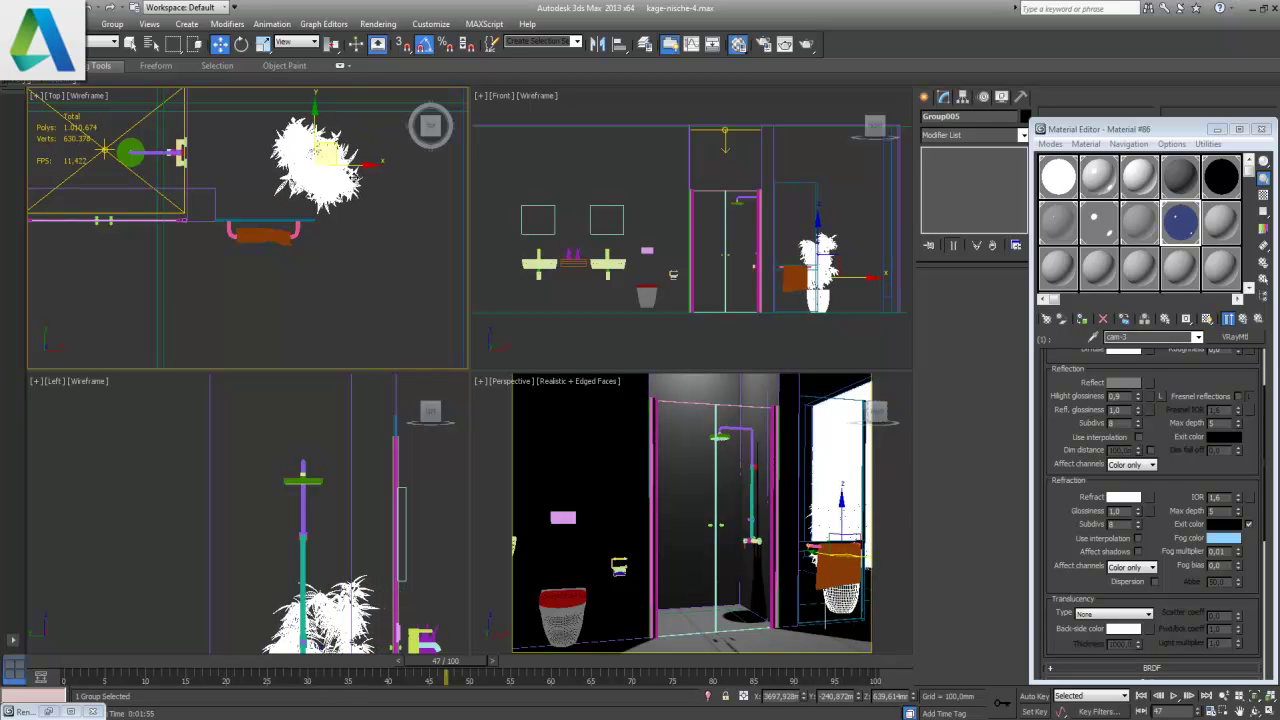
{"action": "right_click", "coordinate": [749, 507]}
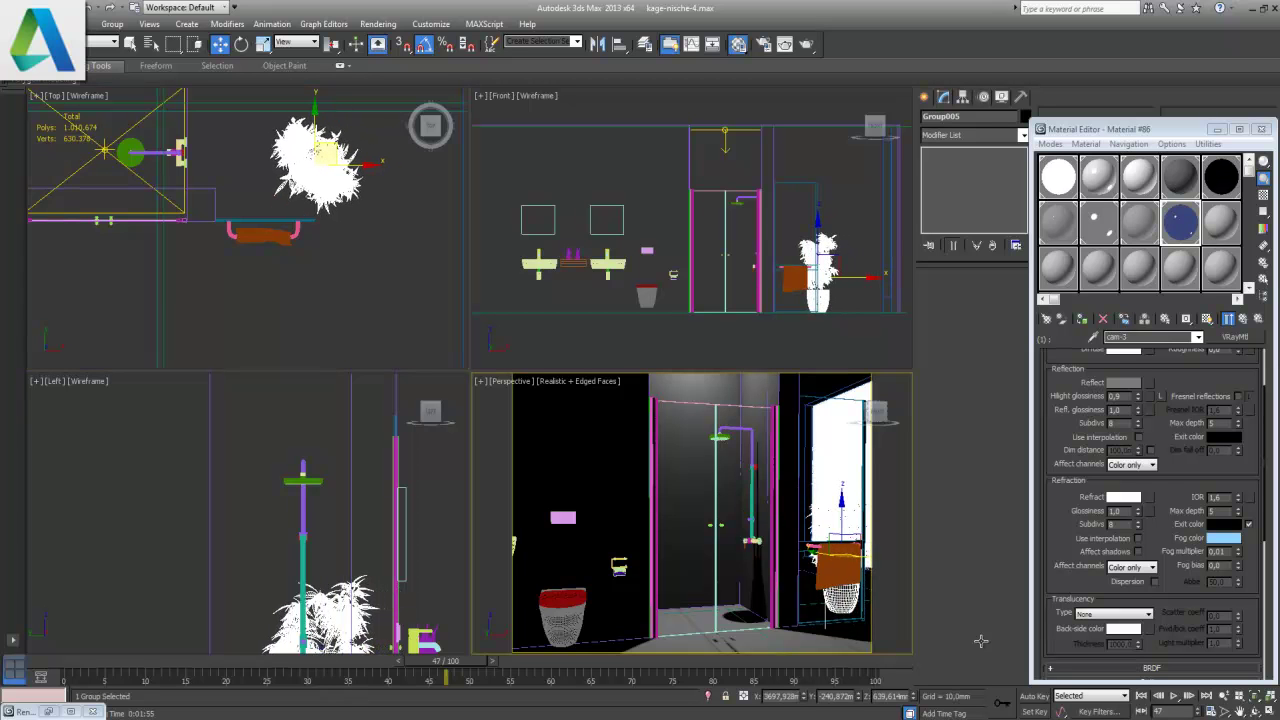
{"action": "left_click", "coordinate": [1268, 711]}
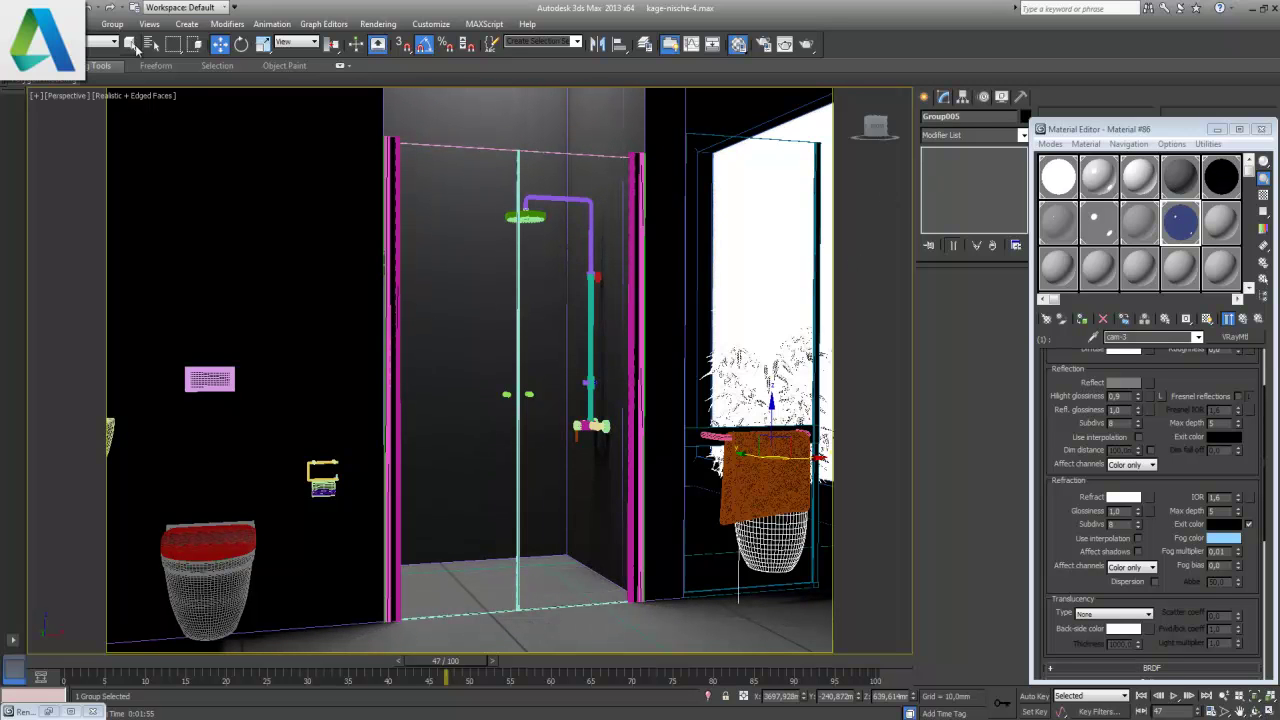
- Select VRayLight001 from the Select From Scene object list
{"action": "key", "text": "h"}
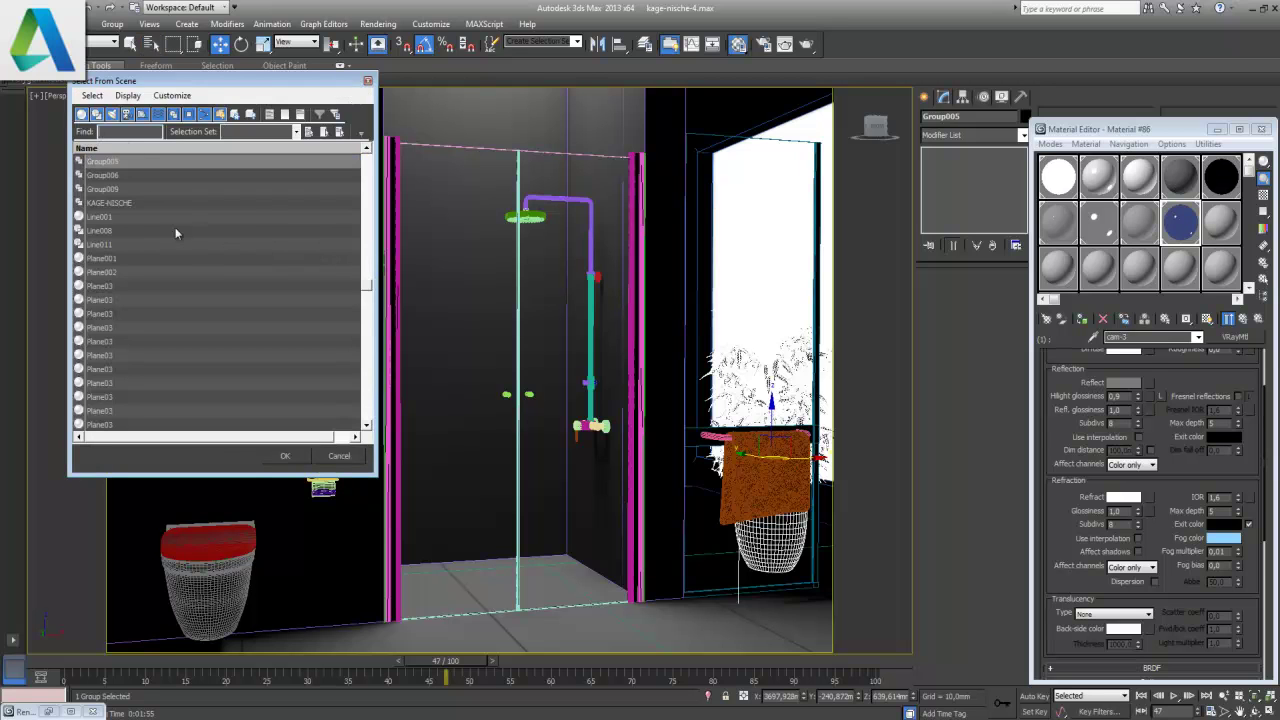
{"action": "left_click", "coordinate": [114, 244]}
{"action": "scroll", "coordinate": [177, 258], "scroll_direction": "down", "scroll_amount": 5}
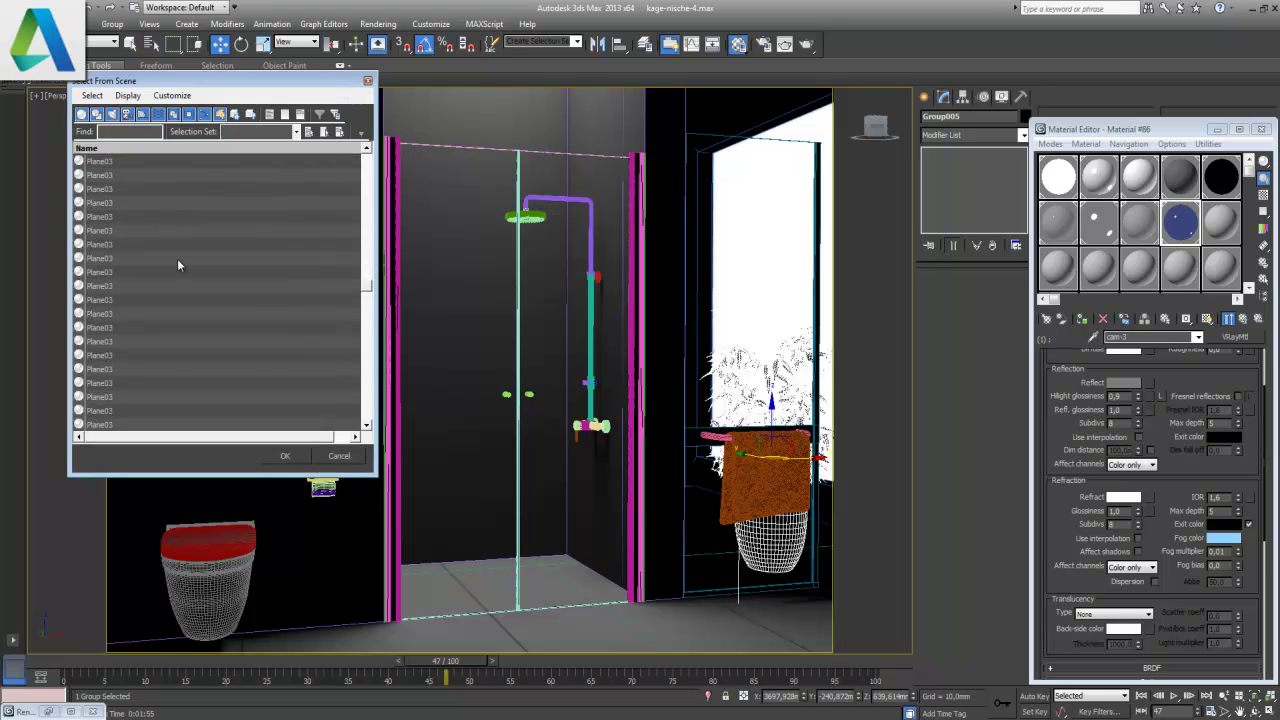
{"action": "scroll", "coordinate": [183, 269], "scroll_direction": "down", "scroll_amount": 1}
{"action": "scroll", "coordinate": [189, 271], "scroll_direction": "down", "scroll_amount": 1}
{"action": "scroll", "coordinate": [195, 267], "scroll_direction": "down", "scroll_amount": 1}
{"action": "scroll", "coordinate": [189, 265], "scroll_direction": "down", "scroll_amount": 1}
{"action": "scroll", "coordinate": [188, 264], "scroll_direction": "down", "scroll_amount": 1}
{"action": "scroll", "coordinate": [189, 268], "scroll_direction": "down", "scroll_amount": 1}
{"action": "left_click_drag", "start_coordinate": [366, 309], "coordinate": [366, 424]}
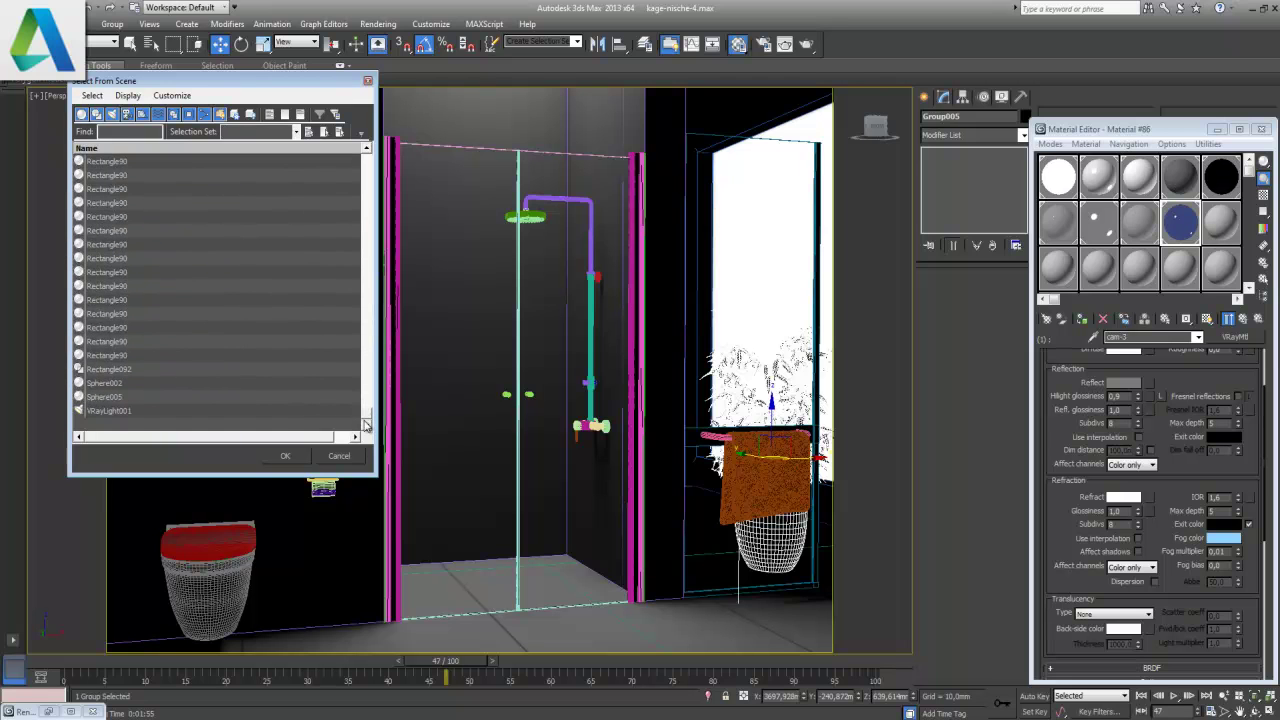
{"action": "left_click", "coordinate": [140, 412]}
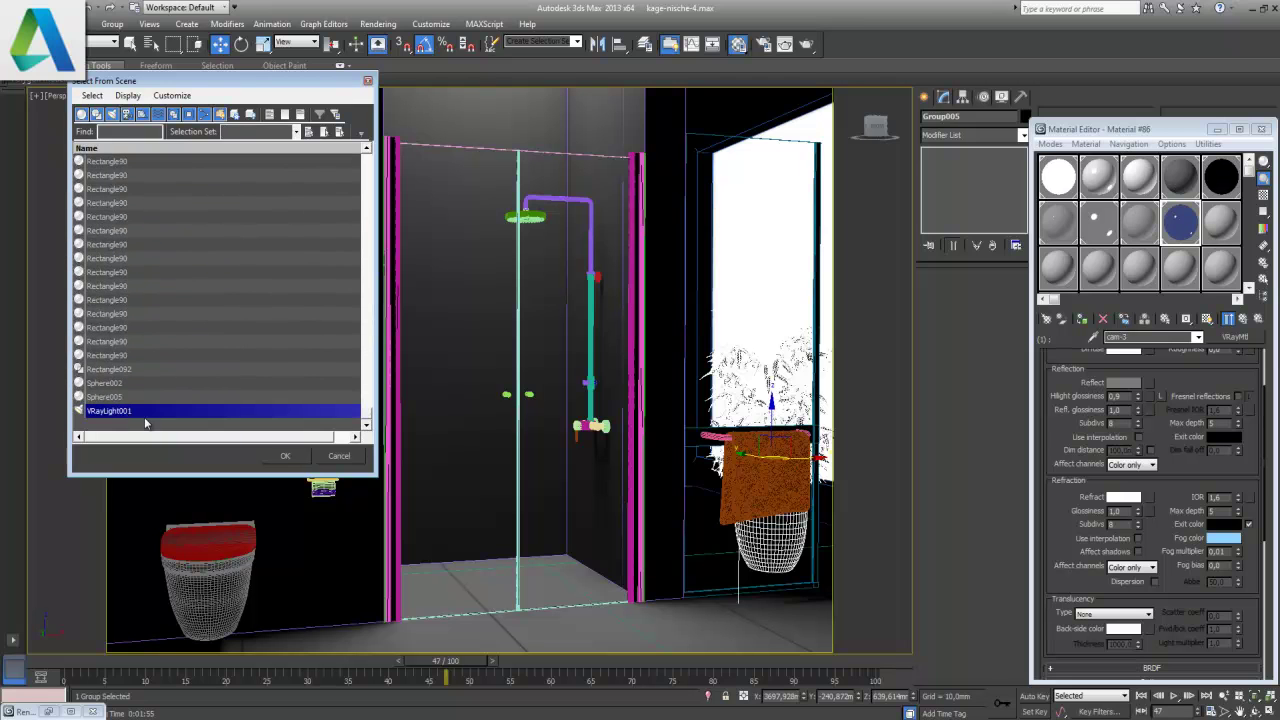
{"action": "left_click", "coordinate": [285, 457]}
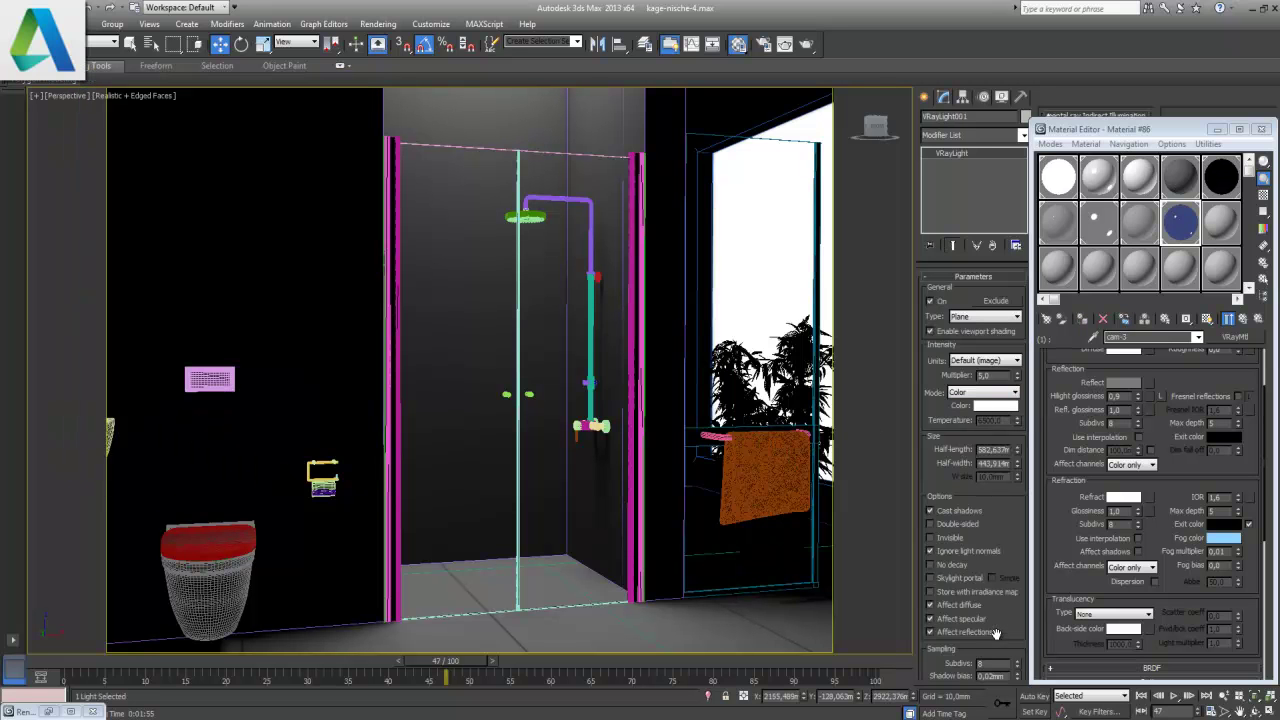
{"action": "scroll", "coordinate": [995, 634], "scroll_direction": "down", "scroll_amount": 3}
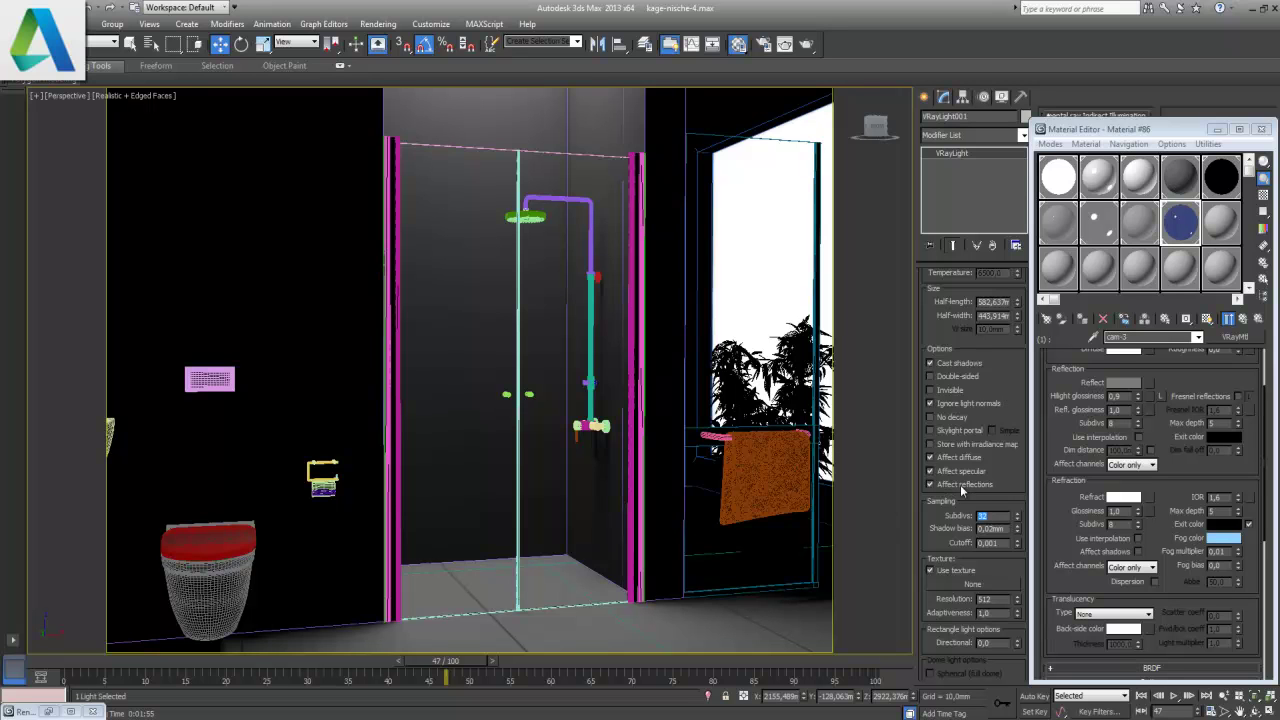
- Make VRayLight001 invisible in renders, run a test render, and close the frame buffer
{"action": "left_click", "coordinate": [940, 390]}
{"action": "key", "text": "shift+q"}
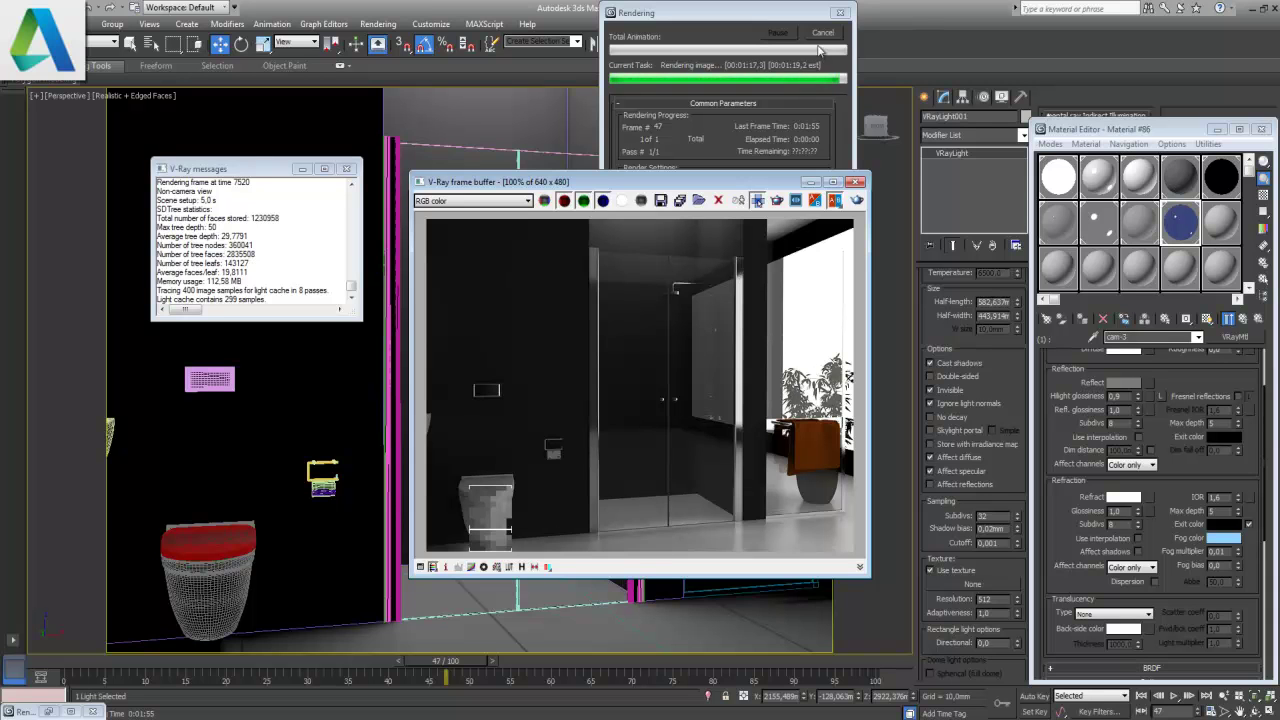
{"action": "left_click", "coordinate": [855, 183]}
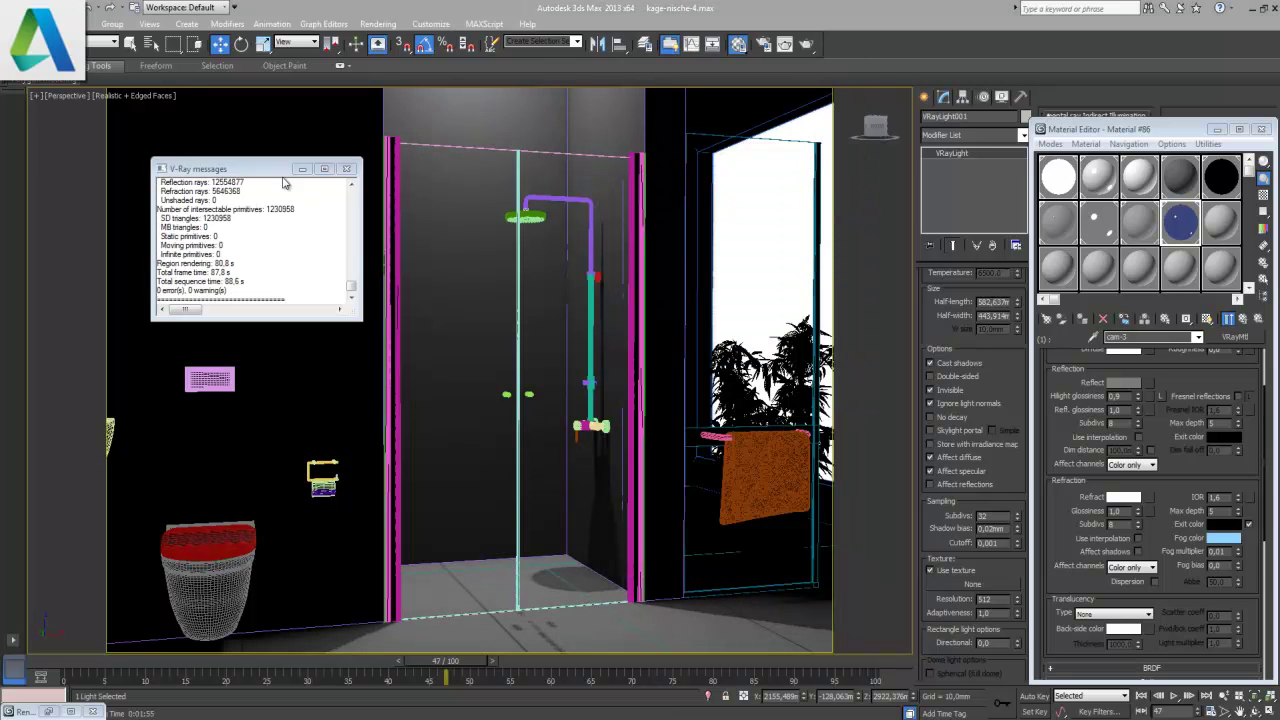
- Close the render messages and Material Editor, then maximize the Top view over the shower
{"action": "left_click", "coordinate": [349, 172]}
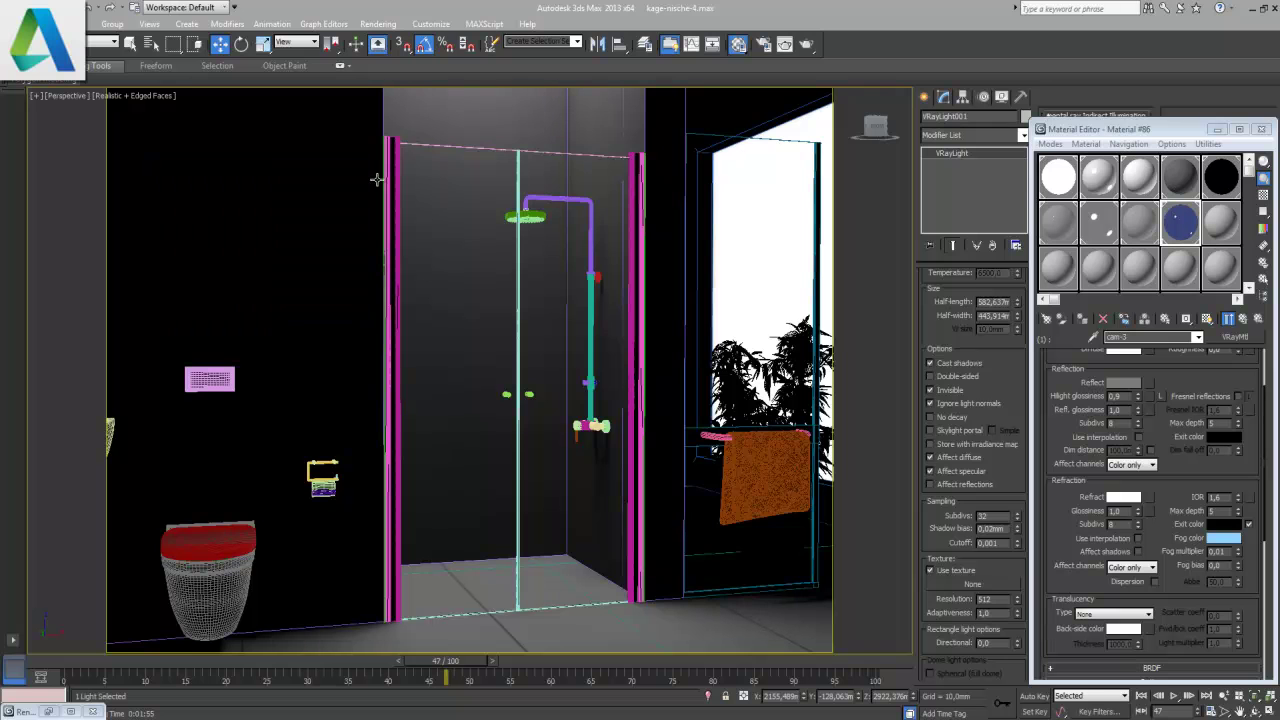
{"action": "left_click", "coordinate": [1217, 129]}
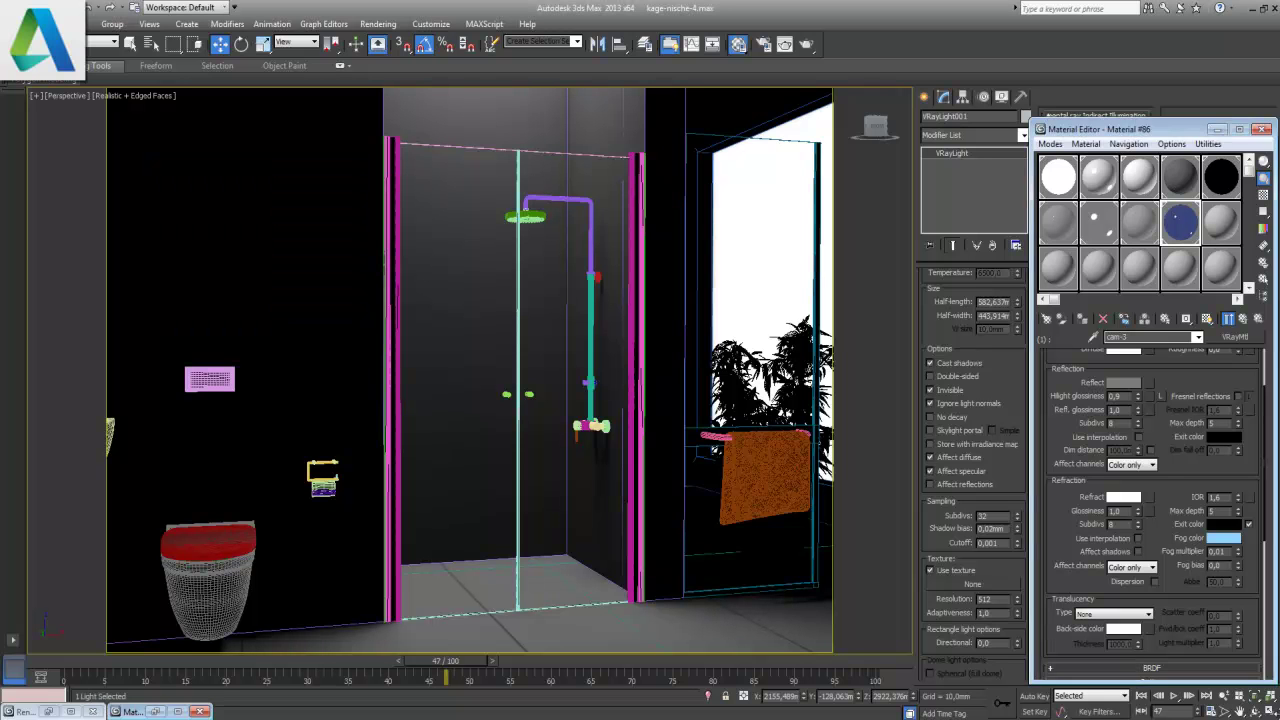
{"action": "left_click", "coordinate": [1270, 711]}
{"action": "left_click", "coordinate": [223, 300]}
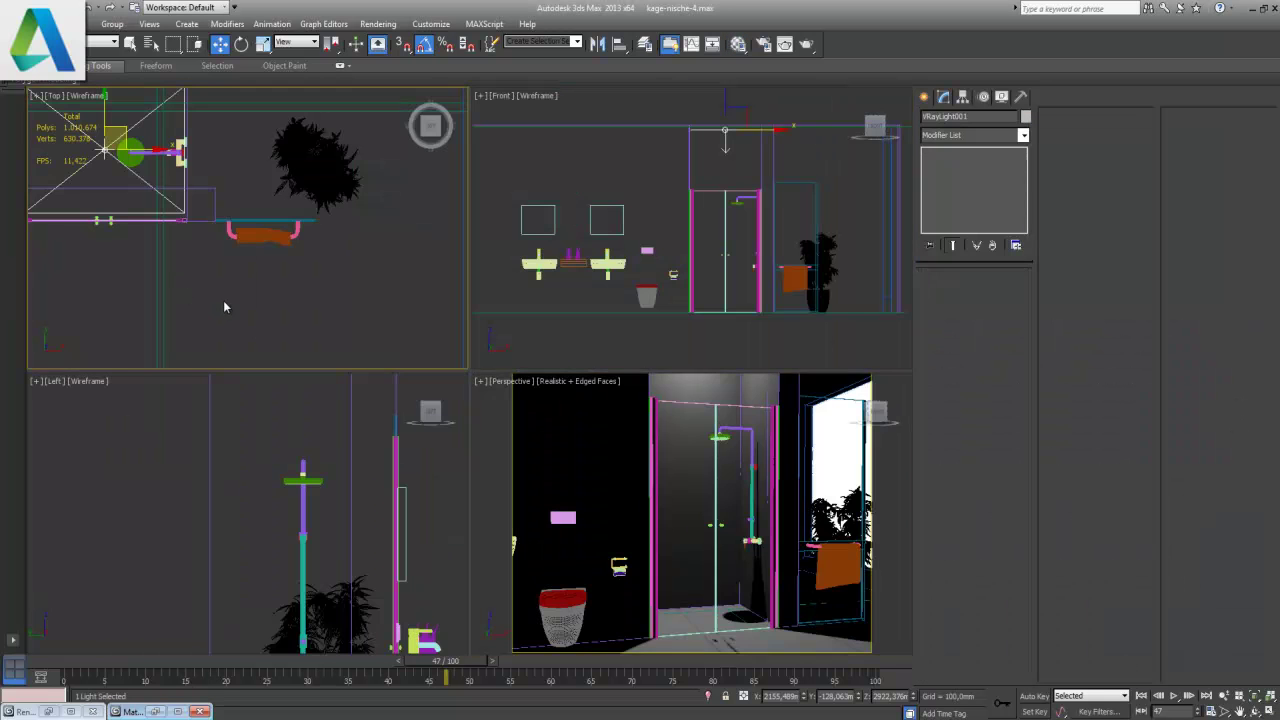
{"action": "key", "text": "alt+w"}
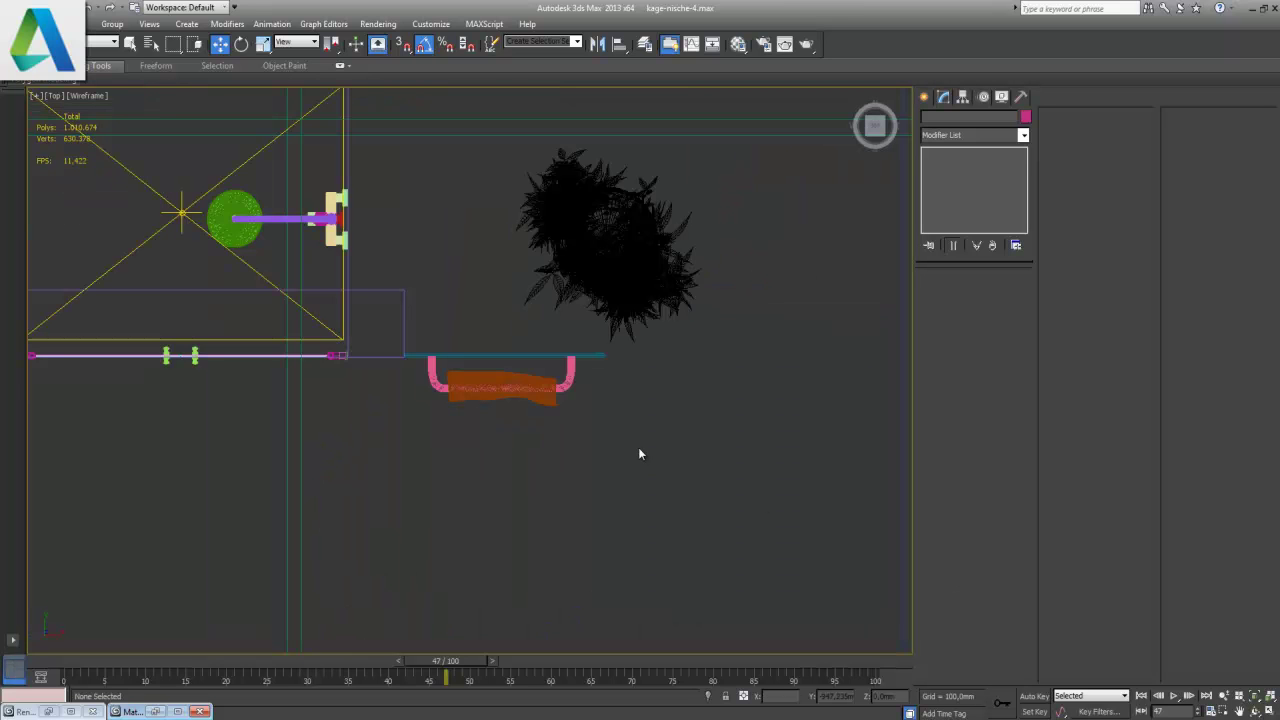
{"action": "scroll", "coordinate": [506, 400], "scroll_direction": "up", "scroll_amount": 2}
{"action": "scroll", "coordinate": [506, 407], "scroll_direction": "up", "scroll_amount": 3}
{"action": "scroll", "coordinate": [506, 407], "scroll_direction": "up", "scroll_amount": 3}
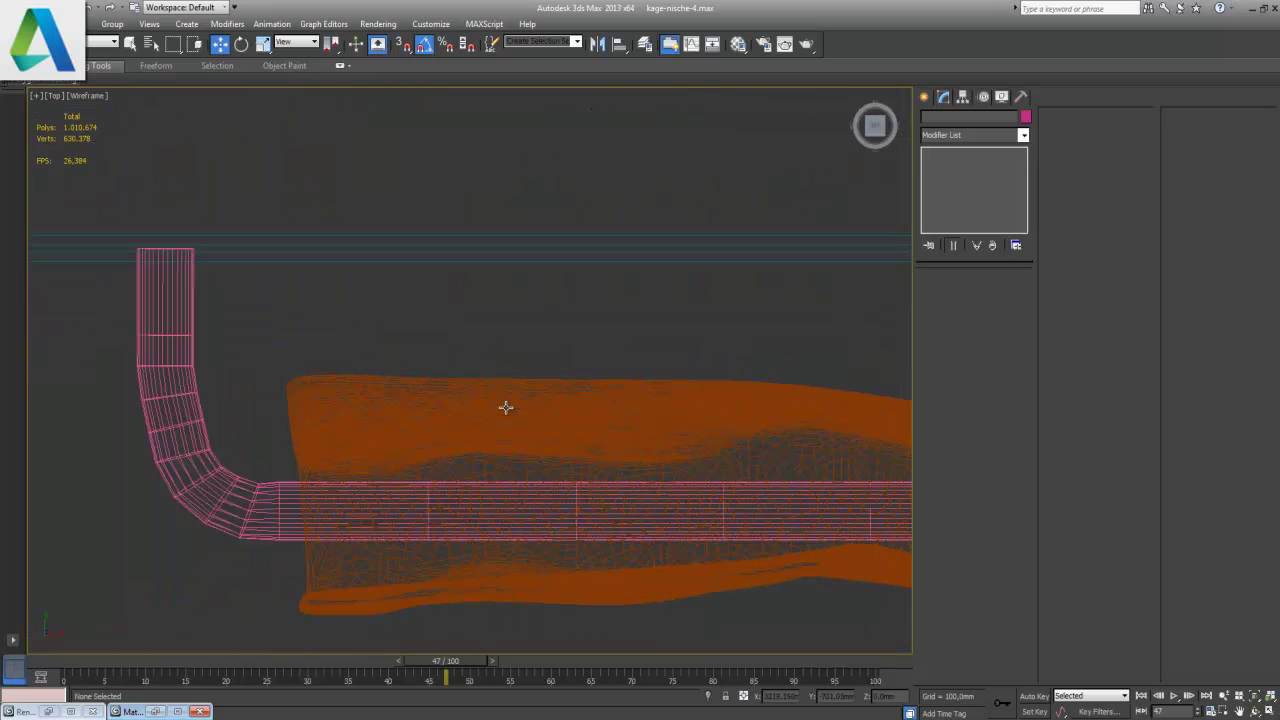
{"action": "scroll", "coordinate": [506, 407], "scroll_direction": "down", "scroll_amount": 4}
{"action": "scroll", "coordinate": [503, 408], "scroll_direction": "down", "scroll_amount": 8}
{"action": "middle_click_drag", "start_coordinate": [293, 344], "coordinate": [520, 449]}
{"action": "scroll", "coordinate": [520, 449], "scroll_direction": "up", "scroll_amount": 1}
{"action": "scroll", "coordinate": [520, 449], "scroll_direction": "up", "scroll_amount": 2}
{"action": "scroll", "coordinate": [518, 448], "scroll_direction": "up", "scroll_amount": 2}
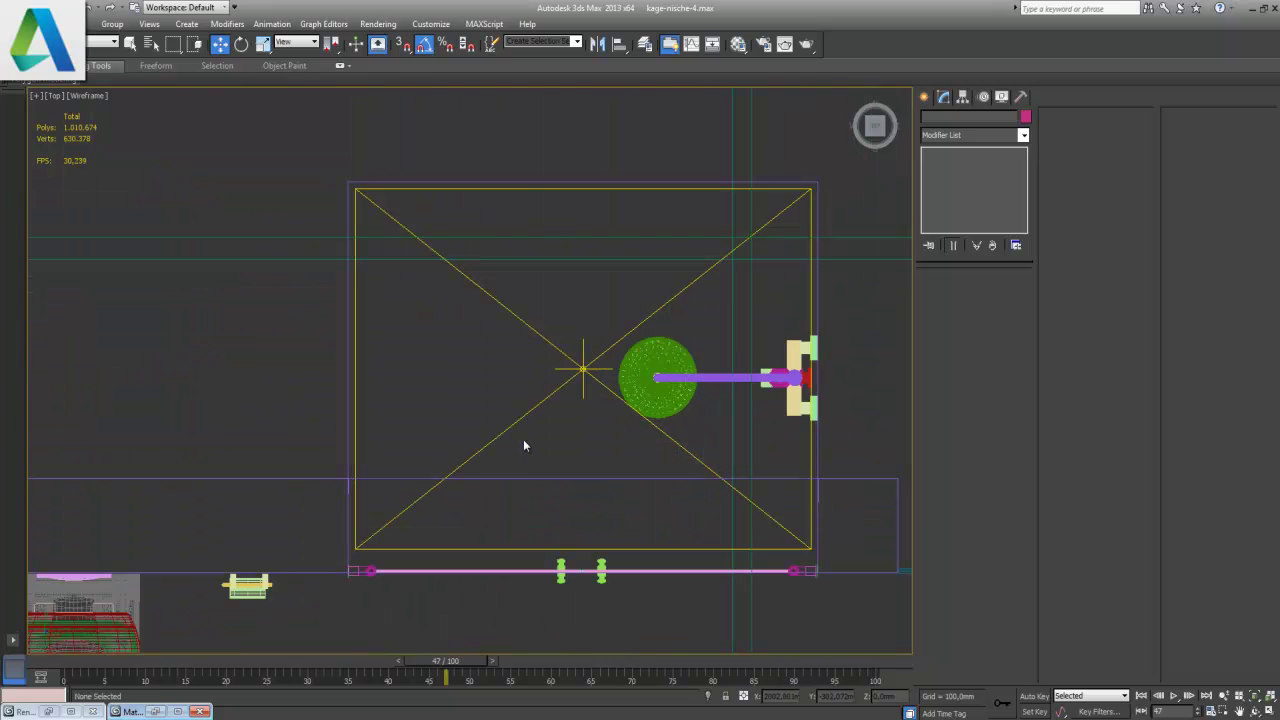
- Draw a standard-primitive plane, Plane010, covering the shower rectangle
{"action": "left_click", "coordinate": [925, 98]}
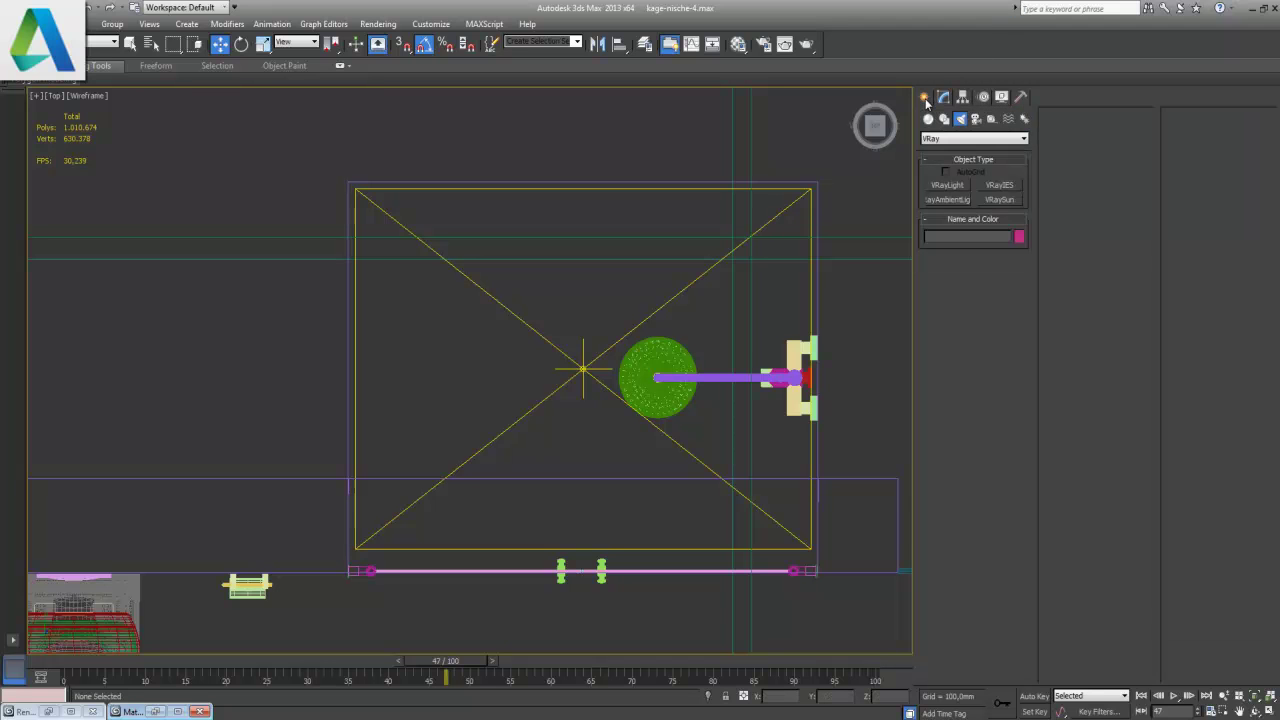
{"action": "left_click", "coordinate": [928, 119]}
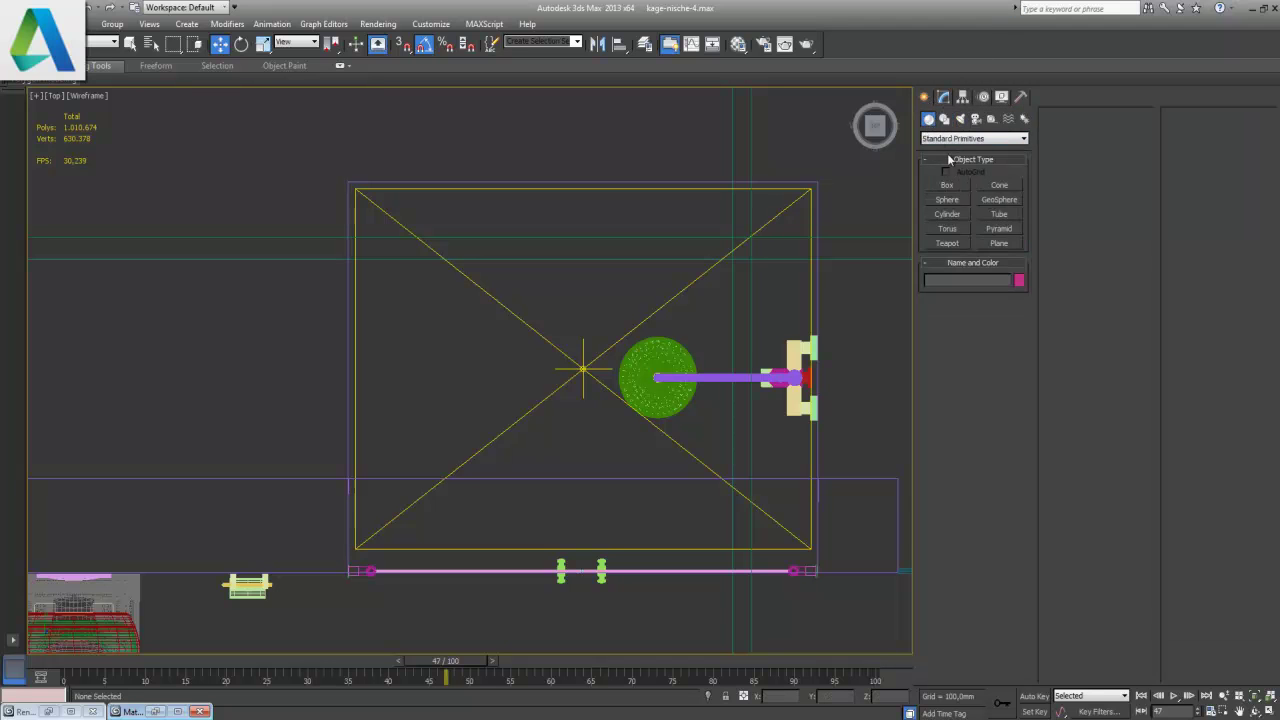
{"action": "left_click", "coordinate": [1003, 245]}
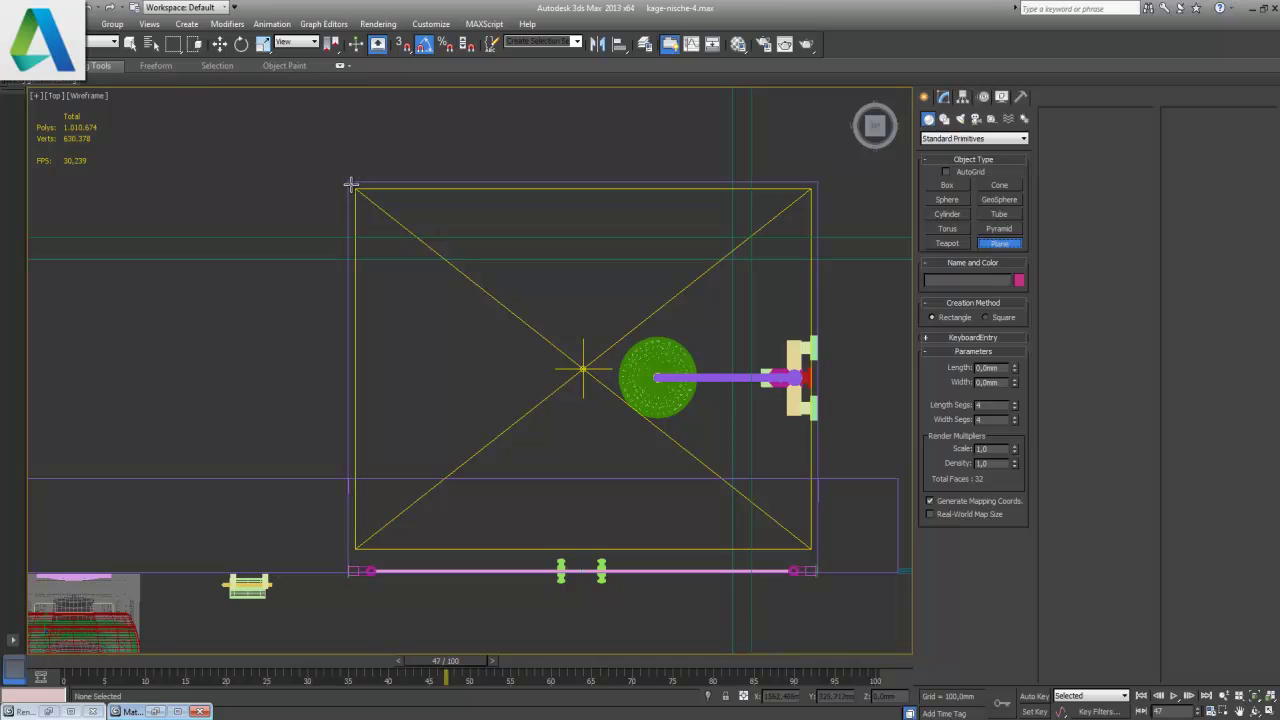
{"action": "left_click_drag", "start_coordinate": [351, 183], "coordinate": [814, 557]}
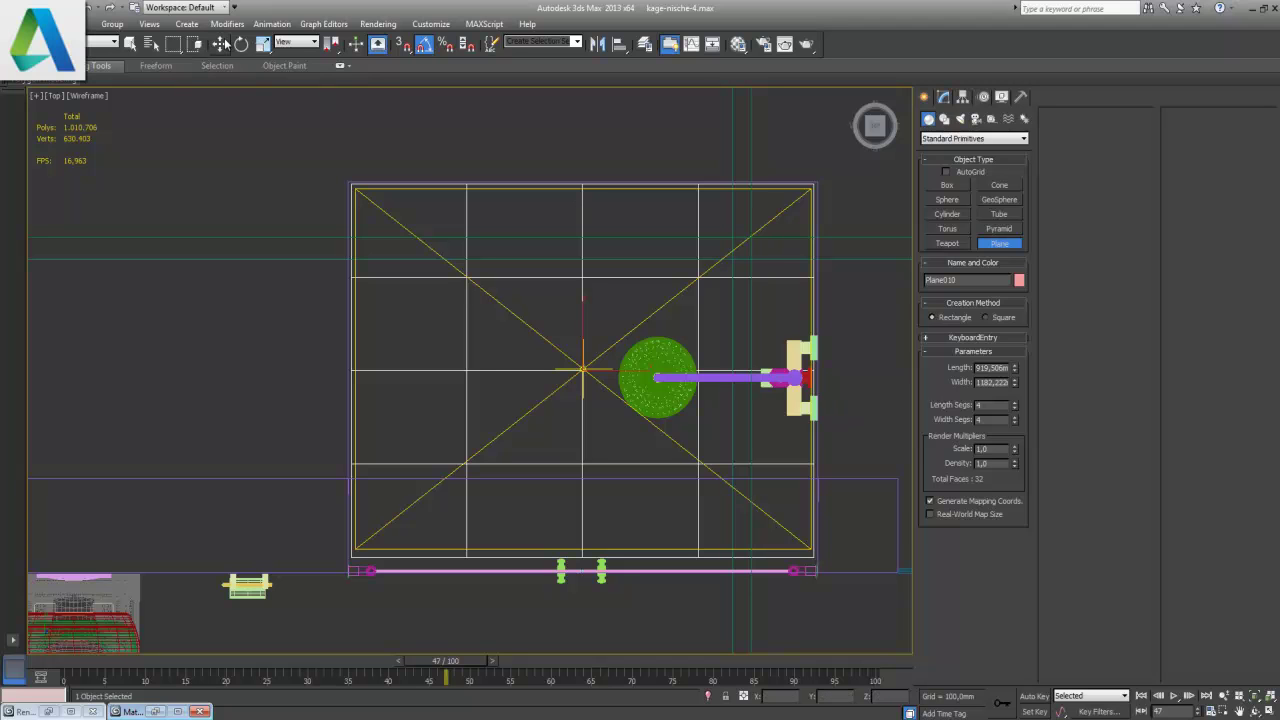
{"action": "left_click", "coordinate": [221, 44]}
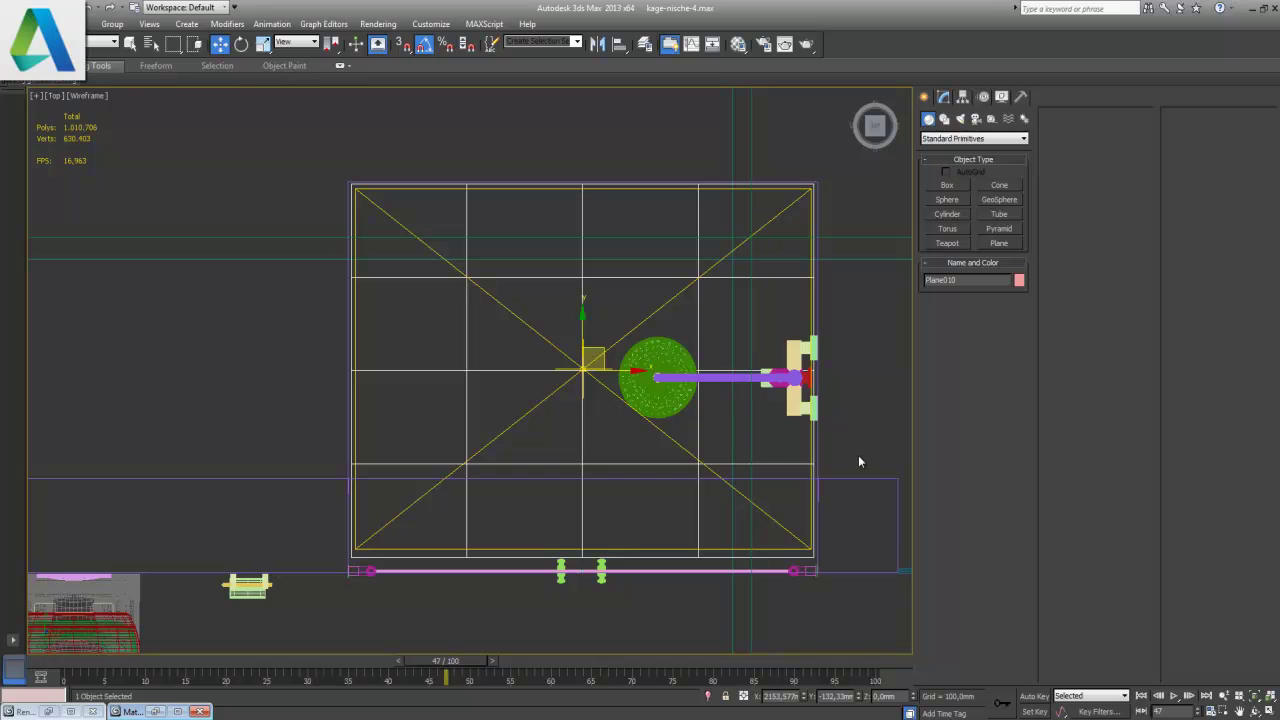
{"action": "key", "text": "m"}
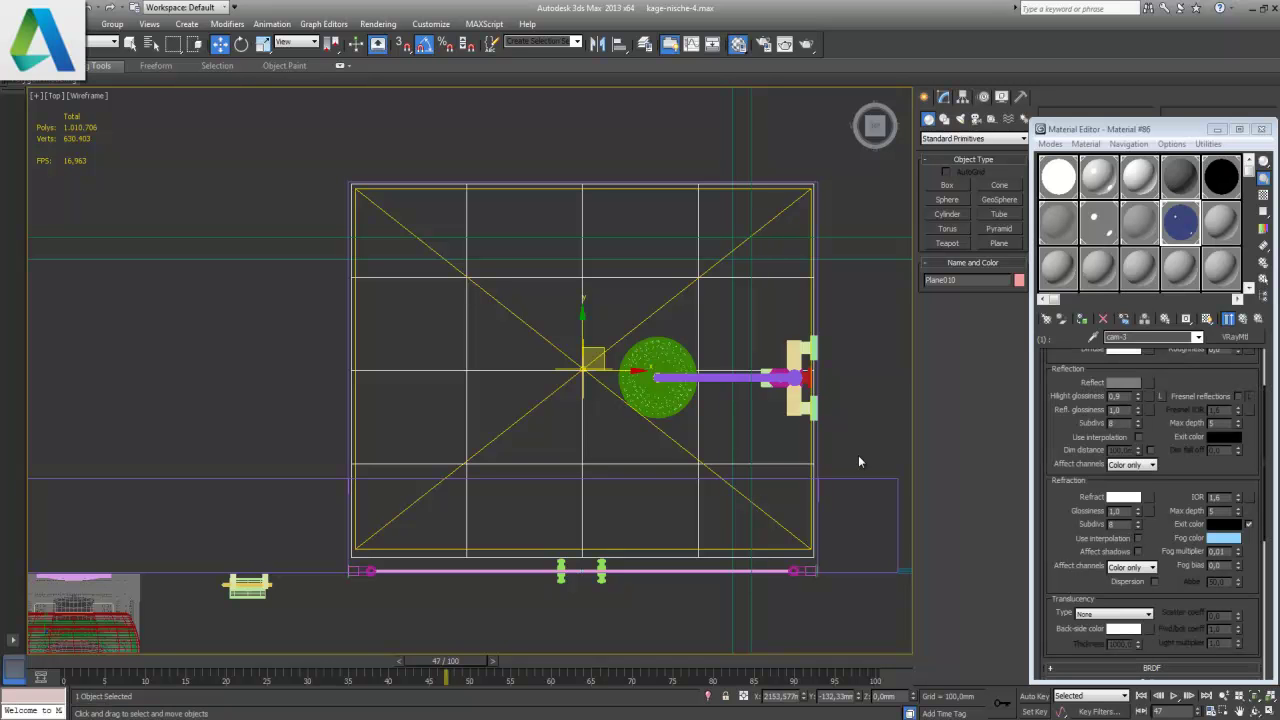
- Make an unused slot a VRayMtl with a Bitmap diffuse map
{"action": "left_click", "coordinate": [1227, 232]}
{"action": "left_click", "coordinate": [1249, 342]}
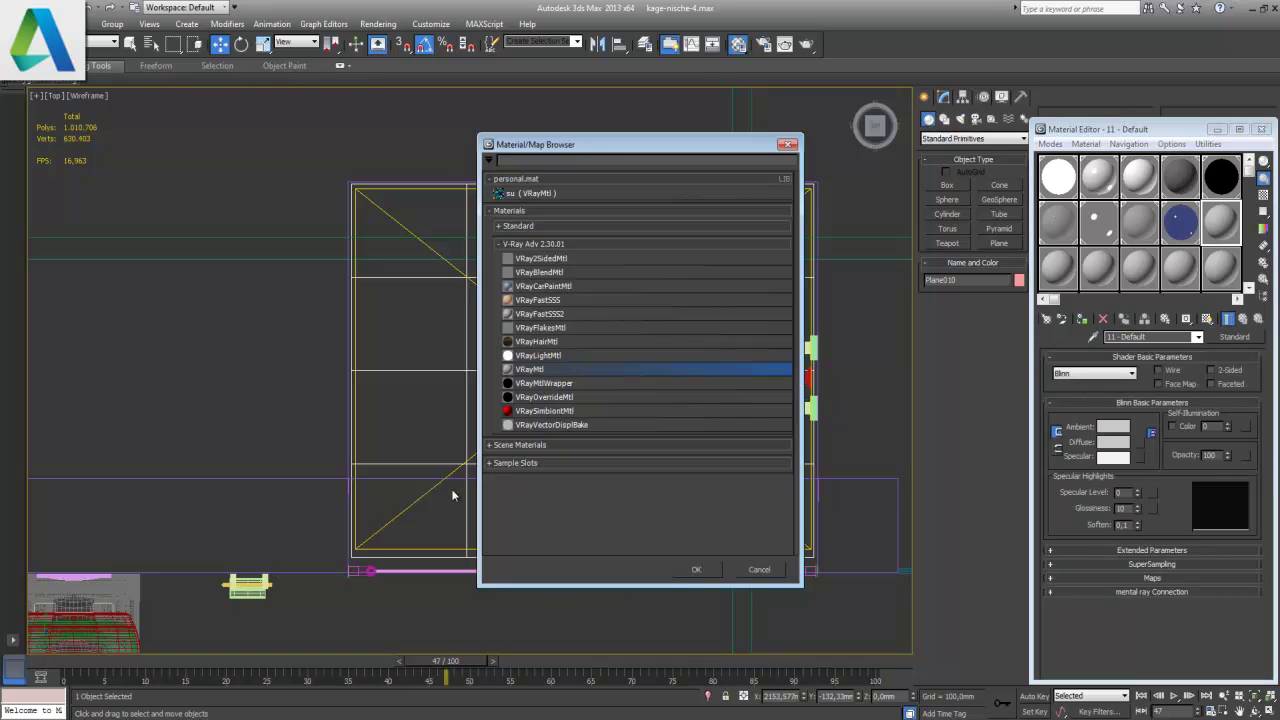
{"action": "double_click", "coordinate": [540, 370]}
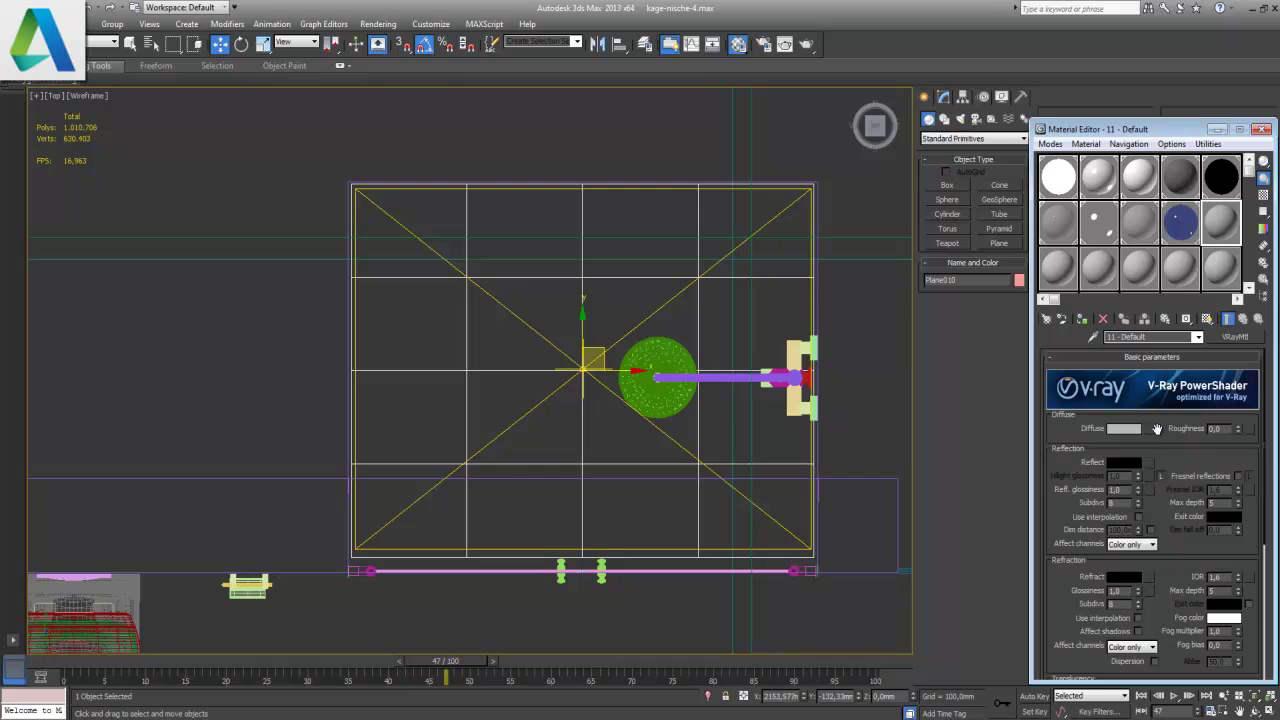
{"action": "left_click", "coordinate": [1151, 430]}
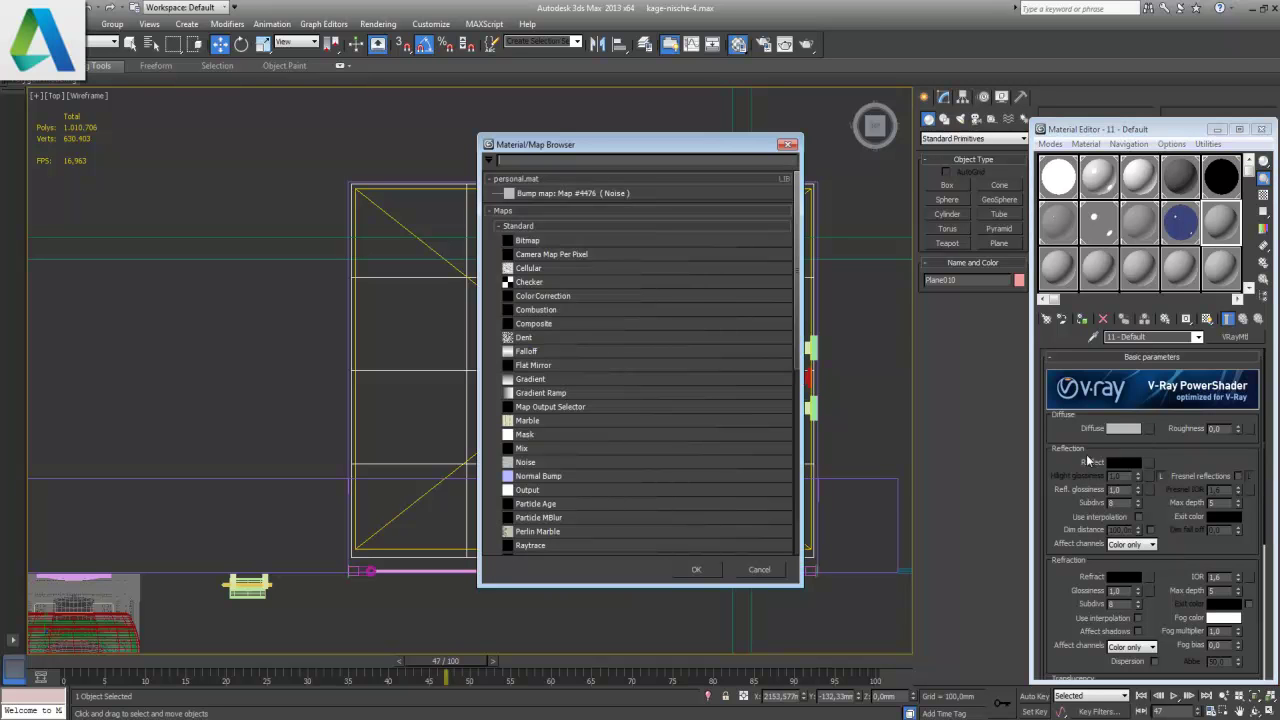
{"action": "double_click", "coordinate": [545, 243]}
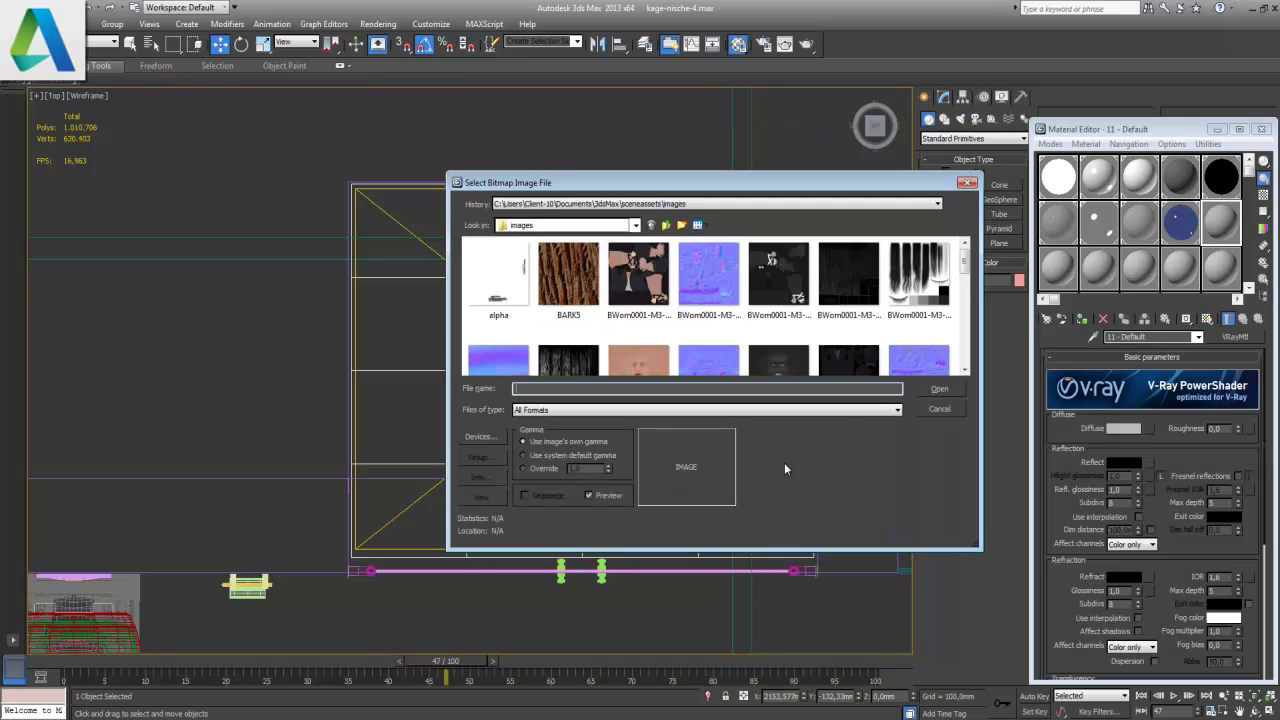
- Browse the bitmap picker via Network > SERVER > f > Textures into Kaplamalar
{"action": "left_click_drag", "start_coordinate": [796, 546], "coordinate": [806, 694]}
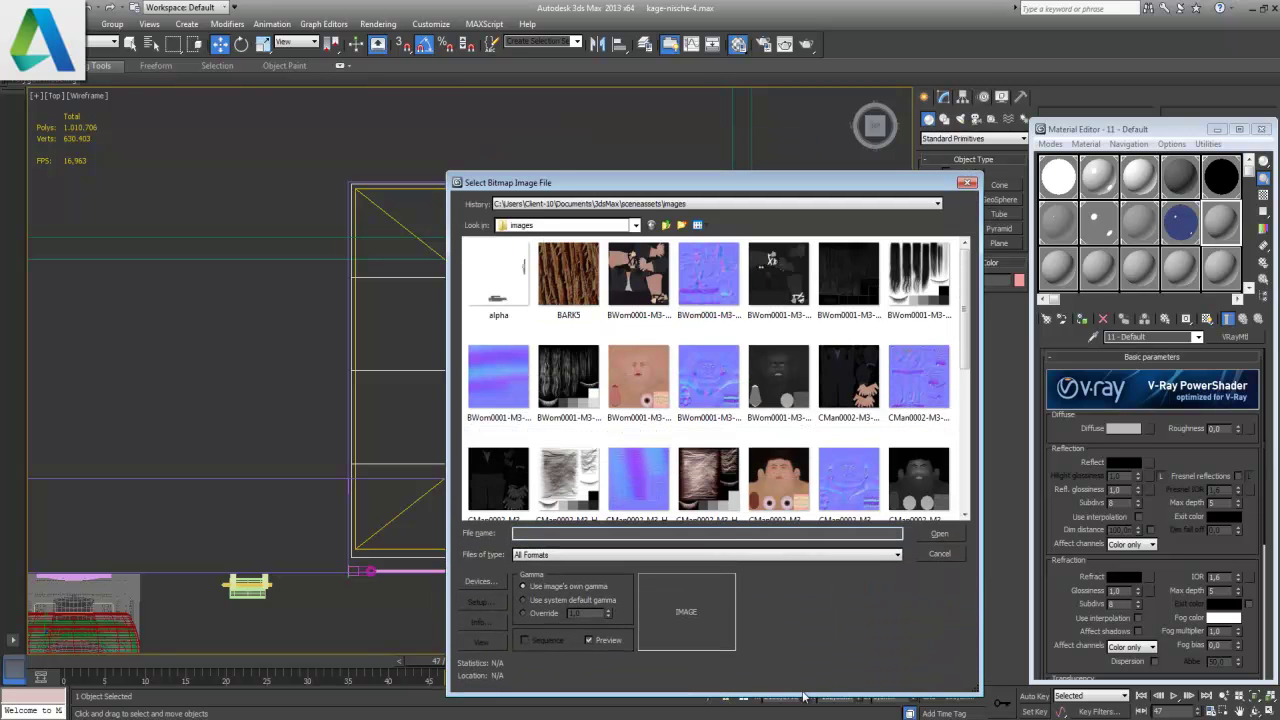
{"action": "left_click", "coordinate": [666, 225]}
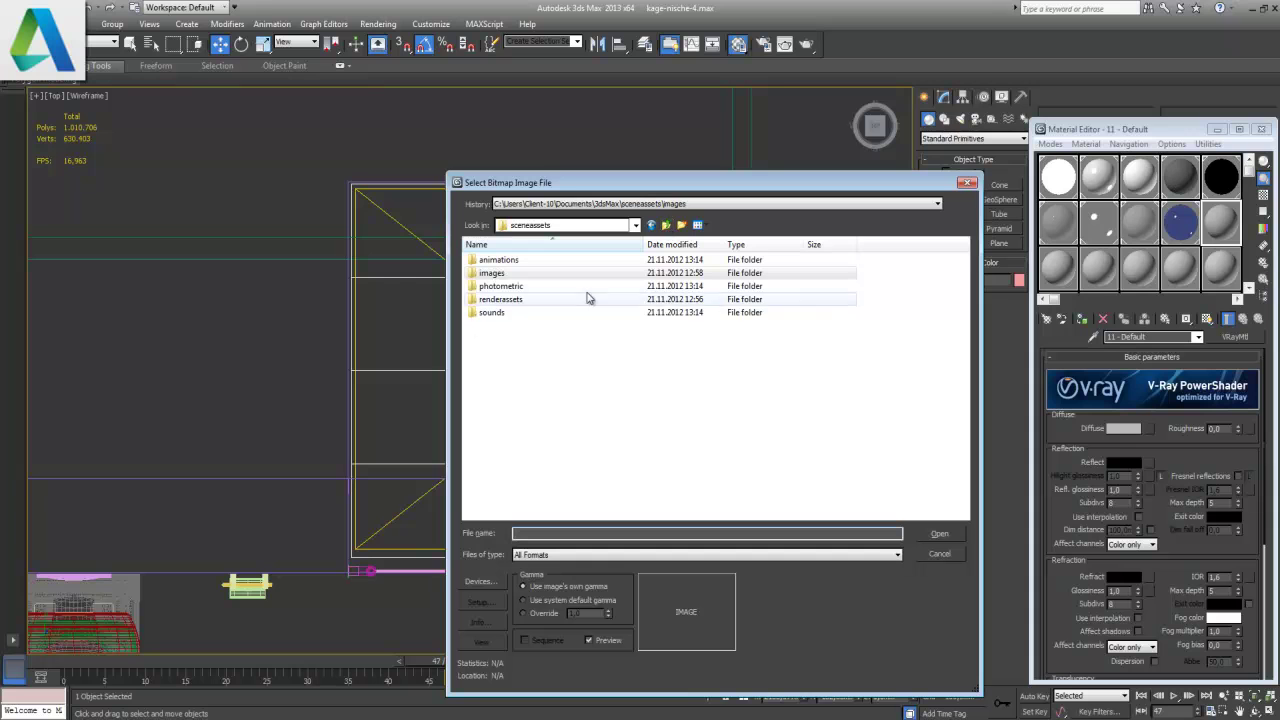
{"action": "left_click", "coordinate": [620, 226]}
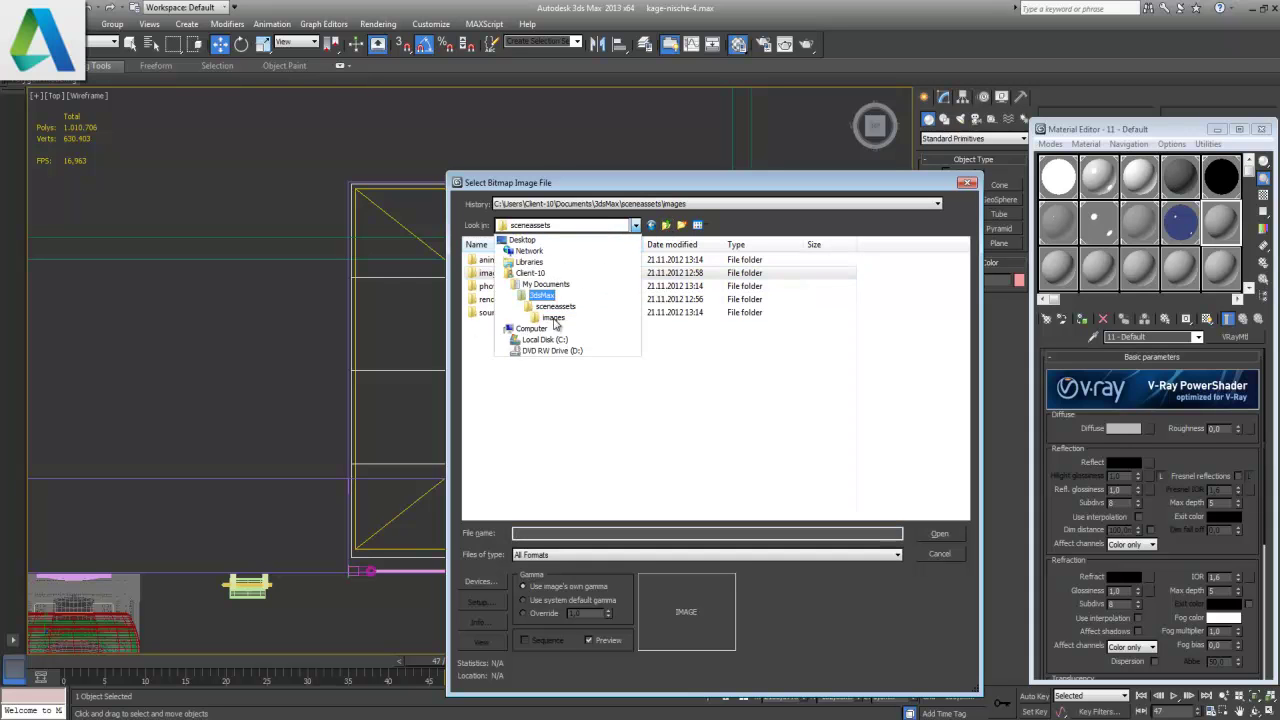
{"action": "left_click", "coordinate": [533, 251]}
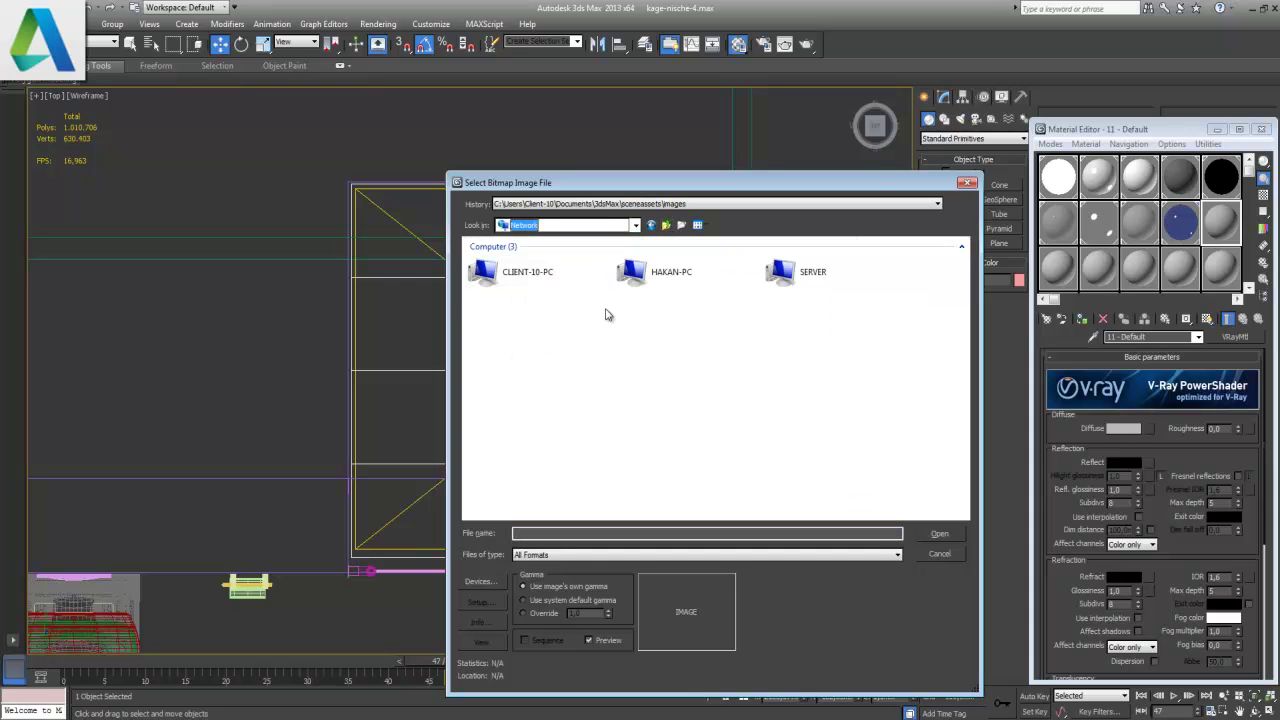
{"action": "double_click", "coordinate": [818, 278]}
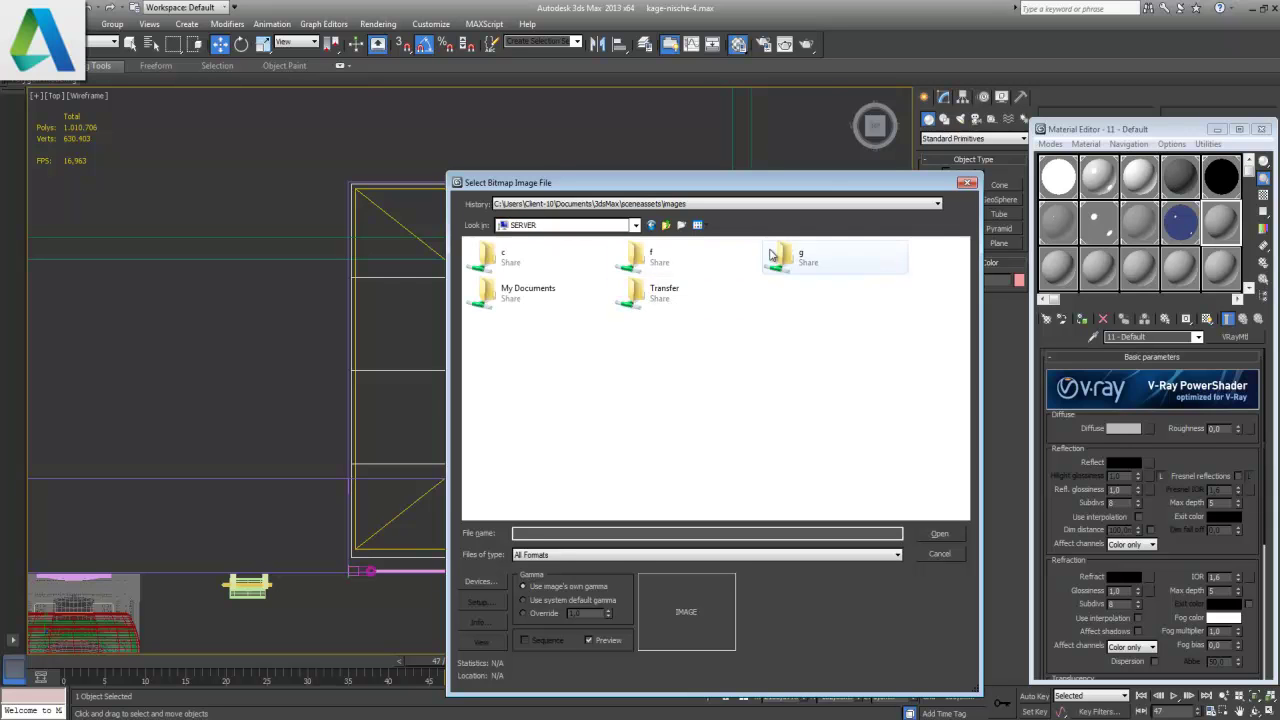
{"action": "double_click", "coordinate": [660, 258]}
{"action": "double_click", "coordinate": [493, 327]}
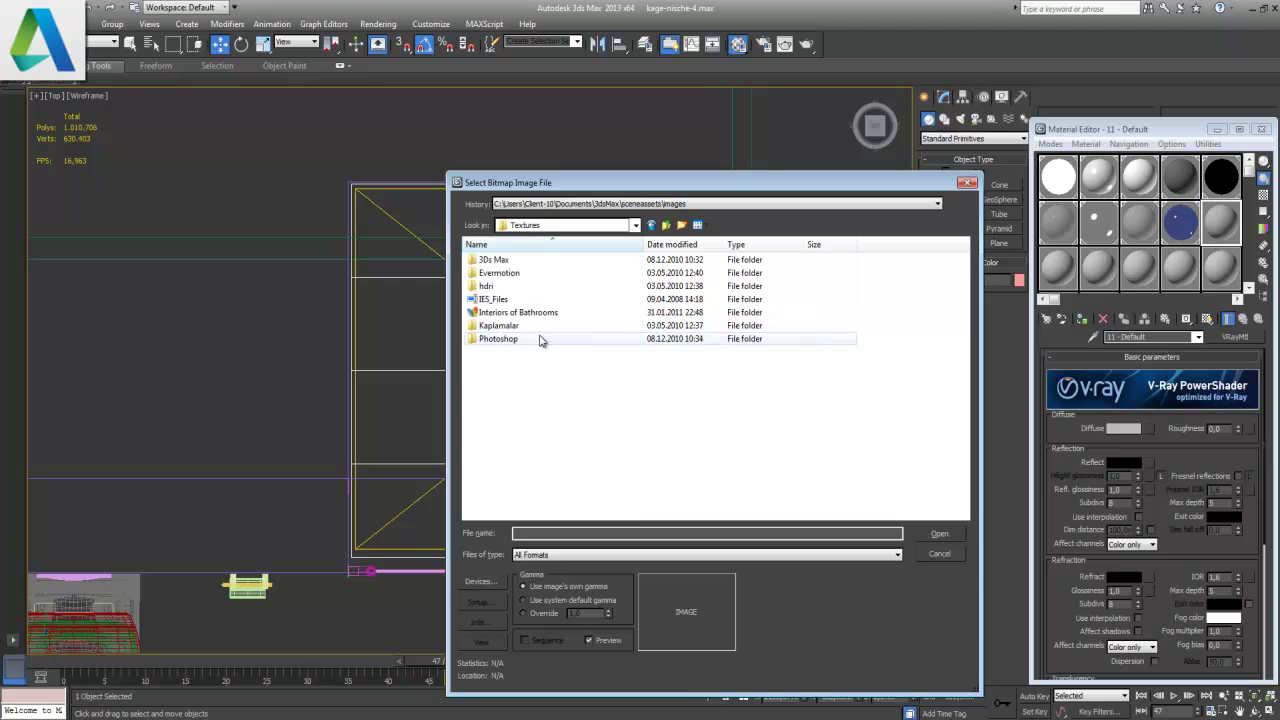
{"action": "double_click", "coordinate": [529, 327]}
- Open the Wood folder and browse its contents as large thumbnails
{"action": "double_click", "coordinate": [497, 366]}
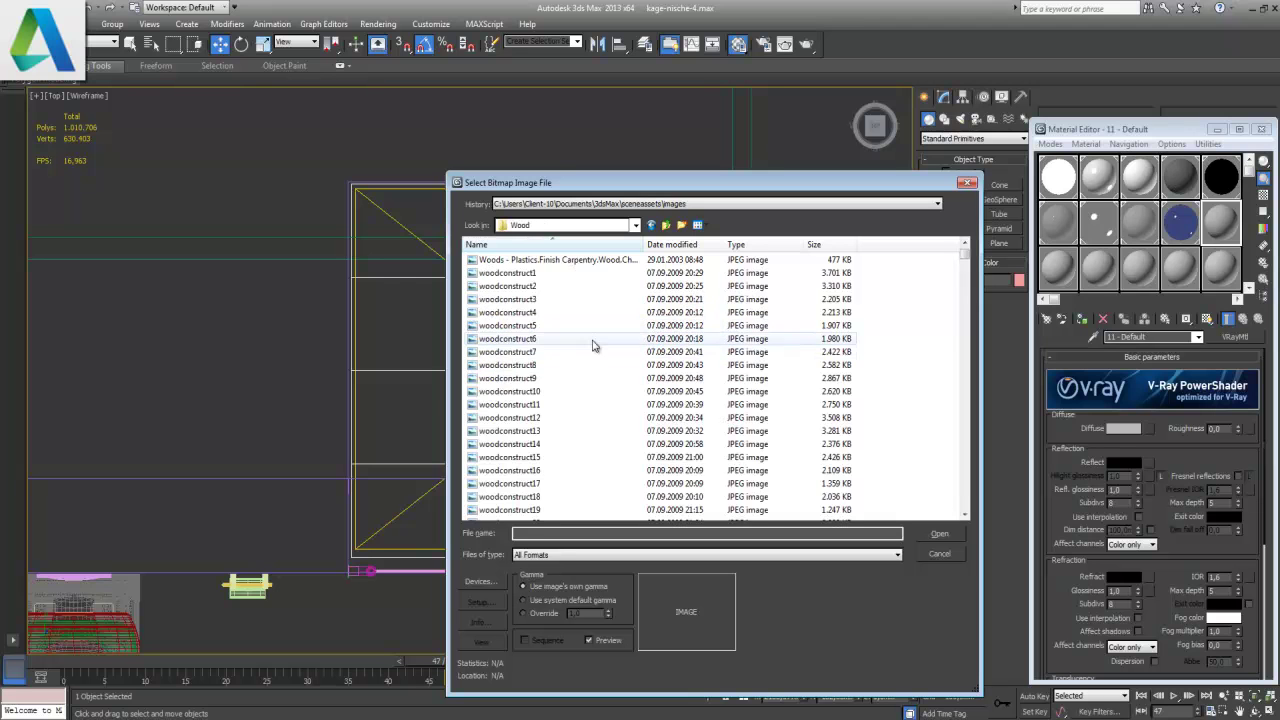
{"action": "left_click", "coordinate": [697, 224]}
{"action": "left_click", "coordinate": [735, 261]}
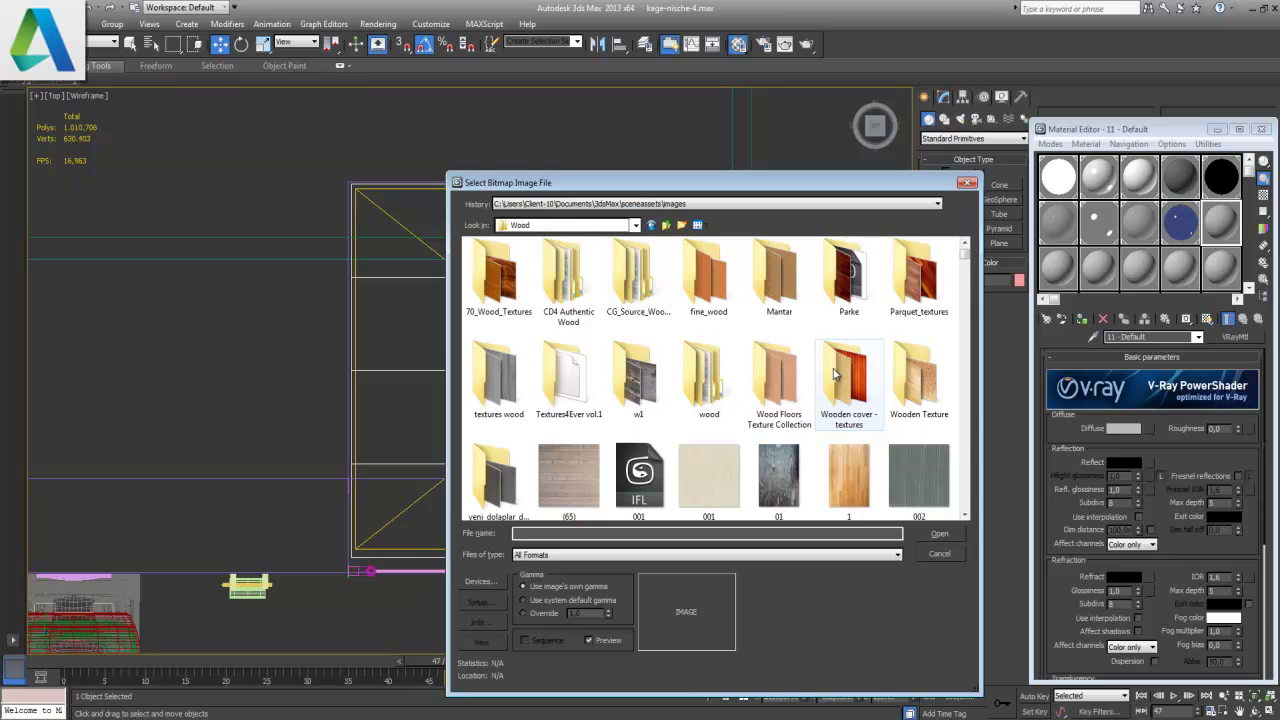
{"action": "scroll", "coordinate": [835, 373], "scroll_direction": "down", "scroll_amount": 1}
{"action": "scroll", "coordinate": [835, 373], "scroll_direction": "down", "scroll_amount": 1}
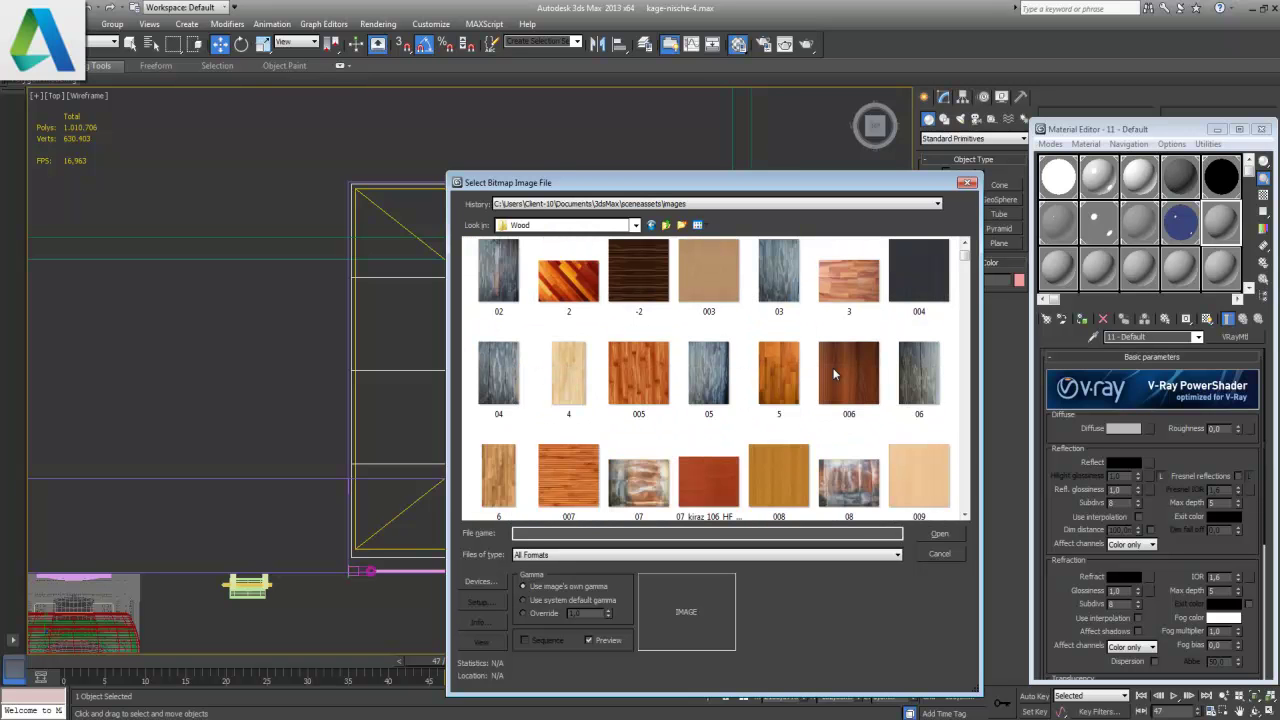
{"action": "scroll", "coordinate": [835, 373], "scroll_direction": "down", "scroll_amount": 1}
{"action": "scroll", "coordinate": [835, 373], "scroll_direction": "down", "scroll_amount": 1}
{"action": "scroll", "coordinate": [835, 373], "scroll_direction": "down", "scroll_amount": 1}
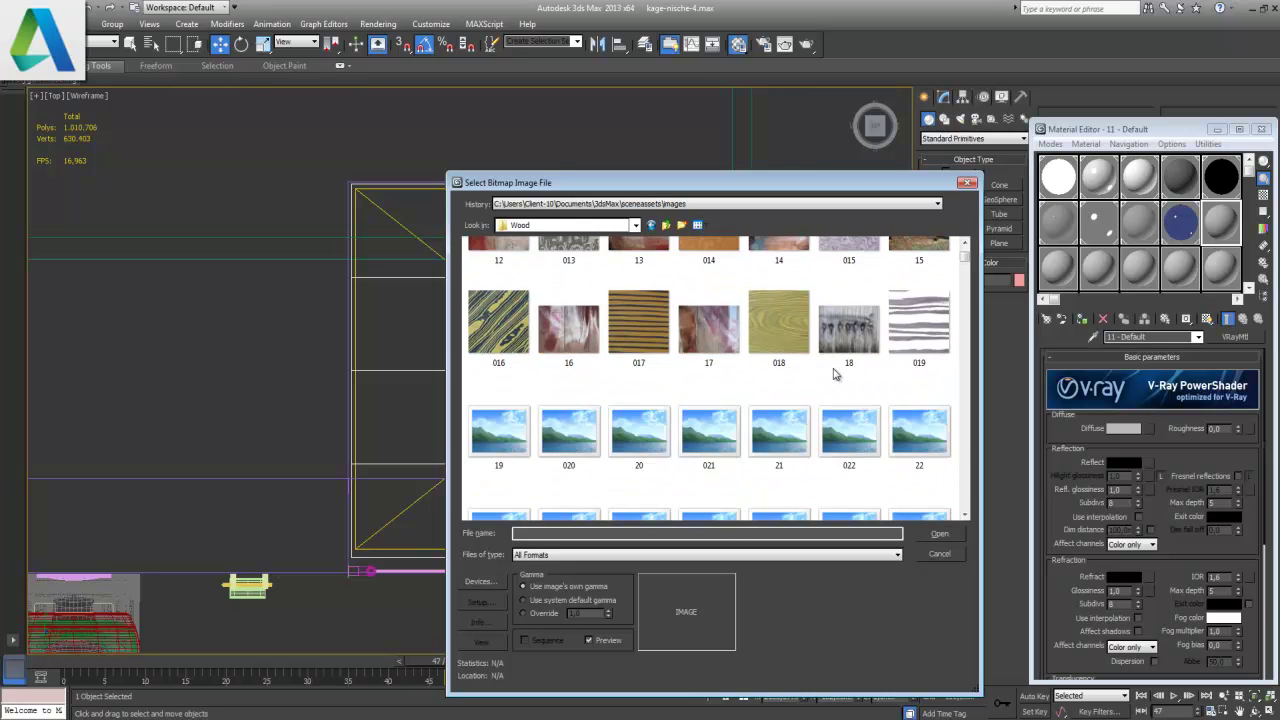
{"action": "scroll", "coordinate": [835, 373], "scroll_direction": "down", "scroll_amount": 1}
{"action": "scroll", "coordinate": [835, 373], "scroll_direction": "down", "scroll_amount": 1}
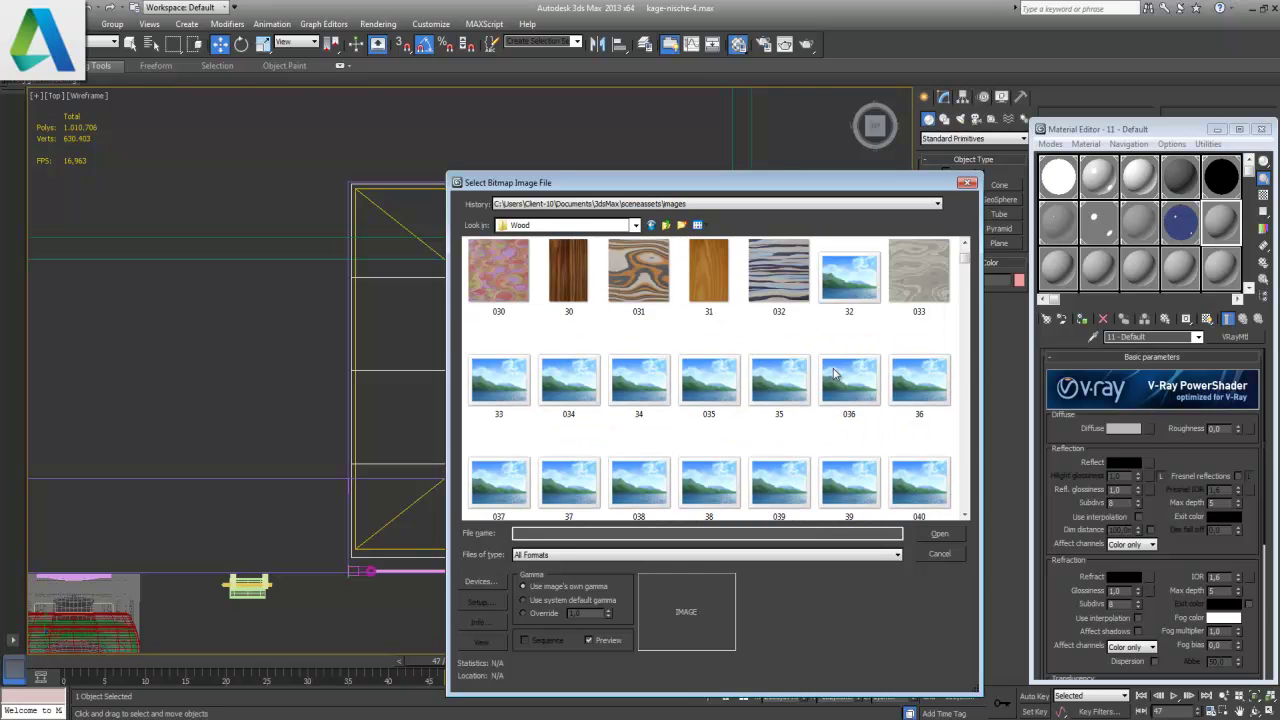
{"action": "scroll", "coordinate": [835, 373], "scroll_direction": "down", "scroll_amount": 1}
{"action": "scroll", "coordinate": [835, 373], "scroll_direction": "down", "scroll_amount": 1}
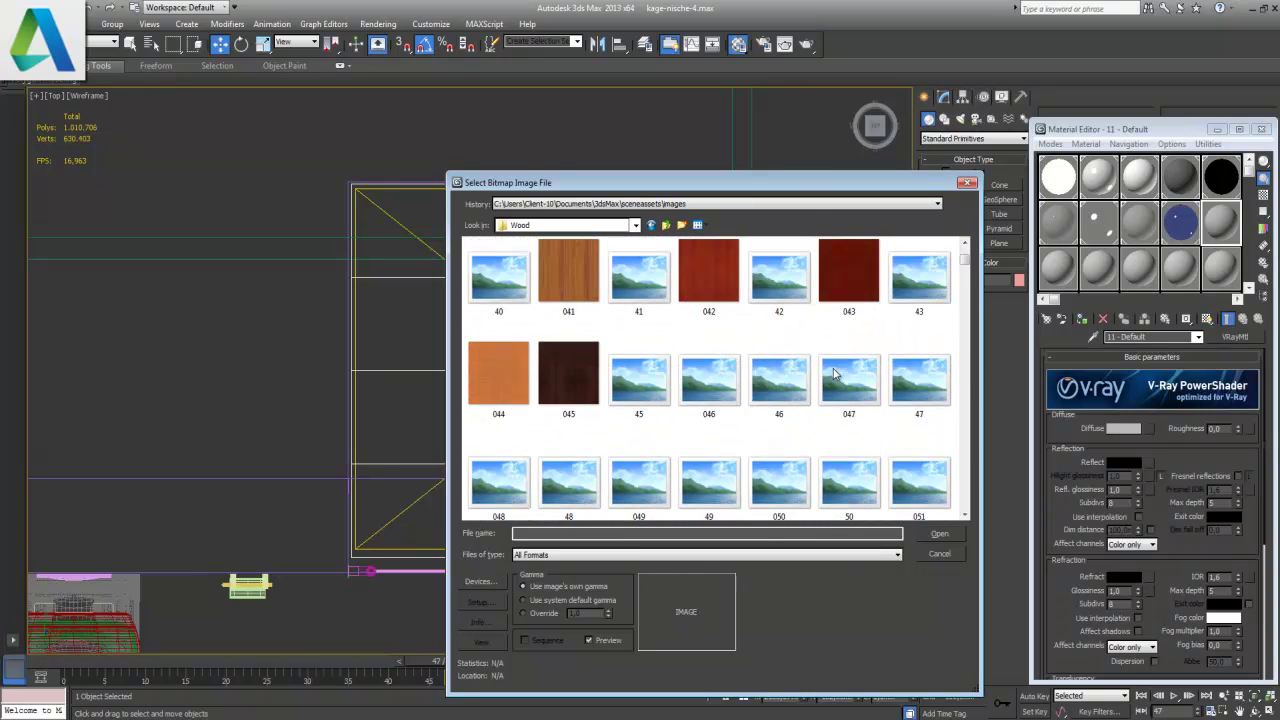
{"action": "scroll", "coordinate": [835, 373], "scroll_direction": "down", "scroll_amount": 1}
{"action": "scroll", "coordinate": [835, 373], "scroll_direction": "down", "scroll_amount": 1}
{"action": "scroll", "coordinate": [835, 373], "scroll_direction": "down", "scroll_amount": 1}
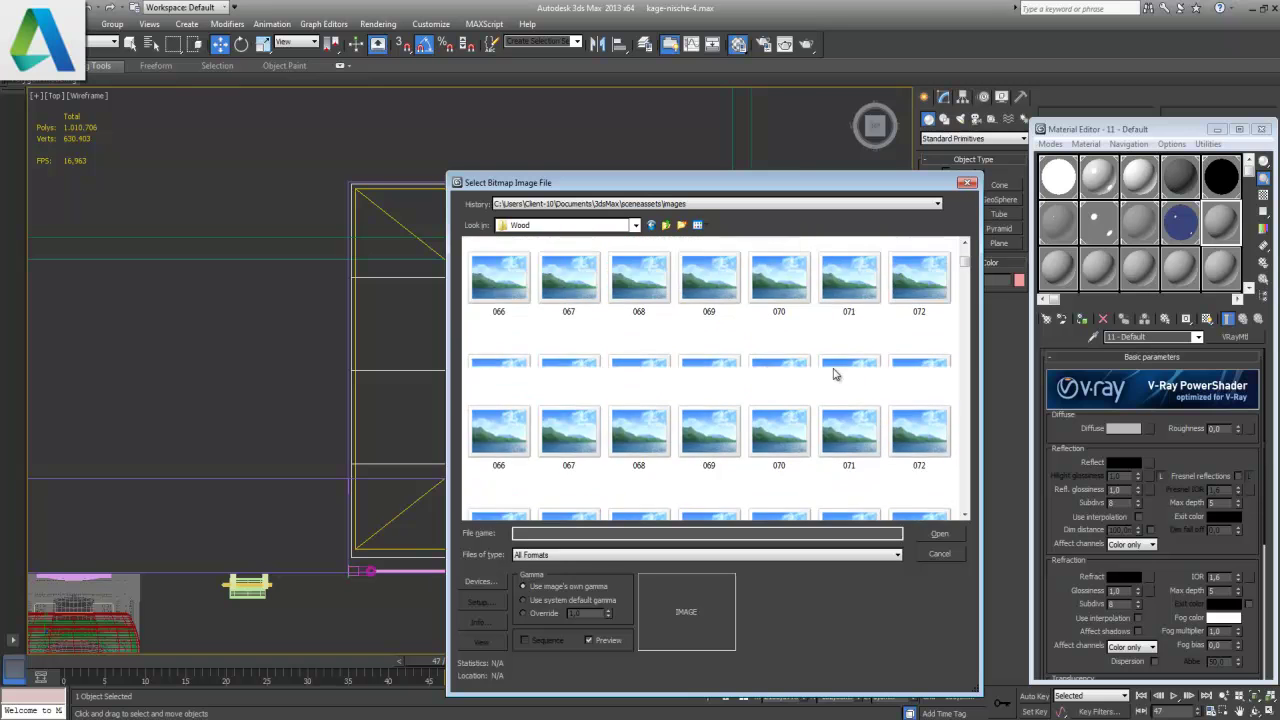
{"action": "scroll", "coordinate": [835, 373], "scroll_direction": "down", "scroll_amount": 2}
{"action": "scroll", "coordinate": [835, 373], "scroll_direction": "up", "scroll_amount": 2}
{"action": "scroll", "coordinate": [837, 372], "scroll_direction": "up", "scroll_amount": 4}
{"action": "scroll", "coordinate": [840, 370], "scroll_direction": "up", "scroll_amount": 5}
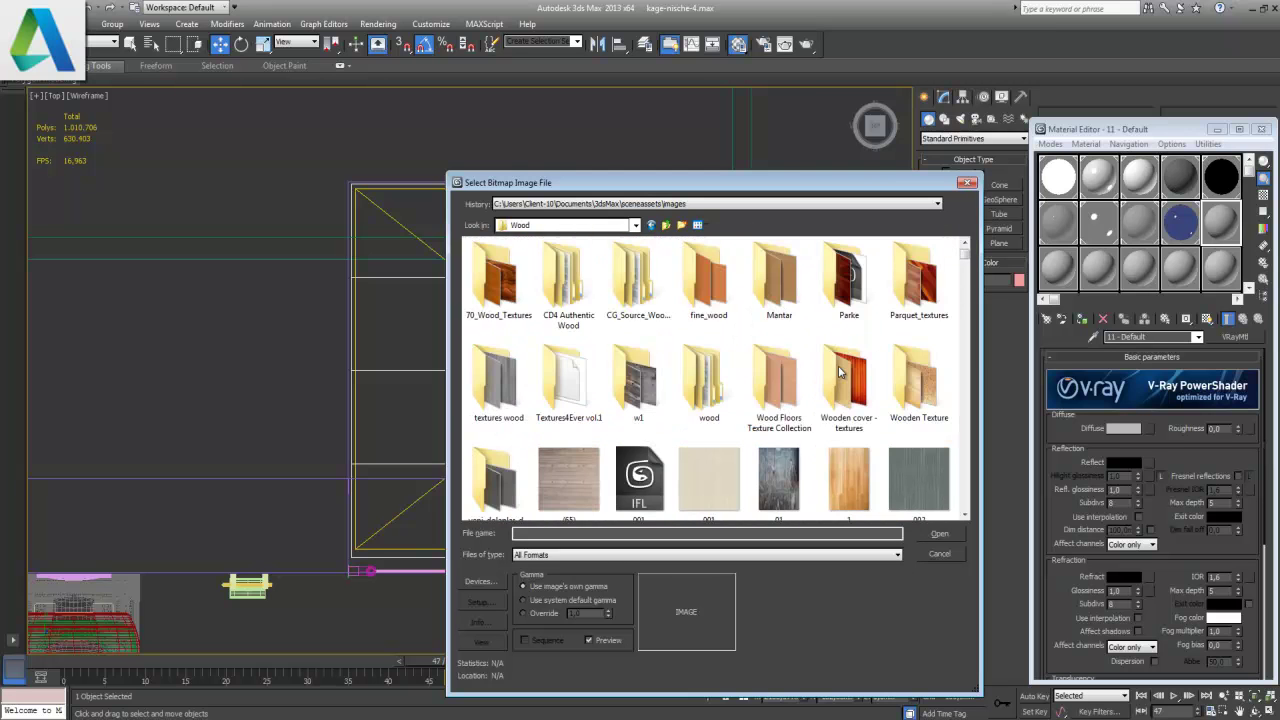
- Browse the 70_Wood_Textures folder as large thumbnails
{"action": "double_click", "coordinate": [505, 303]}
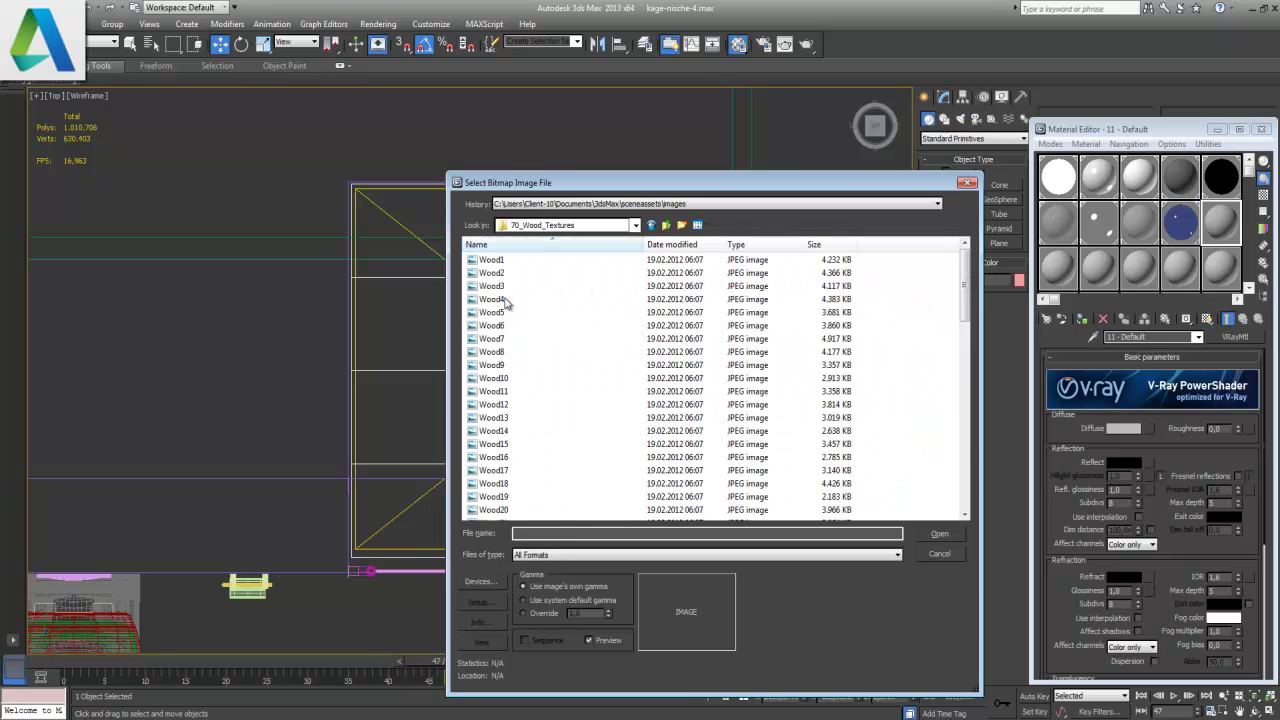
{"action": "left_click", "coordinate": [698, 224]}
{"action": "left_click", "coordinate": [732, 257]}
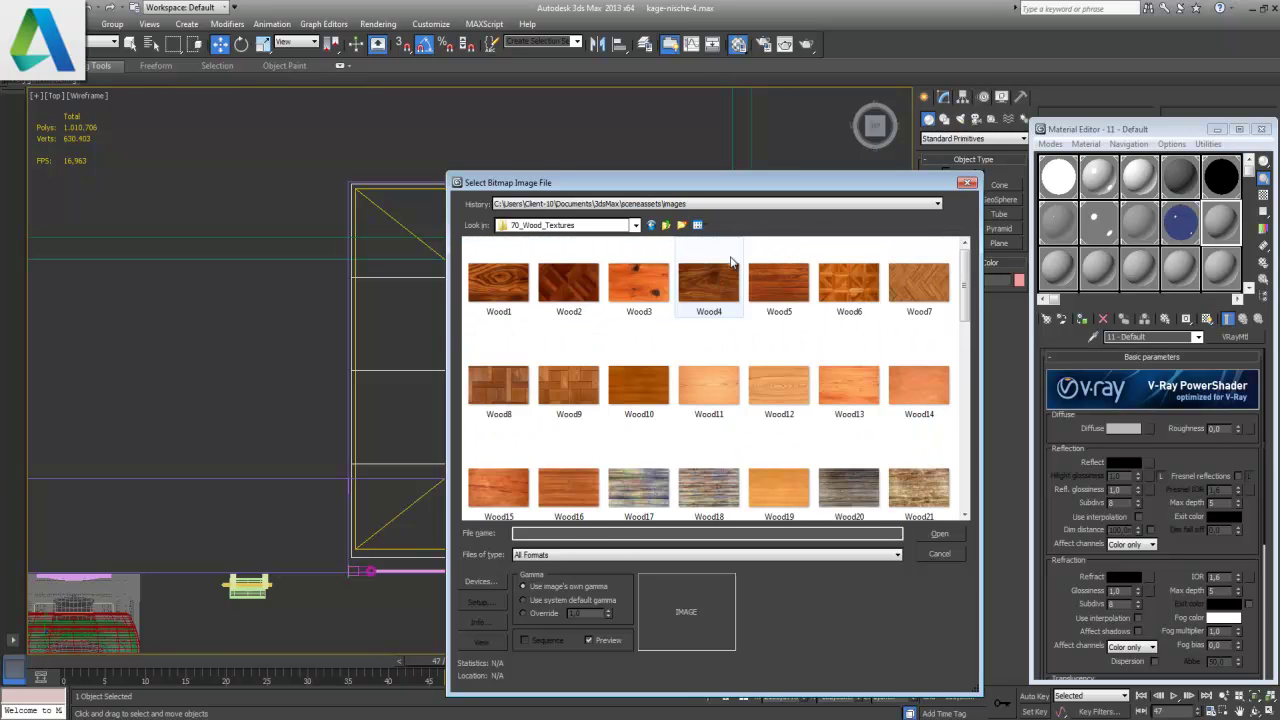
{"action": "scroll", "coordinate": [850, 410], "scroll_direction": "down", "scroll_amount": 4}
{"action": "scroll", "coordinate": [855, 415], "scroll_direction": "down", "scroll_amount": 3}
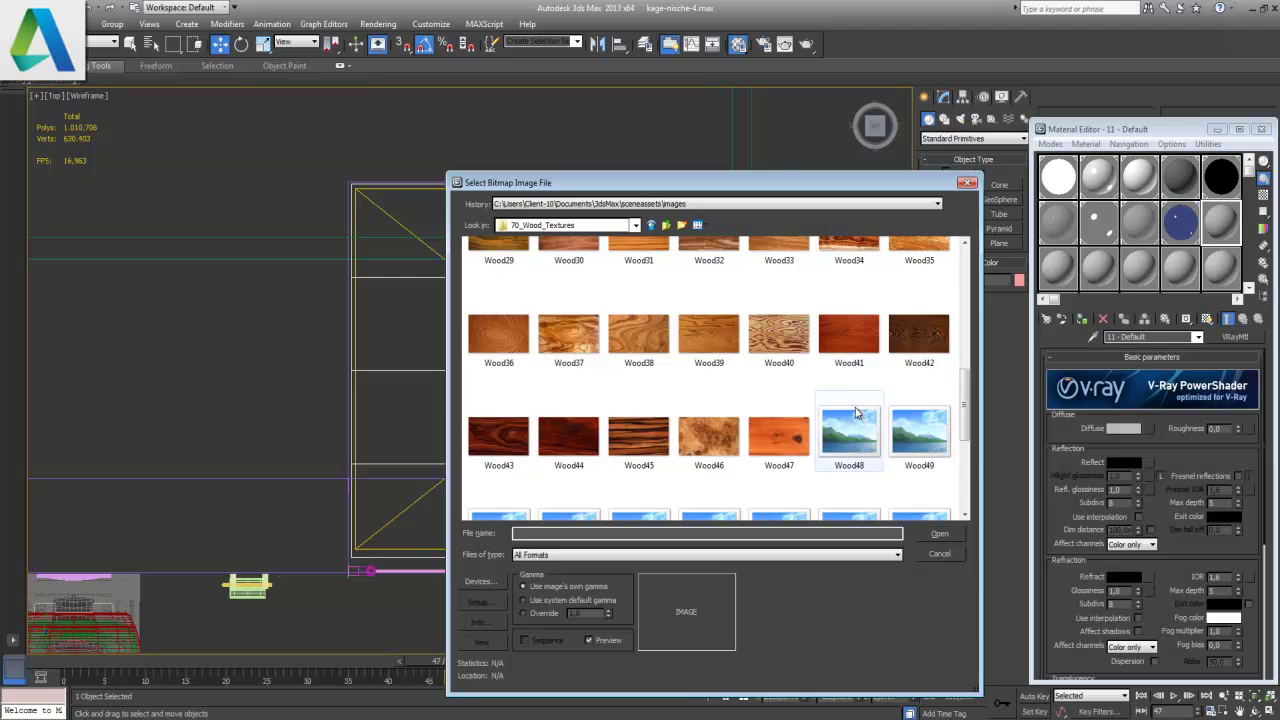
{"action": "scroll", "coordinate": [856, 412], "scroll_direction": "down", "scroll_amount": 2}
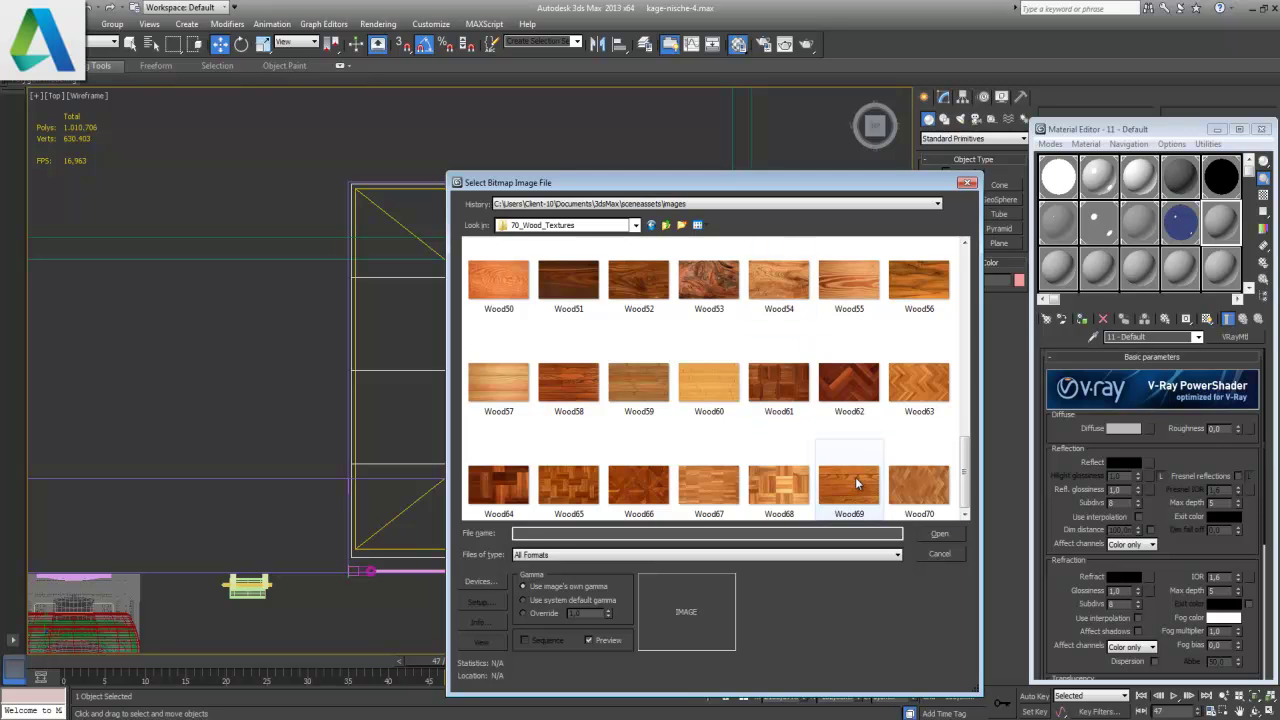
- Return to the Wood folder and select Bark_001_alpha to preview it
{"action": "left_click", "coordinate": [666, 224]}
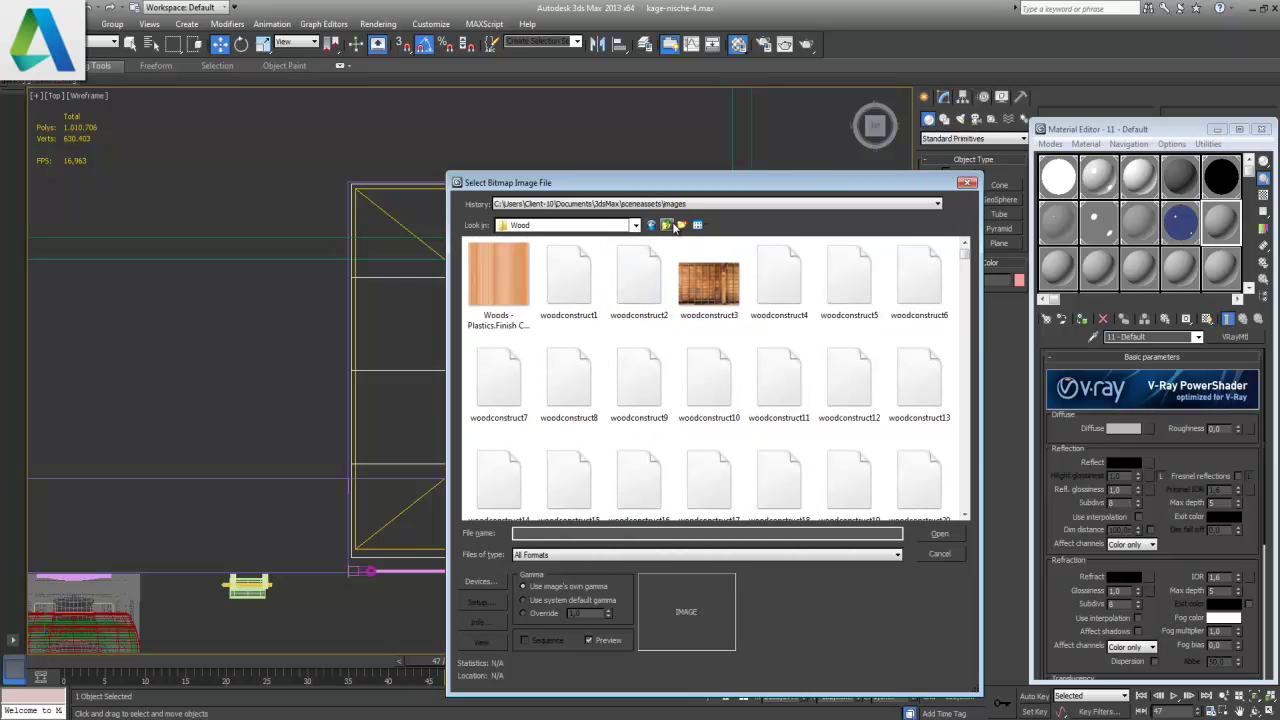
{"action": "left_click", "coordinate": [666, 225]}
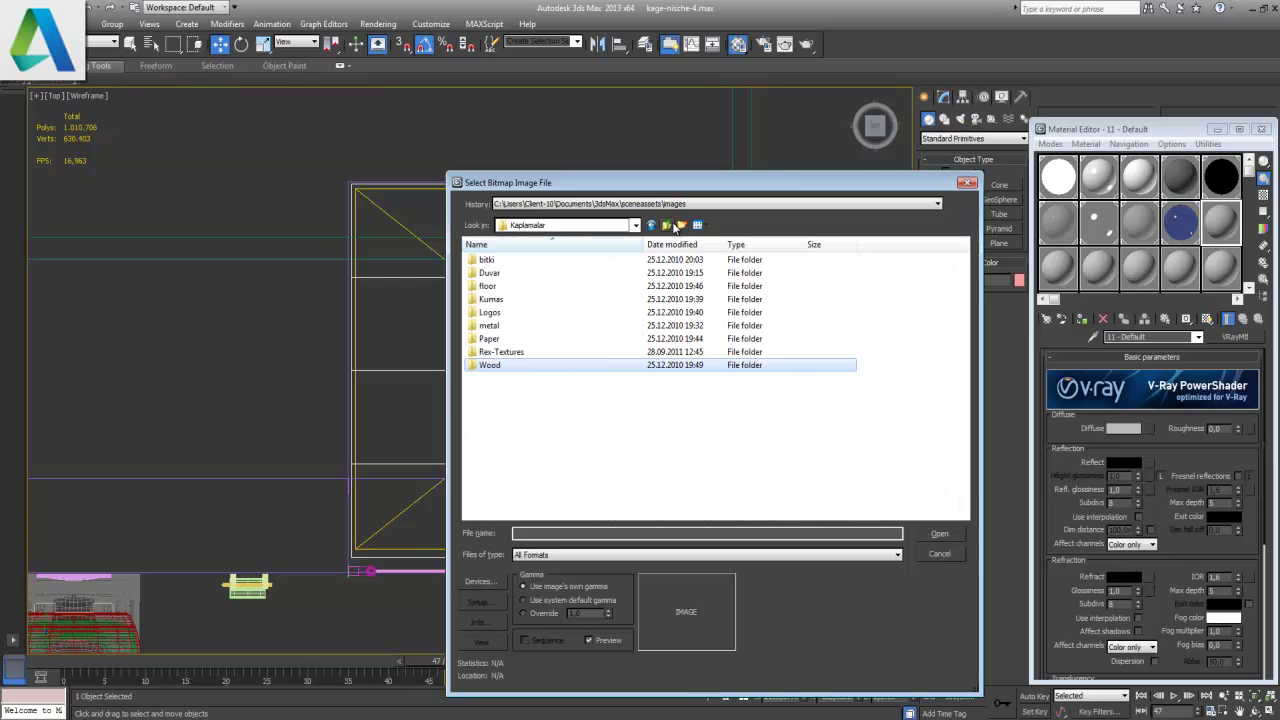
{"action": "double_click", "coordinate": [564, 367]}
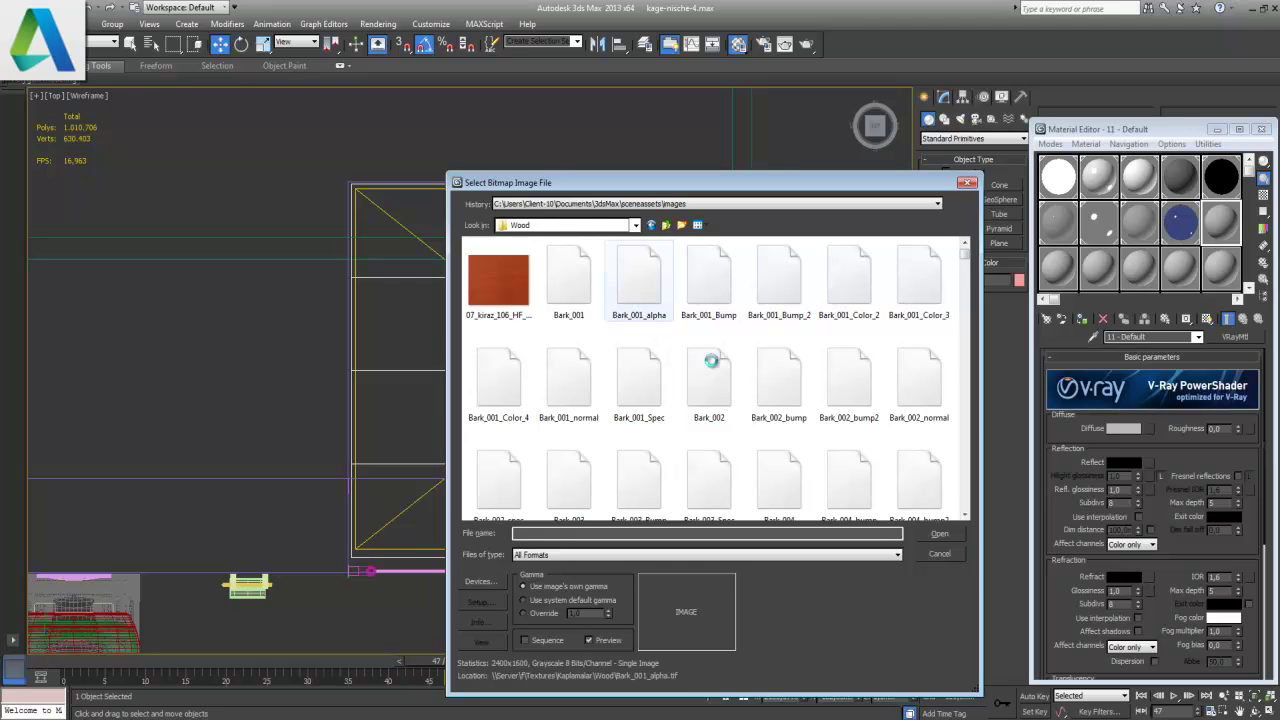
{"action": "left_click", "coordinate": [670, 267]}
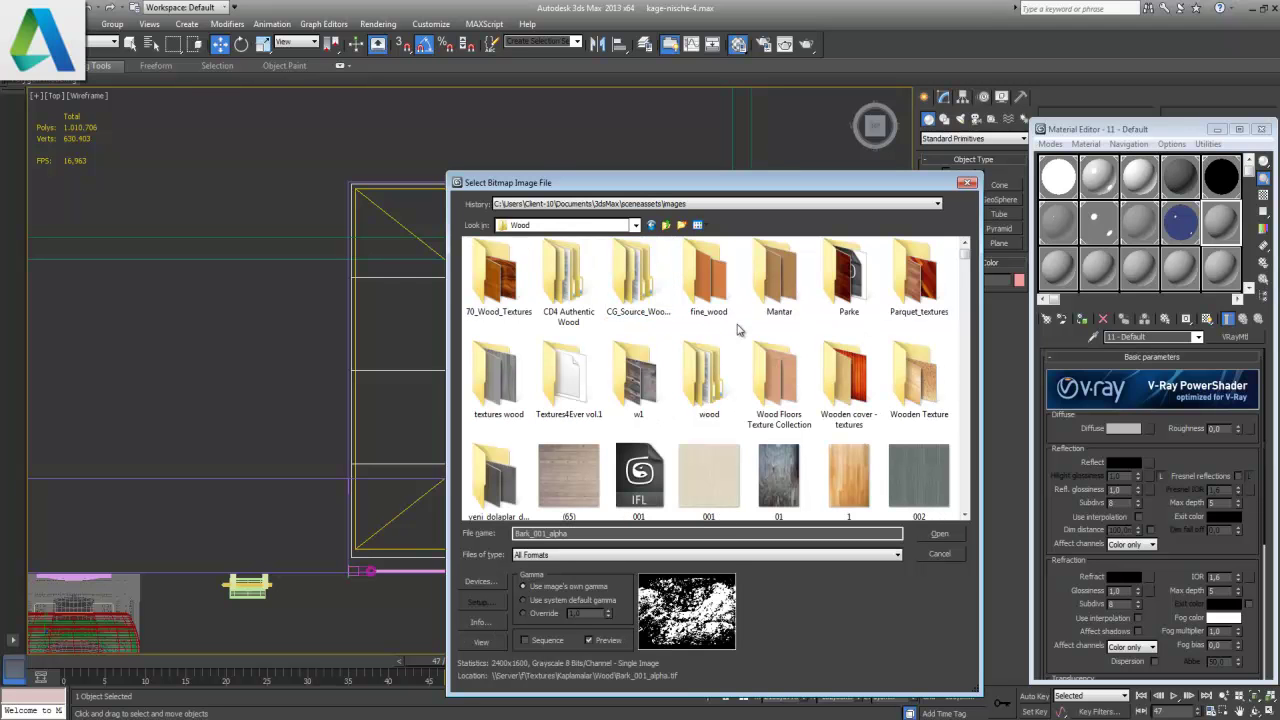
- Preview the Parke folder as large icons, then go back to Wood
{"action": "double_click", "coordinate": [849, 275]}
{"action": "right_click", "coordinate": [652, 409]}
{"action": "mouse_move", "coordinate": [684, 431]}
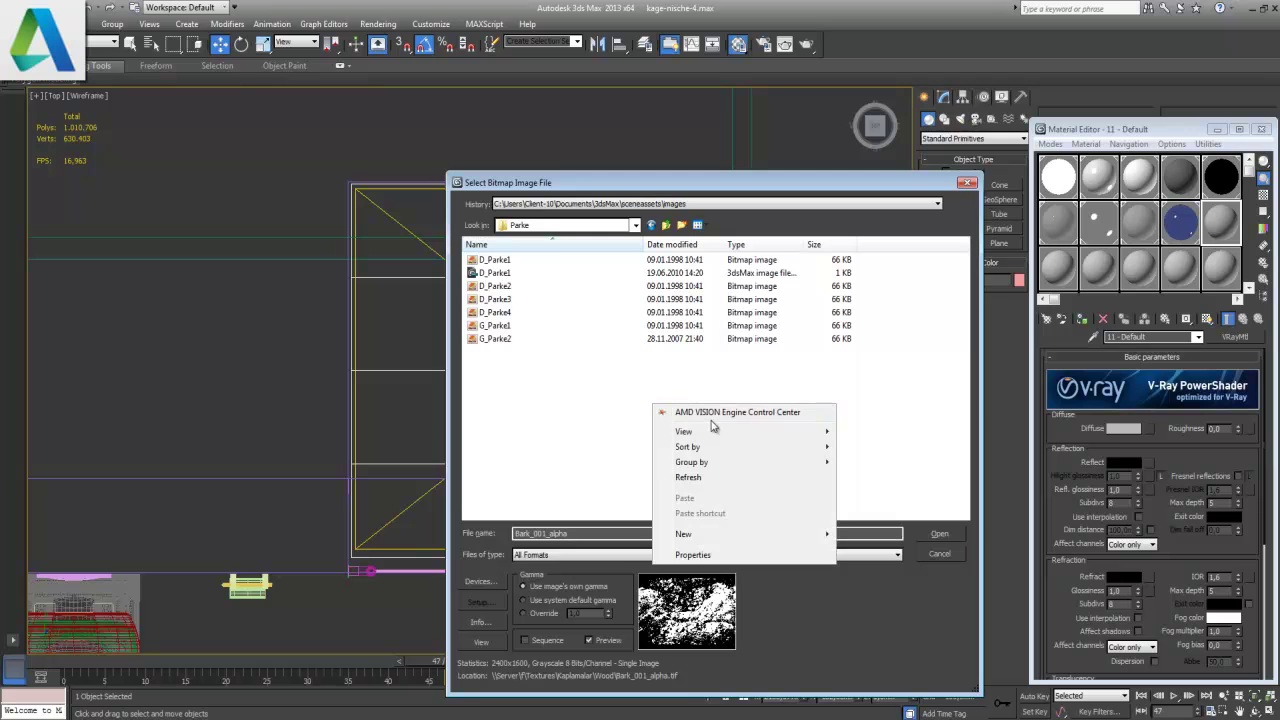
{"action": "left_click", "coordinate": [845, 449]}
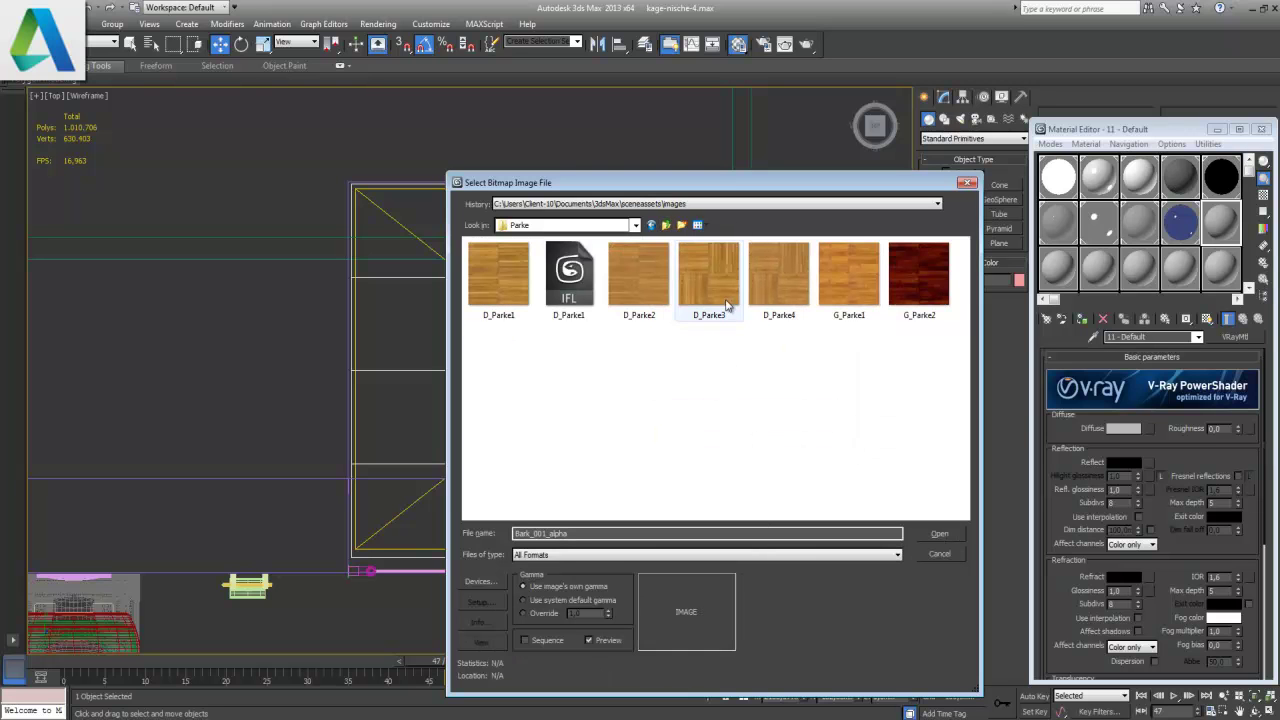
{"action": "left_click", "coordinate": [667, 225]}
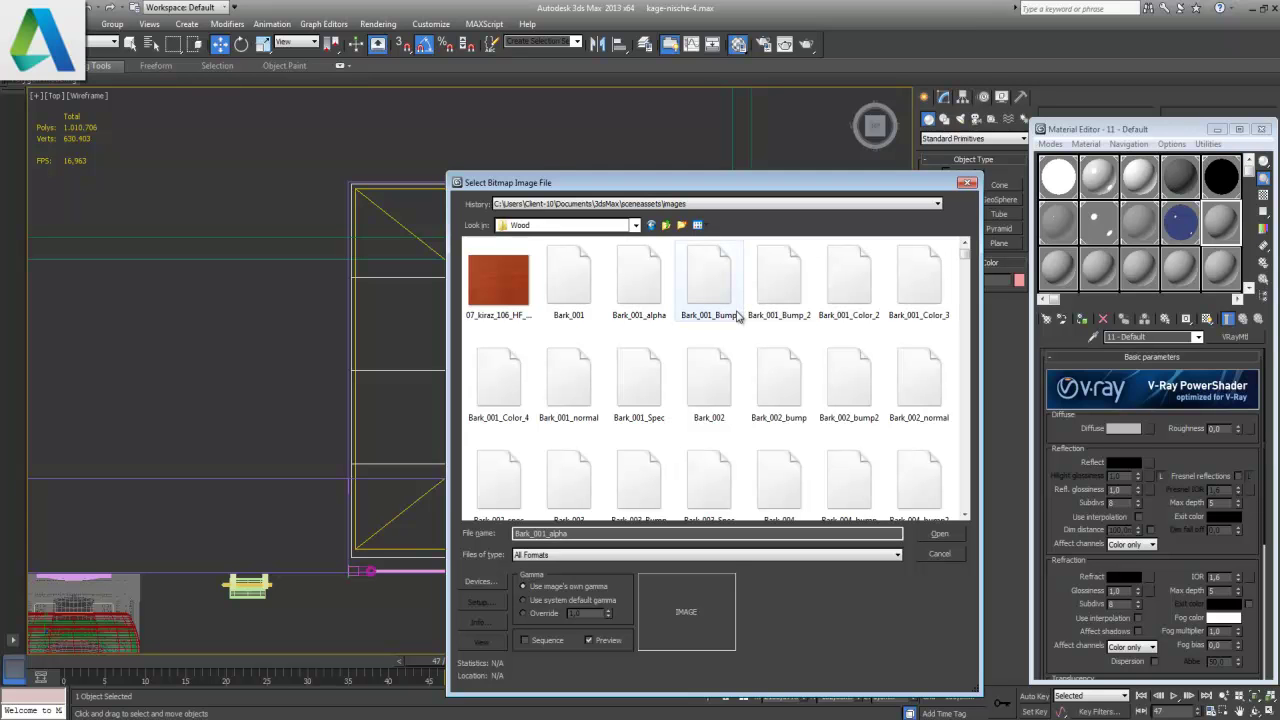
{"action": "scroll", "coordinate": [738, 317], "scroll_direction": "down", "scroll_amount": 3}
{"action": "scroll", "coordinate": [737, 314], "scroll_direction": "down", "scroll_amount": 3}
{"action": "scroll", "coordinate": [735, 311], "scroll_direction": "down", "scroll_amount": 2}
{"action": "scroll", "coordinate": [733, 308], "scroll_direction": "down", "scroll_amount": 3}
{"action": "scroll", "coordinate": [733, 307], "scroll_direction": "up", "scroll_amount": 10}
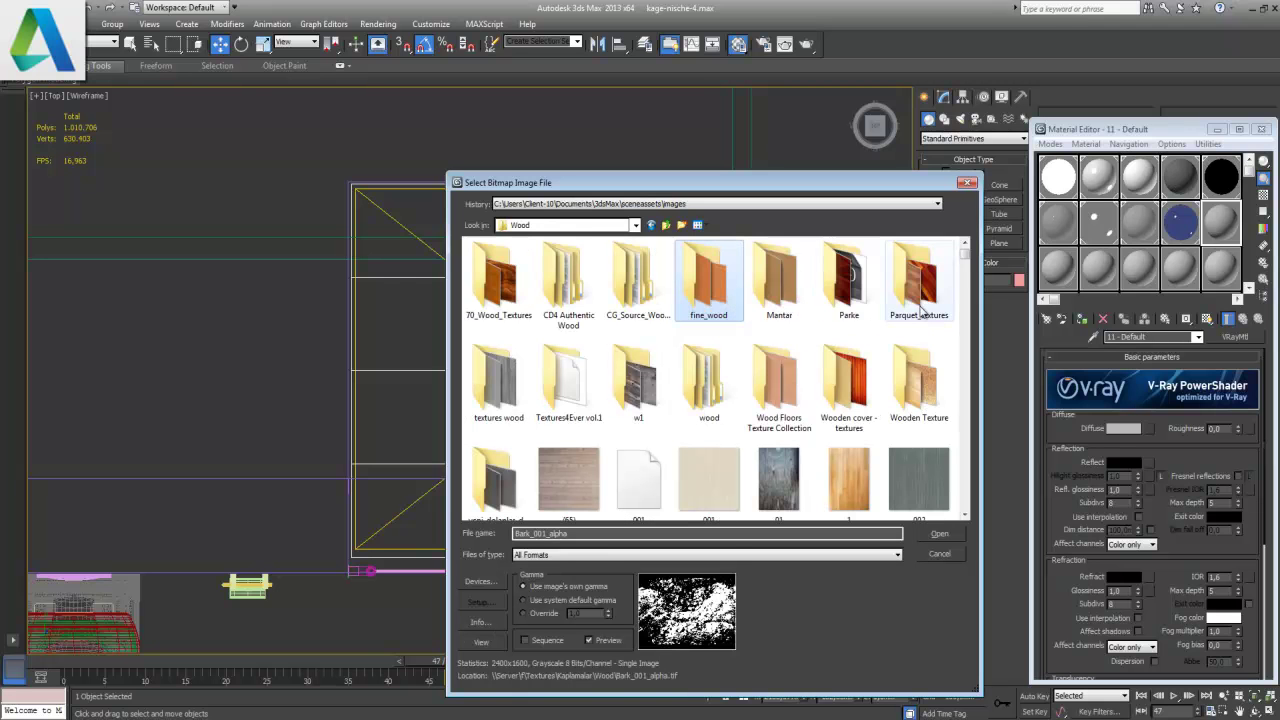
- Load 5.jpg from Parquet_textures as the material's diffuse bitmap
{"action": "double_click", "coordinate": [921, 312]}
{"action": "right_click", "coordinate": [579, 394]}
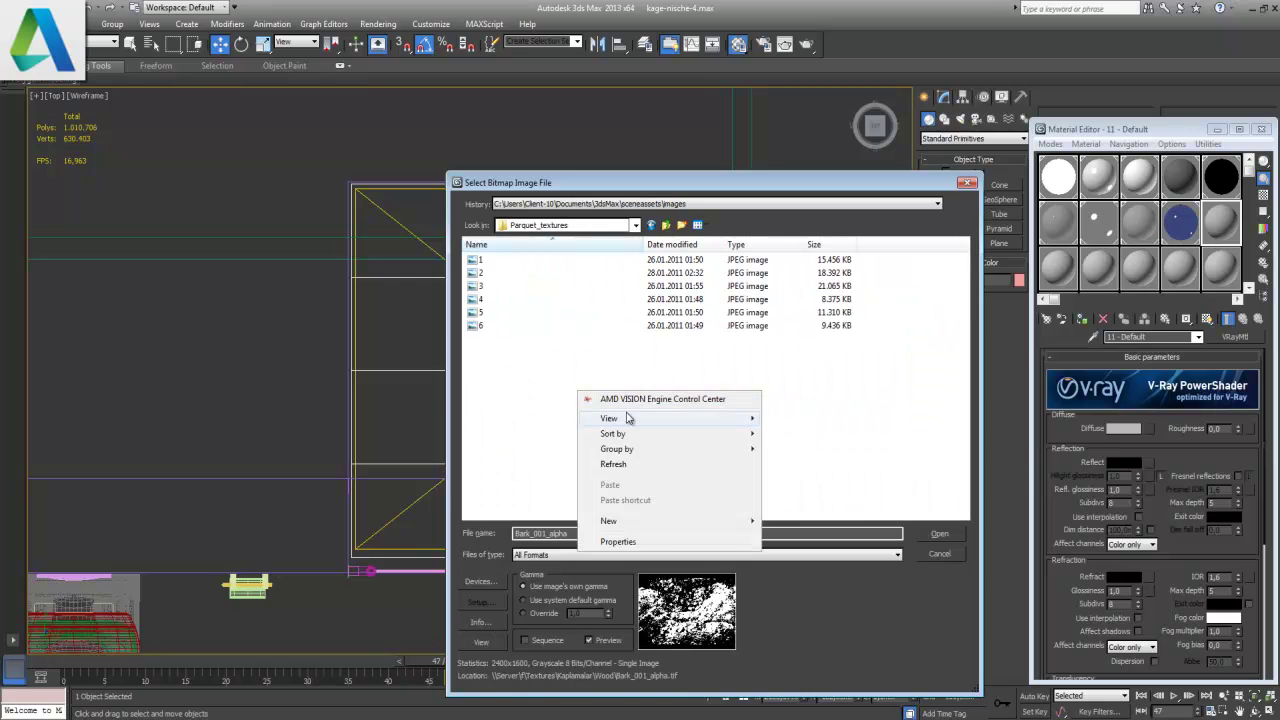
{"action": "mouse_move", "coordinate": [609, 418]}
{"action": "left_click", "coordinate": [825, 434]}
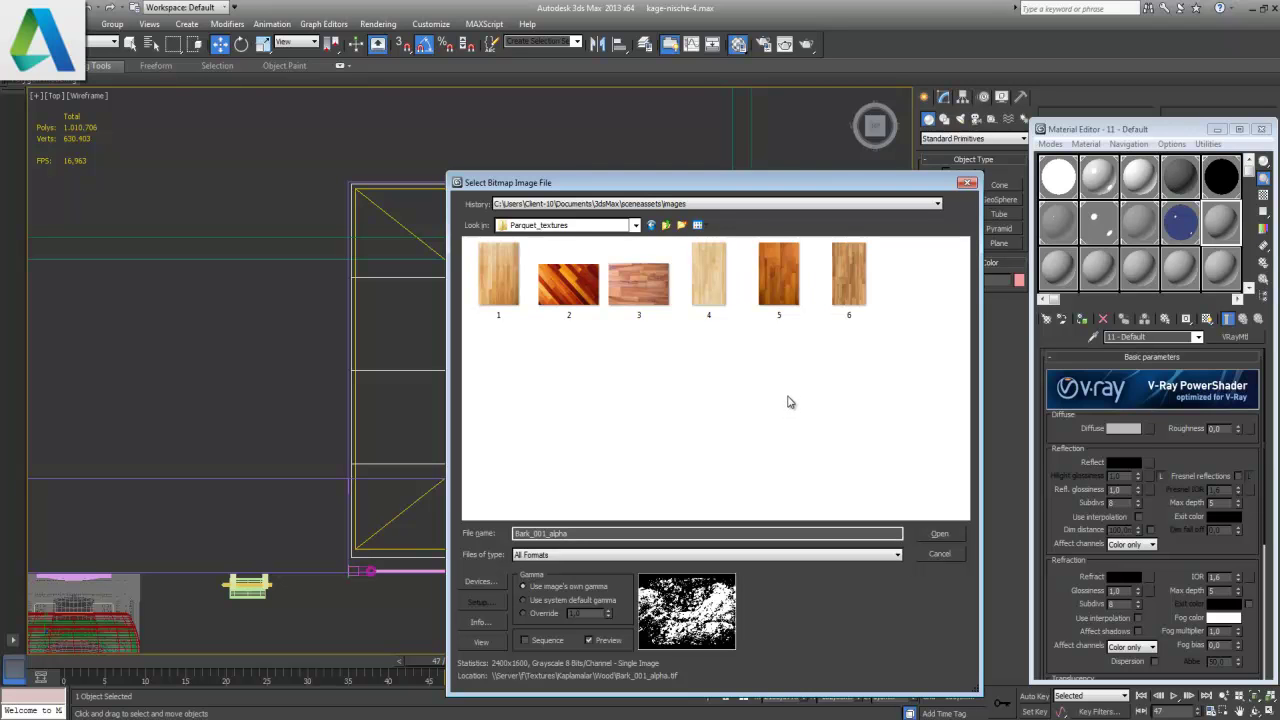
{"action": "left_click", "coordinate": [779, 275]}
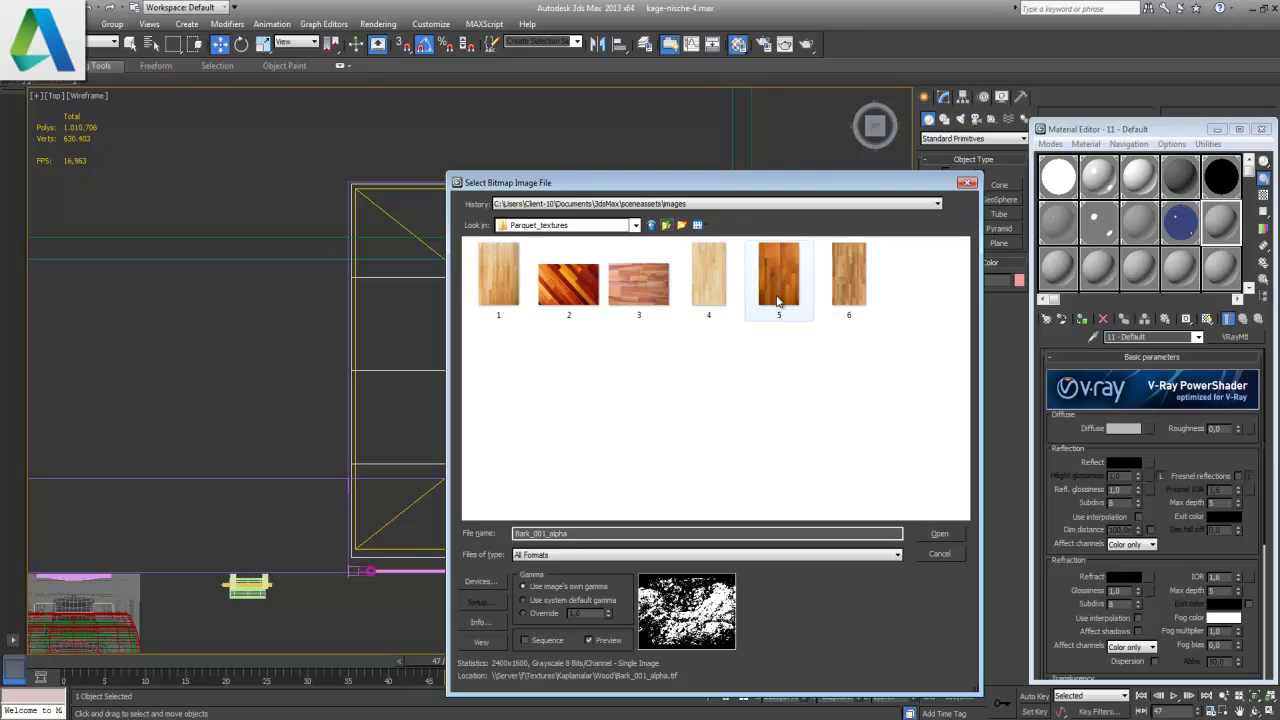
{"action": "left_click", "coordinate": [938, 534]}
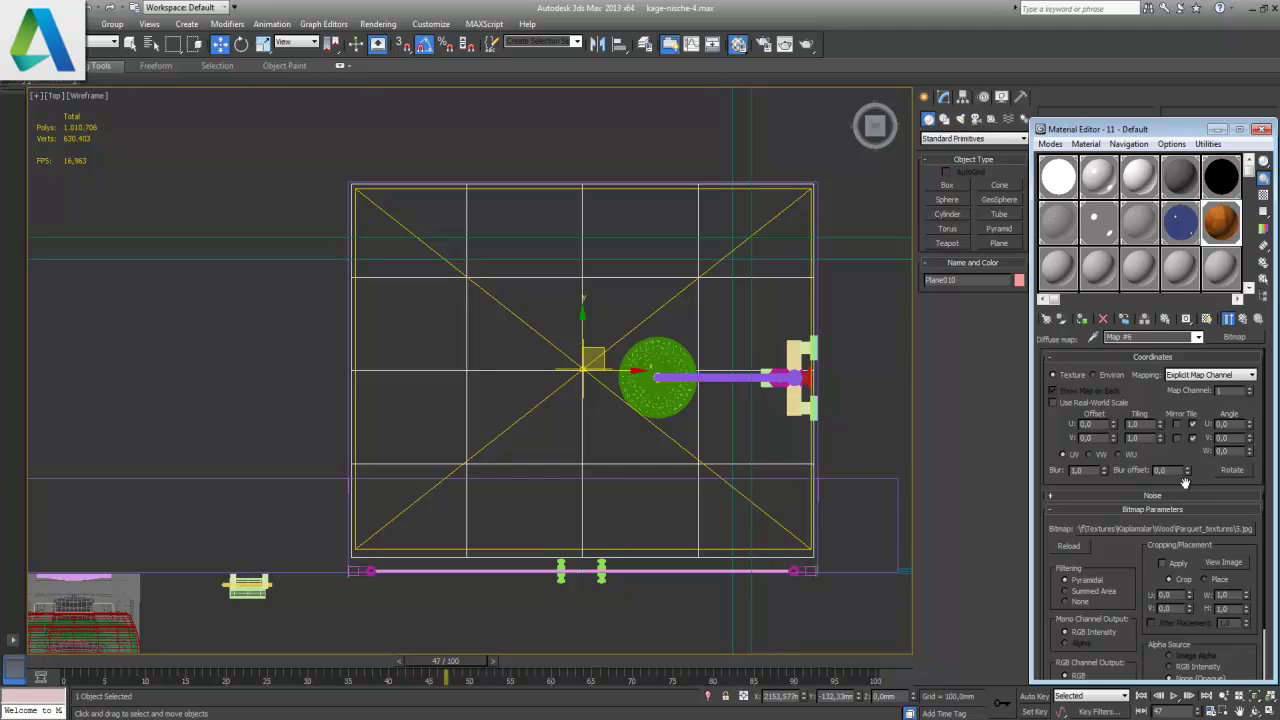
- Raise the shower floor plate Plane010 about 12.5 mm in the Front view
{"action": "key", "text": "alt+w"}
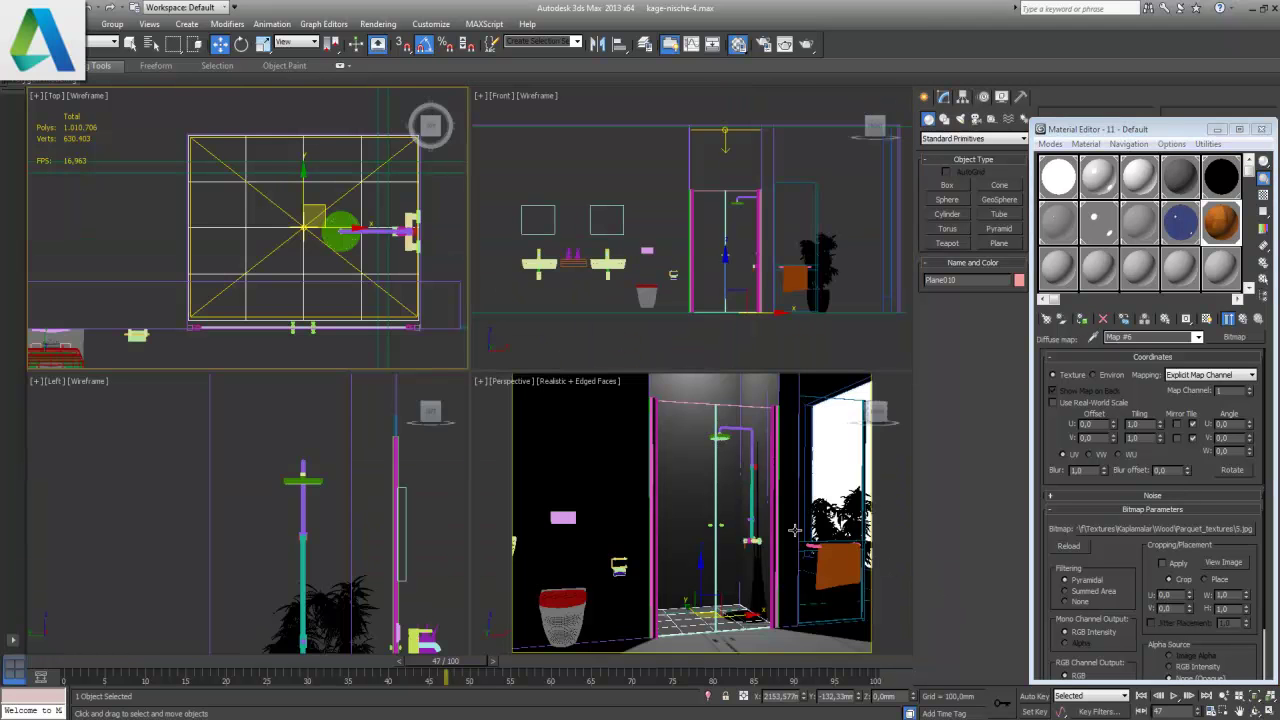
{"action": "left_click", "coordinate": [772, 313]}
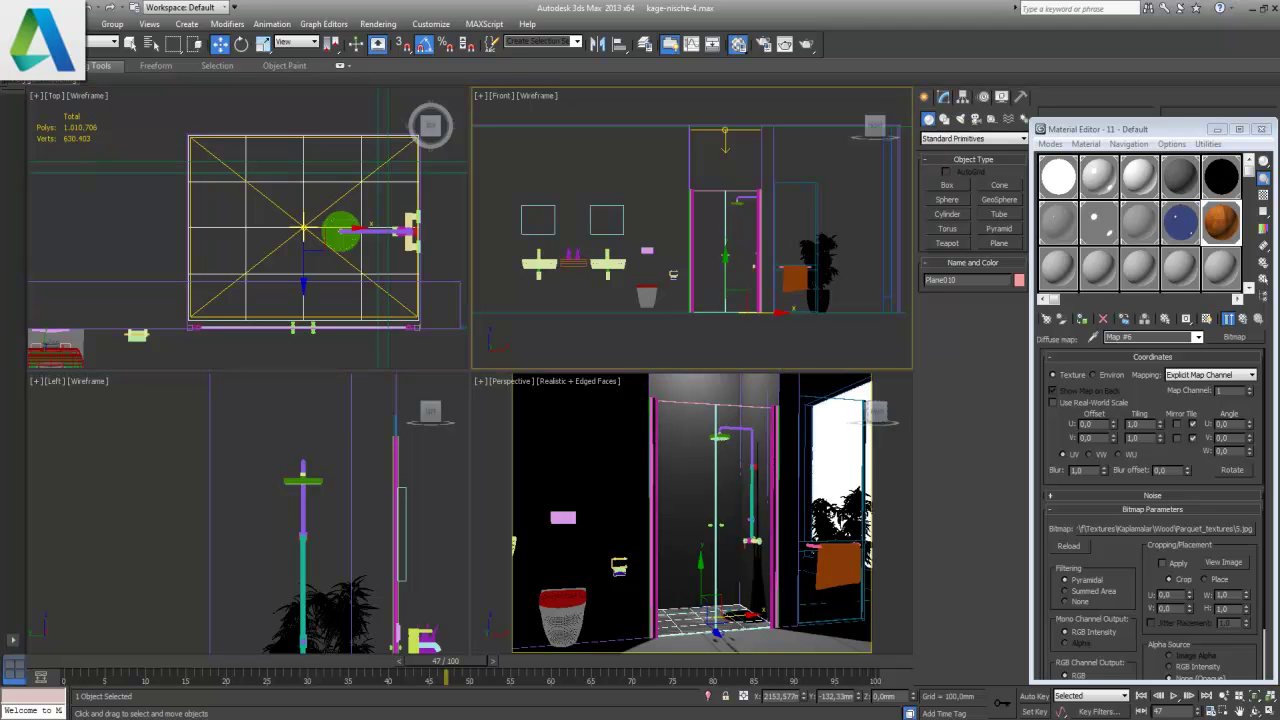
{"action": "left_click", "coordinate": [1262, 711]}
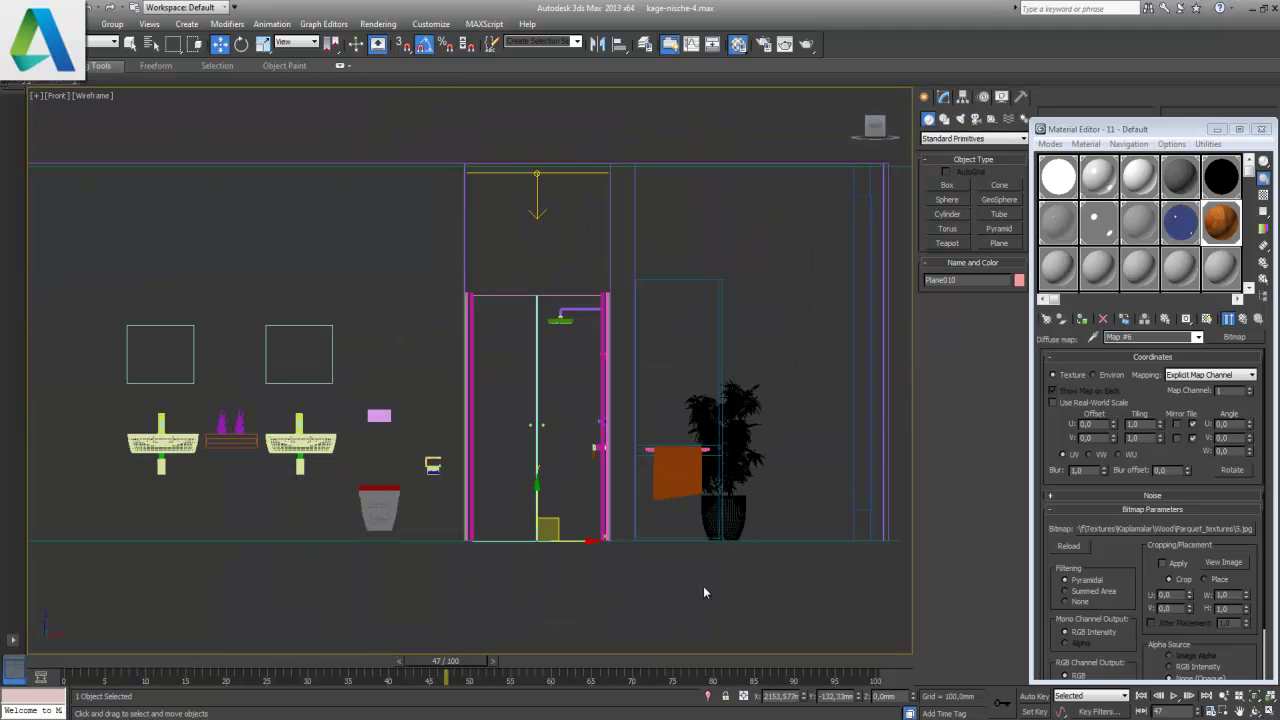
{"action": "scroll", "coordinate": [724, 548], "scroll_direction": "up", "scroll_amount": 5}
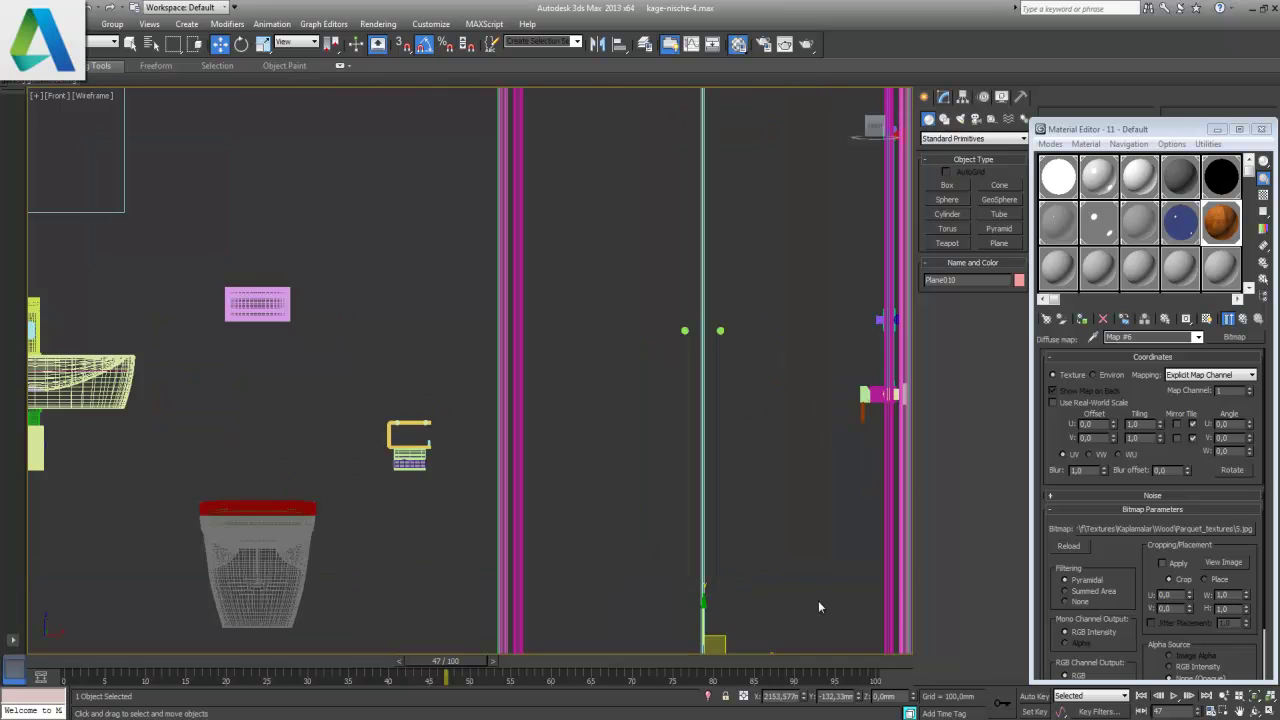
{"action": "middle_click_drag", "start_coordinate": [820, 586], "coordinate": [763, 534]}
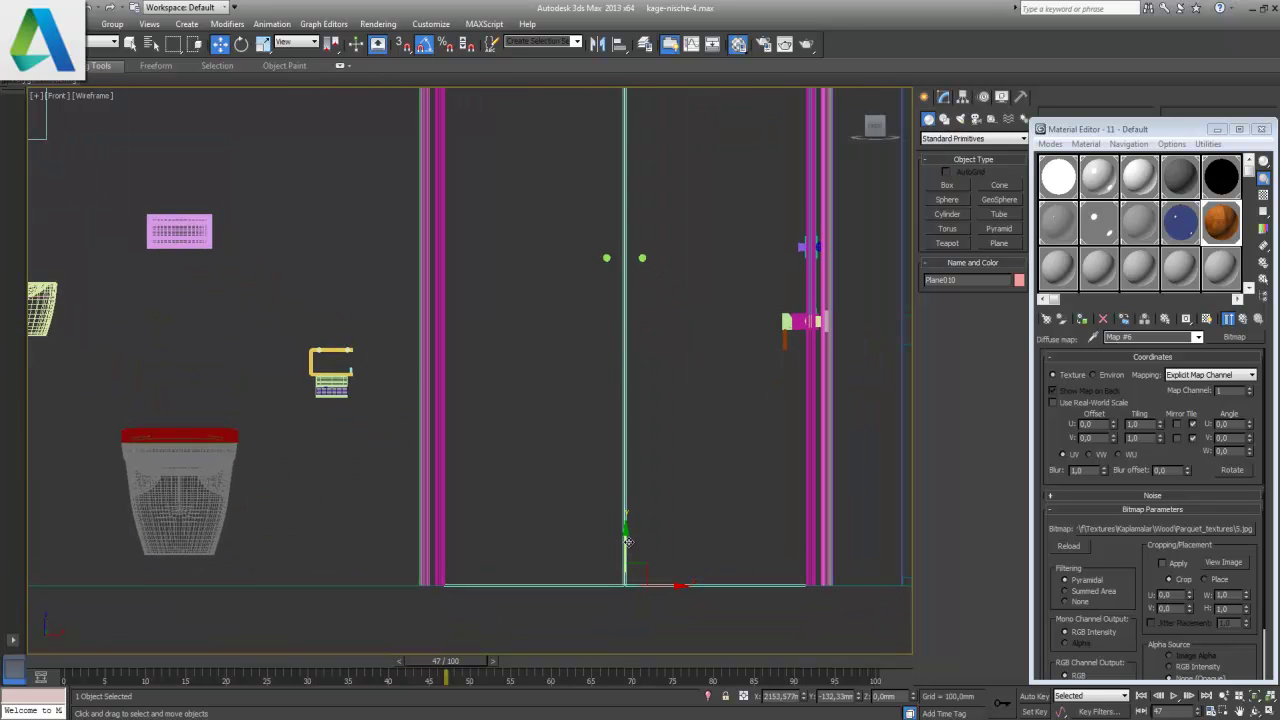
{"action": "left_click_drag", "start_coordinate": [626, 539], "coordinate": [628, 536]}
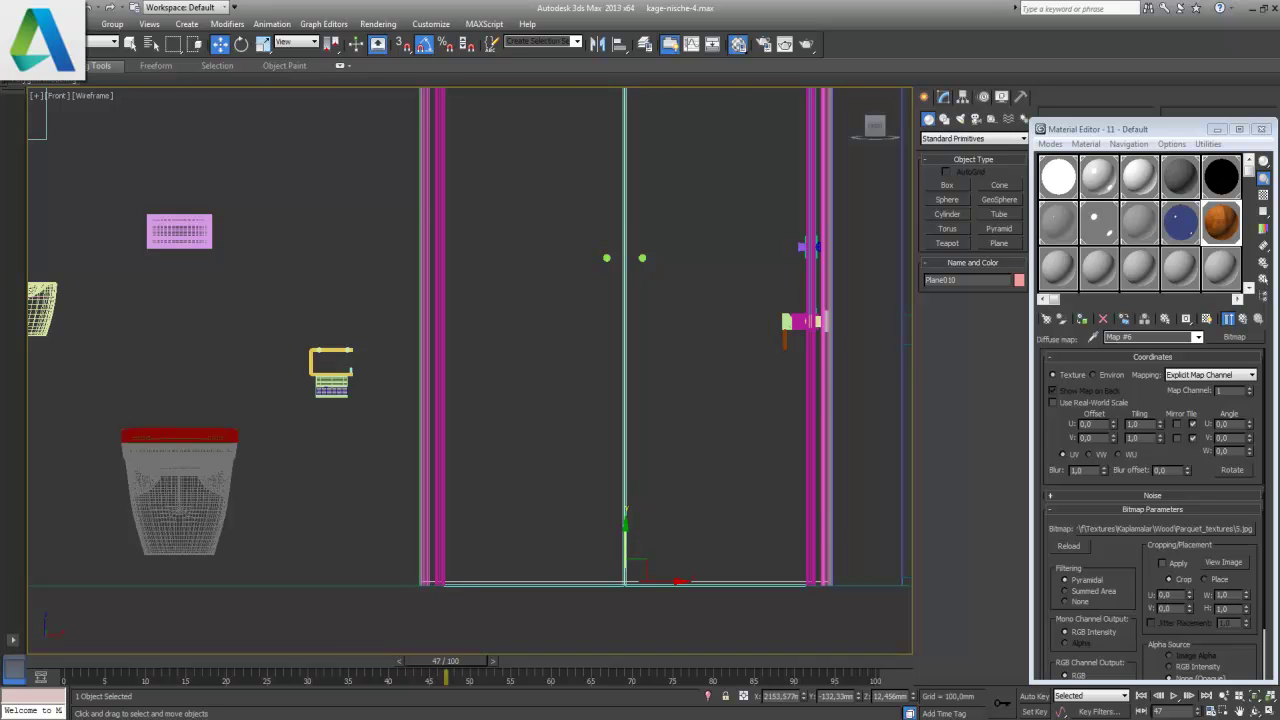
{"action": "left_click", "coordinate": [1268, 709]}
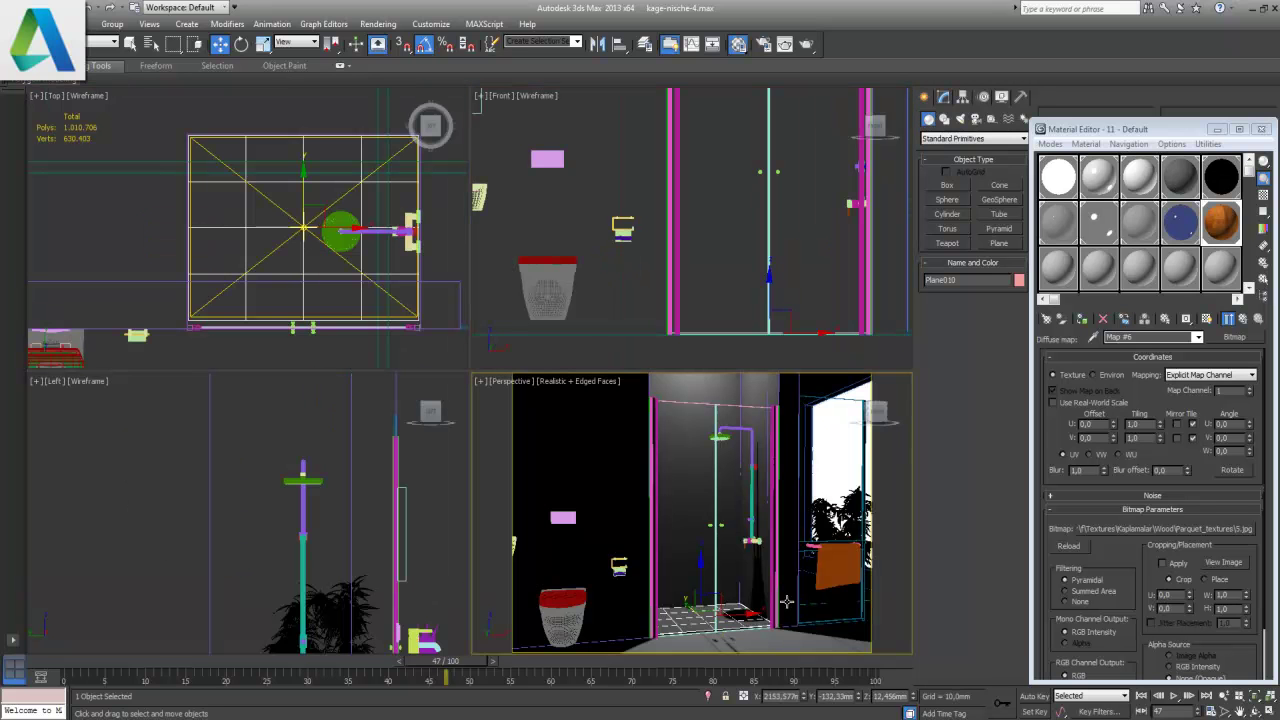
{"action": "left_click", "coordinate": [1268, 709]}
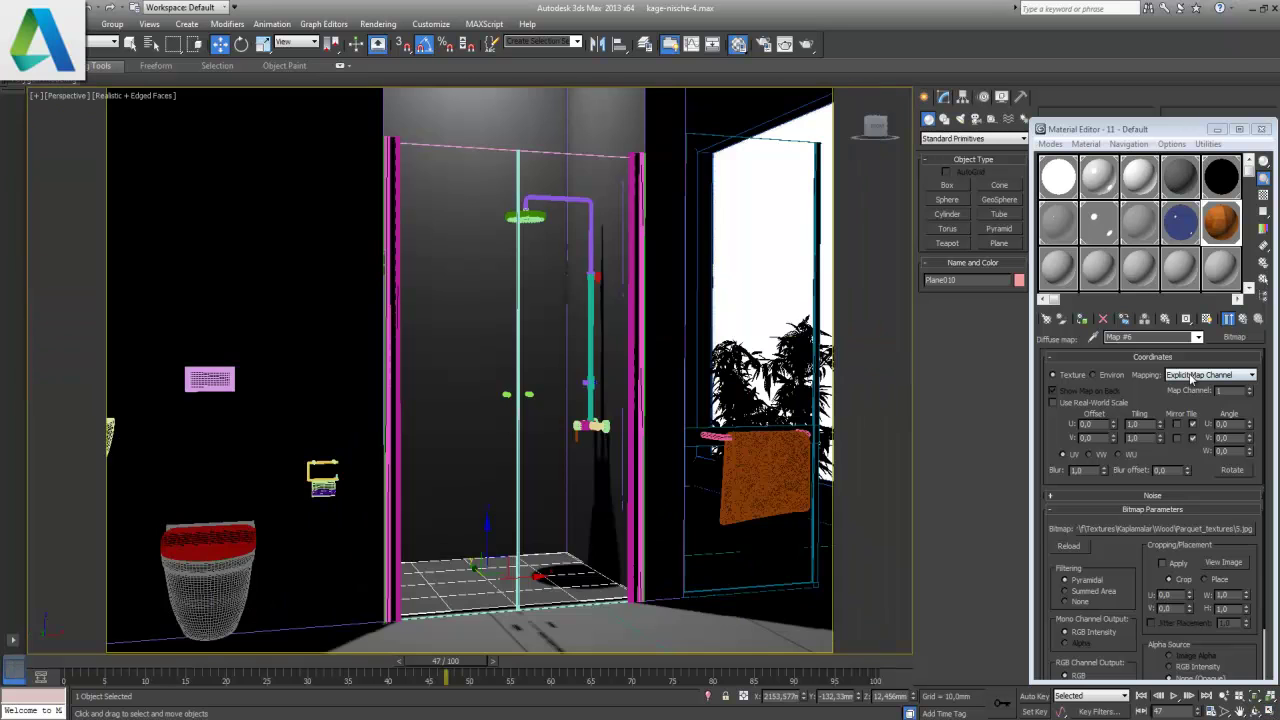
- Show the parquet material shaded on the shower floor in the viewport
{"action": "left_click", "coordinate": [1240, 319]}
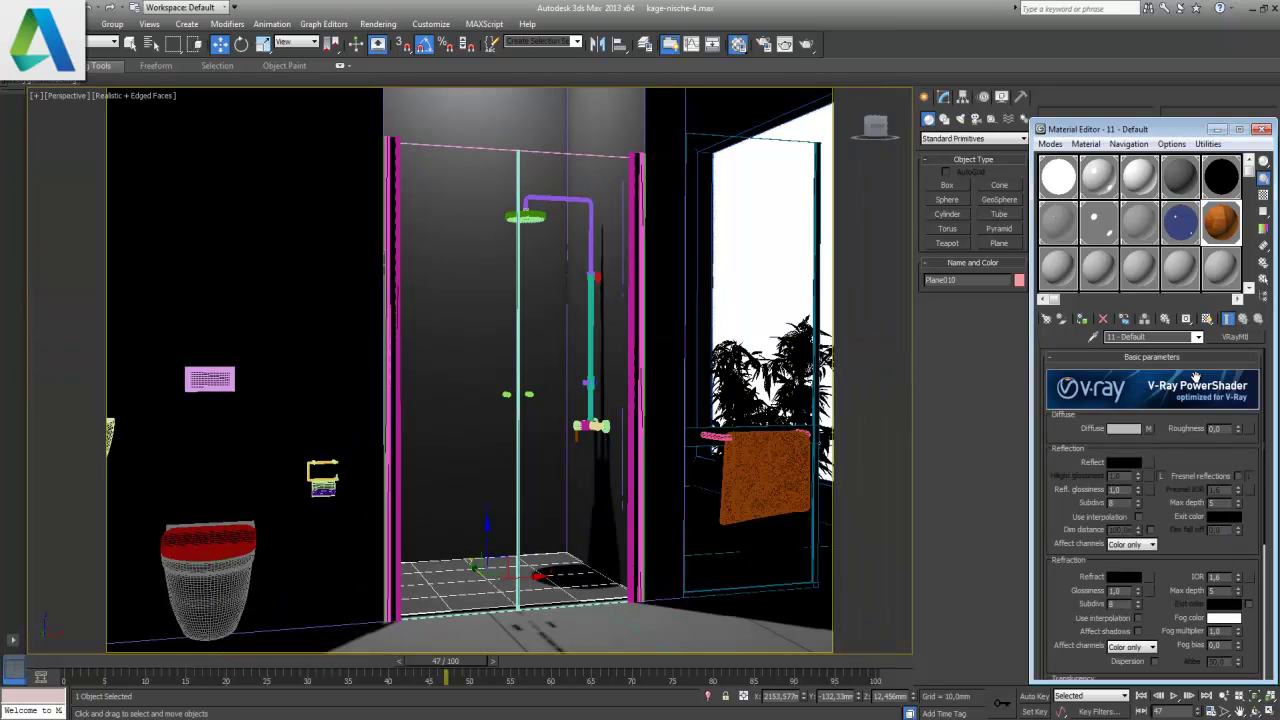
{"action": "left_click", "coordinate": [1207, 318]}
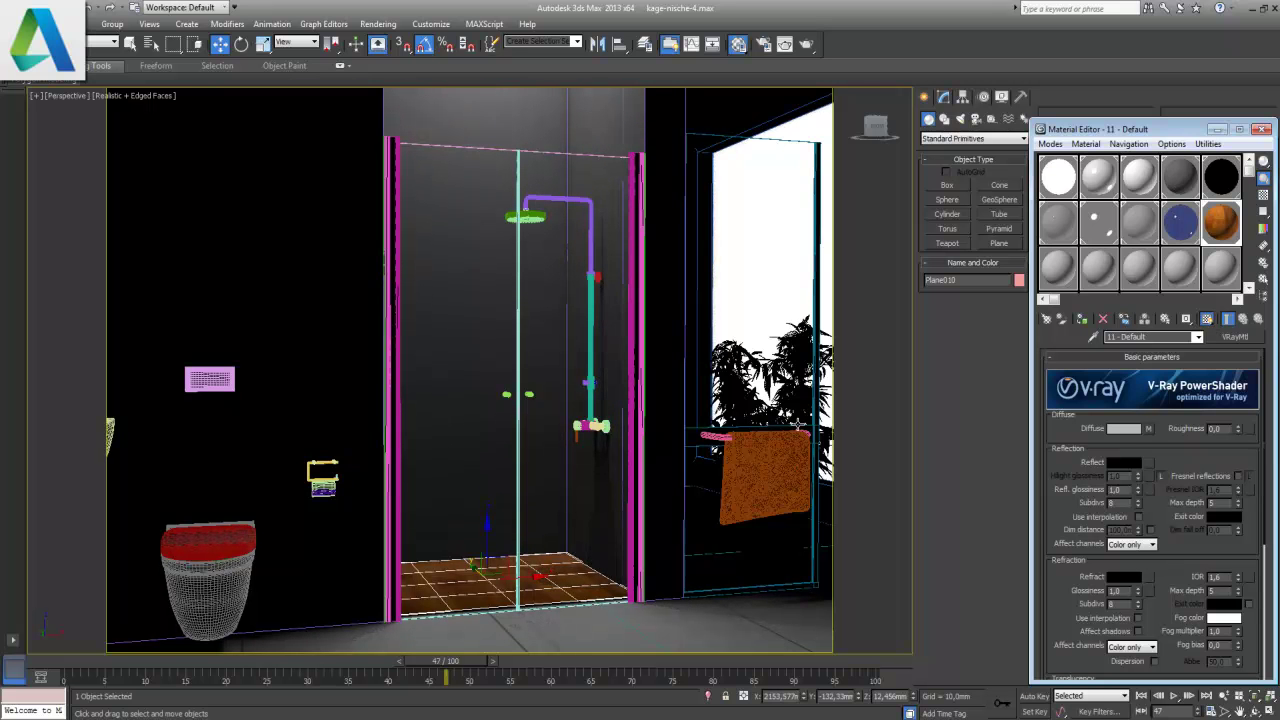
{"action": "middle_click_drag", "start_coordinate": [614, 460], "coordinate": [614, 478], "text": "alt"}
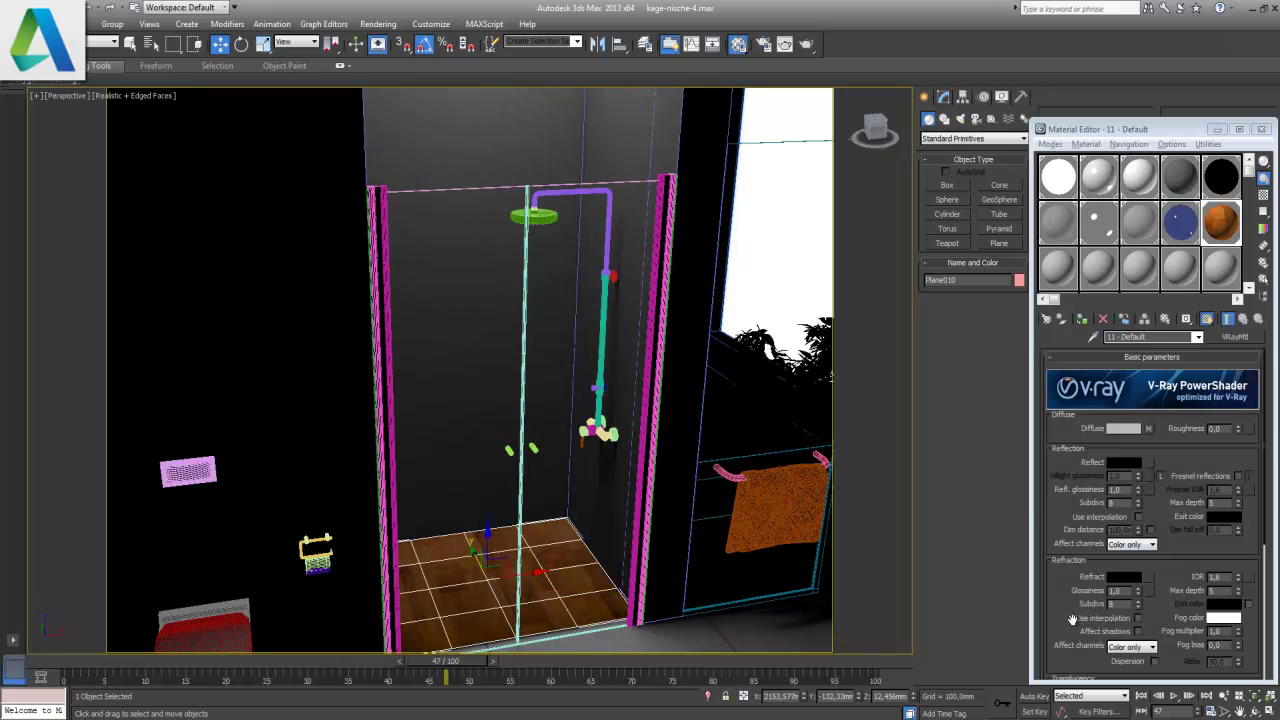
{"action": "left_click_drag", "start_coordinate": [1064, 601], "coordinate": [1062, 592]}
{"action": "scroll", "coordinate": [1135, 480], "scroll_direction": "down", "scroll_amount": 2}
{"action": "scroll", "coordinate": [1177, 531], "scroll_direction": "down", "scroll_amount": 2}
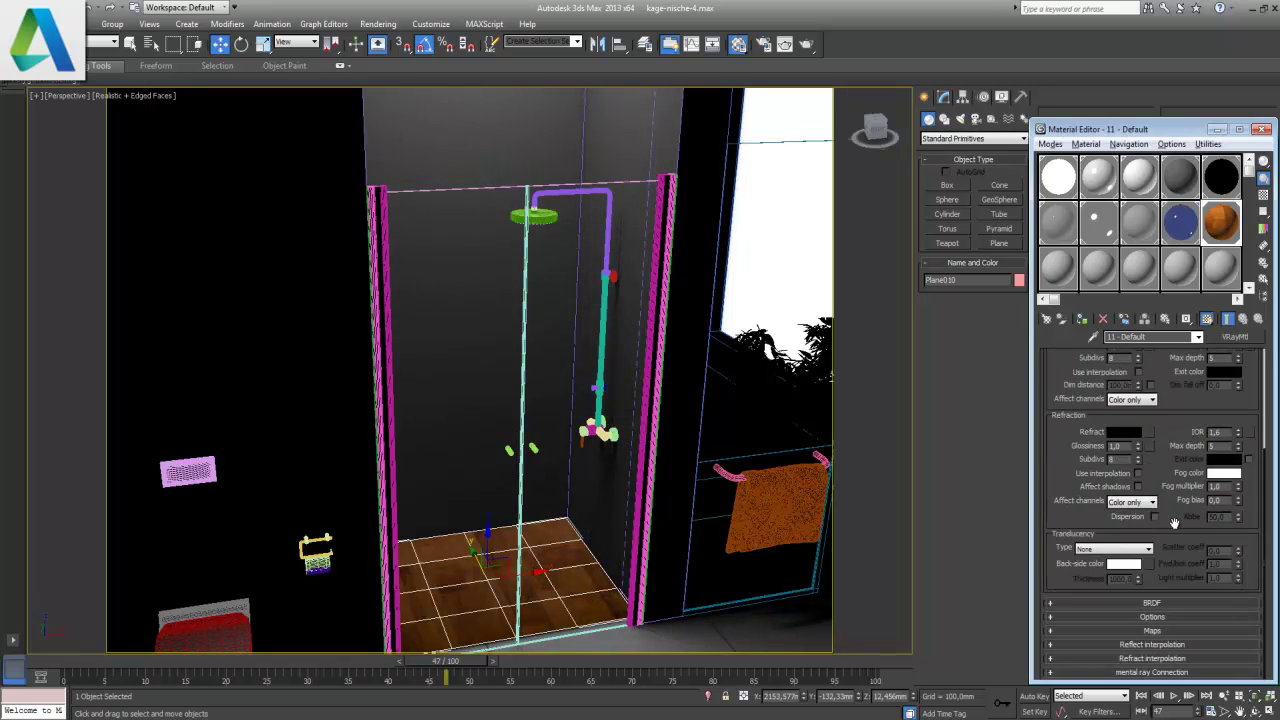
- Set the diffuse bitmap's U tiling to 4 and start a V-Ray test render
{"action": "left_click", "coordinate": [1155, 632]}
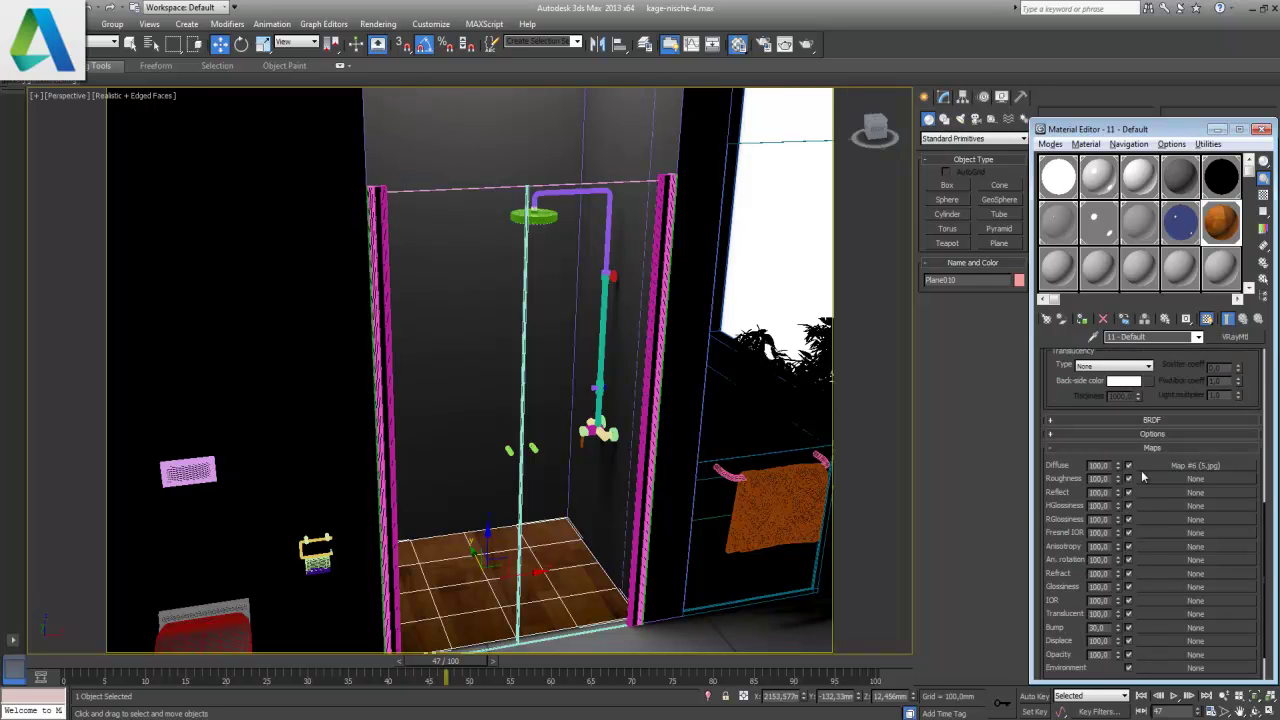
{"action": "left_click", "coordinate": [1188, 466]}
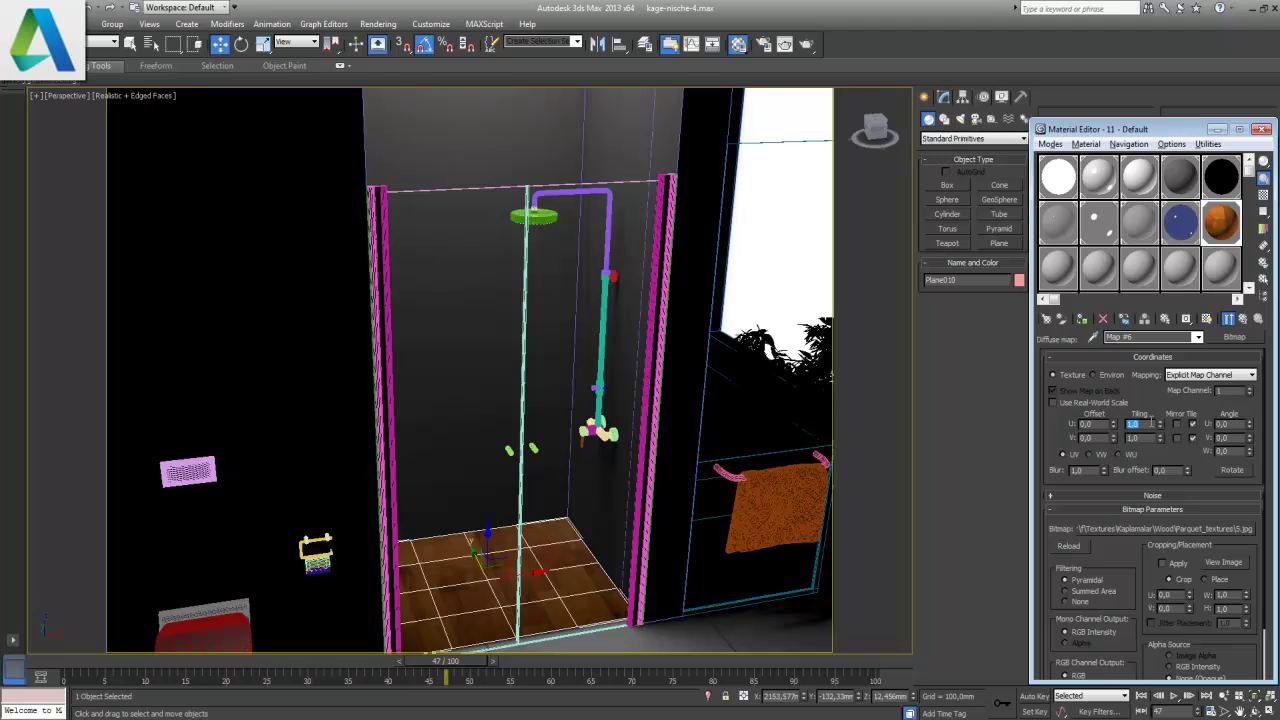
{"action": "type", "text": "5"}
{"action": "key", "text": "Return"}
{"action": "type", "text": "4"}
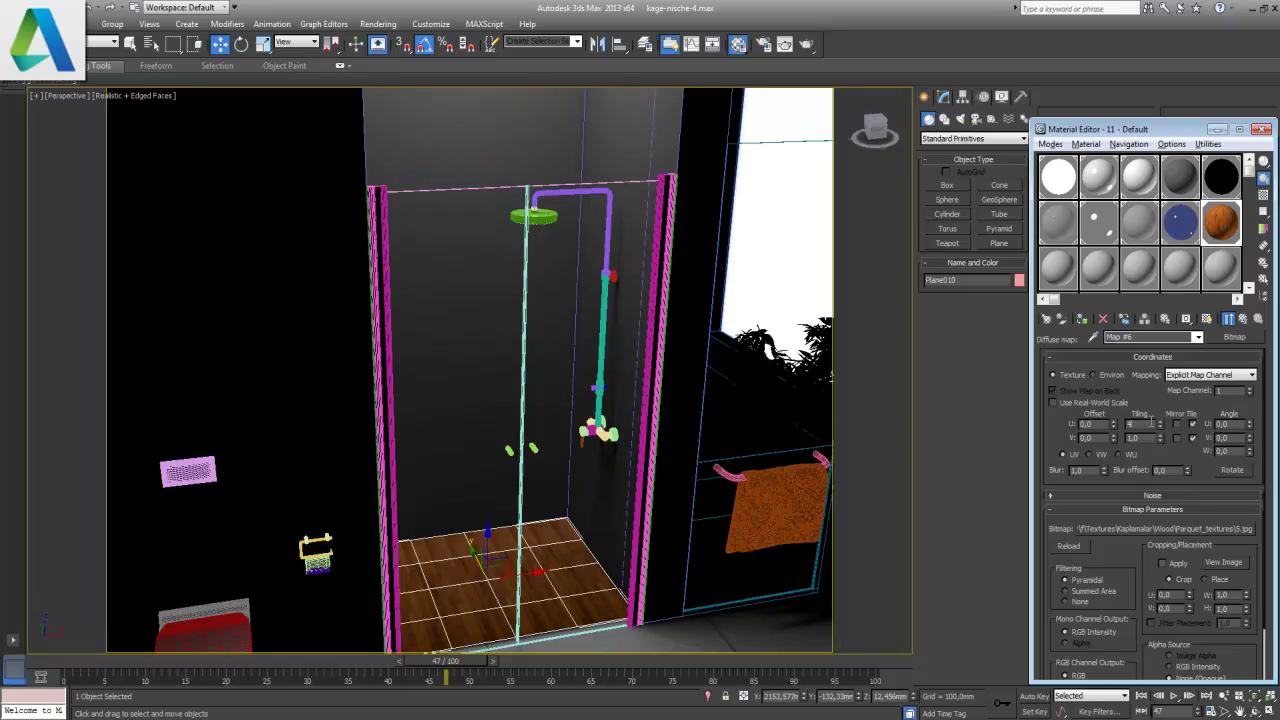
{"action": "key", "text": "Return"}
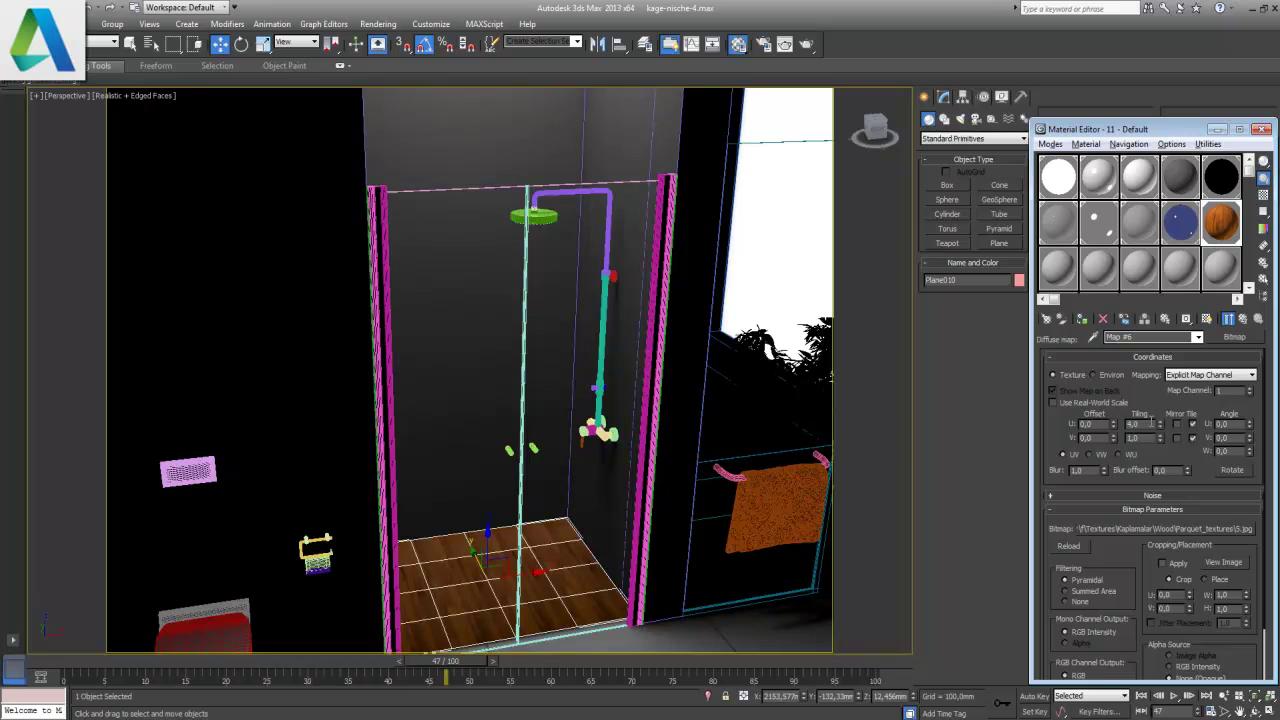
{"action": "key", "text": "shift+q"}
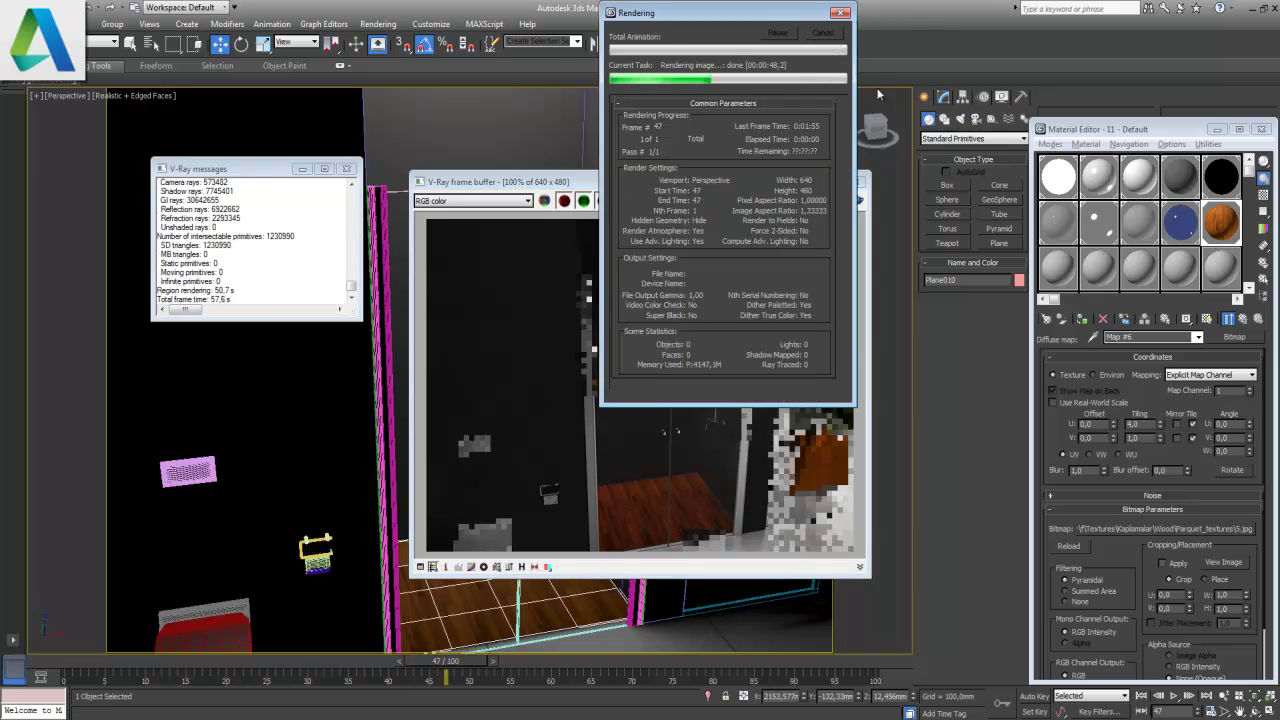
- Set the wooden floor VRayMtl Reflect colour to RGB 25, 25, 25 and re-render the view
{"action": "left_click", "coordinate": [1245, 318]}
{"action": "scroll", "coordinate": [1150, 470], "scroll_direction": "down", "scroll_amount": 5}
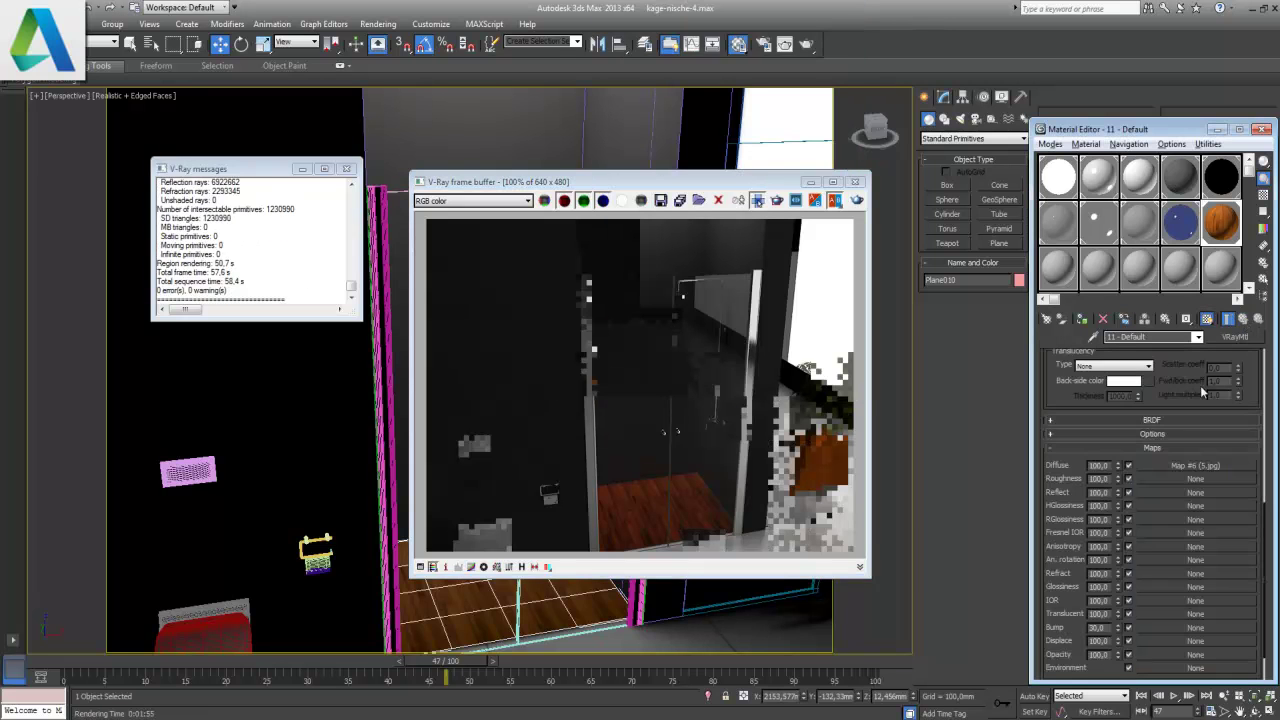
{"action": "scroll", "coordinate": [1057, 596], "scroll_direction": "down", "scroll_amount": 2}
{"action": "scroll", "coordinate": [1057, 596], "scroll_direction": "up", "scroll_amount": 5}
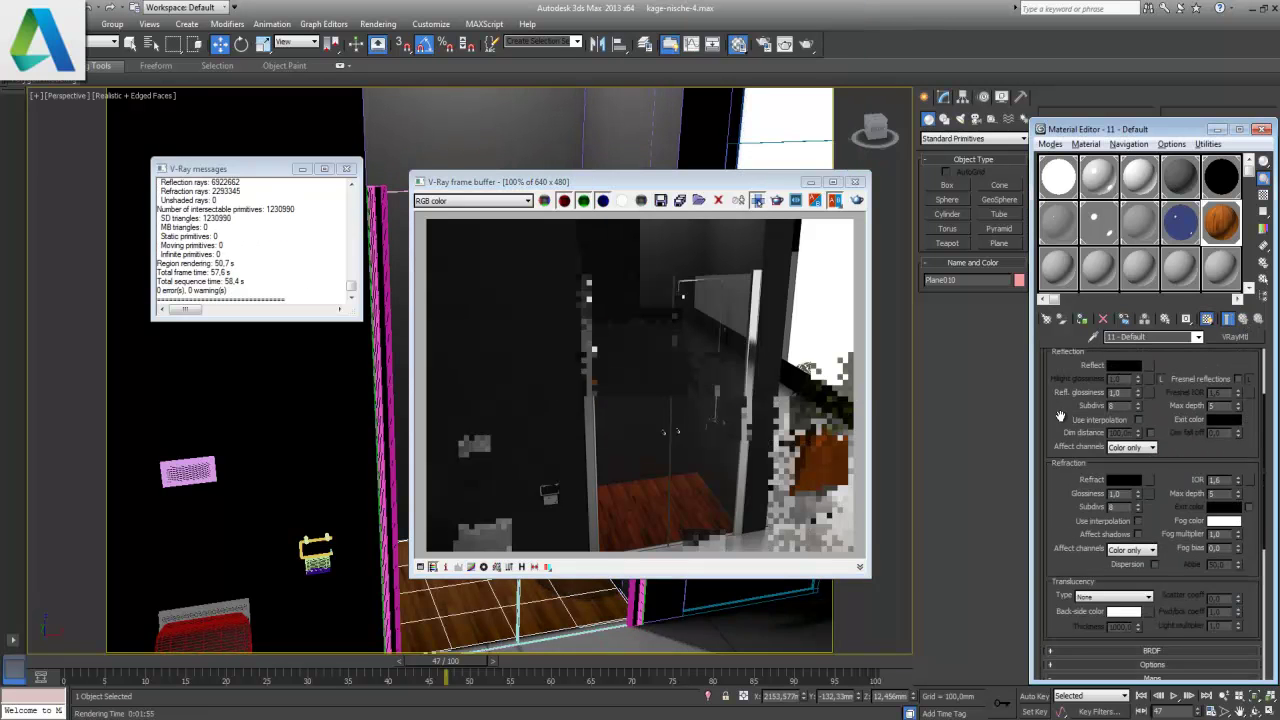
{"action": "scroll", "coordinate": [1062, 445], "scroll_direction": "up", "scroll_amount": 5}
{"action": "left_click", "coordinate": [1133, 466]}
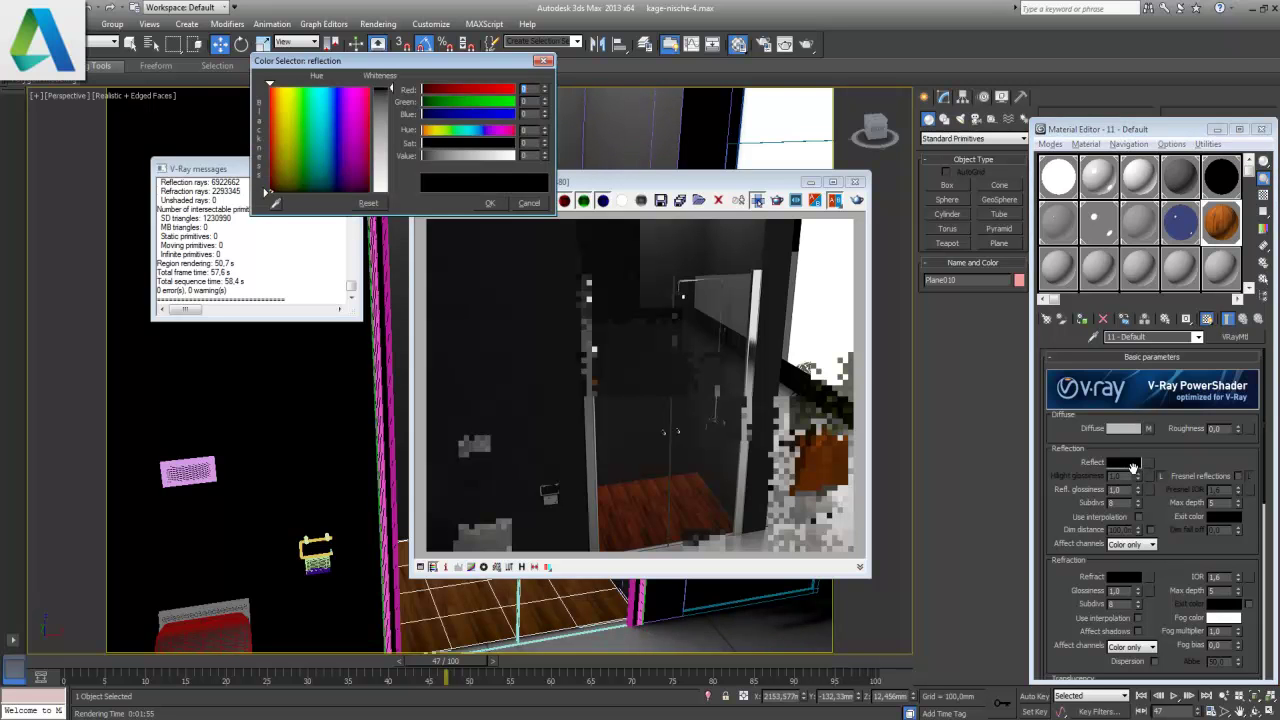
{"action": "type", "text": "25"}
{"action": "key", "text": "Tab"}
{"action": "type", "text": "25"}
{"action": "key", "text": "Tab"}
{"action": "type", "text": "25"}
{"action": "key", "text": "Return"}
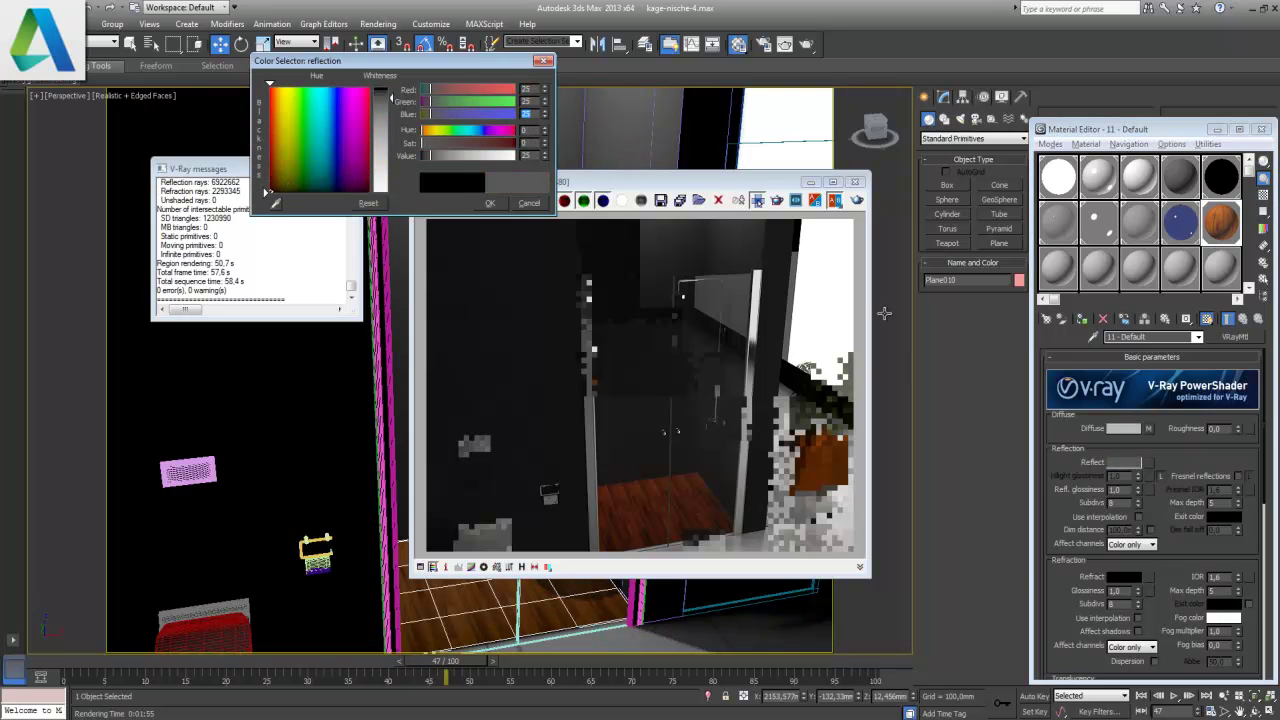
{"action": "left_click", "coordinate": [490, 203]}
{"action": "type", "text": "0,8"}
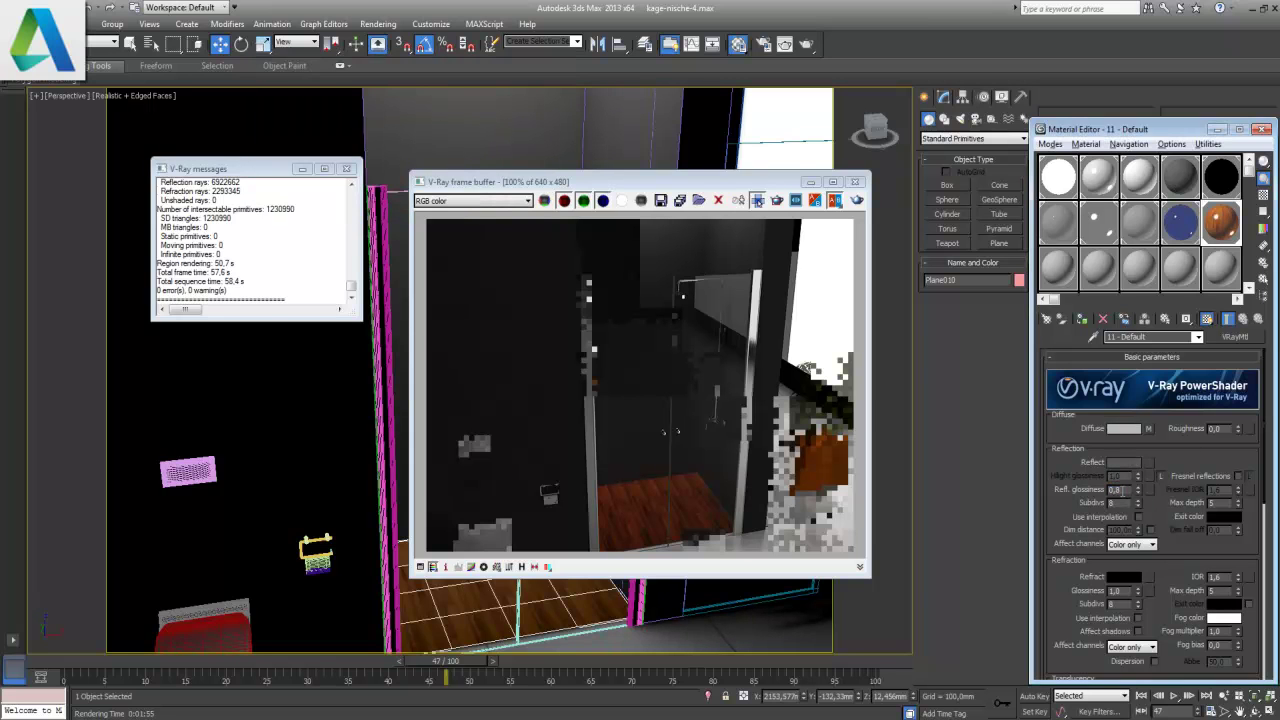
{"action": "left_click", "coordinate": [856, 200]}
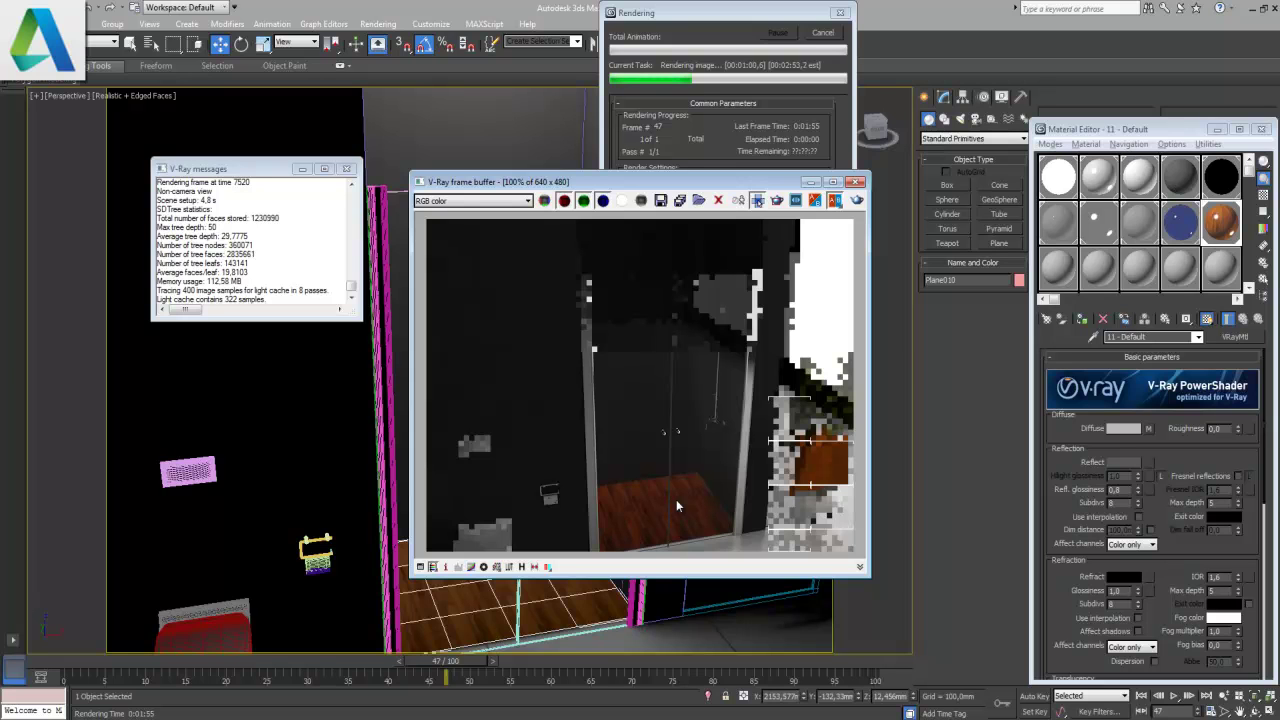
- Stop the running render and change the glass refraction fog colour to pure white
{"action": "left_click", "coordinate": [820, 34]}
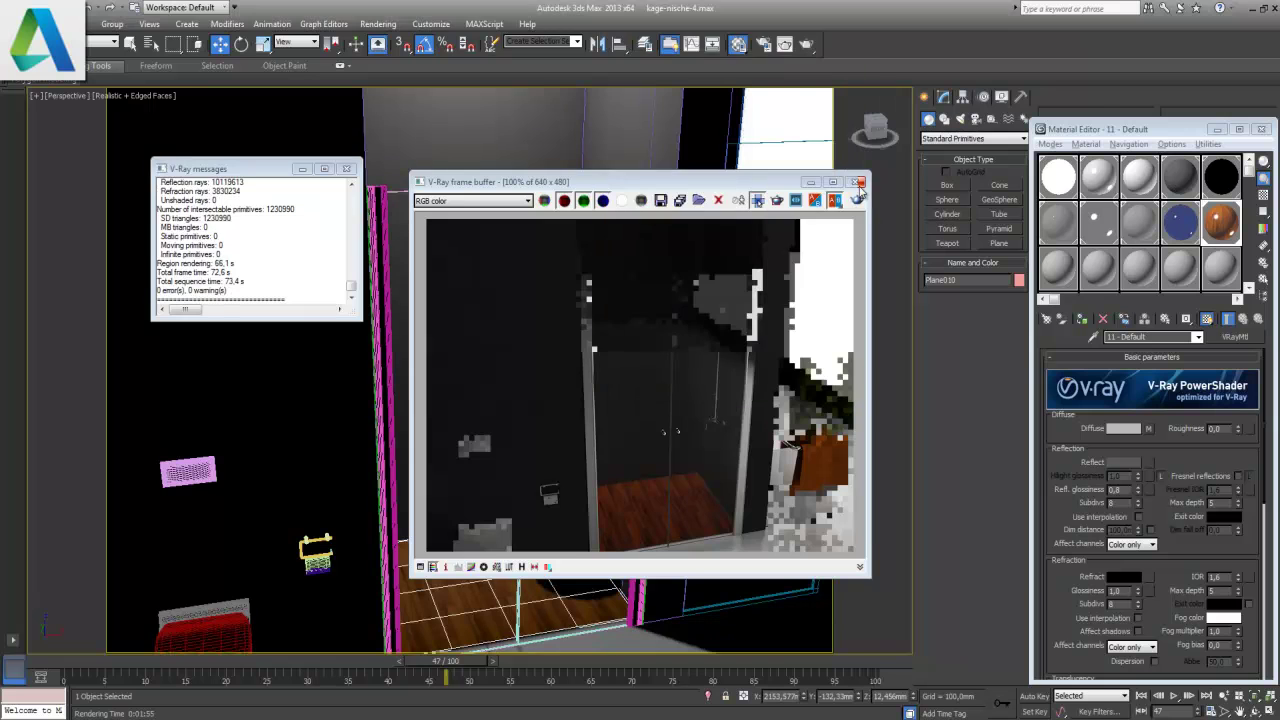
{"action": "left_click", "coordinate": [1180, 225]}
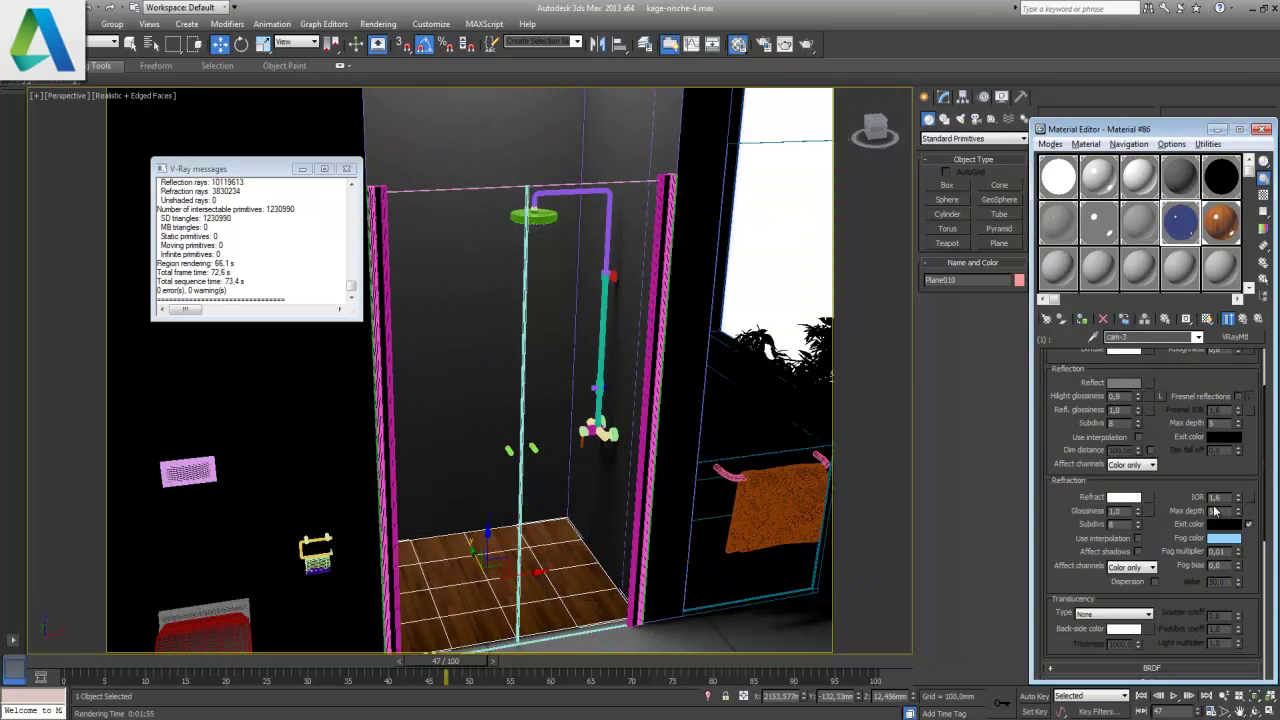
{"action": "left_click", "coordinate": [1224, 539]}
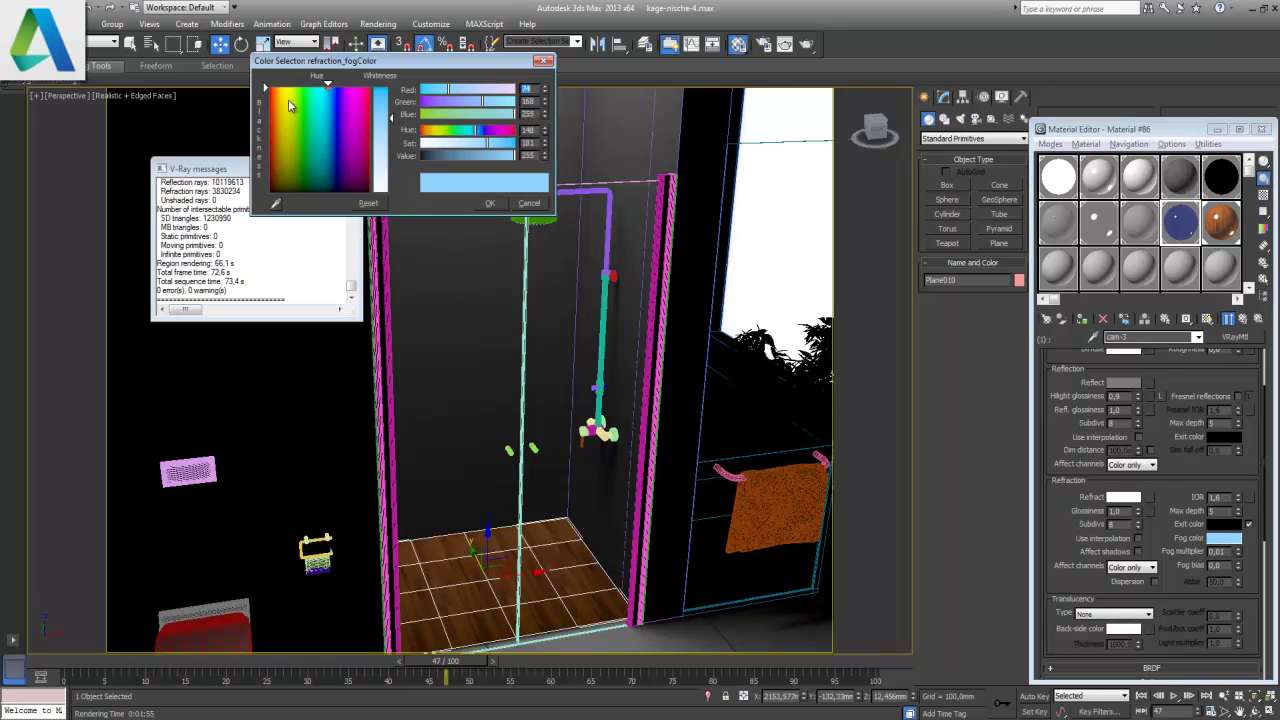
{"action": "left_click_drag", "start_coordinate": [392, 118], "coordinate": [389, 196]}
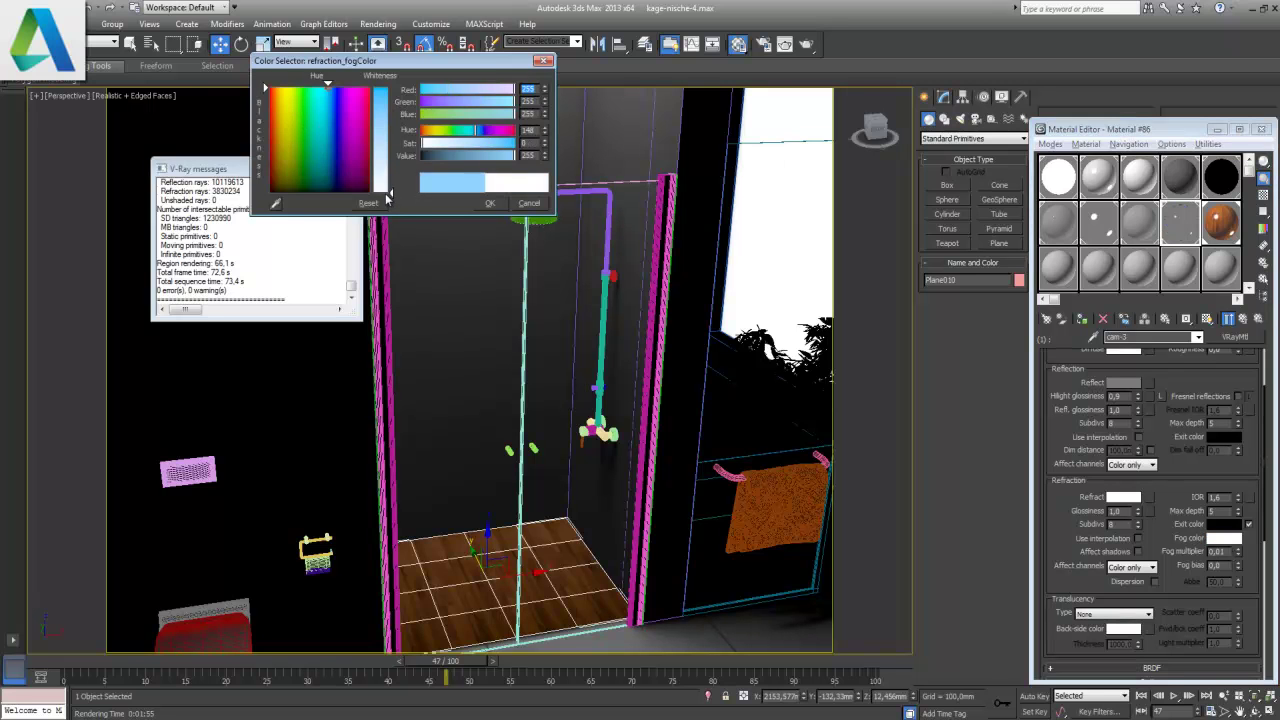
{"action": "left_click", "coordinate": [491, 204]}
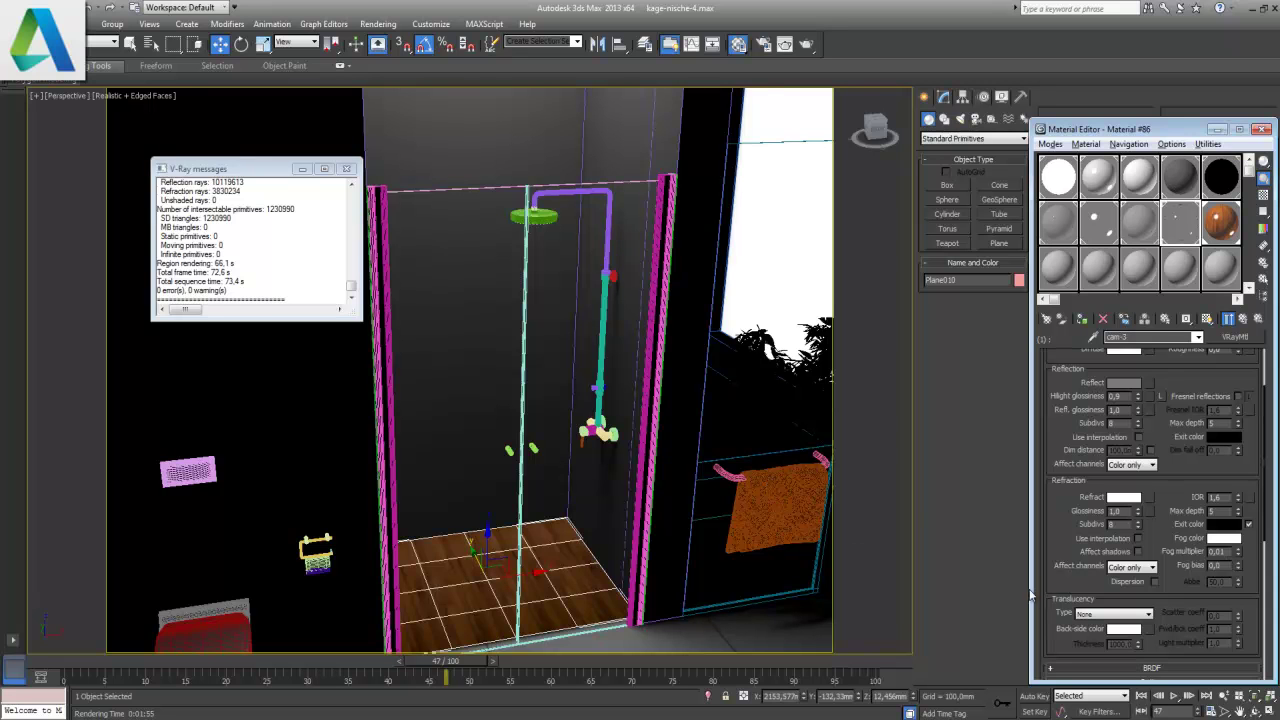
- Raise the glass fog multiplier from 0,01 to 1,0
{"action": "double_click", "coordinate": [1224, 553]}
{"action": "type", "text": "1"}
{"action": "key", "text": "Return"}
{"action": "left_click", "coordinate": [1223, 551]}
- Start a V-Ray test render of the Perspective view with Shift+Q
{"action": "key", "text": "shift+q"}
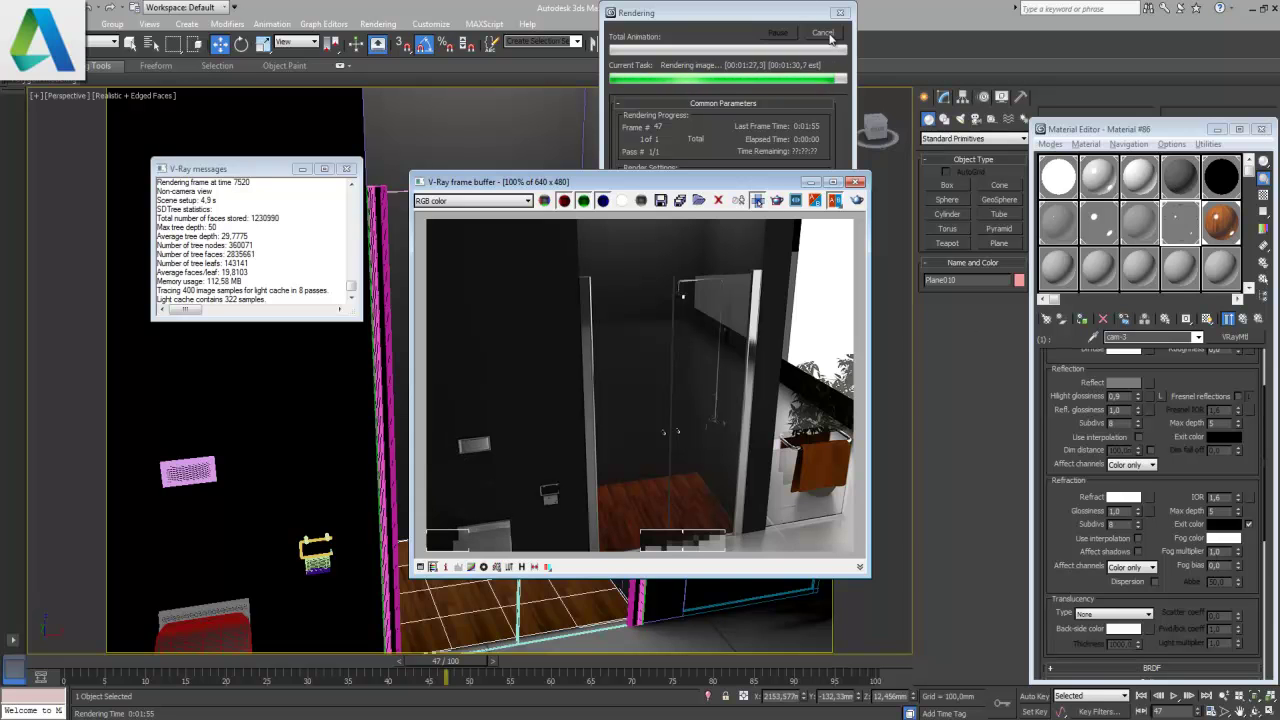
- Cancel the render and close the V-Ray frame buffer and messages windows
{"action": "left_click", "coordinate": [822, 33]}
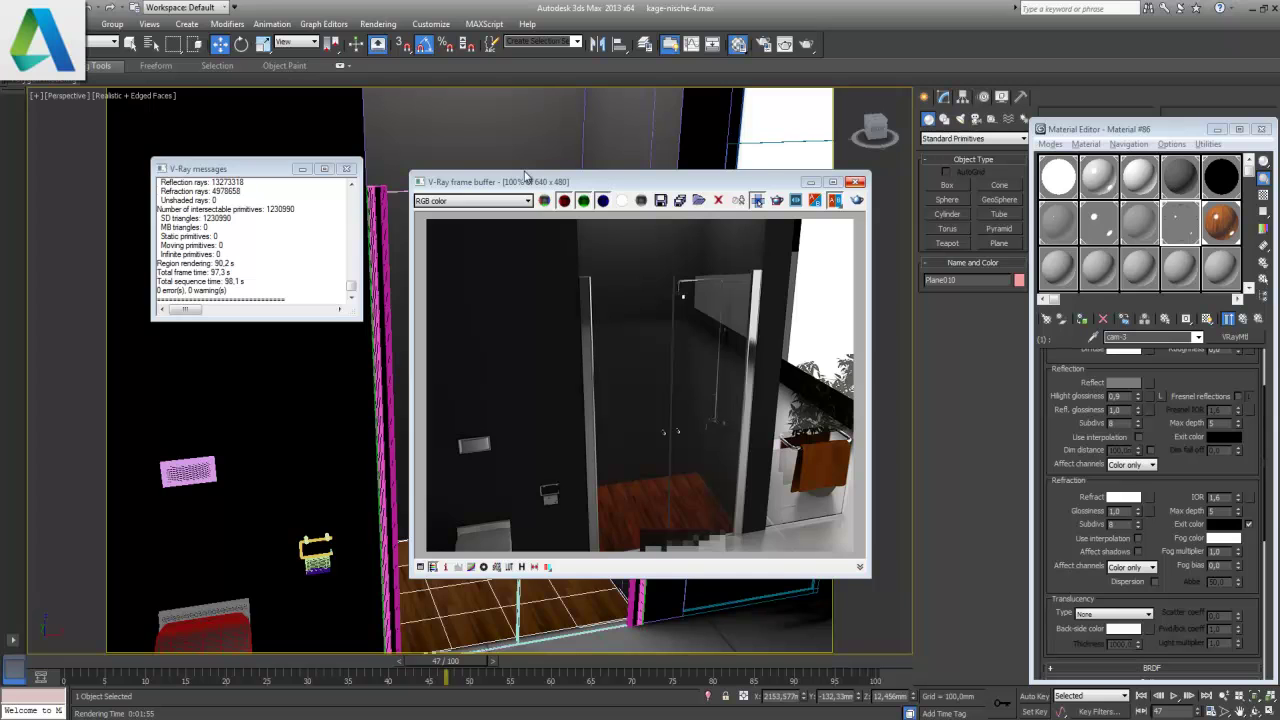
{"action": "left_click", "coordinate": [525, 175]}
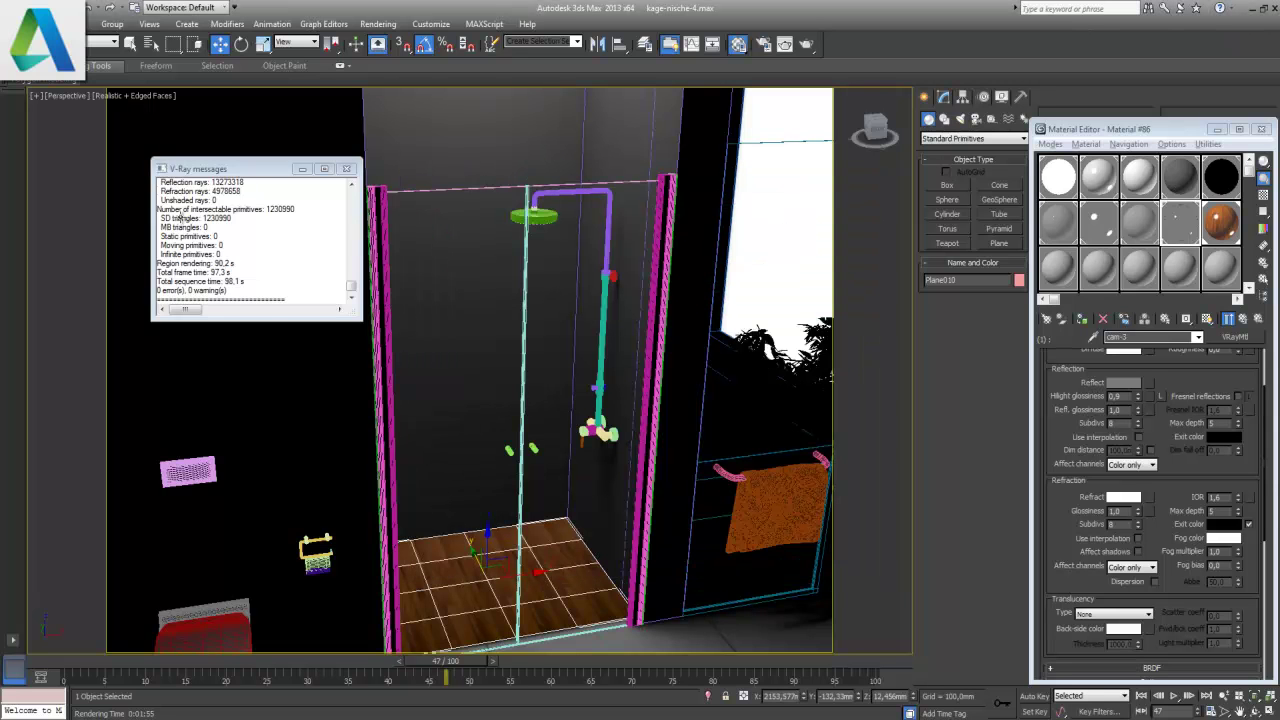
{"action": "left_click", "coordinate": [346, 169]}
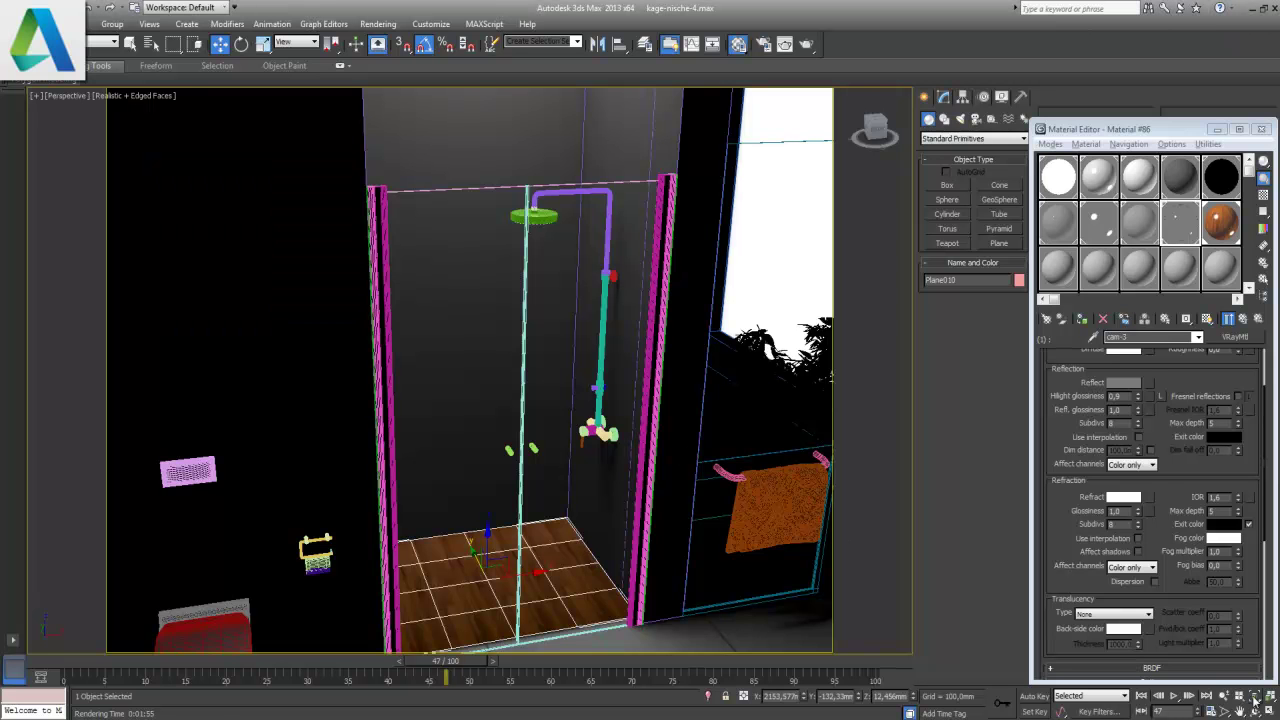
- Zoom out and orbit the perspective view to face the shower enclosure, then switch to Move
{"action": "left_click", "coordinate": [1240, 700]}
{"action": "mouse_move", "coordinate": [517, 343]}
{"action": "left_mouse_down"}
{"action": "mouse_move", "coordinate": [511, 363]}
{"action": "mouse_move", "coordinate": [512, 335]}
{"action": "left_mouse_up"}
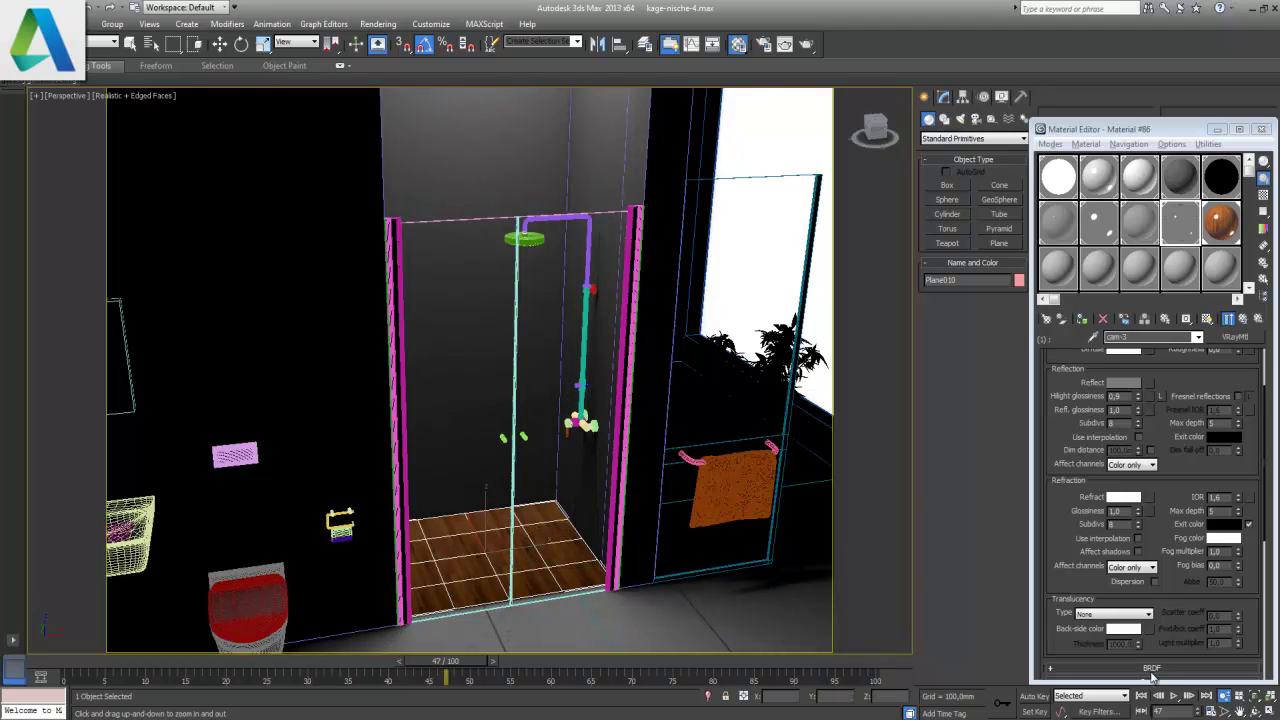
{"action": "left_click", "coordinate": [1256, 710]}
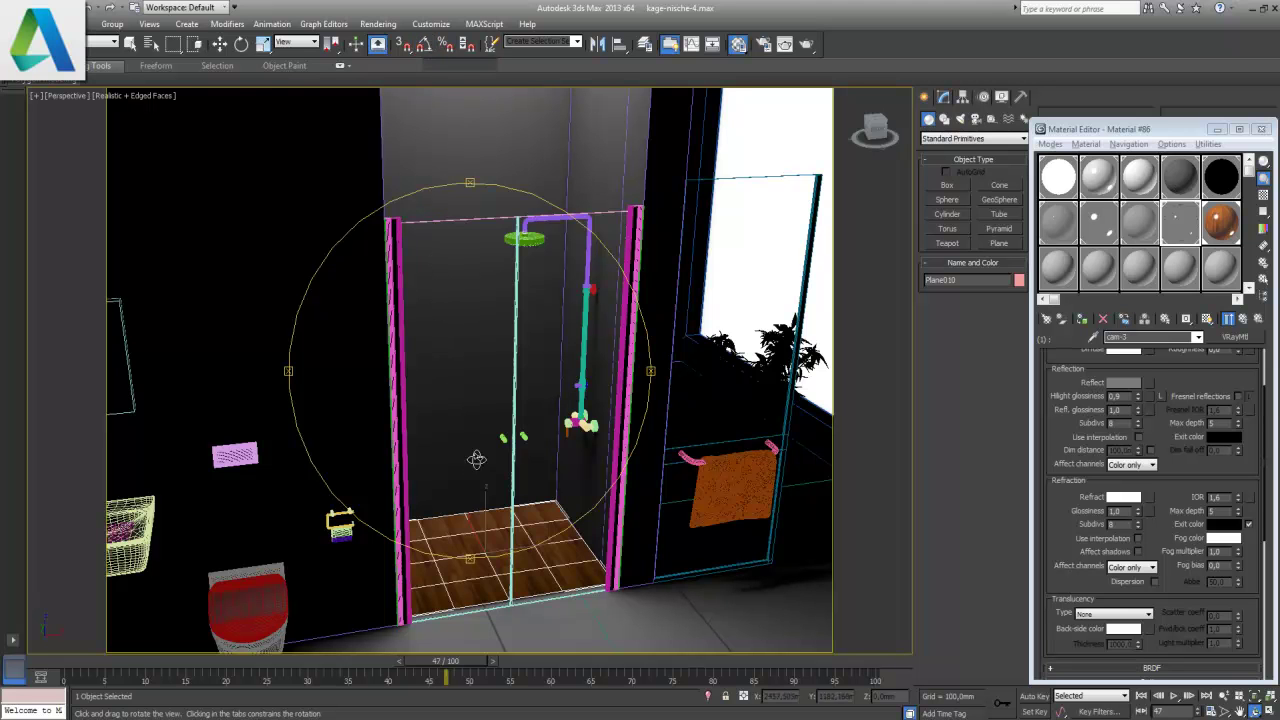
{"action": "mouse_move", "coordinate": [465, 507]}
{"action": "left_mouse_down"}
{"action": "mouse_move", "coordinate": [501, 466]}
{"action": "mouse_move", "coordinate": [485, 478]}
{"action": "left_mouse_up"}
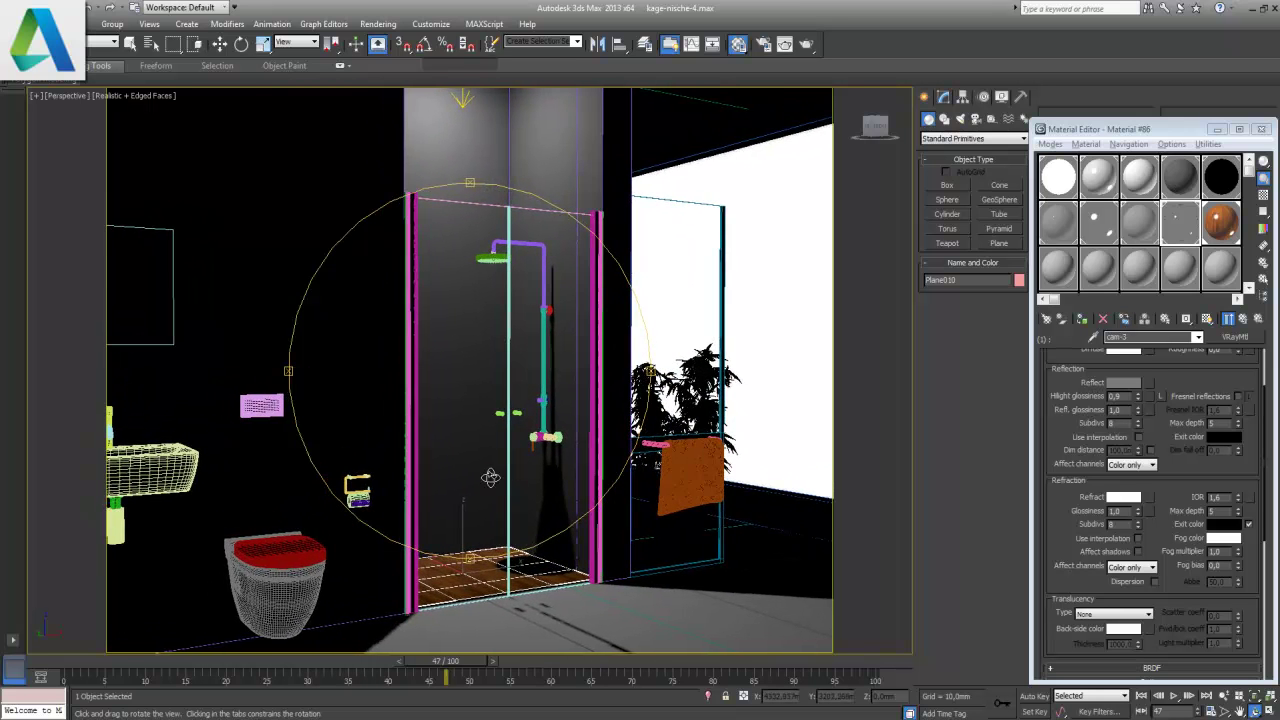
{"action": "key", "text": "w"}
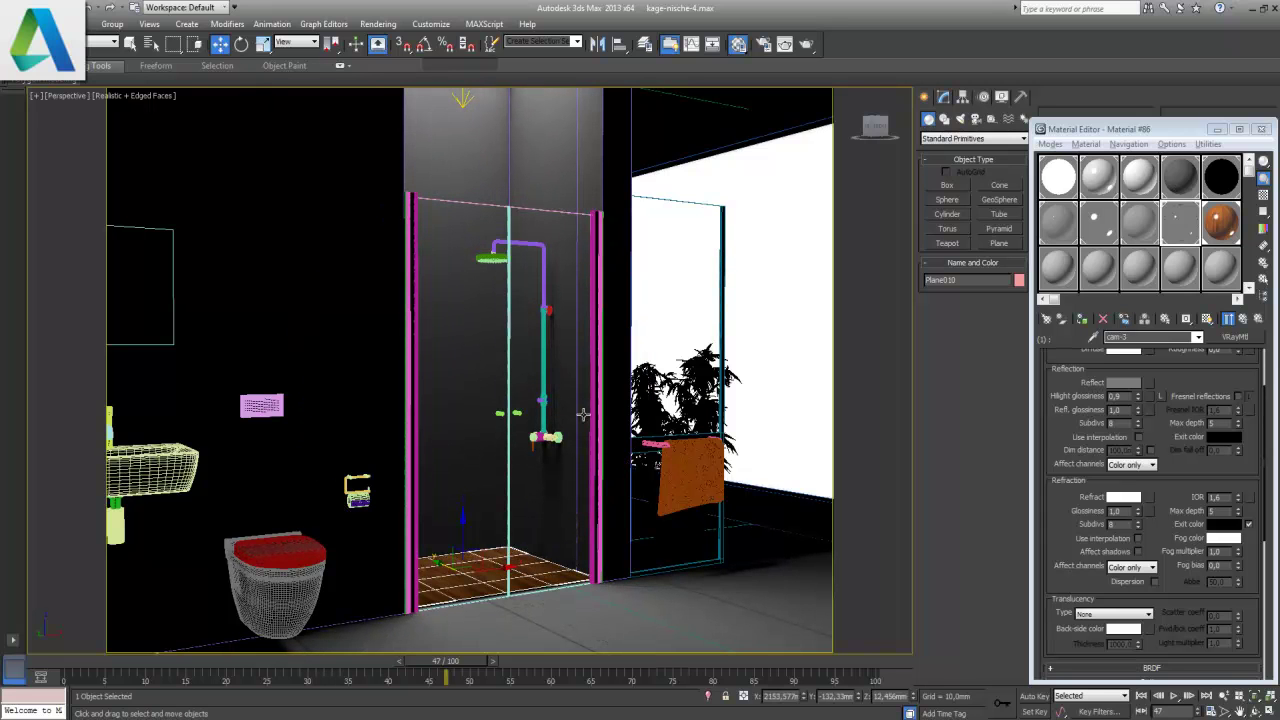
- Render the reframed perspective view with V-Ray using Shift+Q
{"action": "key", "text": "shift+q"}
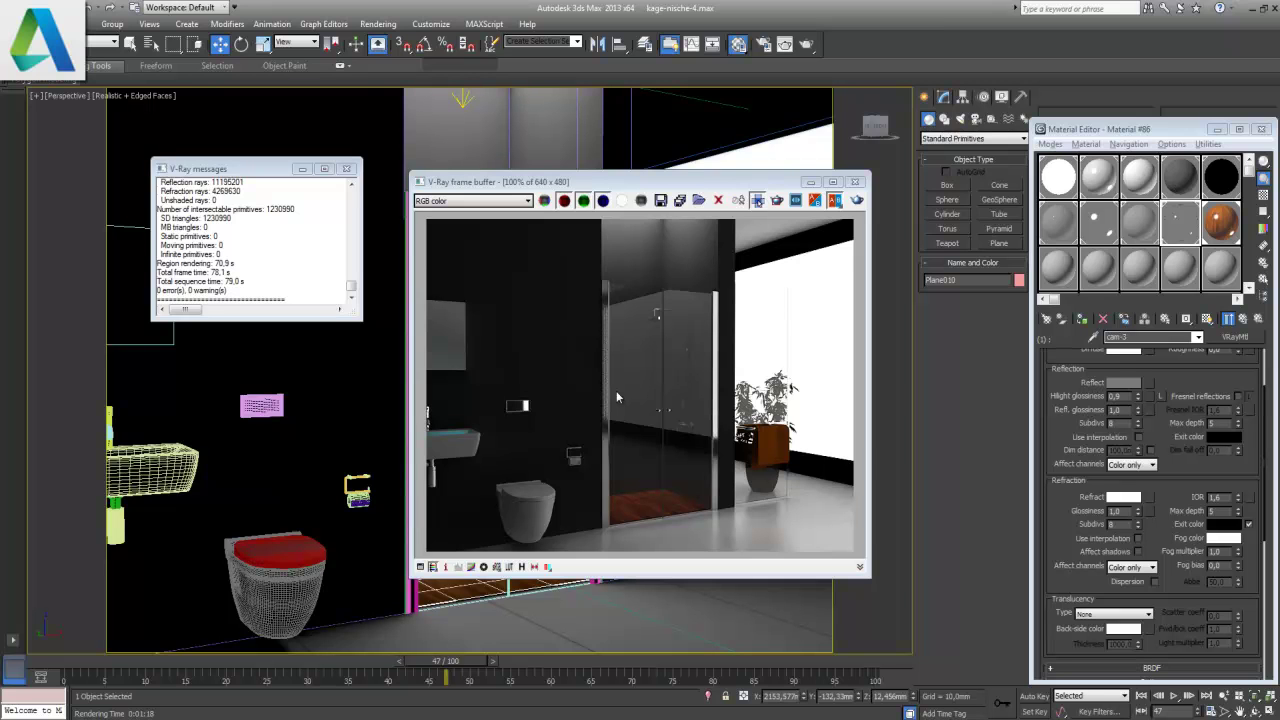
- Close the render image, save the scene with Ctrl+S, and close the V-Ray messages window
{"action": "left_click", "coordinate": [855, 182]}
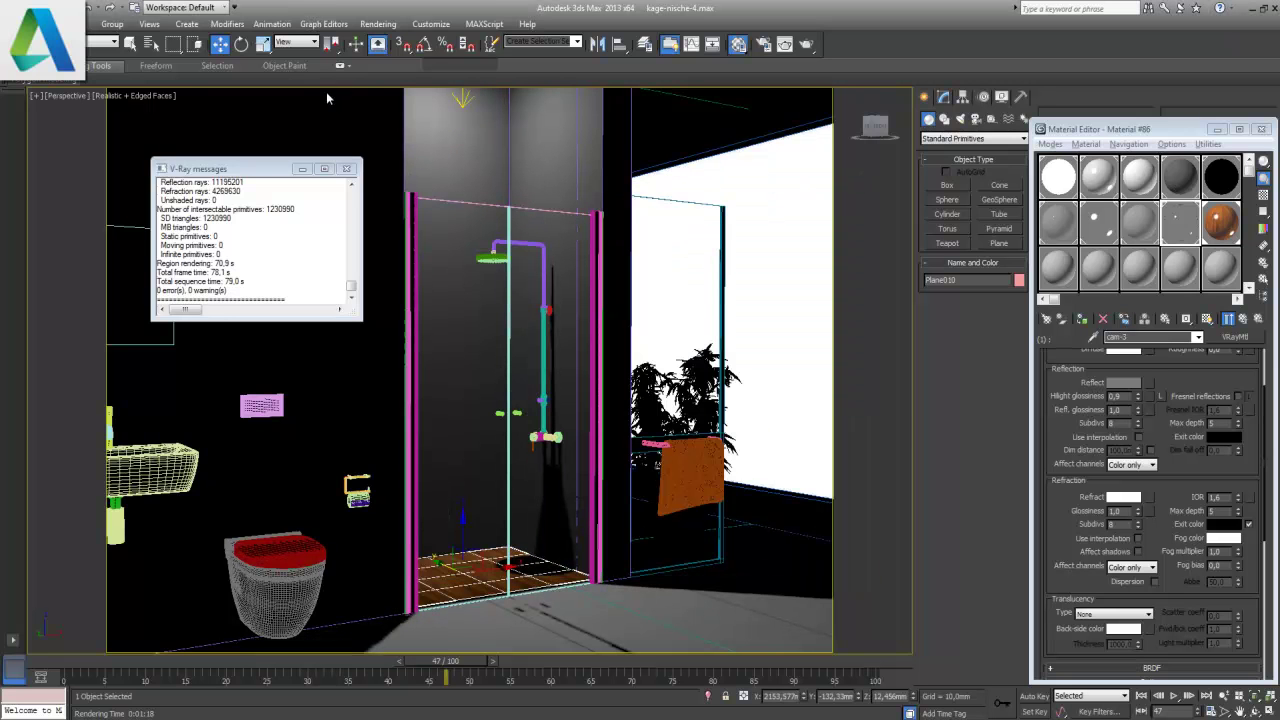
{"action": "key", "text": "ctrl+s"}
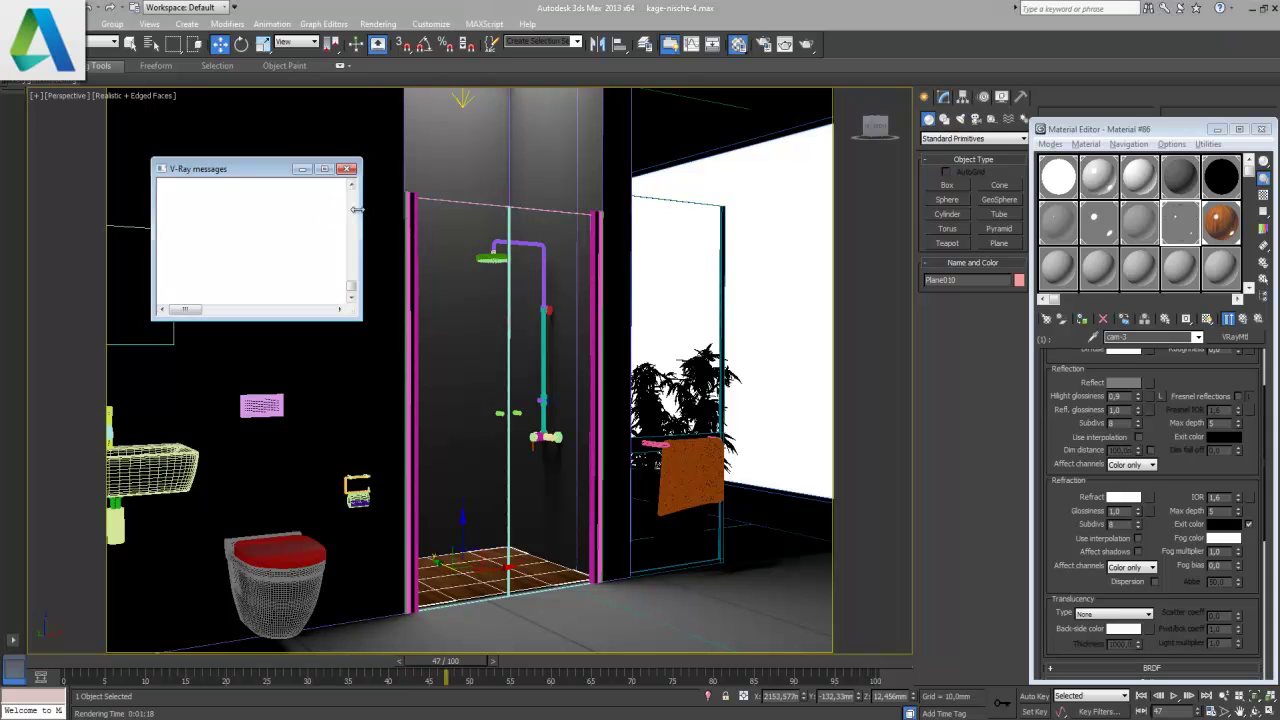
{"action": "left_click", "coordinate": [349, 170]}
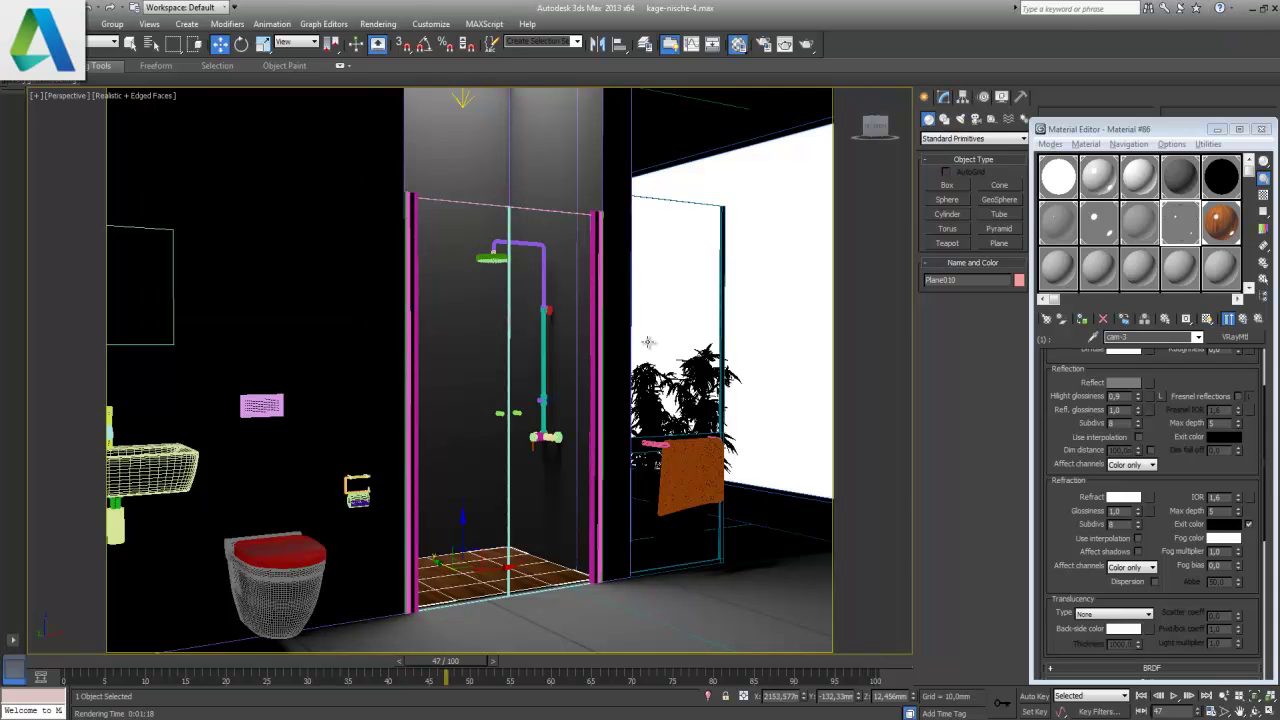
- Select the plant group Group005 and drag it right along X, away from the shower
{"action": "left_click", "coordinate": [703, 418]}
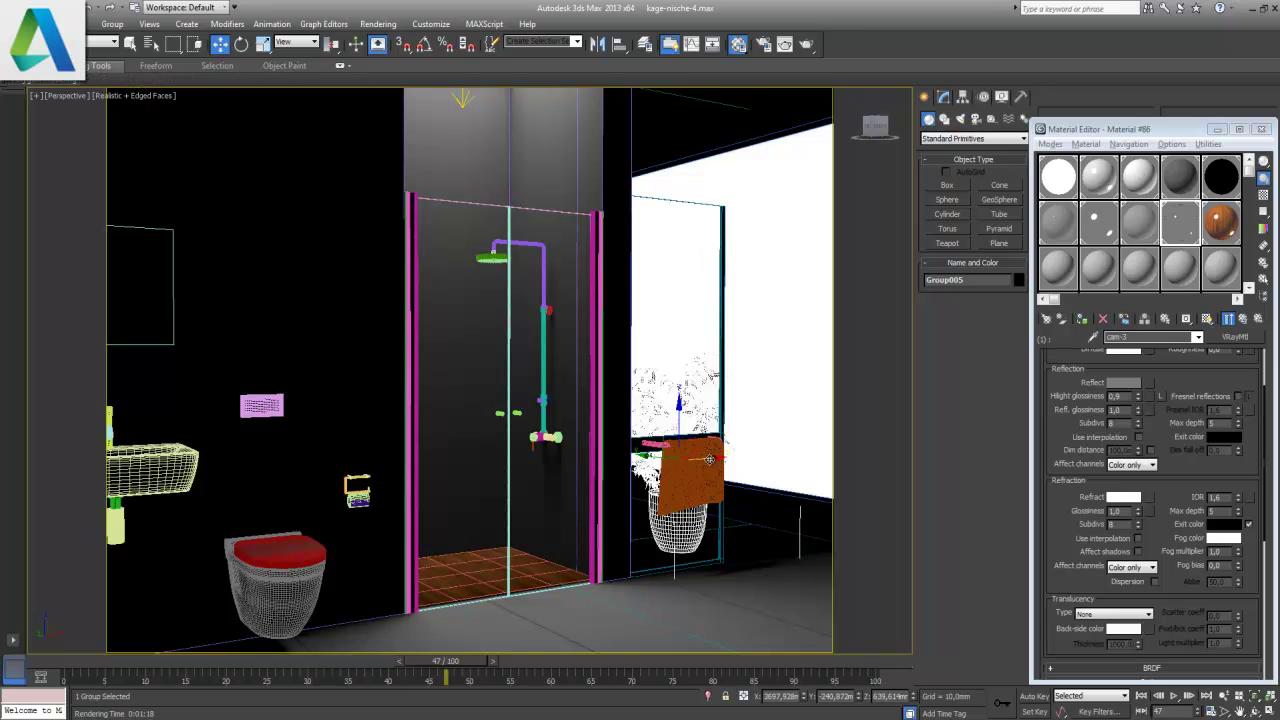
{"action": "left_click_drag", "start_coordinate": [720, 466], "coordinate": [750, 455]}
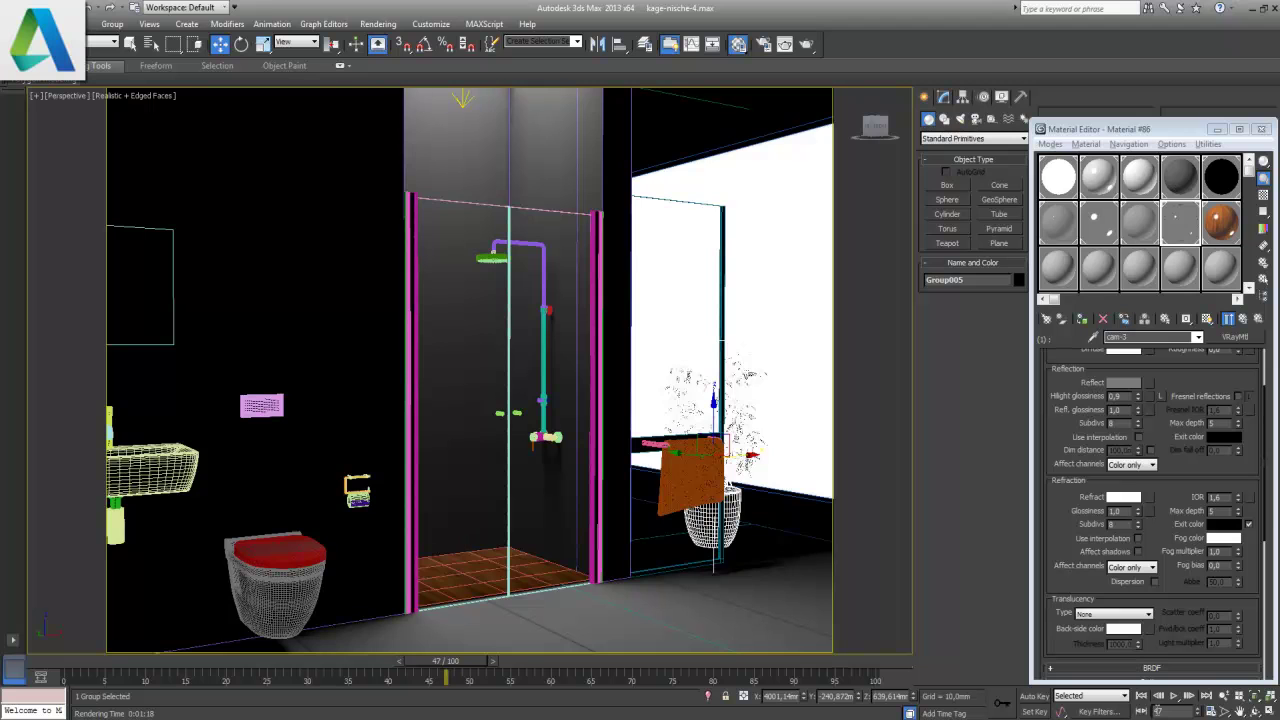
- Maximise the Front wireframe viewport using Alt+W from the four-view layout
{"action": "key", "text": "alt+w"}
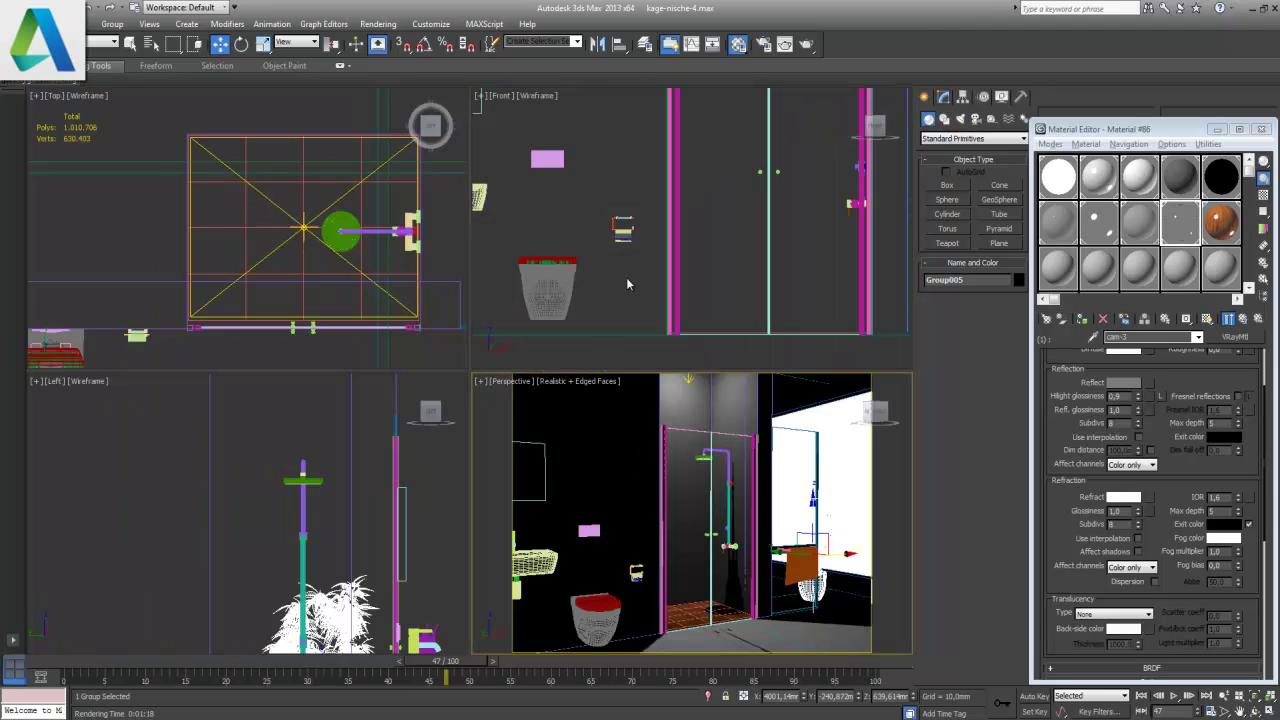
{"action": "left_click", "coordinate": [630, 284]}
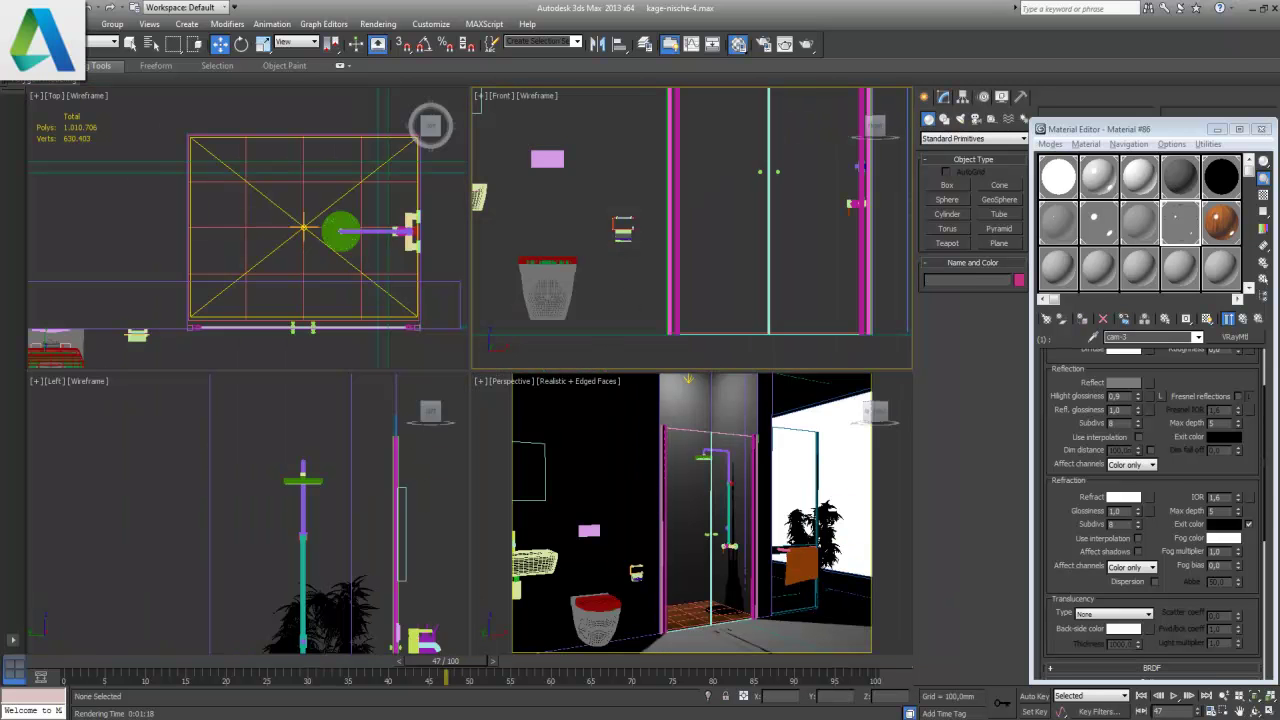
{"action": "key", "text": "alt+w"}
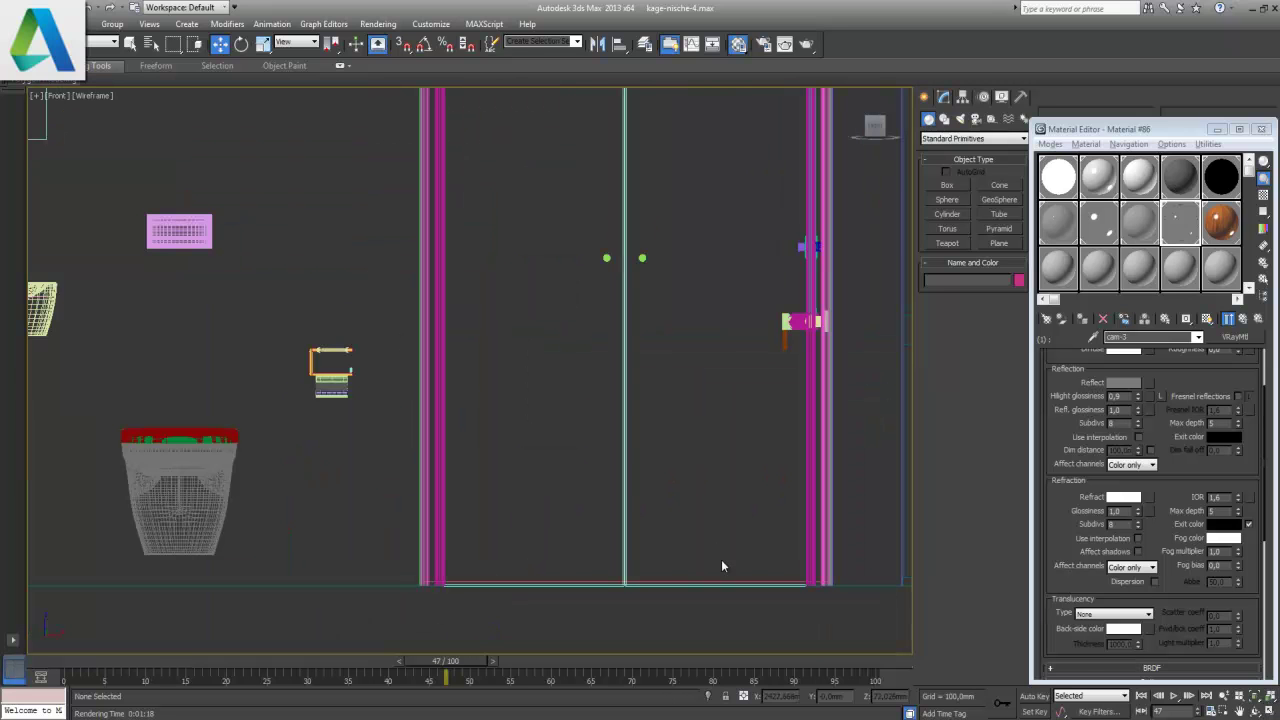
- Draw Box123 in the Front view beside the toilet, size it 450 × 450 mm, and lift it slightly
{"action": "left_click", "coordinate": [947, 185]}
{"action": "left_click_drag", "start_coordinate": [293, 504], "coordinate": [354, 567]}
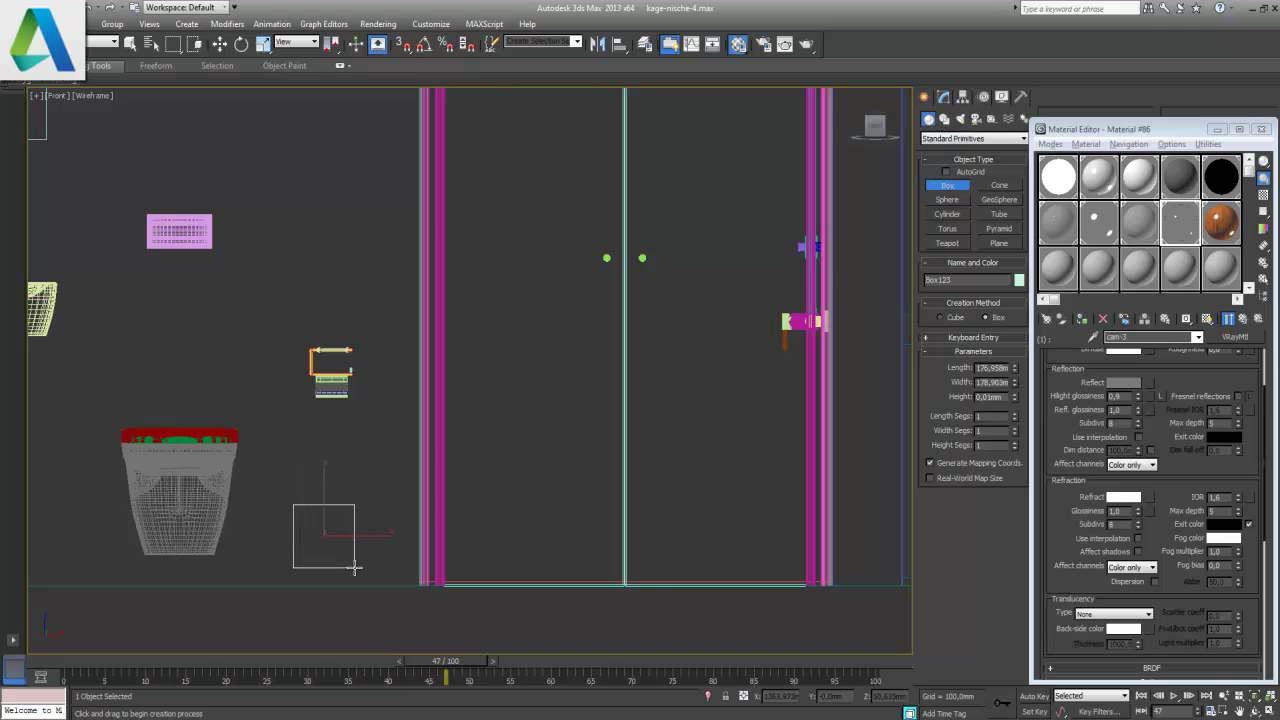
{"action": "left_click", "coordinate": [355, 558]}
{"action": "double_click", "coordinate": [979, 367]}
{"action": "type", "text": "900"}
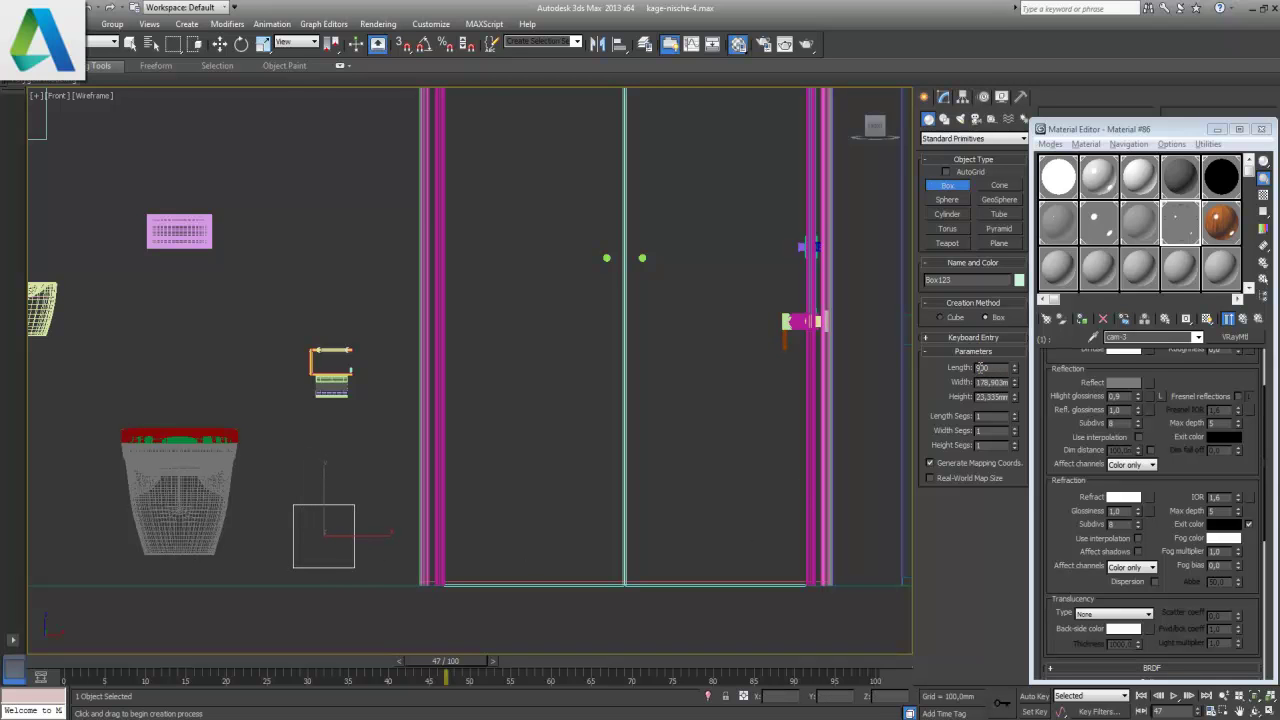
{"action": "key", "text": "Tab"}
{"action": "type", "text": "9"}
{"action": "key", "text": "Return"}
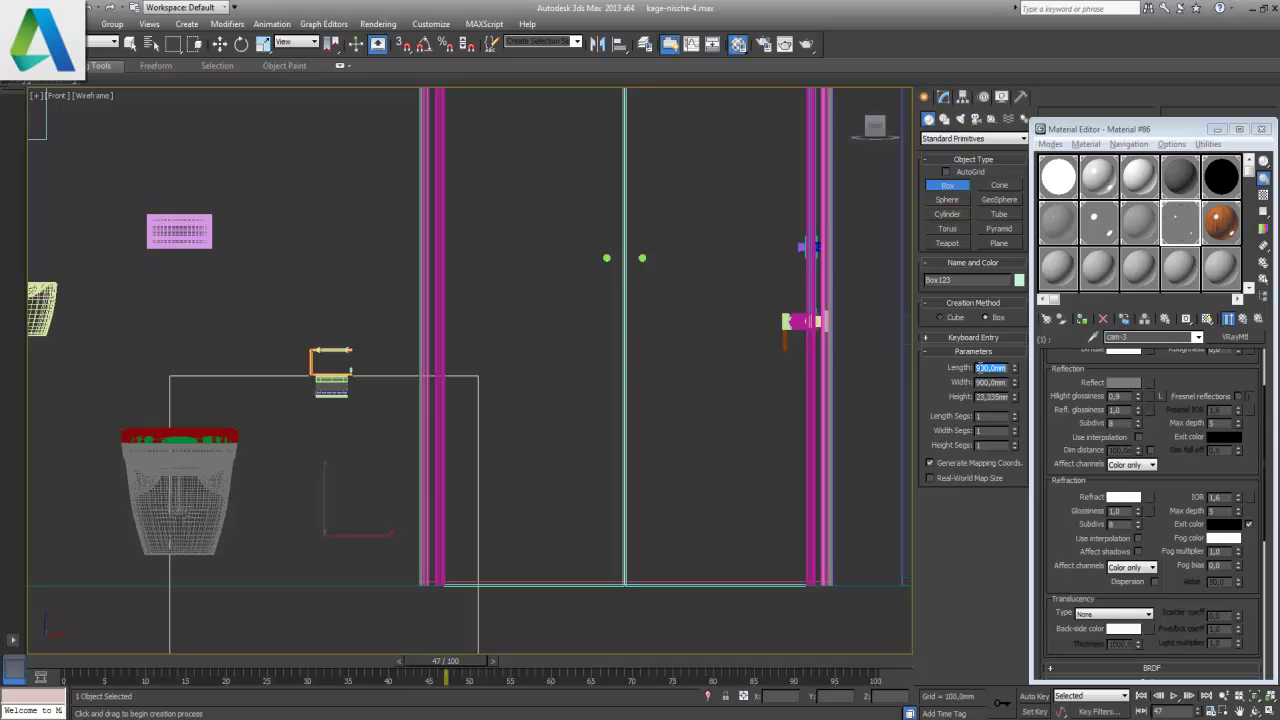
{"action": "type", "text": "450"}
{"action": "key", "text": "Return"}
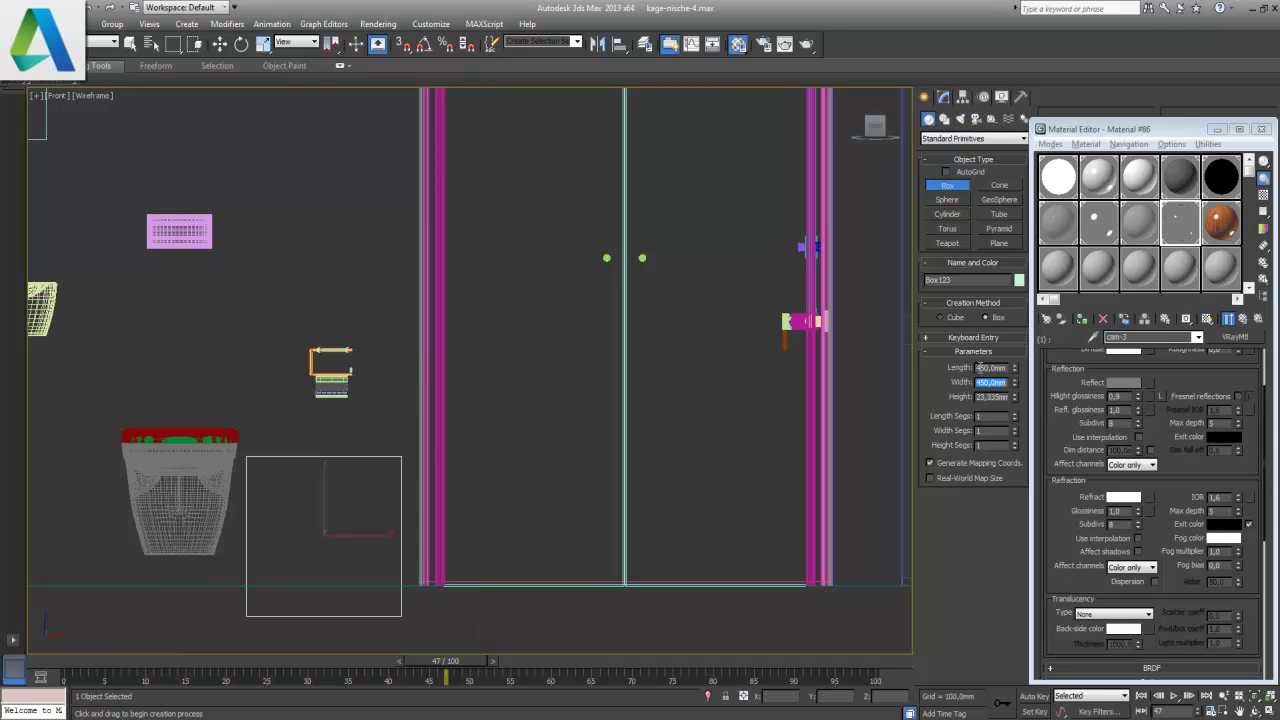
{"action": "left_click", "coordinate": [980, 368]}
{"action": "key", "text": "w"}
{"action": "mouse_move", "coordinate": [332, 497]}
{"action": "left_mouse_down"}
{"action": "mouse_move", "coordinate": [333, 469]}
{"action": "mouse_move", "coordinate": [382, 513]}
{"action": "left_mouse_up"}
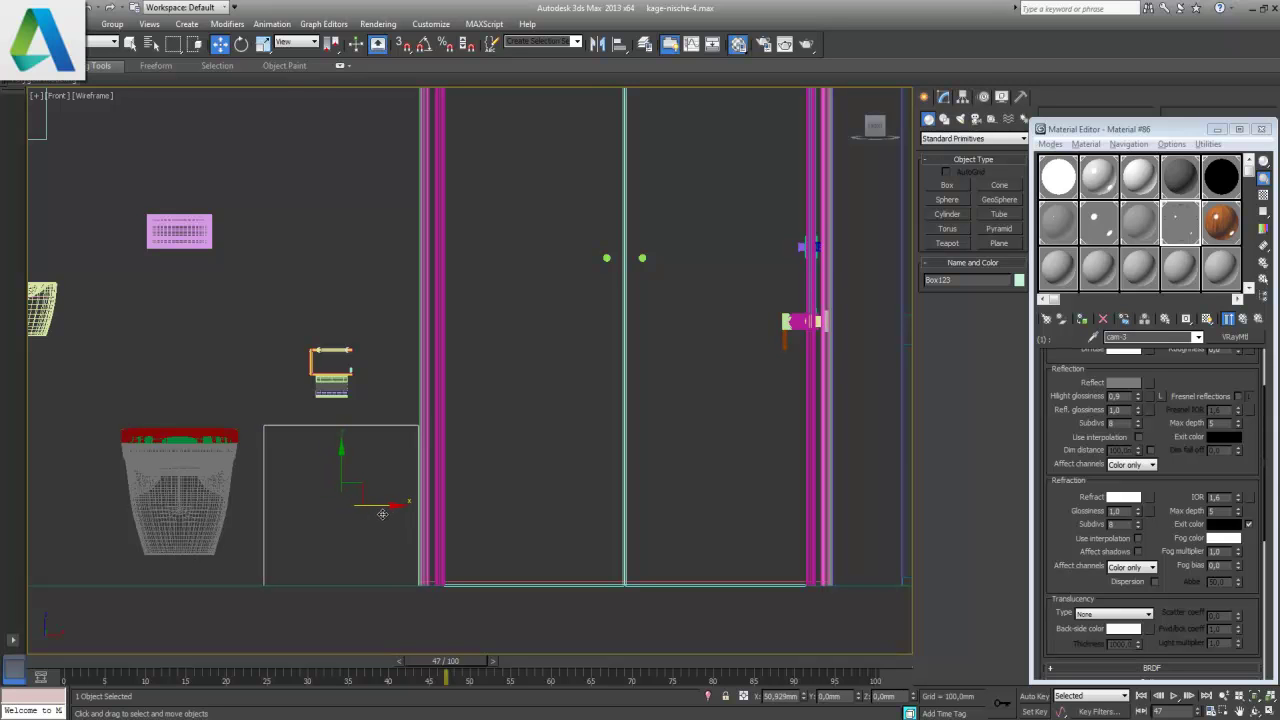
- Set Box123's Height to 5 mm in the Modify panel
{"action": "left_click", "coordinate": [943, 97]}
{"action": "double_click", "coordinate": [989, 322]}
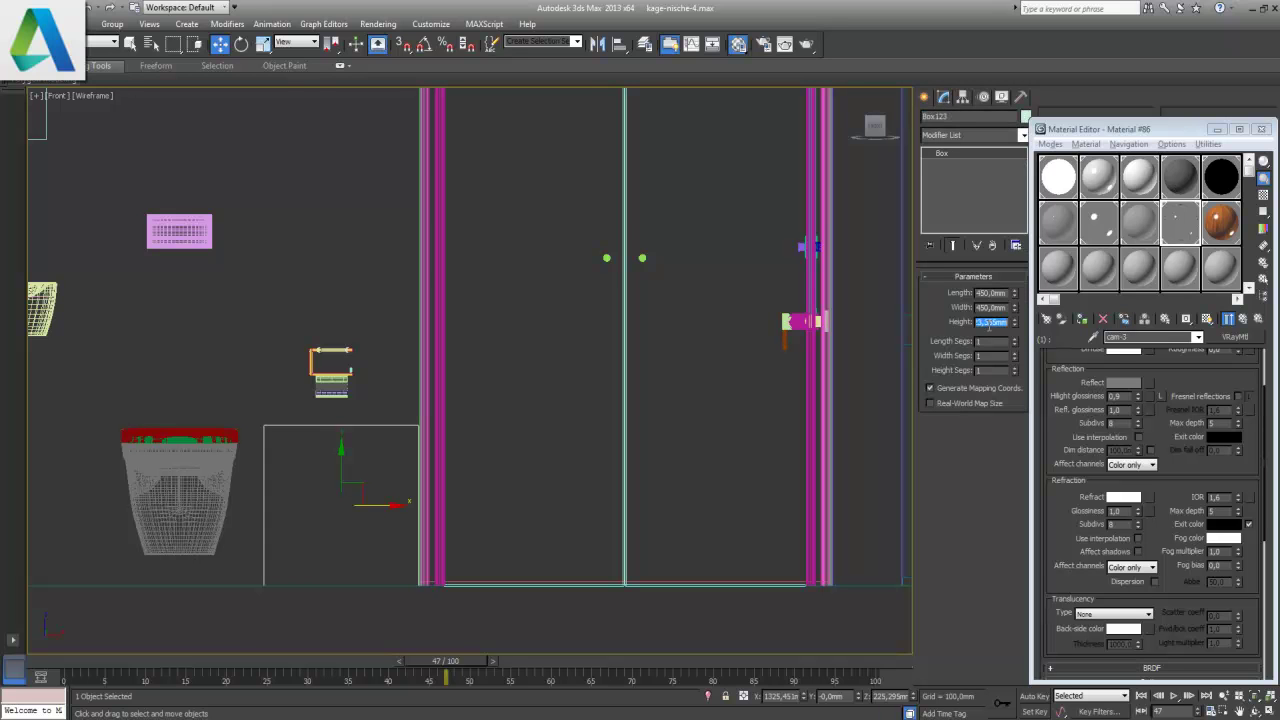
{"action": "type", "text": "1"}
{"action": "key", "text": "BackSpace"}
{"action": "key", "text": "BackSpace"}
{"action": "key", "text": "Return"}
- Zoom in and raise the 5 mm box up the wall
{"action": "middle_click_drag", "start_coordinate": [328, 502], "coordinate": [422, 448]}
{"action": "scroll", "coordinate": [442, 503], "scroll_direction": "up", "scroll_amount": 4}
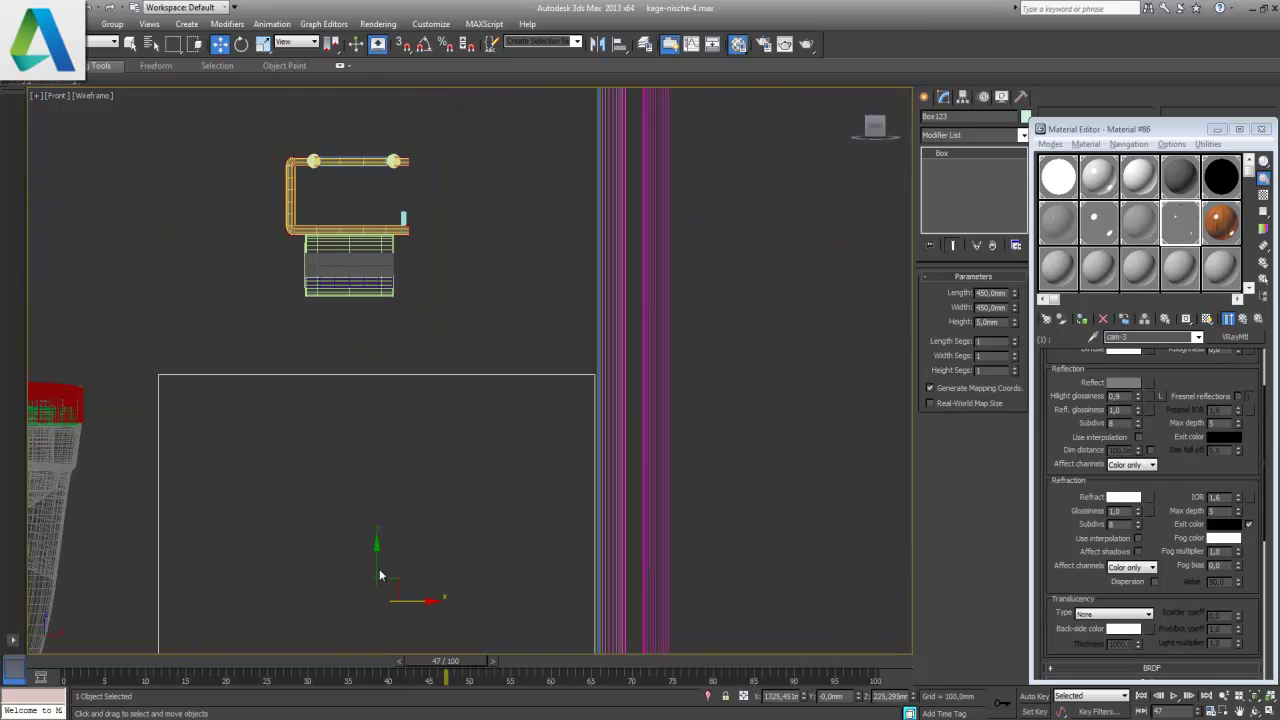
{"action": "left_click_drag", "start_coordinate": [376, 547], "coordinate": [401, 108]}
{"action": "left_click_drag", "start_coordinate": [400, 108], "coordinate": [400, 107]}
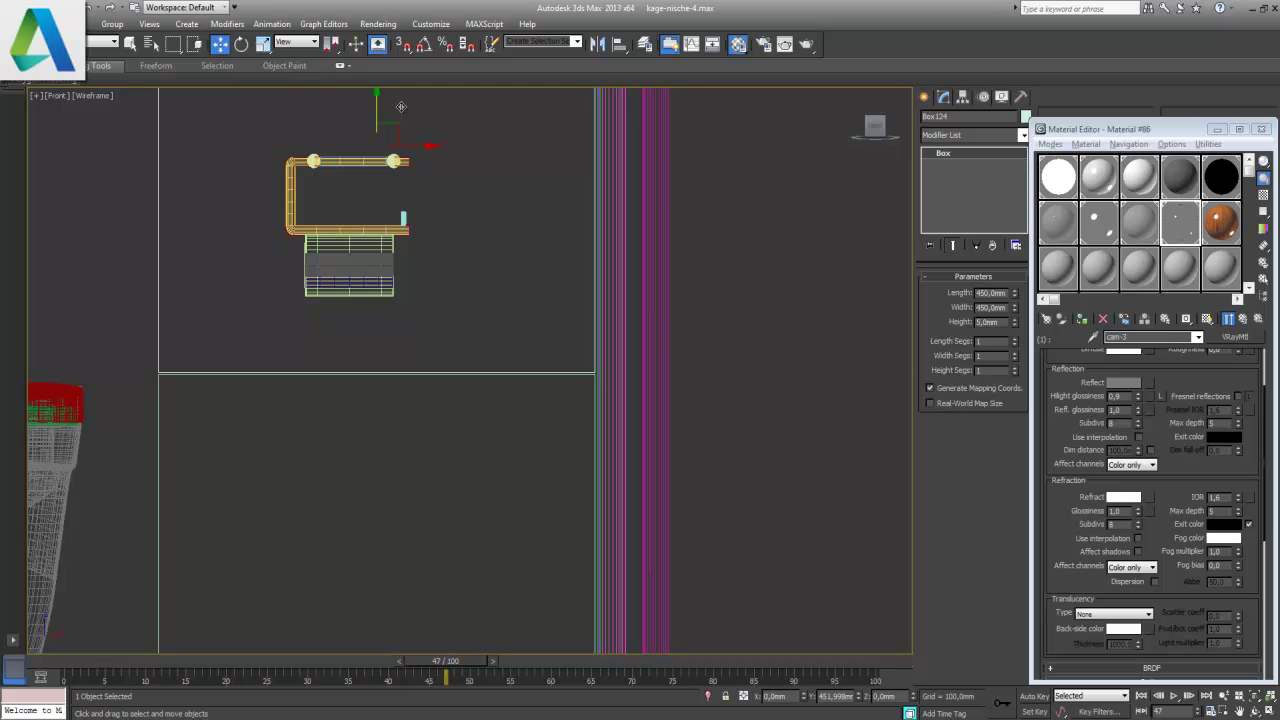
- Drag copies of the 5 mm slab upward into a stacked column of shelf boxes
{"action": "left_click_drag", "start_coordinate": [400, 107], "coordinate": [401, 108], "text": "shift"}
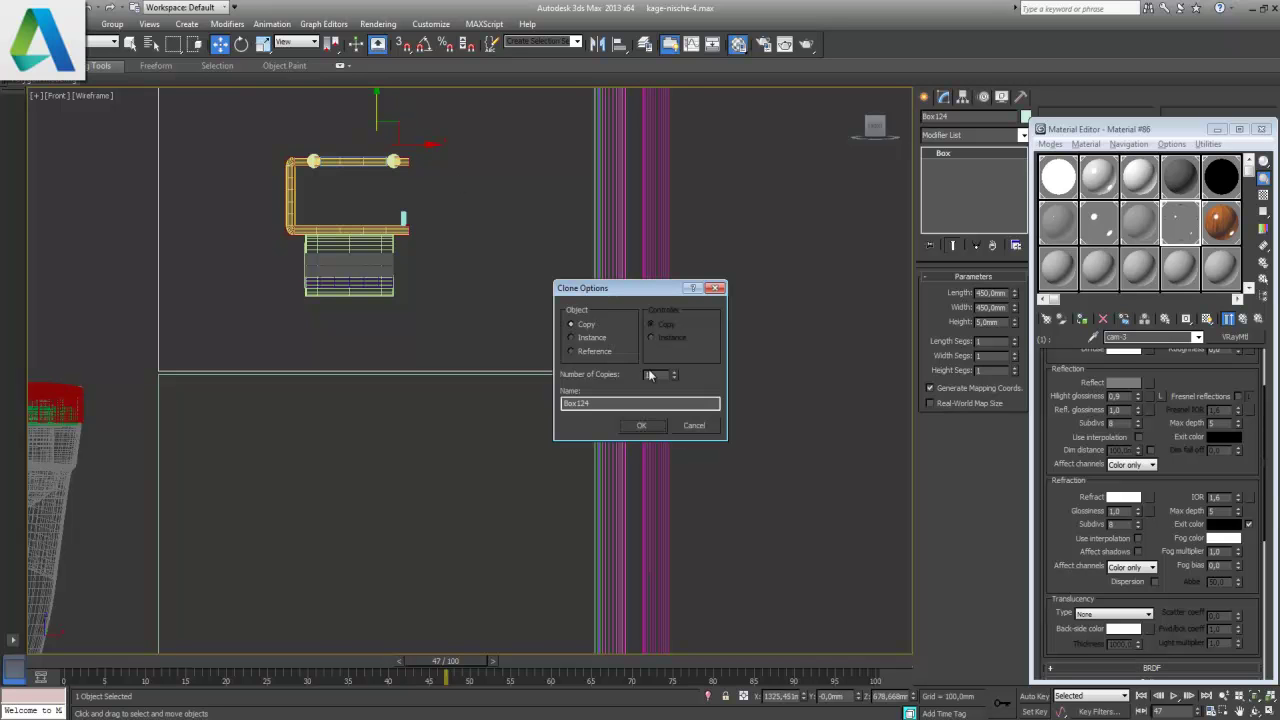
{"action": "left_click", "coordinate": [694, 426]}
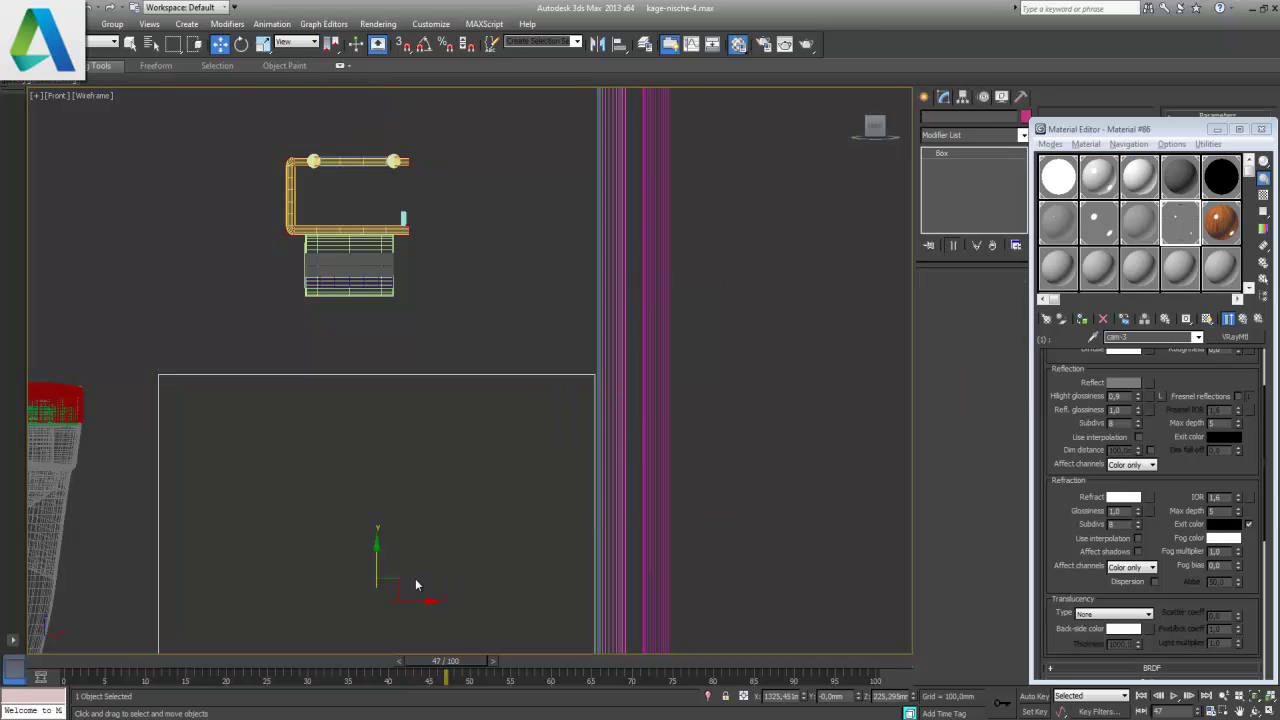
{"action": "mouse_move", "coordinate": [375, 562]}
{"action": "left_mouse_down", "text": "shift"}
{"action": "mouse_move", "coordinate": [409, 107]}
{"action": "mouse_move", "coordinate": [416, 116]}
{"action": "left_mouse_up", "text": "shift"}
{"action": "left_click", "coordinate": [673, 371]}
{"action": "left_click", "coordinate": [673, 371]}
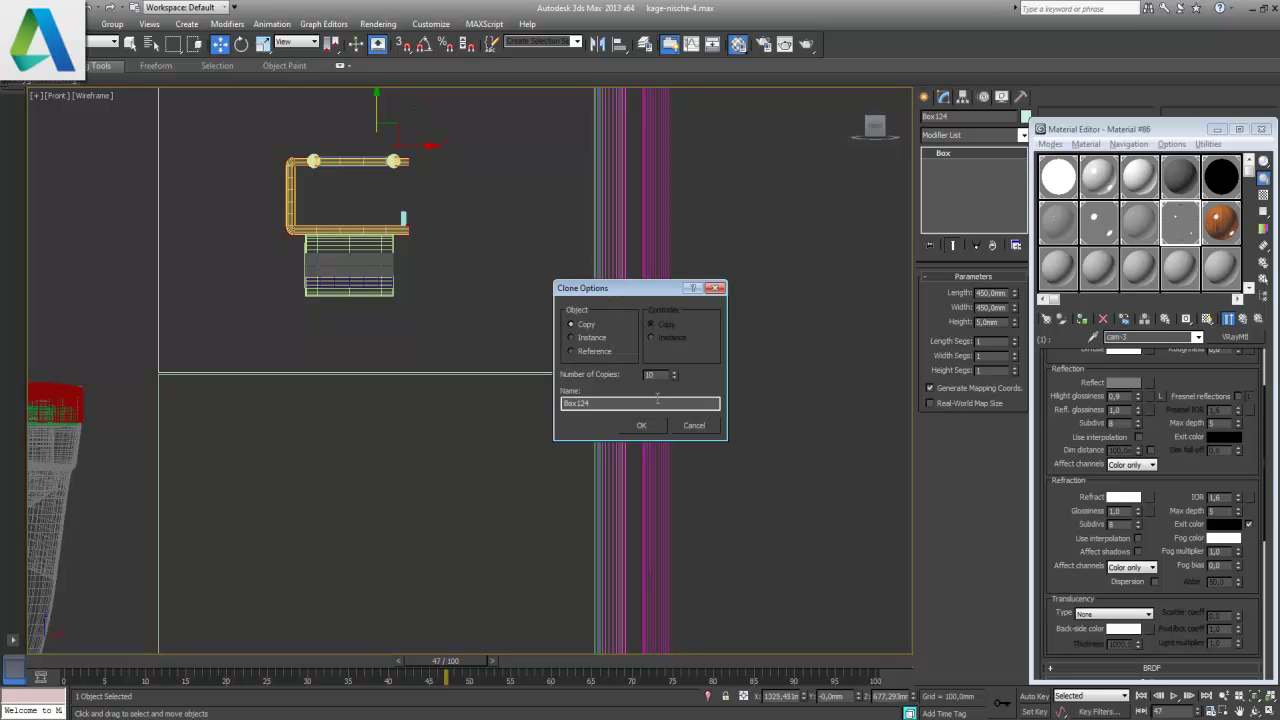
{"action": "left_click", "coordinate": [641, 425]}
- Delete the extra upper boxes so the stack ends just above ceiling height
{"action": "scroll", "coordinate": [462, 453], "scroll_direction": "down", "scroll_amount": 1}
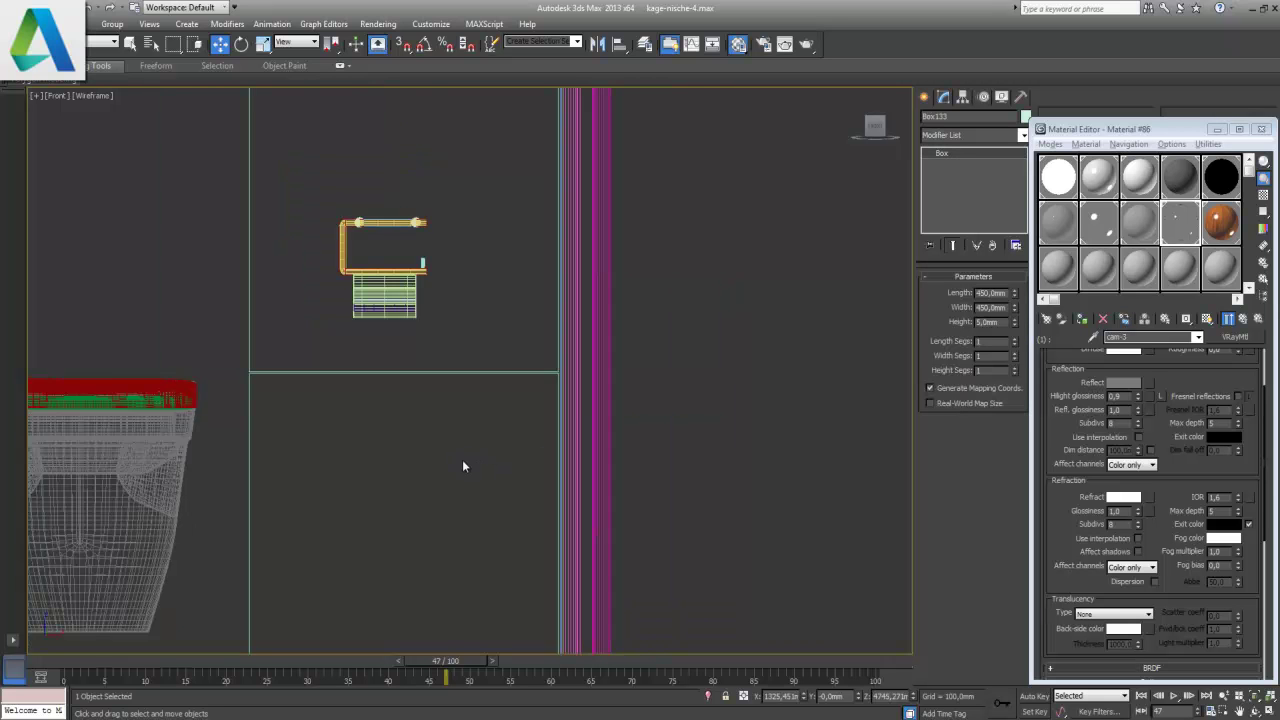
{"action": "scroll", "coordinate": [462, 466], "scroll_direction": "down", "scroll_amount": 3}
{"action": "scroll", "coordinate": [462, 466], "scroll_direction": "down", "scroll_amount": 2}
{"action": "mouse_move", "coordinate": [462, 455]}
{"action": "middle_mouse_down"}
{"action": "mouse_move", "coordinate": [456, 599]}
{"action": "mouse_move", "coordinate": [472, 213]}
{"action": "middle_mouse_up"}
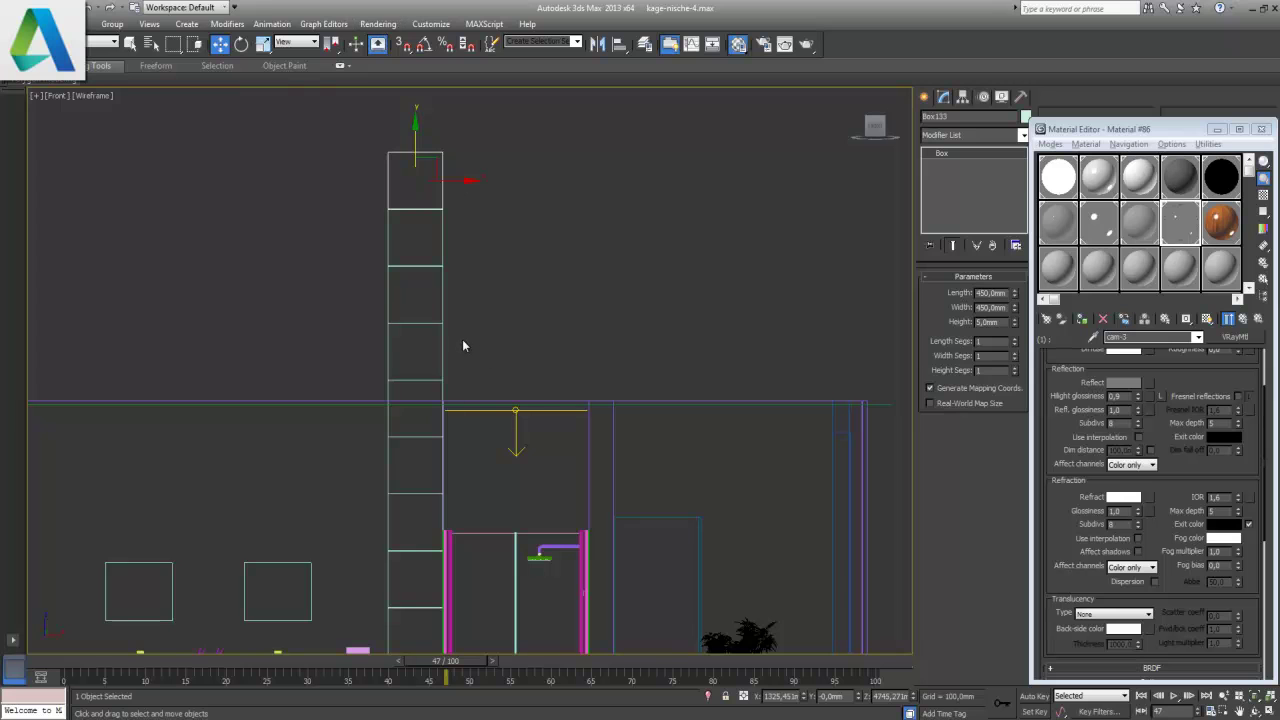
{"action": "left_click_drag", "start_coordinate": [415, 251], "coordinate": [343, 127]}
{"action": "key", "text": "Delete"}
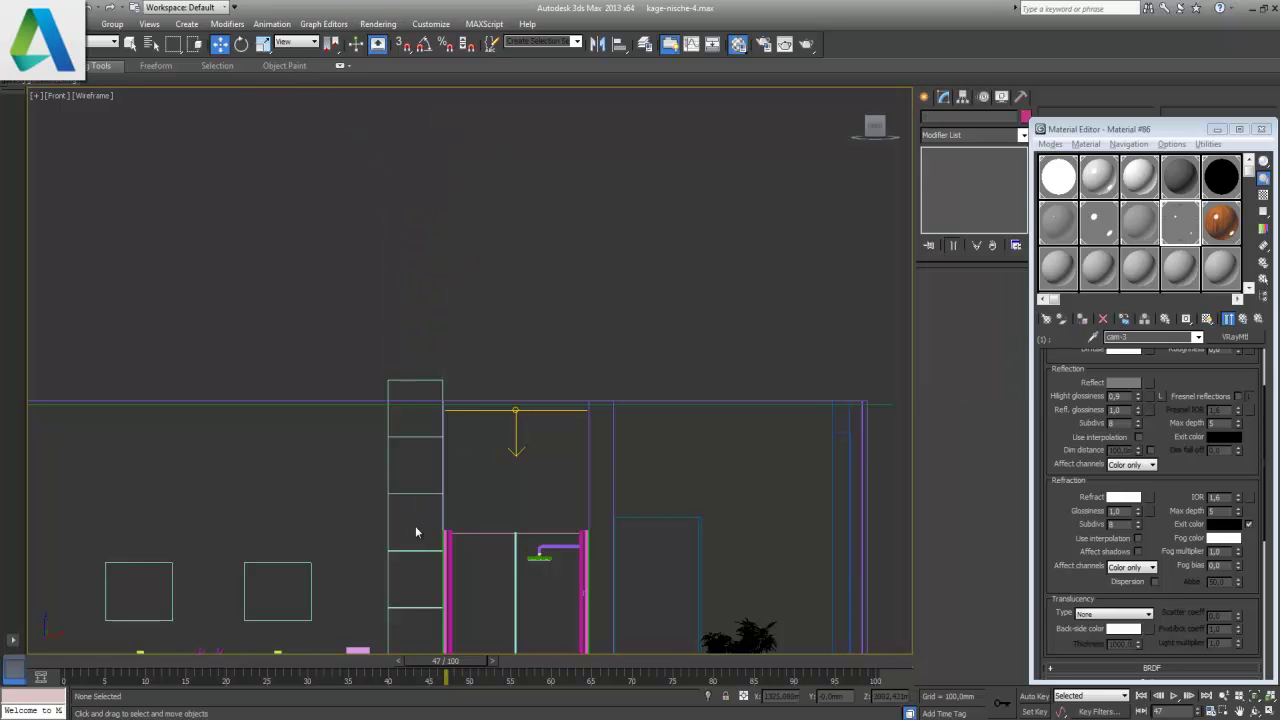
- Window-select the seven remaining shelf boxes in the Front view
{"action": "middle_click_drag", "start_coordinate": [447, 483], "coordinate": [484, 325]}
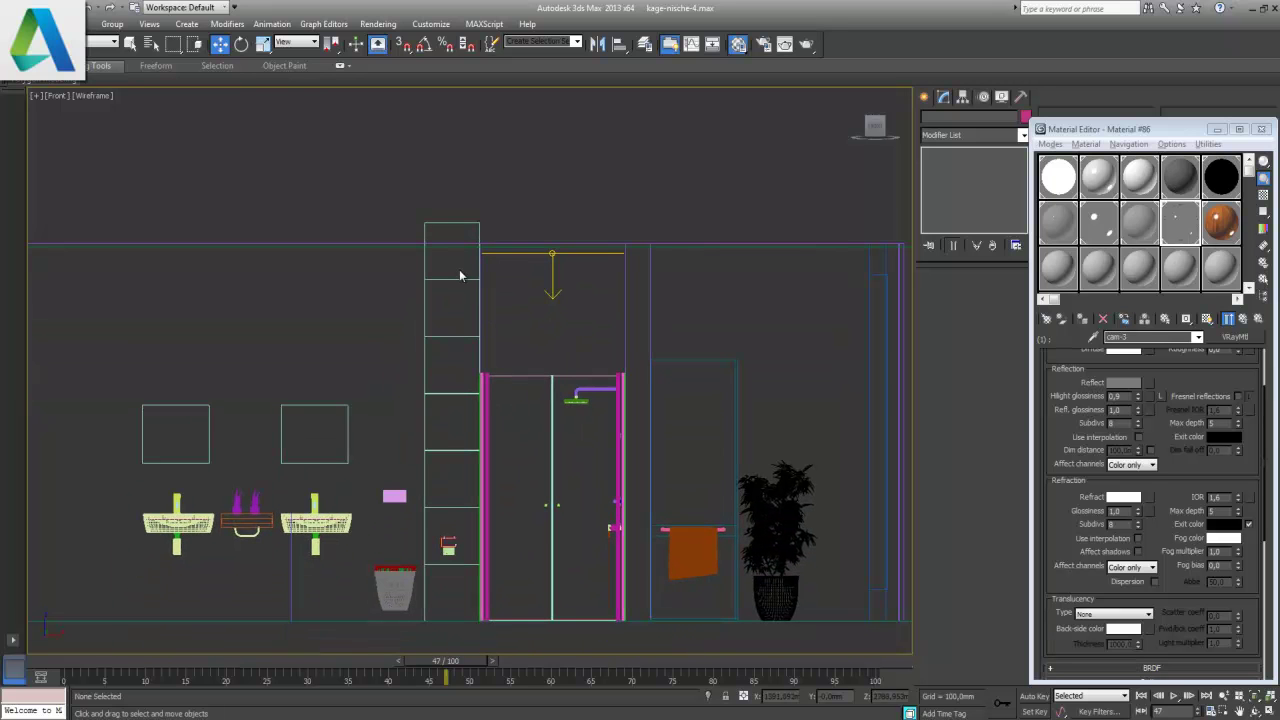
{"action": "left_click", "coordinate": [466, 270]}
{"action": "left_click_drag", "start_coordinate": [466, 270], "coordinate": [466, 592]}
- Group the seven shelf boxes as Group034
{"action": "left_click", "coordinate": [113, 25]}
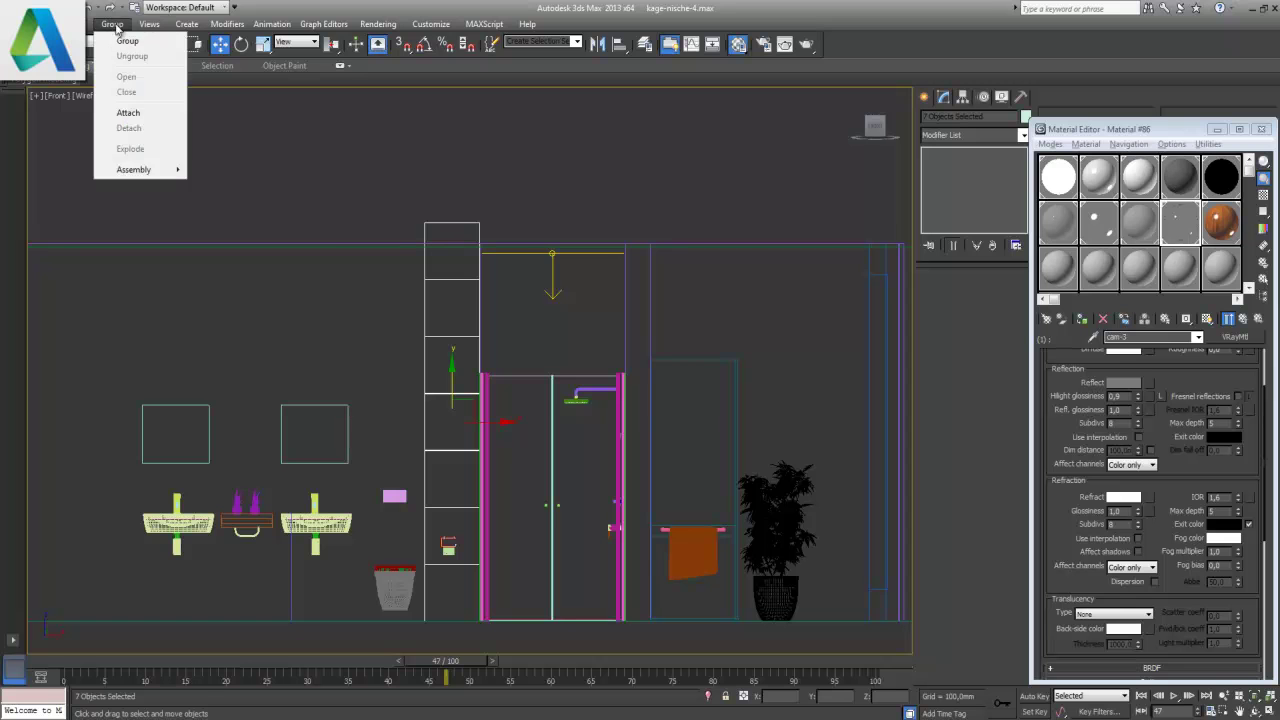
{"action": "left_click", "coordinate": [127, 41]}
{"action": "left_click", "coordinate": [646, 391]}
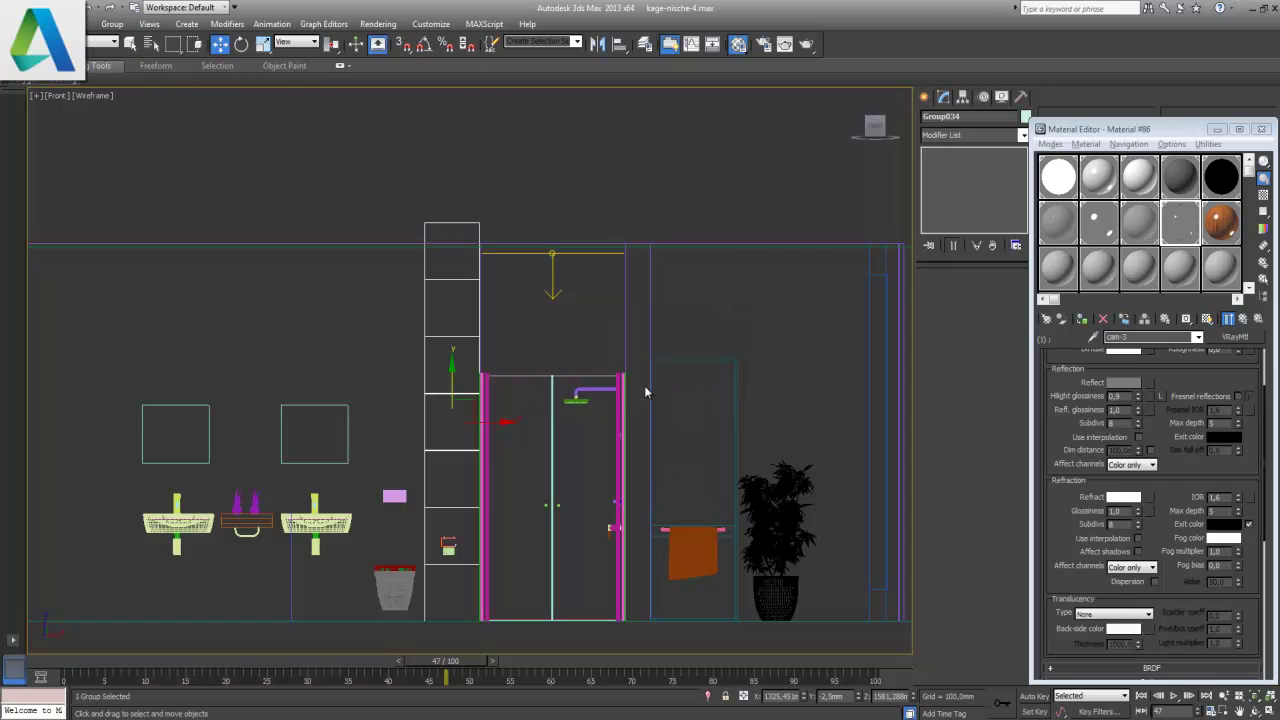
- In a maximized Top view, move Group034 along Y onto the wall line
{"action": "key", "text": "alt+w"}
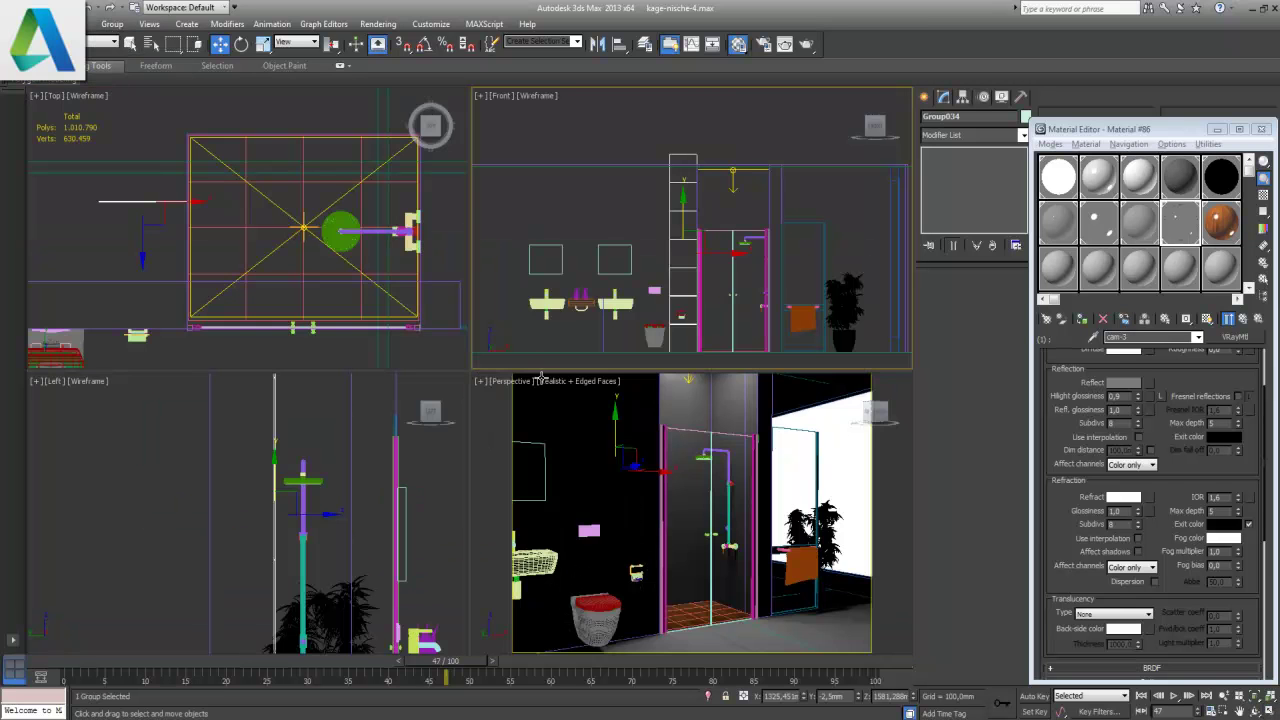
{"action": "right_click", "coordinate": [460, 298]}
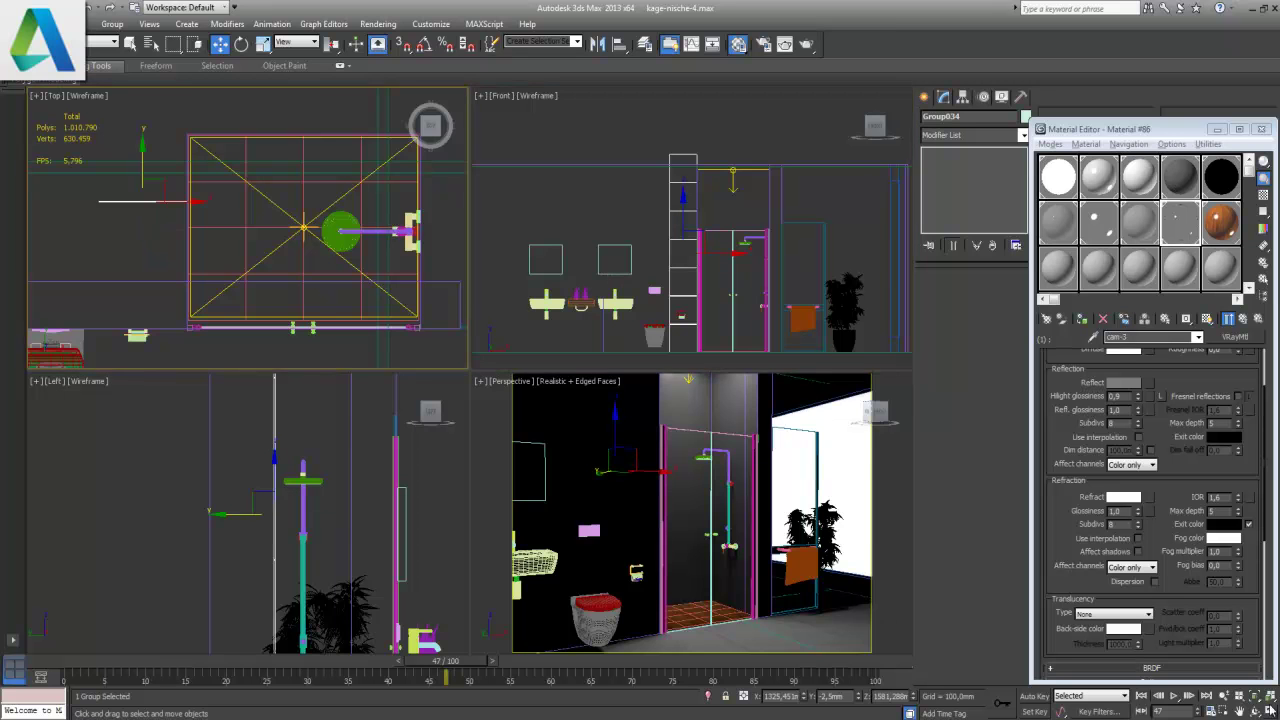
{"action": "key", "text": "alt+w"}
{"action": "middle_click_drag", "start_coordinate": [540, 503], "coordinate": [641, 320]}
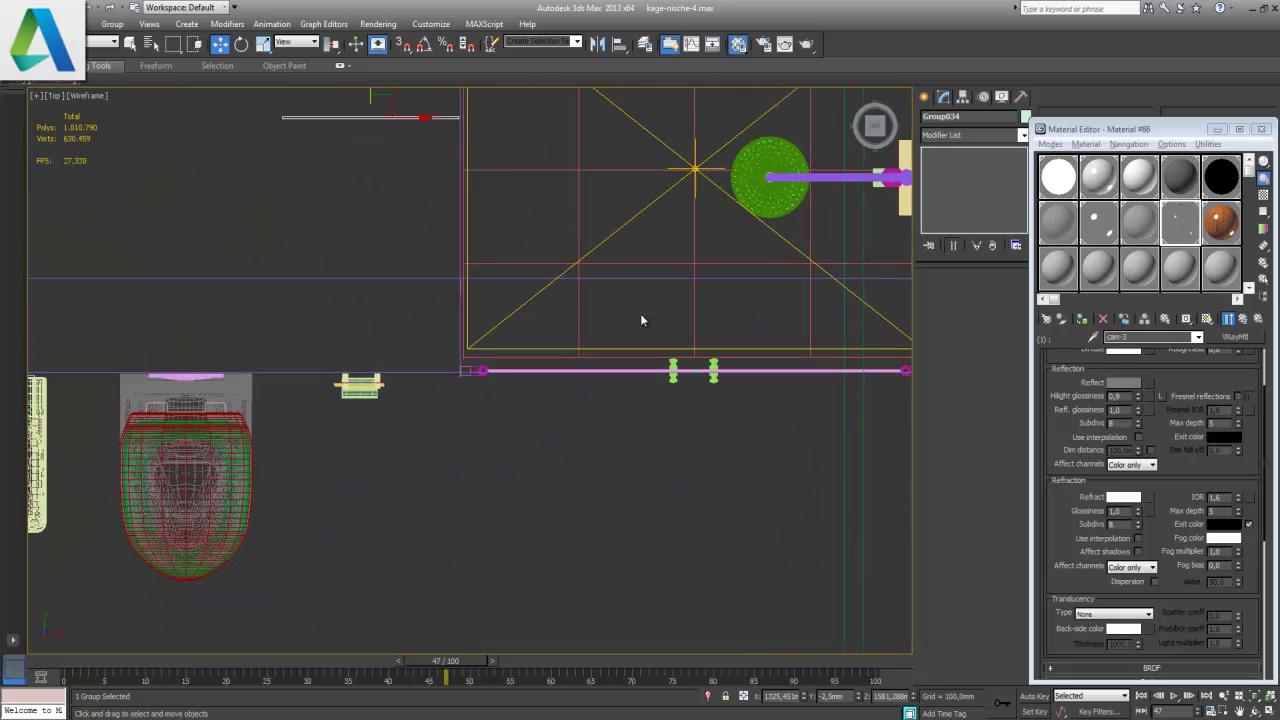
{"action": "left_click_drag", "start_coordinate": [351, 118], "coordinate": [351, 371]}
{"action": "scroll", "coordinate": [379, 441], "scroll_direction": "up", "scroll_amount": 5}
{"action": "mouse_move", "coordinate": [356, 438]}
{"action": "middle_mouse_down"}
{"action": "mouse_move", "coordinate": [333, 427]}
{"action": "mouse_move", "coordinate": [470, 420]}
{"action": "middle_mouse_up"}
{"action": "scroll", "coordinate": [470, 420], "scroll_direction": "up", "scroll_amount": 3}
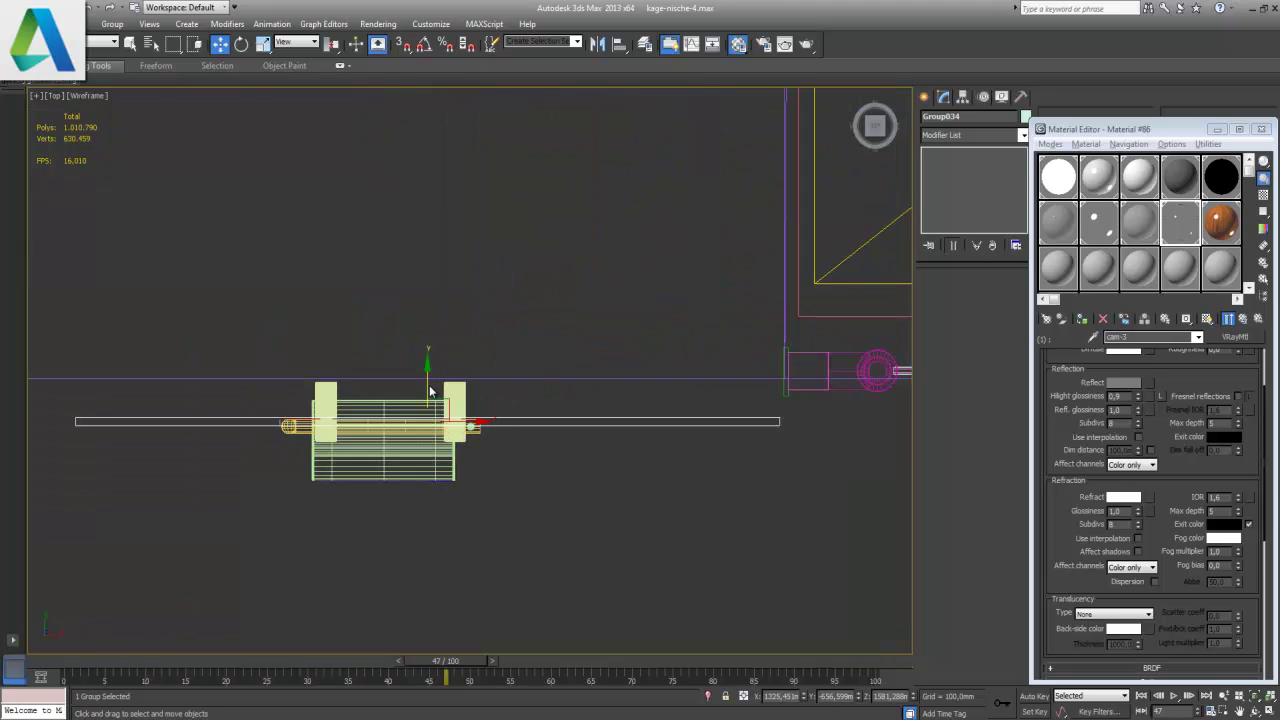
{"action": "left_click_drag", "start_coordinate": [430, 390], "coordinate": [427, 348]}
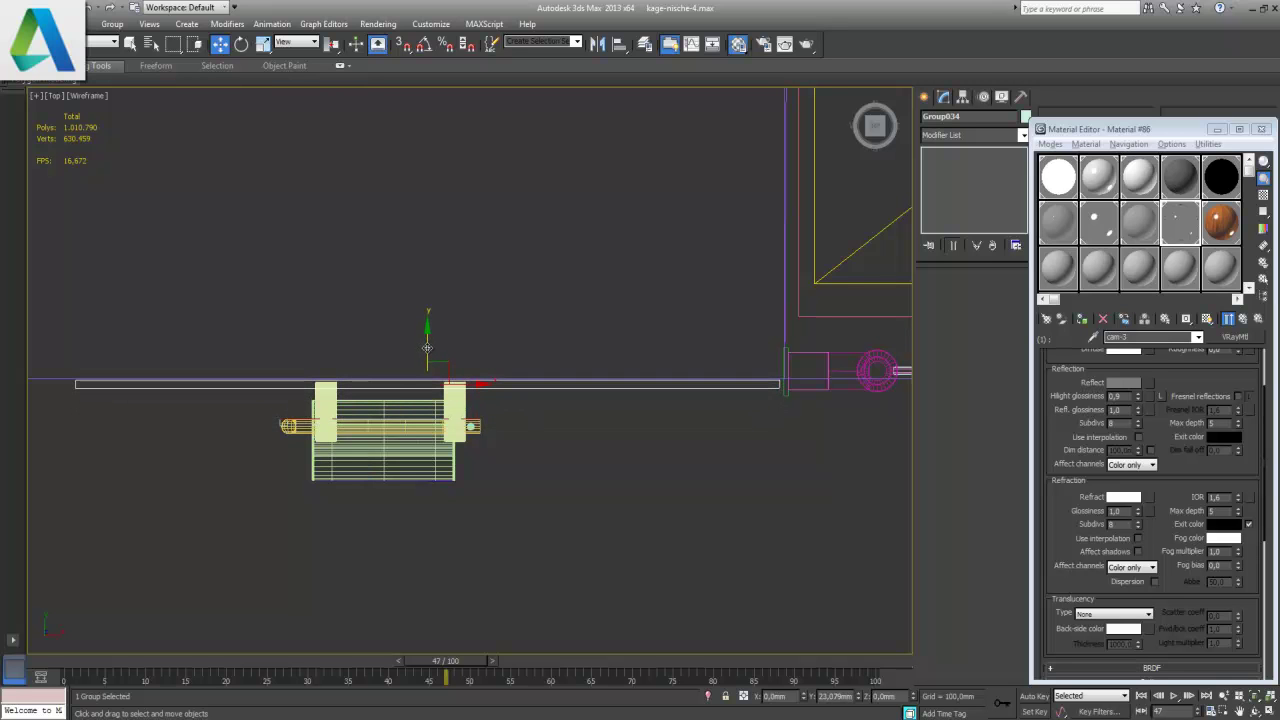
- Nudge the KAGE-NISCHE group about 15 mm along Y, then reselect Group034
{"action": "middle_click_drag", "start_coordinate": [648, 422], "coordinate": [217, 437]}
{"action": "left_click", "coordinate": [389, 449]}
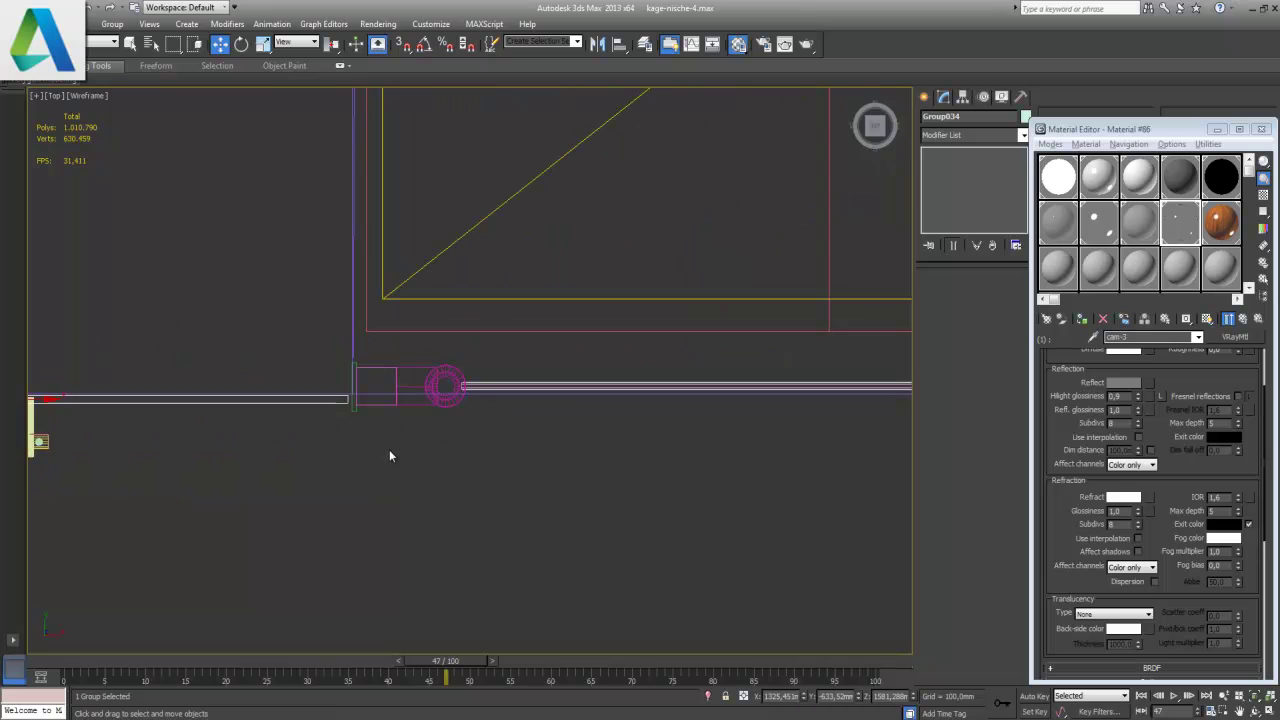
{"action": "left_click", "coordinate": [440, 378]}
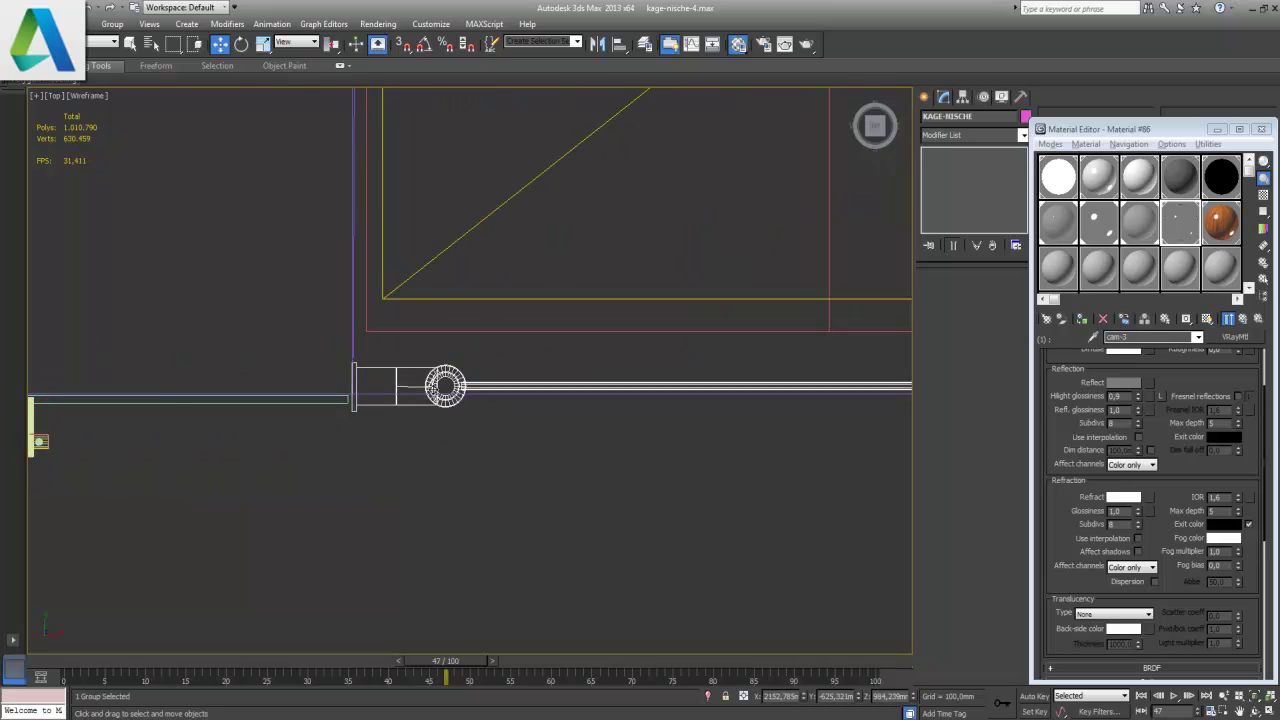
{"action": "scroll", "coordinate": [440, 380], "scroll_direction": "down", "scroll_amount": 2}
{"action": "middle_click_drag", "start_coordinate": [483, 451], "coordinate": [340, 497]}
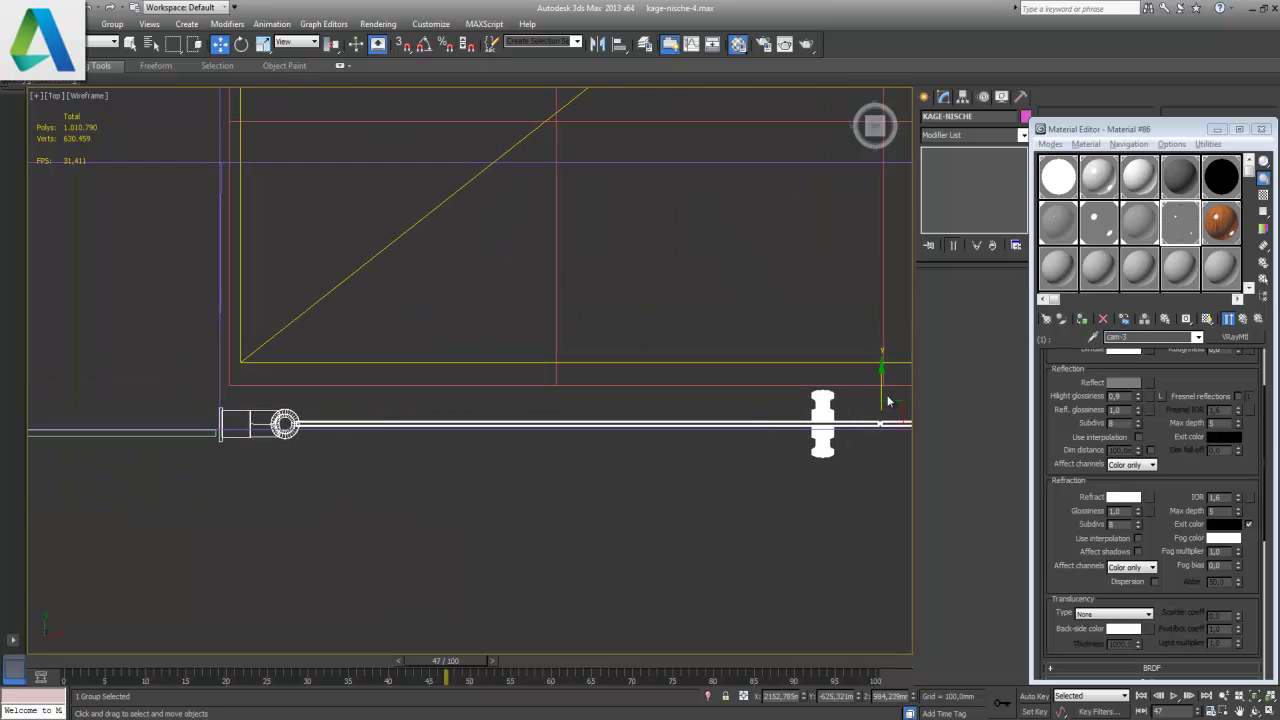
{"action": "left_click_drag", "start_coordinate": [880, 389], "coordinate": [862, 394]}
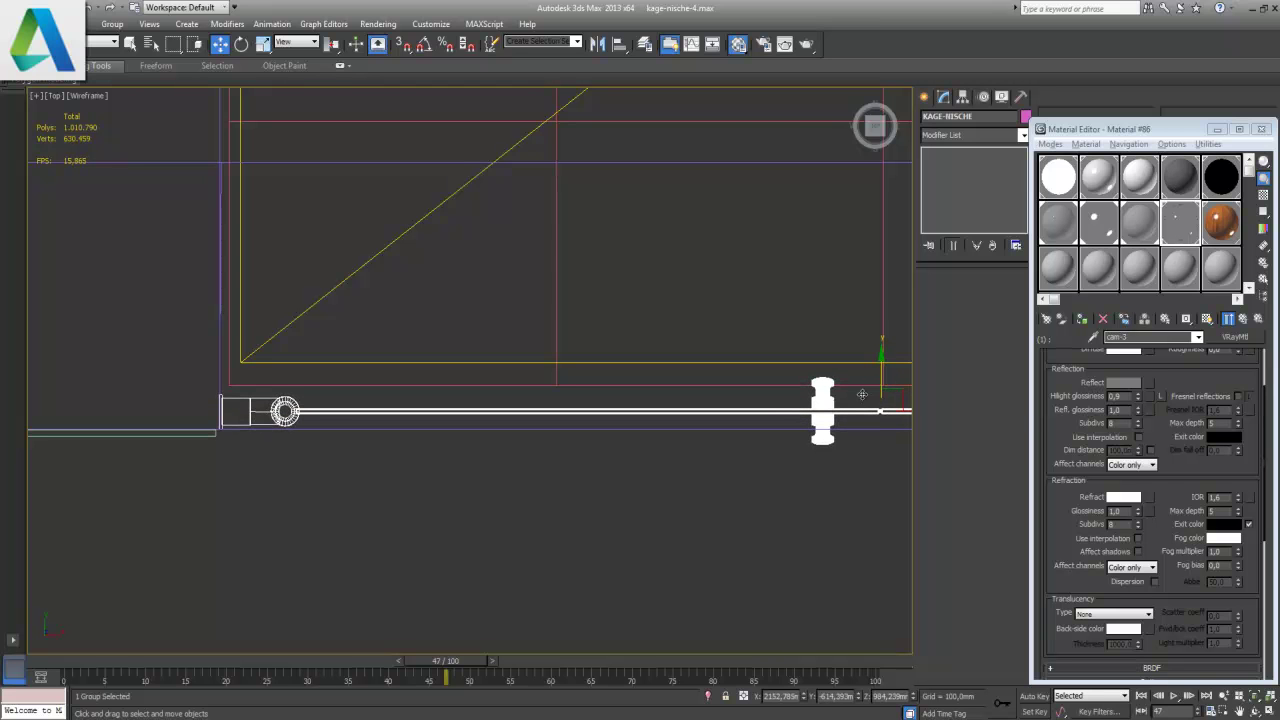
{"action": "middle_click_drag", "start_coordinate": [264, 428], "coordinate": [599, 396]}
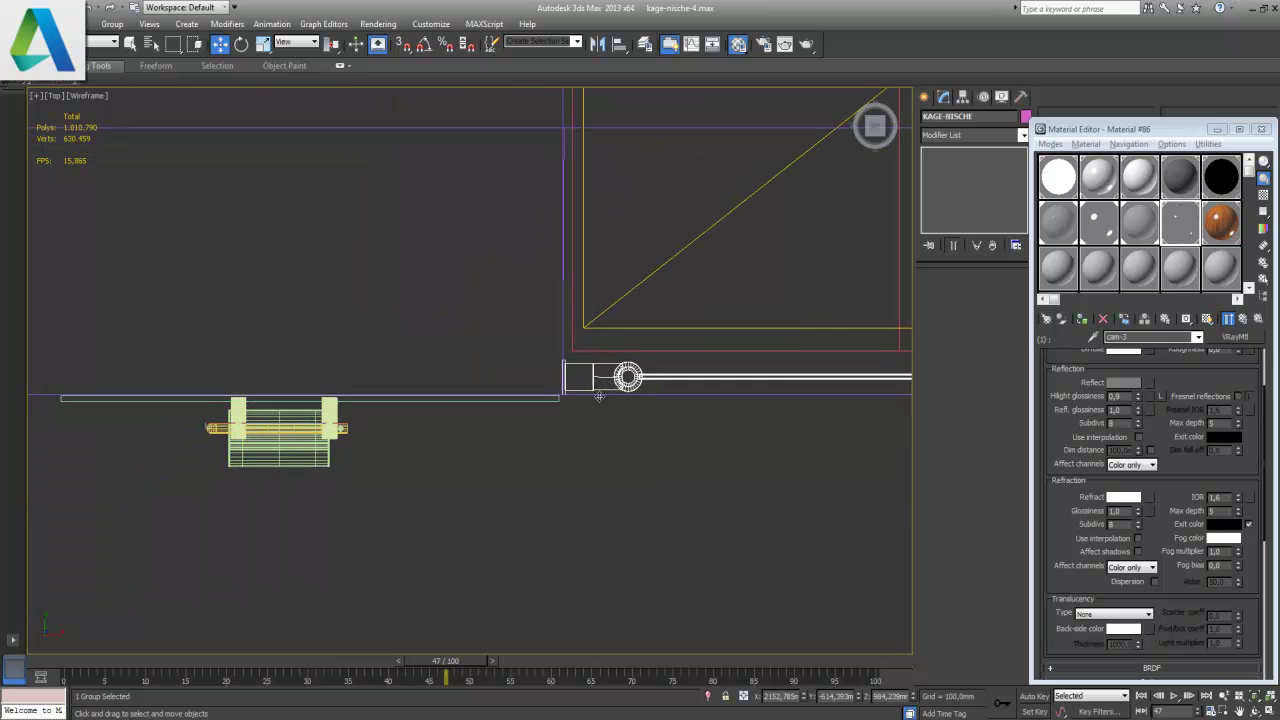
{"action": "left_click", "coordinate": [432, 398]}
- Maximize Perspective and make an unused Material Editor slot a VRayMtl named cer-1
{"action": "key", "text": "alt+w"}
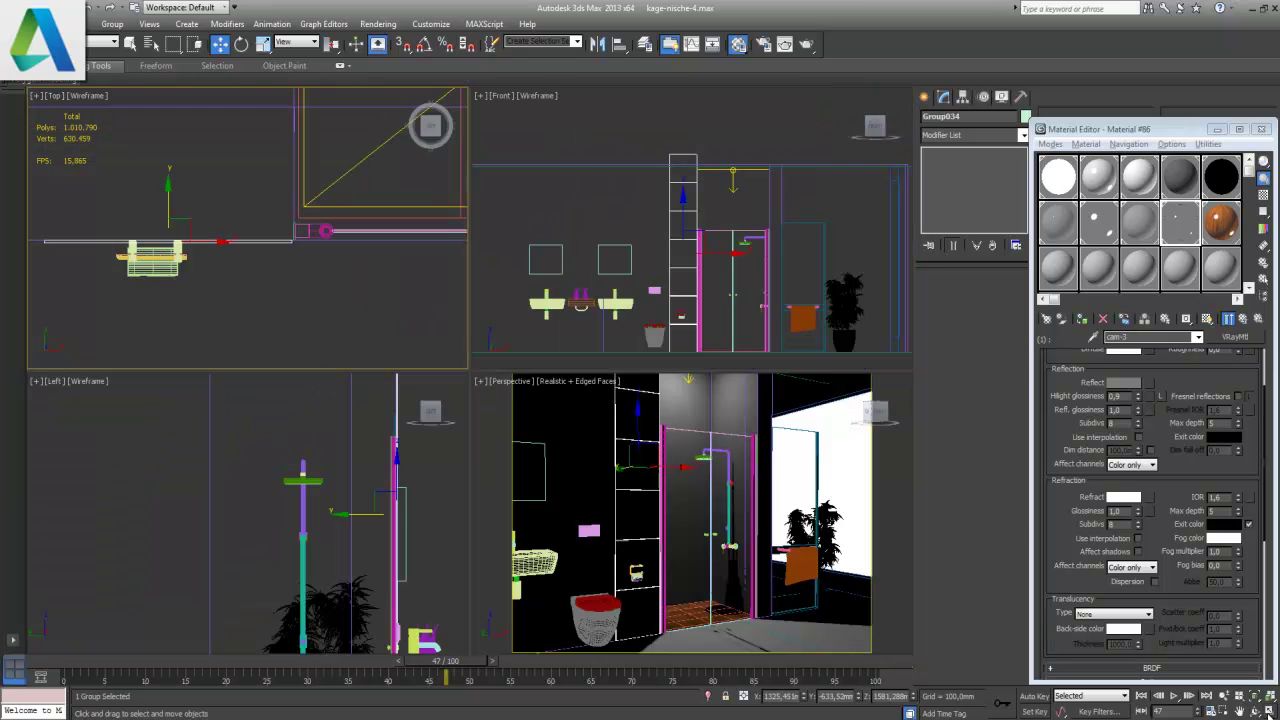
{"action": "right_click", "coordinate": [760, 527]}
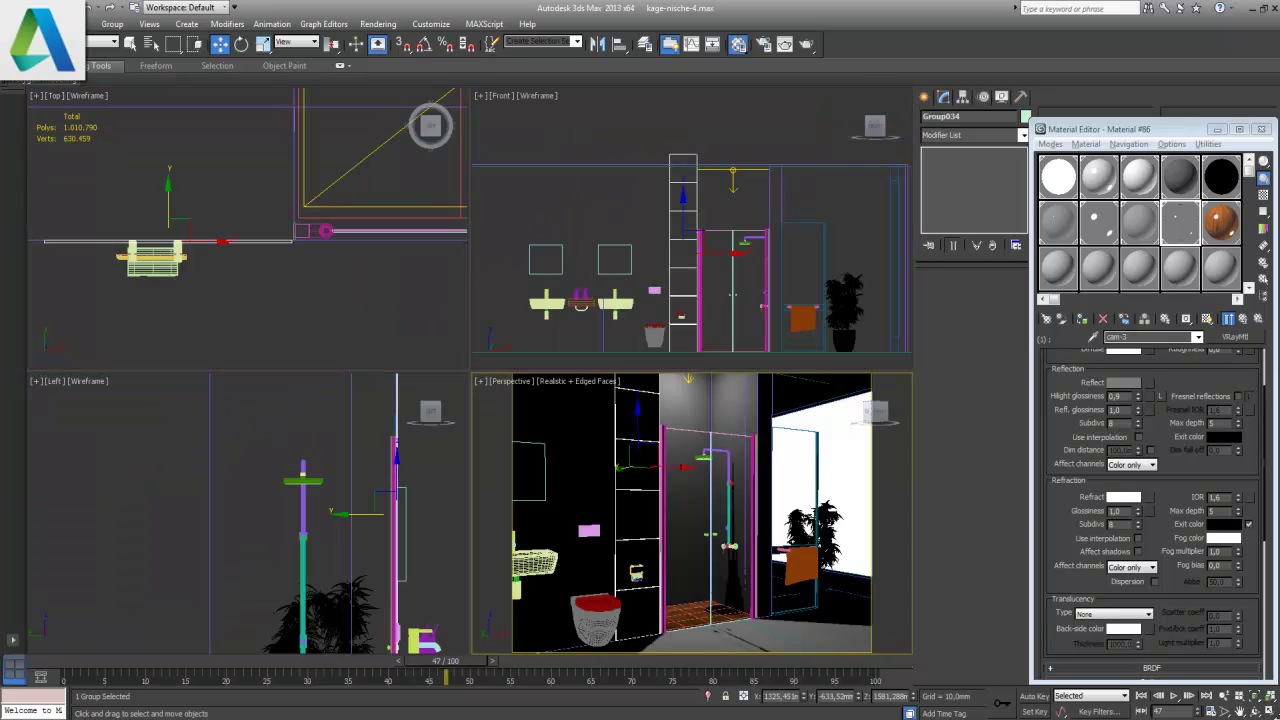
{"action": "key", "text": "alt+w"}
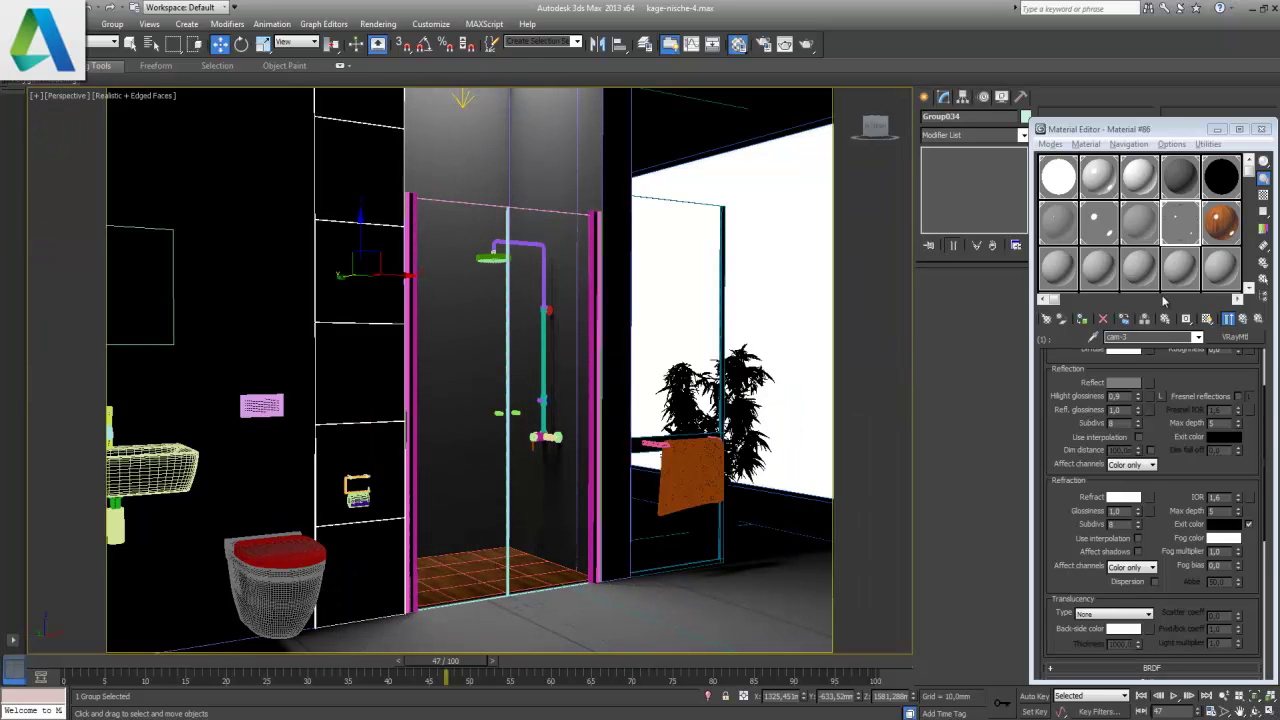
{"action": "left_click", "coordinate": [1237, 298]}
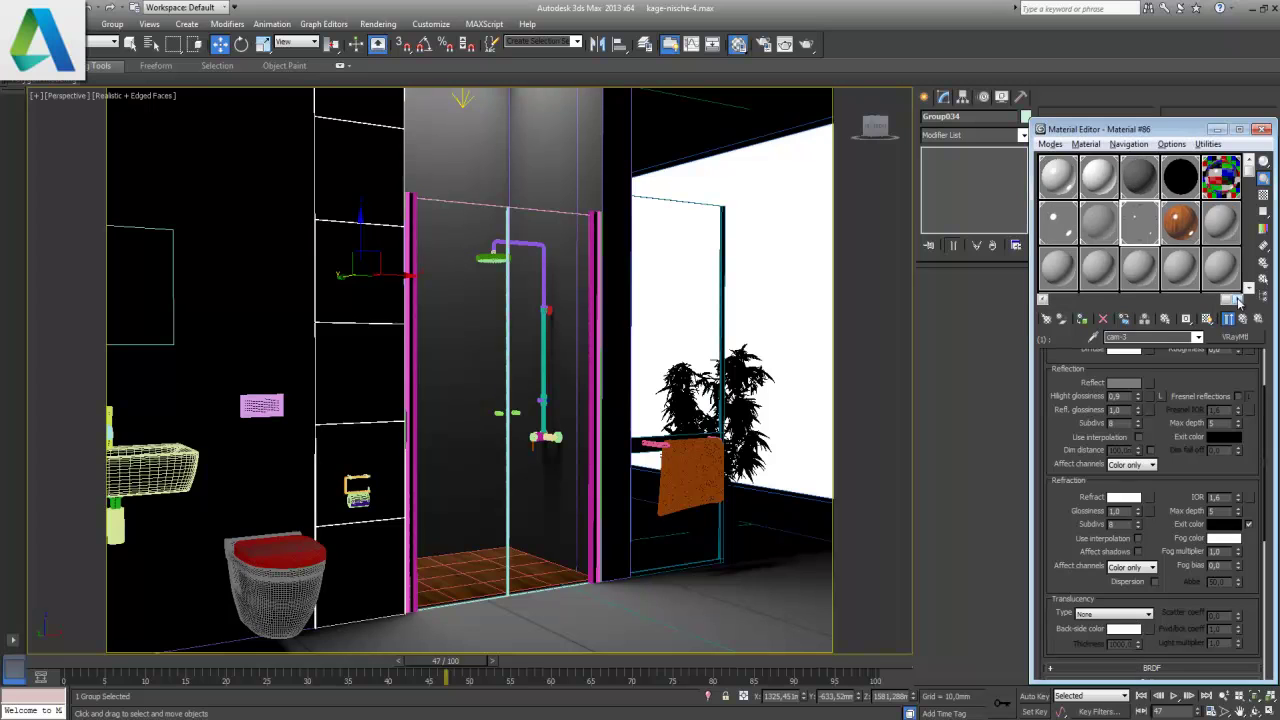
{"action": "left_click", "coordinate": [1220, 225]}
{"action": "left_click", "coordinate": [1166, 336]}
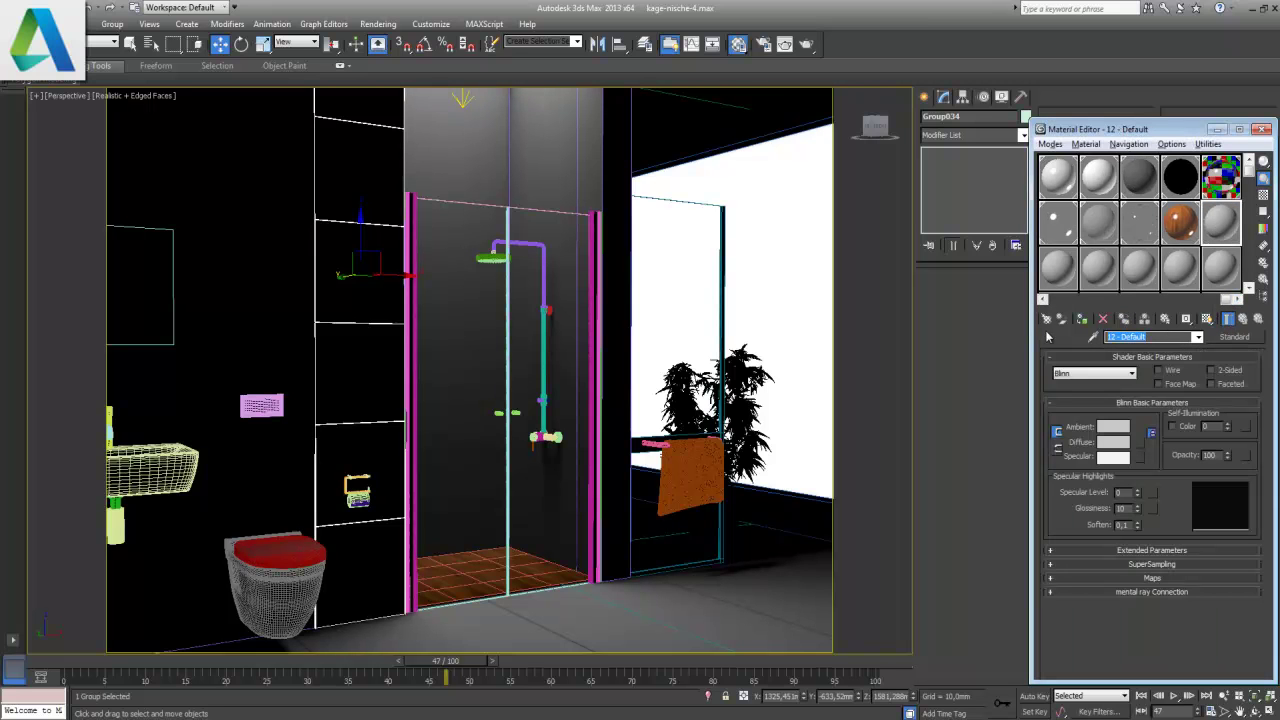
{"action": "type", "text": "cer-1"}
{"action": "left_click", "coordinate": [1236, 337]}
{"action": "double_click", "coordinate": [542, 372]}
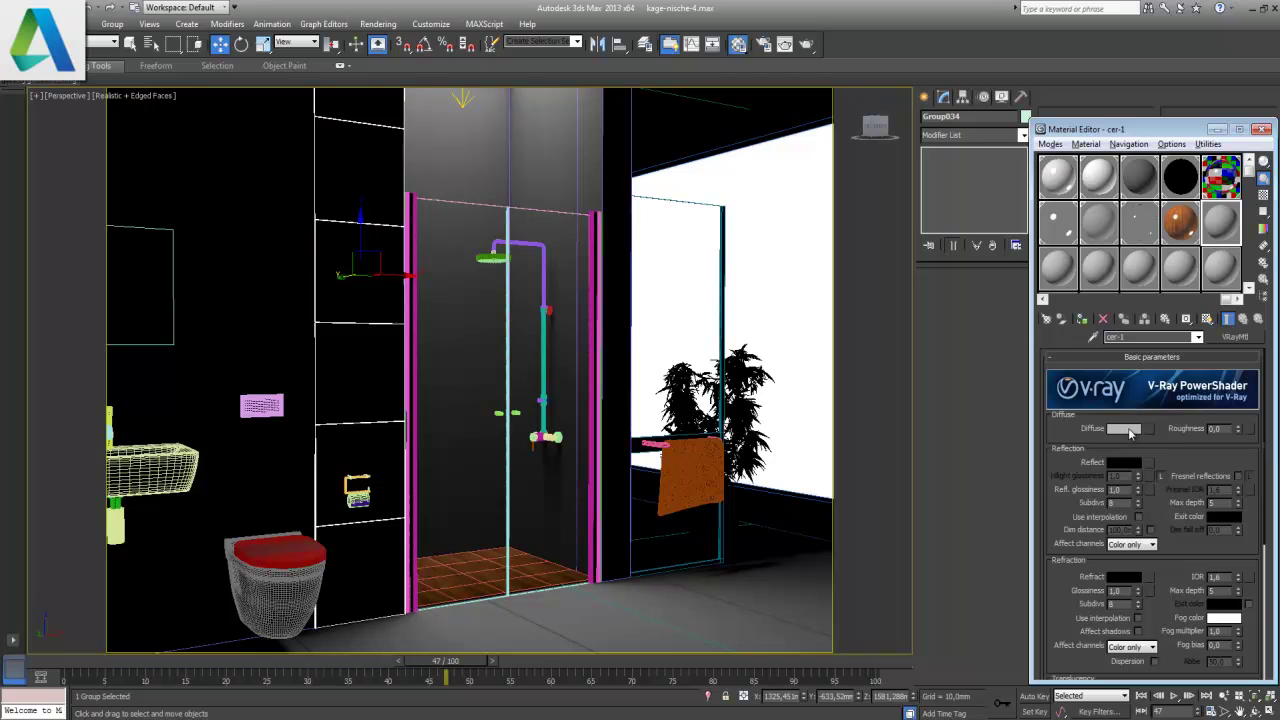
- Set cer-1's Reflect colour to RGB 25,25,25 and start a Shift+Q test render
{"action": "left_click", "coordinate": [1125, 429]}
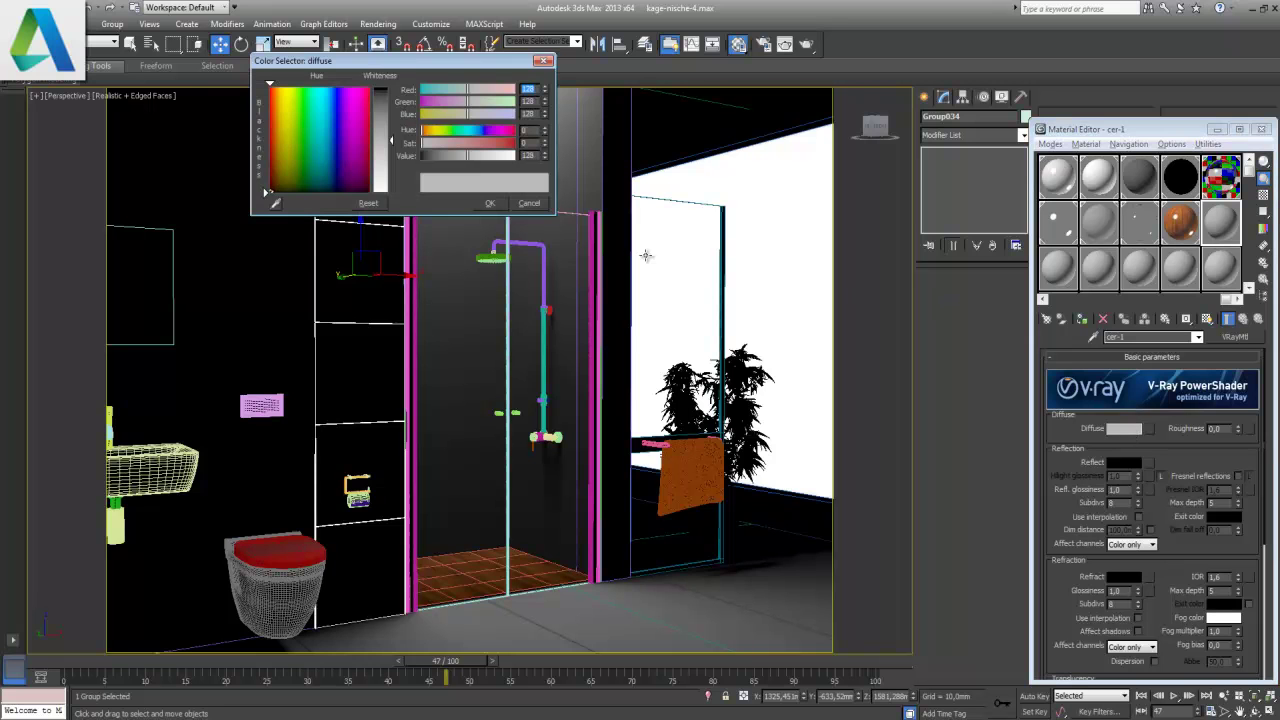
{"action": "left_click", "coordinate": [529, 203]}
{"action": "left_click", "coordinate": [1124, 463]}
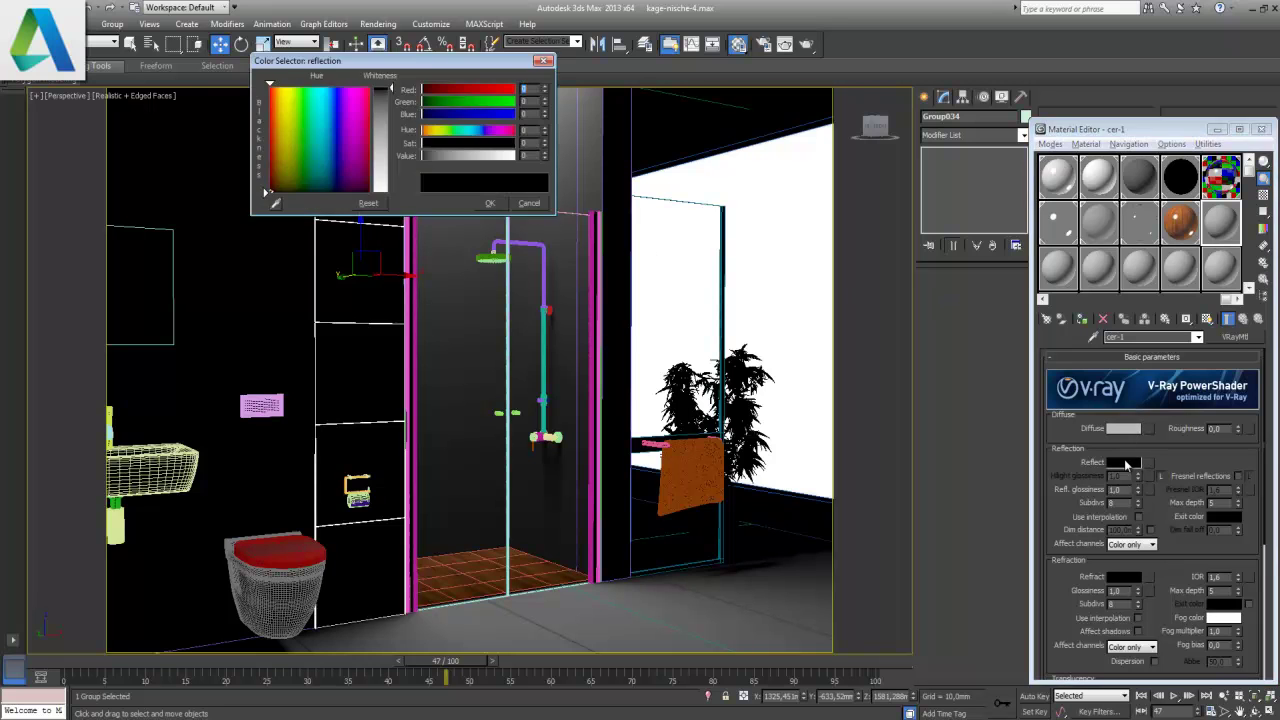
{"action": "type", "text": "25"}
{"action": "key", "text": "Tab"}
{"action": "type", "text": "25"}
{"action": "key", "text": "Tab"}
{"action": "type", "text": "25"}
{"action": "key", "text": "Return"}
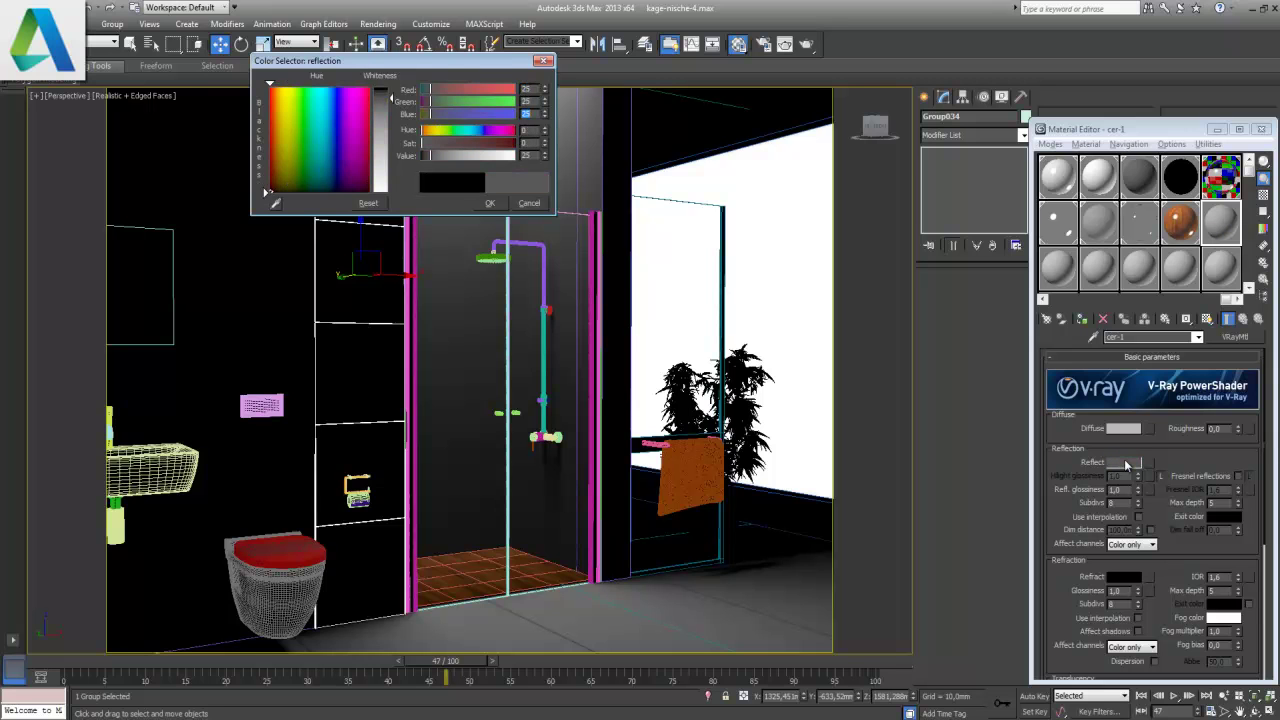
{"action": "left_click", "coordinate": [490, 203]}
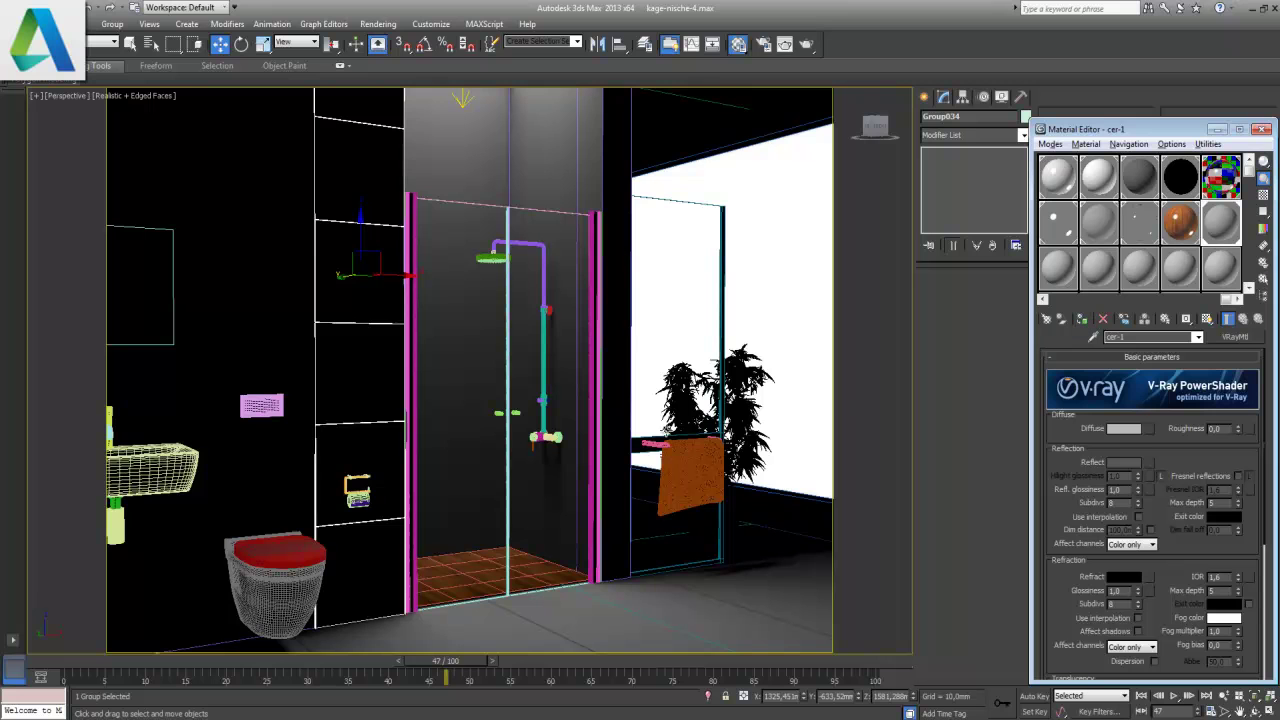
{"action": "key", "text": "shift+q"}
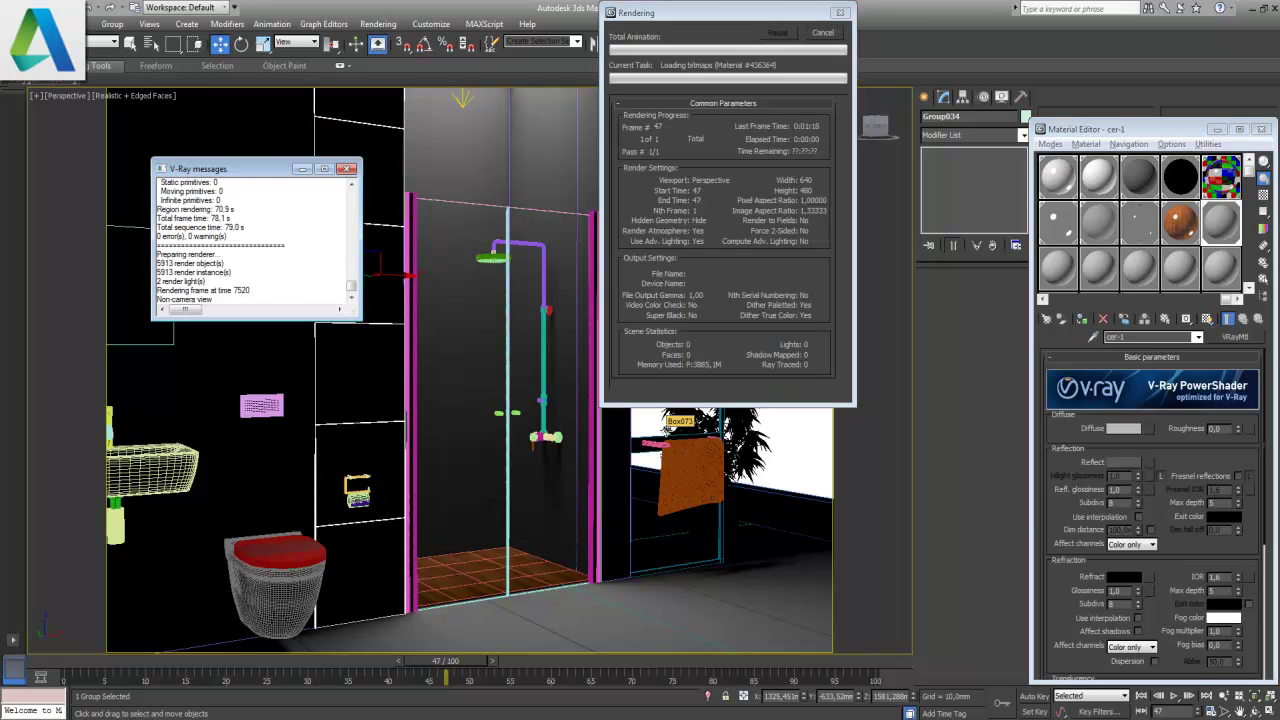
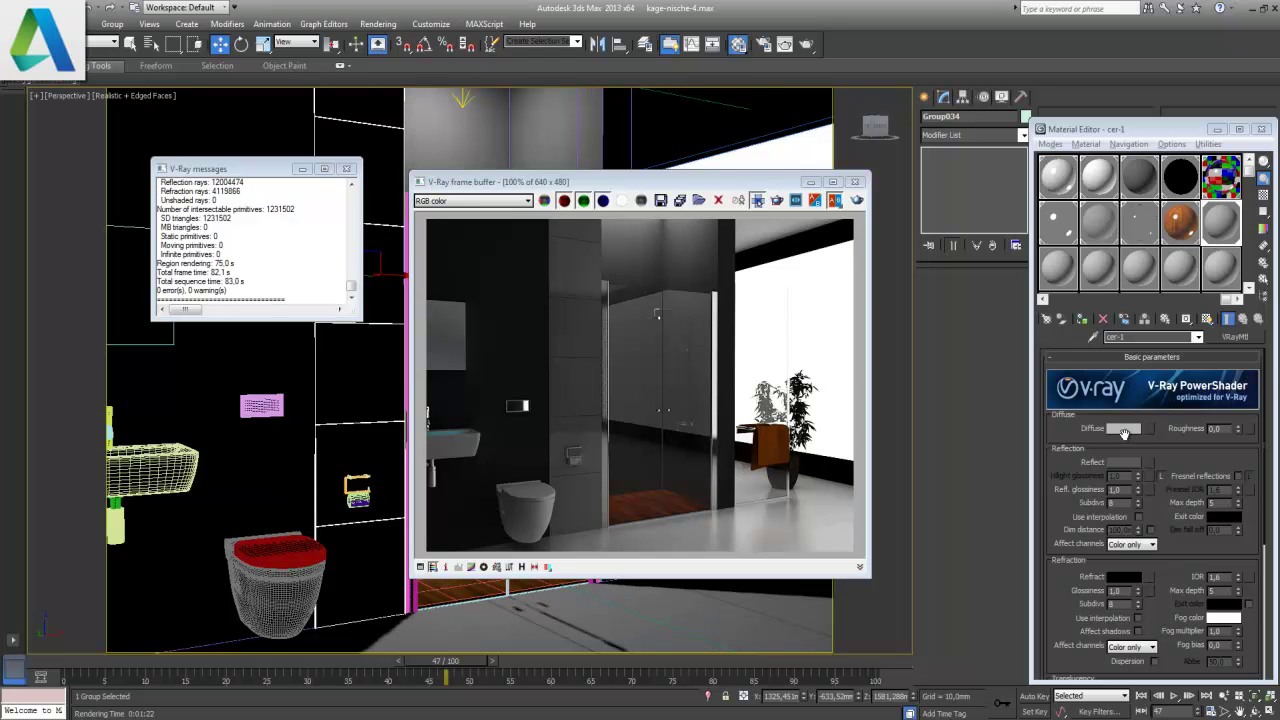
- Lighten the cer-1 diffuse colour to near-white, then run a short test render and cancel it
{"action": "left_click", "coordinate": [1122, 430]}
{"action": "left_click_drag", "start_coordinate": [391, 141], "coordinate": [395, 182]}
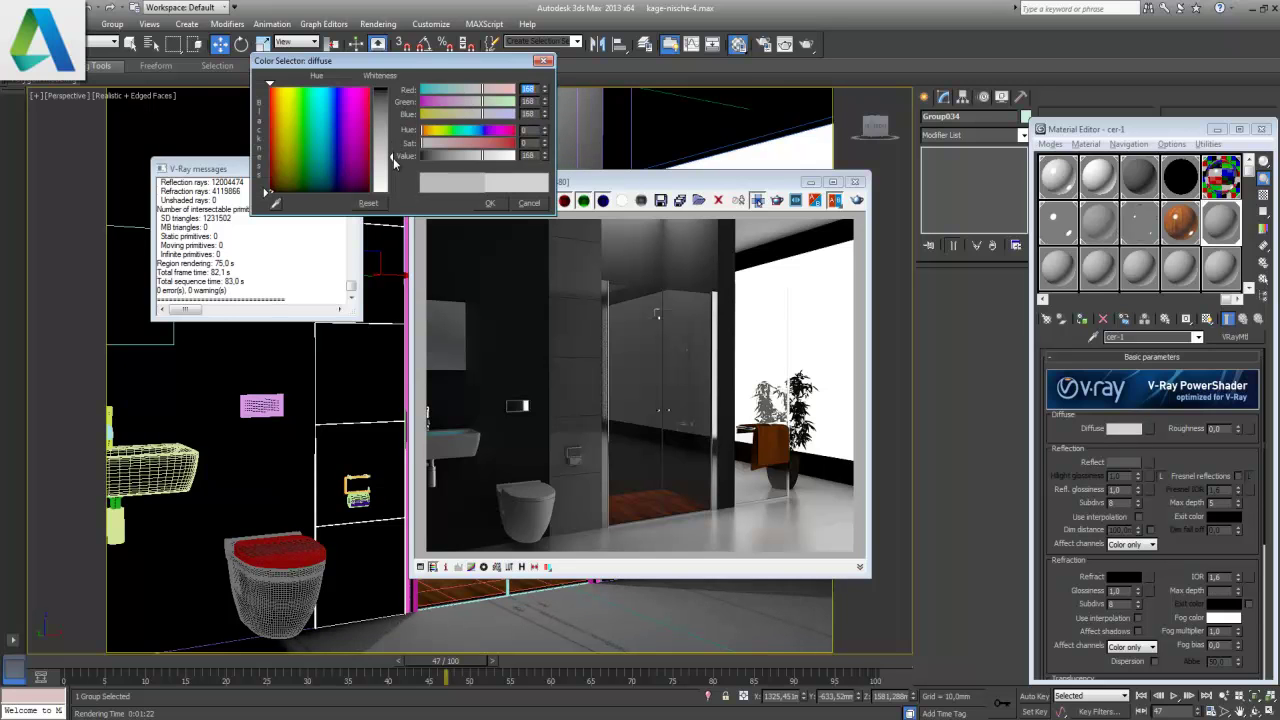
{"action": "left_click", "coordinate": [491, 203]}
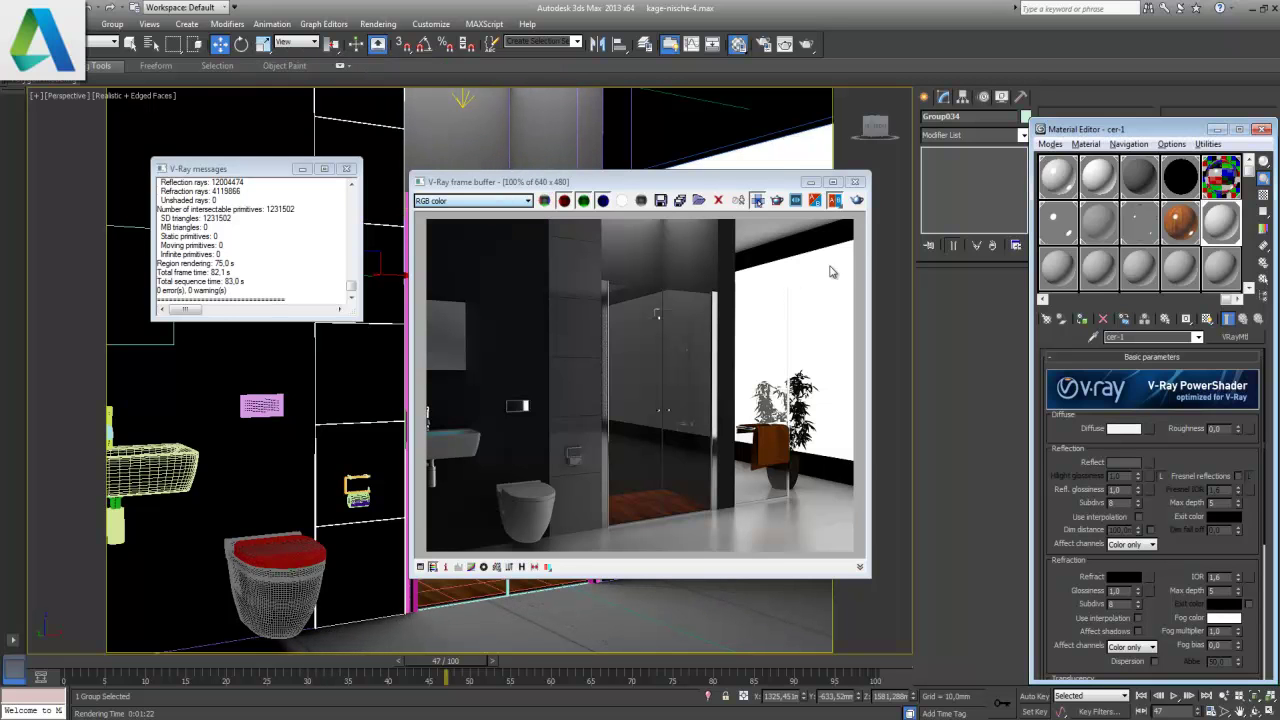
{"action": "left_click", "coordinate": [857, 201]}
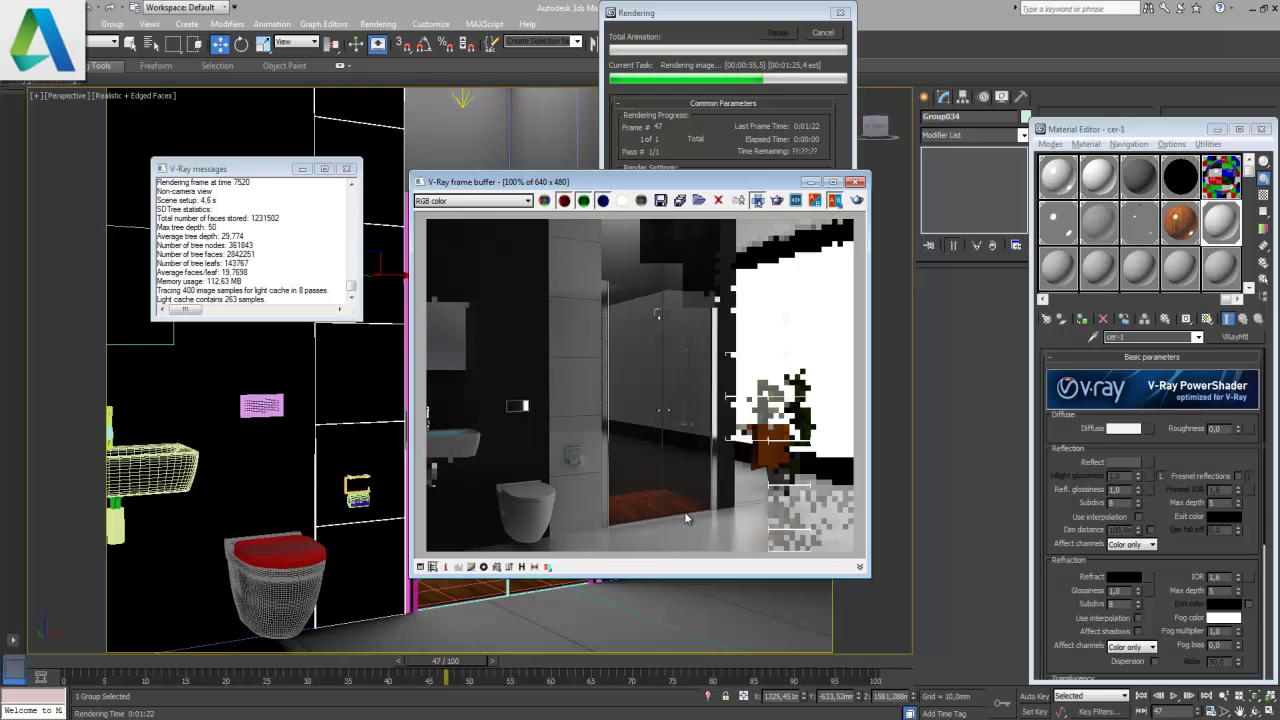
{"action": "left_click", "coordinate": [825, 33]}
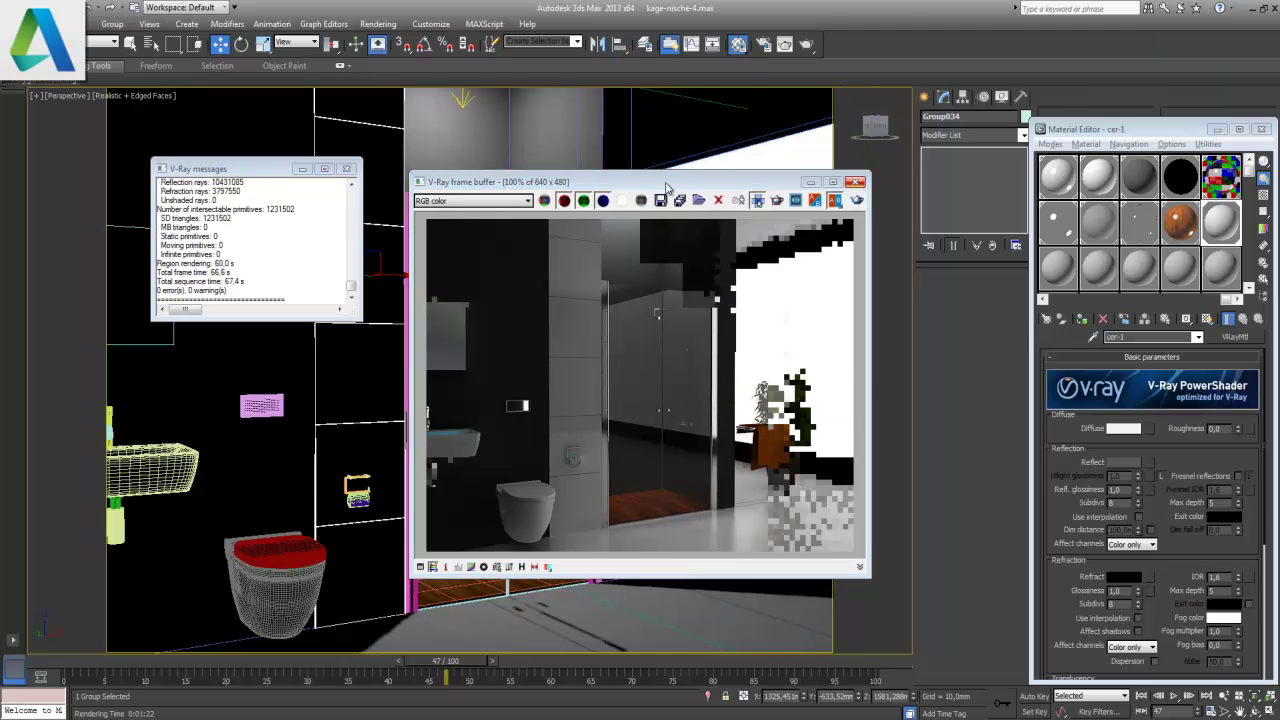
- Close the render window and V-Ray messages, deselect the group and maximize the Top view
{"action": "left_click", "coordinate": [412, 186]}
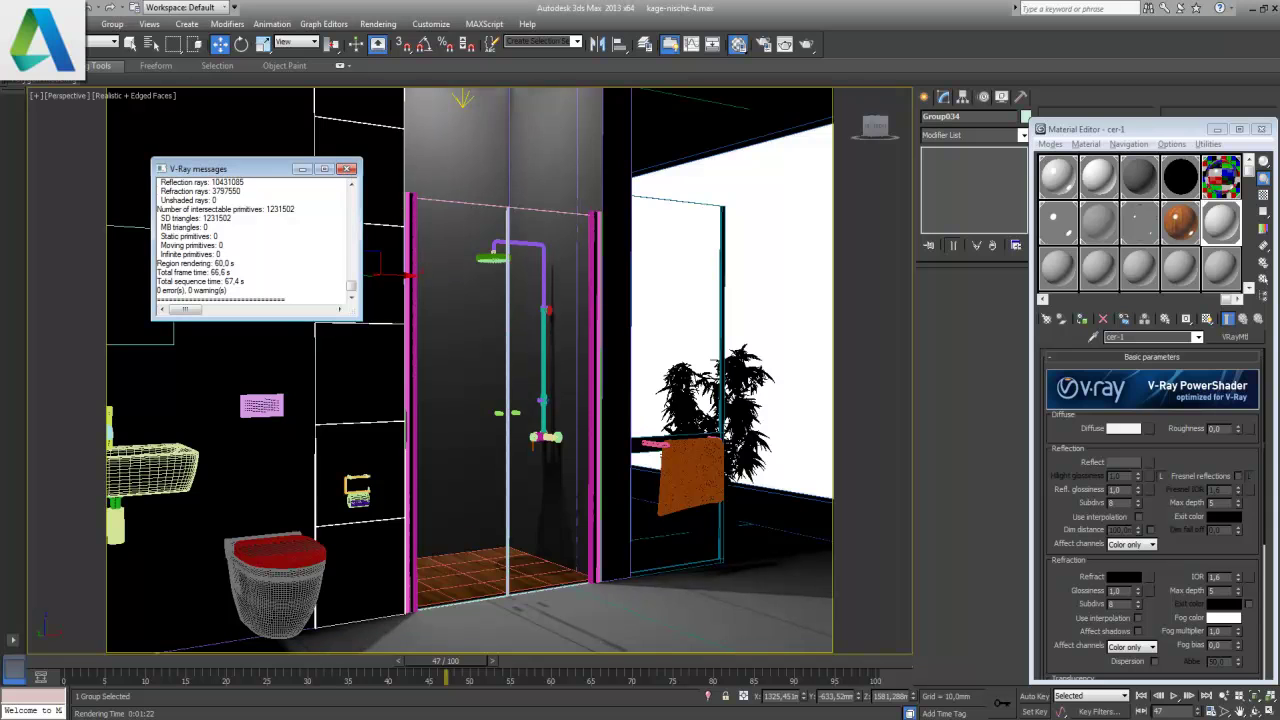
{"action": "left_click", "coordinate": [1268, 710]}
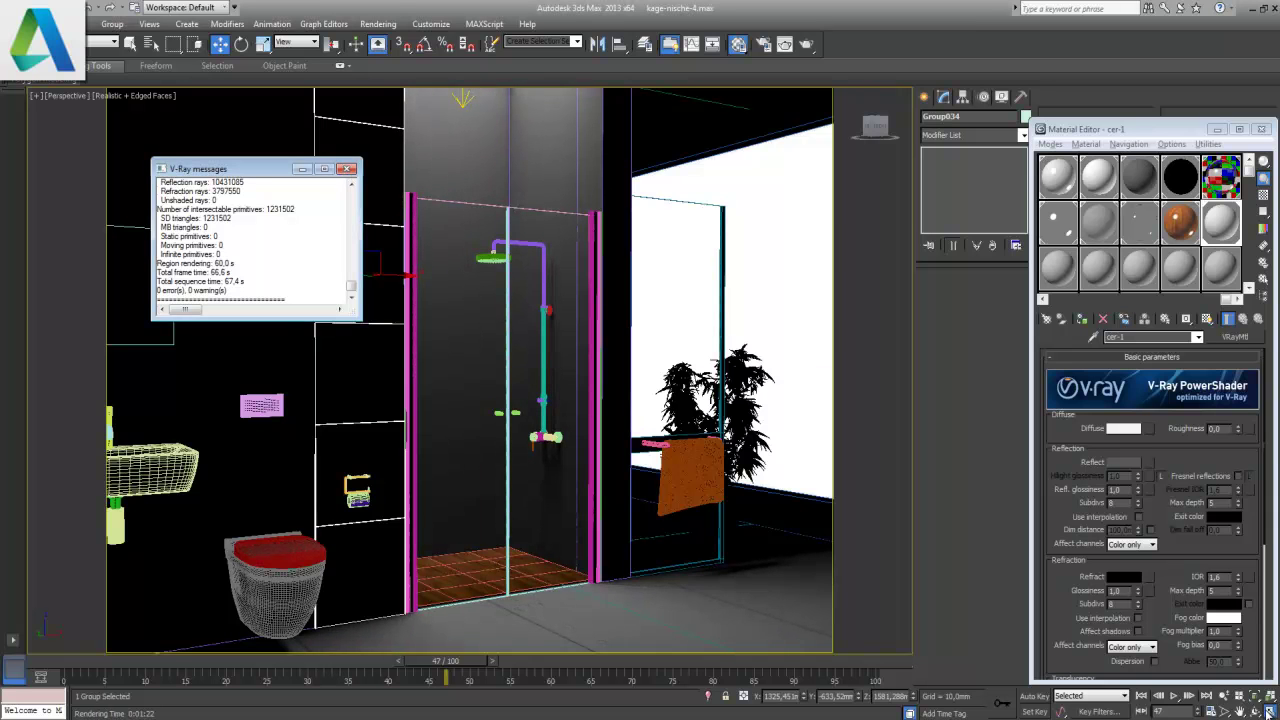
{"action": "left_click", "coordinate": [418, 293]}
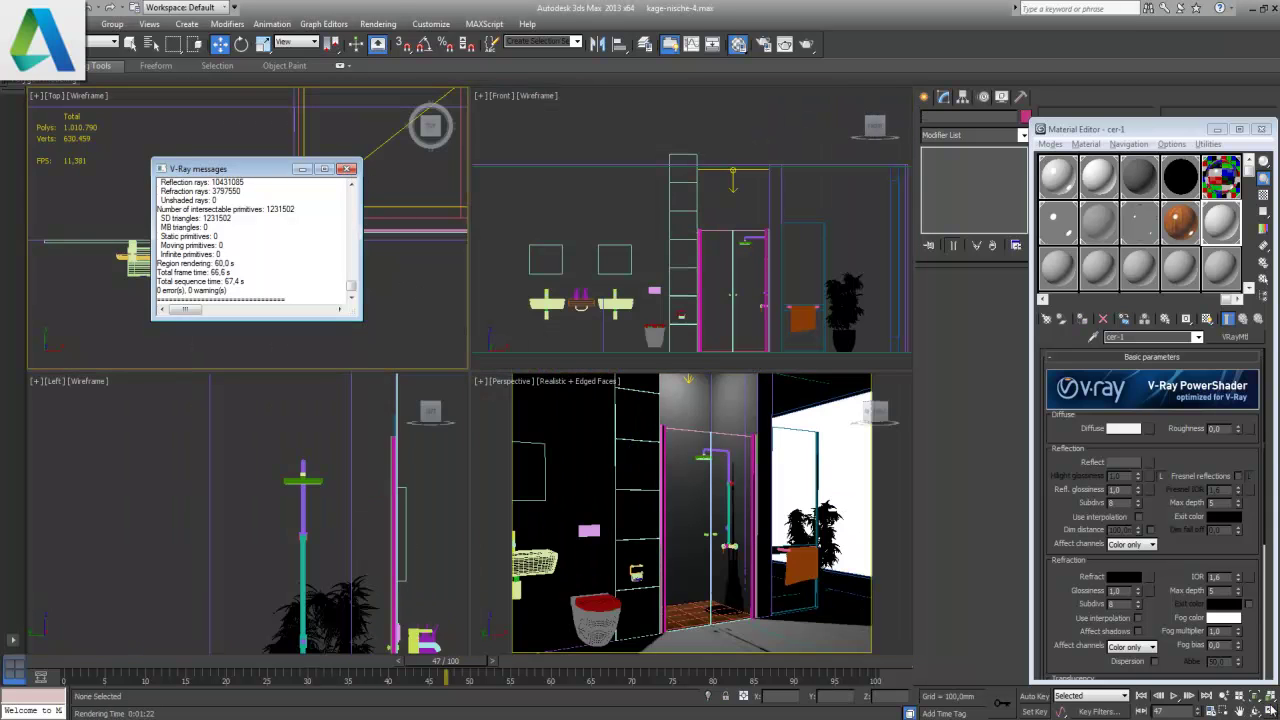
{"action": "key", "text": "alt+w"}
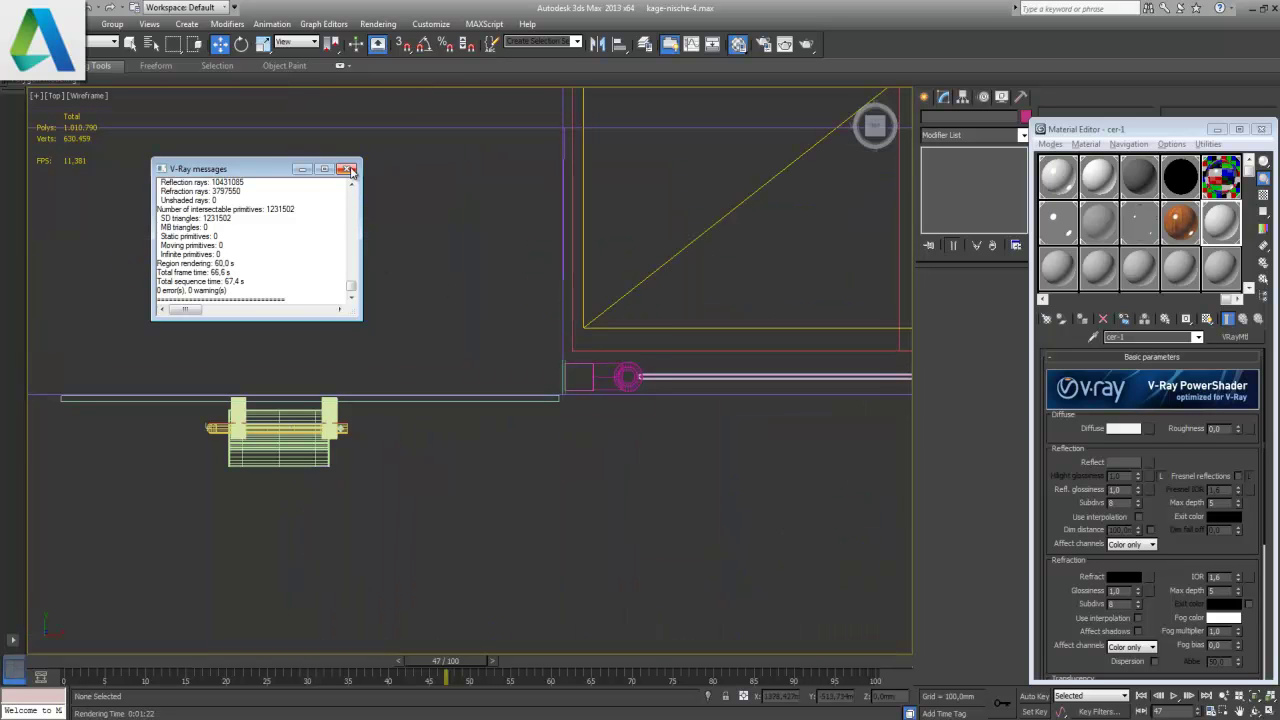
{"action": "left_click", "coordinate": [347, 169]}
- Zoom out over the whole room plan and bring up the Merge file browser
{"action": "scroll", "coordinate": [535, 489], "scroll_direction": "down", "scroll_amount": 3}
{"action": "scroll", "coordinate": [533, 491], "scroll_direction": "down", "scroll_amount": 3}
{"action": "scroll", "coordinate": [533, 491], "scroll_direction": "down", "scroll_amount": 3}
{"action": "scroll", "coordinate": [533, 491], "scroll_direction": "down", "scroll_amount": 1}
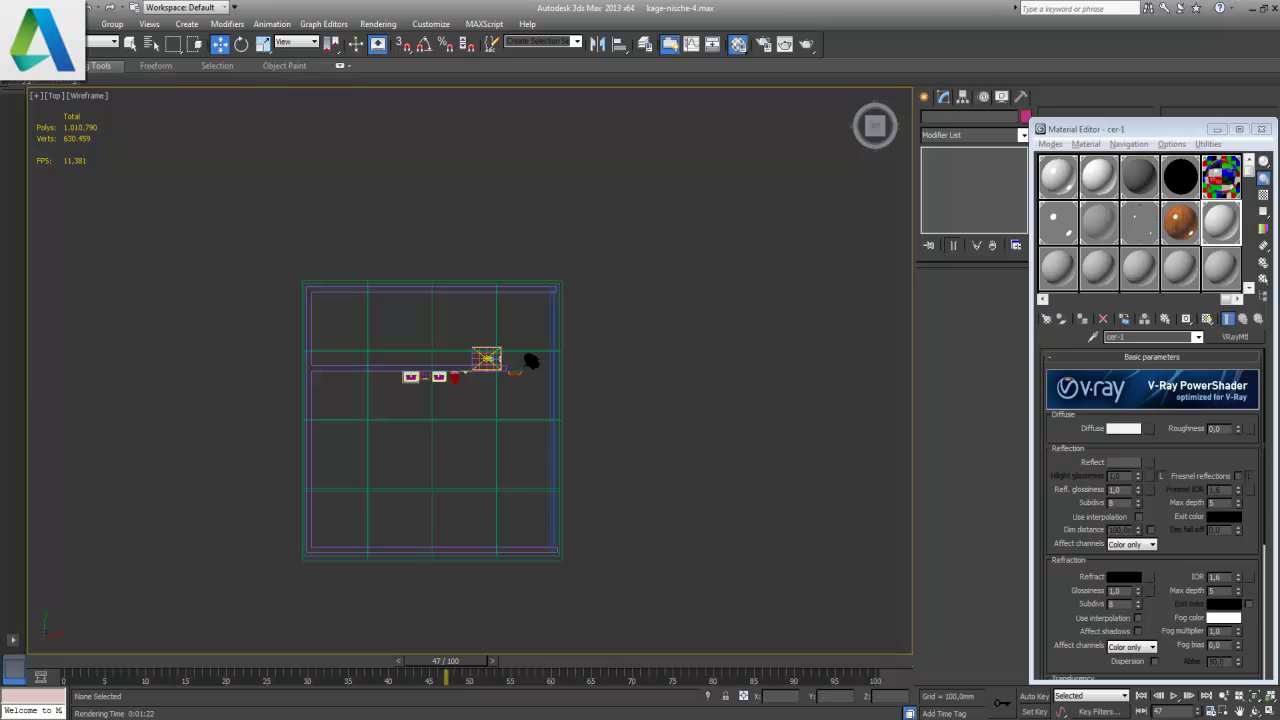
{"action": "left_click", "coordinate": [40, 38]}
{"action": "left_click", "coordinate": [62, 200]}
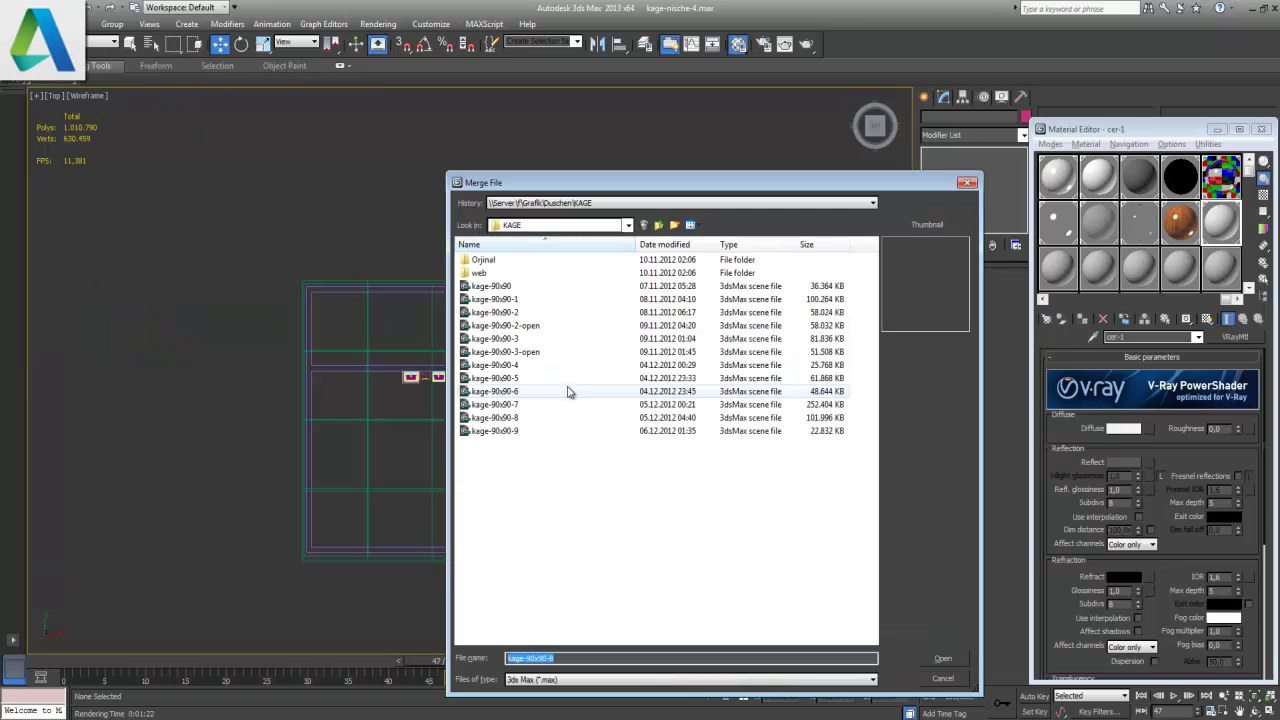
- Merge all objects from kage-90x90-8 except lights, cameras and helpers, applying to all duplicates
{"action": "left_click", "coordinate": [555, 417]}
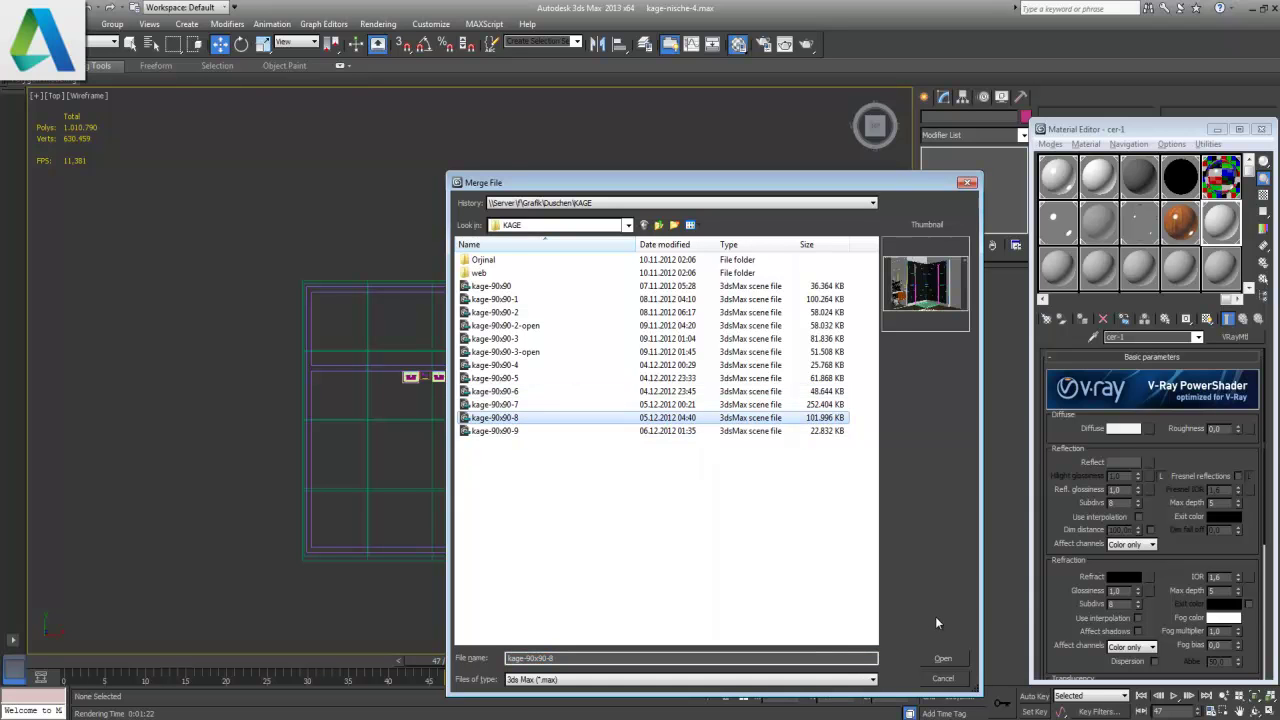
{"action": "left_click", "coordinate": [943, 658]}
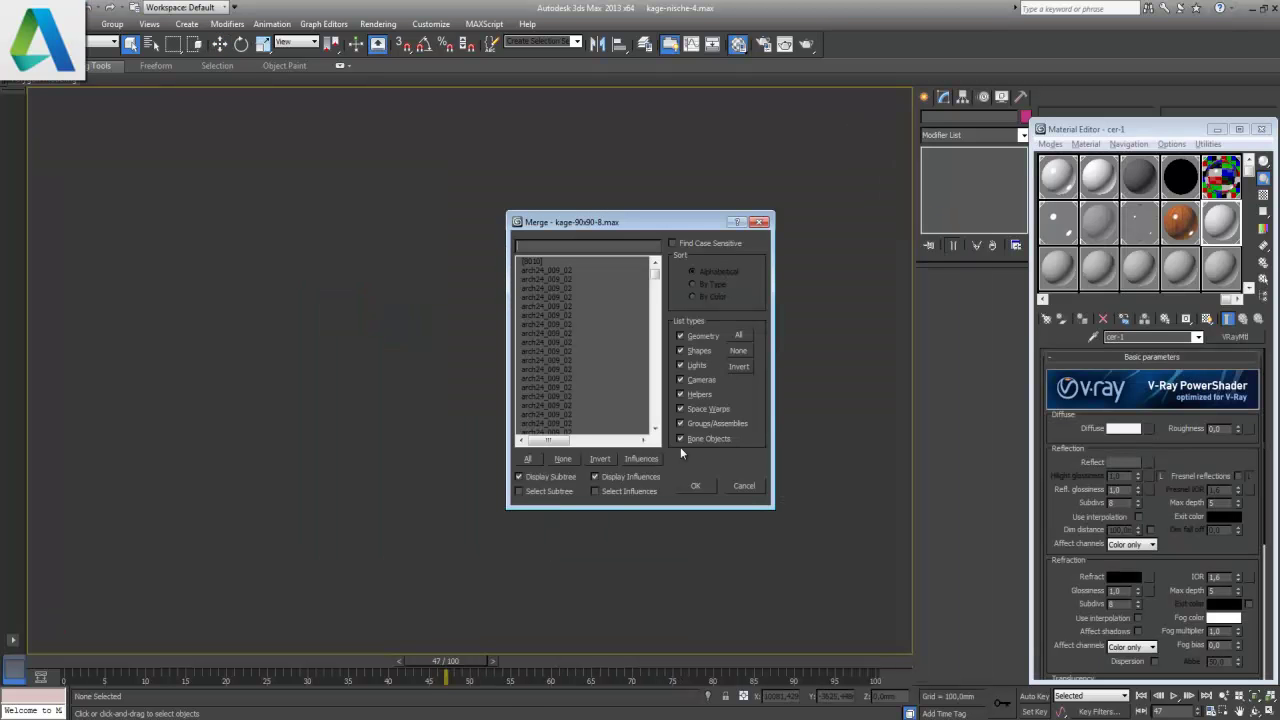
{"action": "left_click", "coordinate": [696, 367]}
{"action": "left_click", "coordinate": [696, 381]}
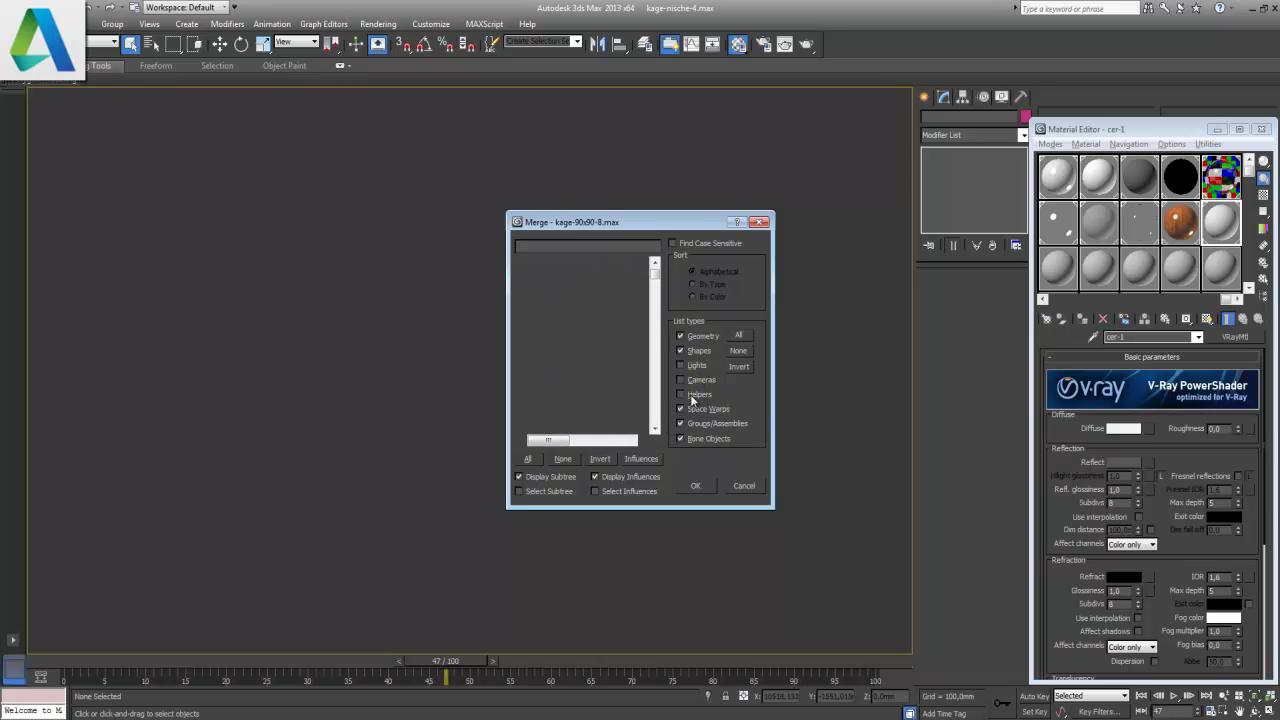
{"action": "left_click", "coordinate": [692, 395]}
{"action": "left_click", "coordinate": [535, 462]}
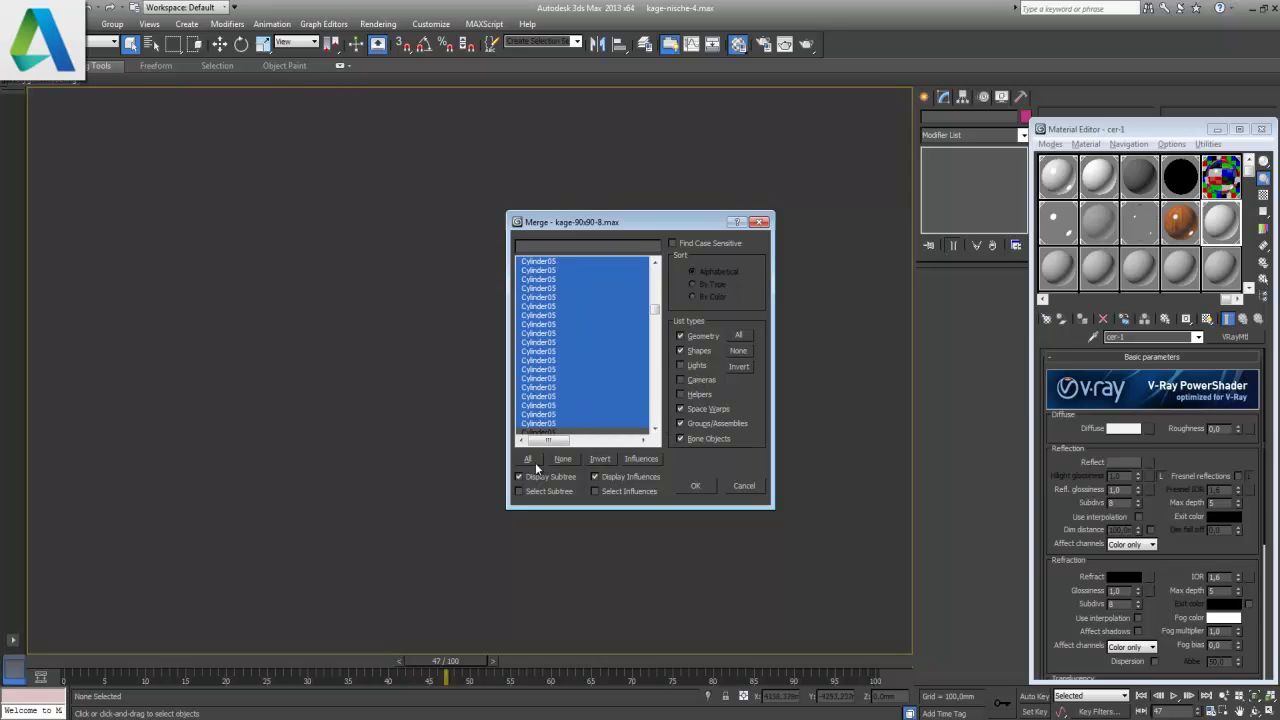
{"action": "left_click", "coordinate": [695, 485]}
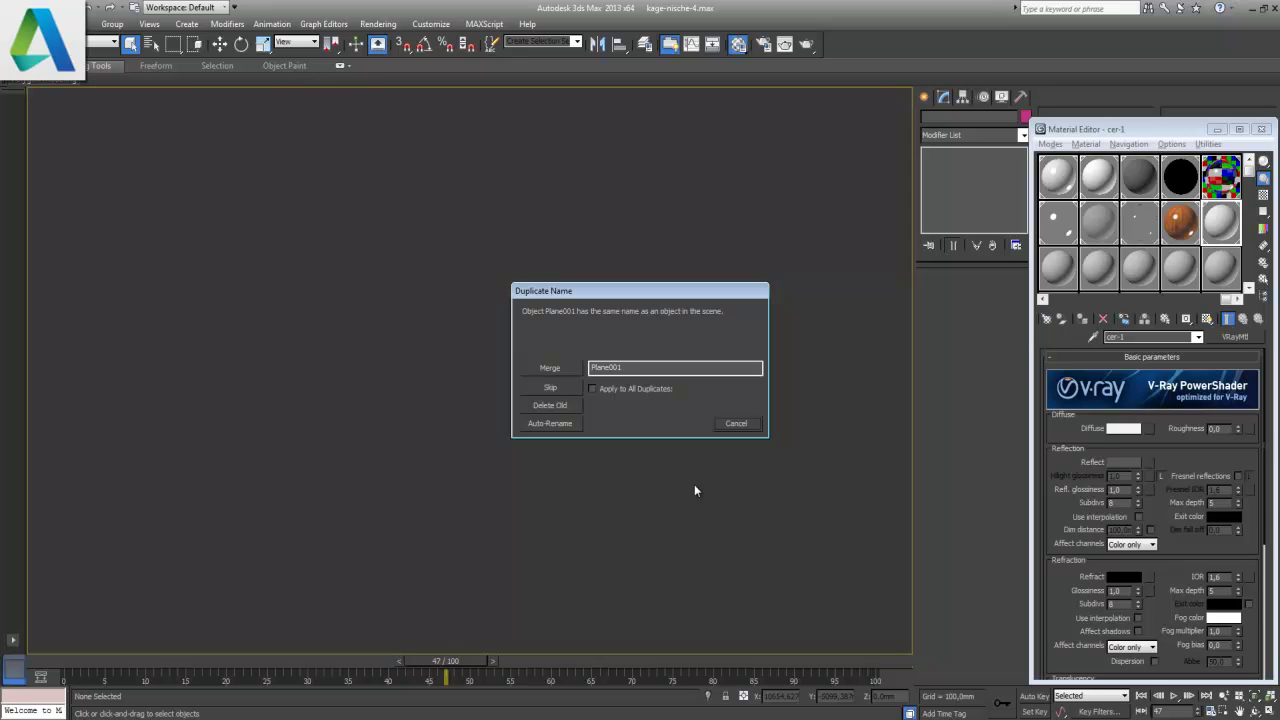
{"action": "left_click", "coordinate": [620, 390]}
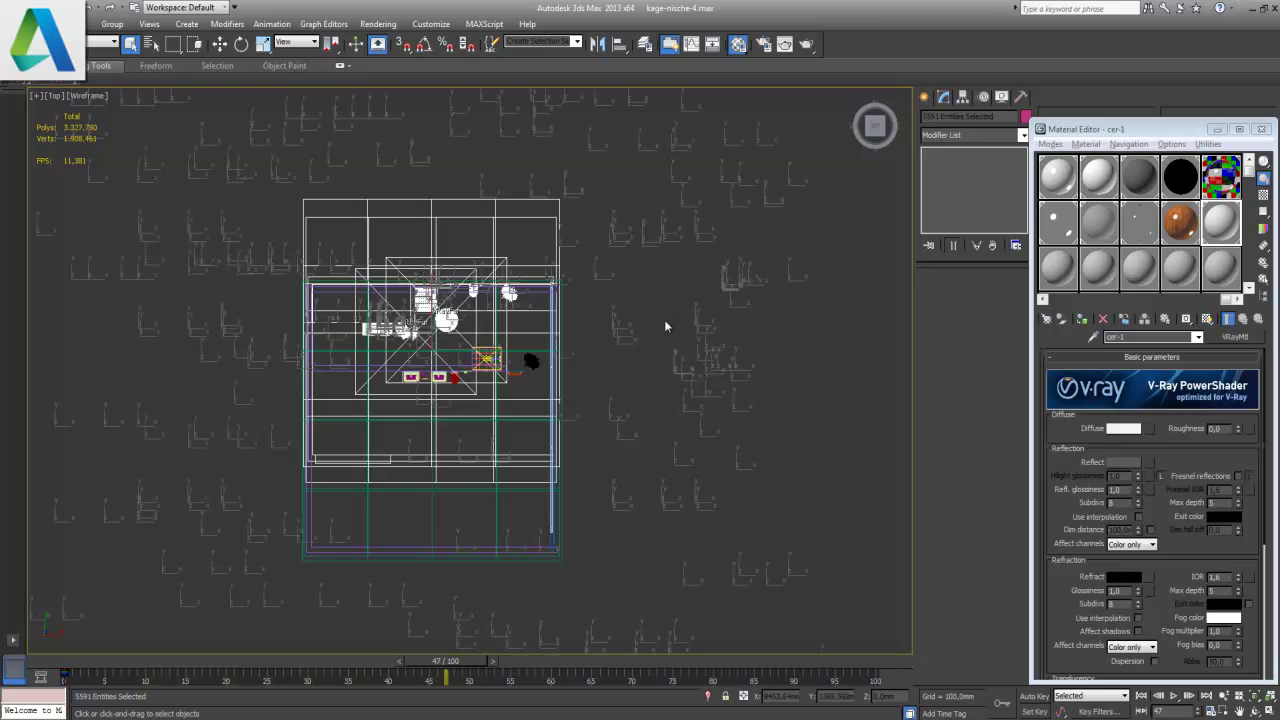
- Move the merged geometry away from the room and delete its outer walls
{"action": "left_click", "coordinate": [221, 44]}
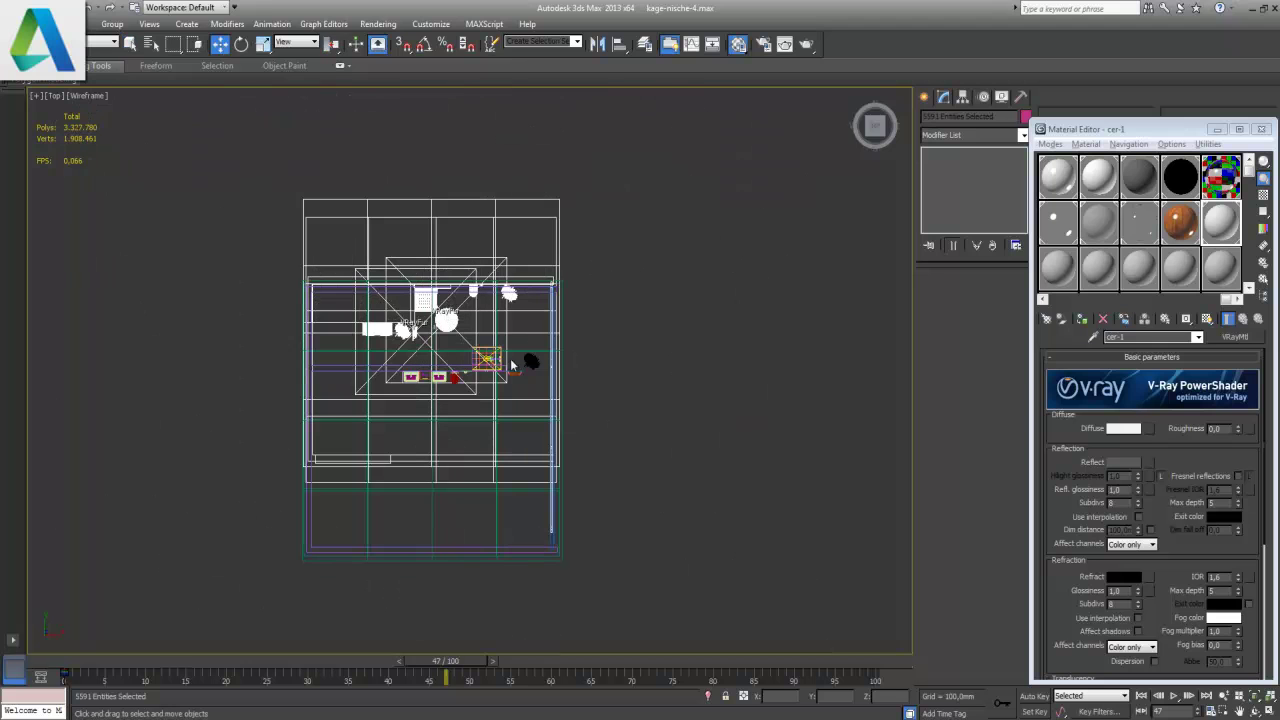
{"action": "mouse_move", "coordinate": [446, 467]}
{"action": "left_mouse_down"}
{"action": "mouse_move", "coordinate": [440, 593]}
{"action": "mouse_move", "coordinate": [459, 178]}
{"action": "mouse_move", "coordinate": [474, 150]}
{"action": "left_mouse_up"}
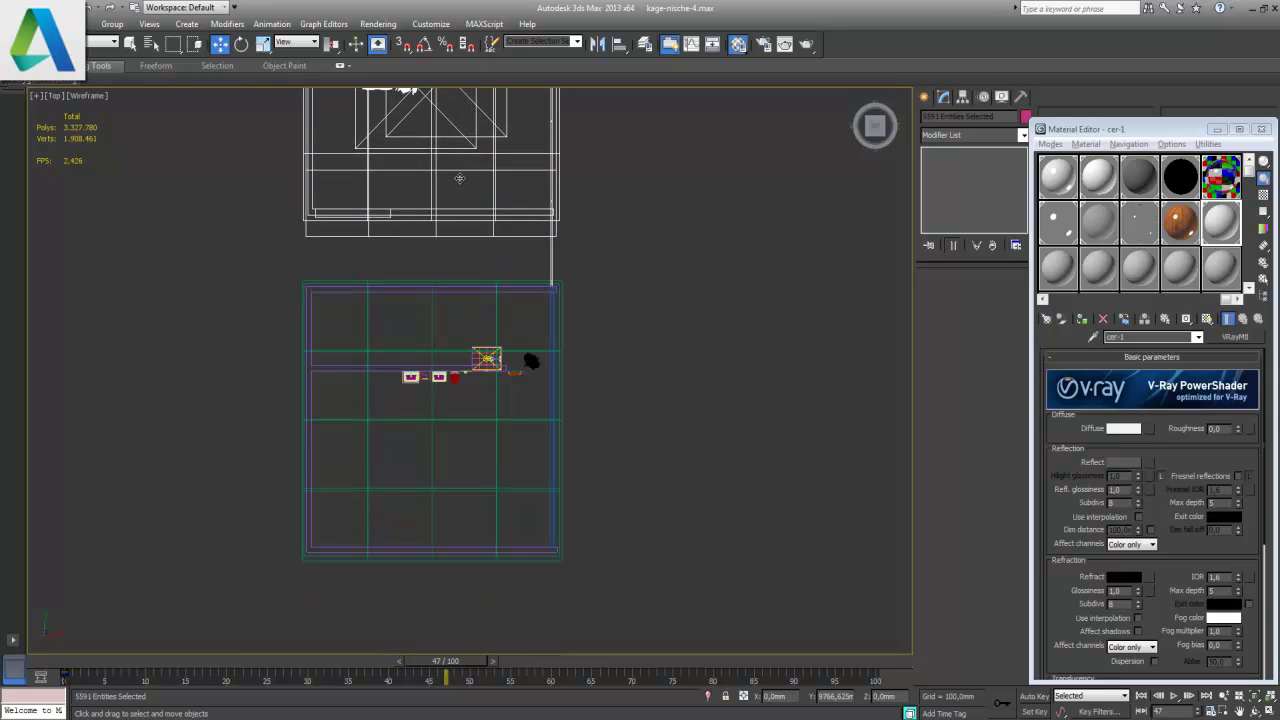
{"action": "left_click", "coordinate": [668, 249]}
{"action": "middle_click_drag", "start_coordinate": [670, 202], "coordinate": [651, 424]}
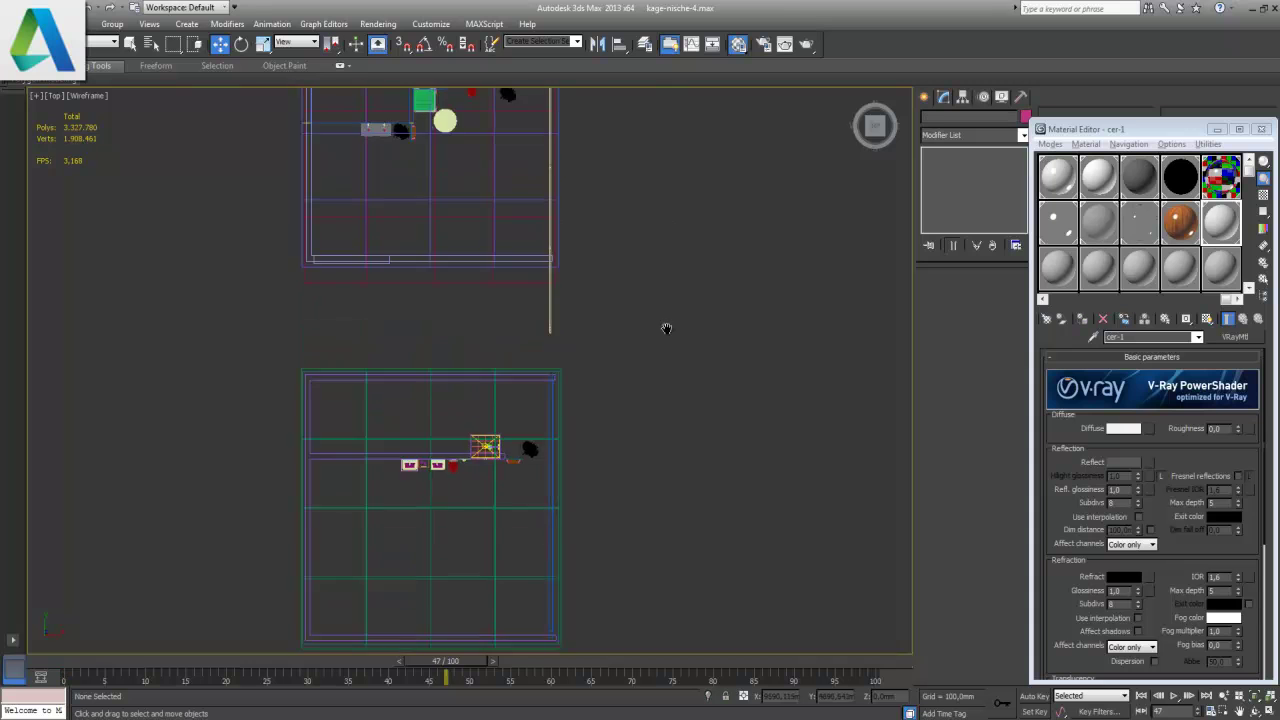
{"action": "left_click_drag", "start_coordinate": [621, 448], "coordinate": [270, 362]}
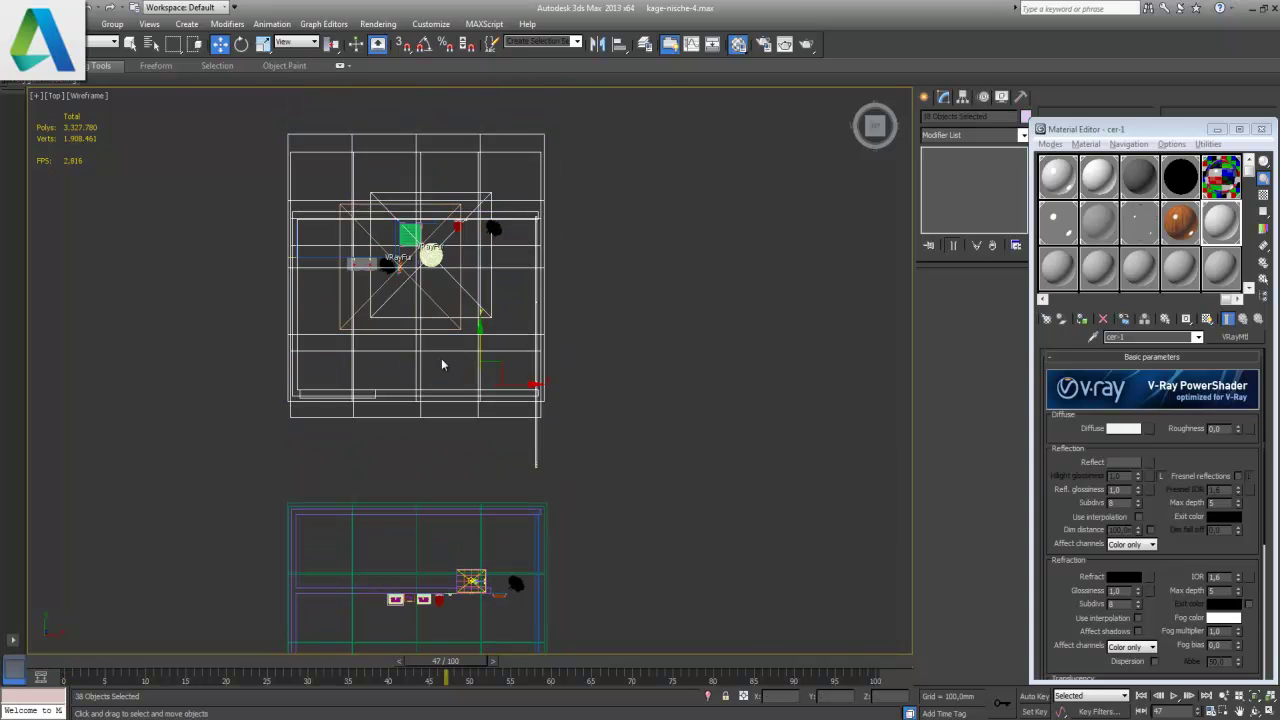
{"action": "left_click", "coordinate": [600, 395]}
{"action": "left_click_drag", "start_coordinate": [586, 397], "coordinate": [500, 414]}
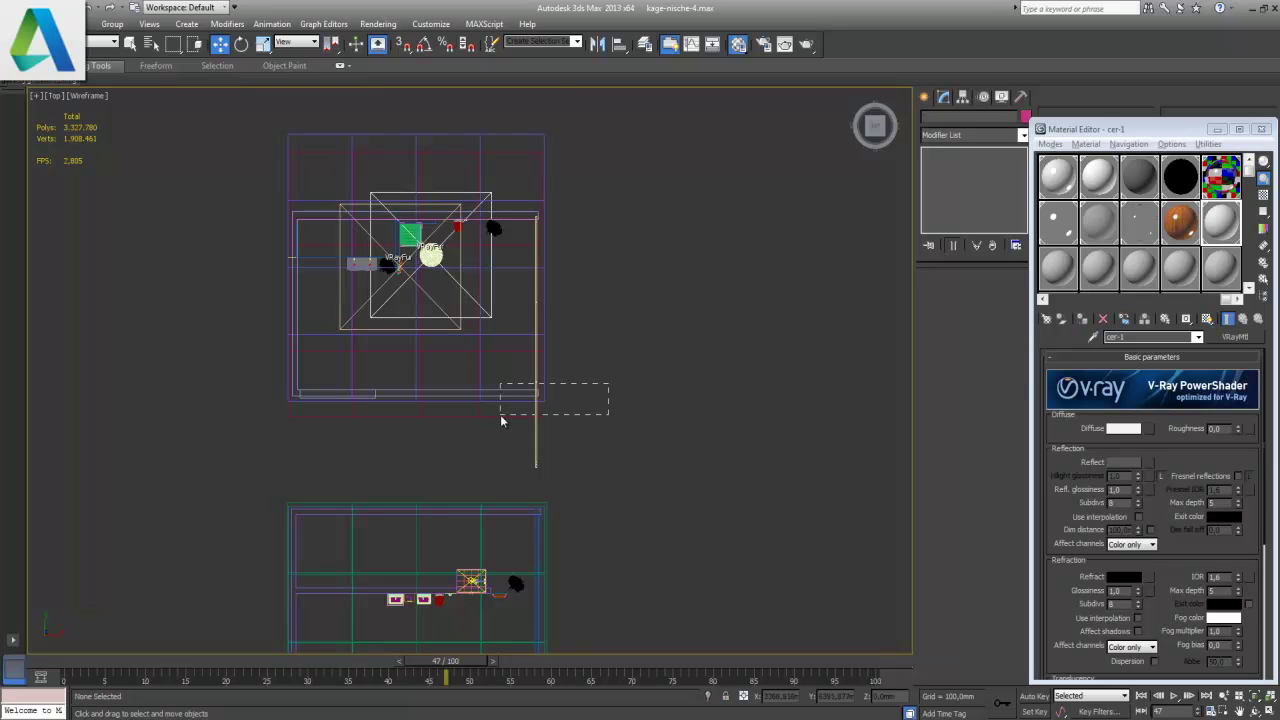
{"action": "key", "text": "Delete"}
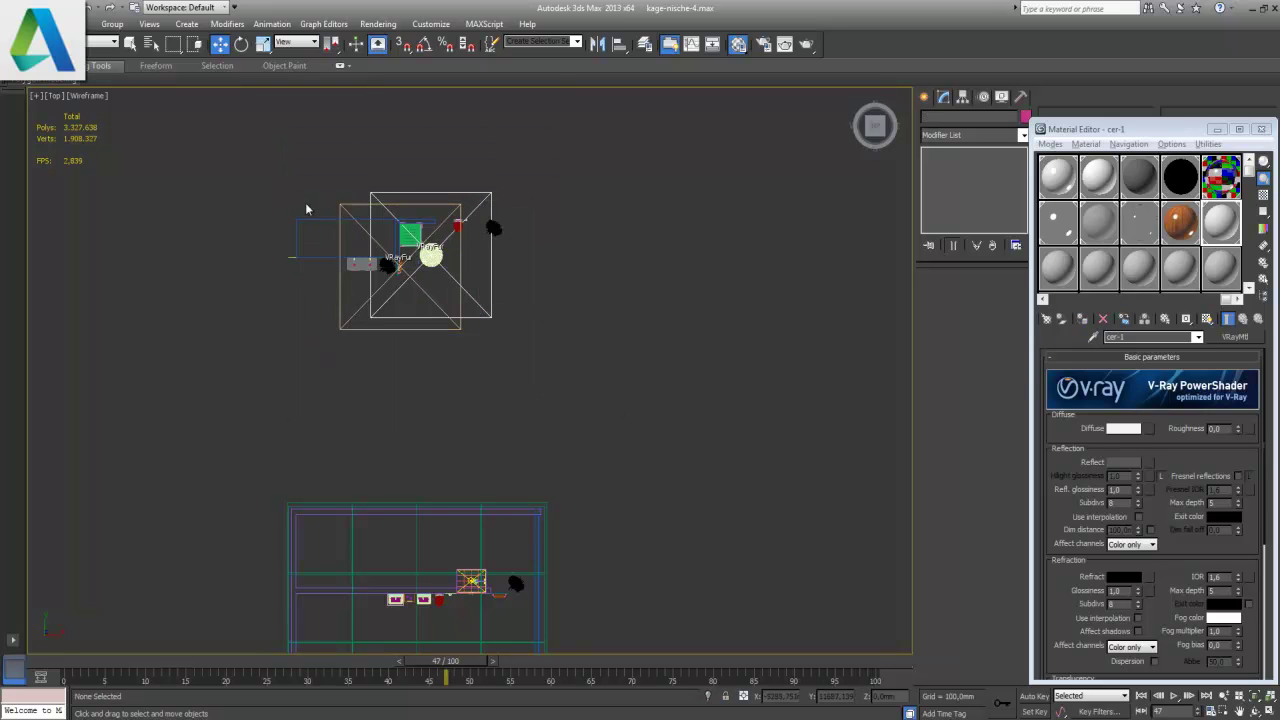
- Delete the grey wall block and line at the left of the merged layout
{"action": "left_click_drag", "start_coordinate": [308, 204], "coordinate": [446, 287]}
{"action": "middle_click_drag", "start_coordinate": [550, 263], "coordinate": [551, 371]}
{"action": "scroll", "coordinate": [526, 380], "scroll_direction": "up", "scroll_amount": 2}
{"action": "scroll", "coordinate": [526, 380], "scroll_direction": "up", "scroll_amount": 2}
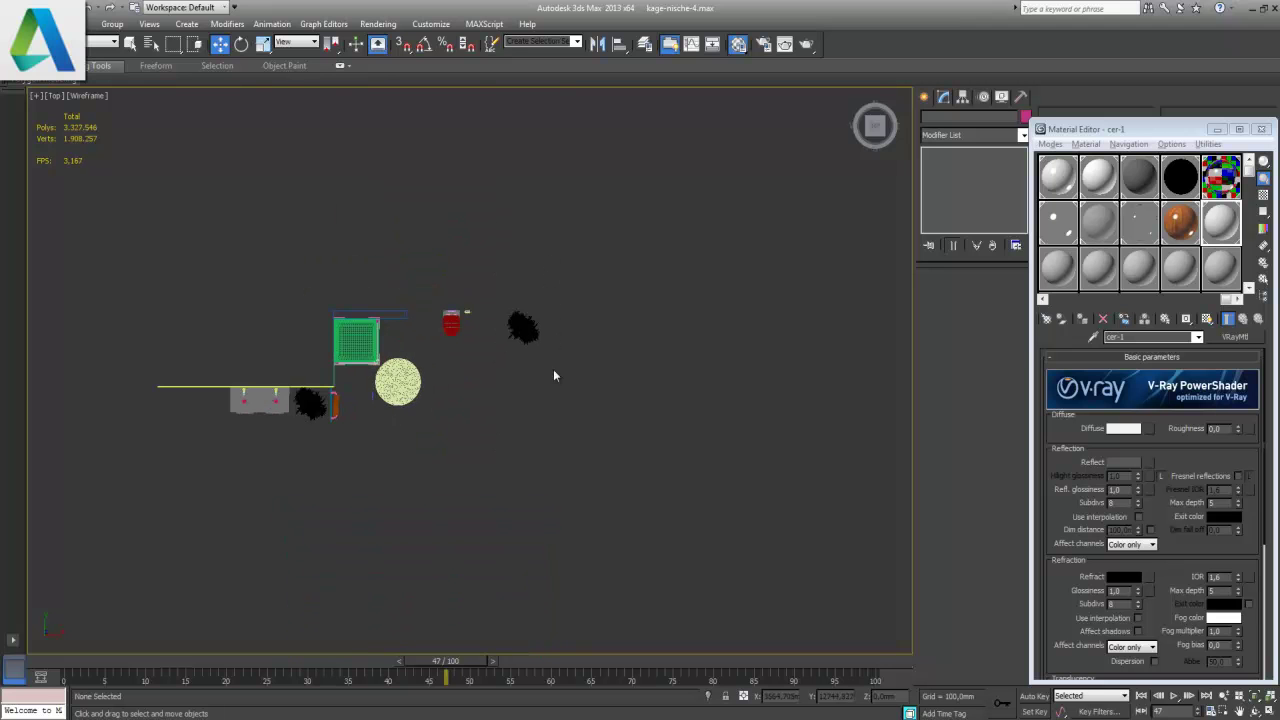
{"action": "scroll", "coordinate": [527, 389], "scroll_direction": "up", "scroll_amount": 2}
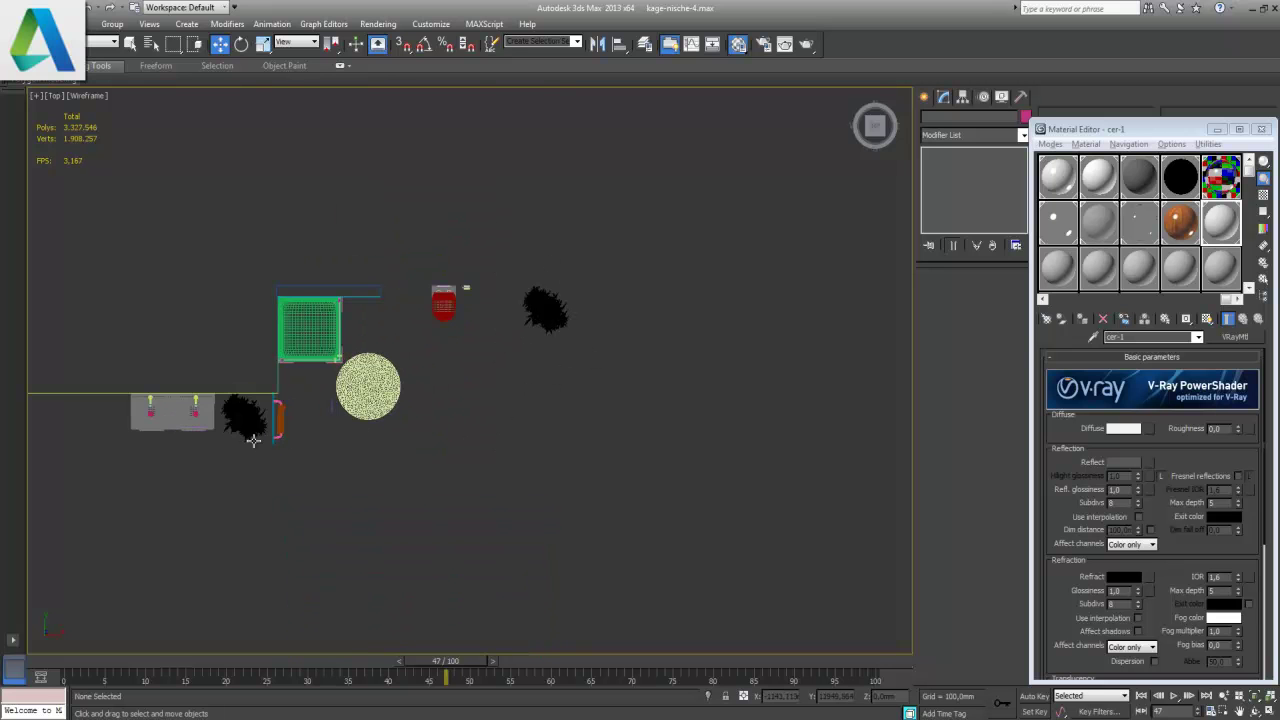
{"action": "left_click_drag", "start_coordinate": [260, 459], "coordinate": [94, 367]}
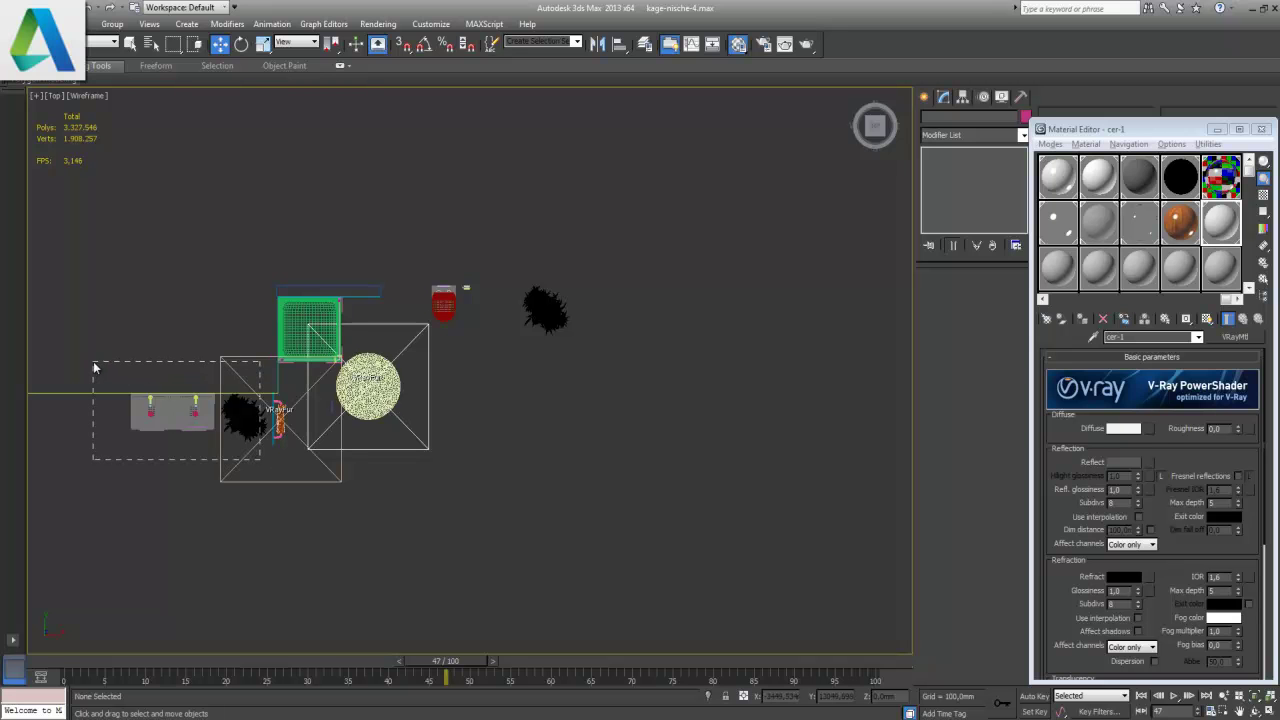
{"action": "left_click_drag", "start_coordinate": [219, 508], "coordinate": [322, 538]}
{"action": "middle_click_drag", "start_coordinate": [365, 467], "coordinate": [545, 467]}
{"action": "left_click_drag", "start_coordinate": [529, 457], "coordinate": [496, 436]}
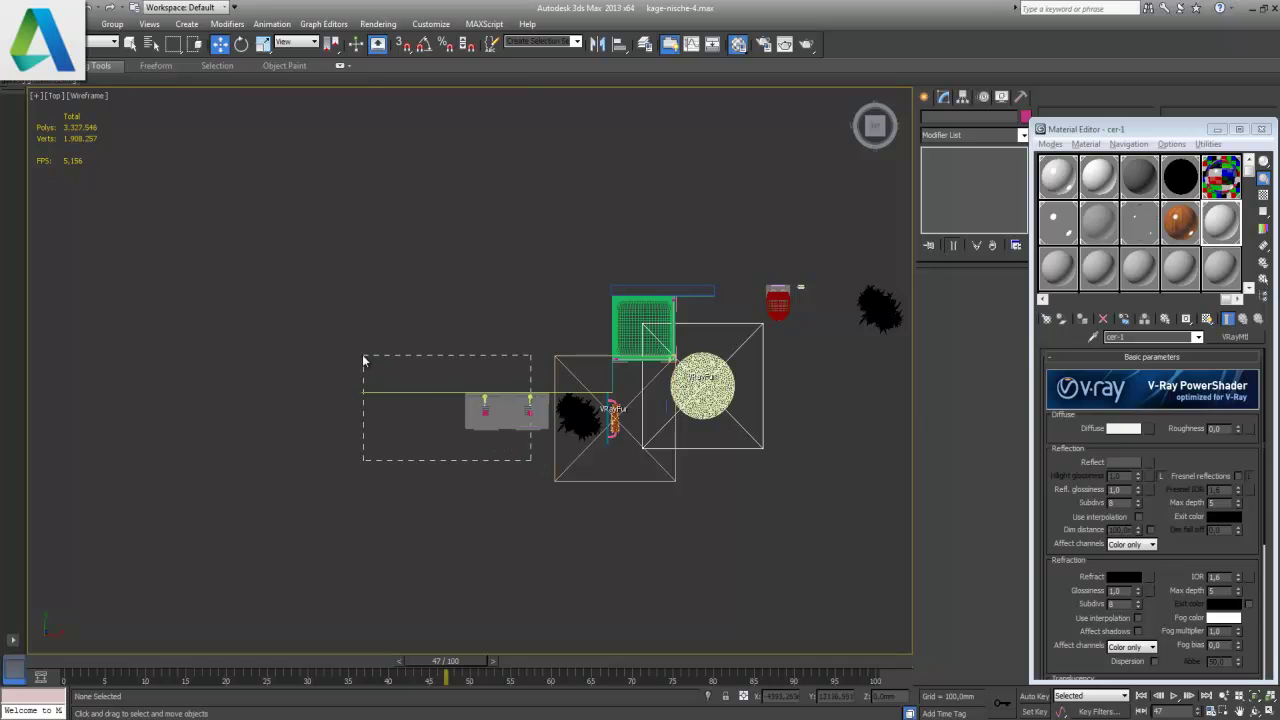
{"action": "left_click_drag", "start_coordinate": [363, 360], "coordinate": [311, 340]}
{"action": "key", "text": "Delete"}
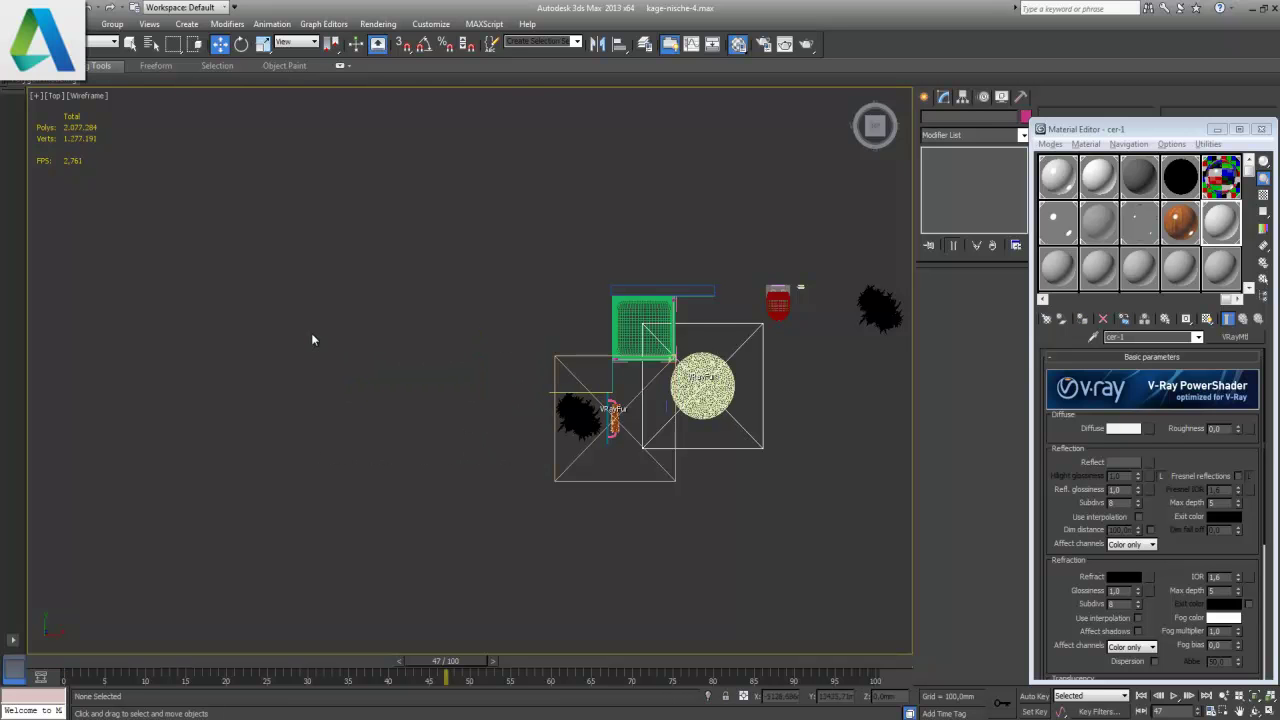
- Delete the black plant, the green object, the toilet and a small object
{"action": "middle_click_drag", "start_coordinate": [579, 329], "coordinate": [330, 335]}
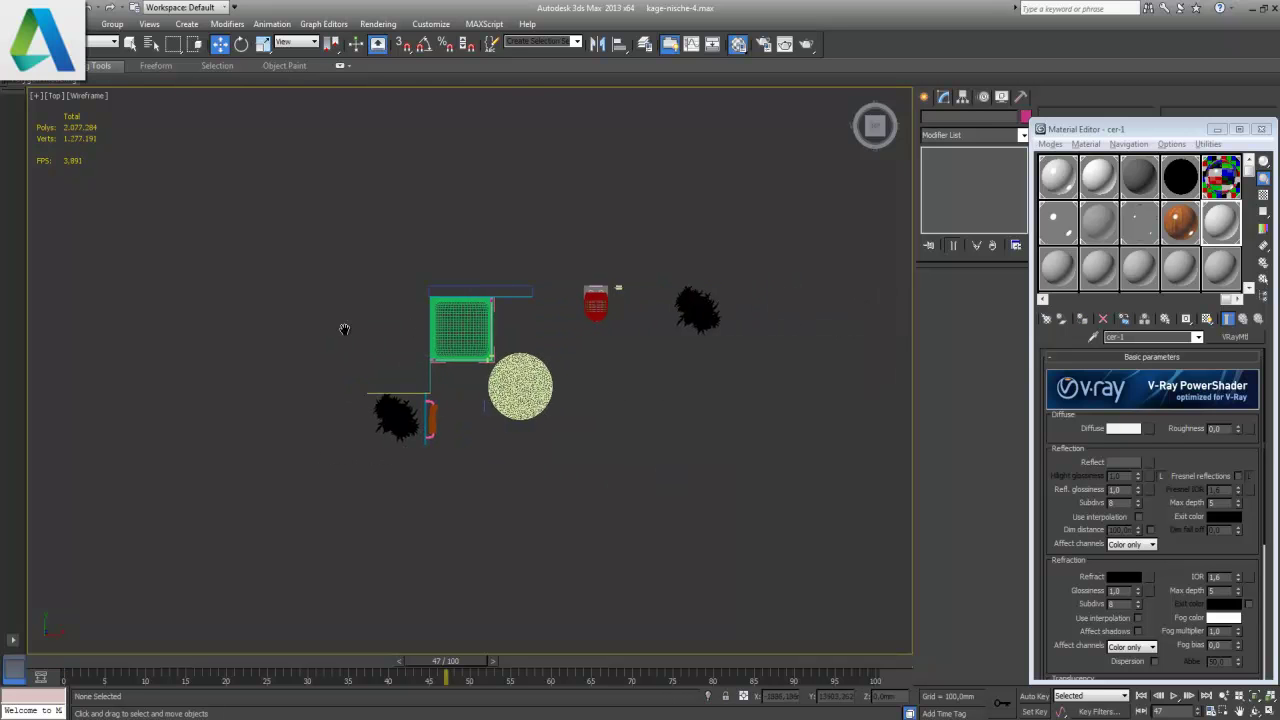
{"action": "left_click_drag", "start_coordinate": [672, 335], "coordinate": [614, 241]}
{"action": "key", "text": "Delete"}
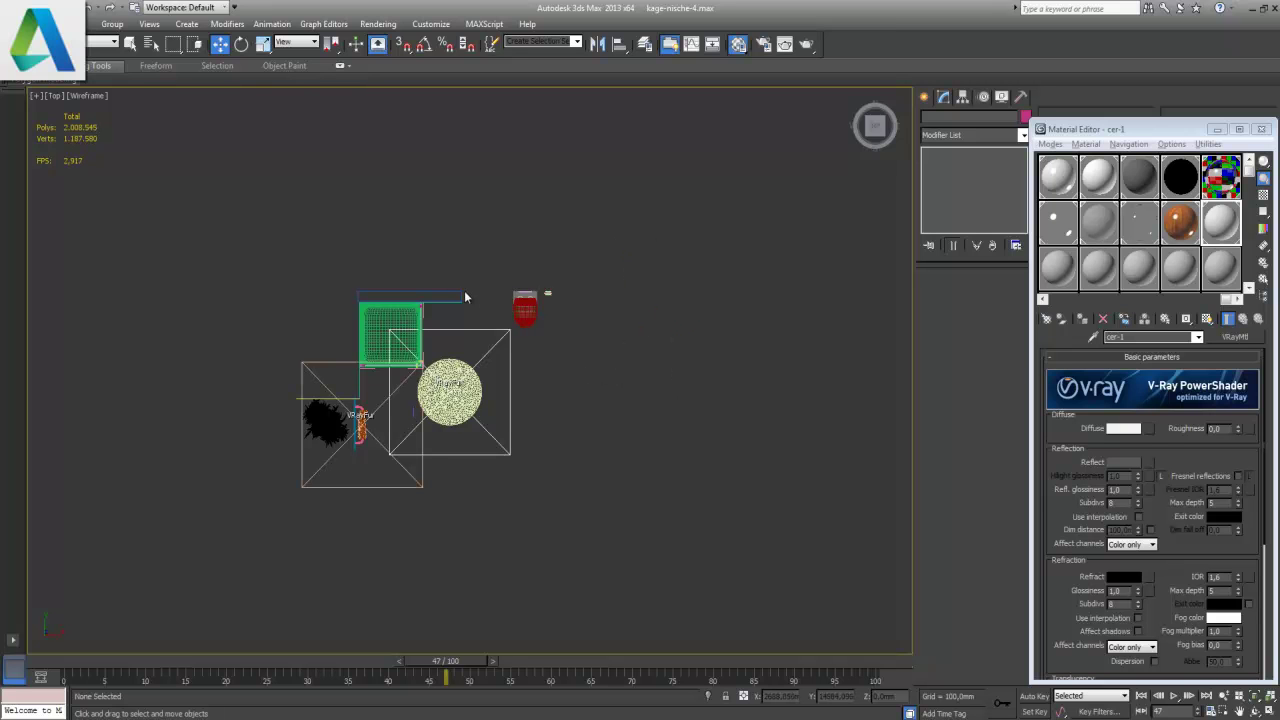
{"action": "left_click_drag", "start_coordinate": [334, 325], "coordinate": [332, 319]}
{"action": "key", "text": "Delete"}
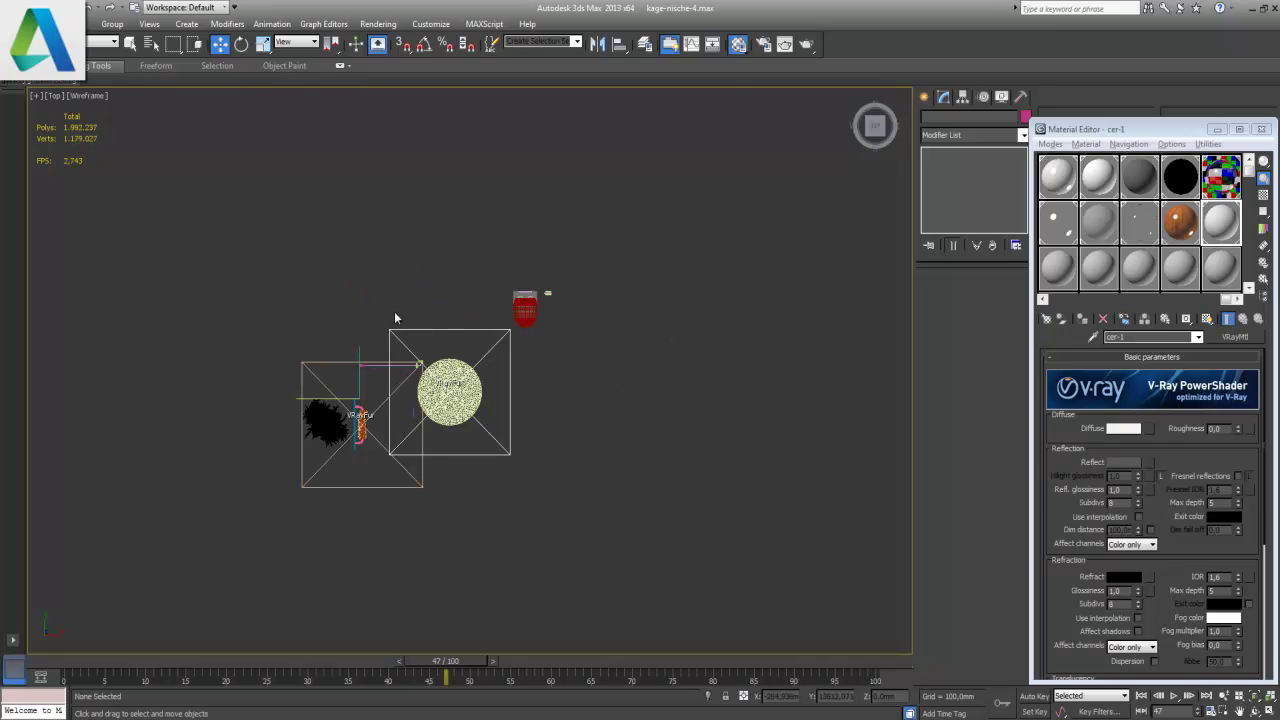
{"action": "scroll", "coordinate": [394, 311], "scroll_direction": "up", "scroll_amount": 3}
{"action": "scroll", "coordinate": [394, 311], "scroll_direction": "up", "scroll_amount": 2}
{"action": "middle_click_drag", "start_coordinate": [739, 285], "coordinate": [646, 465]}
{"action": "left_click_drag", "start_coordinate": [707, 481], "coordinate": [518, 210]}
{"action": "key", "text": "Delete"}
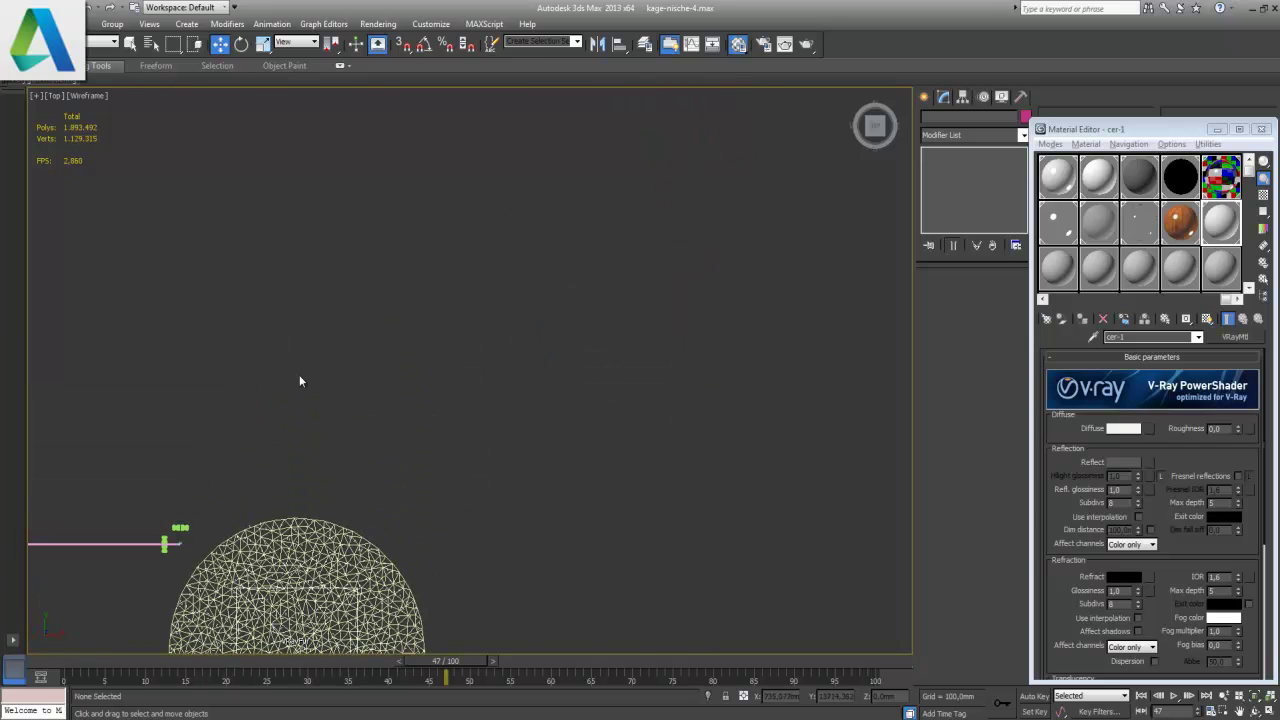
- Delete the pink line, the small shape and the teal vertical line with its marker
{"action": "middle_click_drag", "start_coordinate": [481, 314], "coordinate": [731, 209]}
{"action": "left_click_drag", "start_coordinate": [551, 377], "coordinate": [486, 421]}
{"action": "key", "text": "Delete"}
{"action": "left_click_drag", "start_coordinate": [553, 306], "coordinate": [498, 237]}
{"action": "key", "text": "Delete"}
{"action": "left_click_drag", "start_coordinate": [210, 314], "coordinate": [300, 345]}
{"action": "key", "text": "Delete"}
- Delete the tree, the yellow and teal lines, the pink handle and the small blue line
{"action": "middle_click_drag", "start_coordinate": [478, 340], "coordinate": [591, 172]}
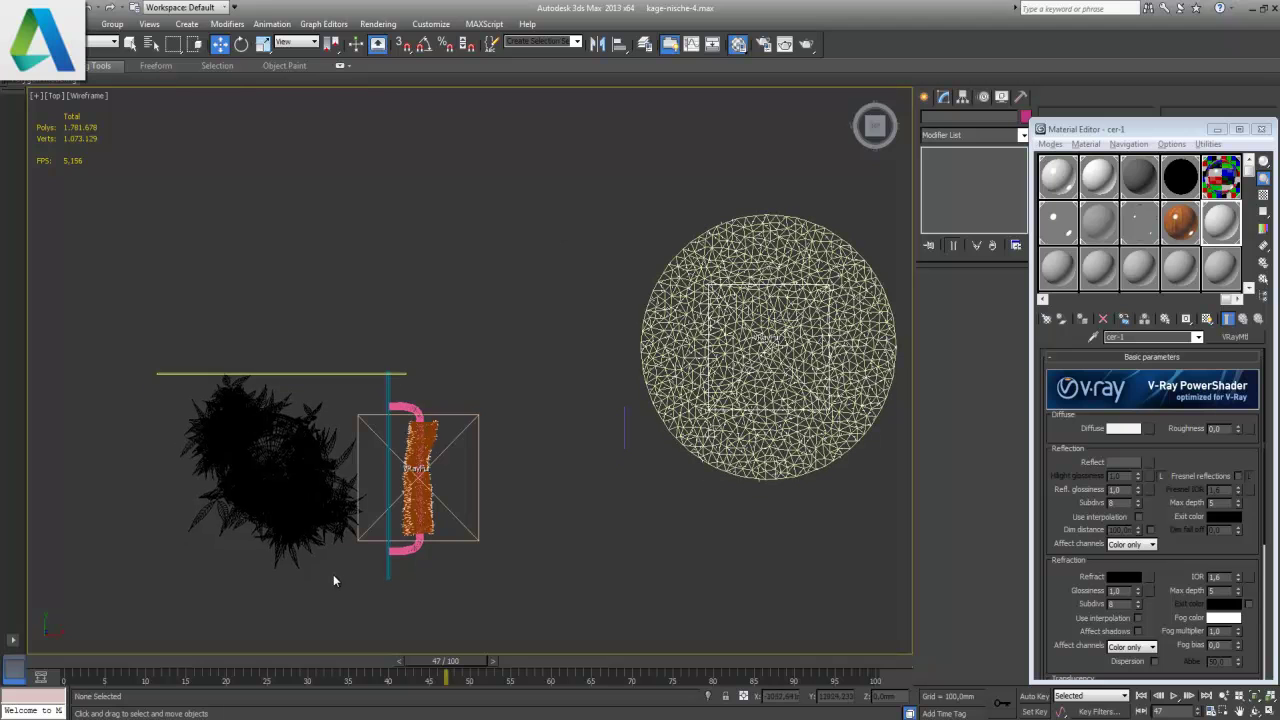
{"action": "left_click_drag", "start_coordinate": [184, 378], "coordinate": [144, 338]}
{"action": "key", "text": "Delete"}
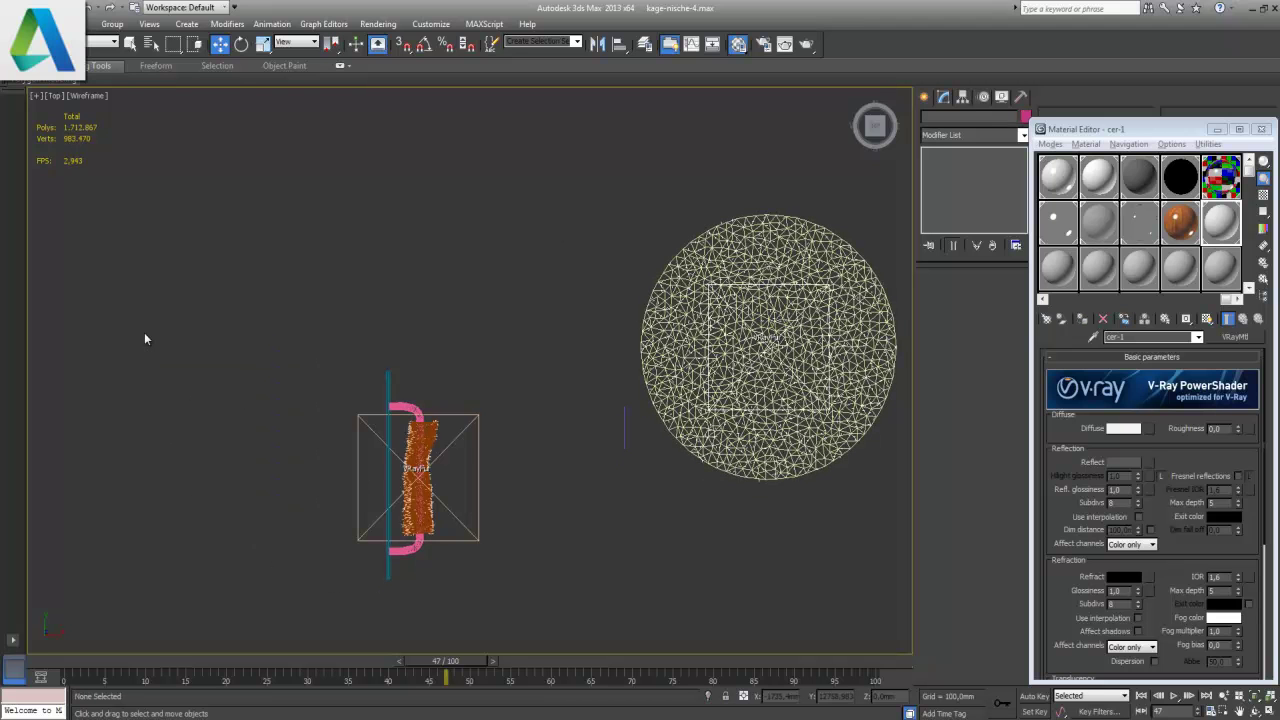
{"action": "left_click_drag", "start_coordinate": [408, 357], "coordinate": [366, 408]}
{"action": "key", "text": "Delete"}
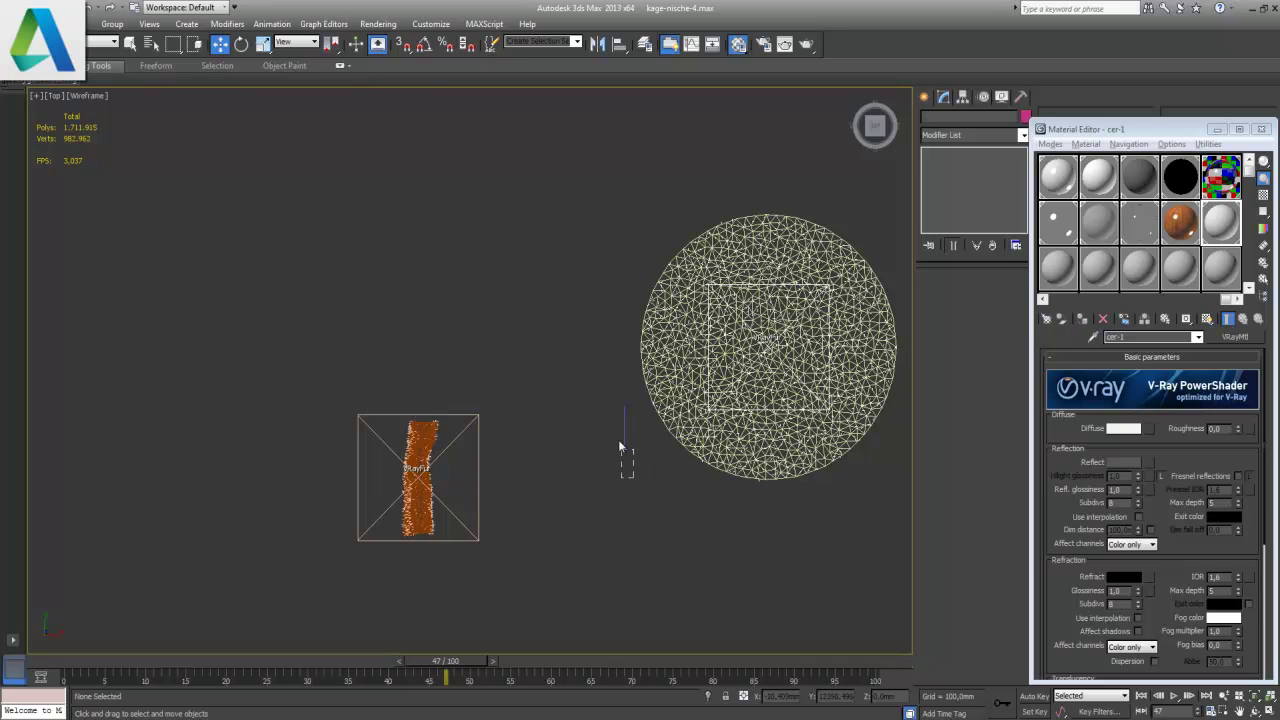
{"action": "left_click_drag", "start_coordinate": [620, 447], "coordinate": [603, 400]}
{"action": "key", "text": "Delete"}
- Select the fur with its VRayFur helpers and move them beside the bathroom plan
{"action": "scroll", "coordinate": [470, 371], "scroll_direction": "down", "scroll_amount": 5}
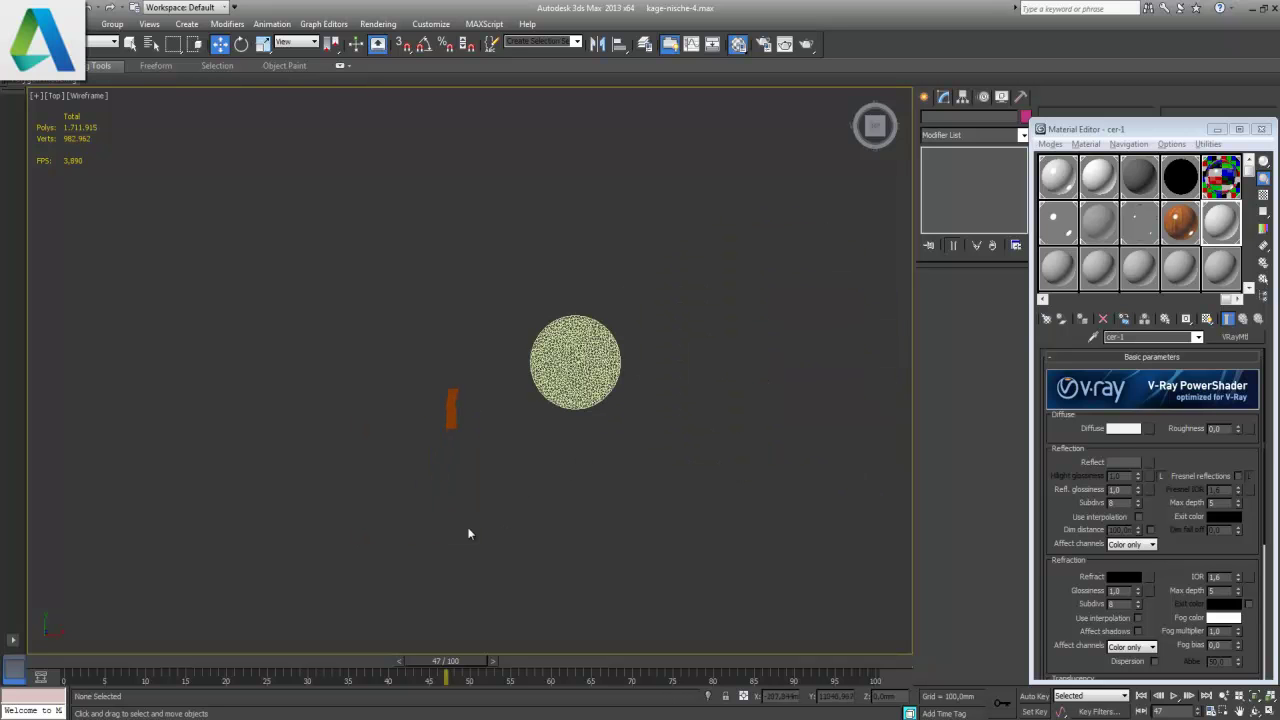
{"action": "left_click", "coordinate": [421, 369]}
{"action": "mouse_move", "coordinate": [421, 369]}
{"action": "left_mouse_down"}
{"action": "mouse_move", "coordinate": [421, 267]}
{"action": "mouse_move", "coordinate": [421, 326]}
{"action": "left_mouse_up"}
{"action": "left_click", "coordinate": [469, 497]}
{"action": "left_click_drag", "start_coordinate": [470, 497], "coordinate": [418, 346]}
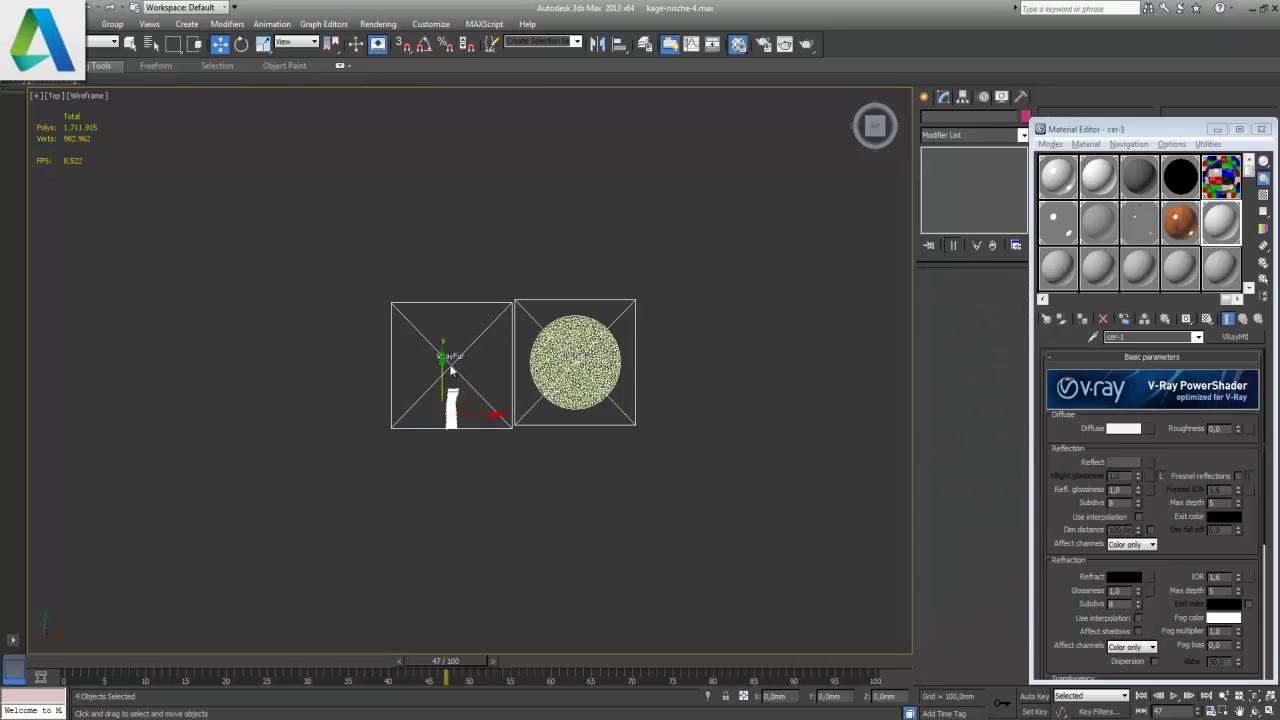
{"action": "left_click_drag", "start_coordinate": [460, 393], "coordinate": [513, 537]}
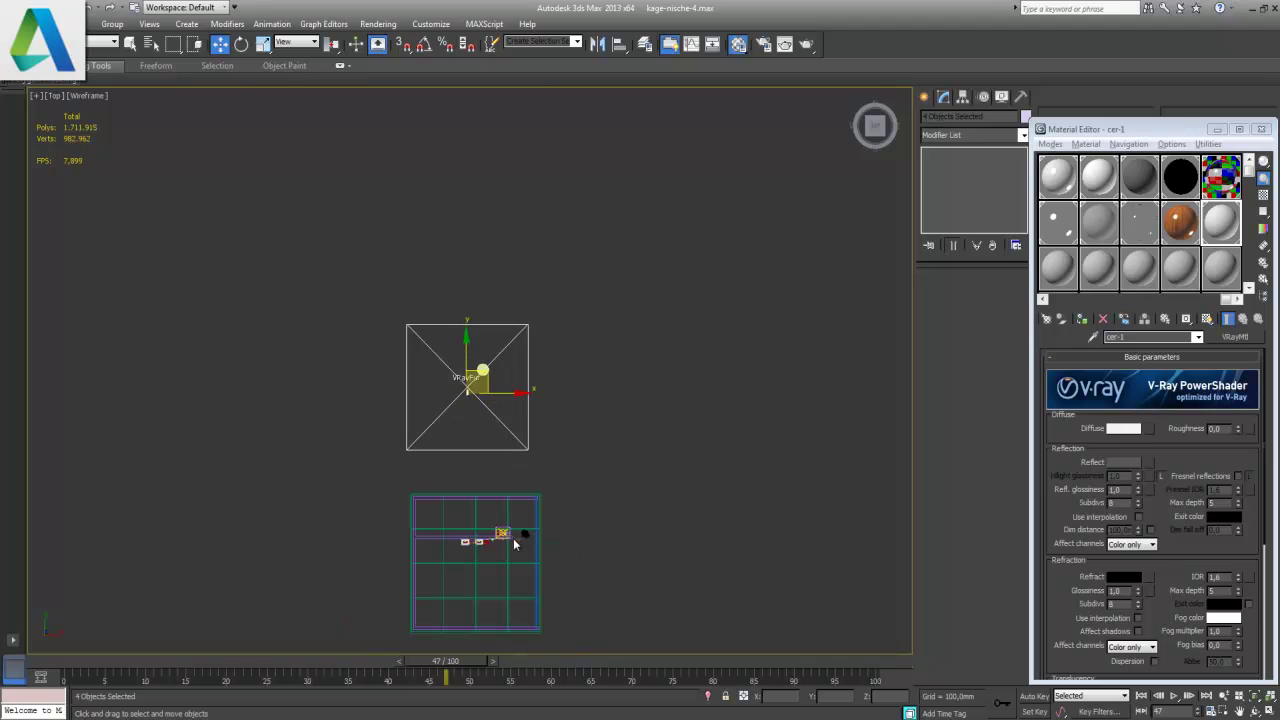
{"action": "left_click_drag", "start_coordinate": [483, 370], "coordinate": [626, 521]}
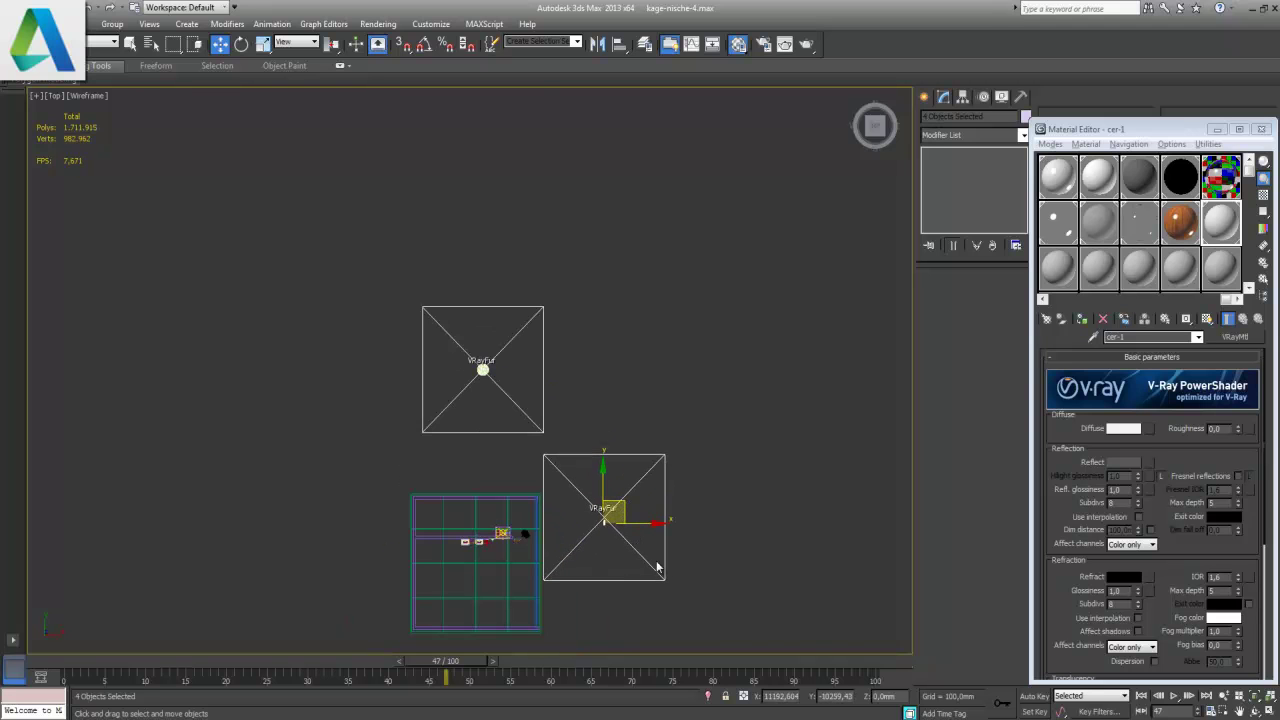
- Rotate the fur objects with Angle Snap turned on
{"action": "left_click", "coordinate": [242, 44]}
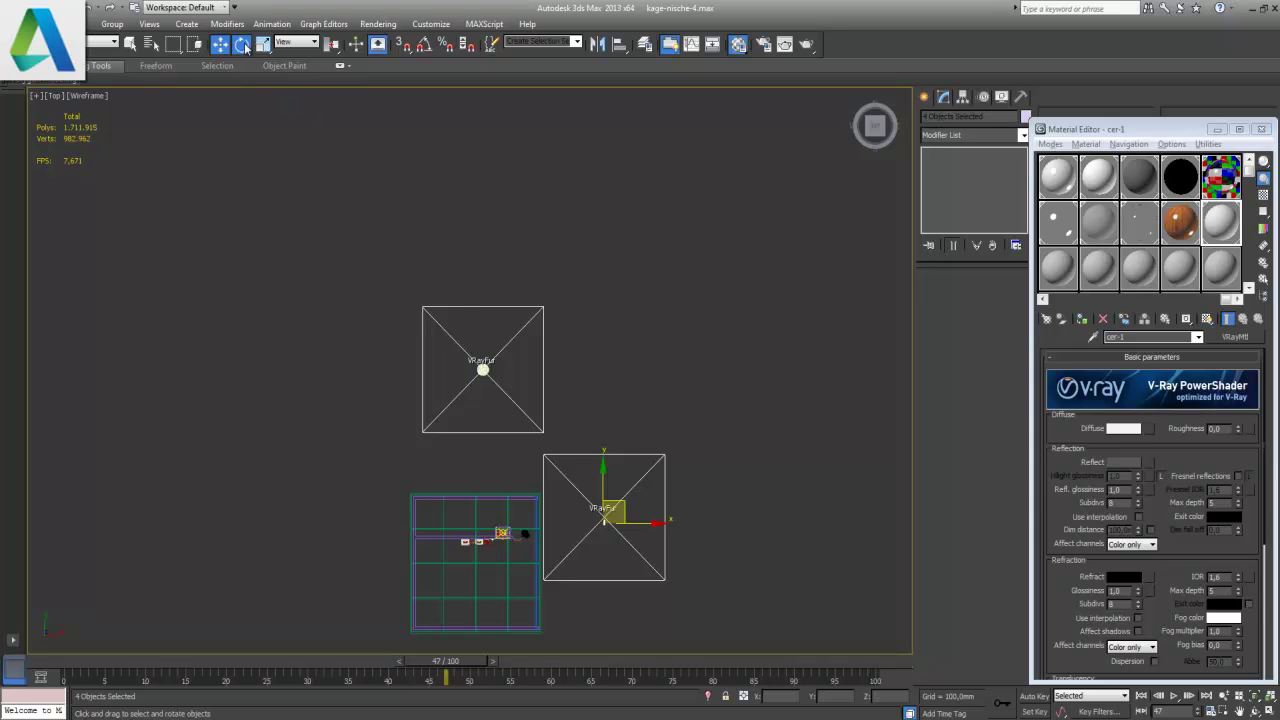
{"action": "left_click", "coordinate": [424, 44]}
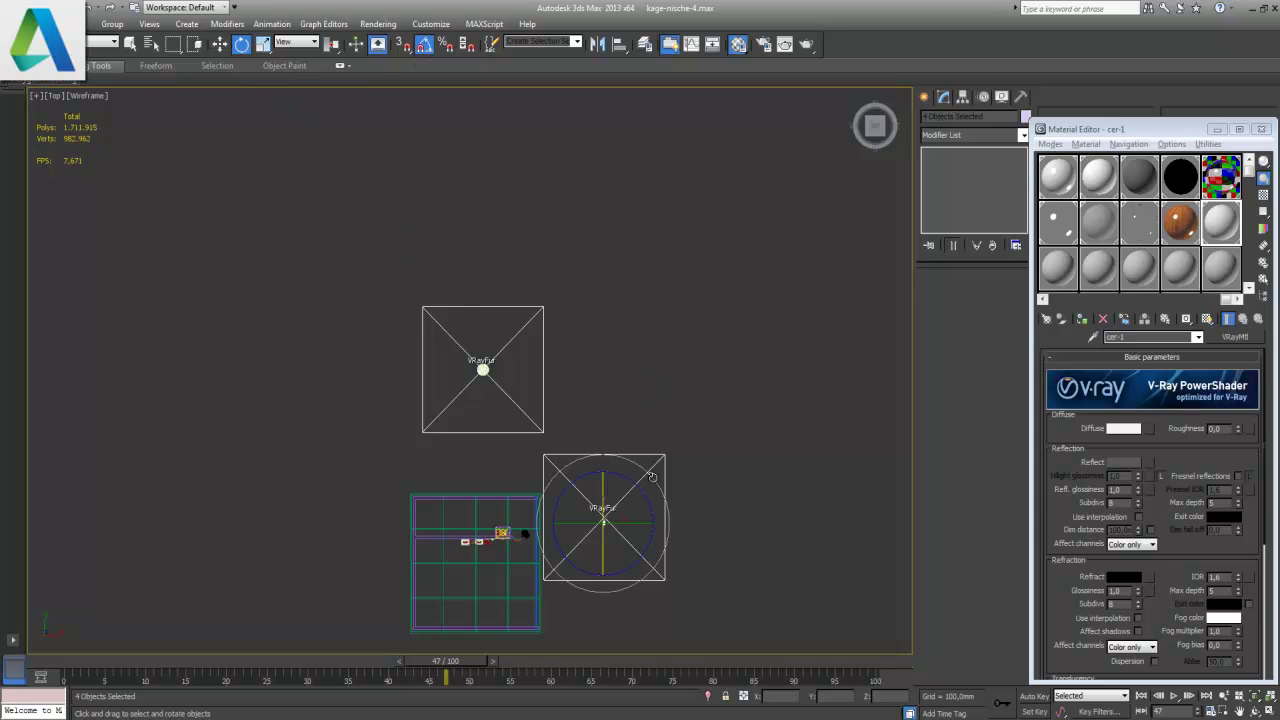
{"action": "left_click_drag", "start_coordinate": [660, 554], "coordinate": [678, 589]}
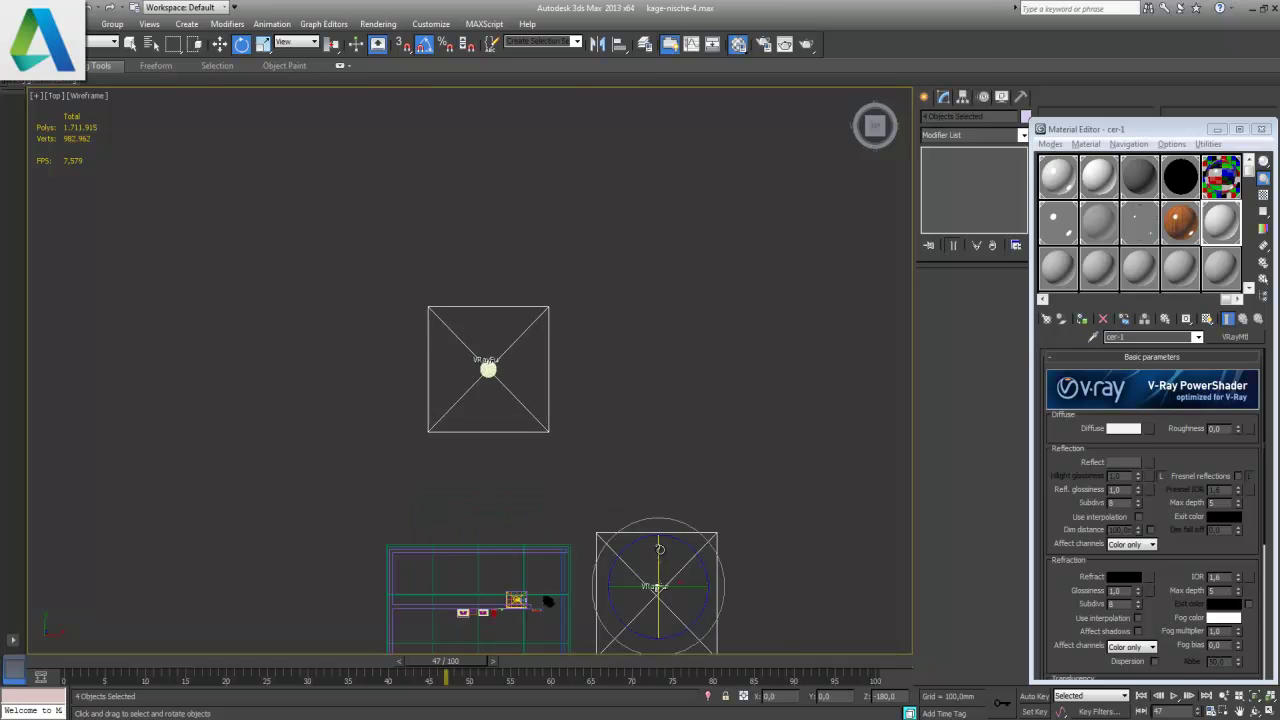
{"action": "middle_click_drag", "start_coordinate": [678, 589], "coordinate": [660, 240]}
{"action": "scroll", "coordinate": [737, 480], "scroll_direction": "up", "scroll_amount": 2}
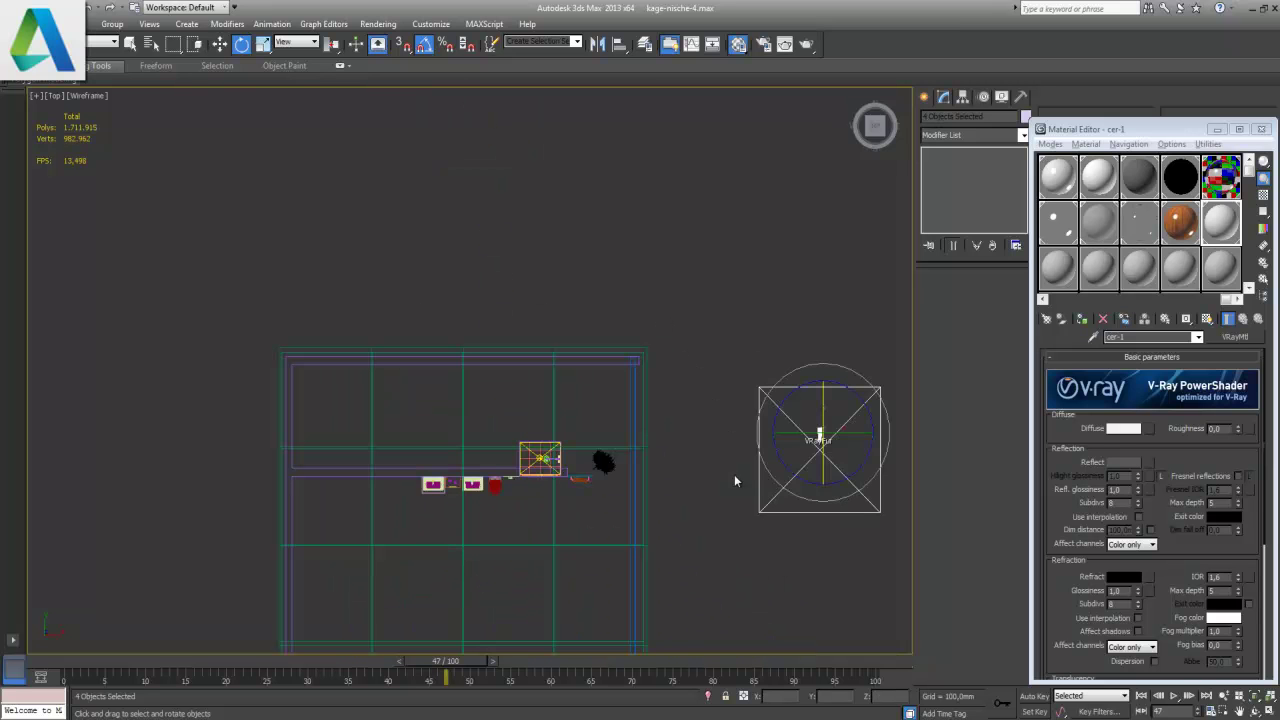
{"action": "mouse_move", "coordinate": [669, 480]}
{"action": "middle_mouse_down"}
{"action": "mouse_move", "coordinate": [611, 474]}
{"action": "mouse_move", "coordinate": [517, 420]}
{"action": "middle_mouse_up"}
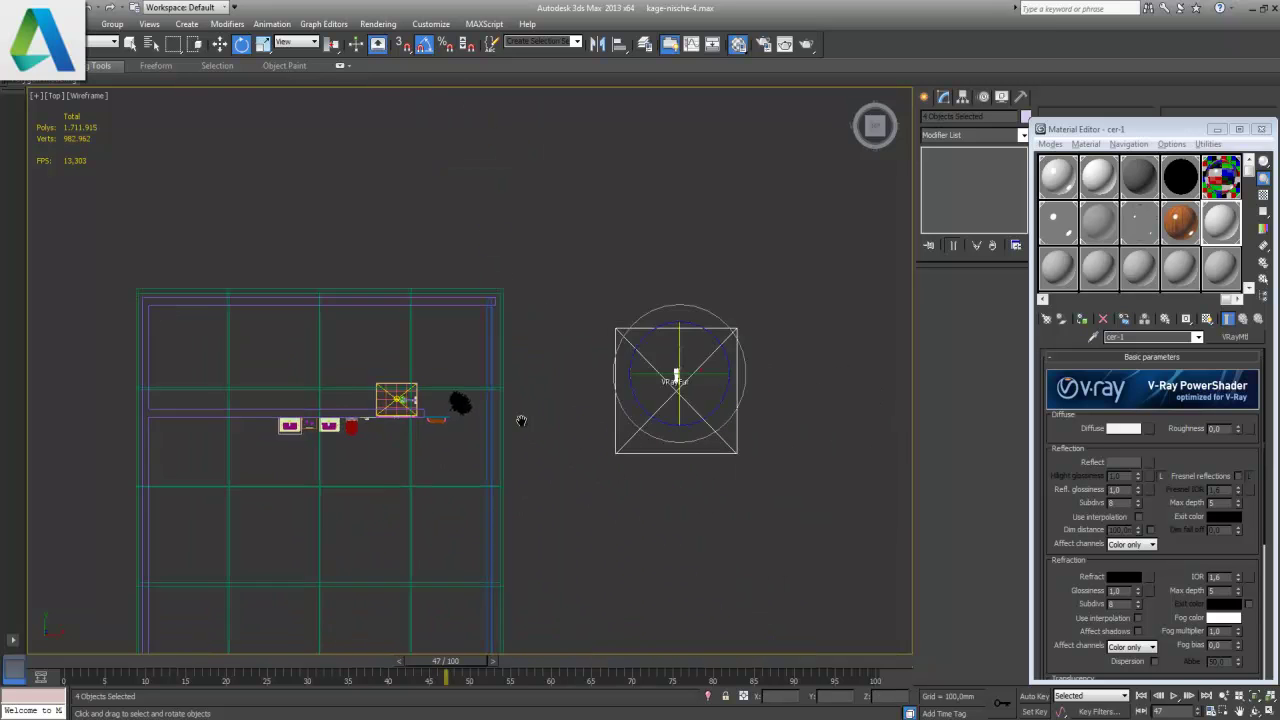
{"action": "scroll", "coordinate": [609, 450], "scroll_direction": "up", "scroll_amount": 2}
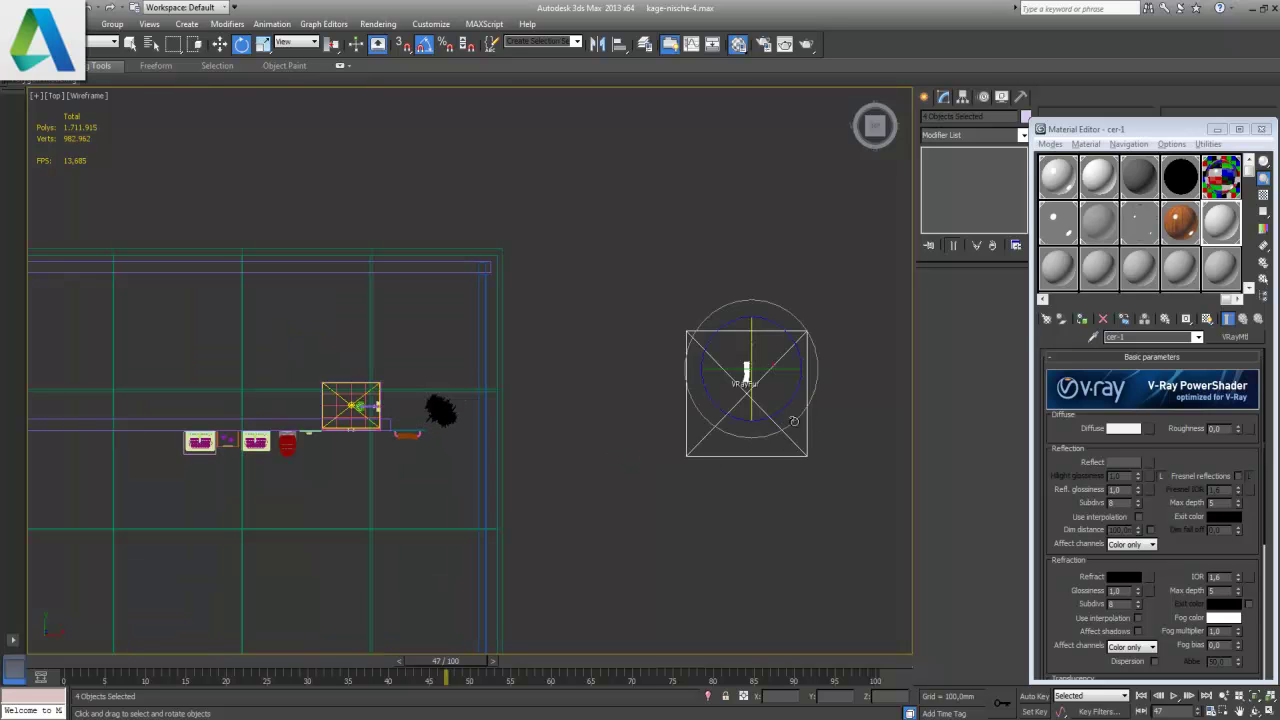
{"action": "left_click_drag", "start_coordinate": [790, 422], "coordinate": [772, 440]}
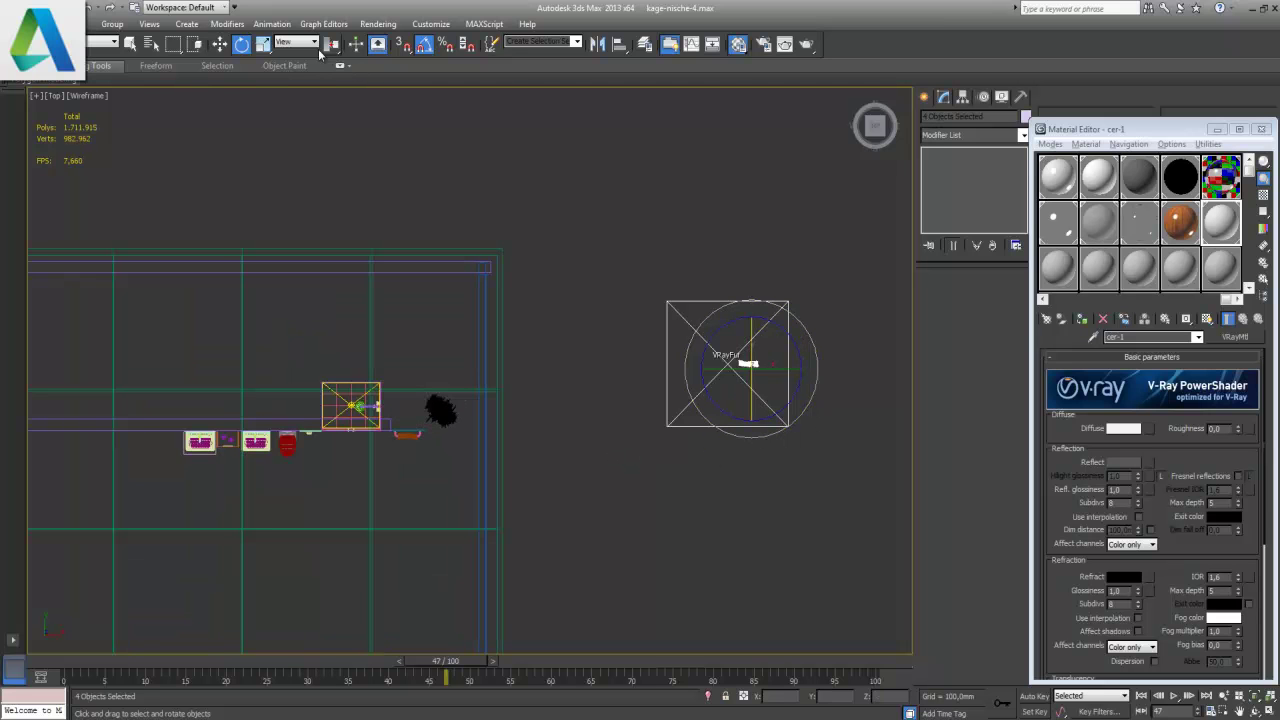
- Move the fur next to the plant by the towel rail and flip it 180°
{"action": "left_click", "coordinate": [219, 43]}
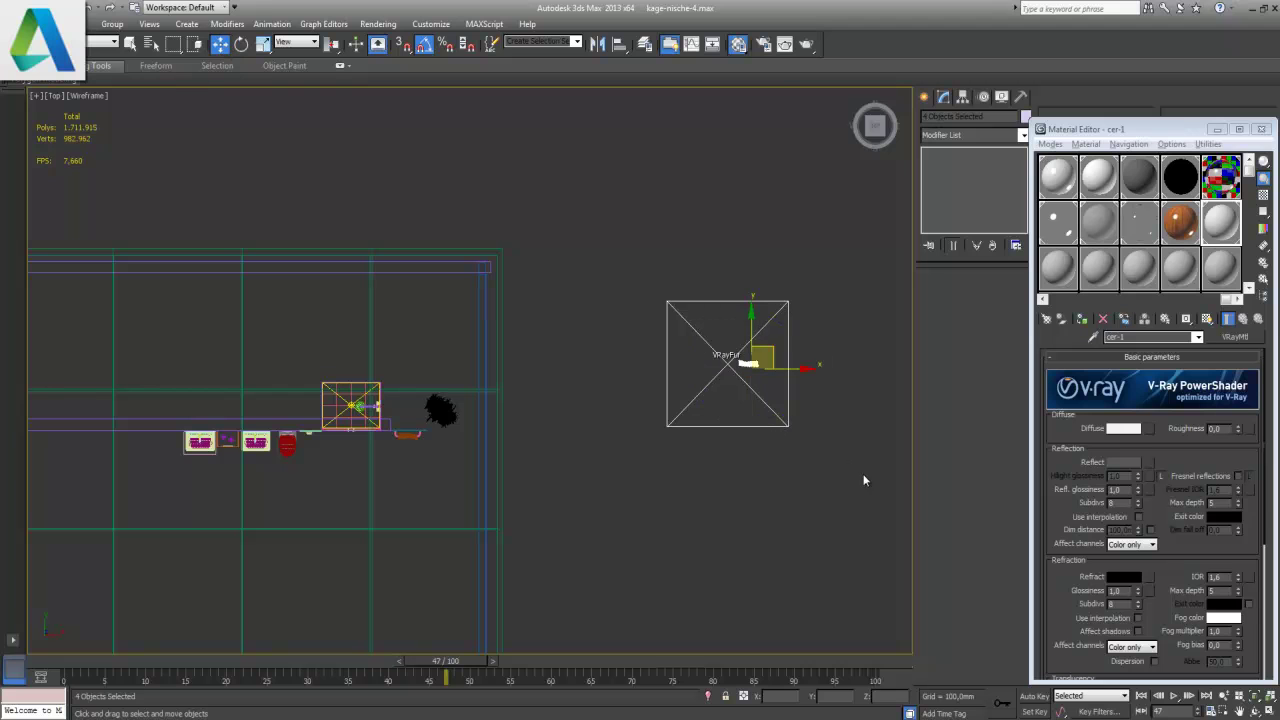
{"action": "left_click_drag", "start_coordinate": [762, 358], "coordinate": [438, 465]}
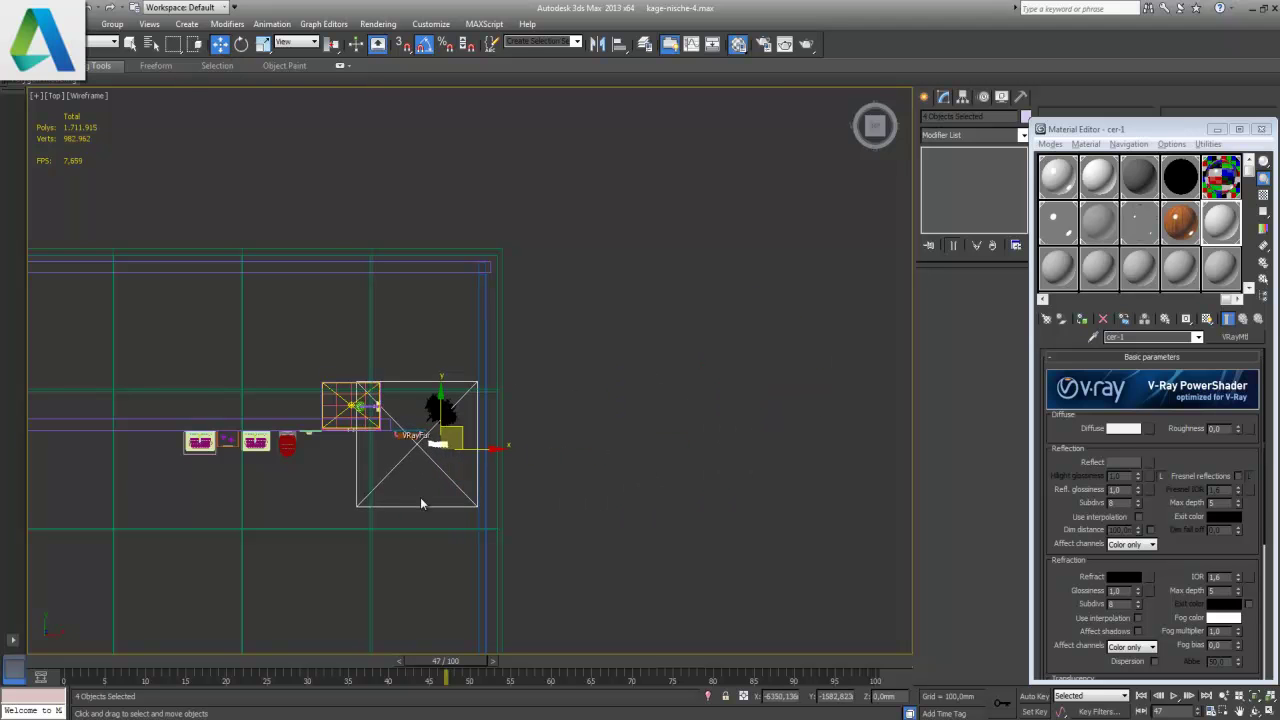
{"action": "scroll", "coordinate": [423, 504], "scroll_direction": "up", "scroll_amount": 5}
{"action": "scroll", "coordinate": [417, 512], "scroll_direction": "up", "scroll_amount": 2}
{"action": "middle_click_drag", "start_coordinate": [483, 437], "coordinate": [563, 380]}
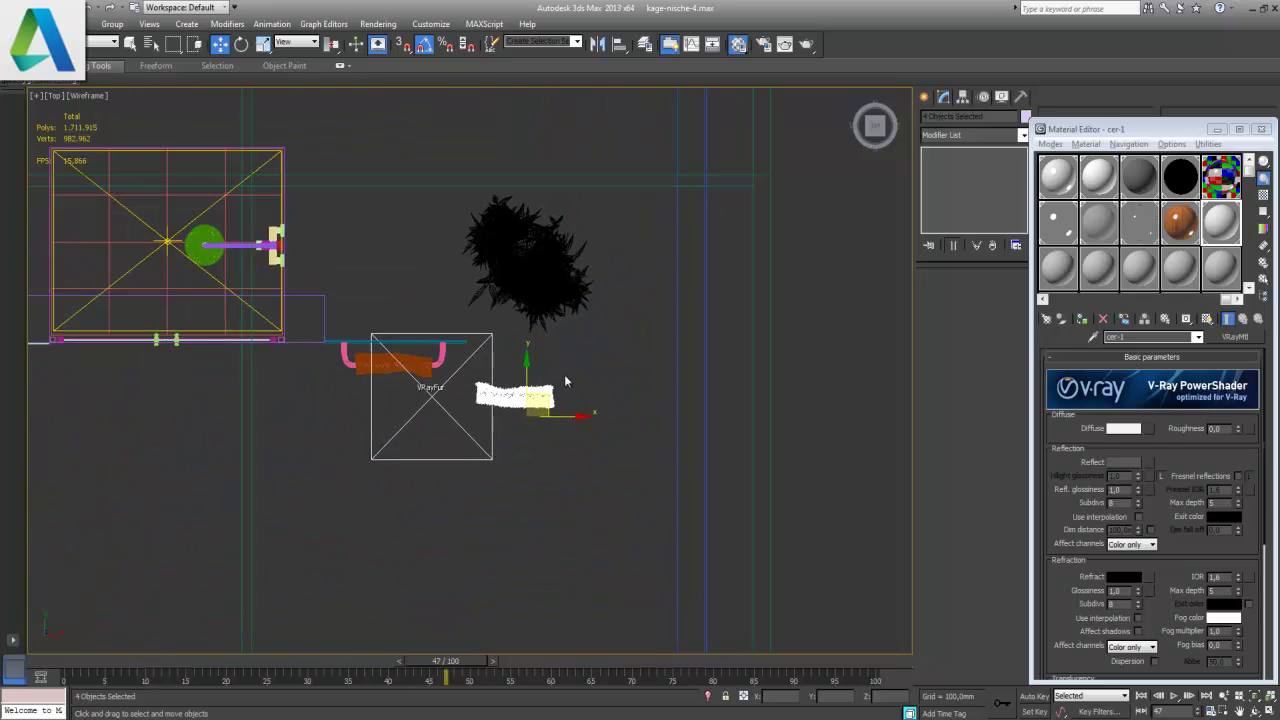
{"action": "scroll", "coordinate": [563, 380], "scroll_direction": "up", "scroll_amount": 3}
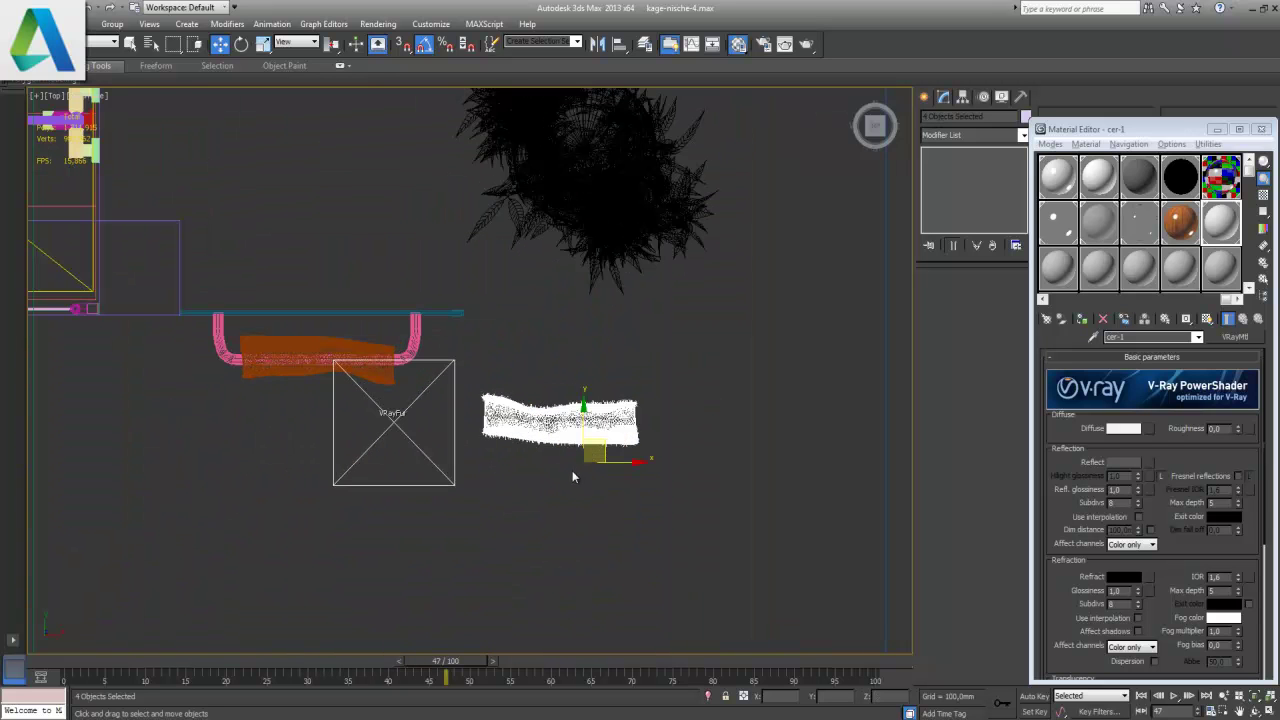
{"action": "left_click", "coordinate": [241, 43]}
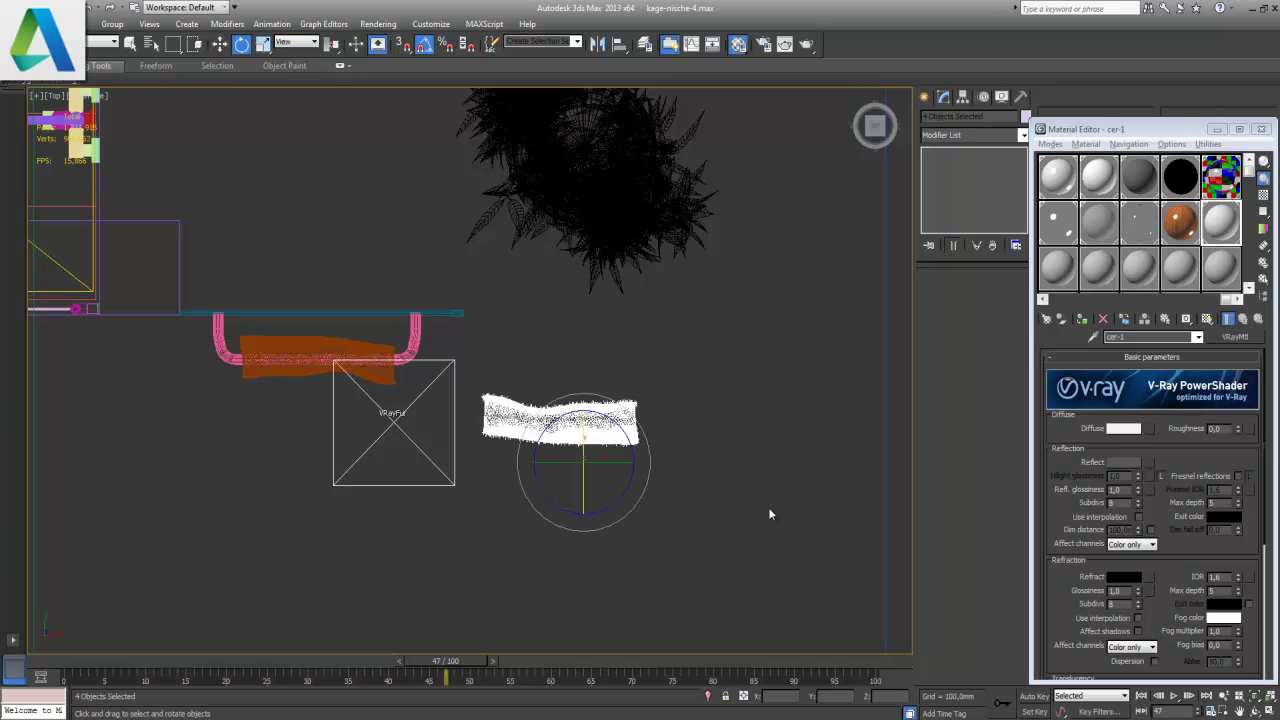
{"action": "left_click_drag", "start_coordinate": [648, 449], "coordinate": [649, 459]}
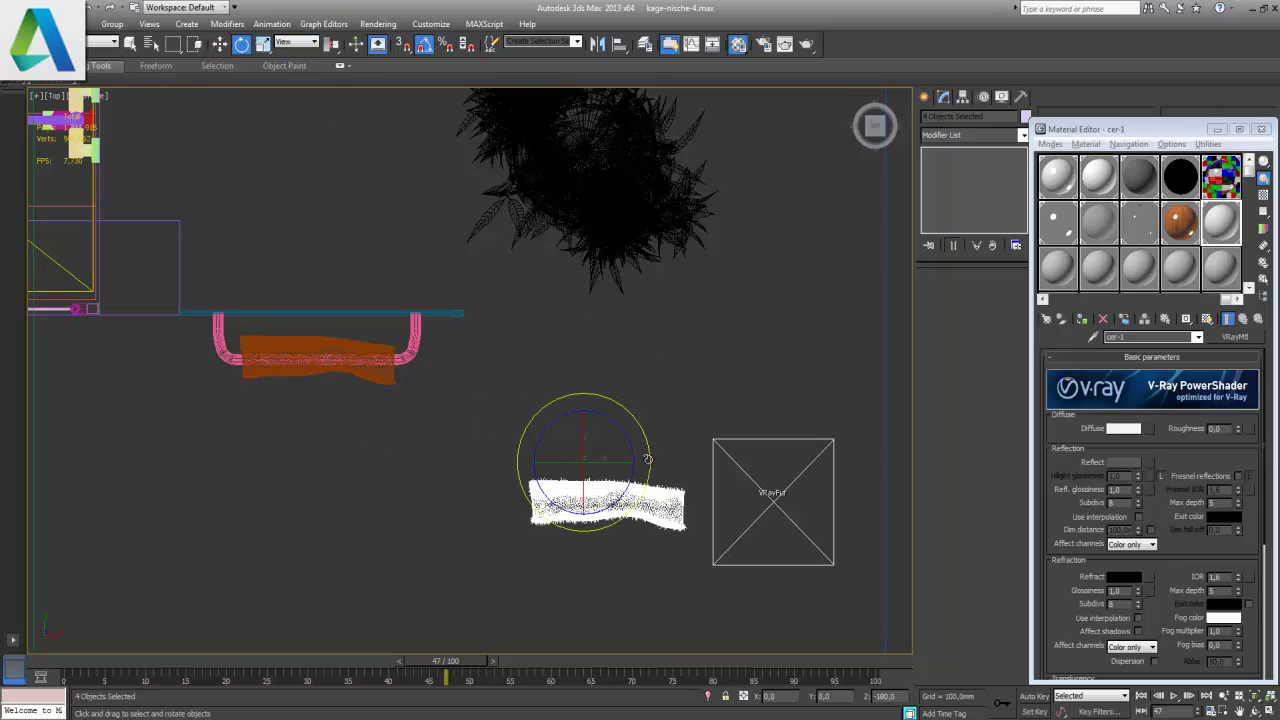
- Delete the orange fur from the rail, move the white fur onto it, and restore four viewports
{"action": "left_click", "coordinate": [339, 372]}
{"action": "key", "text": "Delete"}
{"action": "left_click_drag", "start_coordinate": [677, 529], "coordinate": [522, 445]}
{"action": "key", "text": "w"}
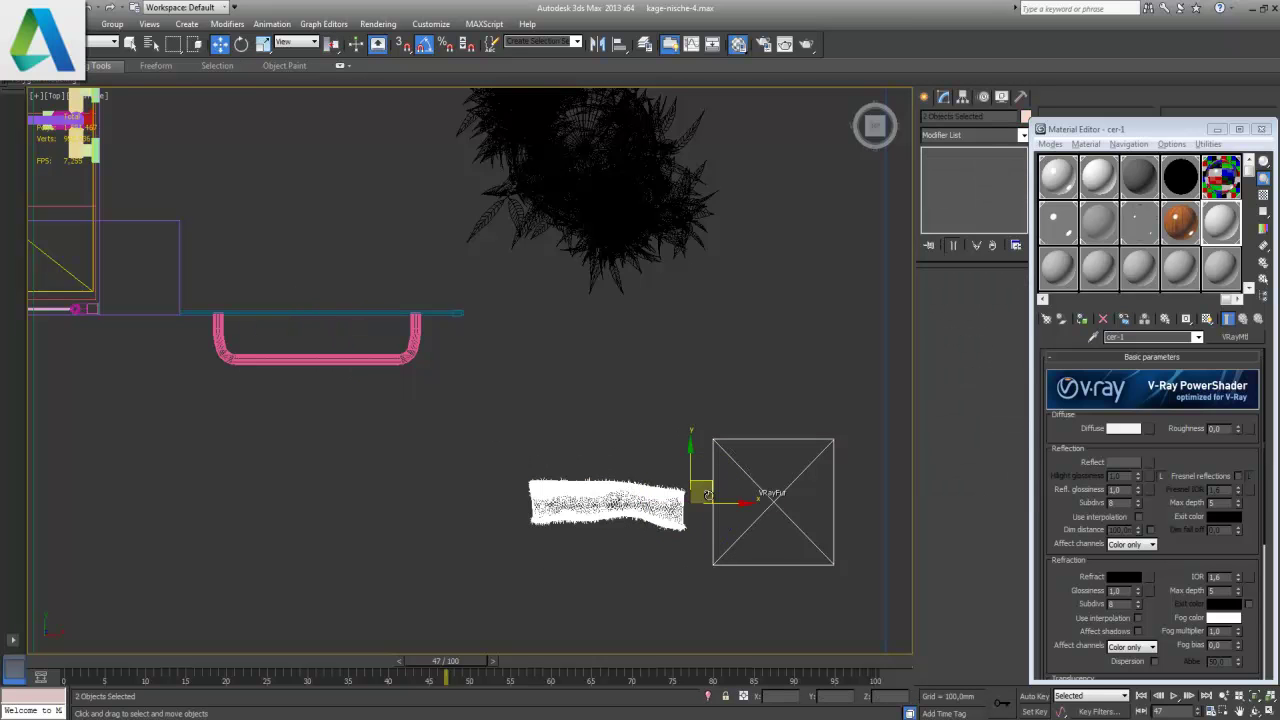
{"action": "mouse_move", "coordinate": [708, 490]}
{"action": "left_mouse_down"}
{"action": "mouse_move", "coordinate": [503, 399]}
{"action": "mouse_move", "coordinate": [418, 343]}
{"action": "left_mouse_up"}
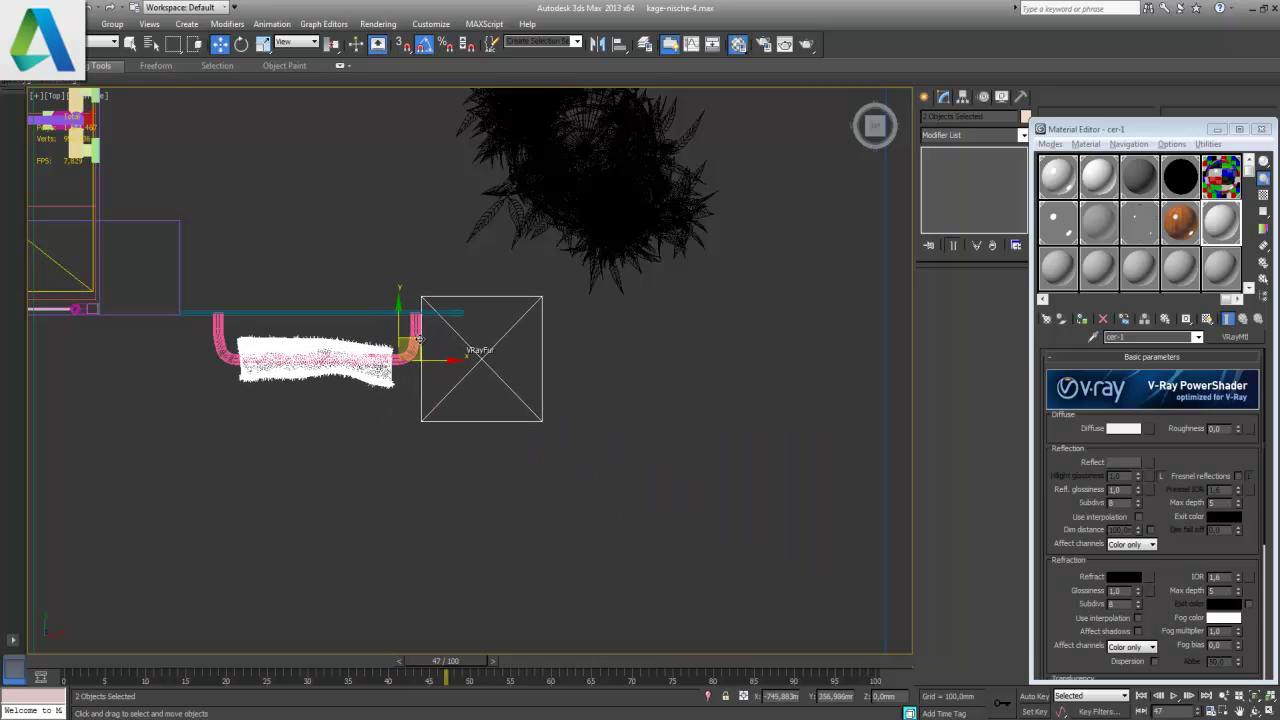
{"action": "scroll", "coordinate": [335, 420], "scroll_direction": "up", "scroll_amount": 2}
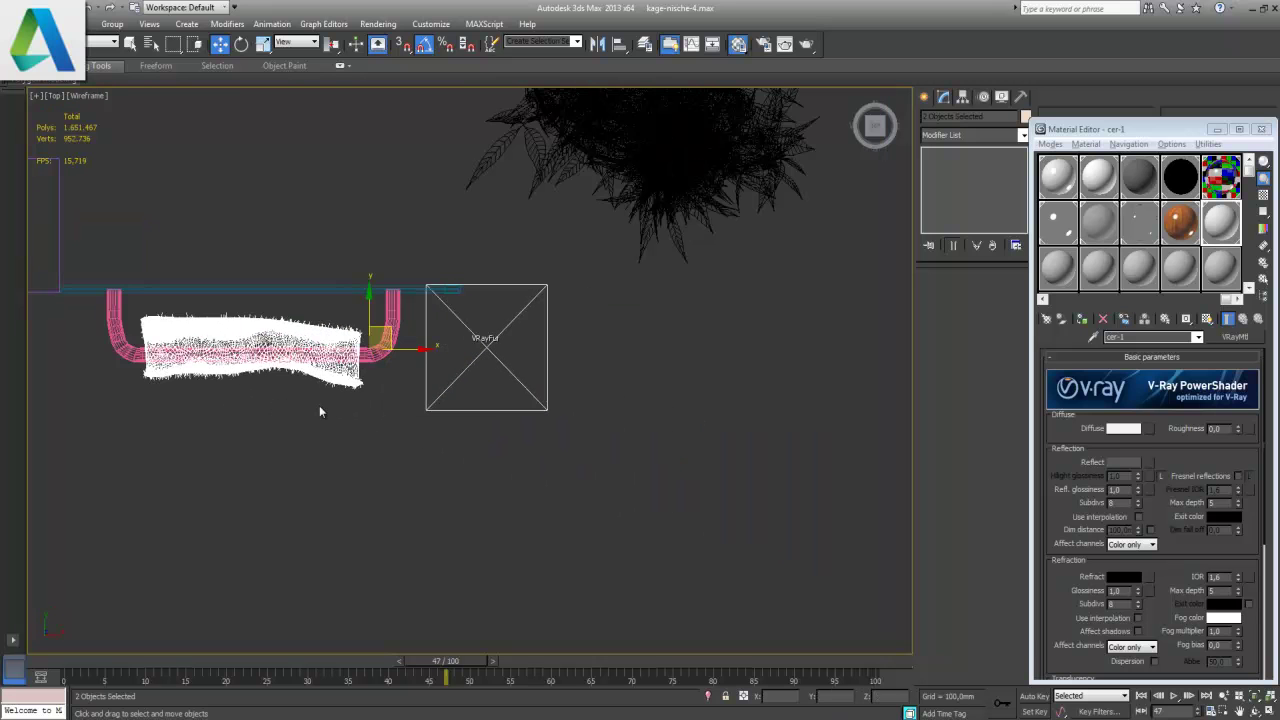
{"action": "middle_click_drag", "start_coordinate": [320, 408], "coordinate": [543, 480]}
{"action": "scroll", "coordinate": [514, 480], "scroll_direction": "up", "scroll_amount": 2}
{"action": "scroll", "coordinate": [512, 484], "scroll_direction": "up", "scroll_amount": 2}
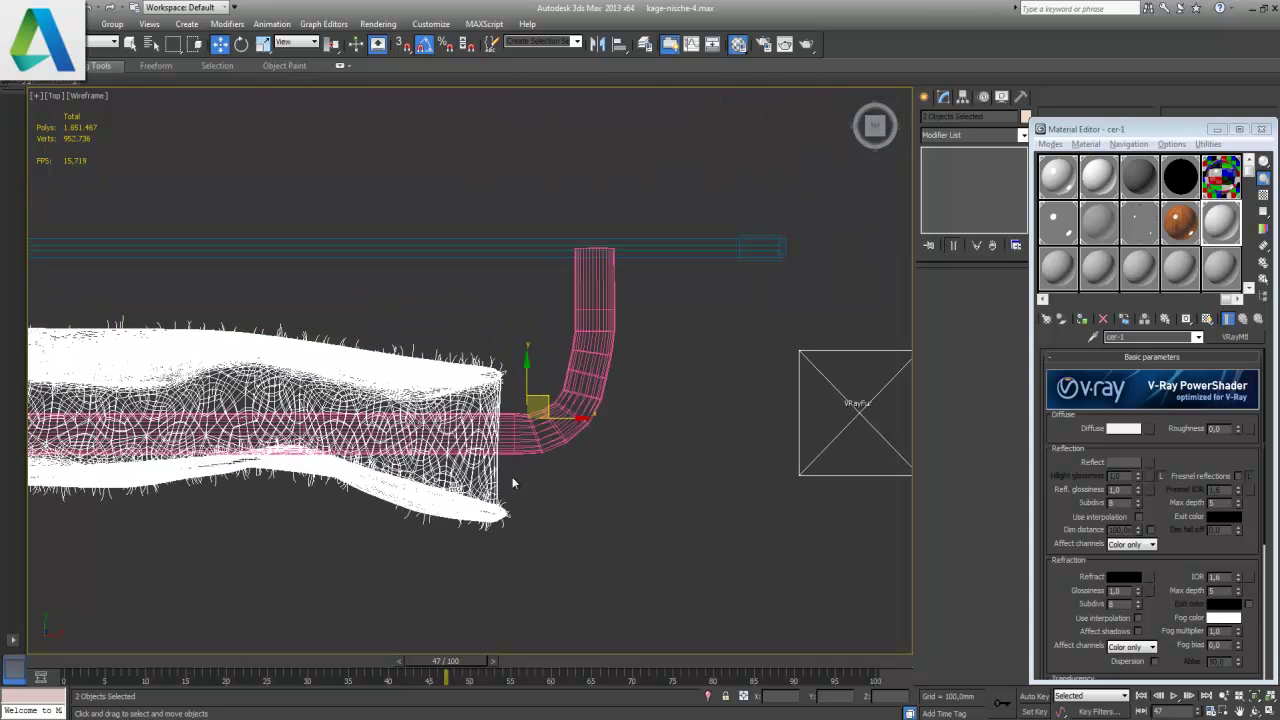
{"action": "scroll", "coordinate": [512, 484], "scroll_direction": "down", "scroll_amount": 3}
{"action": "scroll", "coordinate": [514, 480], "scroll_direction": "down", "scroll_amount": 1}
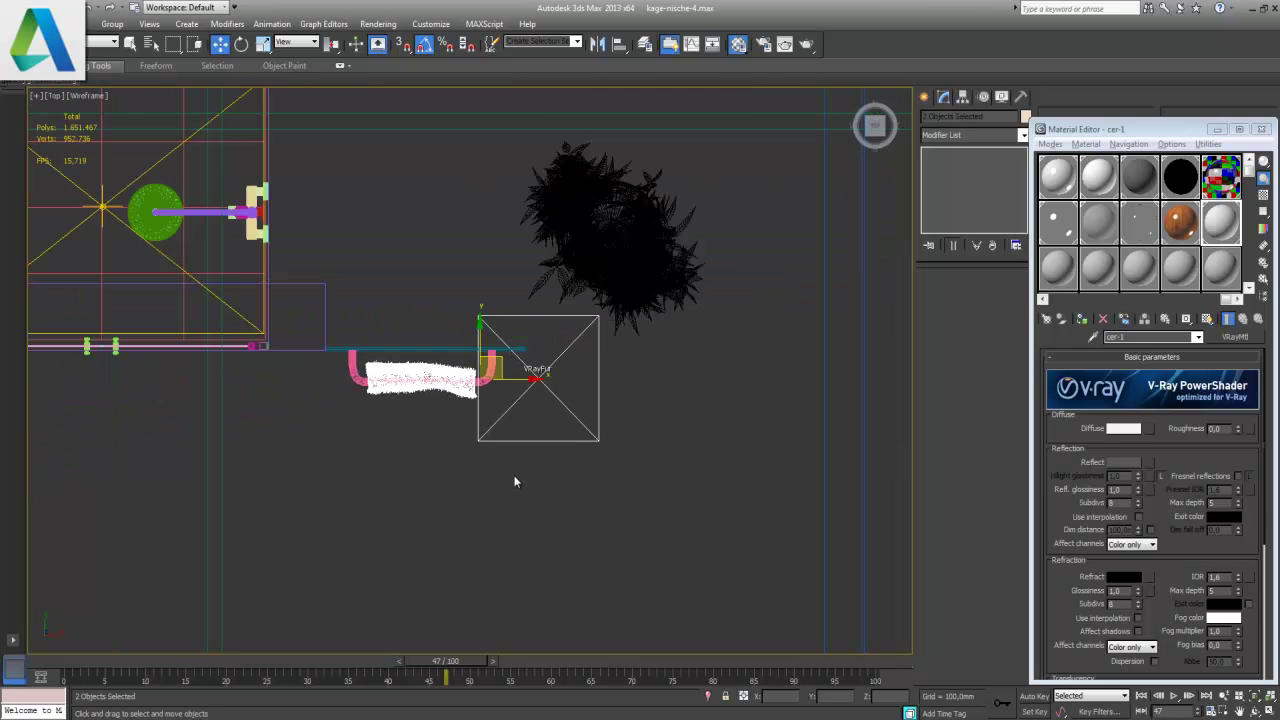
{"action": "left_click", "coordinate": [1268, 711]}
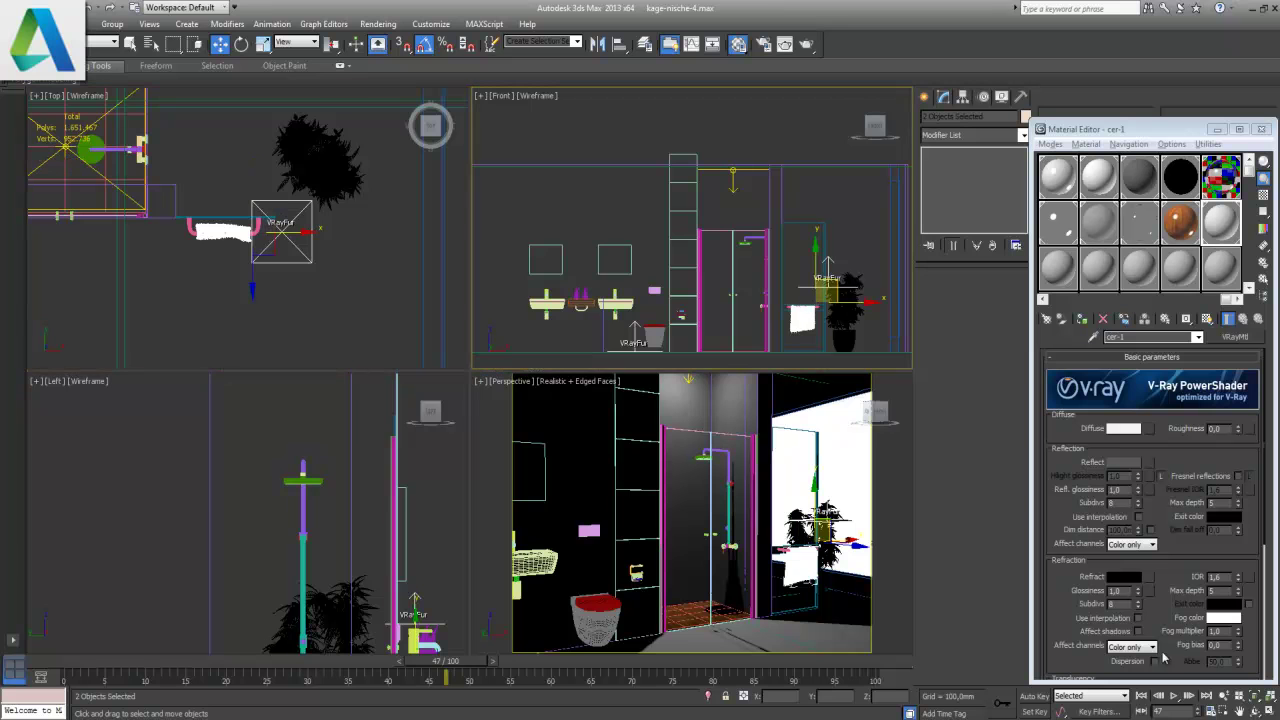
- Maximize the Front view and zoom in to inspect the fur towel on the rail
{"action": "left_click", "coordinate": [1268, 711]}
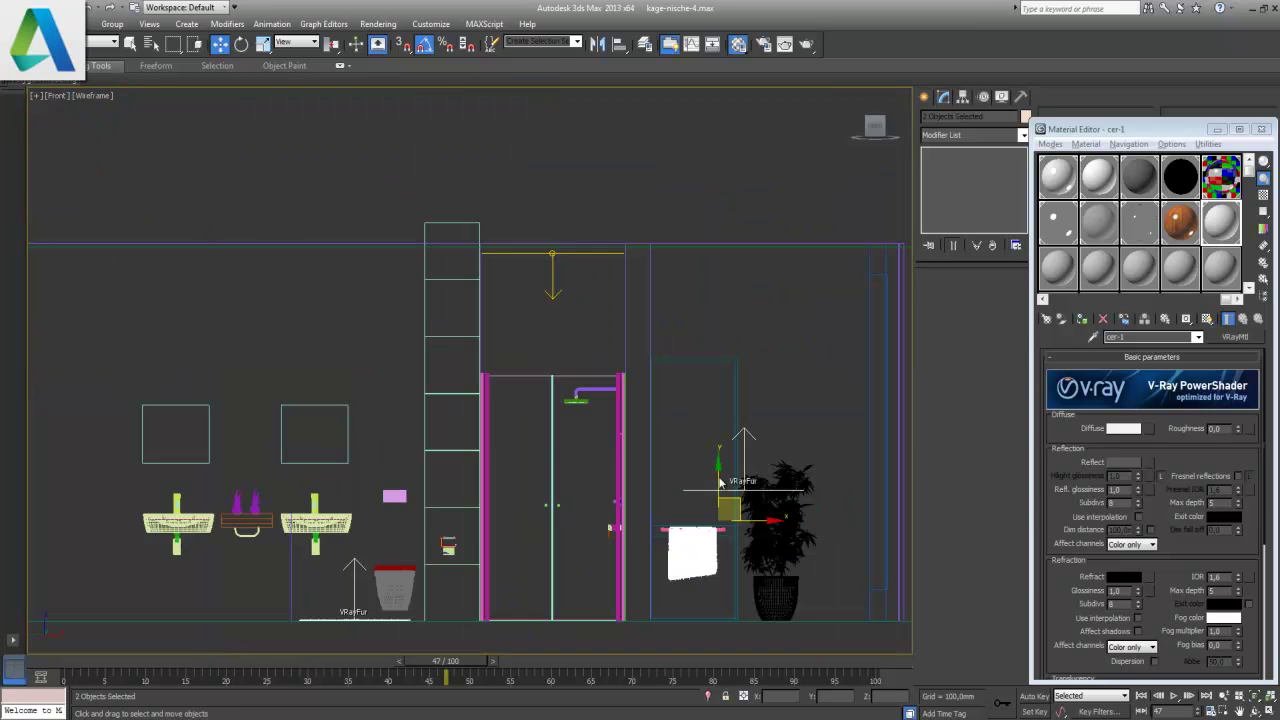
{"action": "scroll", "coordinate": [746, 514], "scroll_direction": "up", "scroll_amount": 1}
{"action": "middle_click_drag", "start_coordinate": [623, 437], "coordinate": [553, 507]}
{"action": "scroll", "coordinate": [553, 507], "scroll_direction": "up", "scroll_amount": 1}
{"action": "scroll", "coordinate": [540, 530], "scroll_direction": "up", "scroll_amount": 2}
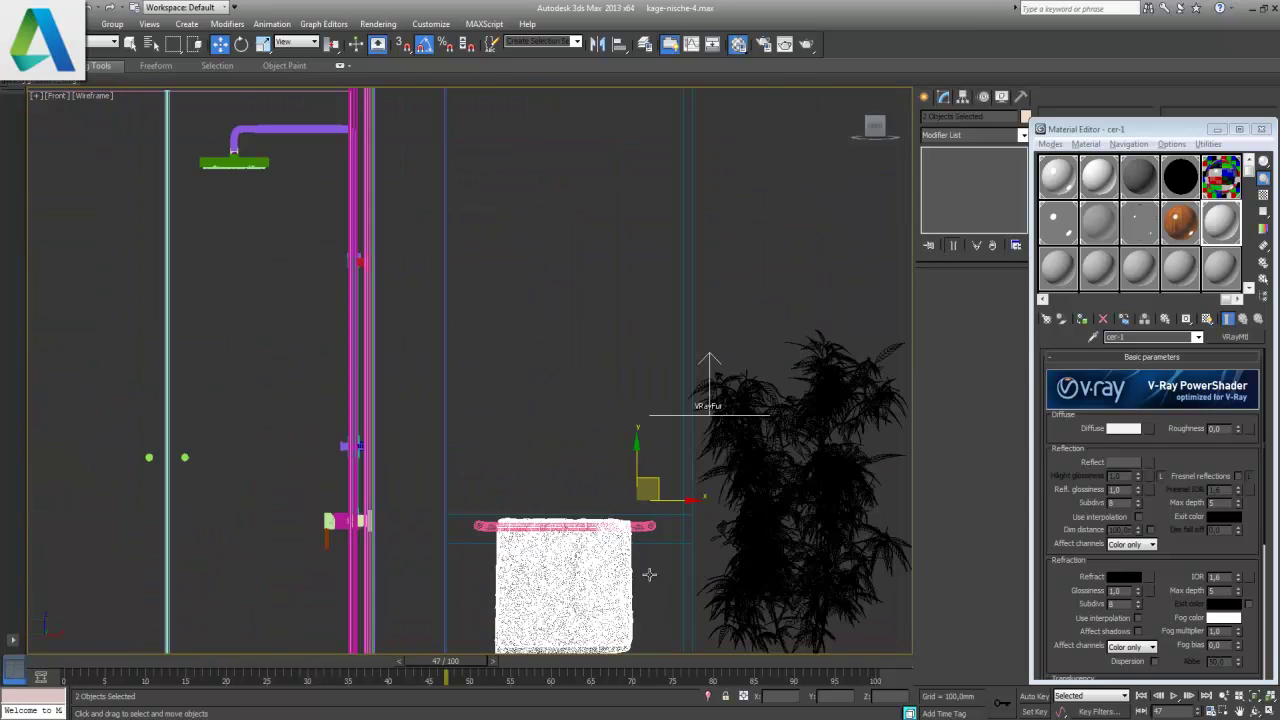
{"action": "scroll", "coordinate": [650, 575], "scroll_direction": "up", "scroll_amount": 1}
{"action": "scroll", "coordinate": [650, 575], "scroll_direction": "up", "scroll_amount": 1}
{"action": "scroll", "coordinate": [593, 512], "scroll_direction": "up", "scroll_amount": 2}
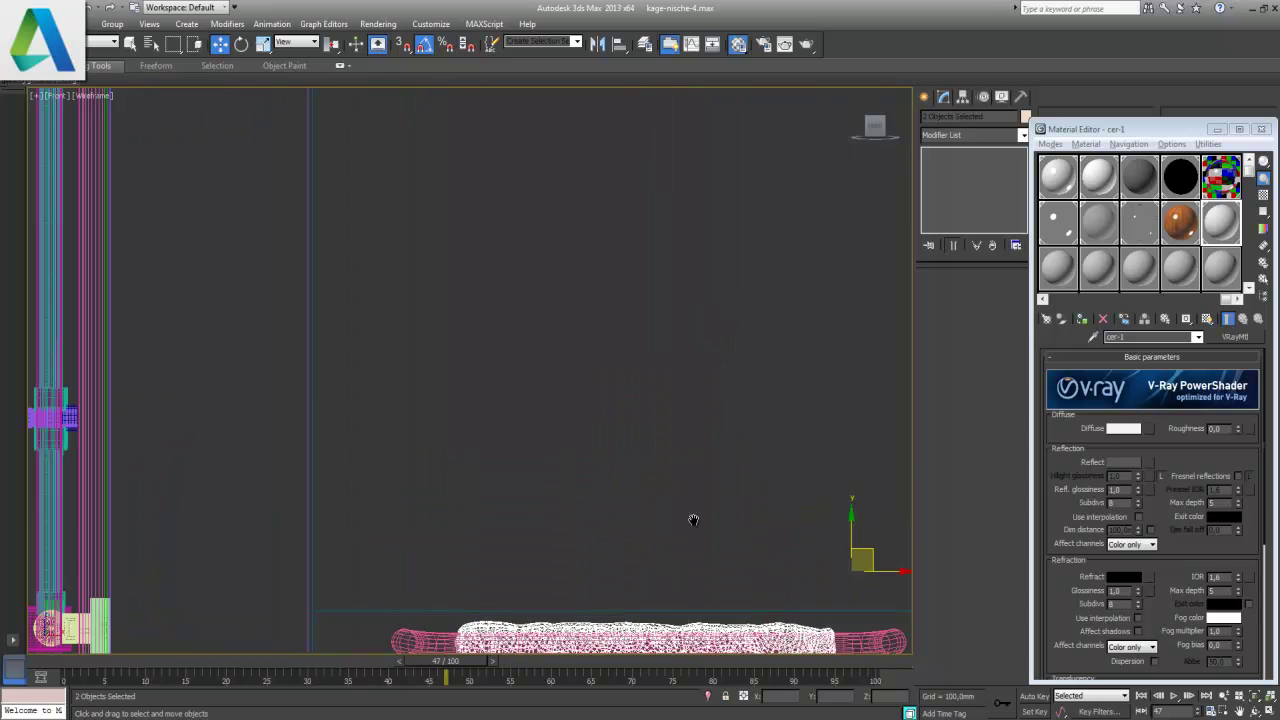
{"action": "middle_click_drag", "start_coordinate": [693, 520], "coordinate": [620, 349]}
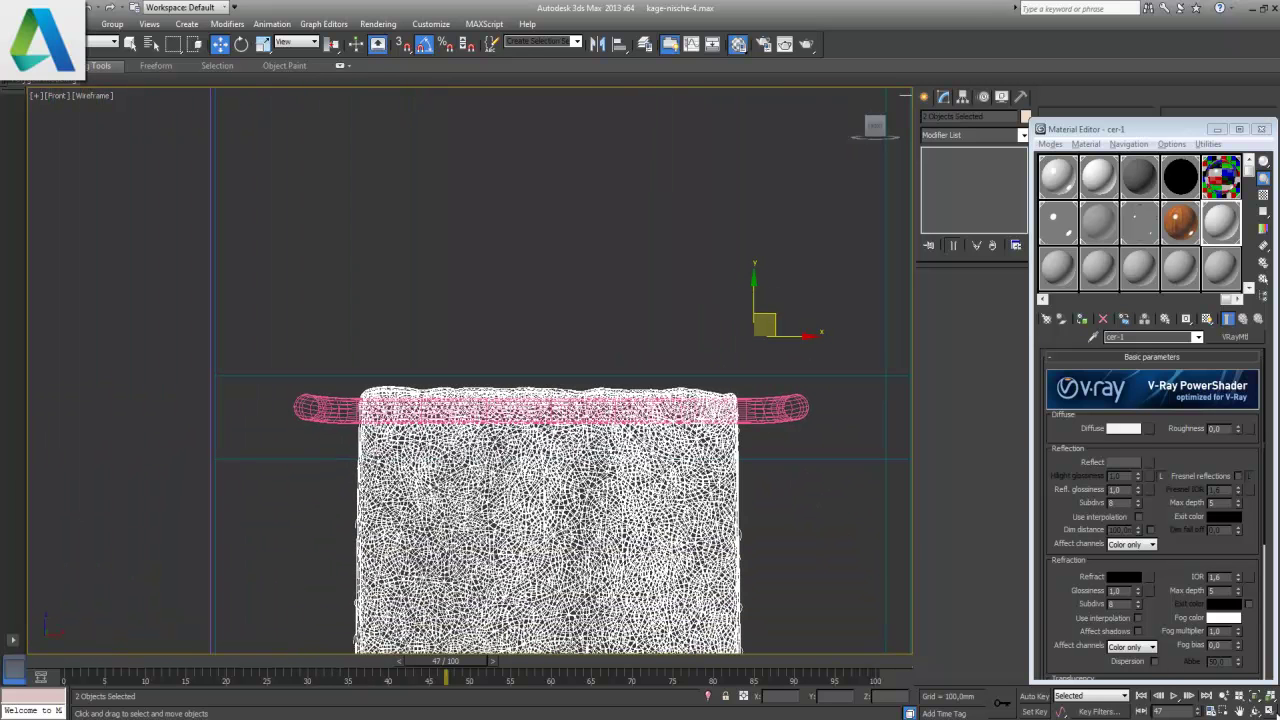
{"action": "key", "text": "alt+w"}
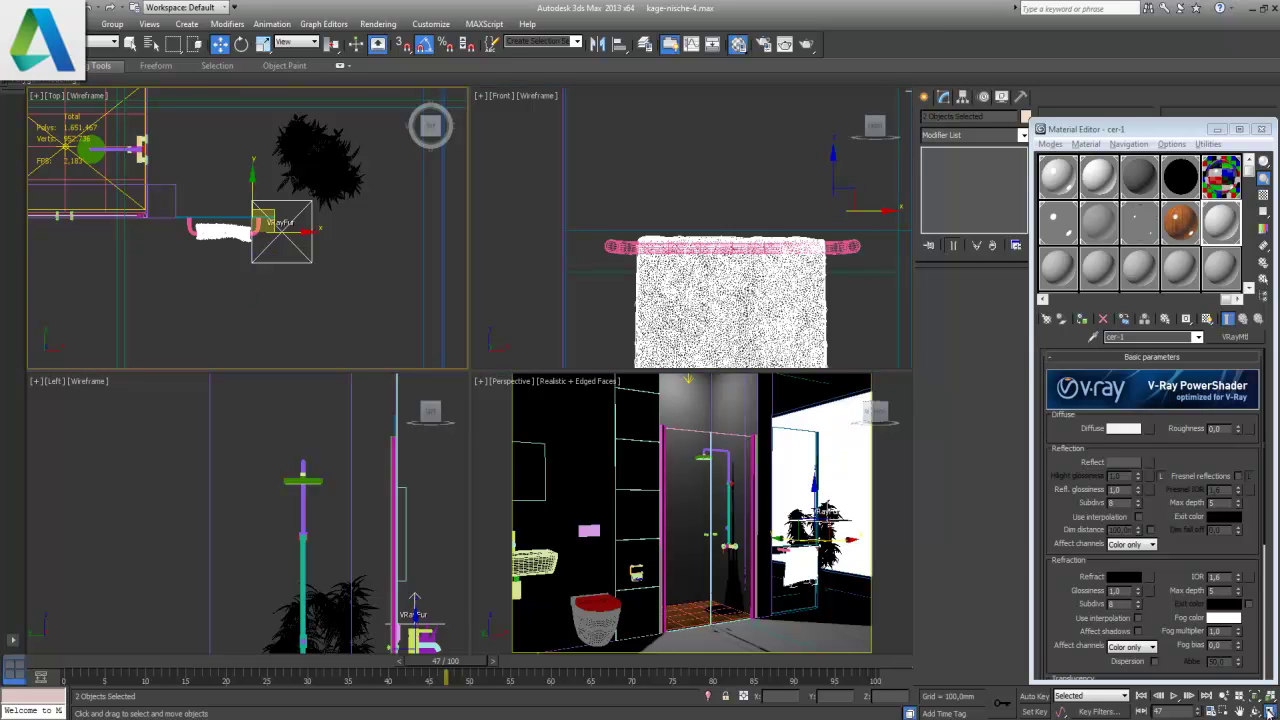
- Maximize the Top view and zoom out to show the whole room
{"action": "key", "text": "alt+w"}
{"action": "middle_click_drag", "start_coordinate": [665, 395], "coordinate": [598, 505]}
{"action": "scroll", "coordinate": [598, 505], "scroll_direction": "down", "scroll_amount": 5}
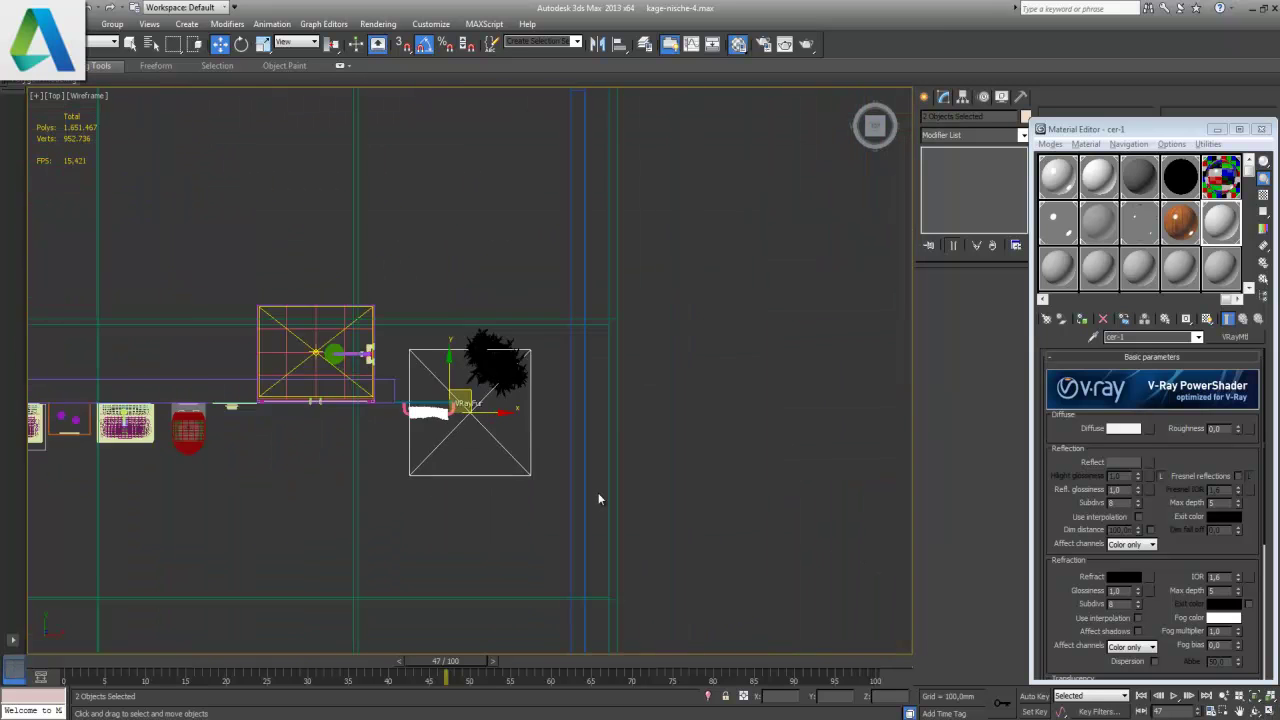
{"action": "scroll", "coordinate": [578, 464], "scroll_direction": "down", "scroll_amount": 5}
{"action": "middle_click_drag", "start_coordinate": [558, 418], "coordinate": [588, 535]}
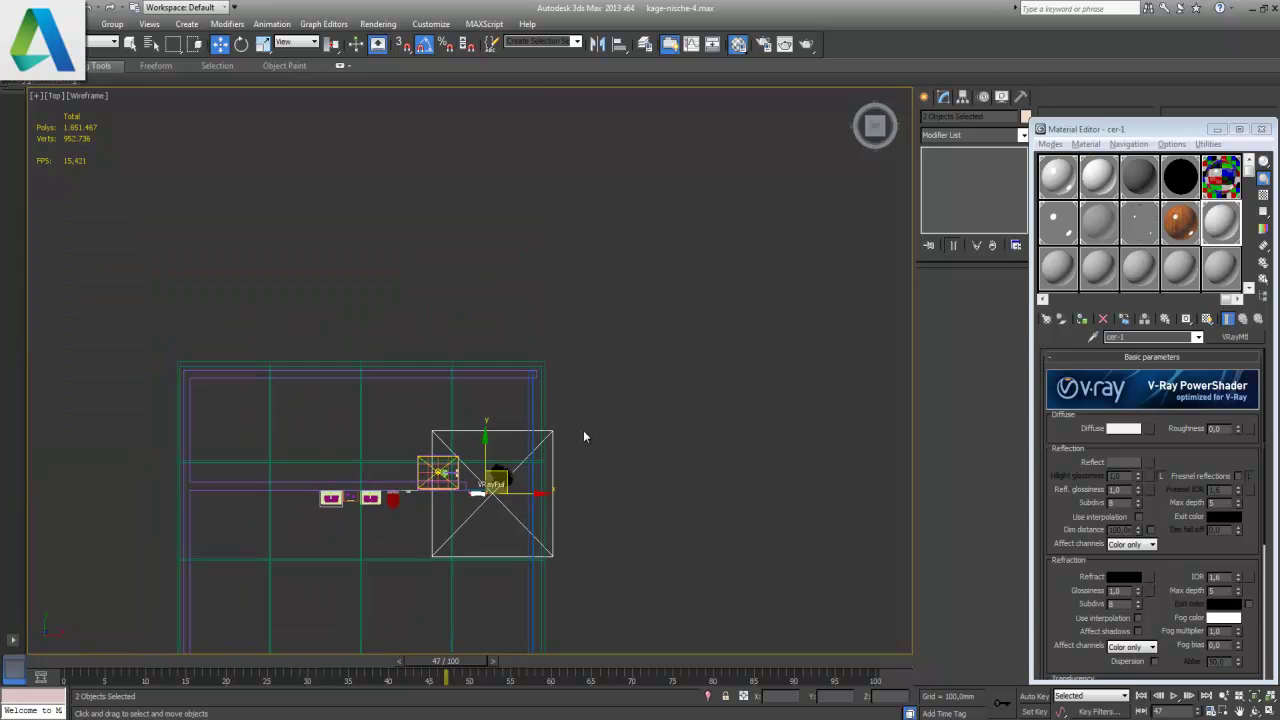
{"action": "scroll", "coordinate": [583, 430], "scroll_direction": "down", "scroll_amount": 3}
- Move the light and VRayFur box over the towel, then restore the four viewports
{"action": "left_click_drag", "start_coordinate": [505, 272], "coordinate": [365, 130]}
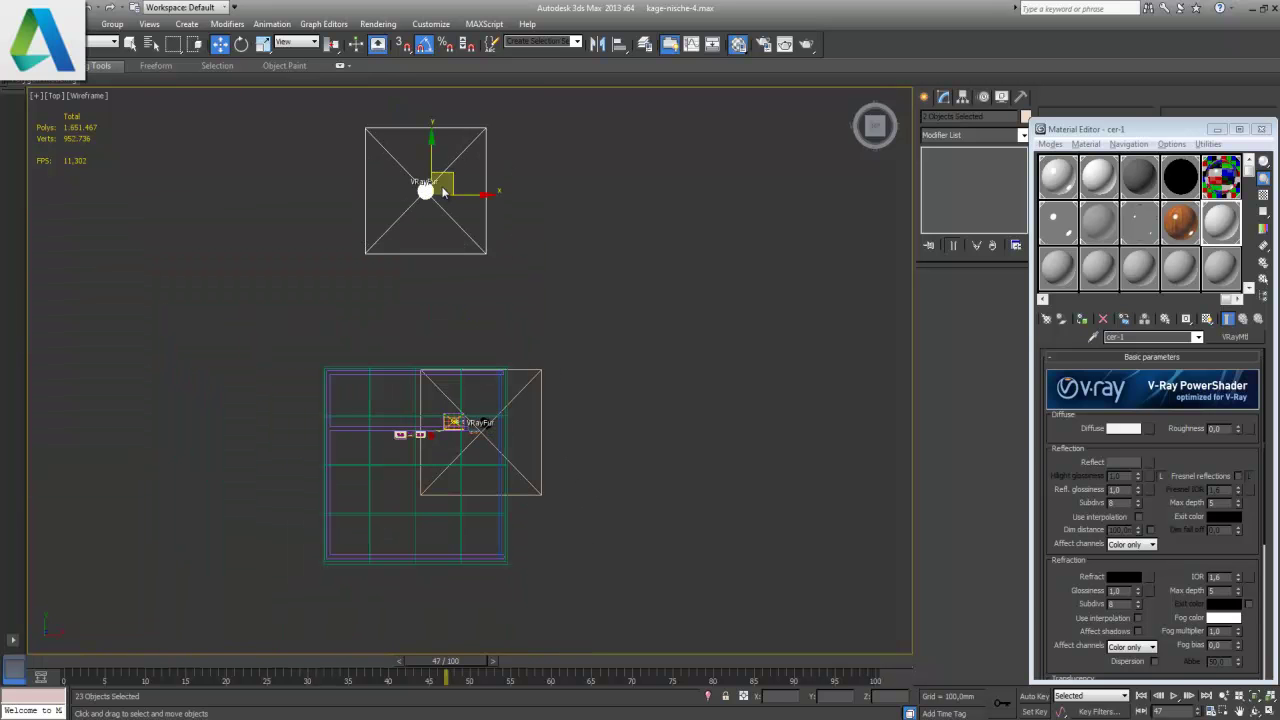
{"action": "left_click_drag", "start_coordinate": [584, 324], "coordinate": [612, 451]}
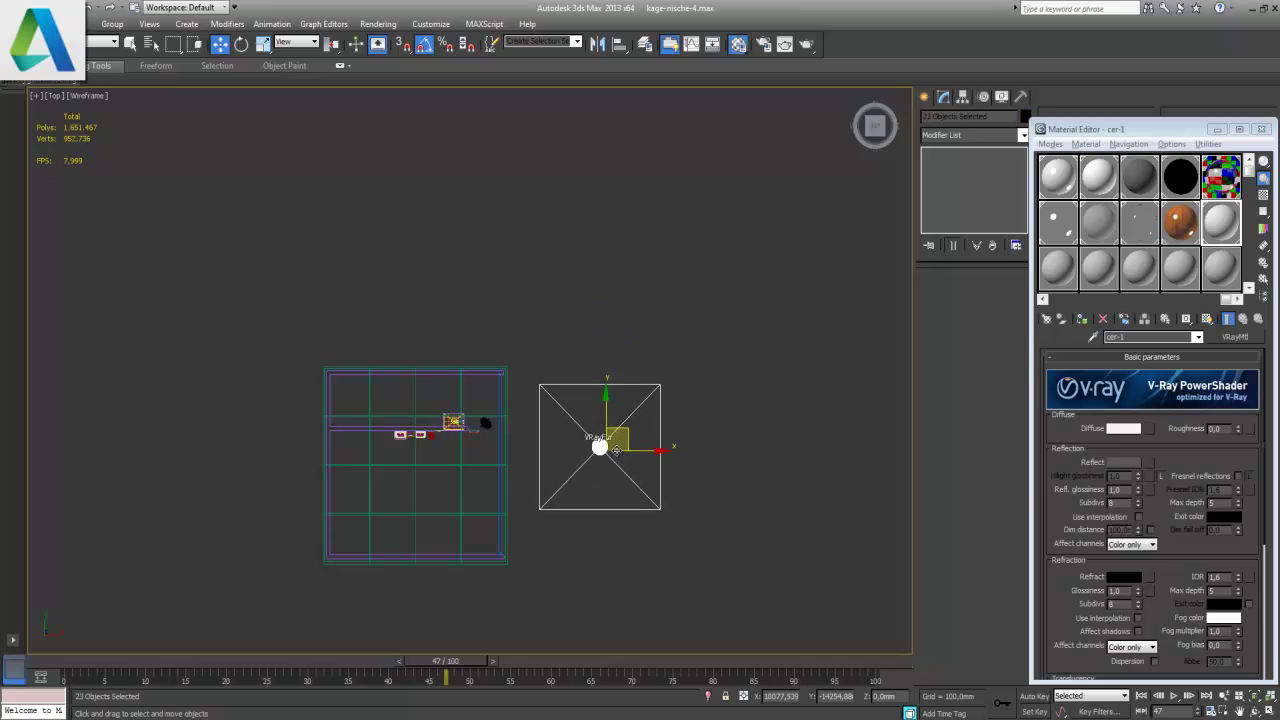
{"action": "scroll", "coordinate": [612, 451], "scroll_direction": "up", "scroll_amount": 1}
{"action": "scroll", "coordinate": [650, 490], "scroll_direction": "up", "scroll_amount": 2}
{"action": "left_click_drag", "start_coordinate": [871, 578], "coordinate": [534, 465]}
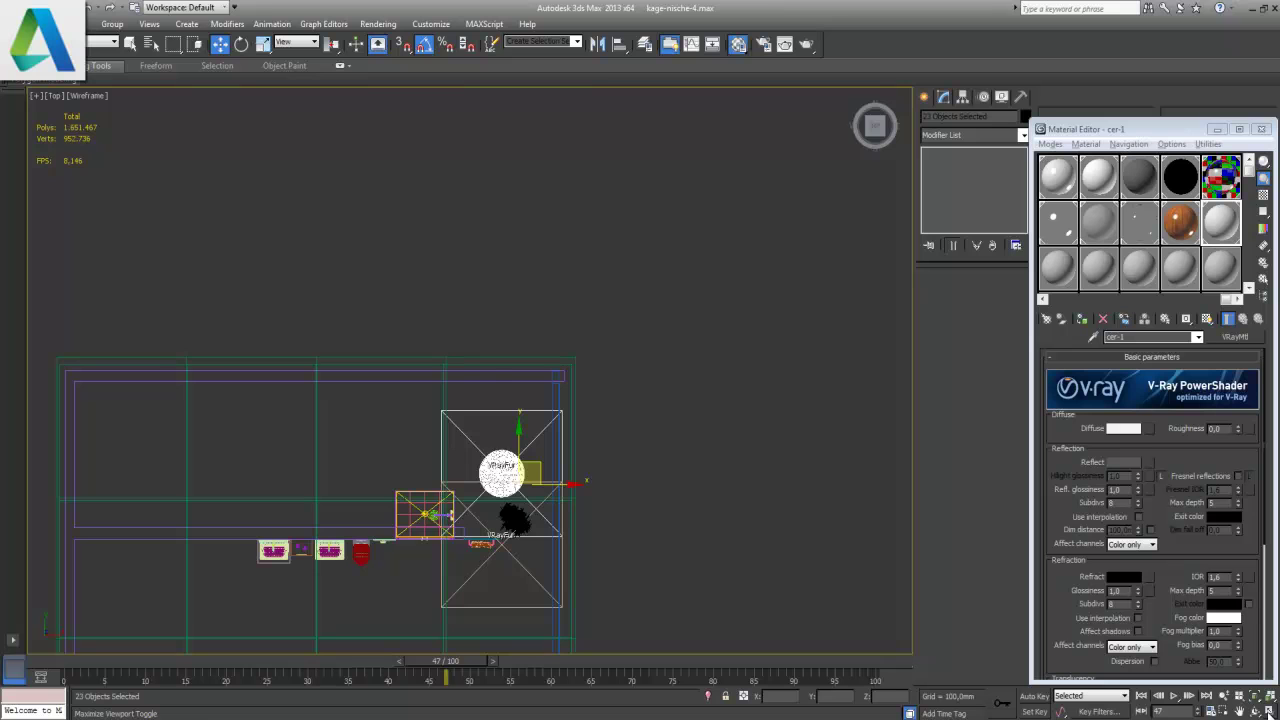
{"action": "left_click", "coordinate": [1253, 711]}
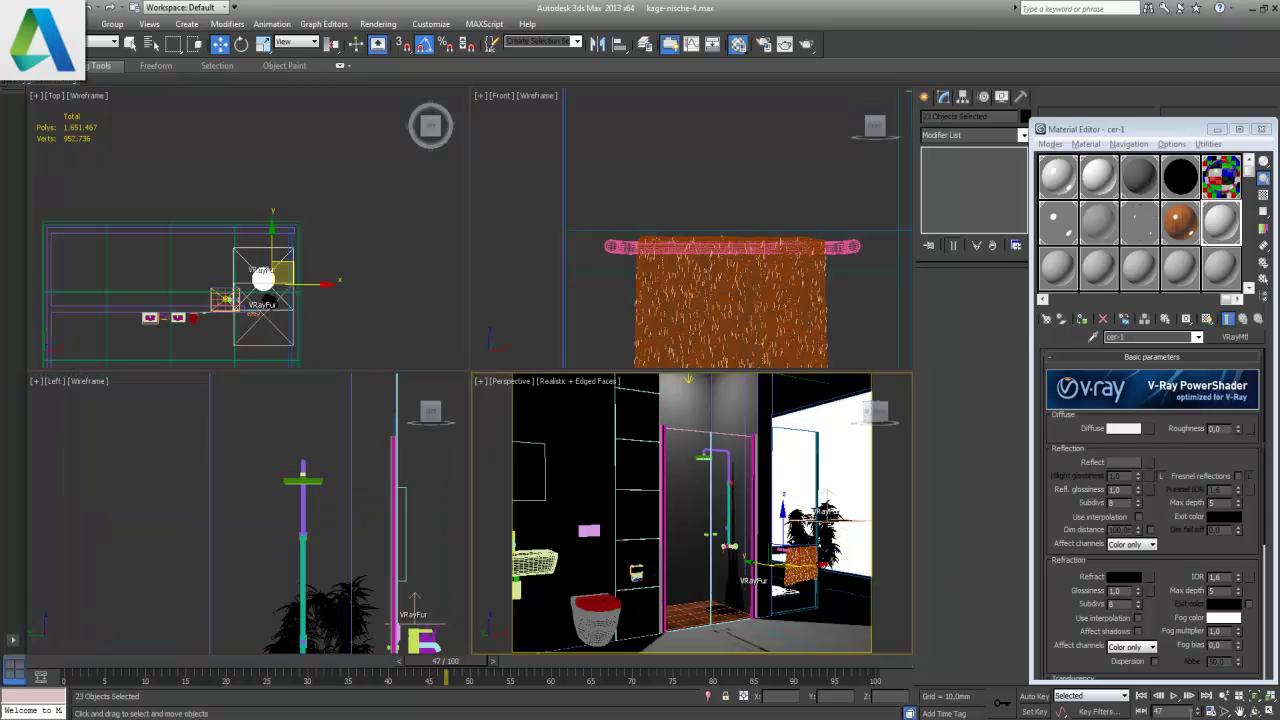
{"action": "left_click", "coordinate": [1268, 712]}
- Render the maximized Perspective view with V-Ray, finishing in 157.2 s
{"action": "key", "text": "shift+q"}
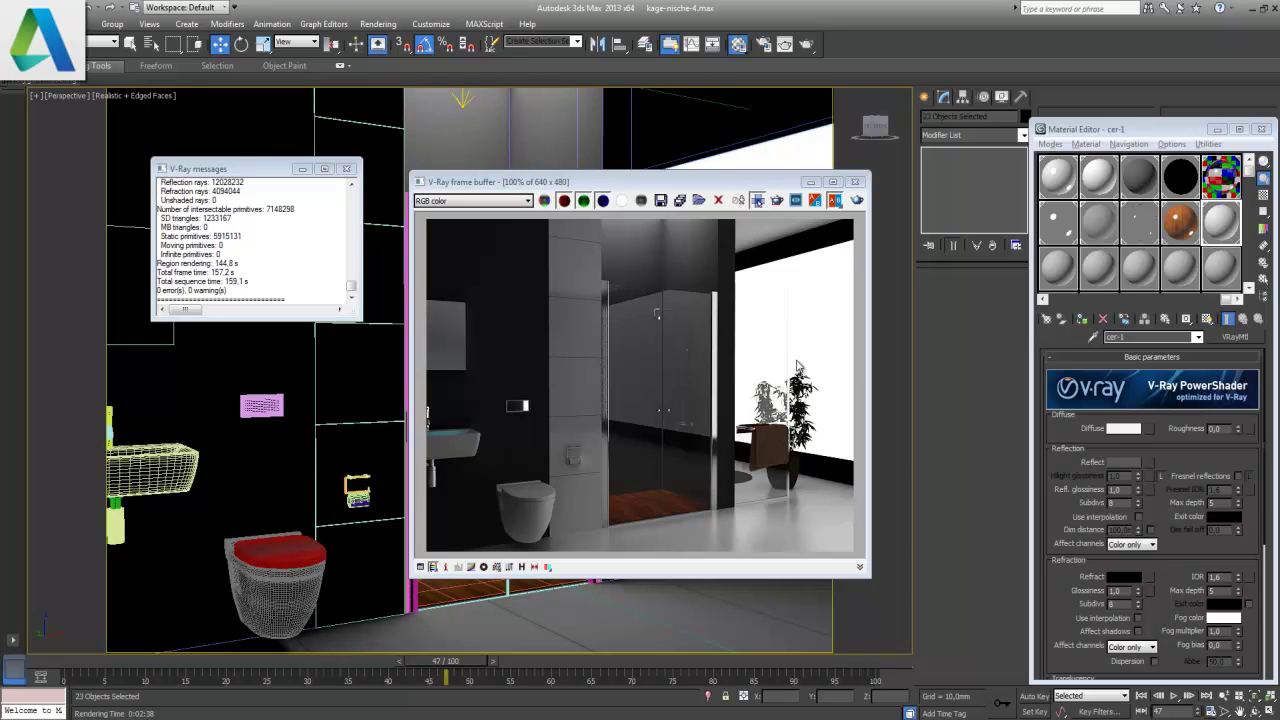
- Select VRayLight001 from the scene list, switch it off, and re-render the scene
{"action": "left_click", "coordinate": [151, 44]}
{"action": "left_click_drag", "start_coordinate": [367, 176], "coordinate": [368, 426]}
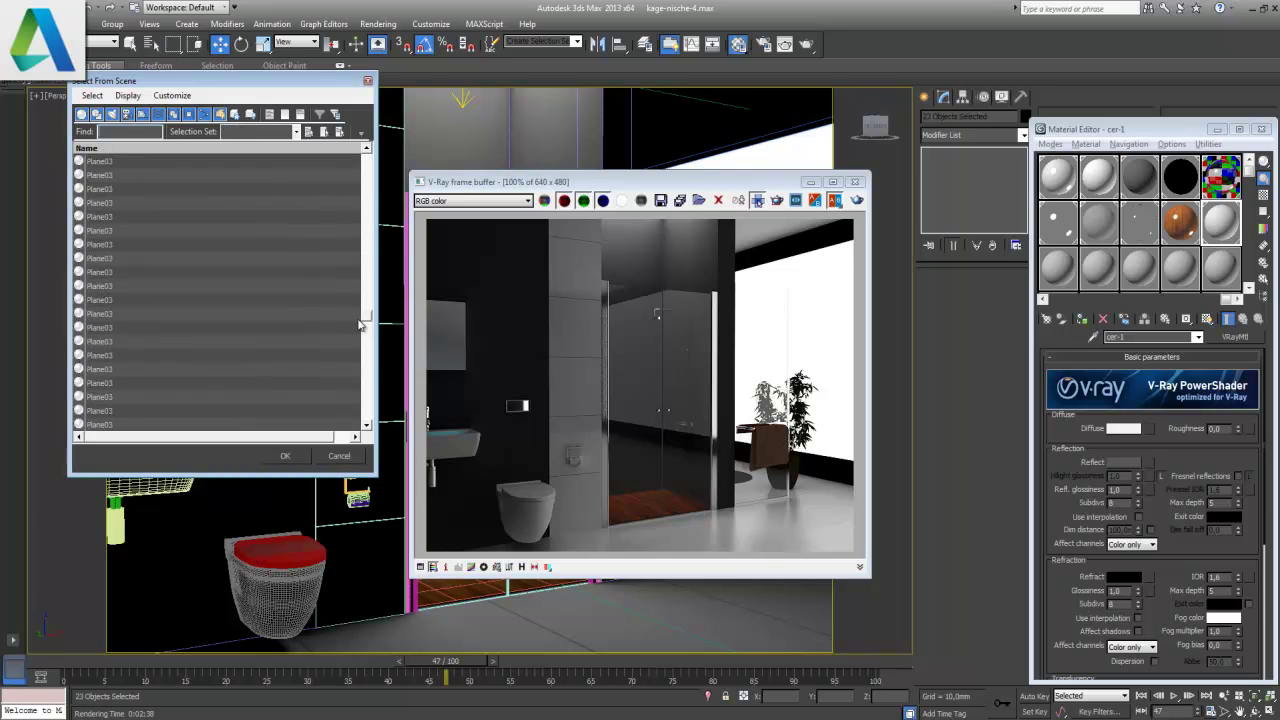
{"action": "left_click", "coordinate": [140, 414]}
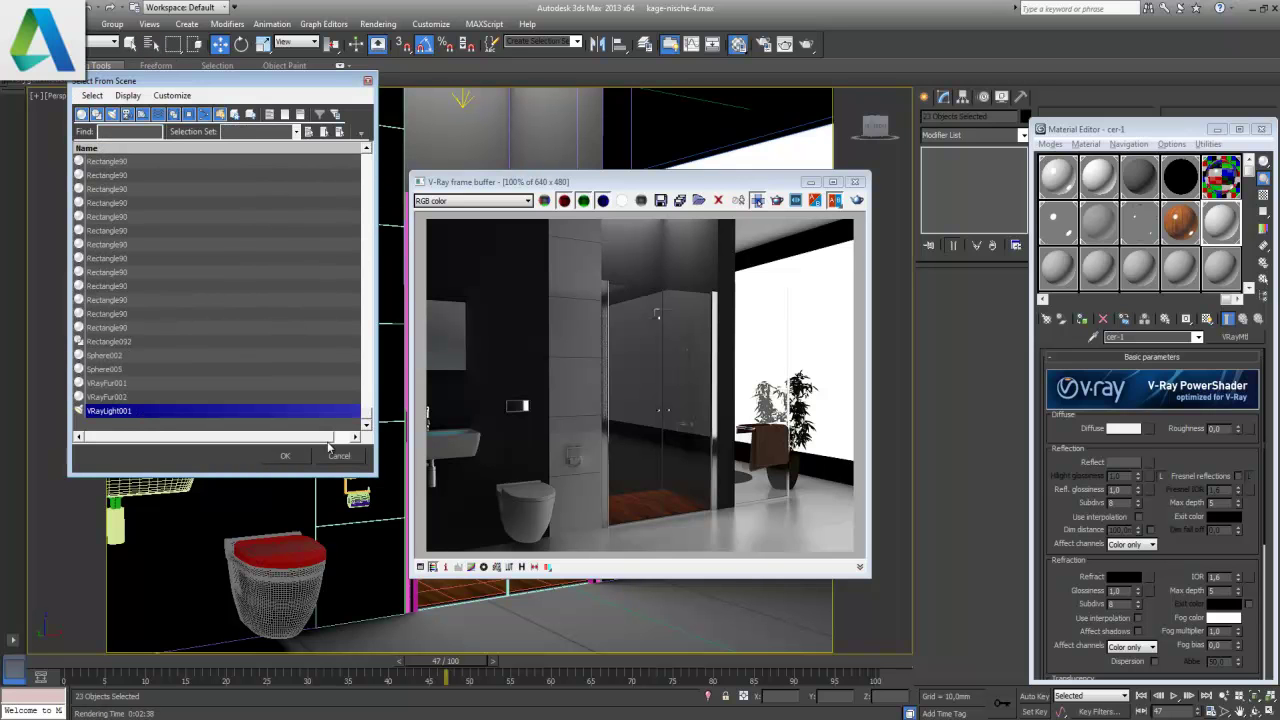
{"action": "left_click", "coordinate": [287, 456]}
{"action": "left_click", "coordinate": [932, 301]}
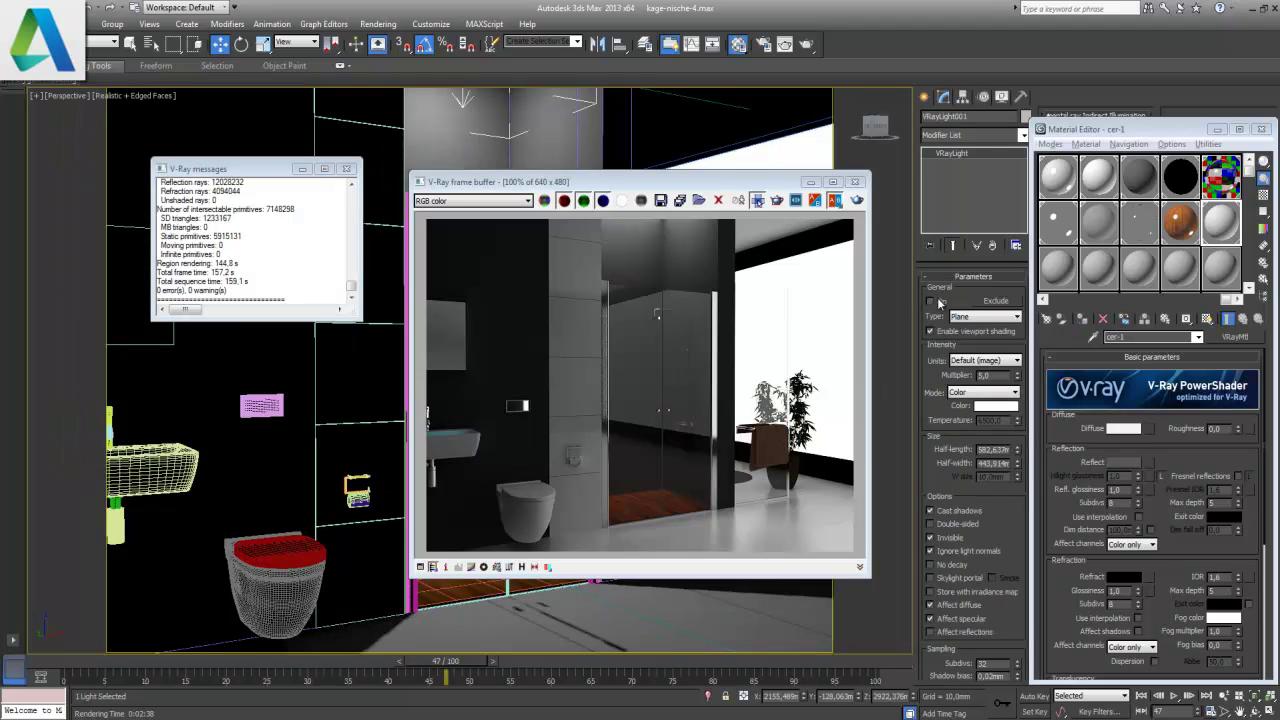
{"action": "left_click", "coordinate": [856, 201]}
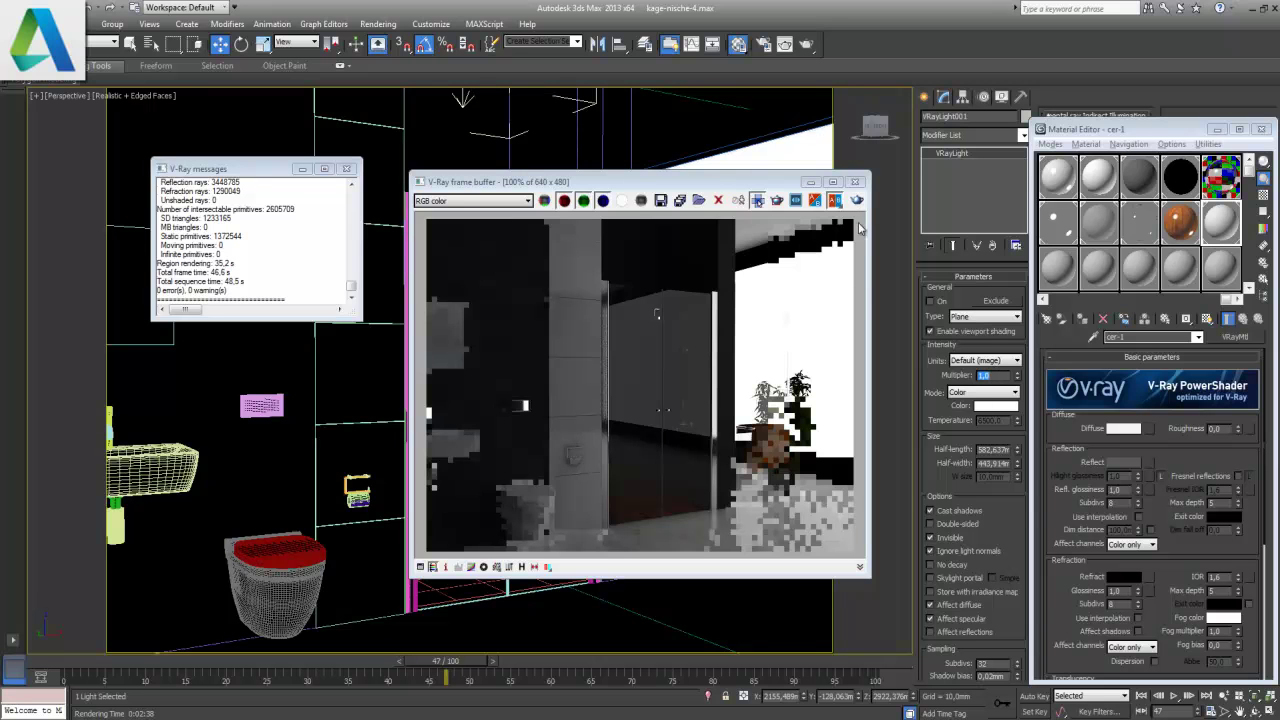
- Stop the running render, switch VRayLight001 back on, and test-render the bathroom again
{"action": "key", "text": "shift+q"}
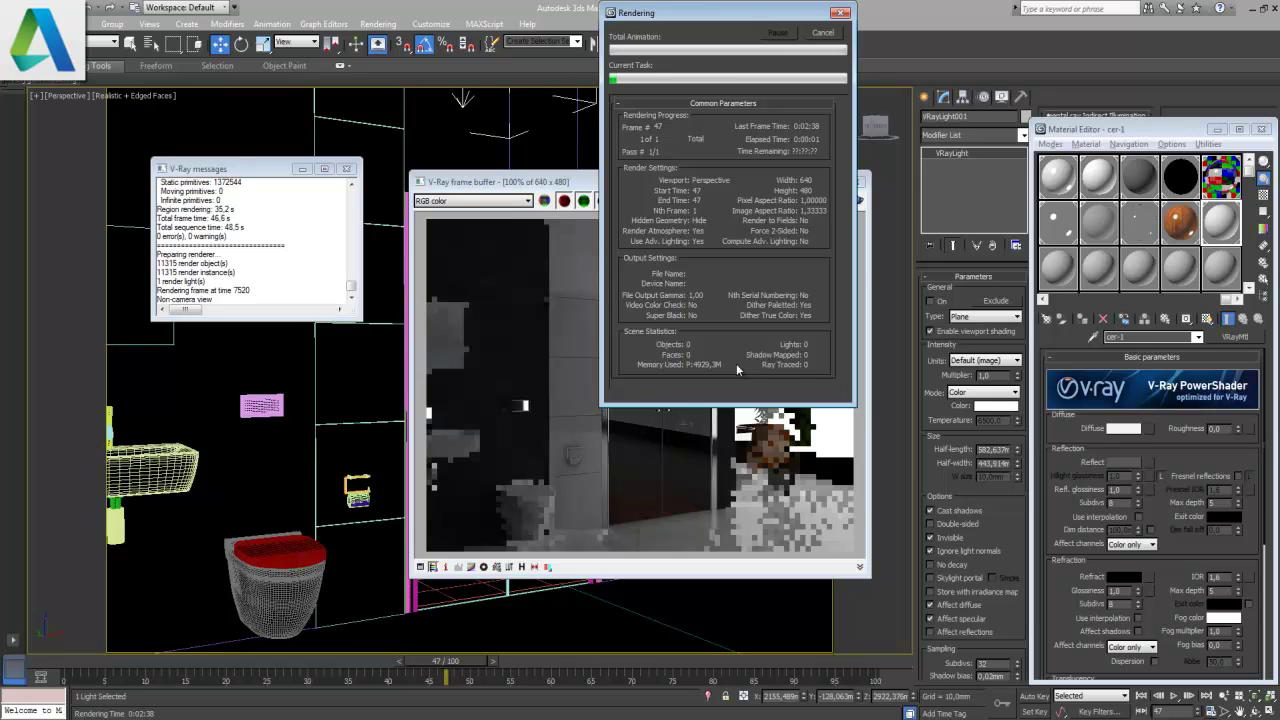
{"action": "left_click", "coordinate": [674, 471]}
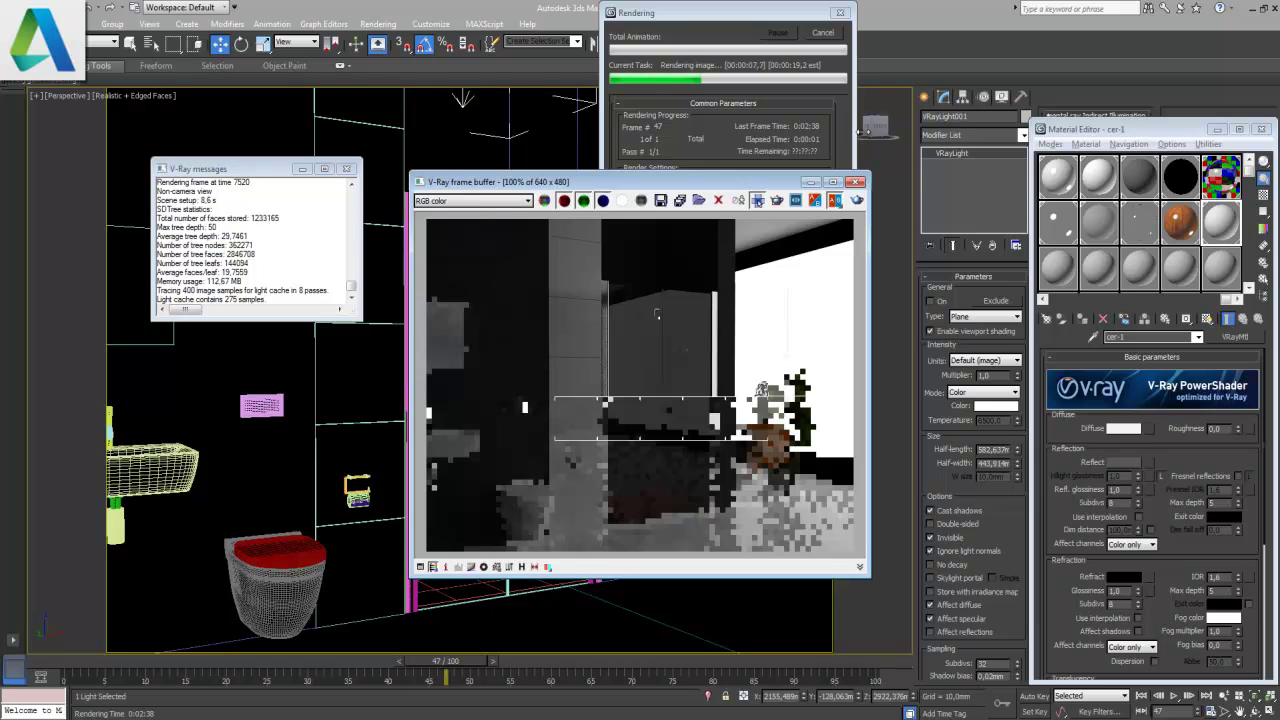
{"action": "left_click", "coordinate": [824, 35]}
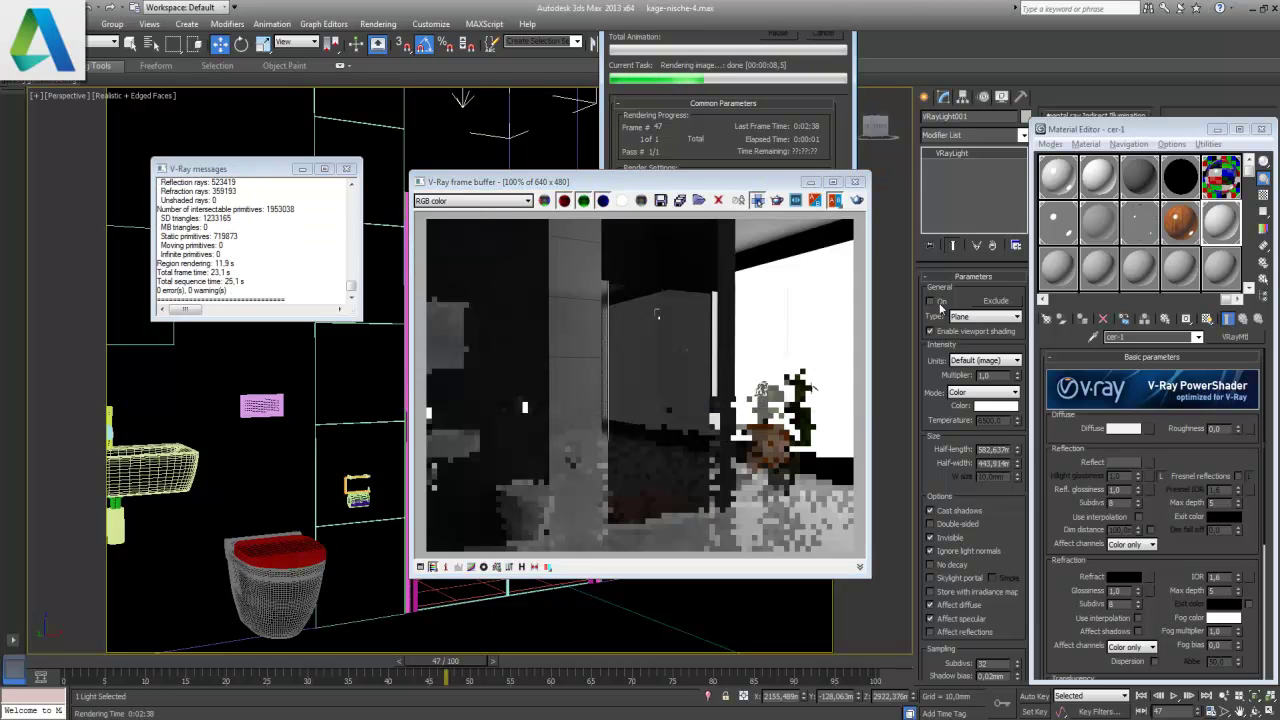
{"action": "left_click", "coordinate": [935, 302]}
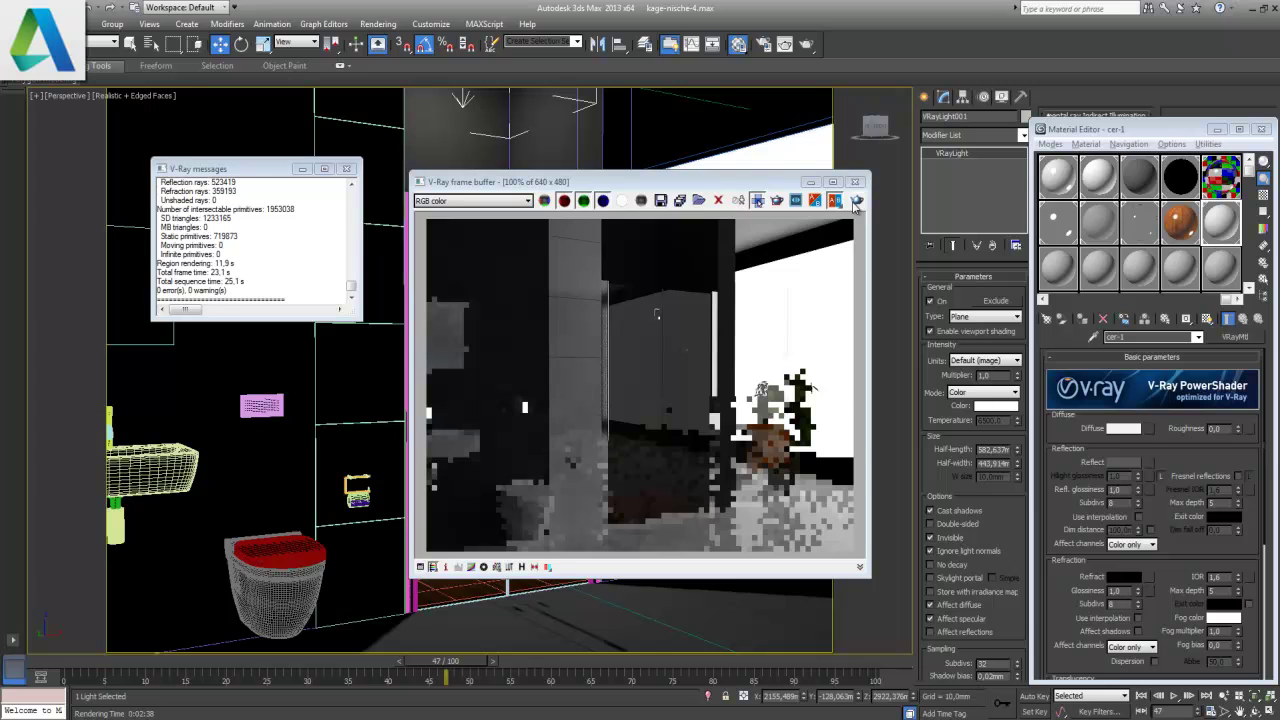
{"action": "left_click", "coordinate": [856, 202]}
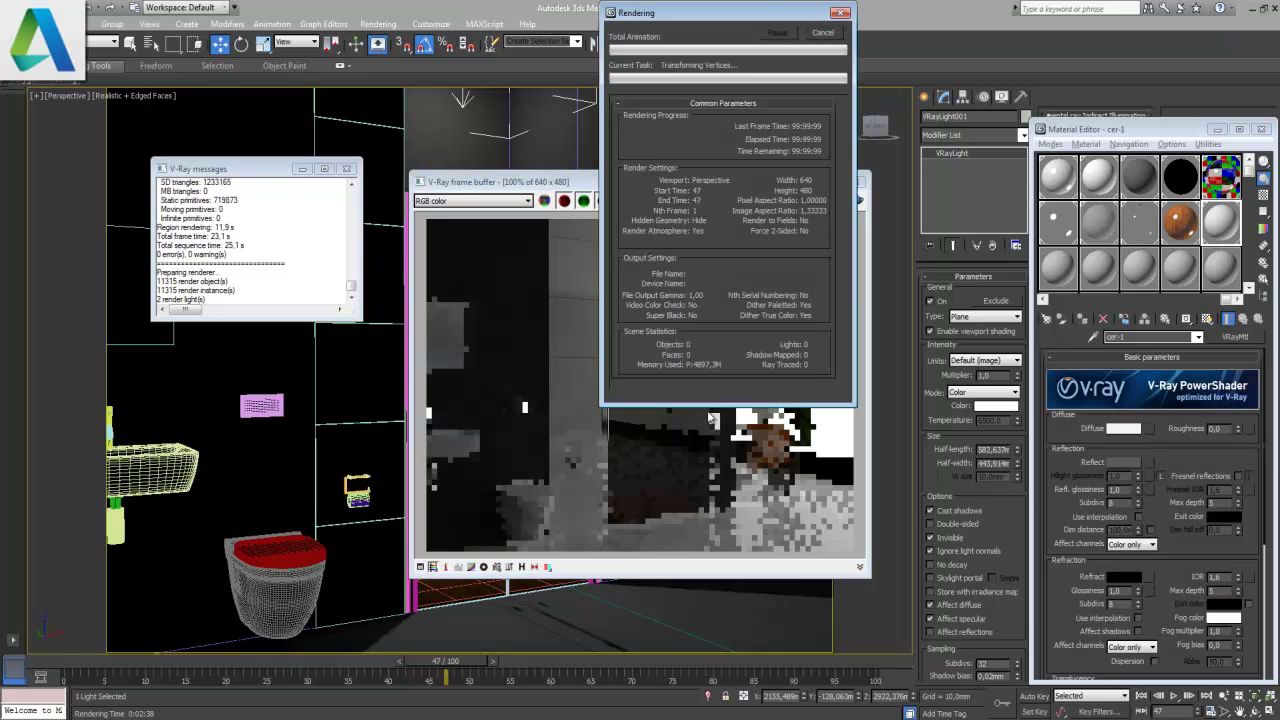
{"action": "left_click", "coordinate": [709, 417]}
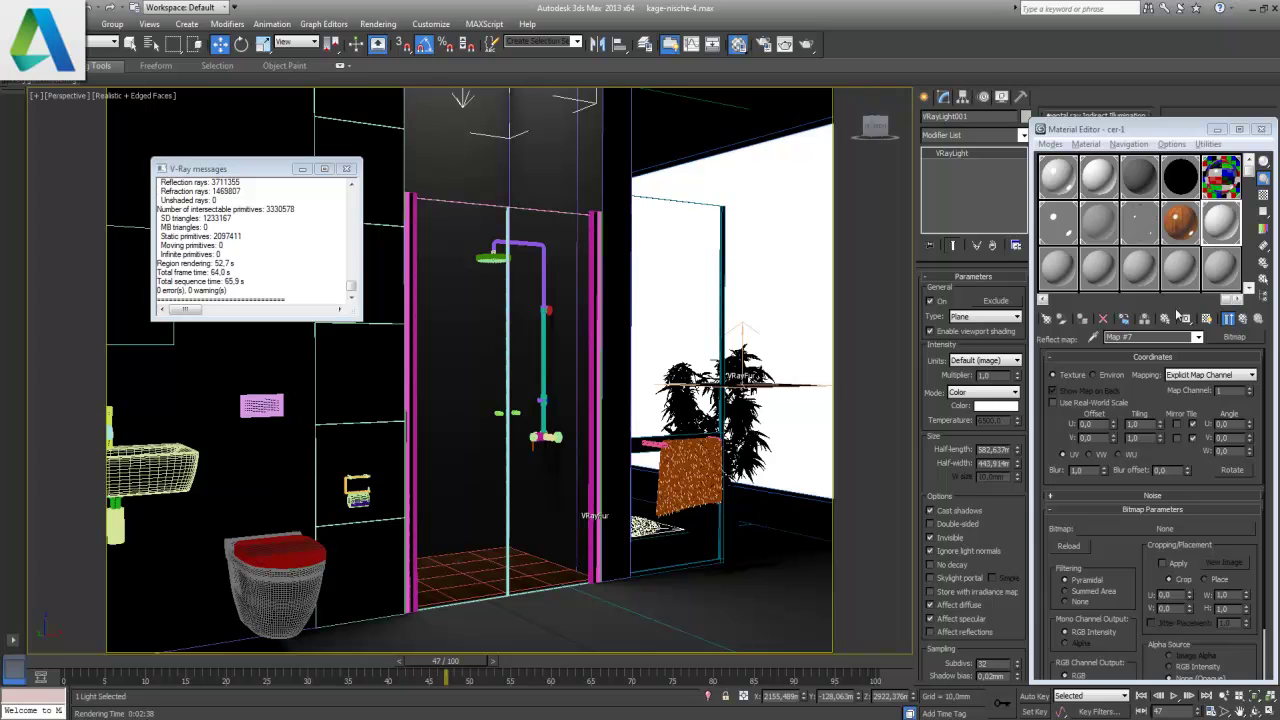
- Load altin.png from the Desktop as cer-1's Reflect bitmap map and return to the material
{"action": "left_click", "coordinate": [1165, 529]}
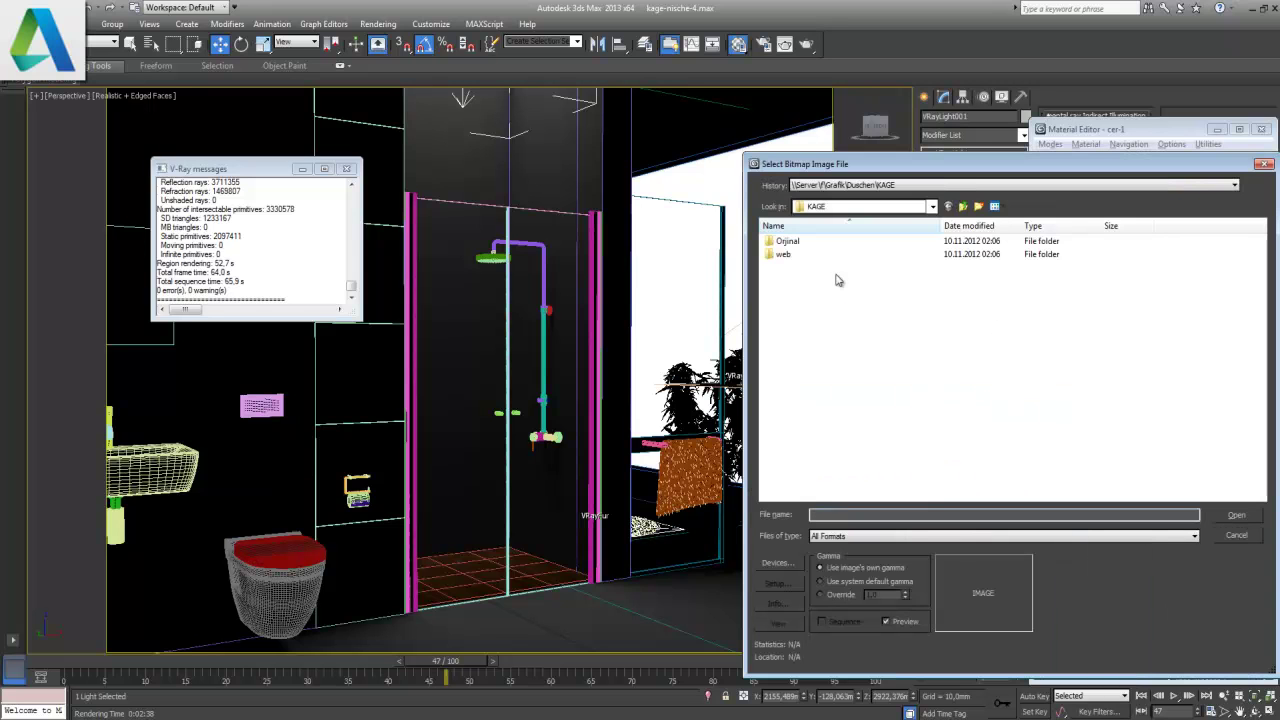
{"action": "left_click", "coordinate": [845, 206]}
{"action": "left_click", "coordinate": [838, 222]}
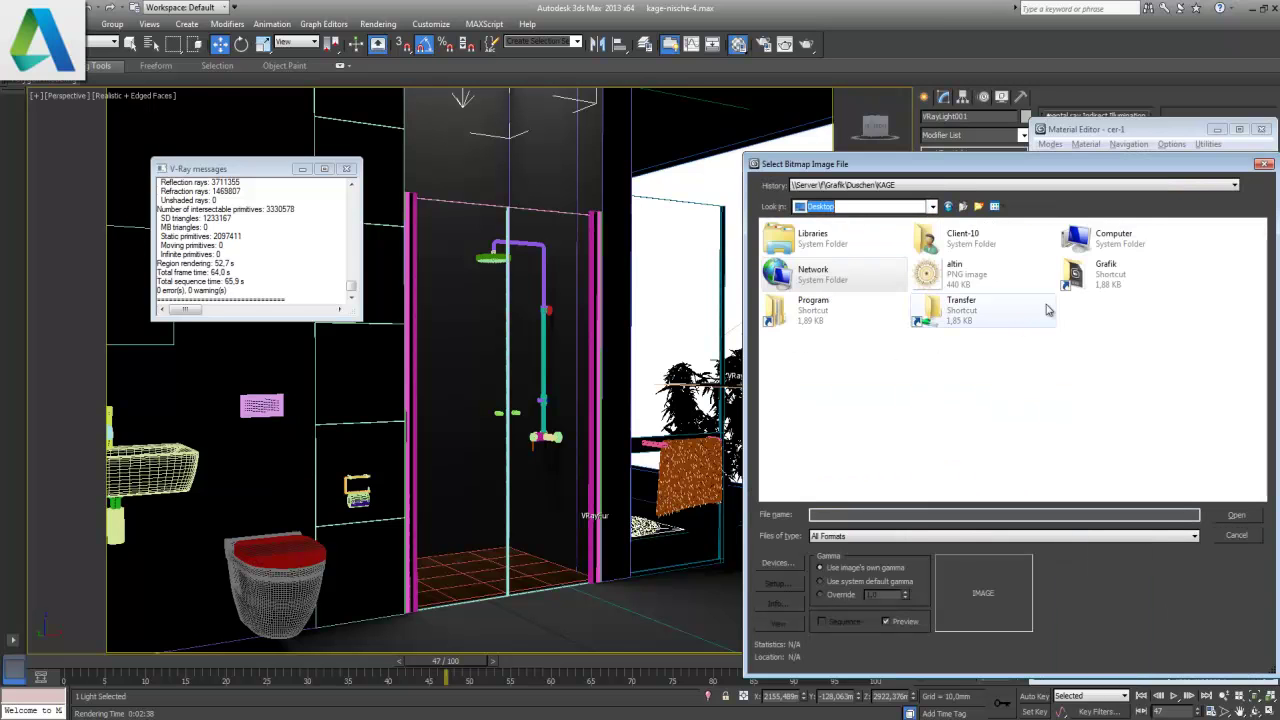
{"action": "double_click", "coordinate": [935, 270]}
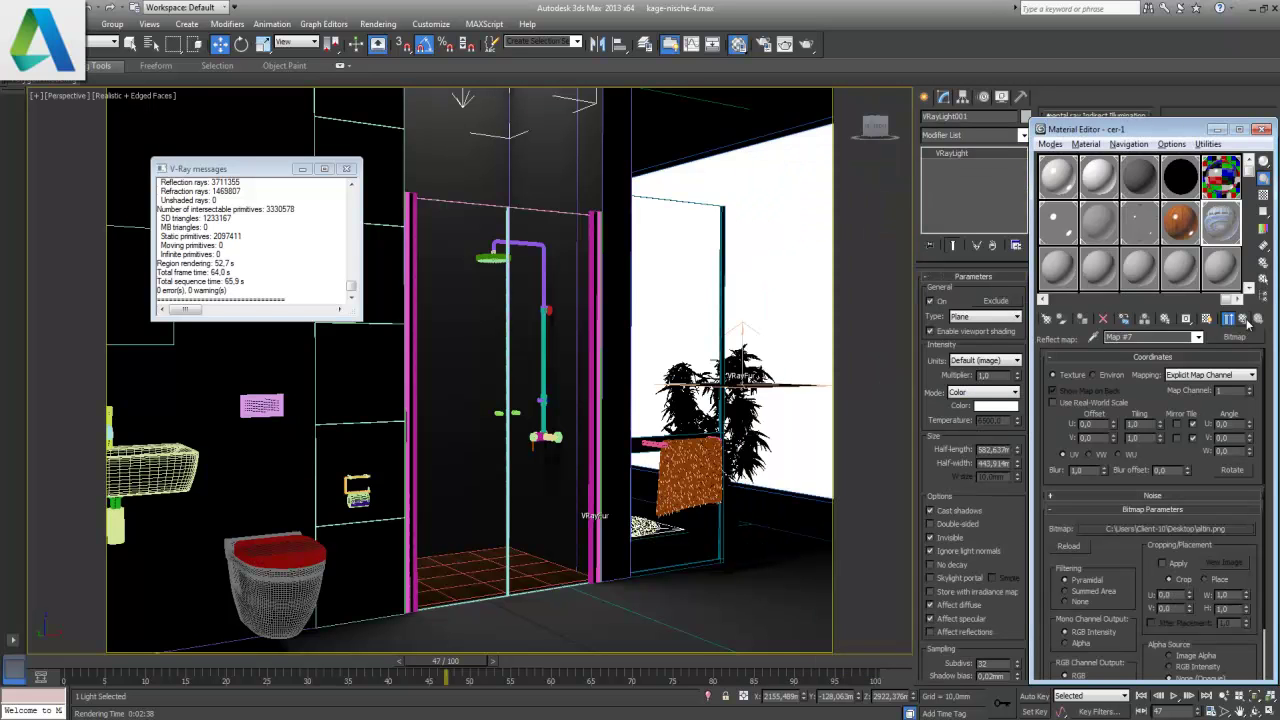
{"action": "left_click", "coordinate": [1244, 319]}
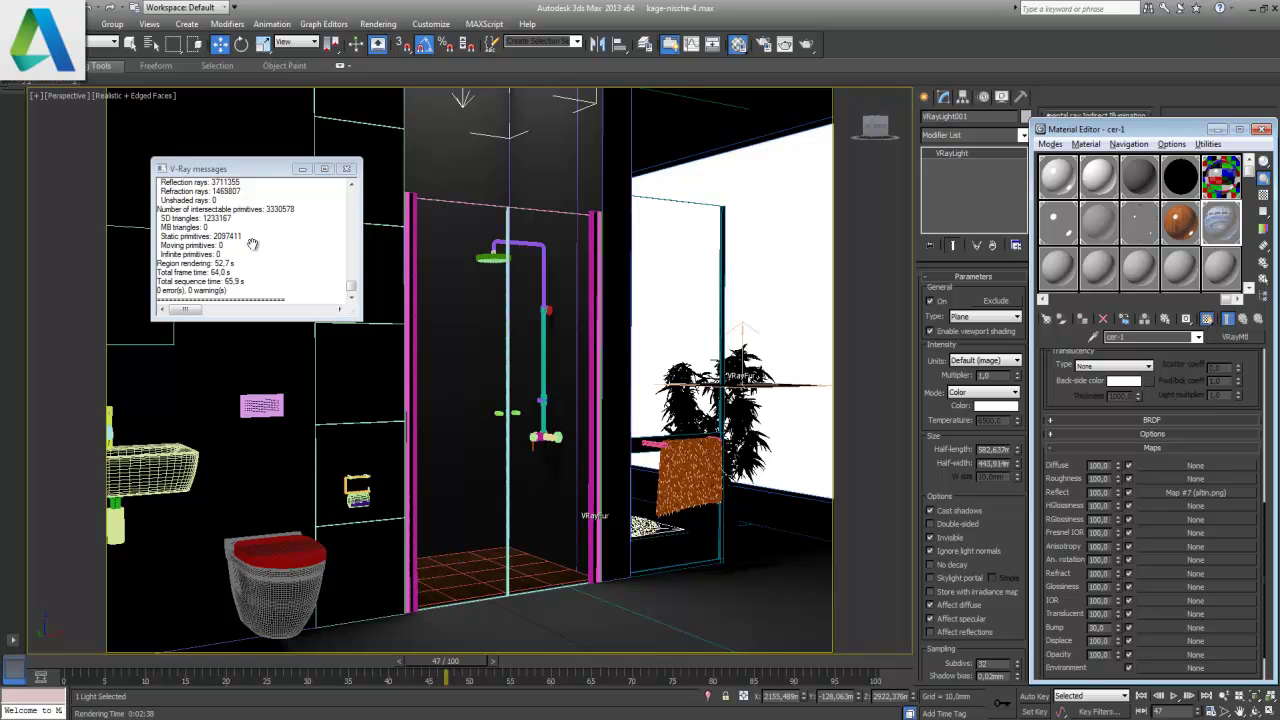
- Select cer-1's Reflect map amount for editing and start a Shift+Q test render
{"action": "left_click", "coordinate": [347, 169]}
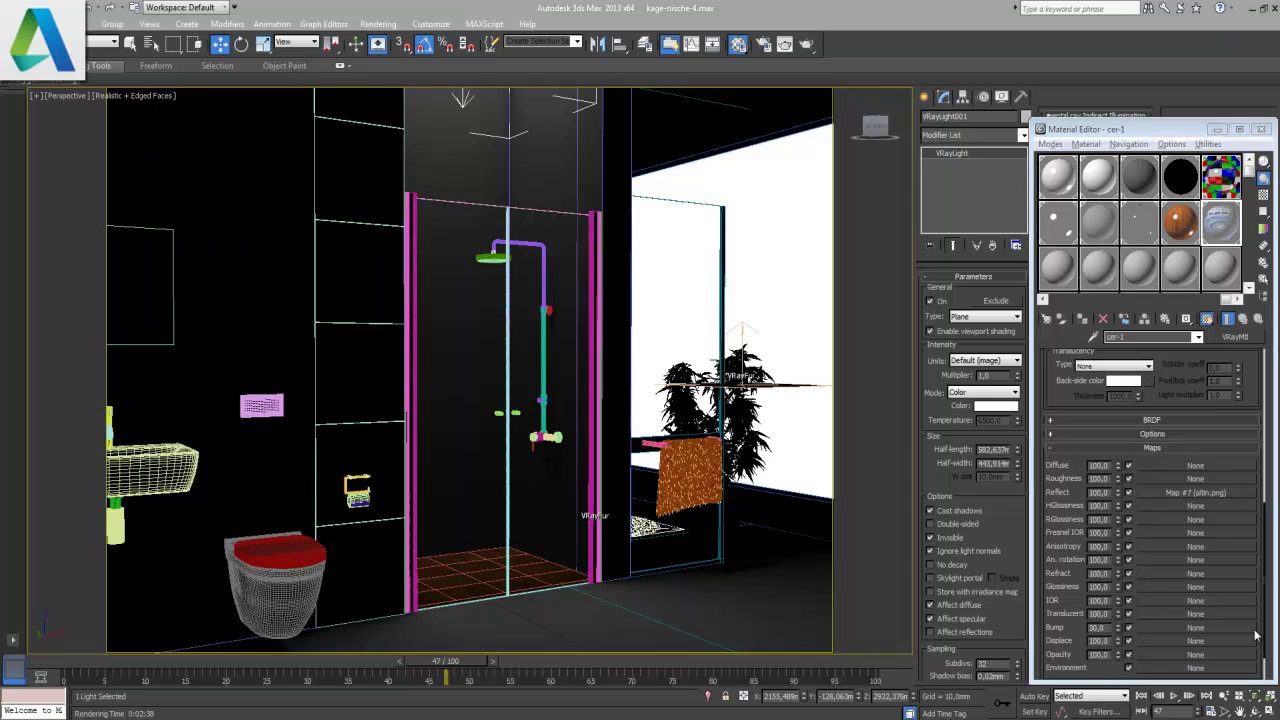
{"action": "type", "text": "1"}
{"action": "double_click", "coordinate": [1094, 492]}
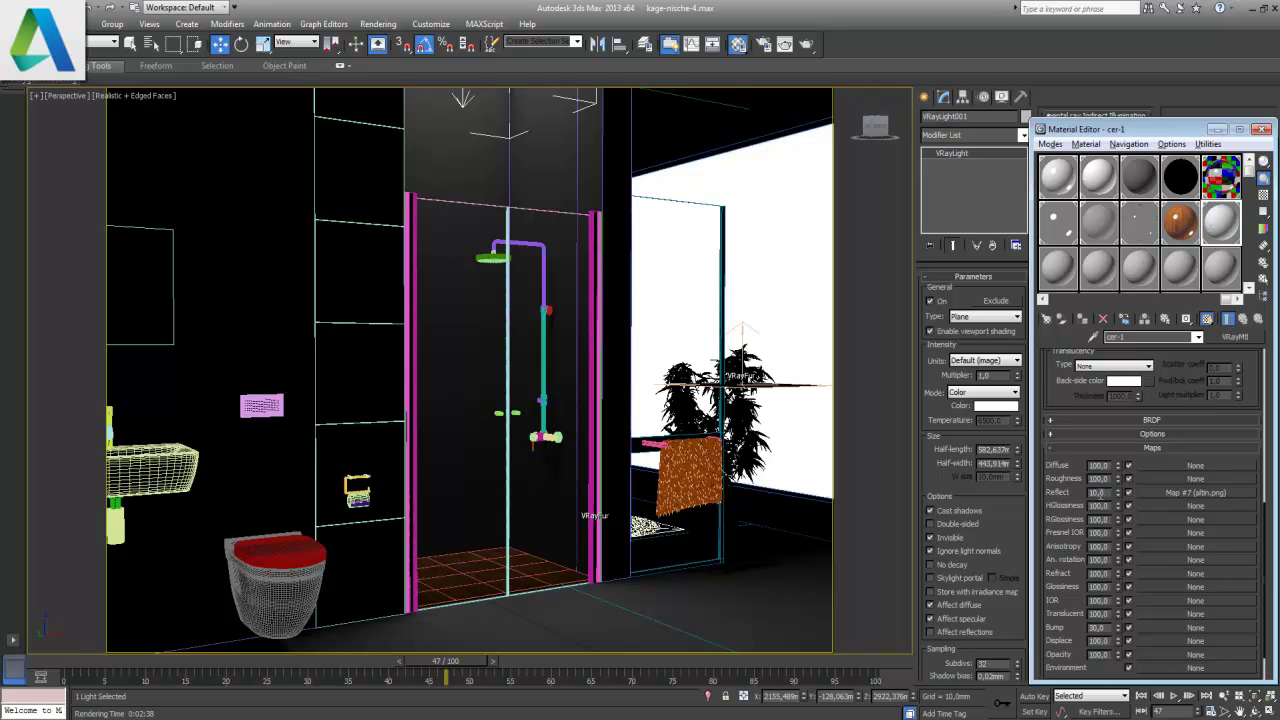
{"action": "key", "text": "shift+q"}
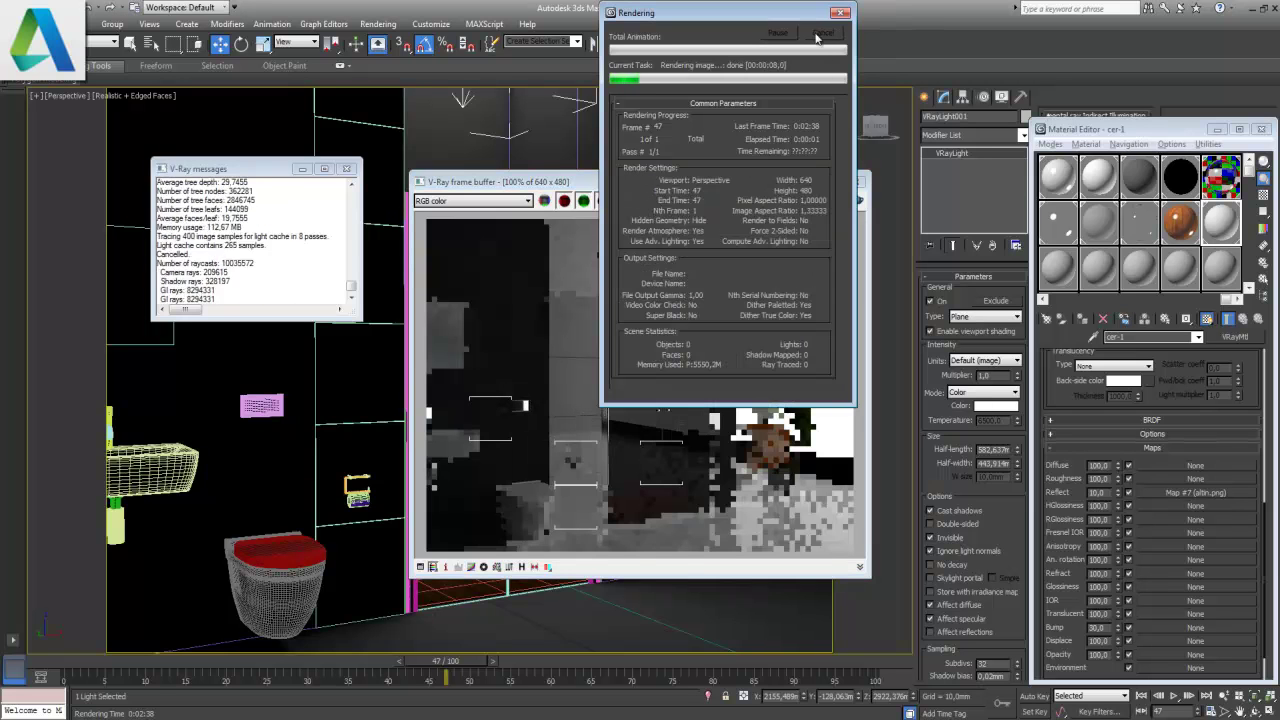
- Set cer-1's Reflect map amount to 30 and re-render the bathroom view
{"action": "left_click", "coordinate": [1100, 492]}
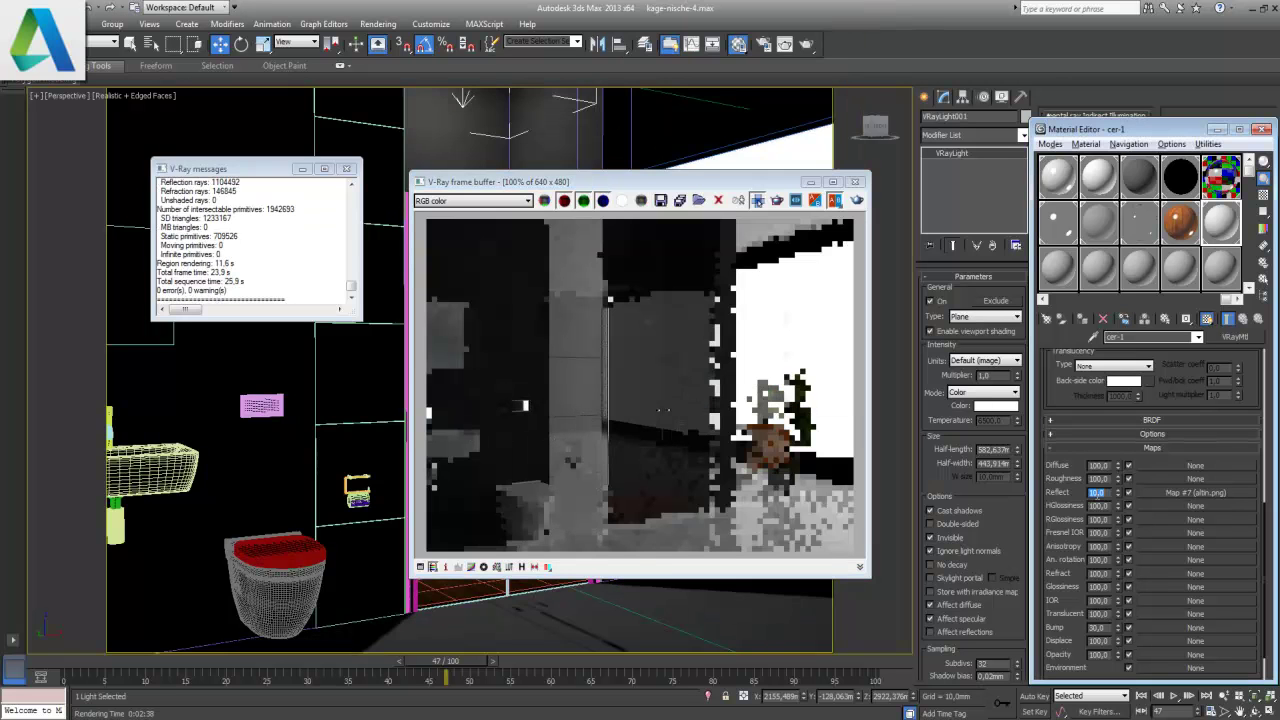
{"action": "type", "text": "30"}
{"action": "key", "text": "Return"}
{"action": "left_click", "coordinate": [857, 200]}
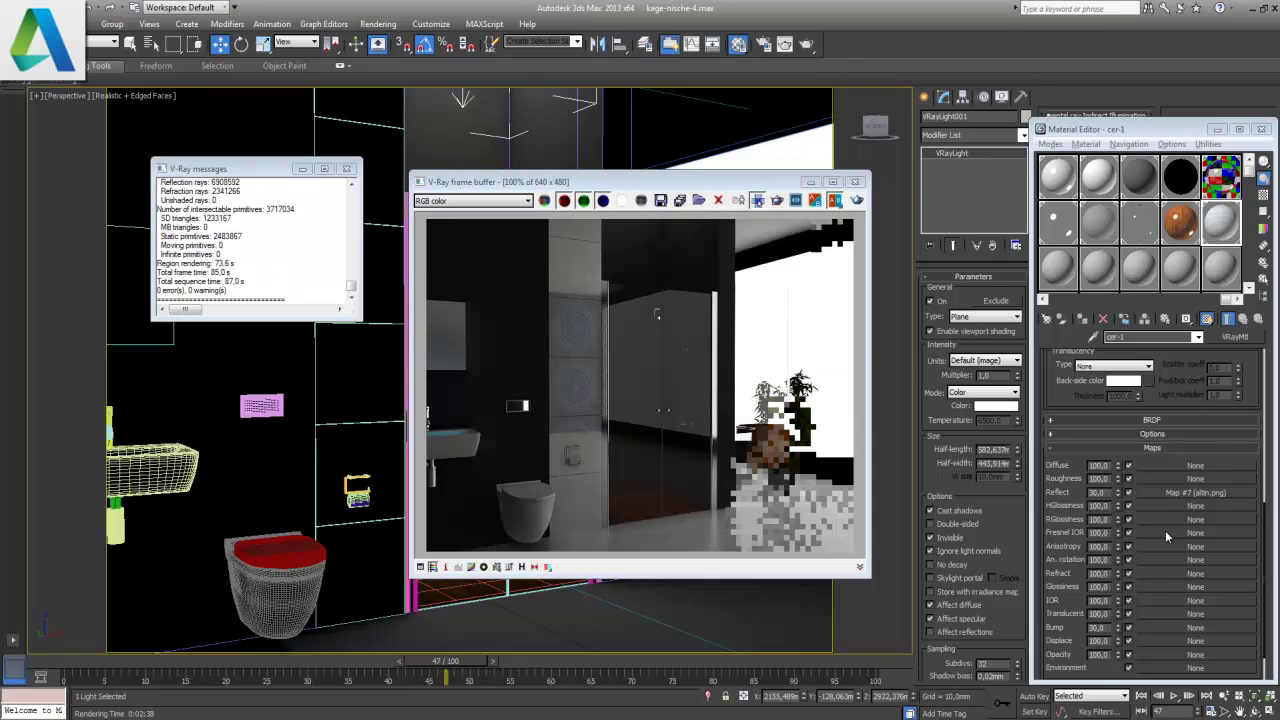
- Swap the altin.png map from the Reflect slot into Diffuse and render the view
{"action": "mouse_move", "coordinate": [1212, 493]}
{"action": "left_mouse_down"}
{"action": "mouse_move", "coordinate": [1215, 460]}
{"action": "mouse_move", "coordinate": [1200, 468]}
{"action": "left_mouse_up"}
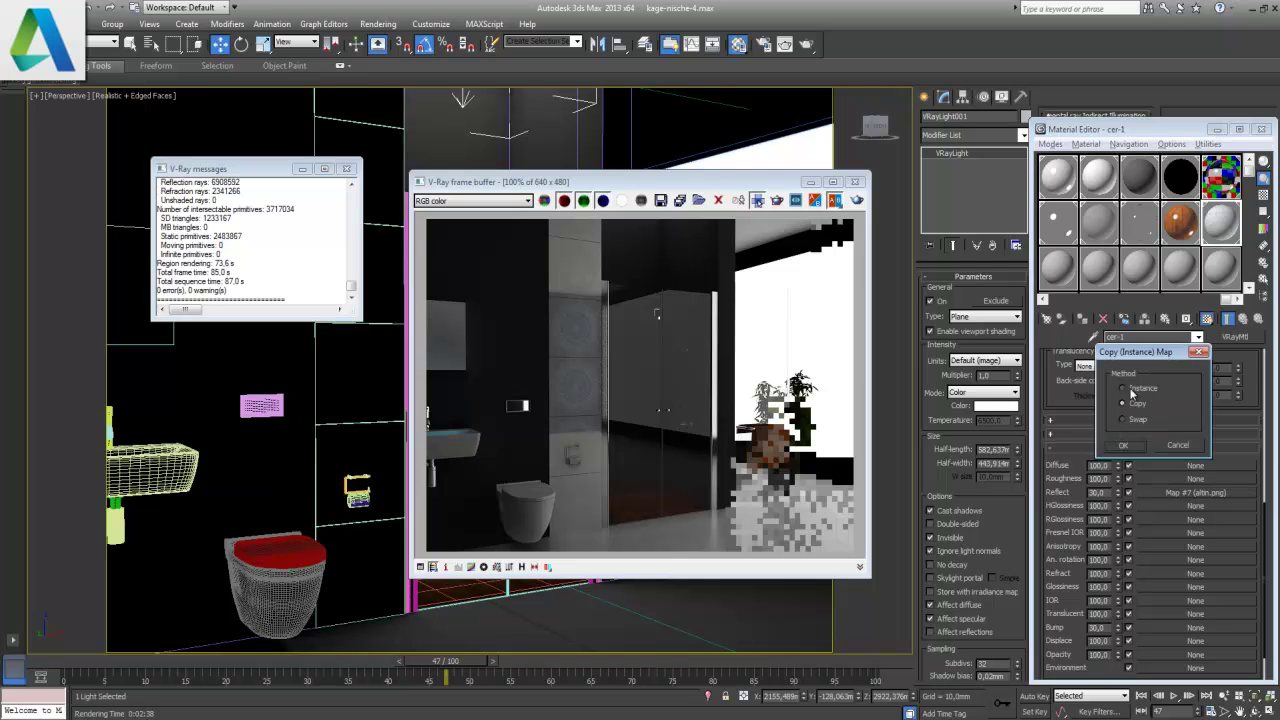
{"action": "left_click", "coordinate": [1138, 419]}
{"action": "left_click", "coordinate": [1133, 447]}
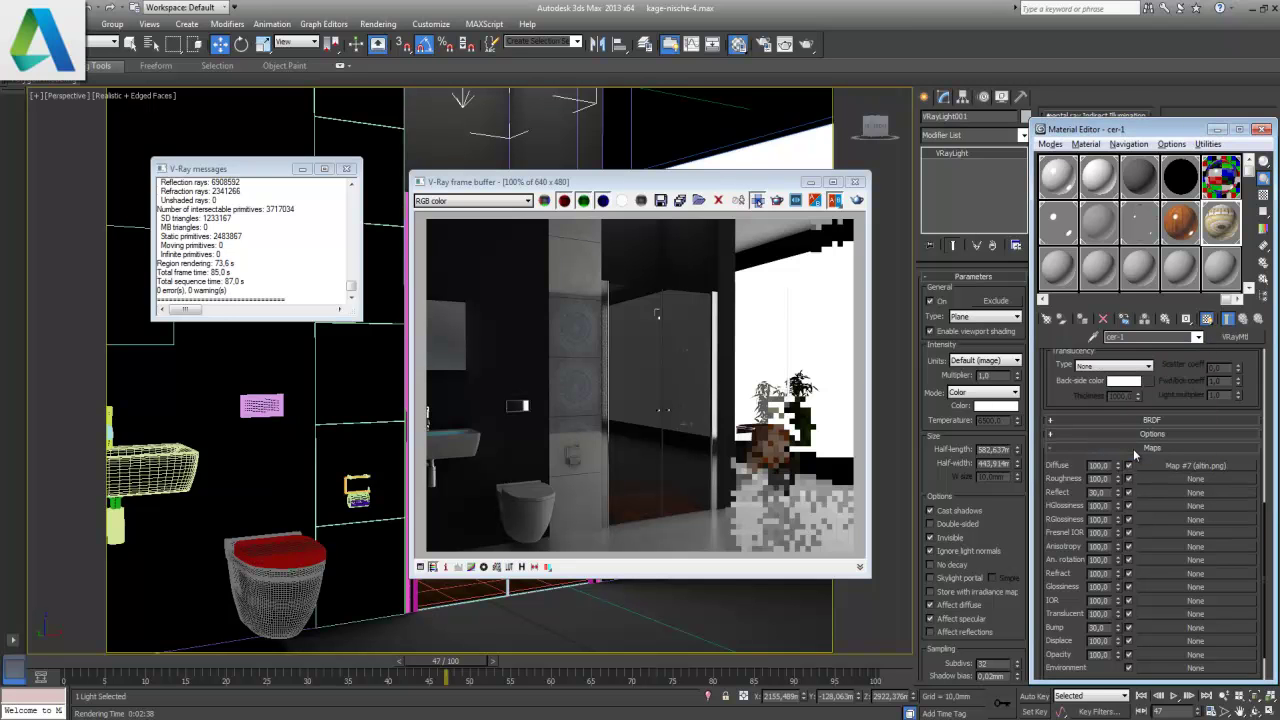
{"action": "key", "text": "shift+q"}
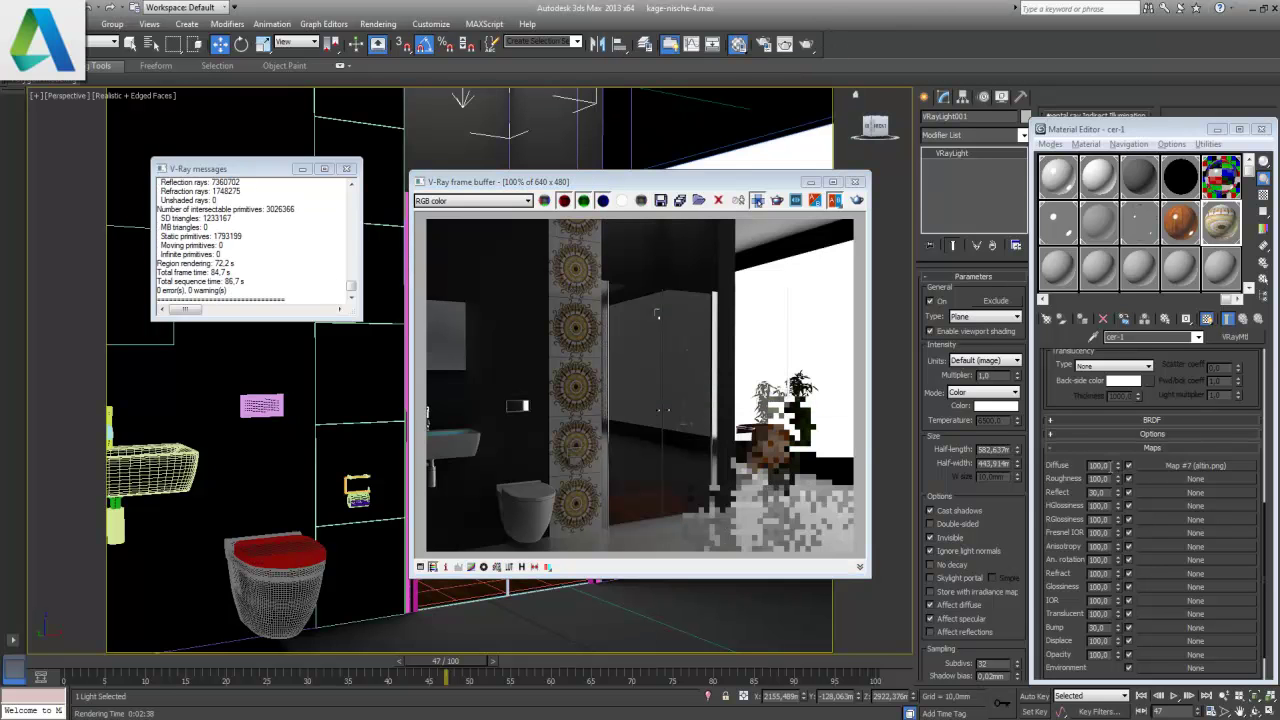
- Lower the altin.png Diffuse map amount to 50 and render the view again
{"action": "double_click", "coordinate": [1102, 465]}
{"action": "type", "text": "50"}
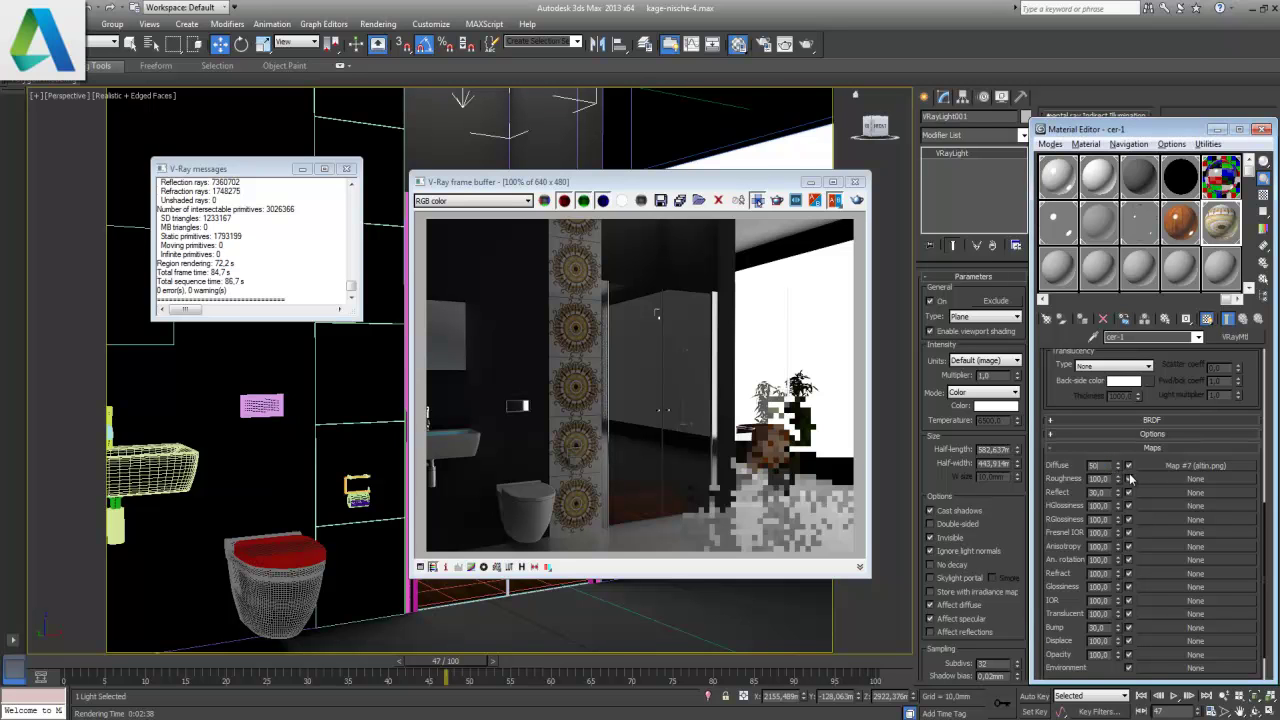
{"action": "key", "text": "Return"}
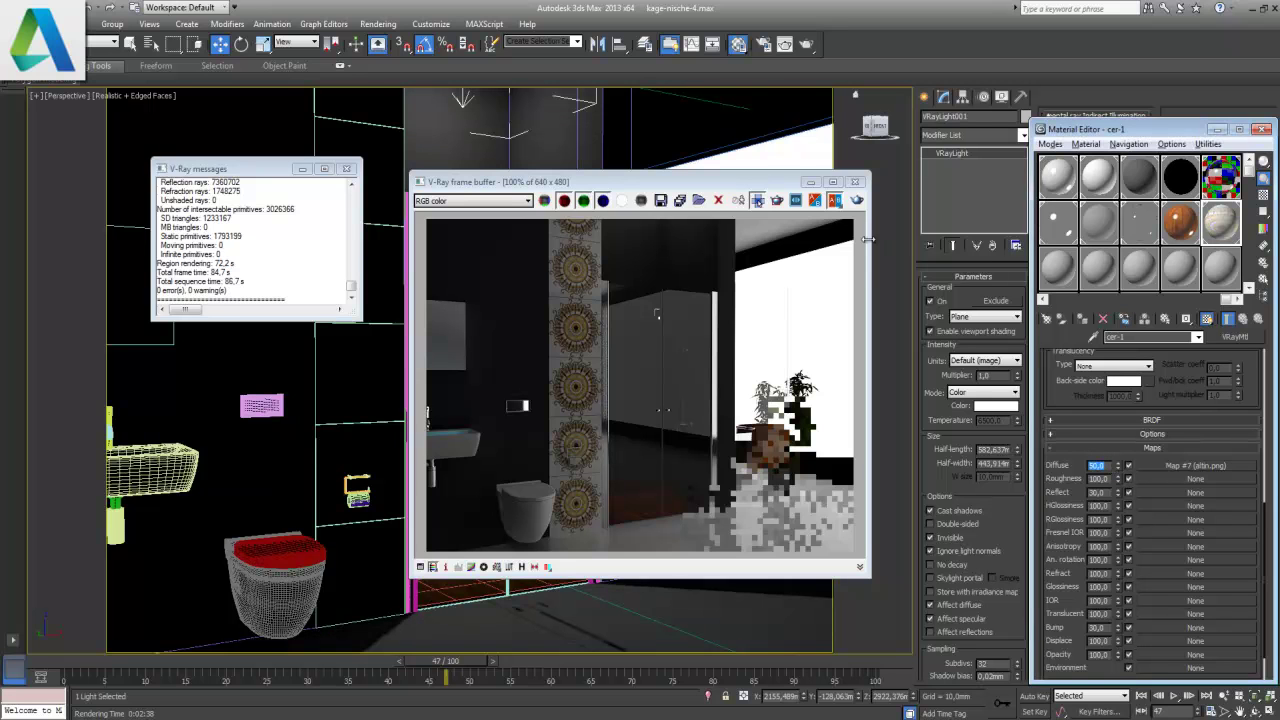
{"action": "left_click", "coordinate": [857, 205]}
{"action": "left_click", "coordinate": [857, 203]}
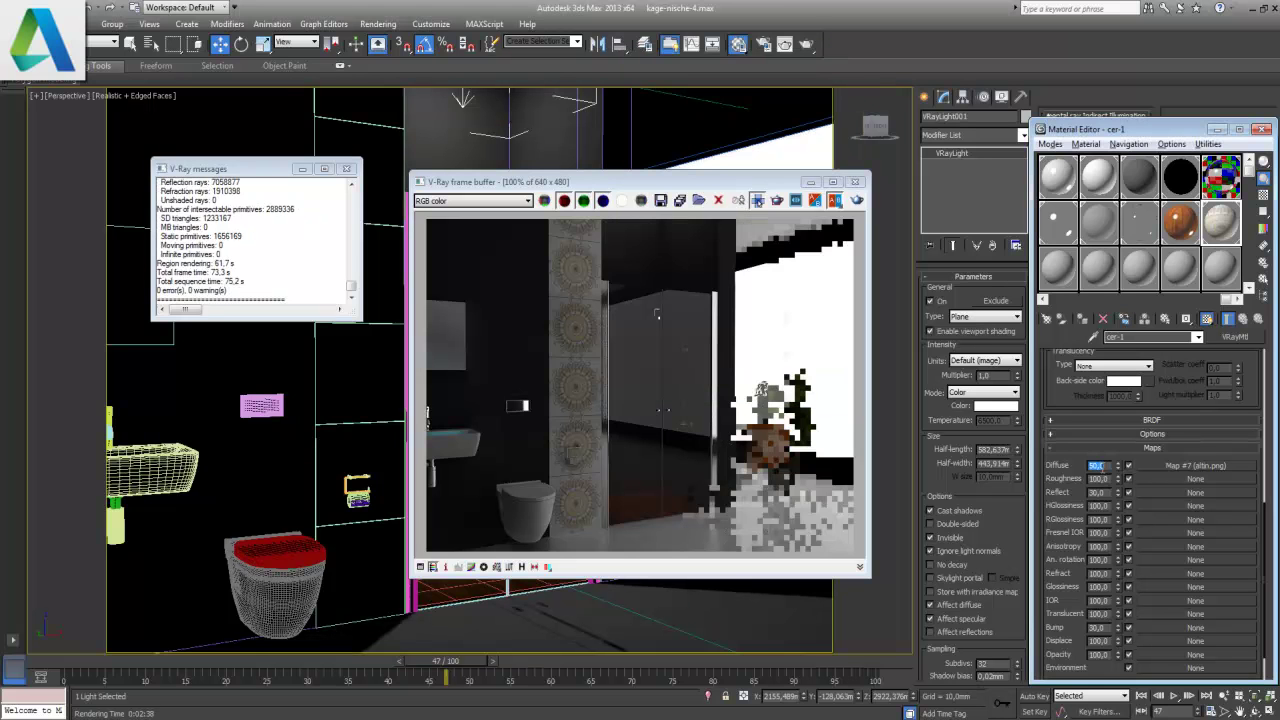
- Set the Diffuse map amount to 25, render, then cancel the render partway
{"action": "type", "text": "25"}
{"action": "key", "text": "Return"}
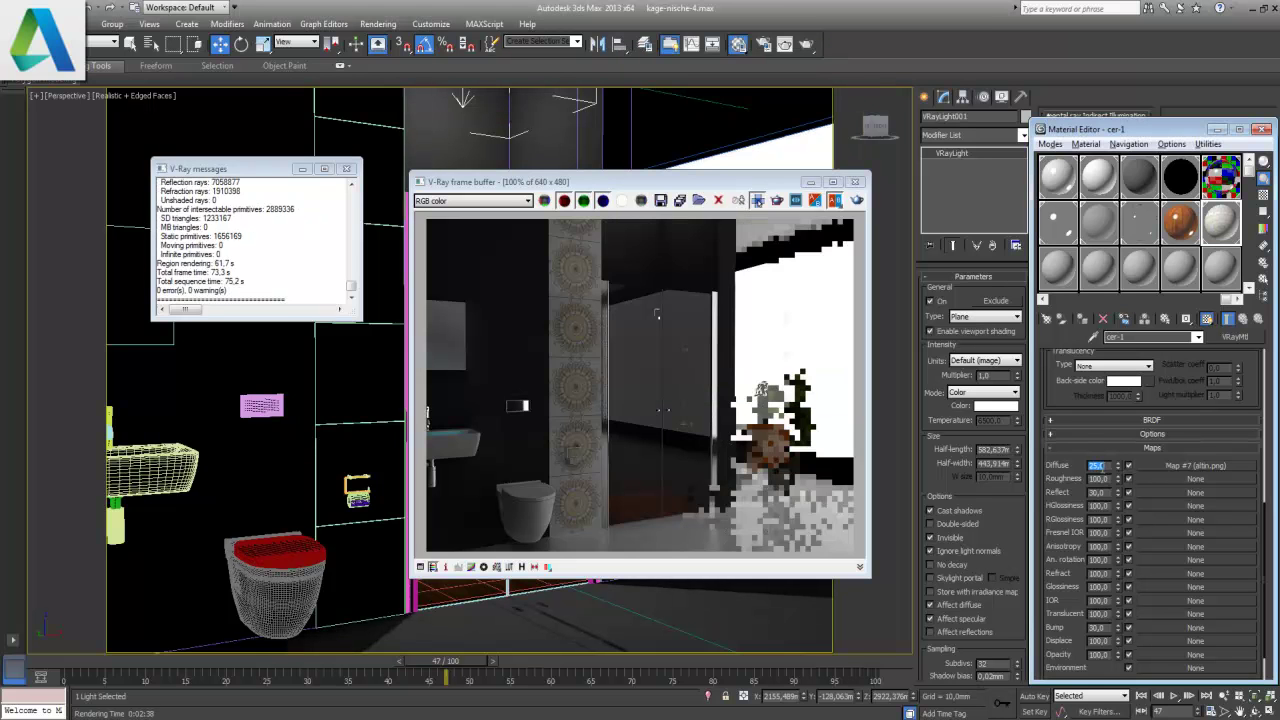
{"action": "left_click", "coordinate": [857, 202]}
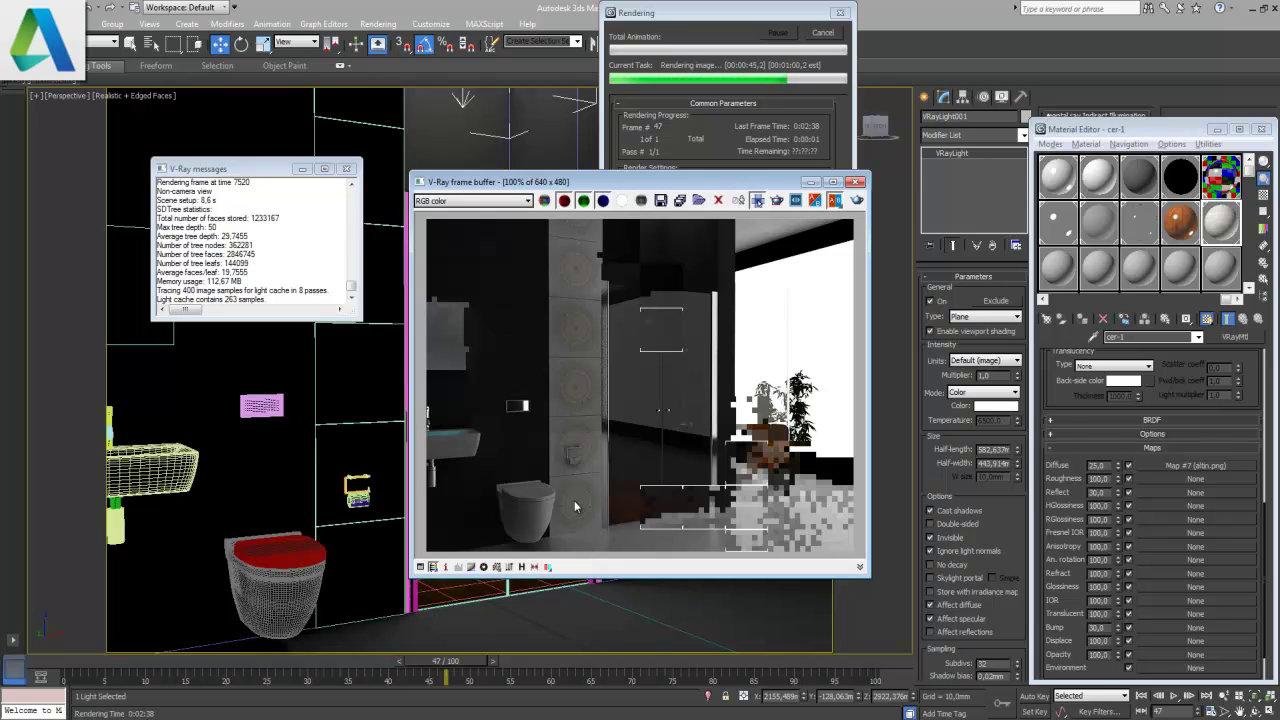
{"action": "left_click", "coordinate": [828, 33]}
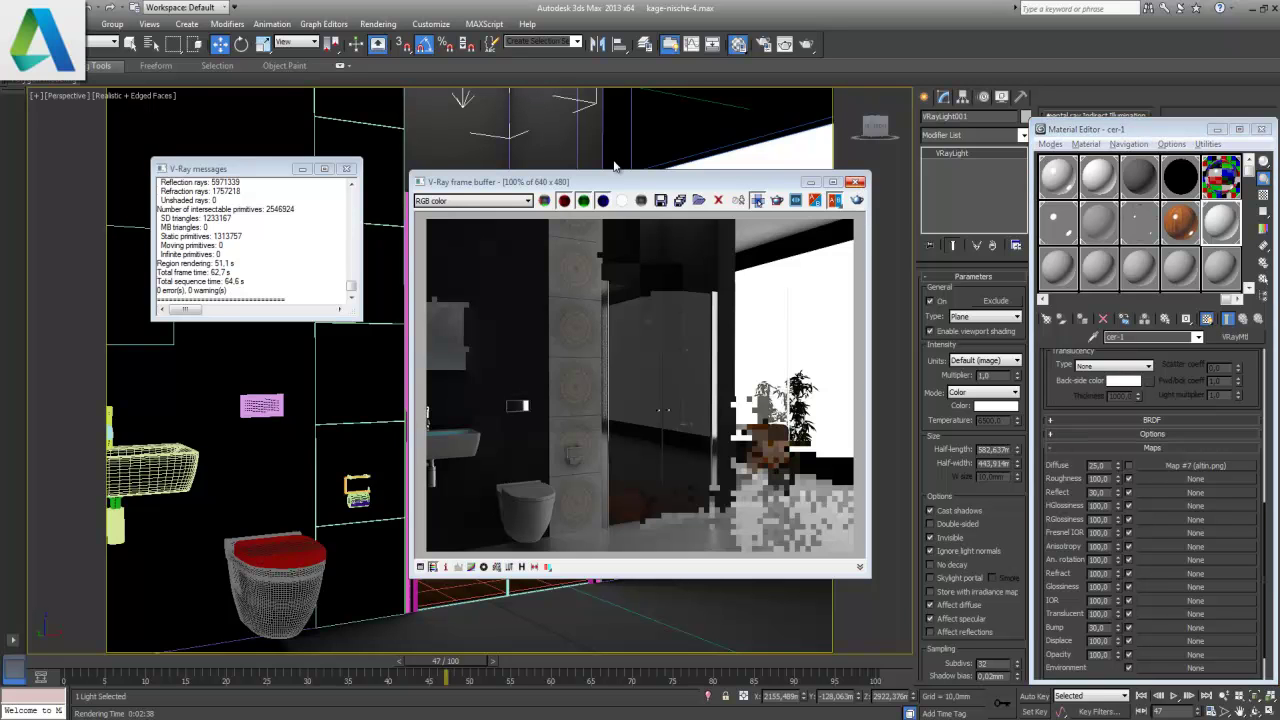
- Dismiss the rendered image and V-Ray log windows and minimize the Material Editor
{"action": "left_click", "coordinate": [350, 170]}
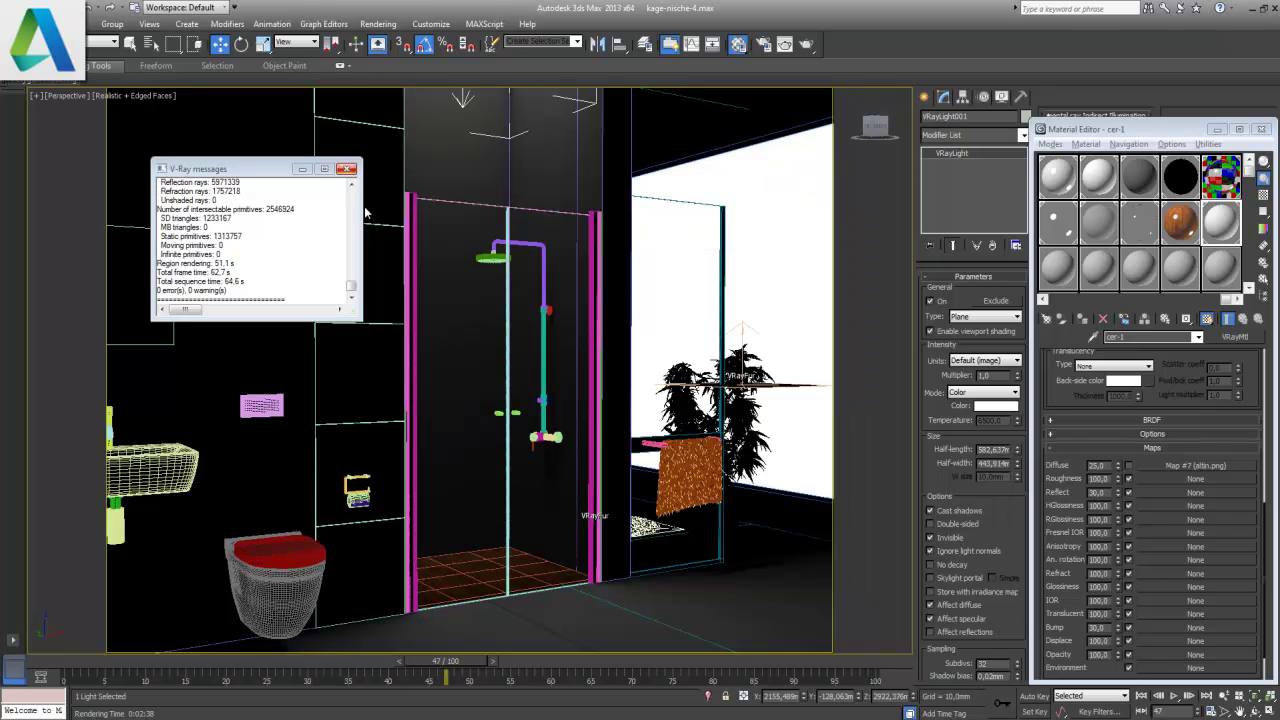
{"action": "key", "text": "ctrl+s"}
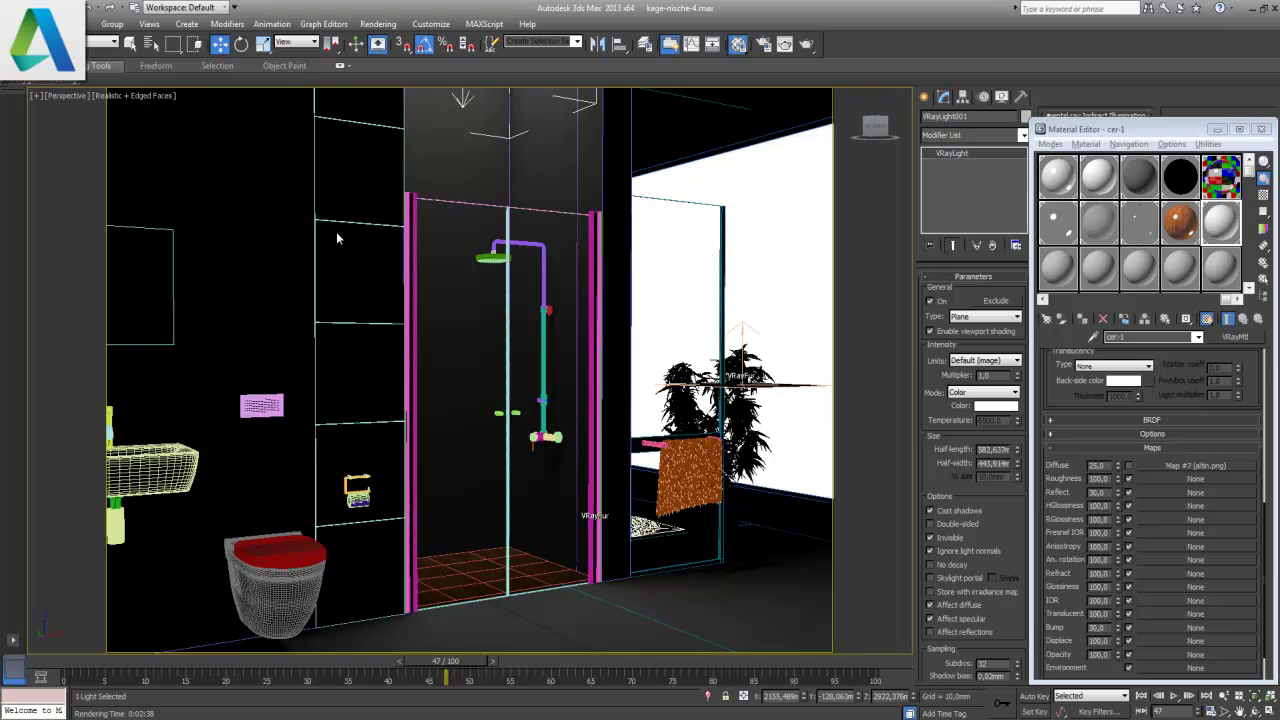
{"action": "left_click", "coordinate": [1217, 129]}
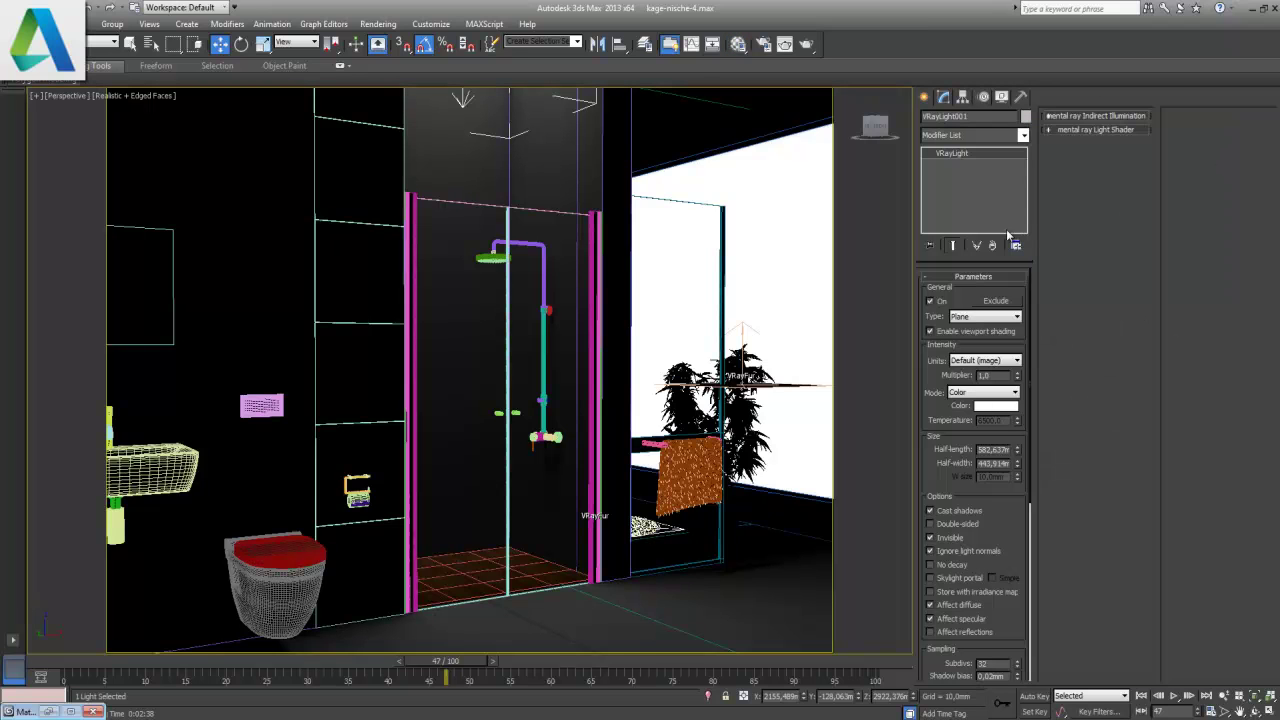
- Create Camera001 from the perspective view and move its target toward the shower niche in Top view
{"action": "key", "text": "ctrl+c"}
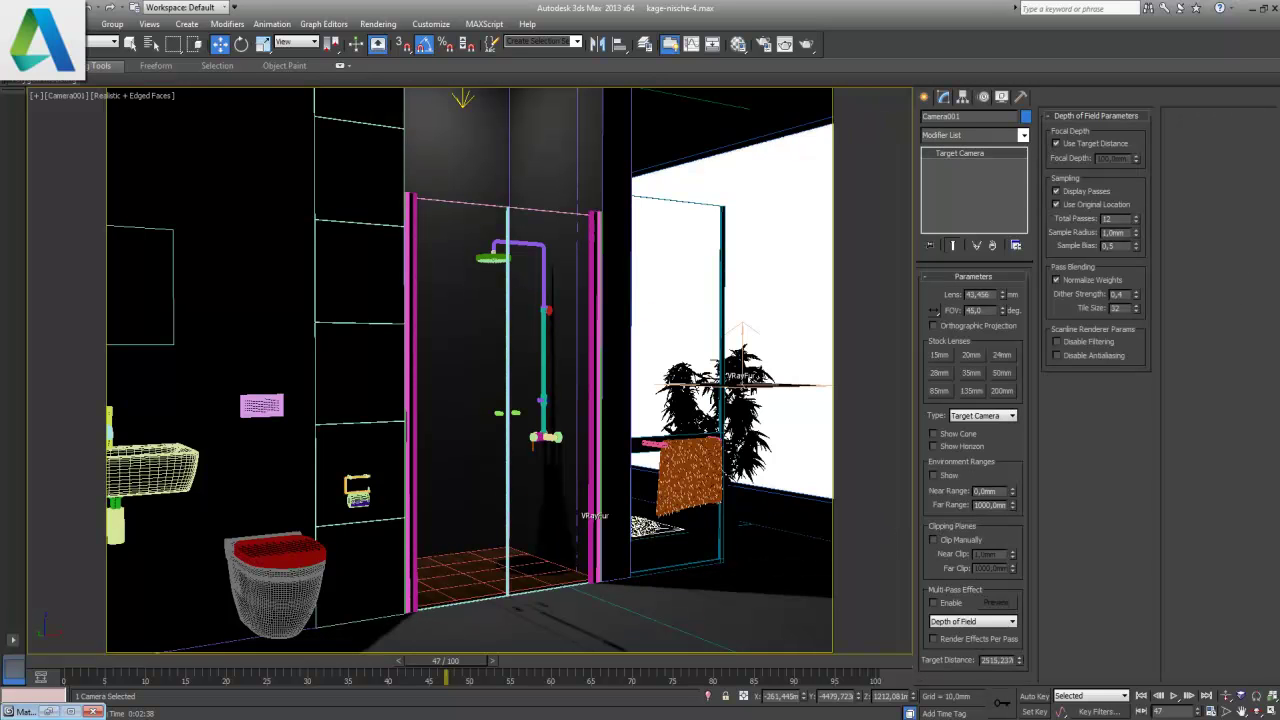
{"action": "key", "text": "alt+w"}
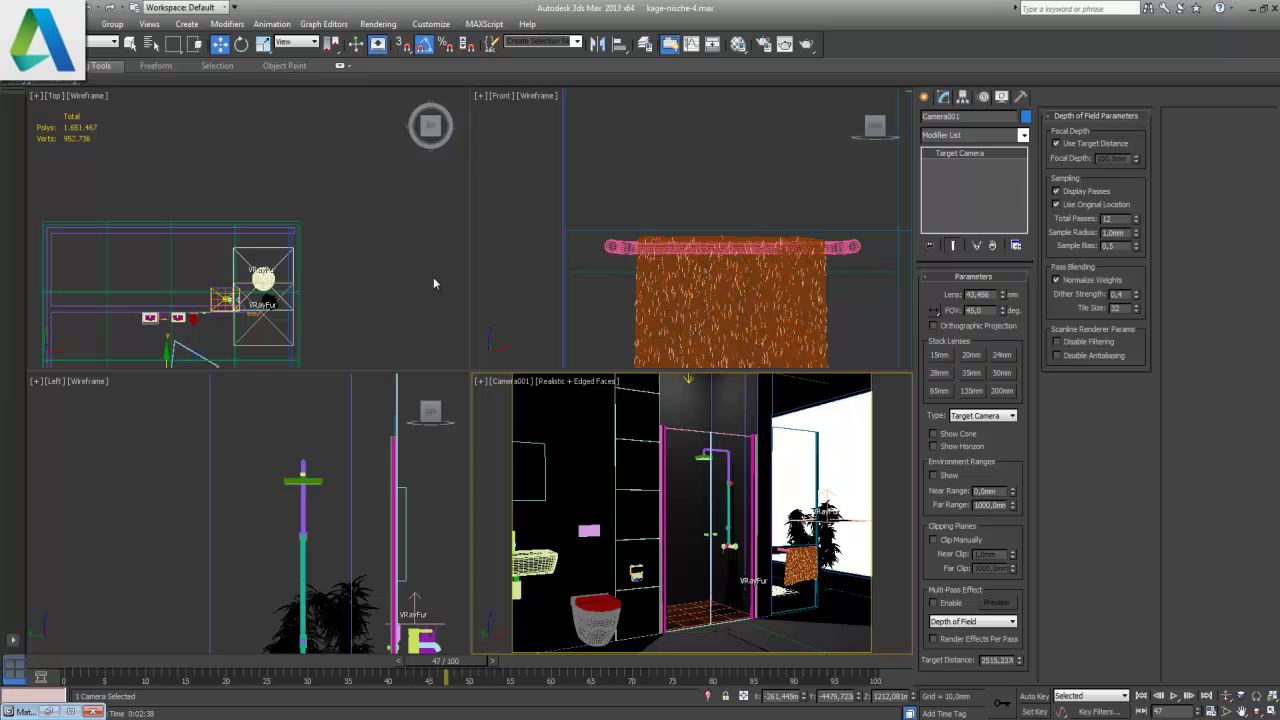
{"action": "right_click", "coordinate": [397, 250]}
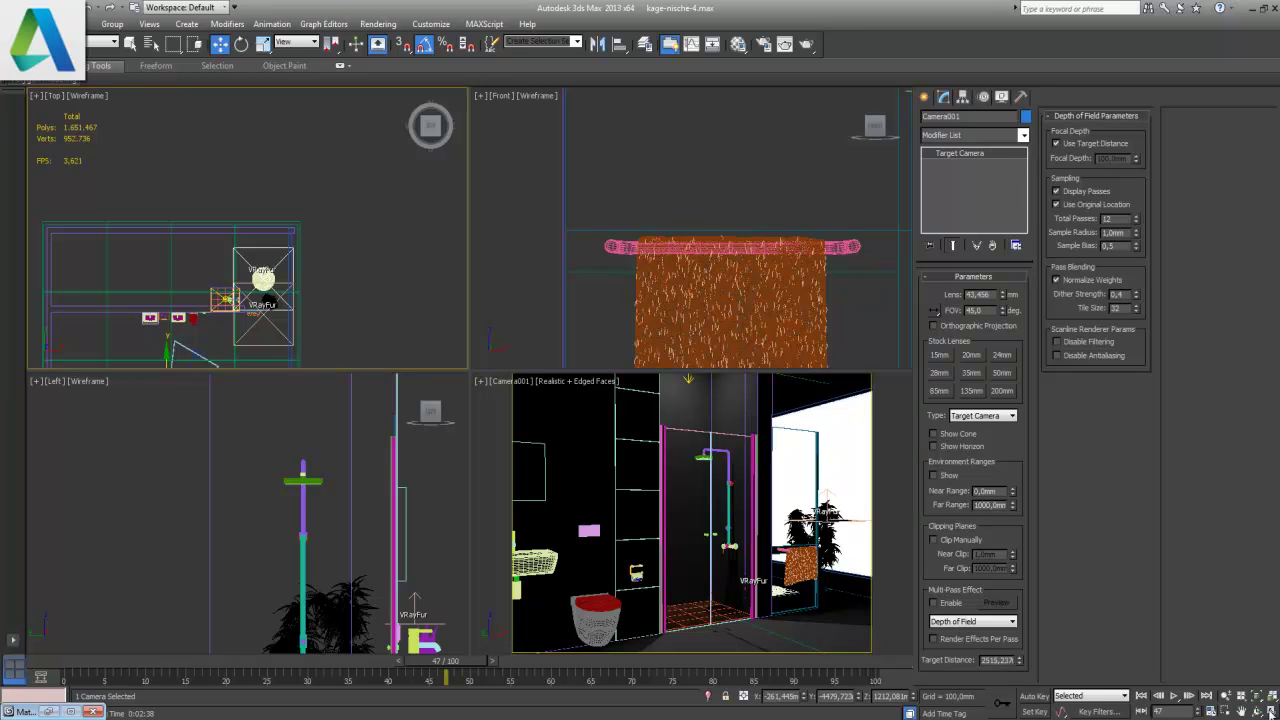
{"action": "key", "text": "alt+w"}
{"action": "middle_click_drag", "start_coordinate": [782, 477], "coordinate": [820, 220]}
{"action": "scroll", "coordinate": [586, 240], "scroll_direction": "up", "scroll_amount": 3}
{"action": "middle_click_drag", "start_coordinate": [586, 240], "coordinate": [588, 443]}
{"action": "left_click", "coordinate": [390, 415]}
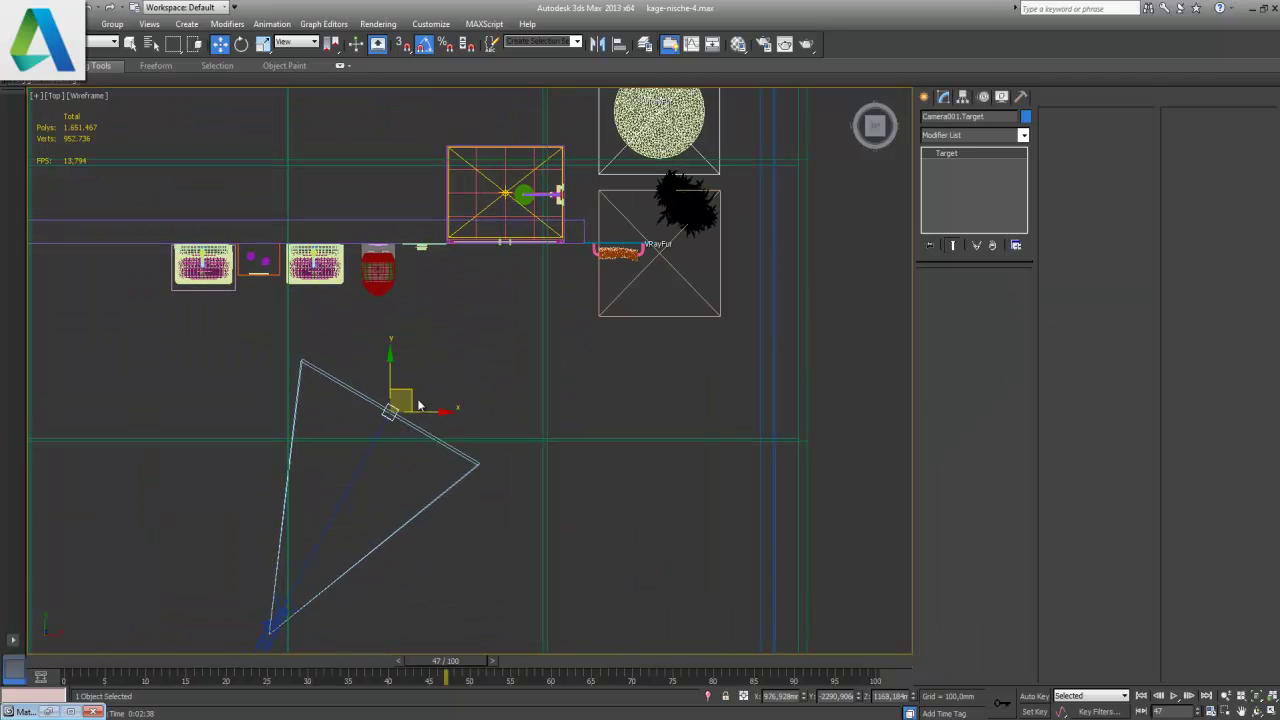
{"action": "left_click_drag", "start_coordinate": [409, 391], "coordinate": [525, 181]}
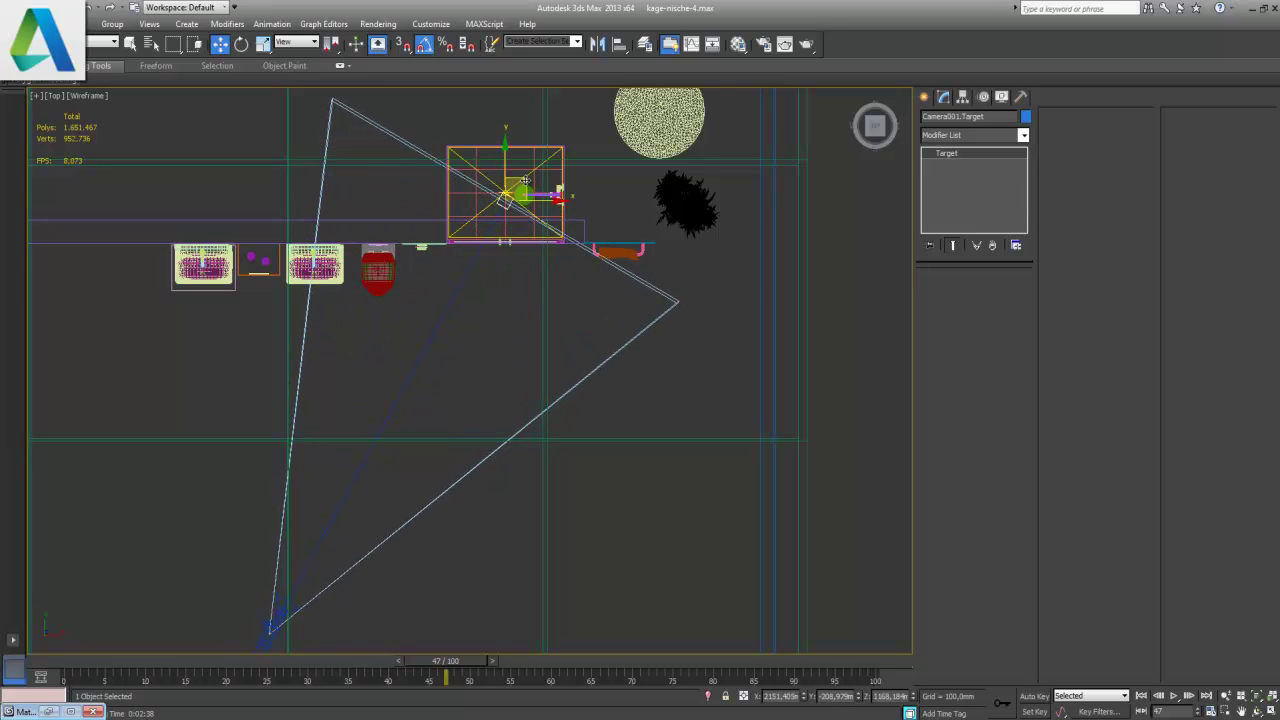
- Maximize the Camera001 view and truck it to center the shower door
{"action": "left_click", "coordinate": [267, 638]}
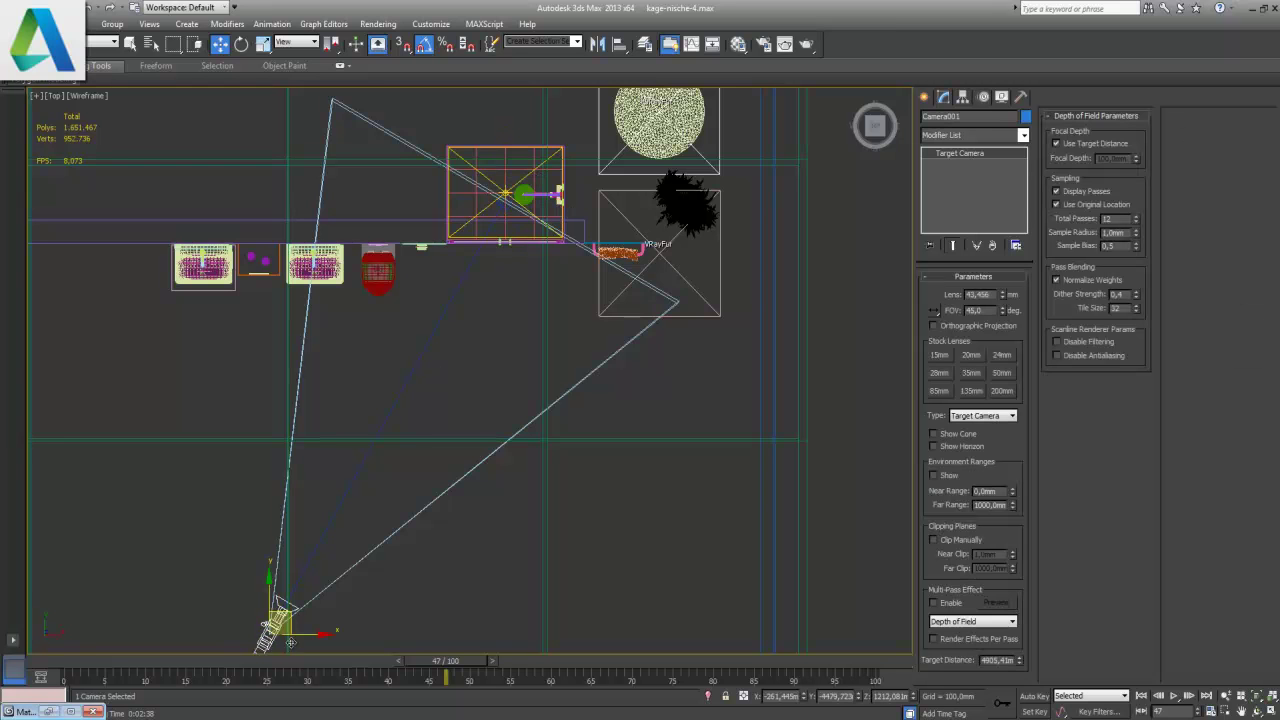
{"action": "key", "text": "alt+w"}
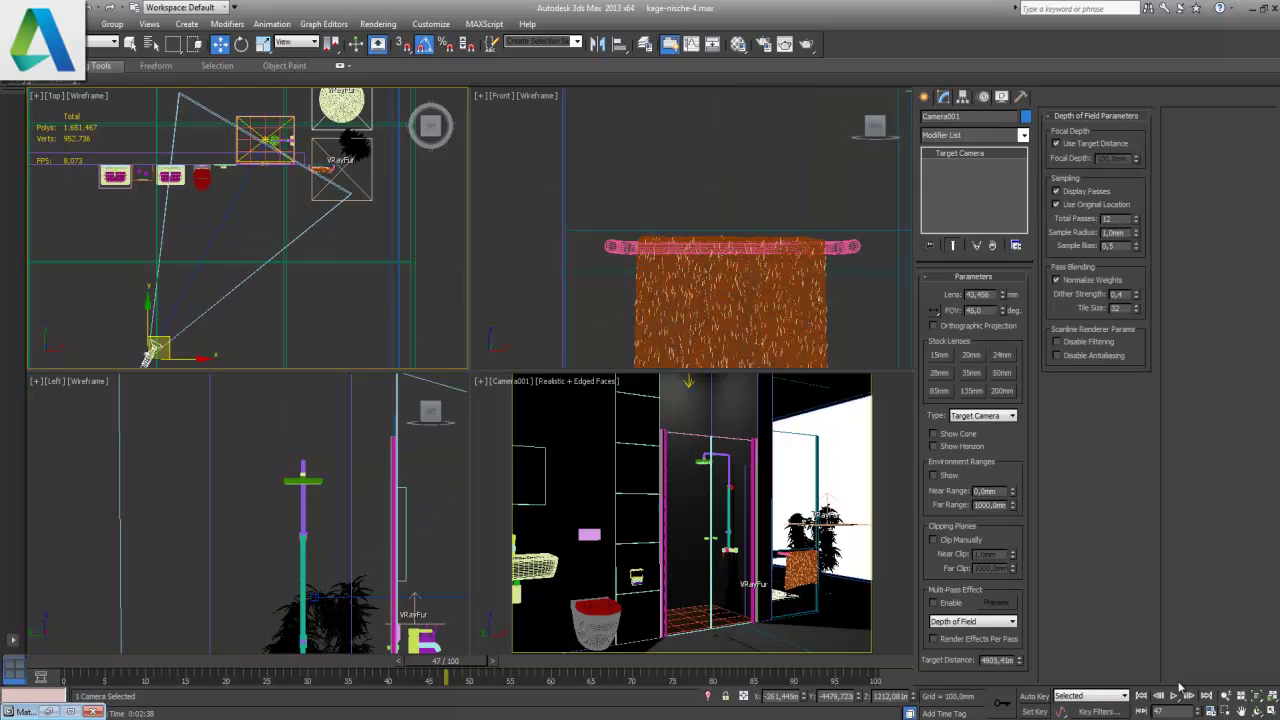
{"action": "right_click", "coordinate": [723, 566]}
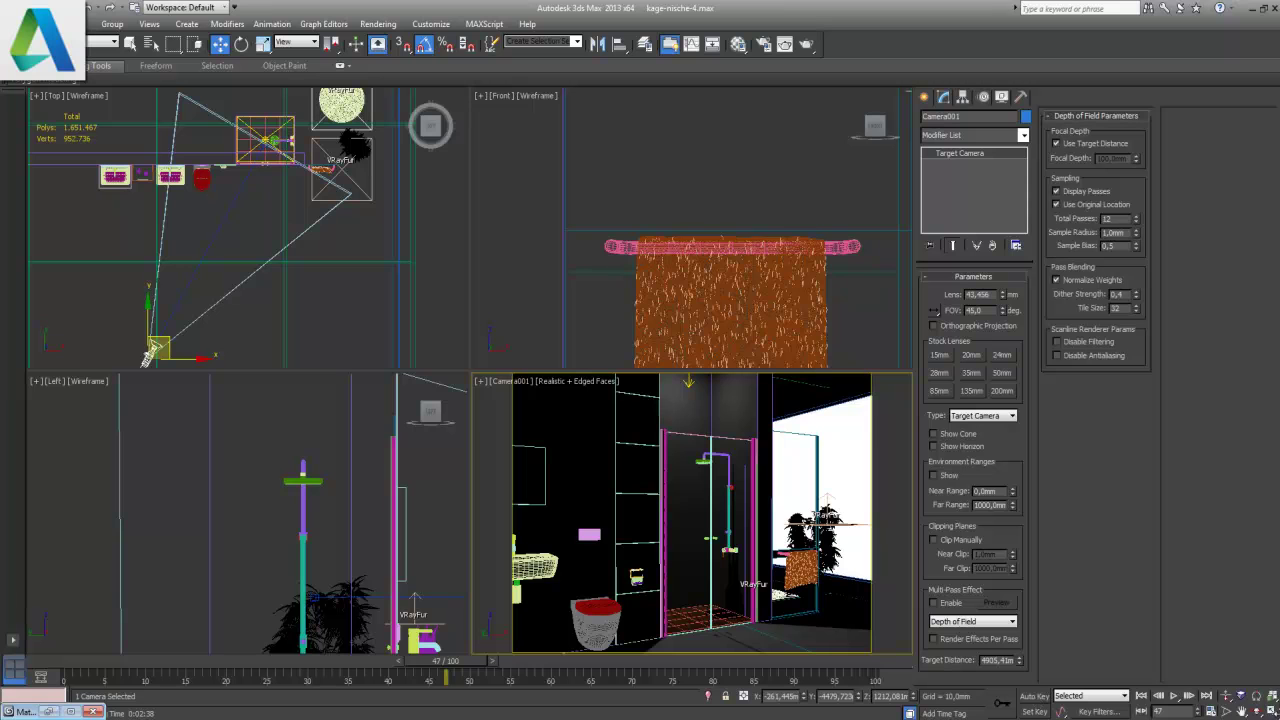
{"action": "key", "text": "alt+w"}
{"action": "key", "text": "ctrl+p"}
{"action": "left_click_drag", "start_coordinate": [570, 582], "coordinate": [572, 556]}
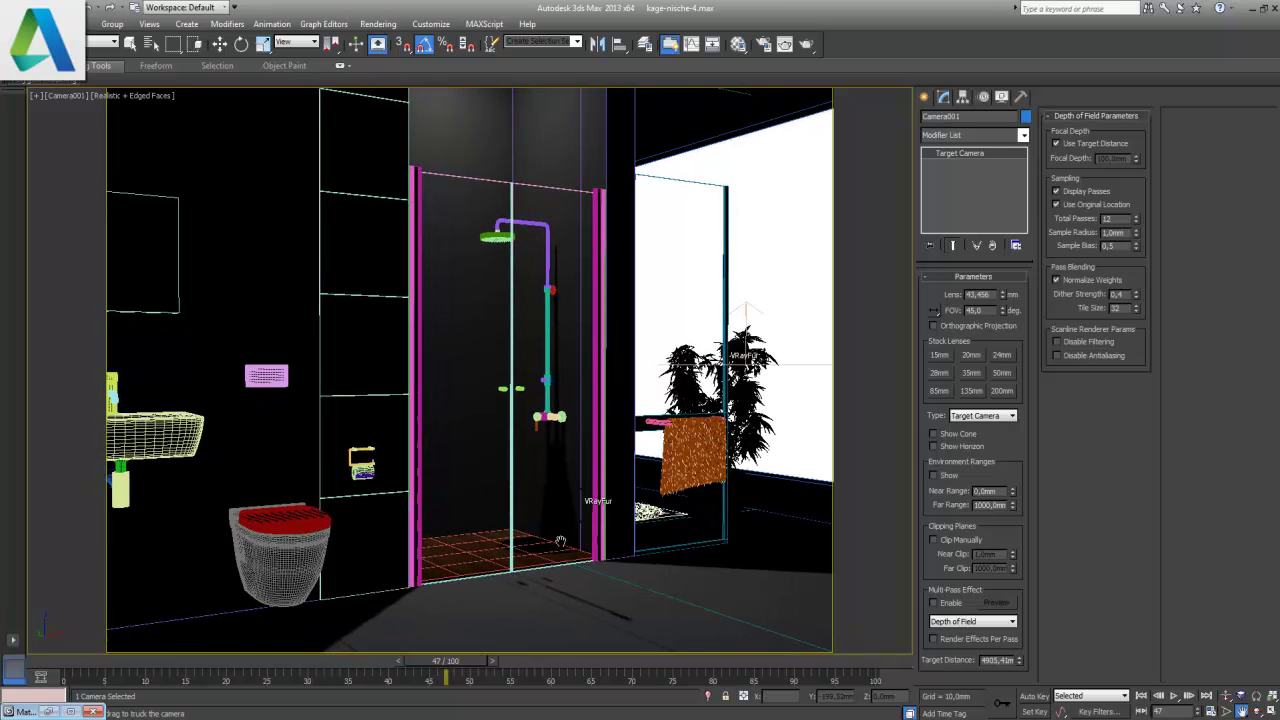
{"action": "left_click", "coordinate": [378, 23]}
{"action": "left_click", "coordinate": [407, 58]}
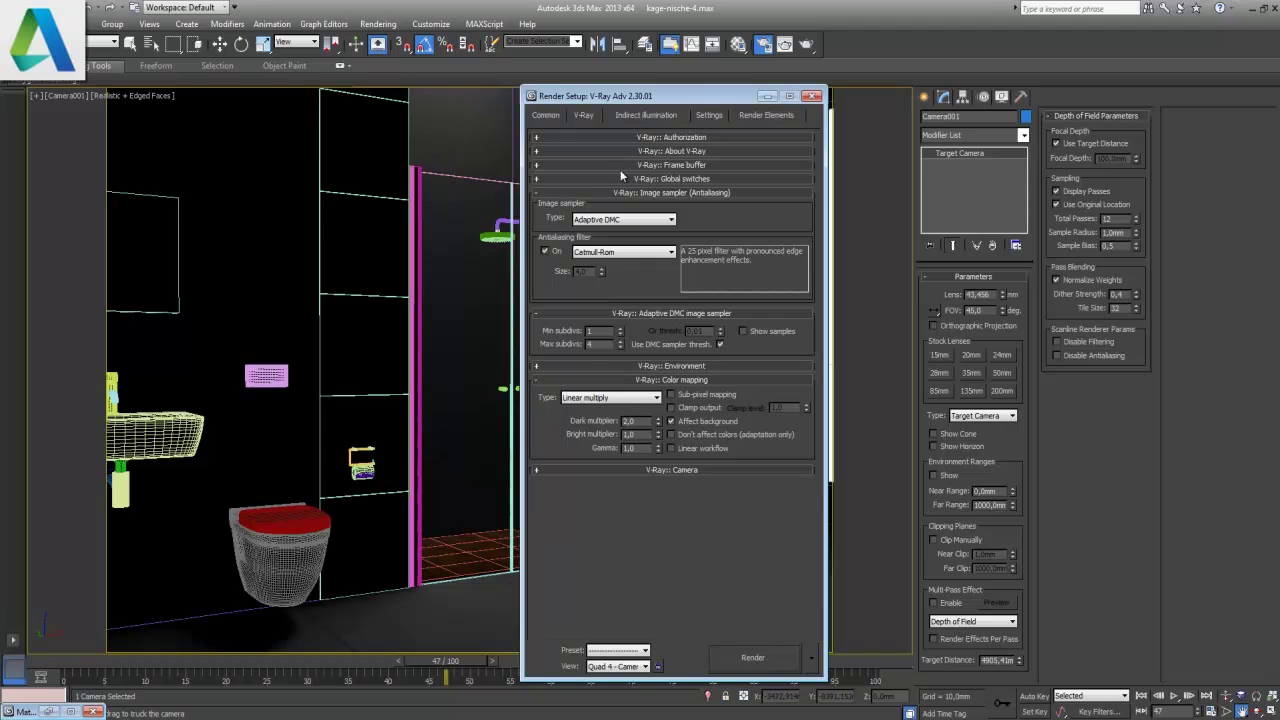
{"action": "left_click", "coordinate": [631, 117]}
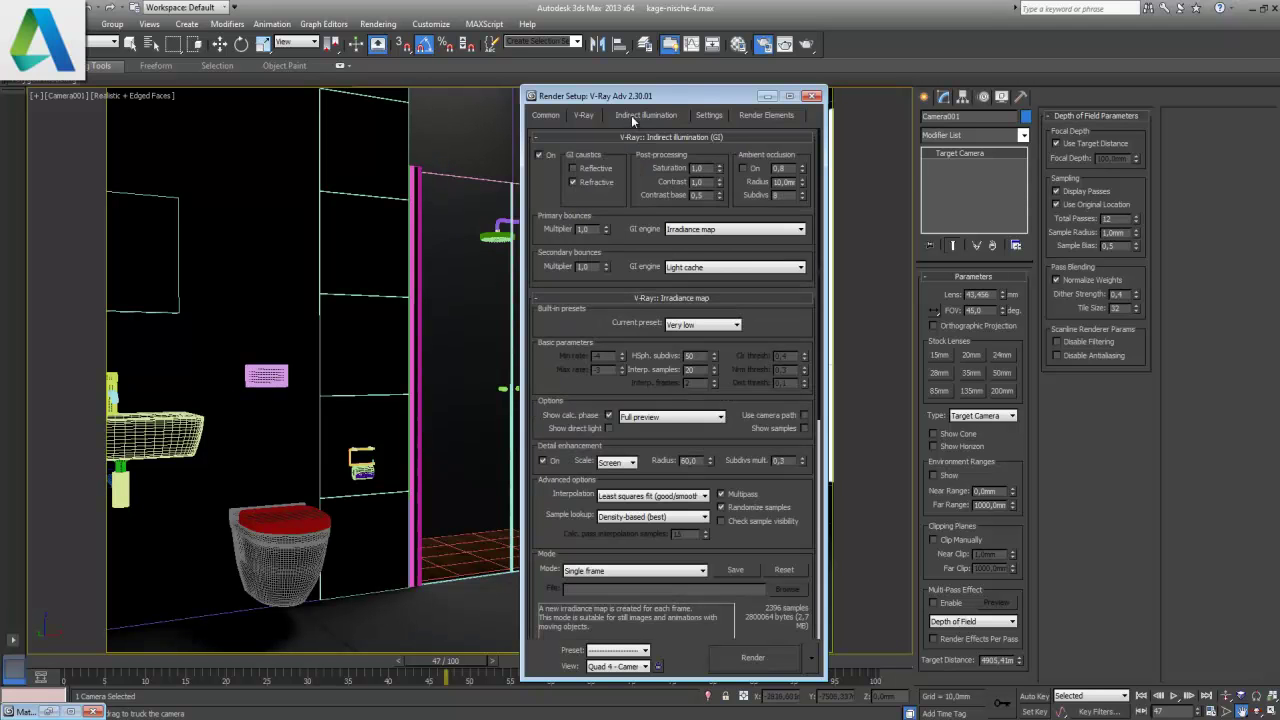
{"action": "left_click", "coordinate": [553, 117]}
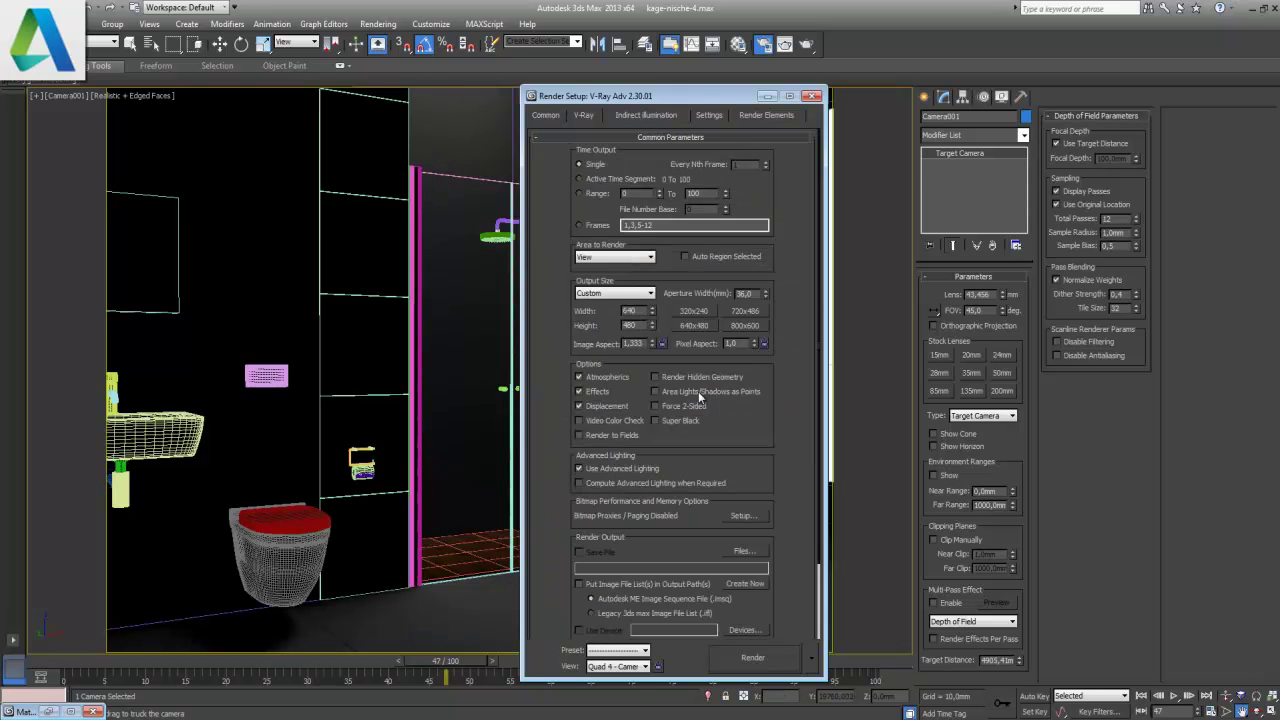
{"action": "left_click", "coordinate": [812, 96]}
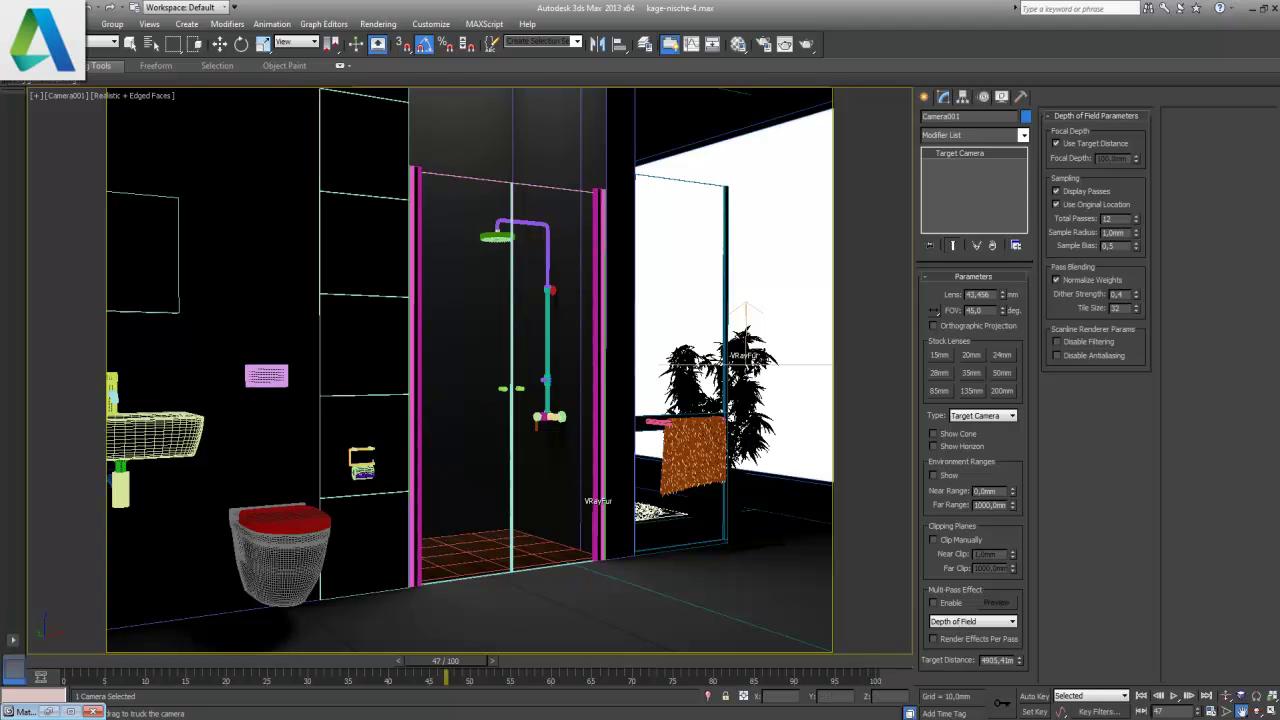
{"action": "left_click", "coordinate": [1273, 711]}
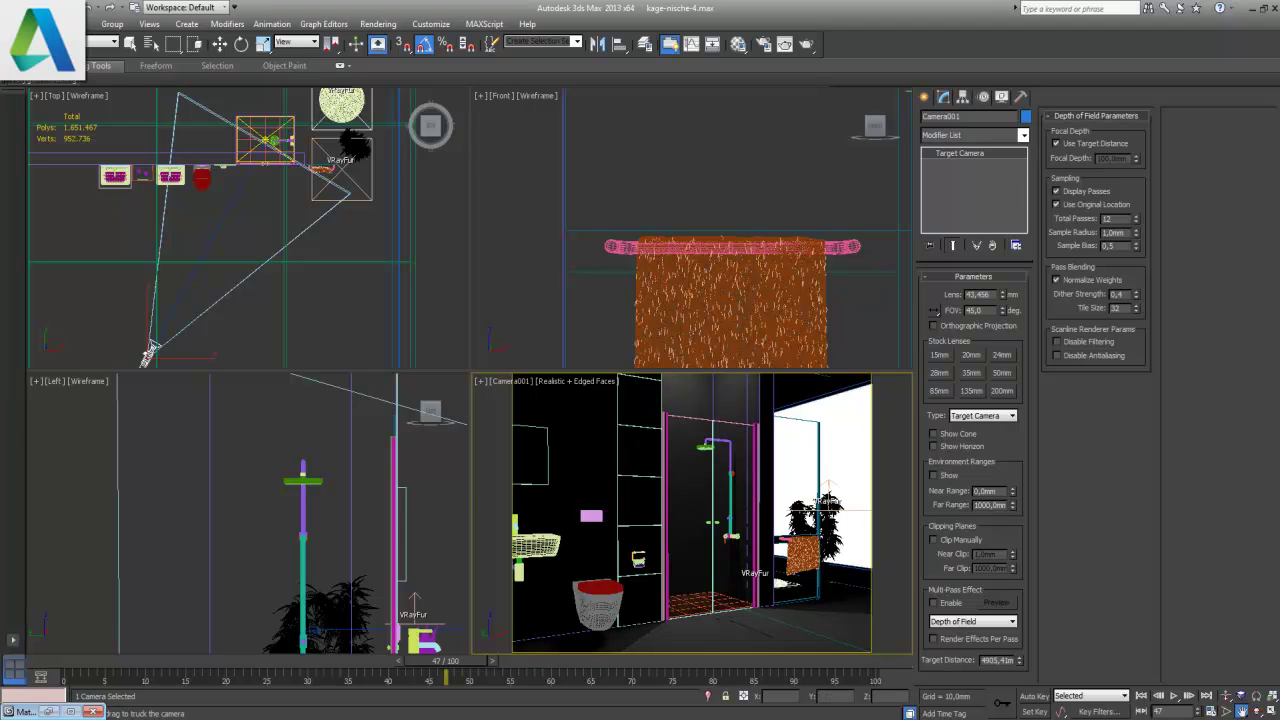
{"action": "left_click", "coordinate": [1257, 711]}
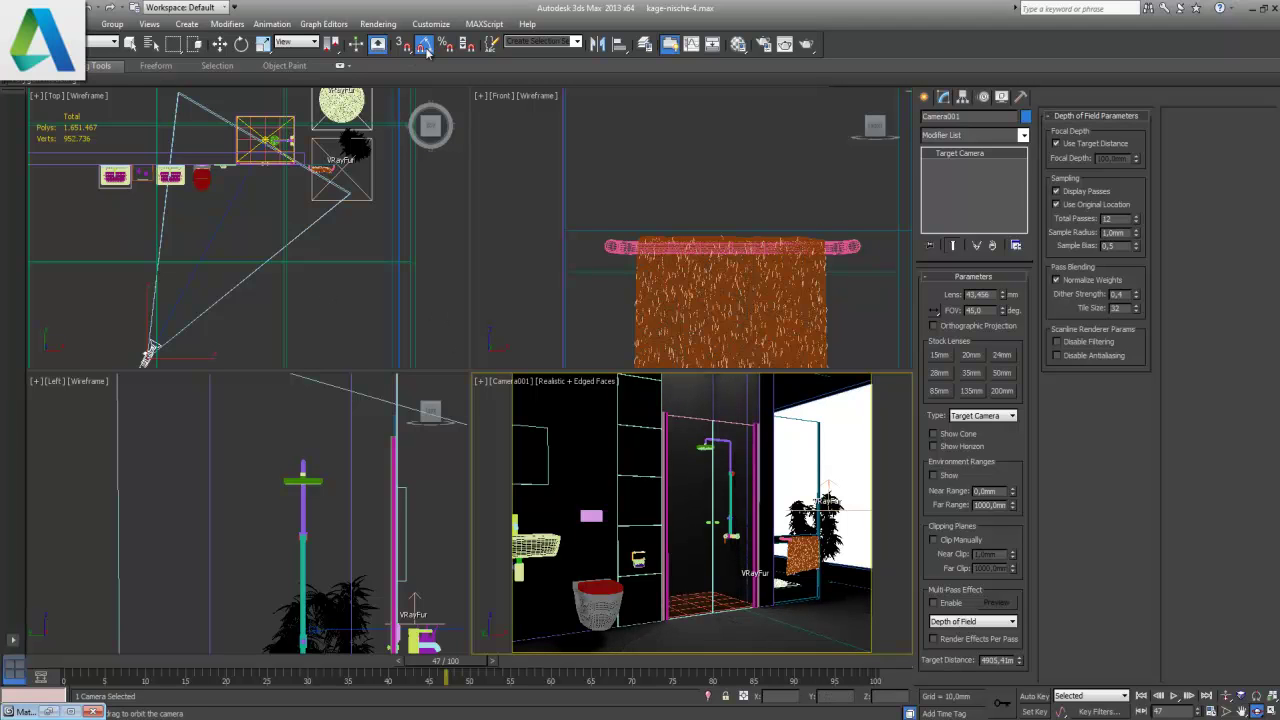
{"action": "mouse_move", "coordinate": [711, 575]}
{"action": "left_mouse_down"}
{"action": "mouse_move", "coordinate": [695, 612]}
{"action": "mouse_move", "coordinate": [705, 615]}
{"action": "left_mouse_up"}
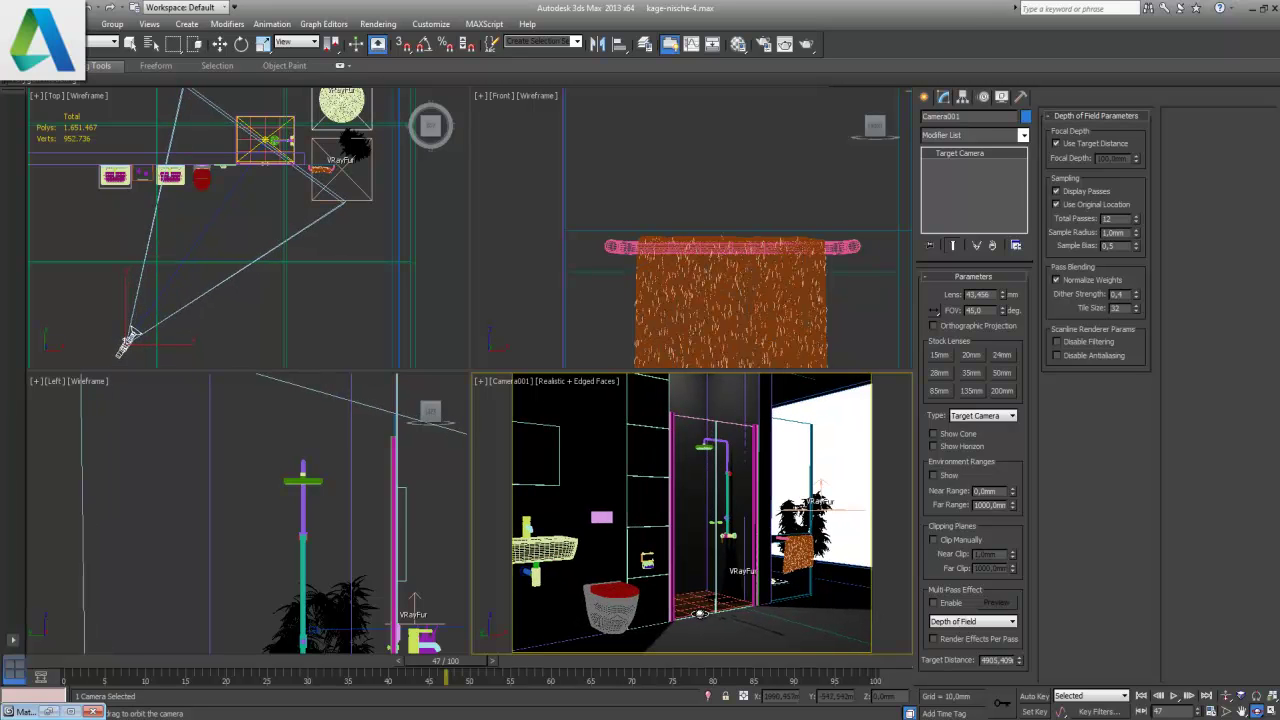
{"action": "right_click", "coordinate": [122, 345]}
- Clone the camera as Camera002 and orbit its view toward the shower and plant
{"action": "key", "text": "w"}
{"action": "left_click_drag", "start_coordinate": [130, 338], "coordinate": [140, 336], "text": "shift"}
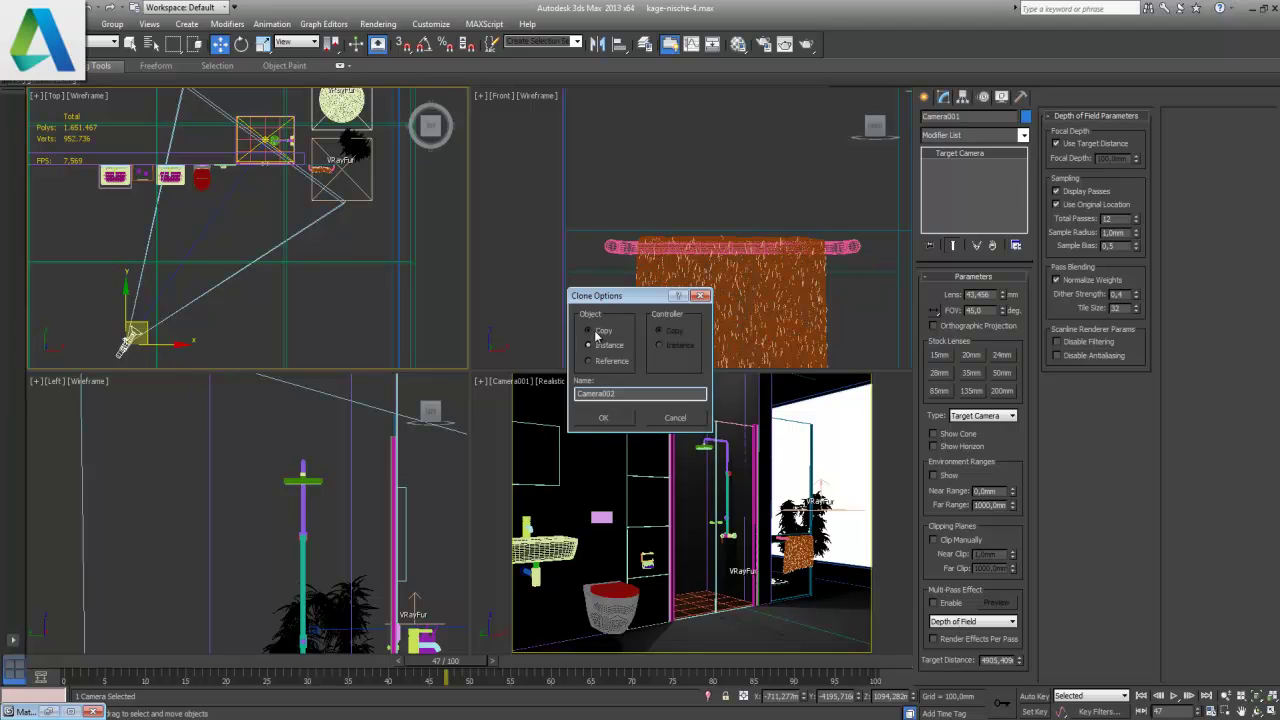
{"action": "left_click", "coordinate": [603, 417]}
{"action": "left_click", "coordinate": [430, 125]}
{"action": "key", "text": "c"}
{"action": "key", "text": "alt+w"}
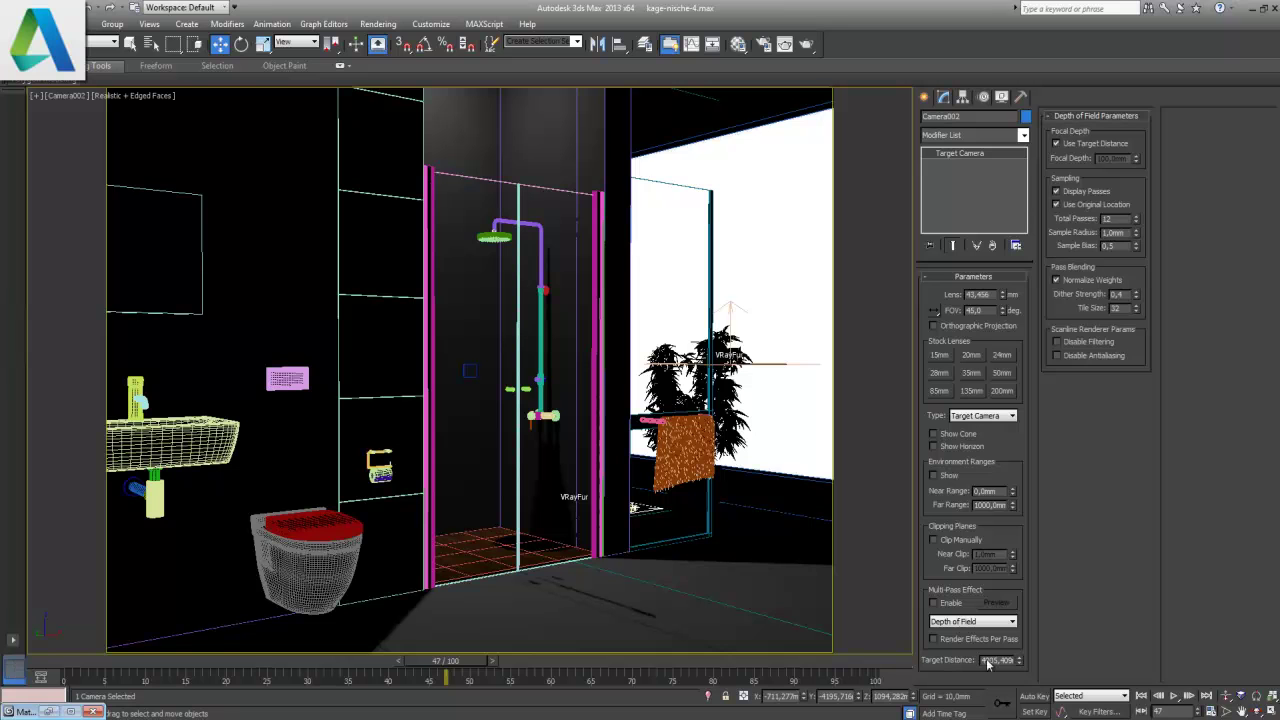
{"action": "left_click", "coordinate": [1257, 709]}
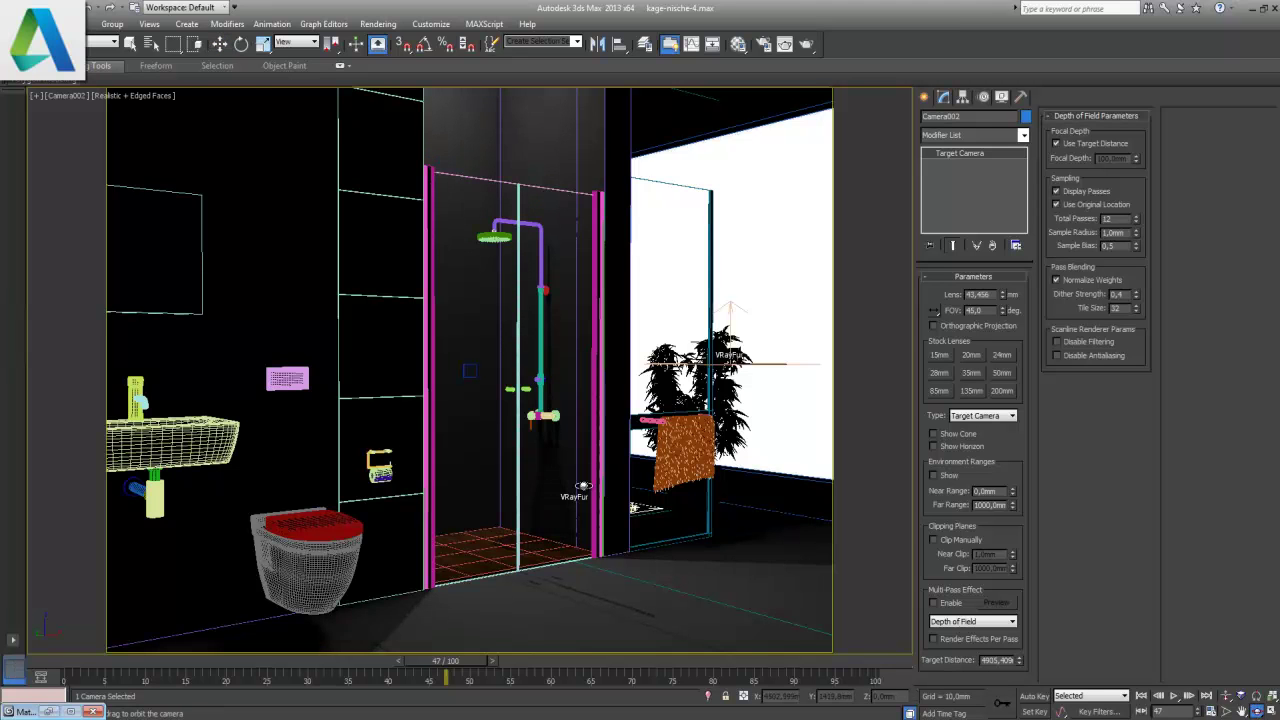
{"action": "left_click_drag", "start_coordinate": [620, 500], "coordinate": [604, 500]}
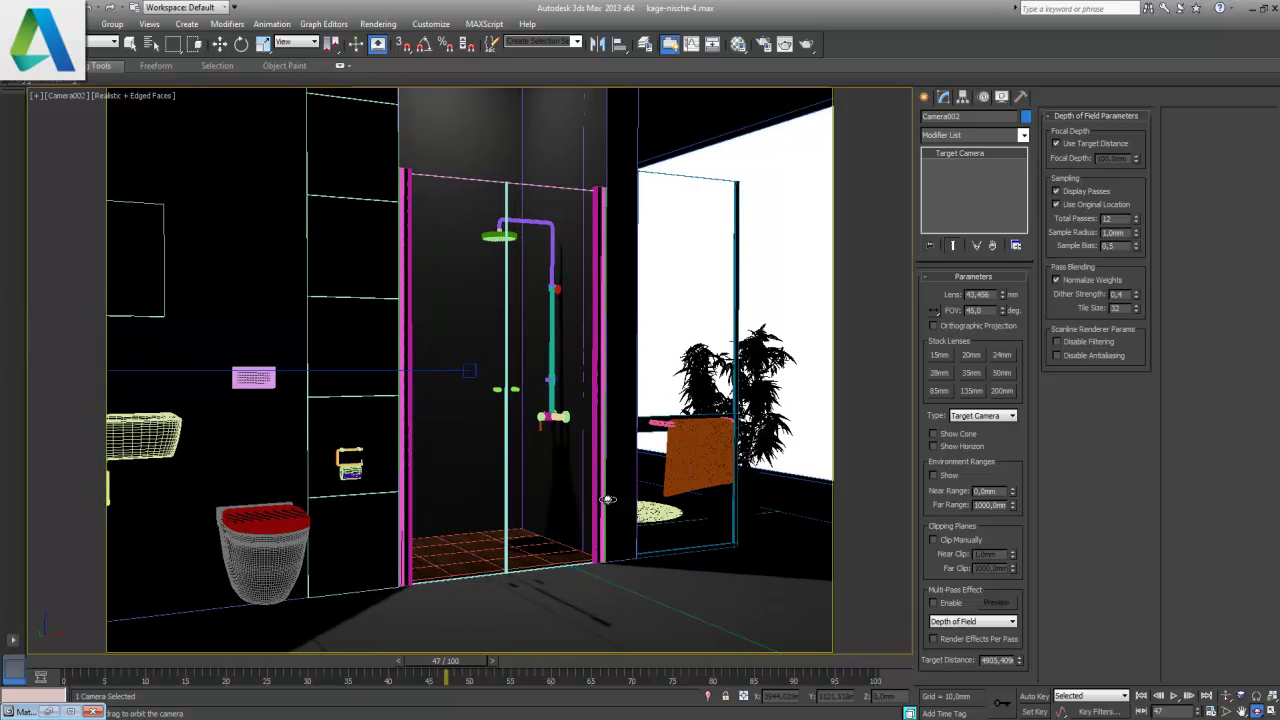
- Clone the camera again as Camera003 and look through it in the camera viewport
{"action": "left_click", "coordinate": [1271, 711]}
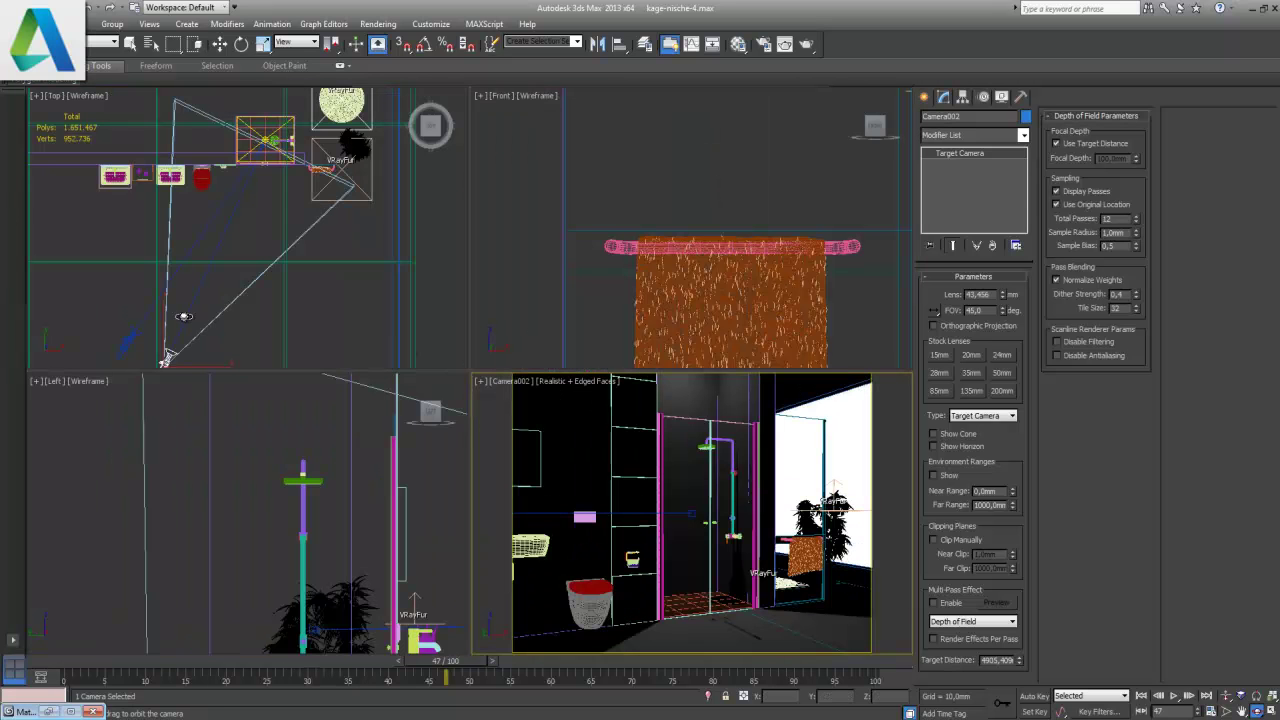
{"action": "right_click", "coordinate": [168, 357]}
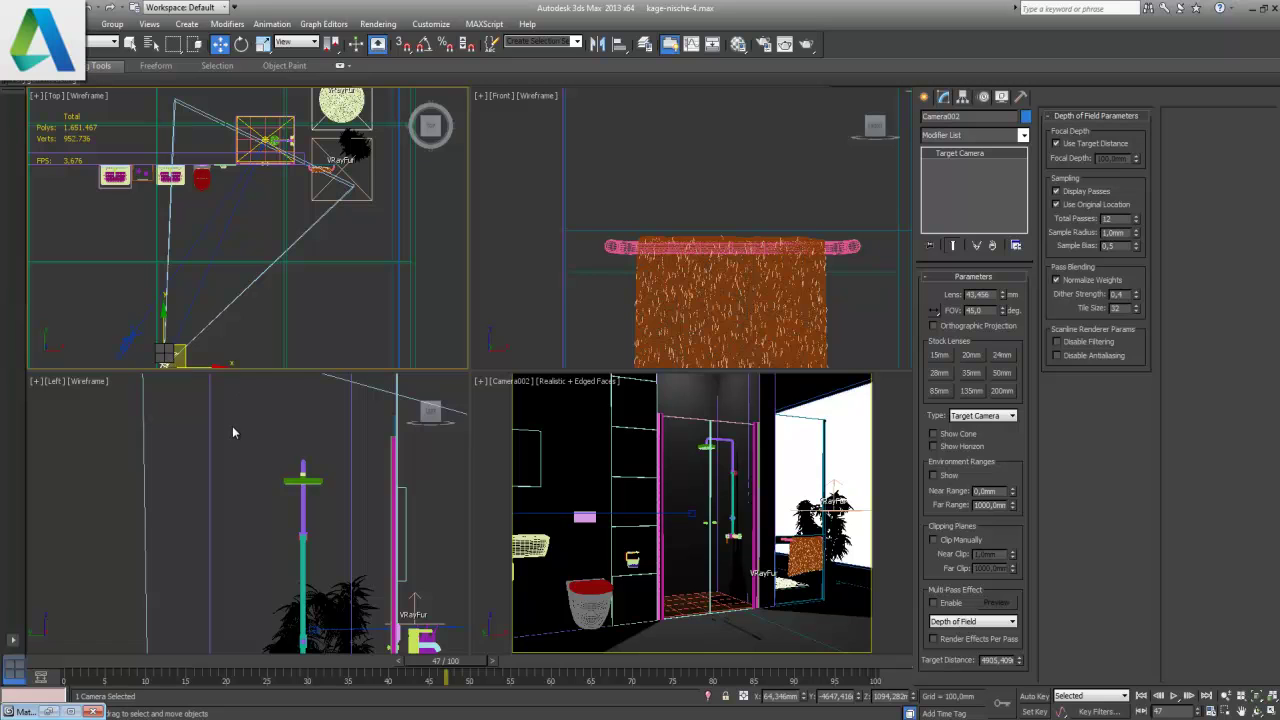
{"action": "key", "text": "ctrl+v"}
{"action": "left_click", "coordinate": [603, 424]}
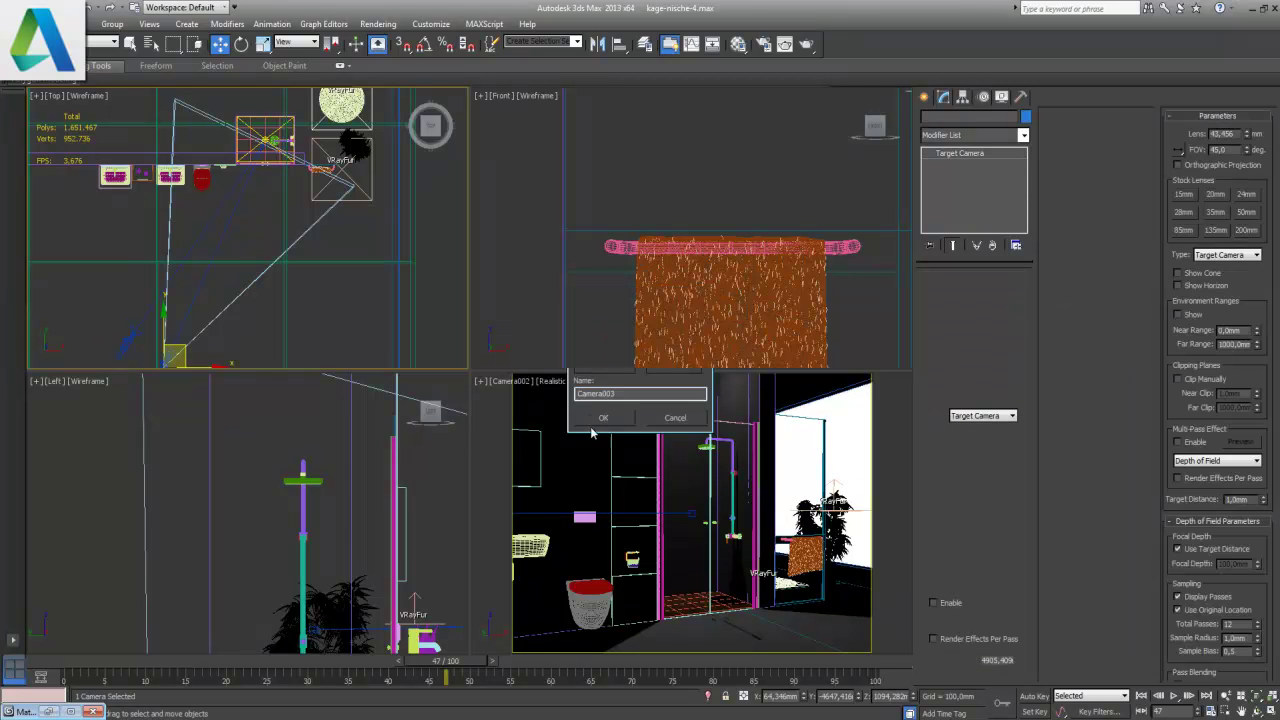
{"action": "right_click", "coordinate": [703, 471]}
{"action": "key", "text": "c"}
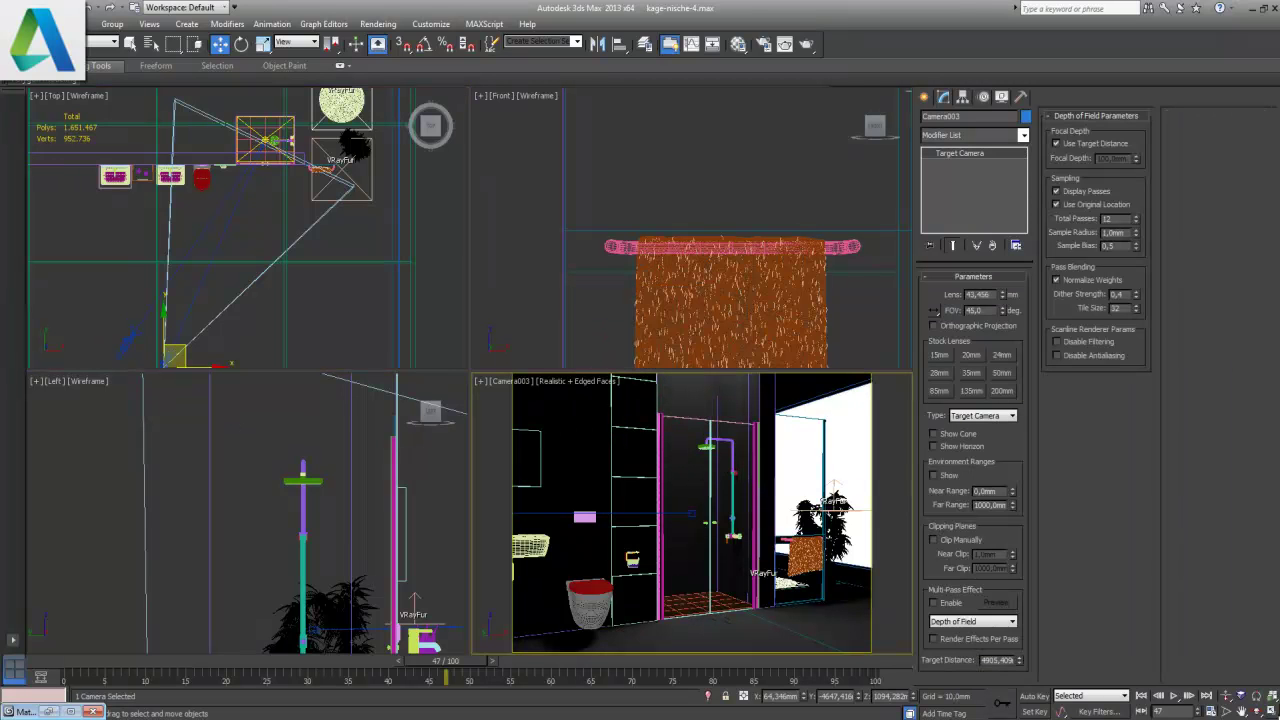
- Orbit Camera003 to face the shower doors straight on
{"action": "key", "text": "alt+w"}
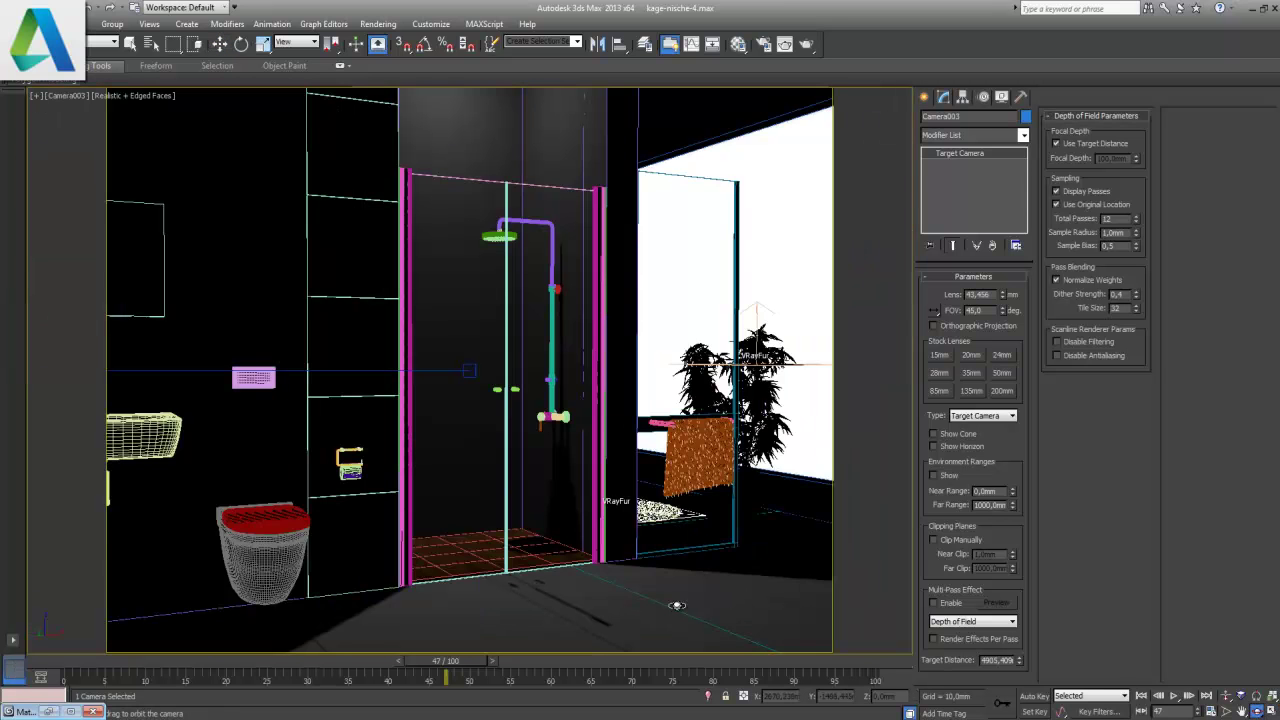
{"action": "left_click_drag", "start_coordinate": [602, 601], "coordinate": [554, 590]}
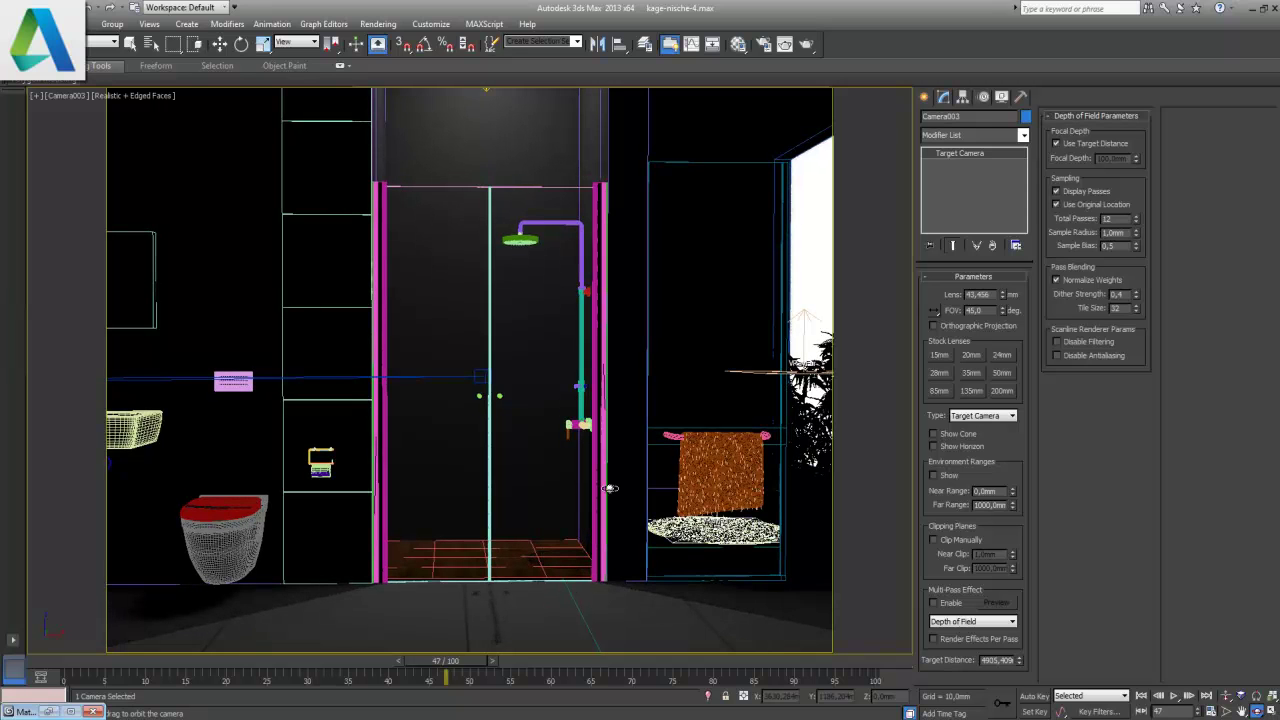
{"action": "key", "text": "alt+w"}
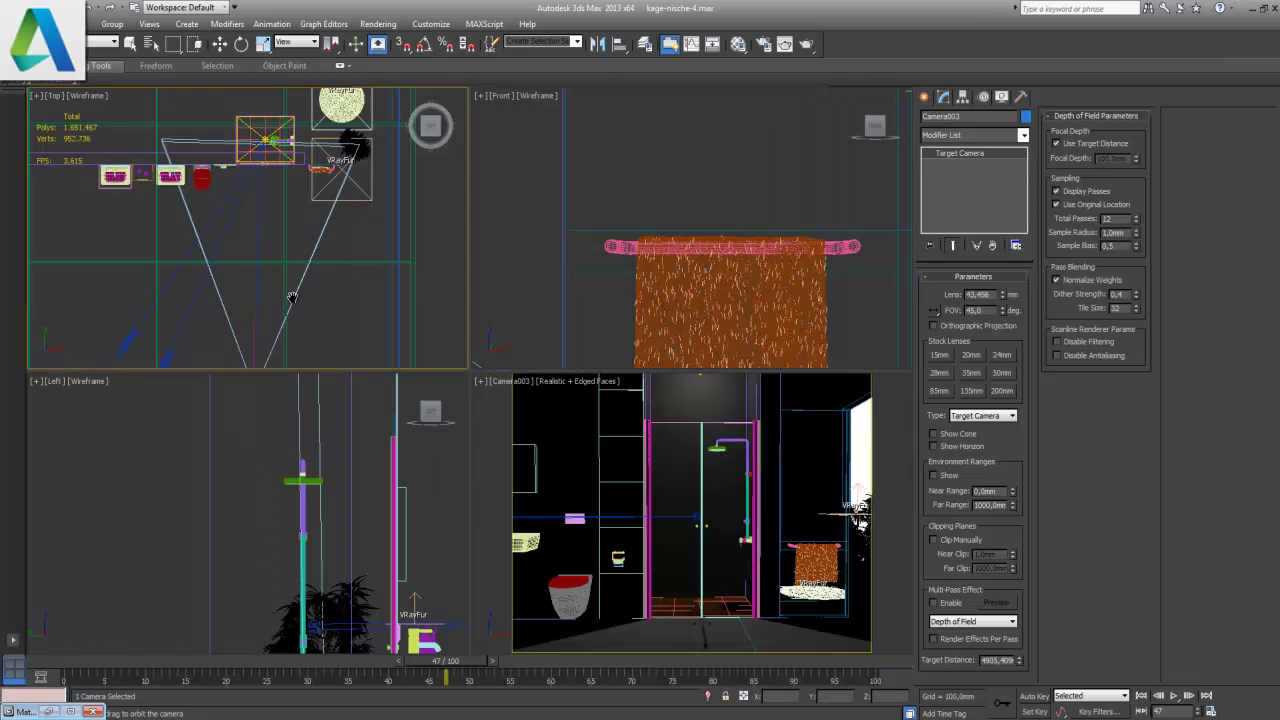
{"action": "middle_click_drag", "start_coordinate": [292, 297], "coordinate": [311, 262], "text": "alt"}
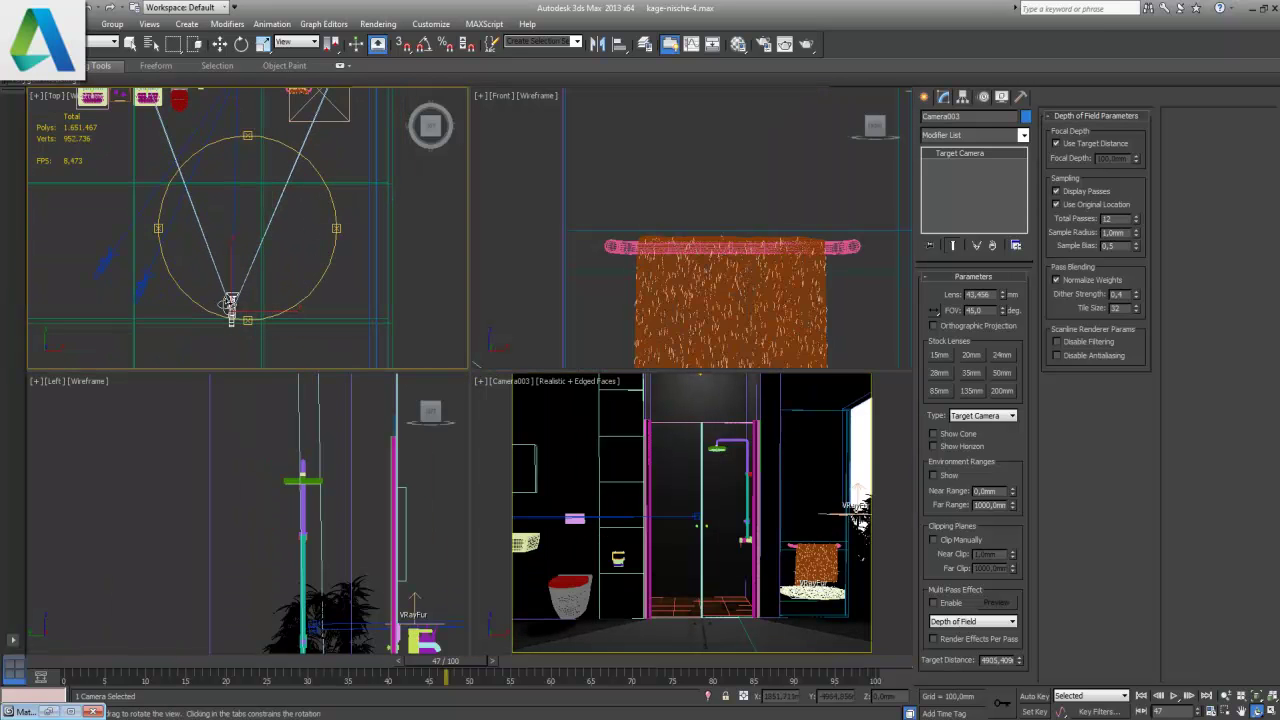
- Clone the camera as Camera004 and look through it in the camera viewport
{"action": "key", "text": "w"}
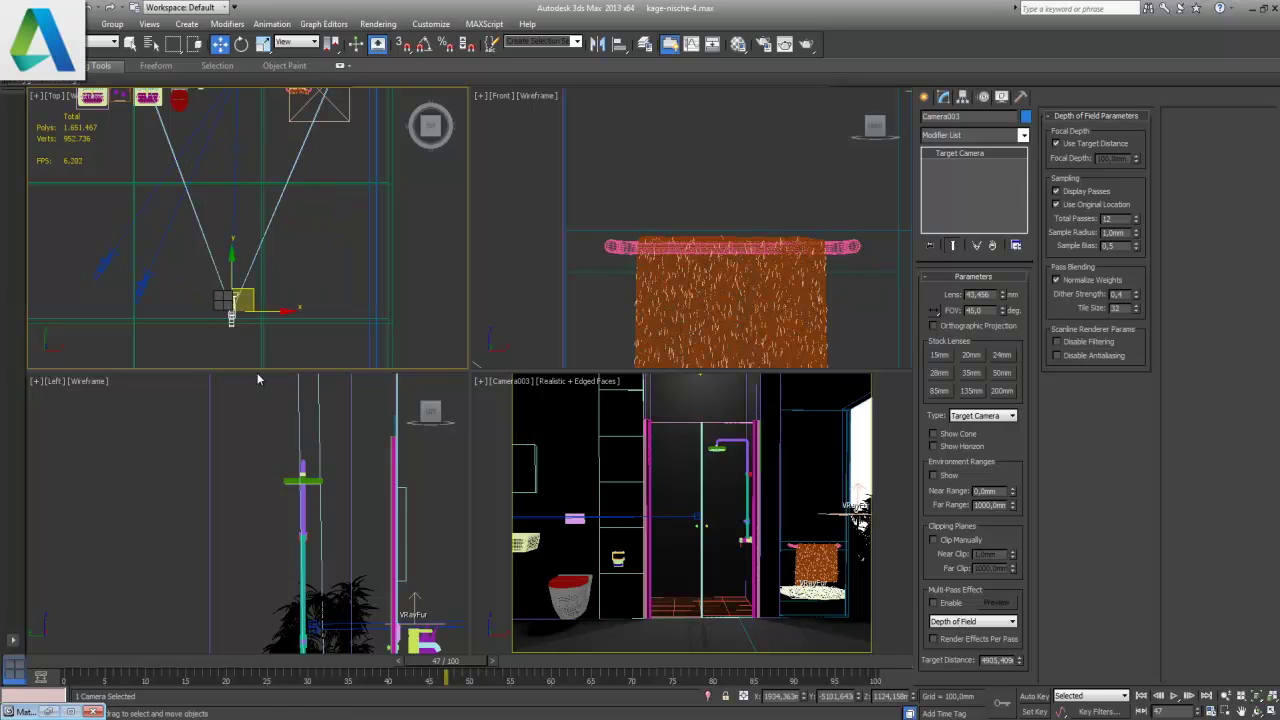
{"action": "key", "text": "ctrl+v"}
{"action": "left_click", "coordinate": [603, 417]}
{"action": "middle_click", "coordinate": [690, 491]}
{"action": "key", "text": "c"}
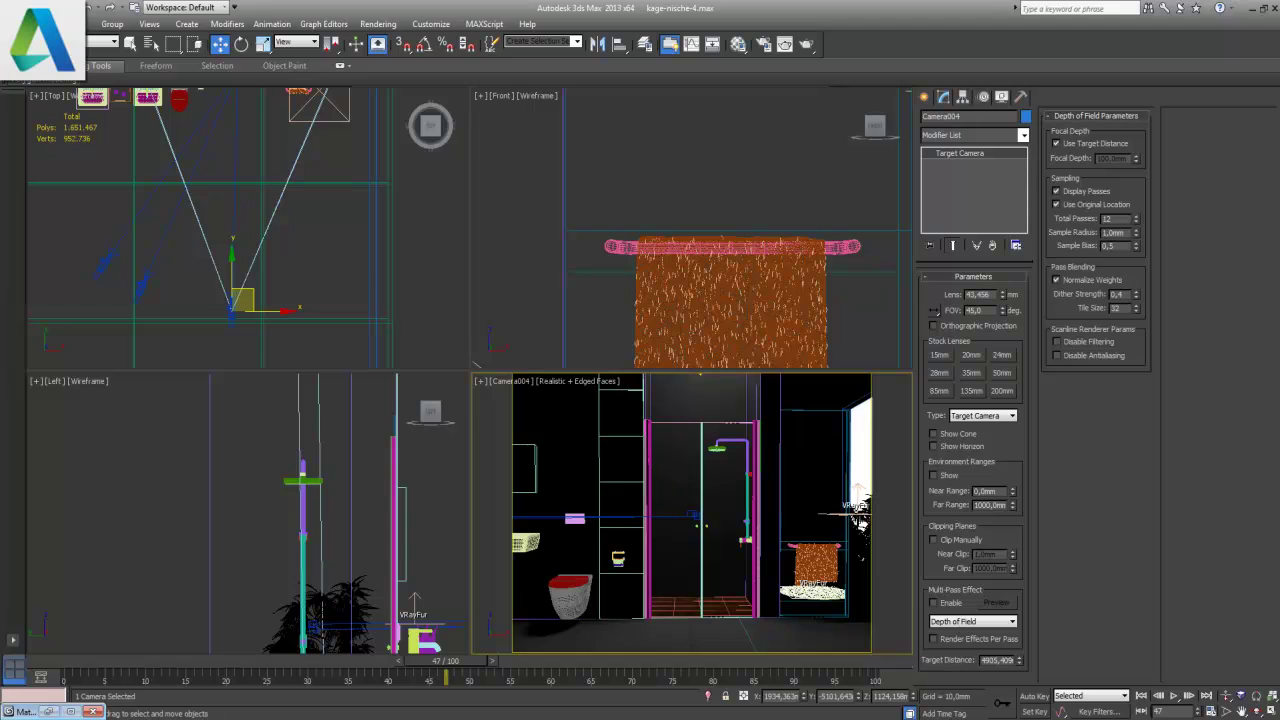
- Orbit Camera004 slightly to the left in a maximized view
{"action": "key", "text": "alt+w"}
{"action": "left_click", "coordinate": [1257, 711]}
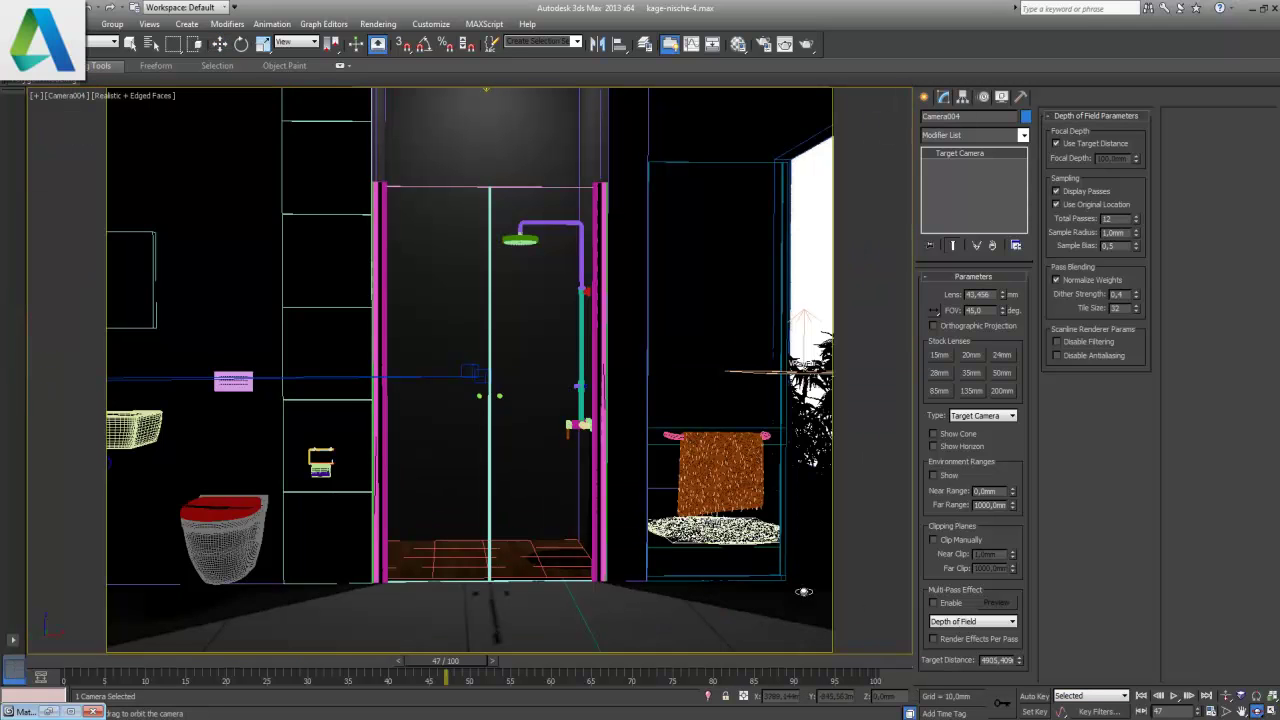
{"action": "left_click_drag", "start_coordinate": [645, 572], "coordinate": [622, 571]}
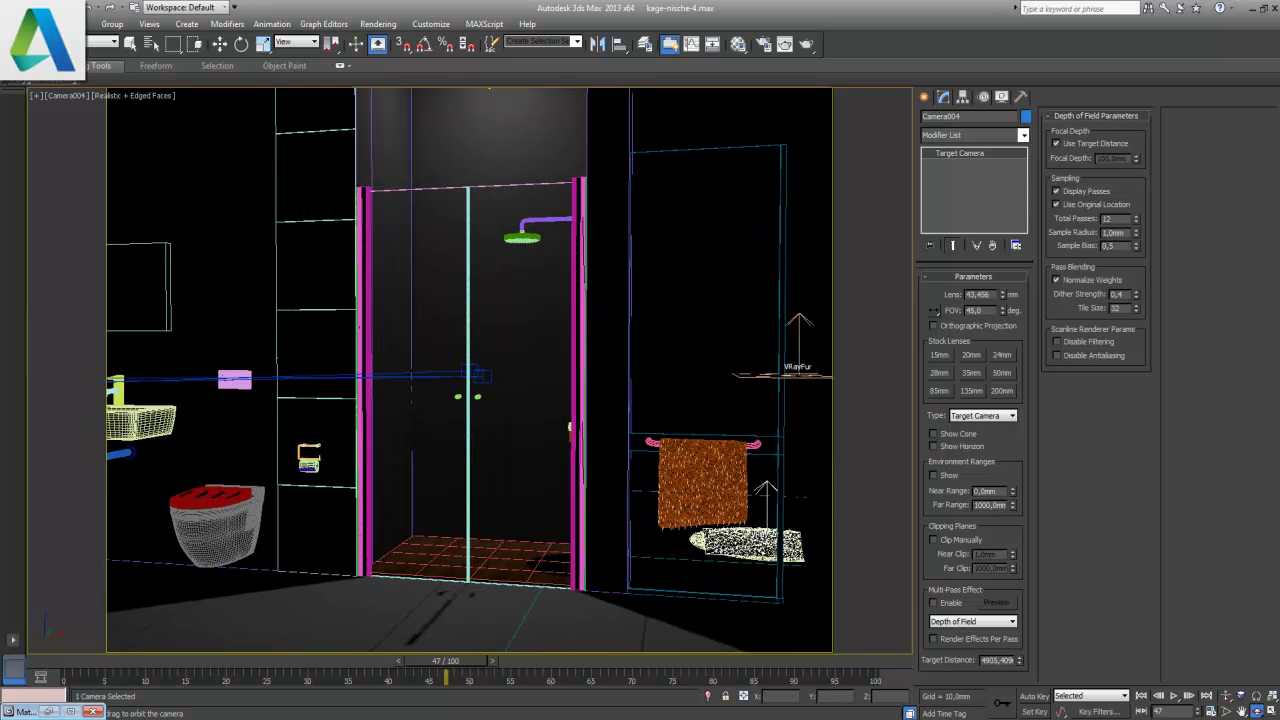
{"action": "key", "text": "alt+w"}
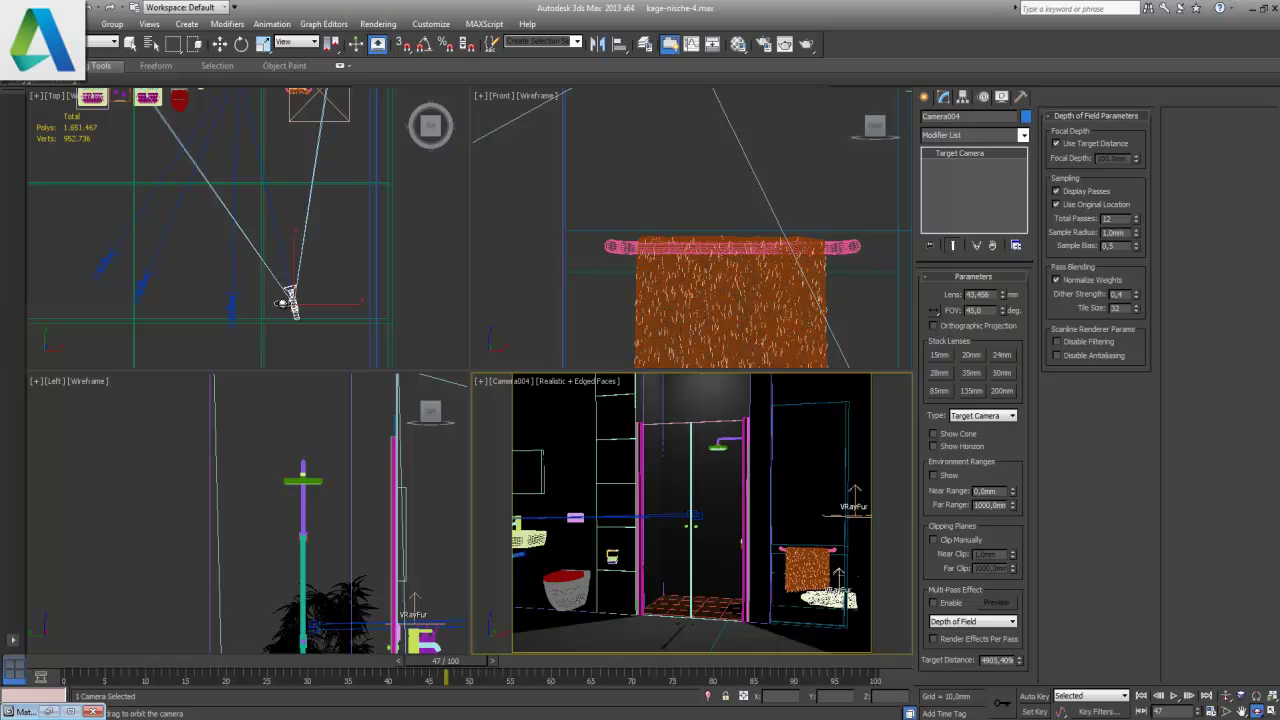
- Clone the camera as Camera005 and orbit it to an angled shower view
{"action": "right_click", "coordinate": [324, 330]}
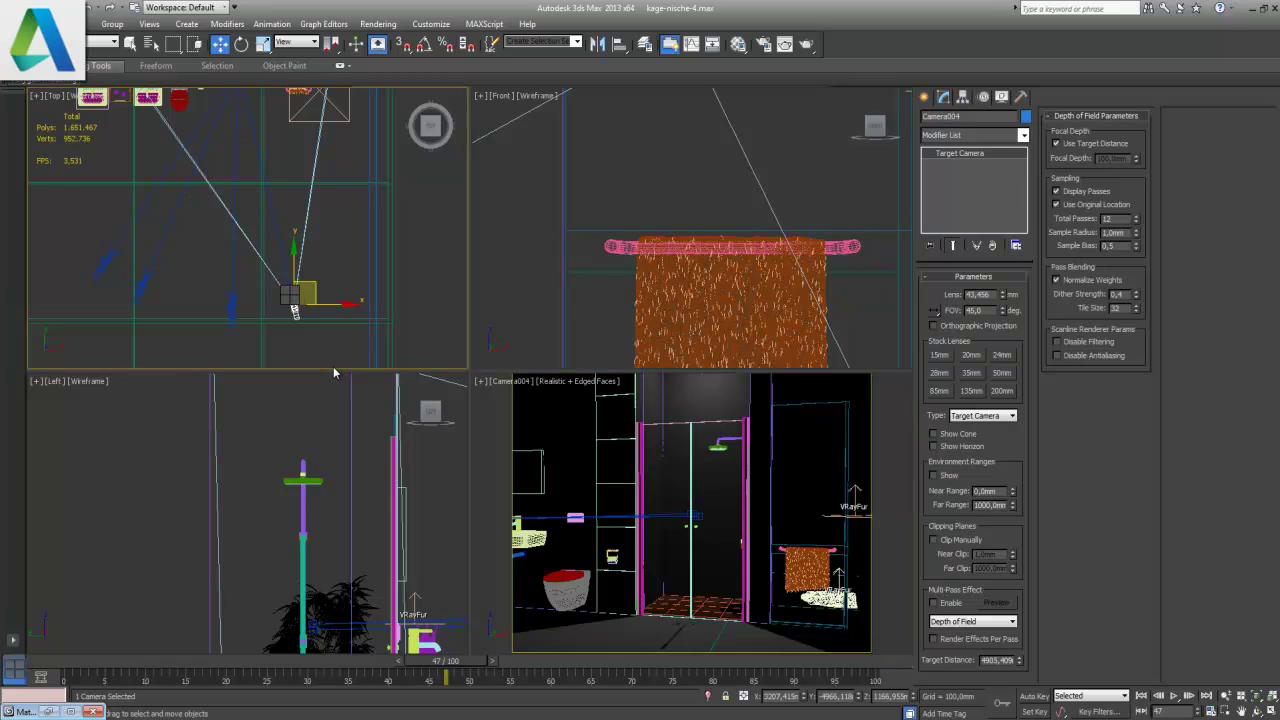
{"action": "key", "text": "ctrl+v"}
{"action": "left_click", "coordinate": [603, 417]}
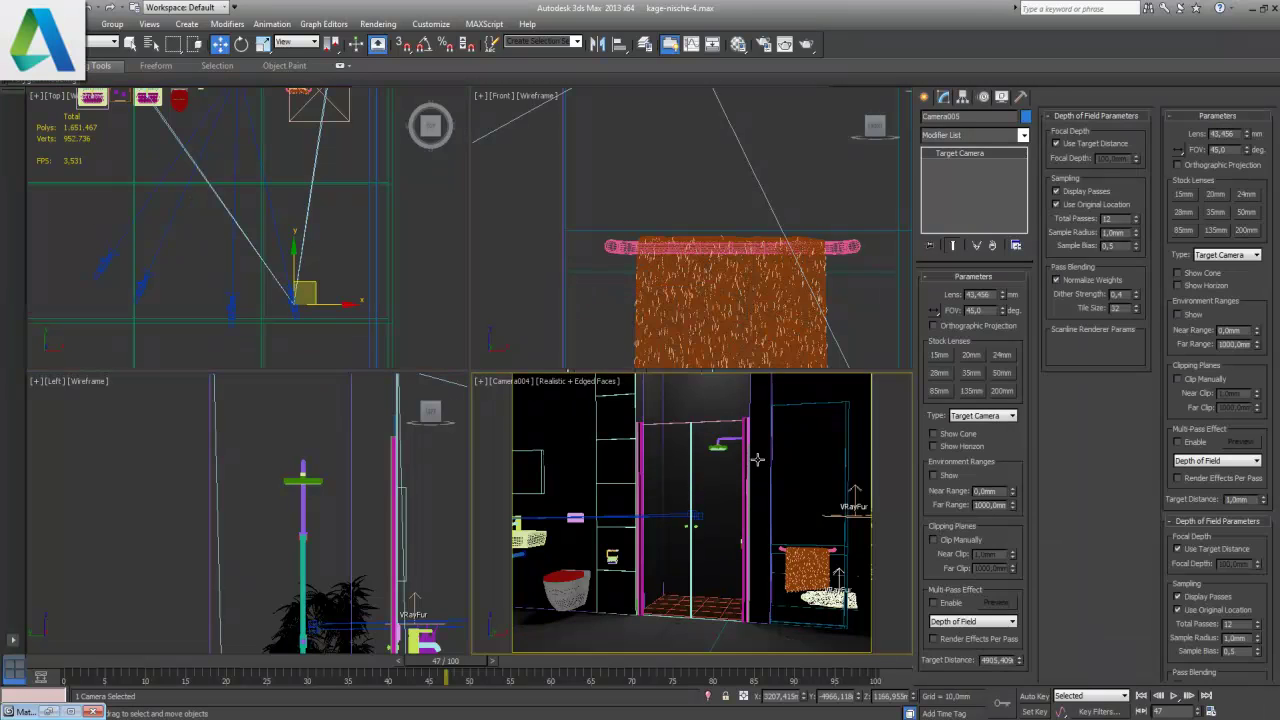
{"action": "key", "text": "c"}
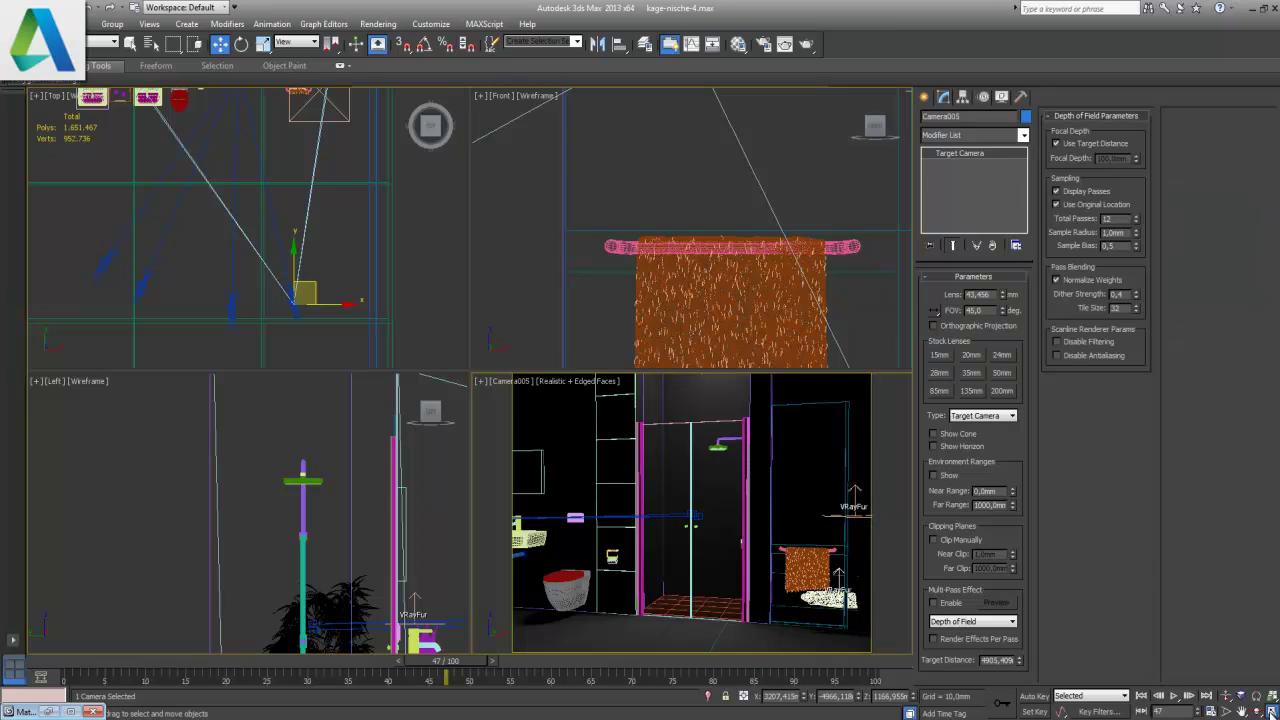
{"action": "key", "text": "alt+w"}
{"action": "mouse_move", "coordinate": [575, 560]}
{"action": "left_mouse_down"}
{"action": "mouse_move", "coordinate": [562, 561]}
{"action": "mouse_move", "coordinate": [798, 516]}
{"action": "left_mouse_up"}
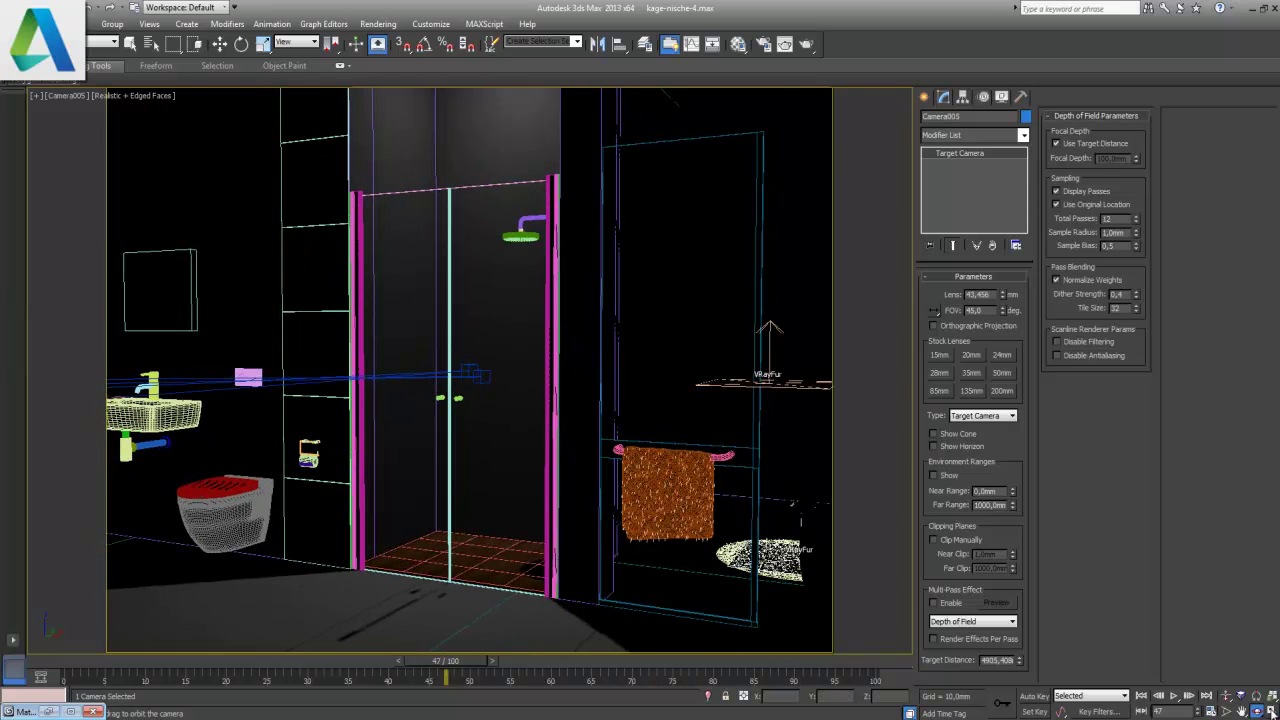
{"action": "key", "text": "alt+w"}
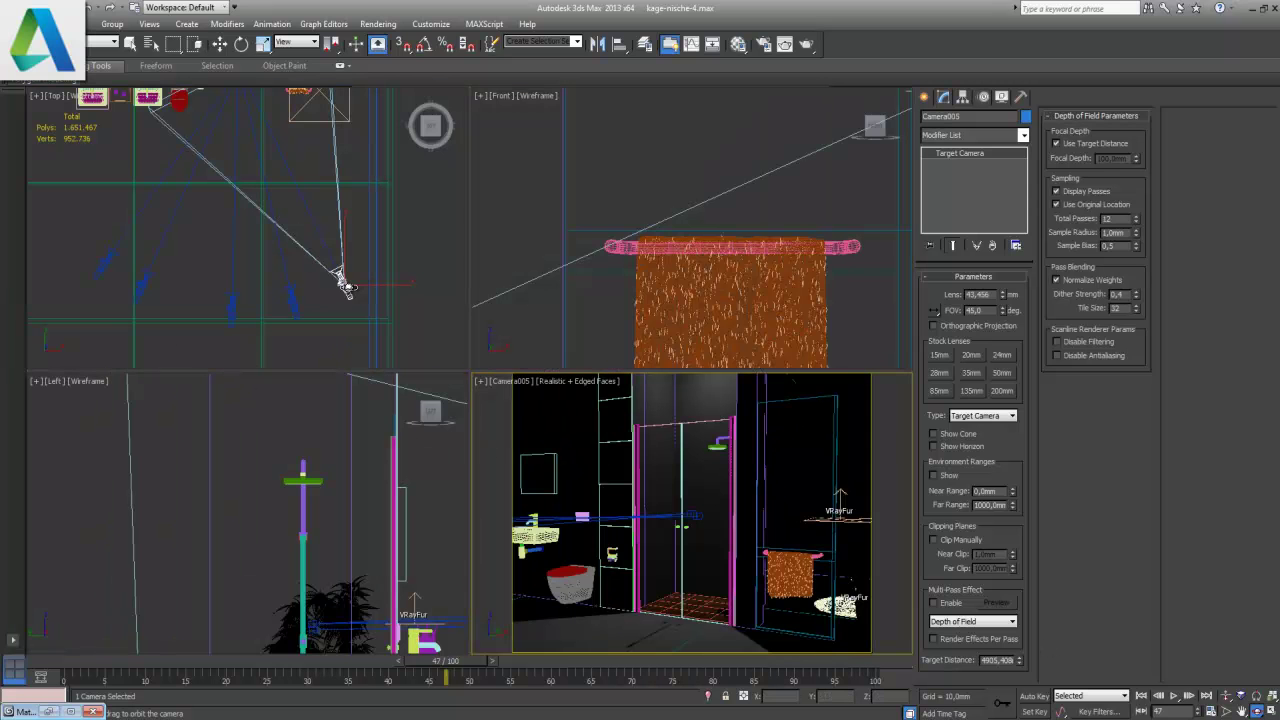
{"action": "right_click", "coordinate": [345, 283]}
- Copy the camera as Camera006 and orbit it to a higher diagonal view
{"action": "key", "text": "w"}
{"action": "left_click_drag", "start_coordinate": [345, 280], "coordinate": [371, 362], "text": "shift"}
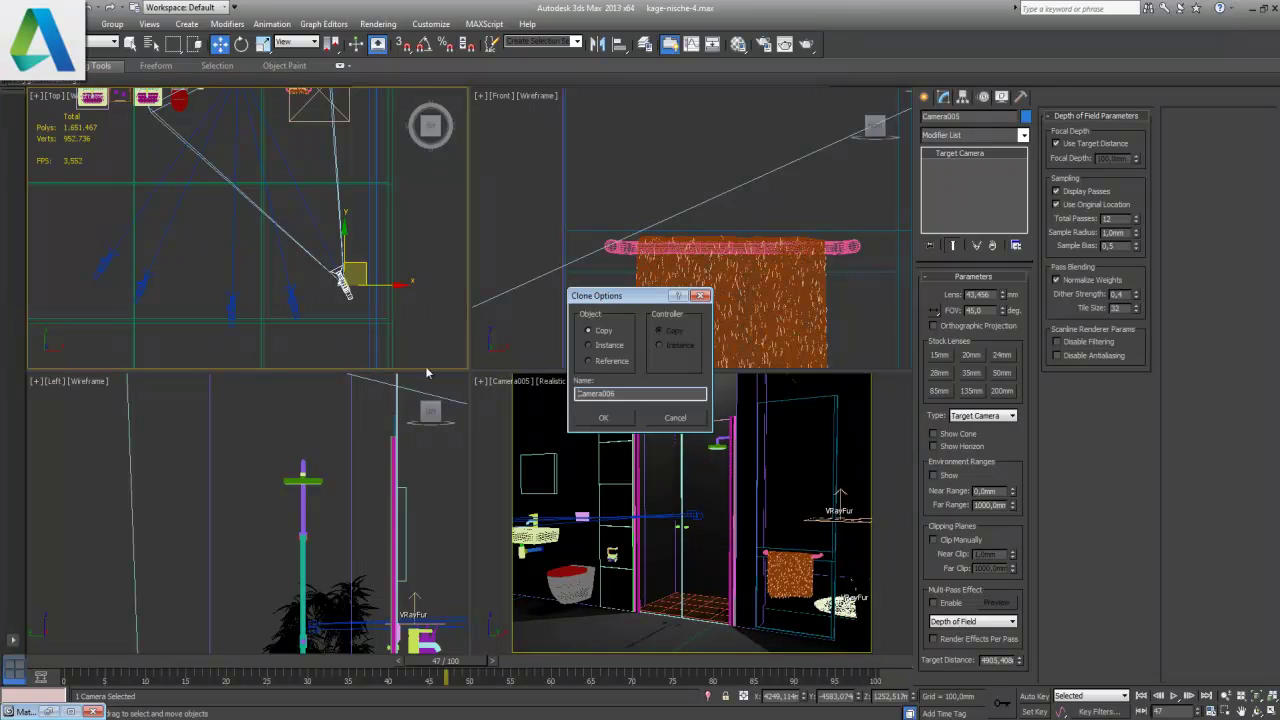
{"action": "left_click", "coordinate": [603, 418]}
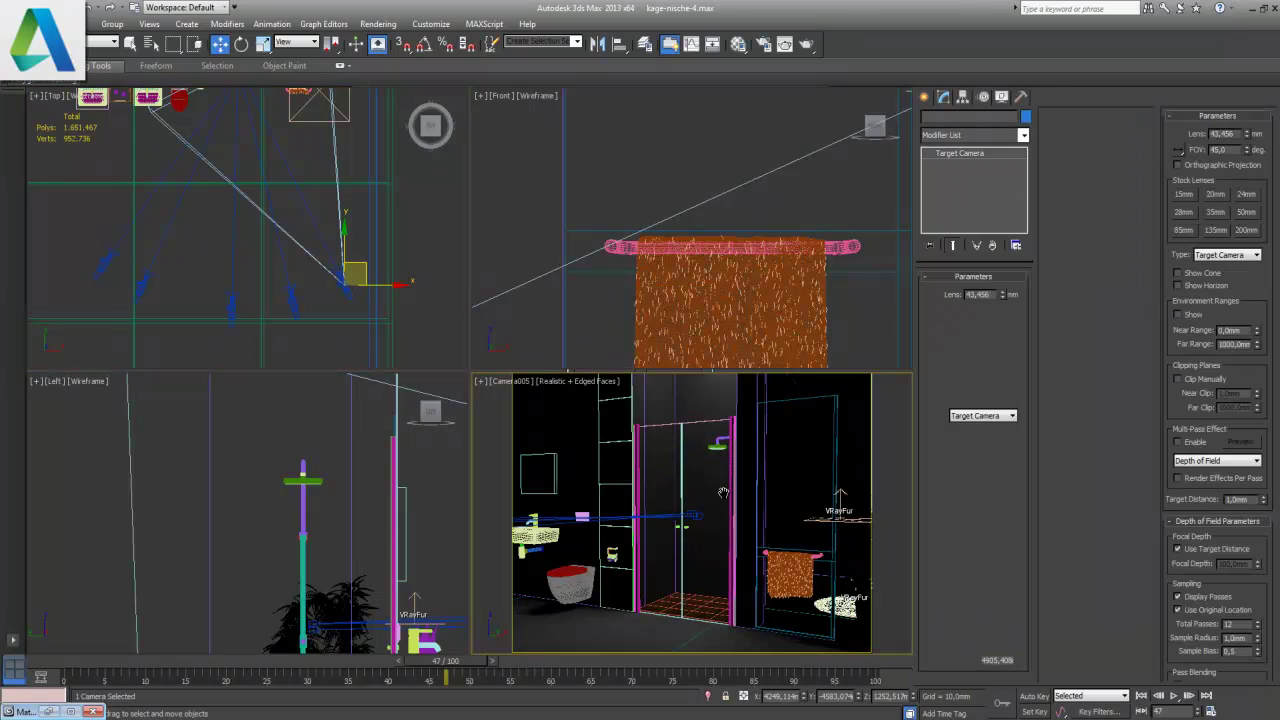
{"action": "left_click", "coordinate": [1271, 711]}
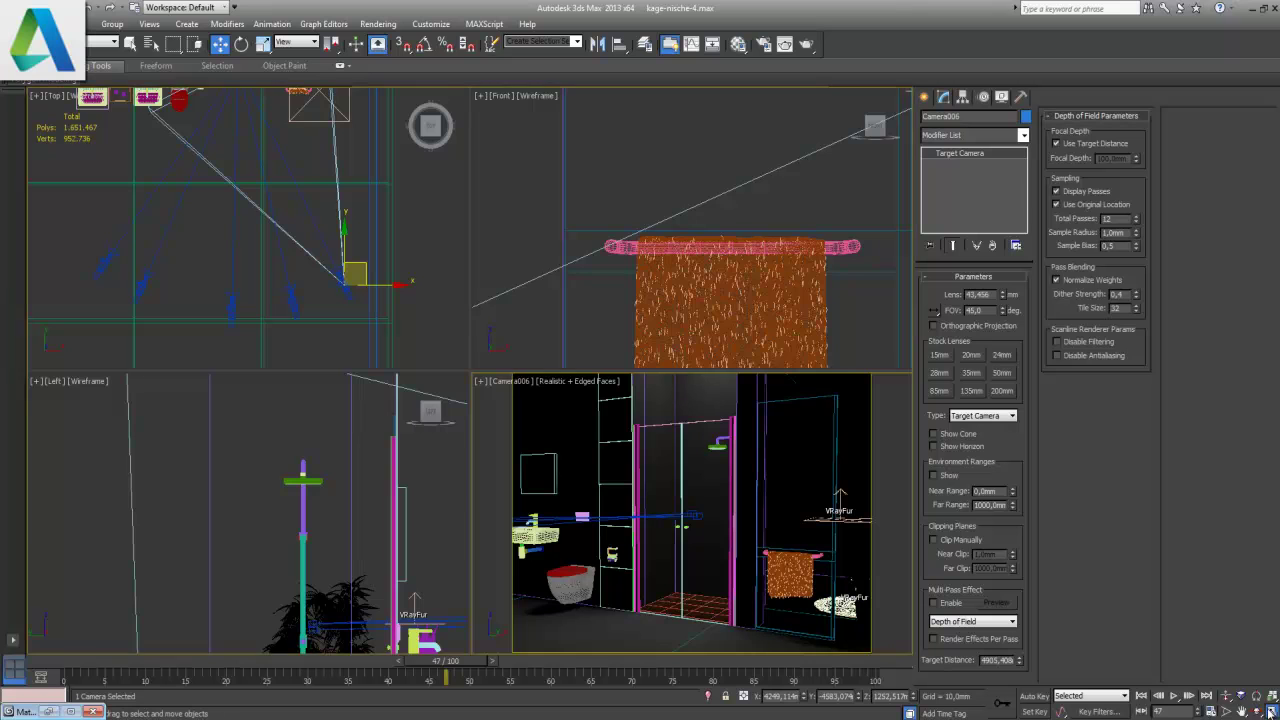
{"action": "left_click", "coordinate": [1256, 711]}
{"action": "left_click_drag", "start_coordinate": [513, 430], "coordinate": [512, 459]}
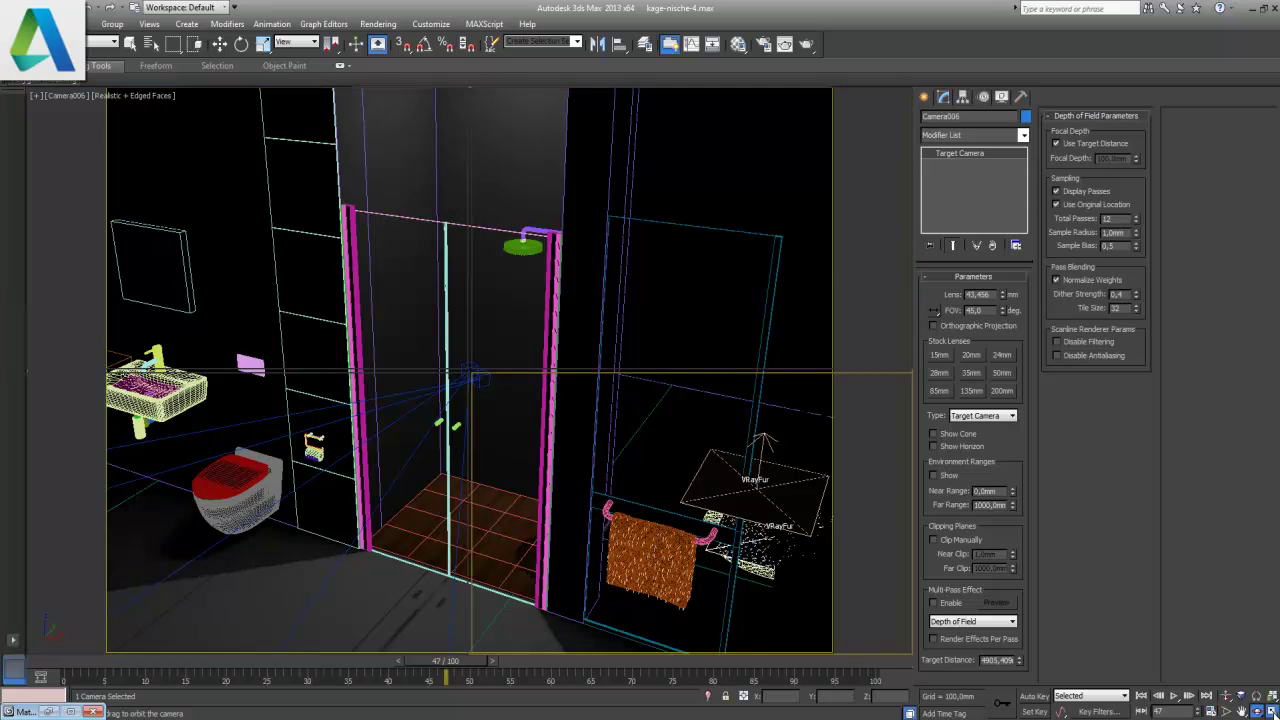
{"action": "key", "text": "alt+w"}
{"action": "right_click", "coordinate": [338, 262]}
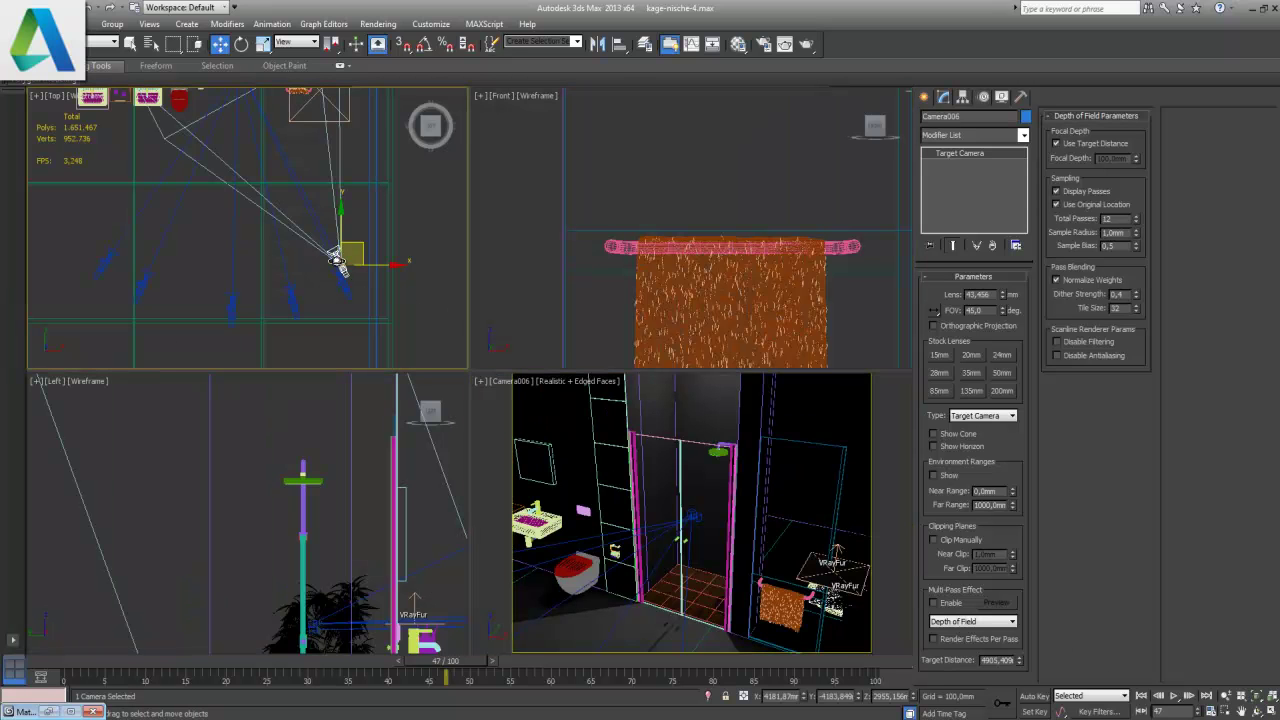
- Copy the camera as Camera007 and orbit it to face the shower door head-on
{"action": "key", "text": "ctrl+v"}
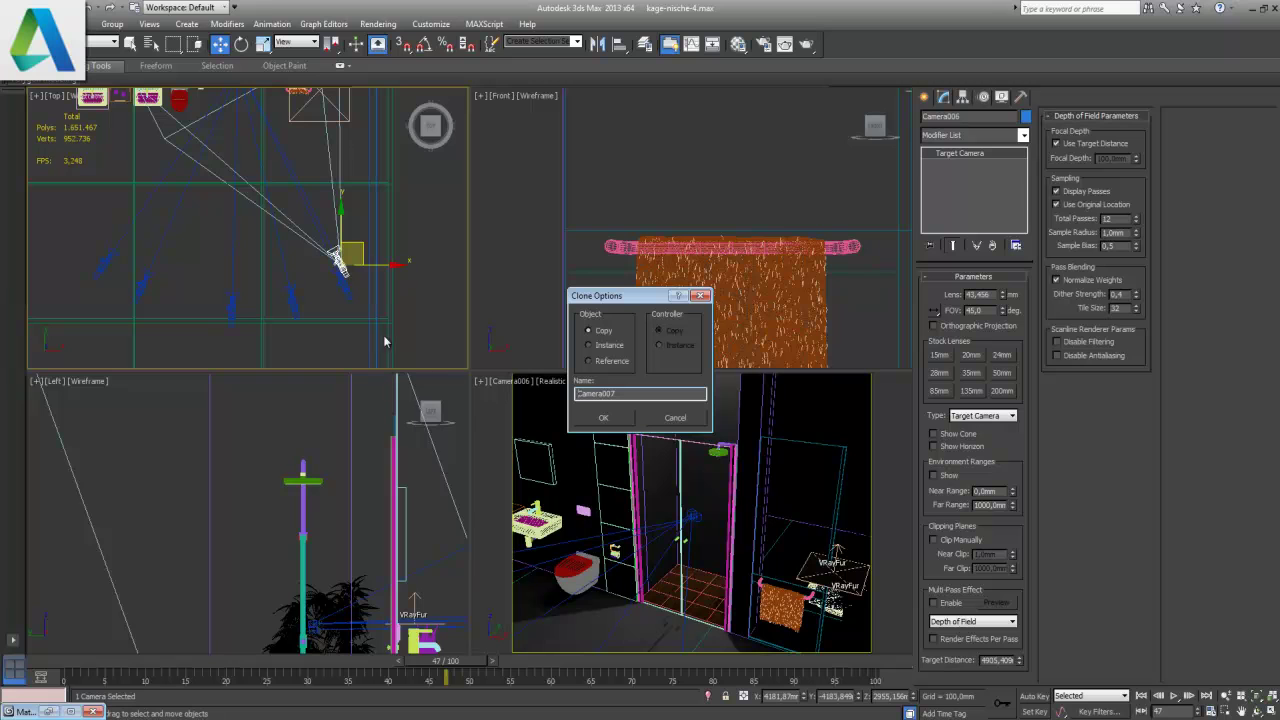
{"action": "left_click", "coordinate": [603, 419]}
{"action": "right_click", "coordinate": [732, 482]}
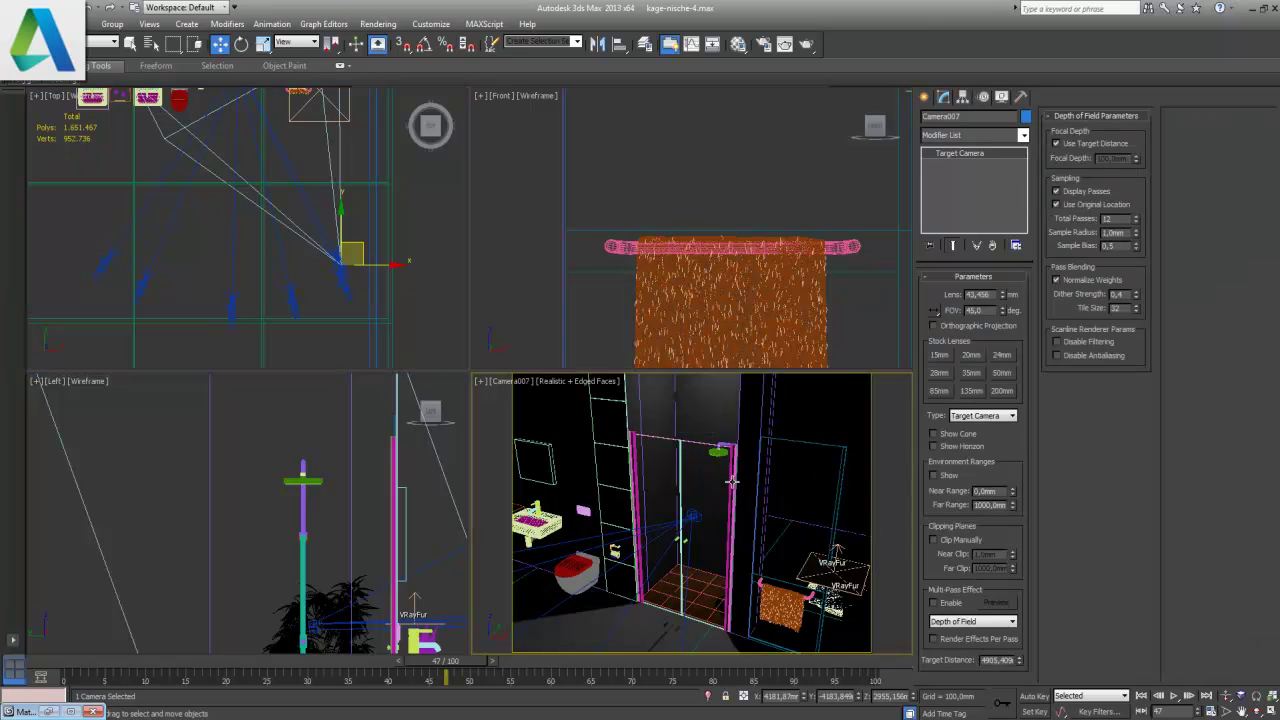
{"action": "left_click", "coordinate": [1270, 711]}
{"action": "left_click", "coordinate": [1240, 711]}
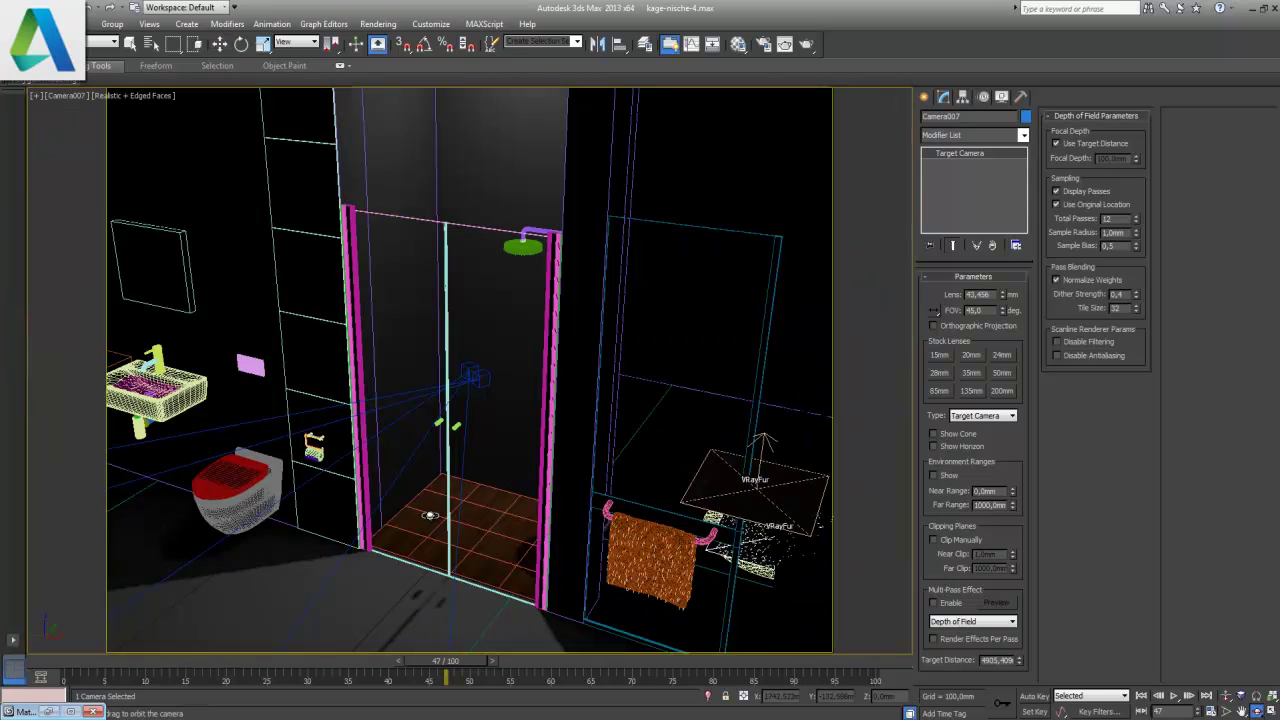
{"action": "left_click_drag", "start_coordinate": [429, 515], "coordinate": [590, 510]}
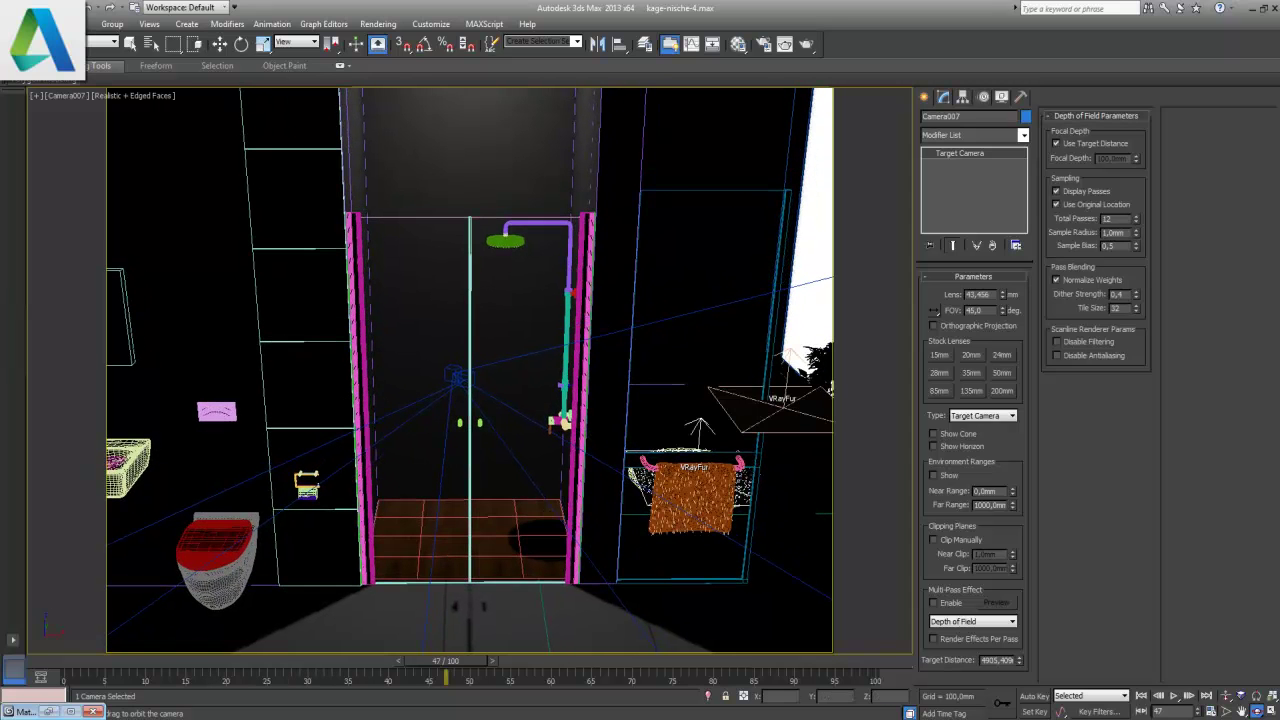
{"action": "key", "text": "alt+w"}
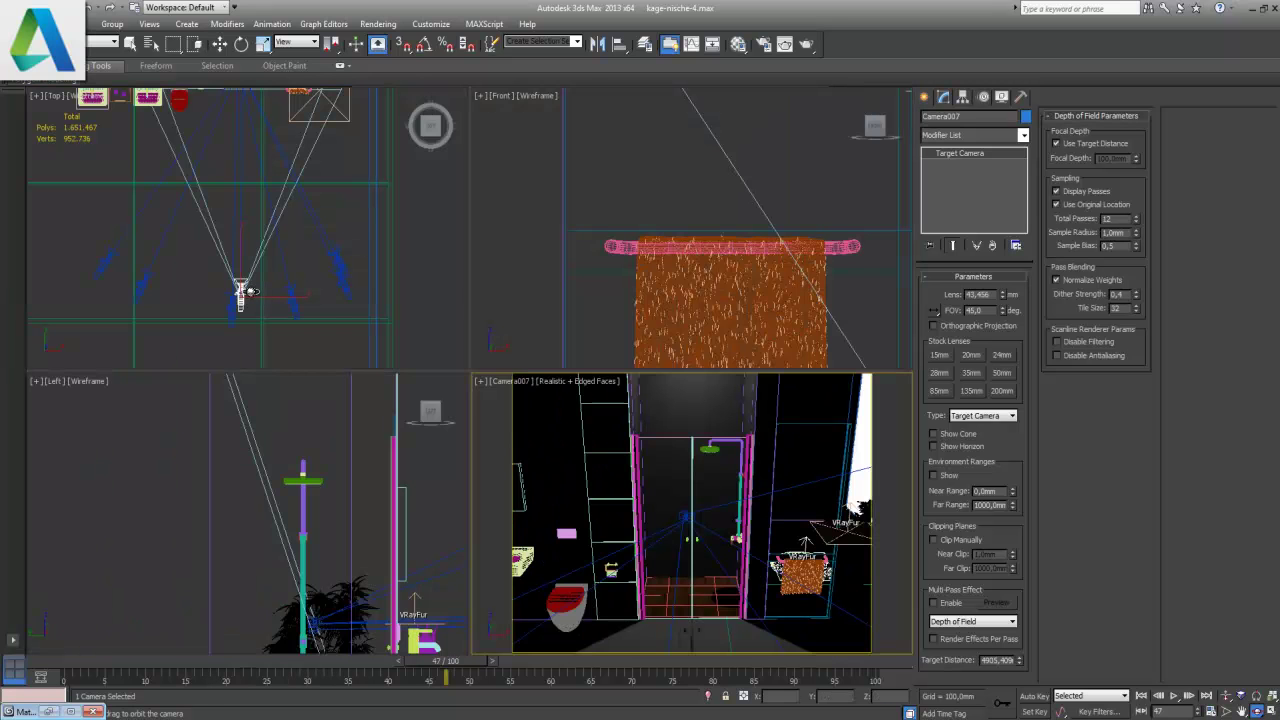
- Create Camera008 and orbit it to reveal the window and plant
{"action": "key", "text": "w"}
{"action": "left_click_drag", "start_coordinate": [248, 304], "coordinate": [240, 292], "text": "shift"}
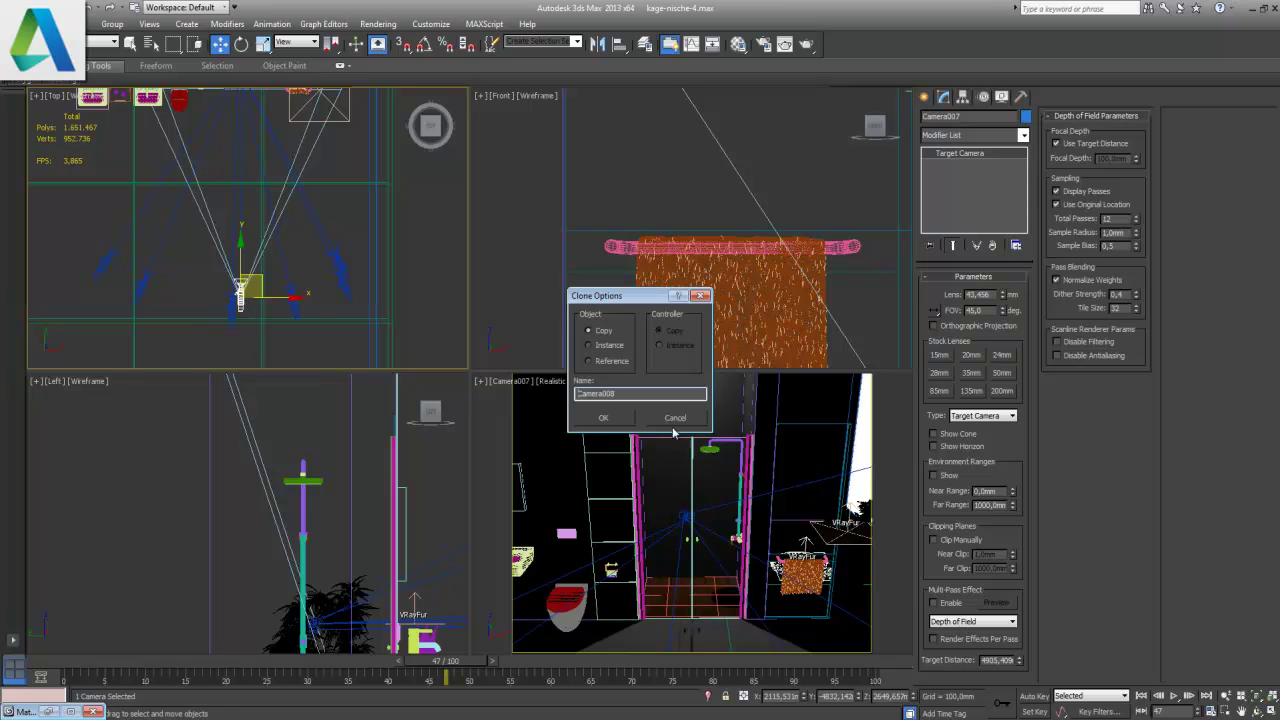
{"action": "left_click", "coordinate": [606, 418]}
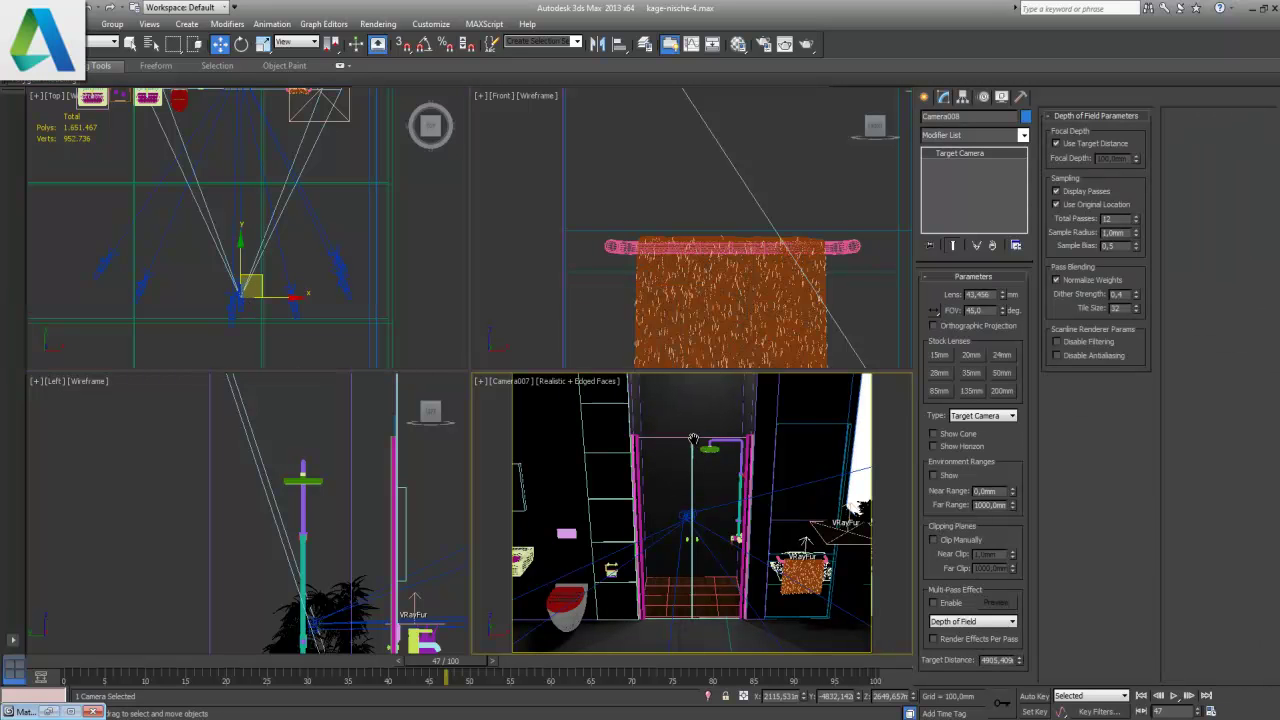
{"action": "key", "text": "alt+w"}
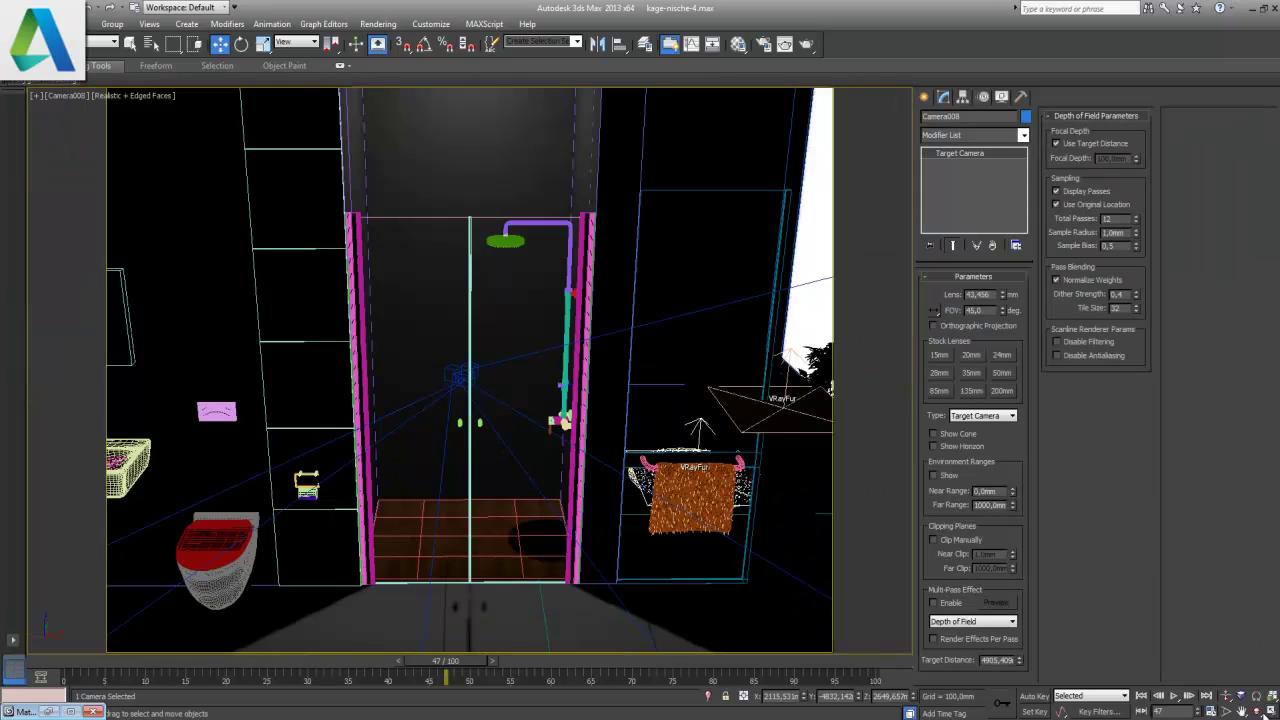
{"action": "left_click_drag", "start_coordinate": [483, 564], "coordinate": [516, 566]}
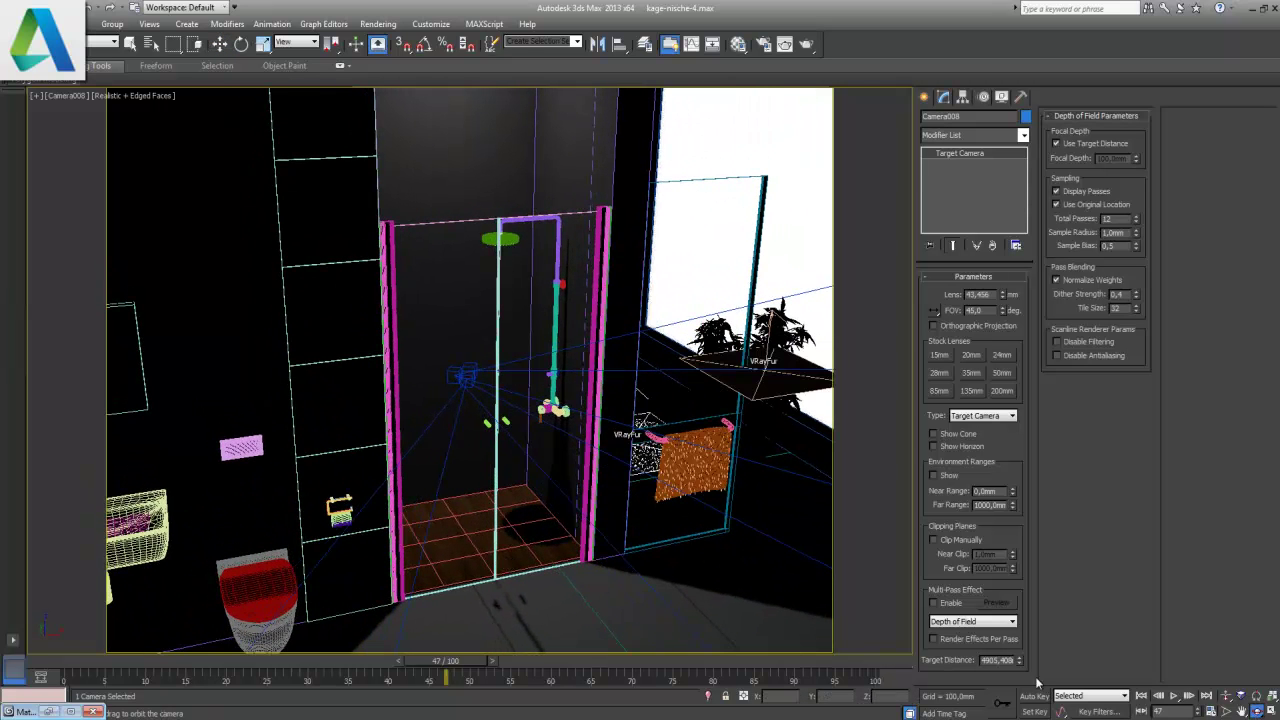
{"action": "left_click", "coordinate": [1266, 711]}
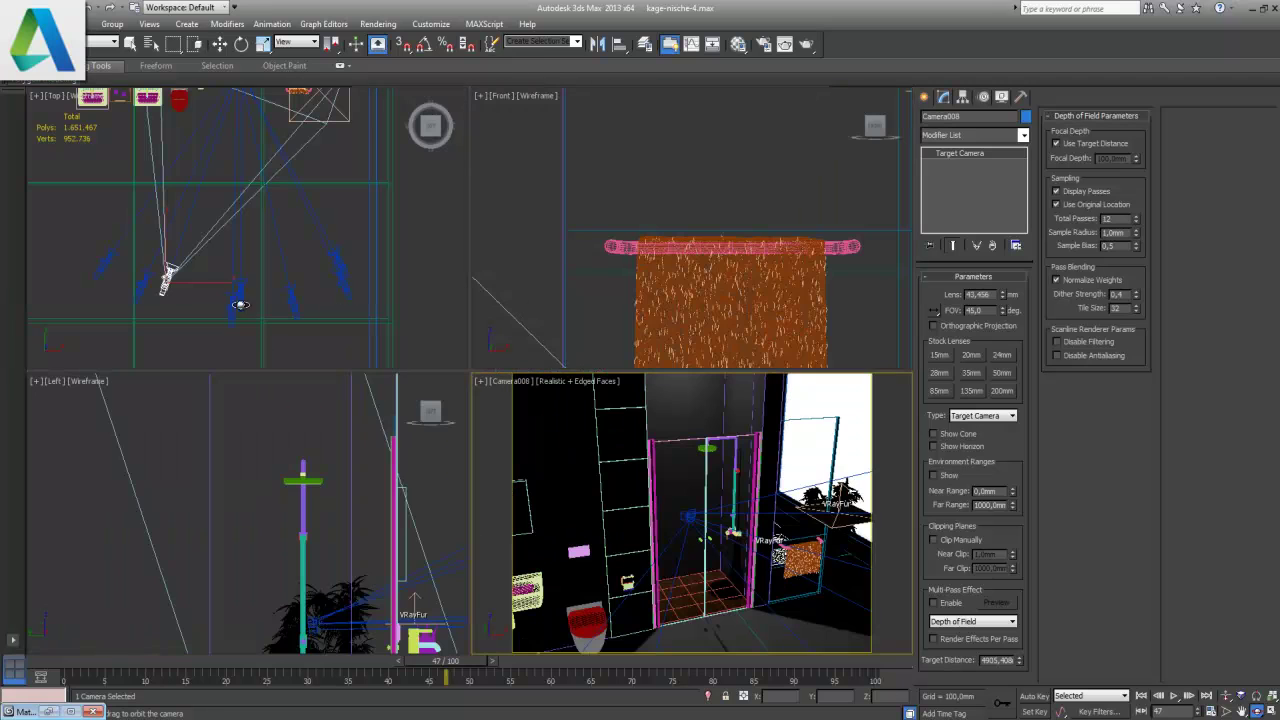
{"action": "left_click", "coordinate": [170, 272]}
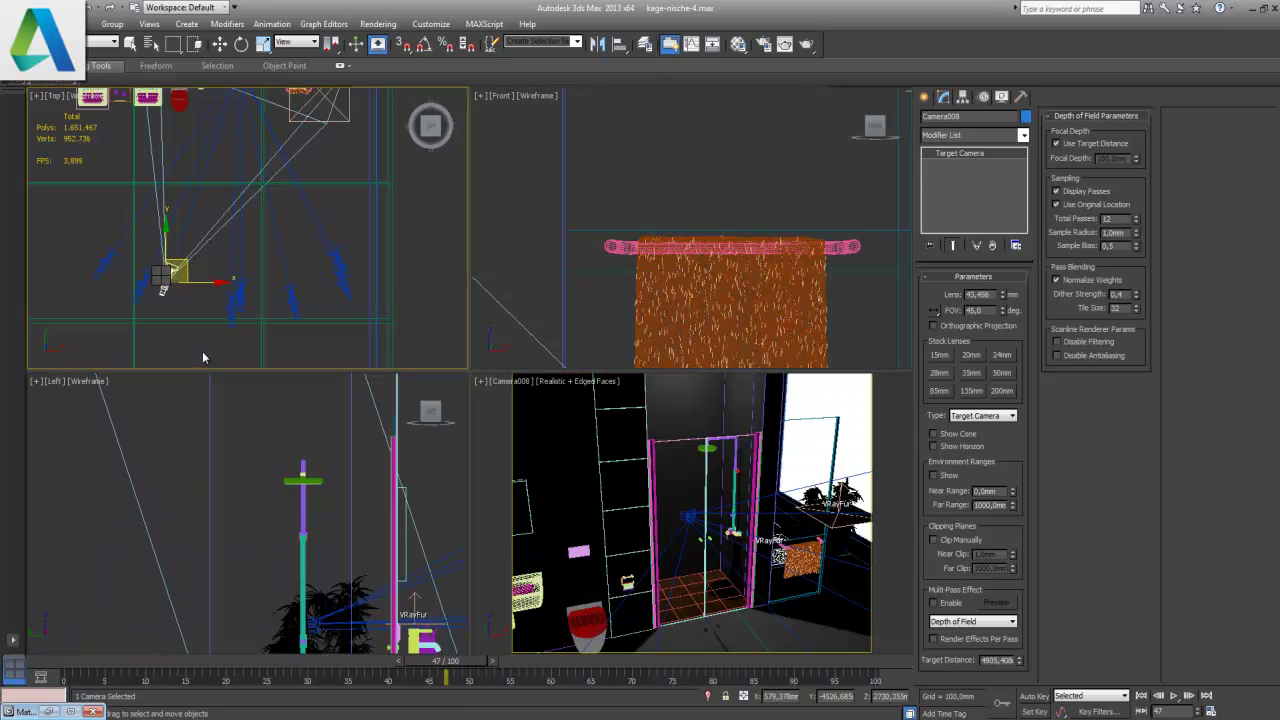
- Create Camera009 and orbit it to a steeper angle on the shower, sink and toilet
{"action": "key", "text": "w"}
{"action": "key", "text": "ctrl+v"}
{"action": "left_click", "coordinate": [604, 418]}
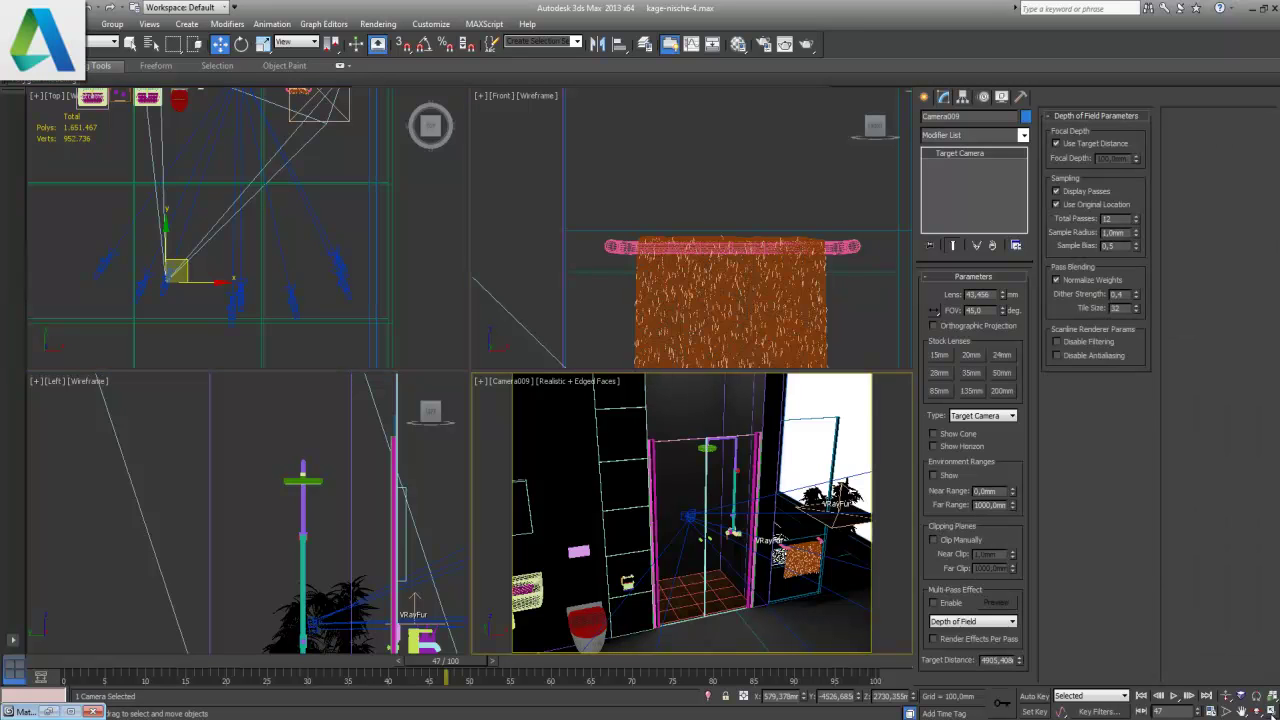
{"action": "left_click", "coordinate": [1270, 712]}
{"action": "left_click", "coordinate": [1256, 711]}
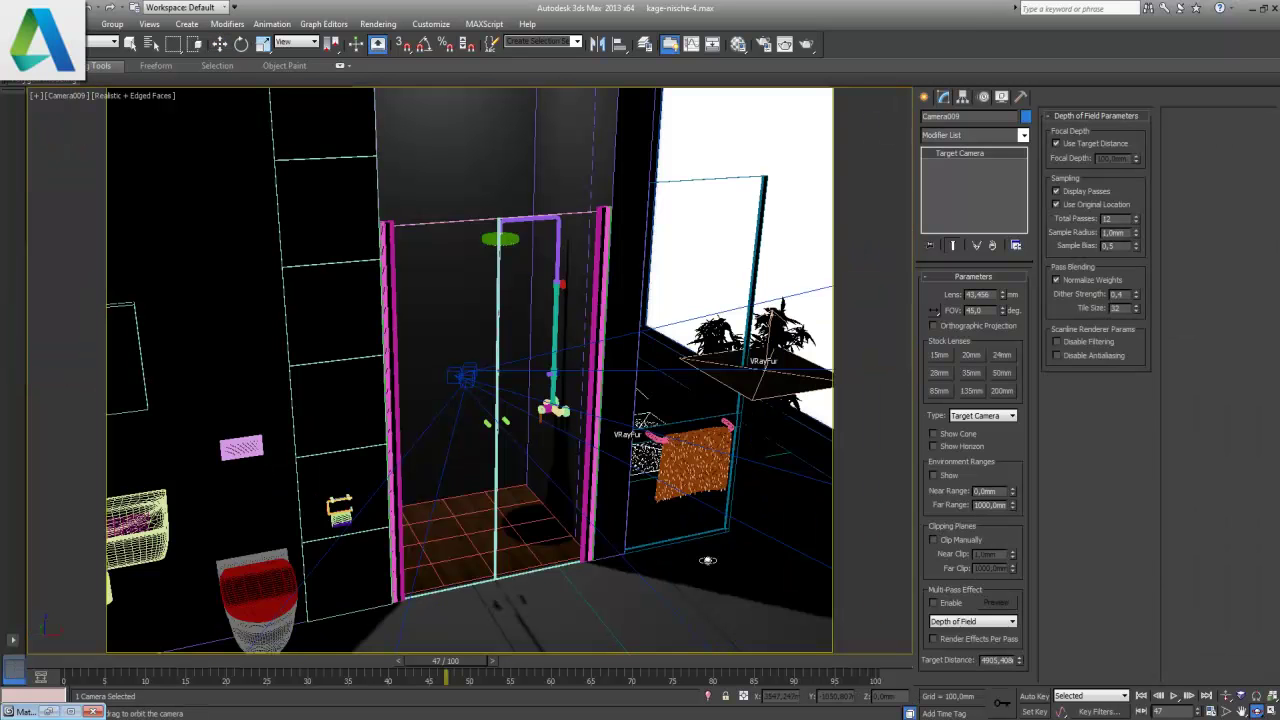
{"action": "mouse_move", "coordinate": [491, 528]}
{"action": "left_mouse_down"}
{"action": "mouse_move", "coordinate": [498, 548]}
{"action": "mouse_move", "coordinate": [528, 552]}
{"action": "left_mouse_up"}
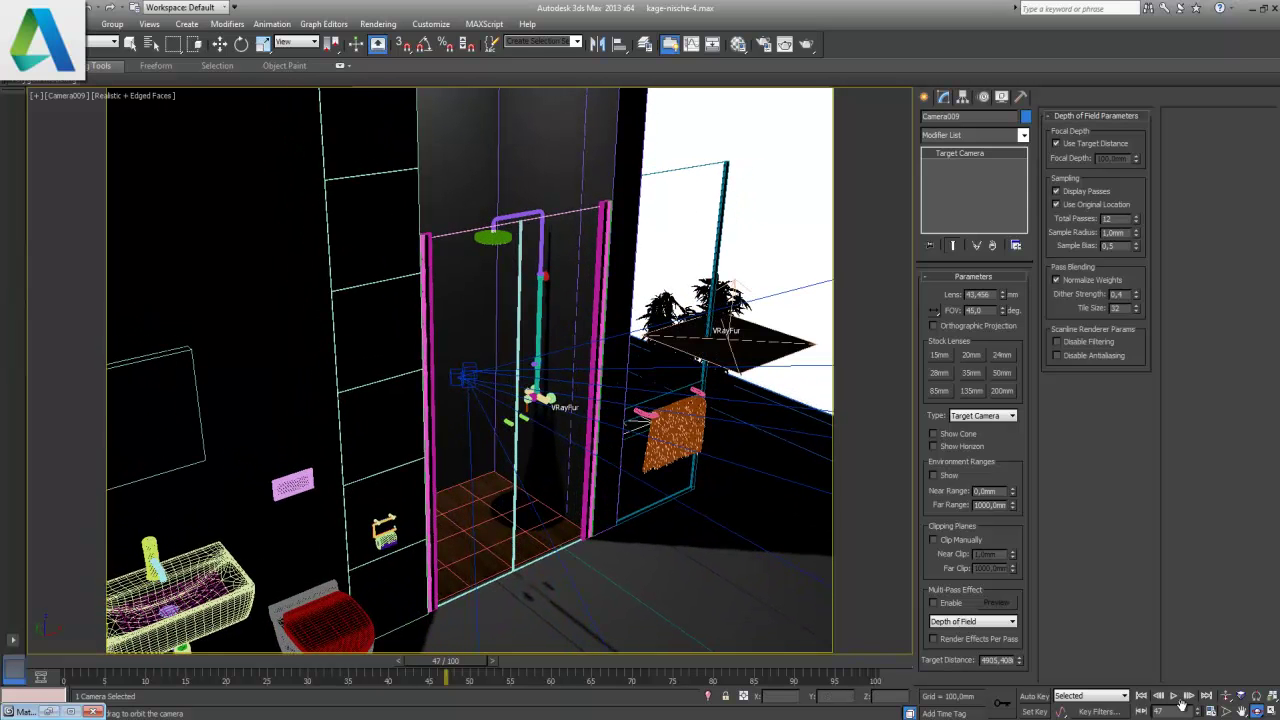
{"action": "left_click", "coordinate": [1258, 711]}
{"action": "left_click", "coordinate": [110, 248]}
- Create Camera010 and dolly and orbit it close into the shower
{"action": "key", "text": "w"}
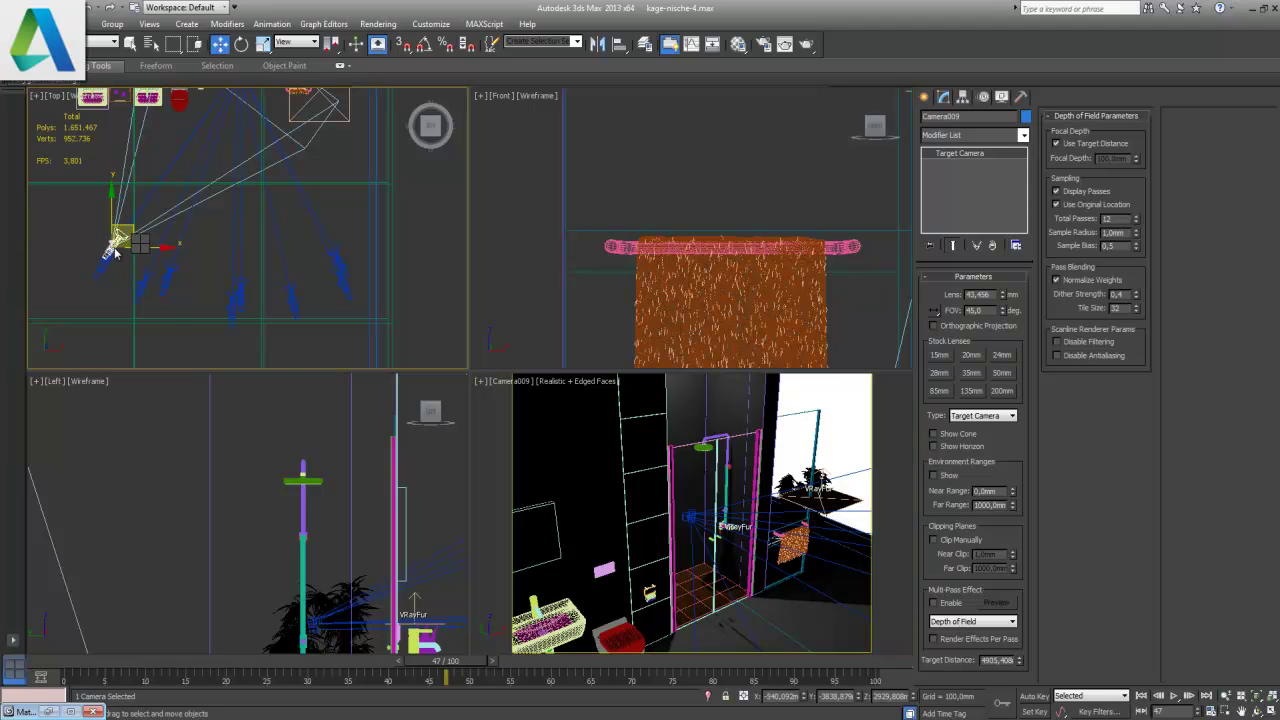
{"action": "key", "text": "ctrl+v"}
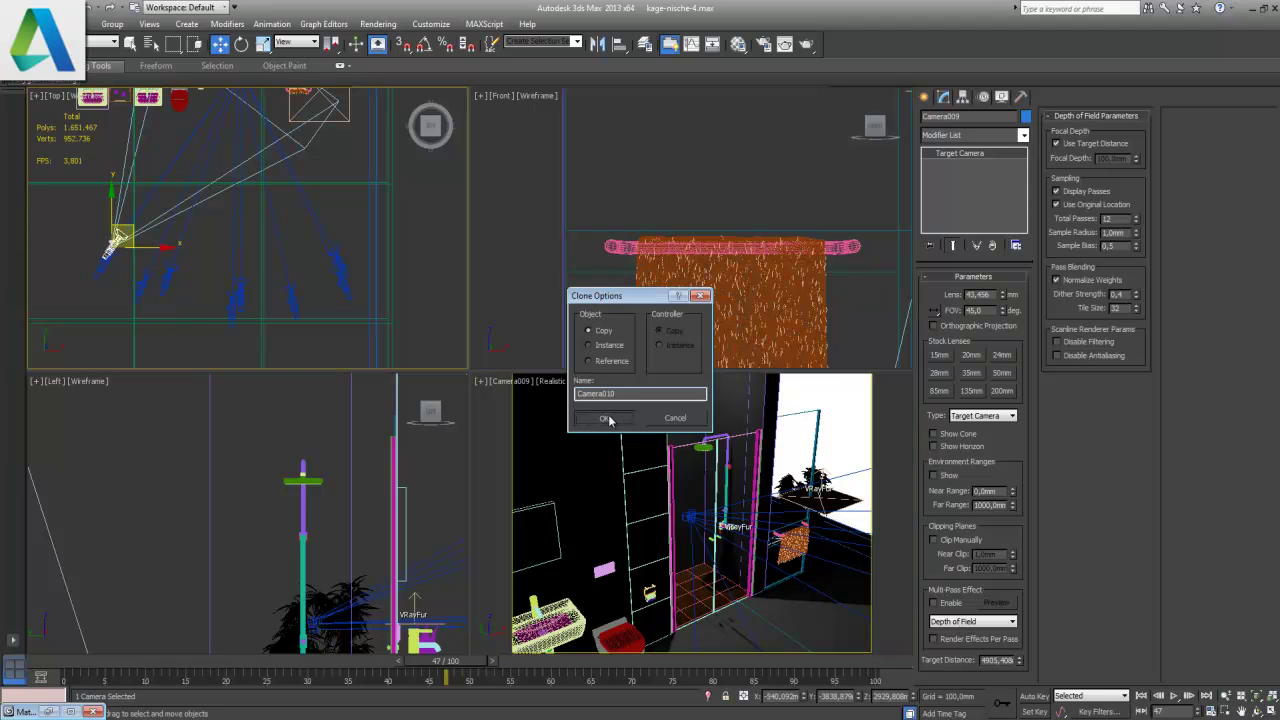
{"action": "left_click", "coordinate": [604, 418]}
{"action": "key", "text": "c"}
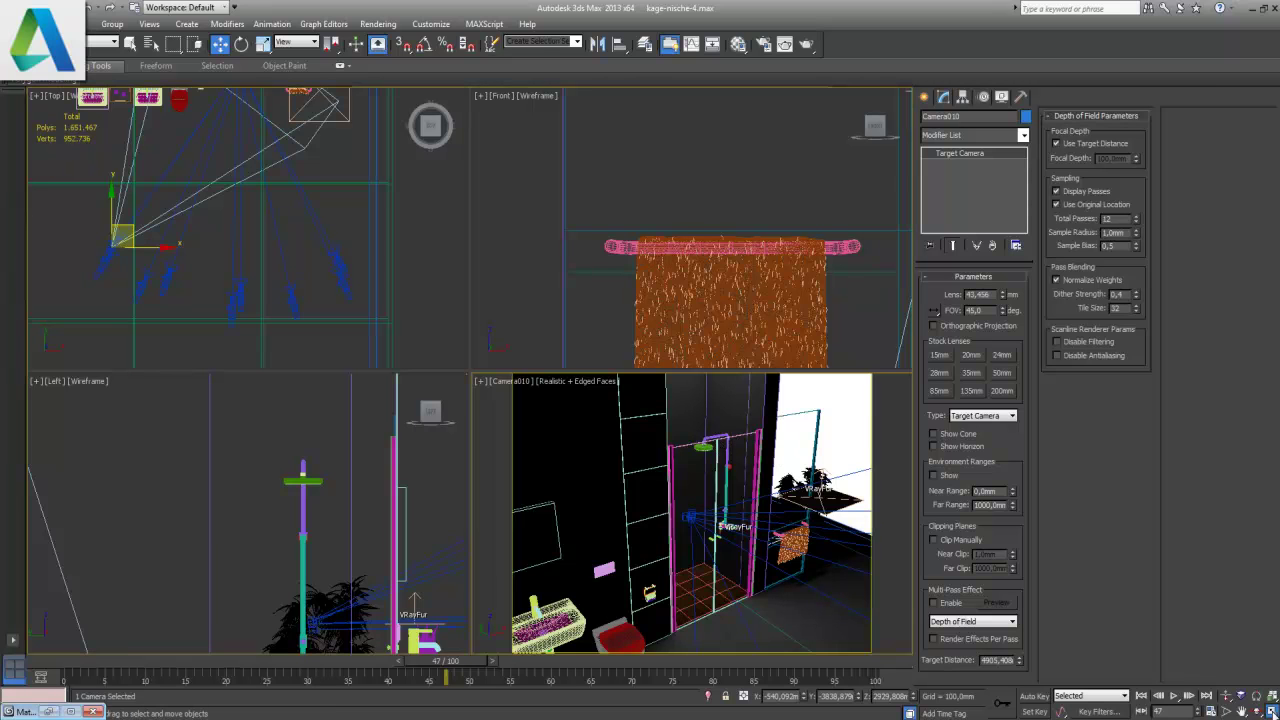
{"action": "left_click", "coordinate": [1271, 710]}
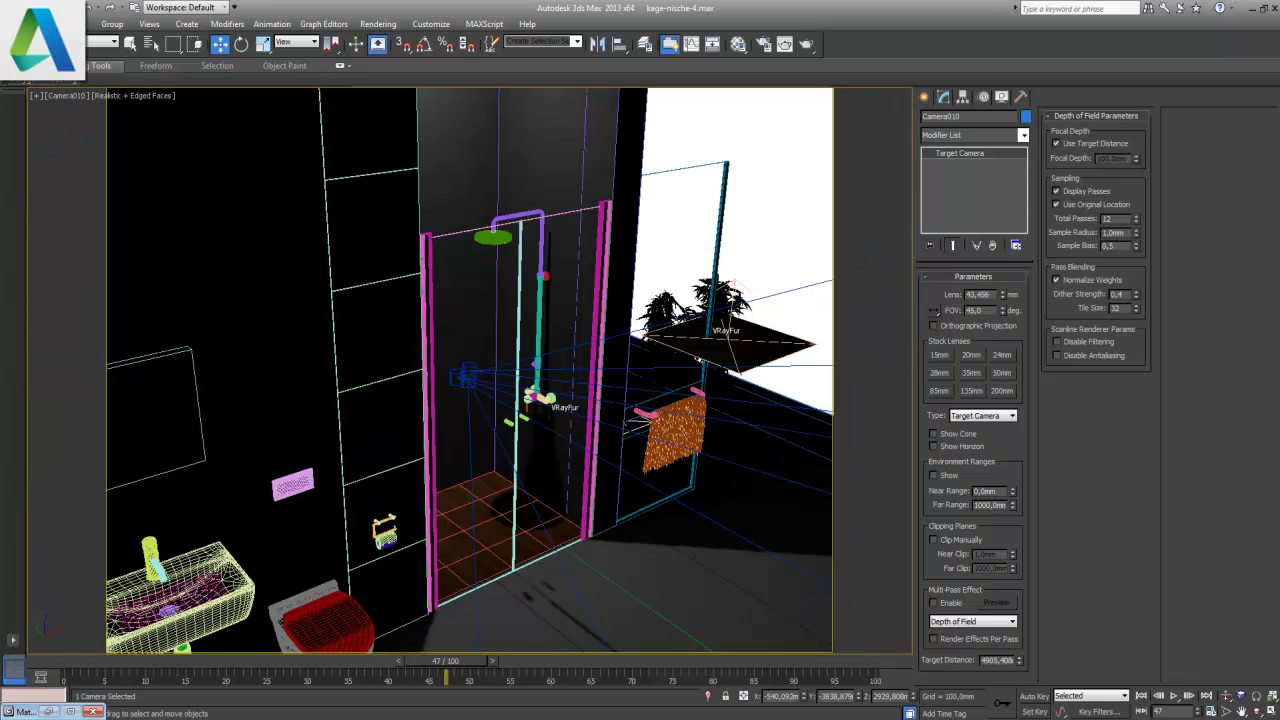
{"action": "left_click", "coordinate": [1226, 697]}
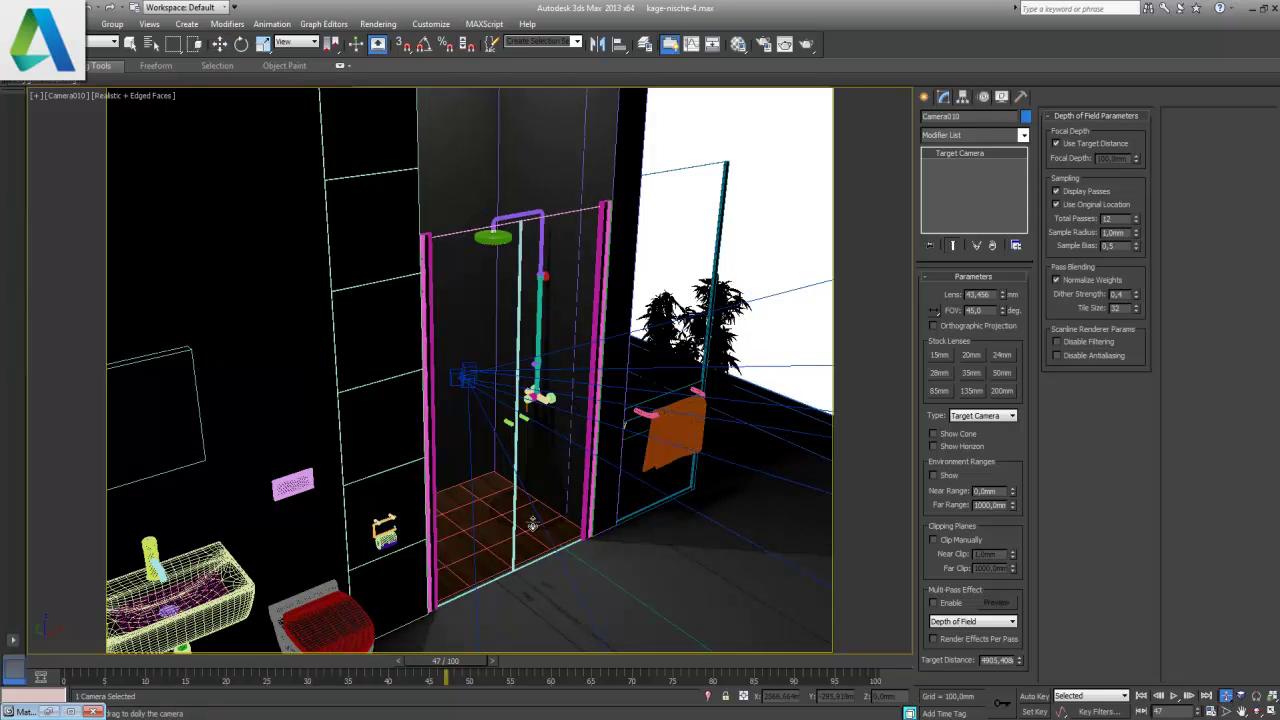
{"action": "left_click_drag", "start_coordinate": [533, 524], "coordinate": [540, 516]}
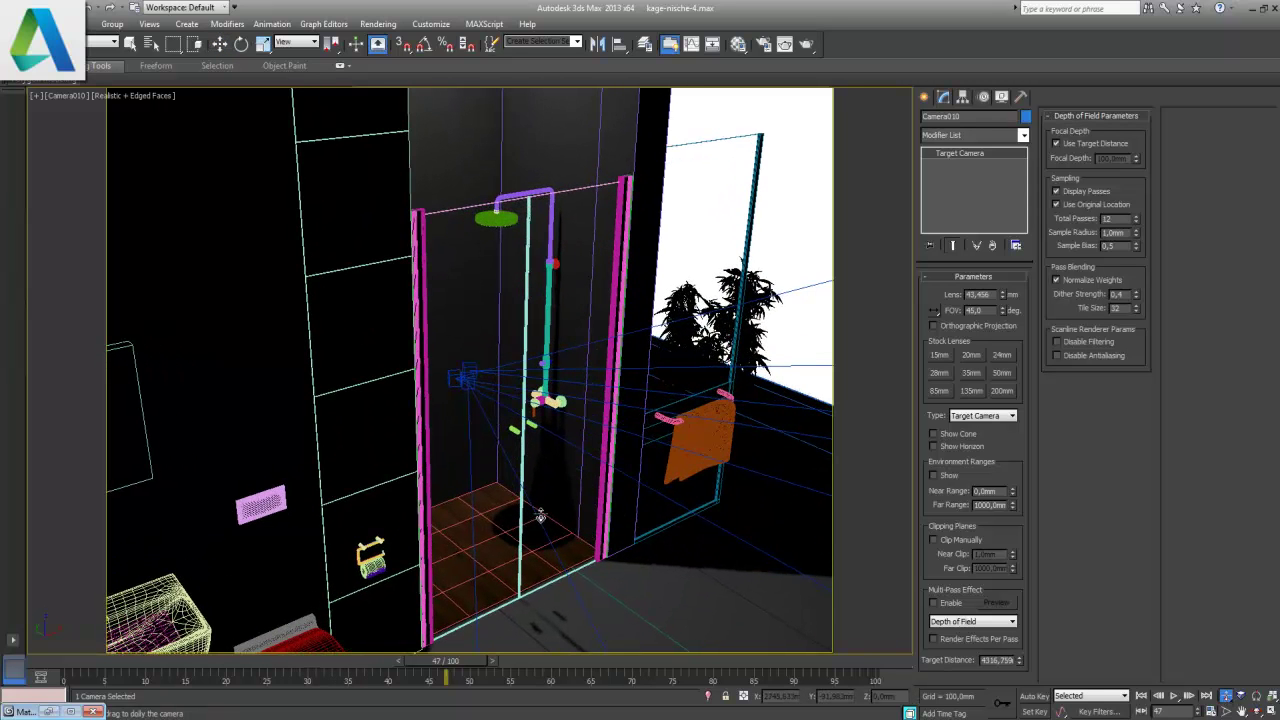
{"action": "left_click", "coordinate": [1257, 711]}
{"action": "left_click_drag", "start_coordinate": [617, 464], "coordinate": [617, 474]}
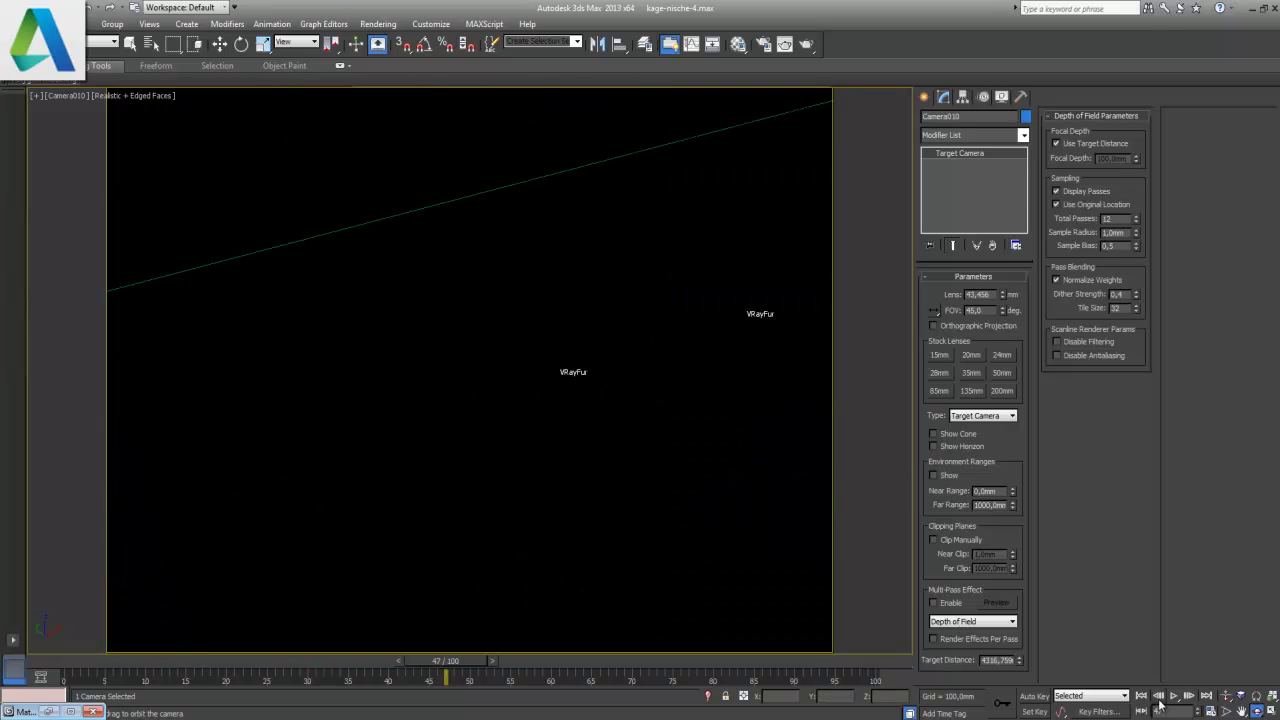
{"action": "left_click", "coordinate": [1225, 696]}
{"action": "left_click_drag", "start_coordinate": [651, 573], "coordinate": [659, 563]}
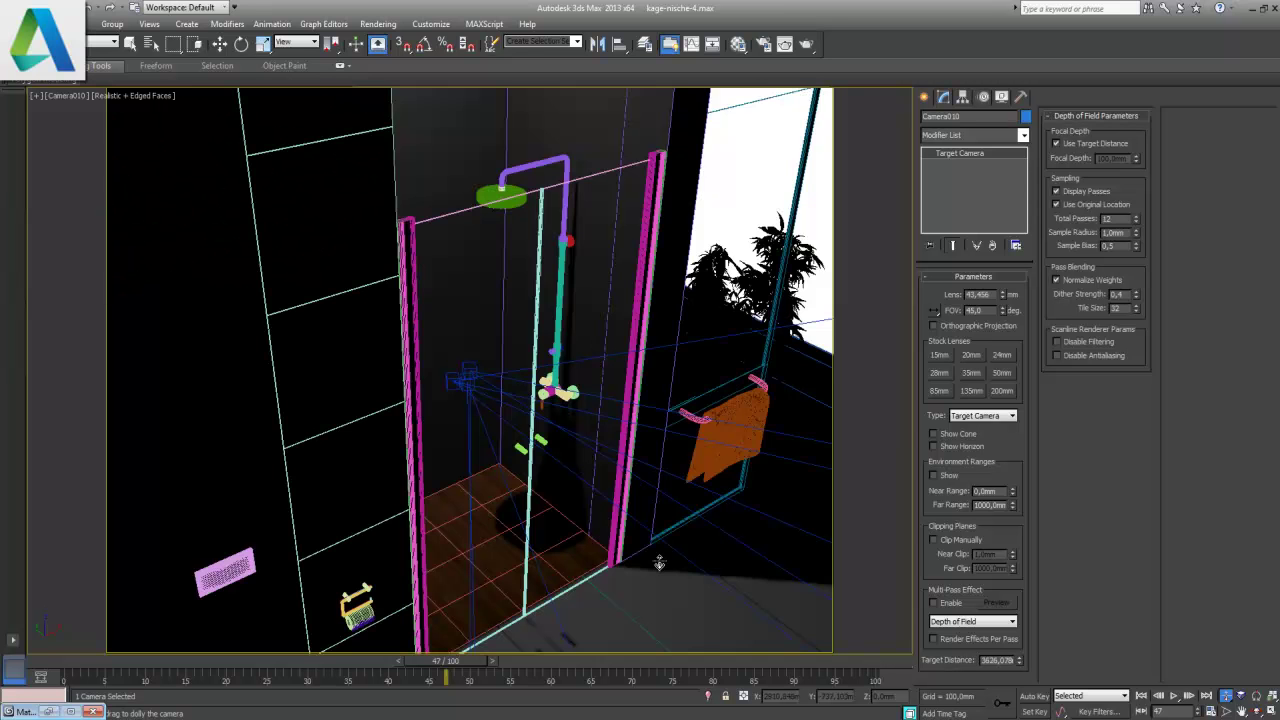
{"action": "left_click_drag", "start_coordinate": [659, 563], "coordinate": [643, 550]}
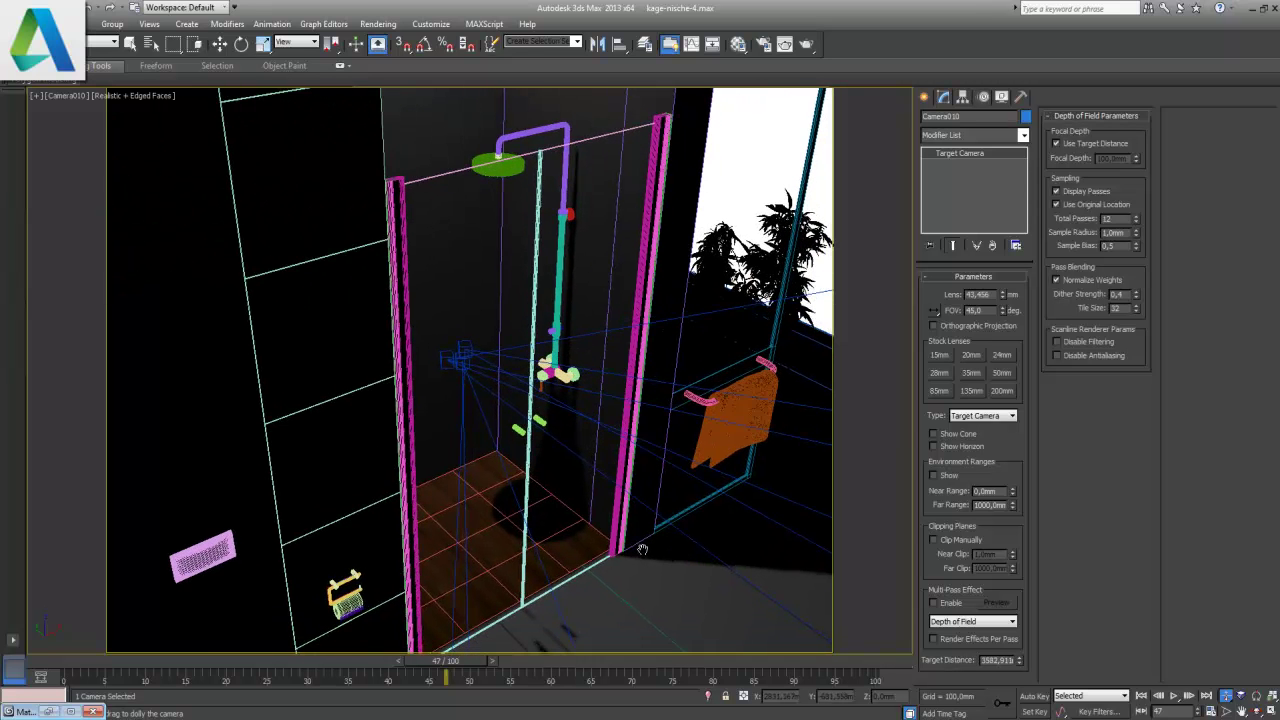
- Apply the 35mm stock lens, then widen Camera010's perspective to a 24,633 mm lens
{"action": "left_click", "coordinate": [971, 373]}
{"action": "mouse_move", "coordinate": [589, 541]}
{"action": "left_mouse_down"}
{"action": "mouse_move", "coordinate": [595, 519]}
{"action": "mouse_move", "coordinate": [549, 538]}
{"action": "left_mouse_up"}
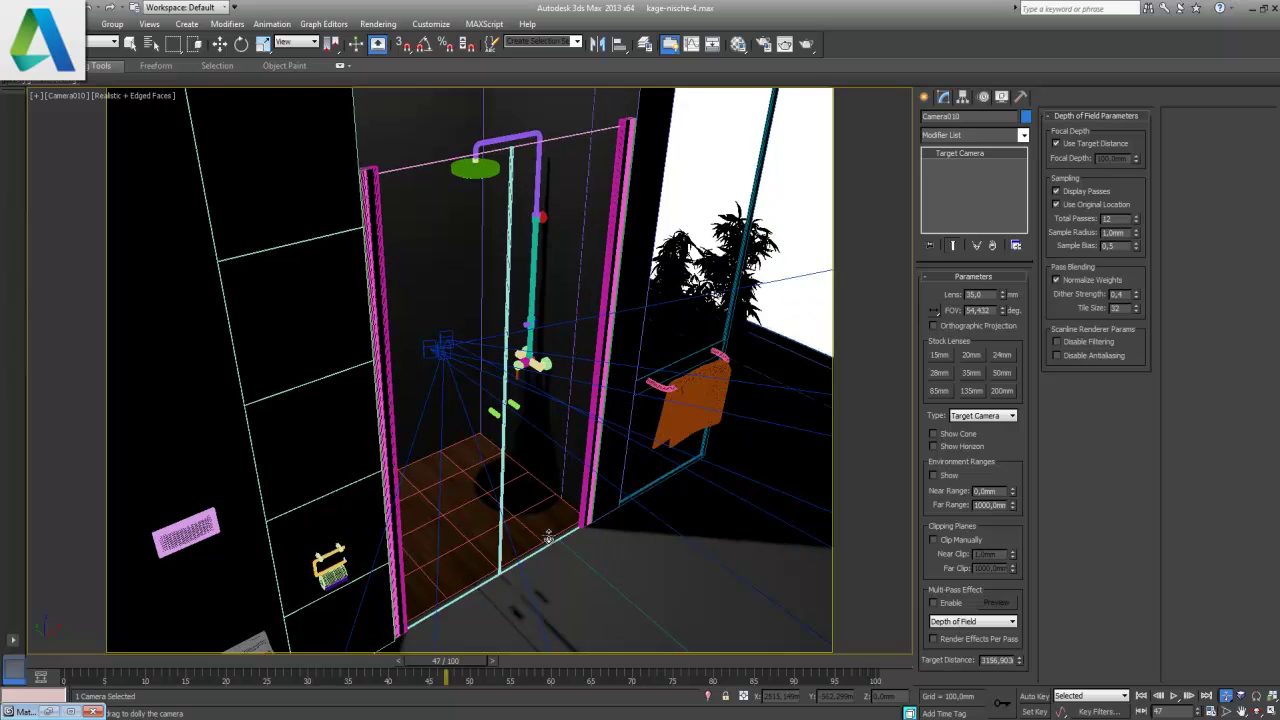
{"action": "left_click", "coordinate": [1242, 695]}
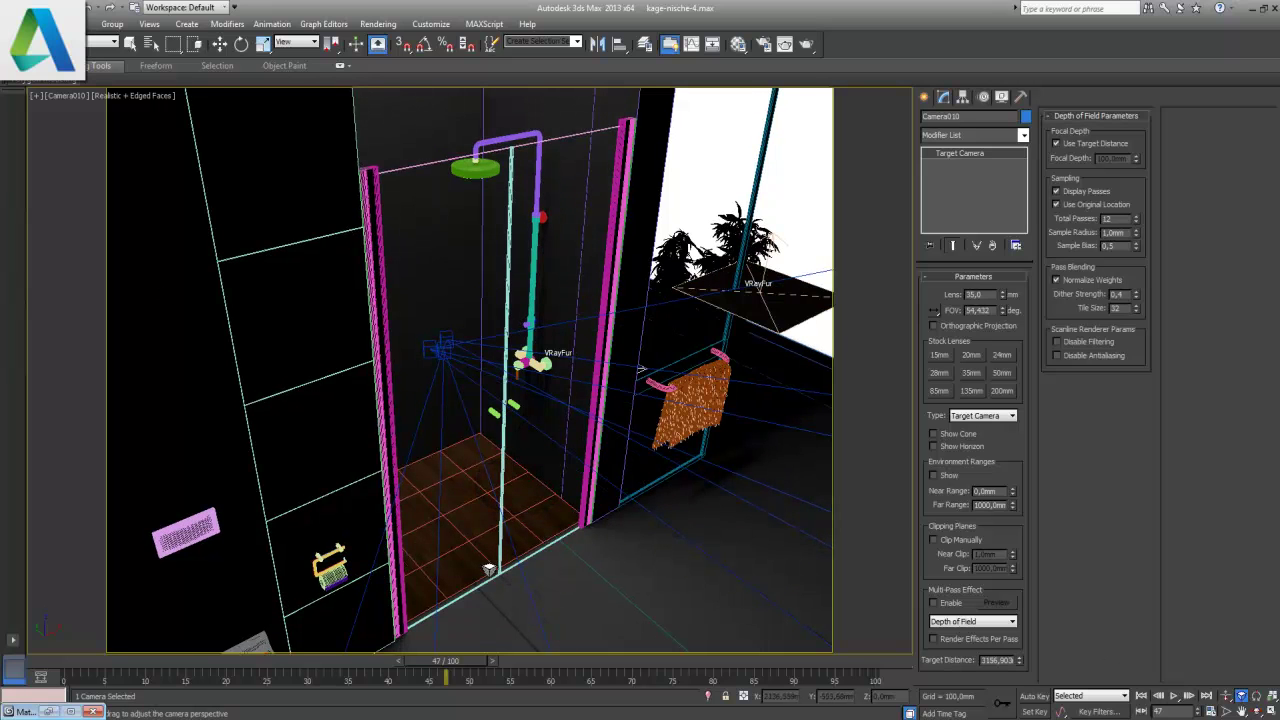
{"action": "left_click_drag", "start_coordinate": [490, 563], "coordinate": [486, 576]}
{"action": "left_click_drag", "start_coordinate": [489, 396], "coordinate": [489, 430]}
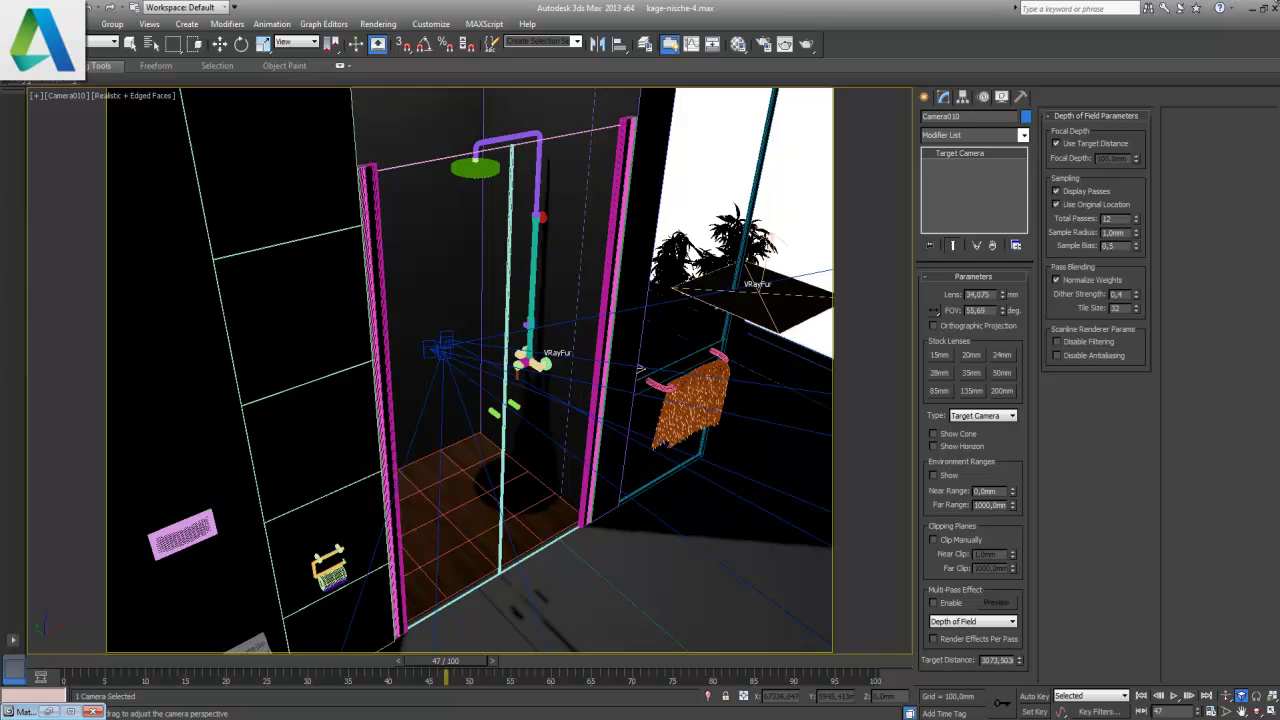
{"action": "mouse_move", "coordinate": [409, 360]}
{"action": "left_mouse_down"}
{"action": "mouse_move", "coordinate": [557, 512]}
{"action": "mouse_move", "coordinate": [500, 222]}
{"action": "mouse_move", "coordinate": [528, 533]}
{"action": "mouse_move", "coordinate": [535, 366]}
{"action": "left_mouse_up"}
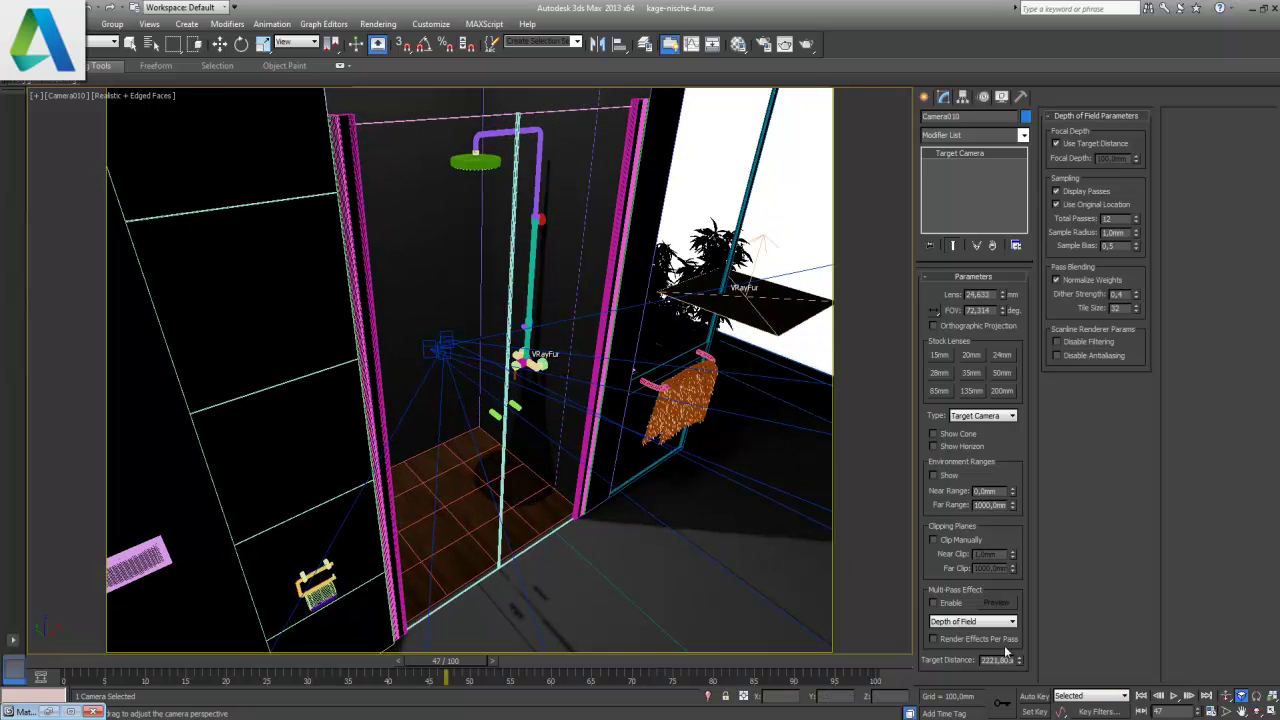
{"action": "key", "text": "w"}
{"action": "left_click", "coordinate": [1230, 698]}
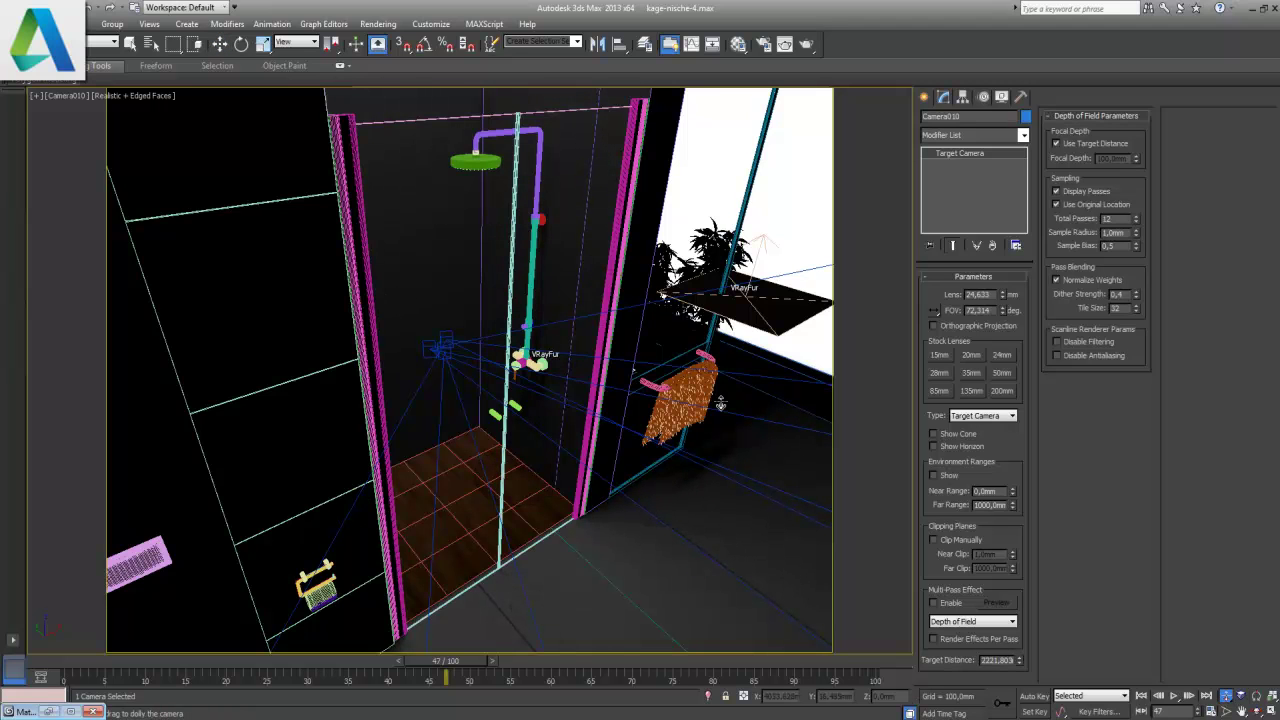
{"action": "key", "text": "alt+w"}
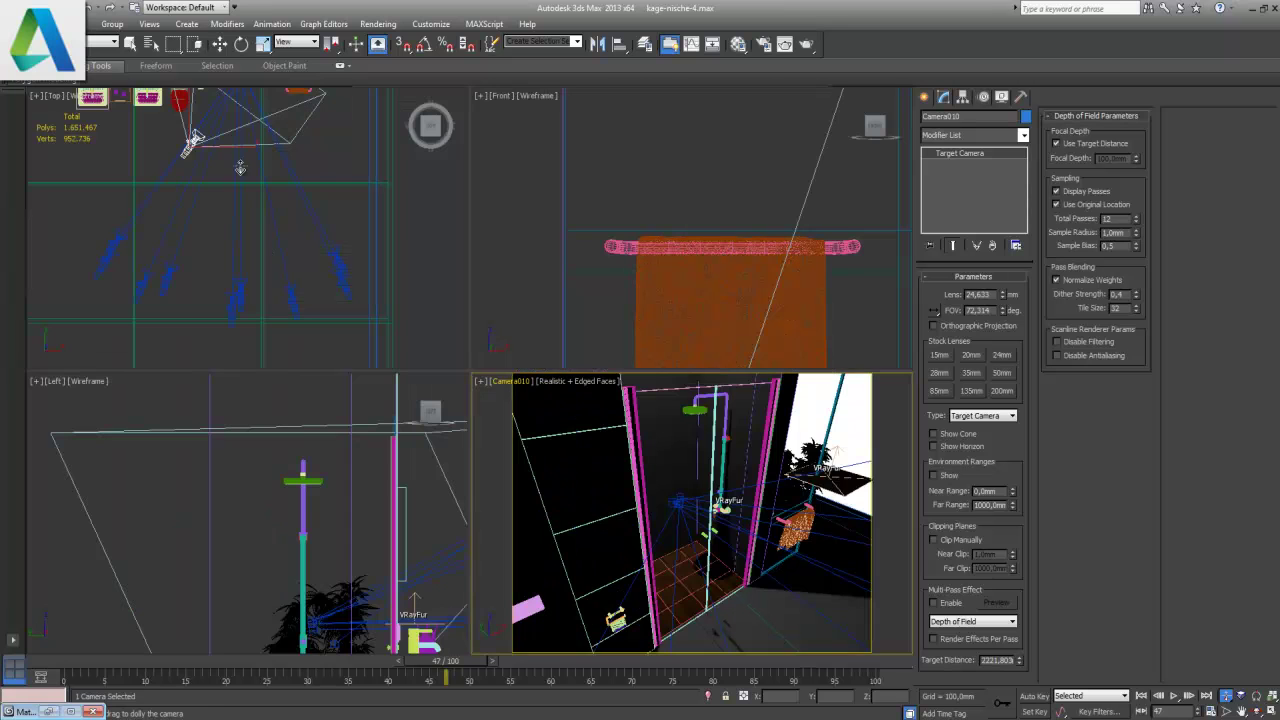
- Copy the camera as Camera011 and aim it low at the shower front, pulled back slightly
{"action": "right_click", "coordinate": [191, 140]}
{"action": "key", "text": "ctrl+v"}
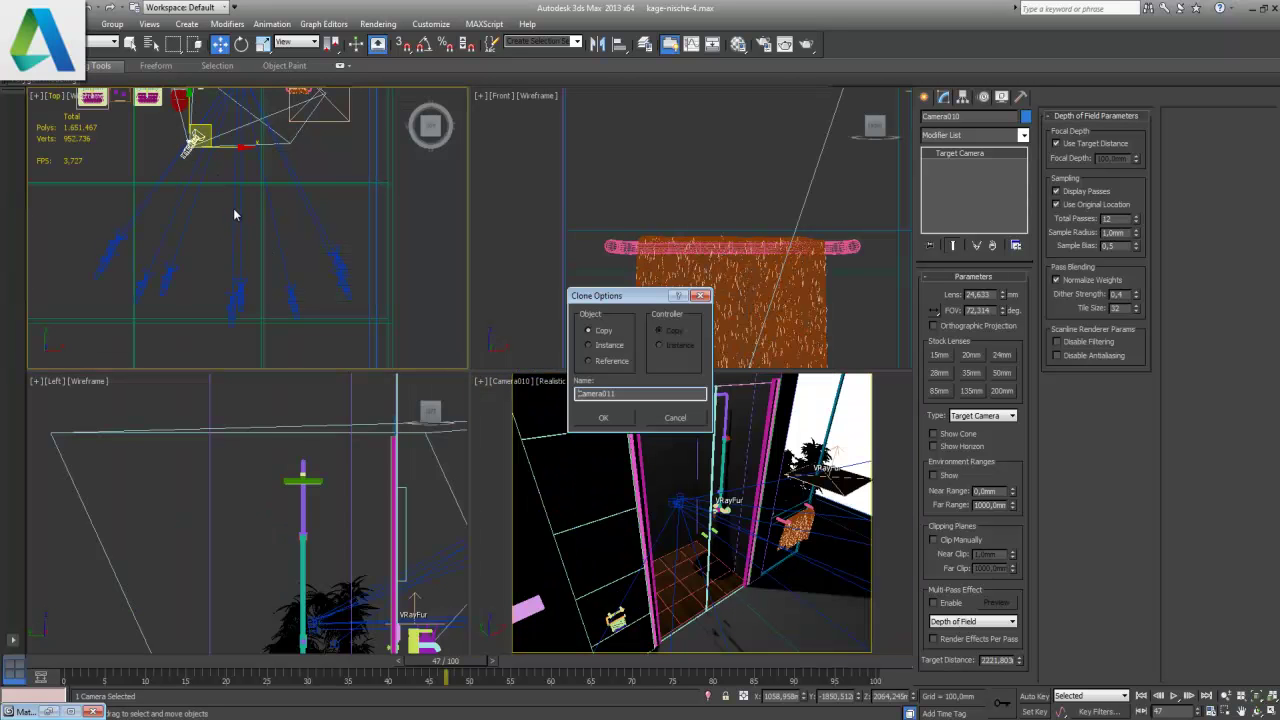
{"action": "left_click", "coordinate": [619, 424]}
{"action": "right_click", "coordinate": [647, 439]}
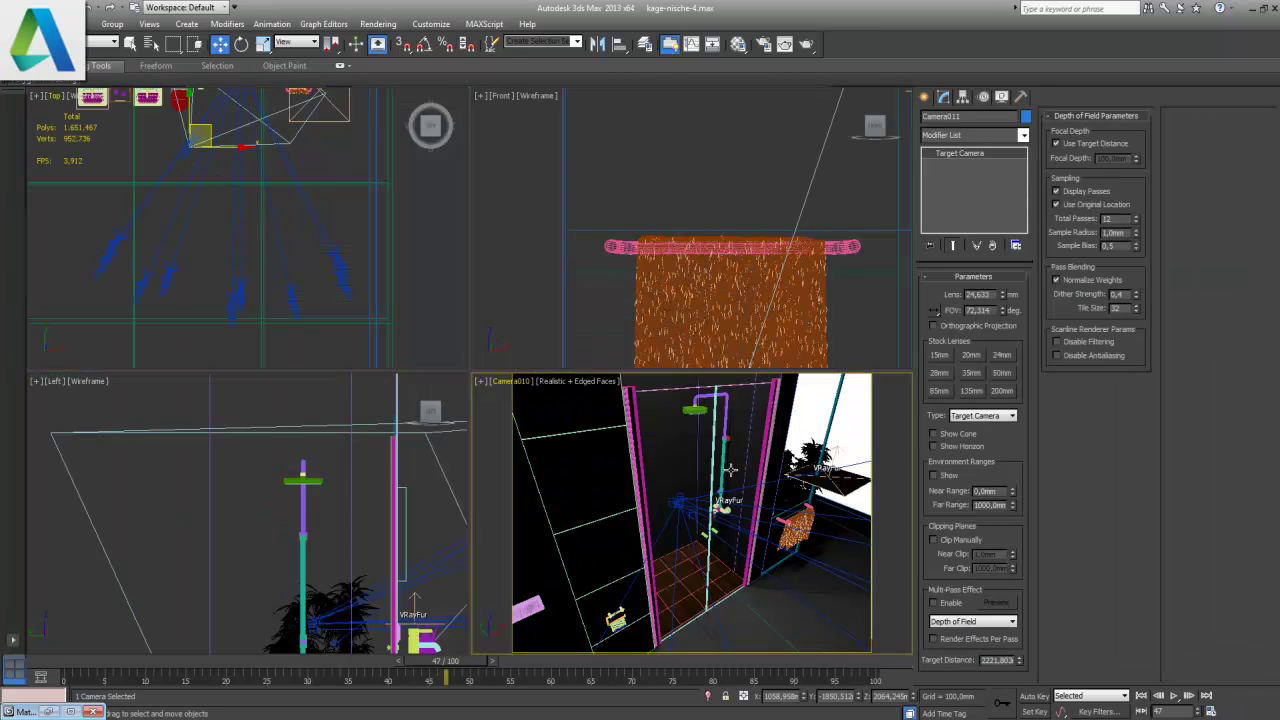
{"action": "key", "text": "c"}
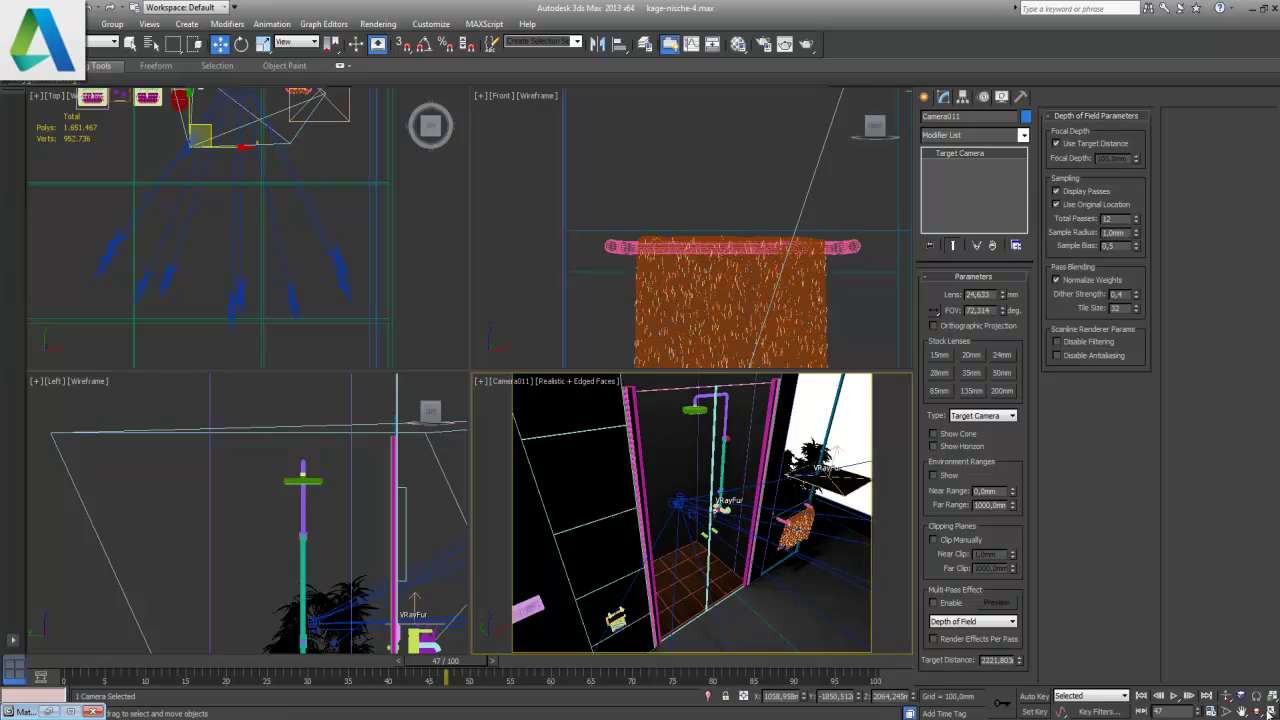
{"action": "key", "text": "alt+w"}
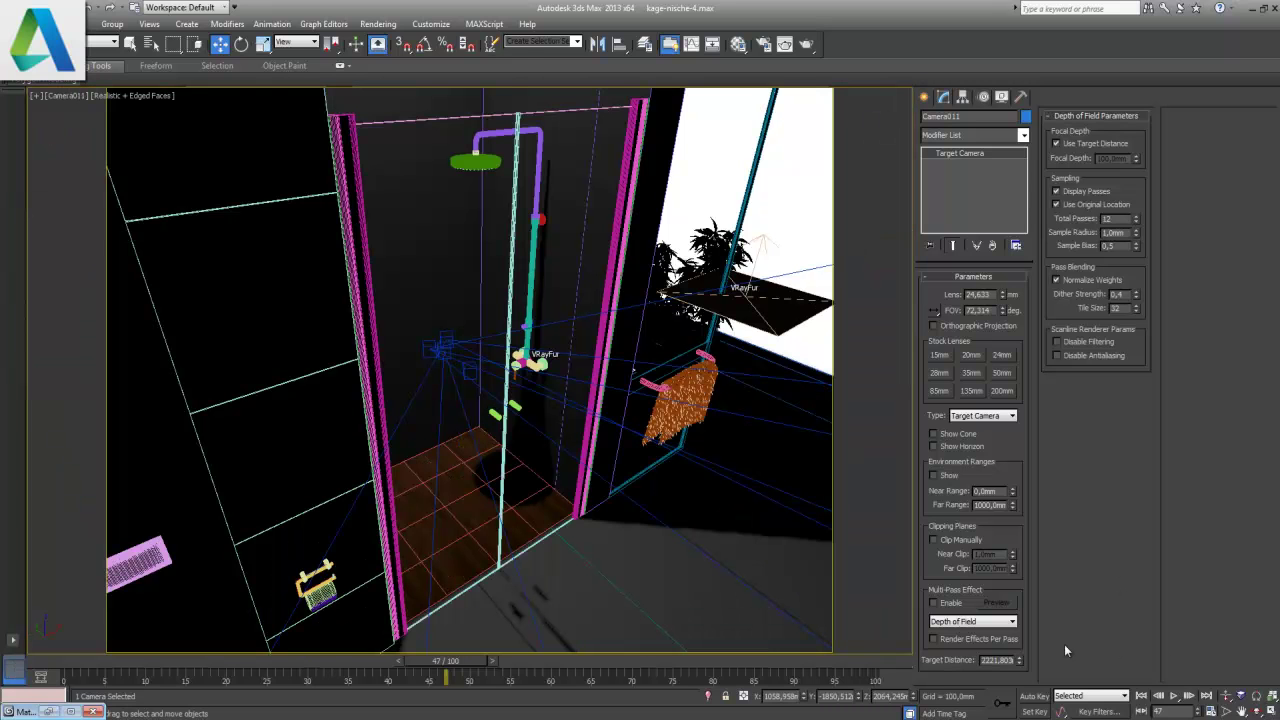
{"action": "left_click", "coordinate": [1256, 711]}
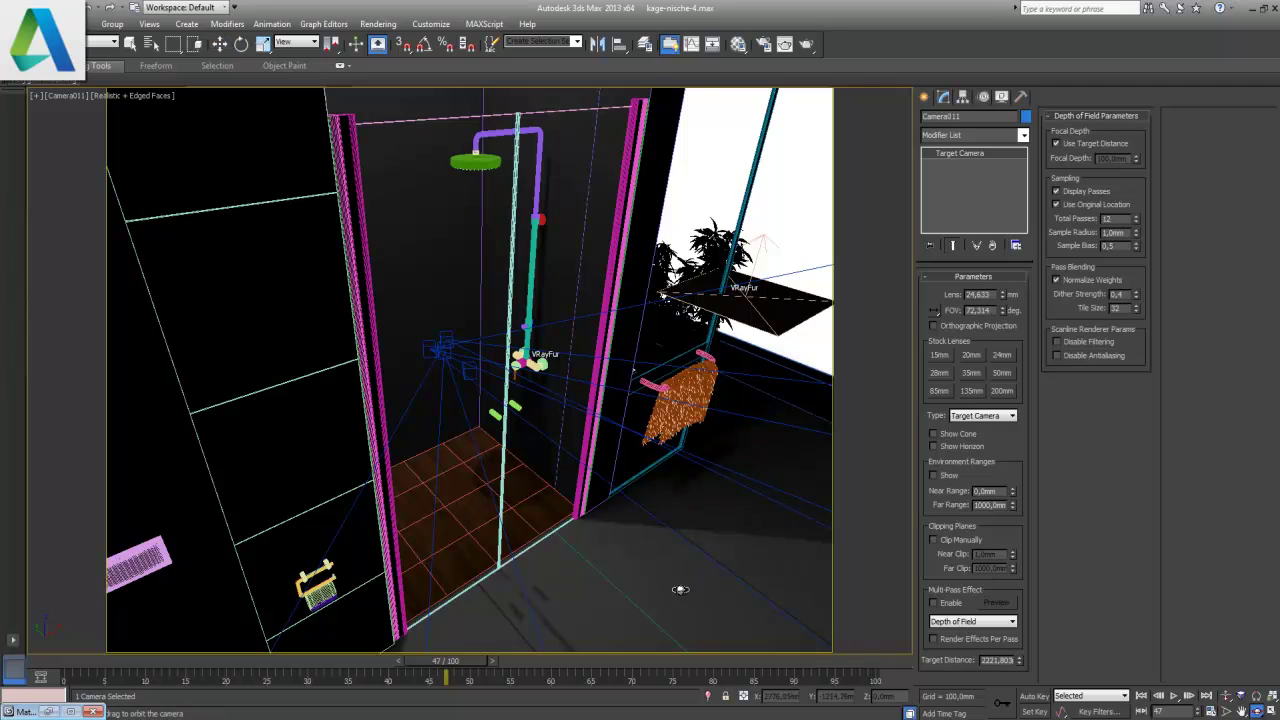
{"action": "mouse_move", "coordinate": [681, 593]}
{"action": "left_mouse_down"}
{"action": "mouse_move", "coordinate": [663, 514]}
{"action": "mouse_move", "coordinate": [608, 517]}
{"action": "mouse_move", "coordinate": [620, 503]}
{"action": "mouse_move", "coordinate": [624, 559]}
{"action": "mouse_move", "coordinate": [606, 531]}
{"action": "left_mouse_up"}
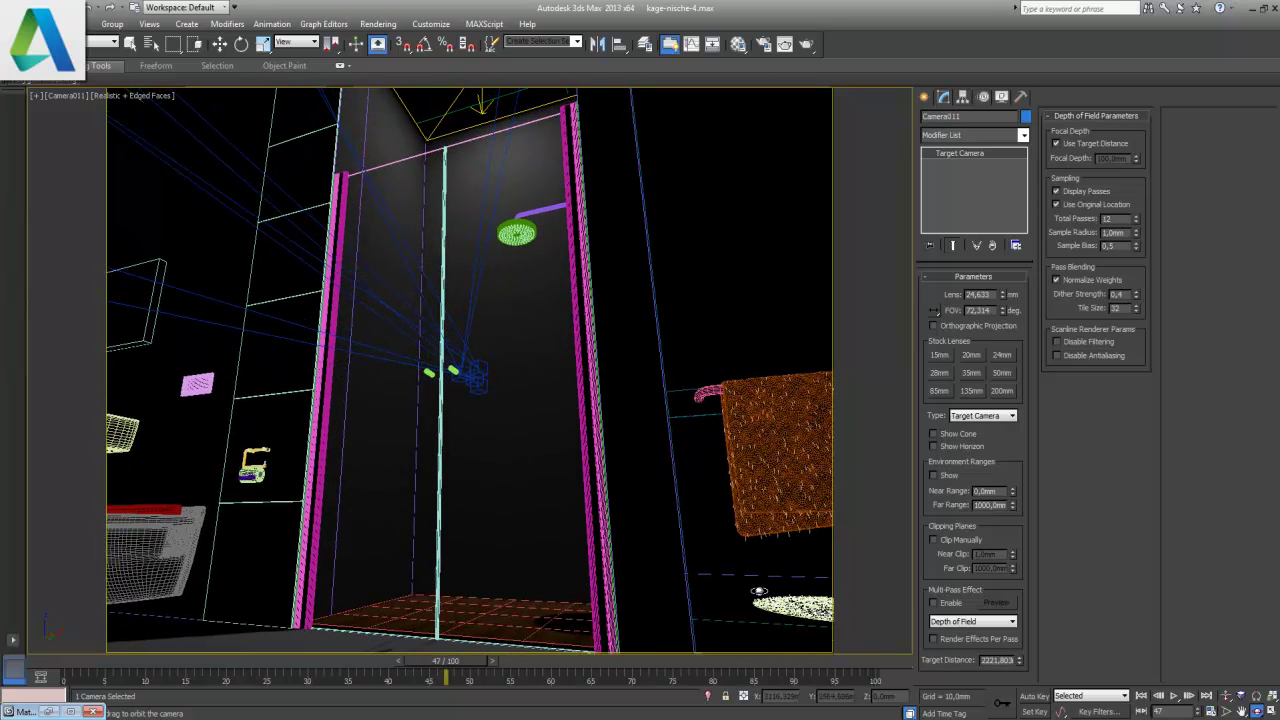
{"action": "left_click", "coordinate": [1226, 697]}
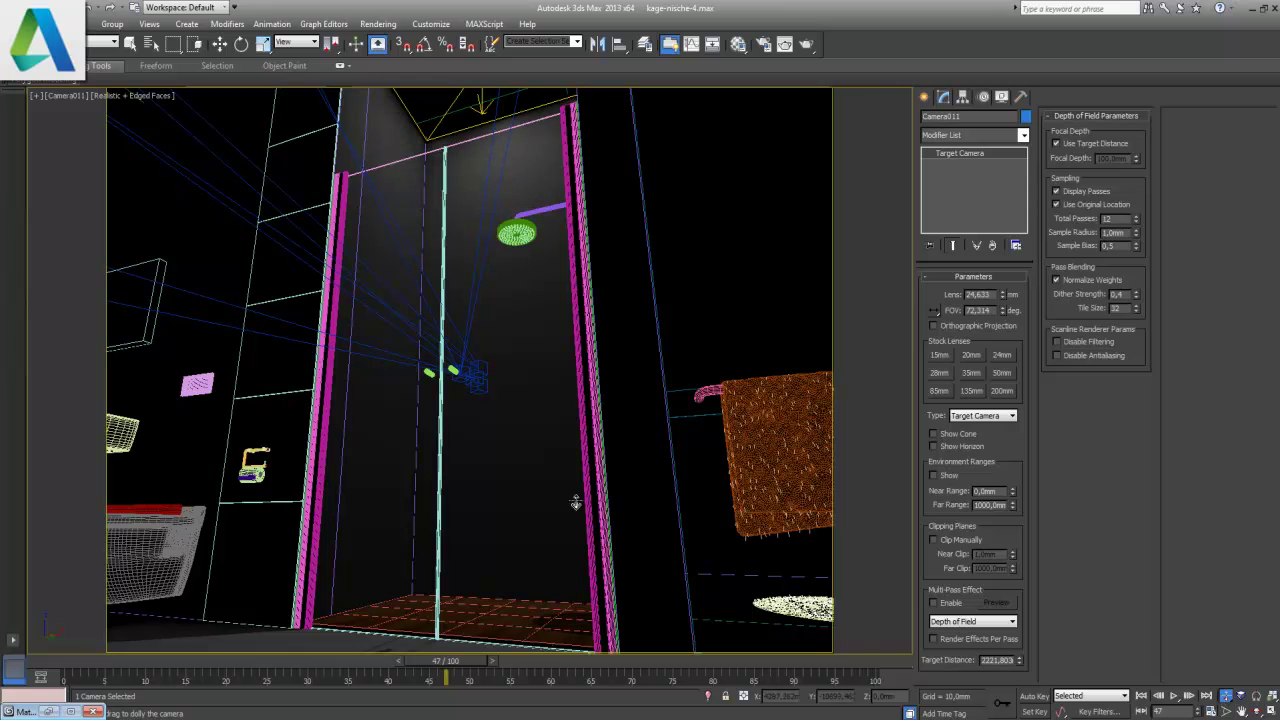
{"action": "mouse_move", "coordinate": [510, 440]}
{"action": "left_mouse_down"}
{"action": "mouse_move", "coordinate": [544, 527]}
{"action": "mouse_move", "coordinate": [563, 519]}
{"action": "left_mouse_up"}
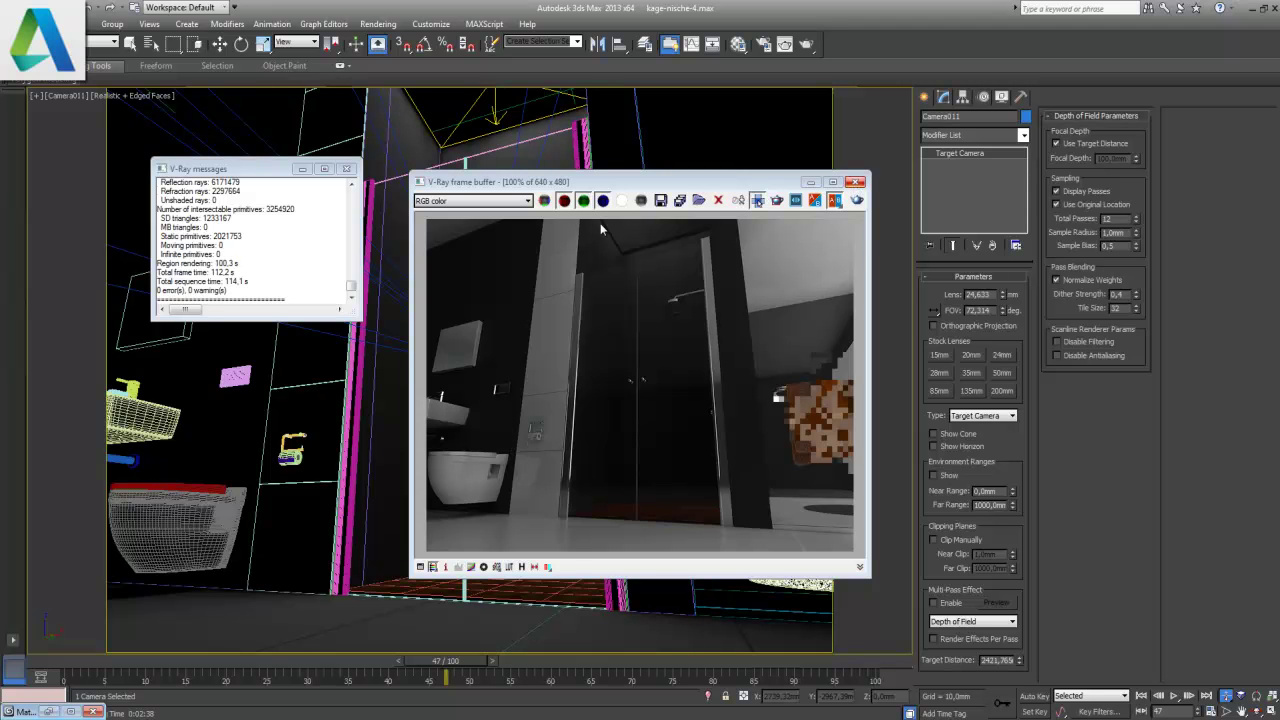
- Add a network-rendered View01 Batch Render entry using Camera001
{"action": "left_click", "coordinate": [478, 12]}
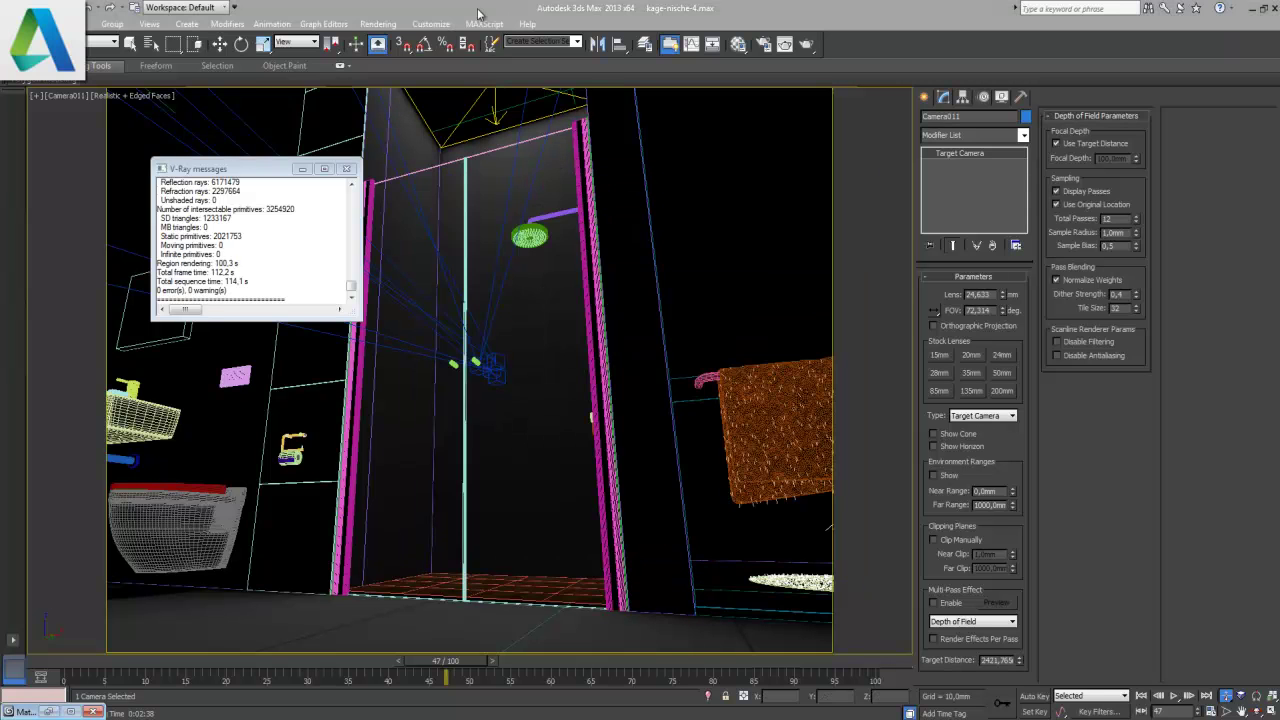
{"action": "left_click", "coordinate": [379, 24]}
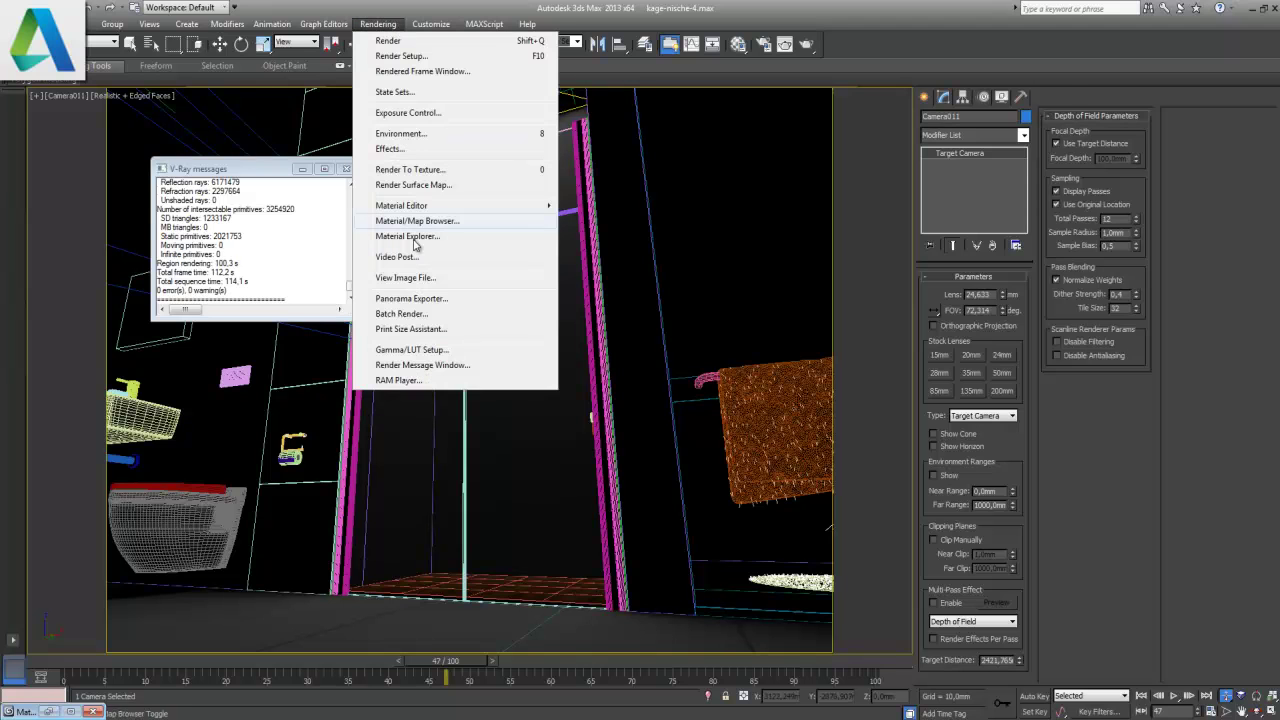
{"action": "left_click", "coordinate": [400, 314]}
{"action": "left_click", "coordinate": [832, 128]}
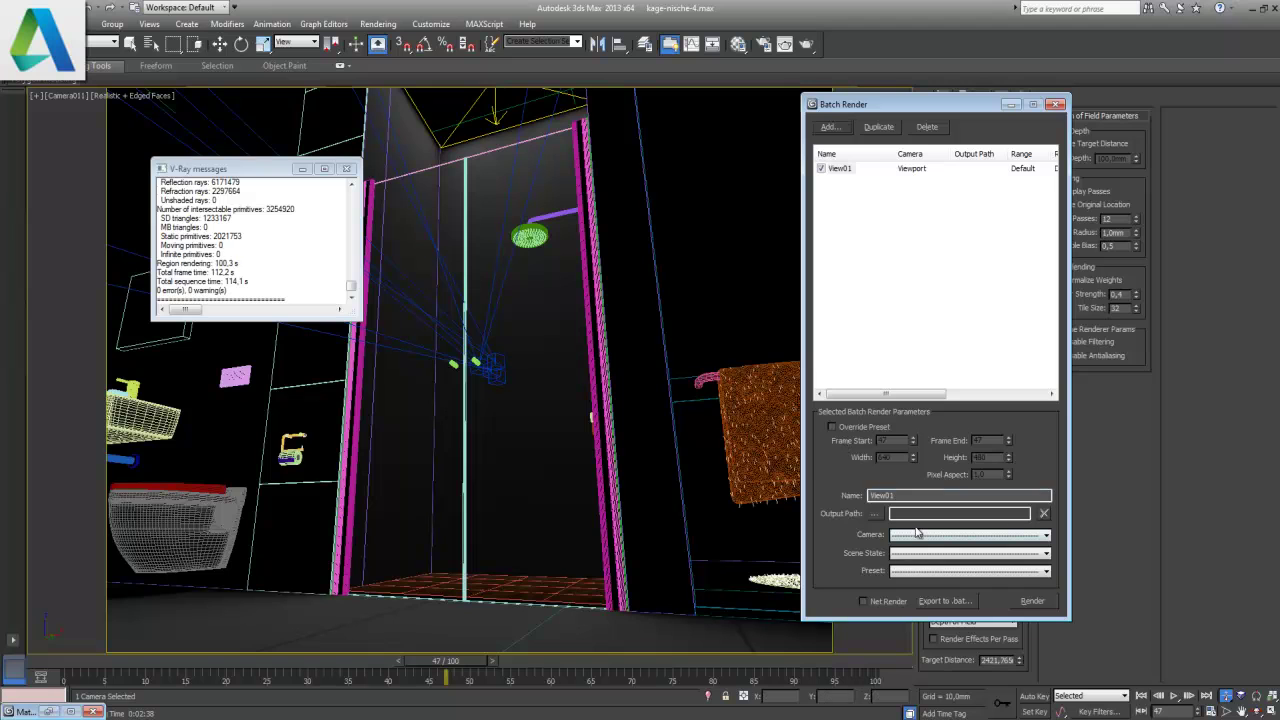
{"action": "left_click", "coordinate": [863, 601]}
{"action": "left_click", "coordinate": [968, 536]}
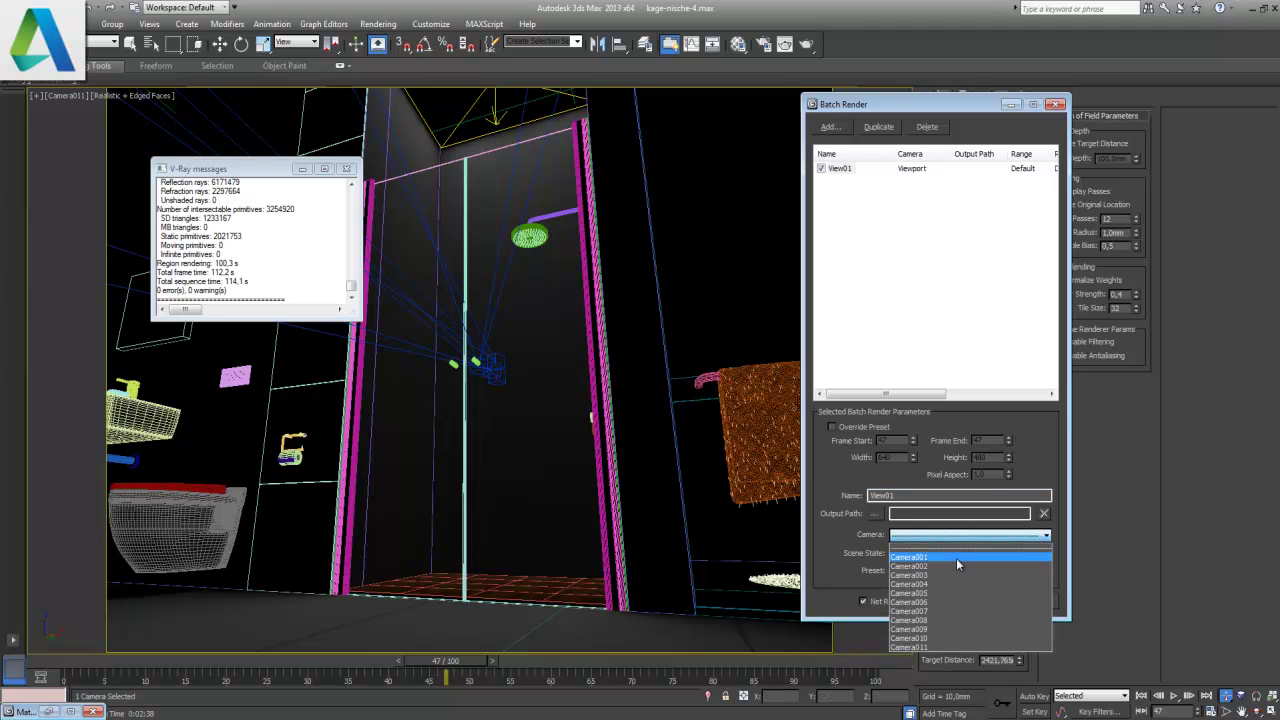
{"action": "left_click", "coordinate": [956, 558]}
- Set View01's output to 1.jpg in the SERVER's Transfer folder
{"action": "left_click", "coordinate": [875, 513]}
{"action": "left_click", "coordinate": [873, 170]}
{"action": "left_click", "coordinate": [865, 236]}
{"action": "double_click", "coordinate": [1085, 225]}
{"action": "left_click", "coordinate": [926, 245]}
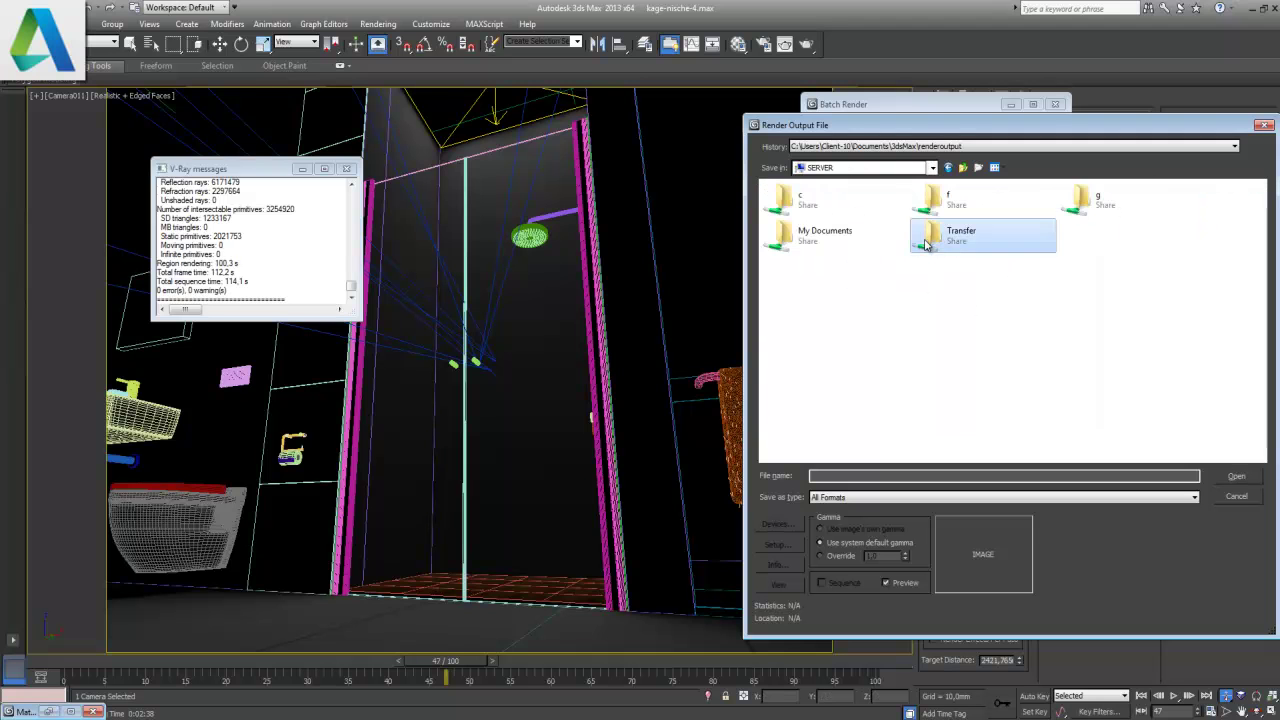
{"action": "double_click", "coordinate": [926, 245]}
{"action": "left_click", "coordinate": [843, 476]}
{"action": "type", "text": "1"}
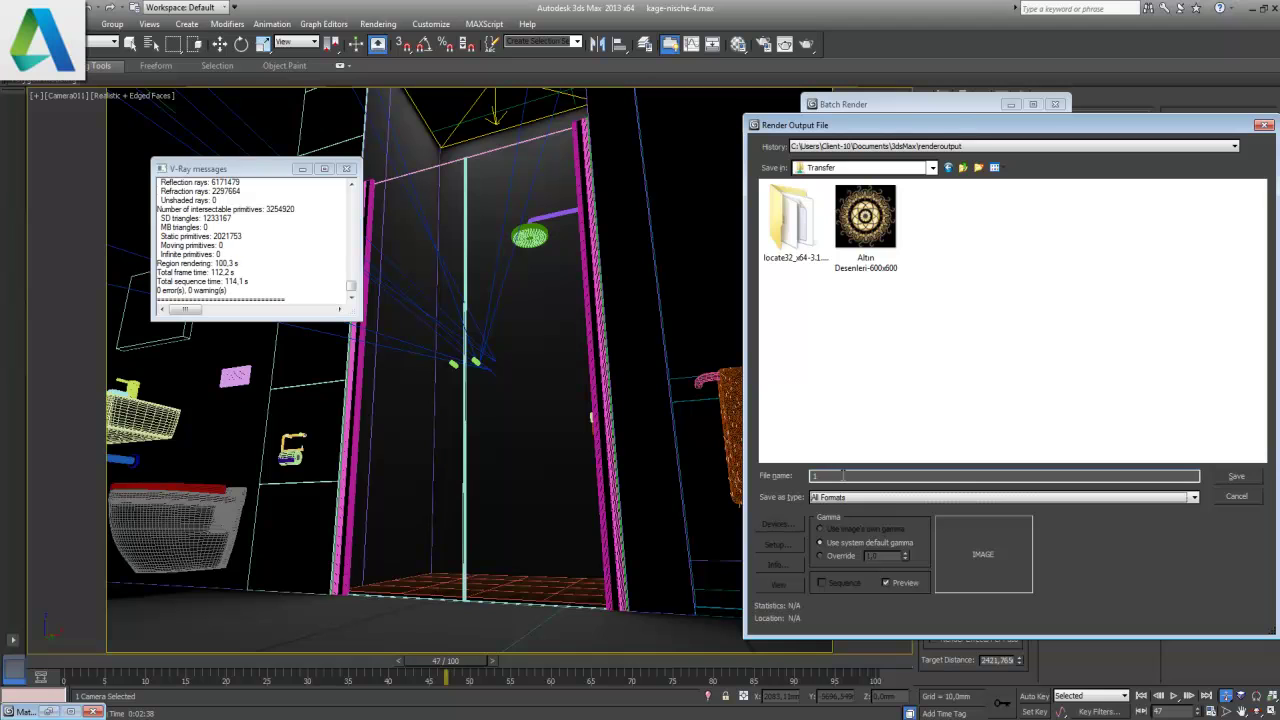
{"action": "key", "text": "Return"}
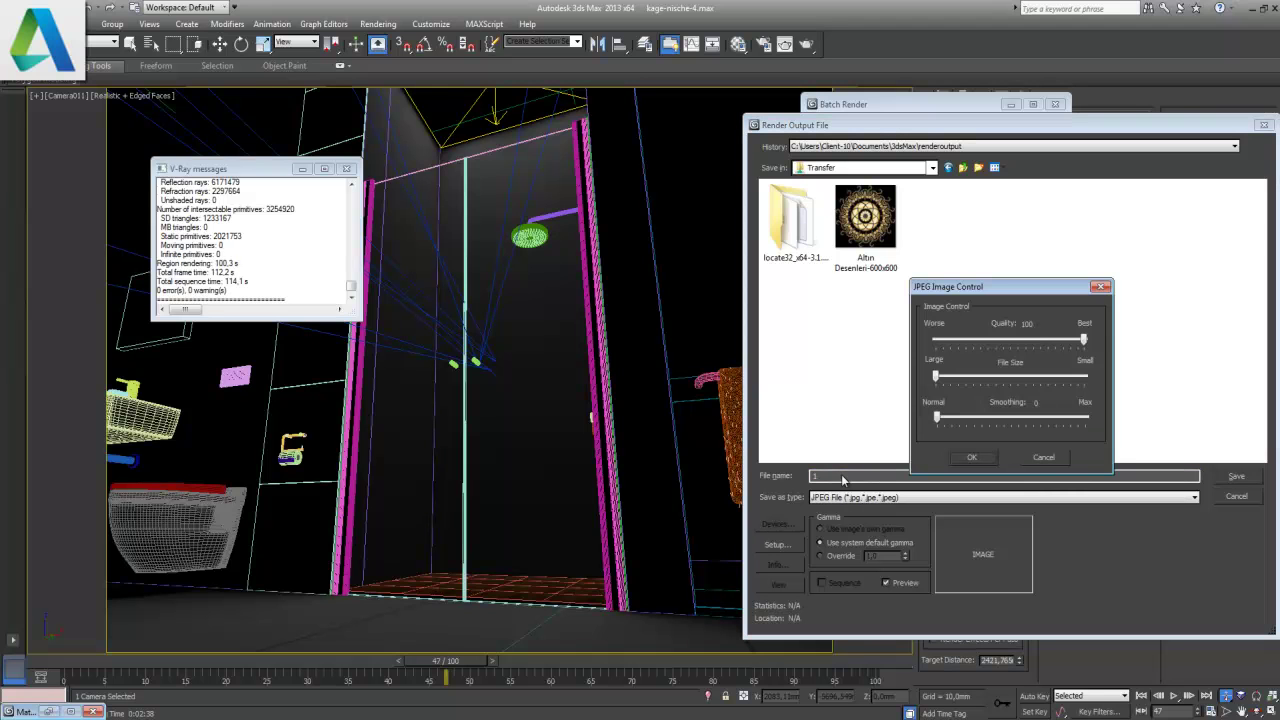
{"action": "left_click", "coordinate": [973, 457]}
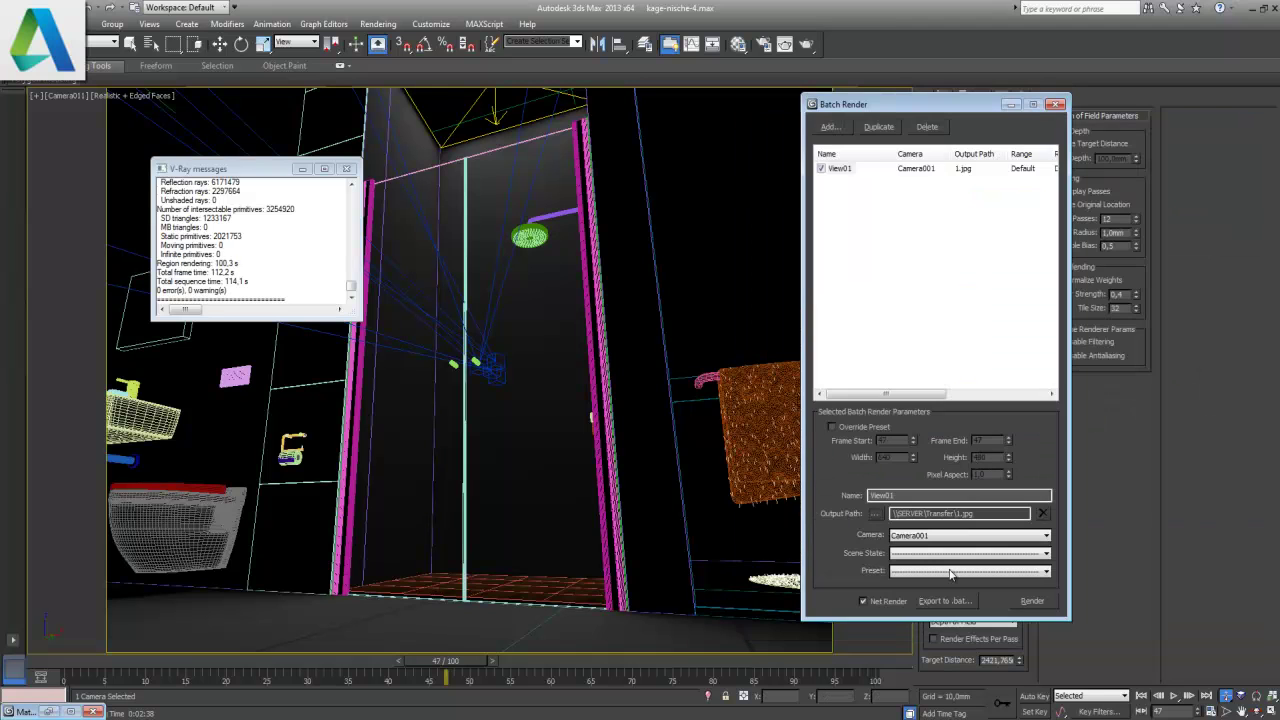
- Duplicate entries up to View11 and give View11 Camera011 with output 11.jpg
{"action": "left_click", "coordinate": [842, 169]}
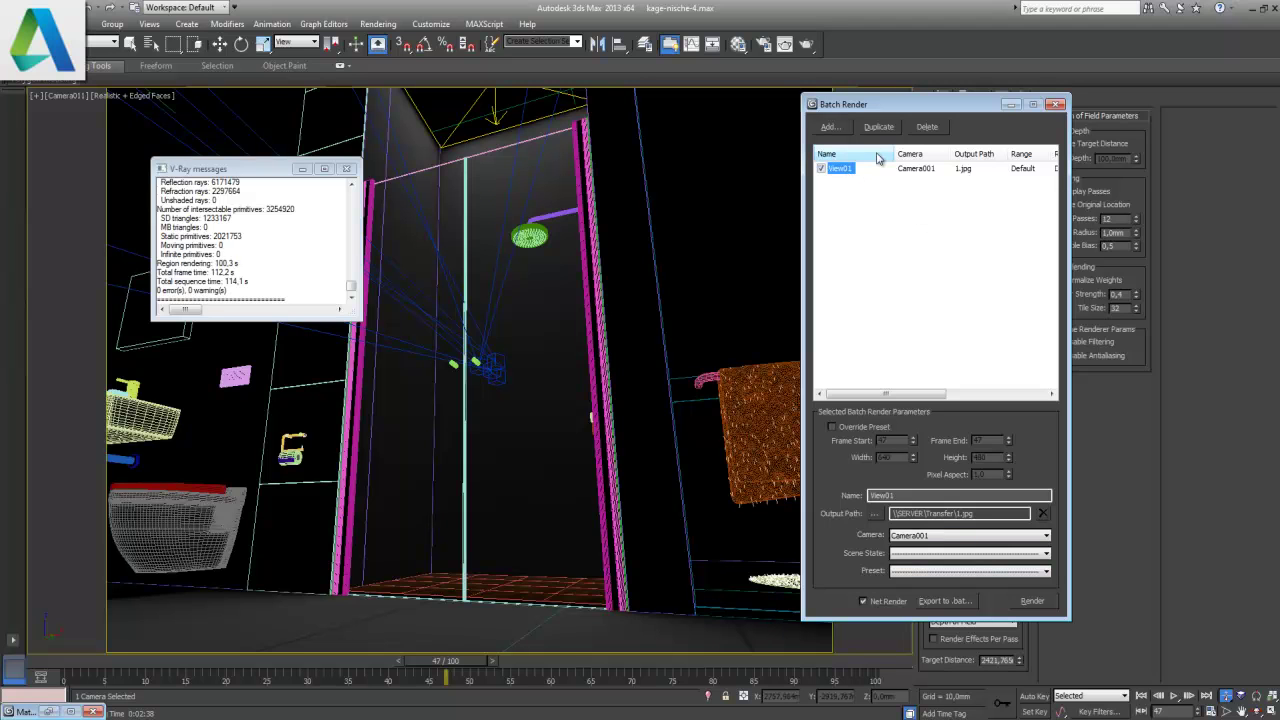
{"action": "triple_click", "coordinate": [878, 127]}
{"action": "triple_click", "coordinate": [878, 127]}
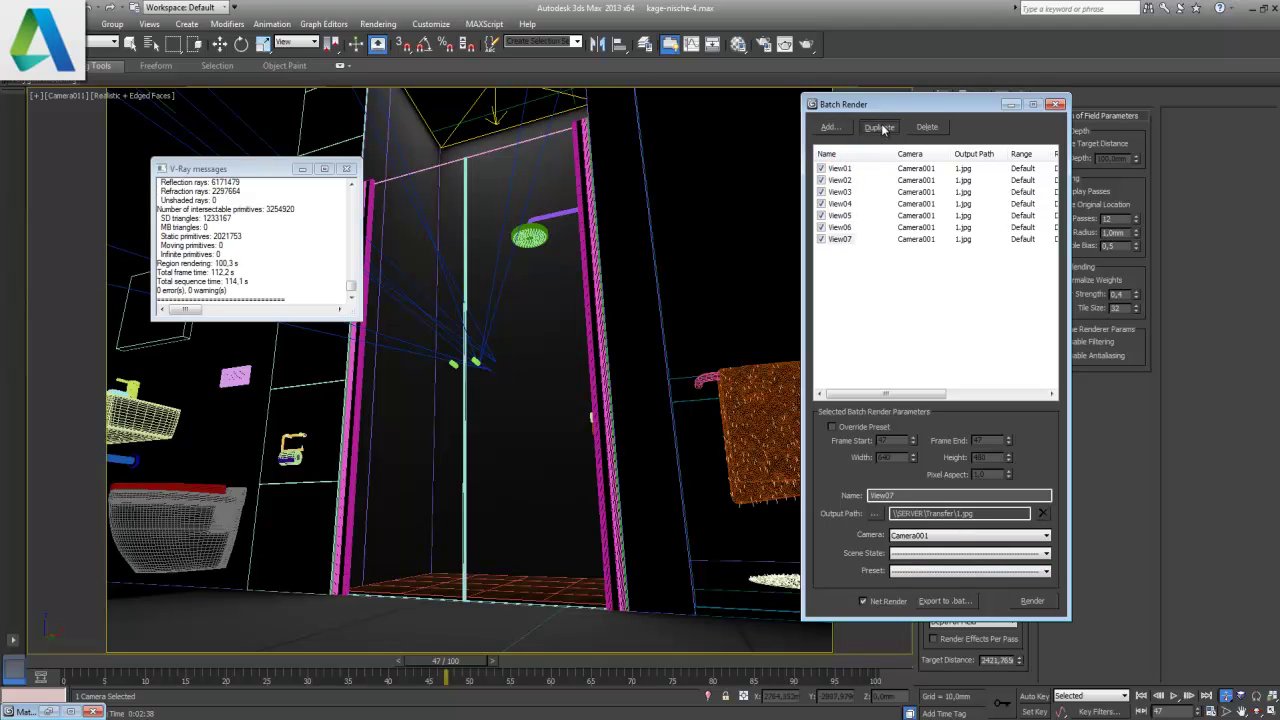
{"action": "double_click", "coordinate": [878, 127]}
{"action": "double_click", "coordinate": [878, 127]}
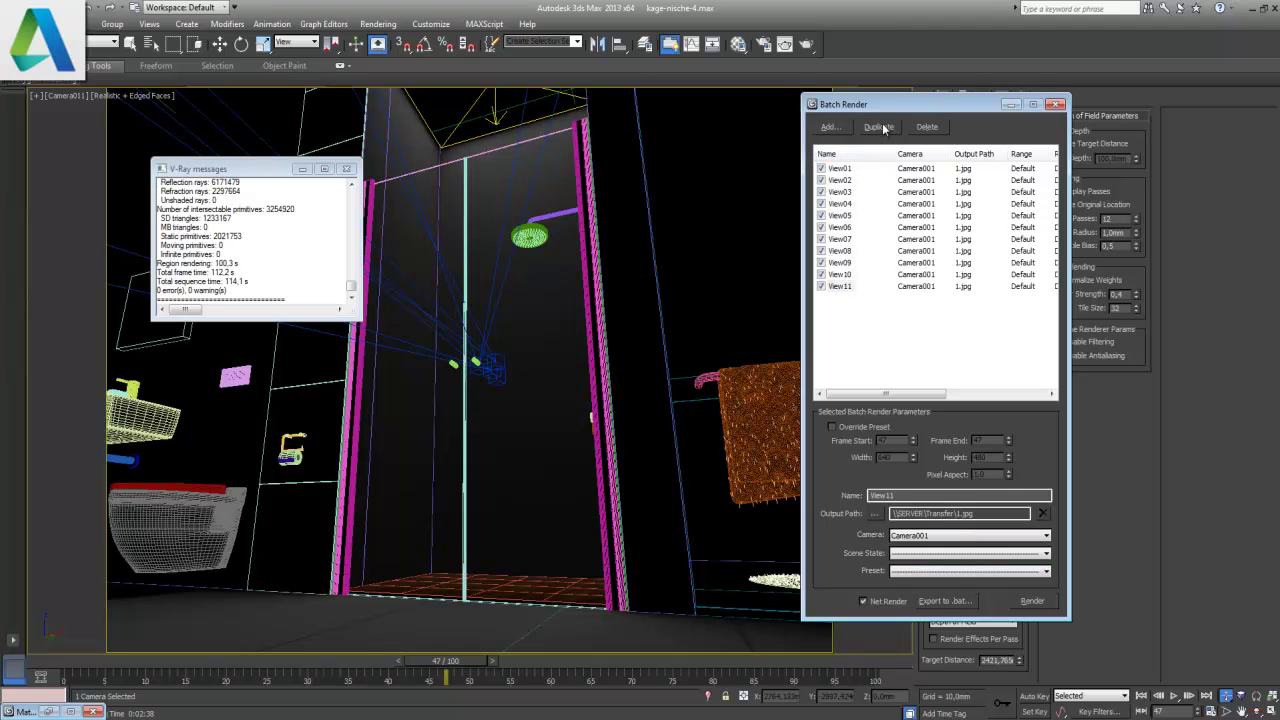
{"action": "left_click", "coordinate": [952, 540]}
{"action": "left_click", "coordinate": [938, 648]}
{"action": "left_click", "coordinate": [875, 513]}
{"action": "type", "text": "11.jpg"}
{"action": "key", "text": "Return"}
{"action": "key", "text": "Return"}
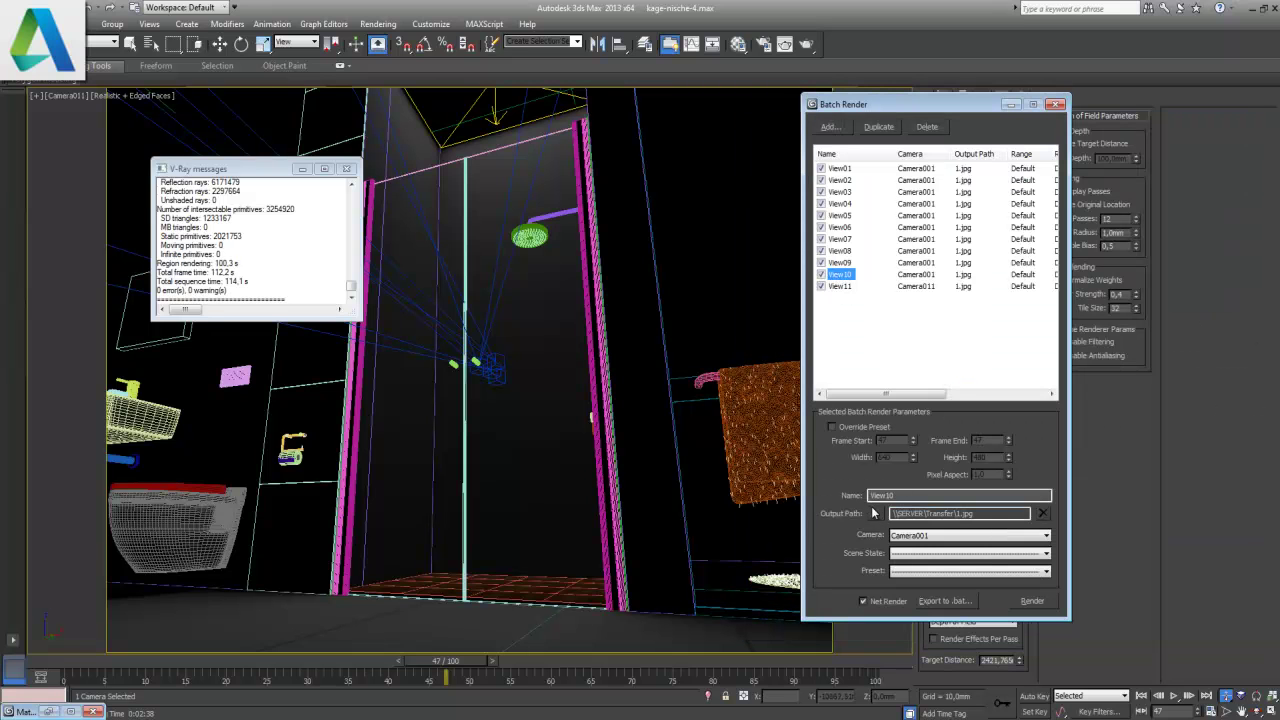
- Set output files 10.jpg, 9.jpg and 8.jpg for View10, View09 and View08
{"action": "left_click", "coordinate": [875, 513]}
{"action": "type", "text": "10.jpg"}
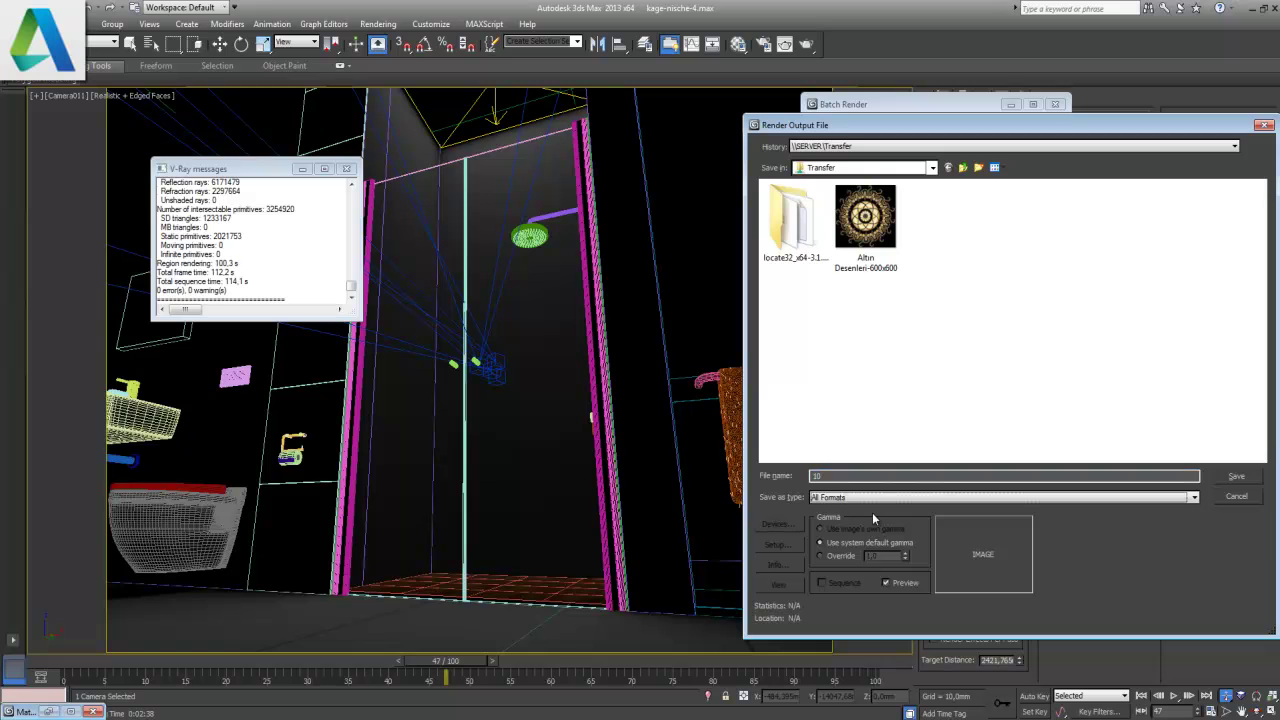
{"action": "key", "text": "Return"}
{"action": "key", "text": "Return"}
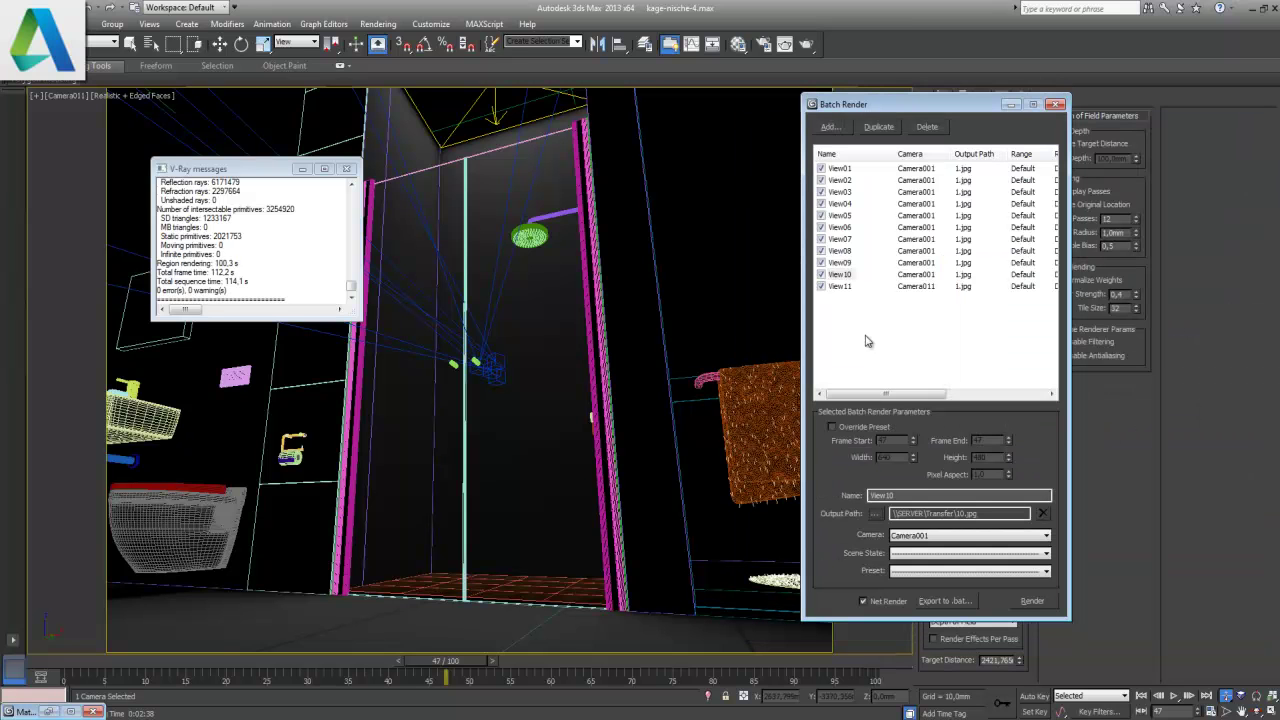
{"action": "left_click", "coordinate": [840, 263]}
{"action": "left_click", "coordinate": [869, 513]}
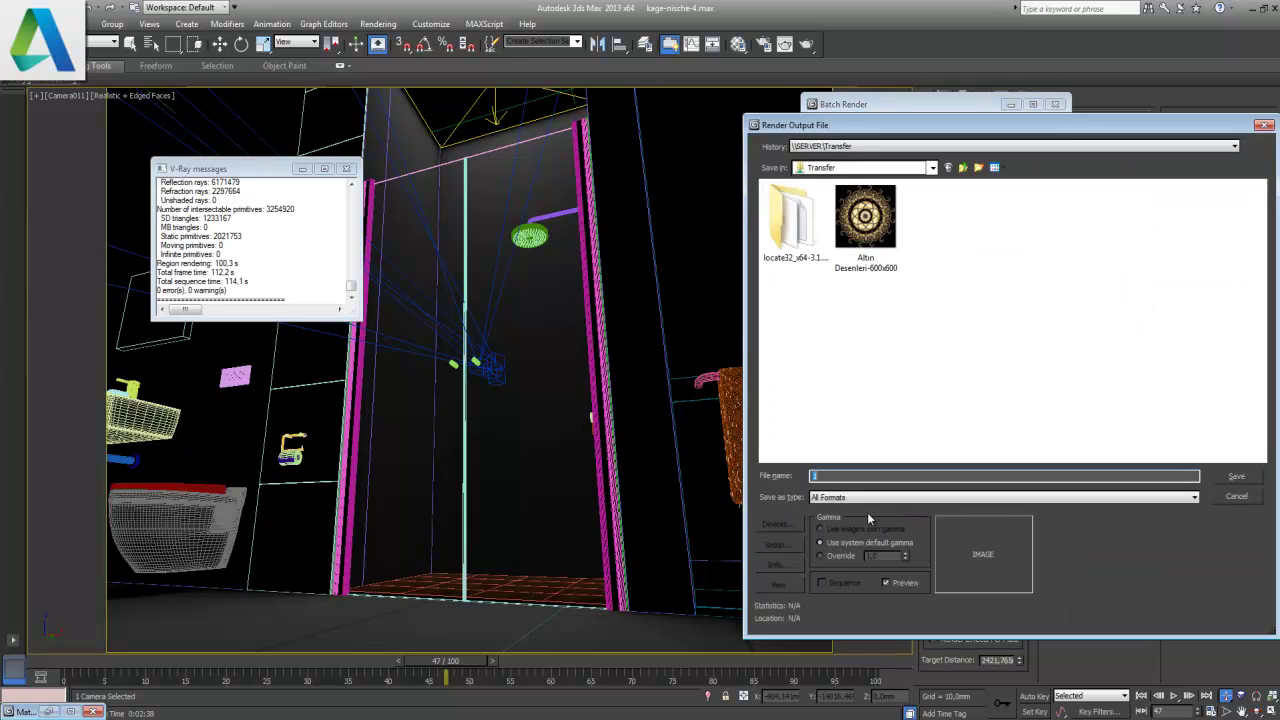
{"action": "type", "text": "9"}
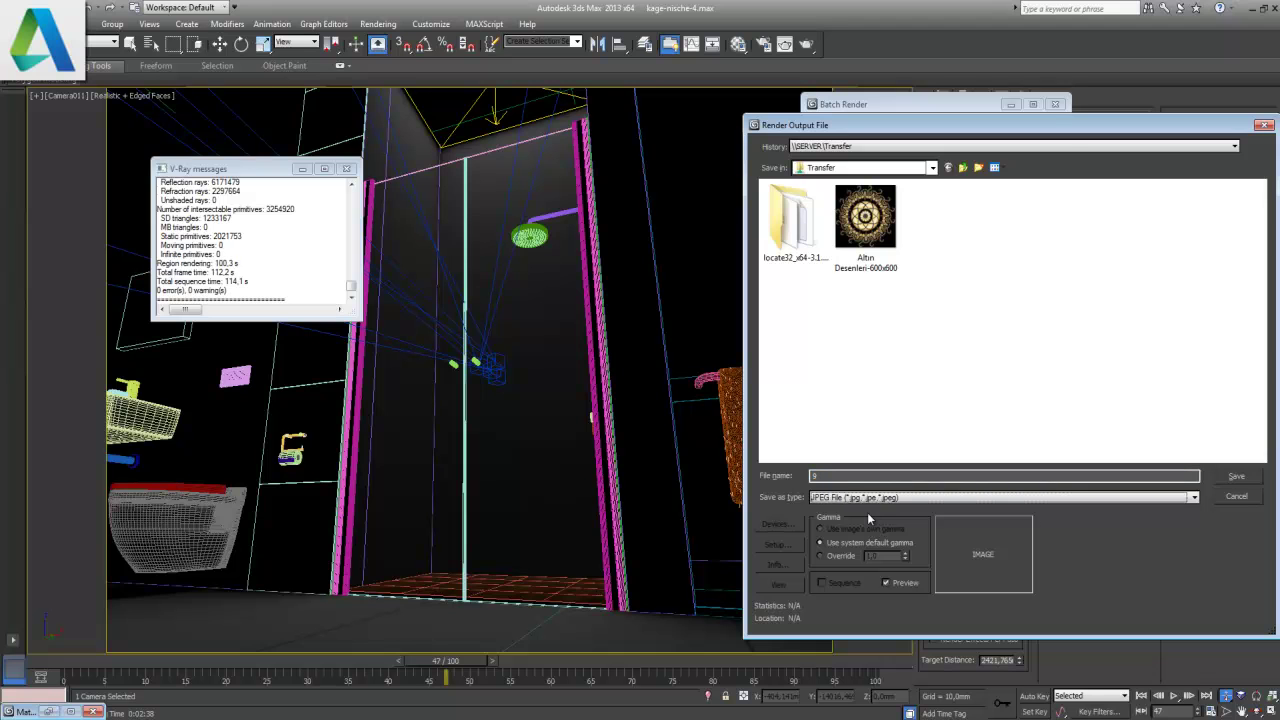
{"action": "key", "text": "Return"}
{"action": "left_click", "coordinate": [850, 251]}
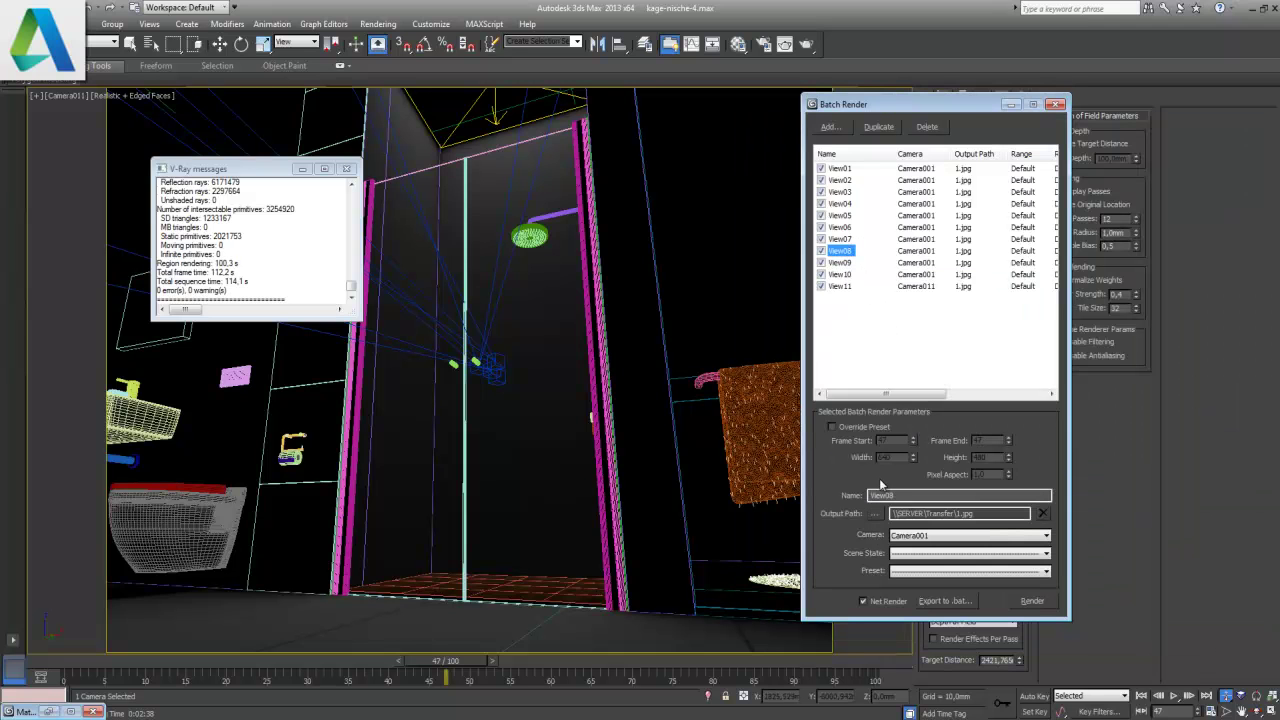
{"action": "left_click", "coordinate": [875, 514]}
{"action": "type", "text": "8"}
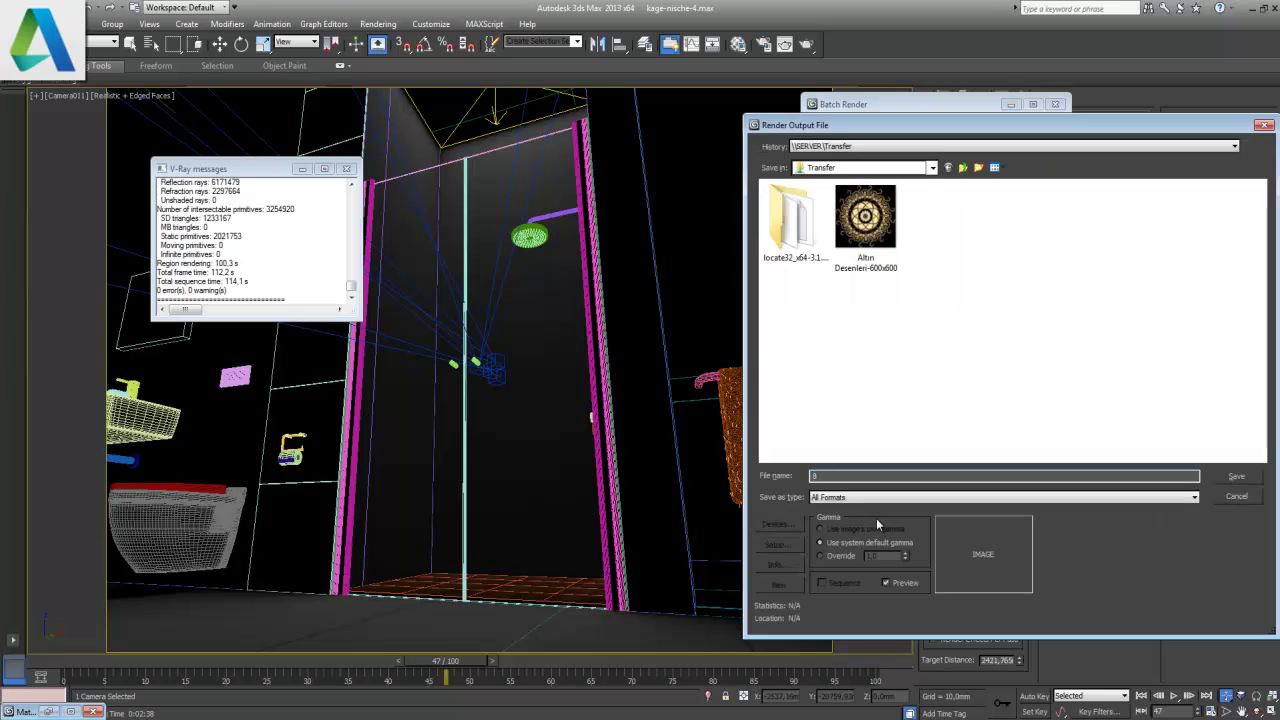
{"action": "key", "text": "Return"}
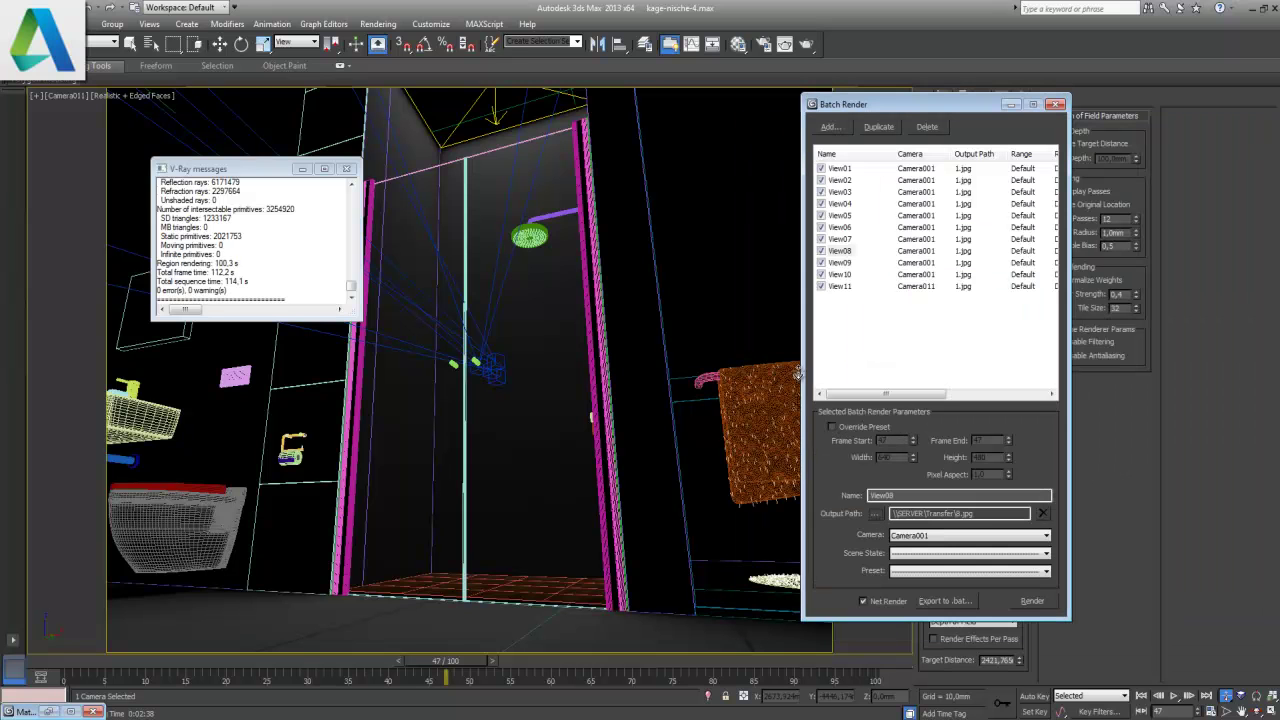
- Set output files 7.jpg, 6.jpg and 5.jpg for View07, View06 and View05
{"action": "left_click", "coordinate": [848, 274]}
{"action": "left_click", "coordinate": [875, 513]}
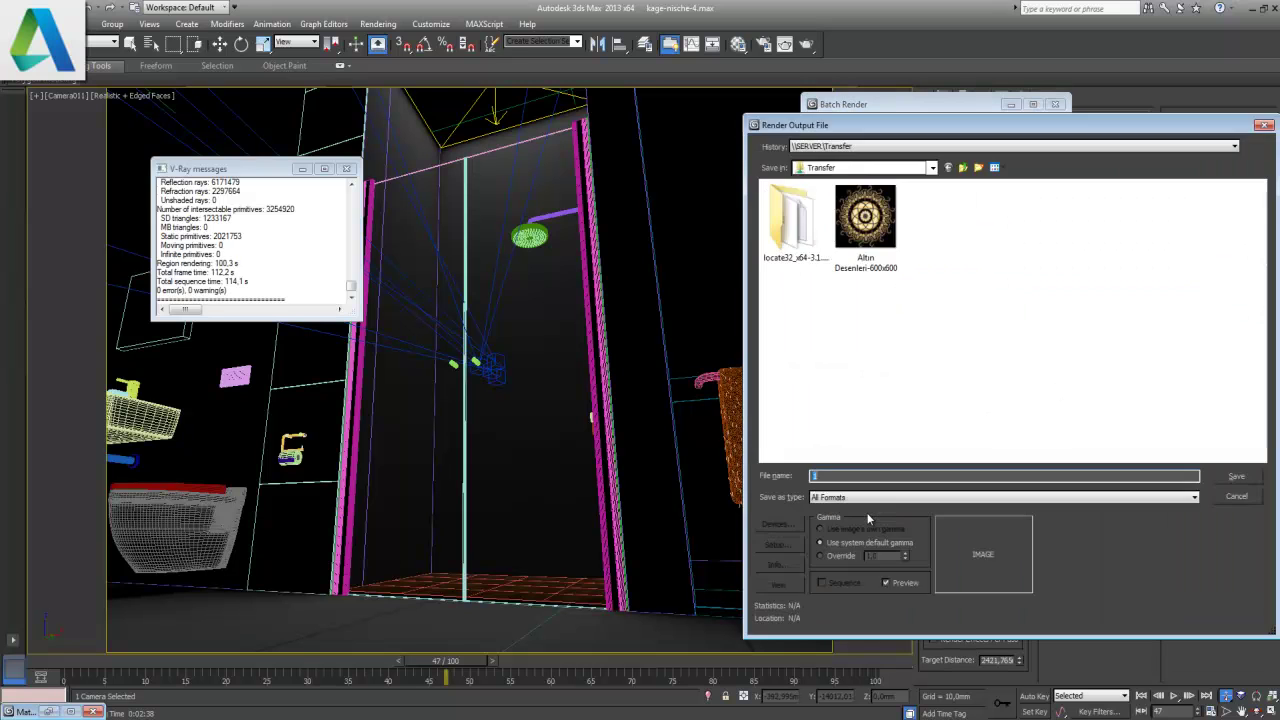
{"action": "key", "text": "Return"}
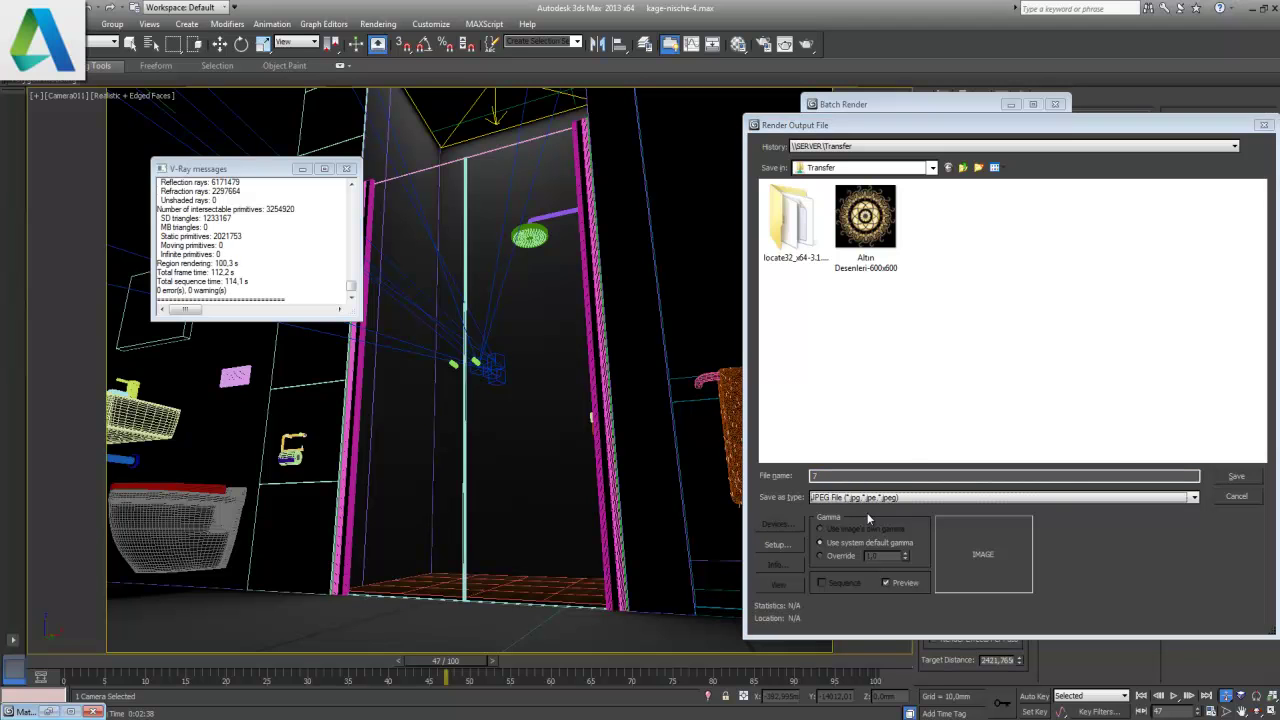
{"action": "key", "text": "Return"}
{"action": "left_click", "coordinate": [840, 228]}
{"action": "left_click", "coordinate": [875, 513]}
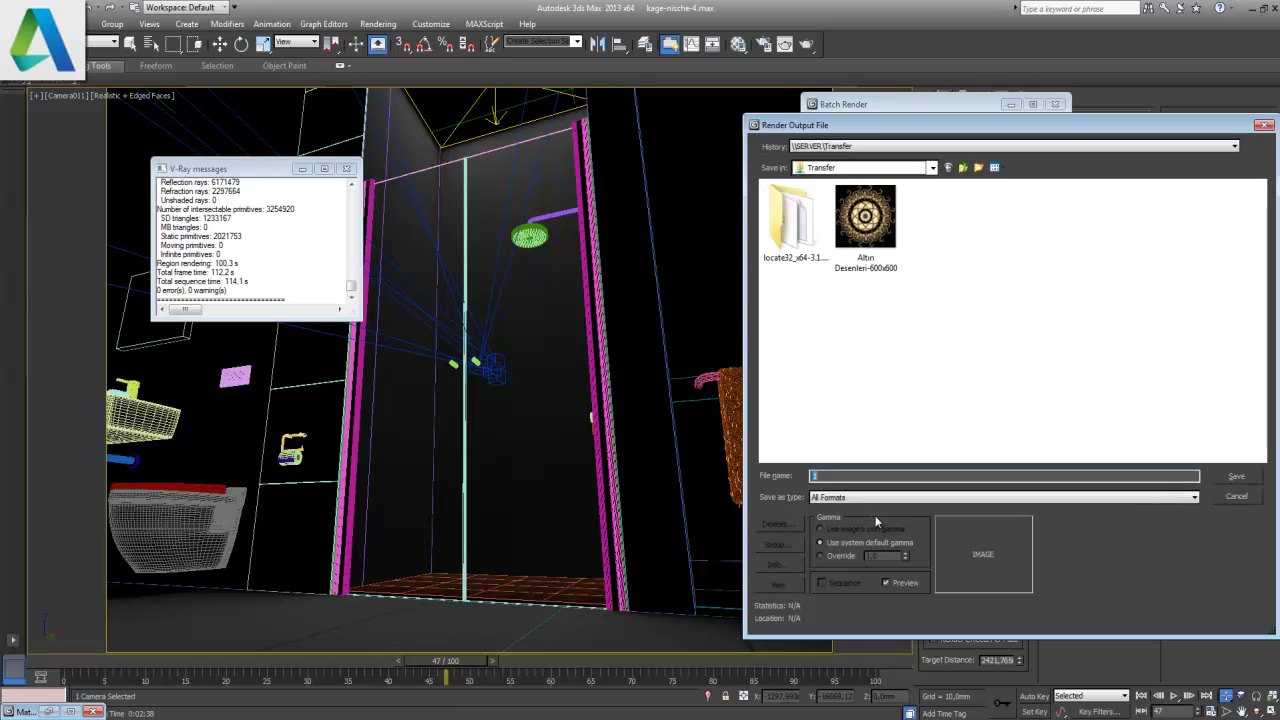
{"action": "key", "text": "Return"}
{"action": "key", "text": "Return"}
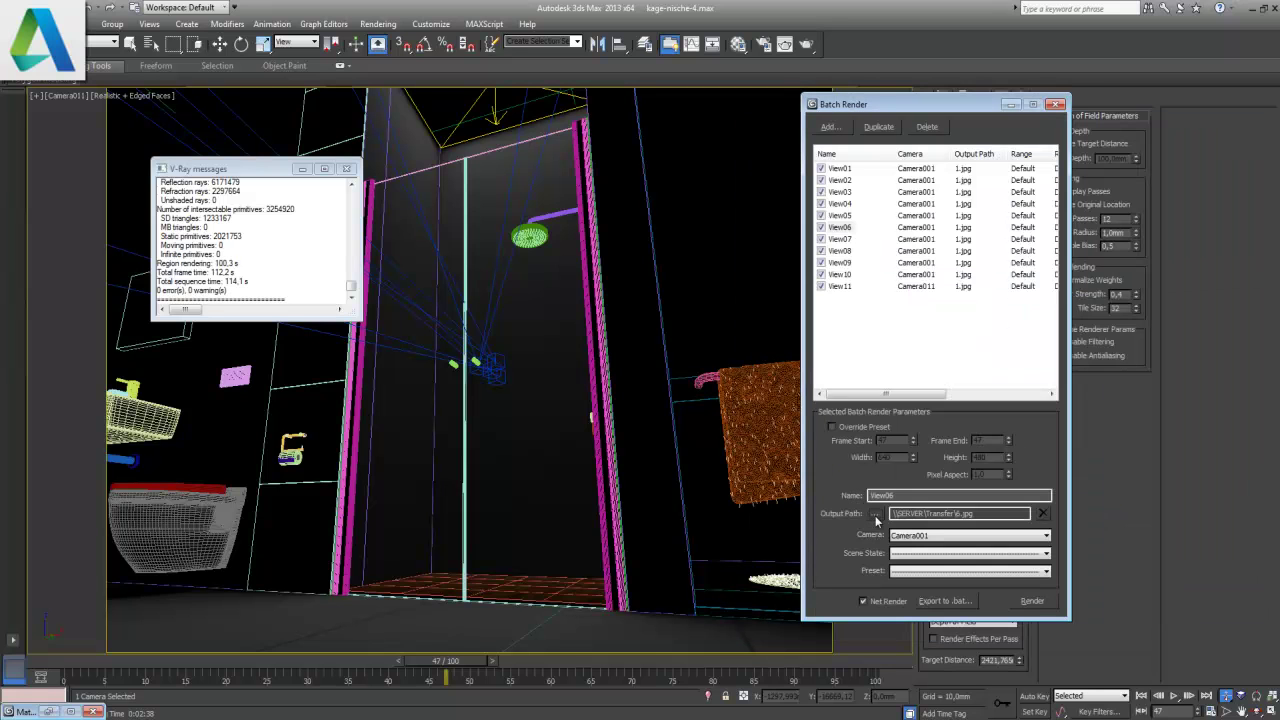
{"action": "left_click", "coordinate": [846, 216]}
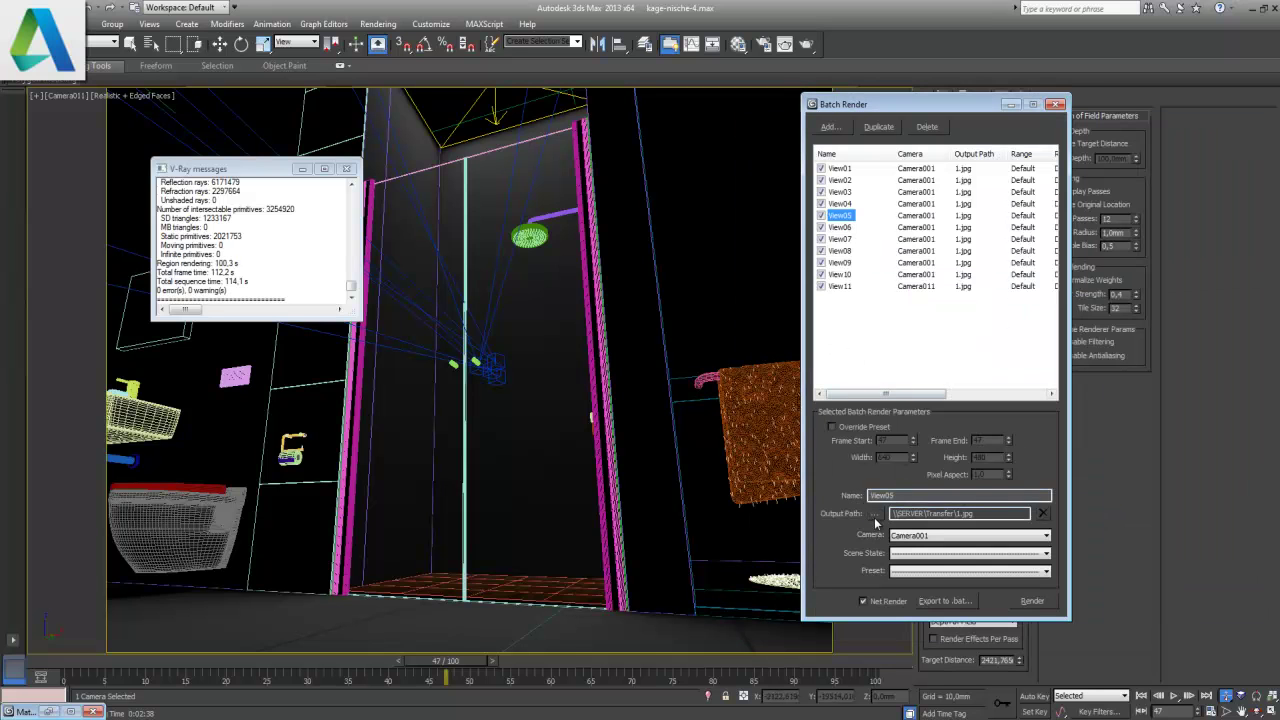
{"action": "left_click", "coordinate": [875, 513]}
{"action": "key", "text": "Return"}
- Set output files 4.jpg, 3.jpg and 2.jpg for View04, View03 and View02
{"action": "left_click", "coordinate": [840, 205]}
{"action": "left_click", "coordinate": [875, 513]}
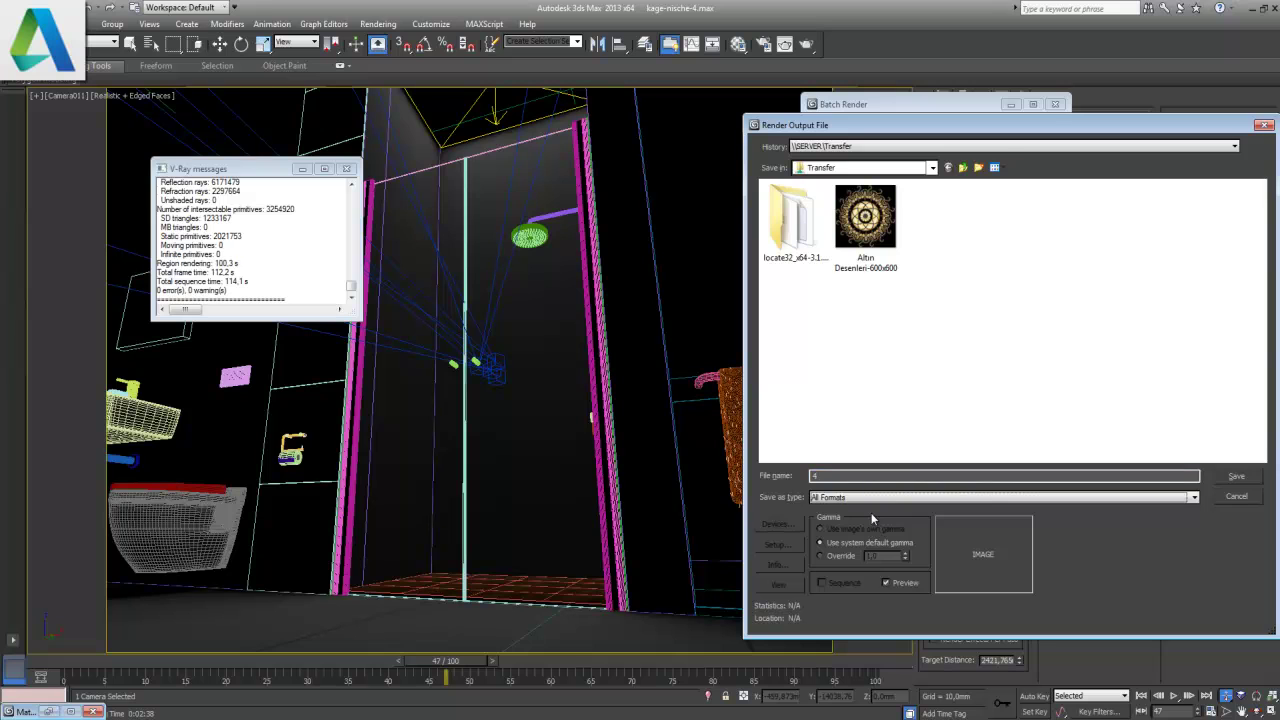
{"action": "key", "text": "Return"}
{"action": "left_click", "coordinate": [850, 191]}
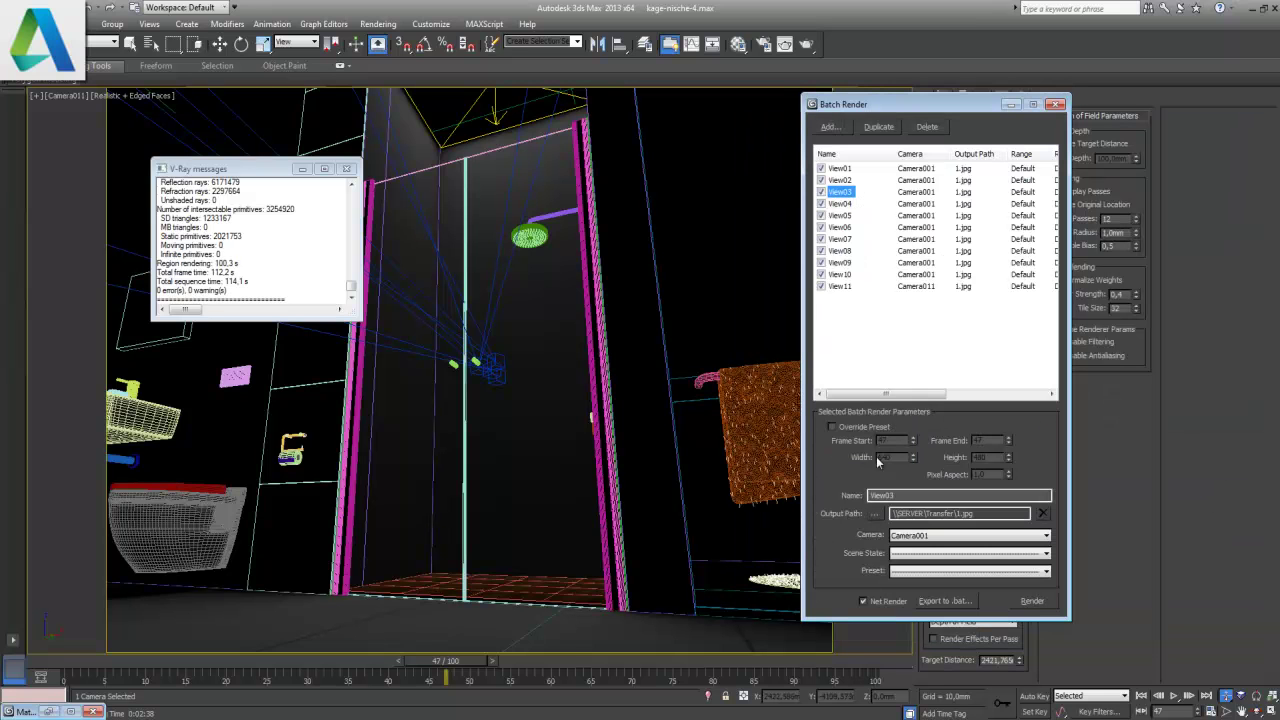
{"action": "left_click", "coordinate": [876, 514]}
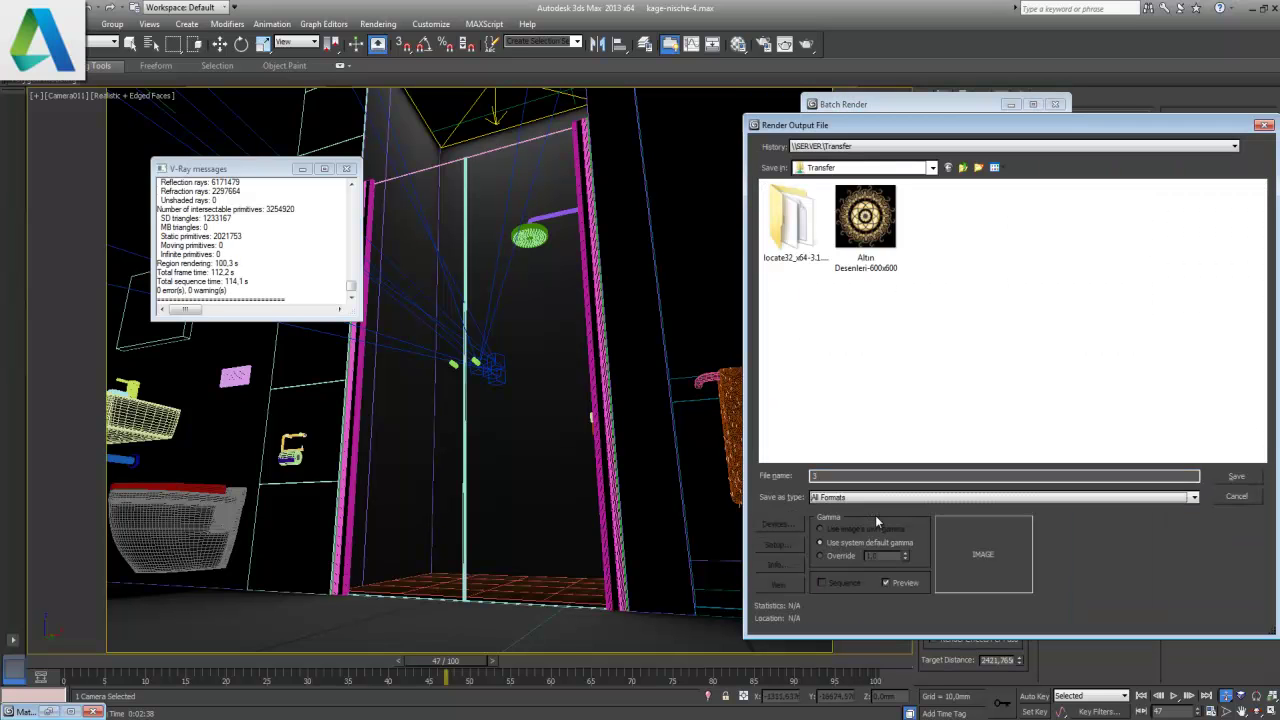
{"action": "key", "text": "Return"}
{"action": "key", "text": "Return"}
{"action": "left_click", "coordinate": [840, 180]}
{"action": "left_click", "coordinate": [870, 514]}
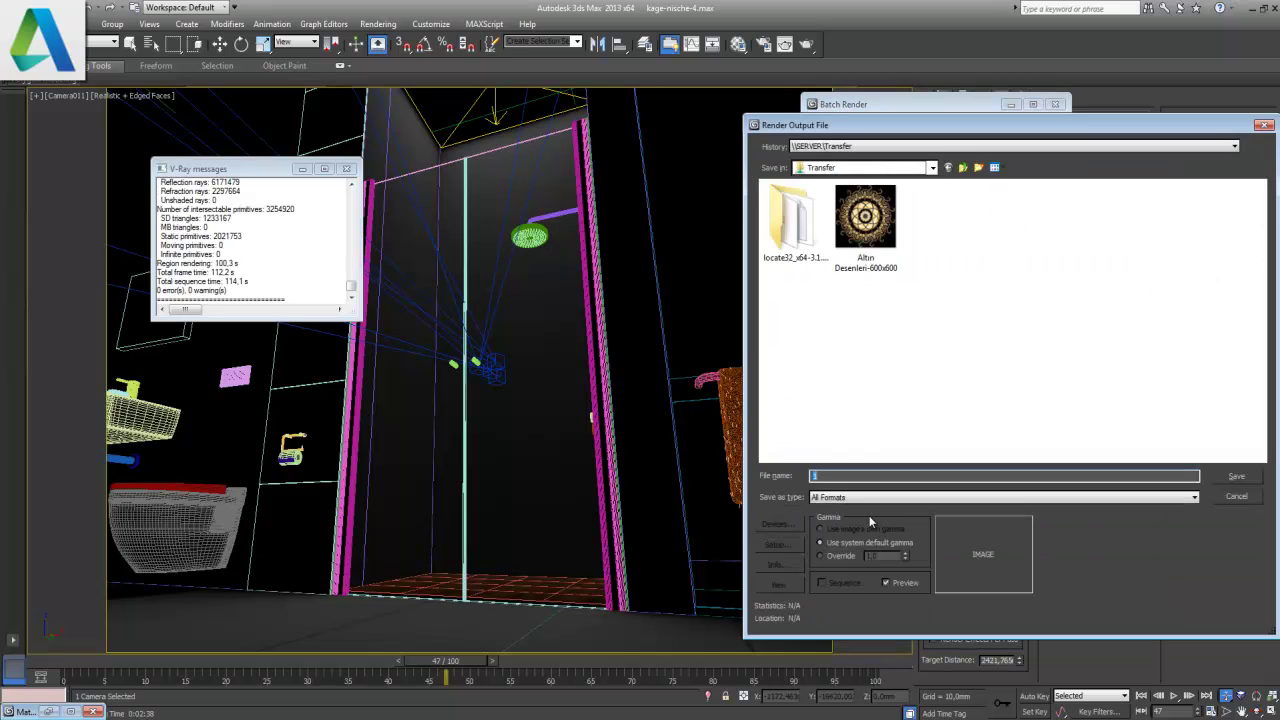
{"action": "key", "text": "Return"}
{"action": "key", "text": "Return"}
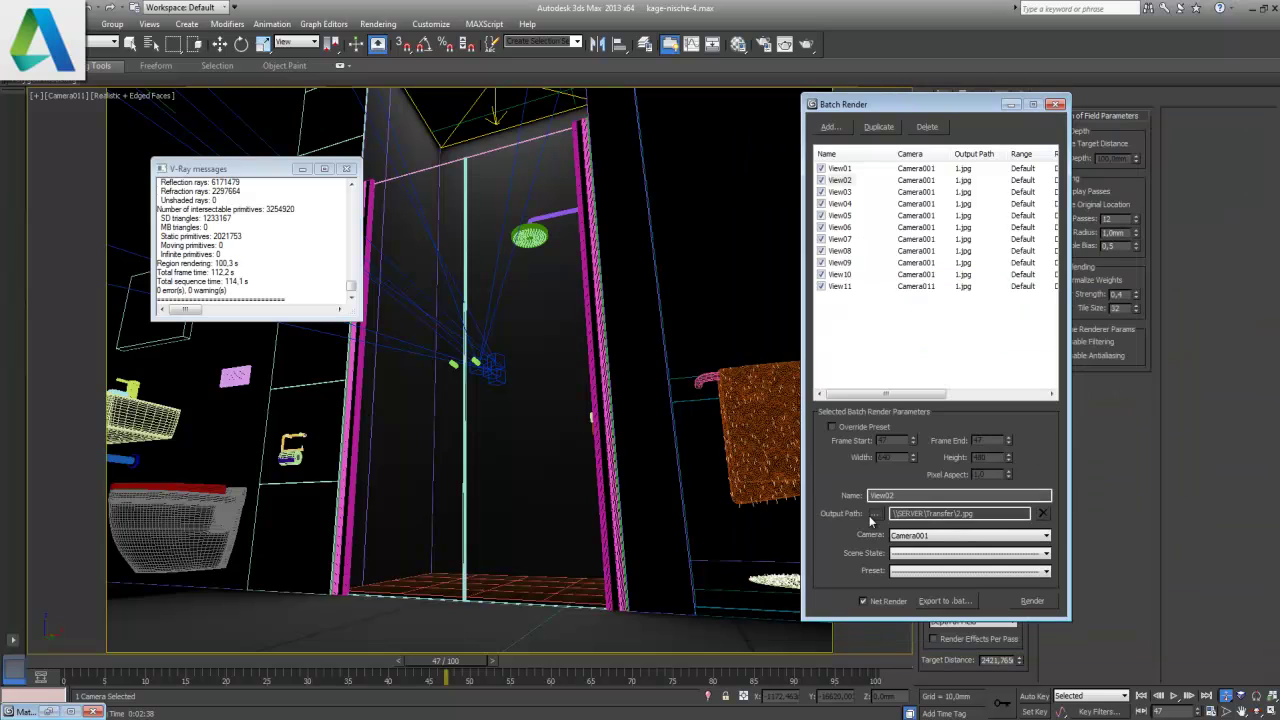
- Assign Camera002 through Camera005 to batch views View02 through View05
{"action": "left_click", "coordinate": [945, 539]}
{"action": "left_click", "coordinate": [938, 564]}
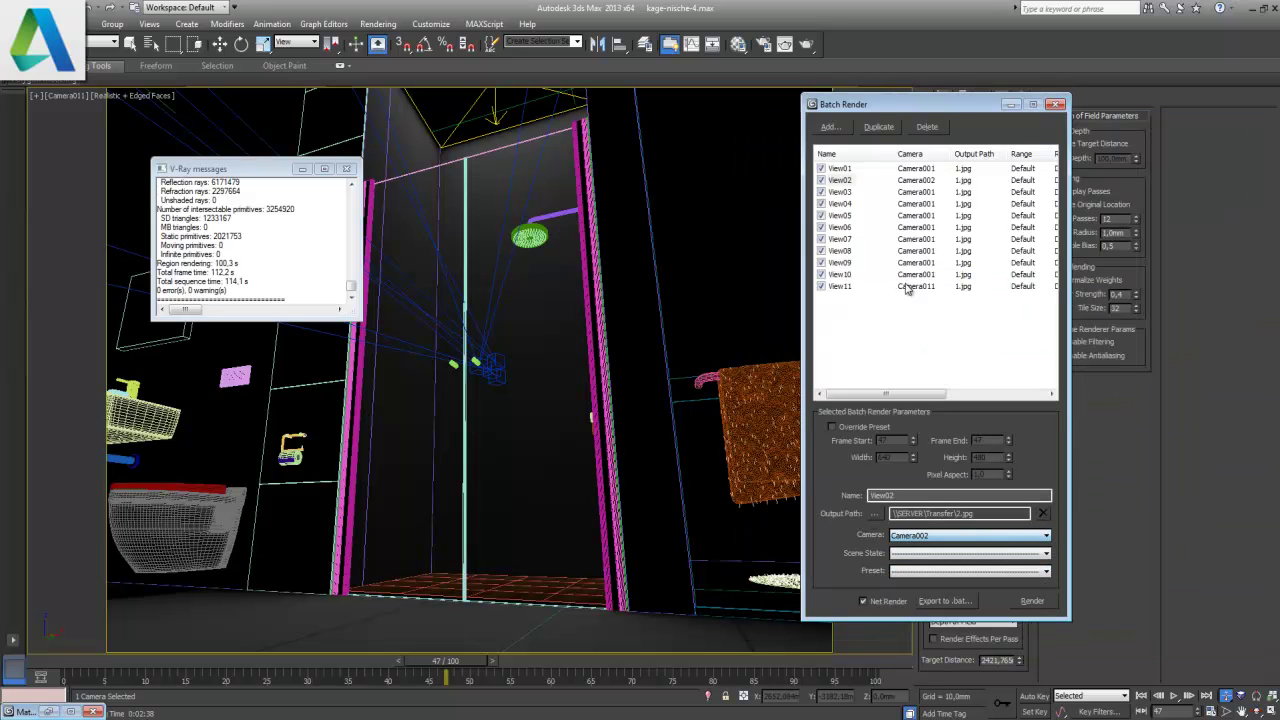
{"action": "left_click", "coordinate": [840, 191]}
{"action": "left_click", "coordinate": [945, 535]}
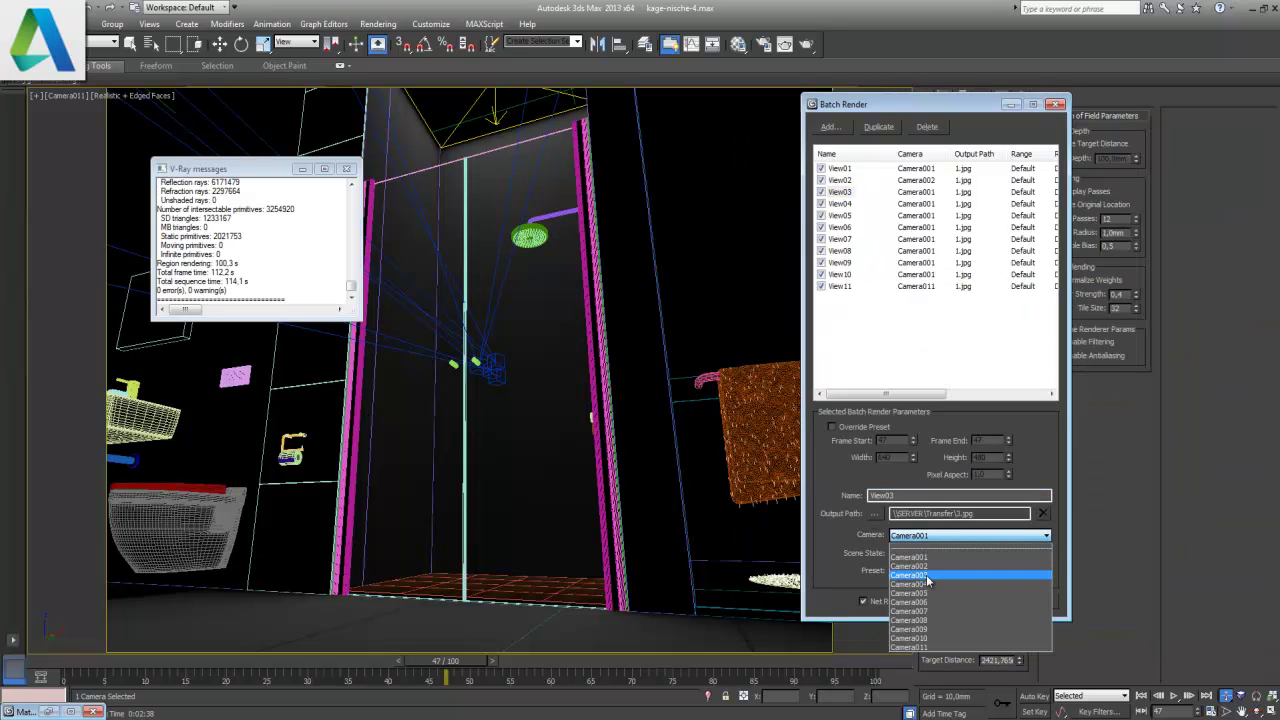
{"action": "left_click", "coordinate": [931, 577]}
{"action": "left_click", "coordinate": [840, 203]}
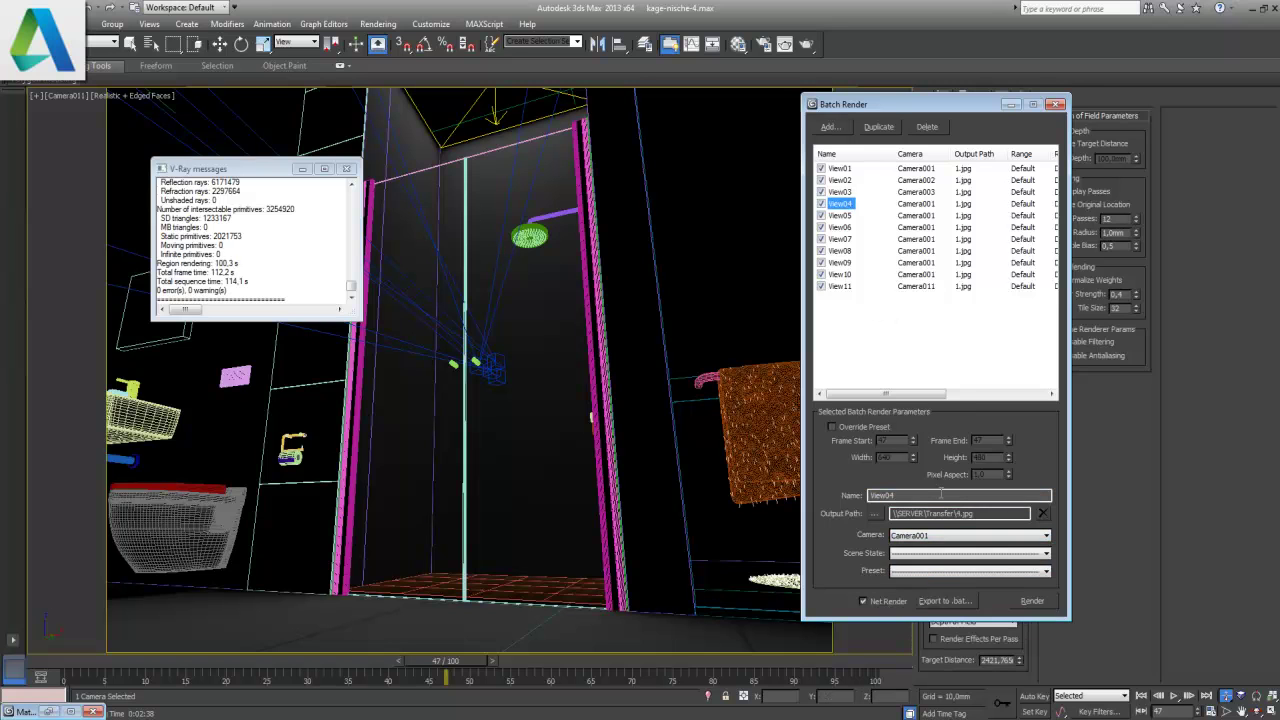
{"action": "left_click", "coordinate": [945, 539]}
{"action": "left_click", "coordinate": [945, 588]}
{"action": "left_click", "coordinate": [843, 216]}
{"action": "left_click", "coordinate": [945, 535]}
{"action": "left_click", "coordinate": [931, 600]}
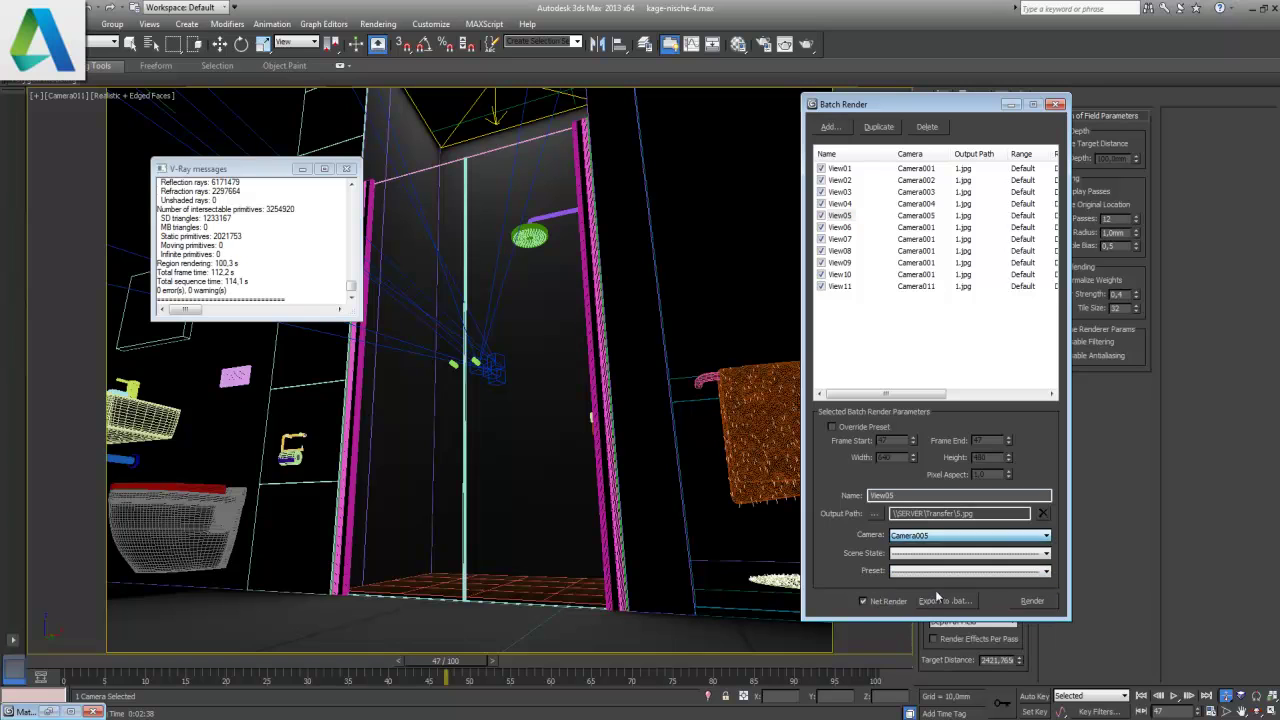
- Assign Camera006 through Camera009 to batch views View06 through View09
{"action": "left_click", "coordinate": [840, 227]}
{"action": "left_click", "coordinate": [928, 536]}
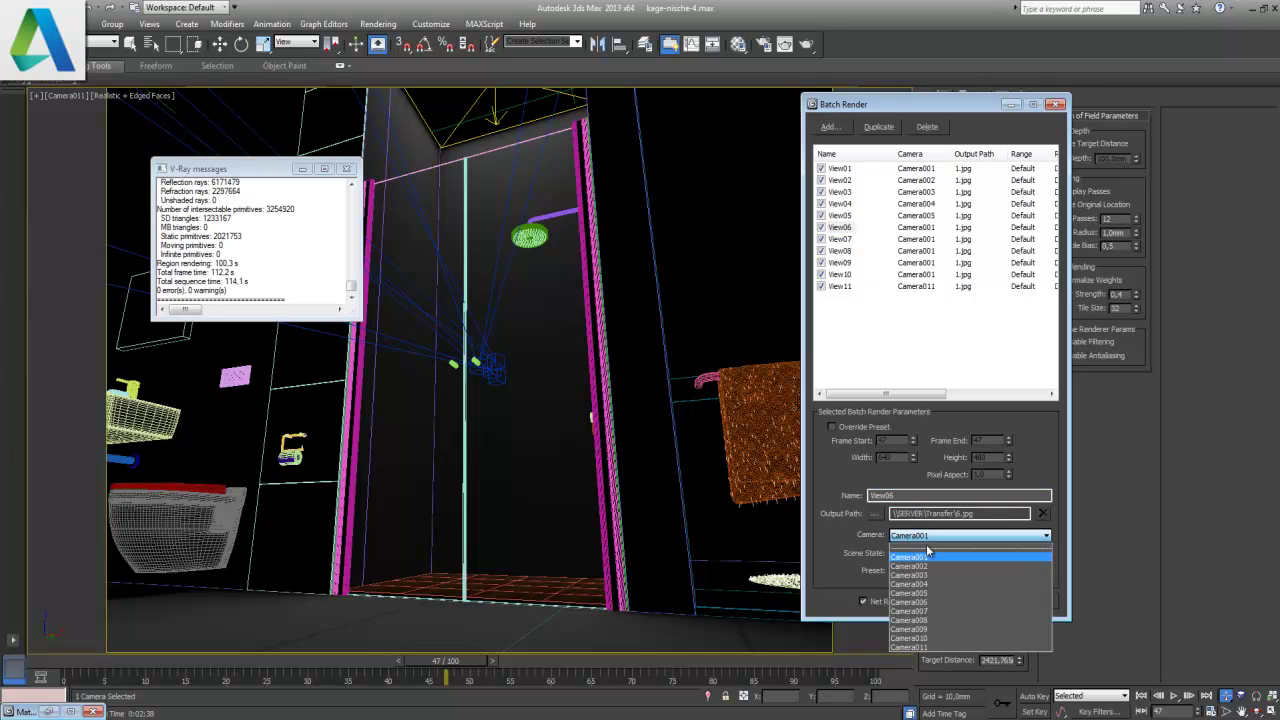
{"action": "left_click", "coordinate": [934, 603]}
{"action": "left_click", "coordinate": [840, 239]}
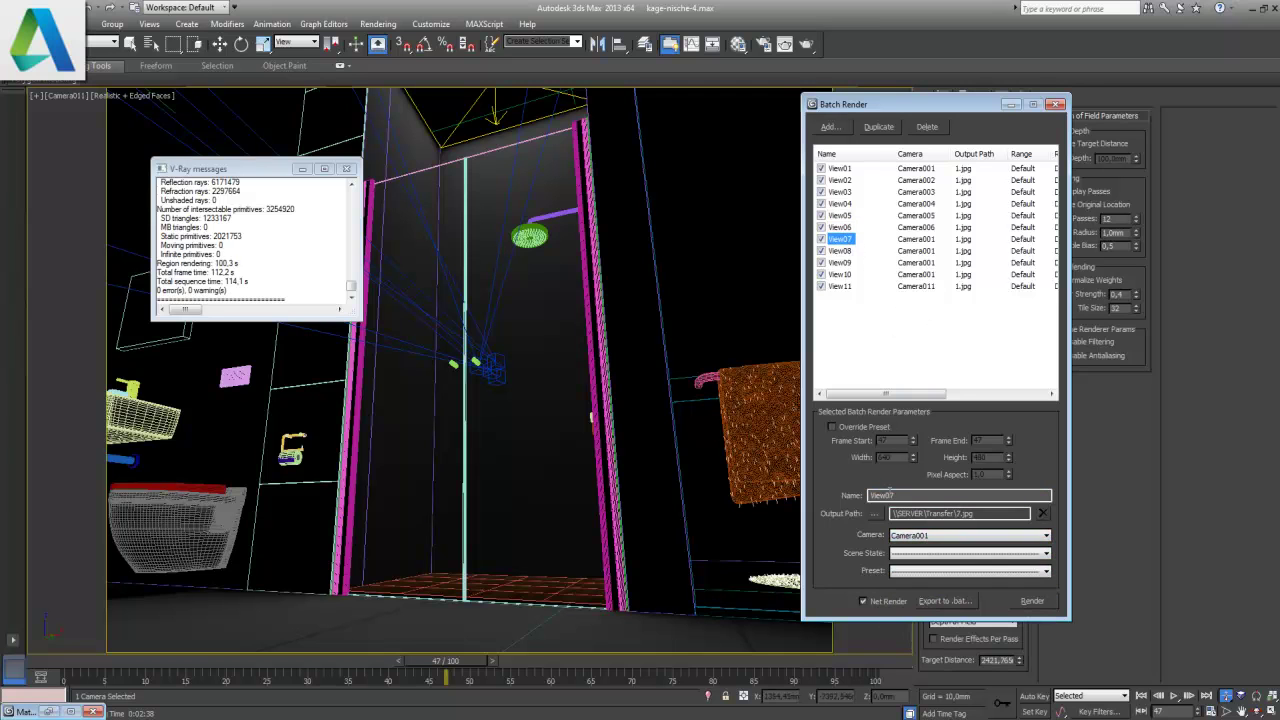
{"action": "left_click", "coordinate": [925, 536]}
{"action": "left_click", "coordinate": [931, 612]}
{"action": "left_click", "coordinate": [840, 251]}
{"action": "left_click", "coordinate": [929, 620]}
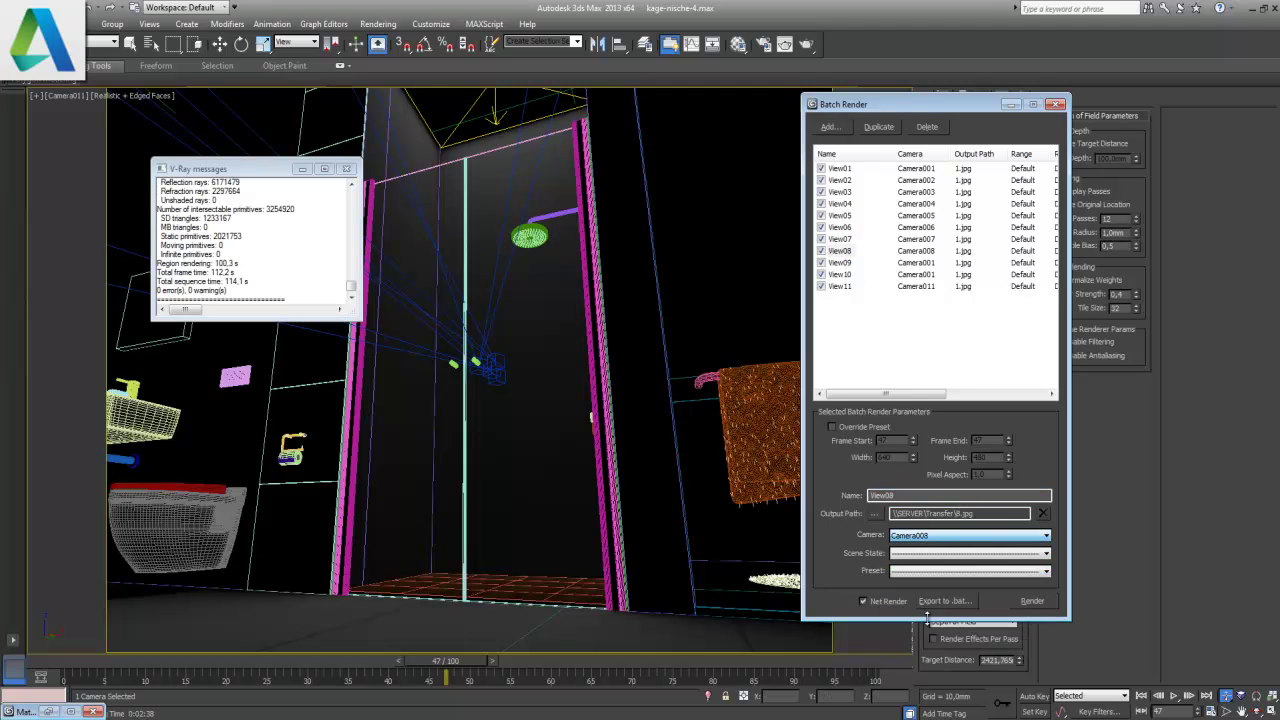
{"action": "left_click", "coordinate": [847, 262]}
{"action": "left_click", "coordinate": [929, 543]}
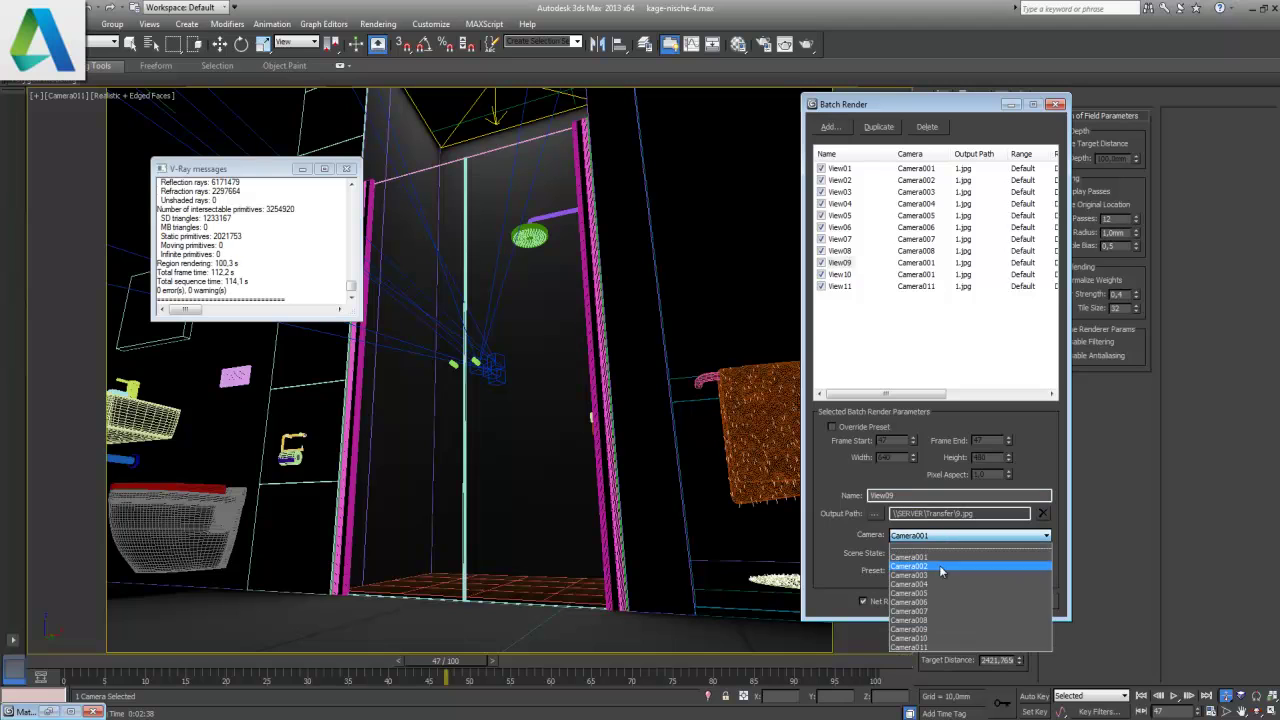
{"action": "left_click", "coordinate": [957, 628]}
- Assign Camera010 to View10, then verify View10 and View11 camera settings
{"action": "left_click", "coordinate": [847, 274]}
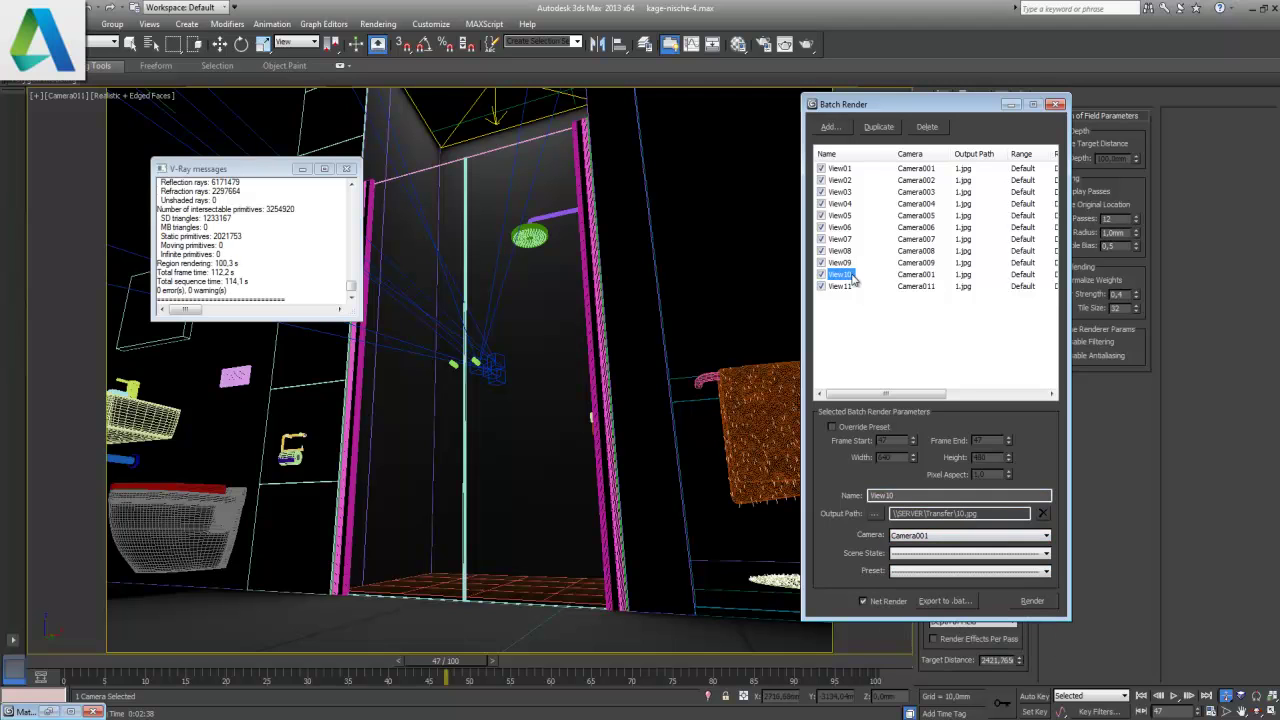
{"action": "left_click", "coordinate": [935, 537]}
{"action": "left_click", "coordinate": [950, 640]}
{"action": "left_click", "coordinate": [845, 276]}
{"action": "left_click", "coordinate": [841, 287]}
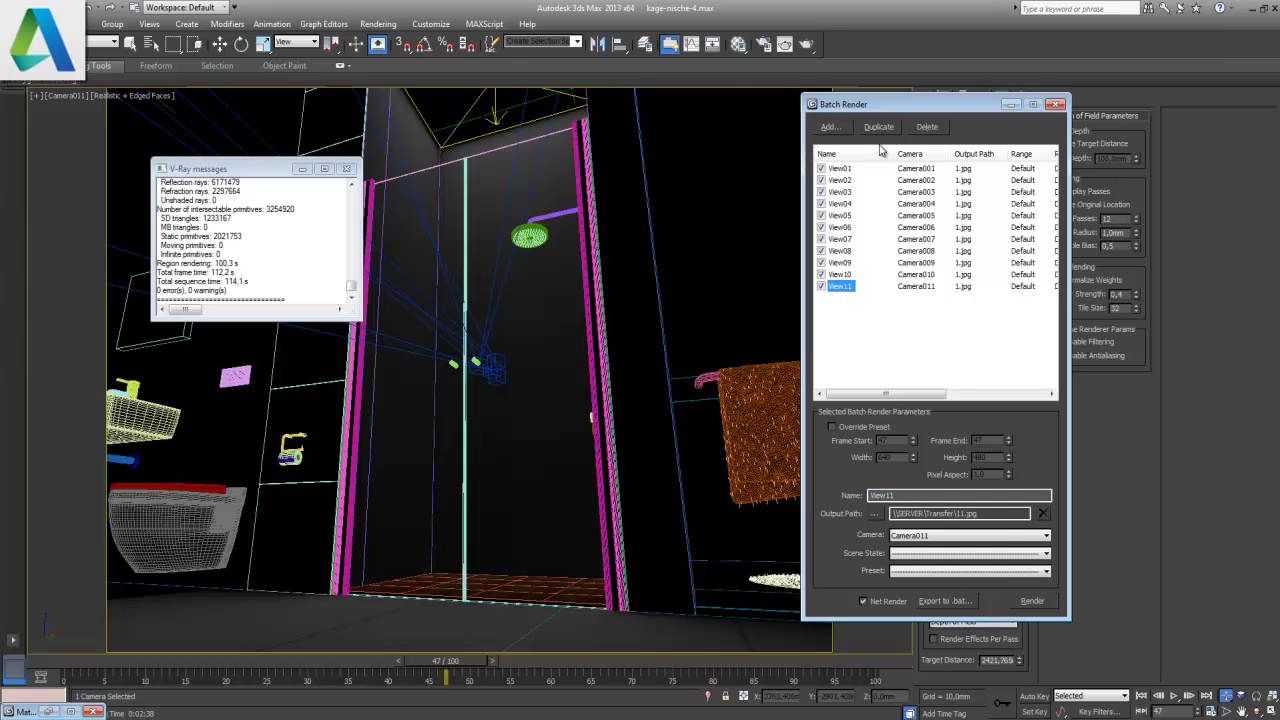
{"action": "left_click", "coordinate": [384, 24]}
- Set the render output width to 1920 pixels in Render Setup
{"action": "left_click", "coordinate": [392, 56]}
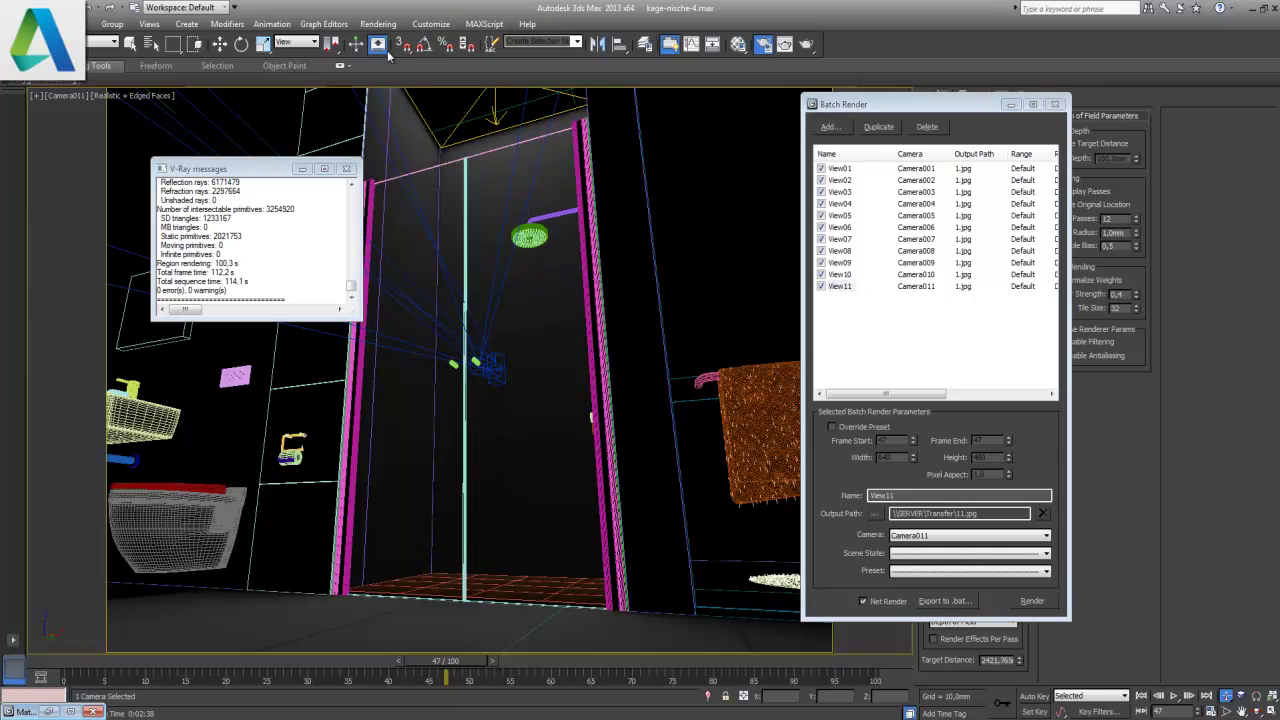
{"action": "double_click", "coordinate": [638, 311]}
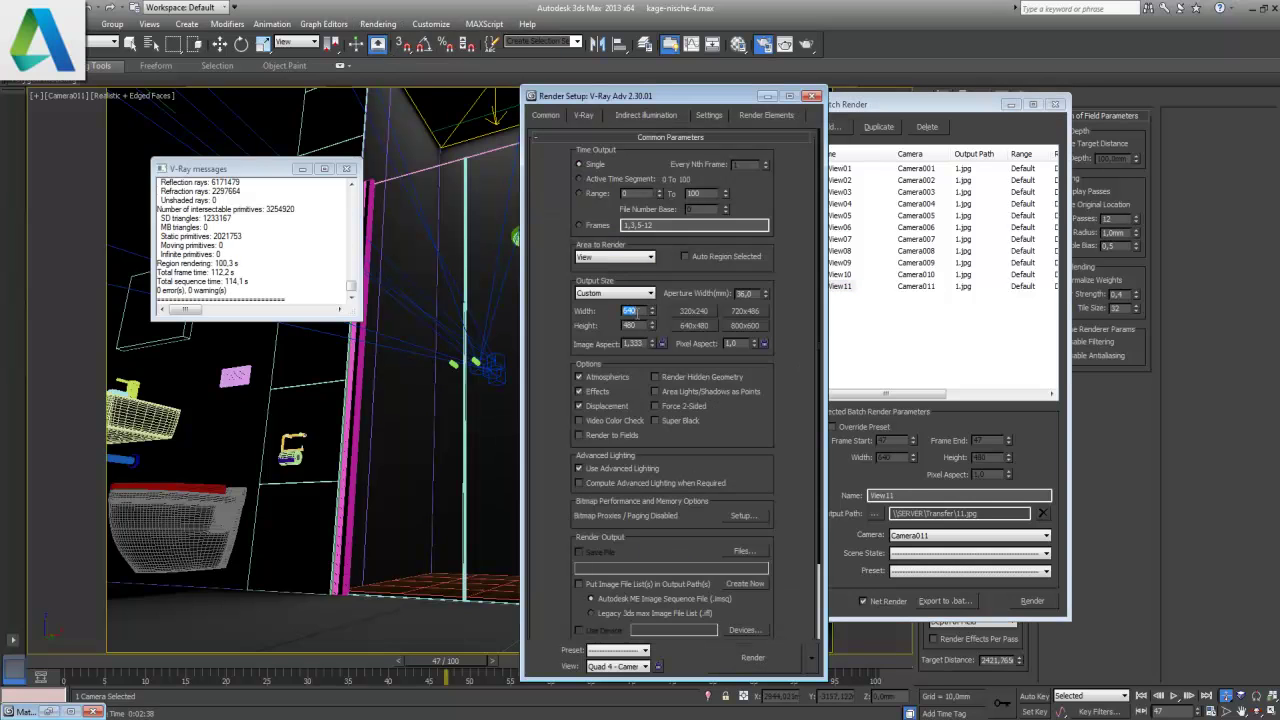
{"action": "type", "text": "1920"}
{"action": "key", "text": "Tab"}
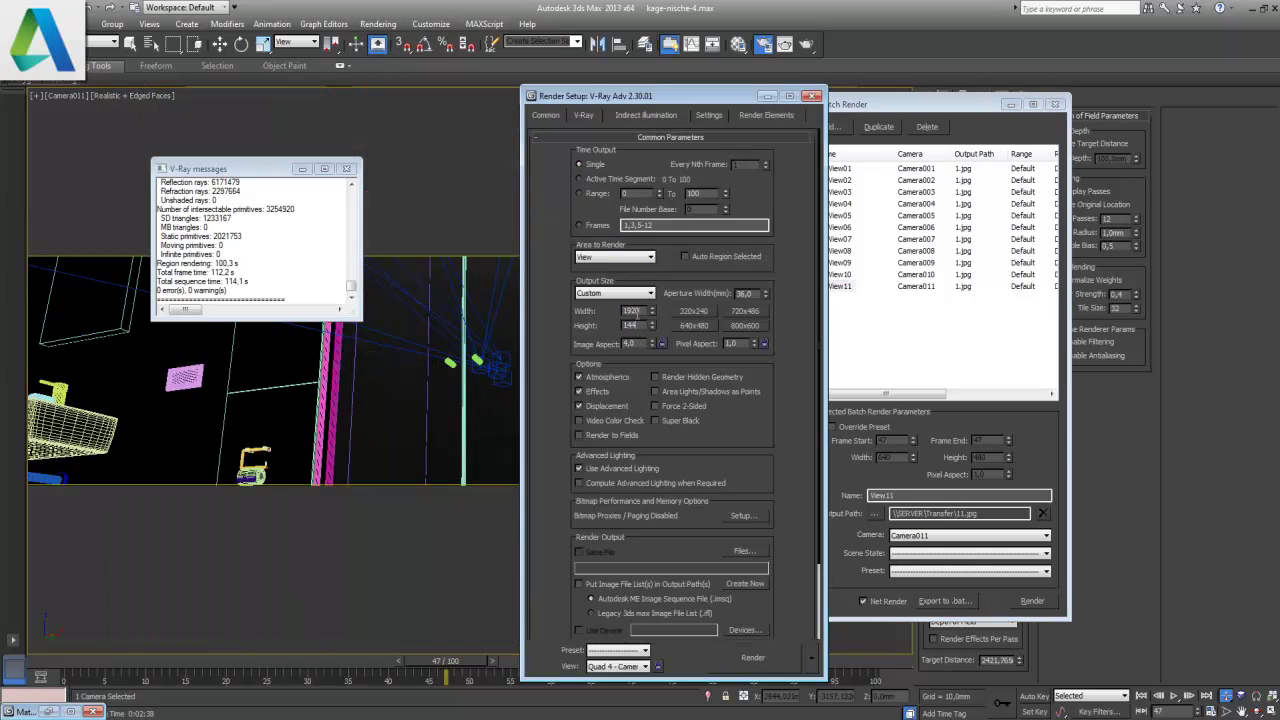
- Set V-Ray HSph. subdivs 200, interp. samples 100 and light cache subdivs 2000
{"action": "left_click", "coordinate": [645, 115]}
{"action": "double_click", "coordinate": [692, 356]}
{"action": "type", "text": "200"}
{"action": "key", "text": "Tab"}
{"action": "type", "text": "100"}
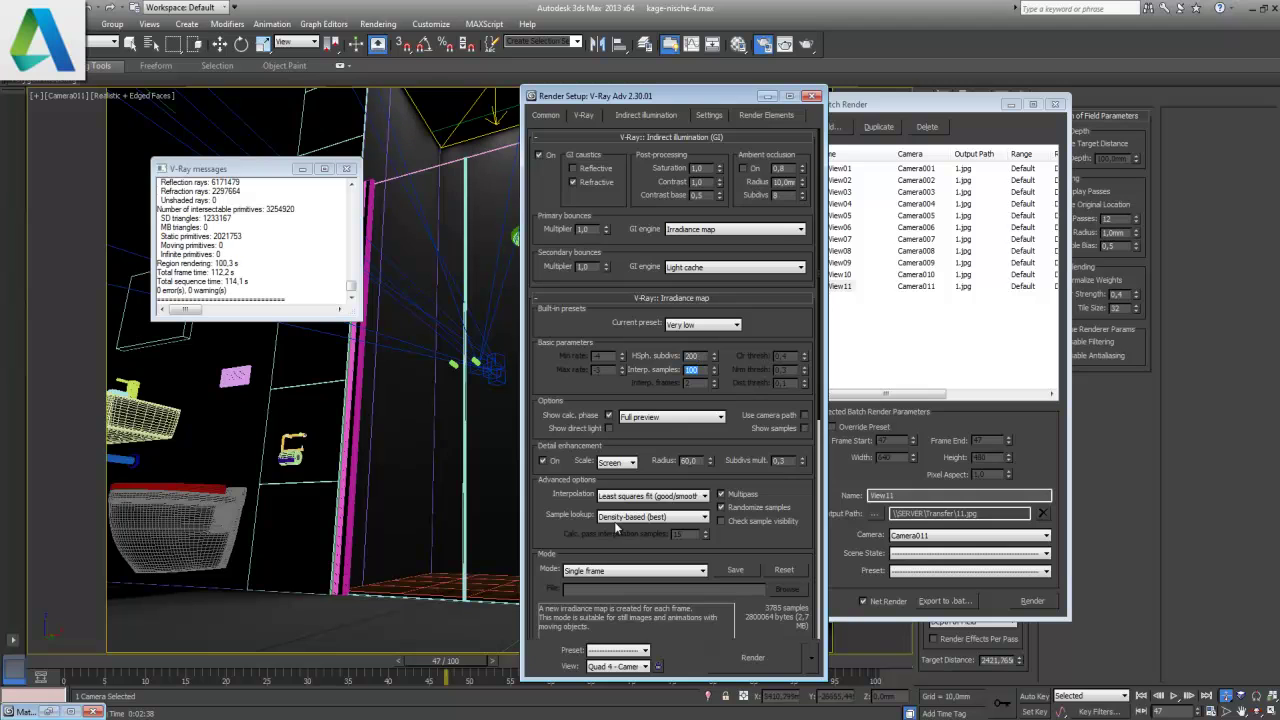
{"action": "scroll", "coordinate": [556, 487], "scroll_direction": "down", "scroll_amount": 5}
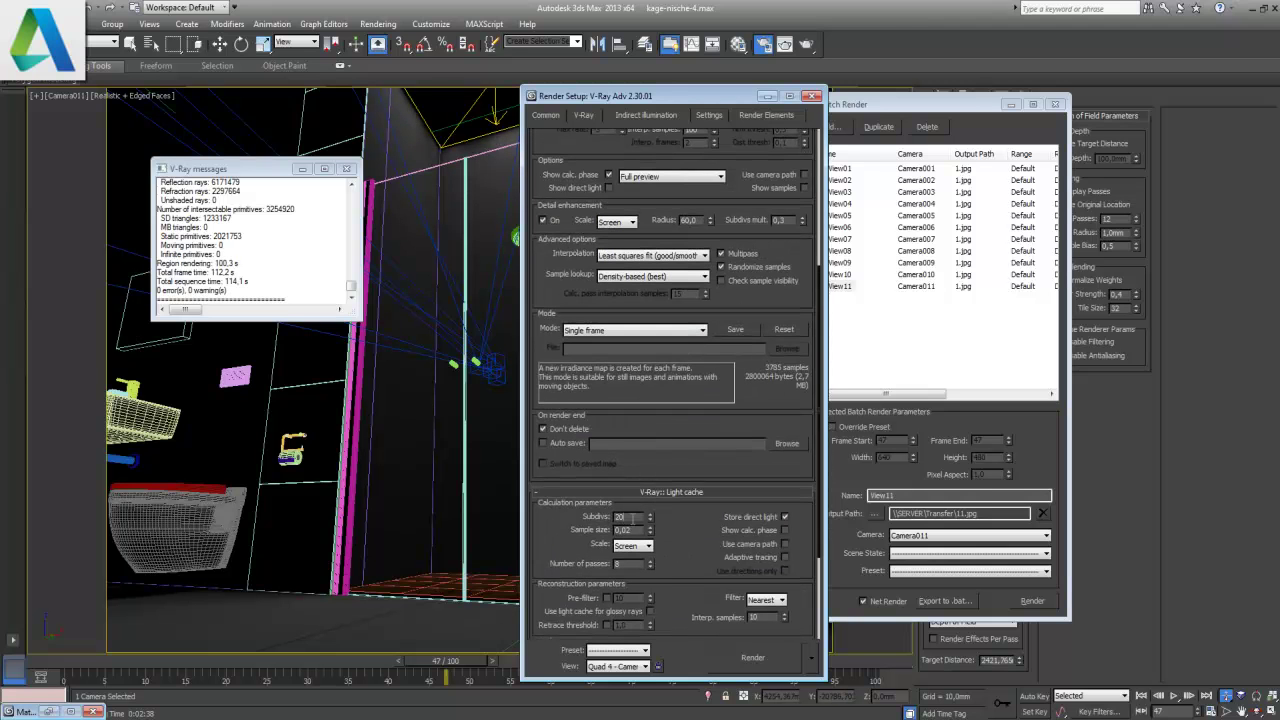
{"action": "left_click", "coordinate": [633, 517]}
{"action": "type", "text": "00"}
{"action": "key", "text": "BackSpace"}
{"action": "key", "text": "Return"}
{"action": "left_click", "coordinate": [812, 96]}
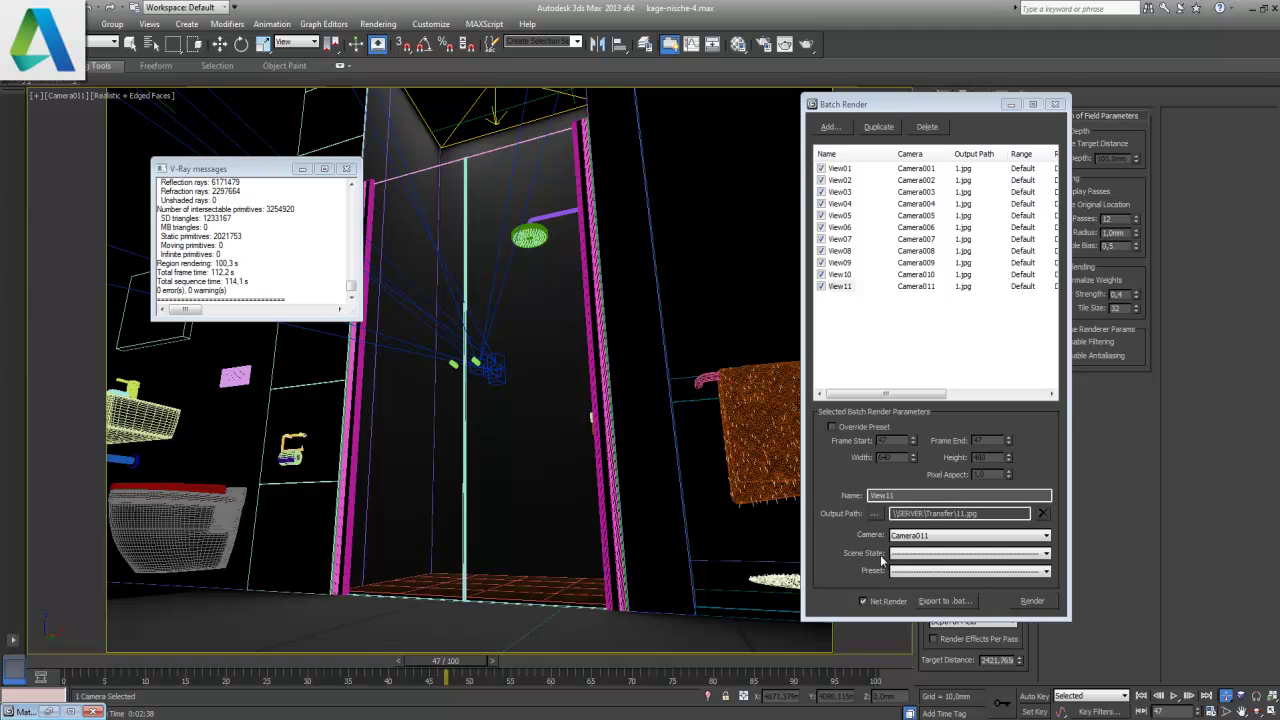
- Submit the batch render as job kage-mische-4 to servers on subnet 255.255.0.0
{"action": "key", "text": "m"}
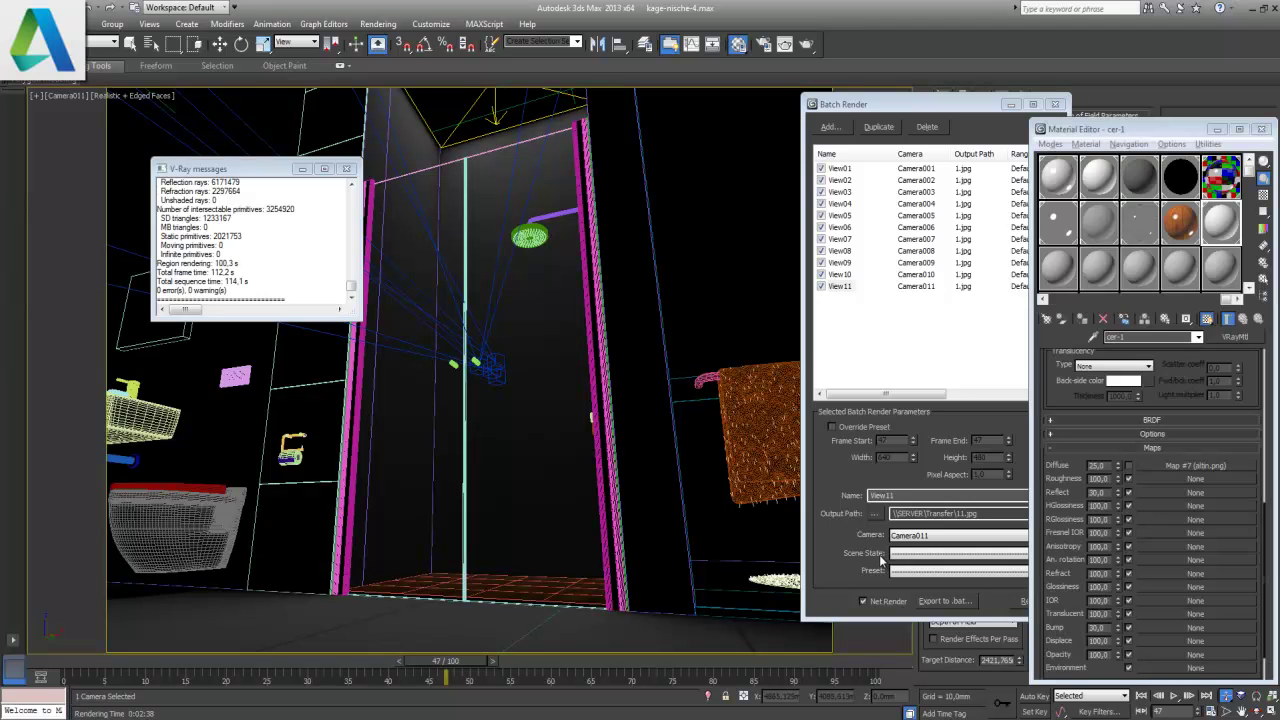
{"action": "left_click", "coordinate": [828, 546]}
{"action": "left_click", "coordinate": [1032, 601]}
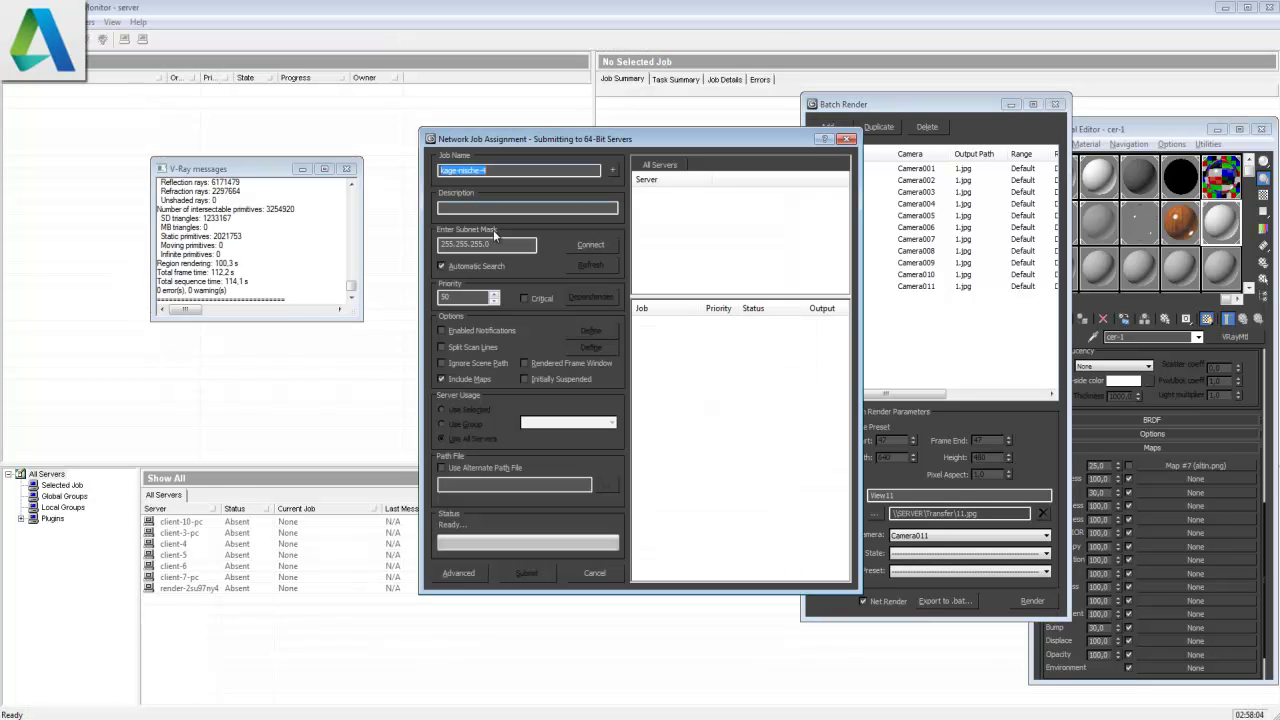
{"action": "left_click", "coordinate": [490, 244]}
{"action": "key", "text": "BackSpace"}
{"action": "key", "text": "BackSpace"}
{"action": "key", "text": "BackSpace"}
{"action": "type", "text": "0.0"}
{"action": "left_click", "coordinate": [588, 244]}
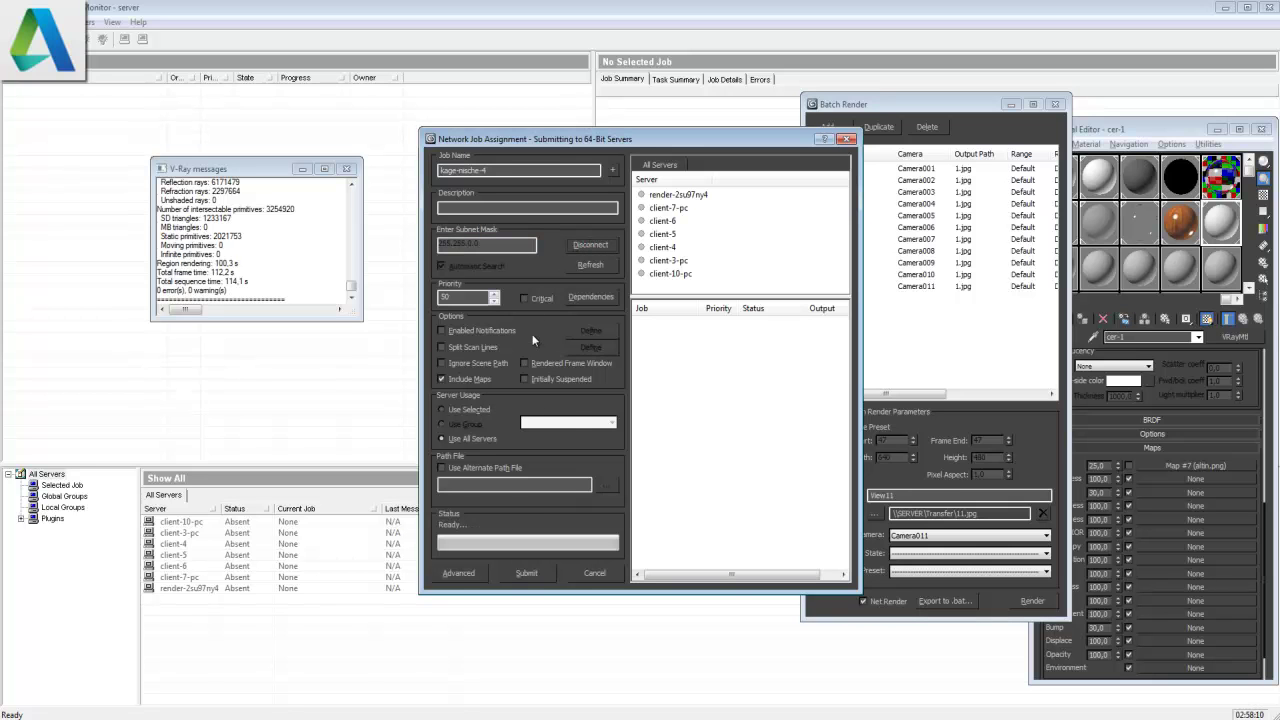
{"action": "left_click", "coordinate": [526, 572]}
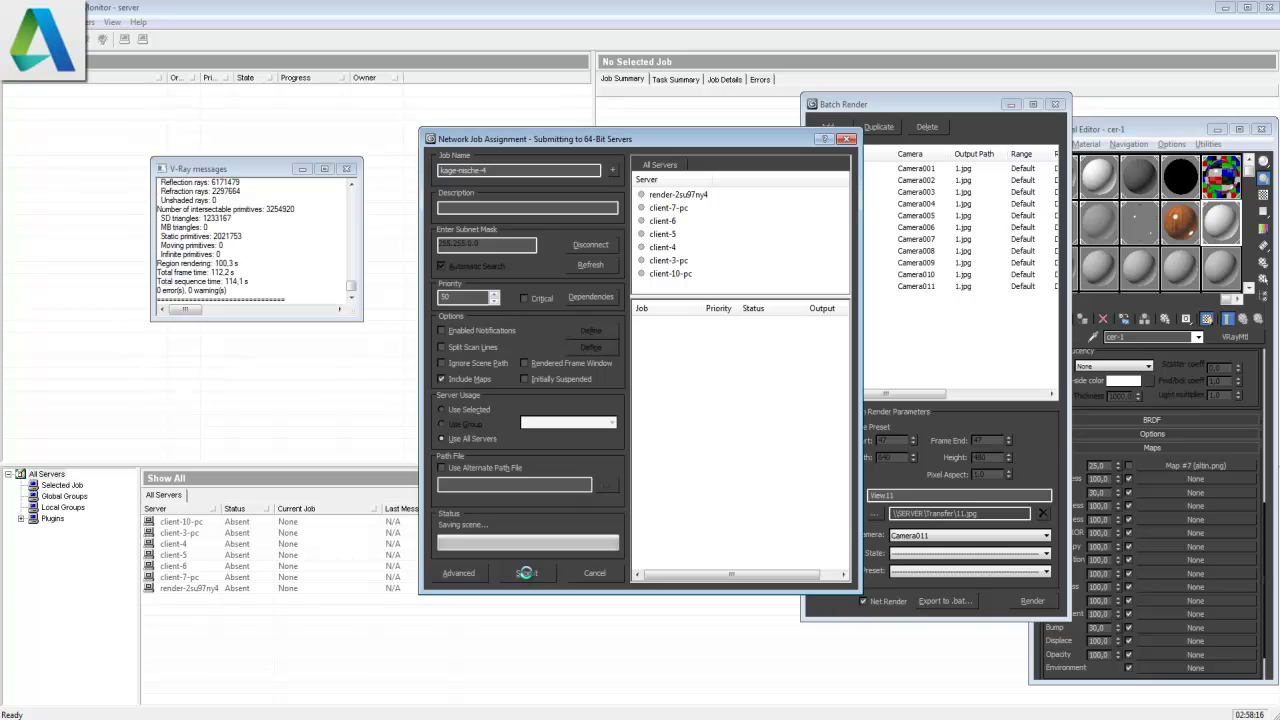